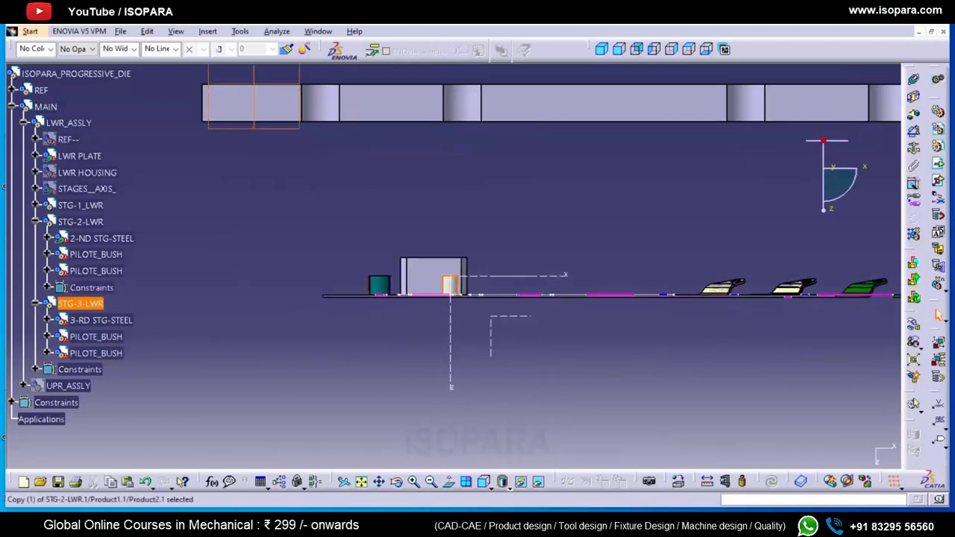
{"action": "left_click", "coordinate": [47, 320]}
{"action": "left_click", "coordinate": [59, 336]}
{"action": "double_click", "coordinate": [119, 354]}
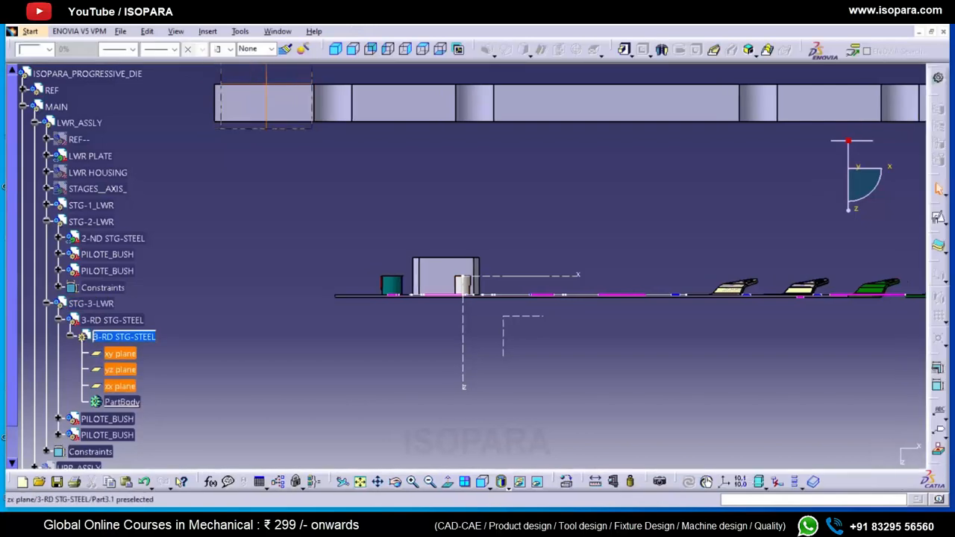
{"action": "left_click", "coordinate": [58, 320]}
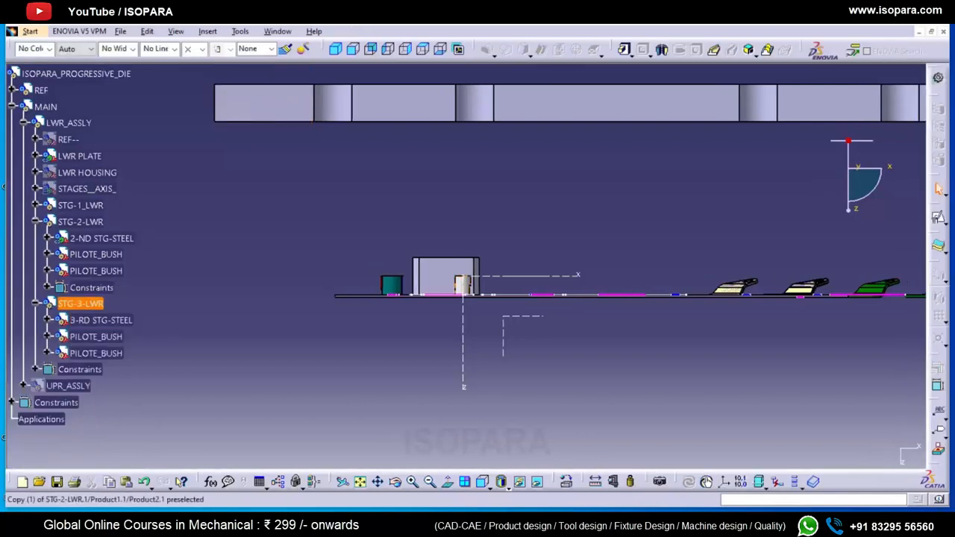
{"action": "double_click", "coordinate": [81, 304]}
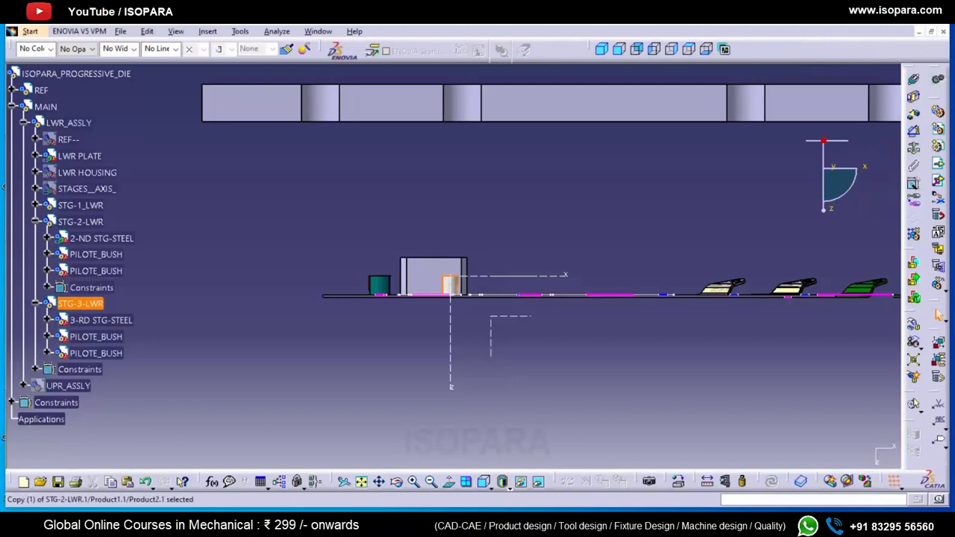
- Activate the 3-RD STG-STEEL part under STG-3-LWR and insert an axis system in it
{"action": "left_click", "coordinate": [35, 221]}
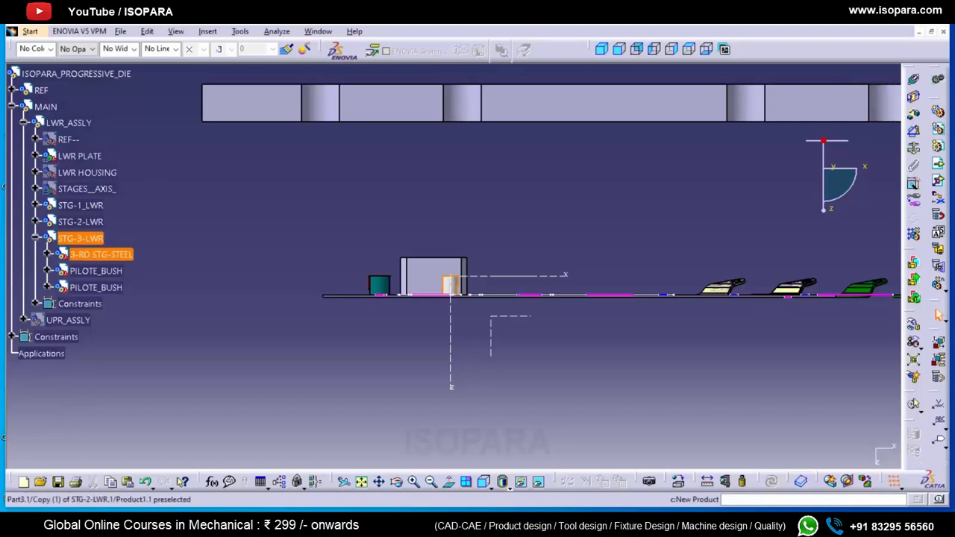
{"action": "left_click", "coordinate": [47, 254]}
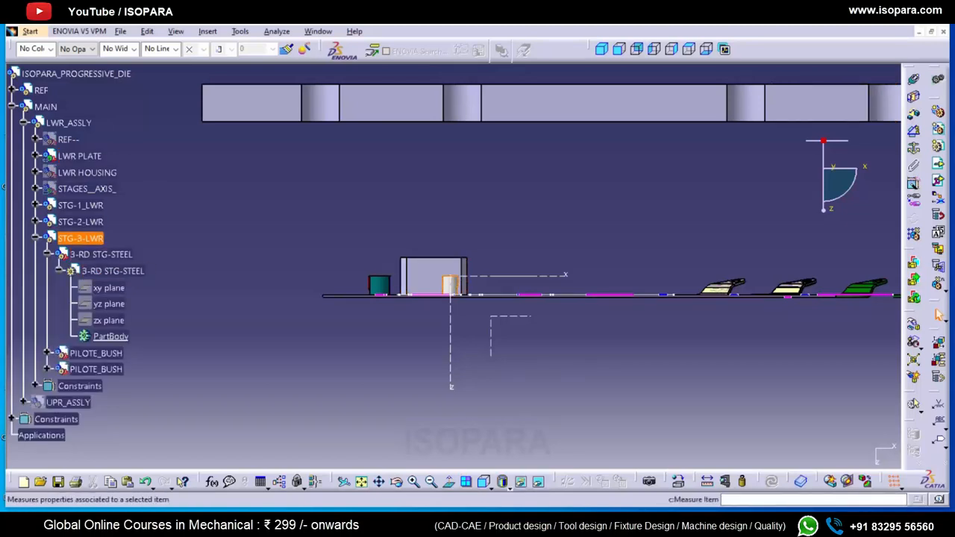
{"action": "double_click", "coordinate": [113, 271]}
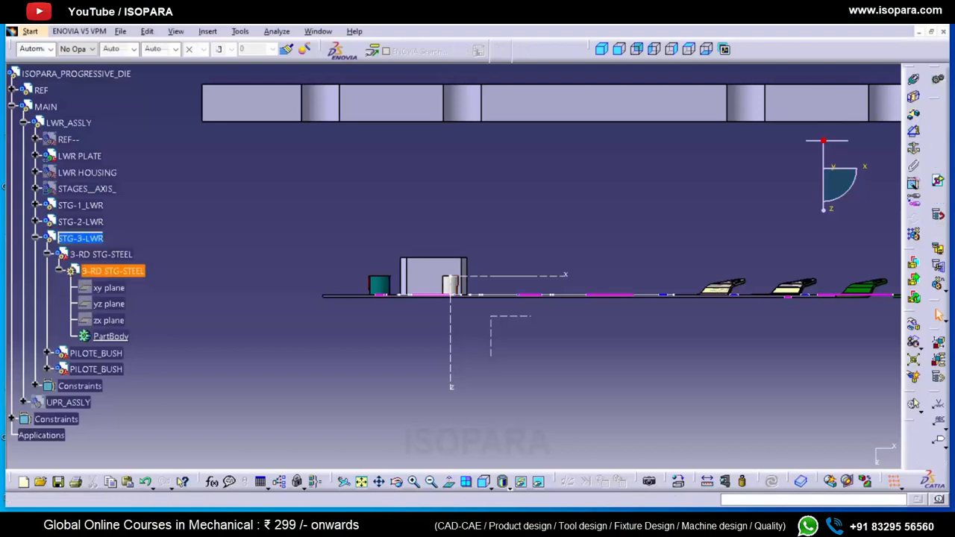
{"action": "double_click", "coordinate": [112, 271]}
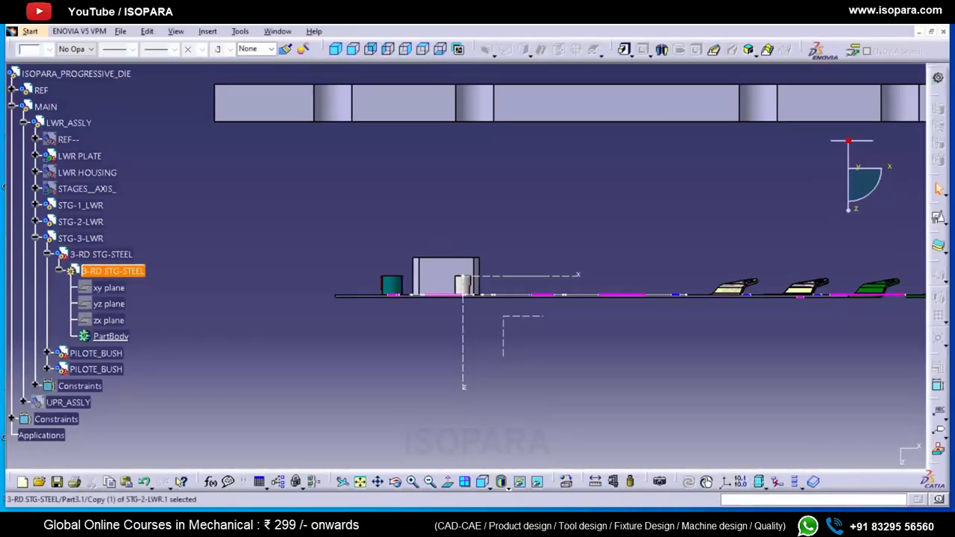
{"action": "left_click", "coordinate": [724, 481]}
{"action": "left_click", "coordinate": [772, 428]}
{"action": "left_click", "coordinate": [843, 446]}
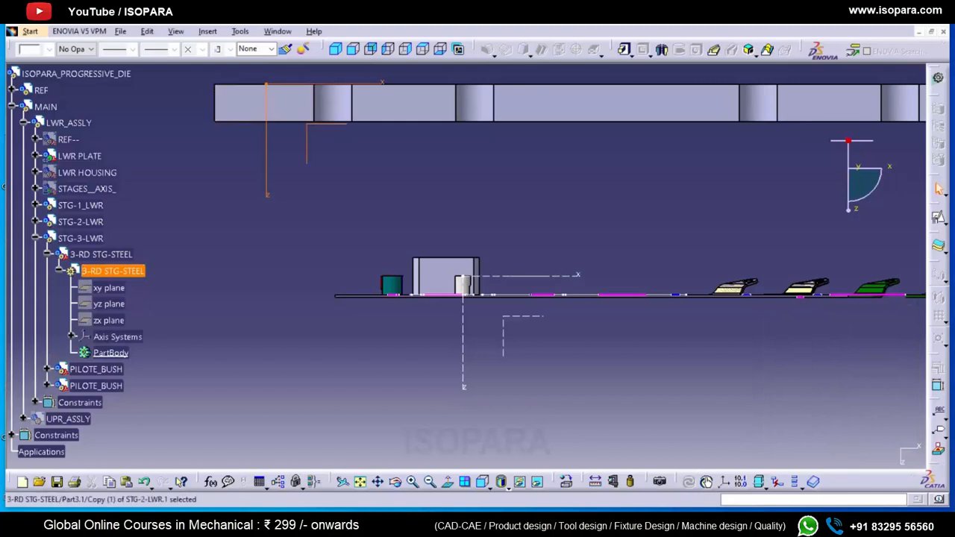
- In LWR_ASSLY, constrain the 3-RD STG-STEEL part's axis system coincident with STAGE_3-AXIS of STAGES__AXIS_ and update the assembly
{"action": "double_click", "coordinate": [81, 238]}
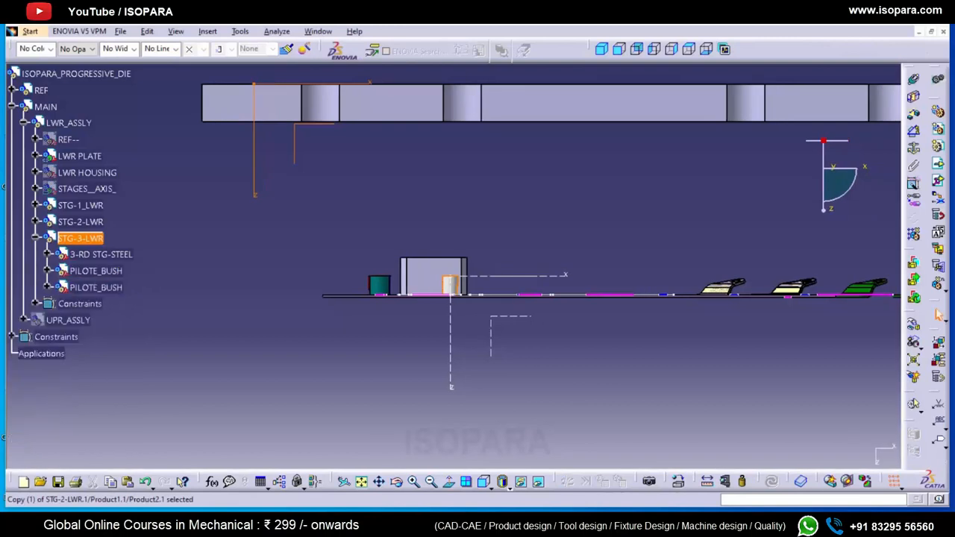
{"action": "left_click", "coordinate": [68, 123]}
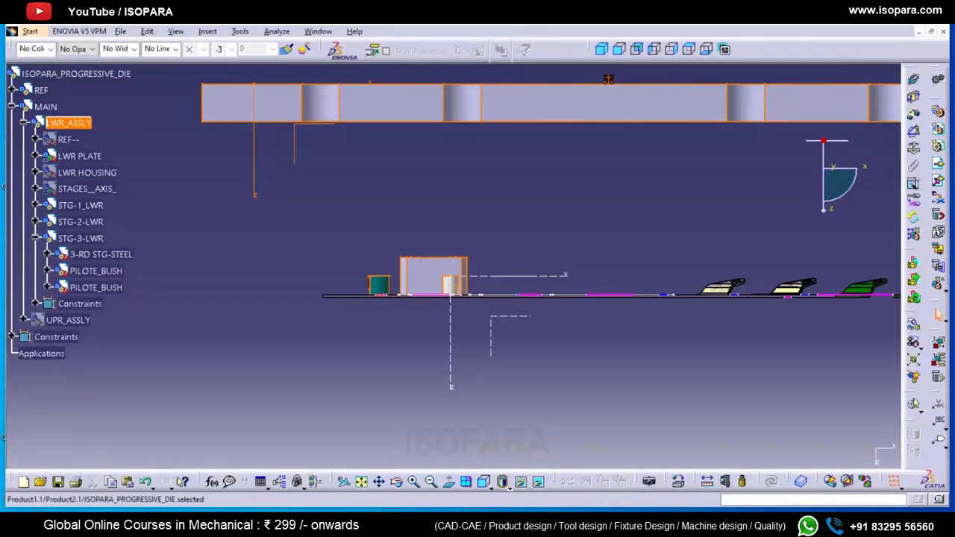
{"action": "left_click", "coordinate": [914, 79]}
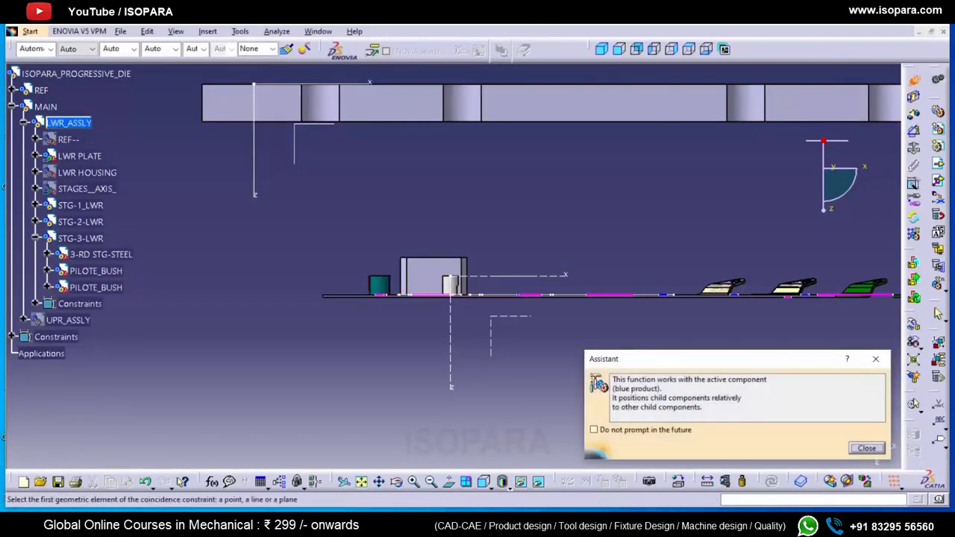
{"action": "left_click", "coordinate": [47, 254]}
{"action": "left_click", "coordinate": [71, 336]}
{"action": "left_click", "coordinate": [141, 354]}
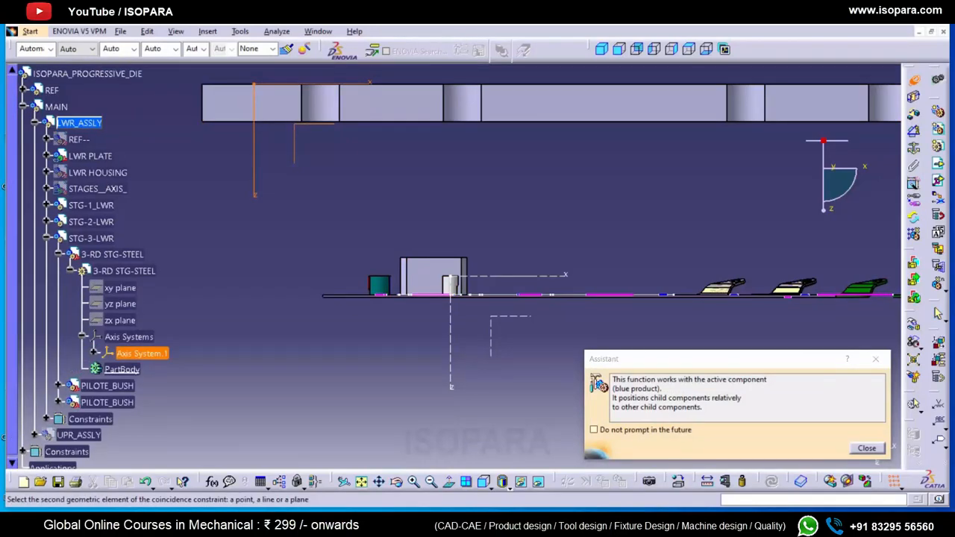
{"action": "left_click", "coordinate": [47, 188]}
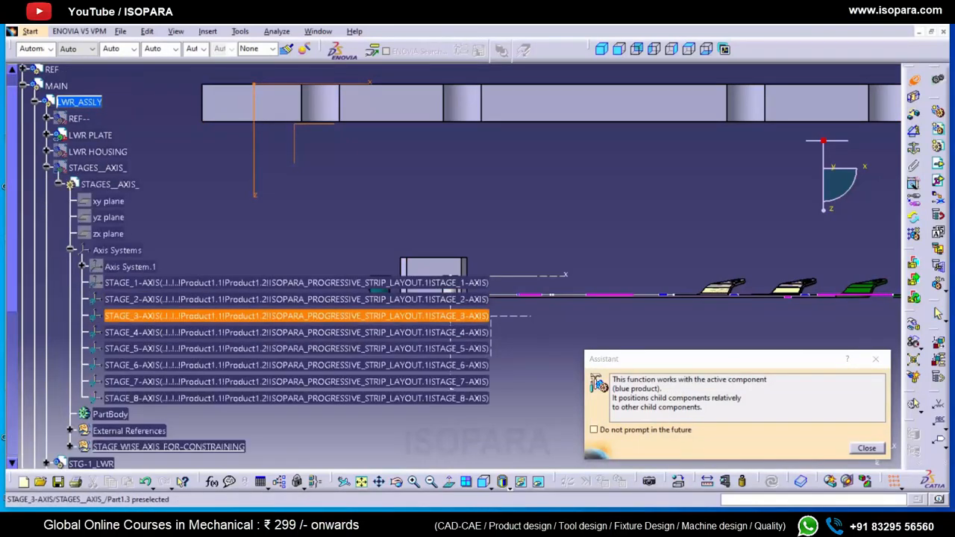
{"action": "left_click", "coordinate": [149, 316]}
{"action": "left_click", "coordinate": [771, 481]}
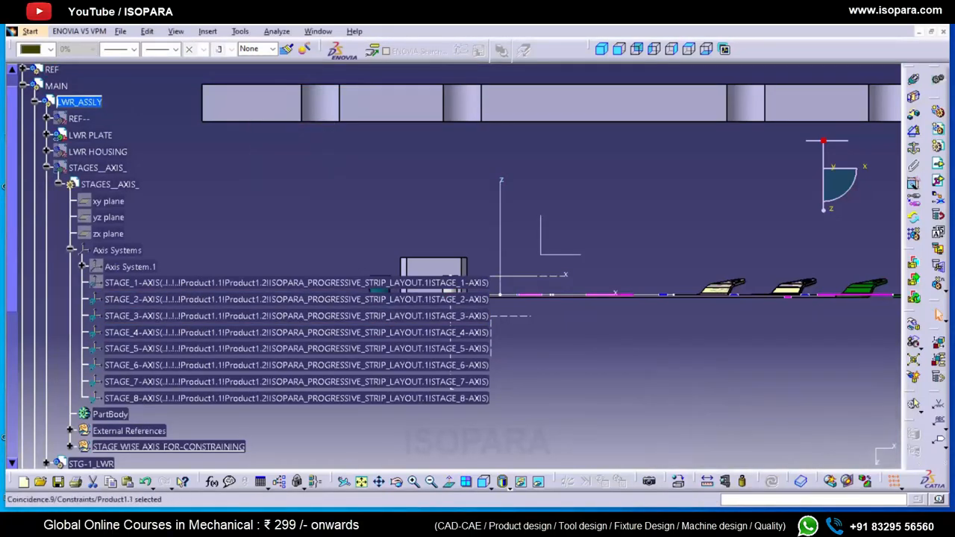
{"action": "left_click", "coordinate": [70, 250]}
{"action": "left_click", "coordinate": [47, 168]}
- Hide Axis System.1 of the 3-RD STG-STEEL part
{"action": "middle_click_drag", "start_coordinate": [485, 380], "coordinate": [531, 224]}
{"action": "middle_click_drag", "start_coordinate": [531, 299], "coordinate": [619, 123]}
{"action": "right_click", "coordinate": [142, 332]}
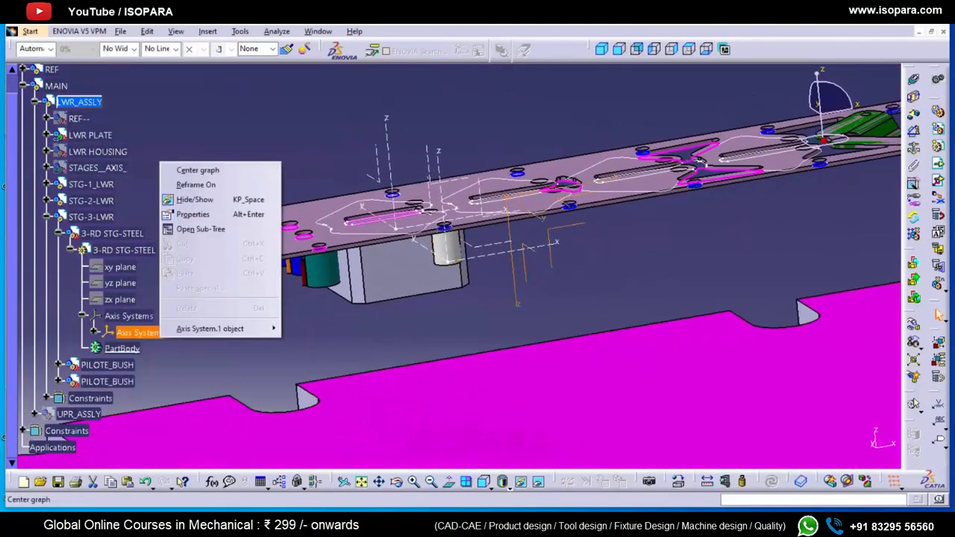
{"action": "left_click", "coordinate": [186, 199]}
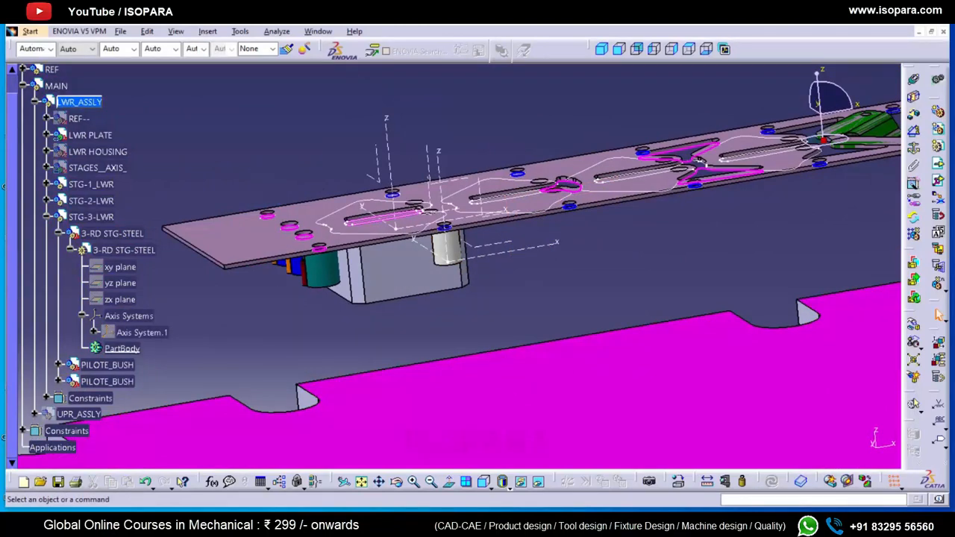
{"action": "left_click", "coordinate": [70, 250]}
- Examine the LWR_ASSLY constraints and the geometrical set and external references of the 2-ND STG-STEEL part
{"action": "left_click", "coordinate": [46, 299]}
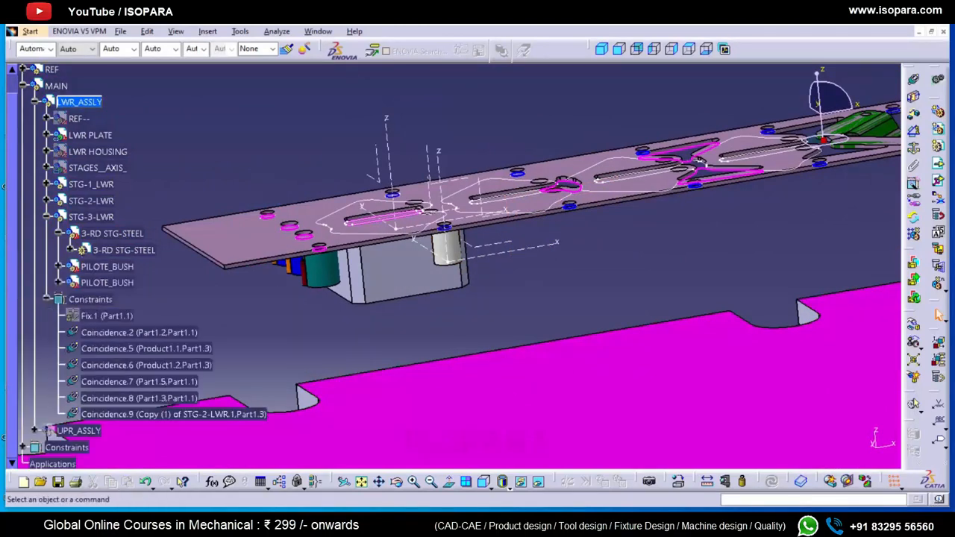
{"action": "left_click", "coordinate": [59, 282]}
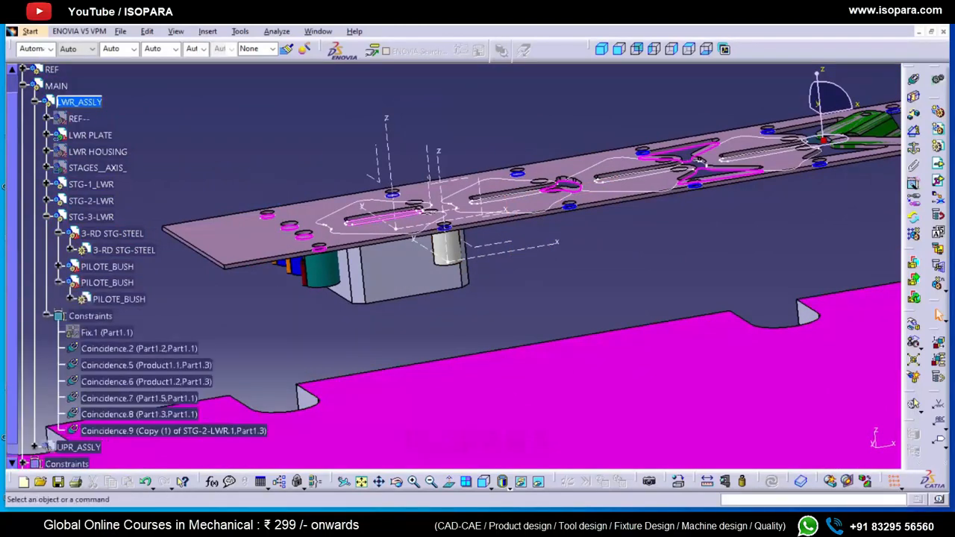
{"action": "left_click", "coordinate": [46, 316]}
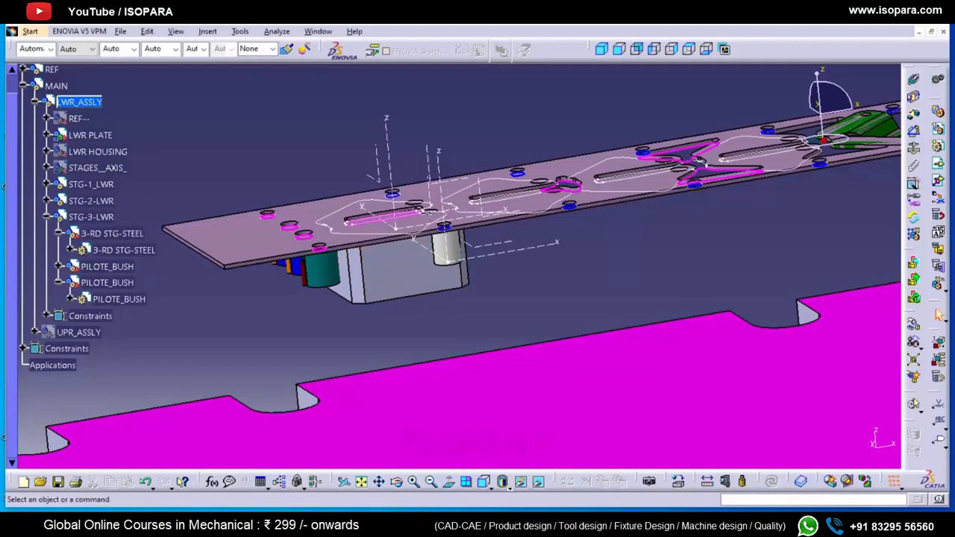
{"action": "left_click", "coordinate": [46, 201]}
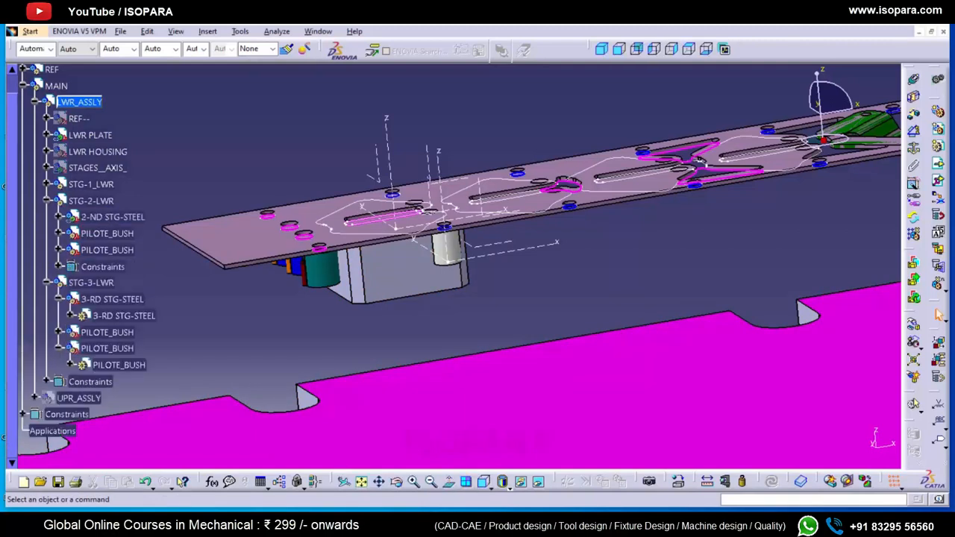
{"action": "left_click", "coordinate": [59, 217]}
{"action": "left_click", "coordinate": [71, 233]}
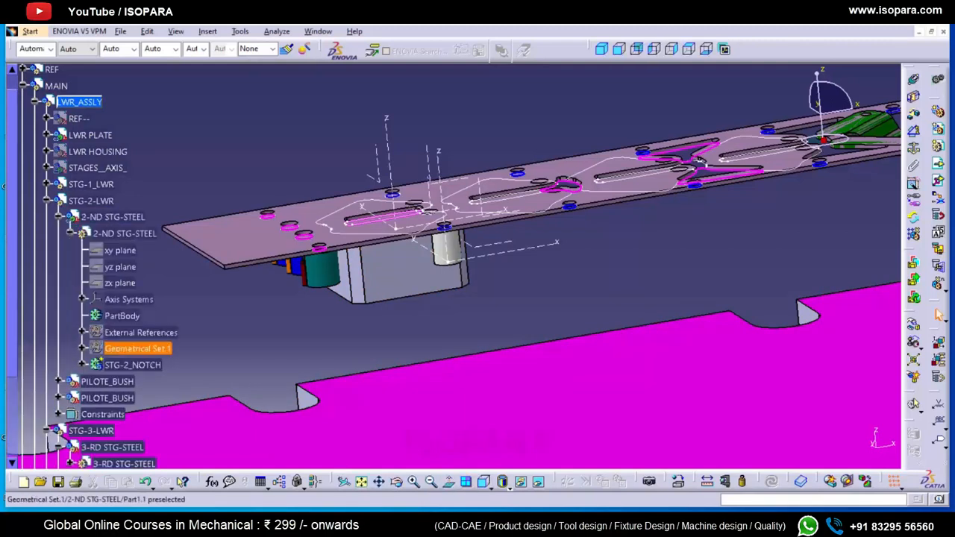
{"action": "double_click", "coordinate": [137, 349]}
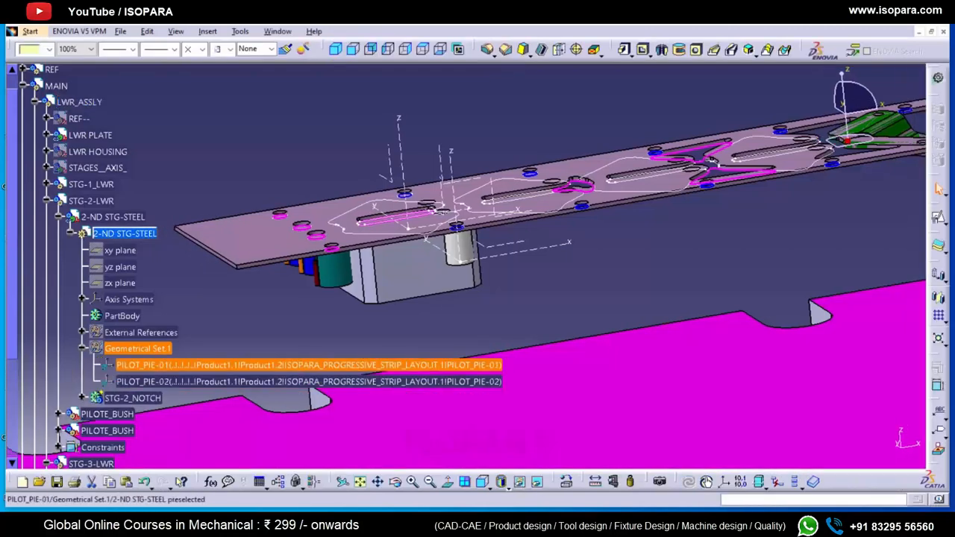
{"action": "left_click", "coordinate": [82, 348]}
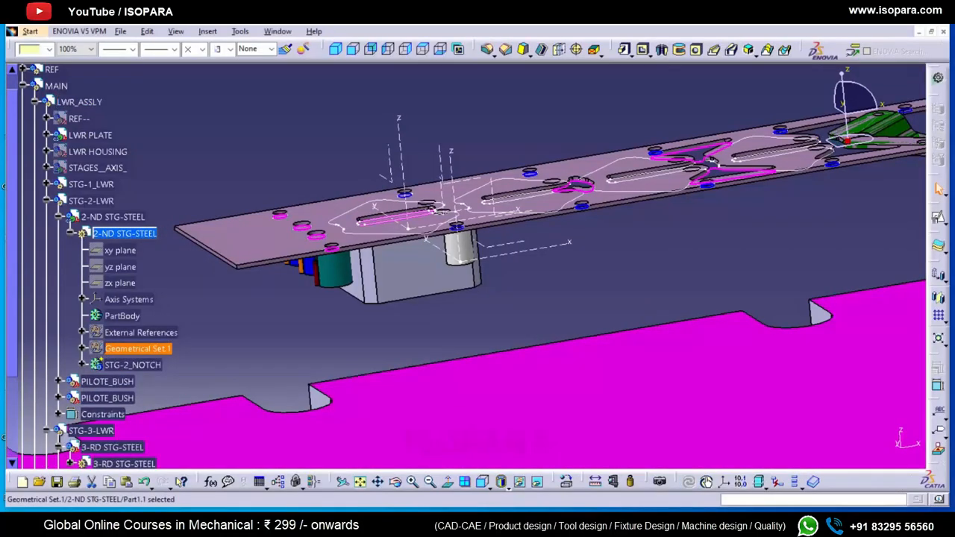
{"action": "left_click", "coordinate": [82, 332]}
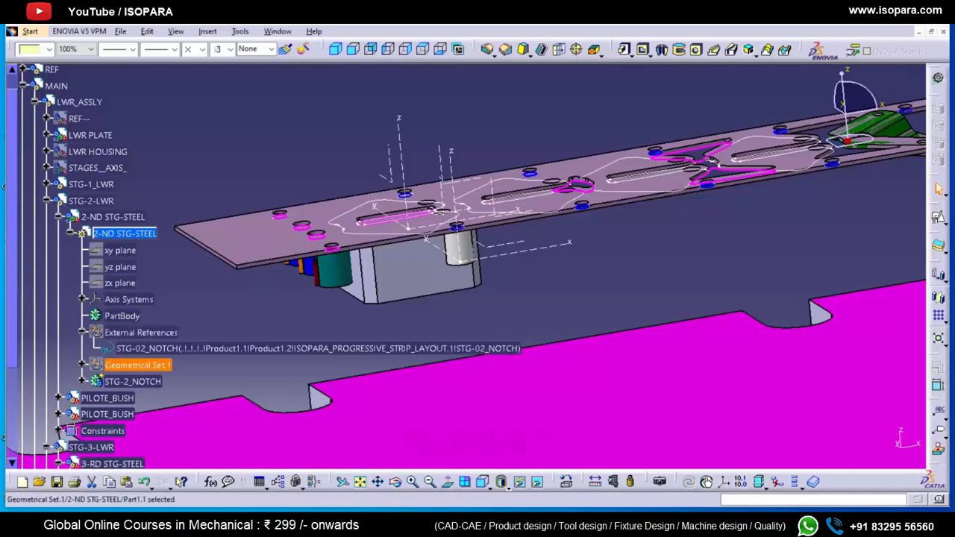
{"action": "left_click", "coordinate": [82, 332]}
{"action": "left_click", "coordinate": [46, 201]}
{"action": "scroll", "coordinate": [46, 200], "scroll_direction": "up", "scroll_amount": 1}
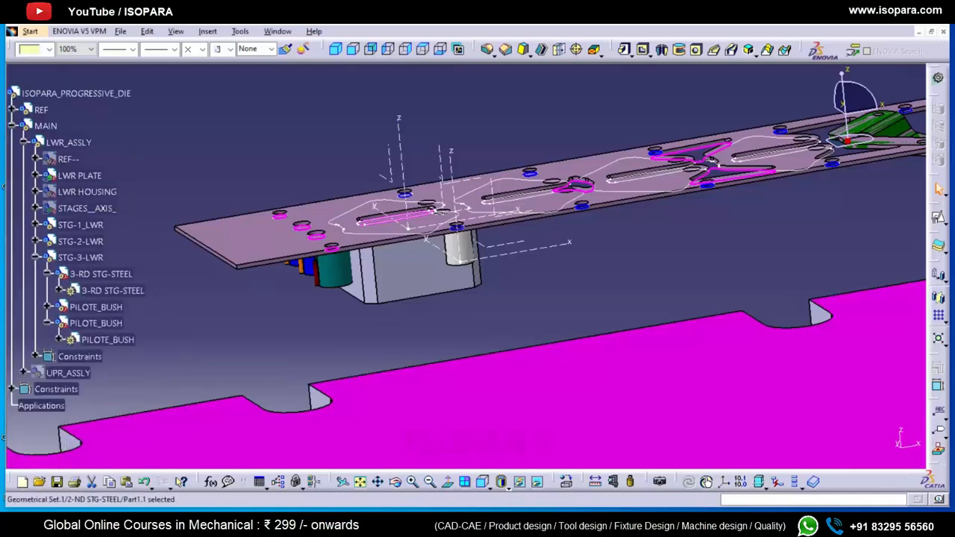
- Hide the MAIN assembly so only the REF strip layout is displayed
{"action": "left_click", "coordinate": [11, 125]}
{"action": "key", "text": "h"}
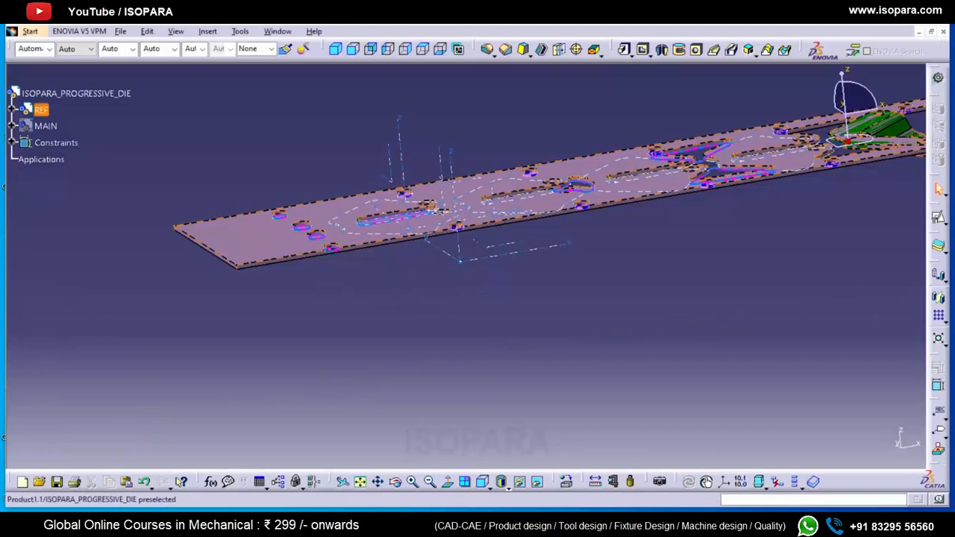
{"action": "middle_click_drag", "start_coordinate": [373, 194], "coordinate": [373, 254]}
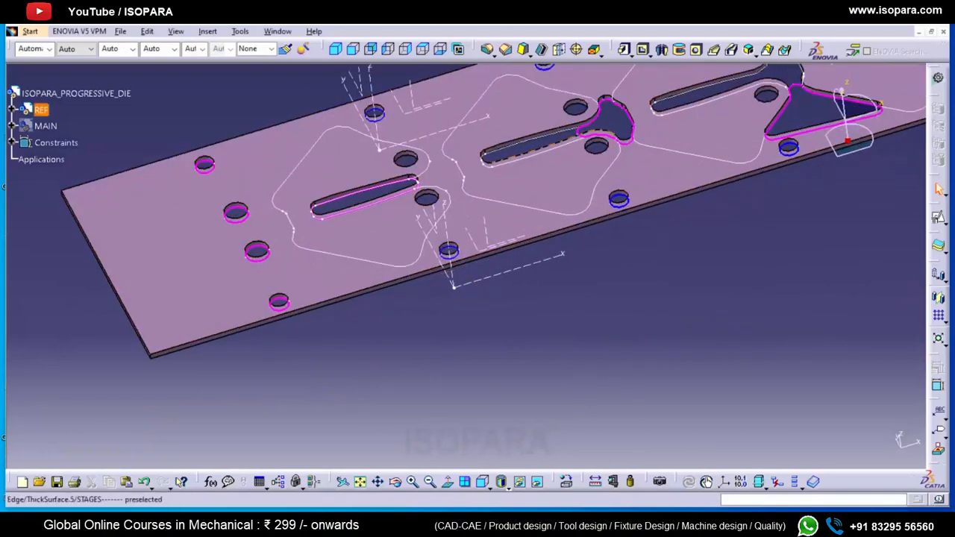
- Locate the NOTCH CUTTING sketch in the tree from its notch curve and define the STAGES set as the in-work object
{"action": "right_click", "coordinate": [577, 129]}
{"action": "left_click", "coordinate": [613, 137]}
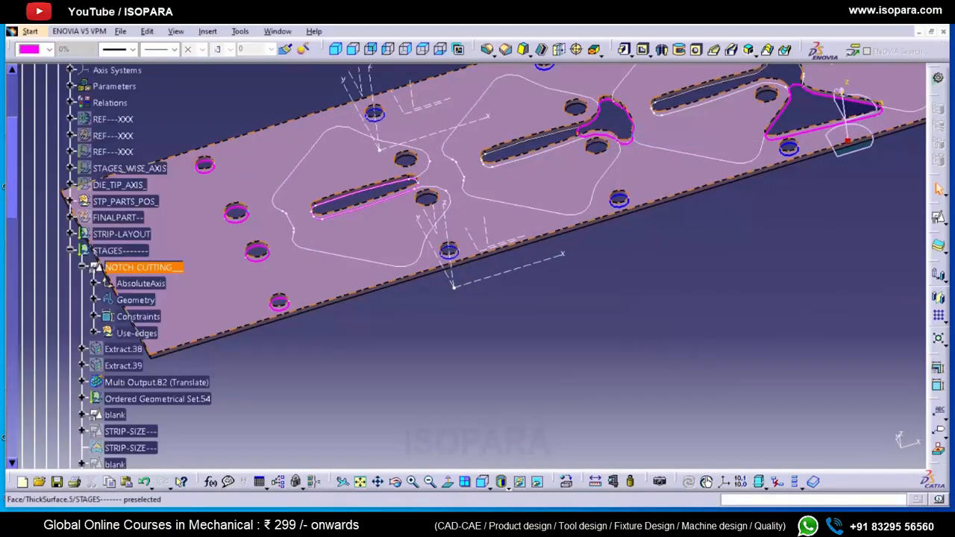
{"action": "left_click", "coordinate": [120, 250]}
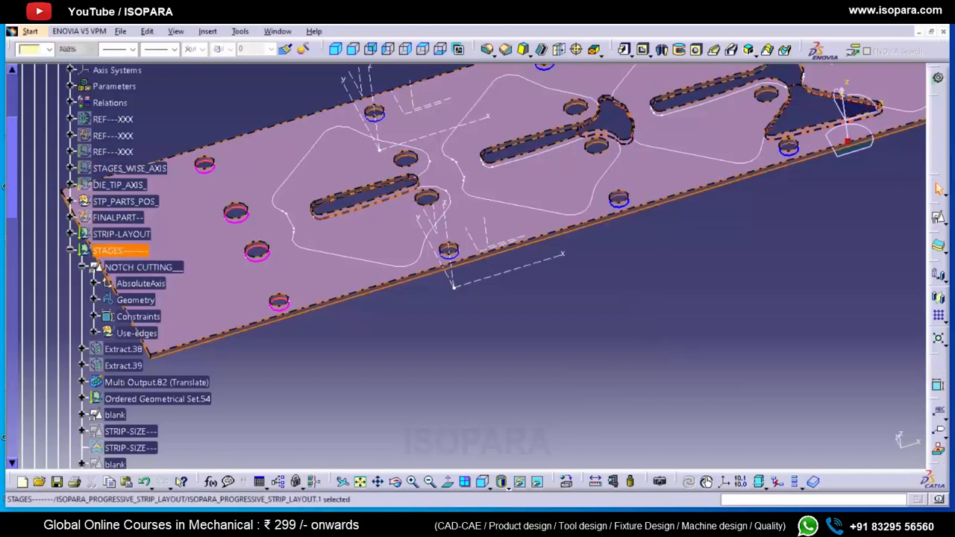
{"action": "left_click", "coordinate": [112, 251]}
{"action": "right_click", "coordinate": [115, 252]}
{"action": "left_click", "coordinate": [168, 338]}
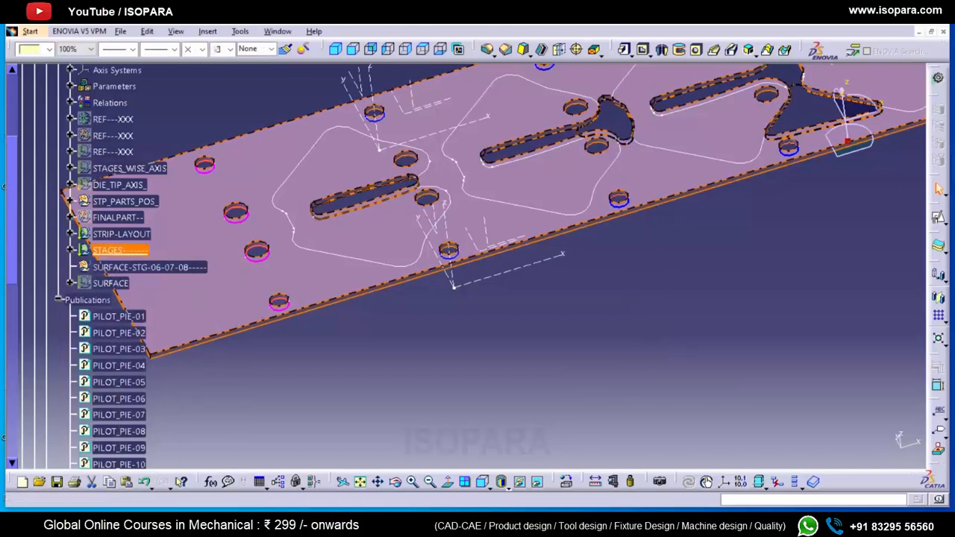
{"action": "middle_click_drag", "start_coordinate": [605, 224], "coordinate": [604, 278], "text": "ctrl"}
{"action": "left_click", "coordinate": [82, 308]}
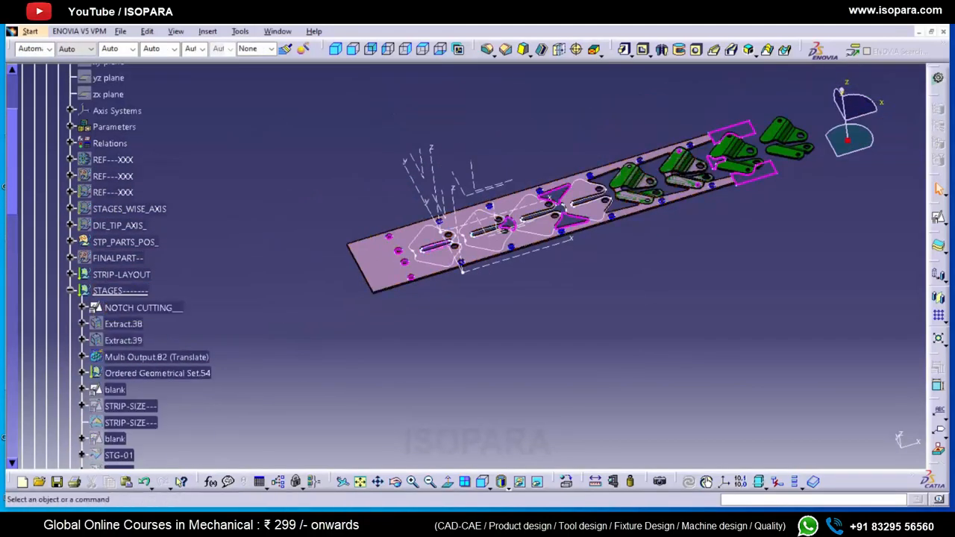
- Switch to Generative Shape Design and extract the closed curved notch outline from the NOTCH CUTTING sketch with tangent continuity
{"action": "key", "text": "Return"}
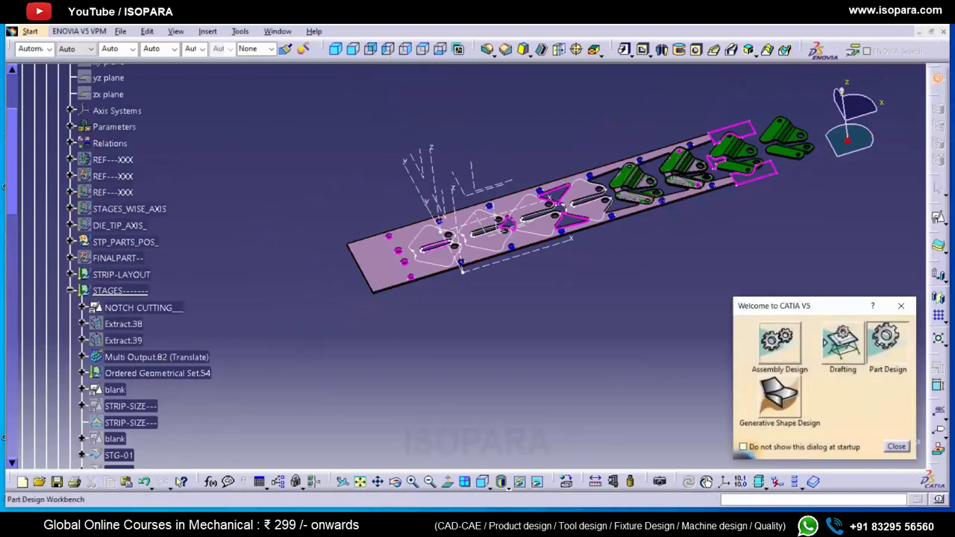
{"action": "left_click", "coordinate": [779, 395]}
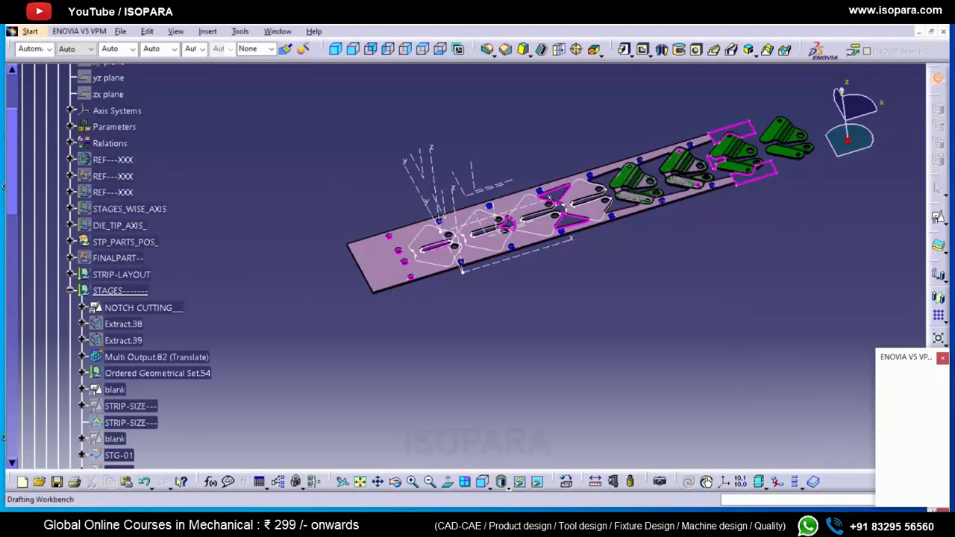
{"action": "left_click", "coordinate": [675, 50]}
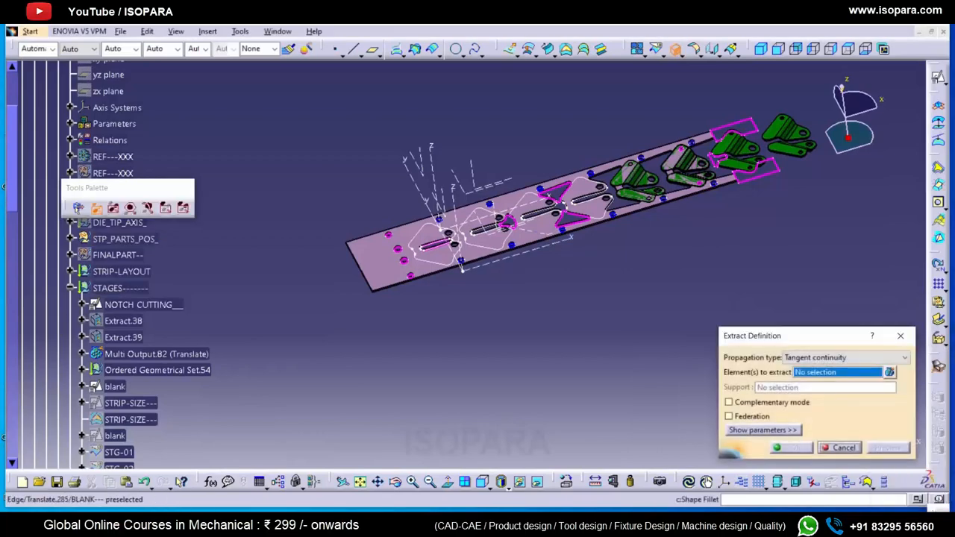
{"action": "middle_click_drag", "start_coordinate": [582, 212], "coordinate": [592, 52]}
{"action": "middle_click_drag", "start_coordinate": [560, 90], "coordinate": [502, 342]}
{"action": "left_click", "coordinate": [704, 226]}
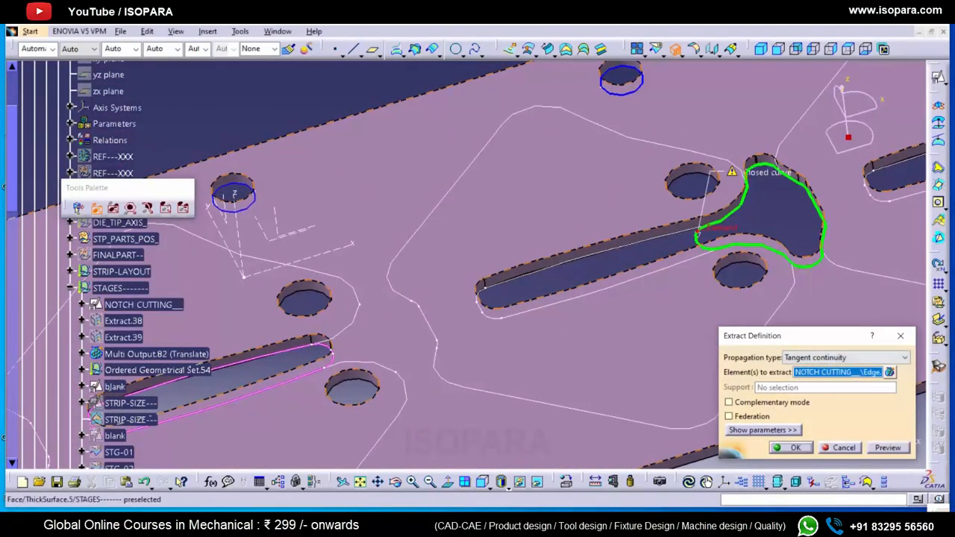
{"action": "left_click", "coordinate": [791, 448]}
- Rename the new notch extract as STG-03_NOTCH, following the naming of the STG-02_NOTCH extract
{"action": "scroll", "coordinate": [142, 265], "scroll_direction": "down", "scroll_amount": 4}
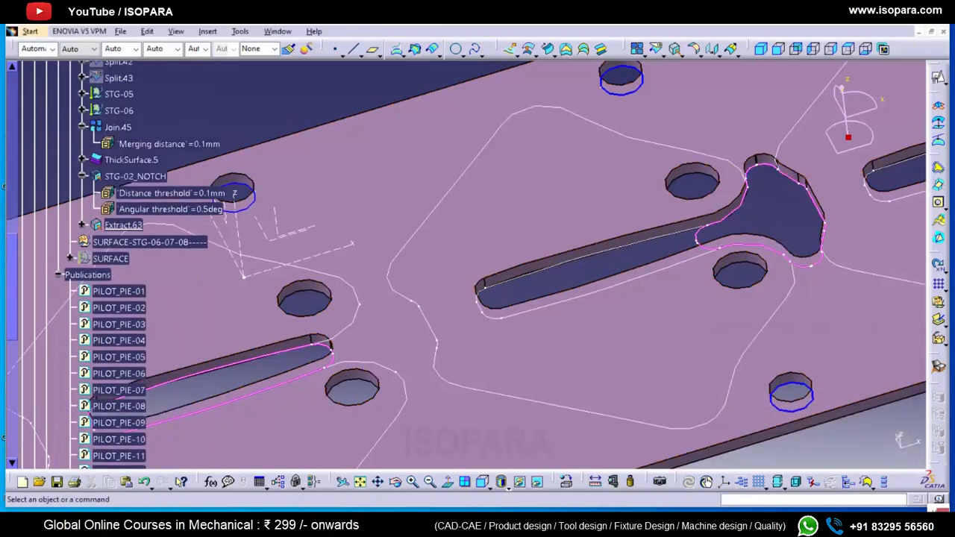
{"action": "left_click", "coordinate": [82, 176]}
{"action": "left_click", "coordinate": [135, 176]}
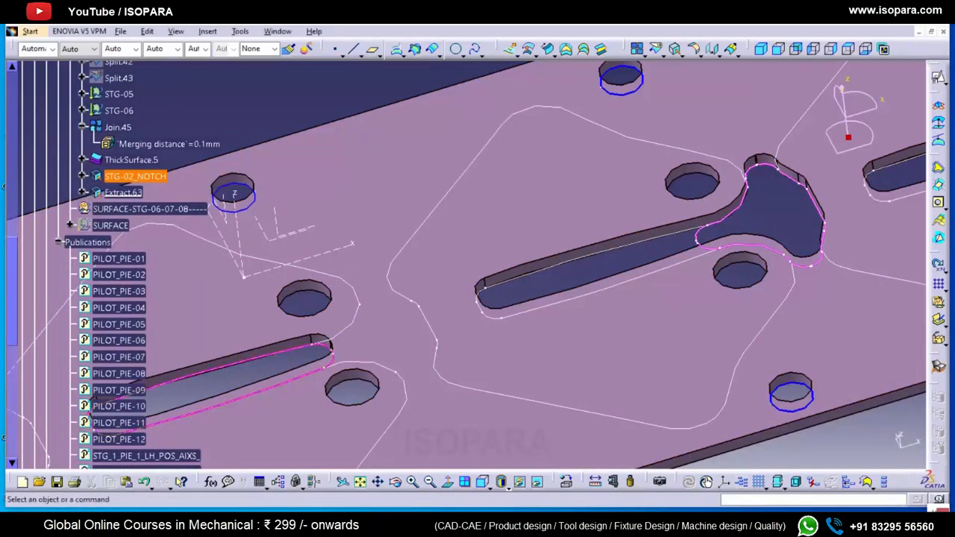
{"action": "right_click", "coordinate": [128, 176]}
{"action": "left_click", "coordinate": [201, 232]}
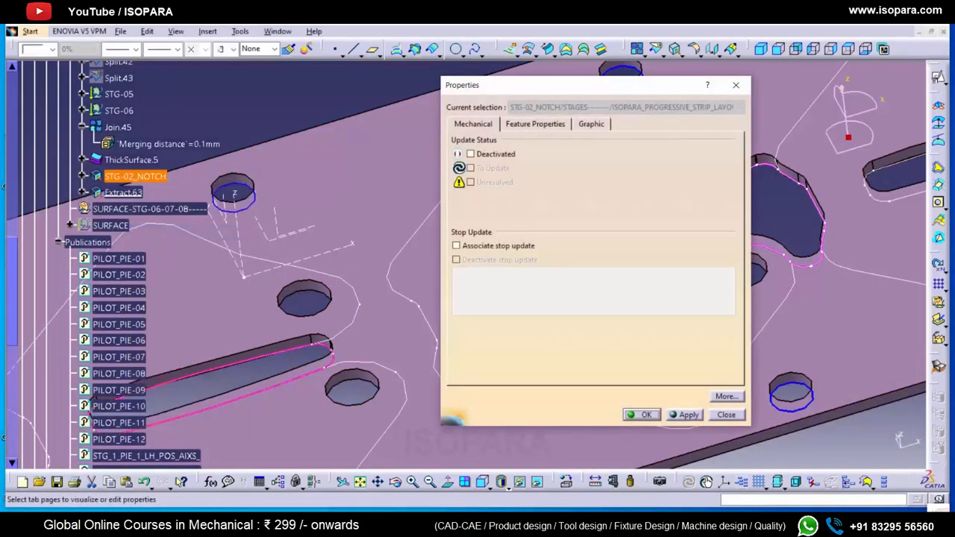
{"action": "key", "text": "Escape"}
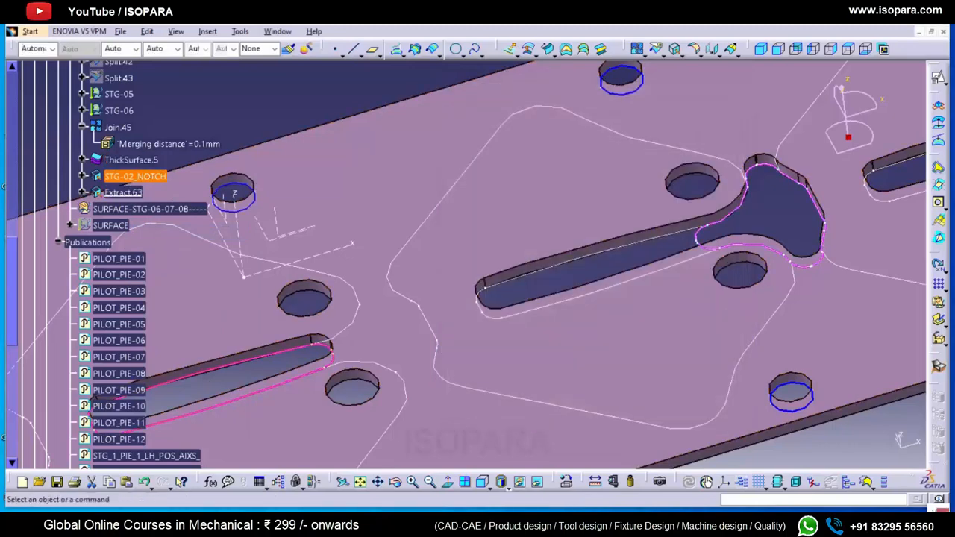
{"action": "right_click", "coordinate": [117, 193]}
{"action": "left_click", "coordinate": [177, 246]}
{"action": "type", "text": "STG-02_NOTCH"}
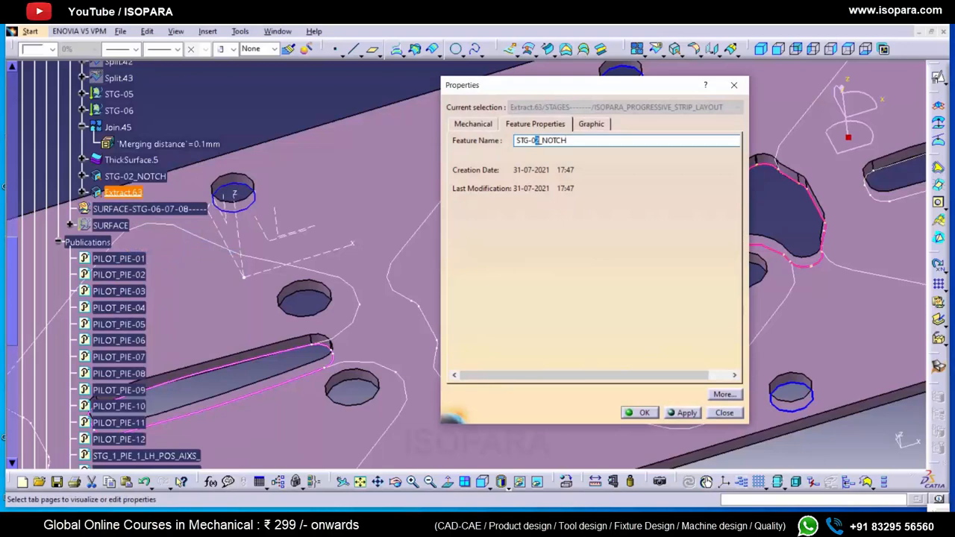
{"action": "type", "text": "3"}
{"action": "key", "text": "Return"}
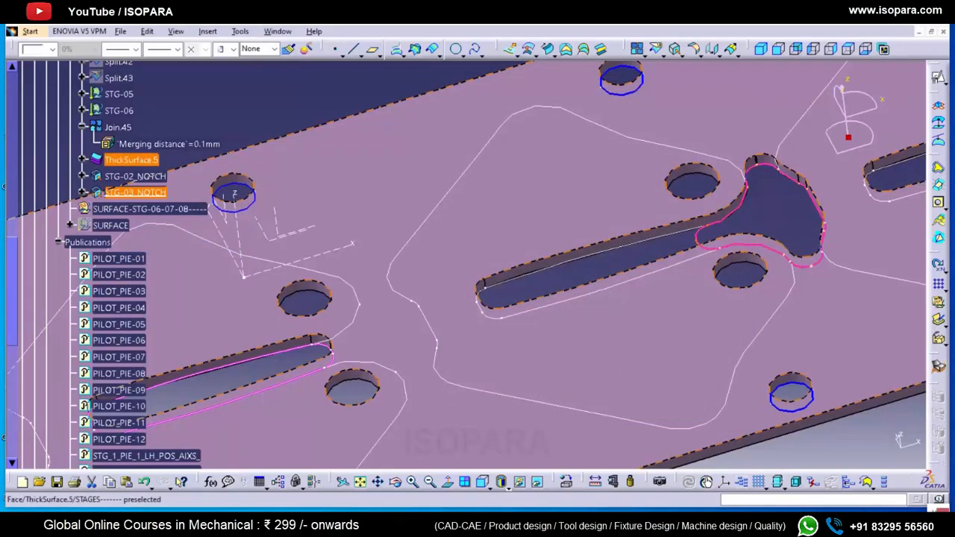
- Publish the STG-03_NOTCH extract from the strip layout part
{"action": "right_click", "coordinate": [146, 193]}
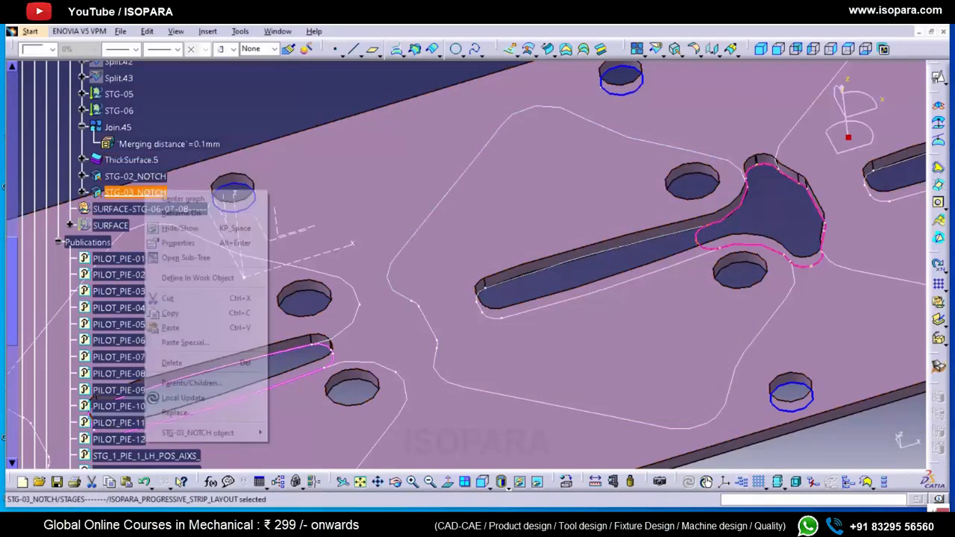
{"action": "key", "text": "Escape"}
{"action": "left_click", "coordinate": [239, 31]}
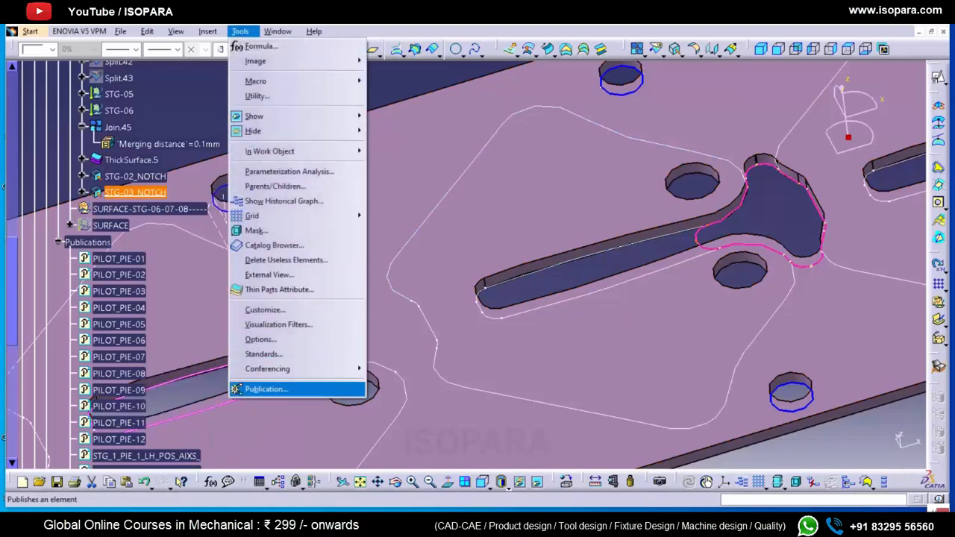
{"action": "left_click", "coordinate": [276, 385]}
{"action": "key", "text": "Return"}
{"action": "key", "text": "Return"}
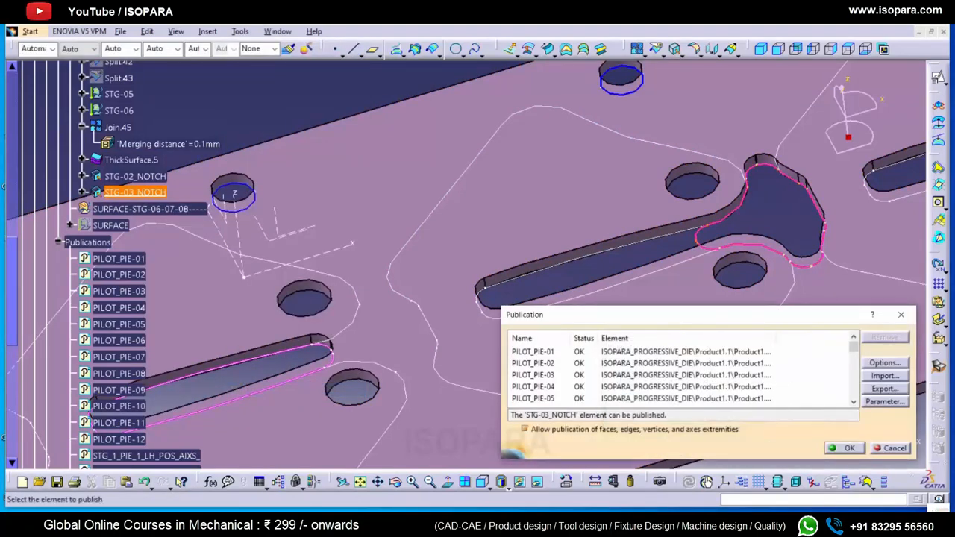
- Copy the STG-03_NOTCH publication and show the MAIN assembly with its tree branch expanded
{"action": "scroll", "coordinate": [131, 295], "scroll_direction": "down", "scroll_amount": 6}
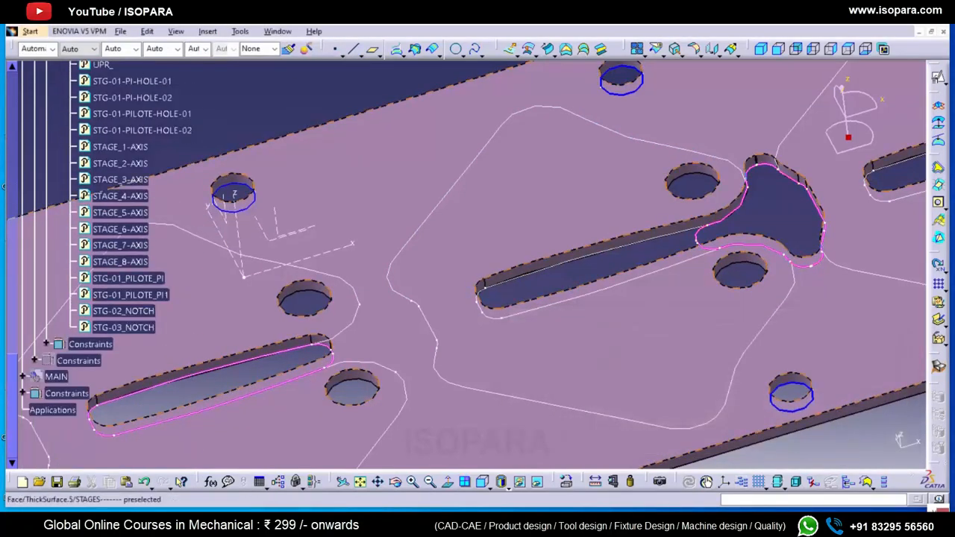
{"action": "left_click", "coordinate": [123, 327]}
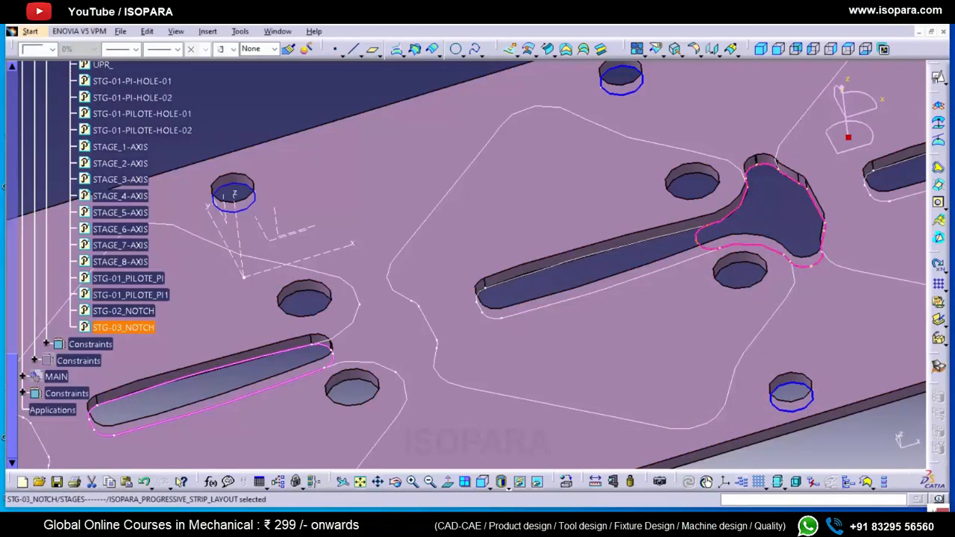
{"action": "scroll", "coordinate": [131, 261], "scroll_direction": "up", "scroll_amount": 10}
{"action": "left_click", "coordinate": [22, 87]}
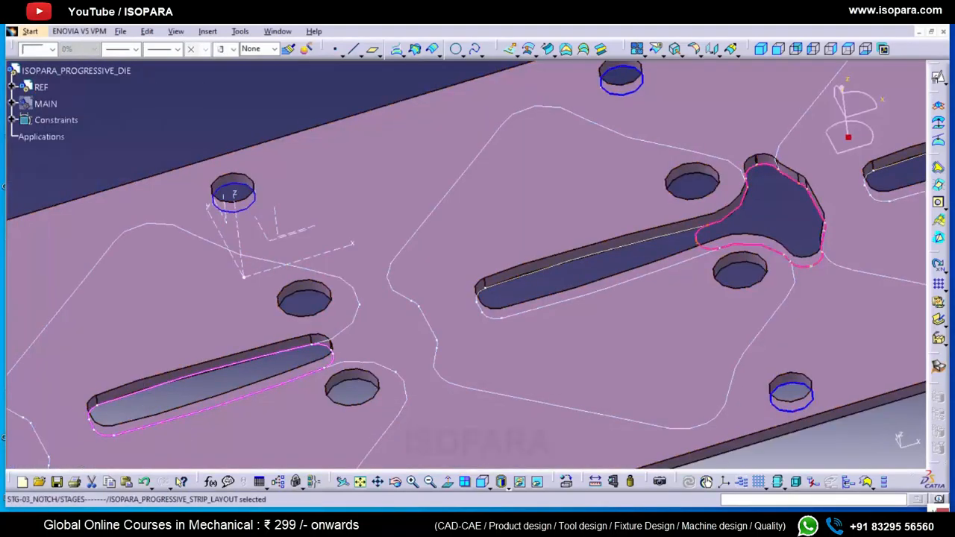
{"action": "left_click", "coordinate": [45, 103]}
{"action": "key", "text": "space"}
{"action": "left_click", "coordinate": [12, 104]}
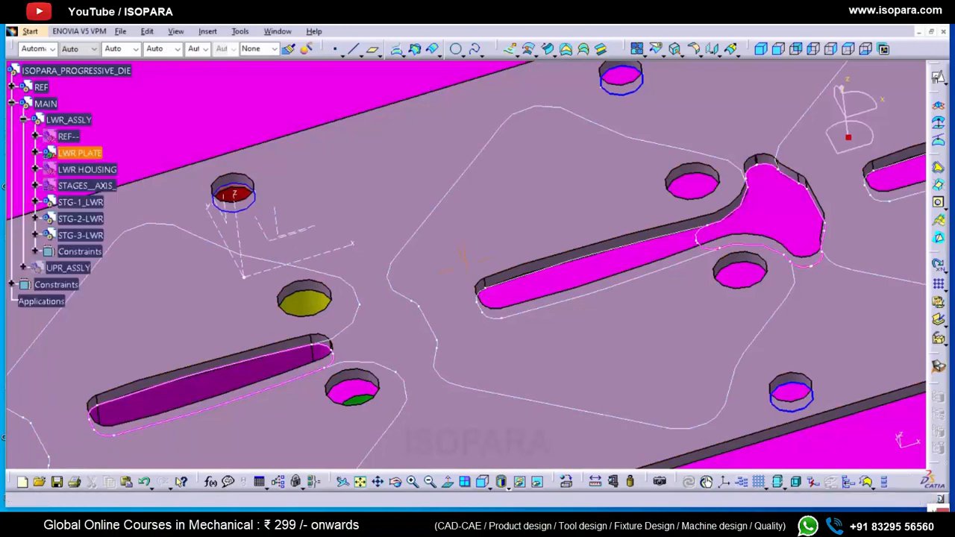
{"action": "middle_click_drag", "start_coordinate": [68, 268], "coordinate": [71, 358], "text": "ctrl"}
{"action": "mouse_move", "coordinate": [41, 87]}
{"action": "middle_mouse_down", "text": "ctrl"}
{"action": "mouse_move", "coordinate": [41, 97]}
{"action": "mouse_move", "coordinate": [41, 72]}
{"action": "middle_mouse_up", "text": "ctrl"}
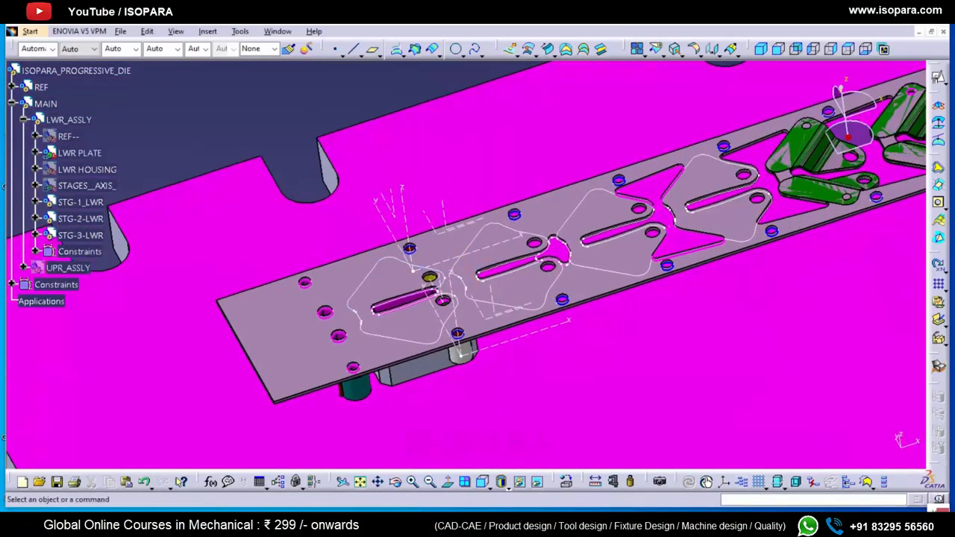
- Paste the copied notch profile into the 3-RD STG-STEEL part of STG-3-LWR as a result with link
{"action": "left_click", "coordinate": [35, 235]}
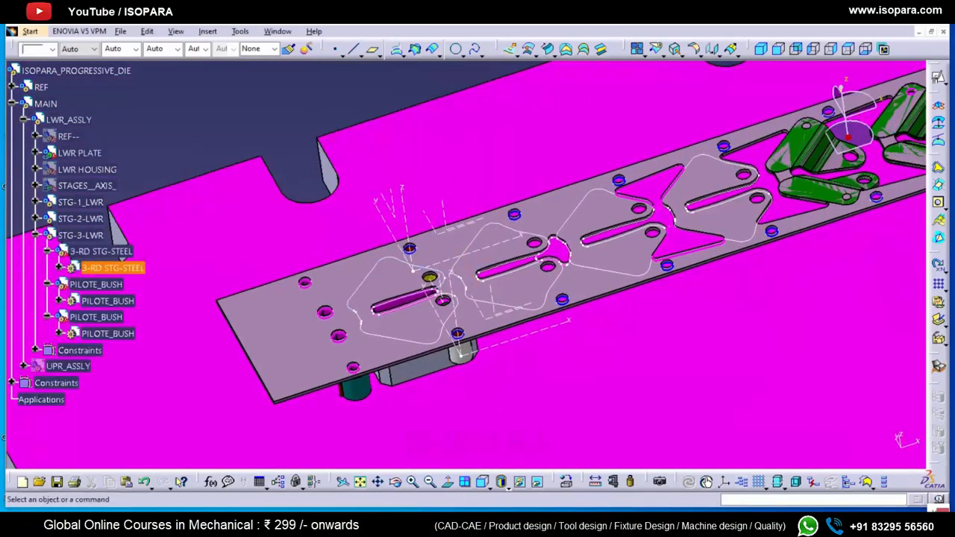
{"action": "right_click", "coordinate": [119, 269]}
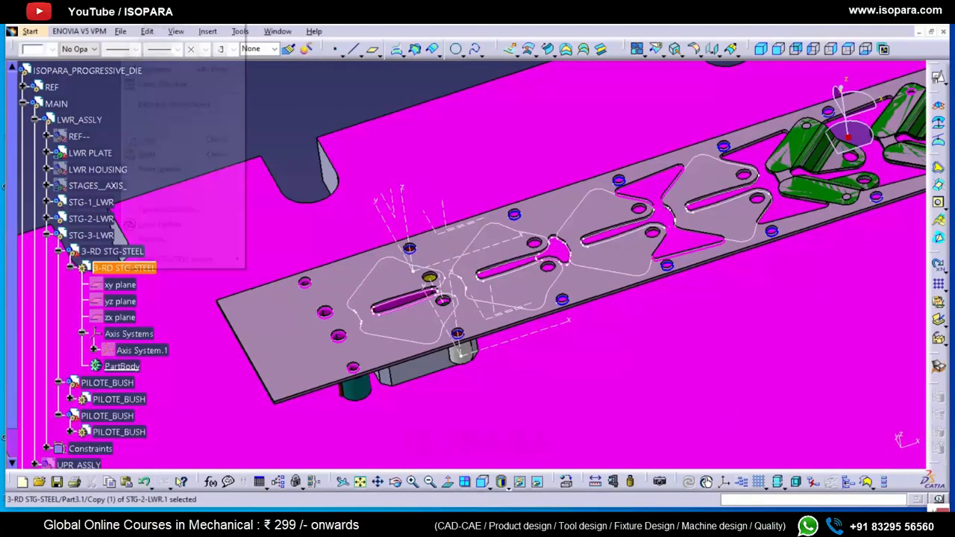
{"action": "left_click", "coordinate": [155, 169]}
{"action": "left_click", "coordinate": [840, 389]}
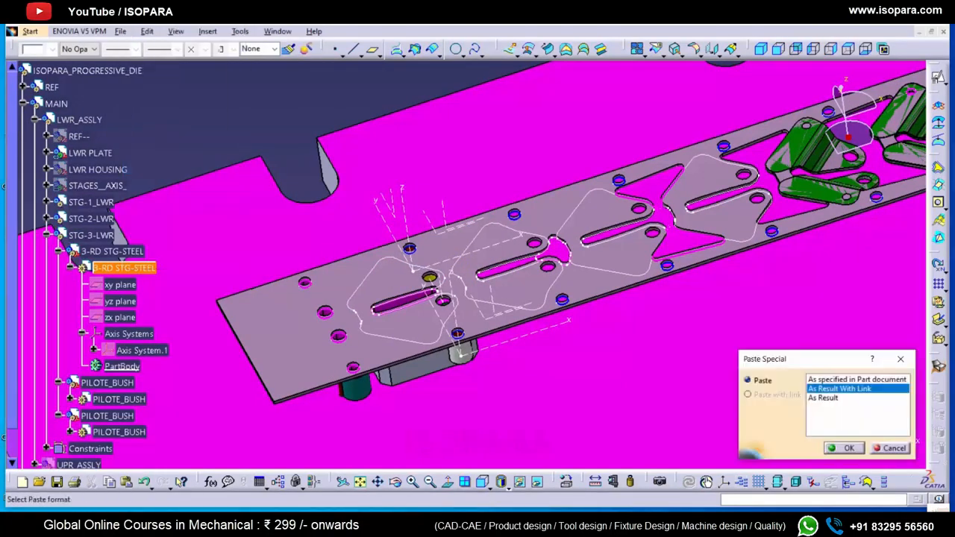
{"action": "left_click", "coordinate": [843, 448]}
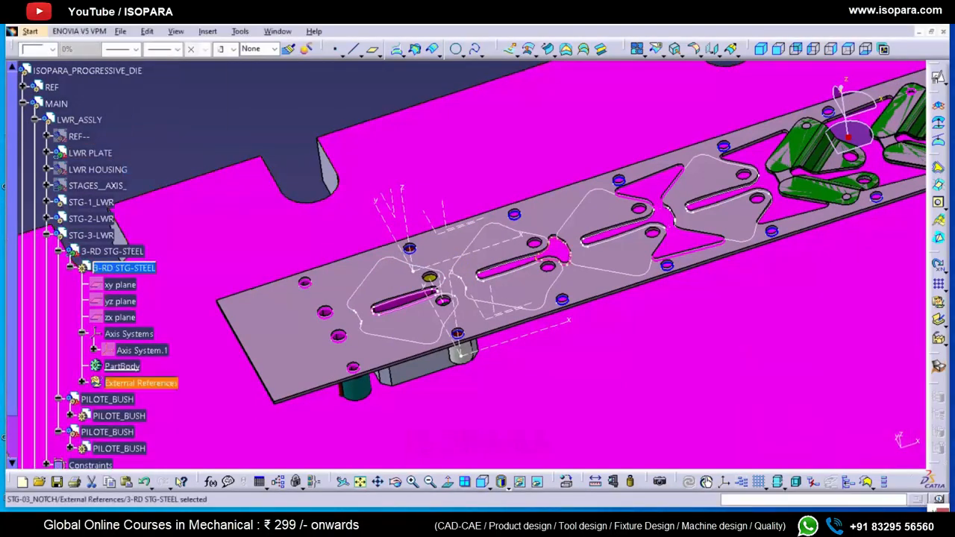
- Insert a geometrical set under the 3-RD STG-STEEL part and create a standard axis system in it with no references selected
{"action": "left_click", "coordinate": [209, 31]}
{"action": "left_click", "coordinate": [239, 90]}
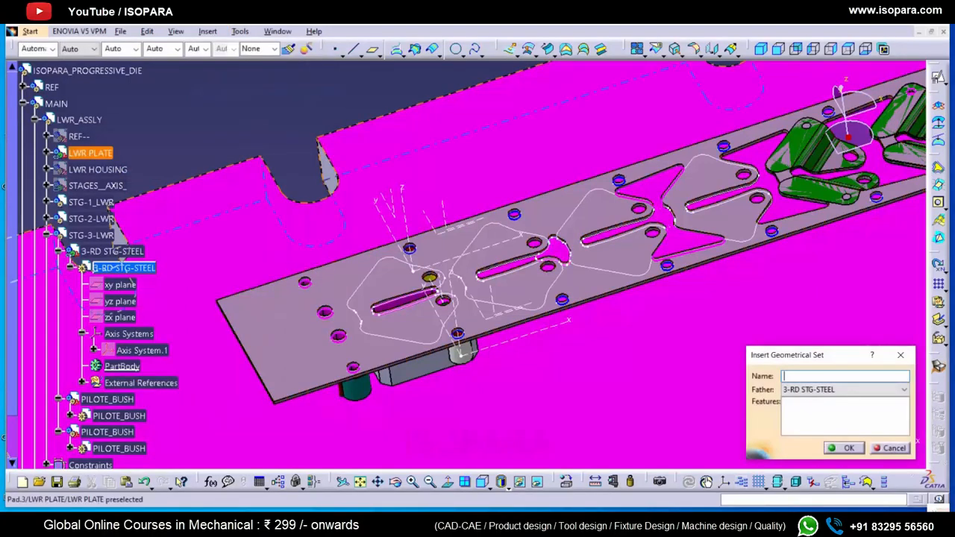
{"action": "left_click", "coordinate": [843, 447]}
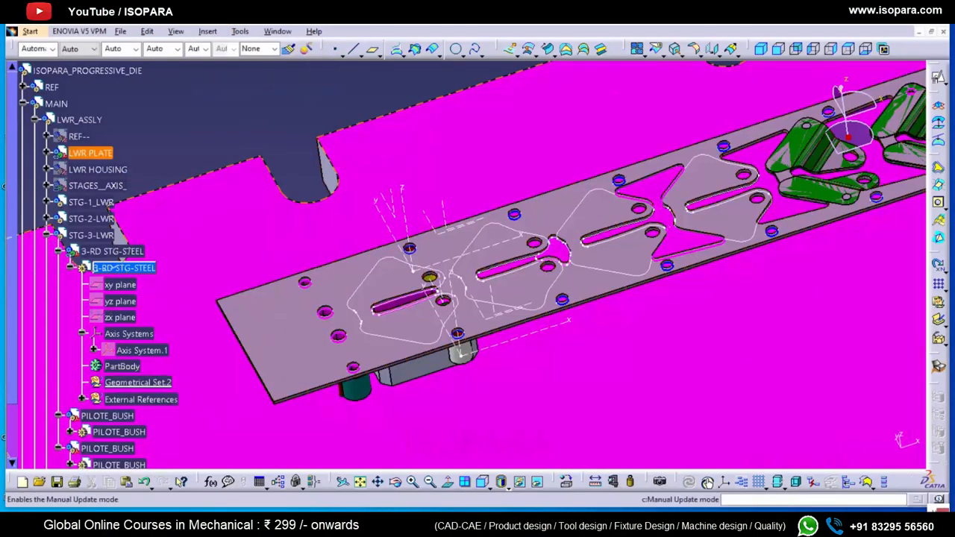
{"action": "left_click", "coordinate": [725, 481]}
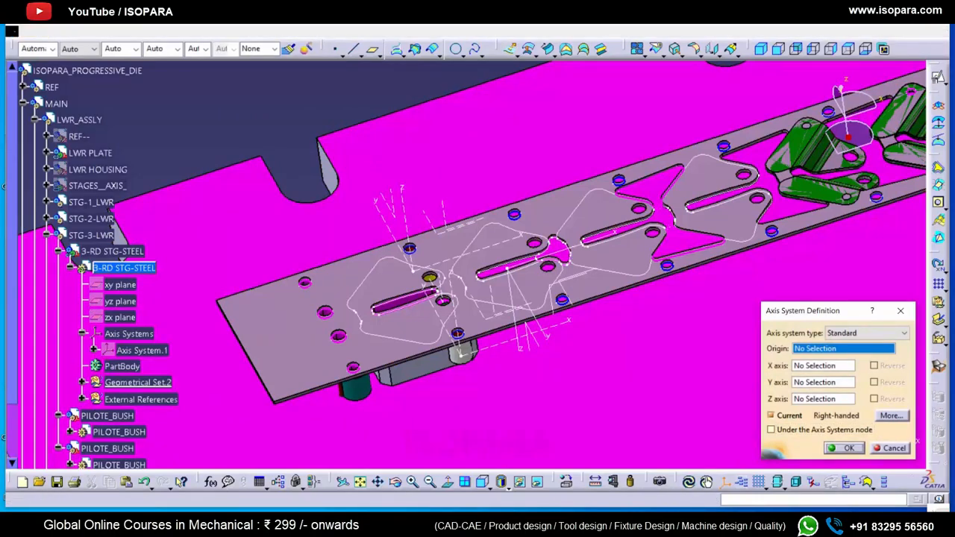
{"action": "left_click", "coordinate": [844, 448]}
- Show the PILOT_PIE-03 axis in the STAGE_PIERCING_POS_AXIS set of the strip layout part
{"action": "left_click", "coordinate": [24, 95]}
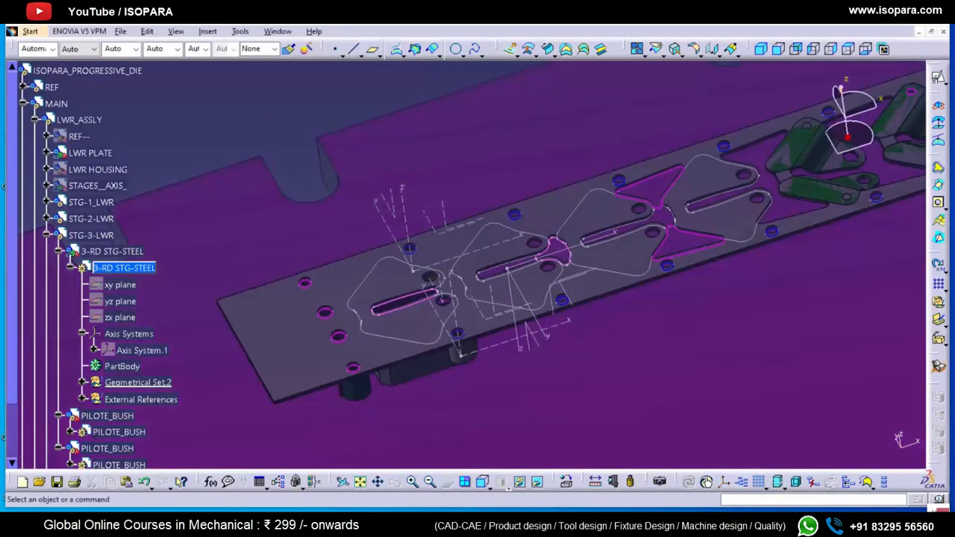
{"action": "left_click", "coordinate": [23, 87]}
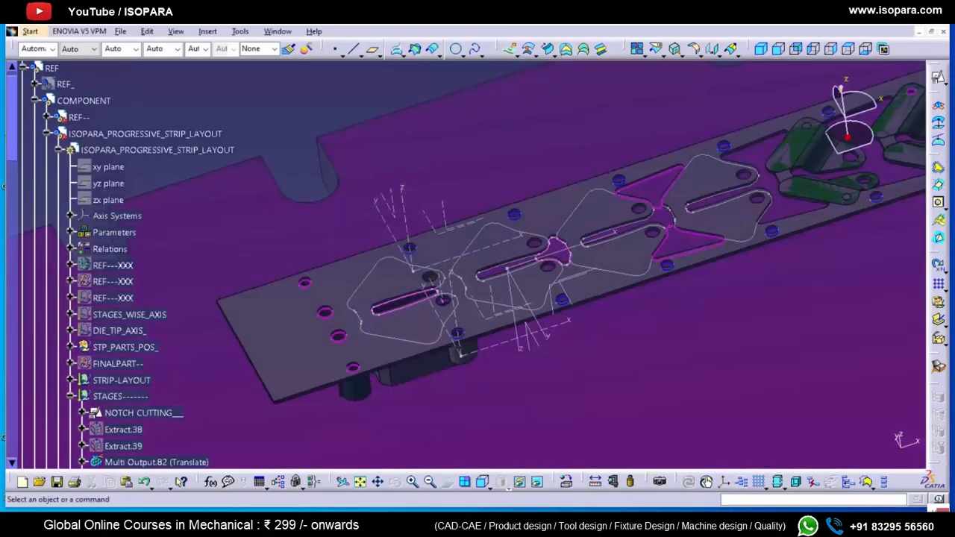
{"action": "left_click", "coordinate": [23, 88]}
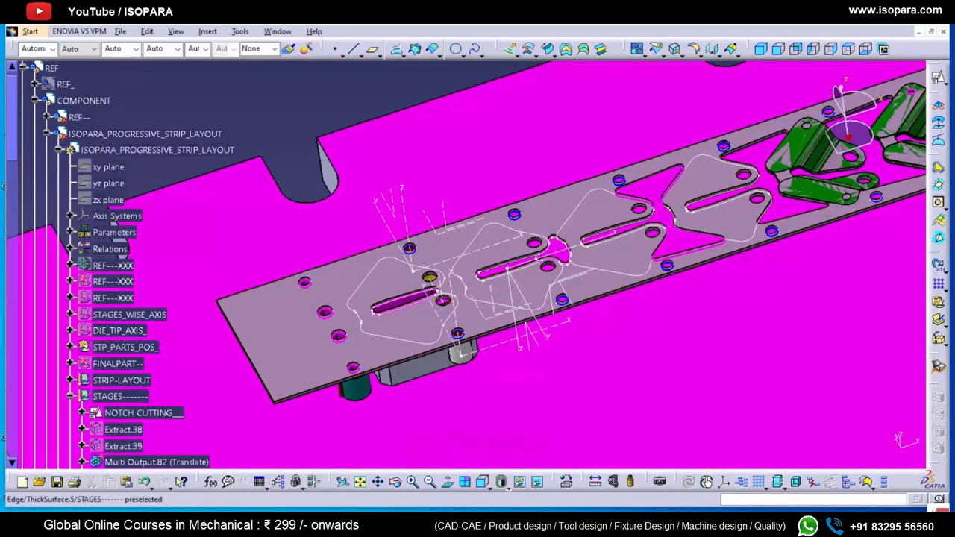
{"action": "left_click", "coordinate": [70, 346]}
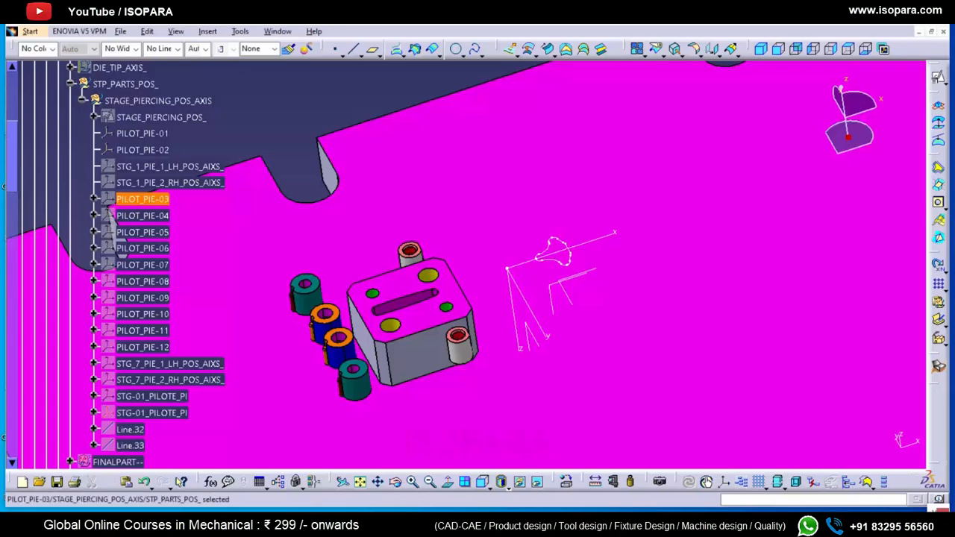
{"action": "left_click", "coordinate": [94, 198]}
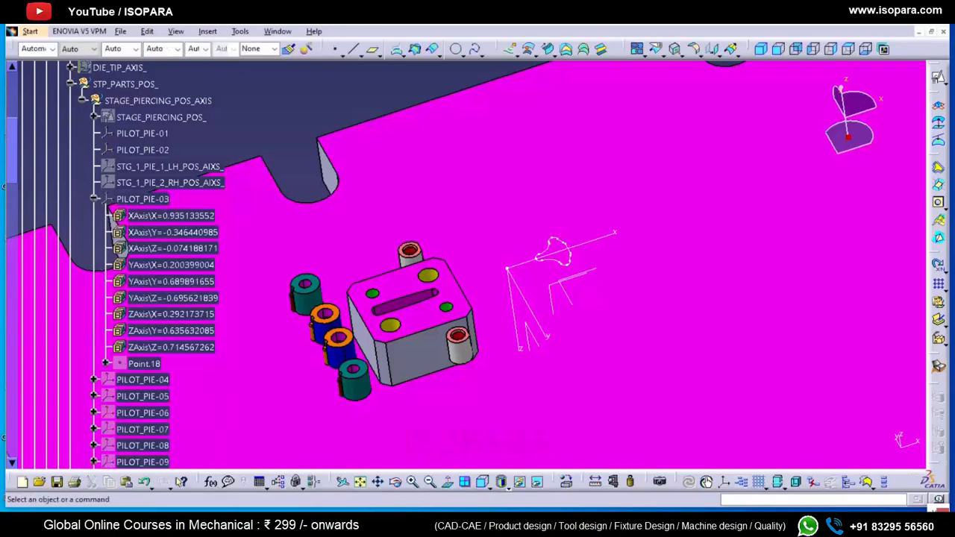
{"action": "left_click", "coordinate": [94, 198]}
- Show the ISOPARA_PROGRESSIVE_STRIP_LAYOUT component in the assembly again
{"action": "scroll", "coordinate": [104, 192], "scroll_direction": "up", "scroll_amount": 7}
{"action": "left_click", "coordinate": [145, 156]}
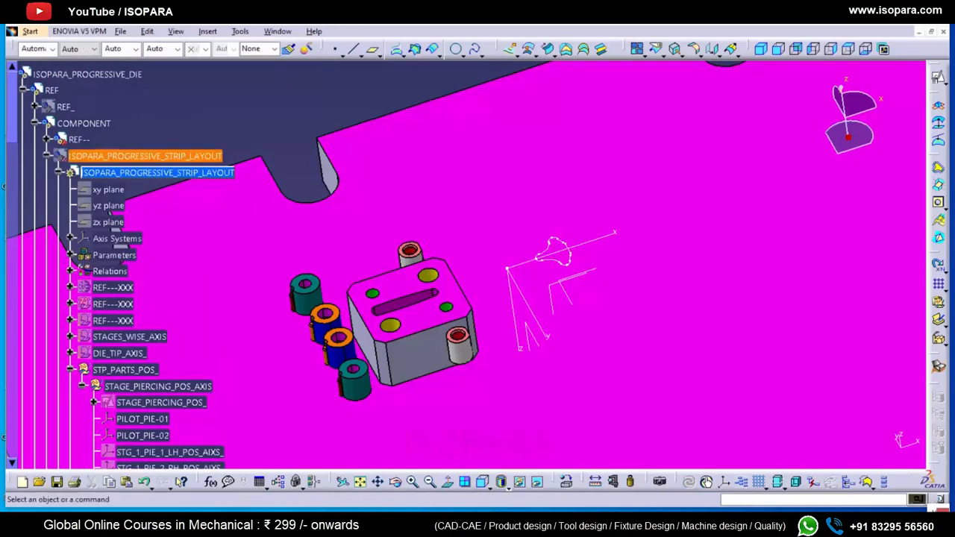
{"action": "left_click", "coordinate": [519, 482]}
{"action": "scroll", "coordinate": [149, 215], "scroll_direction": "down", "scroll_amount": 4}
{"action": "scroll", "coordinate": [134, 183], "scroll_direction": "up", "scroll_amount": 1}
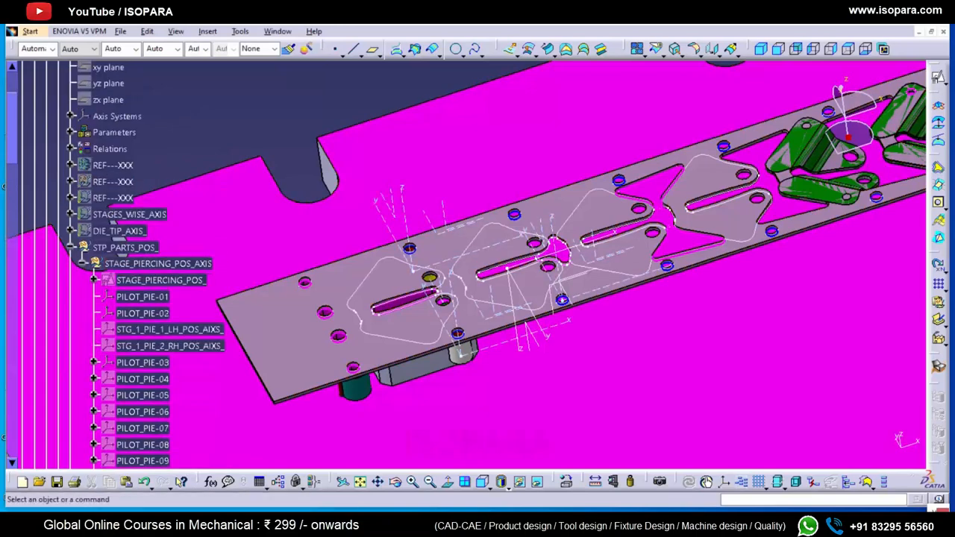
- Hide the STRIP-LAYOUT and STAGES sets and show the DIE_TIP_AXIS_ set of the strip layout part
{"action": "left_click", "coordinate": [71, 247]}
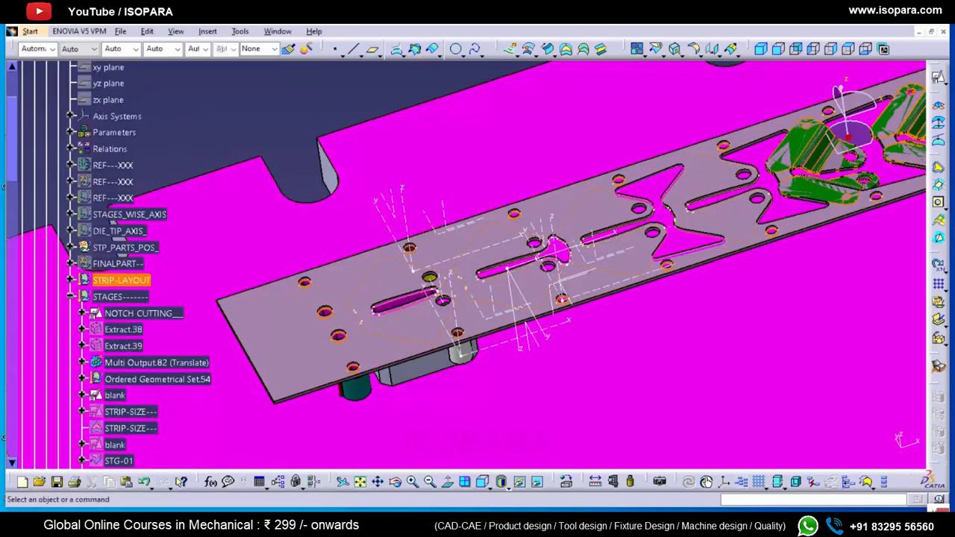
{"action": "left_click", "coordinate": [70, 297]}
{"action": "left_click", "coordinate": [120, 297]}
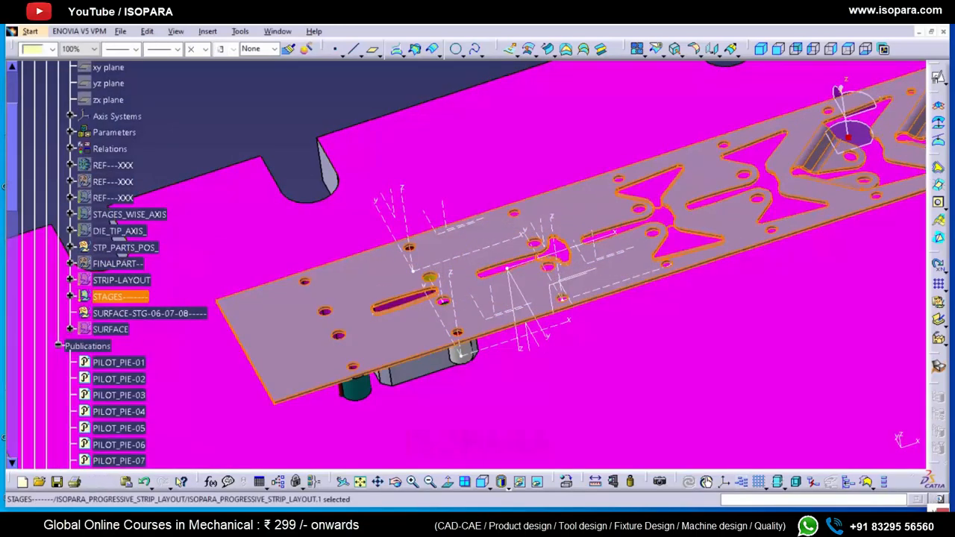
{"action": "key", "text": "ctrl+h"}
{"action": "left_click", "coordinate": [111, 231]}
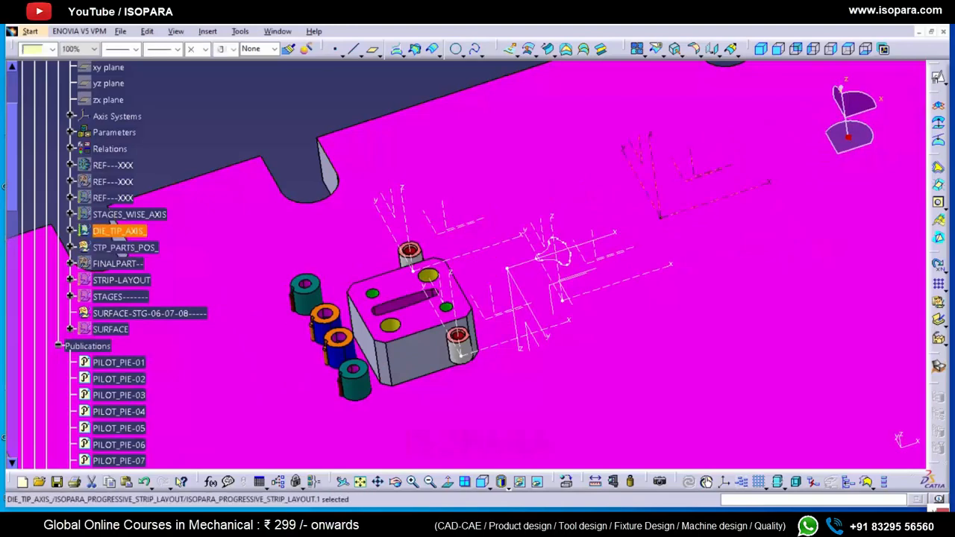
- Hide the DIE_TIP_AXIS_ set and show the STP_PARTS_POS_ set of the strip layout part
{"action": "left_click", "coordinate": [70, 230]}
{"action": "left_click", "coordinate": [70, 231]}
{"action": "left_click", "coordinate": [121, 248]}
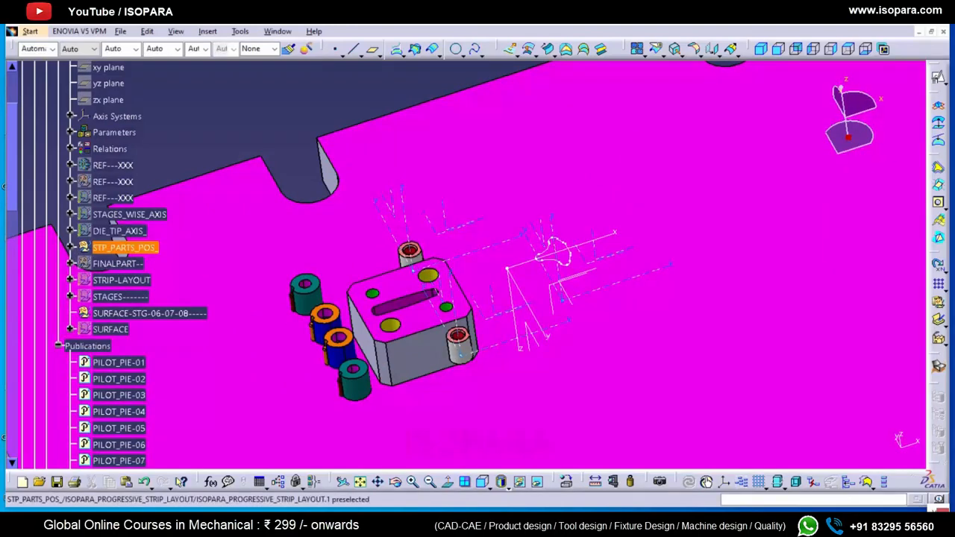
{"action": "middle_click_drag", "start_coordinate": [478, 299], "coordinate": [477, 202]}
{"action": "middle_click_drag", "start_coordinate": [522, 356], "coordinate": [478, 264]}
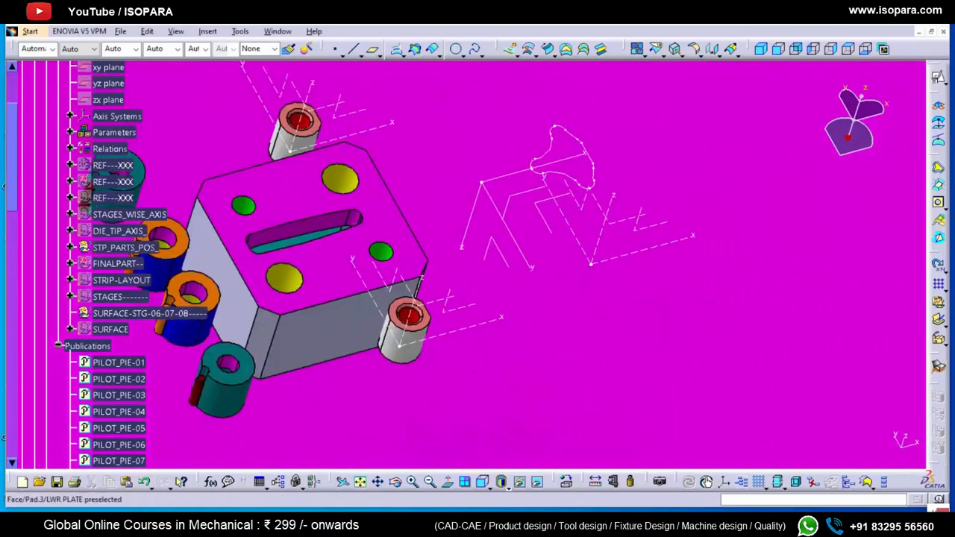
- Locate the pilot axes in the STAGE_PIERCING_POS_AXIS set and show the PILOT_PIE-04 axis
{"action": "right_click", "coordinate": [635, 230]}
{"action": "left_click", "coordinate": [664, 239]}
{"action": "middle_click_drag", "start_coordinate": [657, 241], "coordinate": [635, 335]}
{"action": "left_click", "coordinate": [93, 264]}
{"action": "left_click", "coordinate": [142, 280]}
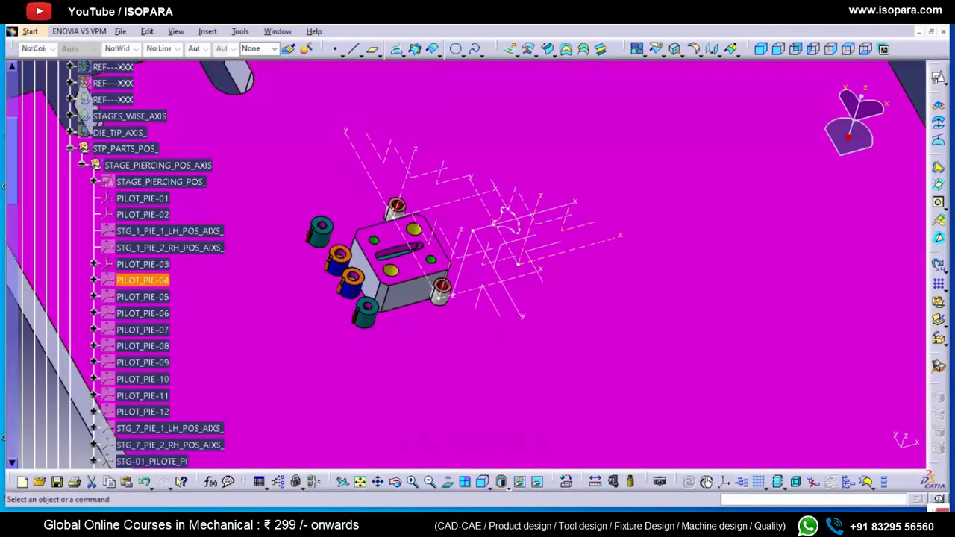
{"action": "key", "text": "space"}
{"action": "mouse_move", "coordinate": [477, 298]}
{"action": "middle_mouse_down"}
{"action": "mouse_move", "coordinate": [478, 209]}
{"action": "mouse_move", "coordinate": [466, 201]}
{"action": "mouse_move", "coordinate": [466, 295]}
{"action": "middle_mouse_up"}
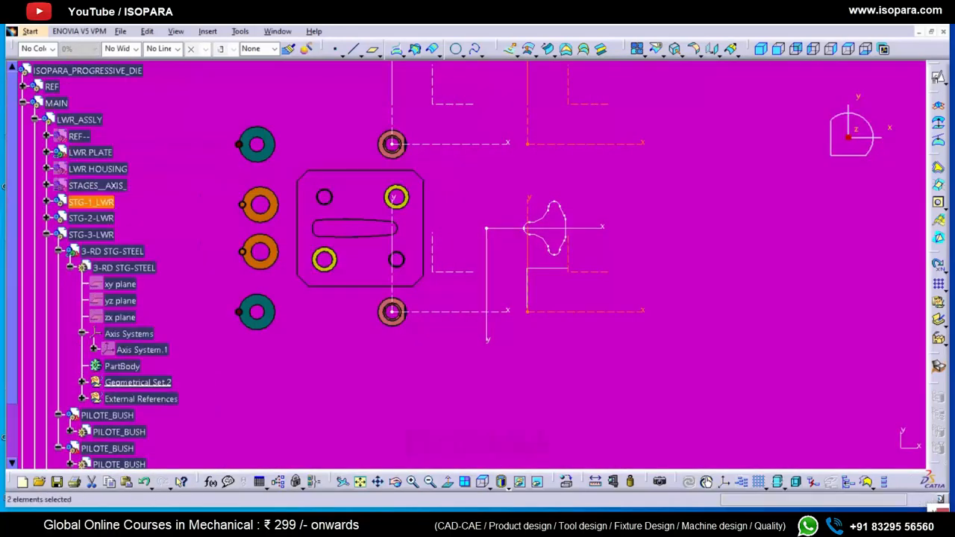
- Paste the copied PILOT_PIE-03 and PILOT_PIE-04 axes into the 3-RD STG-STEEL part As Result With Link and delete Axis System.2 there
{"action": "right_click", "coordinate": [125, 270]}
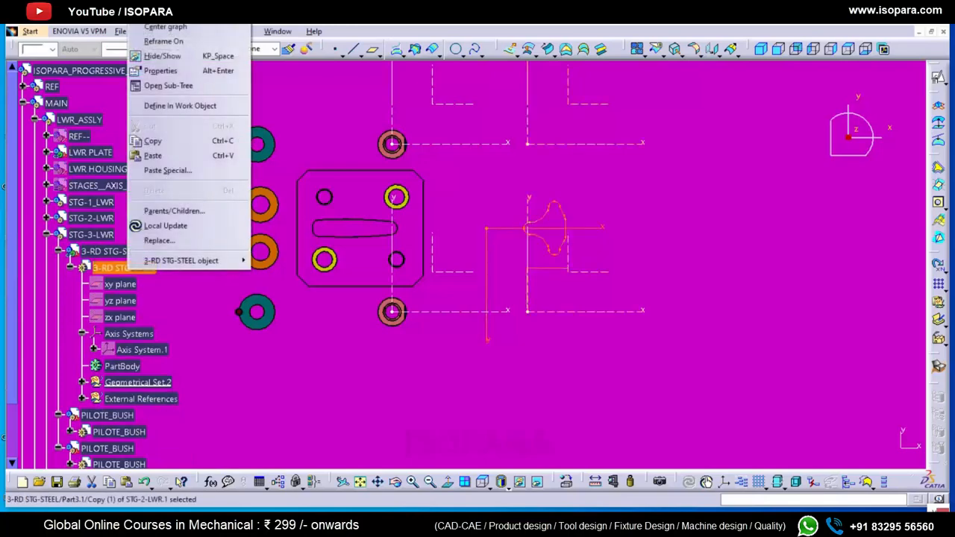
{"action": "left_click", "coordinate": [163, 225]}
{"action": "left_click", "coordinate": [538, 290]}
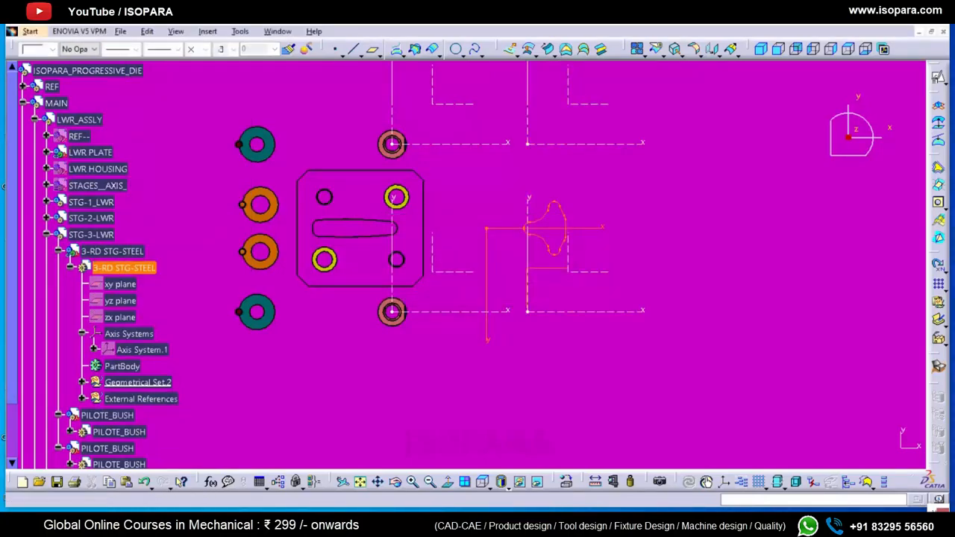
{"action": "right_click", "coordinate": [129, 271]}
{"action": "right_click", "coordinate": [129, 271]}
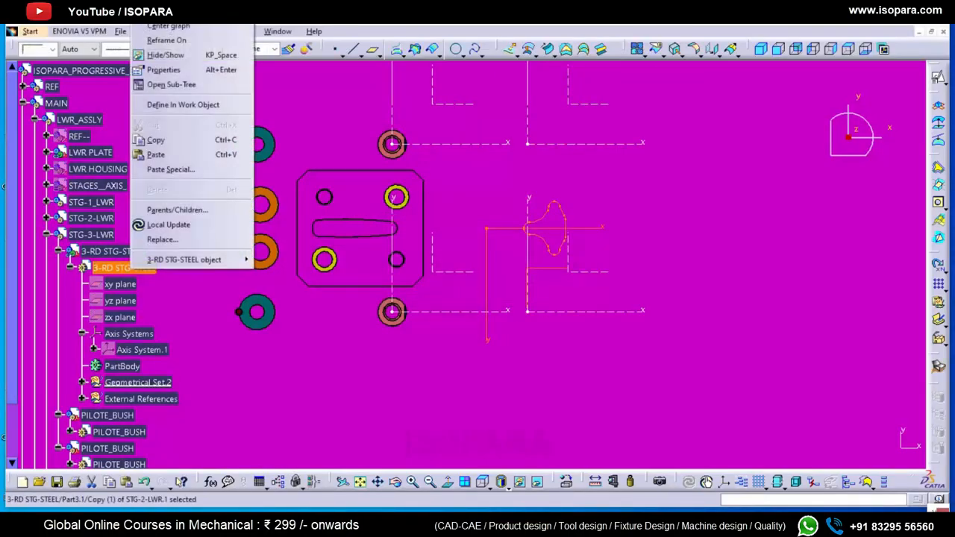
{"action": "left_click", "coordinate": [173, 170]}
{"action": "left_click", "coordinate": [828, 388]}
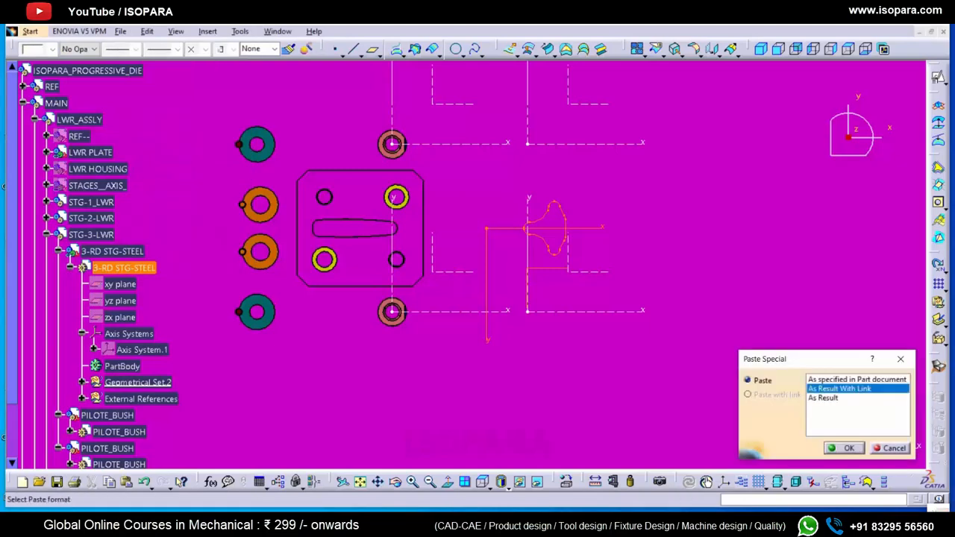
{"action": "left_click", "coordinate": [844, 448]}
{"action": "left_click", "coordinate": [82, 382]}
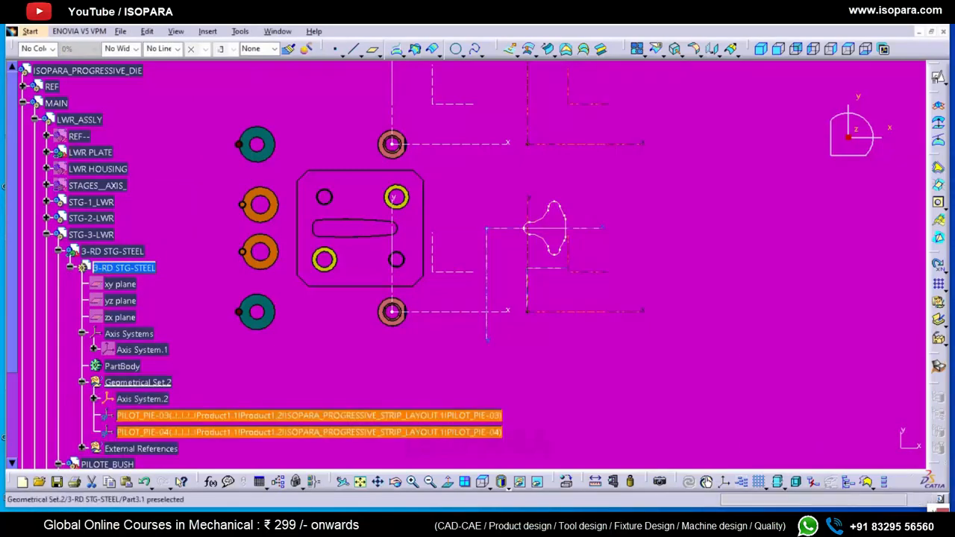
{"action": "right_click", "coordinate": [142, 398]}
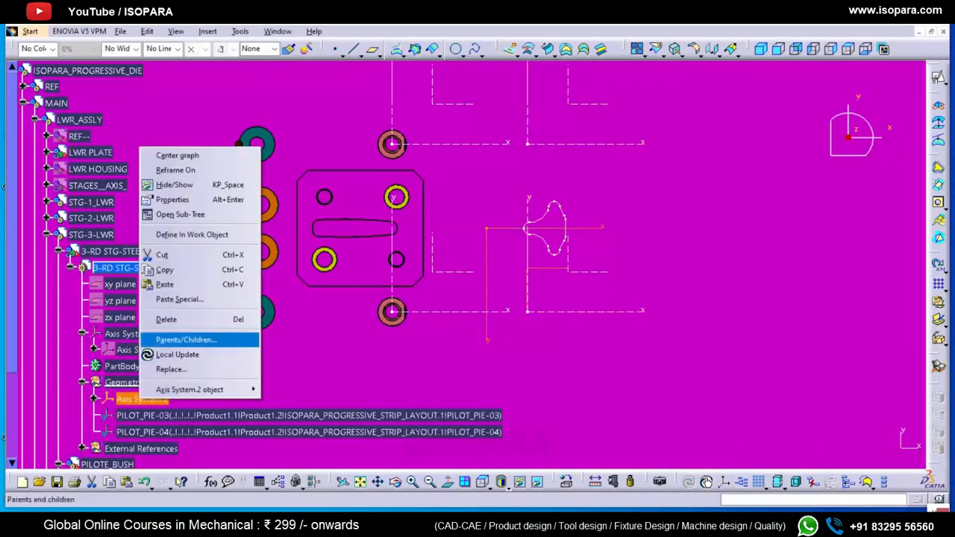
{"action": "left_click", "coordinate": [172, 319]}
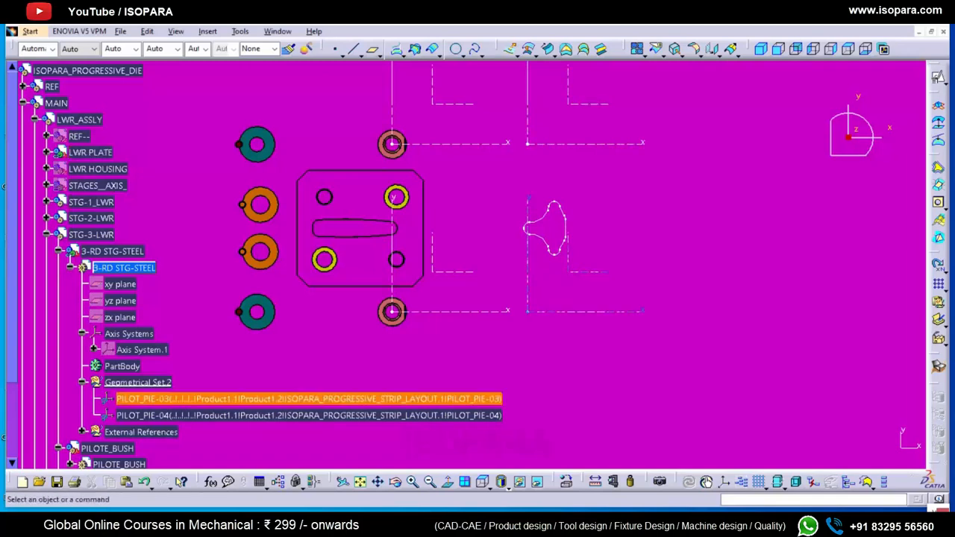
- Activate STG-3-LWR, make the first PILOTE_BUSH's Axis System.2 coincident with the linked PILOT_PIE-03 axis, and update the assembly
{"action": "left_click", "coordinate": [58, 250]}
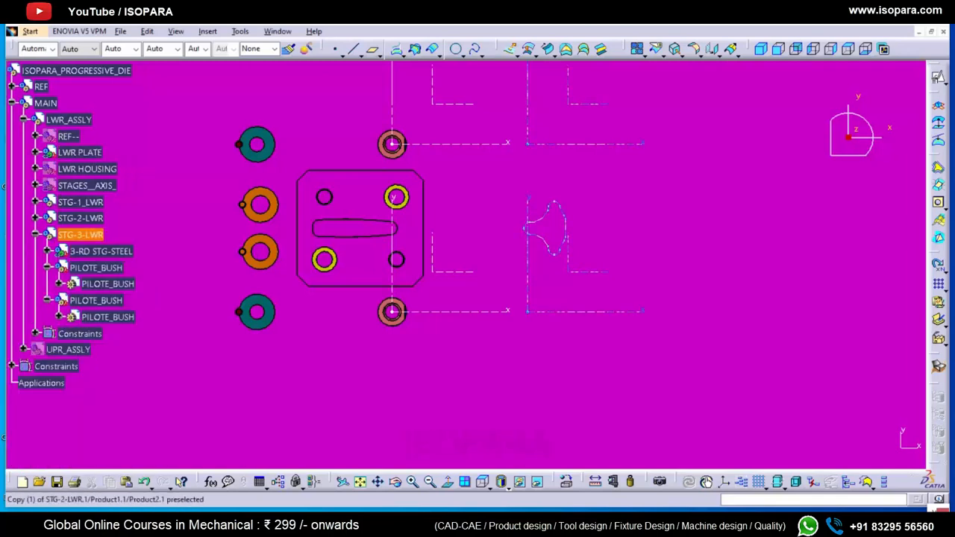
{"action": "double_click", "coordinate": [81, 235]}
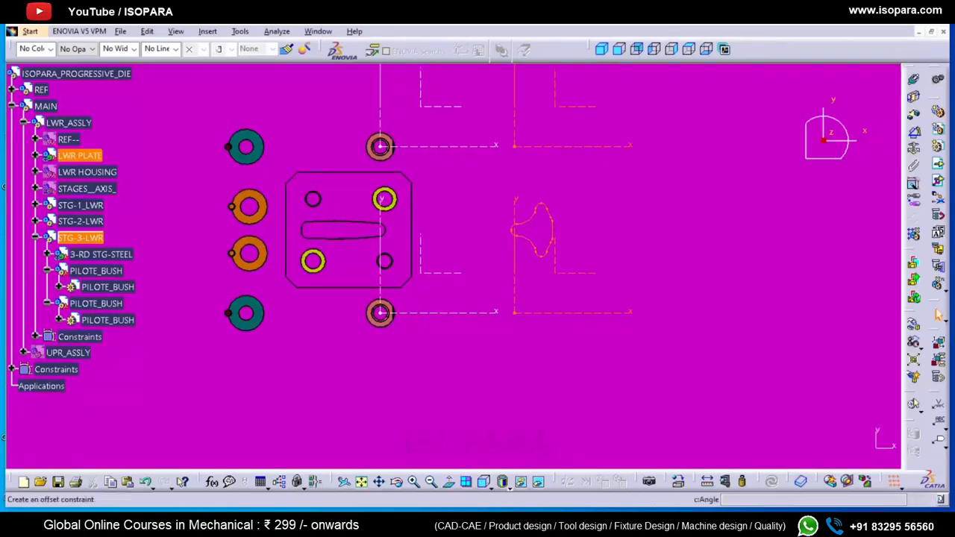
{"action": "left_click", "coordinate": [914, 97]}
{"action": "left_click", "coordinate": [59, 288]}
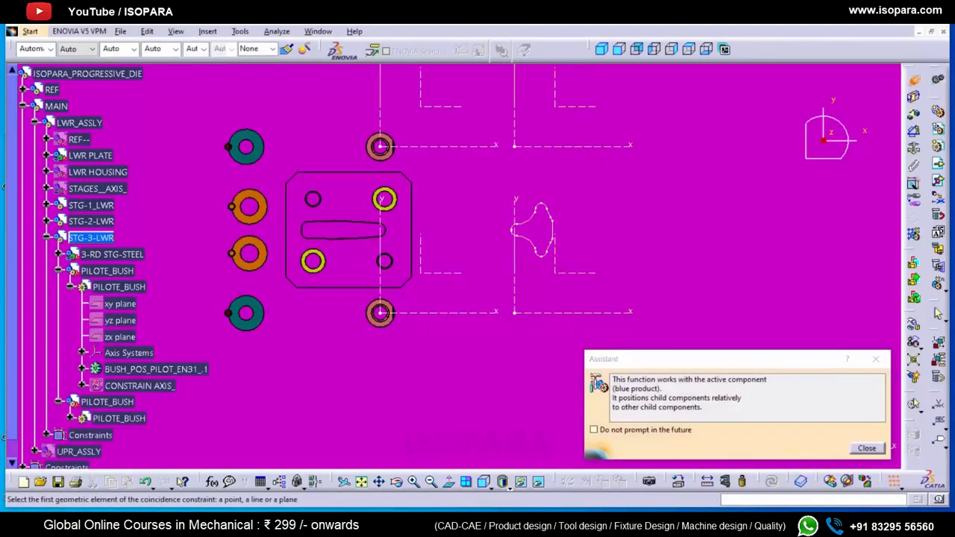
{"action": "left_click", "coordinate": [82, 385]}
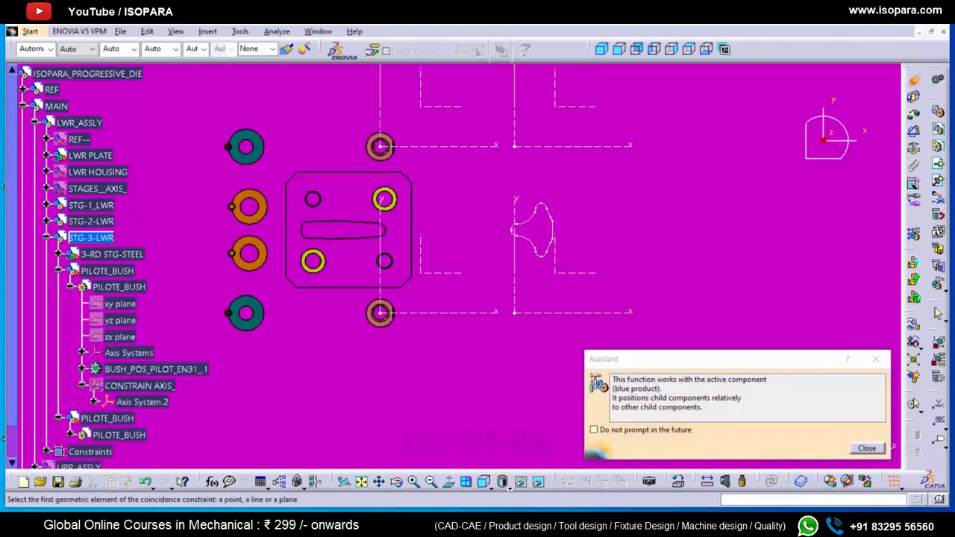
{"action": "left_click", "coordinate": [142, 402]}
{"action": "left_click", "coordinate": [58, 254]}
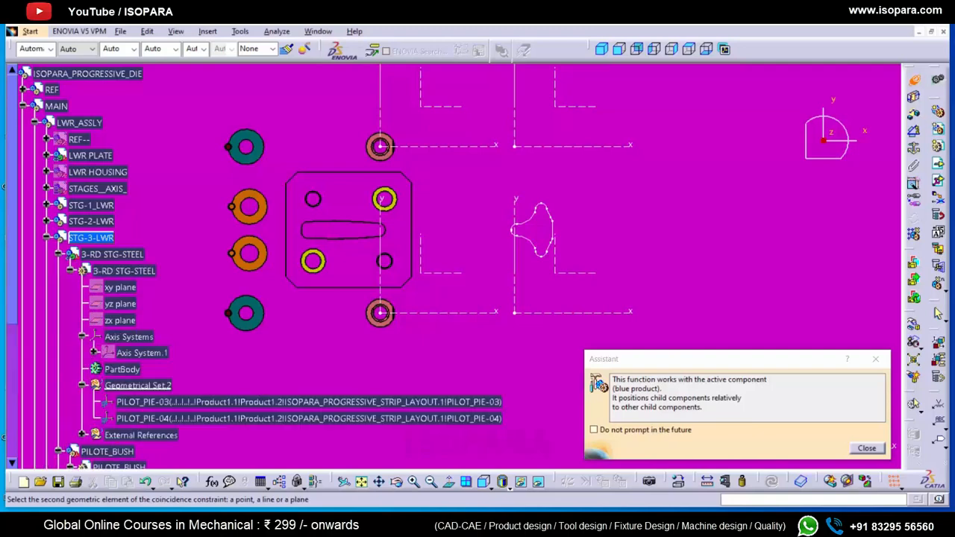
{"action": "left_click", "coordinate": [309, 402]}
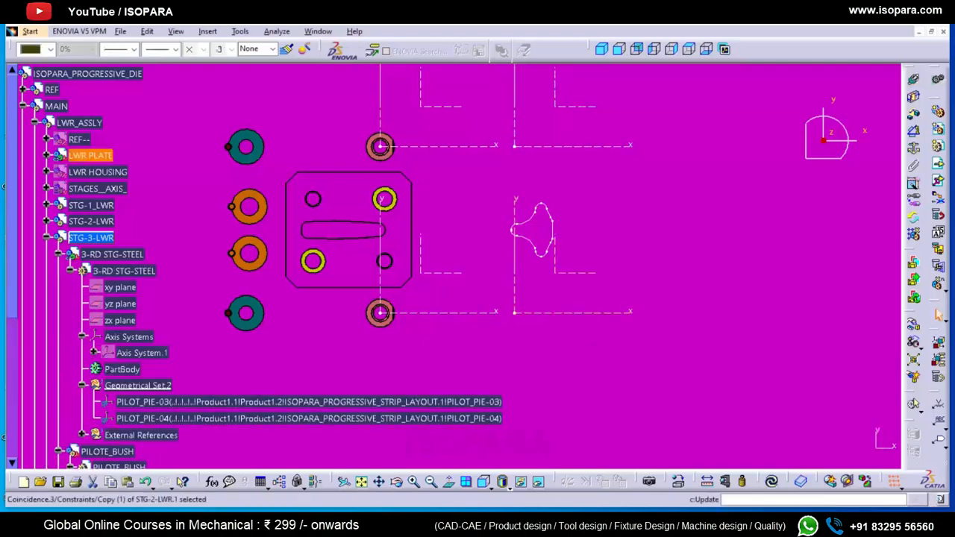
{"action": "left_click", "coordinate": [772, 482]}
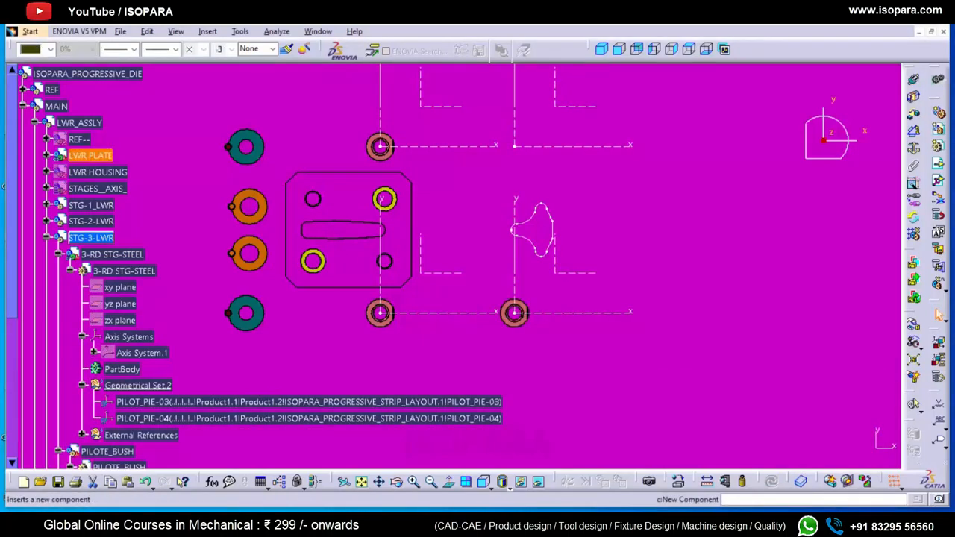
- Make the second PILOTE_BUSH's Axis System.2 coincident with the linked PILOT_PIE-04 axis and update the assembly
{"action": "left_click", "coordinate": [913, 404]}
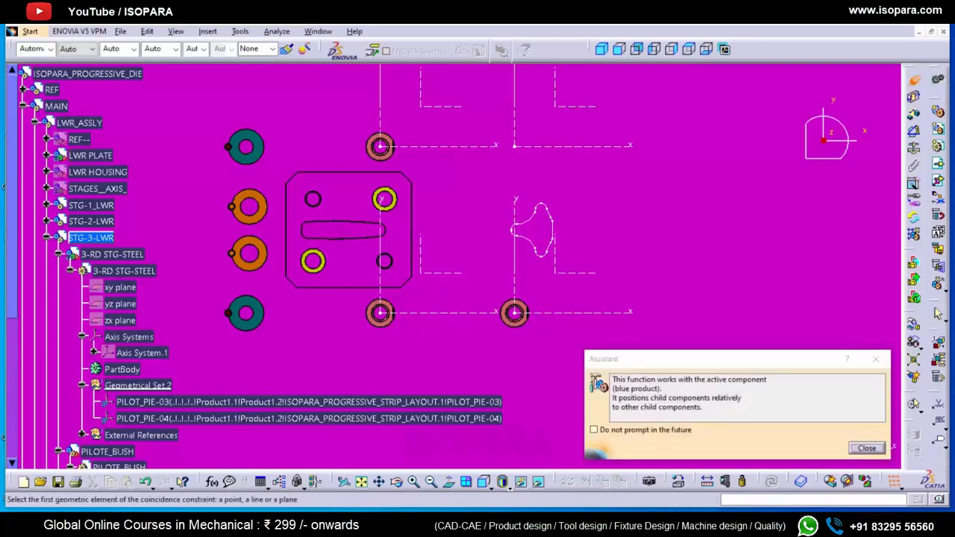
{"action": "left_click", "coordinate": [58, 255]}
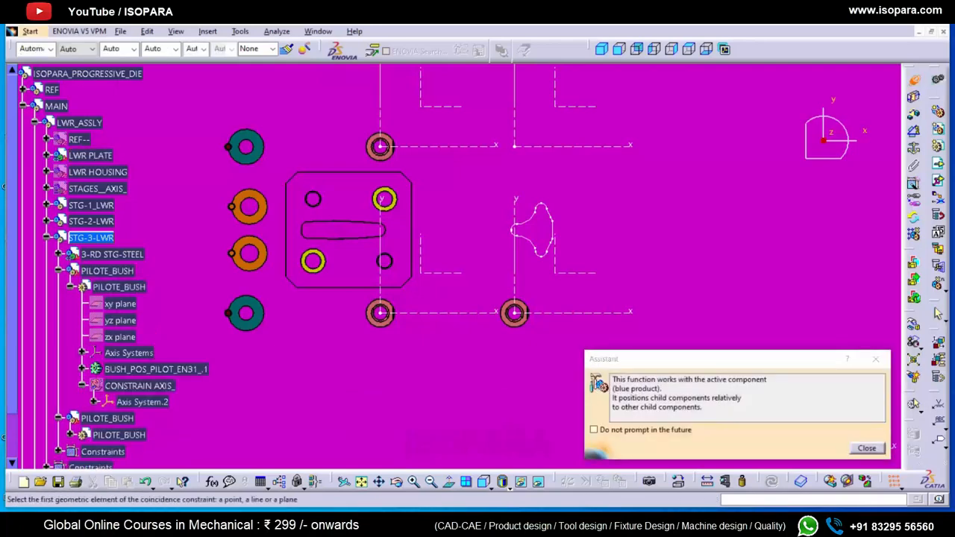
{"action": "left_click", "coordinate": [58, 264]}
{"action": "left_click", "coordinate": [70, 435]}
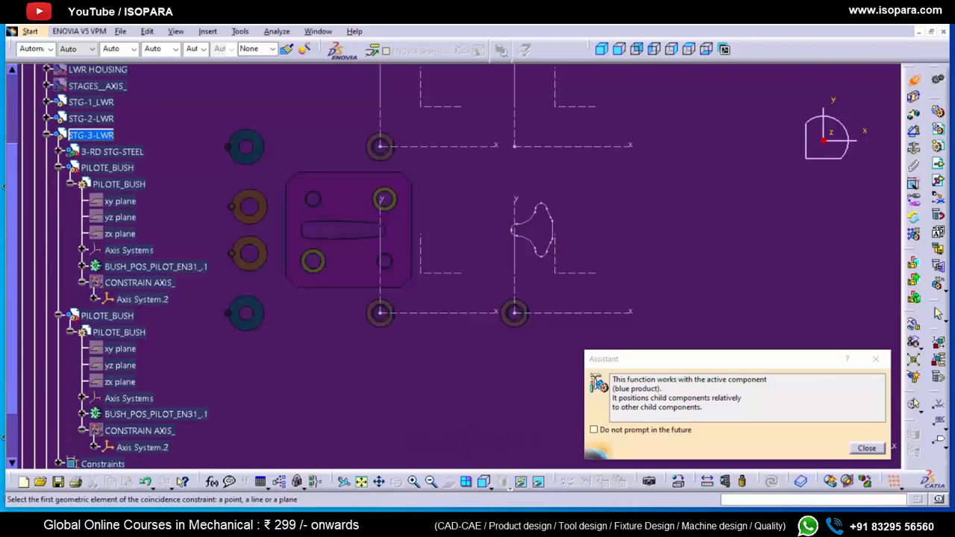
{"action": "left_click", "coordinate": [99, 447]}
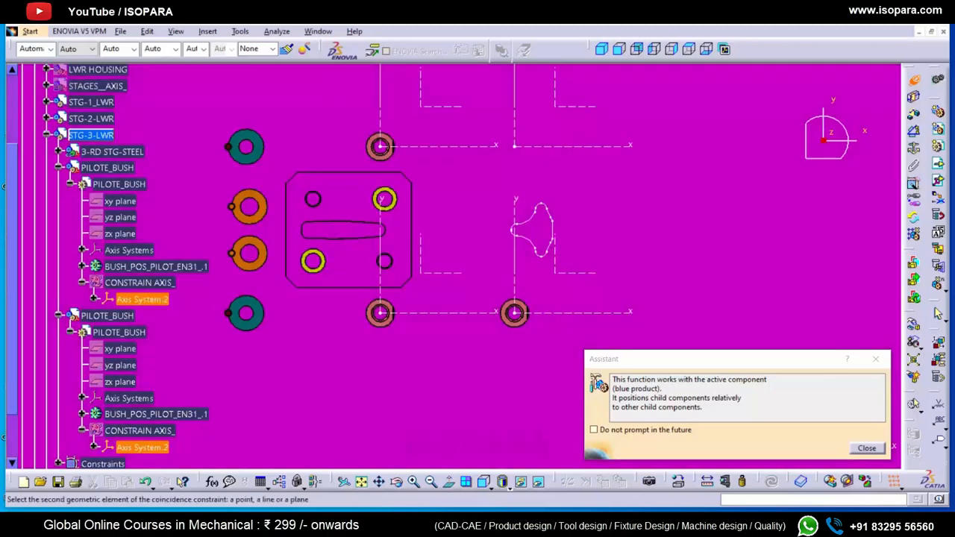
{"action": "left_click", "coordinate": [58, 152]}
{"action": "left_click", "coordinate": [172, 315]}
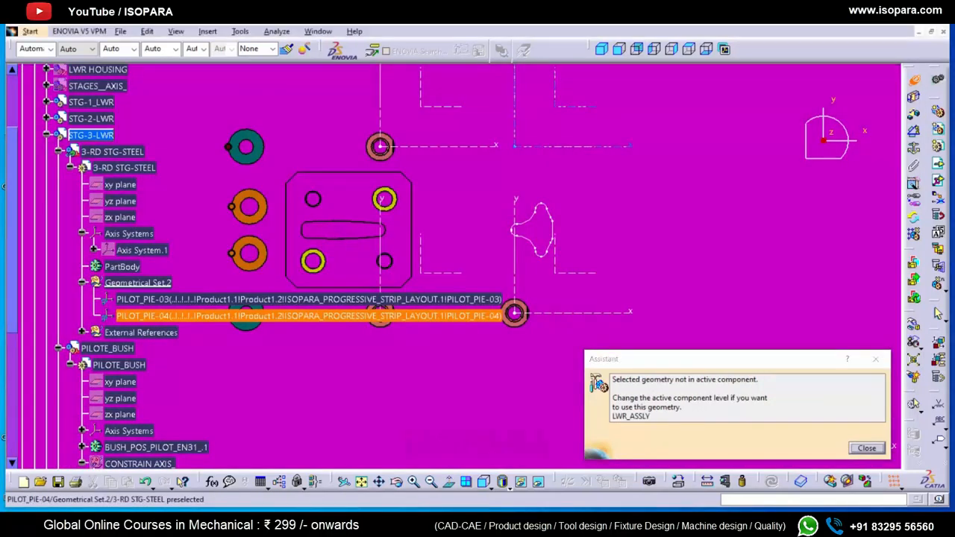
{"action": "left_click", "coordinate": [772, 482]}
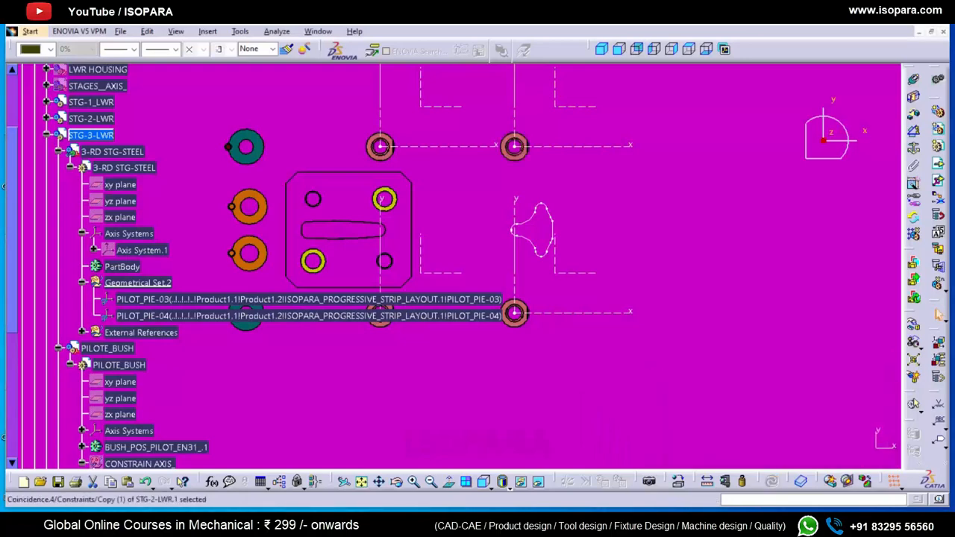
- Hide Geometrical Set.2 of the 3-RD STG-STEEL part and the CONSTRAIN AXIS_ set of the stage 3 pilot bush
{"action": "middle_click_drag", "start_coordinate": [454, 266], "coordinate": [453, 313]}
{"action": "double_click", "coordinate": [138, 283]}
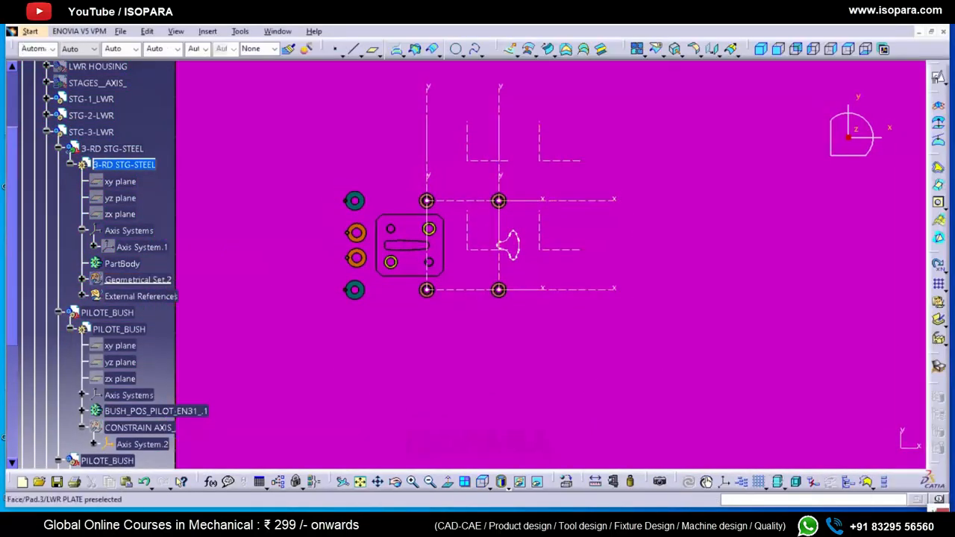
{"action": "left_click", "coordinate": [139, 428]}
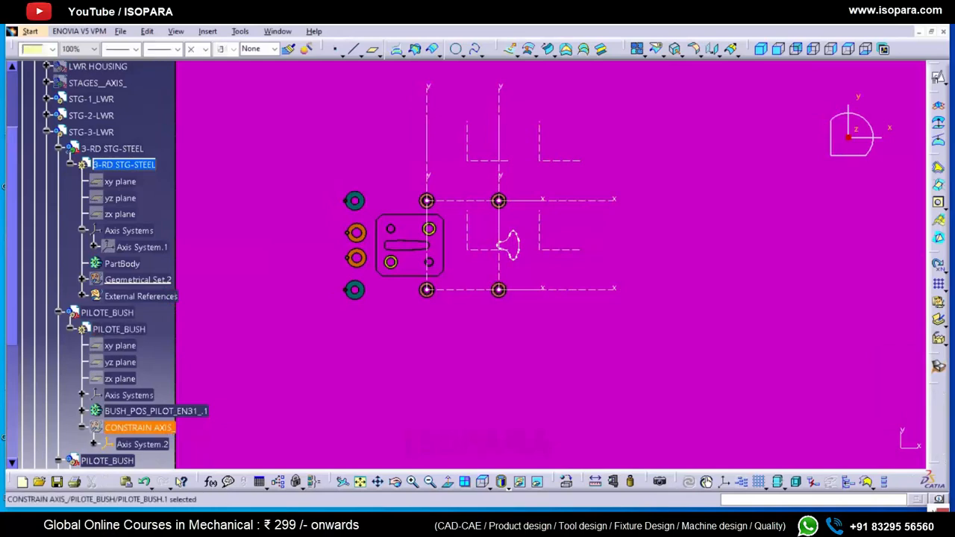
{"action": "middle_click_drag", "start_coordinate": [465, 320], "coordinate": [465, 262]}
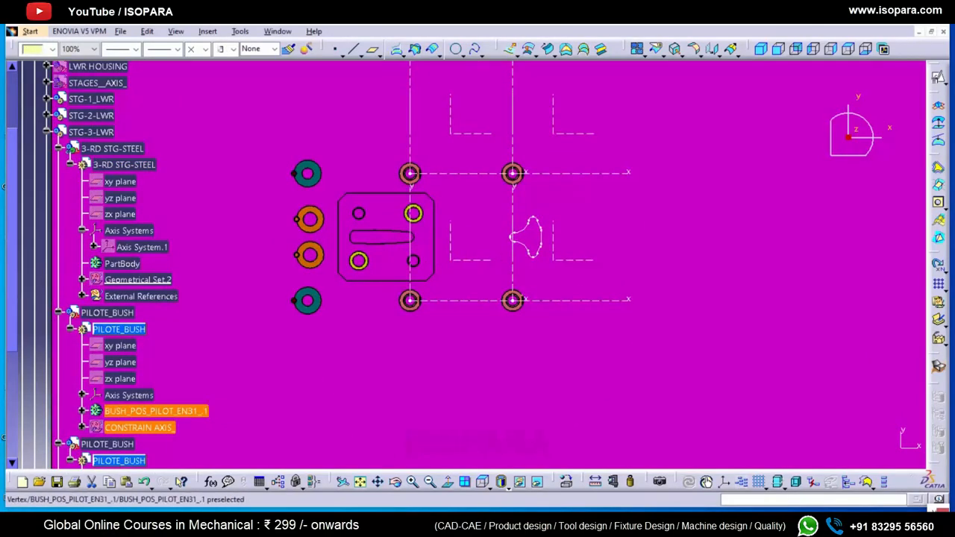
- Locate the PILOT_PIE-03 axis in the strip layout part and hide its parent STP_PARTS_POS_ set
{"action": "right_click", "coordinate": [534, 300]}
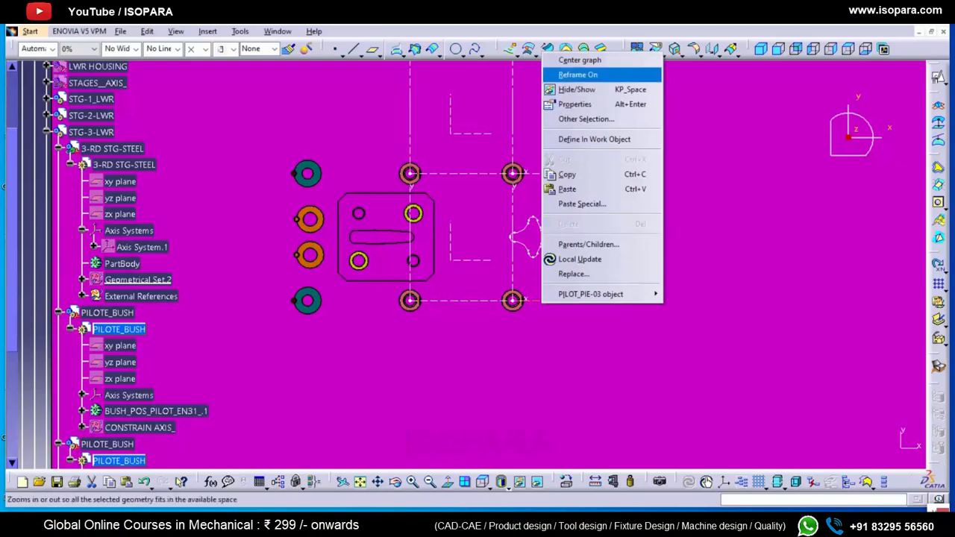
{"action": "left_click", "coordinate": [575, 59]}
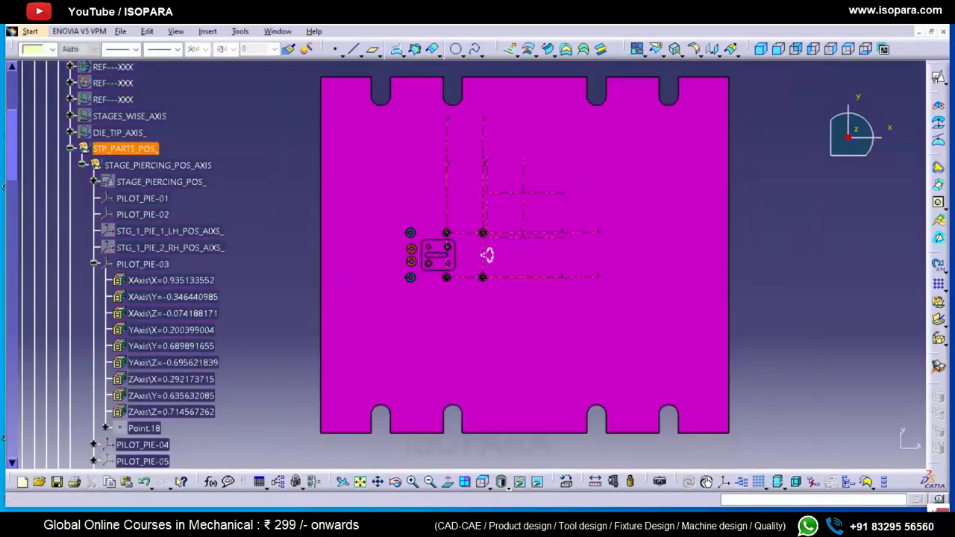
{"action": "left_click", "coordinate": [126, 149]}
{"action": "left_click", "coordinate": [70, 149]}
{"action": "key", "text": "space"}
- Show the STRIP-LAYOUT and STAGES sets of the strip layout part
{"action": "left_click", "coordinate": [122, 182]}
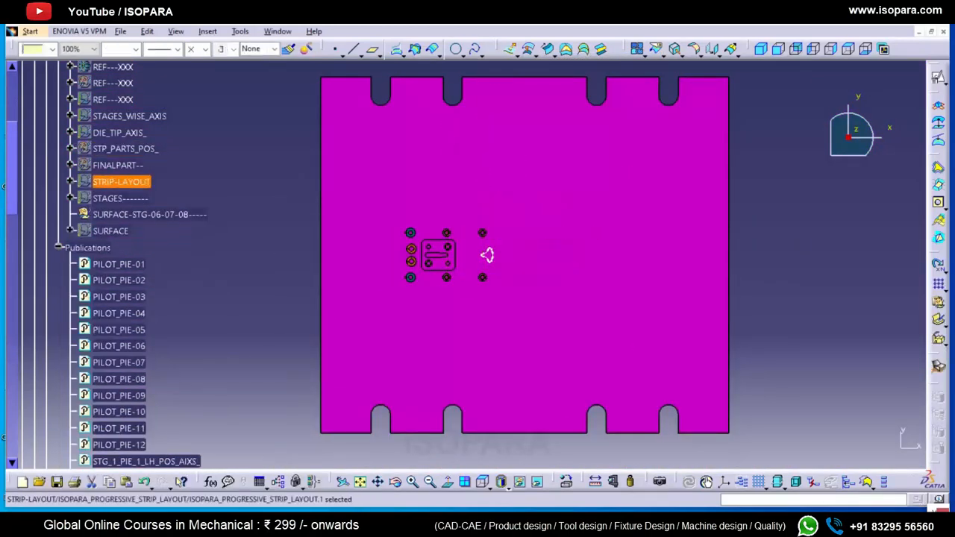
{"action": "key", "text": "space"}
{"action": "middle_click_drag", "start_coordinate": [465, 320], "coordinate": [465, 265], "text": "ctrl"}
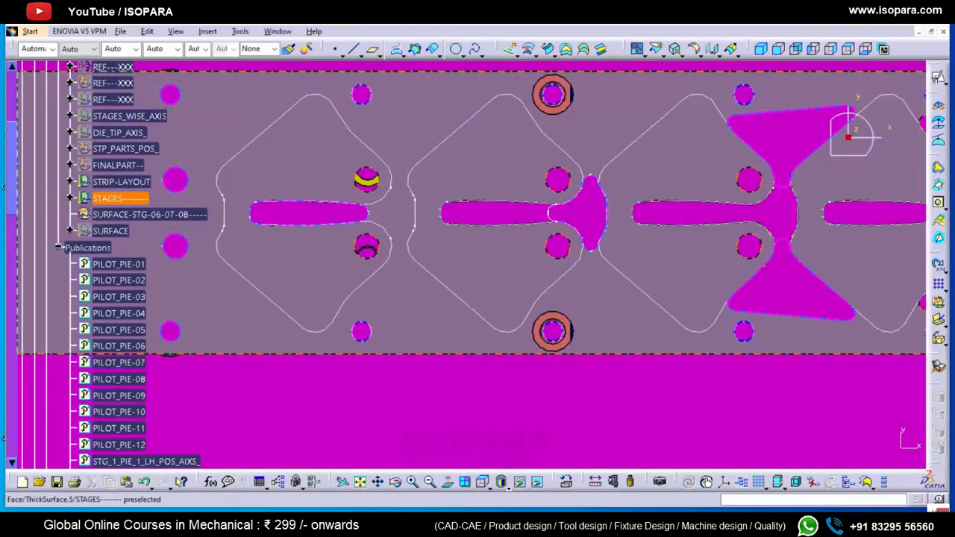
{"action": "left_click", "coordinate": [116, 182]}
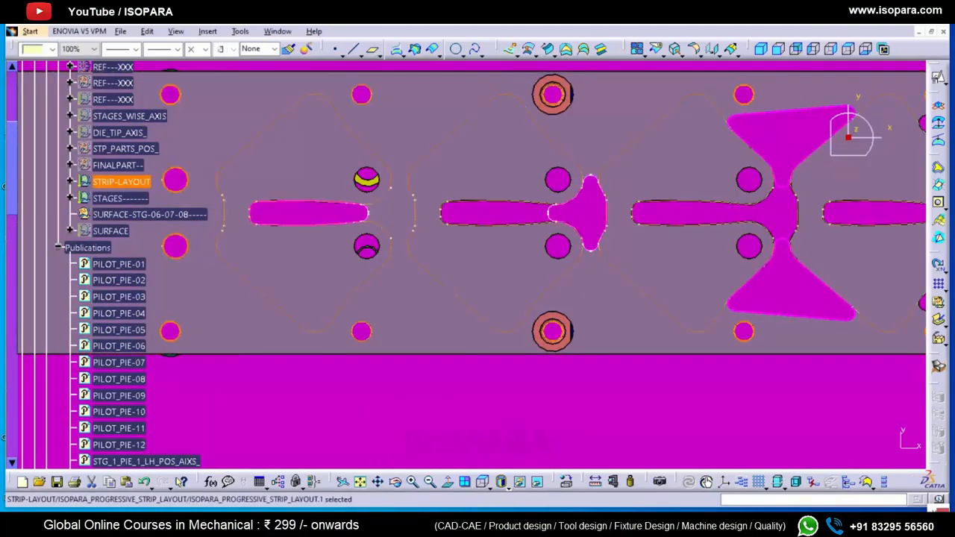
- Locate the stage 3 notch cutting sketch in the strip layout part's tree, then collapse the REF branch
{"action": "middle_click_drag", "start_coordinate": [119, 198], "coordinate": [123, 253]}
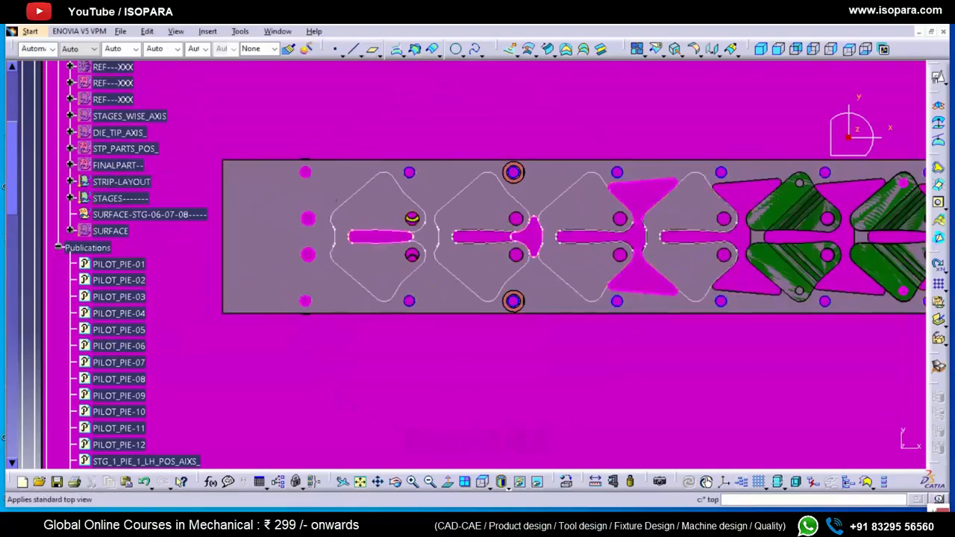
{"action": "key", "text": "Return"}
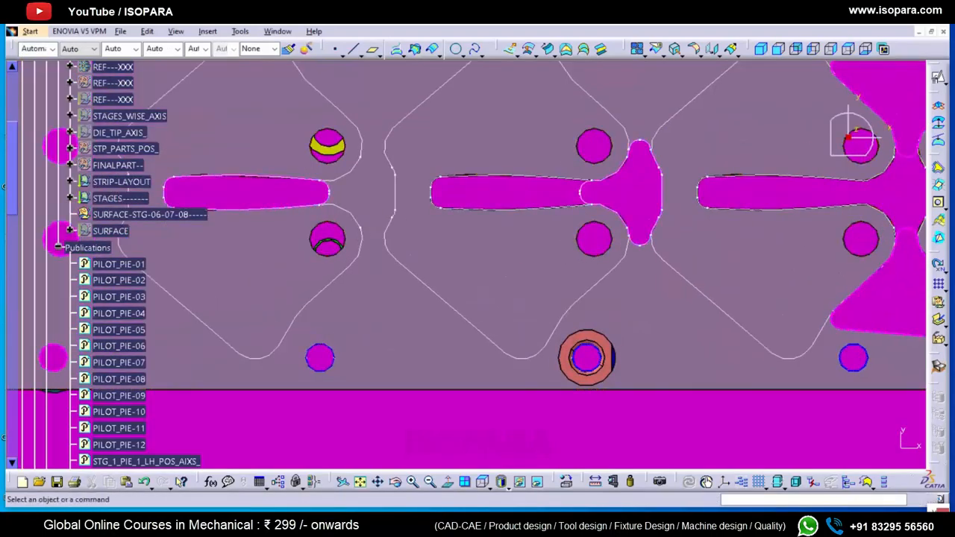
{"action": "middle_click_drag", "start_coordinate": [417, 201], "coordinate": [455, 168]}
{"action": "right_click", "coordinate": [542, 201]}
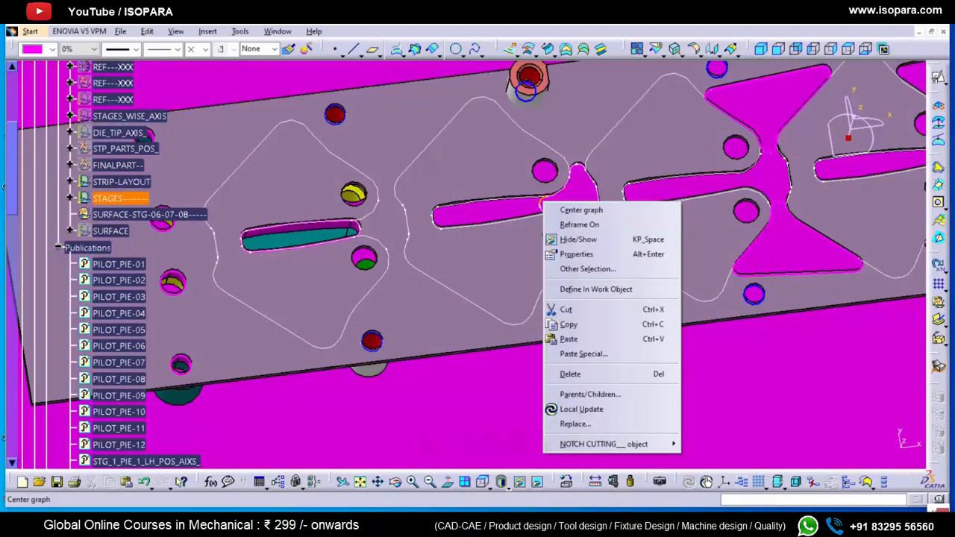
{"action": "left_click", "coordinate": [581, 209]}
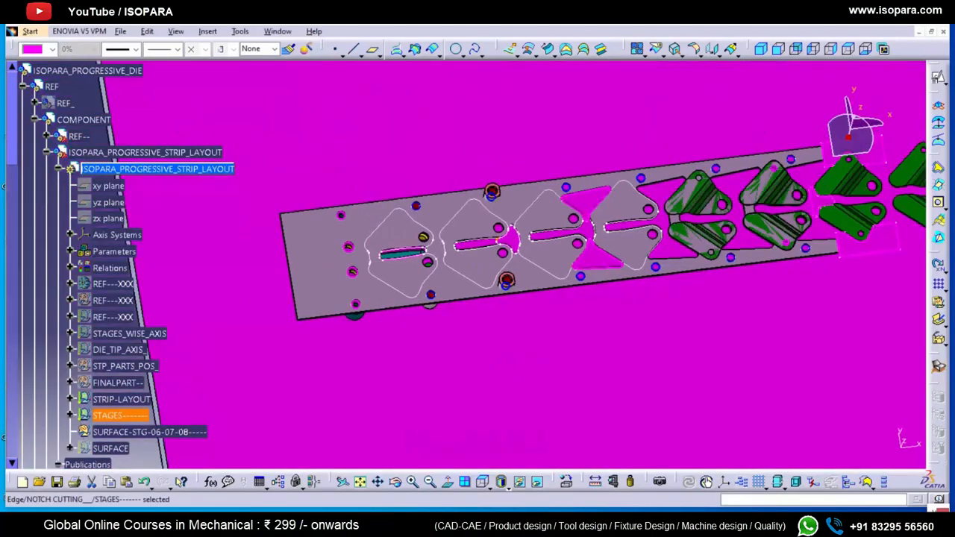
{"action": "left_click", "coordinate": [23, 86]}
- Insert a new body in the 3-RD STG-STEEL part and rename it 3-RD STG-STL
{"action": "middle_click_drag", "start_coordinate": [477, 219], "coordinate": [477, 246]}
{"action": "scroll", "coordinate": [478, 246], "scroll_direction": "down", "scroll_amount": 5}
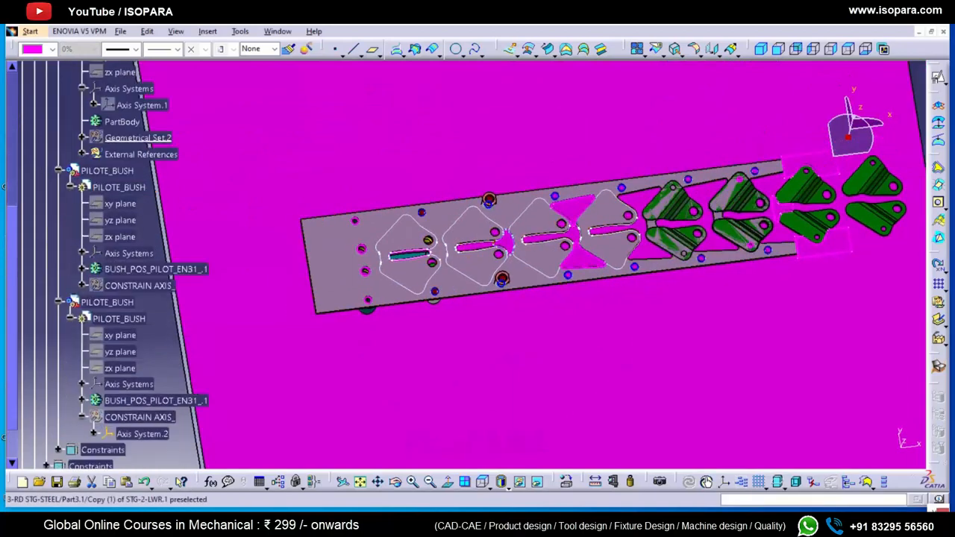
{"action": "left_click", "coordinate": [140, 154]}
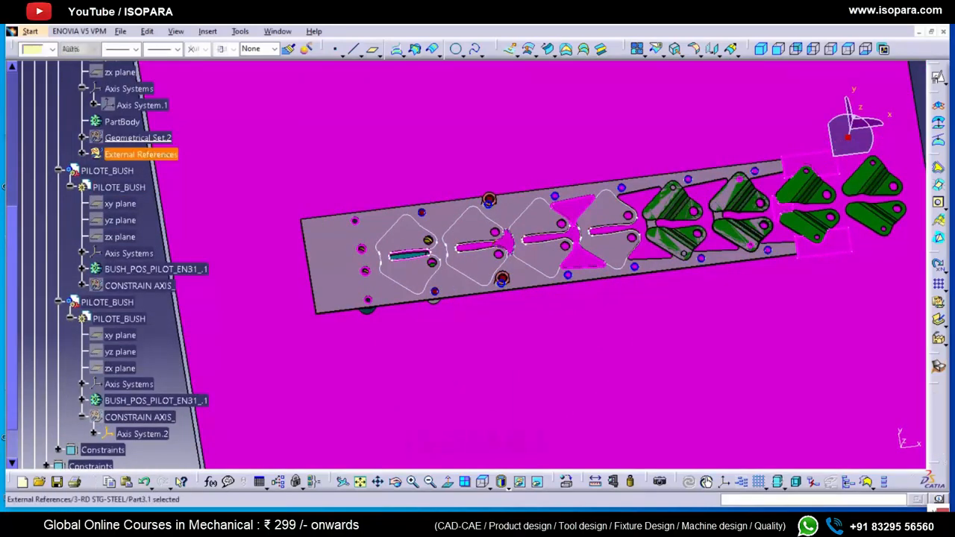
{"action": "left_click", "coordinate": [241, 31]}
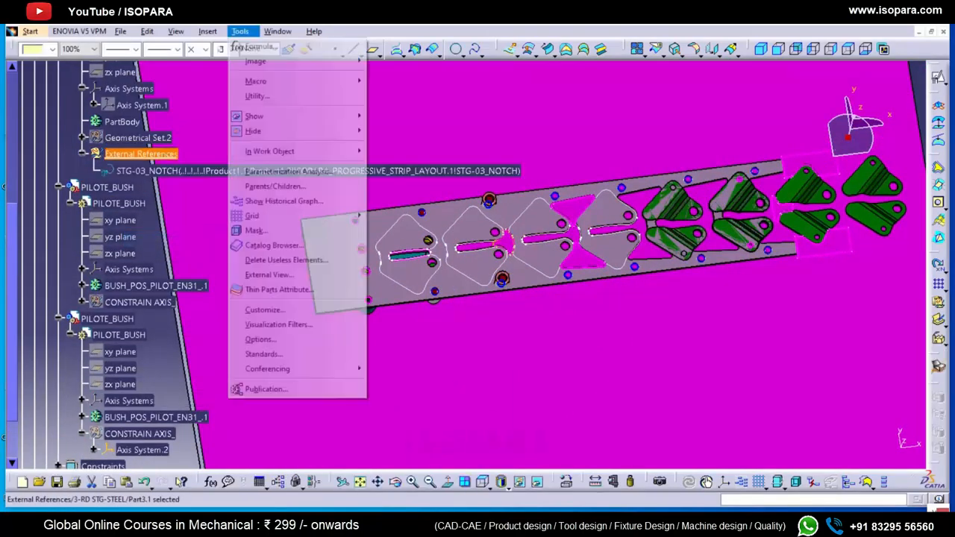
{"action": "mouse_move", "coordinate": [208, 32]}
{"action": "left_click", "coordinate": [224, 60]}
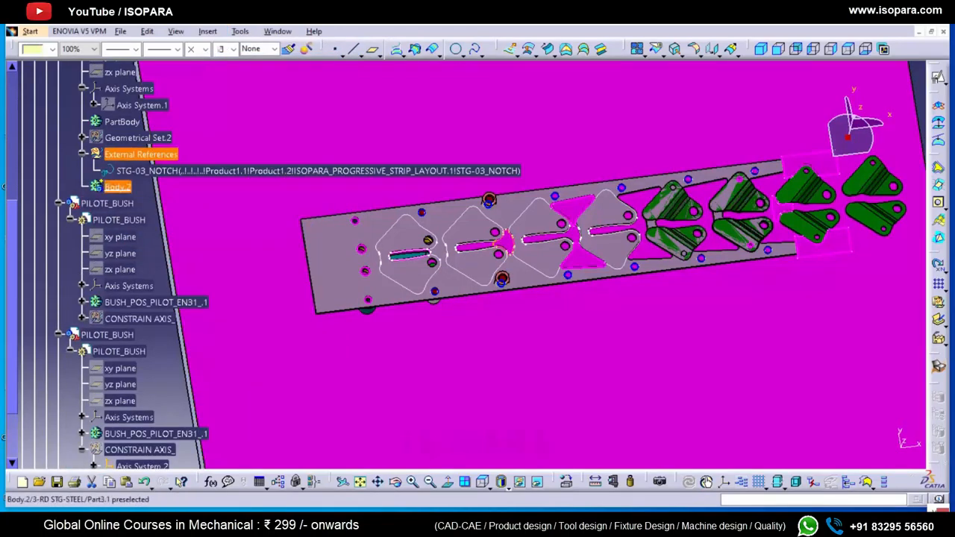
{"action": "right_click", "coordinate": [117, 186]}
{"action": "left_click", "coordinate": [157, 234]}
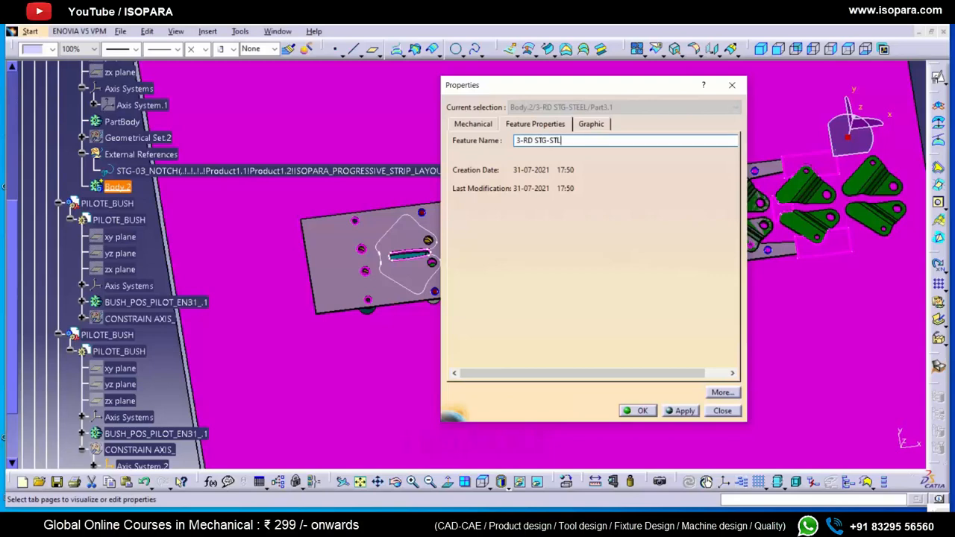
{"action": "key", "text": "Return"}
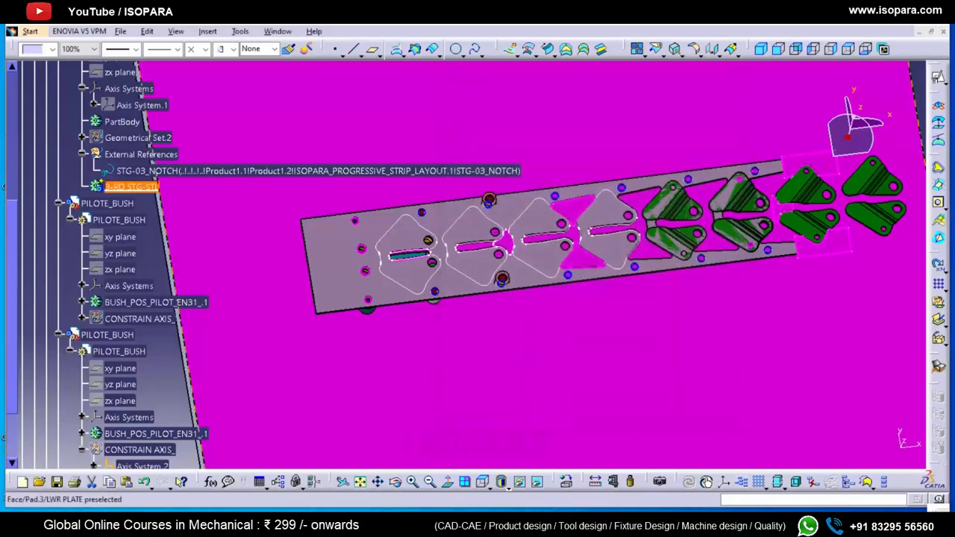
- Create a positioned sketch on the xy plane of the 3-RD STG-STEEL part, viewed from the top
{"action": "key", "text": "alt+Tab"}
{"action": "key", "text": "alt+Tab"}
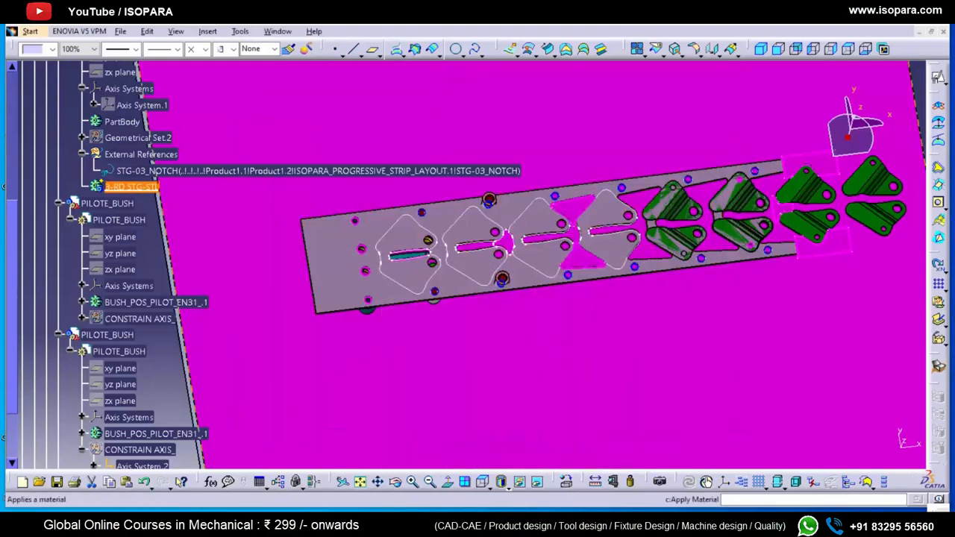
{"action": "left_click", "coordinate": [848, 48]}
{"action": "left_click", "coordinate": [813, 48]}
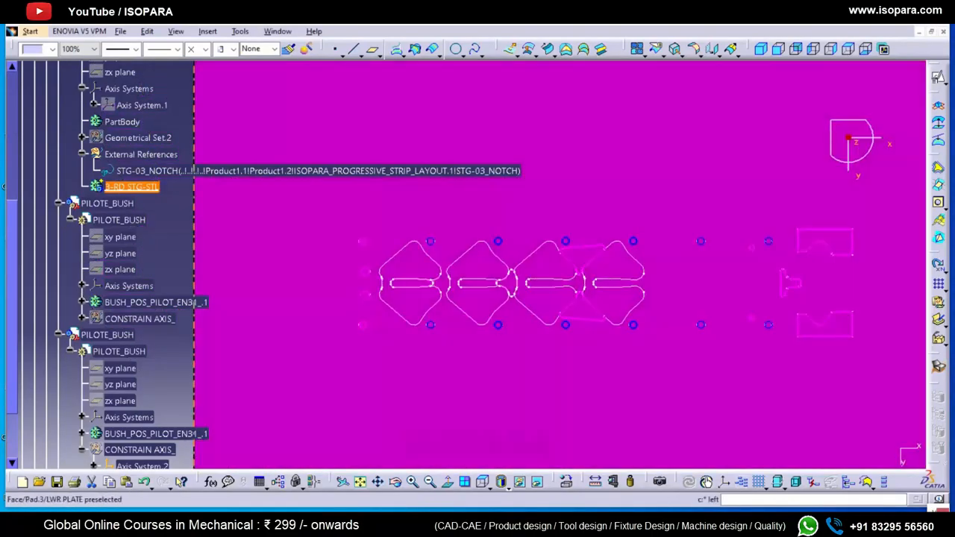
{"action": "left_click", "coordinate": [866, 50]}
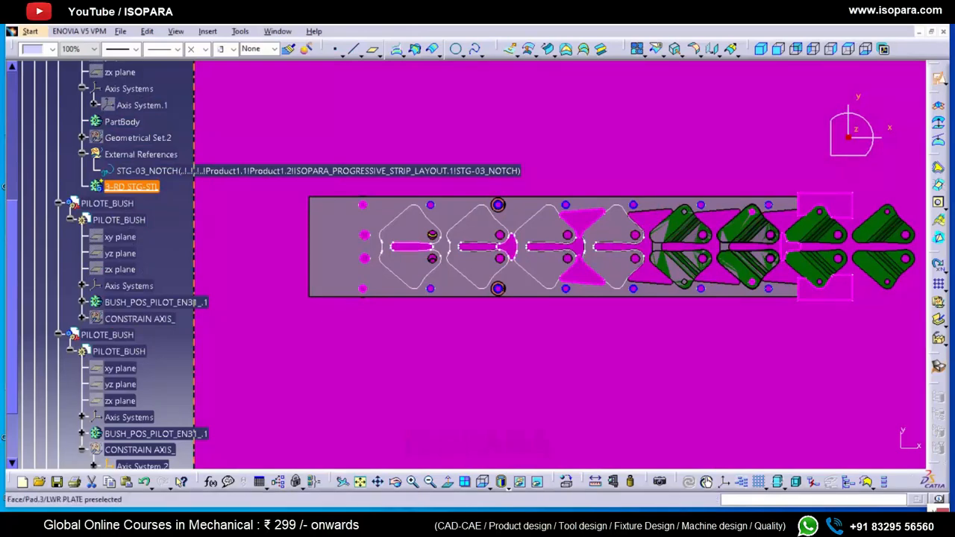
{"action": "left_click", "coordinate": [939, 78]}
{"action": "scroll", "coordinate": [100, 265], "scroll_direction": "up", "scroll_amount": 2}
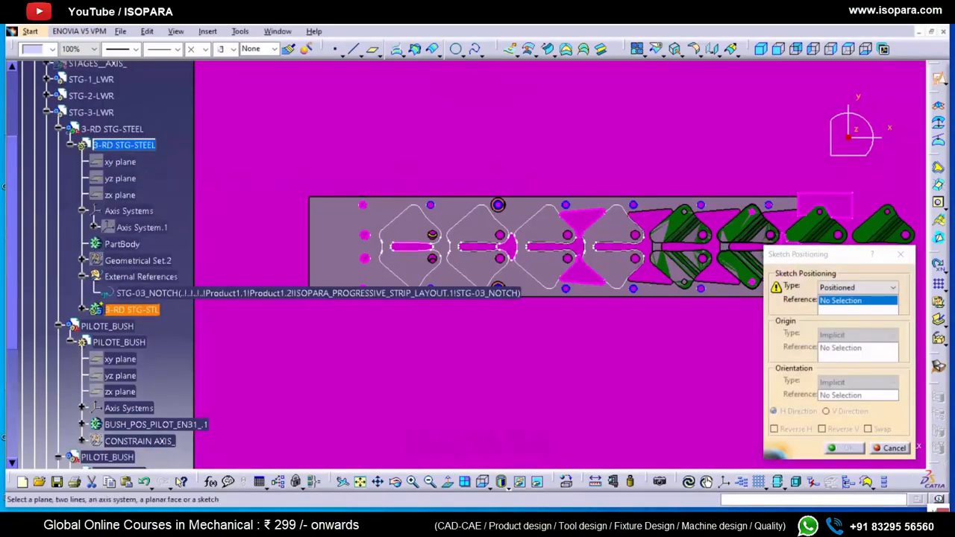
{"action": "left_click", "coordinate": [119, 162]}
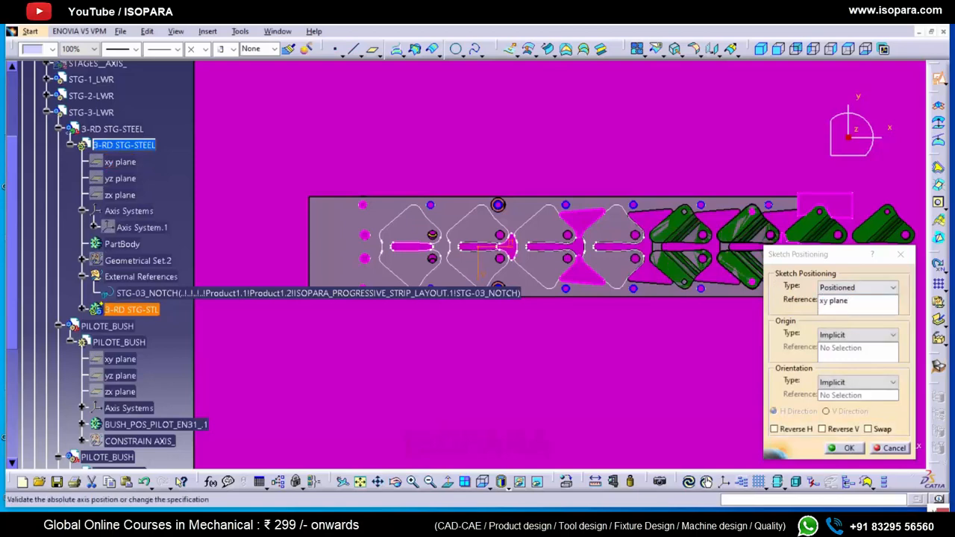
{"action": "left_click", "coordinate": [844, 448]}
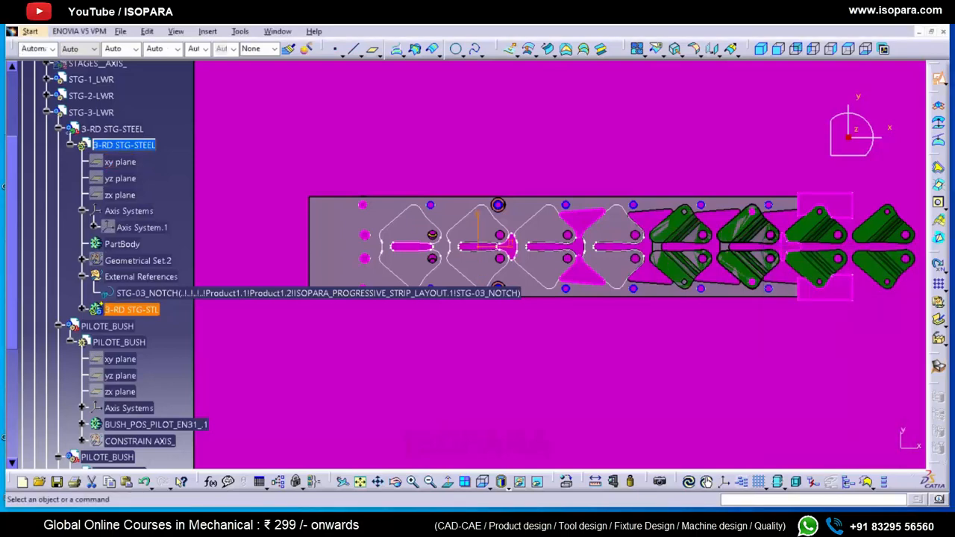
{"action": "middle_click_drag", "start_coordinate": [473, 350], "coordinate": [473, 265], "text": "ctrl"}
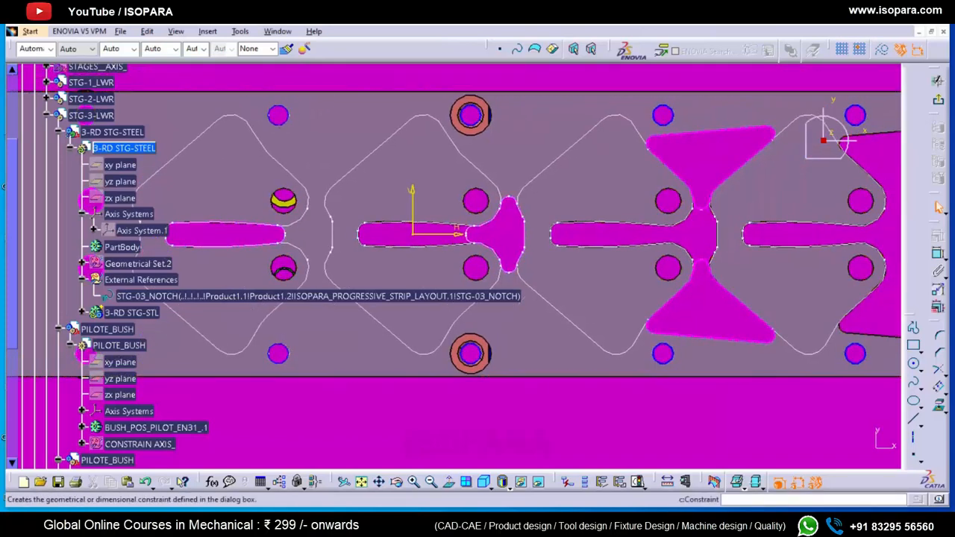
- Sketch a rectangle about 37 mm wide and 55 mm high around the stage 3 notch profile
{"action": "left_click", "coordinate": [914, 346]}
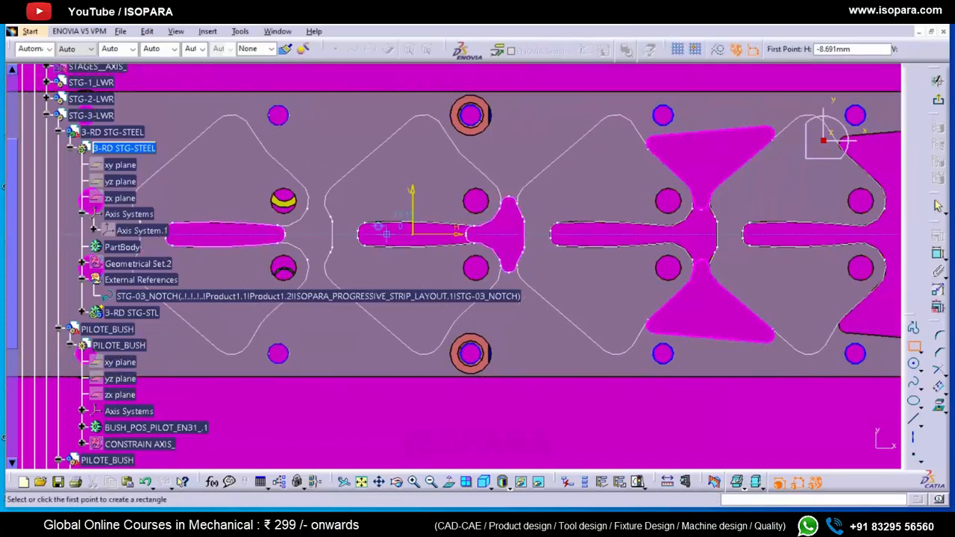
{"action": "middle_click_drag", "start_coordinate": [392, 230], "coordinate": [470, 259]}
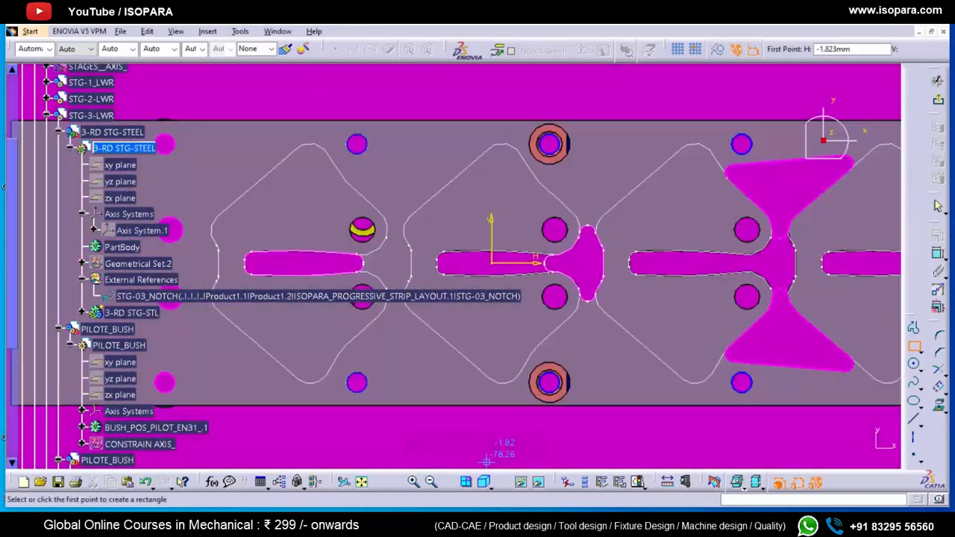
{"action": "left_click", "coordinate": [623, 331]}
{"action": "left_click", "coordinate": [938, 254]}
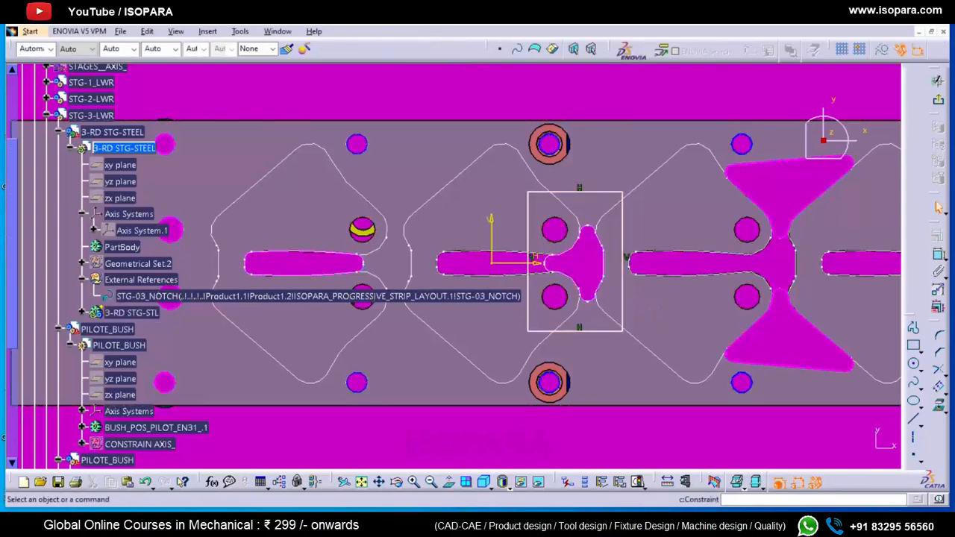
- Hide the REF product and the LWR PLATE so only the lower steels, bushes and linked notch profile show
{"action": "left_click", "coordinate": [756, 482]}
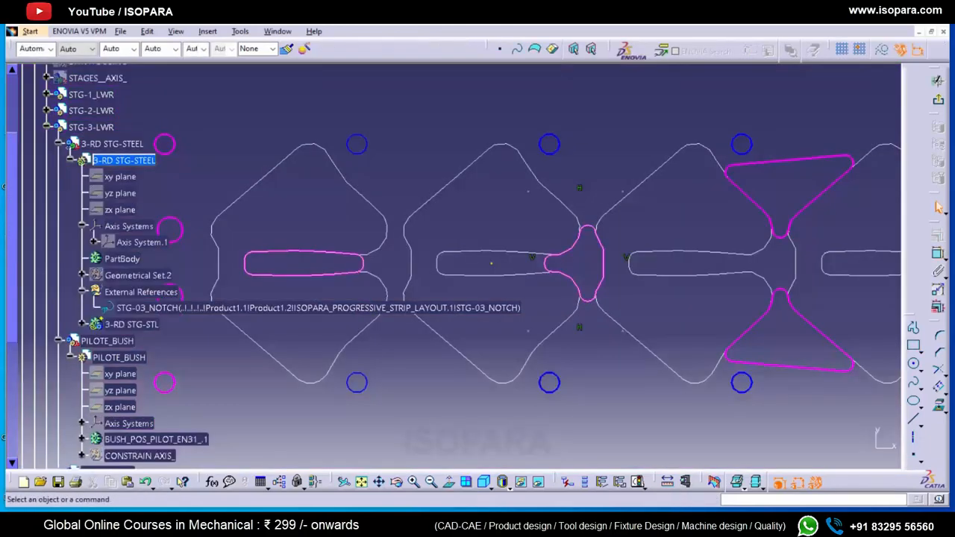
{"action": "left_click", "coordinate": [756, 482]}
{"action": "scroll", "coordinate": [779, 258], "scroll_direction": "up", "scroll_amount": 10}
{"action": "left_click", "coordinate": [778, 258]}
{"action": "left_click", "coordinate": [737, 482]}
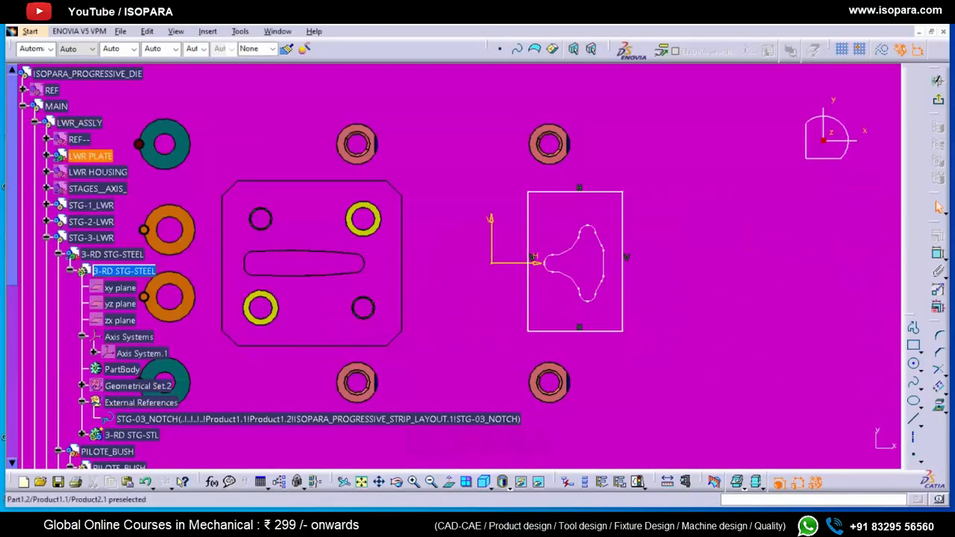
{"action": "left_click", "coordinate": [737, 482]}
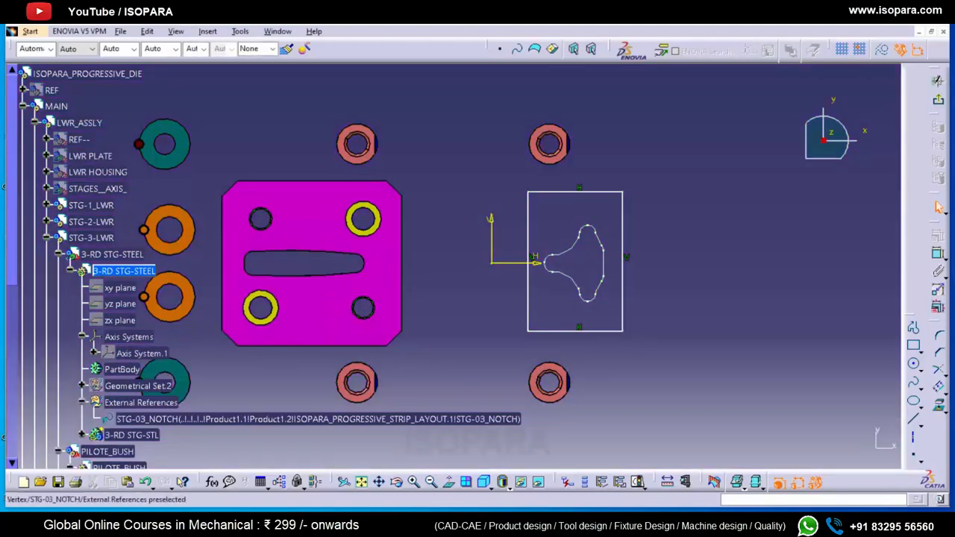
- Dimension the rectangle's left edge from the sketch's vertical axis and set the offset to 0 mm
{"action": "middle_click_drag", "start_coordinate": [509, 252], "coordinate": [508, 231], "text": "ctrl"}
{"action": "scroll", "coordinate": [317, 419], "scroll_direction": "down", "scroll_amount": 3}
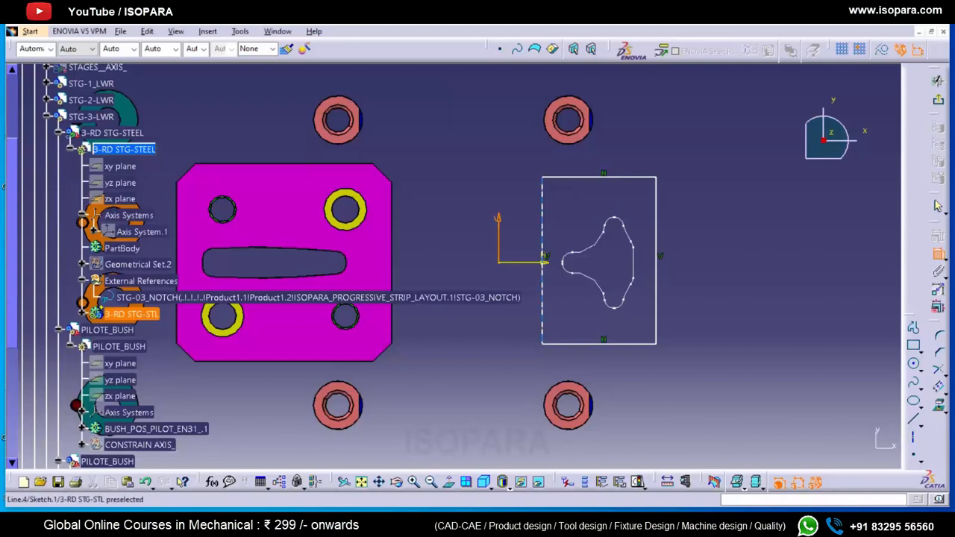
{"action": "left_click", "coordinate": [542, 216]}
{"action": "left_click", "coordinate": [548, 219]}
{"action": "double_click", "coordinate": [548, 218]}
{"action": "type", "text": "50"}
{"action": "key", "text": "Return"}
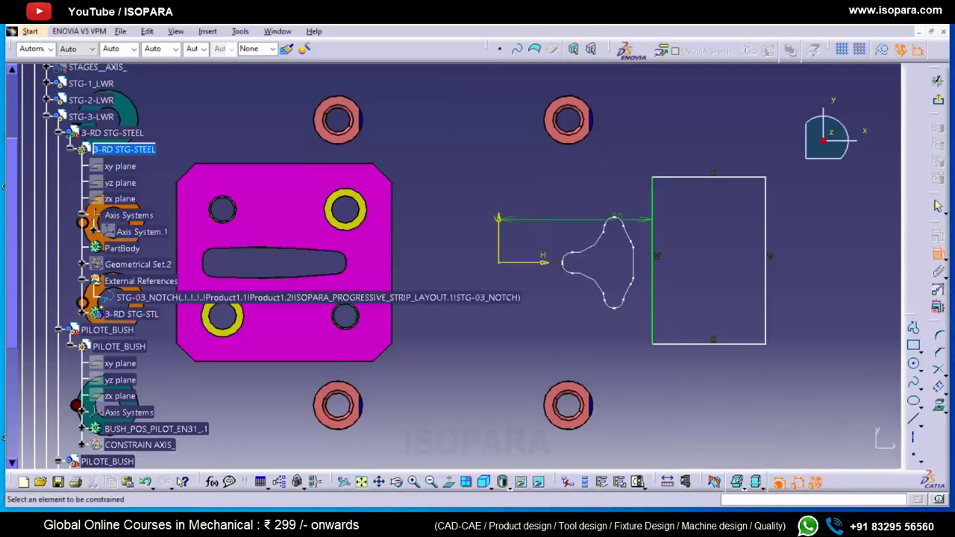
{"action": "double_click", "coordinate": [561, 220]}
{"action": "type", "text": "0mm"}
{"action": "key", "text": "Return"}
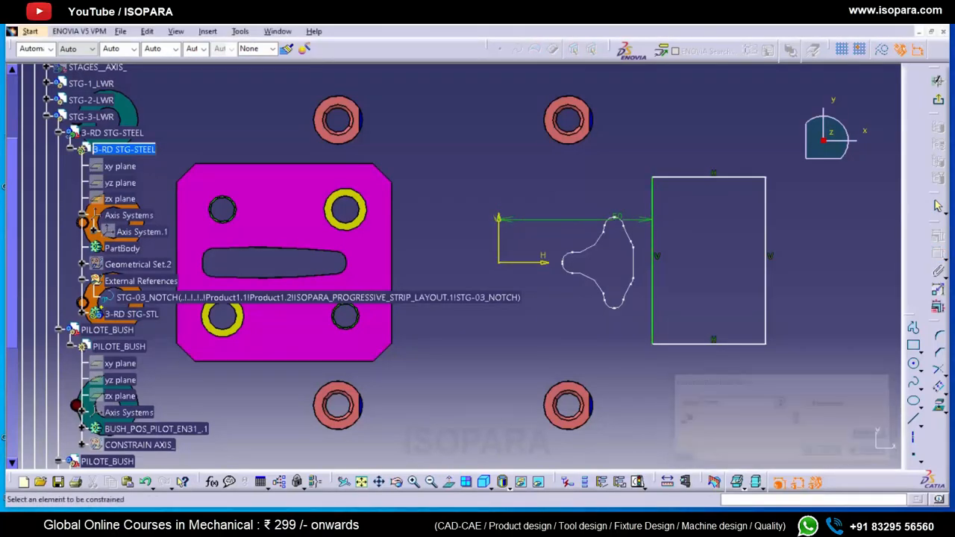
- Dimension the rectangle's bottom edge and set its width to 60 mm
{"action": "left_click", "coordinate": [569, 344]}
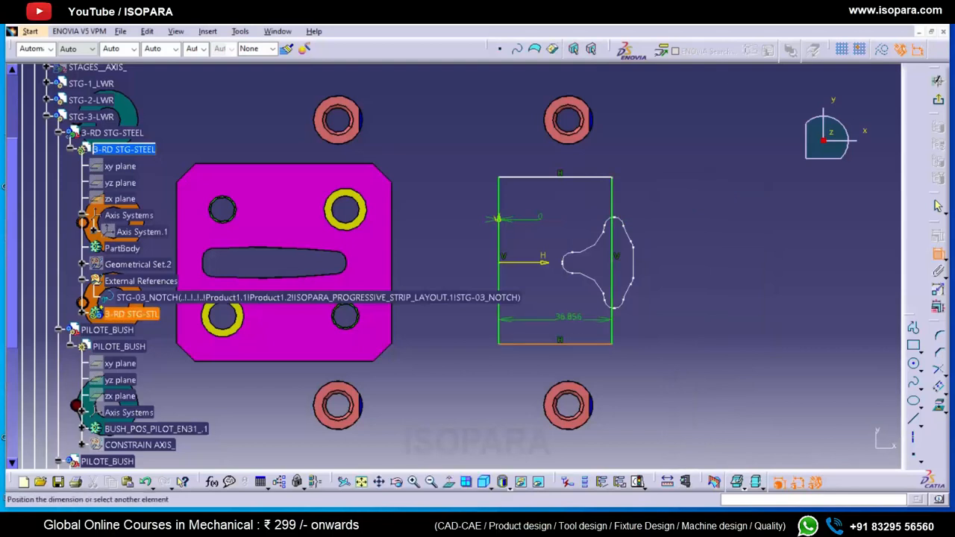
{"action": "left_click", "coordinate": [568, 318]}
{"action": "double_click", "coordinate": [569, 318]}
{"action": "type", "text": "60"}
{"action": "key", "text": "Return"}
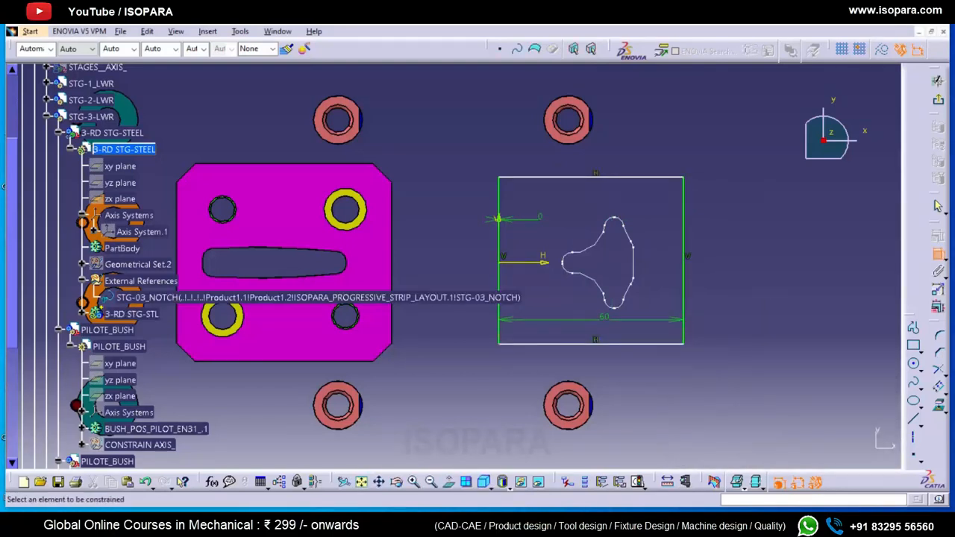
- Dimension the rectangle's height and make its top and bottom edges symmetric about the sketch's horizontal axis
{"action": "left_click", "coordinate": [684, 292]}
{"action": "left_click", "coordinate": [713, 290]}
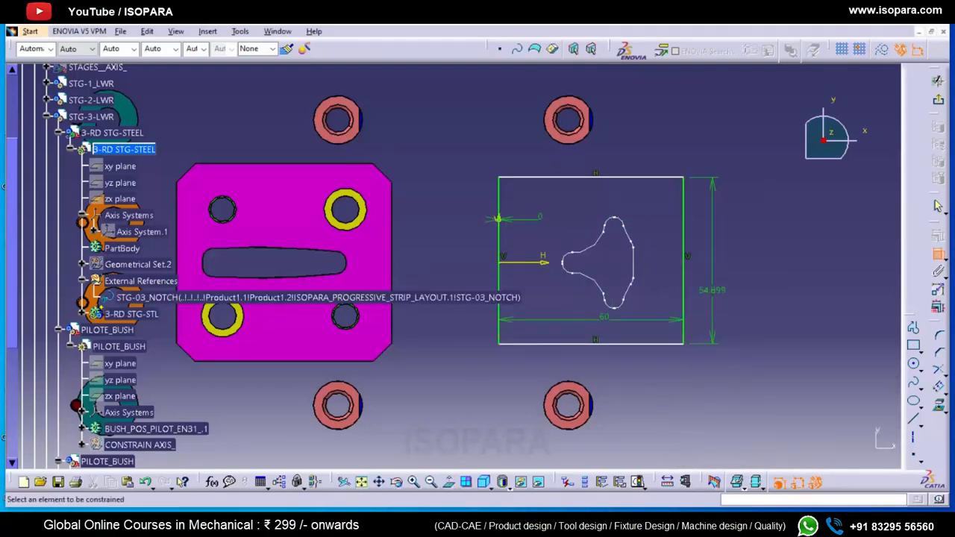
{"action": "left_click", "coordinate": [597, 177]}
{"action": "right_click", "coordinate": [653, 254]}
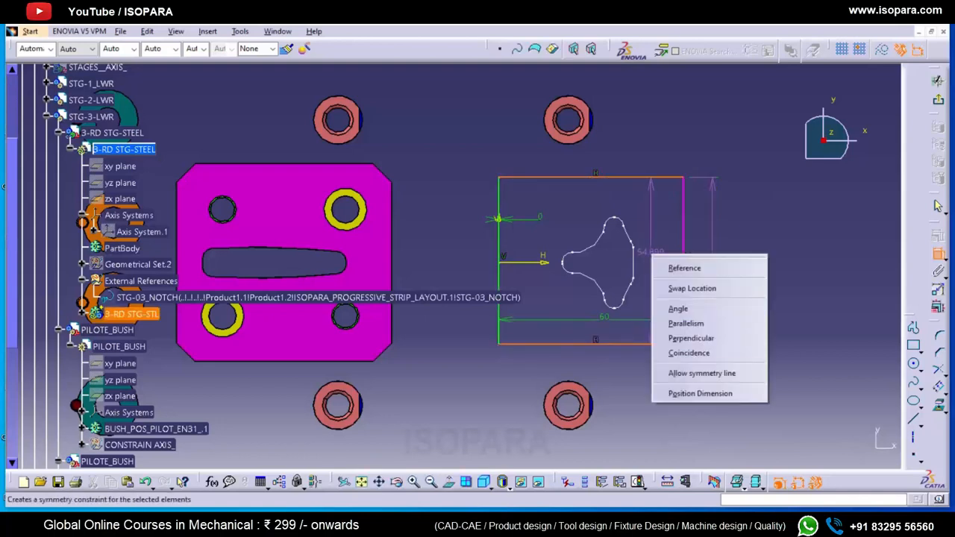
{"action": "left_click", "coordinate": [705, 372]}
{"action": "left_click", "coordinate": [539, 262]}
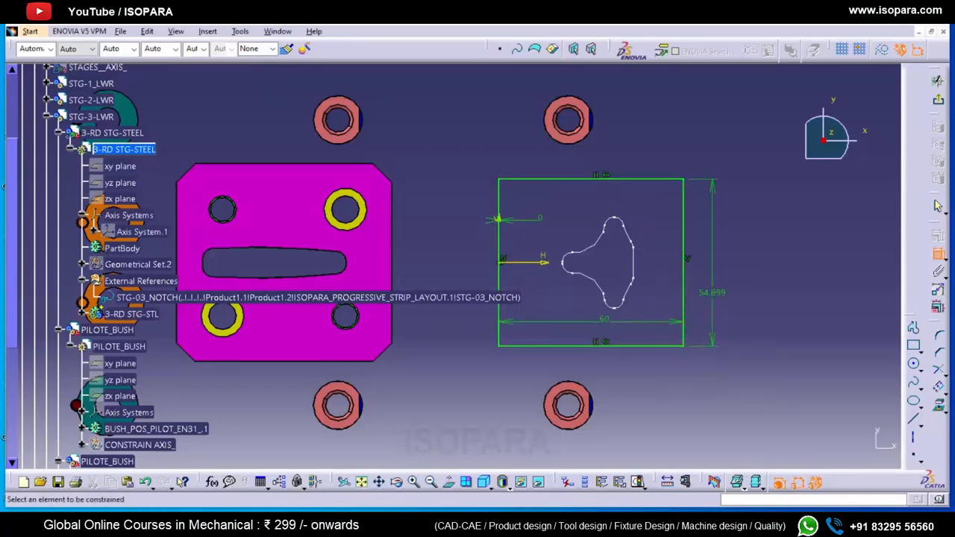
- Set the rectangle's height dimension to 60 mm
{"action": "double_click", "coordinate": [711, 293]}
{"action": "type", "text": "50mm"}
{"action": "key", "text": "Return"}
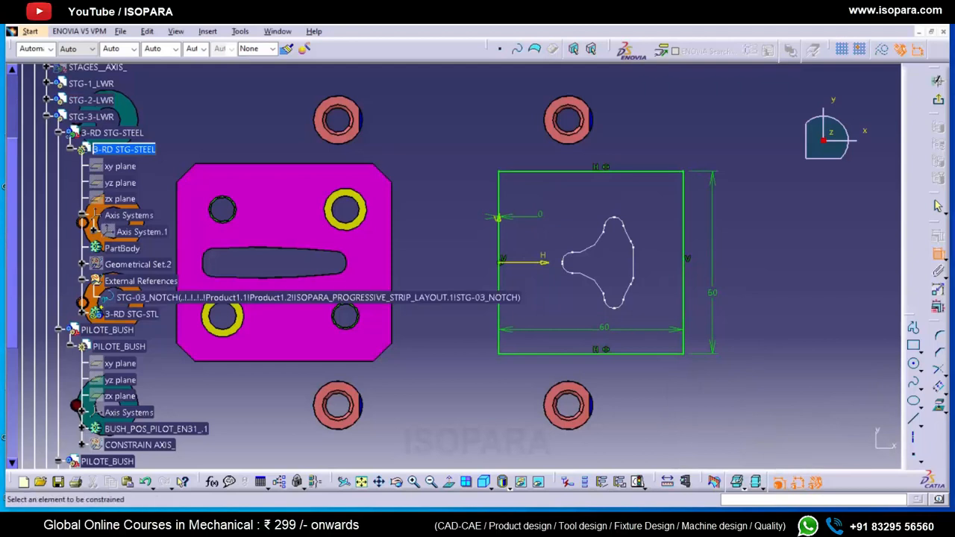
- Set the rectangle's height to 65 mm and exit the sketch
{"action": "left_click_drag", "start_coordinate": [381, 164], "coordinate": [563, 361]}
{"action": "double_click", "coordinate": [712, 293]}
{"action": "type", "text": "4"}
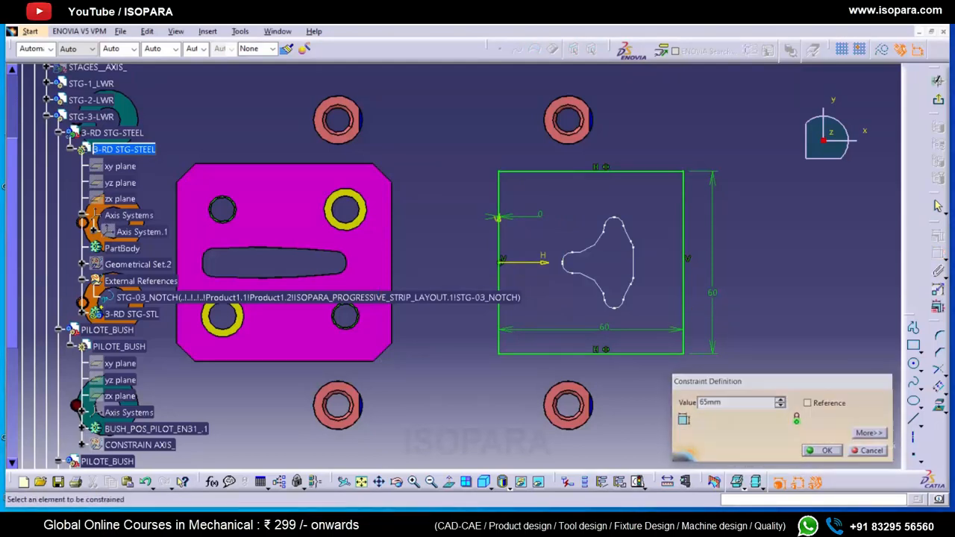
{"action": "key", "text": "Return"}
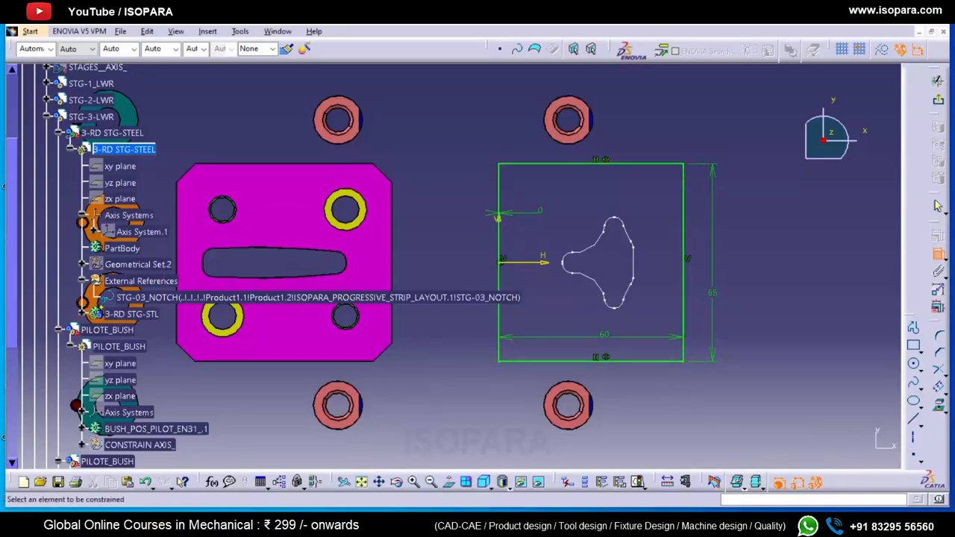
{"action": "left_click", "coordinate": [939, 100]}
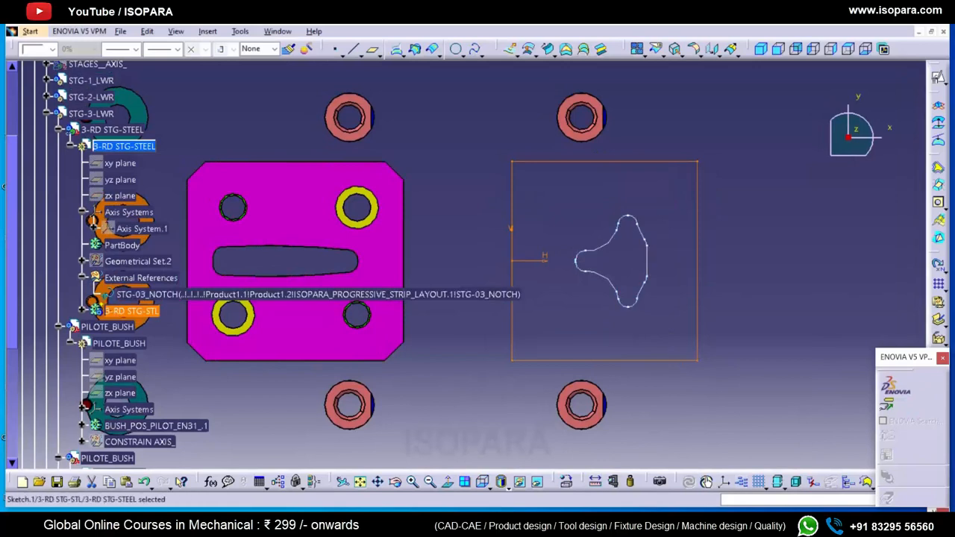
- Reopen the rectangle sketch, set the rectangle's width to 70 mm and exit the sketch
{"action": "double_click", "coordinate": [604, 361]}
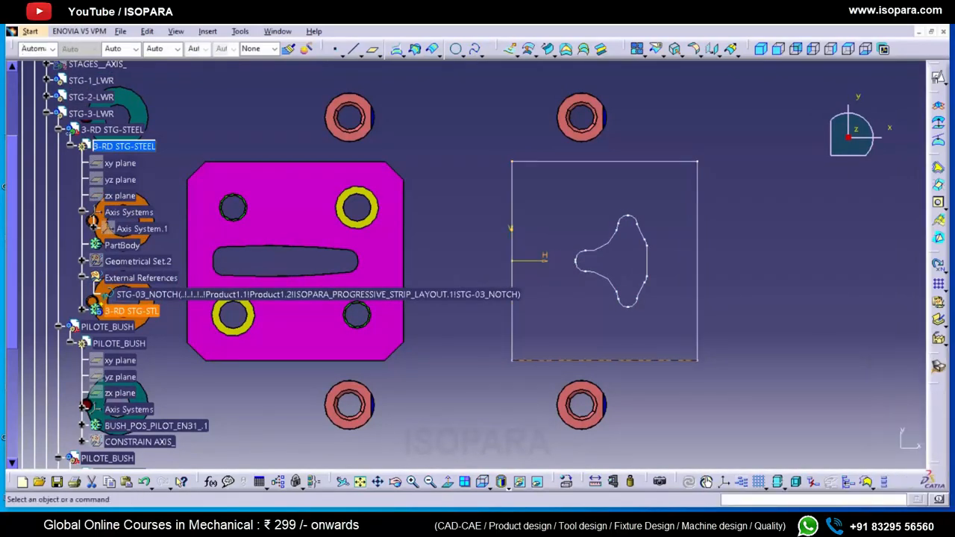
{"action": "double_click", "coordinate": [605, 336]}
{"action": "type", "text": "70mm"}
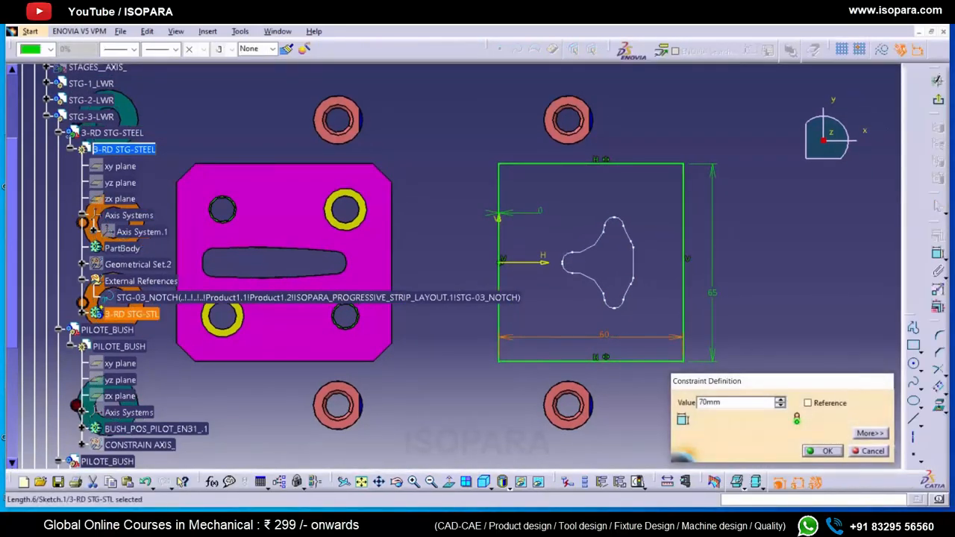
{"action": "key", "text": "Return"}
{"action": "left_click", "coordinate": [938, 99]}
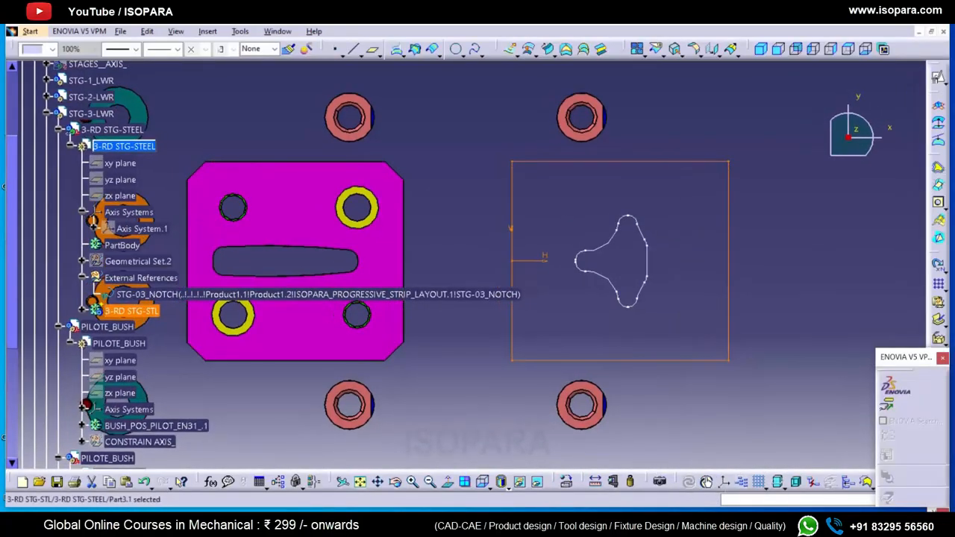
- Make the 3-RD STG-STL body the active work object and switch to the Part Design workbench
{"action": "right_click", "coordinate": [117, 312]}
{"action": "left_click", "coordinate": [165, 146]}
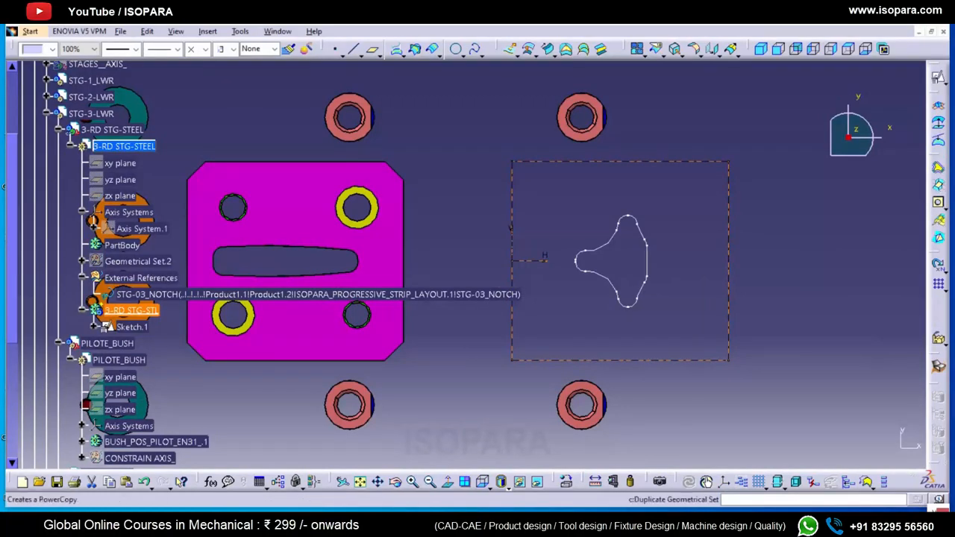
{"action": "key", "text": "w"}
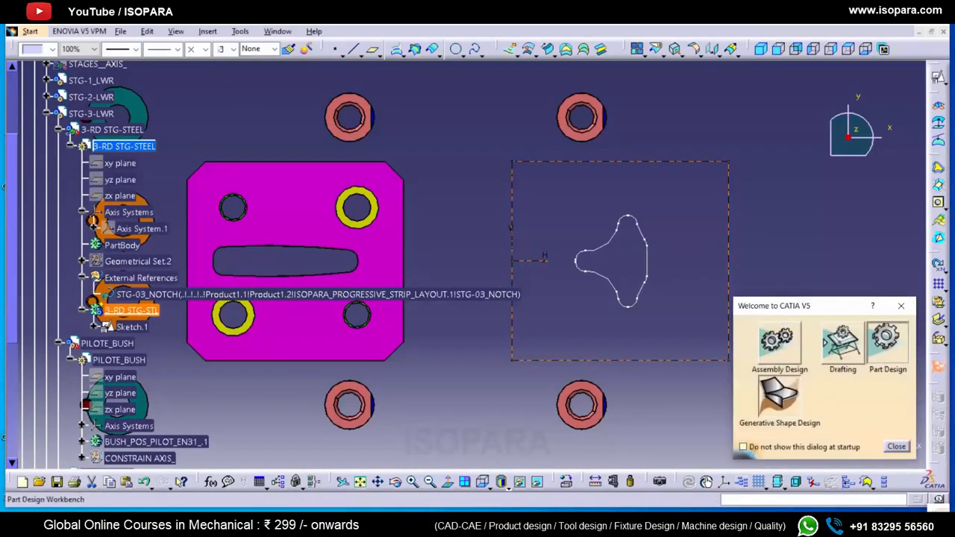
{"action": "left_click", "coordinate": [887, 342]}
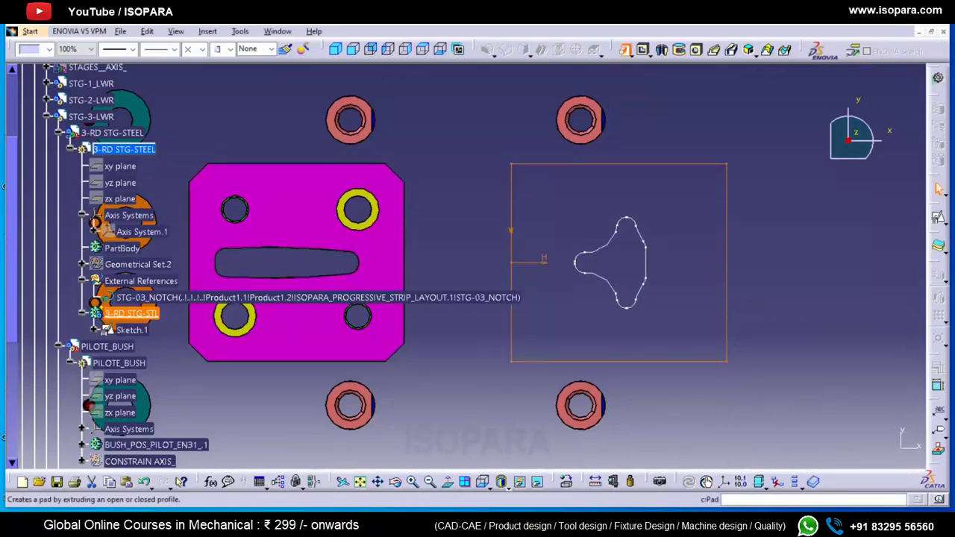
- Pad the rectangle sketch 40 mm in the reversed direction, below the sketch plane
{"action": "left_click", "coordinate": [626, 49]}
{"action": "middle_click_drag", "start_coordinate": [567, 321], "coordinate": [485, 276]}
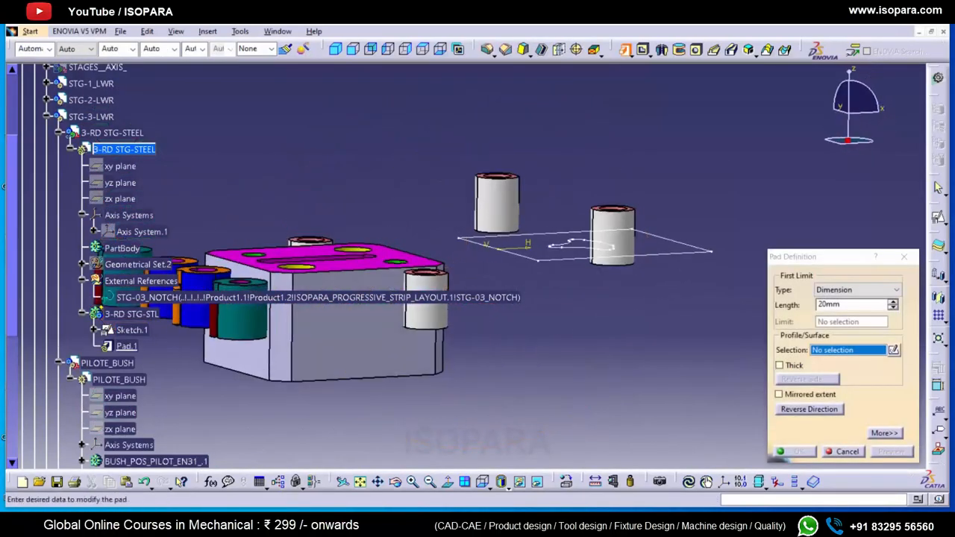
{"action": "left_click", "coordinate": [671, 254]}
{"action": "left_click", "coordinate": [809, 409]}
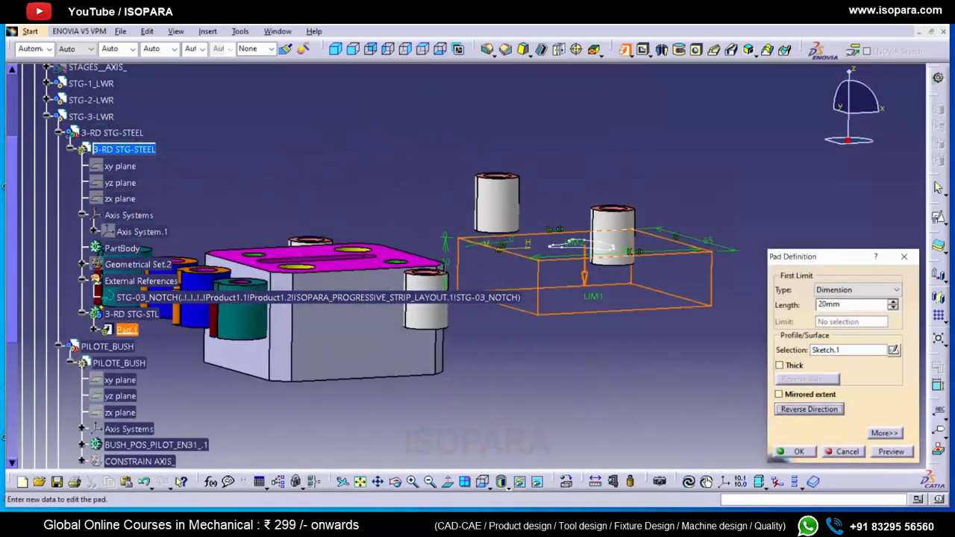
{"action": "key", "text": "Return"}
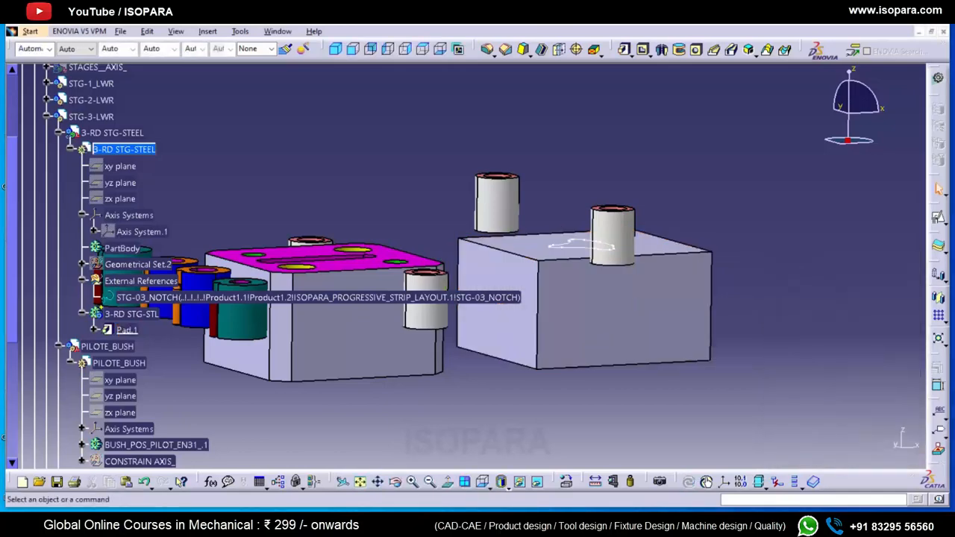
- Measure the length of a vertical edge of the padded block
{"action": "middle_click_drag", "start_coordinate": [567, 298], "coordinate": [539, 333]}
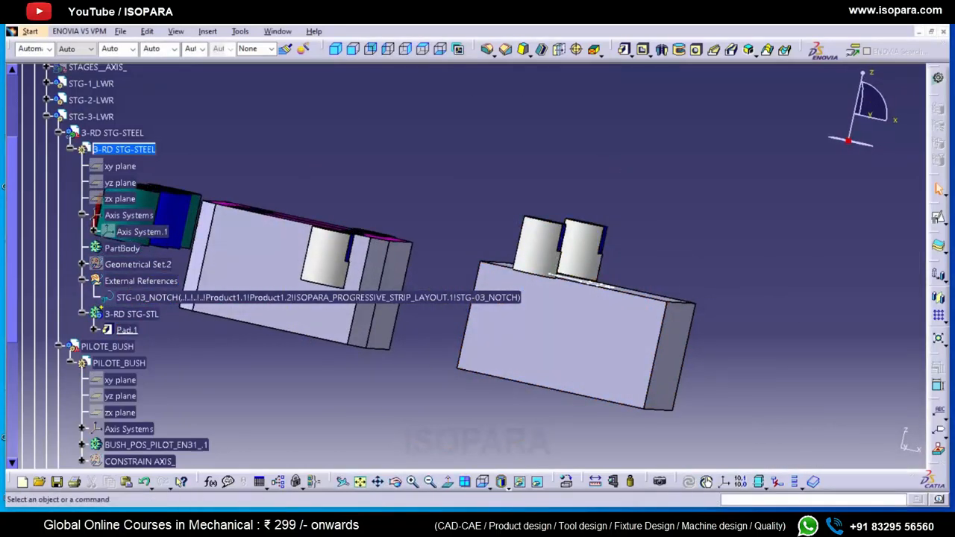
{"action": "middle_click_drag", "start_coordinate": [466, 257], "coordinate": [575, 254]}
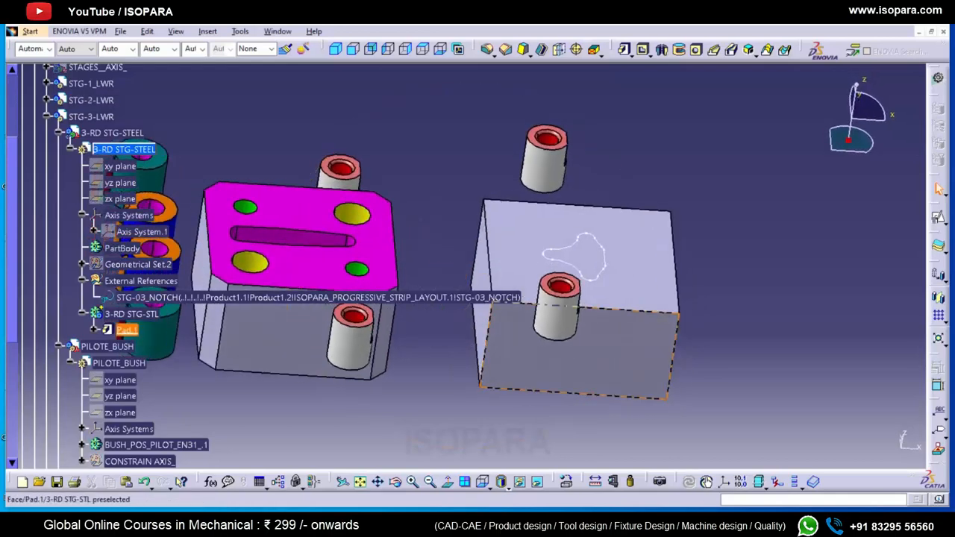
{"action": "left_click", "coordinate": [484, 343]}
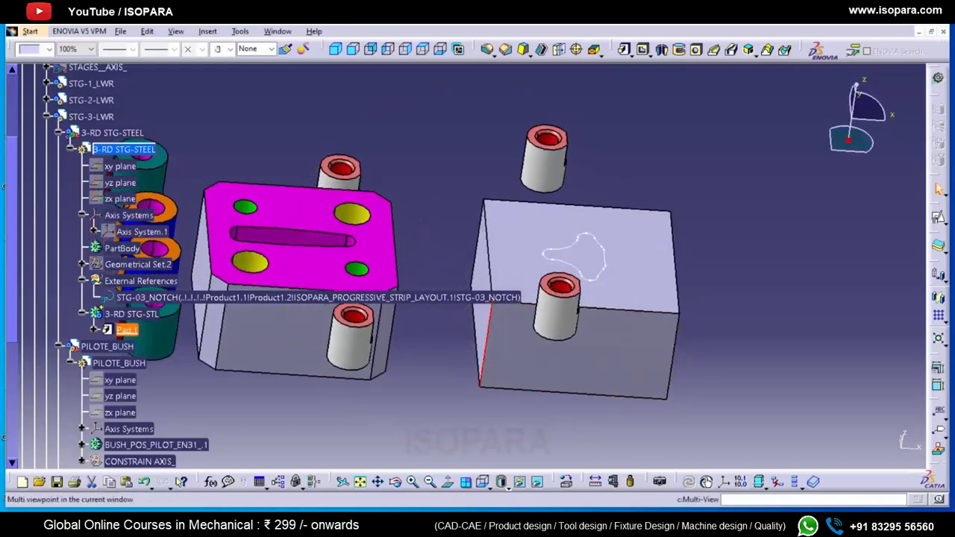
{"action": "left_click", "coordinate": [613, 481]}
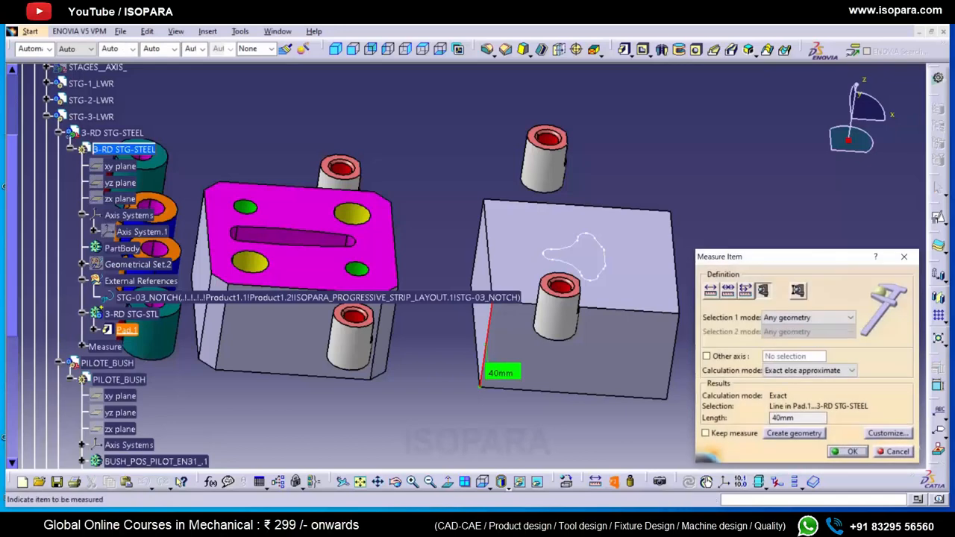
{"action": "key", "text": "Escape"}
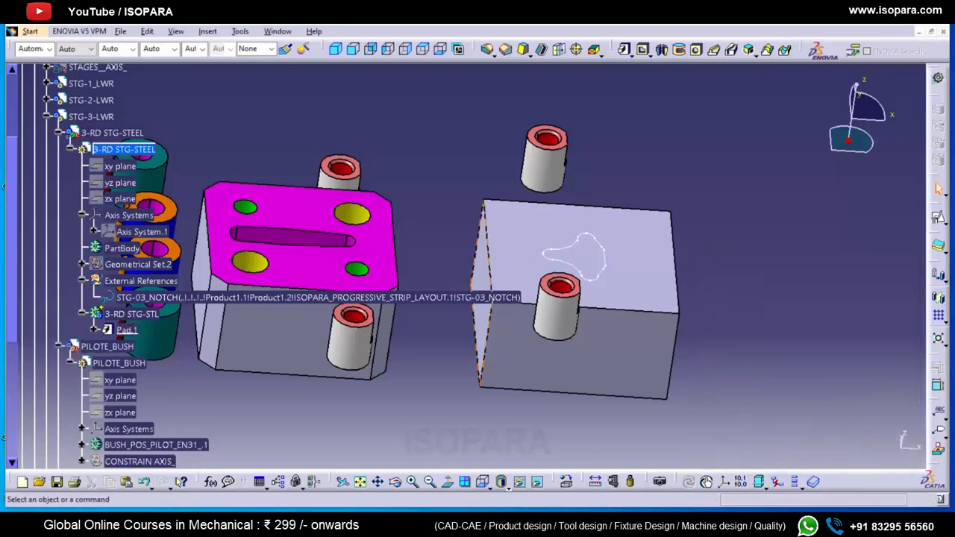
{"action": "right_click", "coordinate": [142, 316]}
{"action": "key", "text": "Escape"}
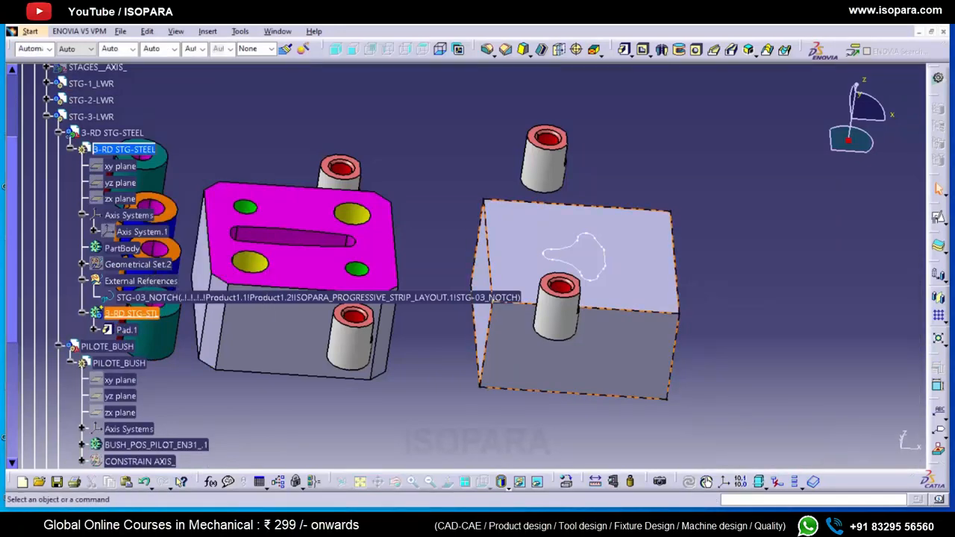
{"action": "left_click", "coordinate": [939, 217]}
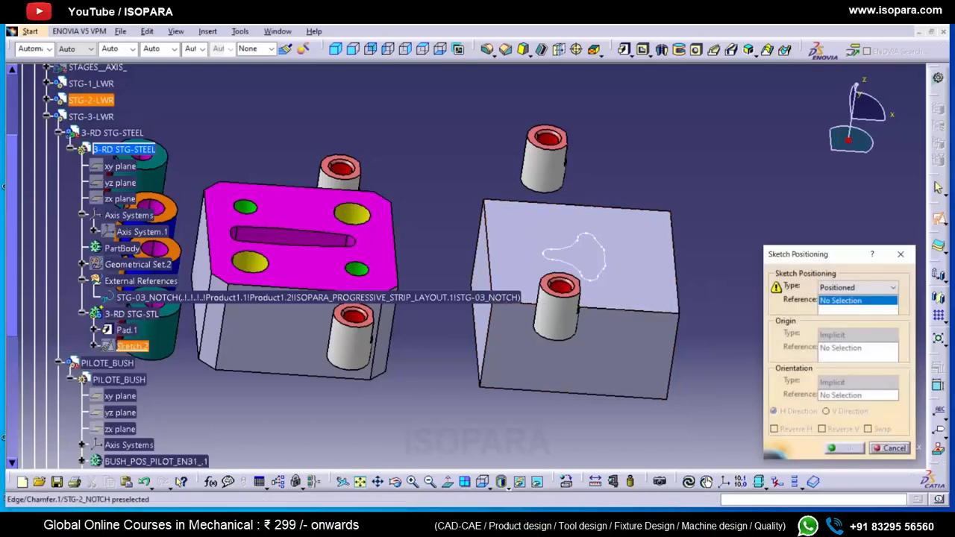
{"action": "key", "text": "Escape"}
- Paste a copy of the pad's Sketch.1 into the 3-RD STG-STL body, open the copy and delete its rectangle and constraints
{"action": "left_click", "coordinate": [143, 346]}
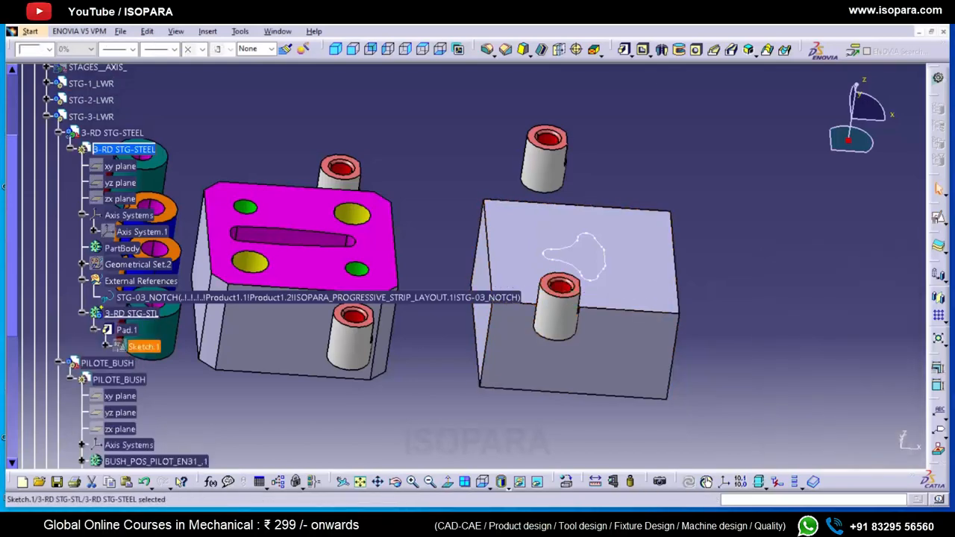
{"action": "right_click", "coordinate": [104, 321]}
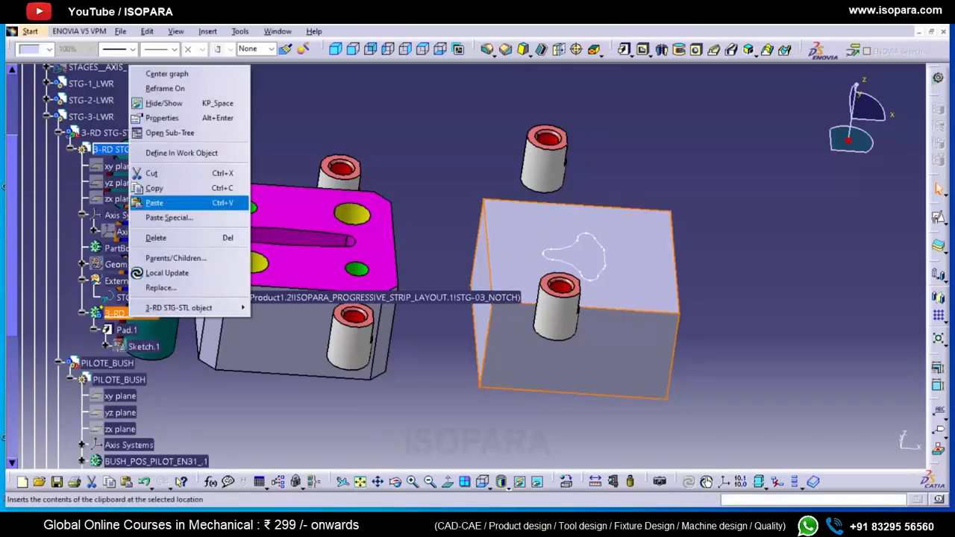
{"action": "left_click", "coordinate": [153, 202]}
{"action": "double_click", "coordinate": [132, 363]}
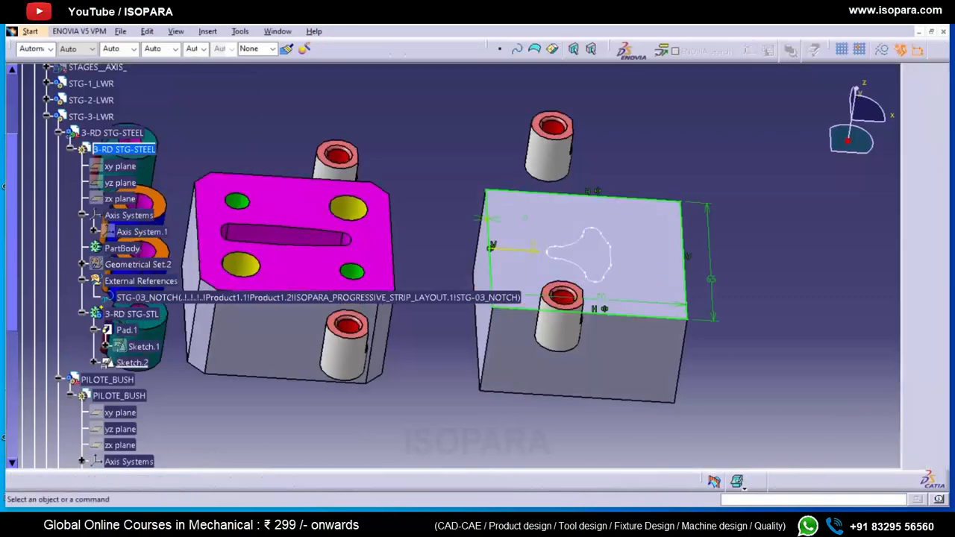
{"action": "left_click_drag", "start_coordinate": [777, 391], "coordinate": [463, 139]}
{"action": "key", "text": "Delete"}
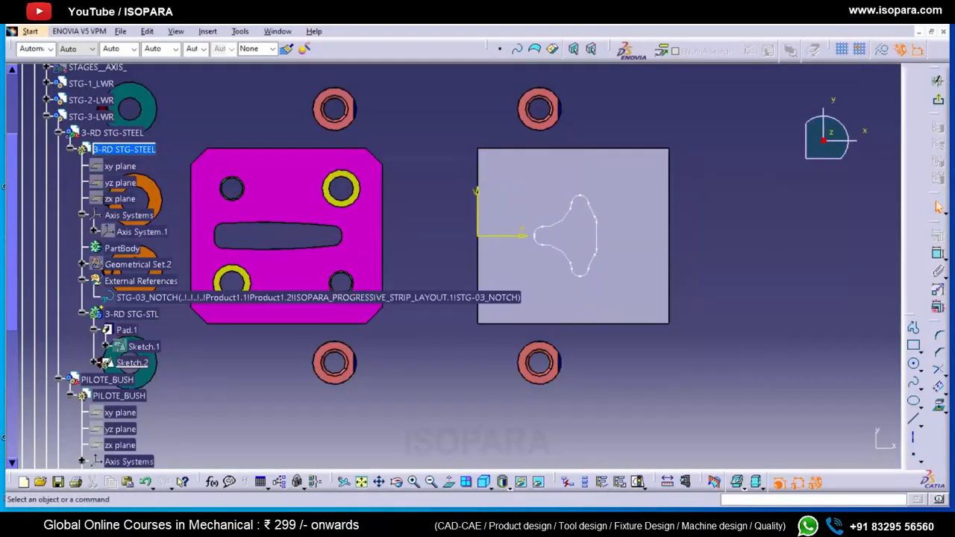
- Offset the linked STG-03_NOTCH profile in the sketch, set the offset to -0.15 mm and exit the sketch
{"action": "left_click", "coordinate": [132, 297]}
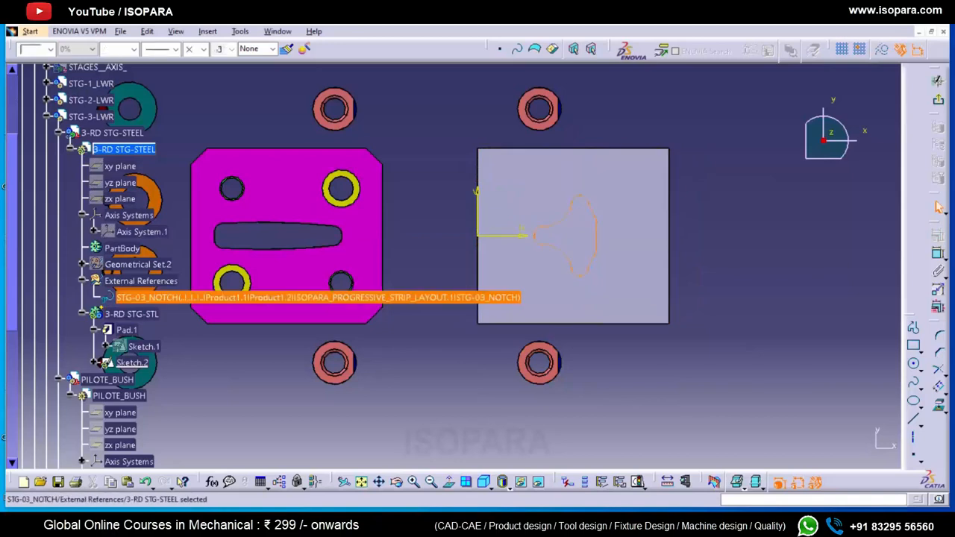
{"action": "left_click", "coordinate": [939, 388]}
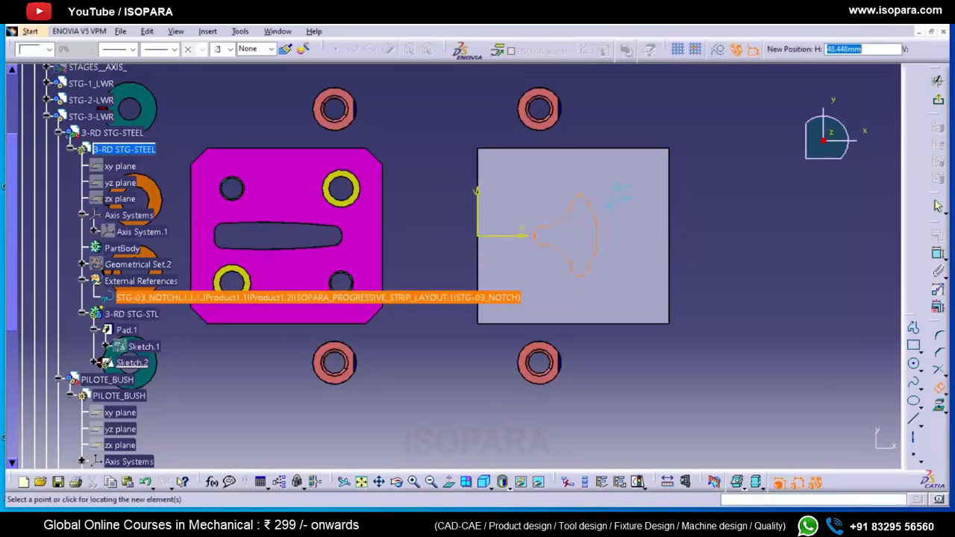
{"action": "left_click", "coordinate": [730, 199]}
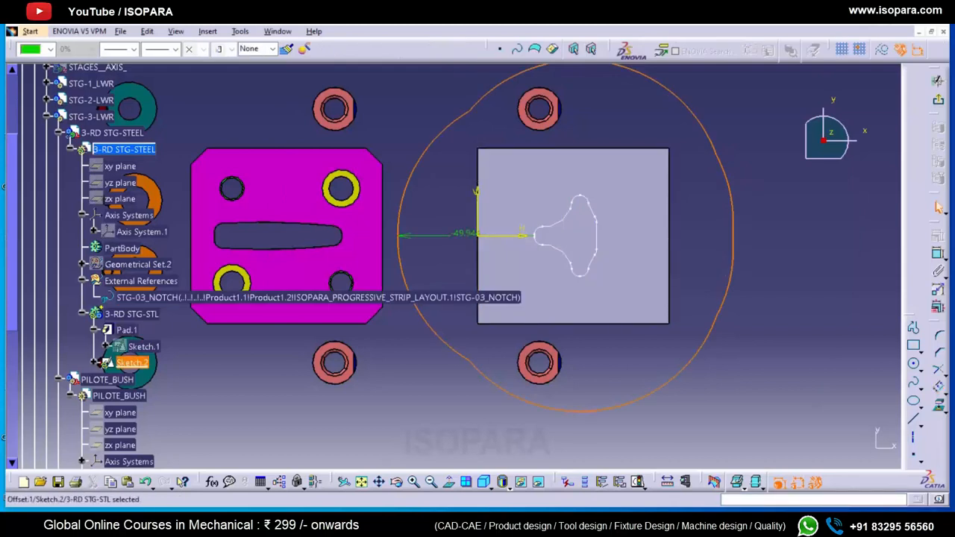
{"action": "double_click", "coordinate": [464, 233]}
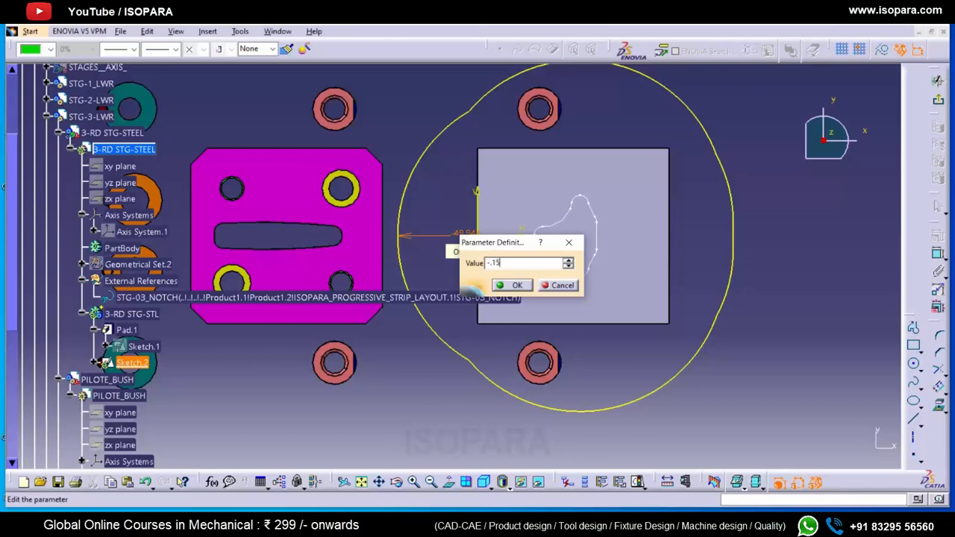
{"action": "key", "text": "Return"}
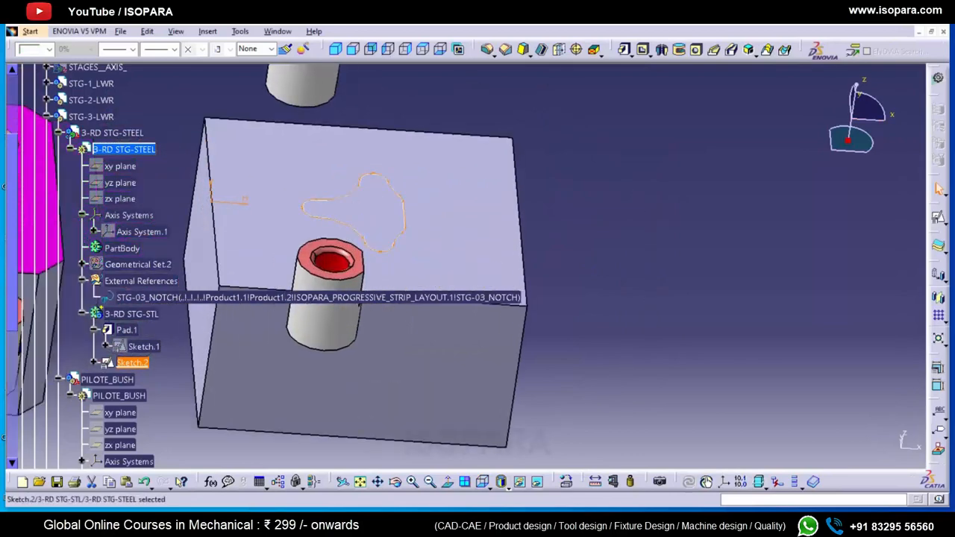
- Cut a 40 mm deep pocket through the block from the offset notch sketch
{"action": "left_click", "coordinate": [644, 50]}
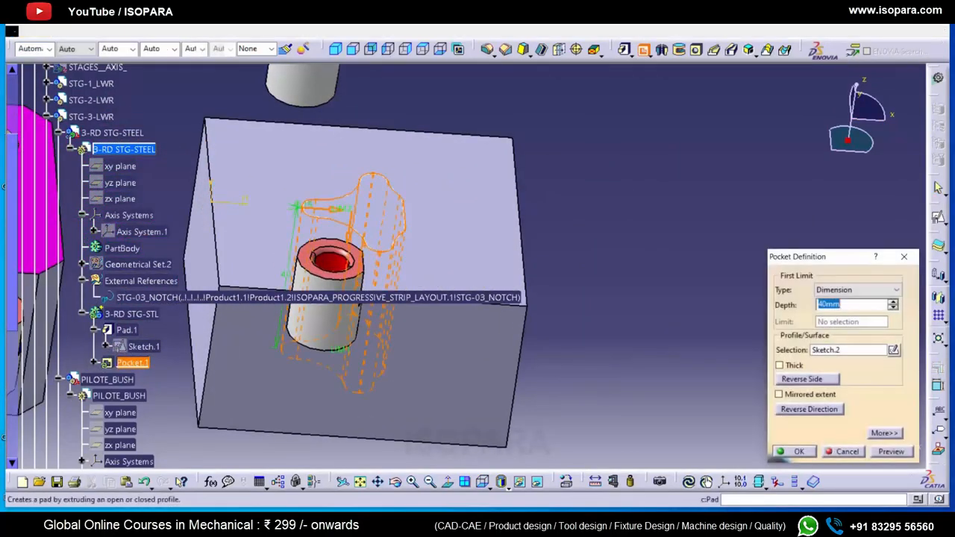
{"action": "middle_click_drag", "start_coordinate": [448, 225], "coordinate": [649, 216]}
{"action": "left_click", "coordinate": [793, 452]}
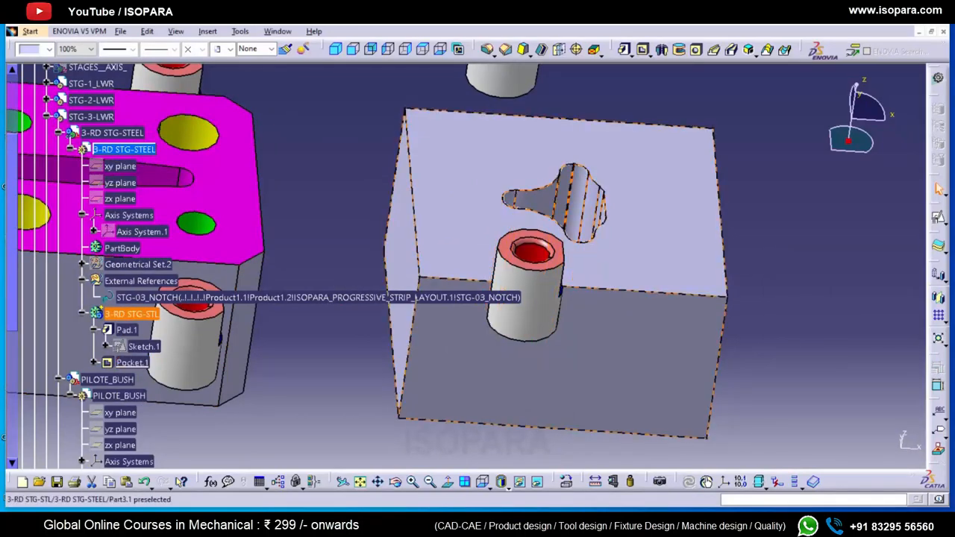
- Paste a copy of the pocket's Sketch.2 into the 3-RD STG-STL body
{"action": "left_click", "coordinate": [82, 281]}
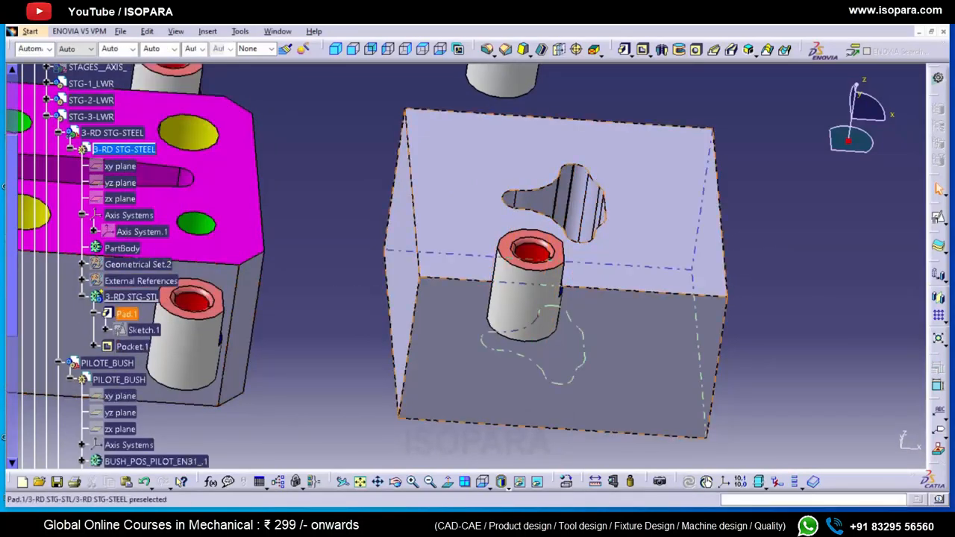
{"action": "right_click", "coordinate": [131, 298]}
{"action": "left_click", "coordinate": [165, 102]}
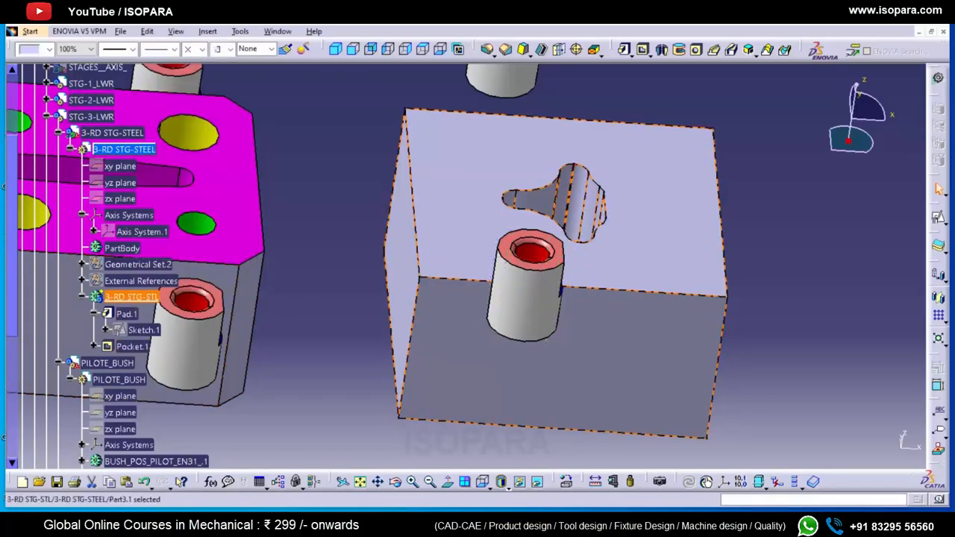
{"action": "left_click", "coordinate": [94, 346]}
{"action": "left_click", "coordinate": [144, 364]}
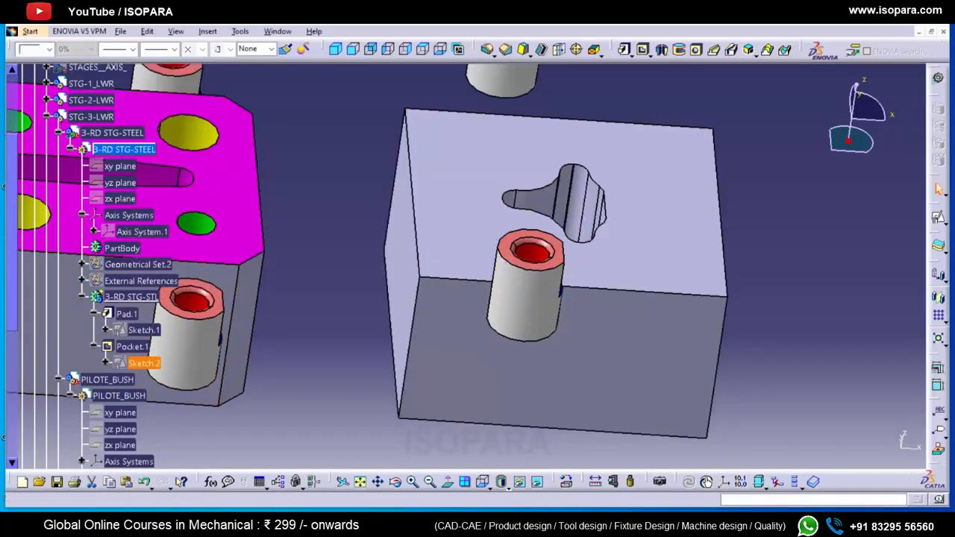
{"action": "right_click", "coordinate": [143, 297]}
{"action": "left_click", "coordinate": [175, 179]}
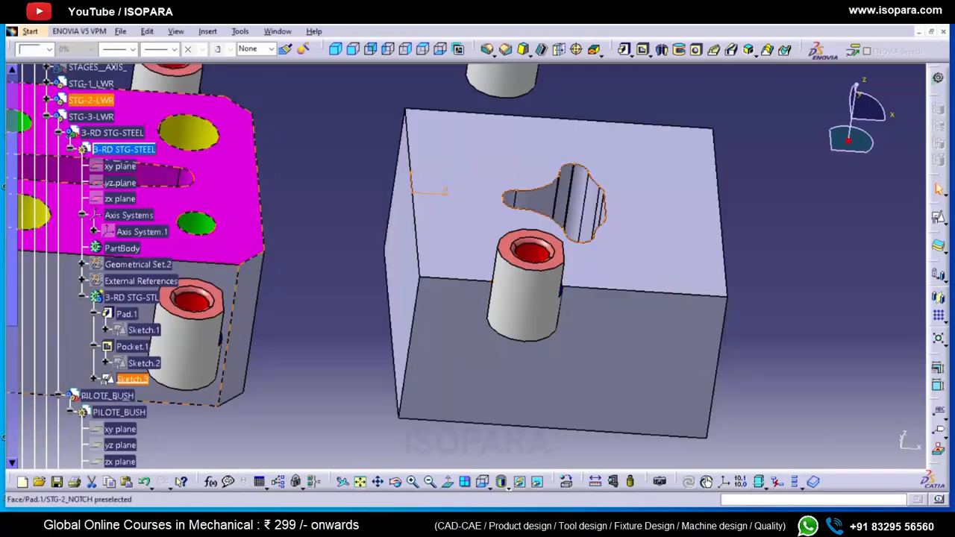
- Enlarge the notch profile's outward offset in the pasted sketch and exit the sketch
{"action": "double_click", "coordinate": [132, 379]}
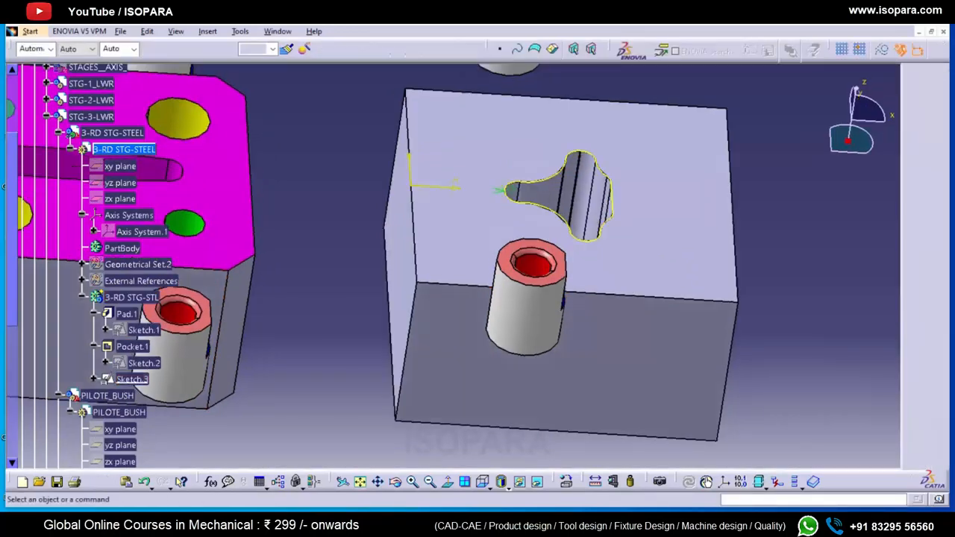
{"action": "double_click", "coordinate": [503, 138]}
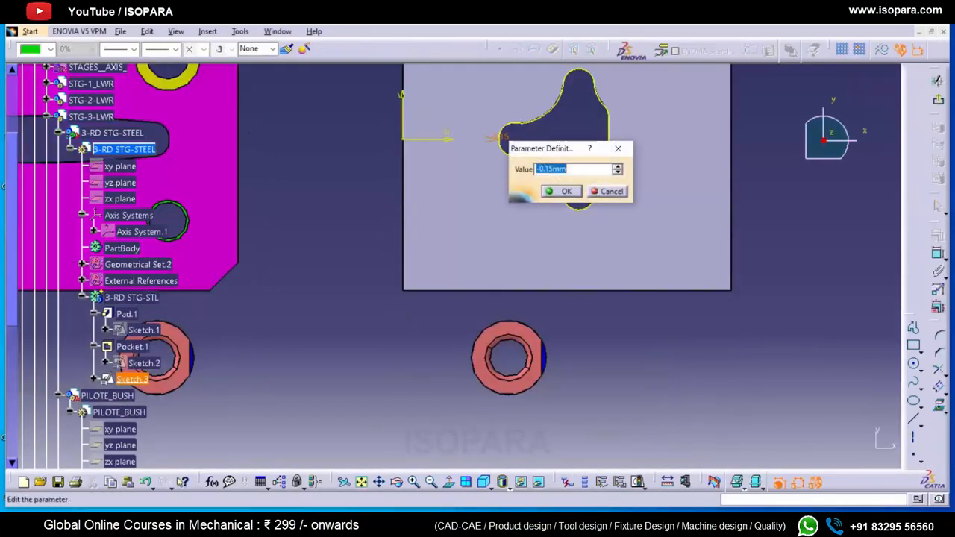
{"action": "key", "text": "Return"}
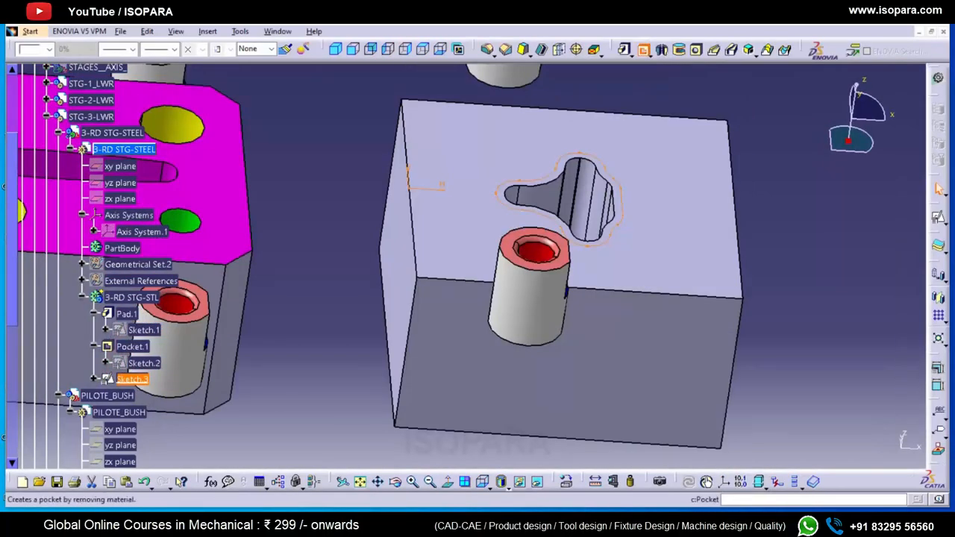
- Cut the relief pocket from the enlarged notch sketch with a 40 mm first-limit depth, starting below the block's top face
{"action": "left_click", "coordinate": [644, 50]}
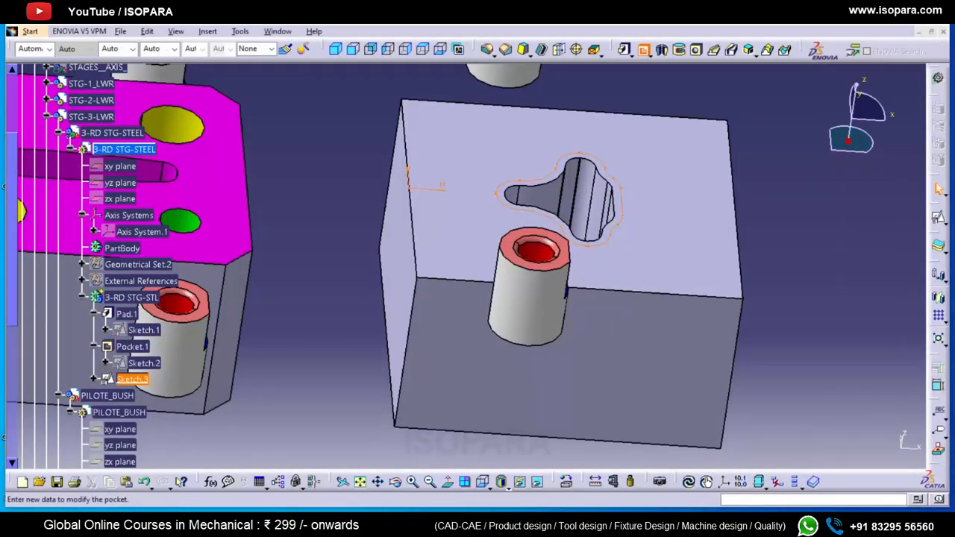
{"action": "left_click", "coordinate": [885, 433]}
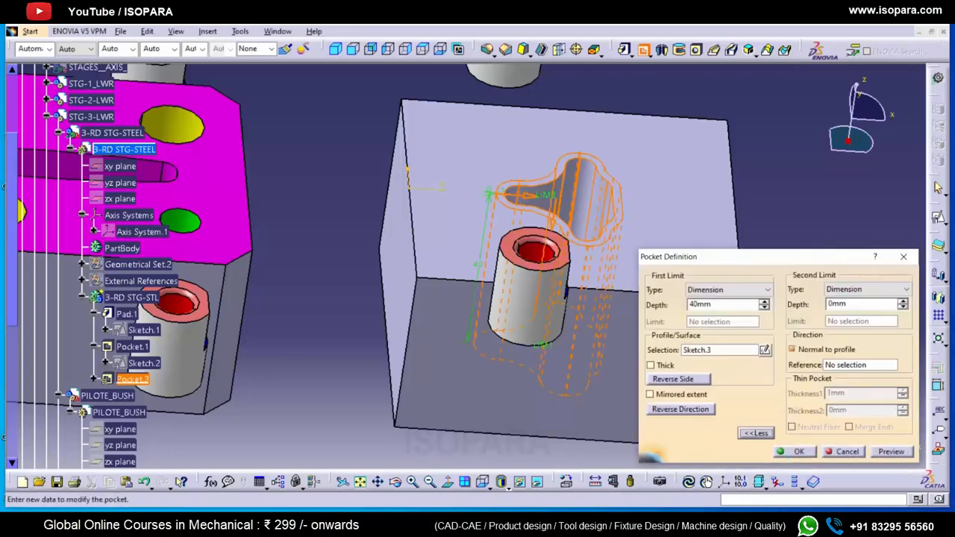
{"action": "key", "text": "Return"}
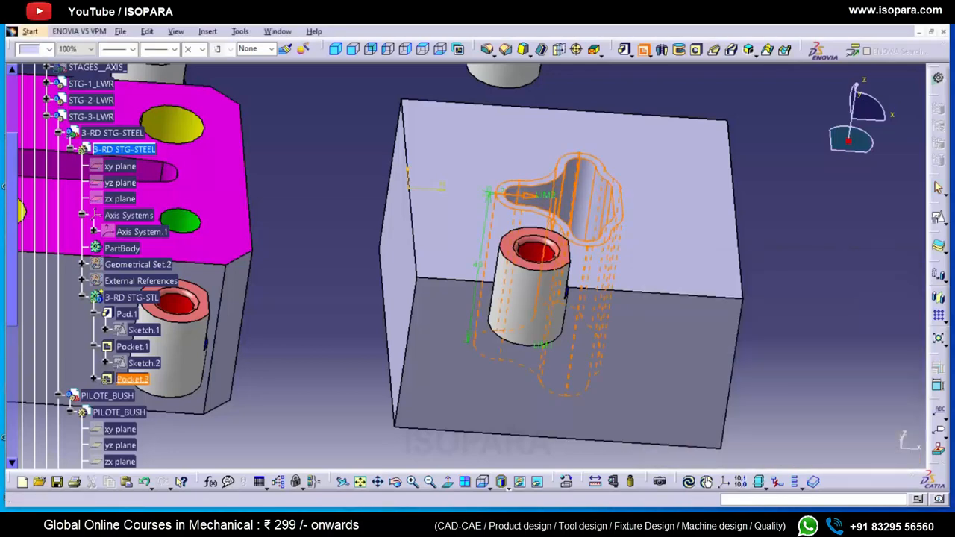
- Colour the relief pocket cyan and match the notch pocket's colour to the neighbouring block's purple slot
{"action": "left_click", "coordinate": [49, 48]}
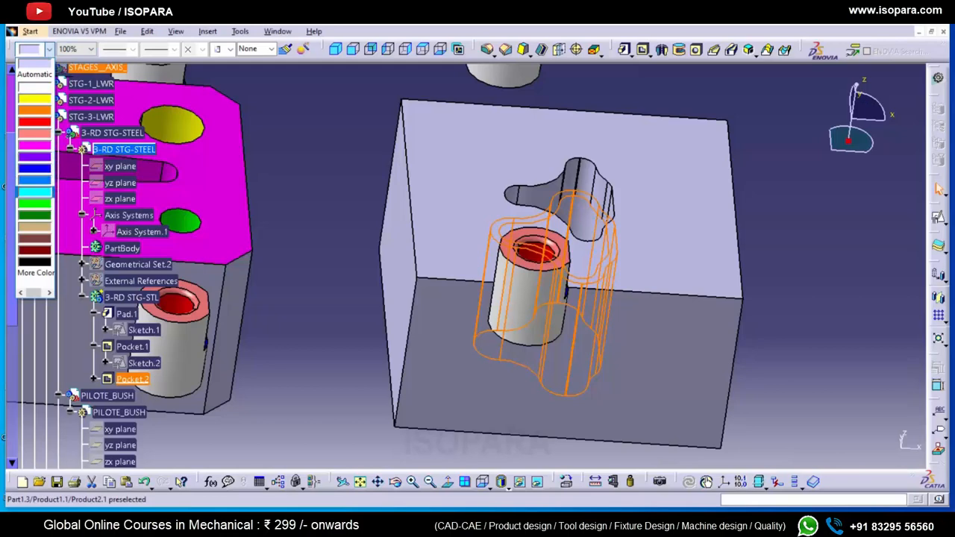
{"action": "left_click", "coordinate": [34, 191]}
{"action": "left_click", "coordinate": [132, 347]}
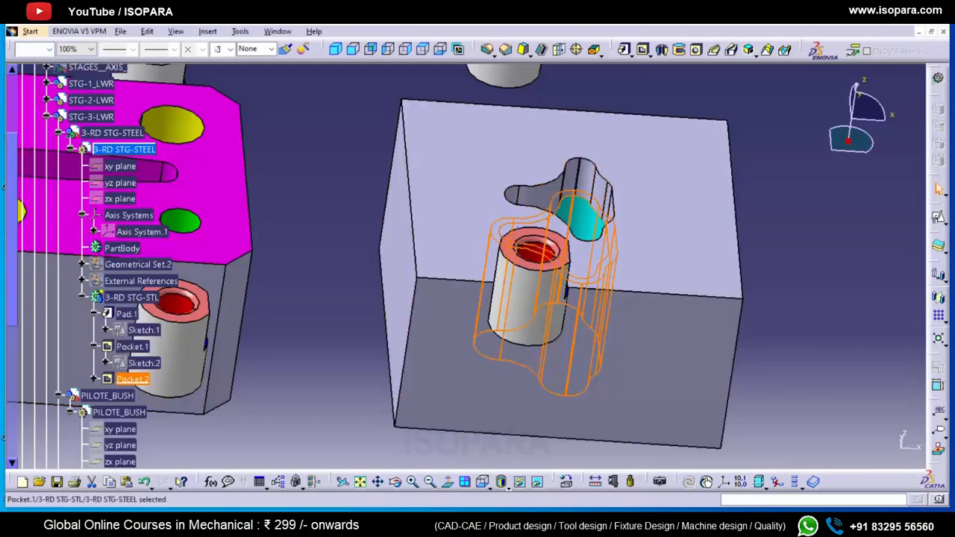
{"action": "left_click", "coordinate": [285, 49]}
{"action": "left_click", "coordinate": [217, 187]}
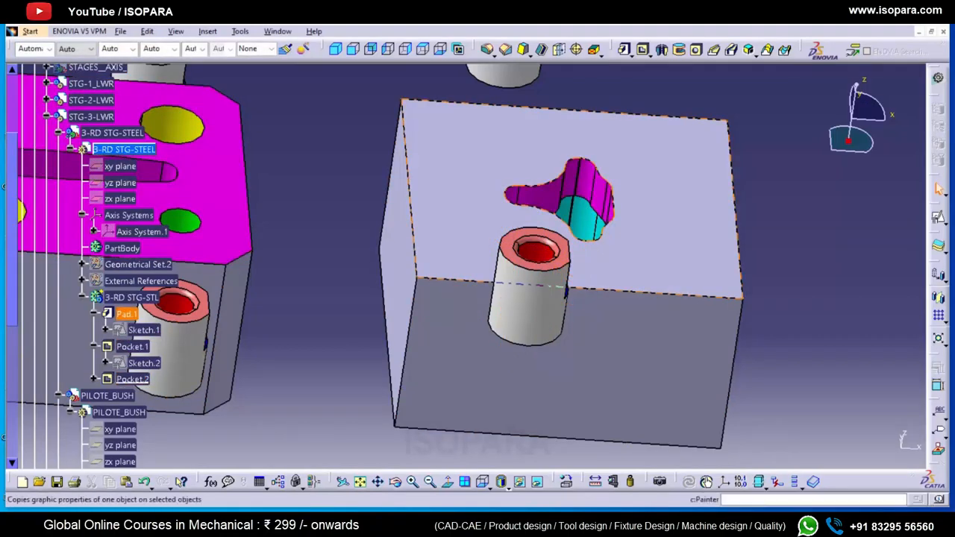
- Copy the magenta colour of the neighbouring block's top face onto the third-stage block's top face
{"action": "left_click", "coordinate": [462, 171]}
{"action": "left_click", "coordinate": [220, 186]}
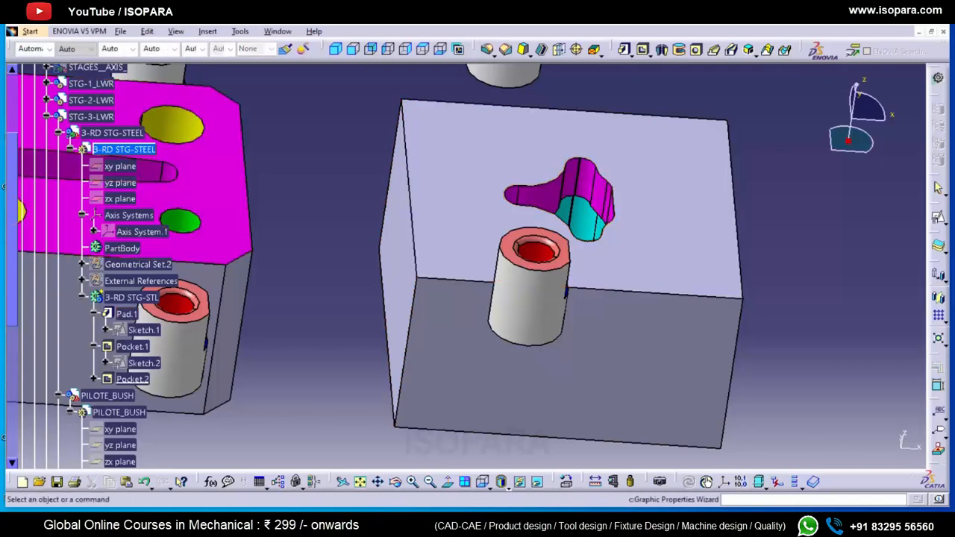
{"action": "middle_click_drag", "start_coordinate": [477, 149], "coordinate": [478, 224], "text": "ctrl"}
{"action": "left_click", "coordinate": [477, 224]}
{"action": "left_click", "coordinate": [286, 49]}
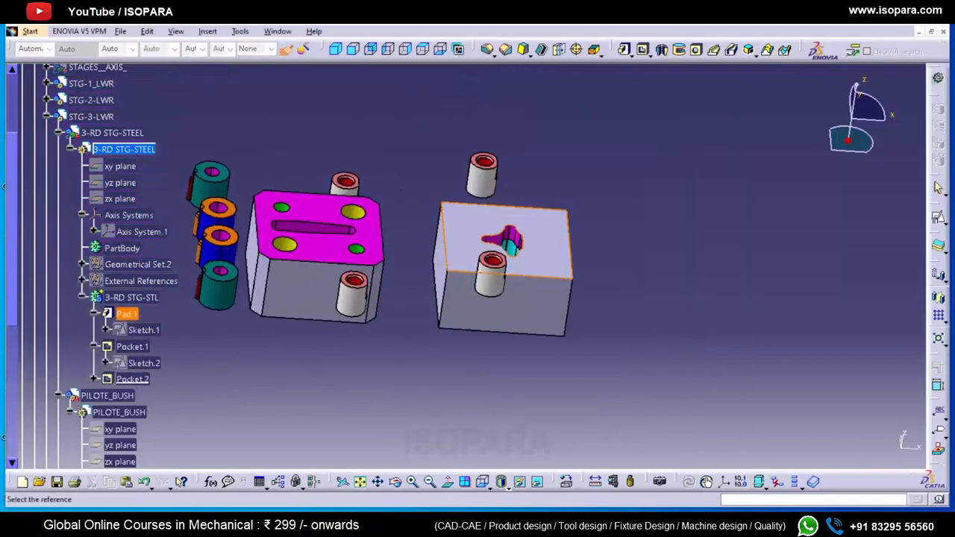
{"action": "left_click", "coordinate": [321, 224]}
{"action": "middle_click_drag", "start_coordinate": [418, 228], "coordinate": [418, 149]}
{"action": "middle_click_drag", "start_coordinate": [463, 172], "coordinate": [447, 224]}
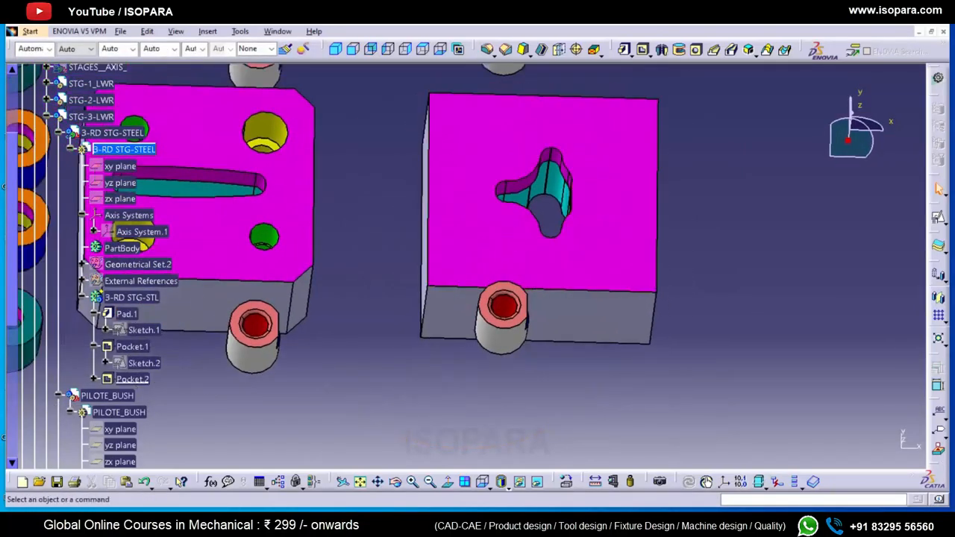
{"action": "right_click", "coordinate": [130, 297]}
{"action": "left_click", "coordinate": [181, 132]}
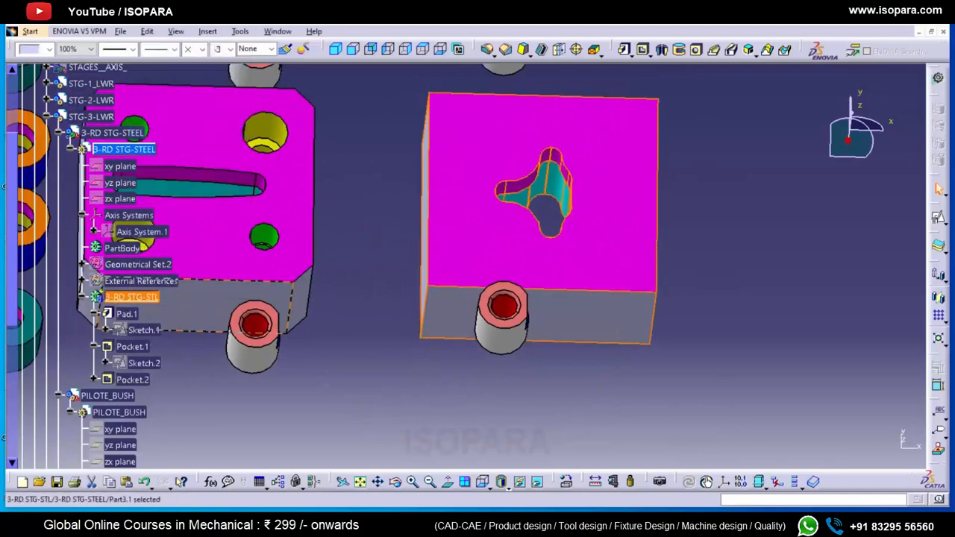
{"action": "left_click", "coordinate": [938, 217]}
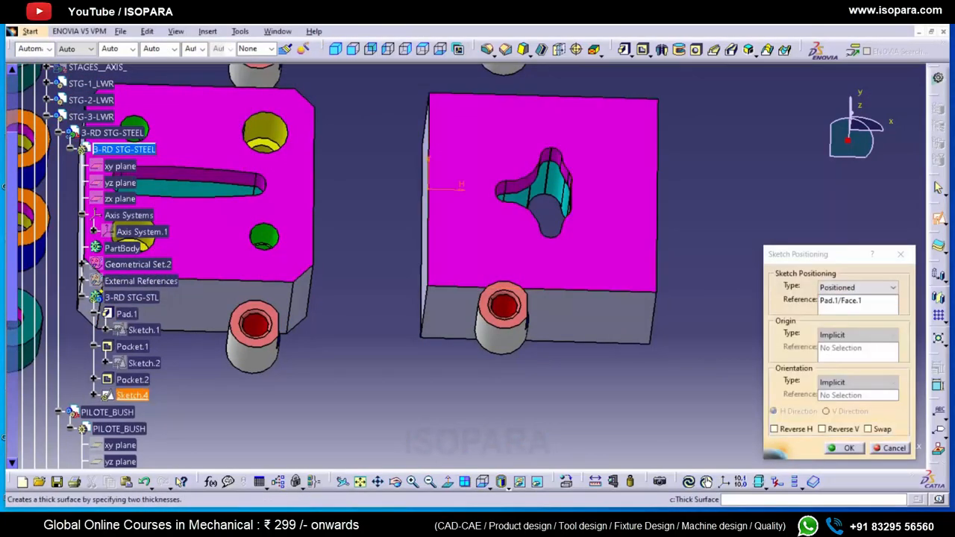
{"action": "left_click", "coordinate": [849, 448]}
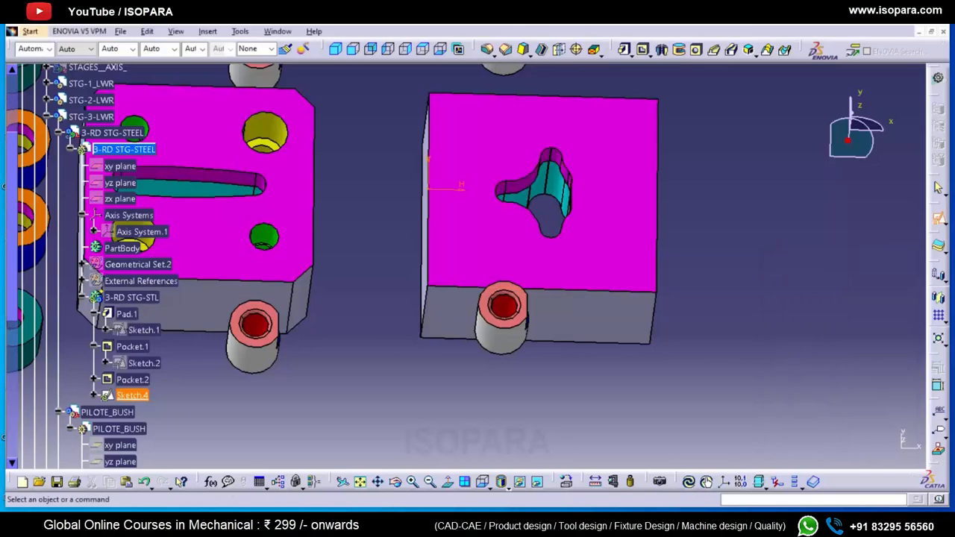
{"action": "left_click", "coordinate": [343, 481]}
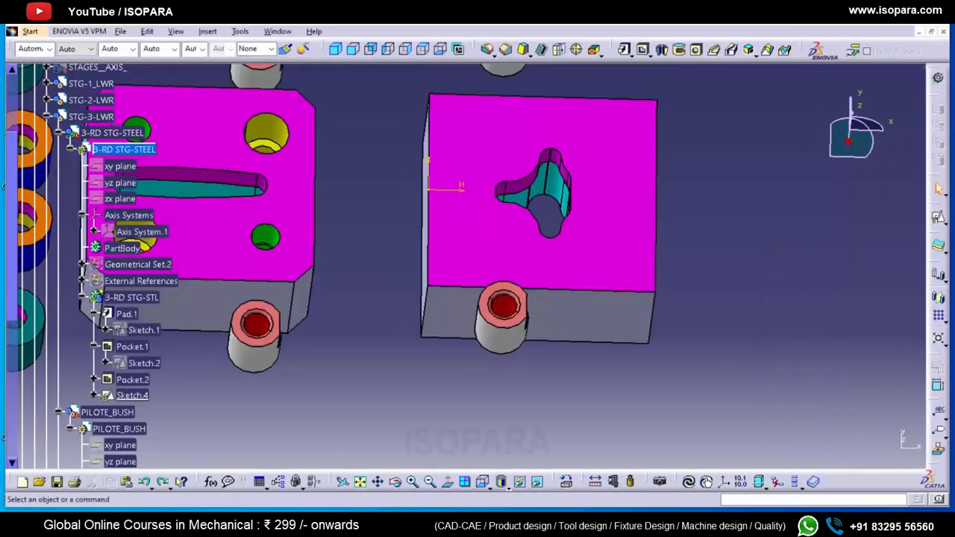
{"action": "key", "text": "ctrl+z"}
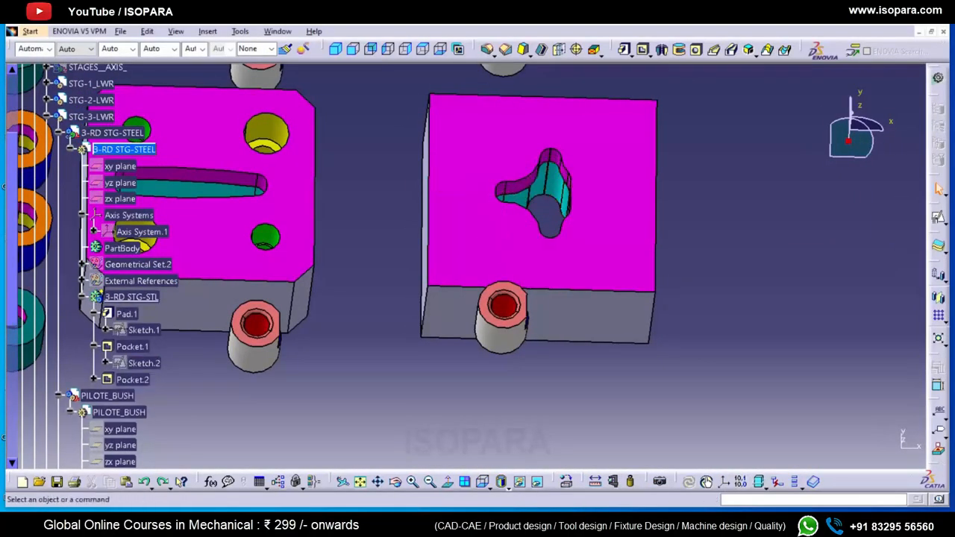
- Open a new sketch on the third-stage block's top face and show the pad's Sketch.1 as reference
{"action": "right_click", "coordinate": [136, 297]}
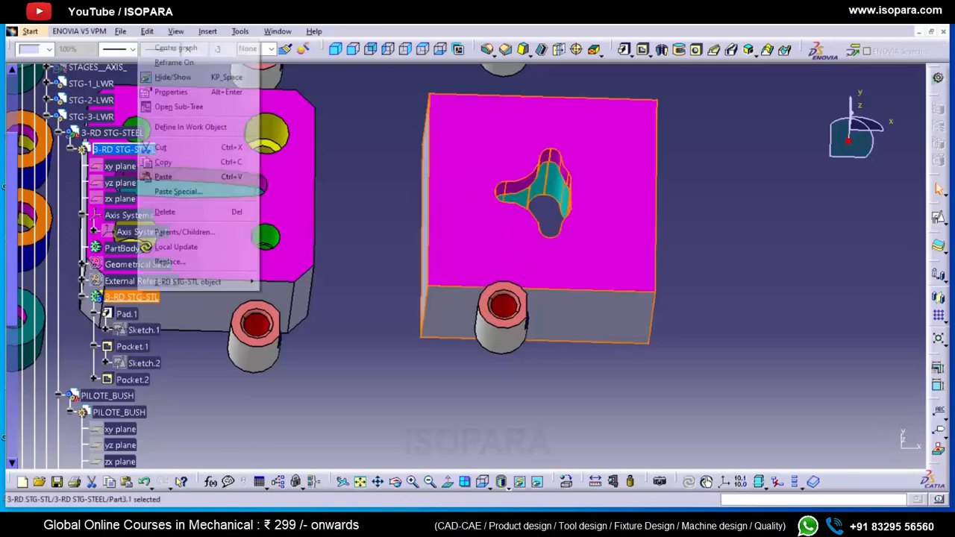
{"action": "left_click", "coordinate": [163, 177]}
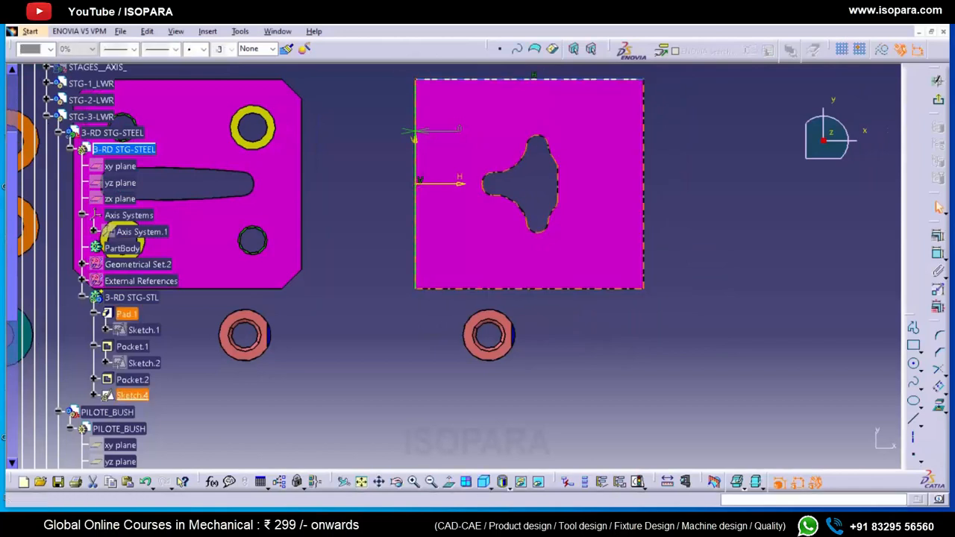
{"action": "right_click", "coordinate": [144, 330]}
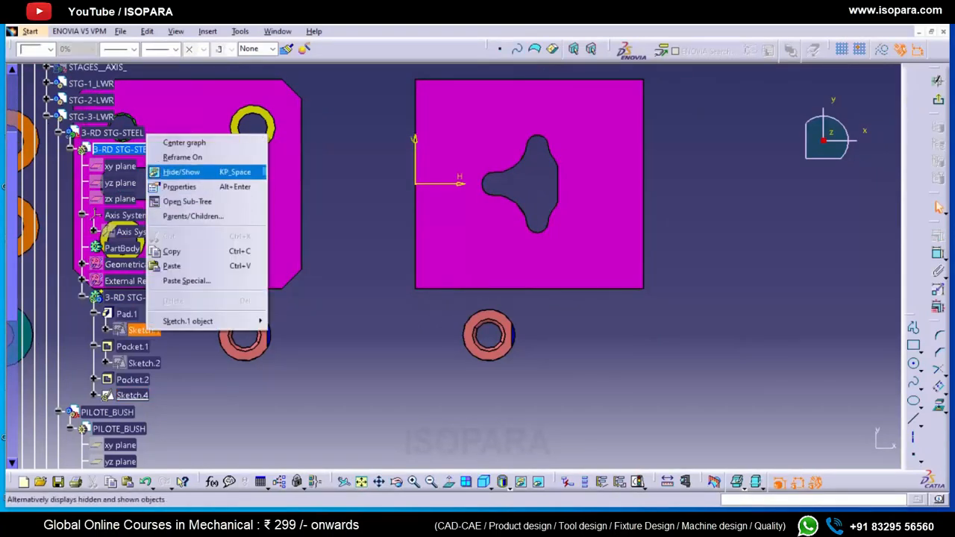
{"action": "left_click", "coordinate": [171, 169]}
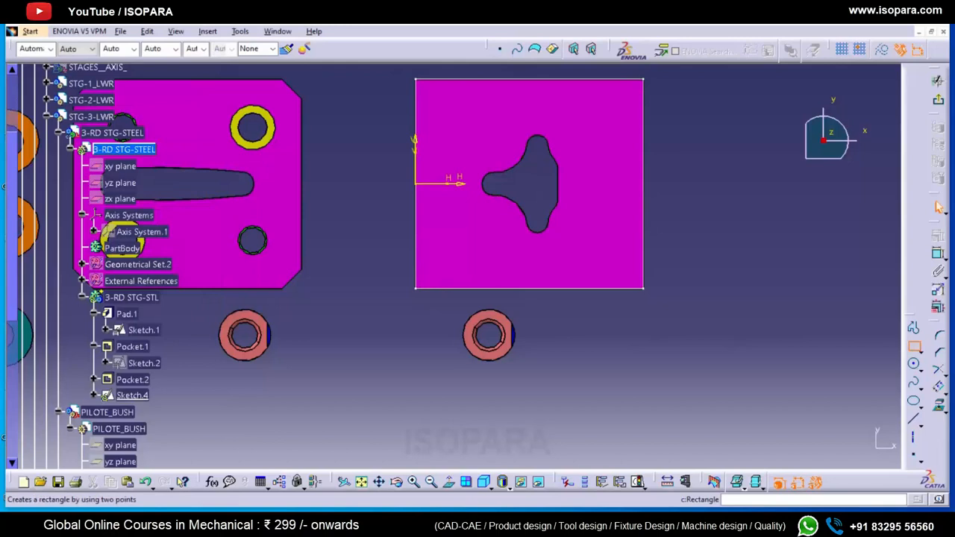
- Draw a rectangle around the notch inside the block outline and convert its sides to construction lines, keeping the corners as standard points
{"action": "left_click", "coordinate": [433, 100]}
{"action": "left_click", "coordinate": [617, 254]}
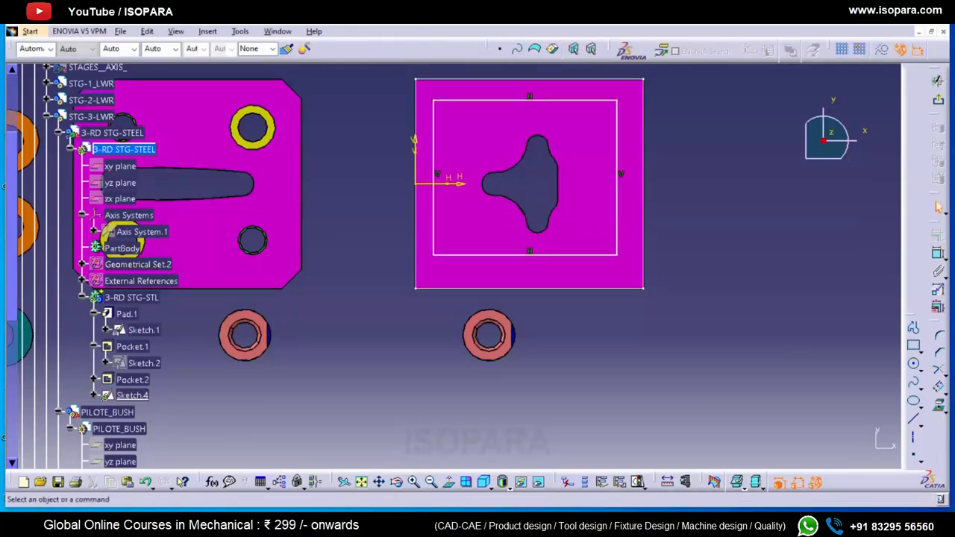
{"action": "left_click_drag", "start_coordinate": [718, 272], "coordinate": [395, 93]}
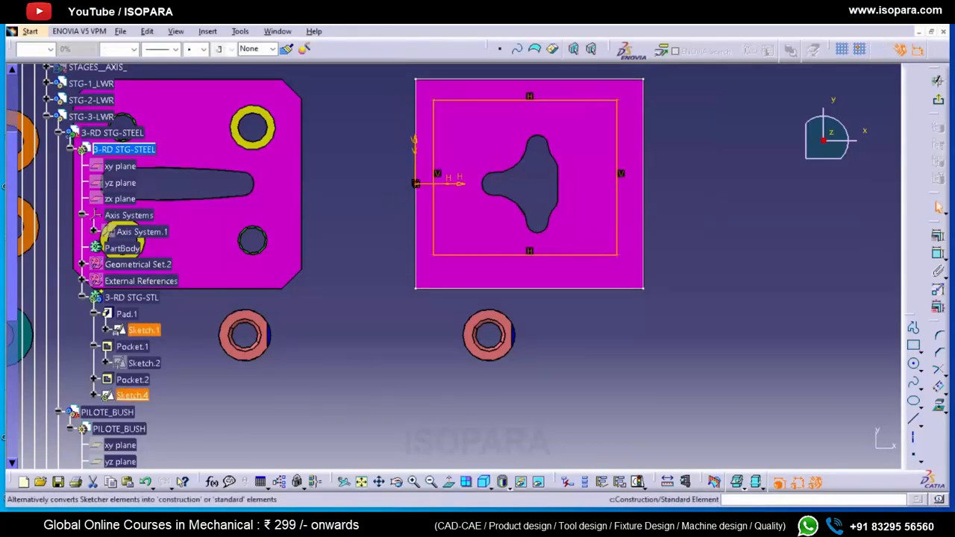
{"action": "left_click", "coordinate": [883, 50]}
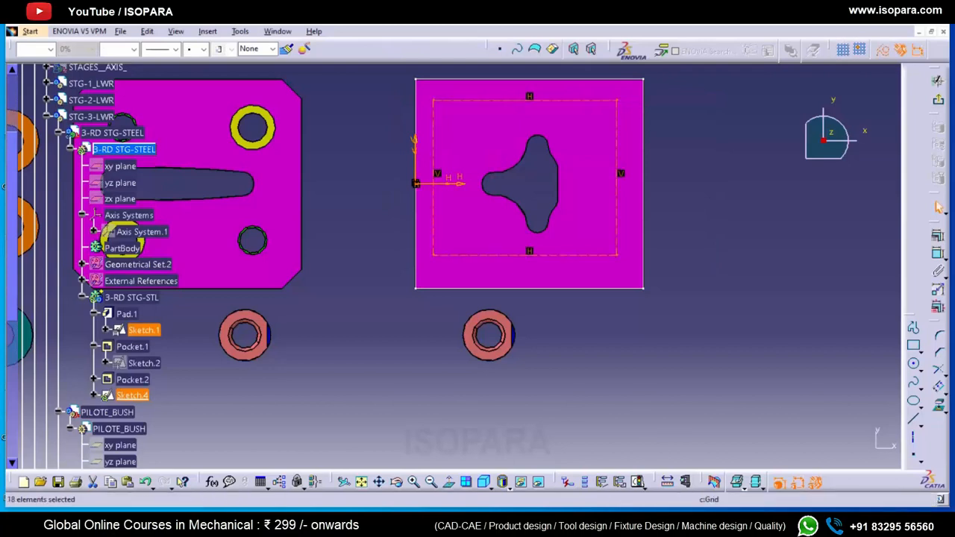
{"action": "left_click_drag", "start_coordinate": [367, 70], "coordinate": [654, 267]}
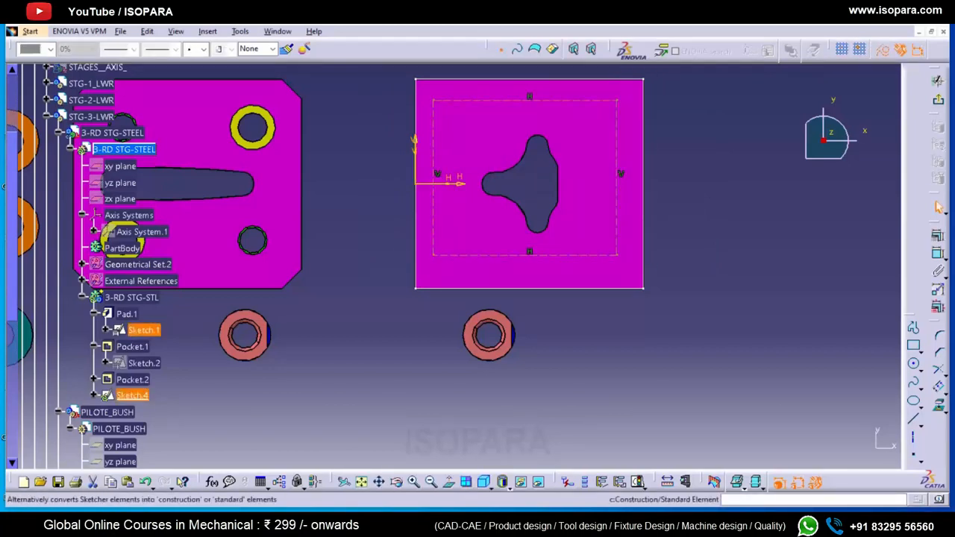
{"action": "key", "text": "Escape"}
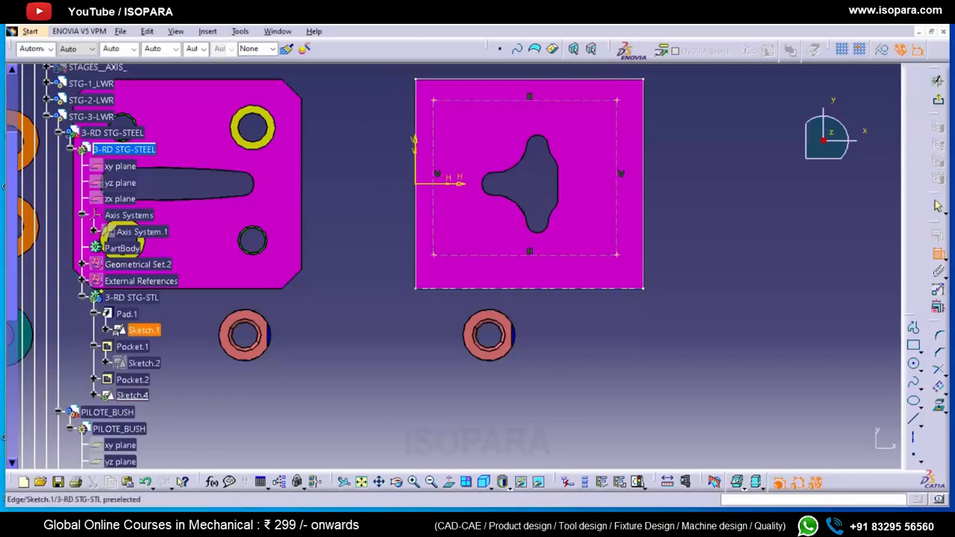
- Dimension the construction rectangle's lower and right sides at 15 mm from the matching block edges
{"action": "double_click", "coordinate": [584, 240]}
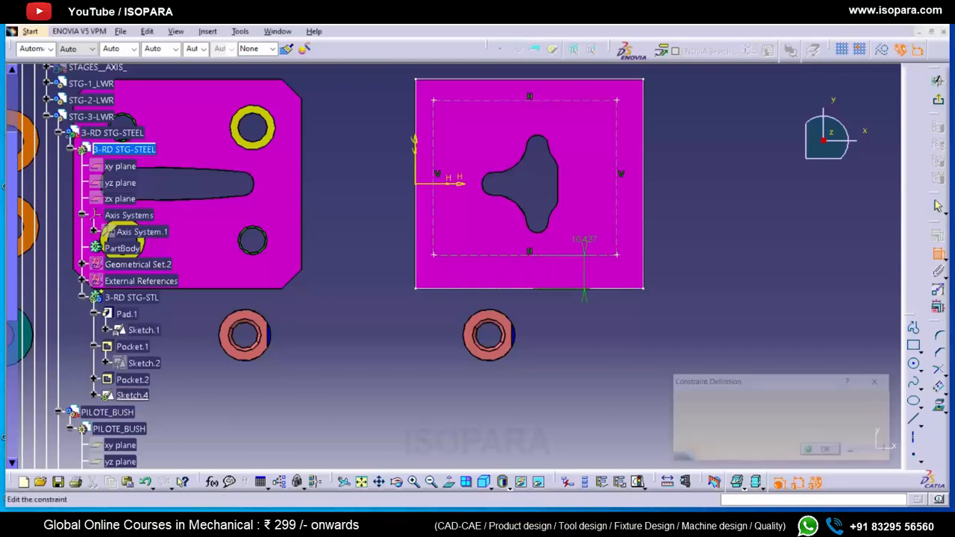
{"action": "type", "text": "15"}
{"action": "key", "text": "Return"}
{"action": "left_click", "coordinate": [643, 186]}
{"action": "left_click", "coordinate": [617, 185]}
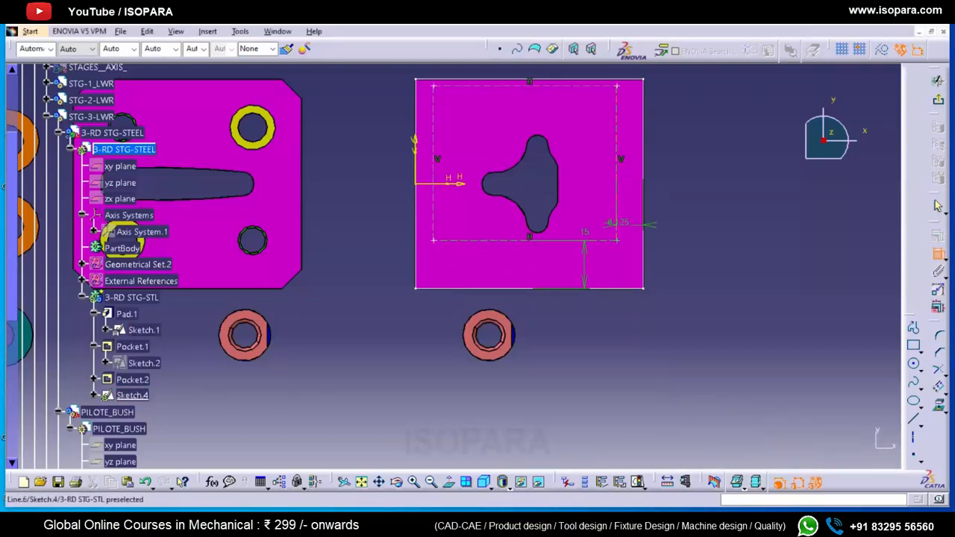
{"action": "double_click", "coordinate": [618, 223]}
{"action": "type", "text": "15"}
{"action": "key", "text": "Return"}
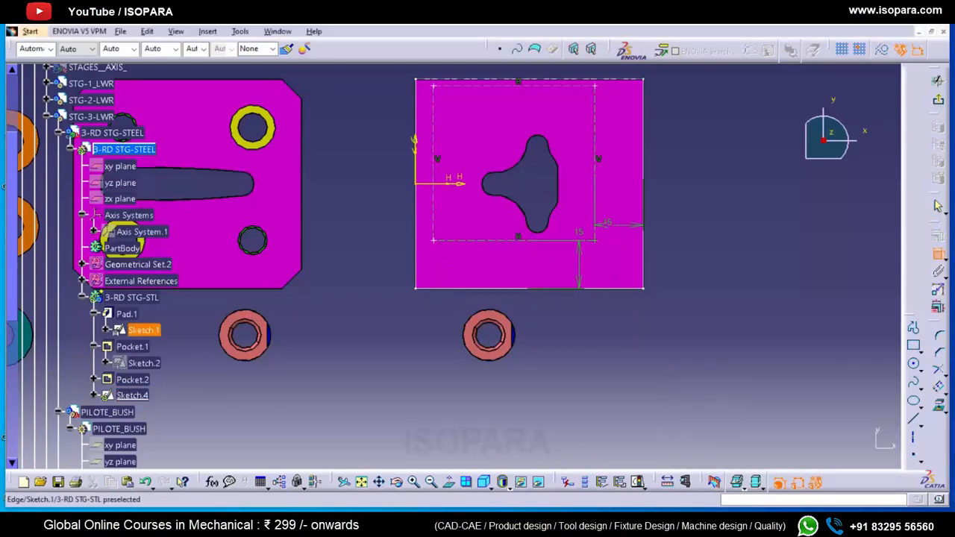
- Dimension the construction rectangle's upper and left sides at 15 mm from the matching block edges
{"action": "double_click", "coordinate": [566, 113]}
{"action": "type", "text": "15"}
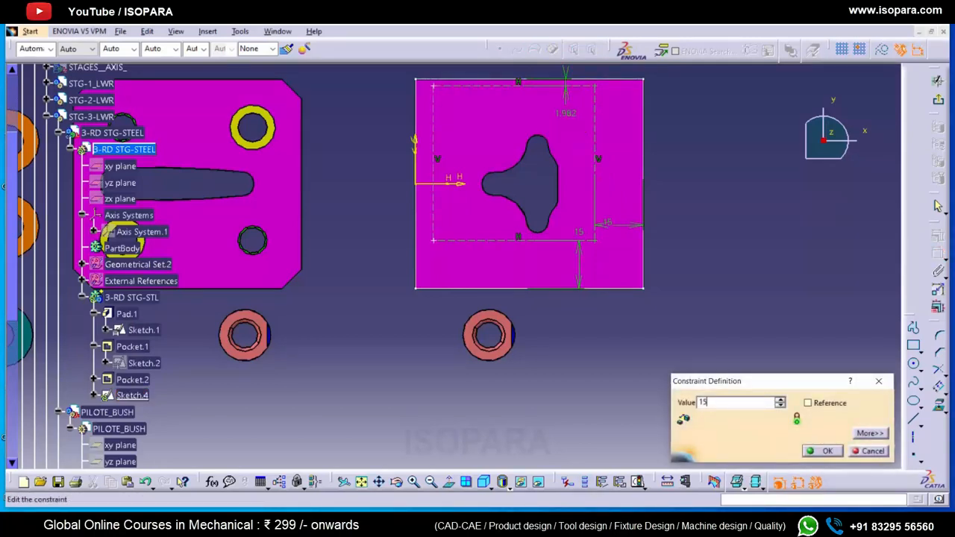
{"action": "key", "text": "Return"}
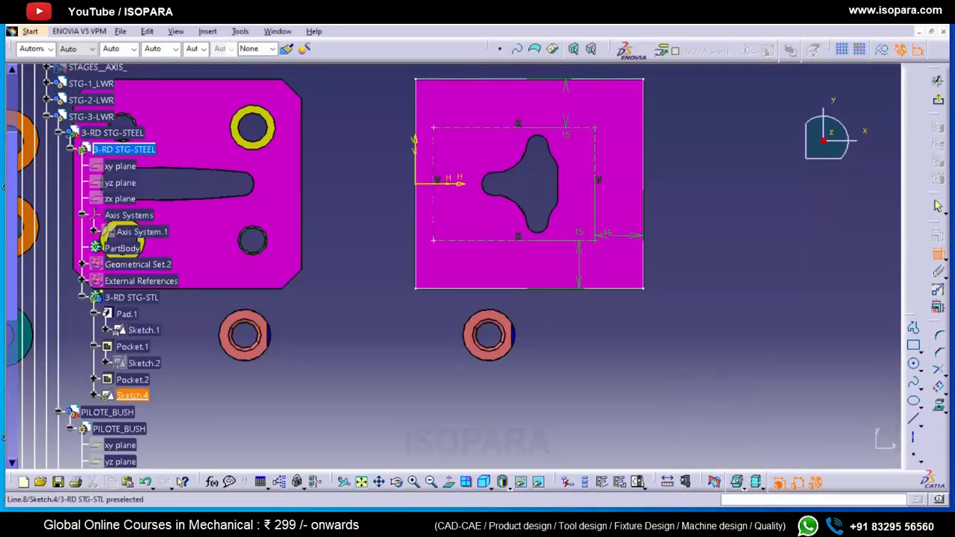
{"action": "double_click", "coordinate": [460, 152]}
{"action": "type", "text": "15mm"}
{"action": "key", "text": "Return"}
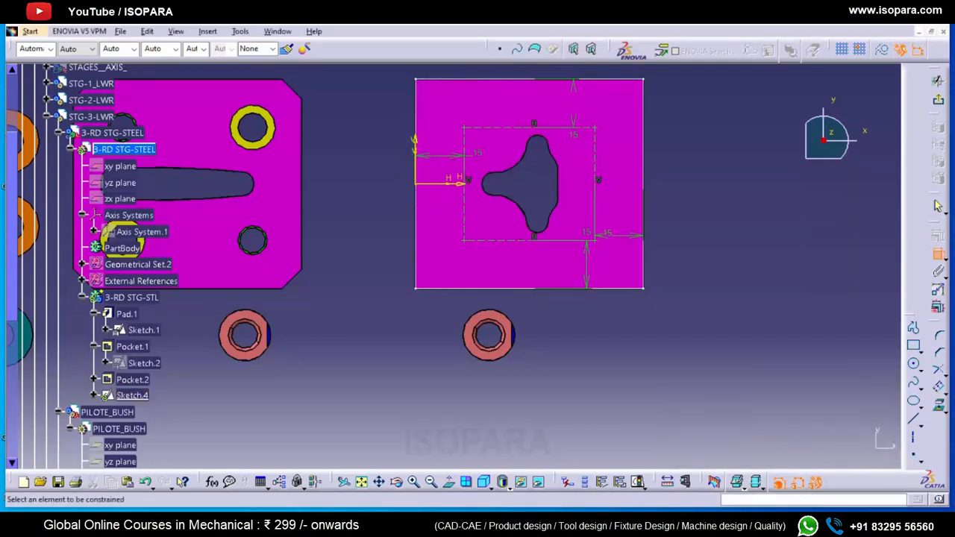
- Convert the rectangle's upper-right and lower-left corner points to construction elements and exit the sketch
{"action": "left_click", "coordinate": [744, 488]}
{"action": "left_click", "coordinate": [745, 485]}
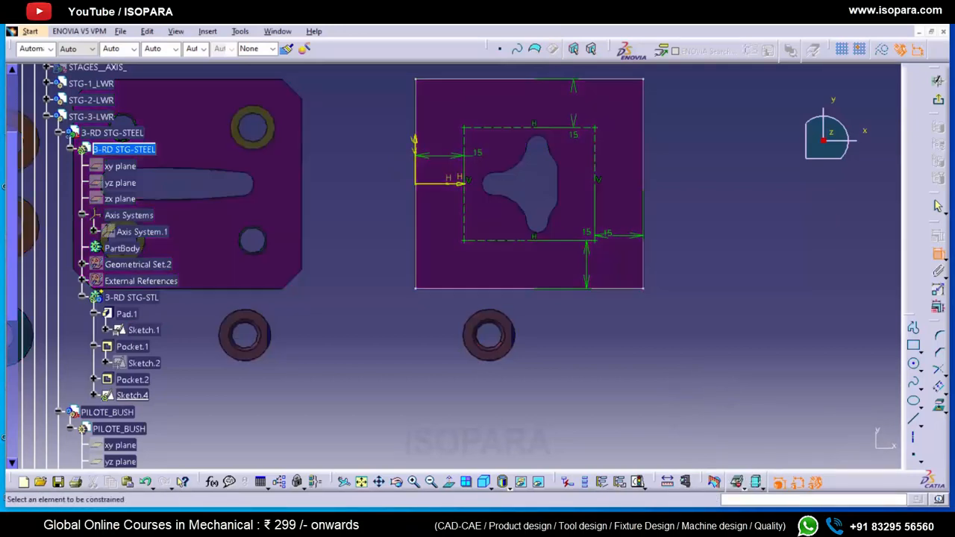
{"action": "left_click", "coordinate": [132, 395]}
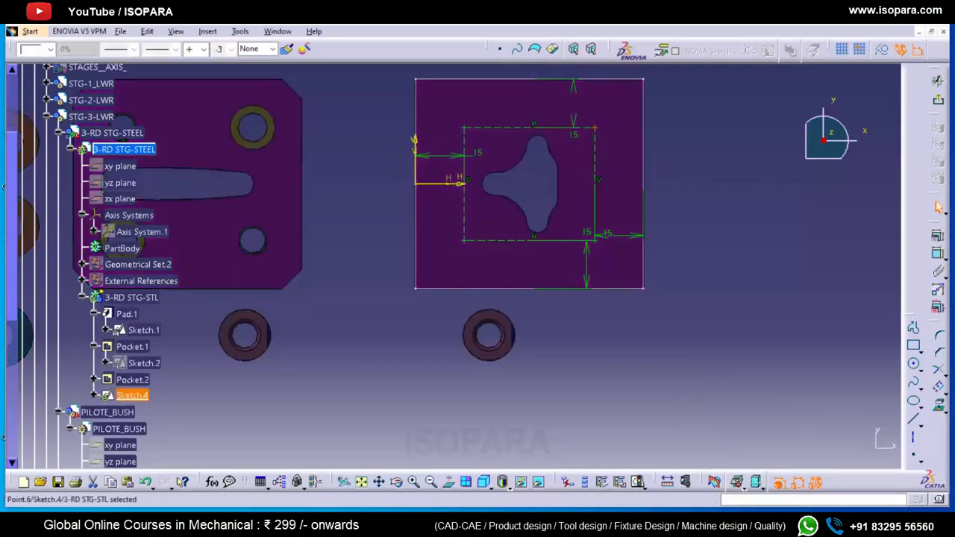
{"action": "left_click", "coordinate": [881, 50]}
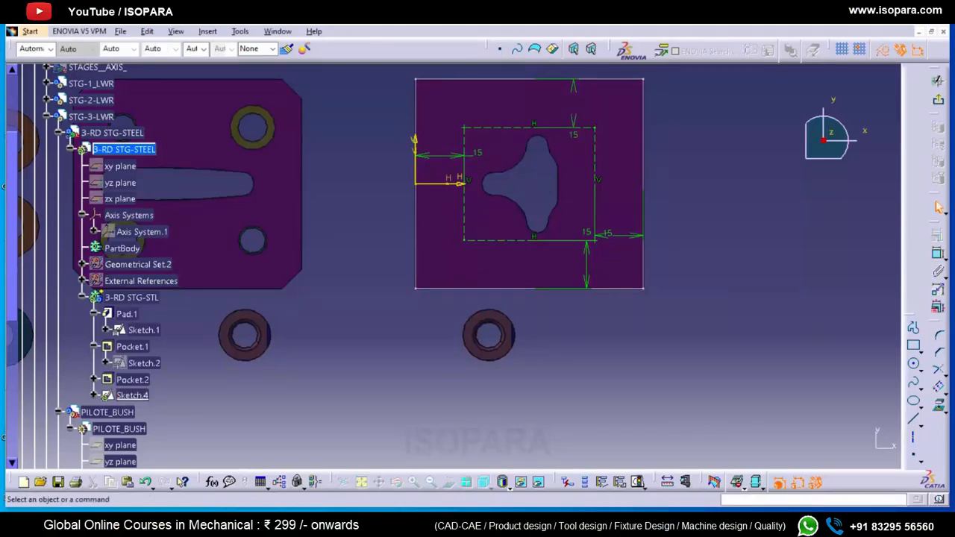
{"action": "left_click", "coordinate": [938, 99]}
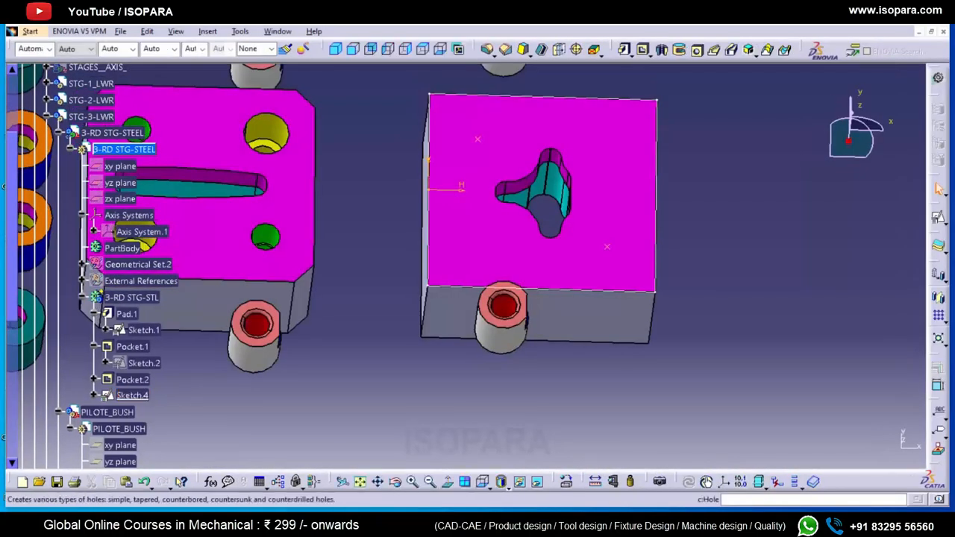
- Place a hole at the lower-right point on the block's top face, extending Up To Next with a 9 mm diameter
{"action": "left_click", "coordinate": [697, 50]}
{"action": "left_click", "coordinate": [608, 249]}
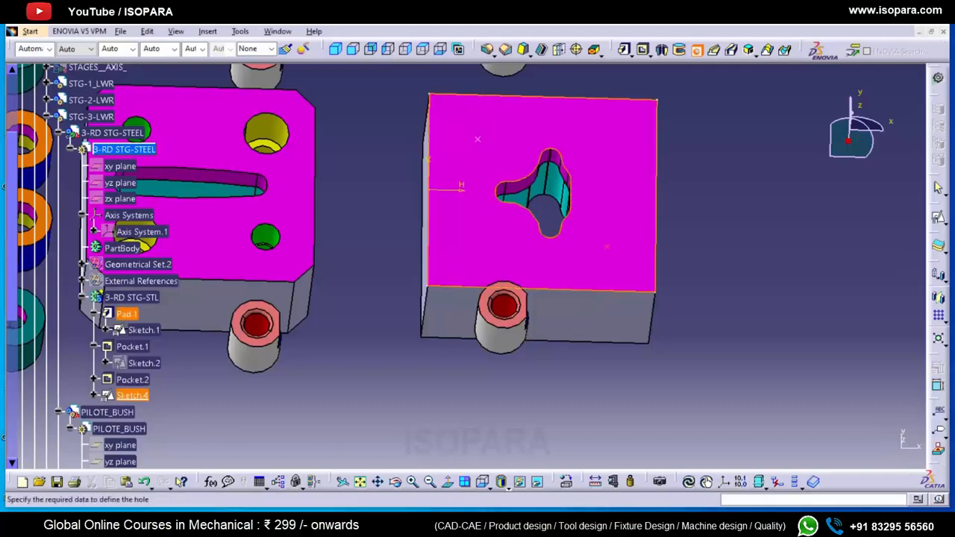
{"action": "left_click", "coordinate": [788, 253]}
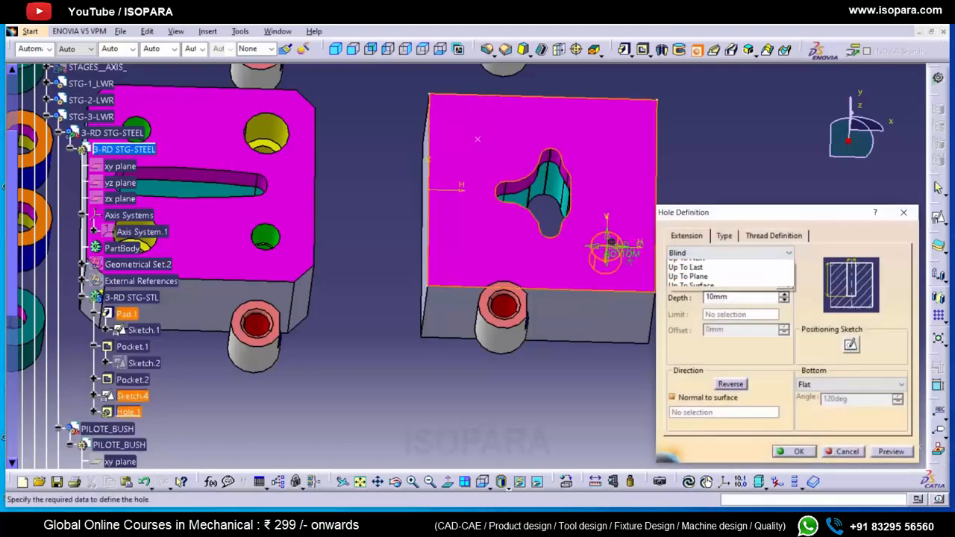
{"action": "left_click", "coordinate": [687, 274]}
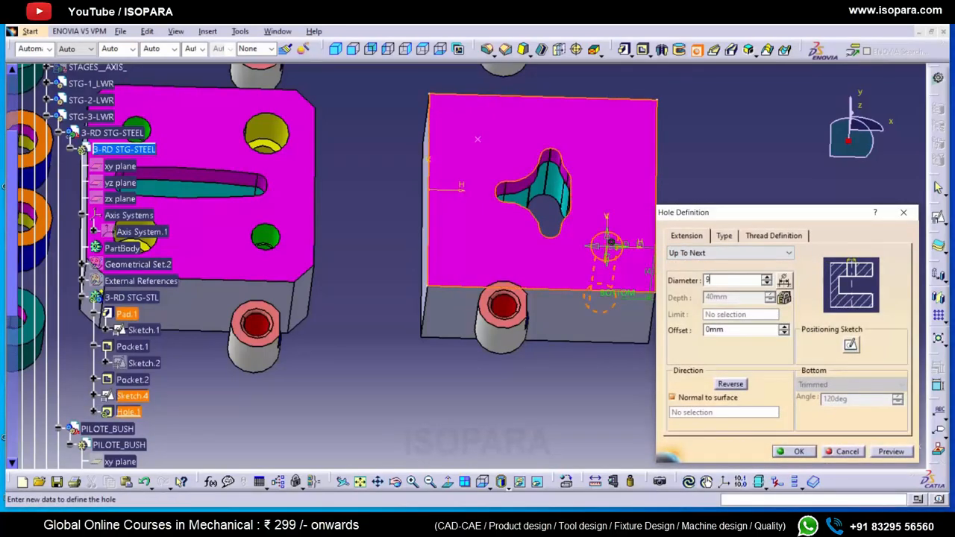
- Make the hole counterbored, 14 mm in diameter and 20 mm deep, and measure the neighbouring block's counterbore depth for comparison
{"action": "left_click", "coordinate": [724, 235]}
{"action": "left_click", "coordinate": [803, 253]}
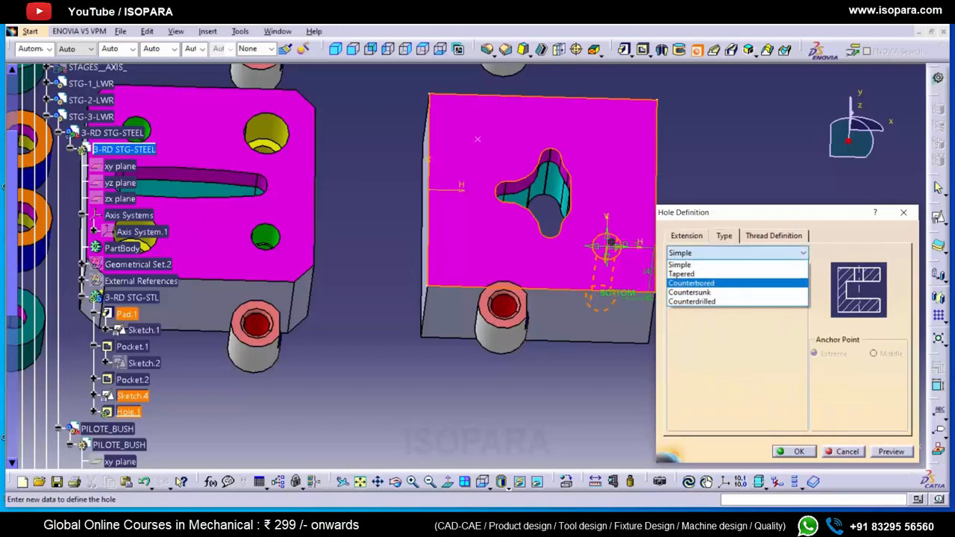
{"action": "left_click", "coordinate": [694, 283]}
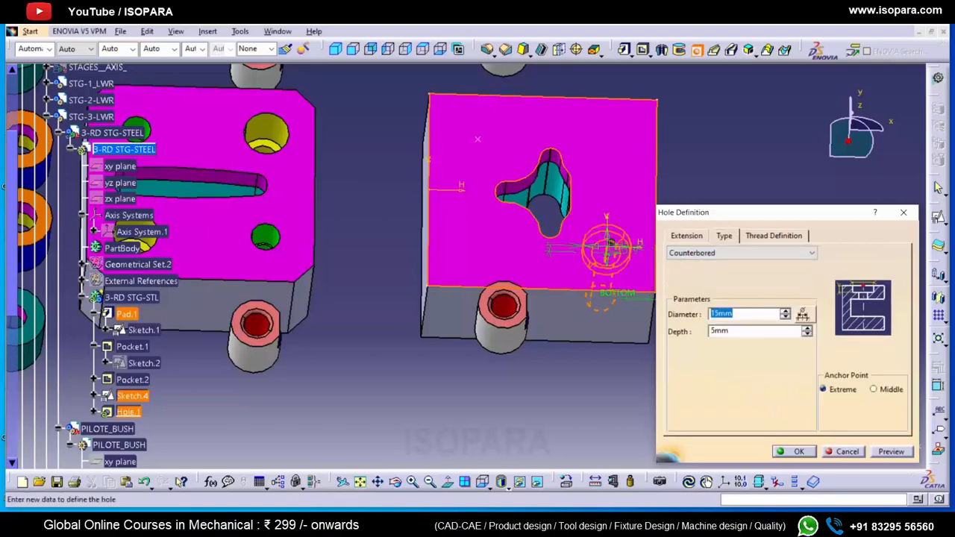
{"action": "key", "text": "Tab"}
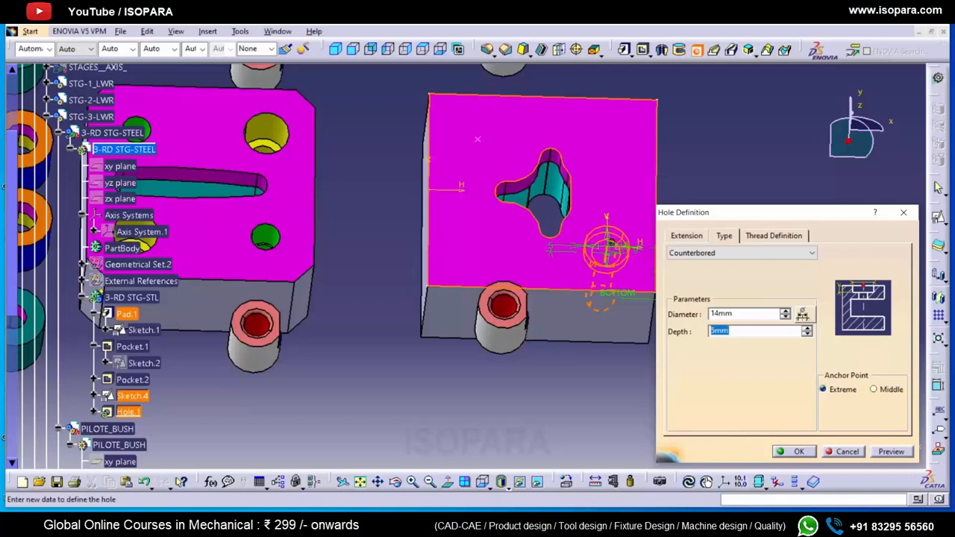
{"action": "type", "text": "20"}
{"action": "key", "text": "Return"}
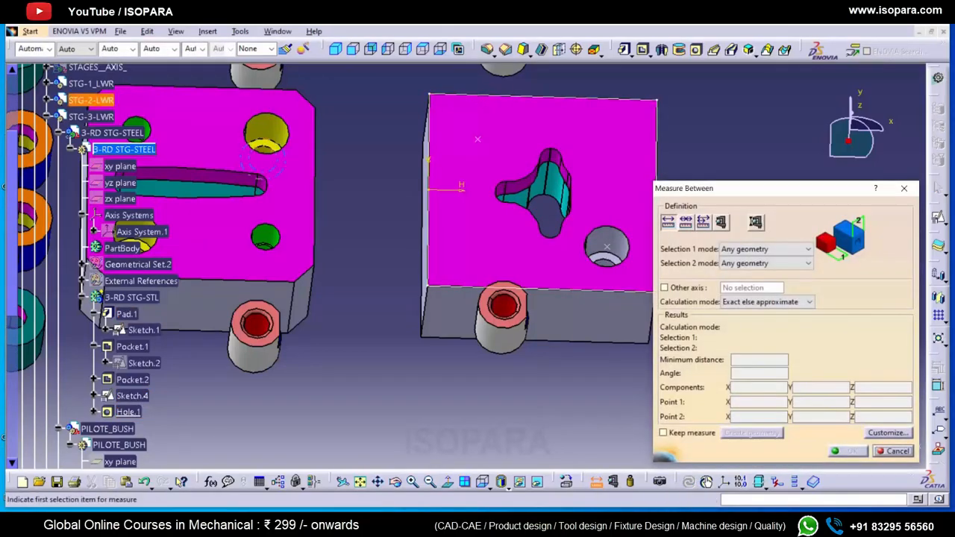
{"action": "left_click", "coordinate": [263, 155]}
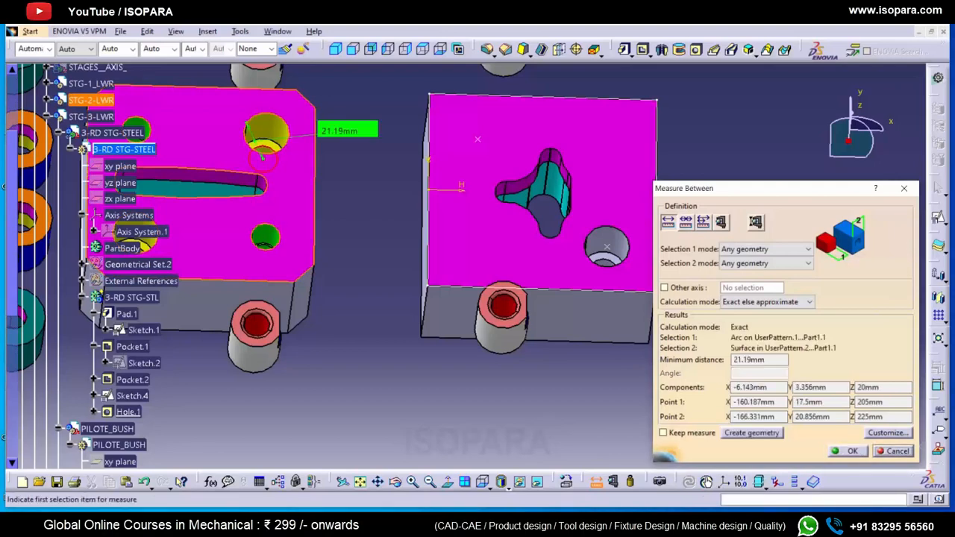
{"action": "left_click", "coordinate": [893, 451]}
- Create a user pattern of the counterbored hole at the Sketch.4 points and colour both holes yellow
{"action": "left_click", "coordinate": [128, 412]}
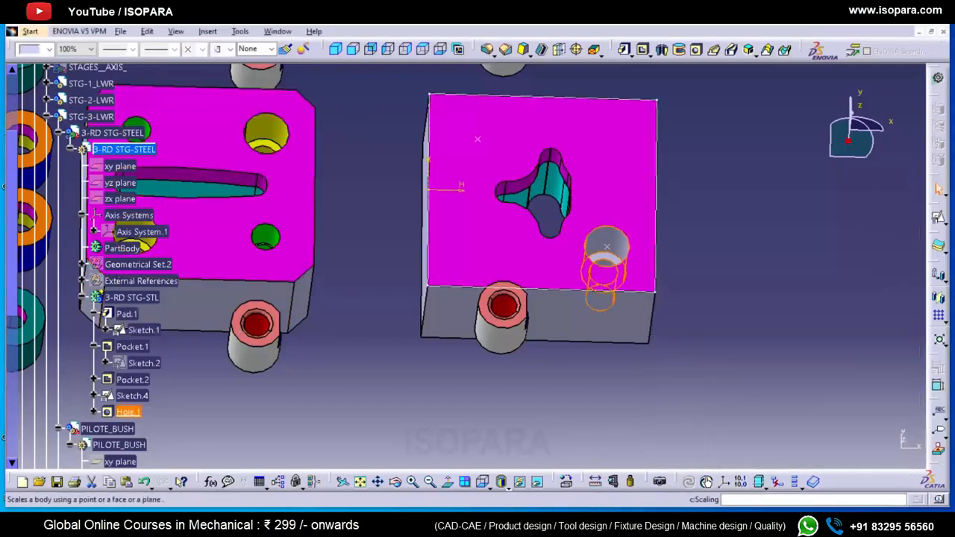
{"action": "left_click", "coordinate": [943, 320]}
{"action": "left_click", "coordinate": [943, 331]}
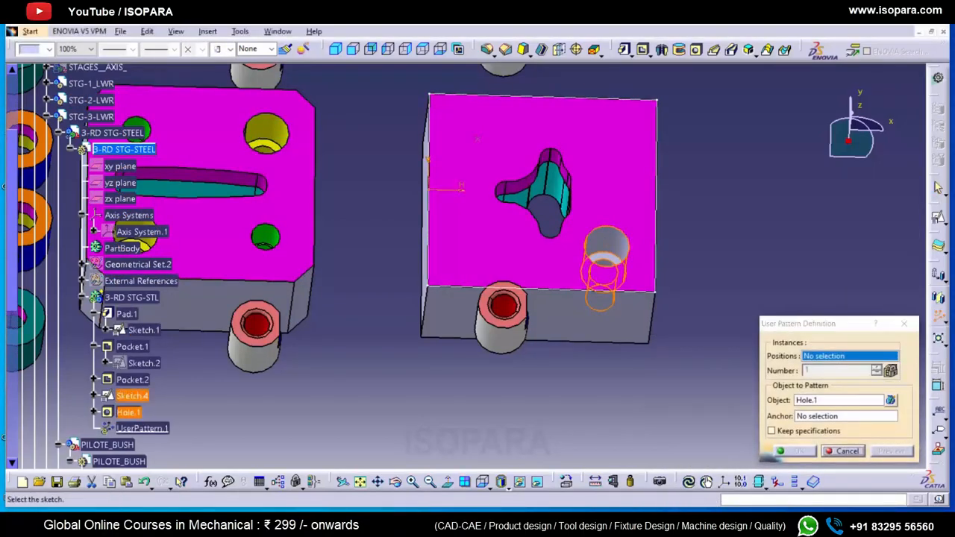
{"action": "left_click", "coordinate": [132, 396]}
{"action": "left_click", "coordinate": [794, 451]}
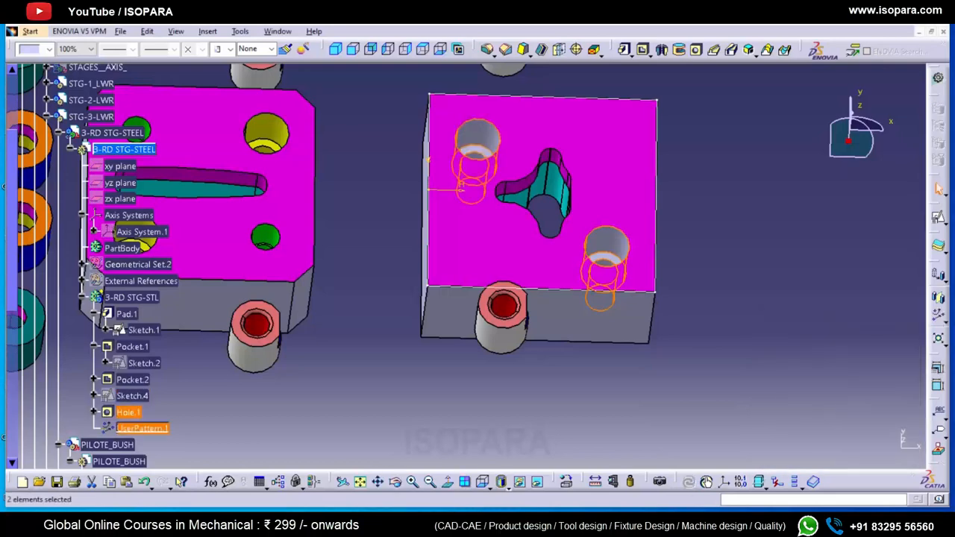
{"action": "left_click", "coordinate": [48, 49]}
{"action": "left_click", "coordinate": [35, 99]}
{"action": "left_click", "coordinate": [132, 379]}
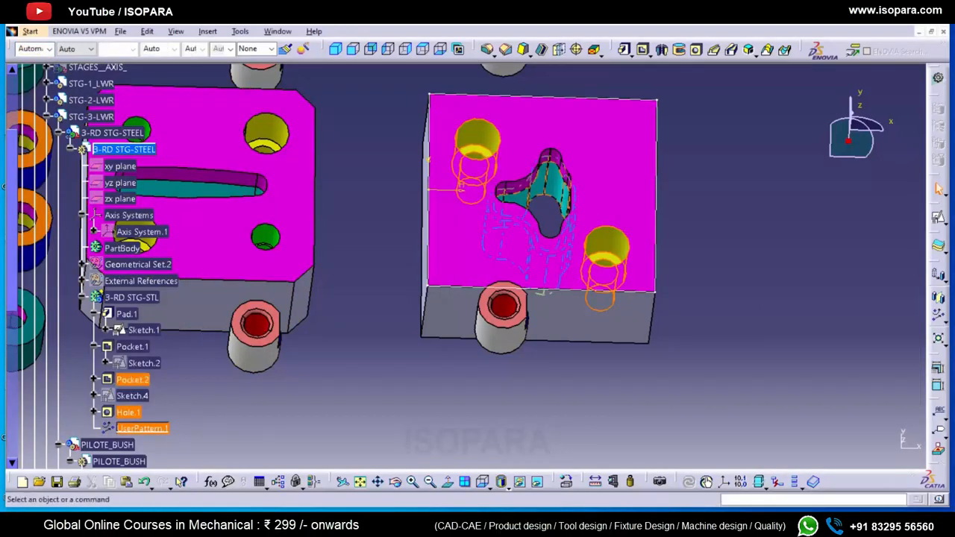
- Rename Sketch.4 as SCREW and paste a copy of it into the 3-RD STG-STL body
{"action": "right_click", "coordinate": [132, 395]}
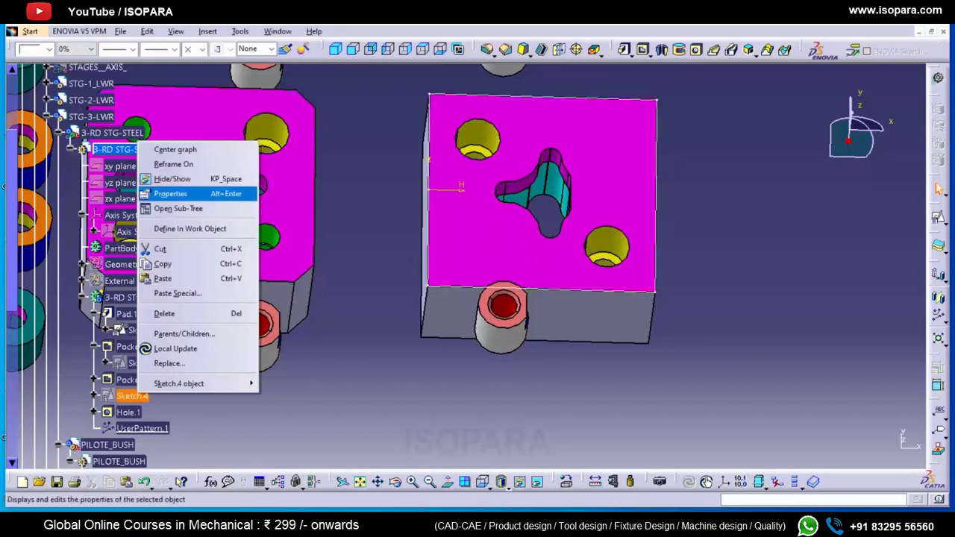
{"action": "left_click", "coordinate": [179, 194]}
{"action": "type", "text": "CS"}
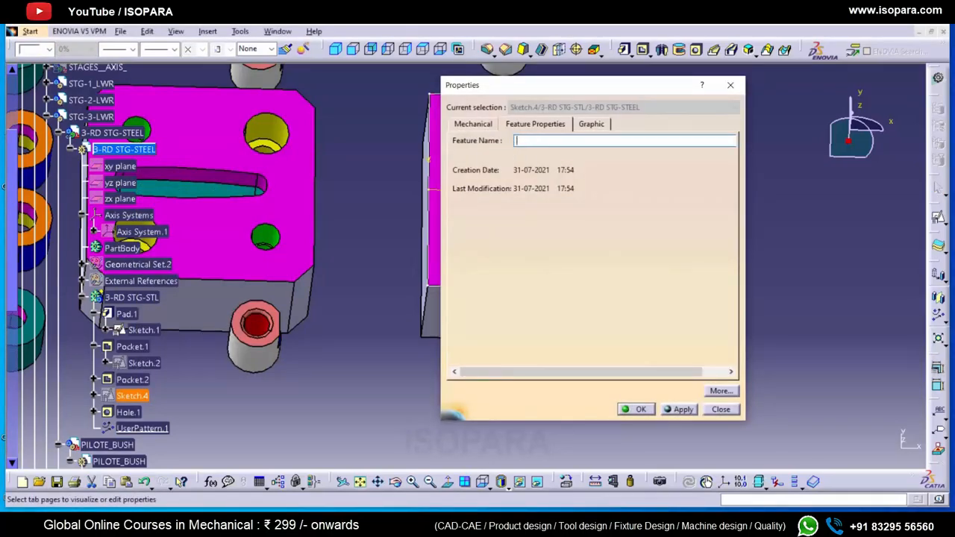
{"action": "key", "text": "Return"}
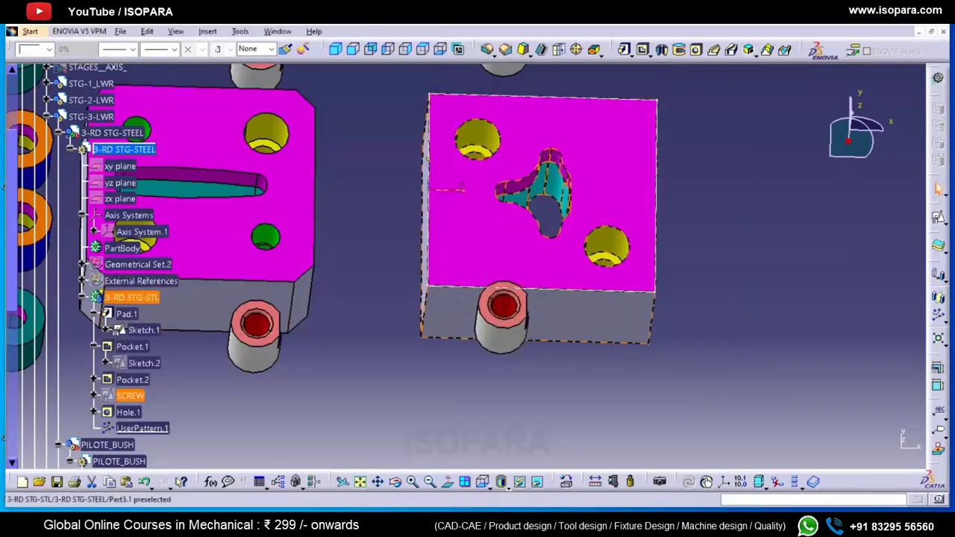
{"action": "right_click", "coordinate": [131, 297]}
{"action": "key", "text": "Escape"}
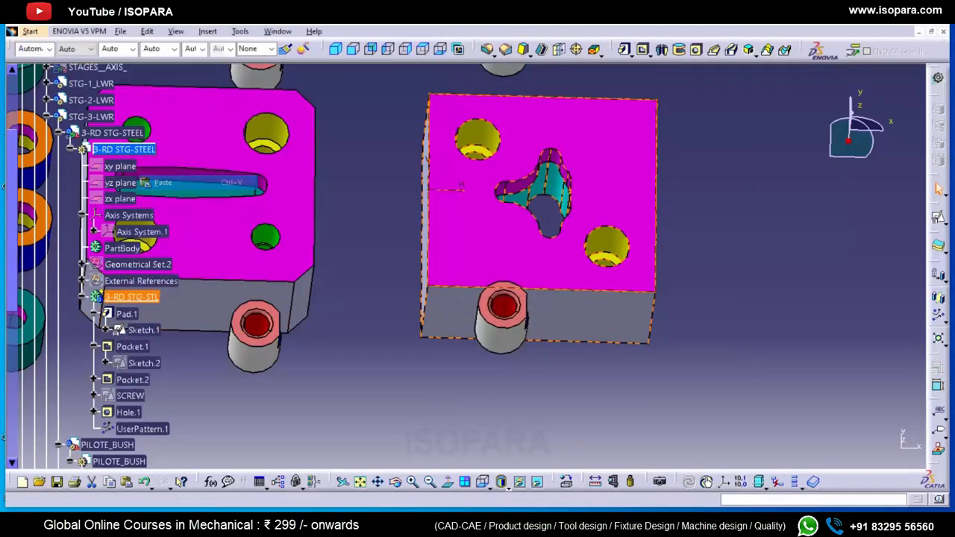
- Hide the pad's Sketch.1 and rename the pasted sketch copy as DOWEL
{"action": "right_click", "coordinate": [143, 330]}
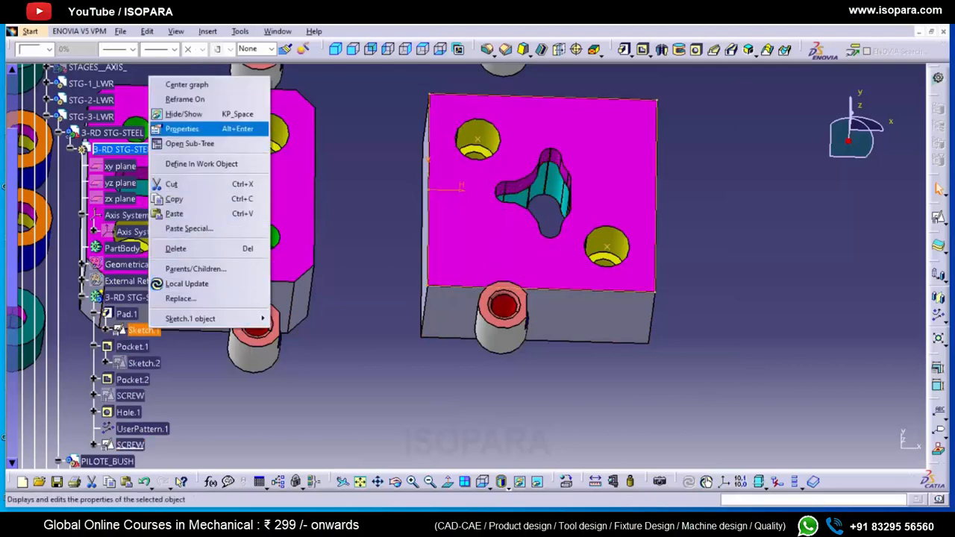
{"action": "left_click", "coordinate": [182, 128]}
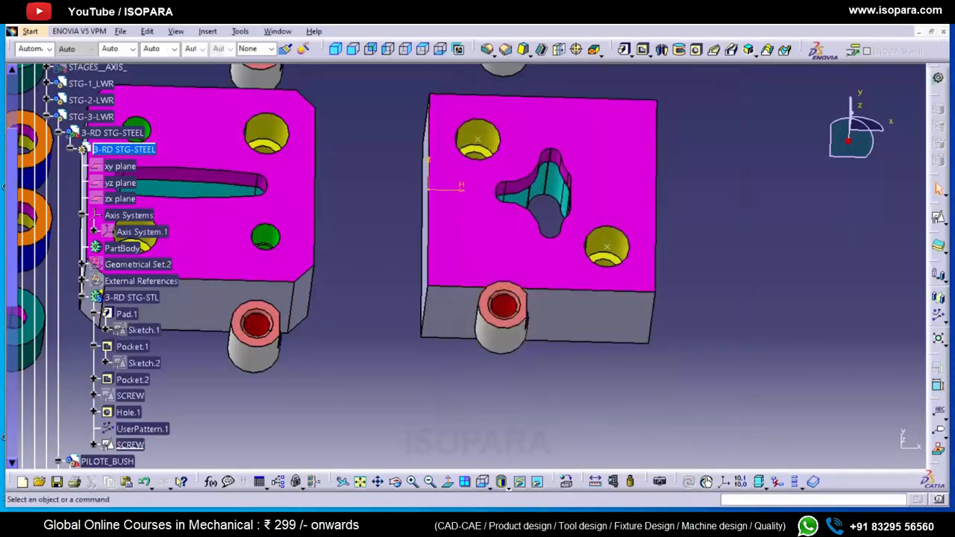
{"action": "right_click", "coordinate": [130, 444]}
{"action": "left_click", "coordinate": [172, 247]}
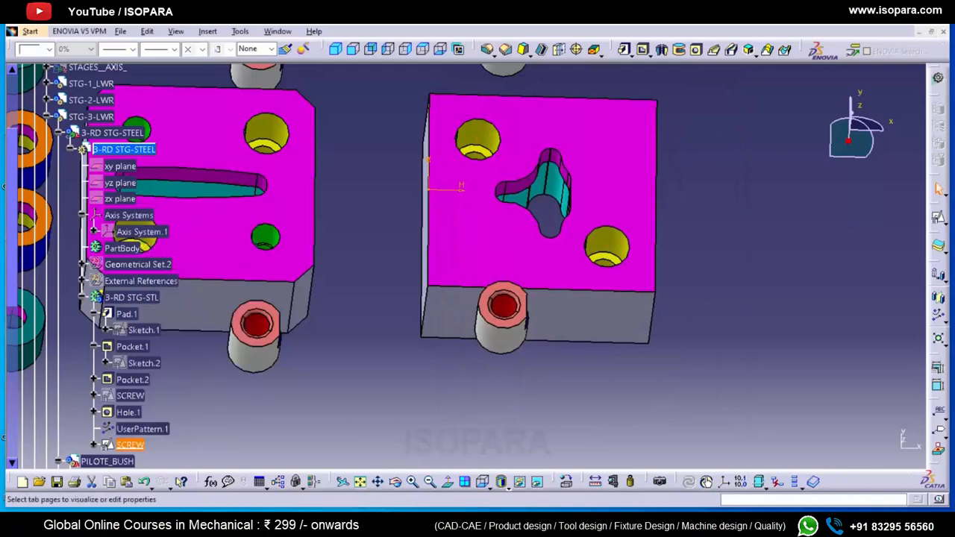
{"action": "key", "text": "Return"}
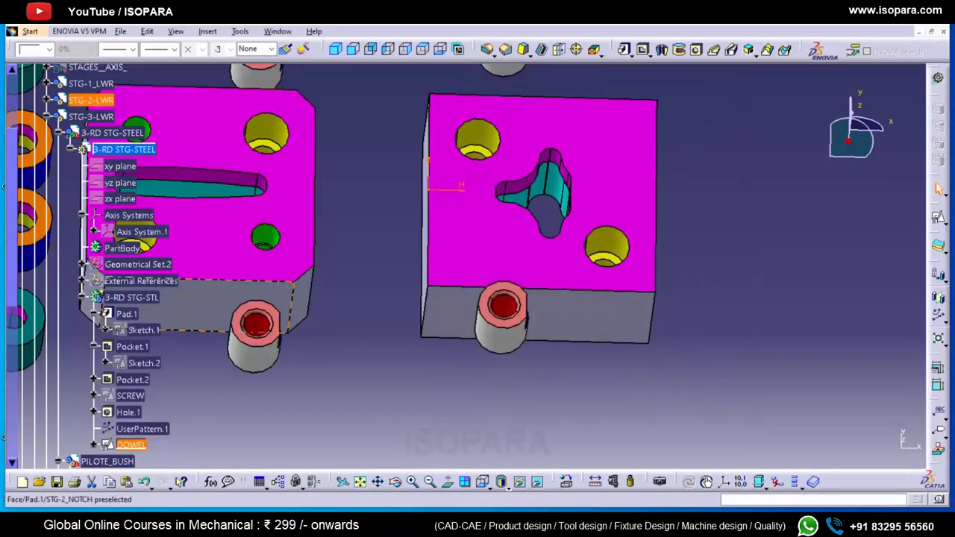
- In the DOWEL sketch, make the upper-right and lower-left corners standard points and the other two construction points, and exit the sketch
{"action": "double_click", "coordinate": [131, 445]}
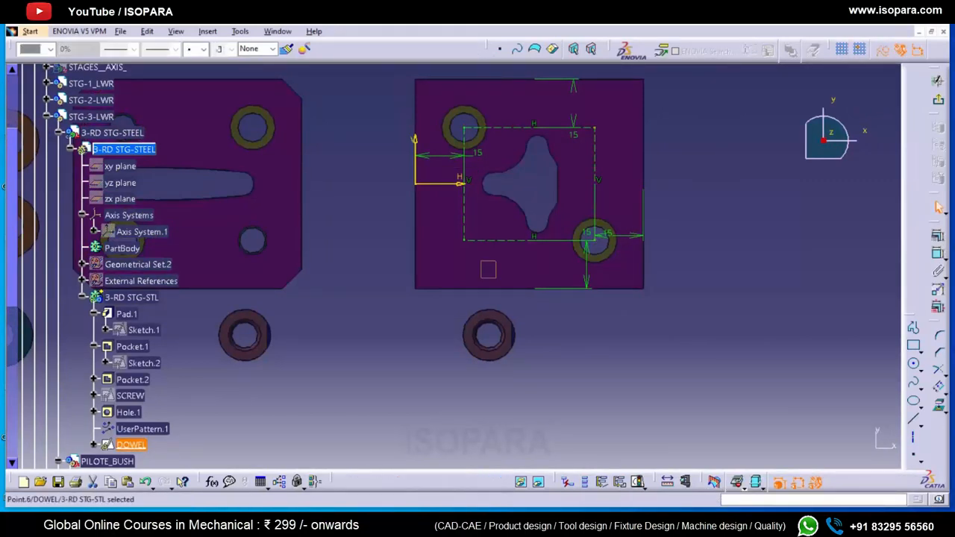
{"action": "left_click", "coordinate": [882, 49]}
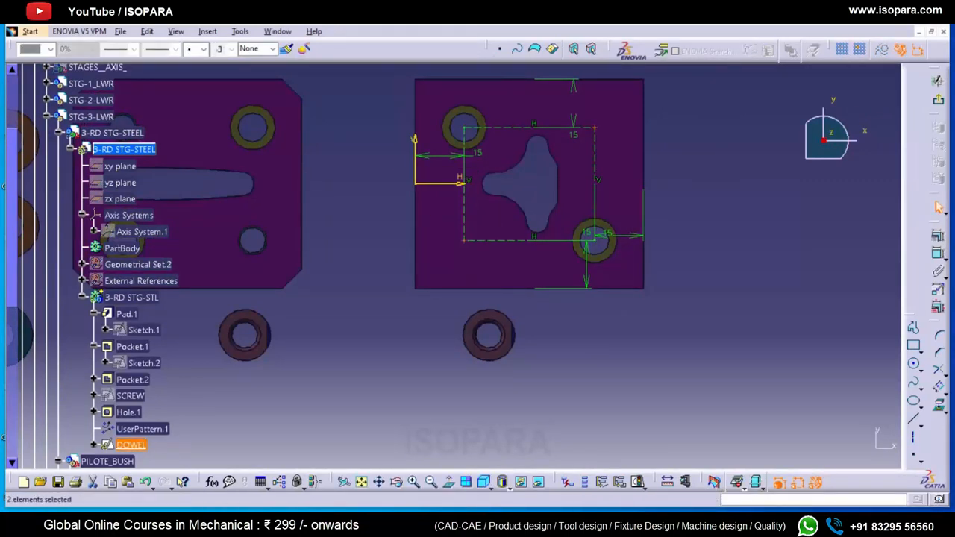
{"action": "left_click", "coordinate": [746, 128]}
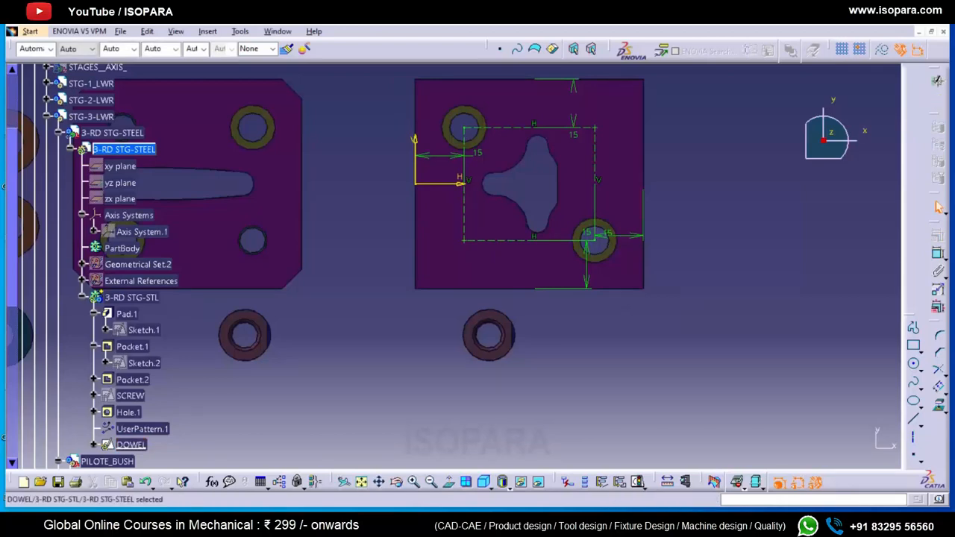
{"action": "left_click", "coordinate": [938, 81]}
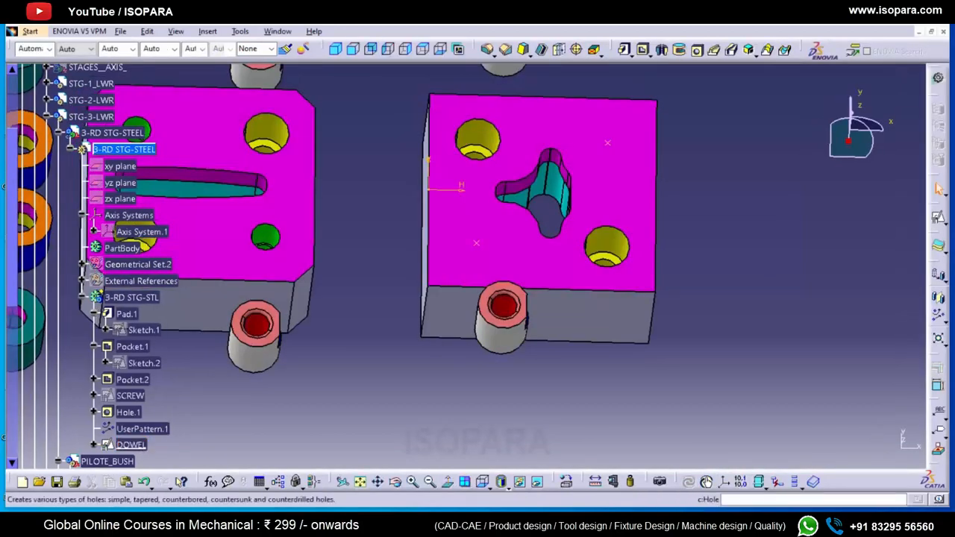
- Add a dowel hole at the lower-left point on the top face with a counterbore 9 mm in diameter and 15 mm deep
{"action": "left_click", "coordinate": [697, 49]}
{"action": "left_click", "coordinate": [476, 243]}
{"action": "left_click", "coordinate": [522, 254]}
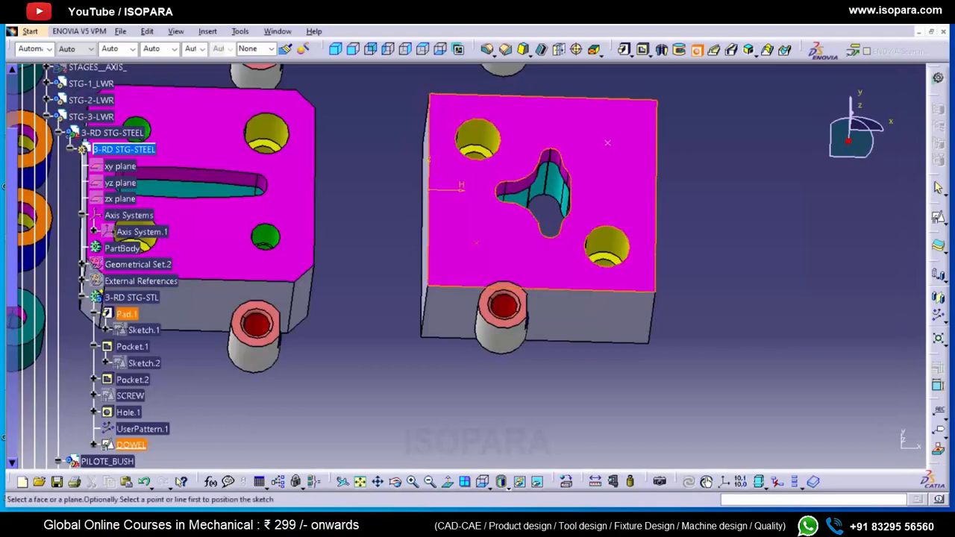
{"action": "left_click", "coordinate": [477, 237]}
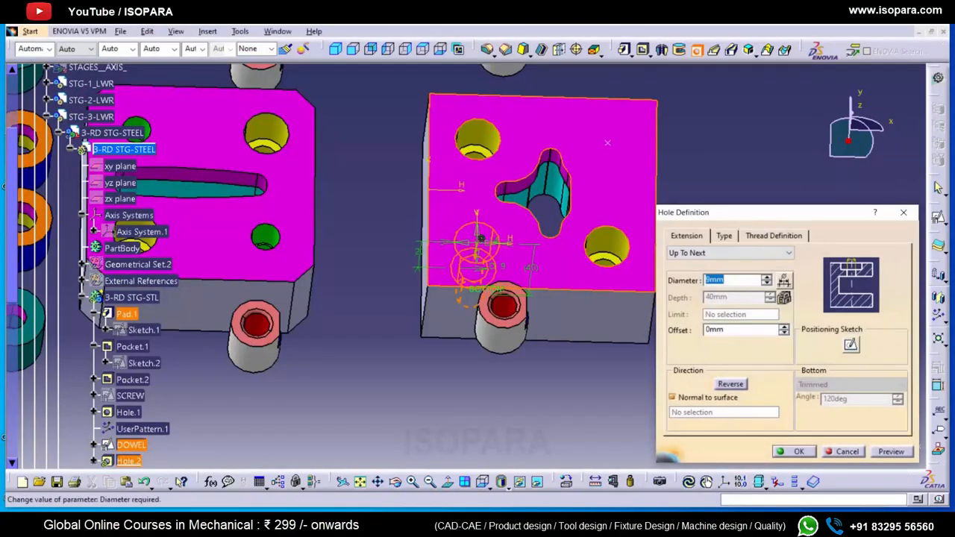
{"action": "left_click", "coordinate": [724, 235]}
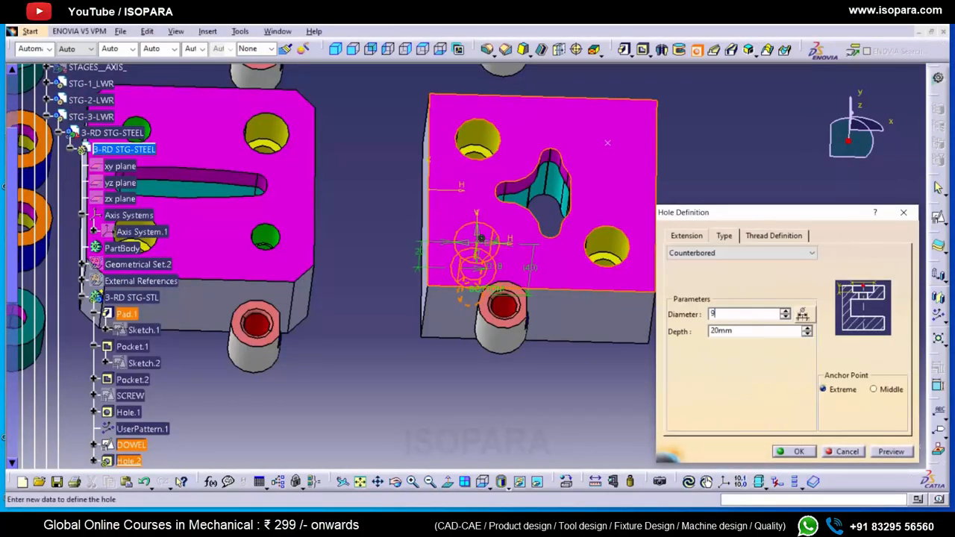
{"action": "type", "text": "15"}
{"action": "key", "text": "Return"}
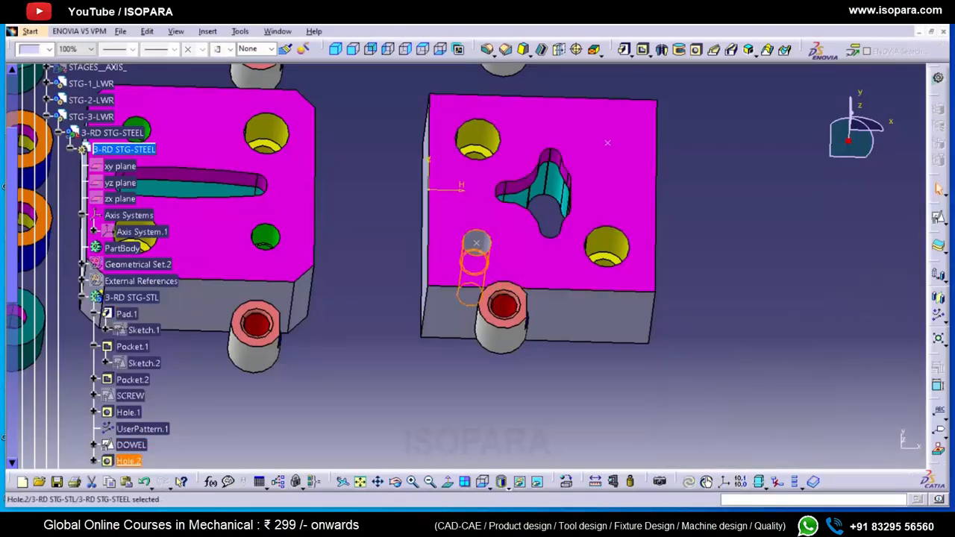
- Create a user pattern of the dowel hole at the DOWEL sketch points and colour both holes dark green
{"action": "left_click", "coordinate": [939, 314]}
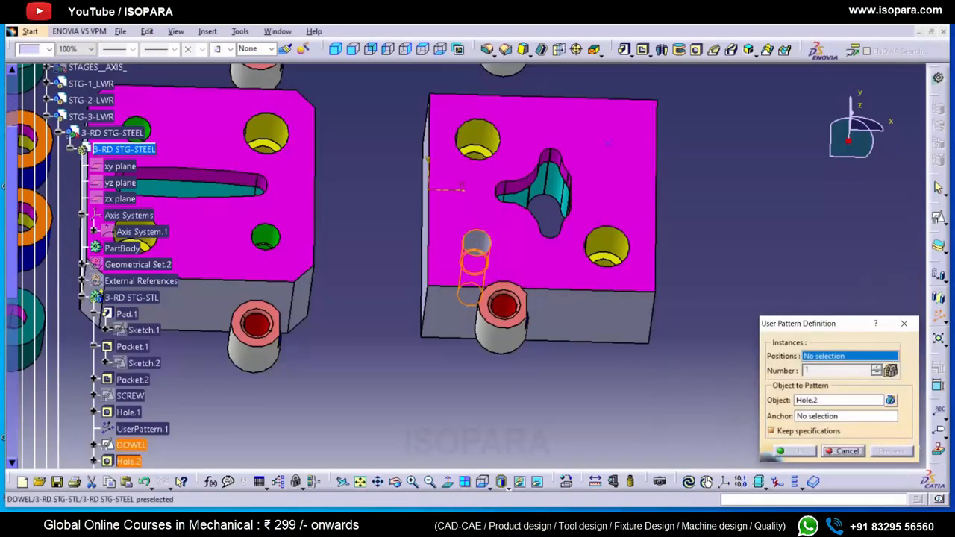
{"action": "left_click", "coordinate": [132, 444]}
{"action": "left_click", "coordinate": [793, 451]}
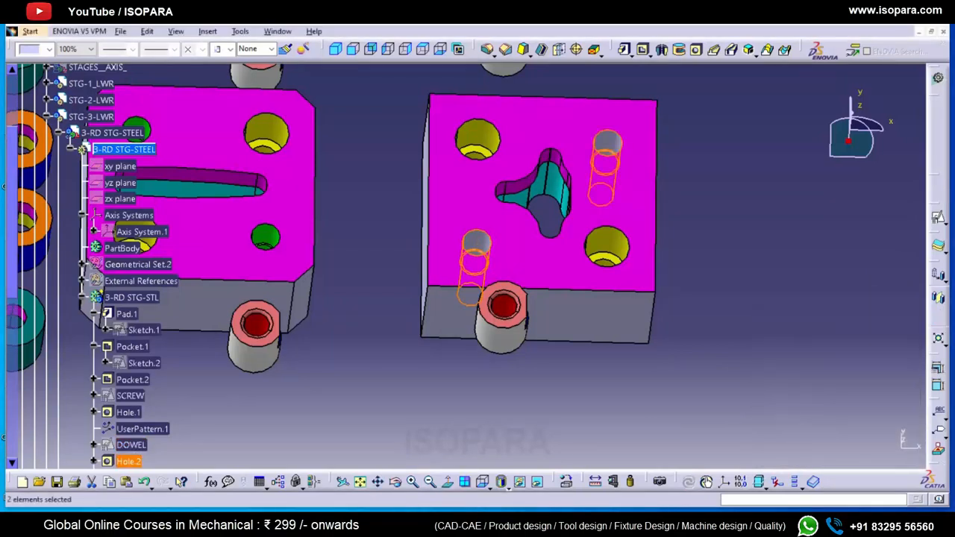
{"action": "left_click", "coordinate": [31, 49]}
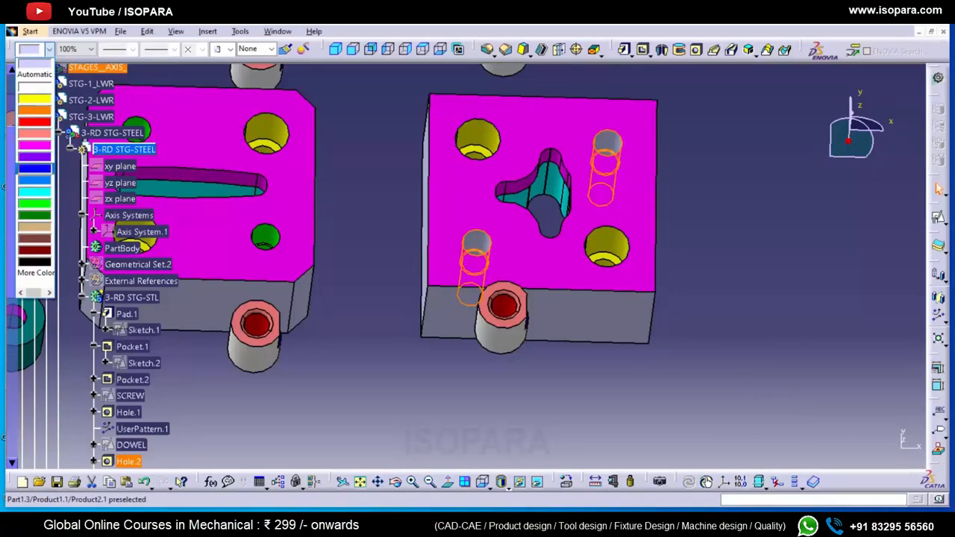
{"action": "left_click", "coordinate": [35, 203]}
{"action": "left_click", "coordinate": [373, 224]}
{"action": "middle_click_drag", "start_coordinate": [508, 201], "coordinate": [525, 244]}
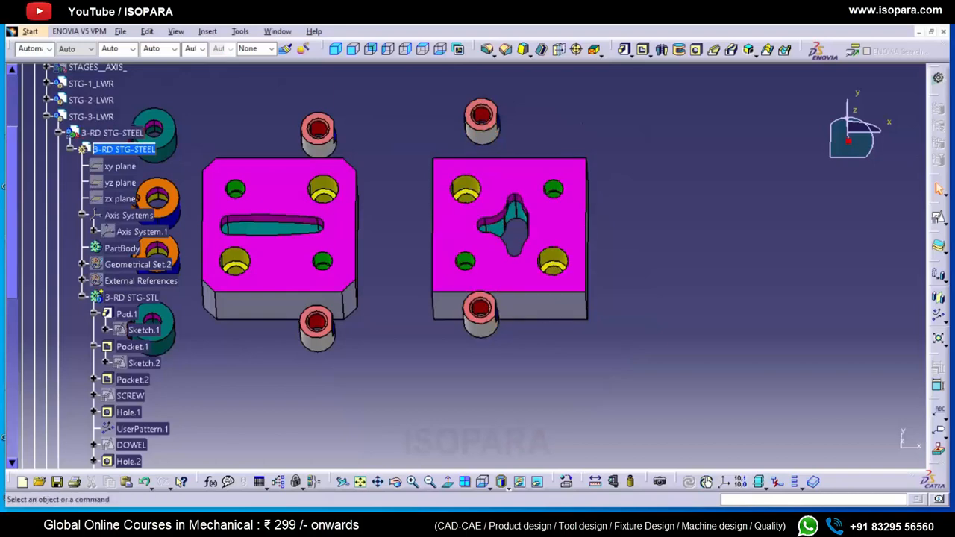
- Collapse the third-stage steel, both pilot bushes, the constraints list and the STG-3-LWR assembly in the specification tree
{"action": "left_click", "coordinate": [59, 132]}
{"action": "left_click", "coordinate": [58, 149]}
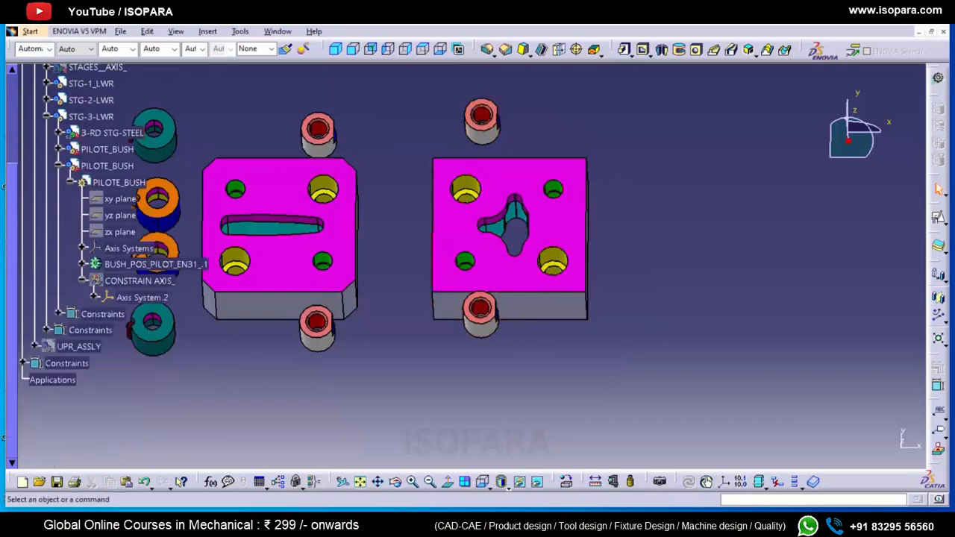
{"action": "left_click", "coordinate": [58, 166]}
{"action": "left_click", "coordinate": [46, 198]}
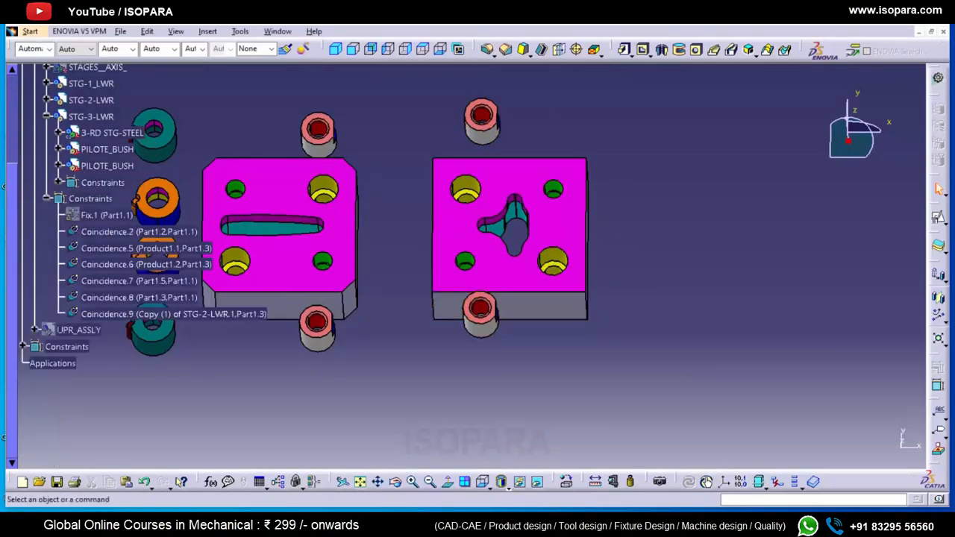
{"action": "left_click", "coordinate": [46, 199]}
{"action": "scroll", "coordinate": [71, 205], "scroll_direction": "up", "scroll_amount": 3}
{"action": "left_click", "coordinate": [35, 237]}
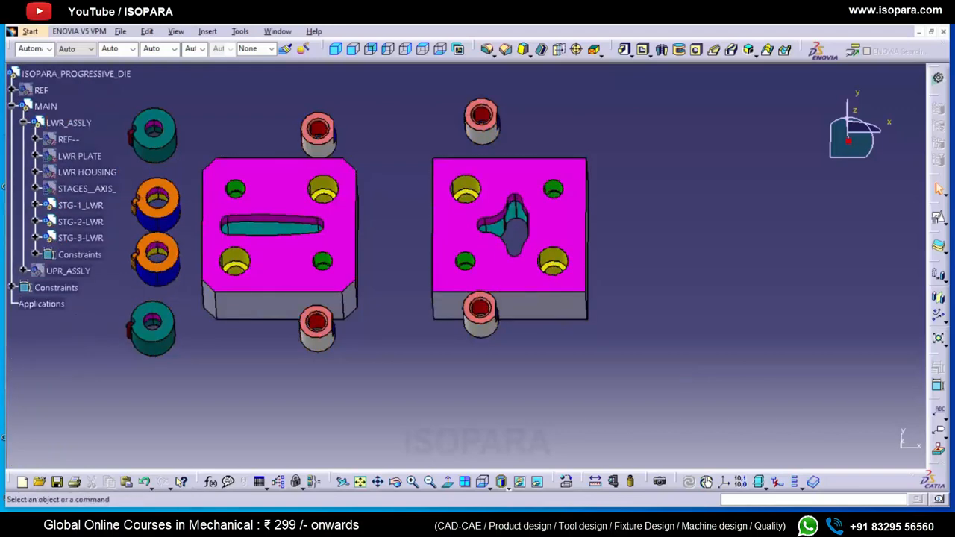
- Save ISOPARA_PROGRESSIVE_DIE and all its components through Save Management, propagating the directory
{"action": "left_click", "coordinate": [76, 73]}
{"action": "left_click", "coordinate": [120, 31]}
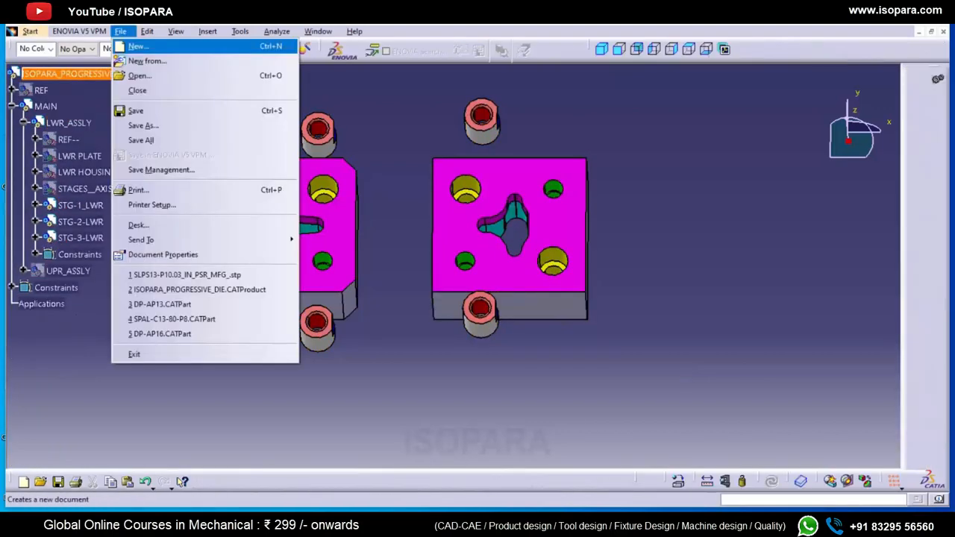
{"action": "left_click", "coordinate": [156, 171]}
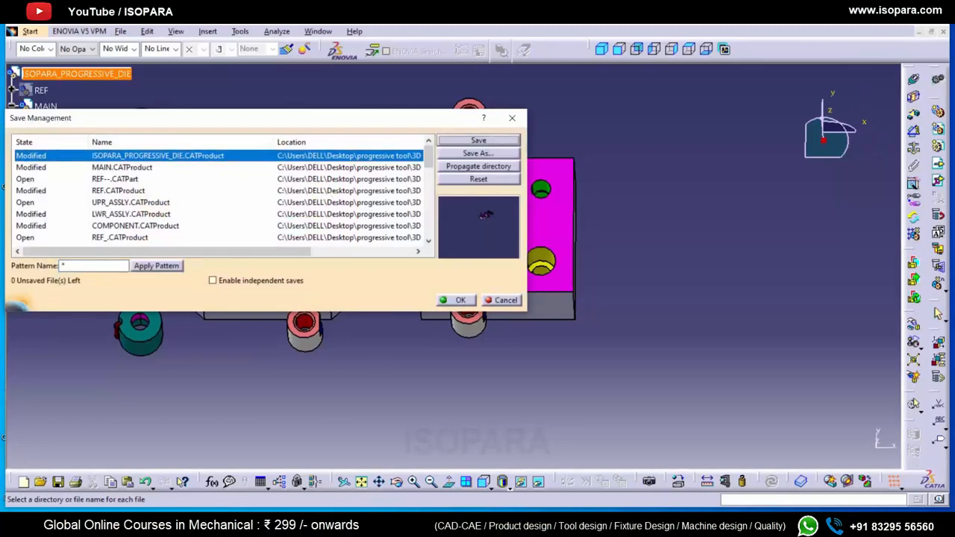
{"action": "left_click", "coordinate": [478, 166]}
{"action": "left_click", "coordinate": [459, 300]}
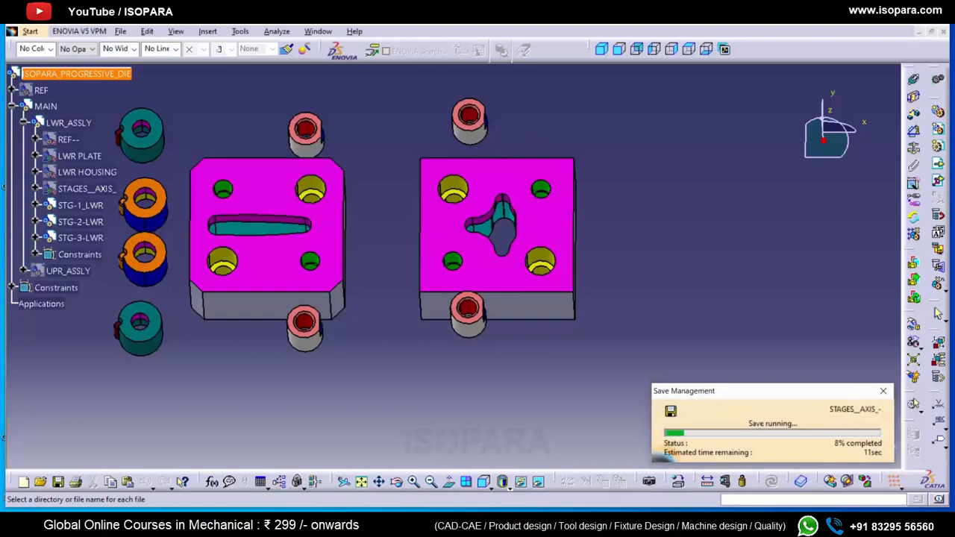
{"action": "mouse_move", "coordinate": [536, 512]}
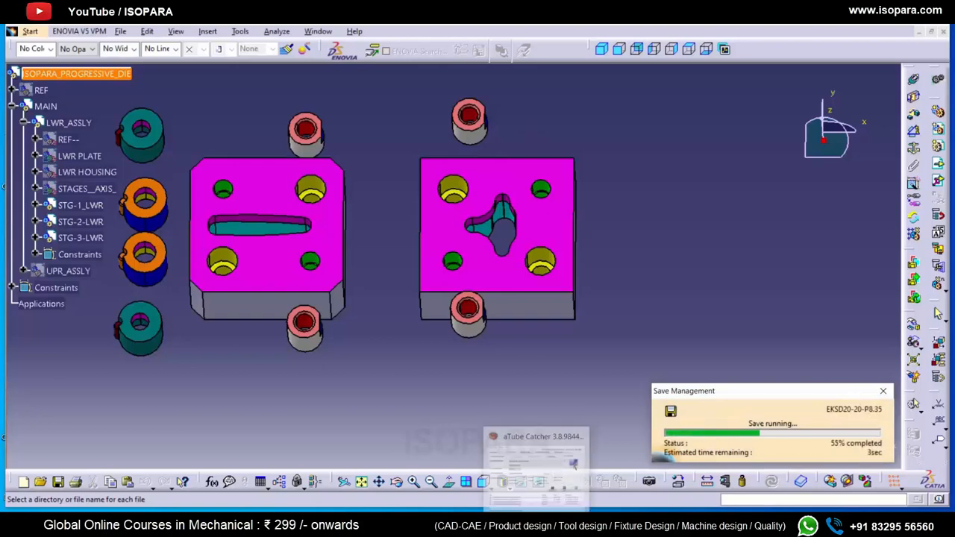
{"action": "left_click", "coordinate": [536, 470]}
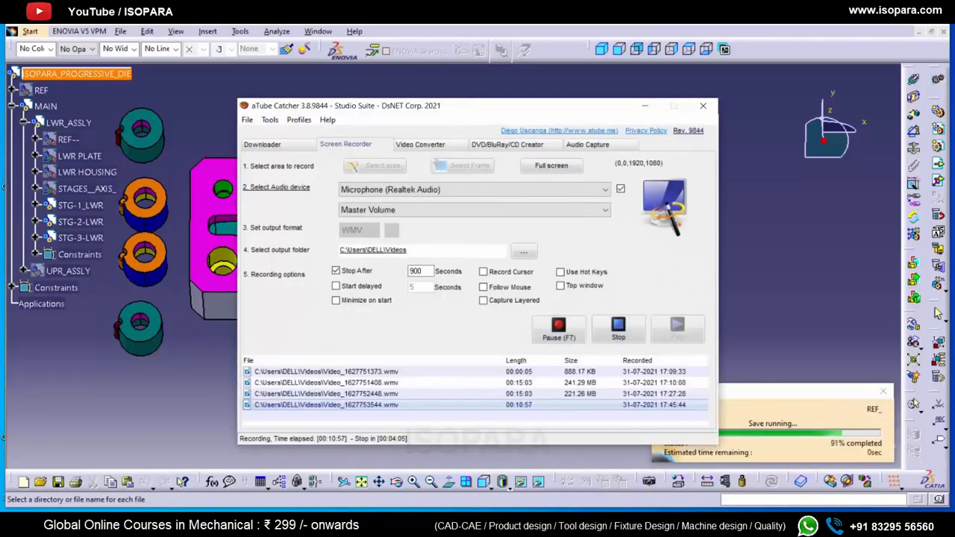
{"action": "left_click", "coordinate": [645, 105]}
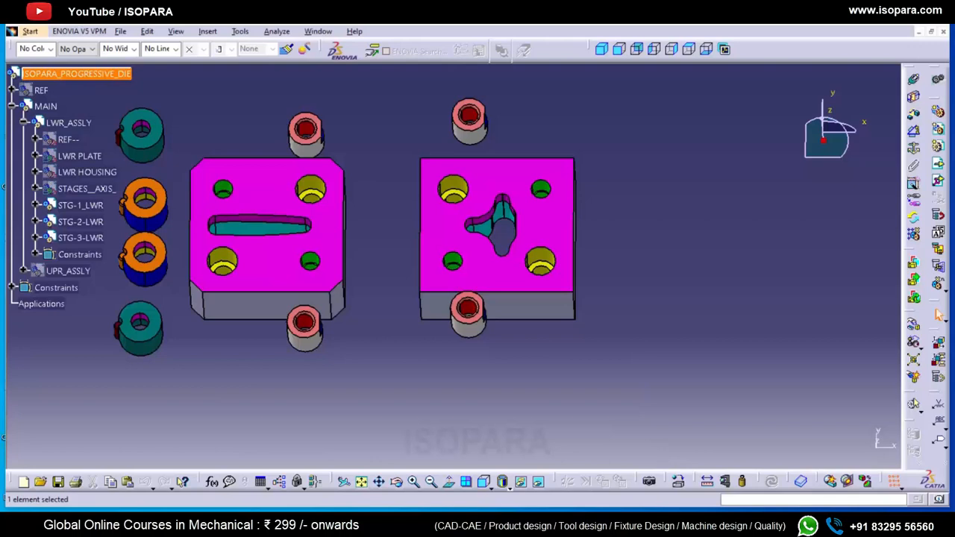
- Paste a copy of STG-3-LWR into LWR_ASSLY using Paste Special with the Break Link option
{"action": "scroll", "coordinate": [70, 209], "scroll_direction": "up", "scroll_amount": 1}
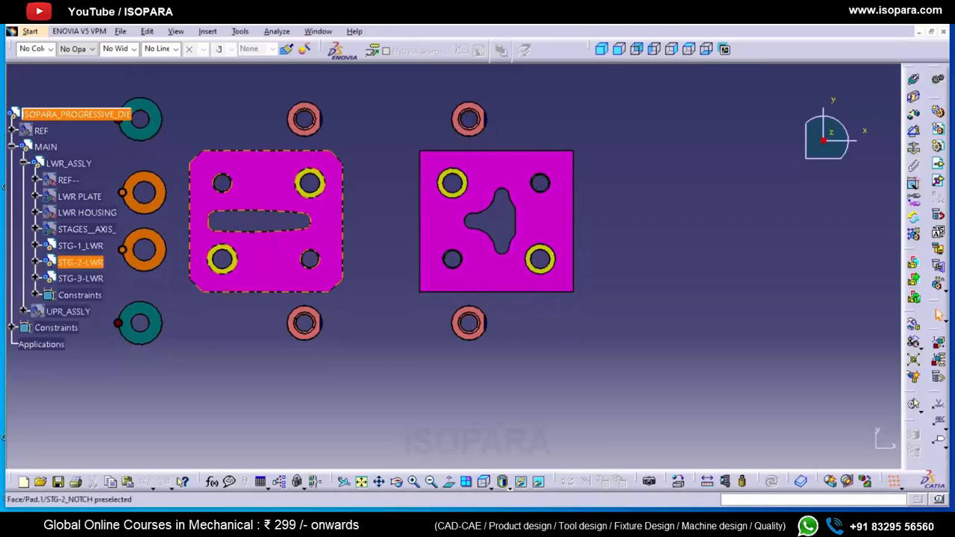
{"action": "left_click", "coordinate": [112, 114]}
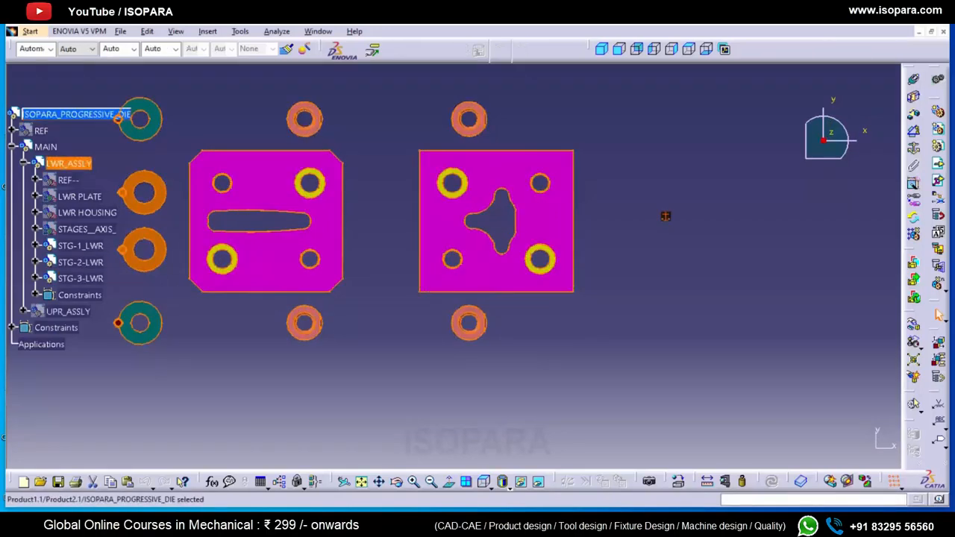
{"action": "double_click", "coordinate": [69, 164]}
{"action": "left_click", "coordinate": [81, 278]}
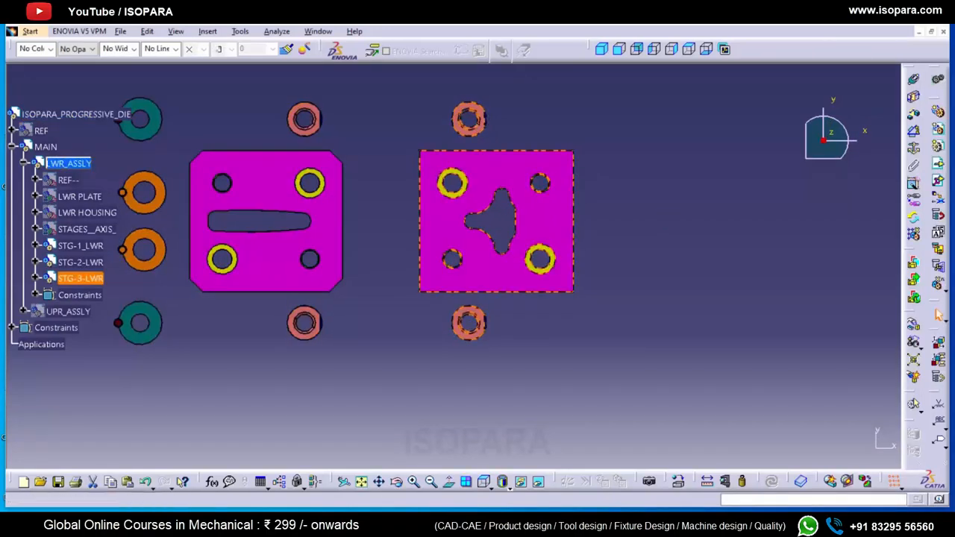
{"action": "right_click", "coordinate": [82, 164]}
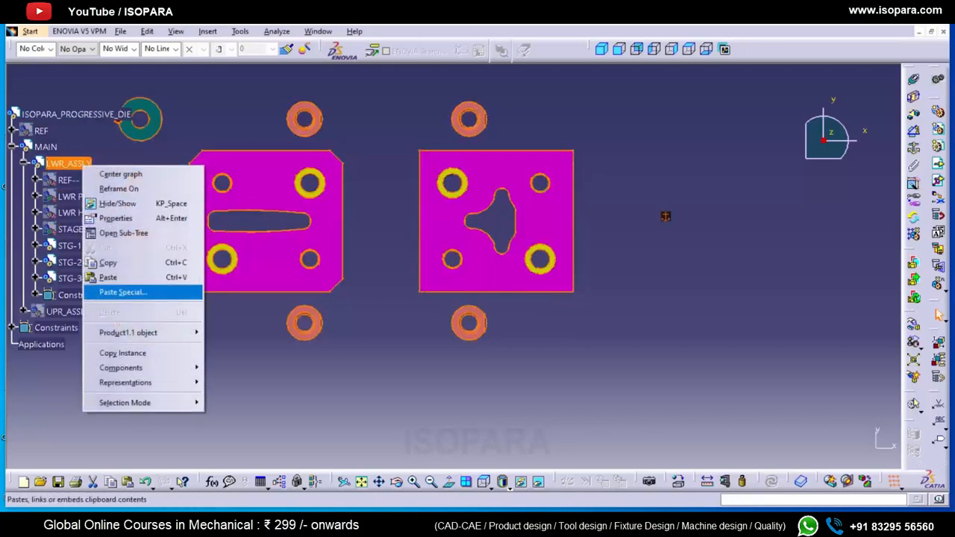
{"action": "left_click", "coordinate": [123, 292]}
{"action": "left_click", "coordinate": [832, 388]}
{"action": "left_click", "coordinate": [832, 379]}
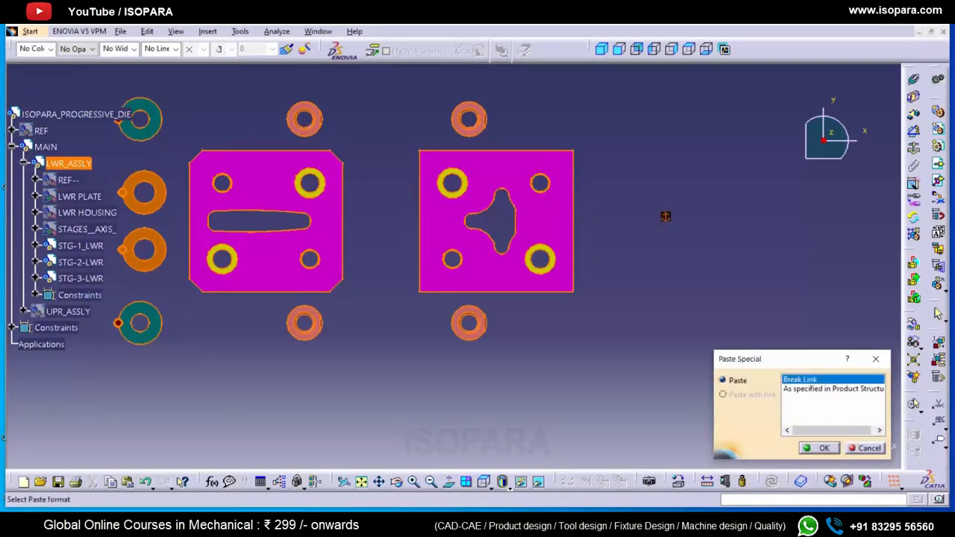
{"action": "key", "text": "Return"}
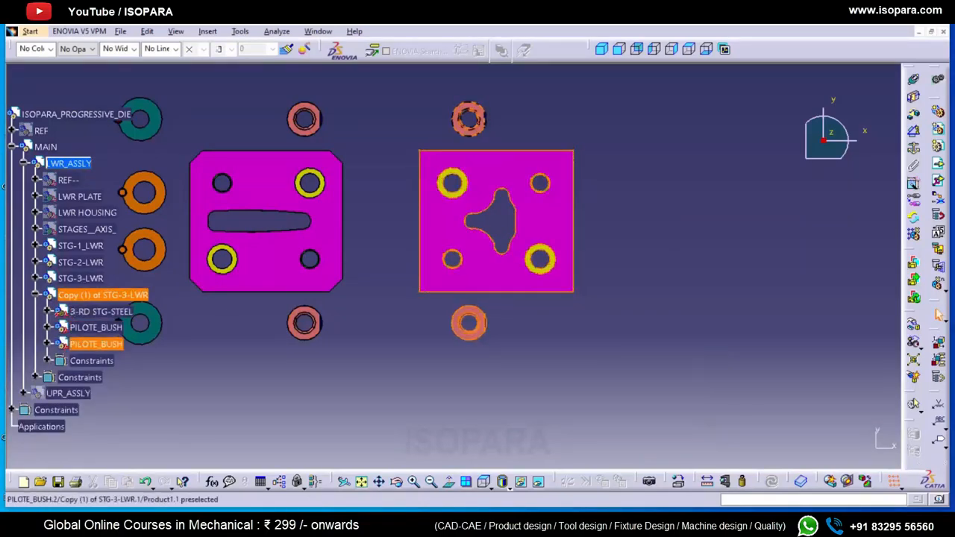
- Delete the 3-RD STG-STEEL part from the copied STG-3-LWR assembly
{"action": "right_click", "coordinate": [94, 311]}
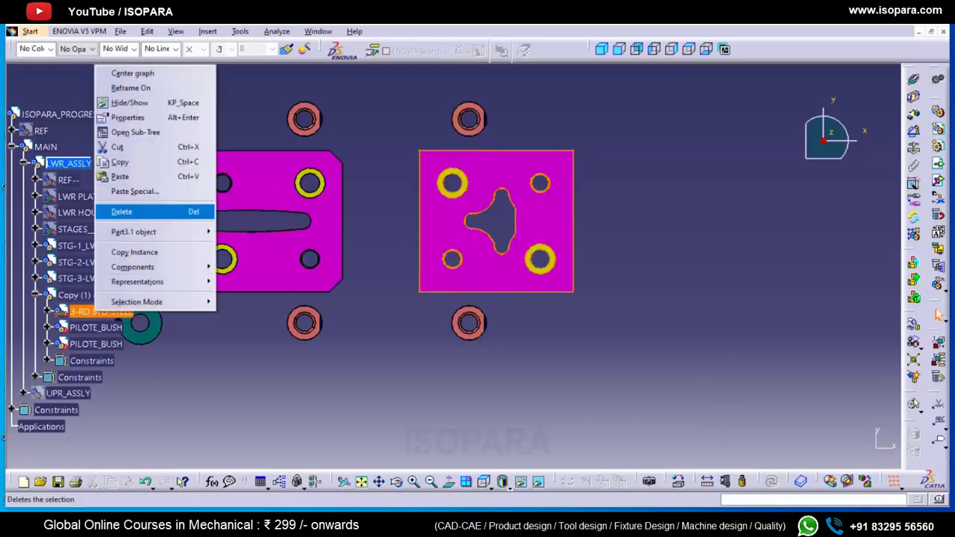
{"action": "left_click", "coordinate": [149, 211]}
{"action": "key", "text": "Return"}
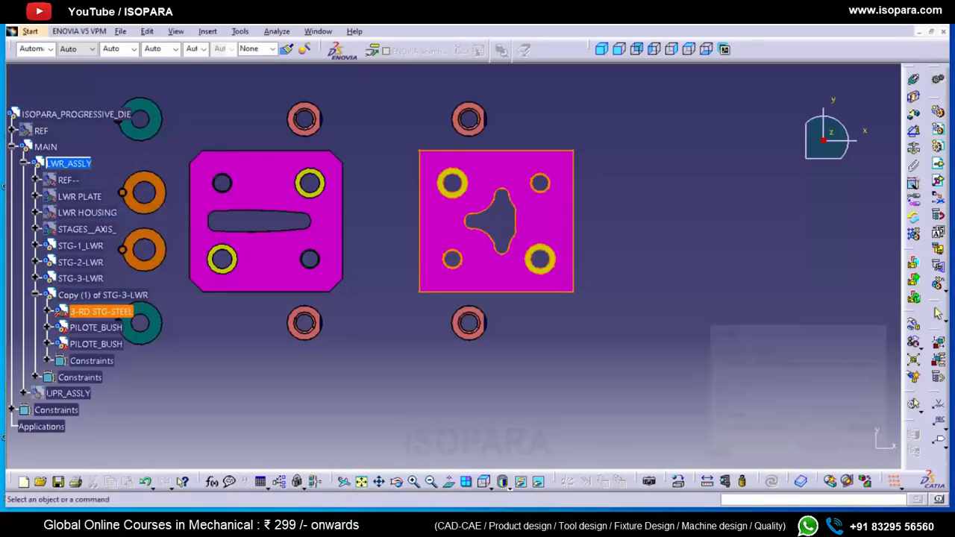
- Change the part number of the copied STG-3-LWR assembly to STG-4-LWR
{"action": "right_click", "coordinate": [112, 295]}
{"action": "left_click", "coordinate": [175, 102]}
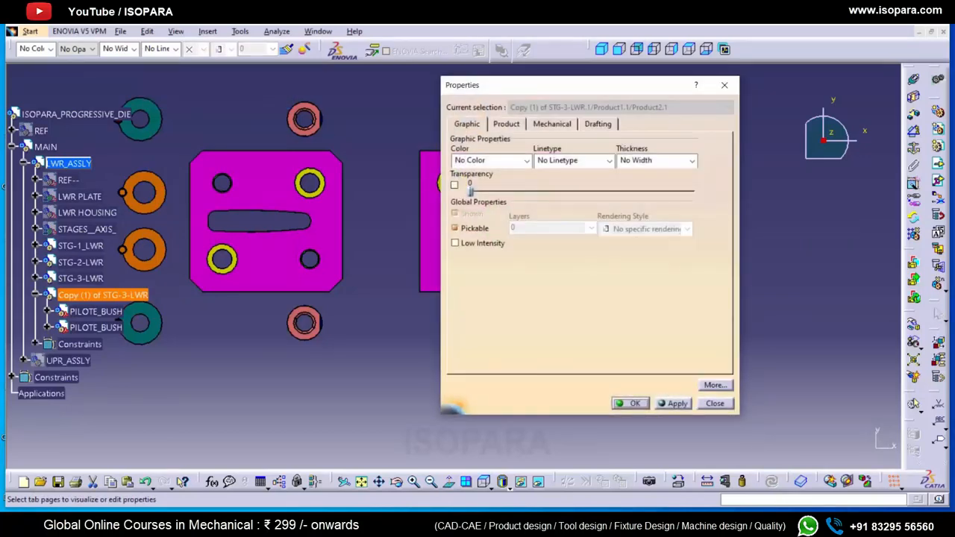
{"action": "left_click", "coordinate": [506, 124]}
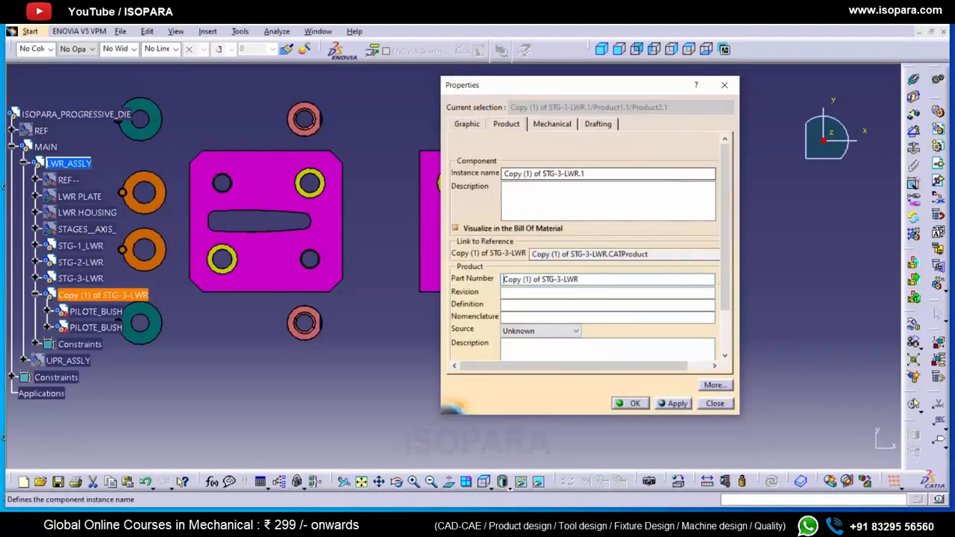
{"action": "key", "text": "BackSpace"}
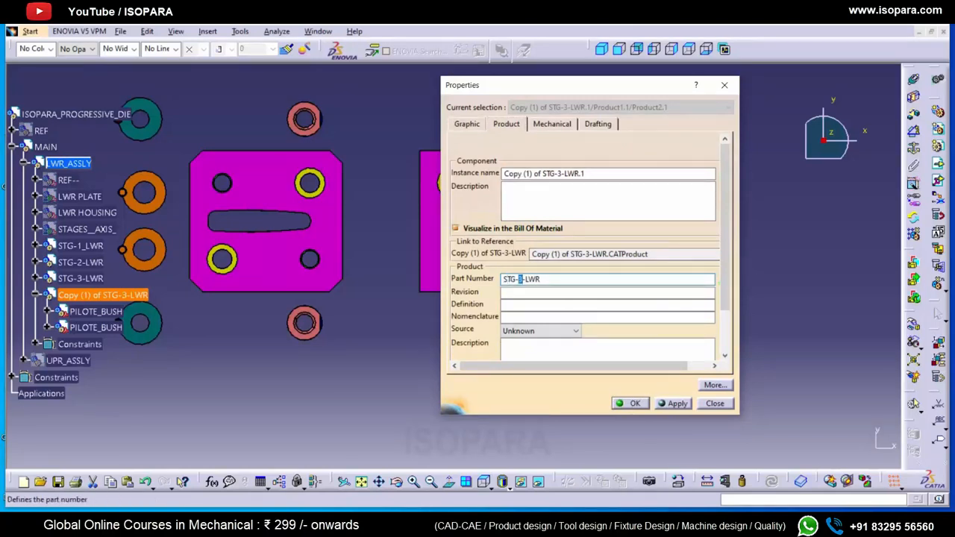
{"action": "type", "text": "4"}
{"action": "key", "text": "Return"}
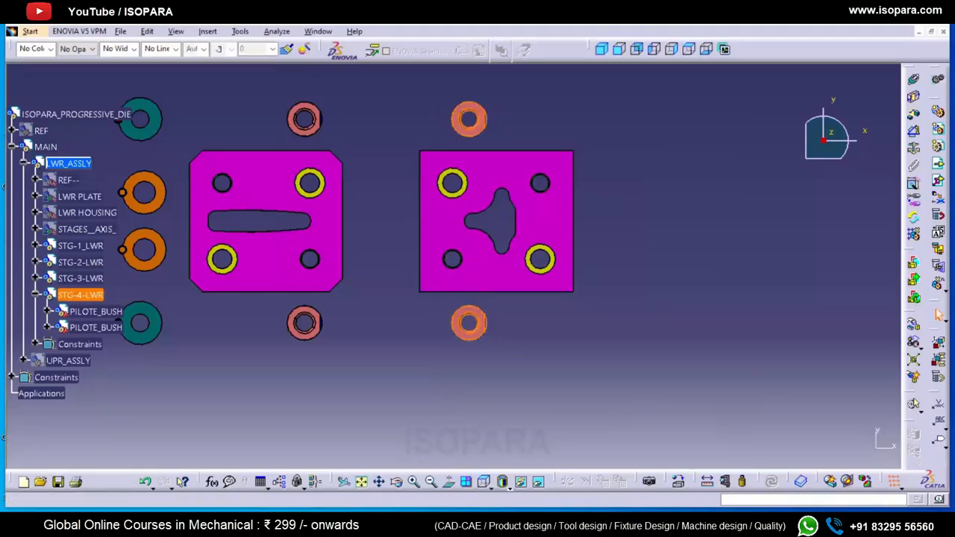
- Insert a new part into STG-4-LWR and reorder the tree to place it above the two pilot bushes
{"action": "left_click", "coordinate": [937, 312]}
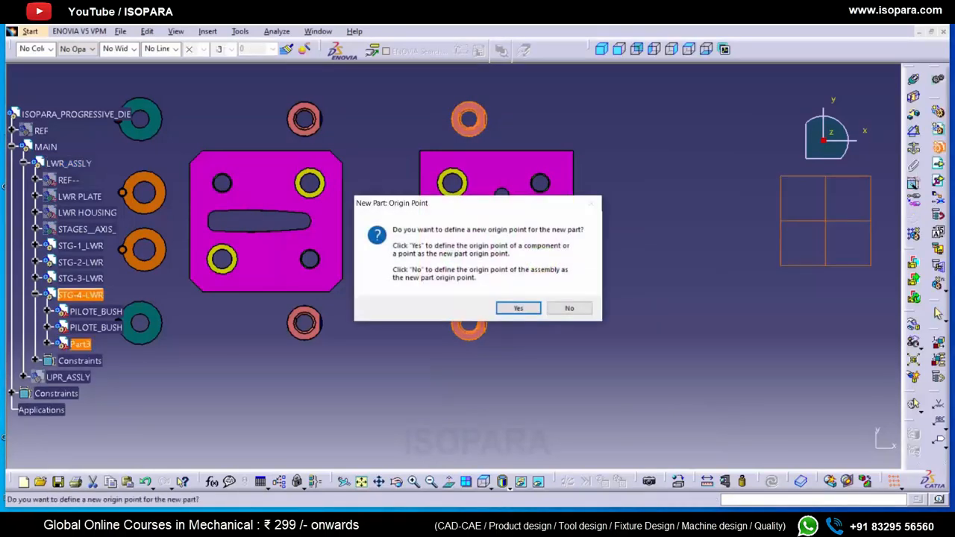
{"action": "left_click", "coordinate": [518, 309]}
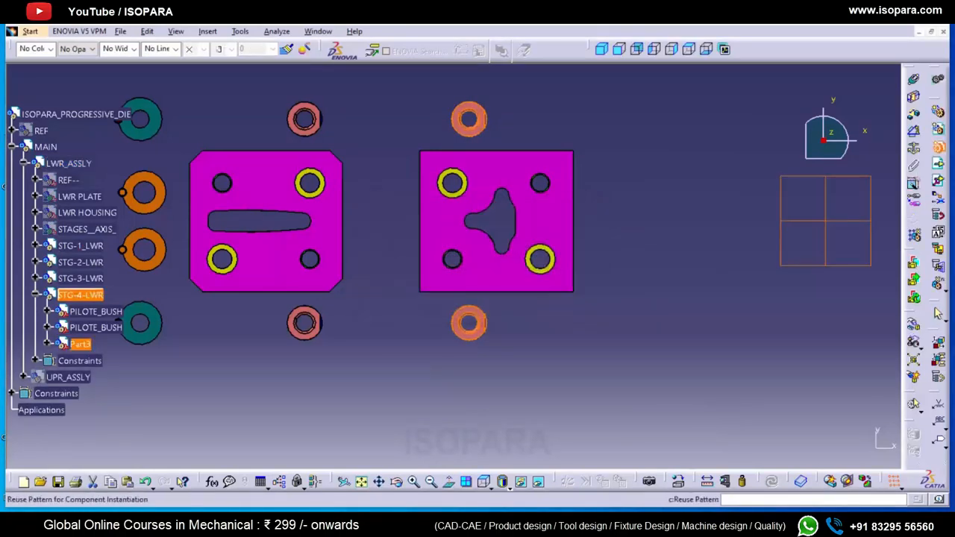
{"action": "left_click", "coordinate": [81, 296]}
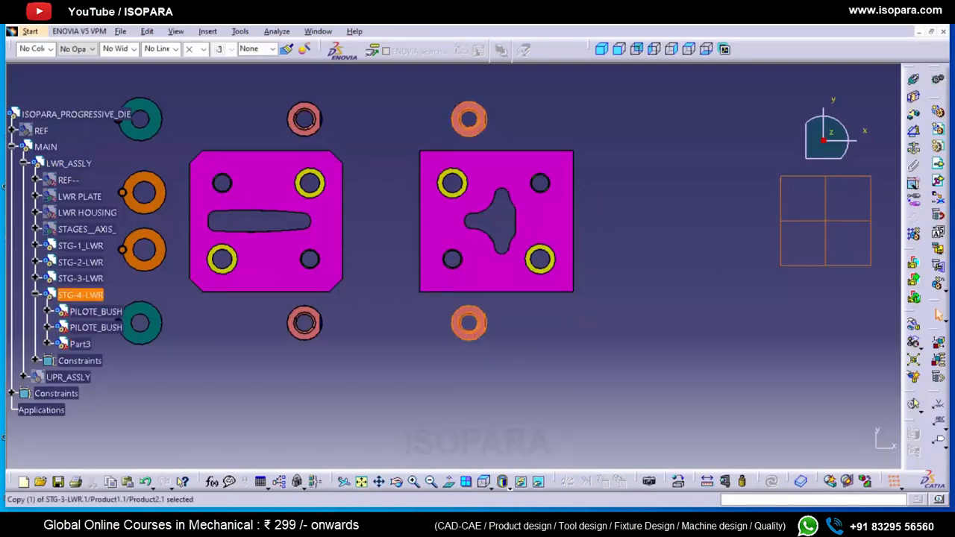
{"action": "left_click", "coordinate": [938, 216]}
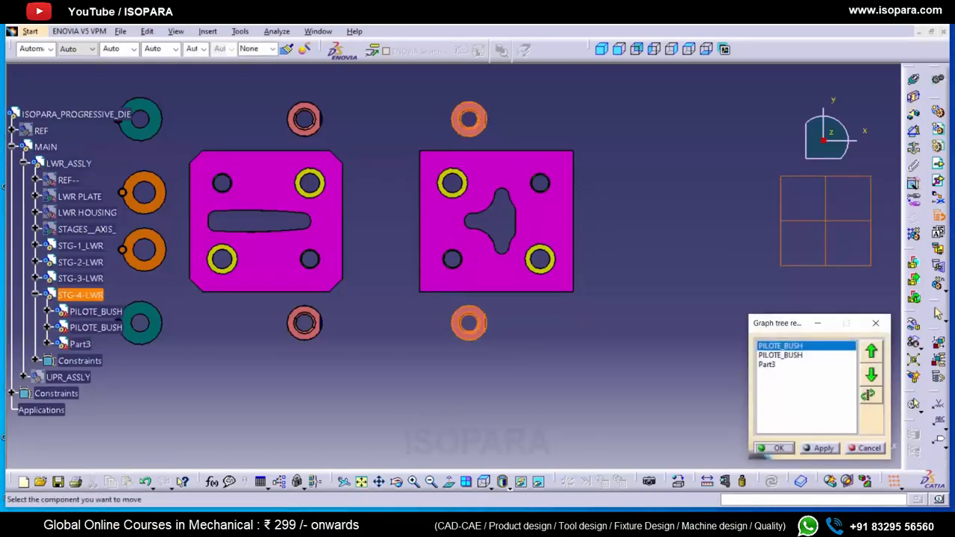
{"action": "left_click", "coordinate": [768, 365]}
{"action": "left_click", "coordinate": [871, 351]}
{"action": "left_click", "coordinate": [870, 350]}
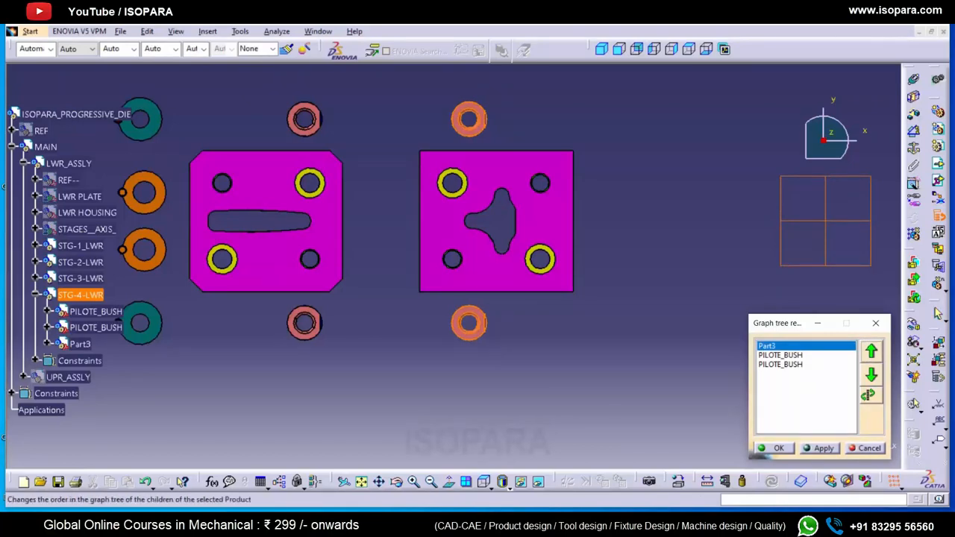
{"action": "left_click", "coordinate": [777, 448]}
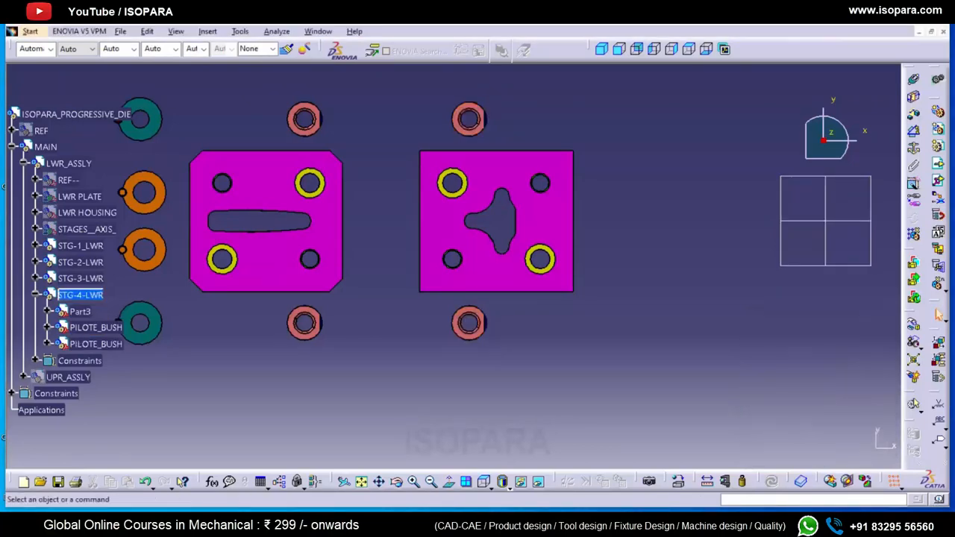
- Copy the third-stage steel's part number to the new part in STG-4-LWR and edit it to 4-RH STG-STEEL
{"action": "left_click", "coordinate": [36, 278]}
{"action": "right_click", "coordinate": [93, 295]}
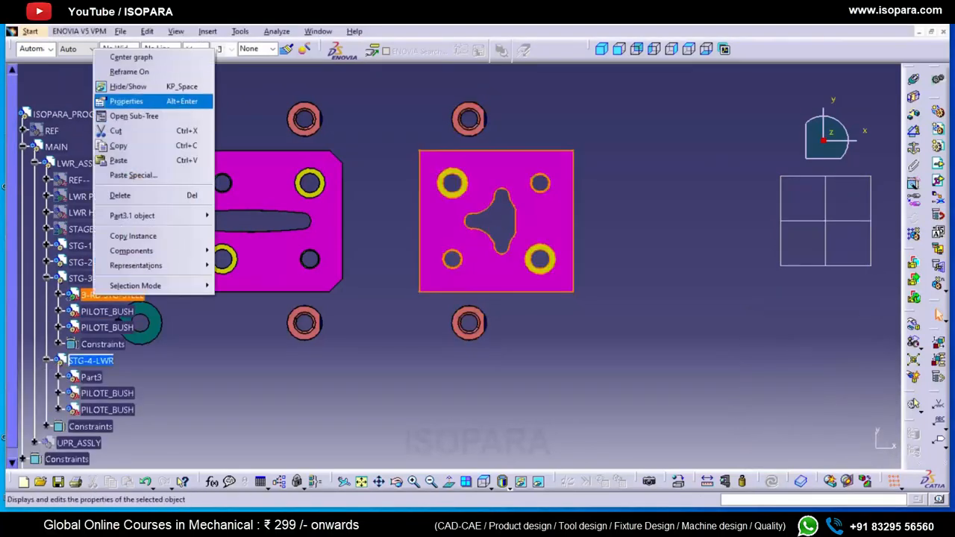
{"action": "left_click", "coordinate": [127, 101]}
{"action": "triple_click", "coordinate": [530, 279]}
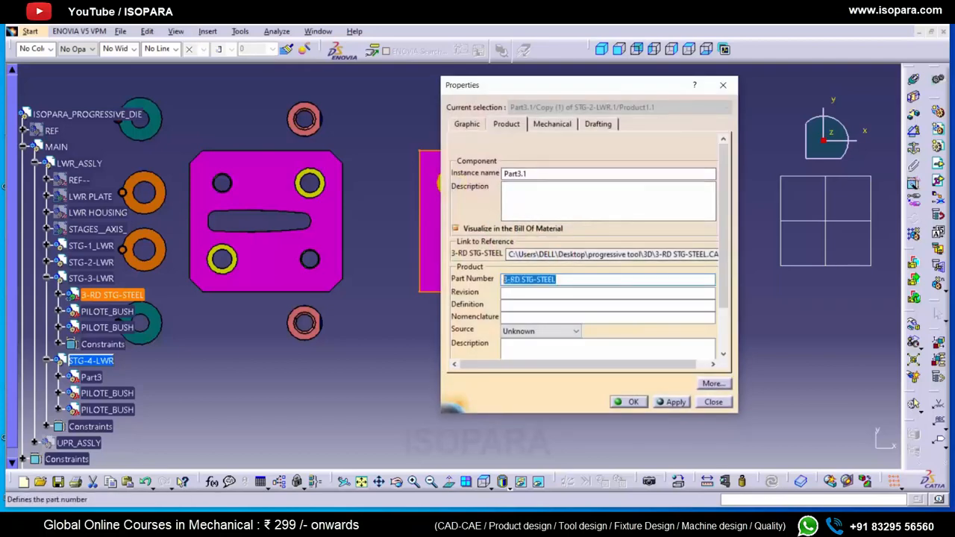
{"action": "left_click", "coordinate": [713, 402]}
{"action": "right_click", "coordinate": [94, 377]}
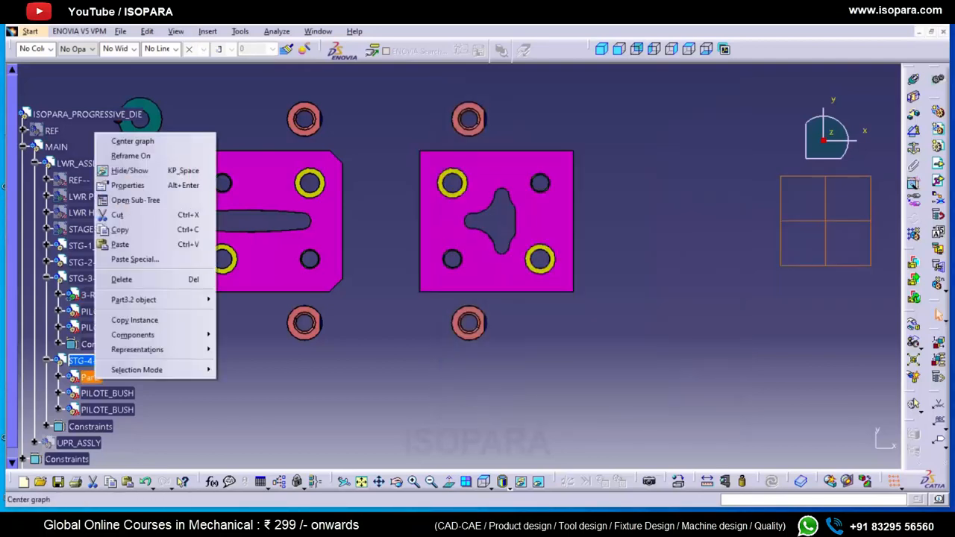
{"action": "left_click", "coordinate": [128, 186]}
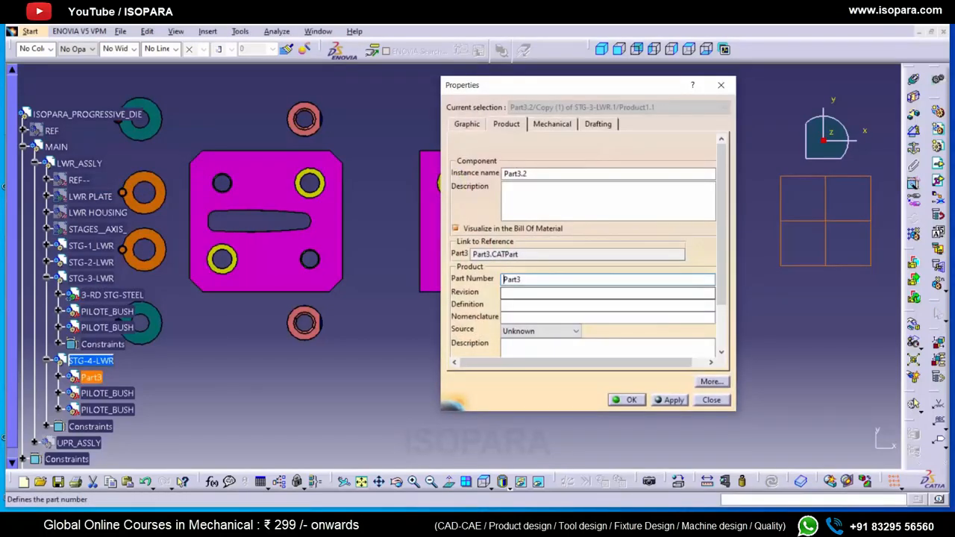
{"action": "left_click_drag", "start_coordinate": [504, 279], "coordinate": [524, 285]}
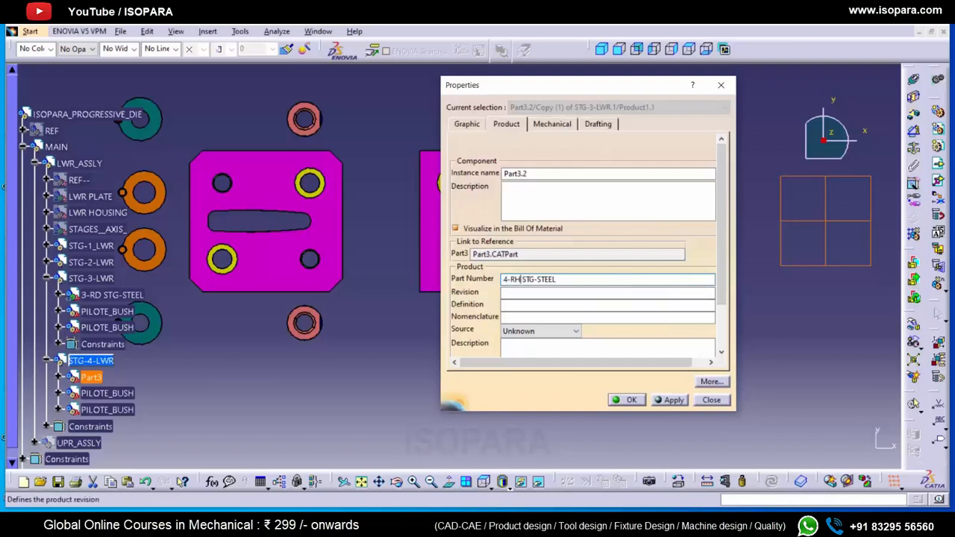
{"action": "key", "text": "Return"}
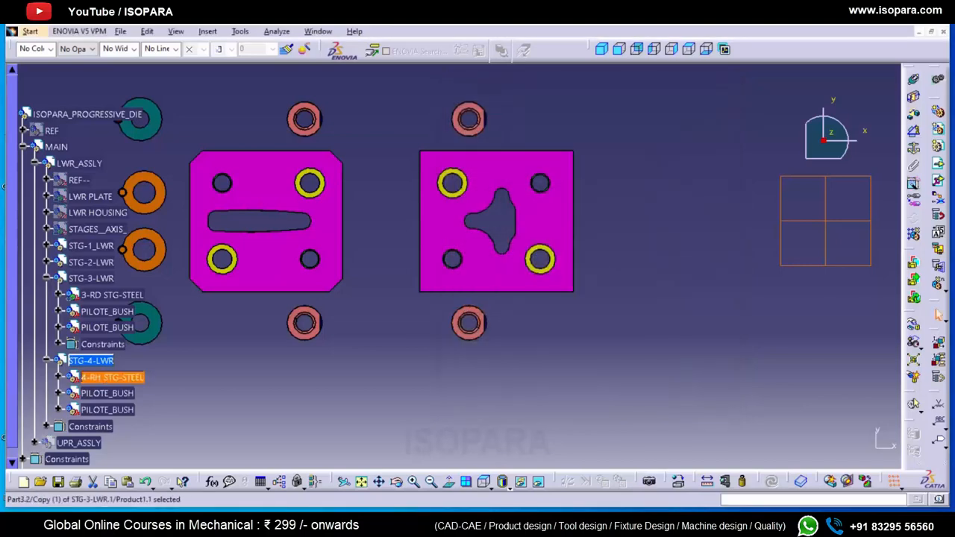
- Activate the 4-RH STG-STEEL part for editing and create an axis system in it
{"action": "left_click", "coordinate": [58, 377]}
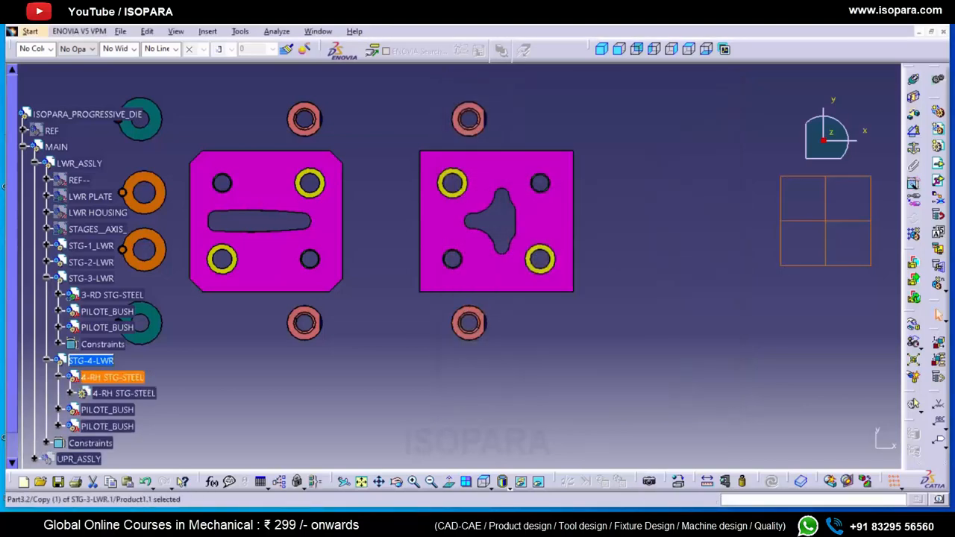
{"action": "left_click", "coordinate": [70, 393]}
{"action": "double_click", "coordinate": [124, 382]}
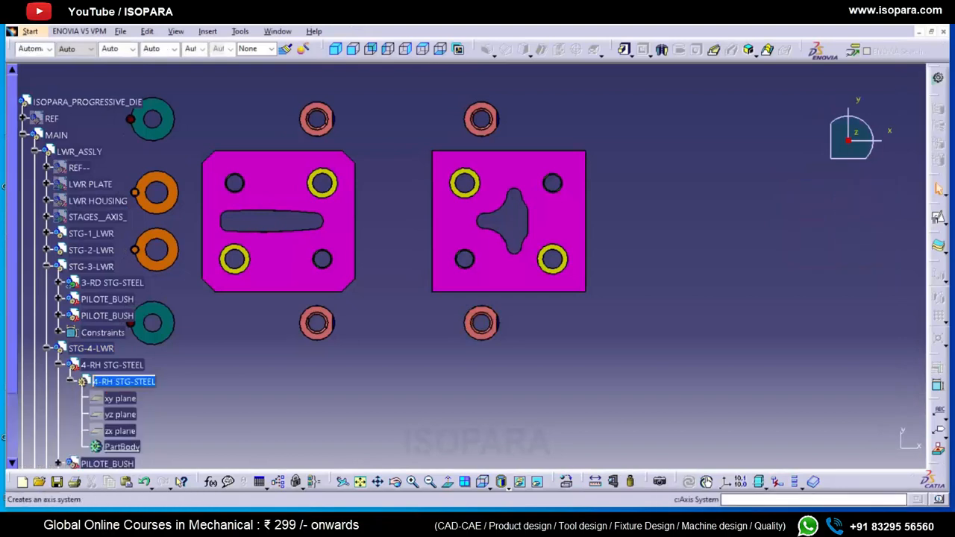
{"action": "left_click", "coordinate": [771, 429]}
{"action": "left_click", "coordinate": [846, 447]}
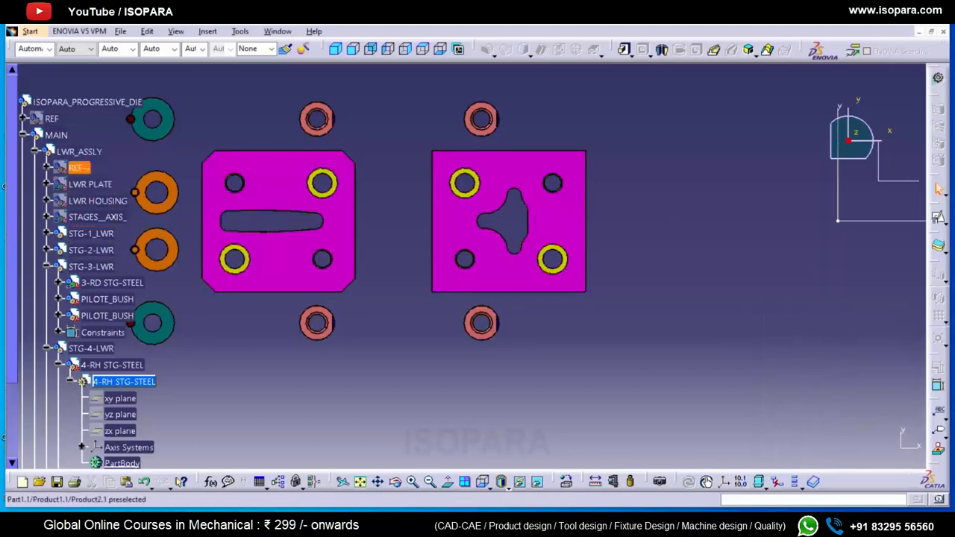
- Activate LWR_ASSLY, constrain Axis System.1 of 4-RH STG-STEEL coincident with STAGE_4-AXIS of STAGES__AXIS_, and update the assembly
{"action": "left_click", "coordinate": [79, 151]}
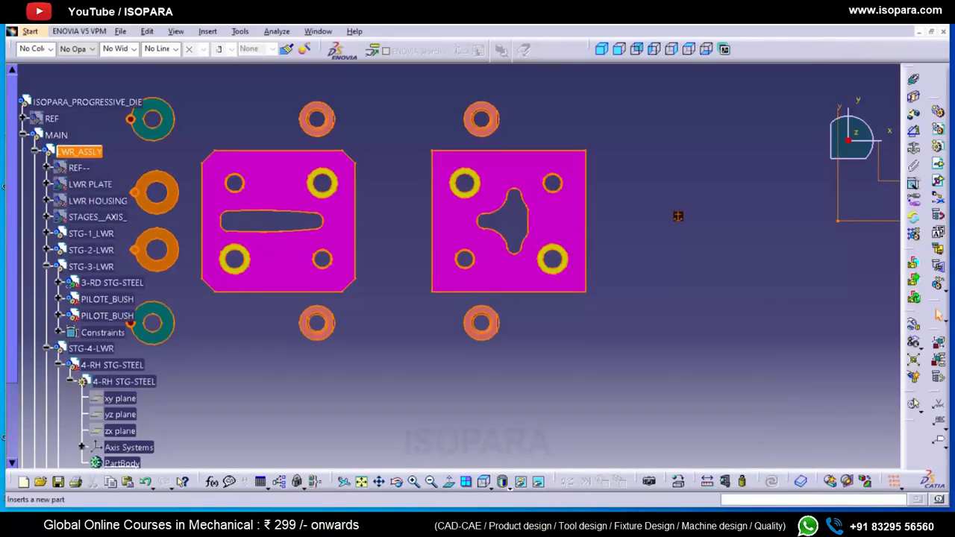
{"action": "left_click", "coordinate": [914, 79]}
{"action": "scroll", "coordinate": [453, 266], "scroll_direction": "down", "scroll_amount": 3}
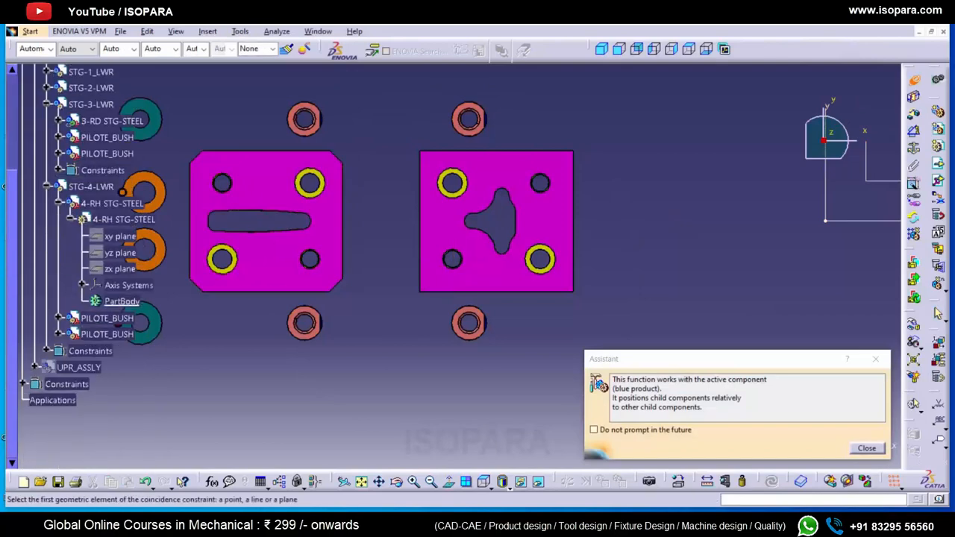
{"action": "left_click", "coordinate": [866, 447]}
{"action": "left_click", "coordinate": [82, 285]}
{"action": "left_click", "coordinate": [141, 302]}
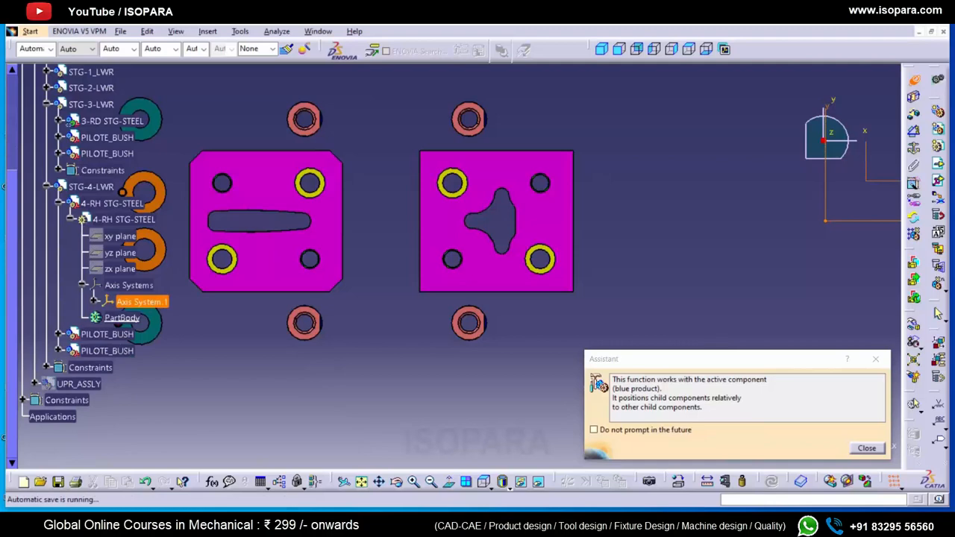
{"action": "scroll", "coordinate": [460, 267], "scroll_direction": "up", "scroll_amount": 3}
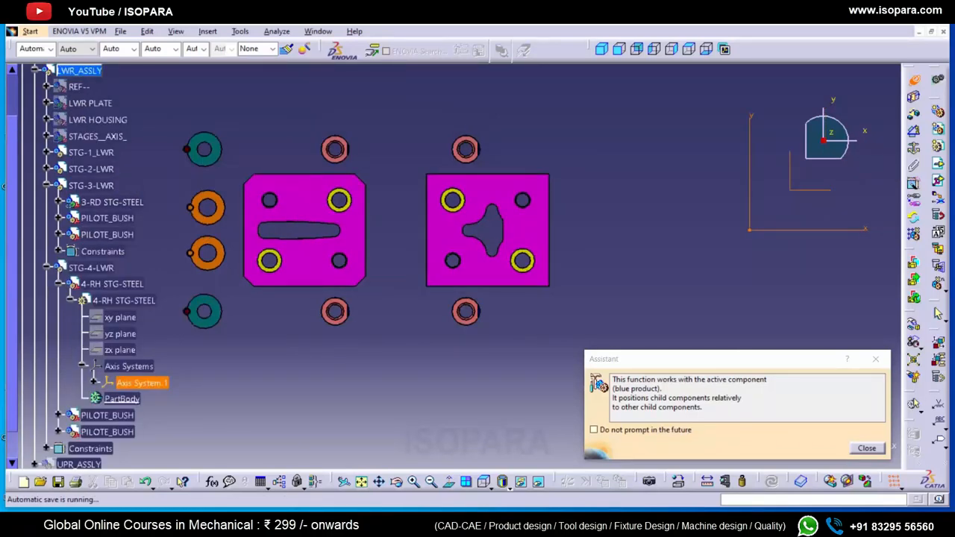
{"action": "left_click", "coordinate": [46, 136]}
{"action": "left_click", "coordinate": [70, 267]}
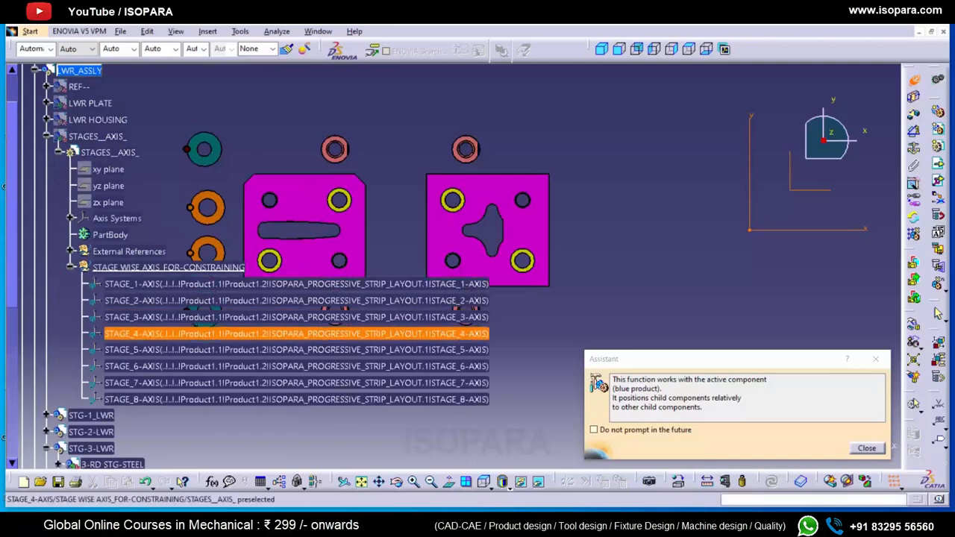
{"action": "left_click", "coordinate": [128, 333]}
{"action": "left_click", "coordinate": [772, 481]}
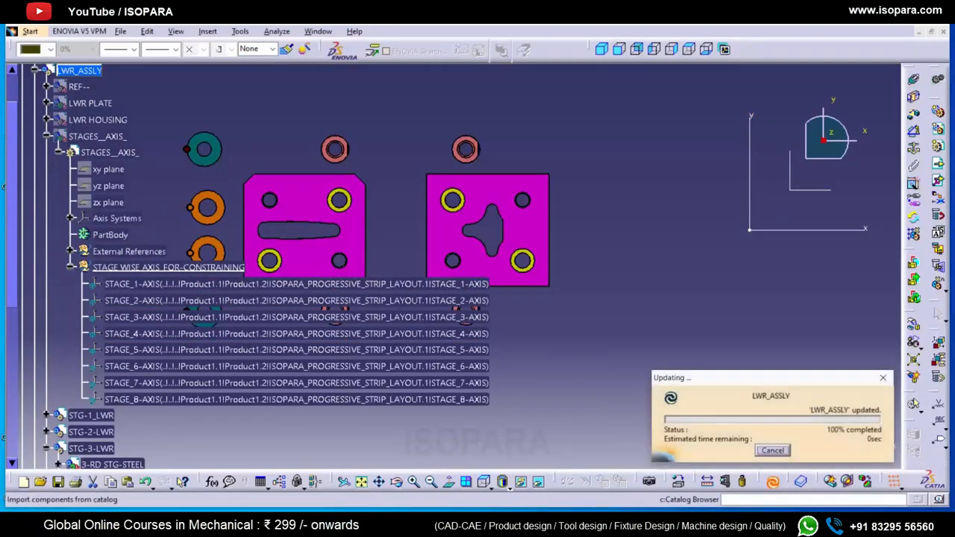
{"action": "scroll", "coordinate": [112, 302], "scroll_direction": "down", "scroll_amount": 3}
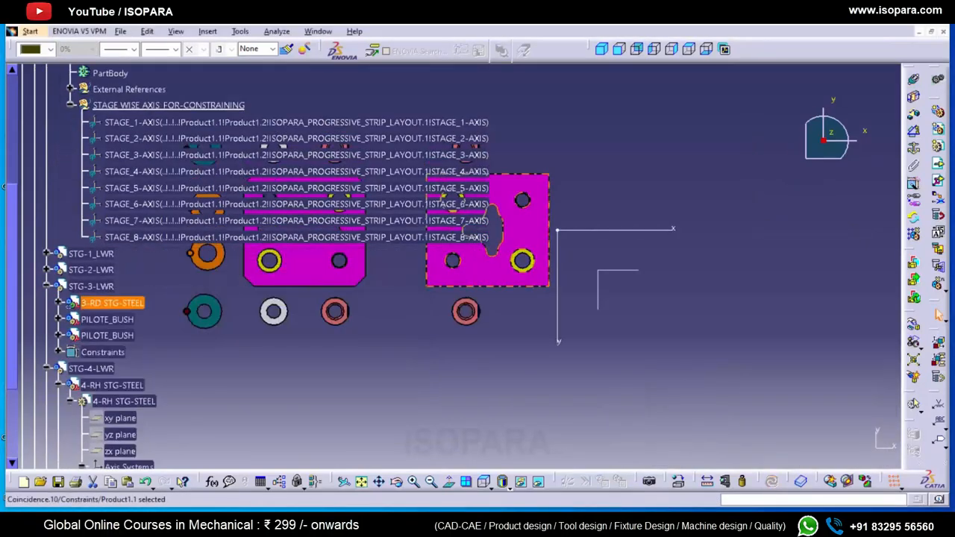
{"action": "left_click", "coordinate": [71, 105]}
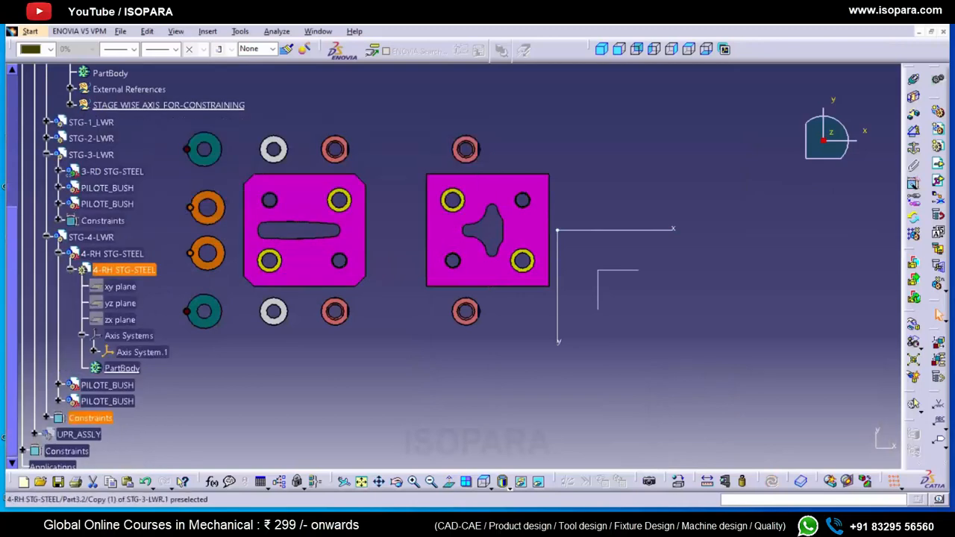
- Display the REF strip layout in place of MAIN and activate it for editing at the STP_PARTS_POS_ set
{"action": "scroll", "coordinate": [119, 270], "scroll_direction": "up", "scroll_amount": 7}
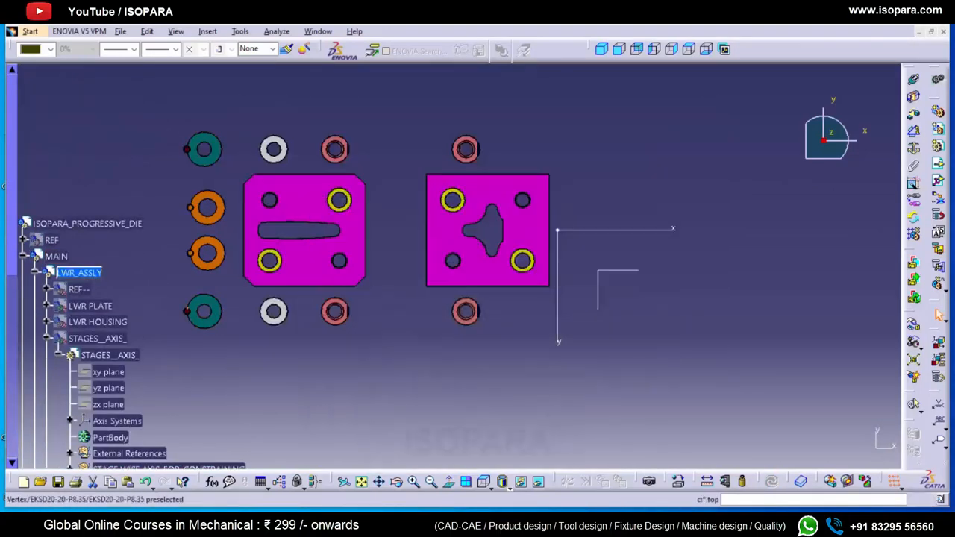
{"action": "key", "text": "shift+F3"}
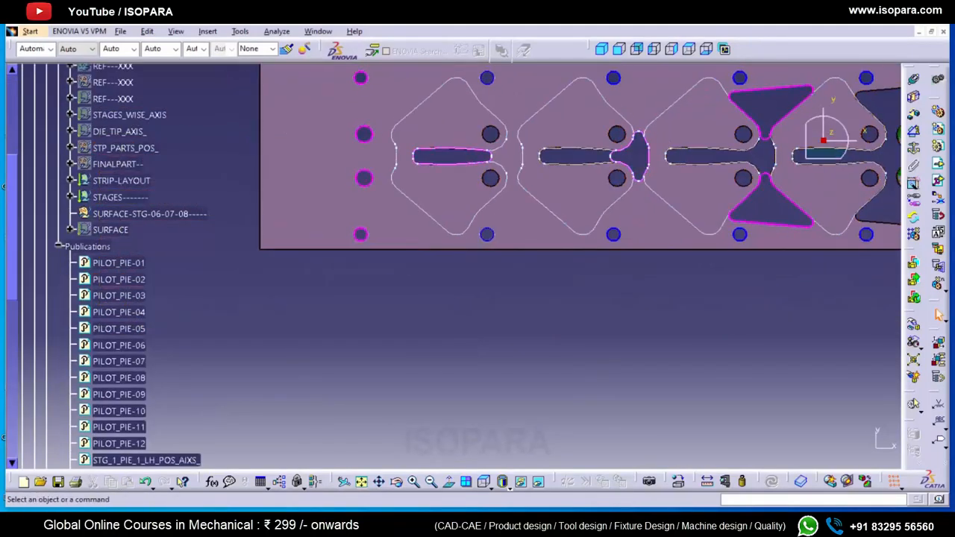
{"action": "middle_click_drag", "start_coordinate": [447, 186], "coordinate": [368, 249]}
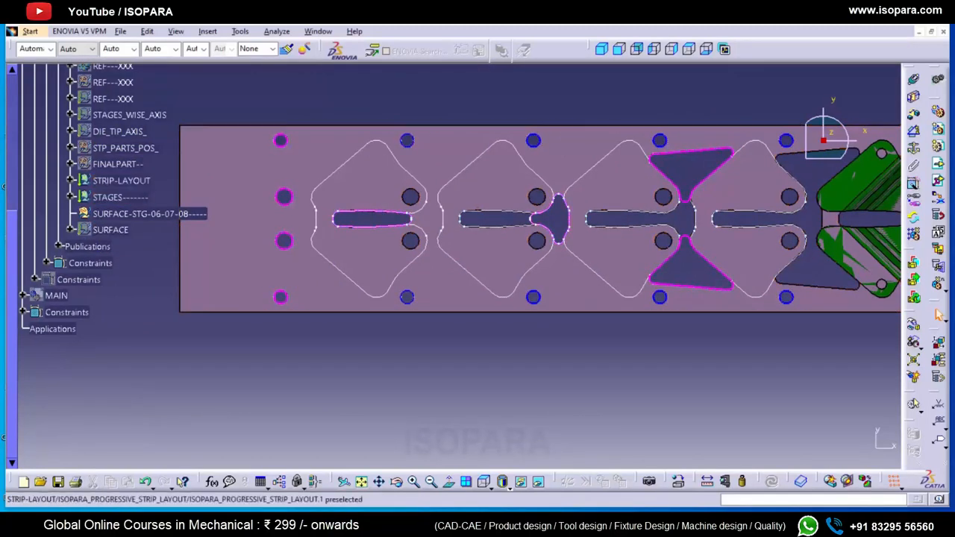
{"action": "scroll", "coordinate": [111, 239], "scroll_direction": "up", "scroll_amount": 2}
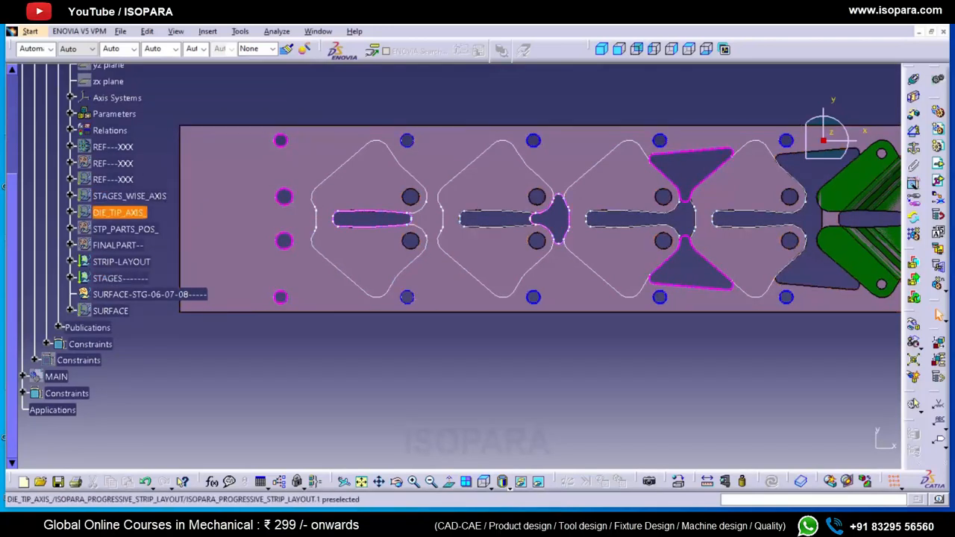
{"action": "left_click", "coordinate": [125, 229]}
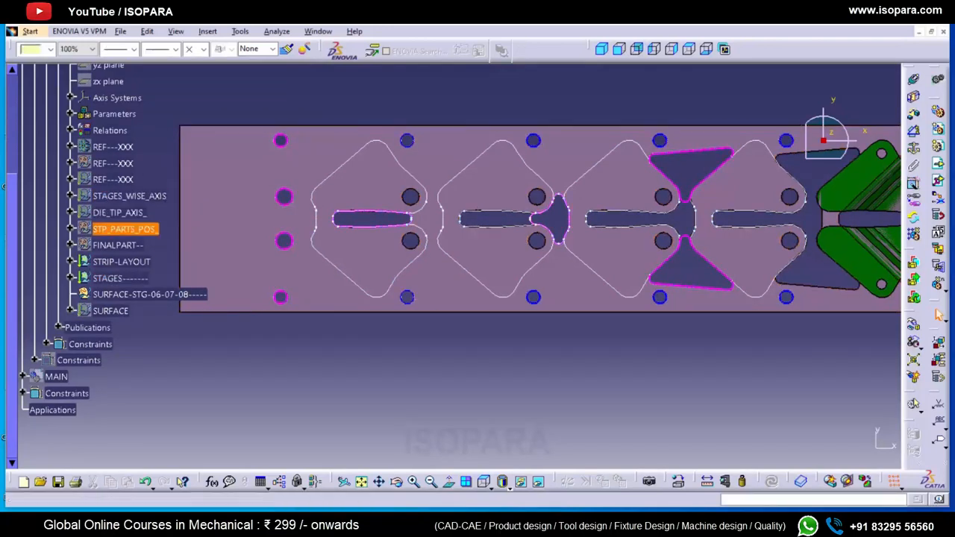
{"action": "double_click", "coordinate": [125, 229]}
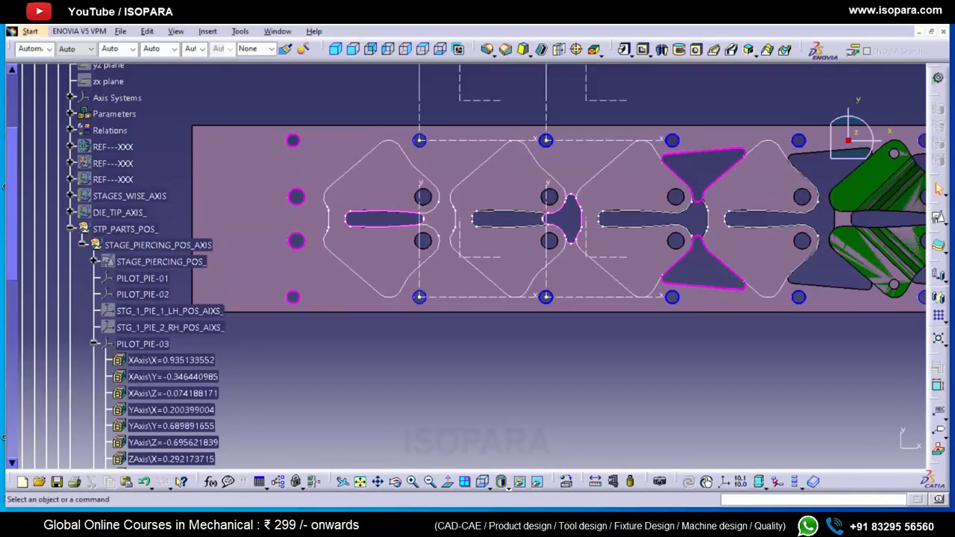
- Hide the PILOT_PIE-03 and PILOT_PIE-04 axis systems in the strip layout and show PILOT_PIE-05 and PILOT_PIE-06
{"action": "left_click", "coordinate": [94, 343]}
{"action": "left_click", "coordinate": [143, 360], "text": "ctrl"}
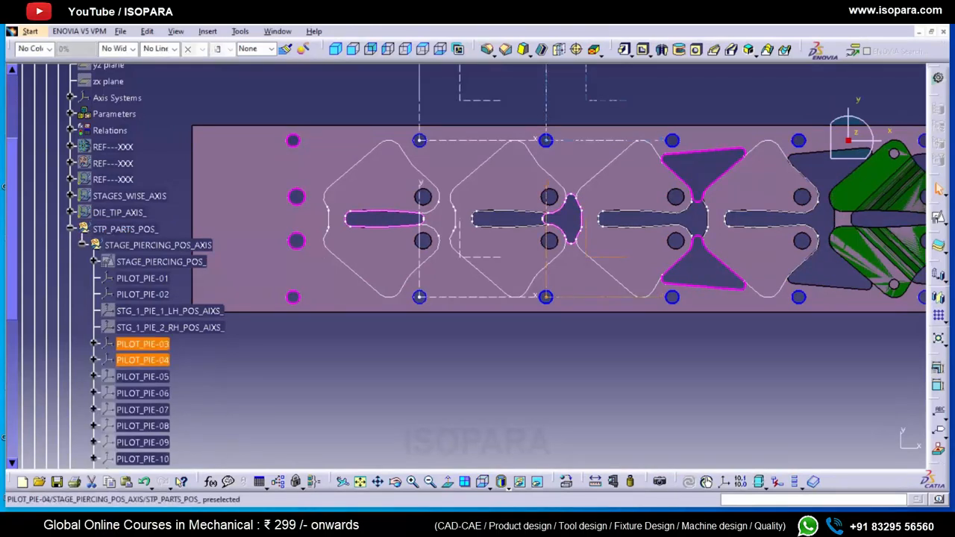
{"action": "key", "text": "space"}
{"action": "left_click", "coordinate": [142, 376]}
{"action": "left_click", "coordinate": [143, 392], "text": "ctrl"}
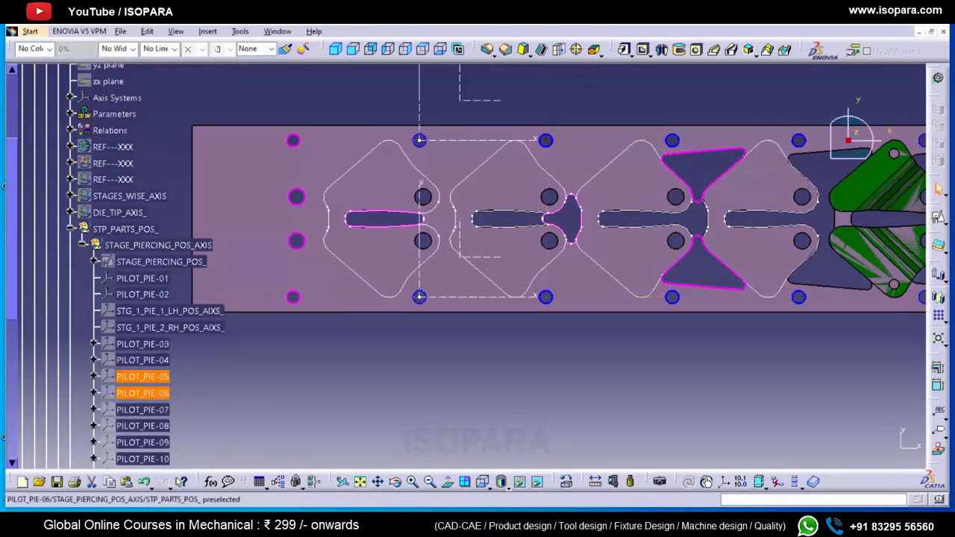
{"action": "key", "text": "space"}
- Copy the PILOT_PIE-05 and PILOT_PIE-06 axis systems and switch the display back from REF to the MAIN assembly
{"action": "left_click", "coordinate": [143, 393]}
{"action": "left_click", "coordinate": [142, 376], "text": "ctrl"}
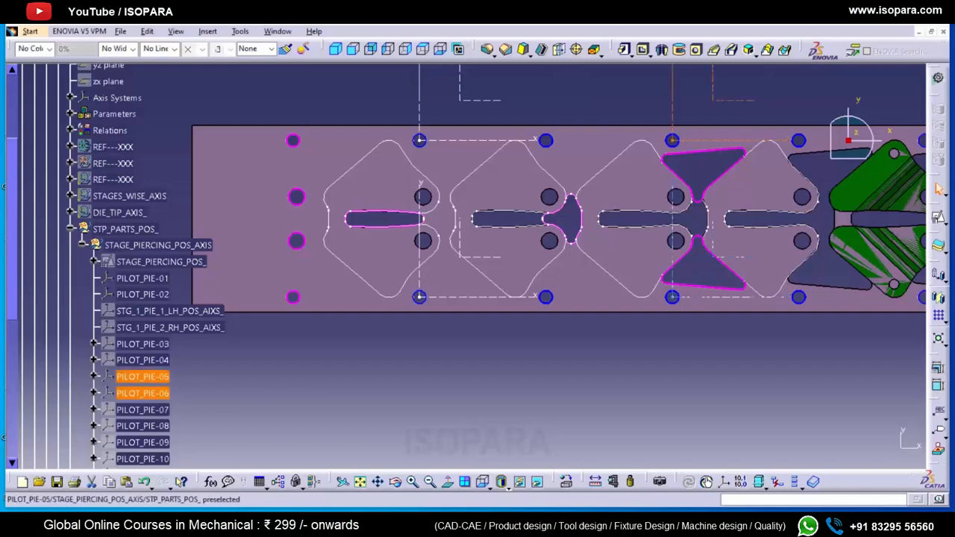
{"action": "scroll", "coordinate": [120, 261], "scroll_direction": "up", "scroll_amount": 3}
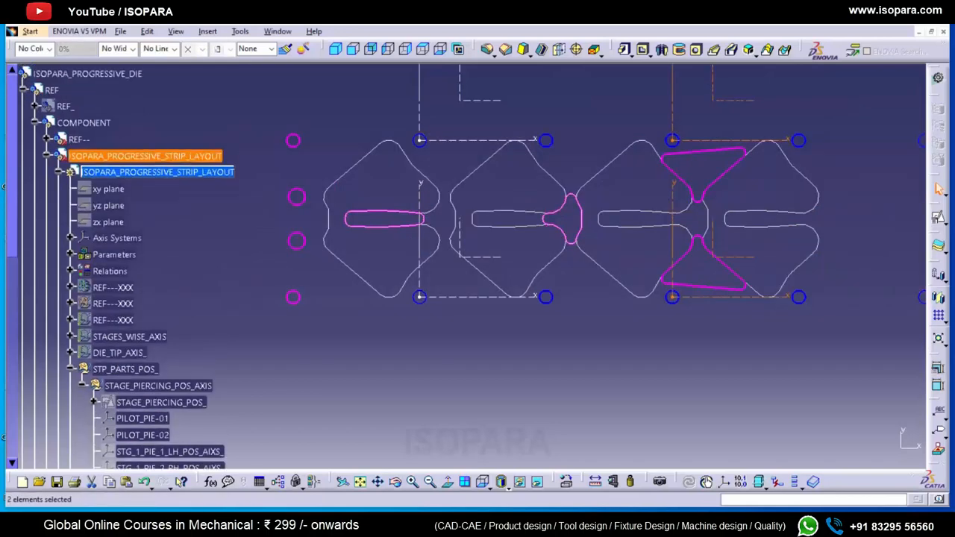
{"action": "left_click", "coordinate": [23, 90]}
{"action": "key", "text": "ctrl+z"}
{"action": "key", "text": "ctrl+z"}
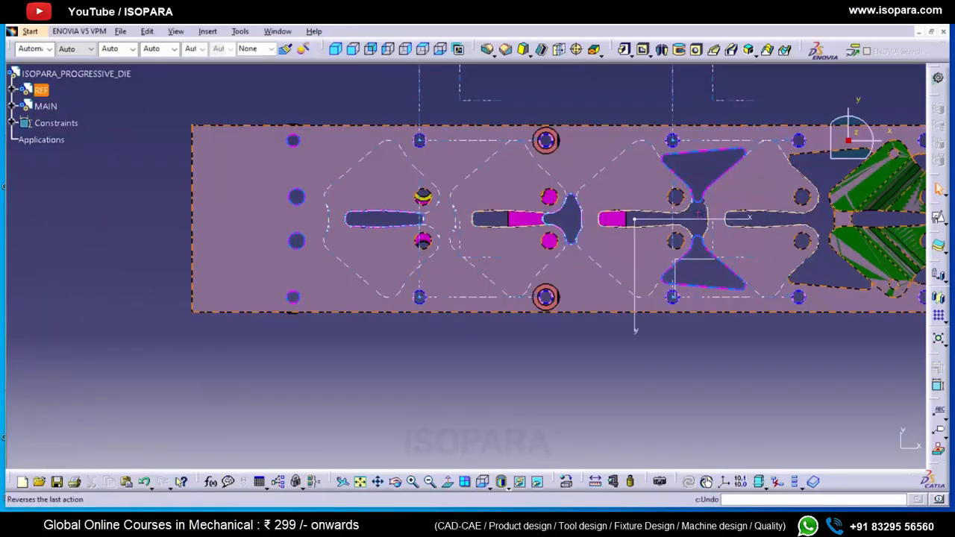
{"action": "left_click", "coordinate": [11, 106]}
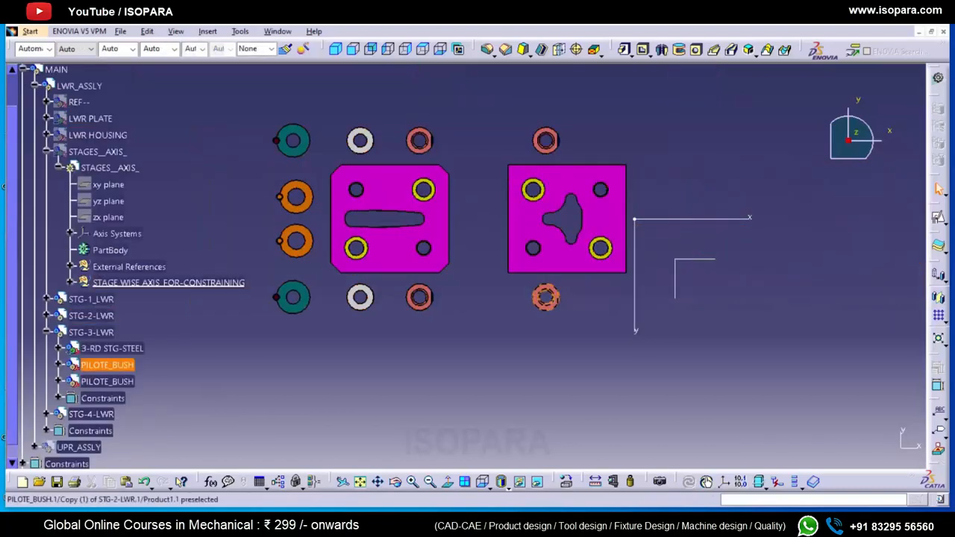
{"action": "key", "text": "alt+Tab"}
{"action": "left_click", "coordinate": [646, 106]}
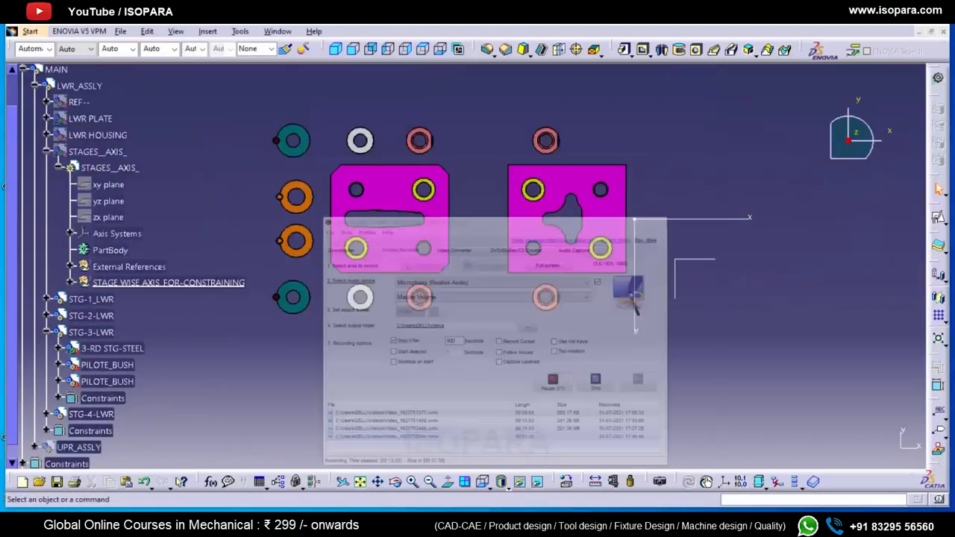
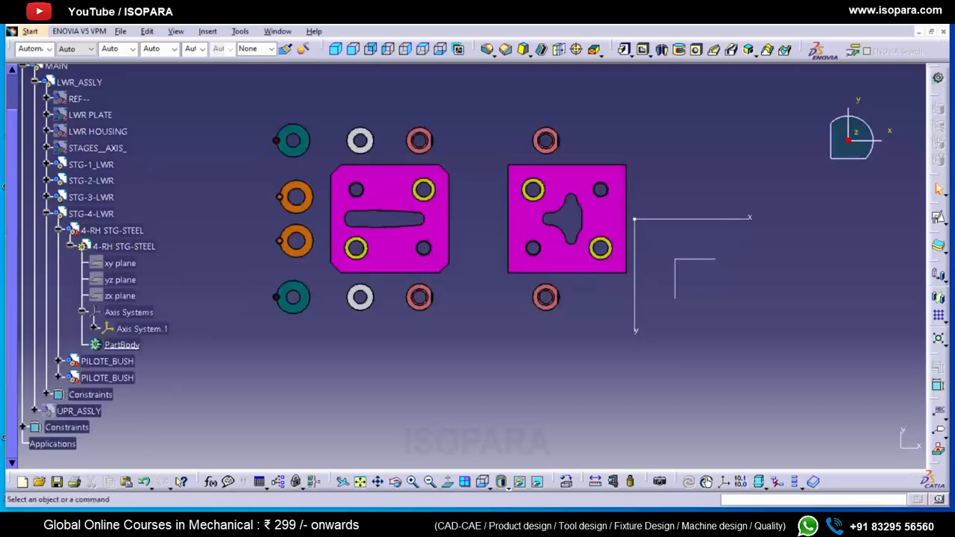
- Activate the 4-RH STG-STEEL part for editing and insert a geometrical set with the default name
{"action": "left_click", "coordinate": [124, 247]}
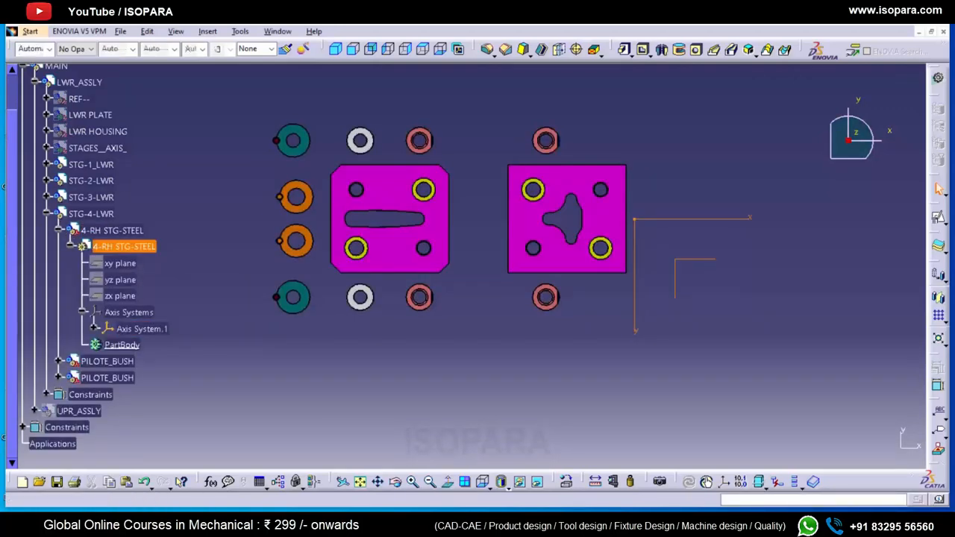
{"action": "left_click", "coordinate": [71, 246]}
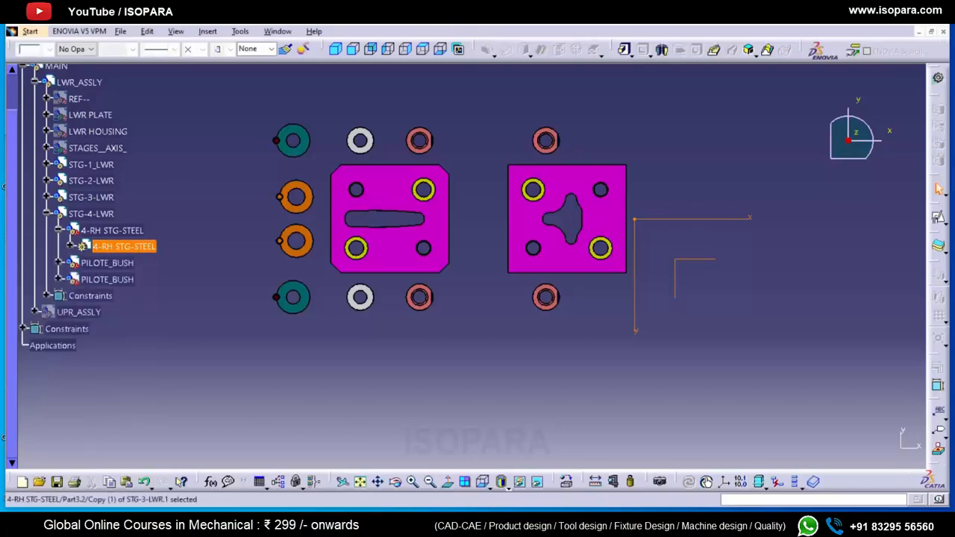
{"action": "double_click", "coordinate": [124, 247]}
{"action": "left_click", "coordinate": [208, 31]}
{"action": "left_click", "coordinate": [234, 89]}
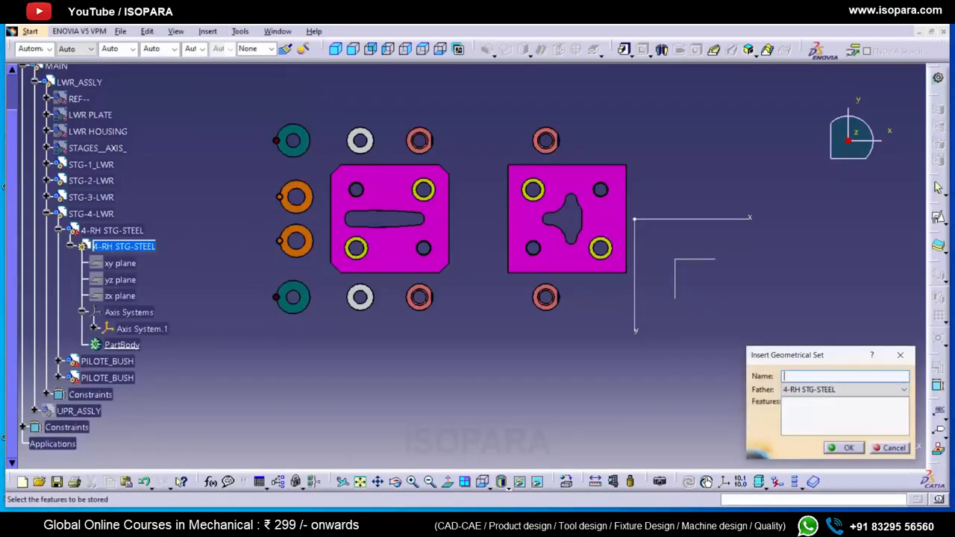
{"action": "key", "text": "Return"}
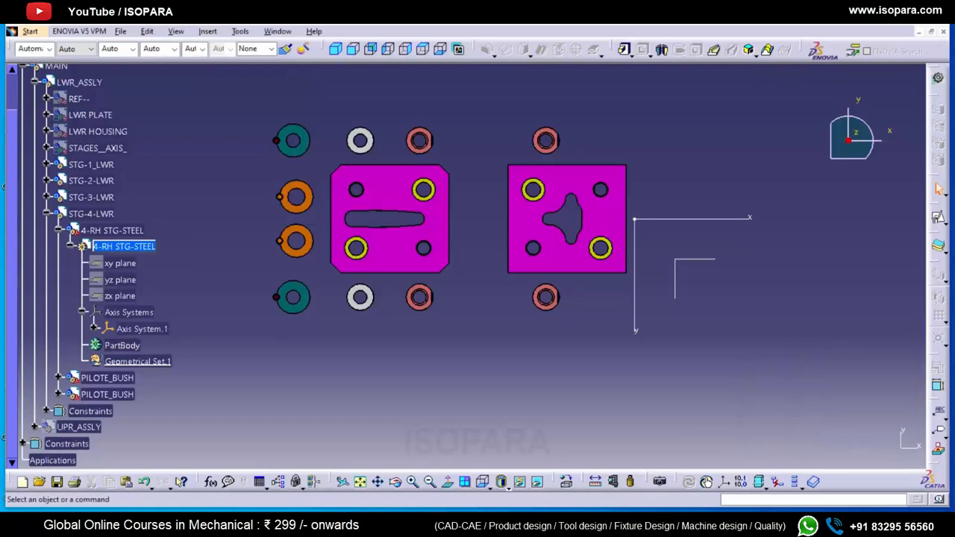
- Create a second axis system in the new geometrical set rather than under the Axis Systems node
{"action": "left_click", "coordinate": [725, 482]}
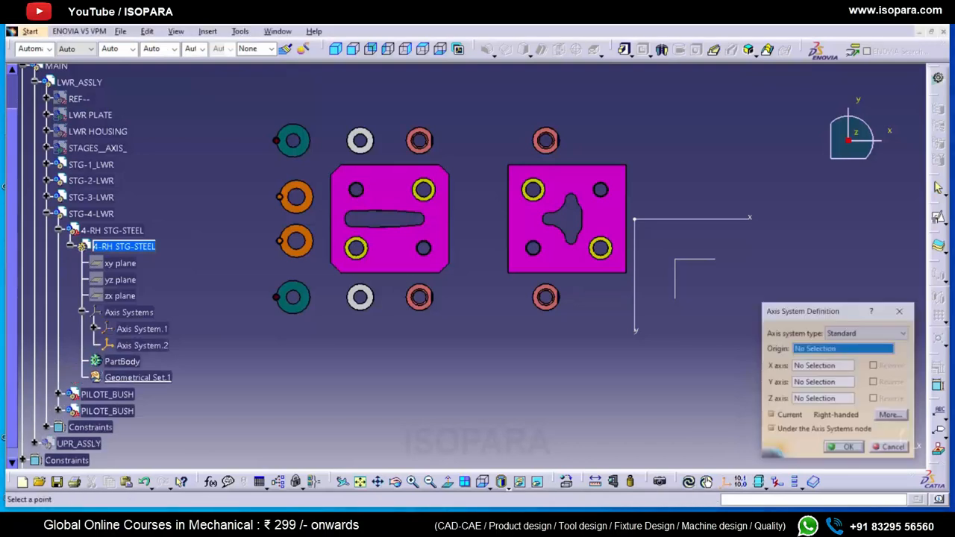
{"action": "left_click", "coordinate": [770, 429]}
{"action": "left_click", "coordinate": [845, 448]}
- Paste the copied pilot axes into 4-RH STG-STEEL as result with link and delete Axis System.2 from the geometrical set
{"action": "left_click", "coordinate": [124, 246]}
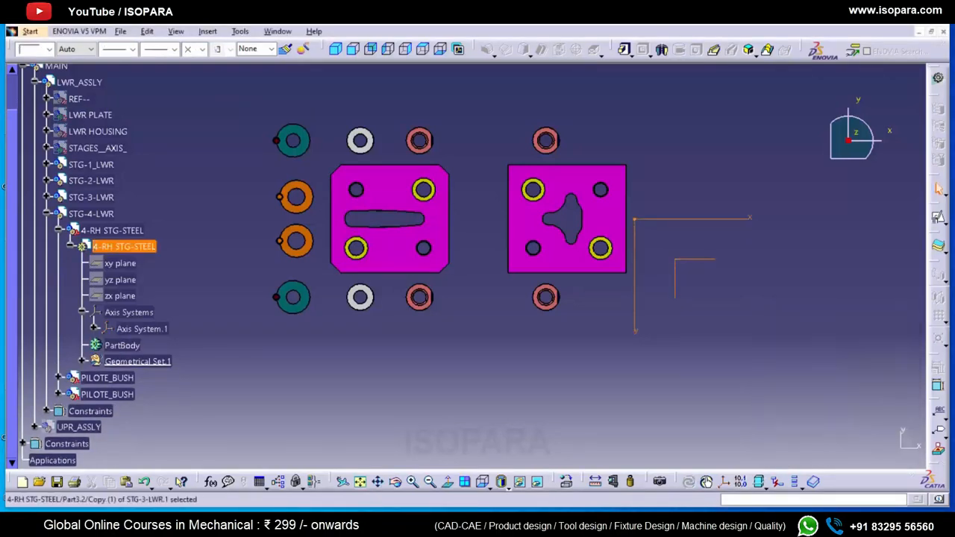
{"action": "right_click", "coordinate": [121, 247]}
{"action": "left_click", "coordinate": [153, 396]}
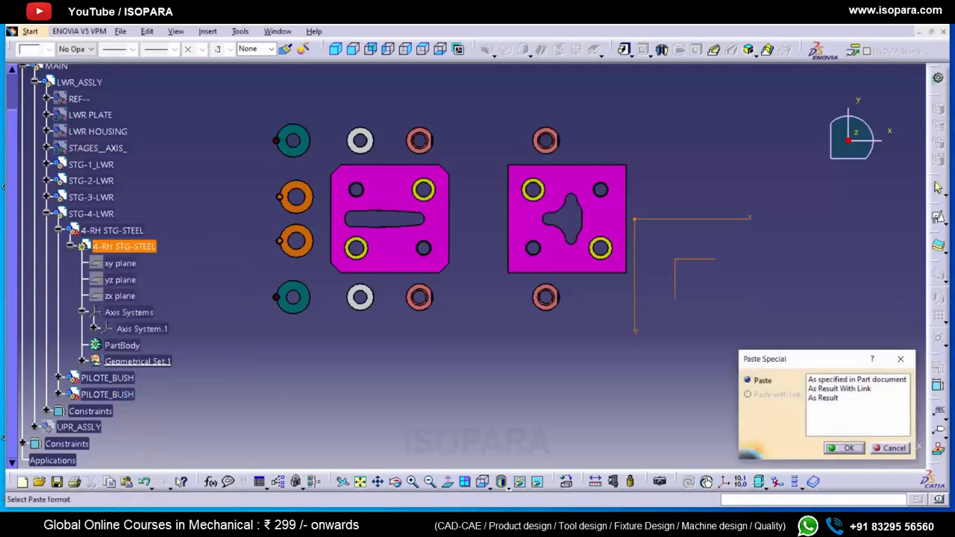
{"action": "key", "text": "Return"}
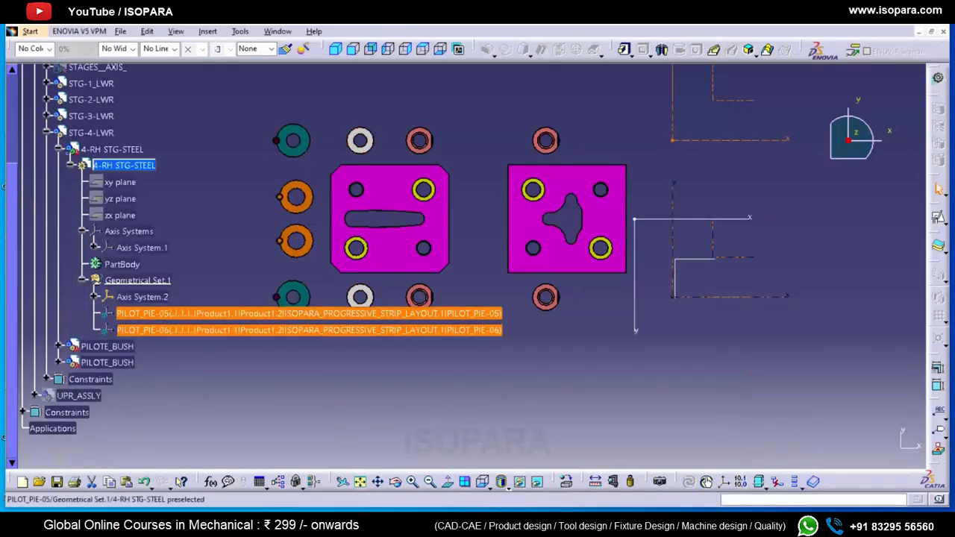
{"action": "right_click", "coordinate": [142, 297]}
{"action": "left_click", "coordinate": [190, 219]}
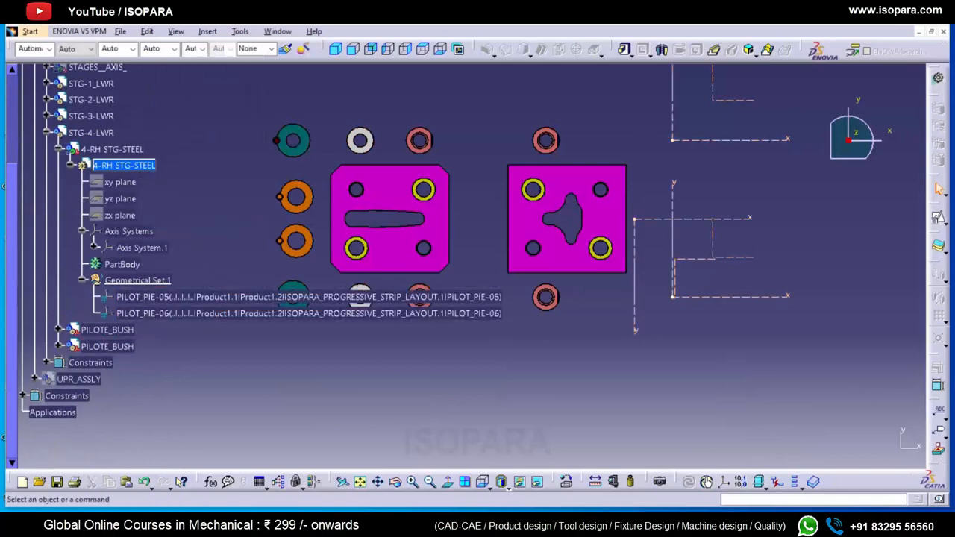
- Activate the STG-4-LWR assembly for editing and expand its first PILOTE_BUSH component
{"action": "scroll", "coordinate": [107, 346], "scroll_direction": "up", "scroll_amount": 2}
{"action": "left_click", "coordinate": [58, 230]}
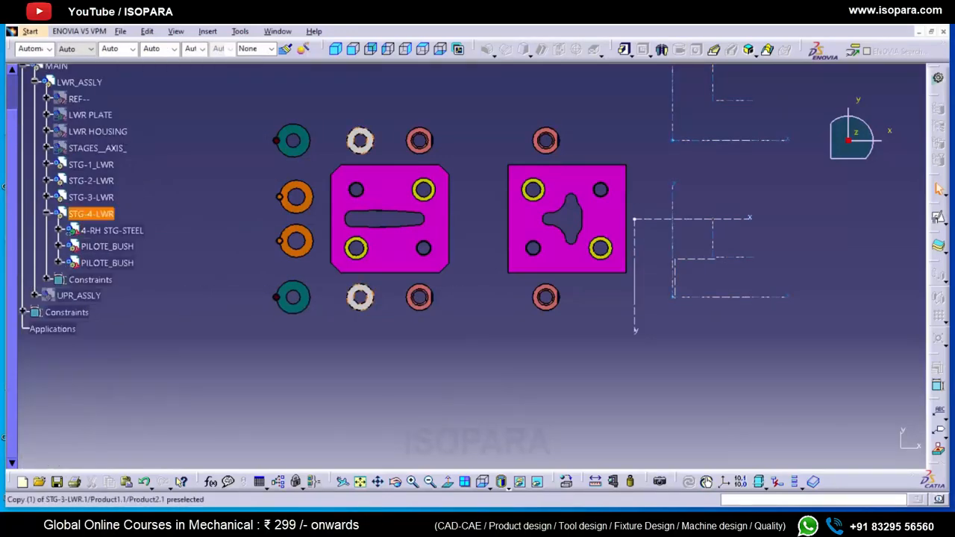
{"action": "double_click", "coordinate": [90, 213]}
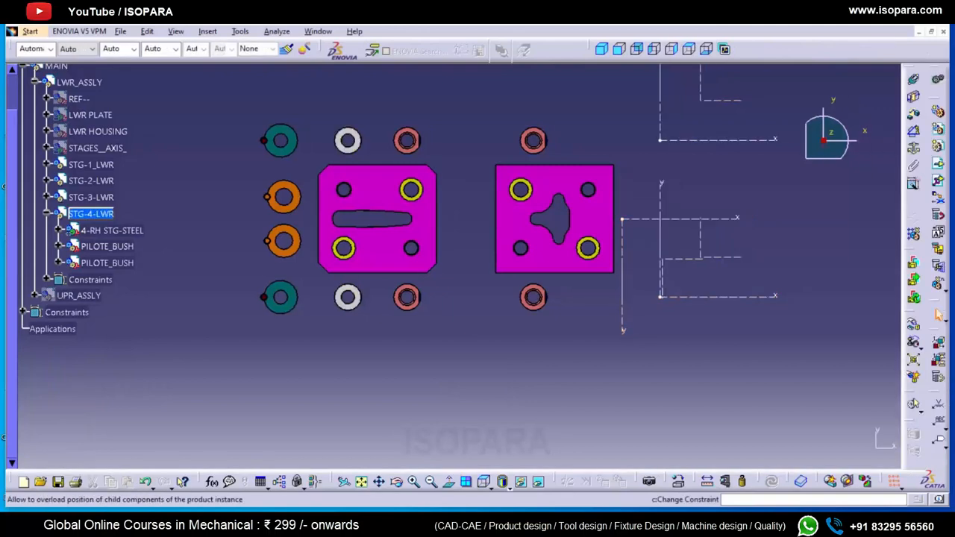
{"action": "left_click", "coordinate": [937, 314]}
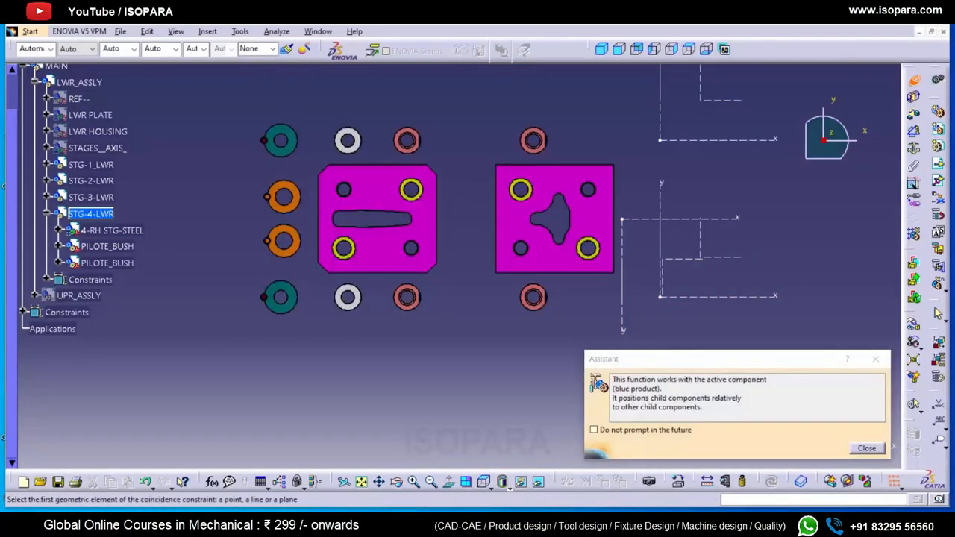
{"action": "left_click", "coordinate": [59, 246]}
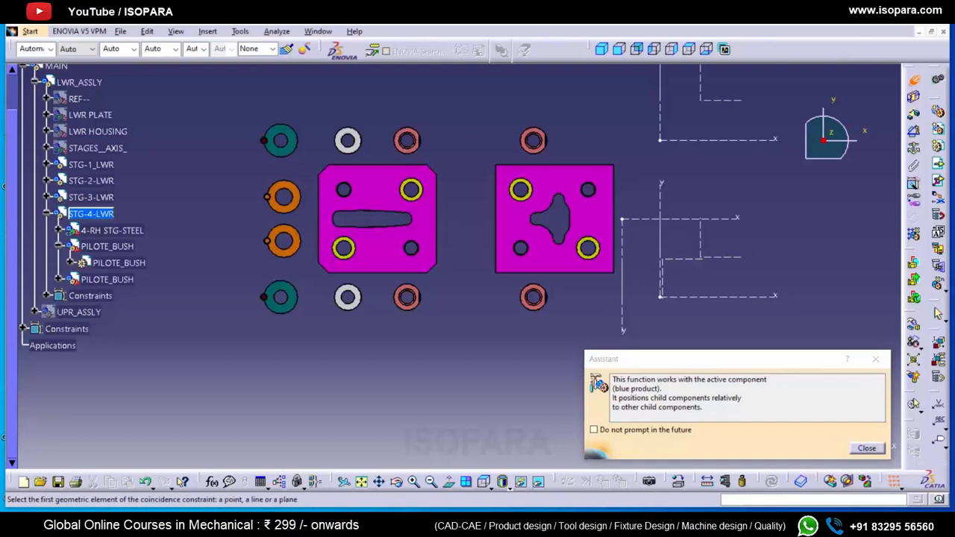
{"action": "key", "text": "Escape"}
{"action": "left_click", "coordinate": [91, 213]}
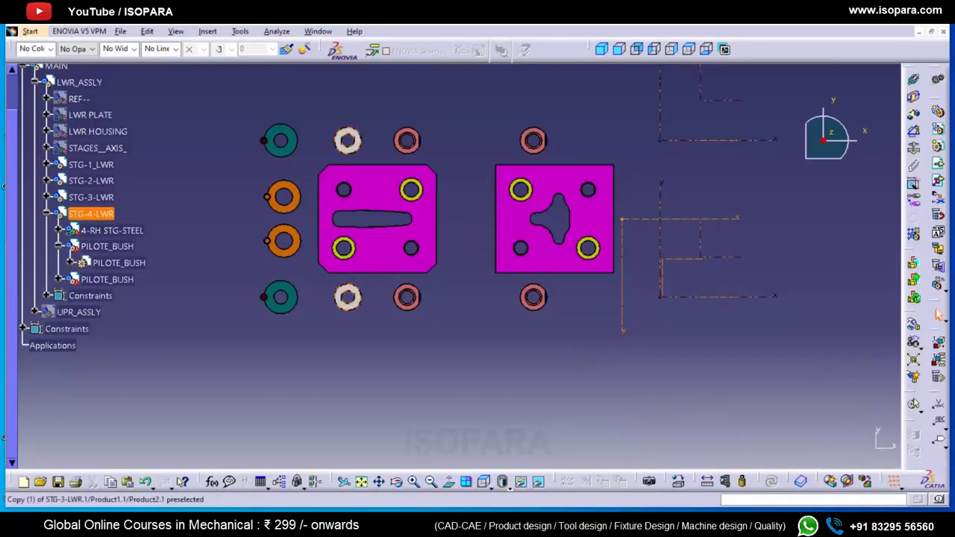
- Make Axis System.2 of the first STG-4-LWR PILOTE_BUSH coincident with the PILOT_PIE-05 axis and update the assembly
{"action": "left_click", "coordinate": [913, 80]}
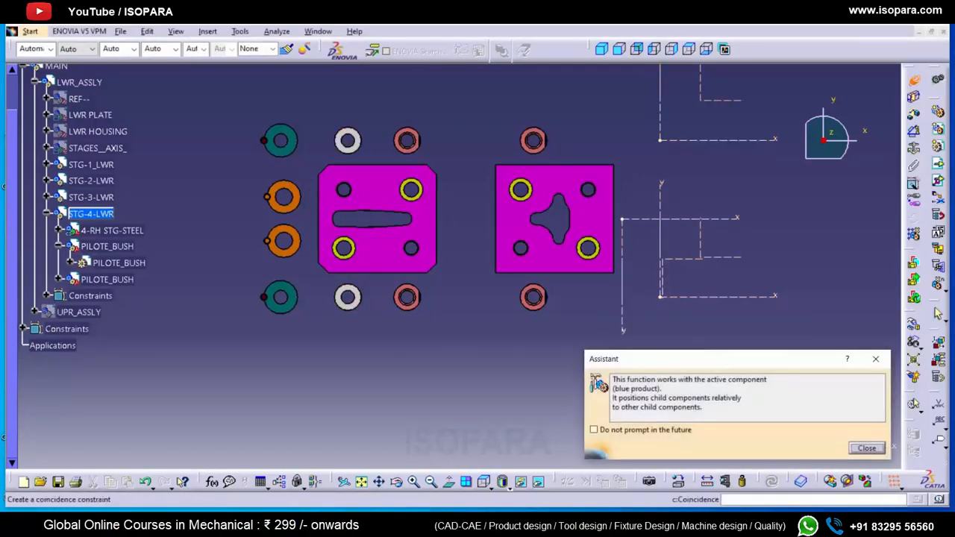
{"action": "left_click", "coordinate": [70, 262]}
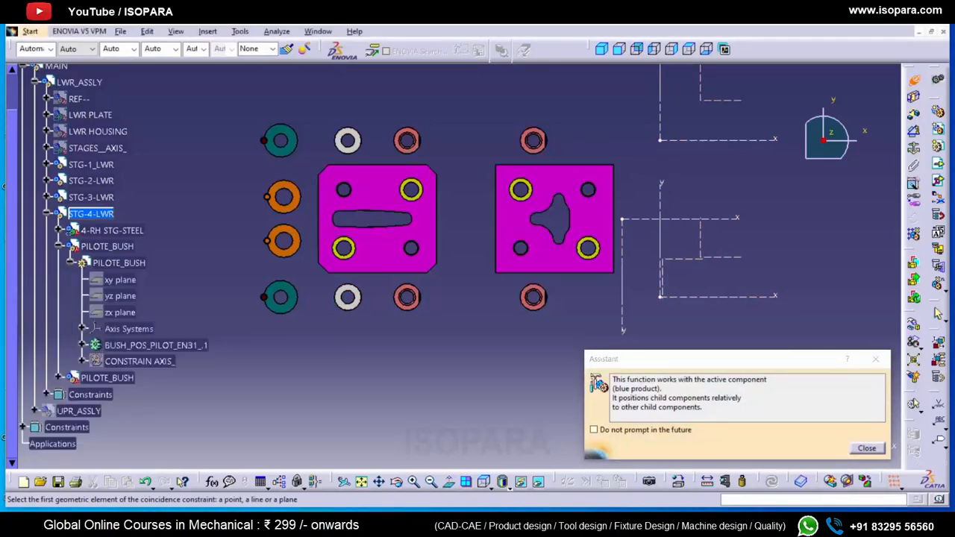
{"action": "left_click", "coordinate": [82, 361]}
{"action": "left_click", "coordinate": [142, 378]}
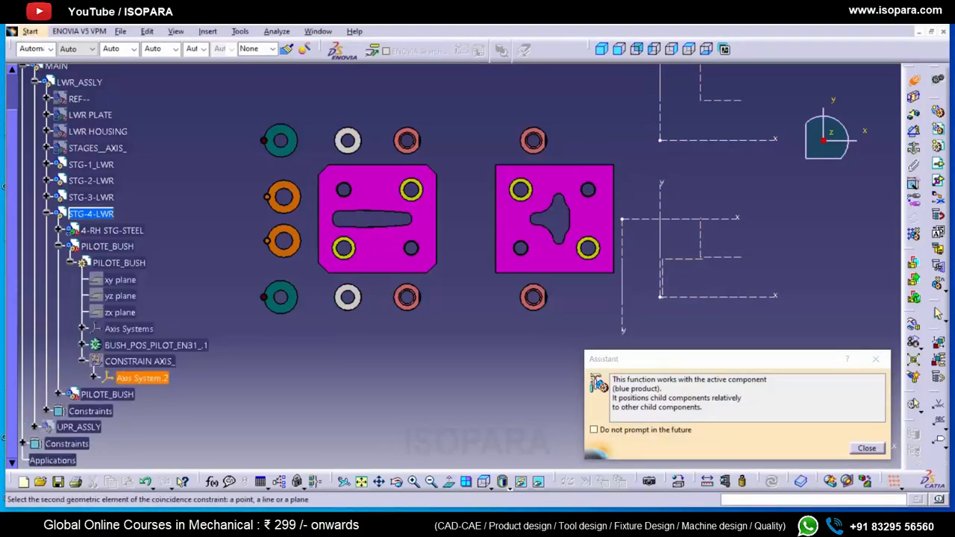
{"action": "left_click", "coordinate": [59, 231]}
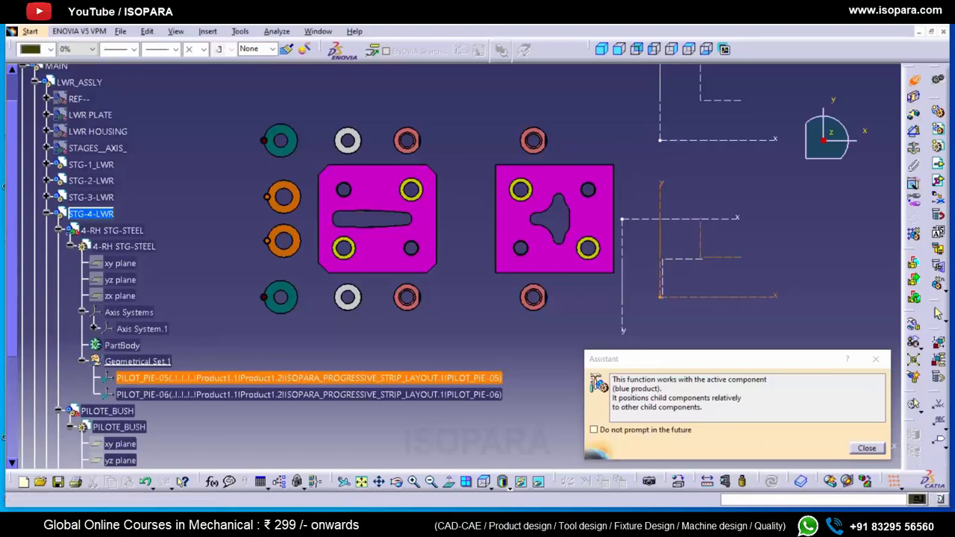
{"action": "left_click", "coordinate": [160, 378]}
{"action": "key", "text": "ctrl+u"}
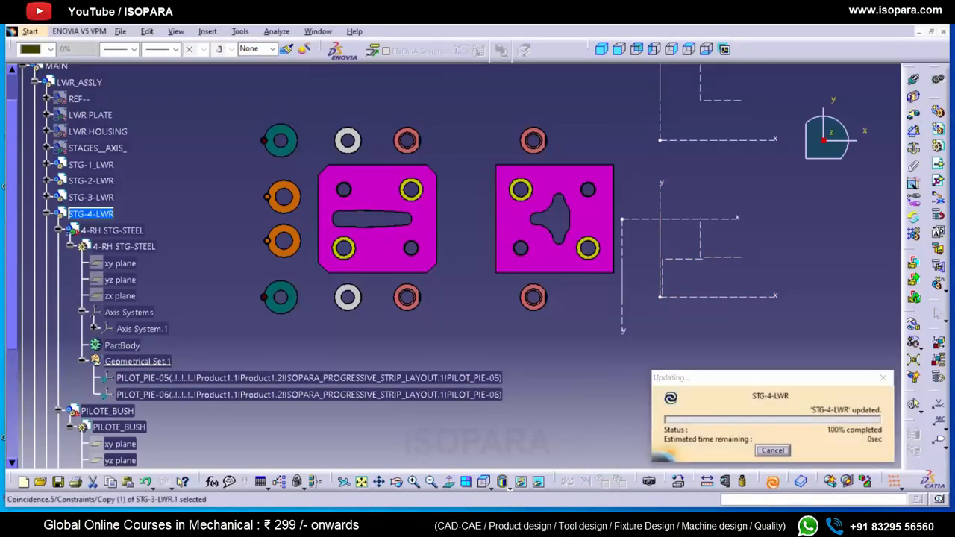
- Make the PILOT_PIE-06 axis coincident with Axis System.2 of the second PILOTE_BUSH in STG-4-LWR
{"action": "left_click", "coordinate": [914, 79]}
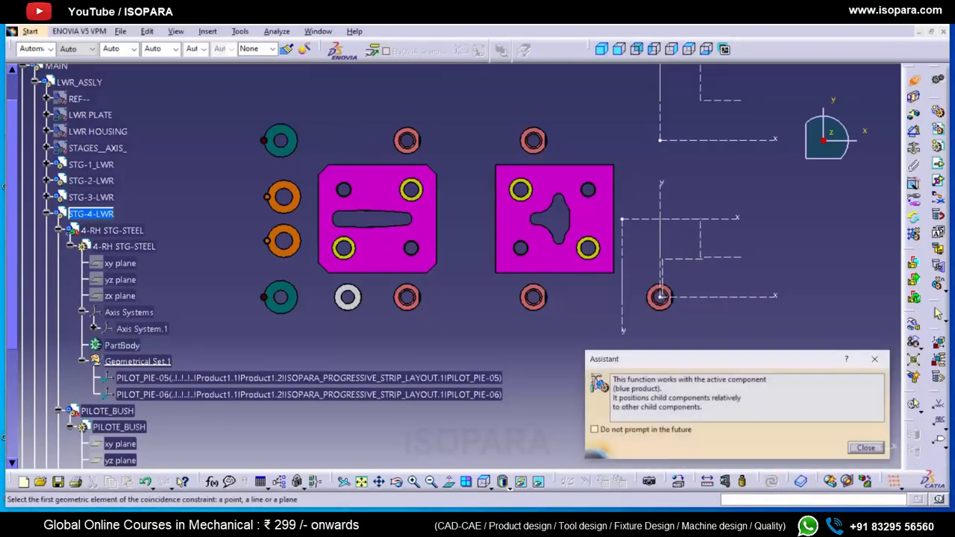
{"action": "left_click", "coordinate": [160, 394]}
{"action": "scroll", "coordinate": [149, 261], "scroll_direction": "down", "scroll_amount": 4}
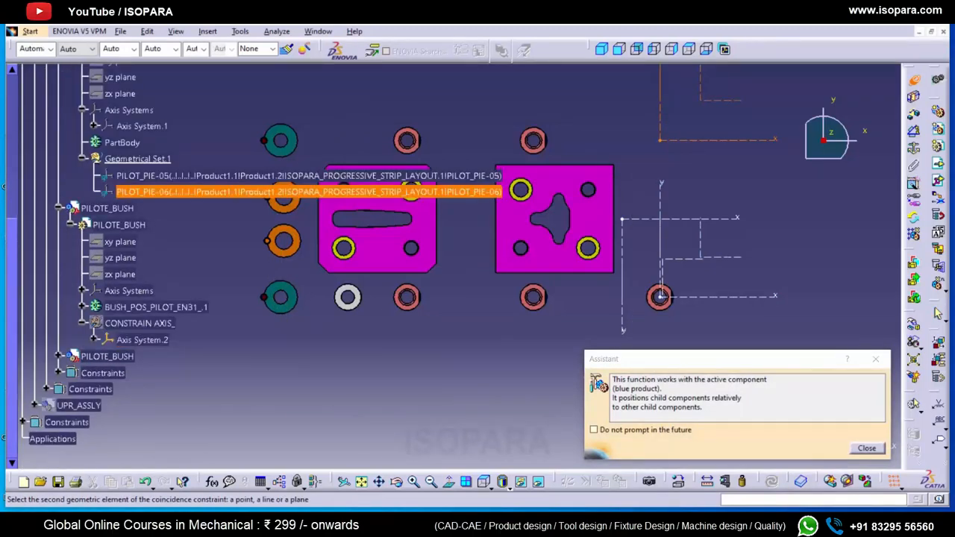
{"action": "left_click", "coordinate": [58, 356]}
{"action": "left_click", "coordinate": [142, 447]}
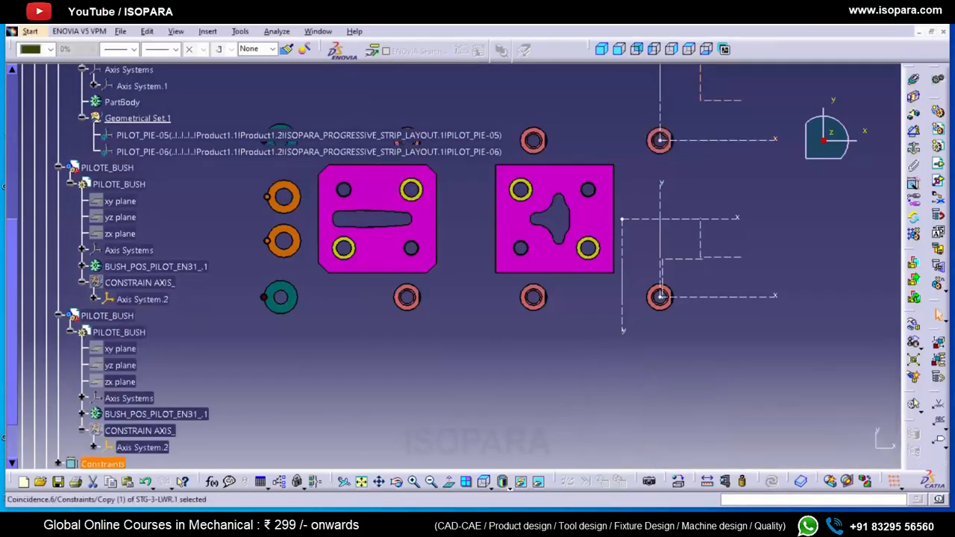
- Hide Geometrical Set.1 with the linked pilot axes and make 4-RH STG-STEEL the active part
{"action": "right_click", "coordinate": [140, 283]}
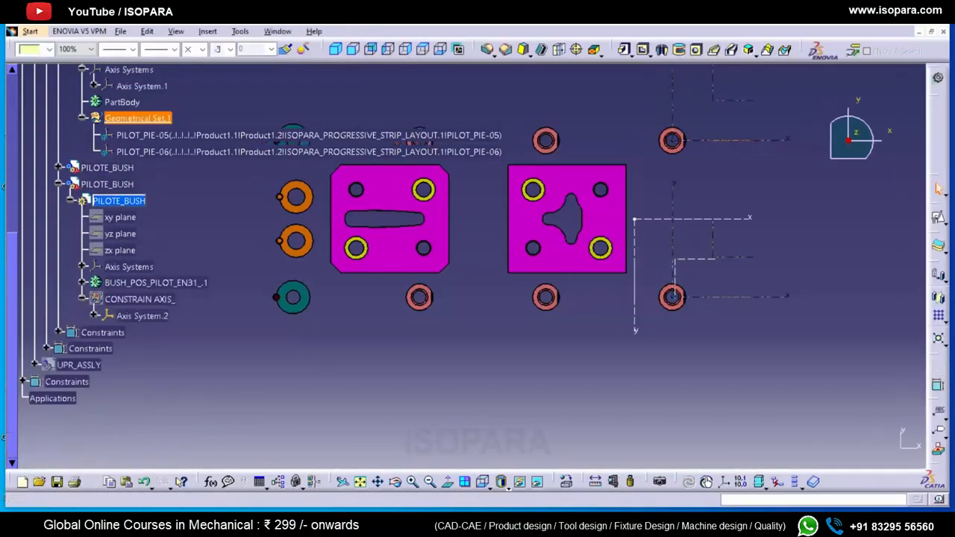
{"action": "right_click", "coordinate": [138, 118]}
{"action": "left_click", "coordinate": [196, 155]}
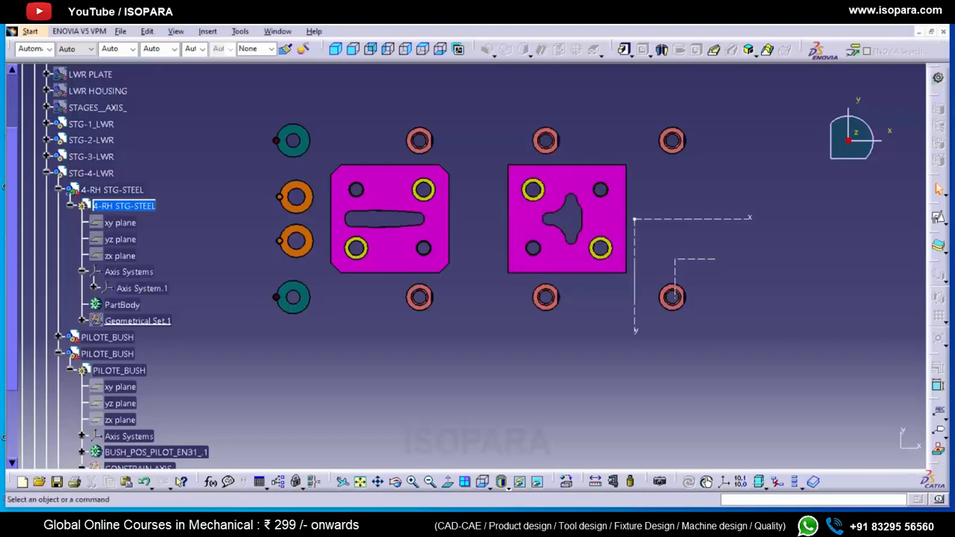
- Show the REF assembly again so the strip layout displays over the lower stages
{"action": "scroll", "coordinate": [104, 268], "scroll_direction": "up", "scroll_amount": 3}
{"action": "right_click", "coordinate": [49, 89]}
{"action": "left_click", "coordinate": [82, 127]}
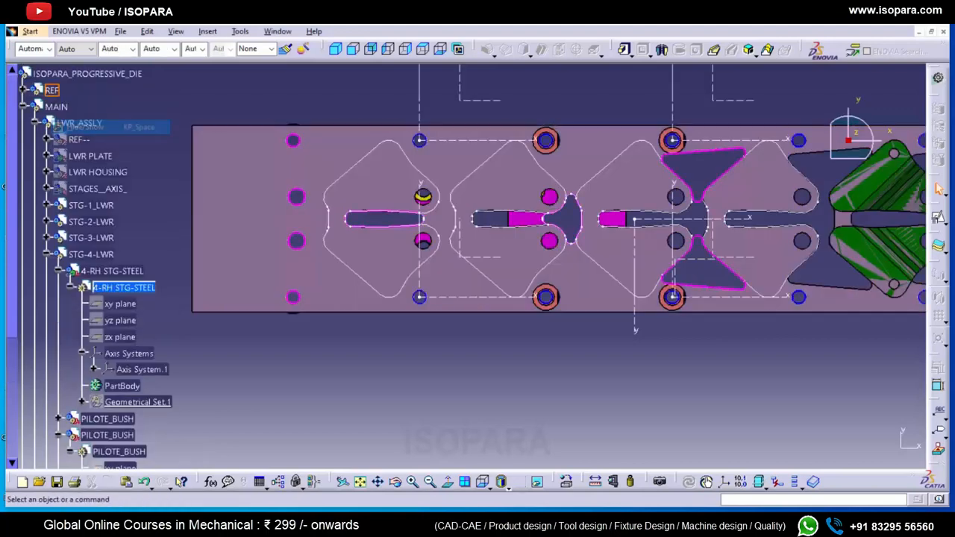
{"action": "middle_click_drag", "start_coordinate": [478, 299], "coordinate": [440, 246]}
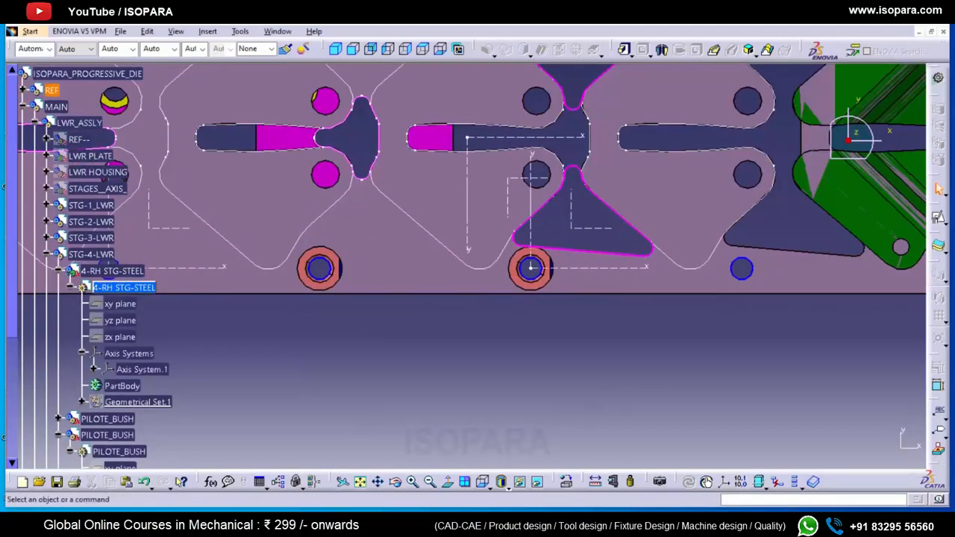
- Locate the STAGES------- set from the notch cutting geometry and define it as the in-work object of the strip layout
{"action": "right_click", "coordinate": [572, 102]}
{"action": "left_click", "coordinate": [600, 121]}
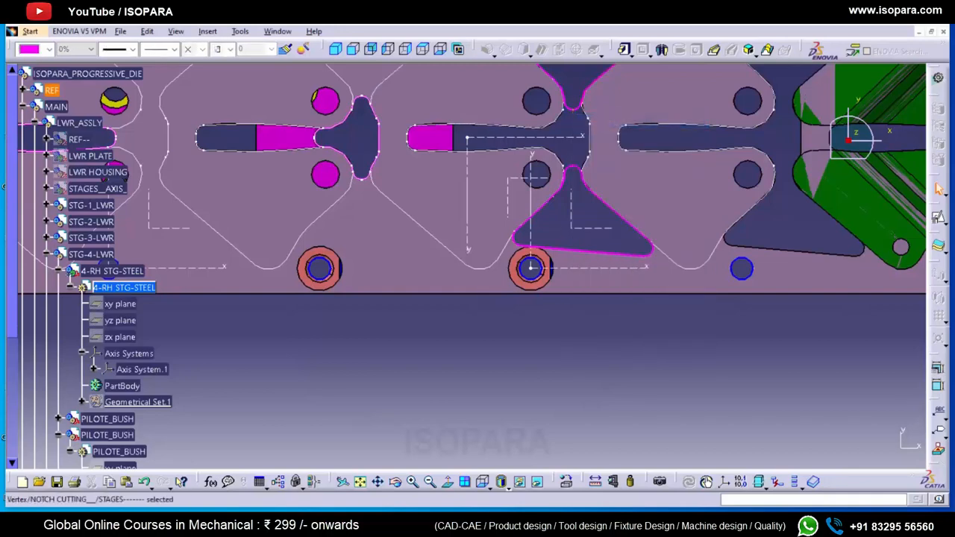
{"action": "left_click", "coordinate": [112, 250]}
{"action": "type", "text": "F"}
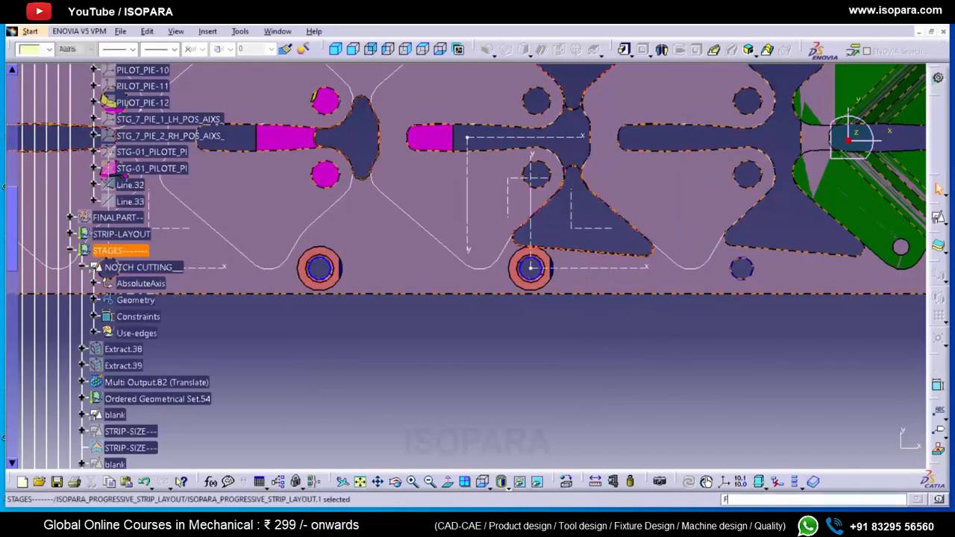
{"action": "right_click", "coordinate": [115, 252]}
{"action": "left_click", "coordinate": [150, 259]}
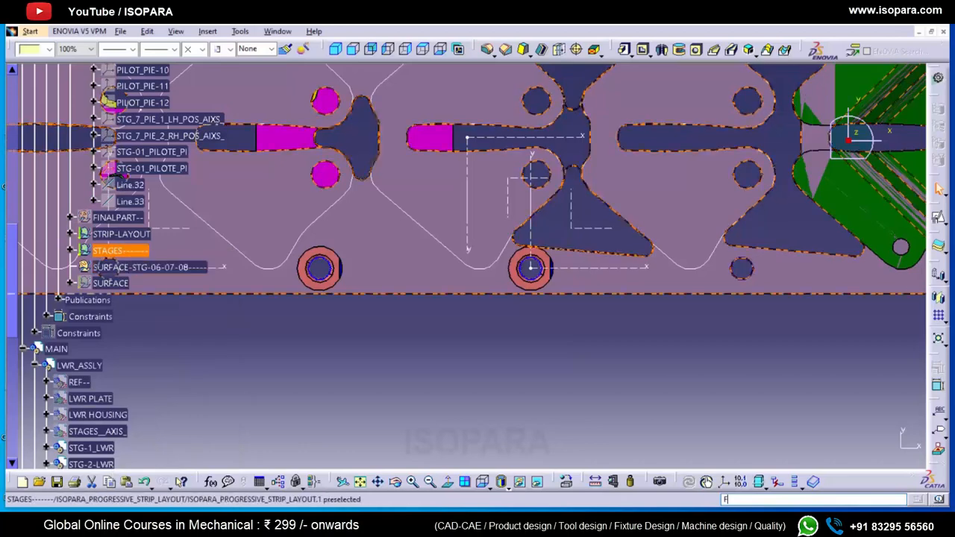
{"action": "right_click", "coordinate": [129, 252]}
{"action": "left_click", "coordinate": [150, 259]}
{"action": "key", "text": "Escape"}
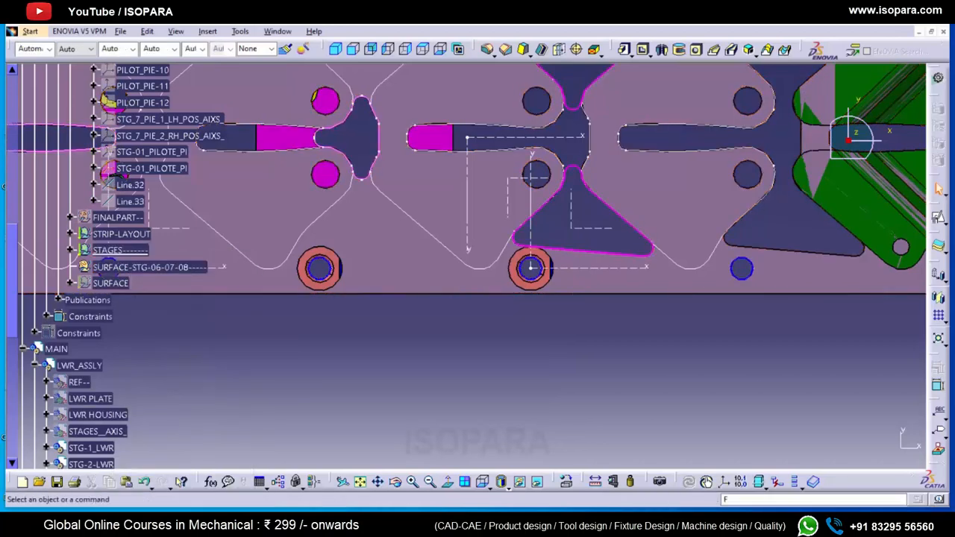
- Switch to the Generative Shape Design workbench and start an Extract with tangent continuity propagation
{"action": "left_click", "coordinate": [938, 78]}
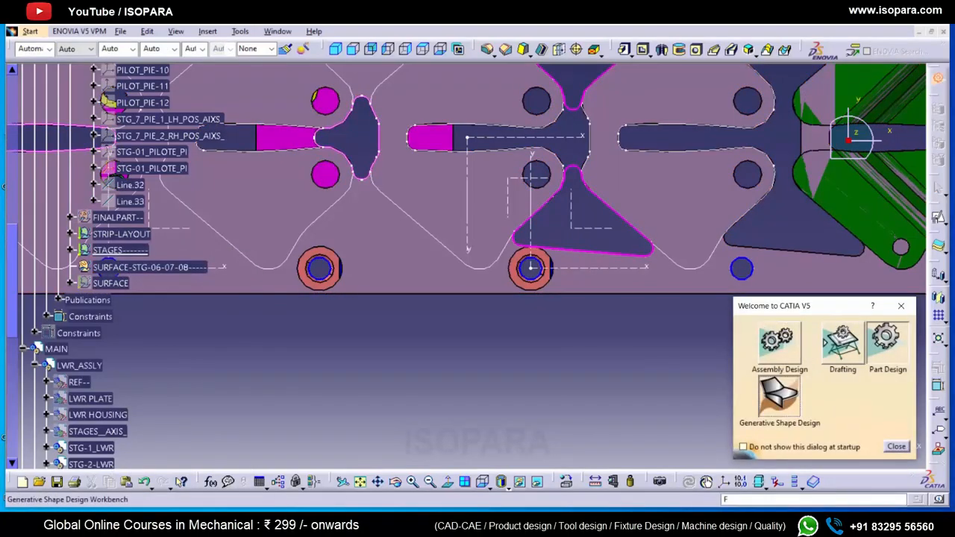
{"action": "left_click", "coordinate": [830, 341]}
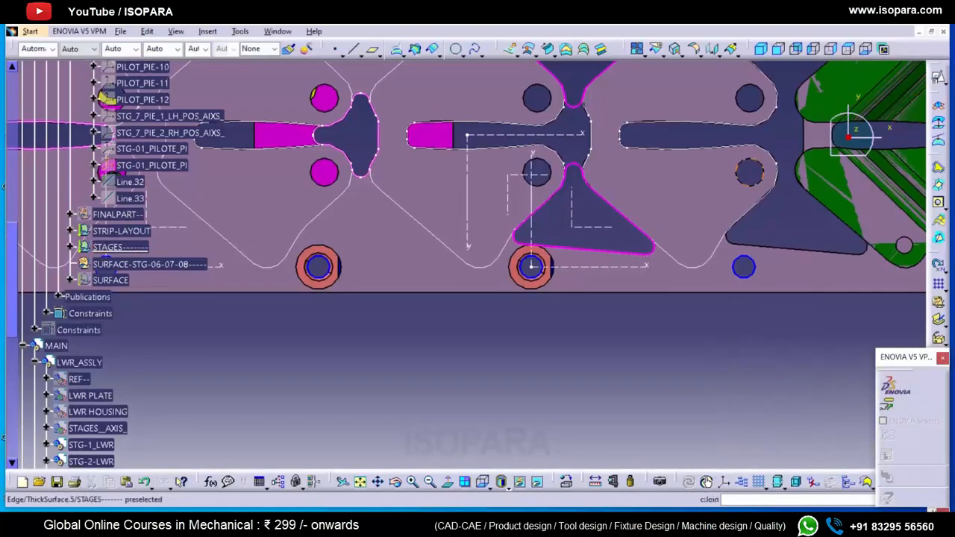
{"action": "key", "text": "Return"}
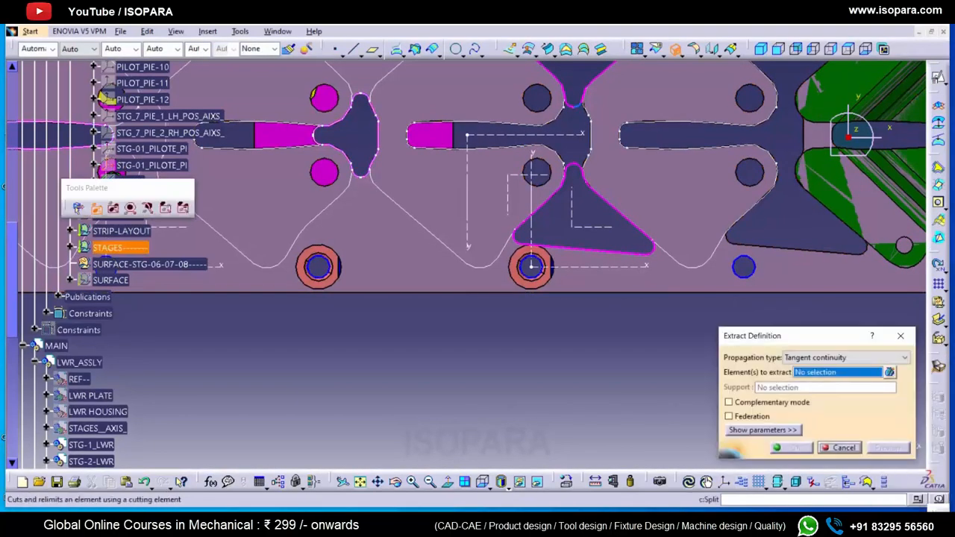
- Extract the two stage 4 triangular notch outlines of the NOTCH CUTTING sketch with Tangent continuity propagation
{"action": "left_click", "coordinate": [580, 95]}
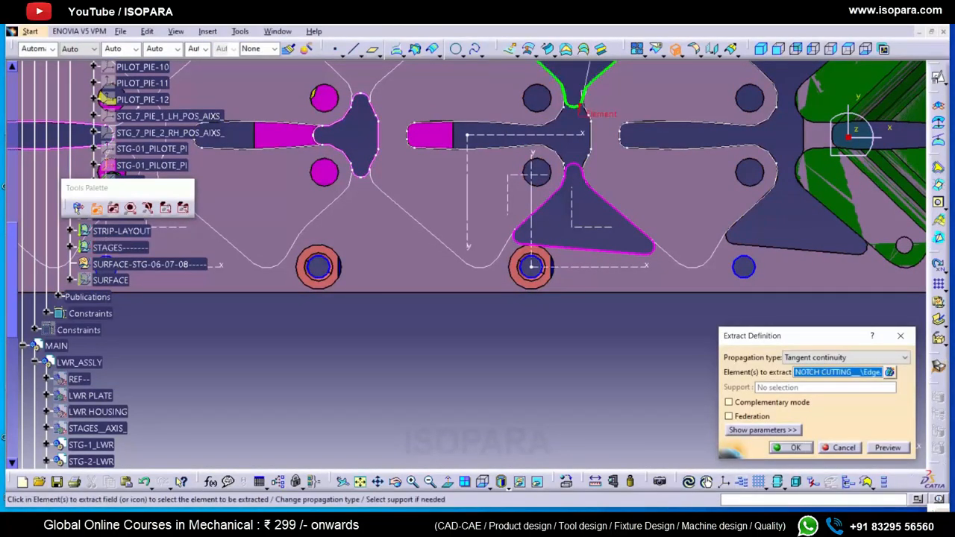
{"action": "left_click", "coordinate": [889, 371]}
{"action": "left_click", "coordinate": [575, 168]}
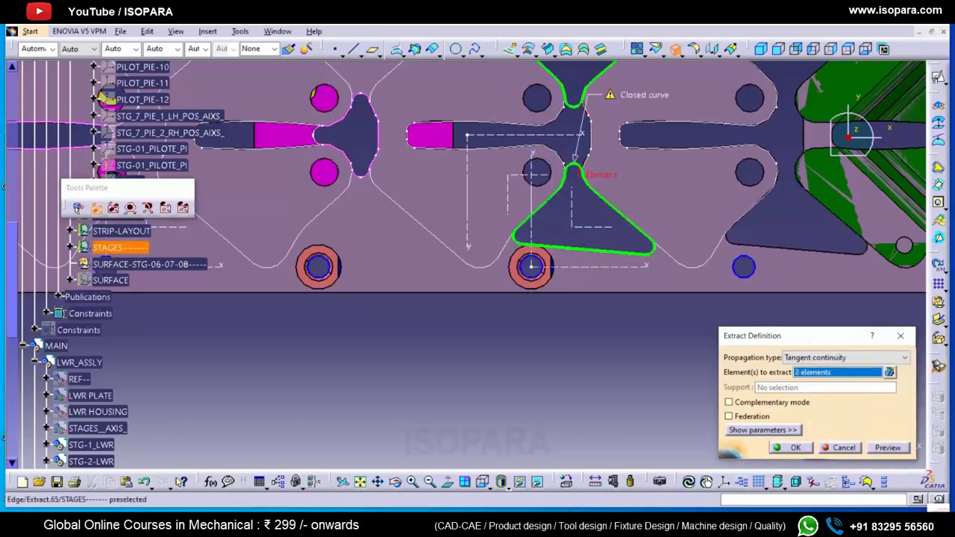
{"action": "left_click", "coordinate": [791, 447]}
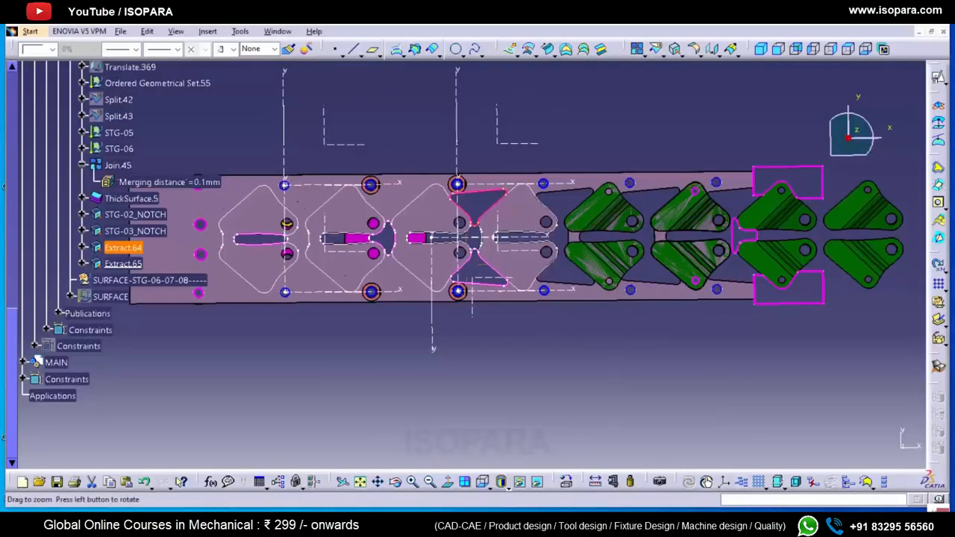
- Rename the Extract.64 curve to STG-04_NOTCH, reusing the naming of the STG-03_NOTCH feature
{"action": "middle_click_drag", "start_coordinate": [485, 224], "coordinate": [485, 213]}
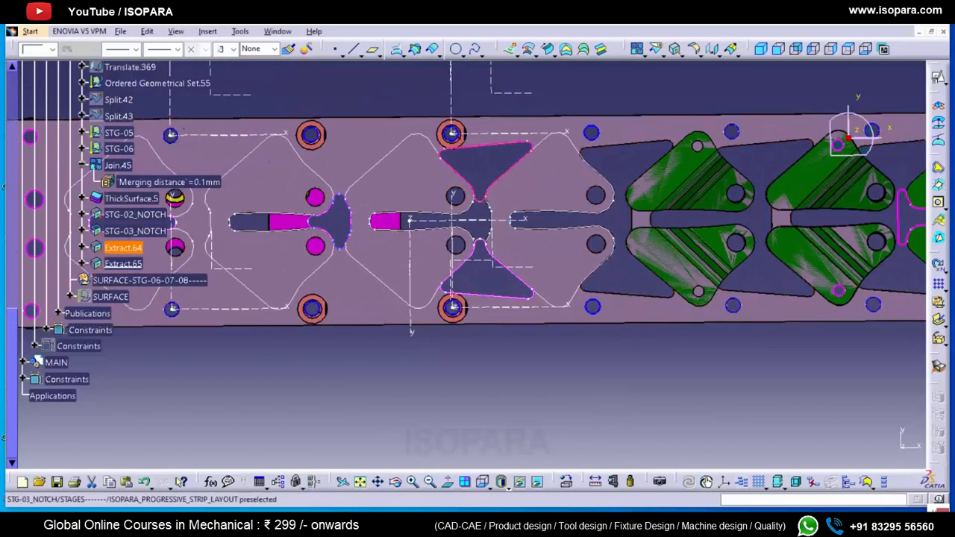
{"action": "middle_click_drag", "start_coordinate": [452, 317], "coordinate": [492, 312]}
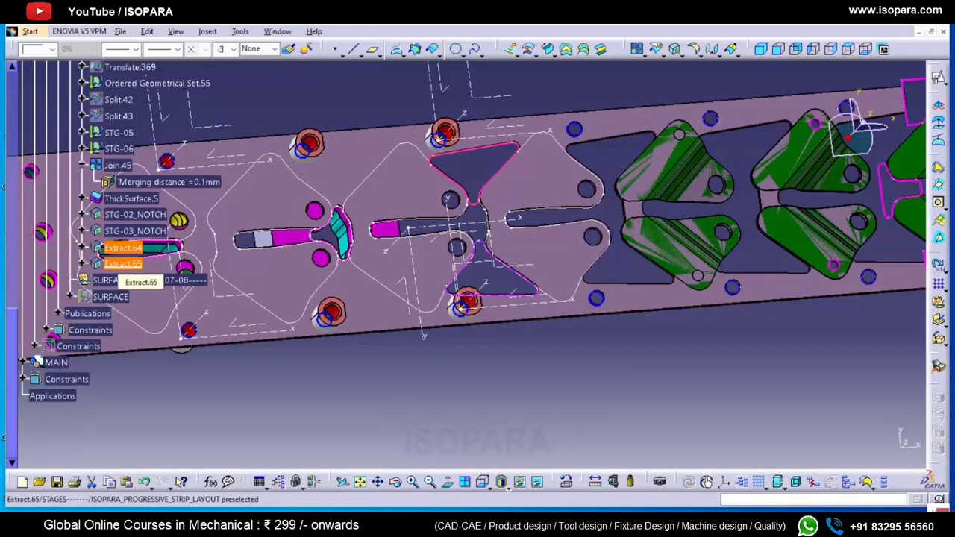
{"action": "right_click", "coordinate": [152, 232]}
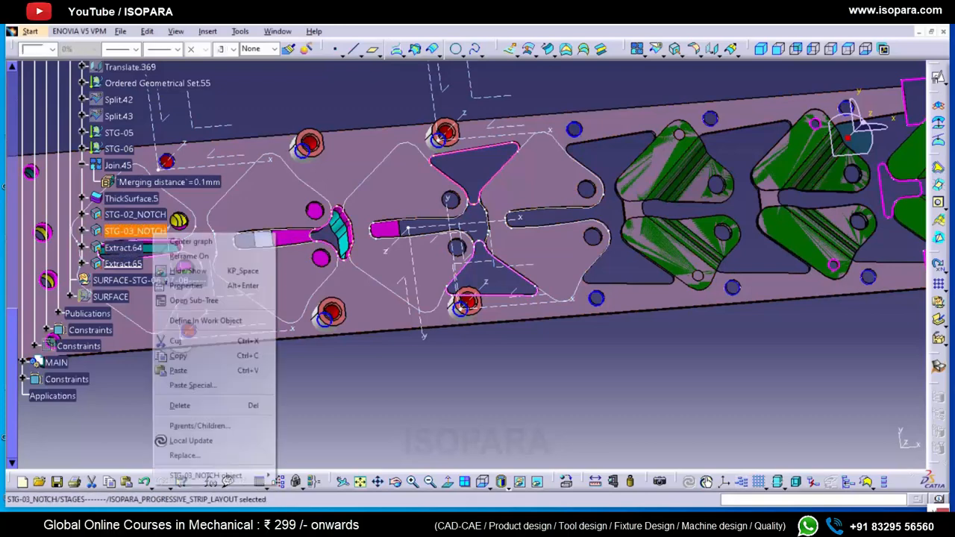
{"action": "left_click", "coordinate": [186, 285]}
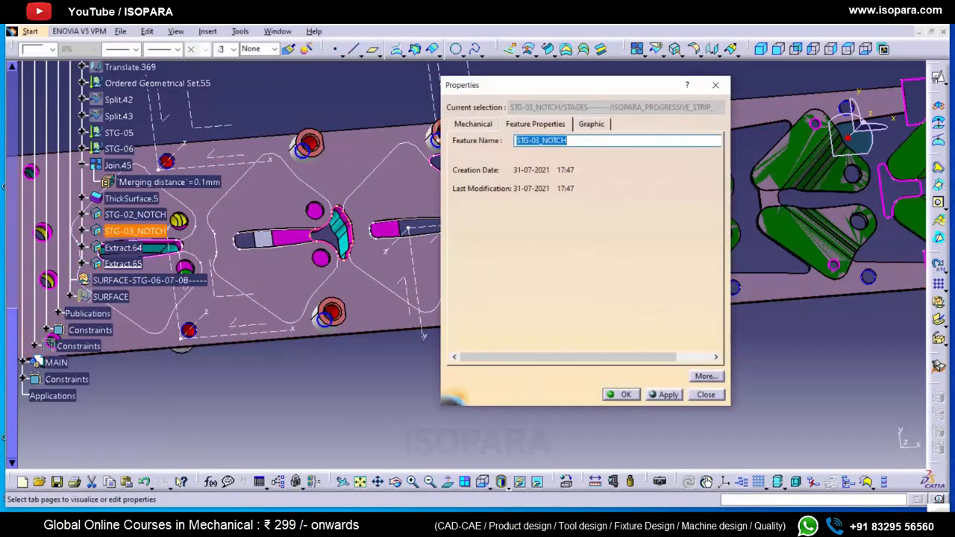
{"action": "key", "text": "Return"}
{"action": "right_click", "coordinate": [130, 251]}
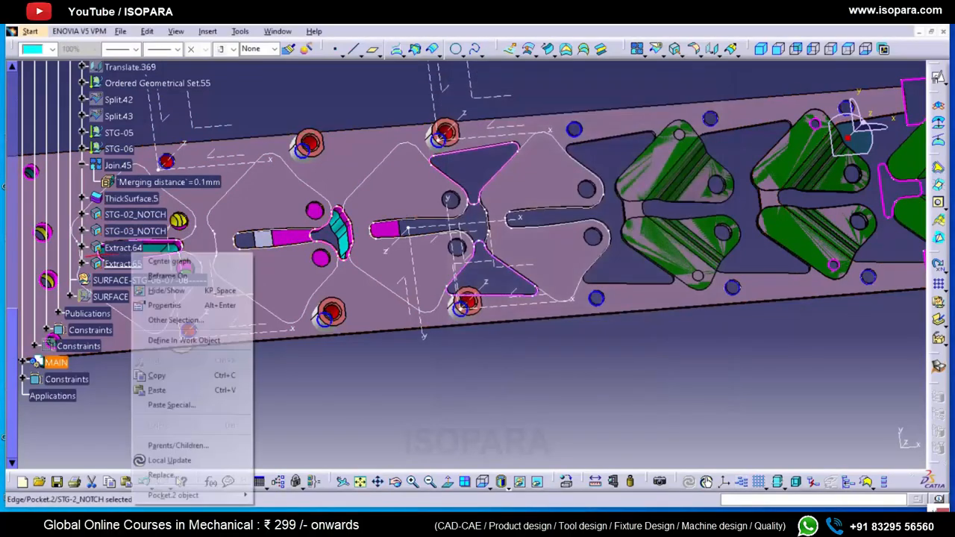
{"action": "left_click", "coordinate": [124, 248]}
{"action": "right_click", "coordinate": [125, 249]}
{"action": "left_click", "coordinate": [179, 302]}
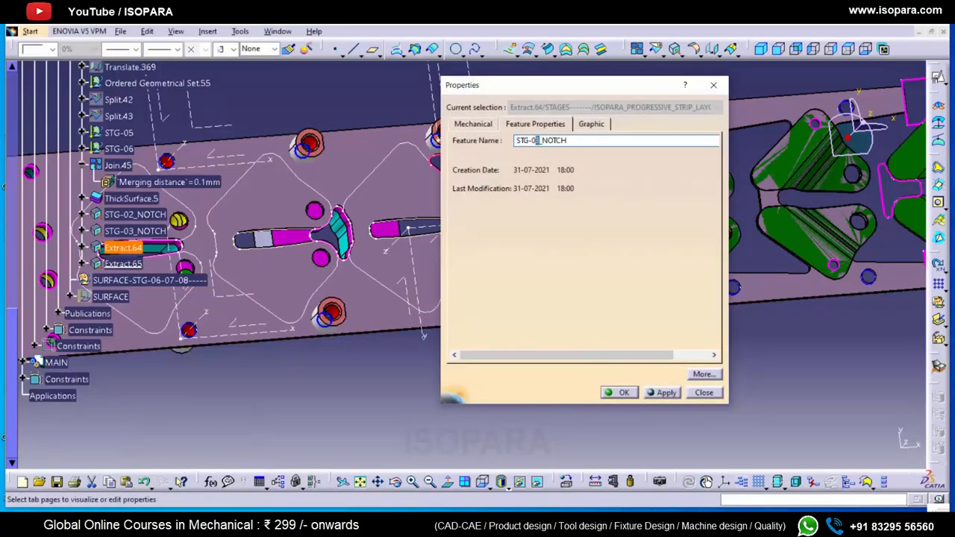
{"action": "left_click", "coordinate": [618, 392]}
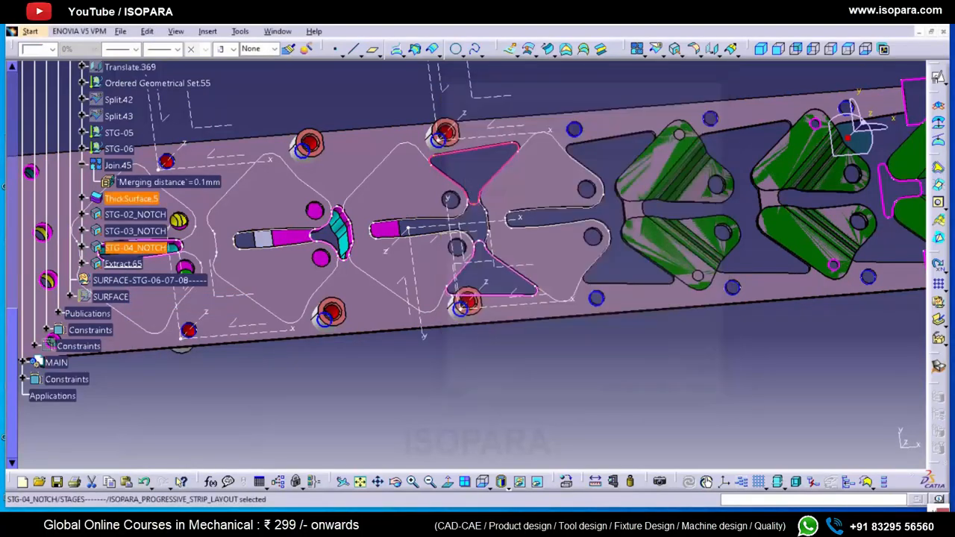
- Rename the Extract.65 curve to STG-04_NOTCH as well
{"action": "right_click", "coordinate": [123, 263]}
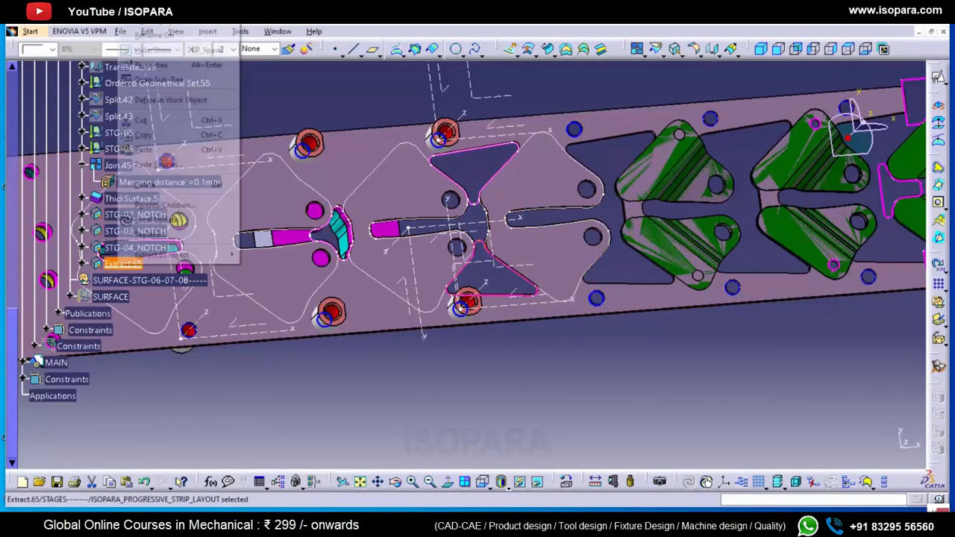
{"action": "left_click", "coordinate": [149, 66]}
{"action": "type", "text": "STG-03_NOTCH"}
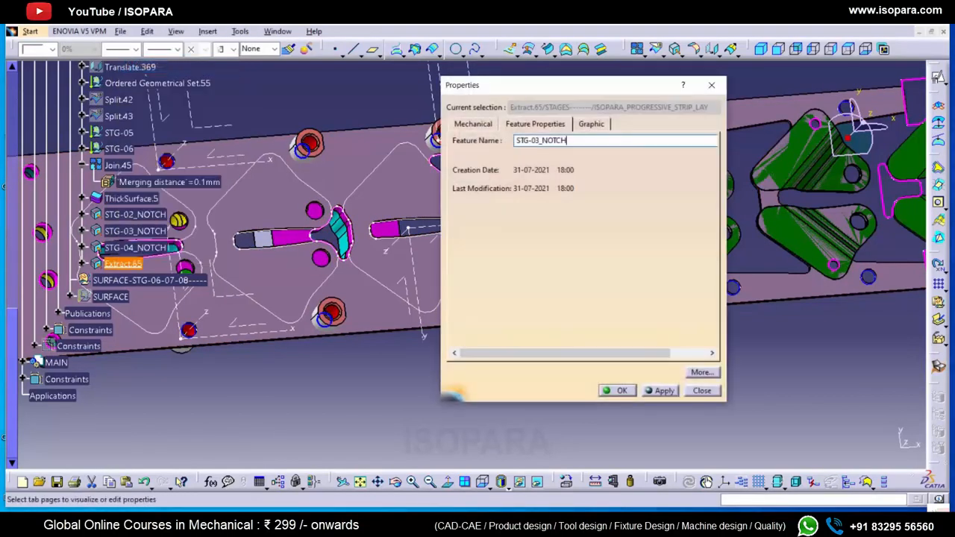
{"action": "type", "text": "4"}
{"action": "key", "text": "Return"}
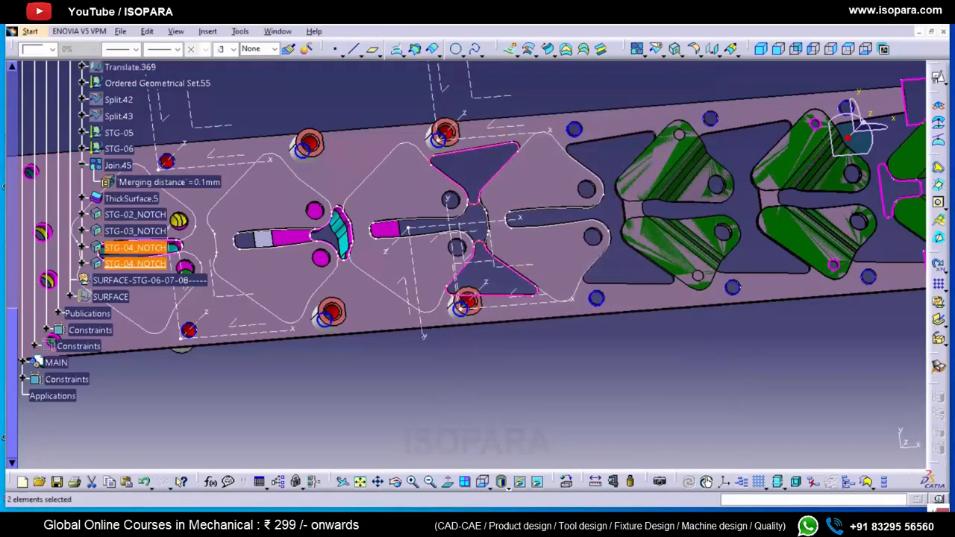
- Publish both selected STG-04_NOTCH curves of the strip layout part
{"action": "left_click", "coordinate": [240, 31]}
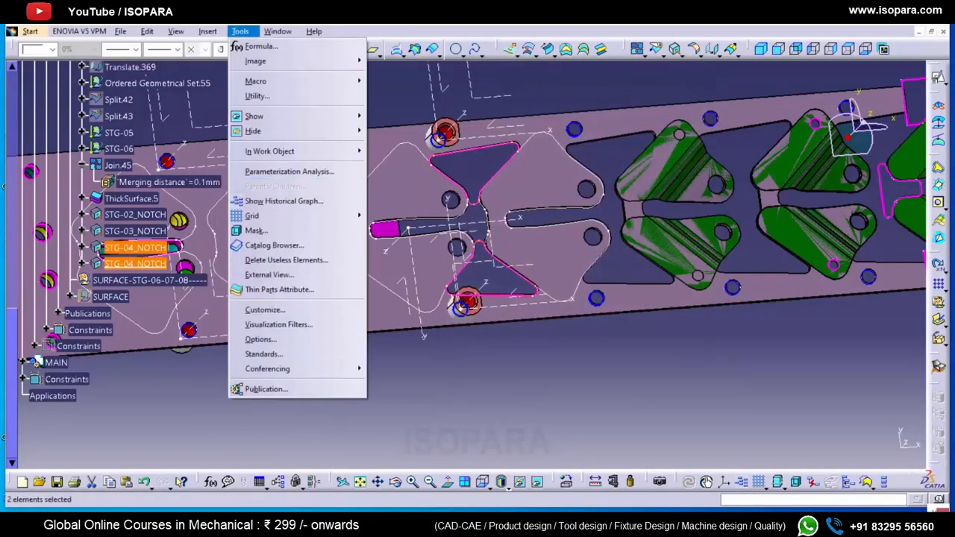
{"action": "left_click", "coordinate": [265, 389]}
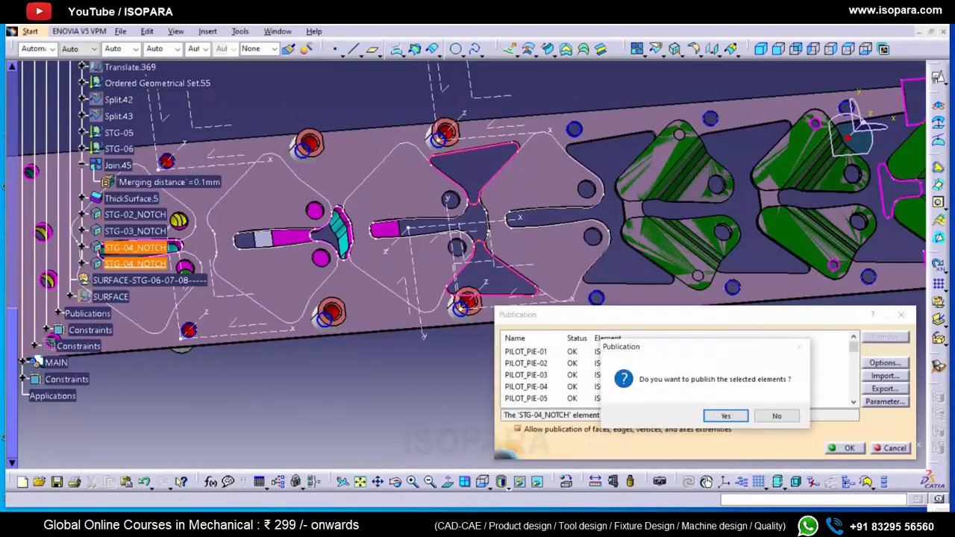
{"action": "key", "text": "Return"}
{"action": "key", "text": "Return"}
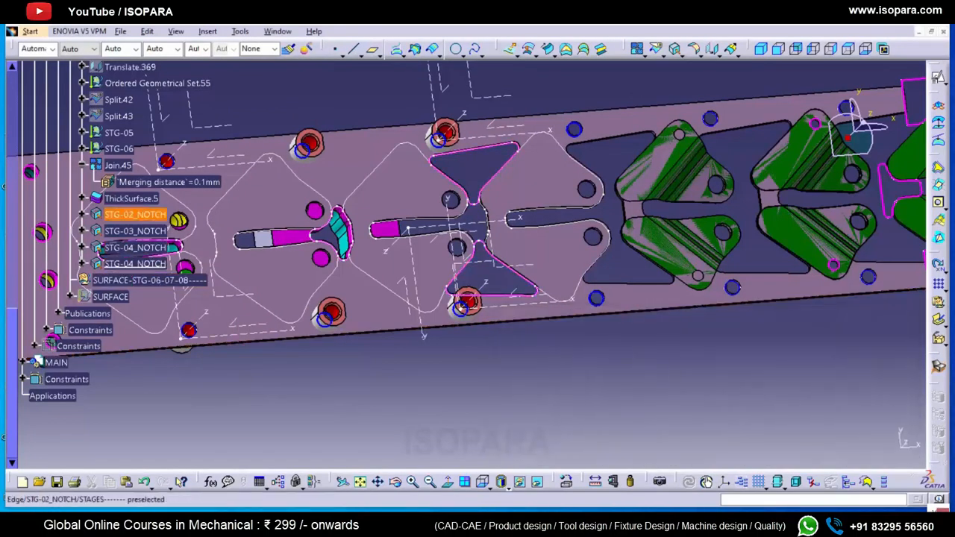
- Copy both STG-04_NOTCH curves and insert them into the 4-RH STG-STEEL part with Paste Special
{"action": "left_click", "coordinate": [135, 214]}
{"action": "left_click", "coordinate": [135, 247]}
{"action": "key", "text": "ctrl+c"}
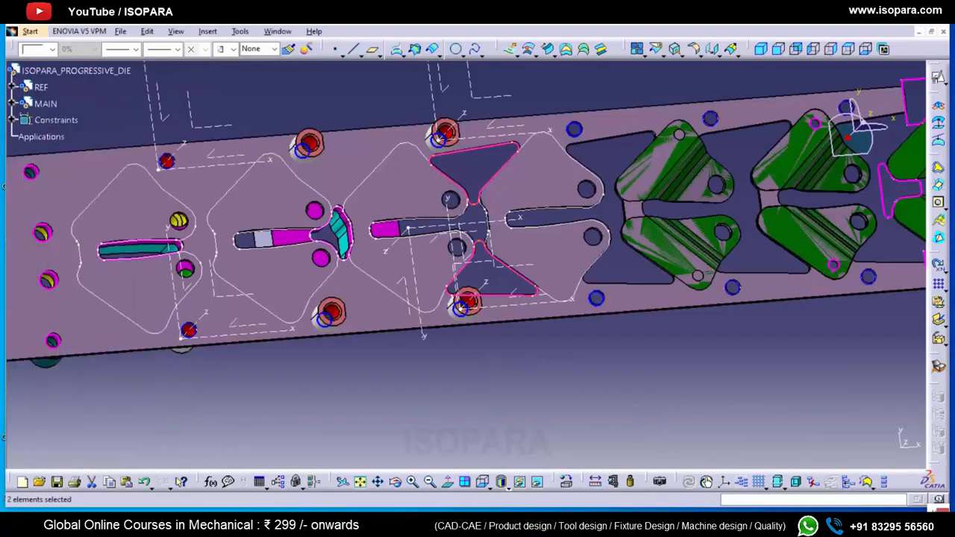
{"action": "middle_click_drag", "start_coordinate": [477, 224], "coordinate": [497, 284]}
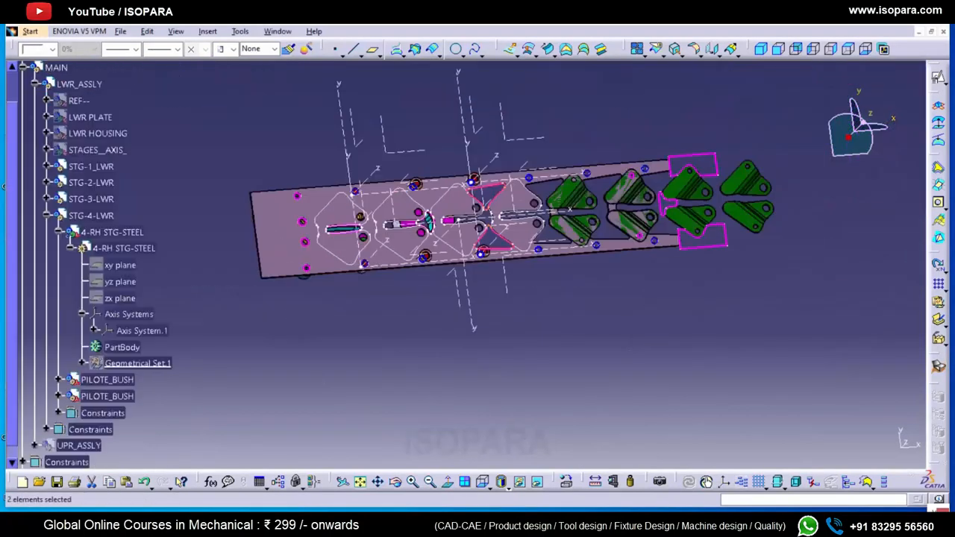
{"action": "left_click", "coordinate": [125, 249]}
{"action": "right_click", "coordinate": [117, 246]}
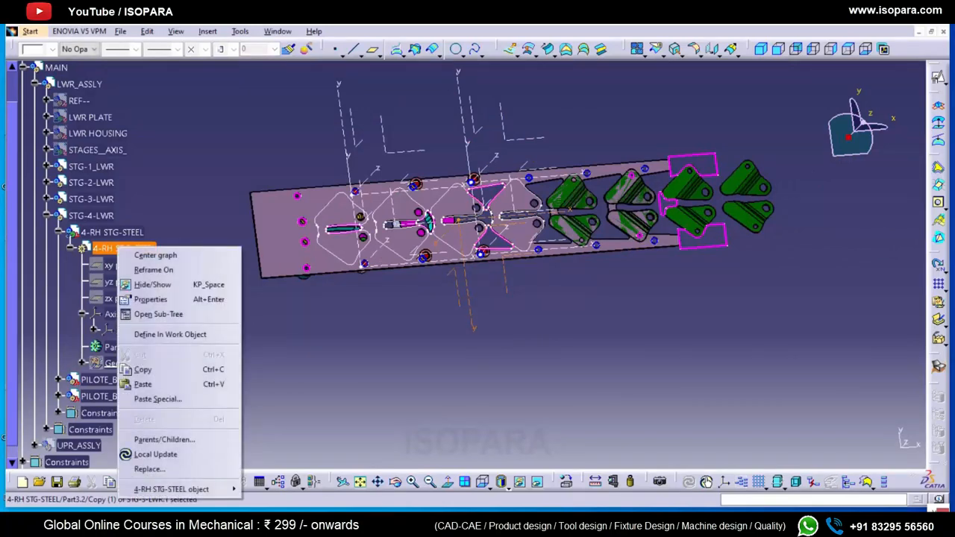
{"action": "left_click", "coordinate": [172, 333]}
{"action": "key", "text": "Return"}
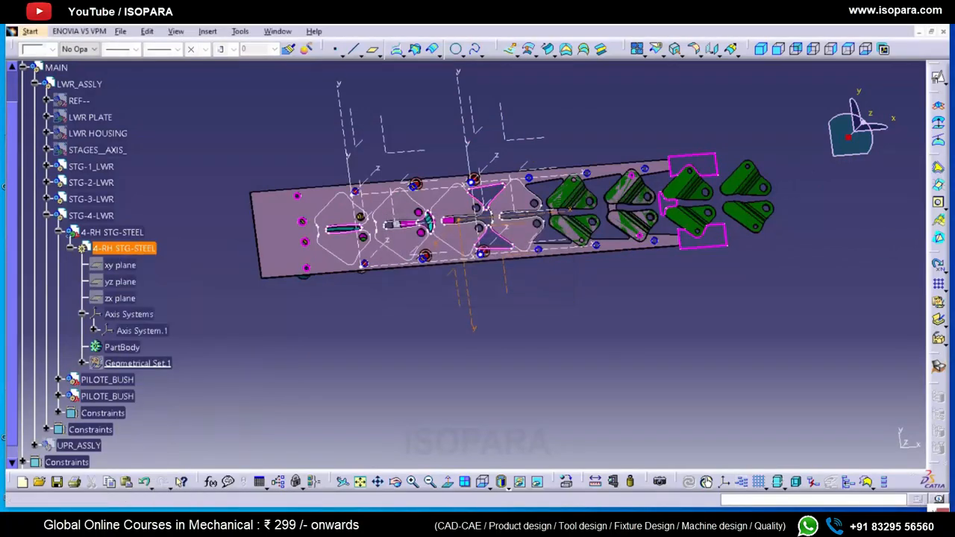
{"action": "right_click", "coordinate": [117, 250]}
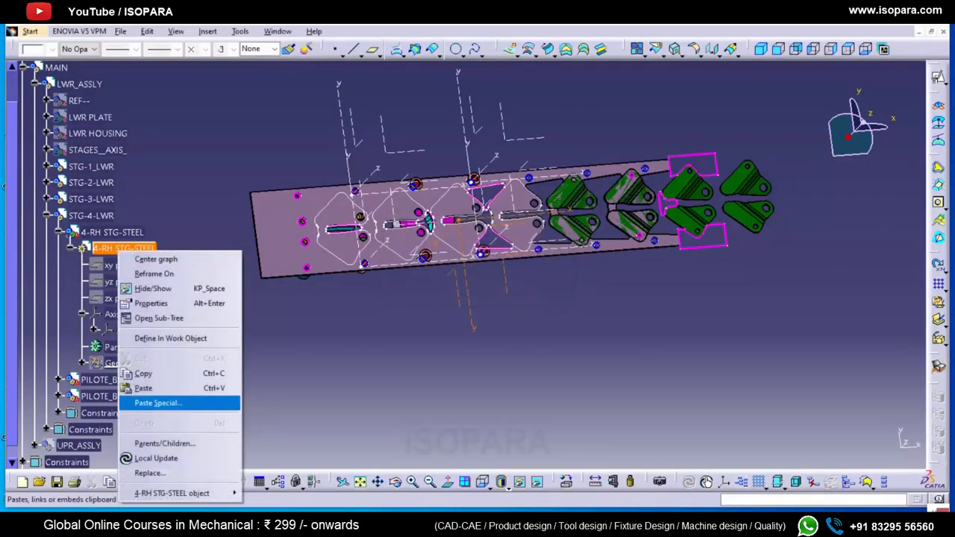
{"action": "left_click", "coordinate": [157, 404]}
{"action": "key", "text": "Return"}
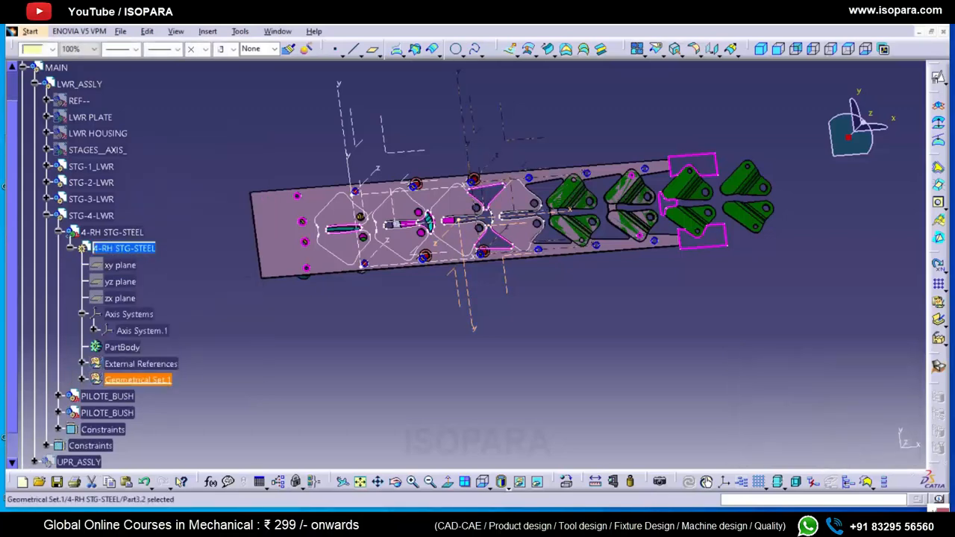
{"action": "left_click", "coordinate": [207, 31]}
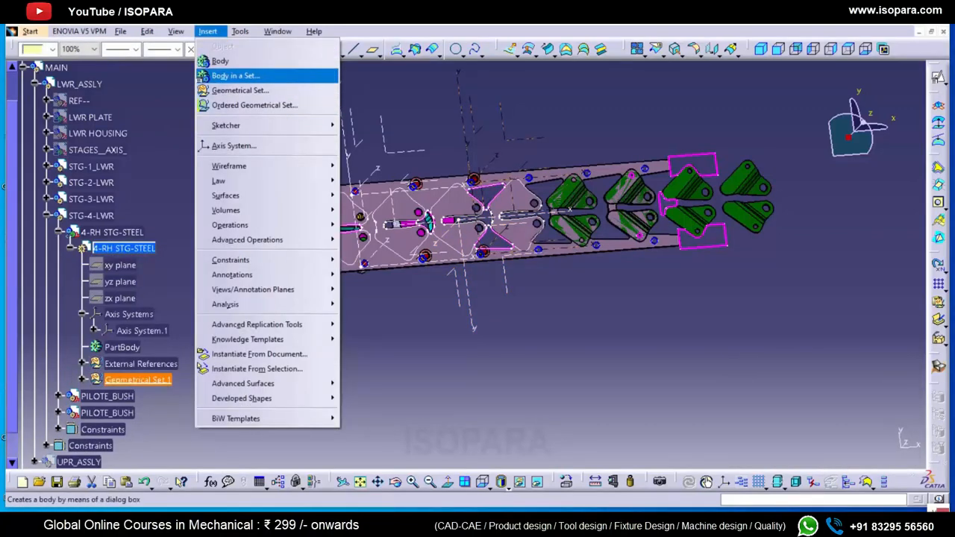
{"action": "left_click", "coordinate": [224, 76]}
{"action": "left_click", "coordinate": [549, 290]}
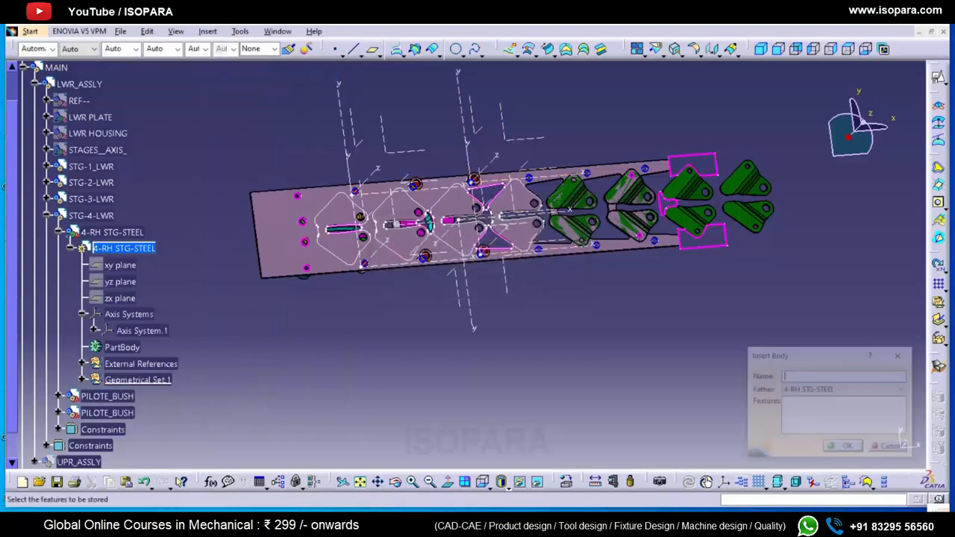
{"action": "left_click", "coordinate": [890, 447]}
- Insert a new body in the 4-RH STG-STEEL part
{"action": "left_click", "coordinate": [207, 31]}
{"action": "left_click", "coordinate": [222, 60]}
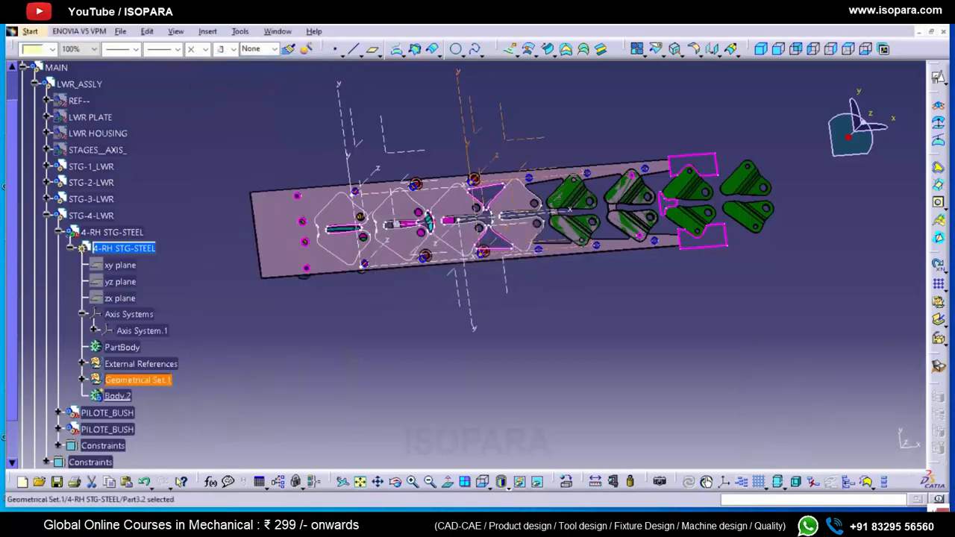
- Examine the strip, pilot bushes and stage steel blocks around the stage 4 notches from the side and from above
{"action": "middle_click_drag", "start_coordinate": [455, 337], "coordinate": [444, 224]}
{"action": "middle_click_drag", "start_coordinate": [444, 298], "coordinate": [451, 217]}
{"action": "middle_click_drag", "start_coordinate": [373, 231], "coordinate": [492, 220]}
{"action": "scroll", "coordinate": [541, 205], "scroll_direction": "down", "scroll_amount": 1}
{"action": "middle_click_drag", "start_coordinate": [701, 233], "coordinate": [638, 226]}
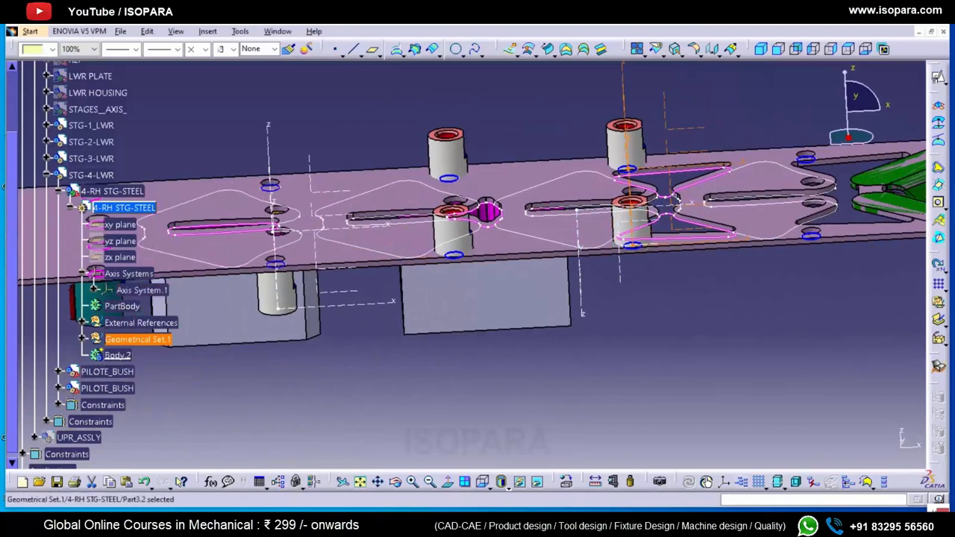
{"action": "middle_click_drag", "start_coordinate": [548, 329], "coordinate": [559, 358]}
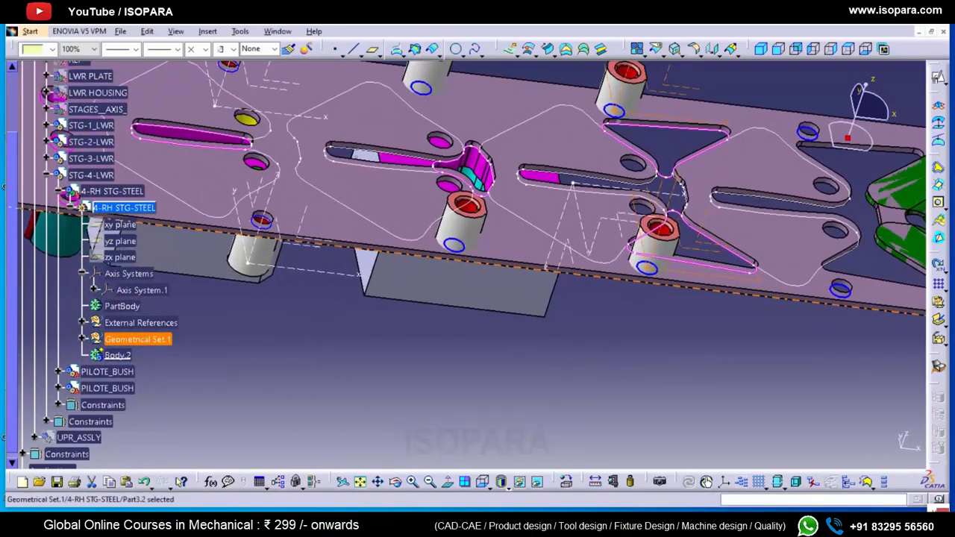
{"action": "middle_click_drag", "start_coordinate": [492, 302], "coordinate": [426, 221]}
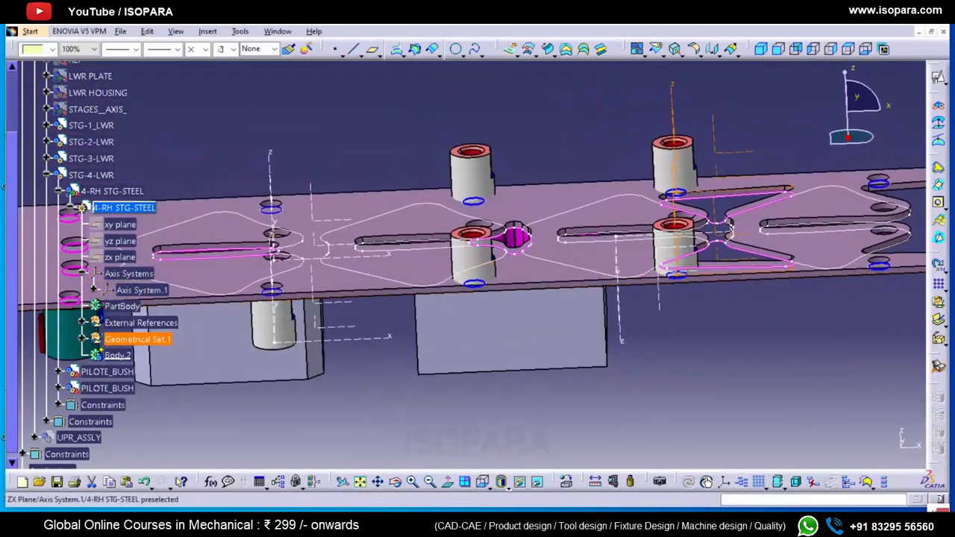
{"action": "middle_click_drag", "start_coordinate": [513, 238], "coordinate": [500, 321]}
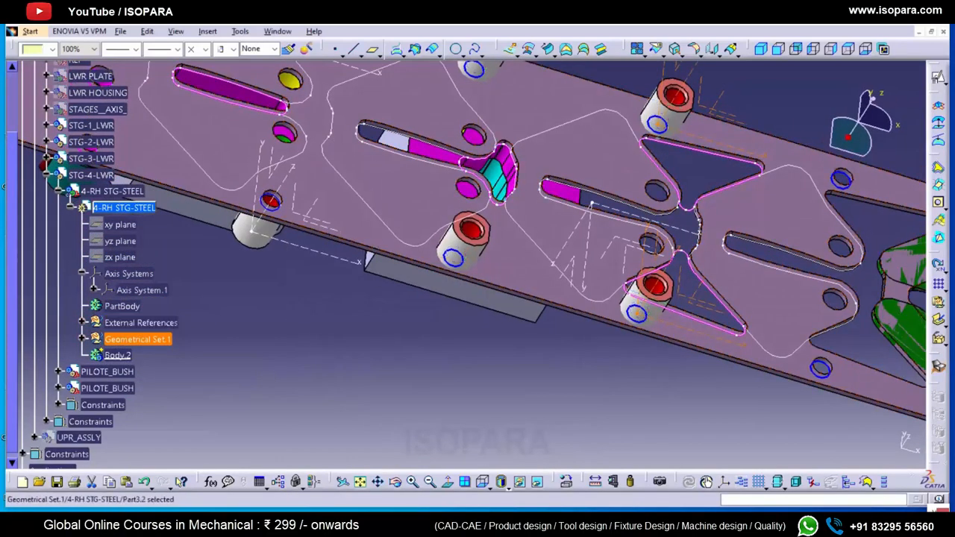
- Hide both PILOTE_BUSH components of the STG-4-LWR assembly
{"action": "left_click", "coordinate": [106, 372]}
{"action": "left_click", "coordinate": [106, 388], "text": "ctrl"}
{"action": "key", "text": "space"}
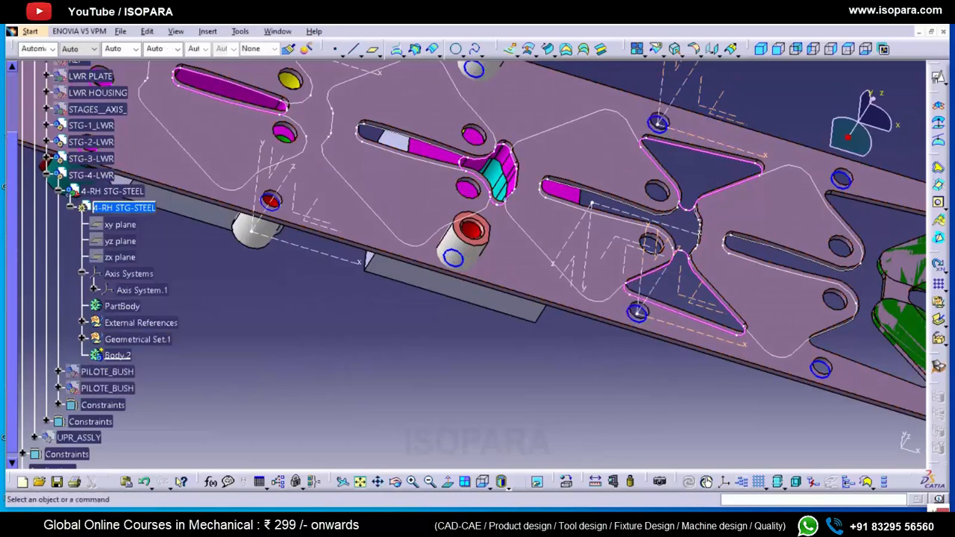
{"action": "middle_click_drag", "start_coordinate": [457, 298], "coordinate": [464, 261]}
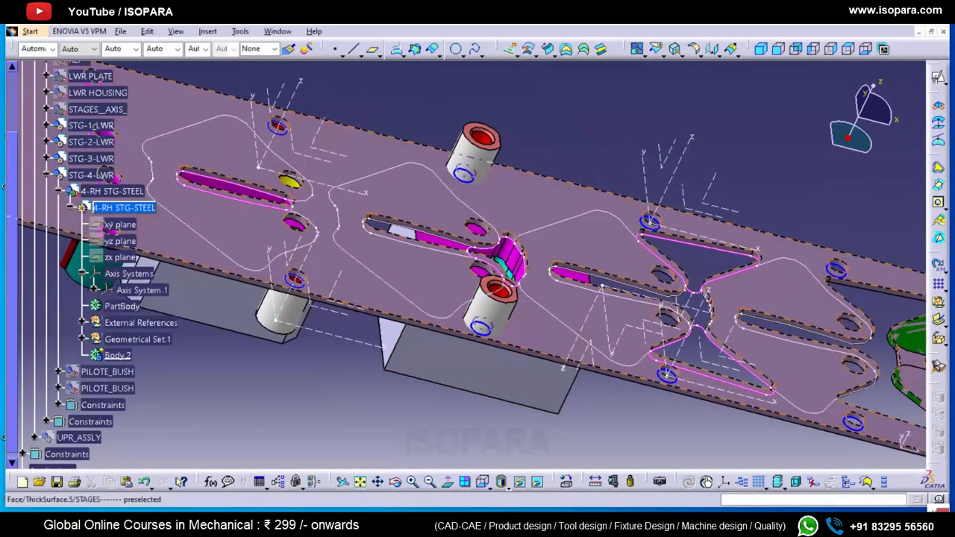
- Collapse the STG-4-LWR branch and hide the ISOPARA_PROGRESSIVE_STRIP_LAYOUT part
{"action": "left_click", "coordinate": [47, 175]}
{"action": "middle_click_drag", "start_coordinate": [395, 265], "coordinate": [469, 335]}
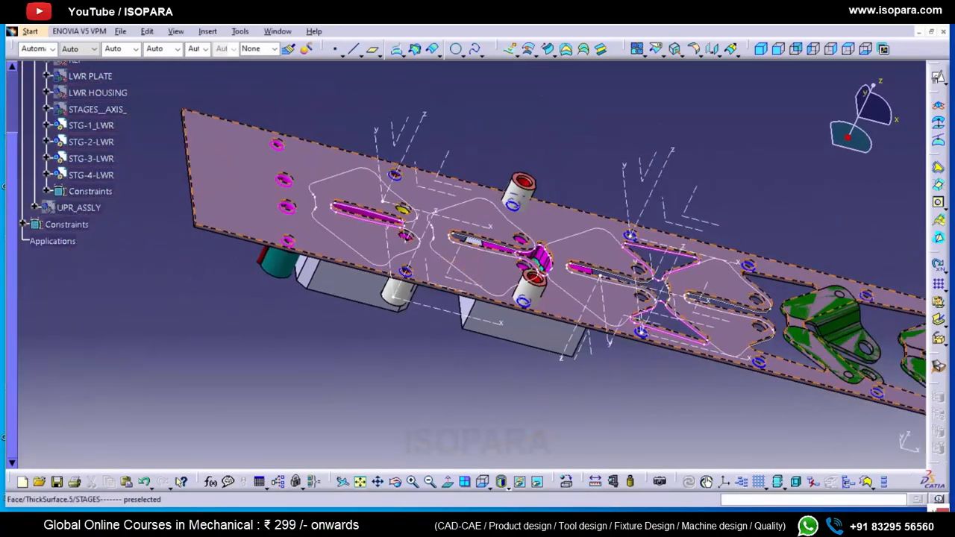
{"action": "middle_click_drag", "start_coordinate": [552, 298], "coordinate": [580, 210]}
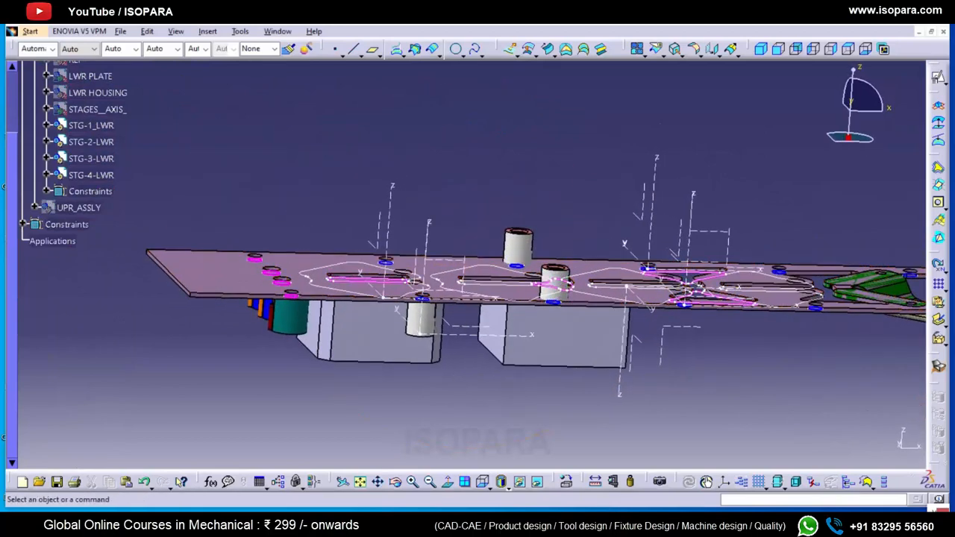
{"action": "scroll", "coordinate": [75, 189], "scroll_direction": "up", "scroll_amount": 3}
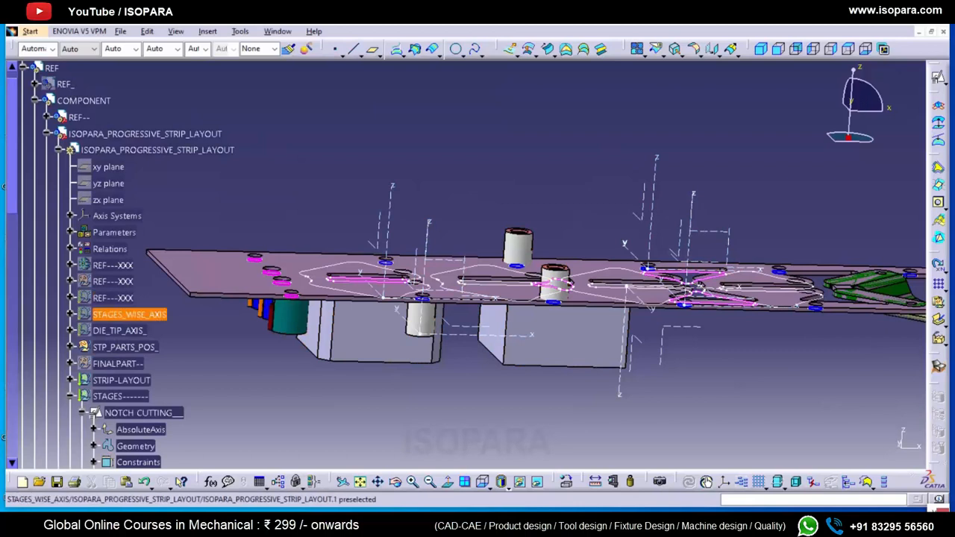
{"action": "left_click", "coordinate": [89, 315]}
{"action": "key", "text": "ctrl+h"}
{"action": "left_click", "coordinate": [89, 315]}
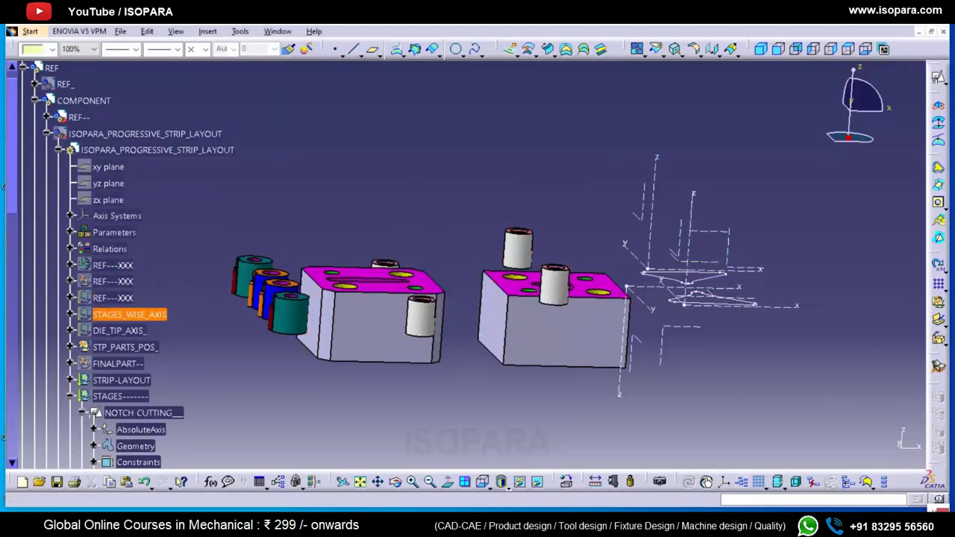
- Activate and show the ISOPARA_PROGRESSIVE_STRIP_LAYOUT part, and collapse its STAGES set in the tree
{"action": "double_click", "coordinate": [88, 315]}
{"action": "double_click", "coordinate": [88, 315]}
{"action": "key", "text": "ctrl+h"}
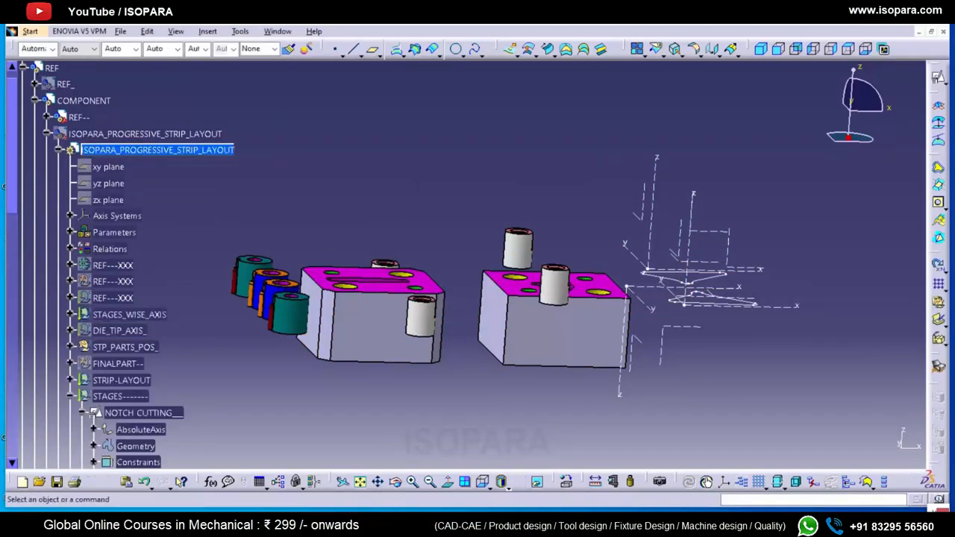
{"action": "left_click", "coordinate": [112, 134]}
{"action": "key", "text": "ctrl+h"}
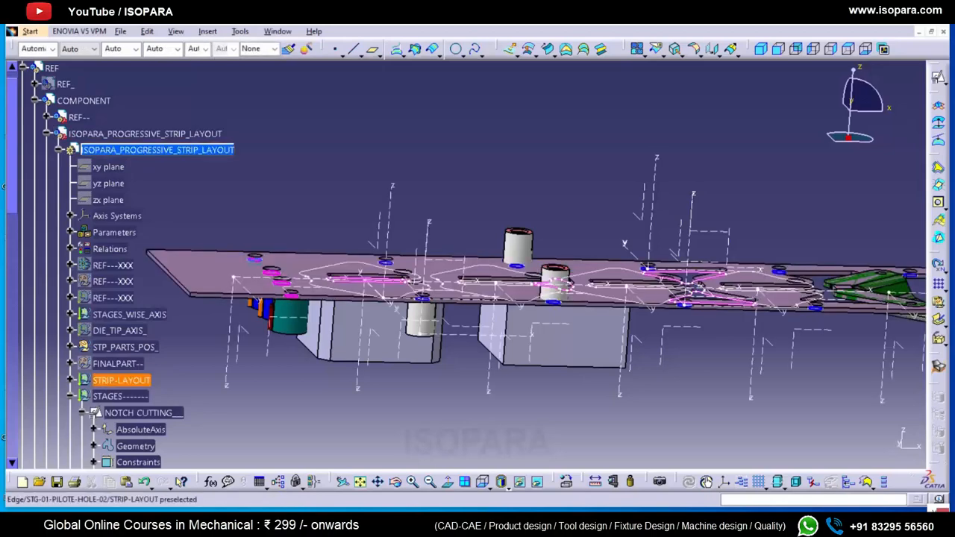
{"action": "scroll", "coordinate": [127, 265], "scroll_direction": "down", "scroll_amount": 4}
{"action": "left_click", "coordinate": [70, 192]}
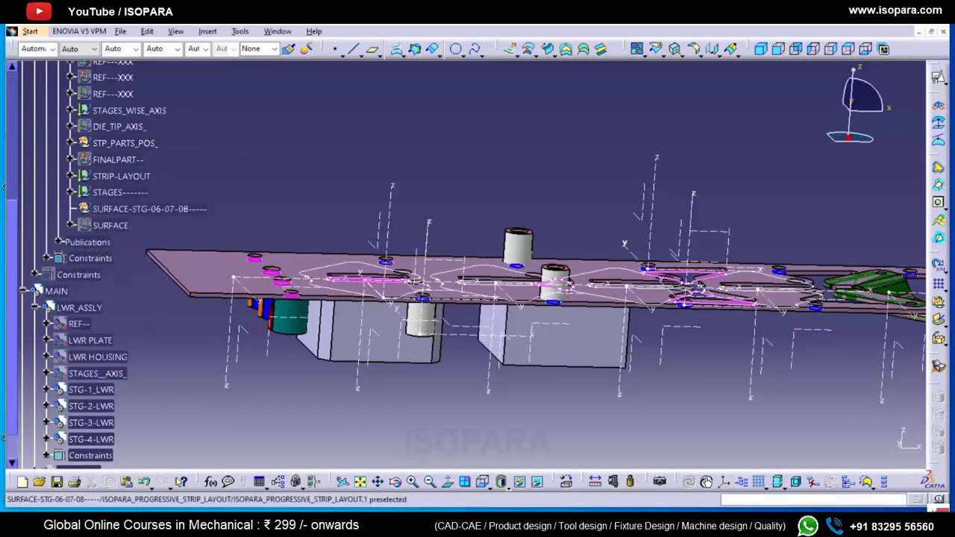
{"action": "left_click", "coordinate": [56, 291]}
{"action": "key", "text": "space"}
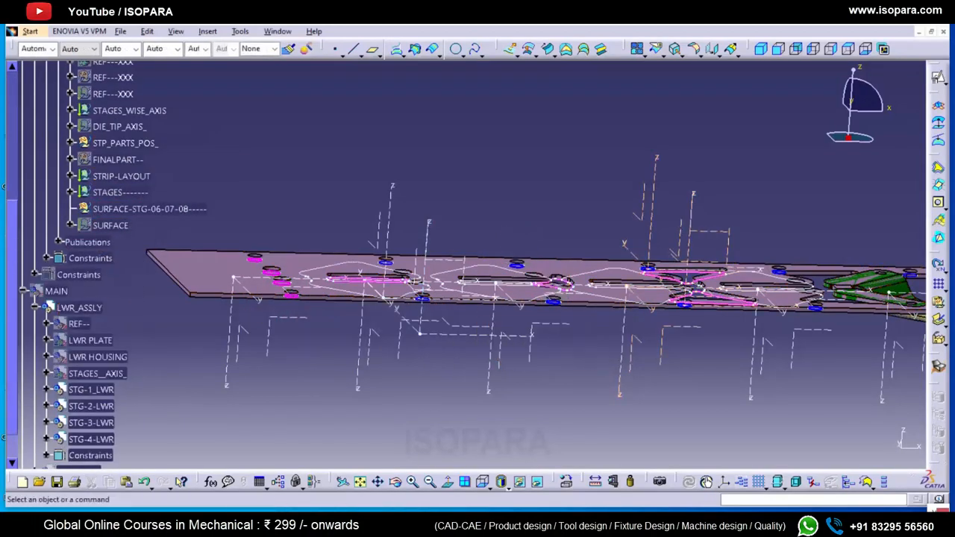
{"action": "left_click", "coordinate": [56, 291]}
{"action": "key", "text": "space"}
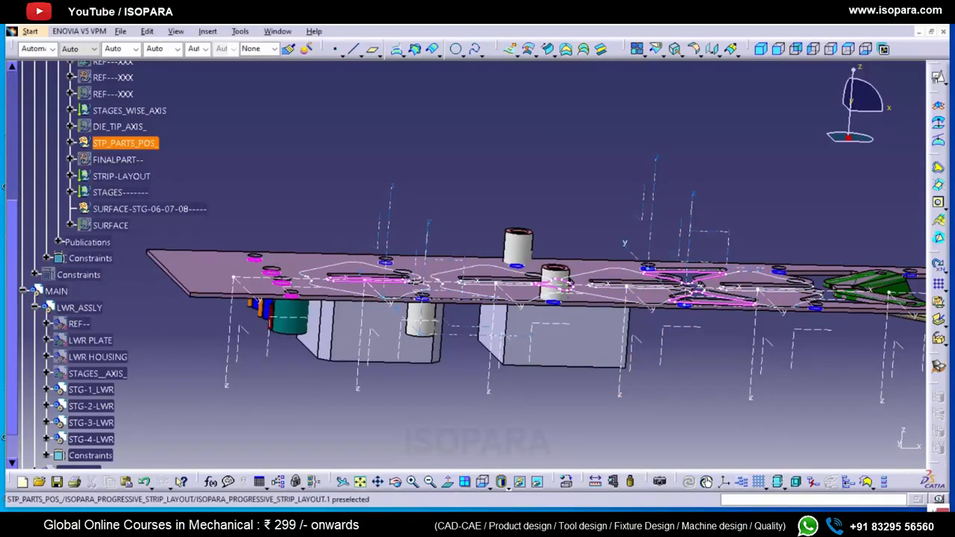
- Show the PILOT_PIE-03 and PILOT_PIE-04 axis systems of the STAGE_PIERCING_POS_AXIS set
{"action": "left_click", "coordinate": [71, 142]}
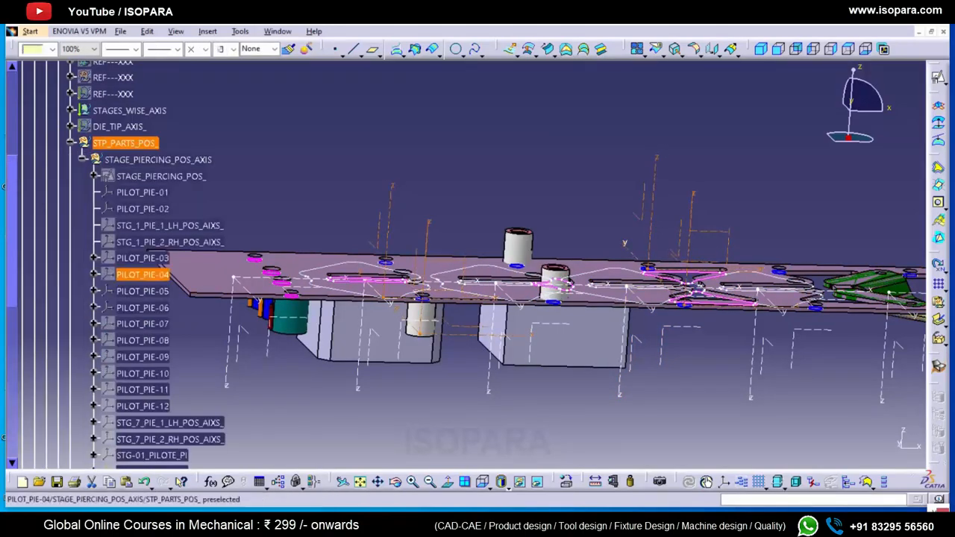
{"action": "left_click", "coordinate": [142, 275]}
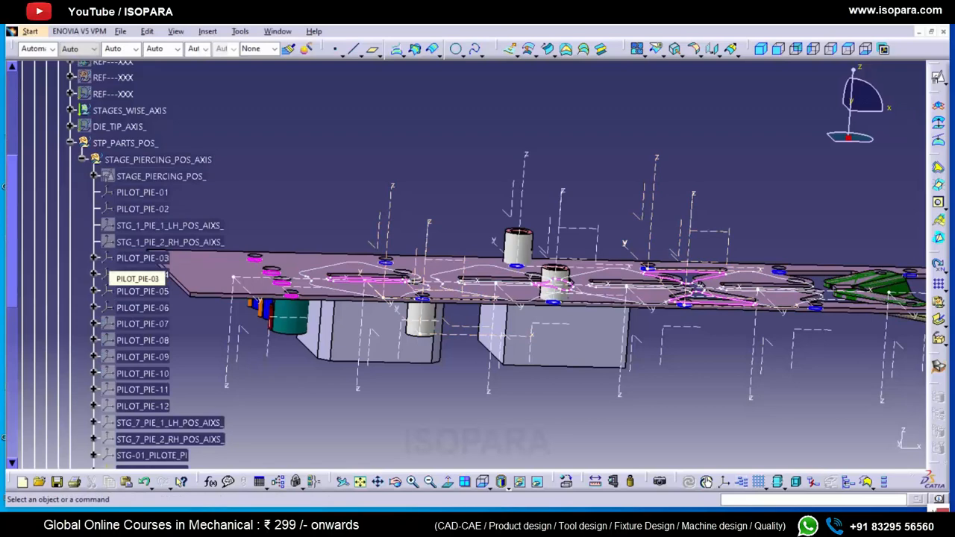
{"action": "left_click", "coordinate": [138, 258]}
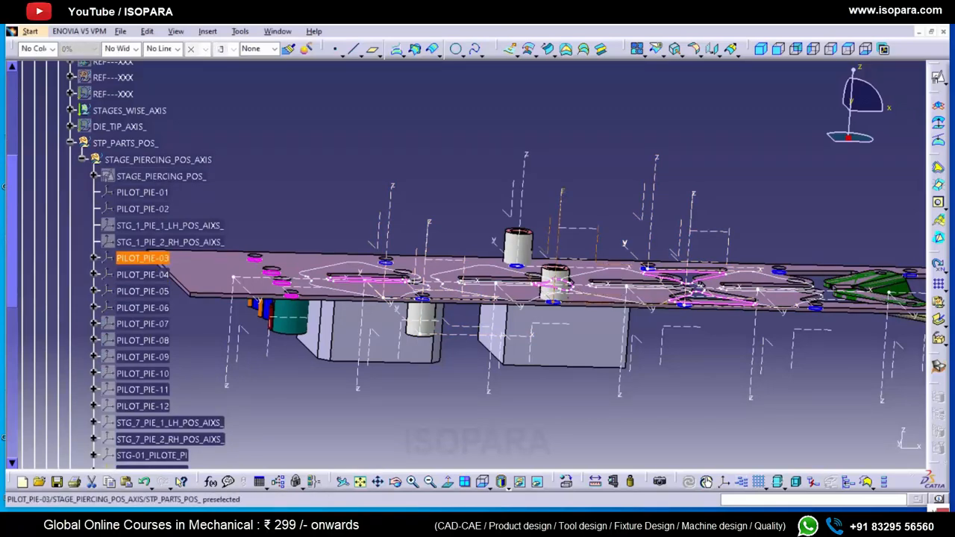
- Inspect the definitions of the PILOT_PIE-03 axis system and its origin, Point.18
{"action": "double_click", "coordinate": [143, 258]}
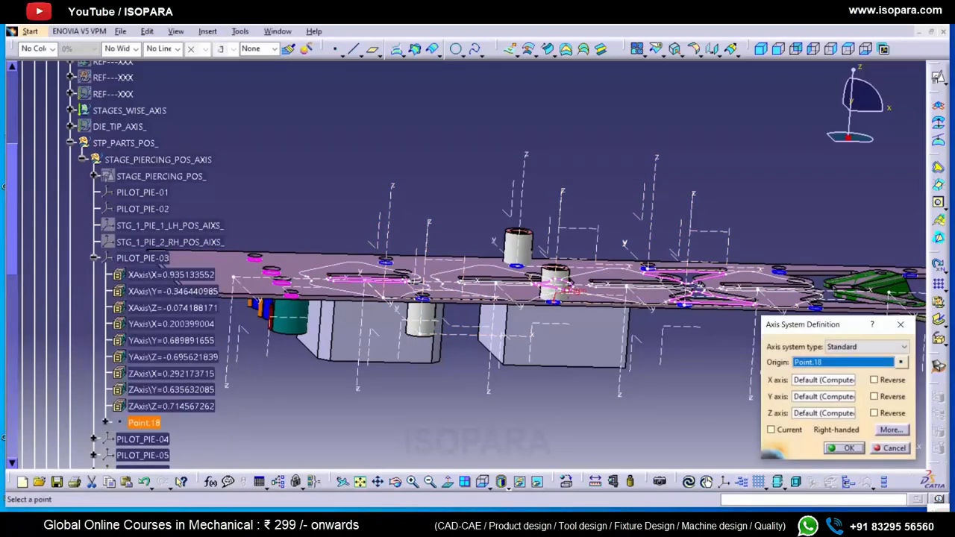
{"action": "key", "text": "Escape"}
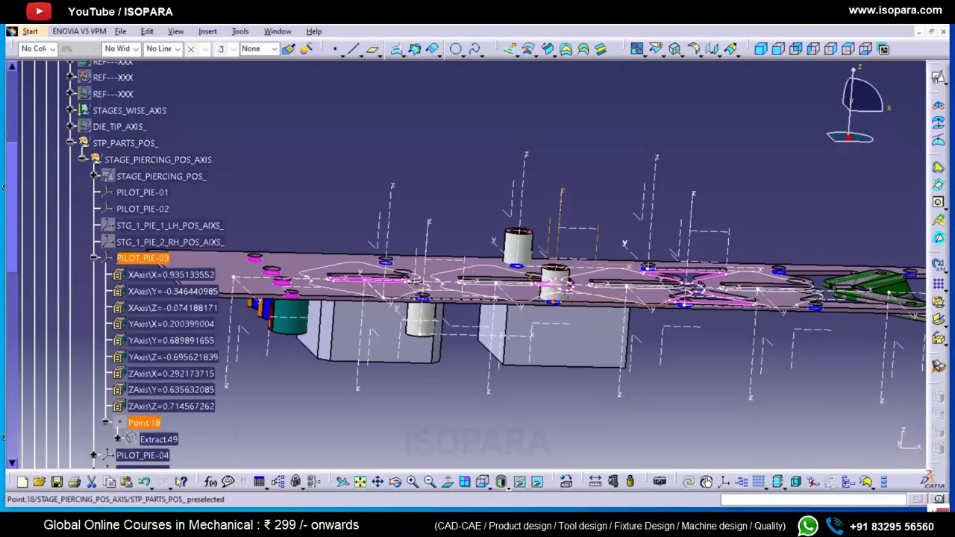
{"action": "double_click", "coordinate": [141, 422]}
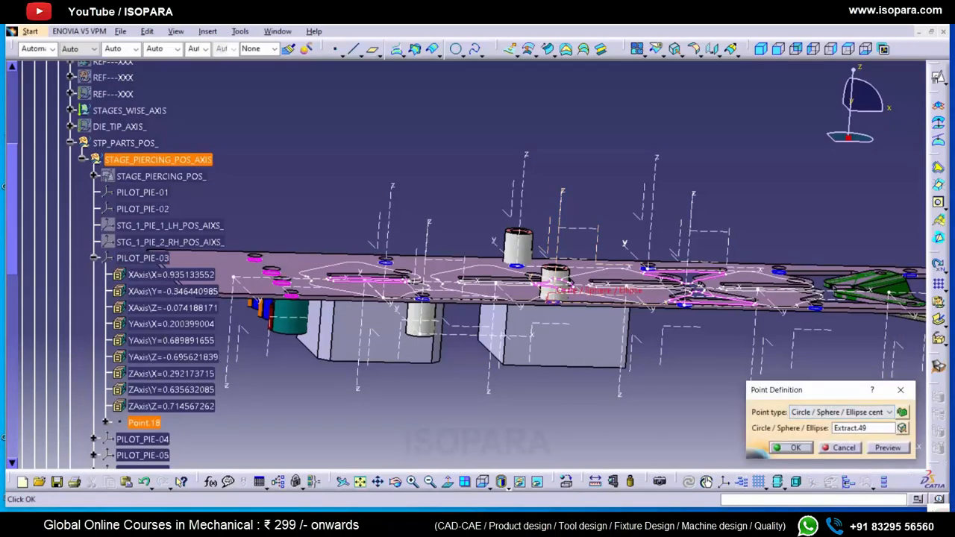
{"action": "key", "text": "Escape"}
{"action": "key", "text": "Escape"}
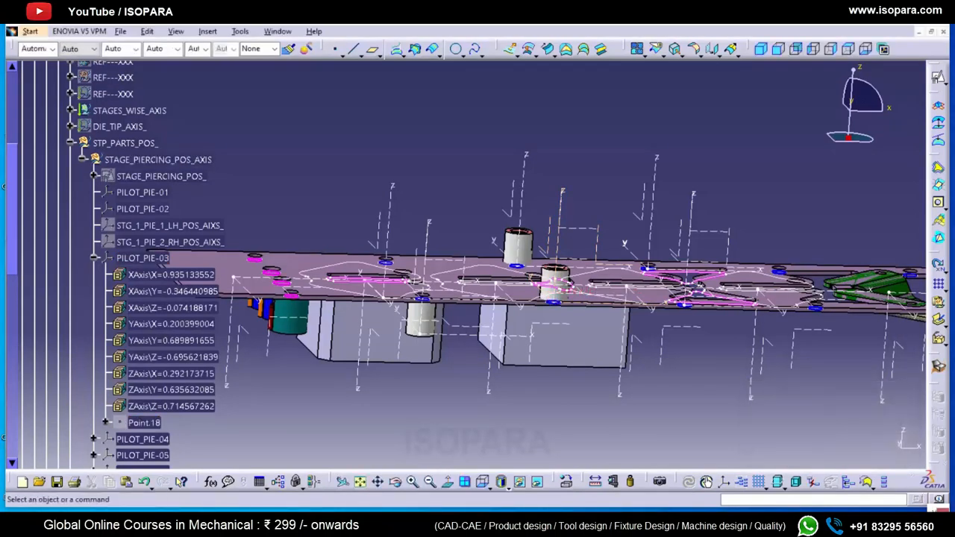
- Collapse the STAGE_PIERCING_POS_AXIS set and hide the MAIN assembly
{"action": "left_click", "coordinate": [82, 159]}
{"action": "left_click", "coordinate": [56, 308]}
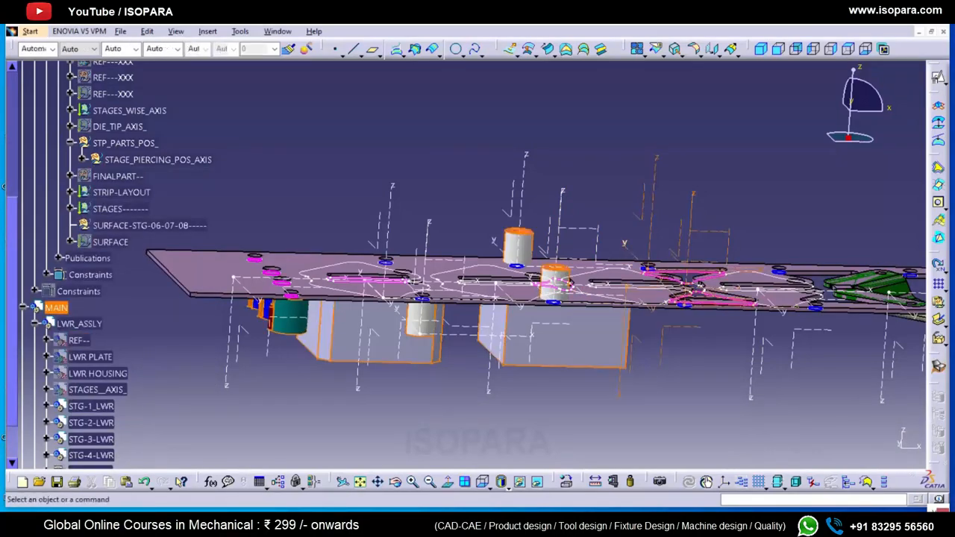
{"action": "key", "text": "space"}
{"action": "scroll", "coordinate": [119, 250], "scroll_direction": "up", "scroll_amount": 1}
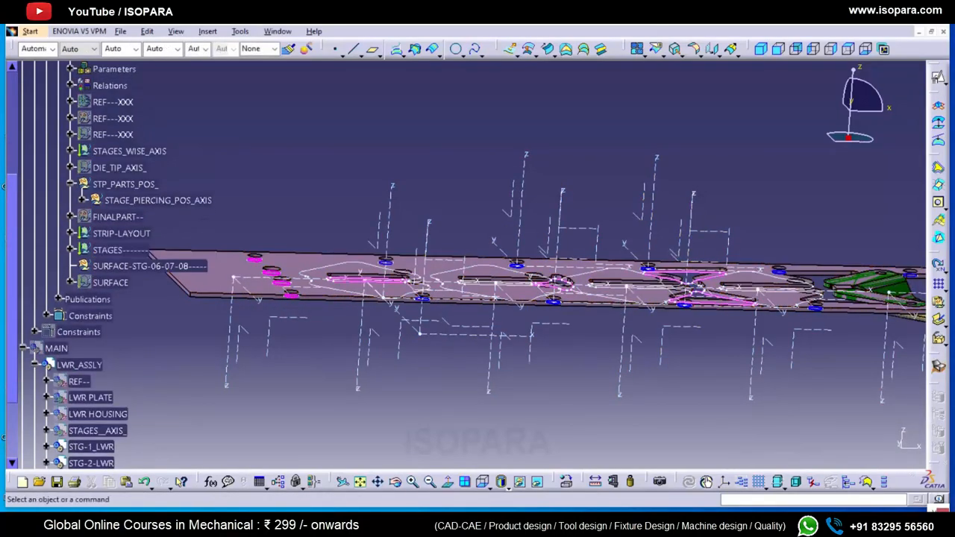
- Hide the STAGES and STRIP-LAYOUT sets of the strip layout part so that only the axis systems are displayed
{"action": "left_click", "coordinate": [119, 250]}
{"action": "key", "text": "space"}
{"action": "left_click", "coordinate": [121, 234]}
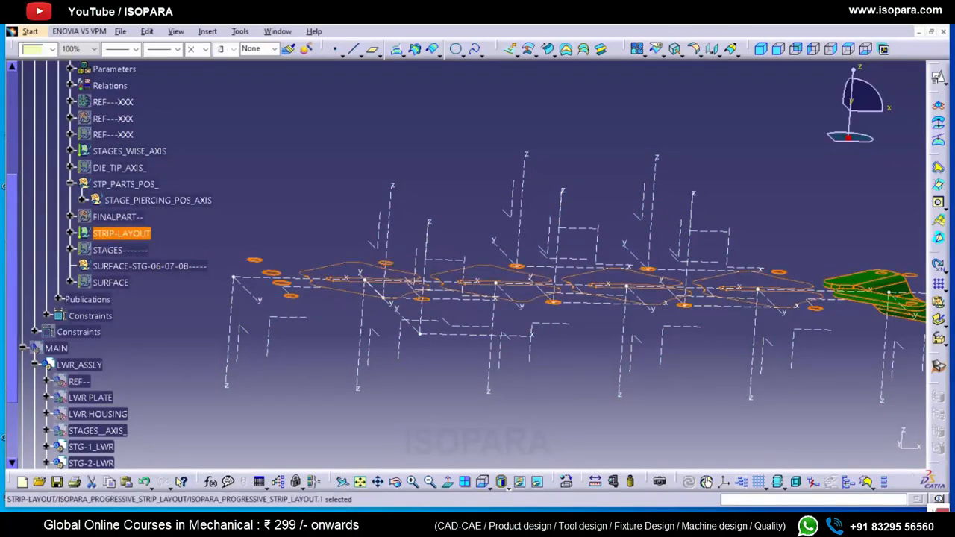
{"action": "key", "text": "space"}
{"action": "middle_click_drag", "start_coordinate": [492, 336], "coordinate": [501, 270]}
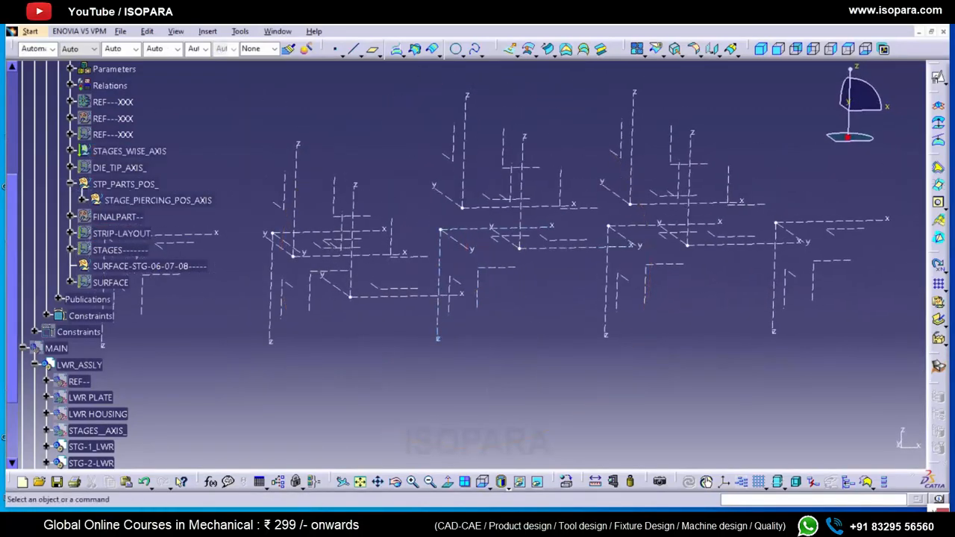
- Review the point type options in the definition of Point.18 under PILOT_PIE-03 without changing them
{"action": "left_click", "coordinate": [157, 200]}
{"action": "left_click", "coordinate": [83, 200]}
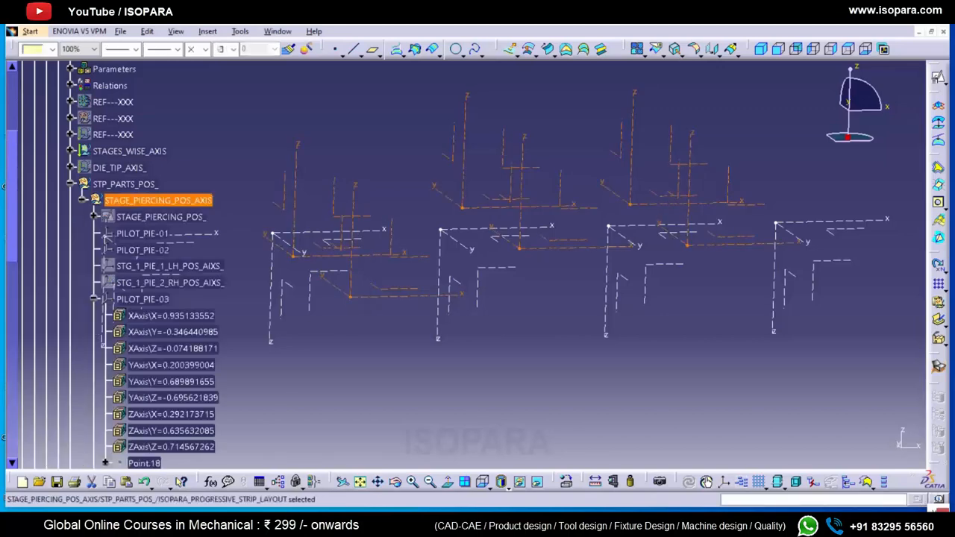
{"action": "double_click", "coordinate": [142, 462]}
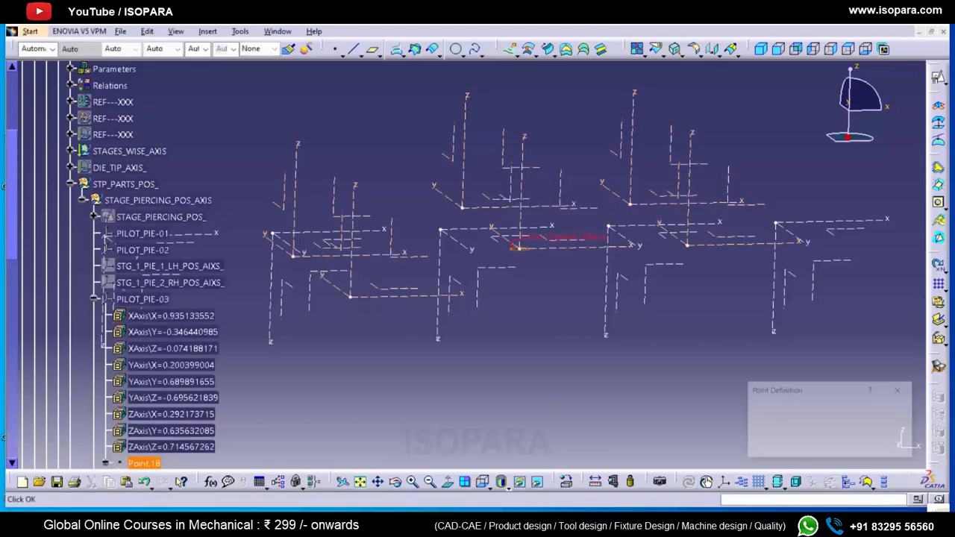
{"action": "left_click", "coordinate": [840, 412]}
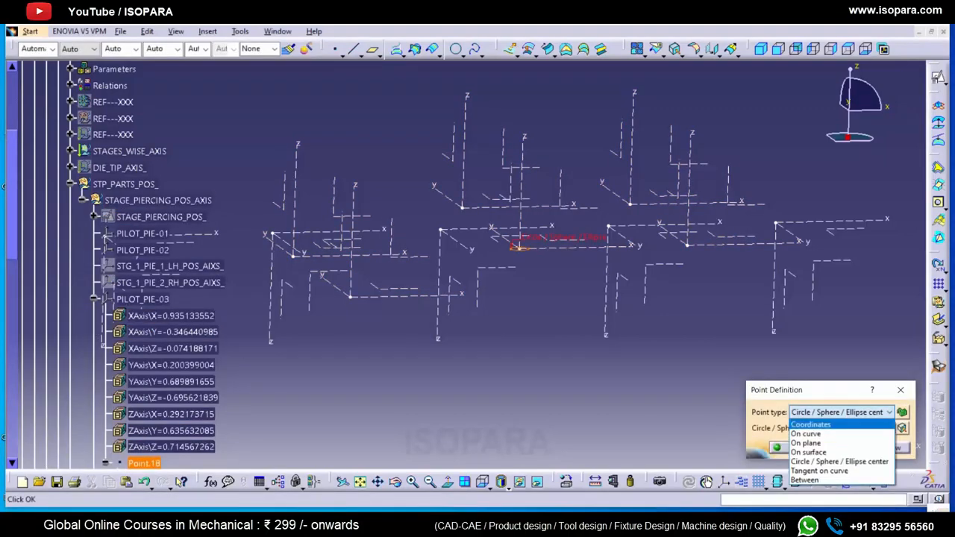
{"action": "left_click", "coordinate": [840, 412]}
{"action": "left_click", "coordinate": [839, 447]}
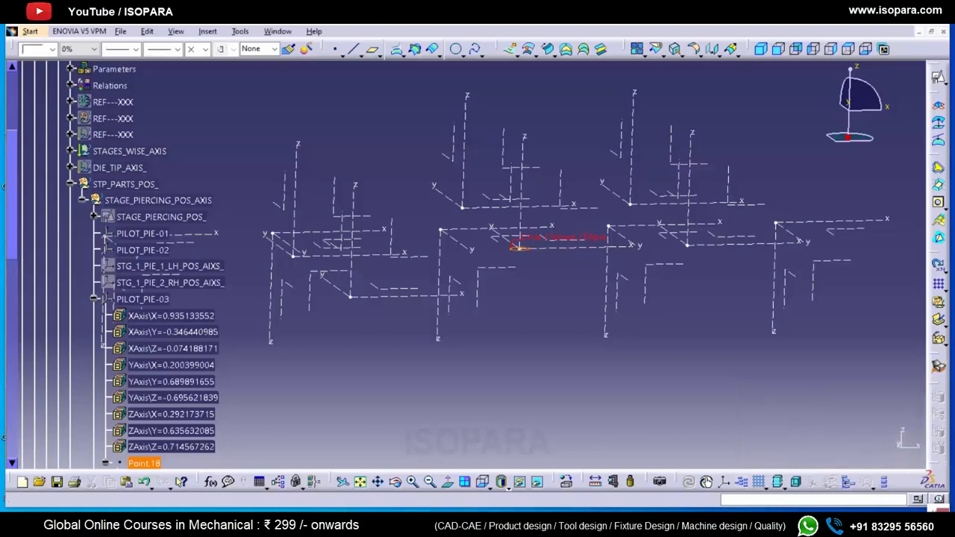
{"action": "left_click", "coordinate": [94, 299]}
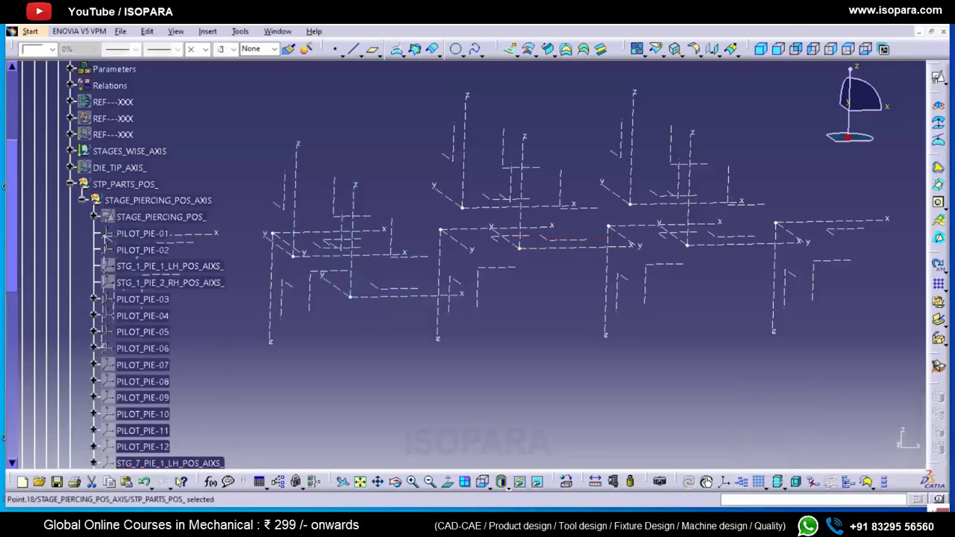
- Make the STAGE_PIERCING_POS_AXIS set the in-work object
{"action": "left_click", "coordinate": [157, 200]}
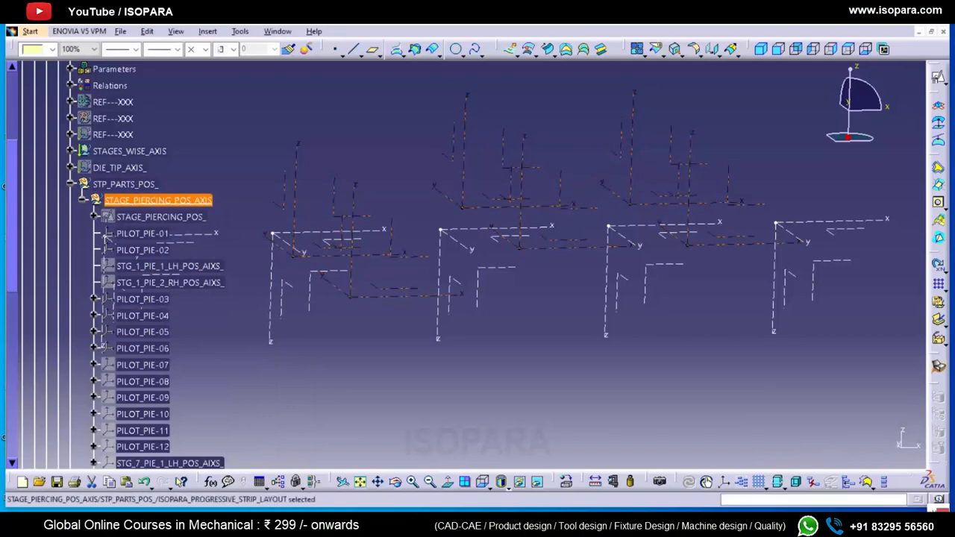
{"action": "key", "text": "Escape"}
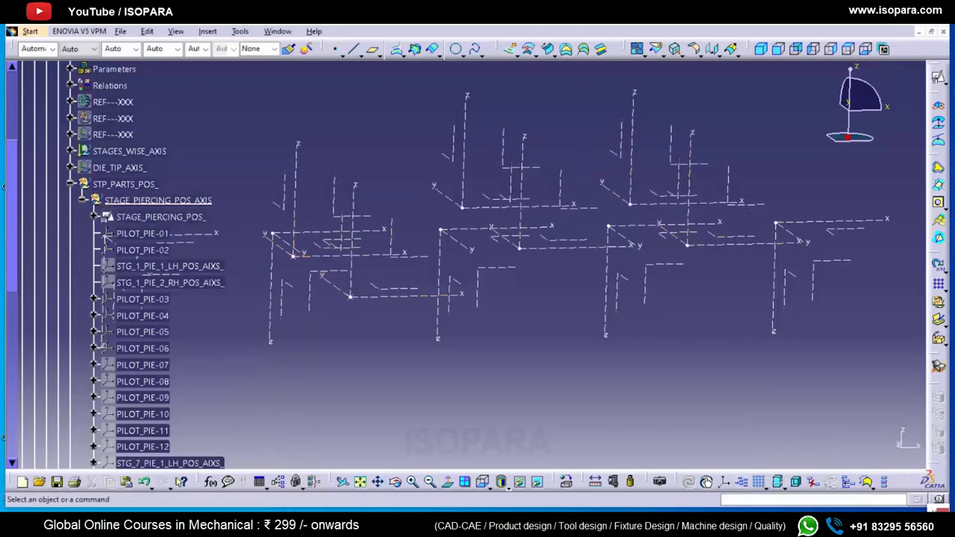
{"action": "left_click", "coordinate": [161, 216]}
{"action": "middle_click_drag", "start_coordinate": [501, 275], "coordinate": [506, 299]}
{"action": "key", "text": "Escape"}
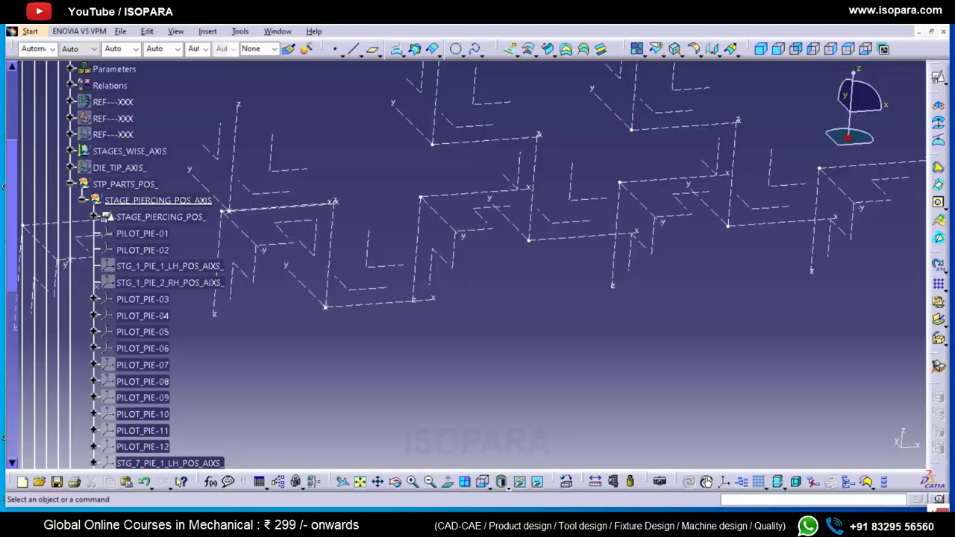
{"action": "middle_click_drag", "start_coordinate": [624, 319], "coordinate": [527, 310]}
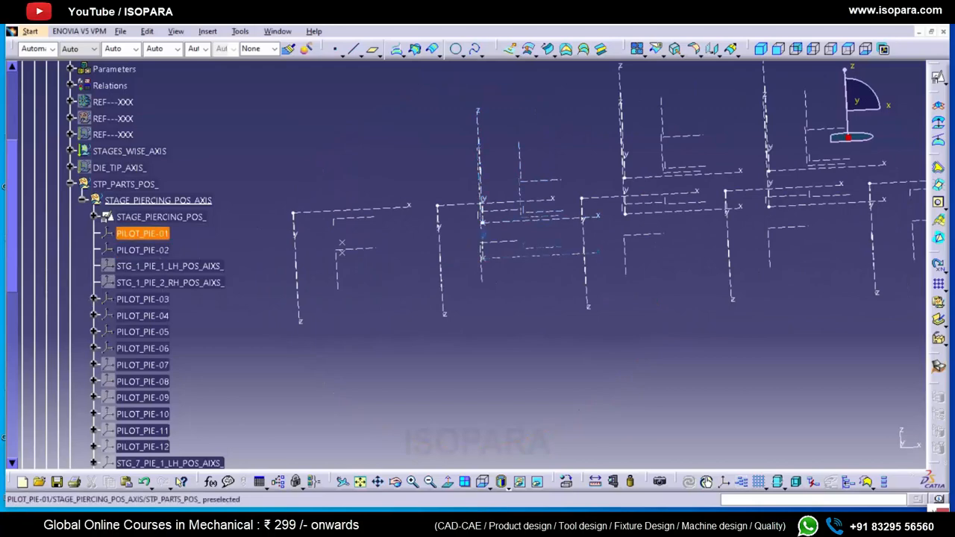
- Hide the PILOT_PIE-01 and PILOT_PIE-02 axis systems and the STAGES_WISE_AXIS set
{"action": "left_click", "coordinate": [143, 234]}
{"action": "left_click", "coordinate": [143, 250], "text": "ctrl"}
{"action": "key", "text": "space"}
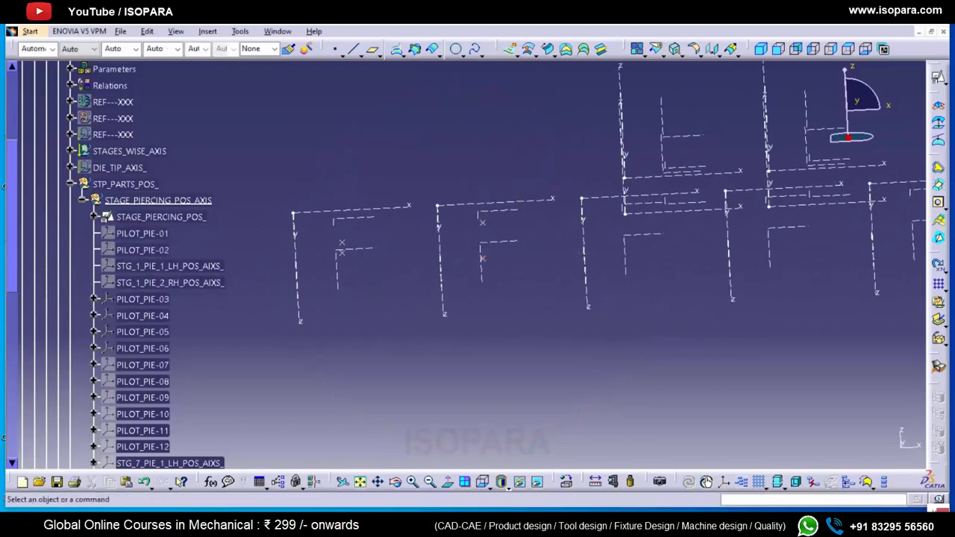
{"action": "left_click", "coordinate": [129, 151]}
{"action": "key", "text": "space"}
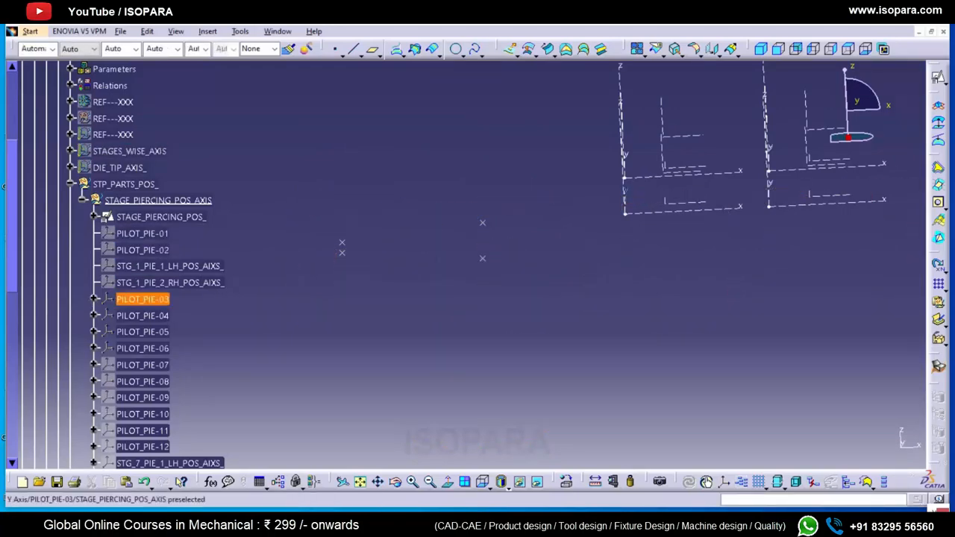
{"action": "middle_click_drag", "start_coordinate": [523, 247], "coordinate": [566, 161]}
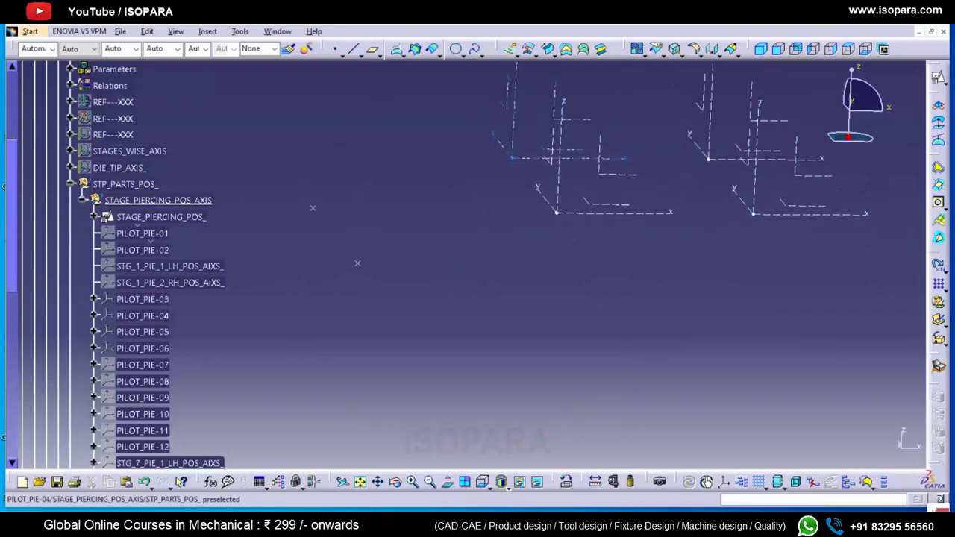
- Create a point-direction line from Point.18 under PILOT_PIE-03 along the Z component, from 0 mm to 20 mm
{"action": "scroll", "coordinate": [142, 298], "scroll_direction": "down", "scroll_amount": 5}
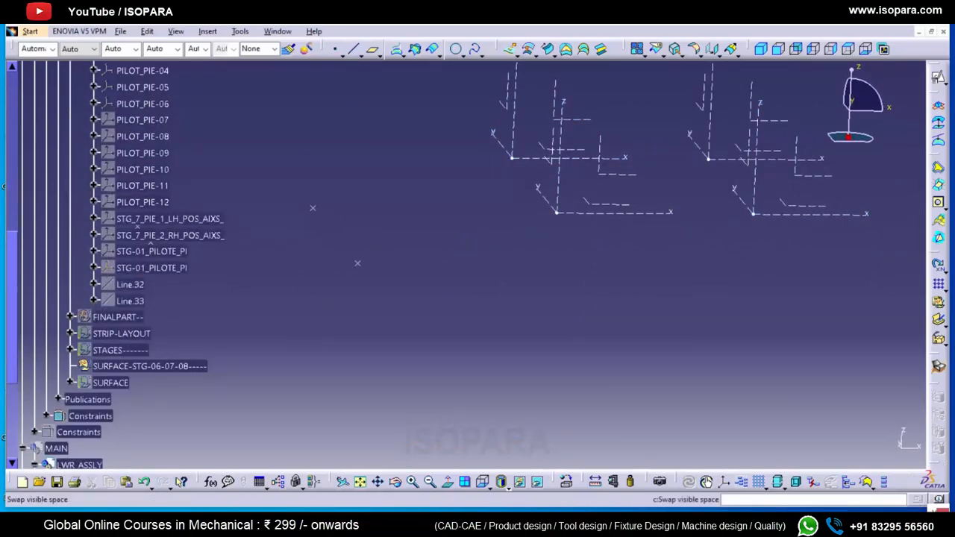
{"action": "key", "text": "alt+Tab"}
{"action": "key", "text": "super+Down"}
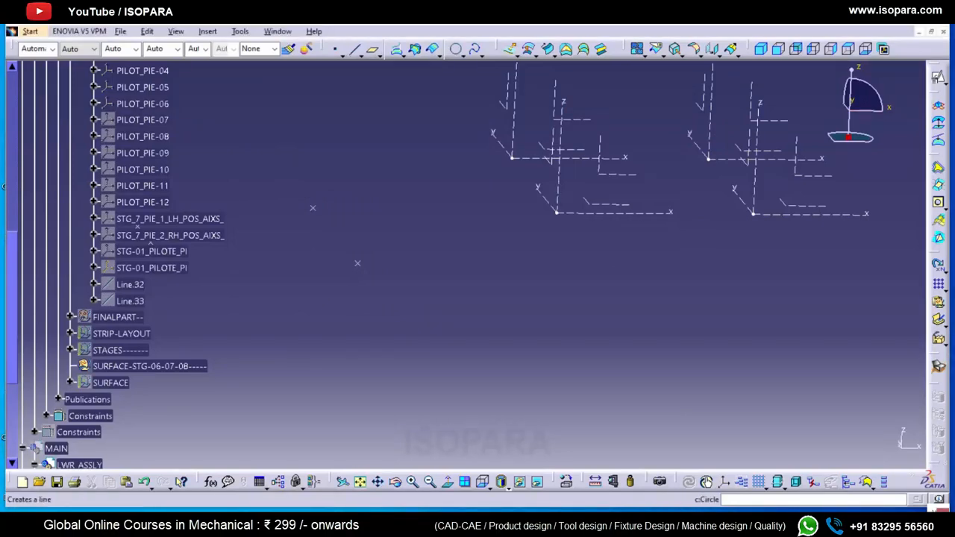
{"action": "left_click", "coordinate": [356, 49]}
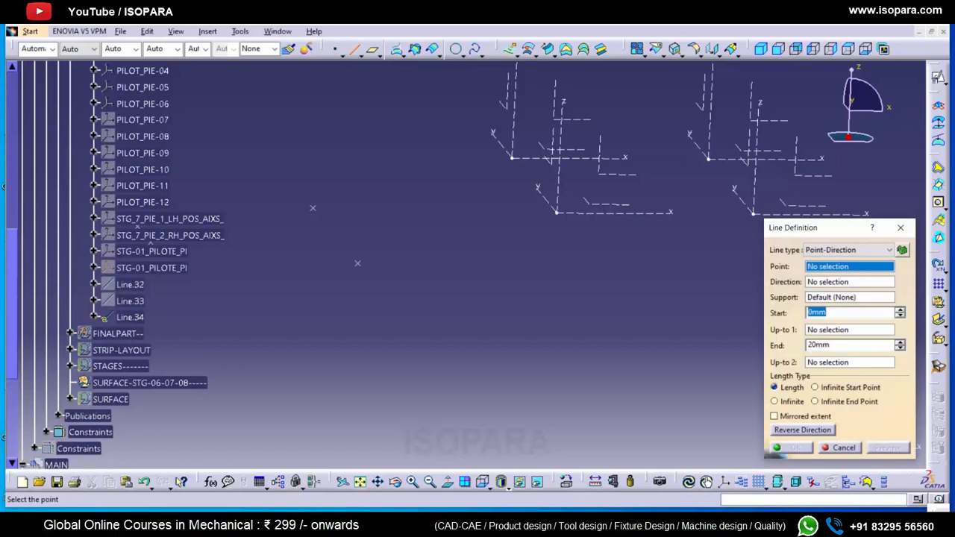
{"action": "middle_click_drag", "start_coordinate": [464, 264], "coordinate": [467, 262]}
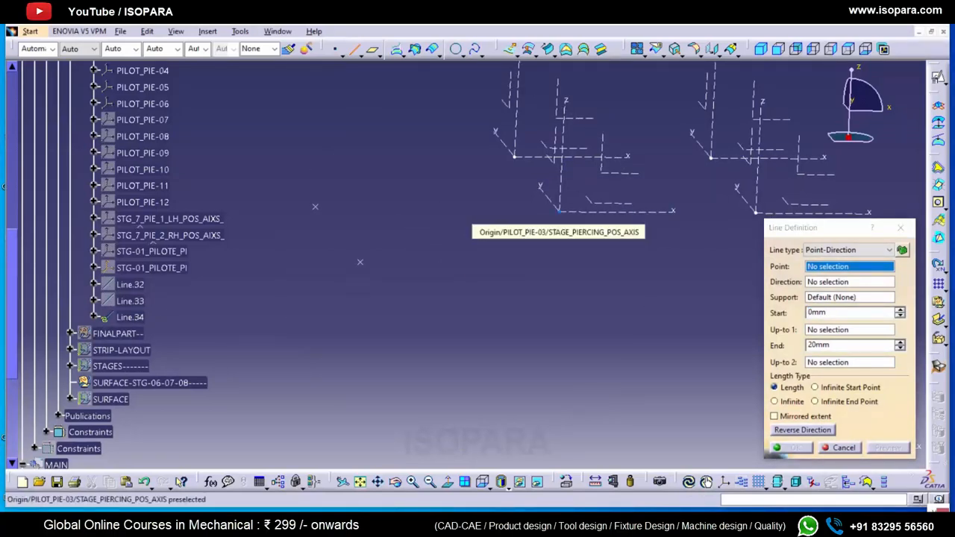
{"action": "scroll", "coordinate": [123, 265], "scroll_direction": "up", "scroll_amount": 3}
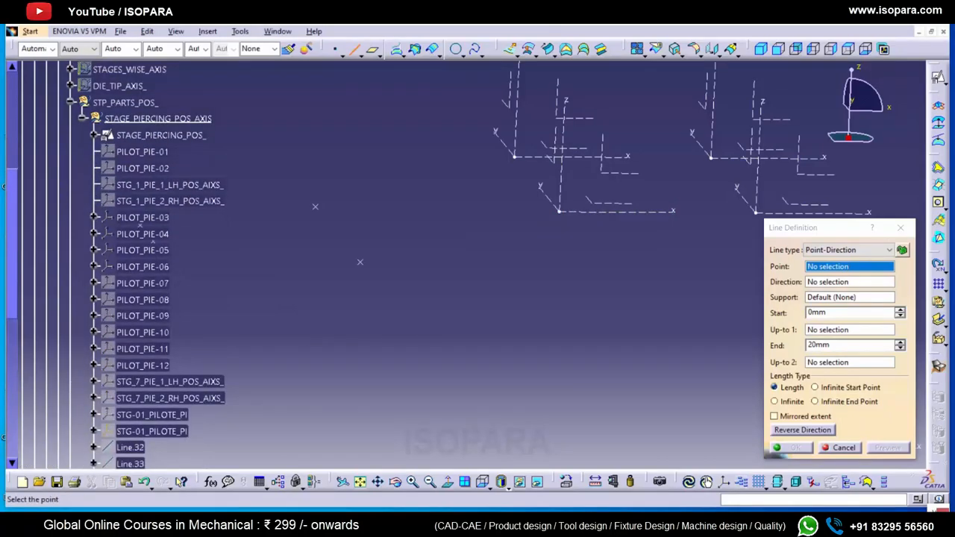
{"action": "left_click", "coordinate": [94, 217]}
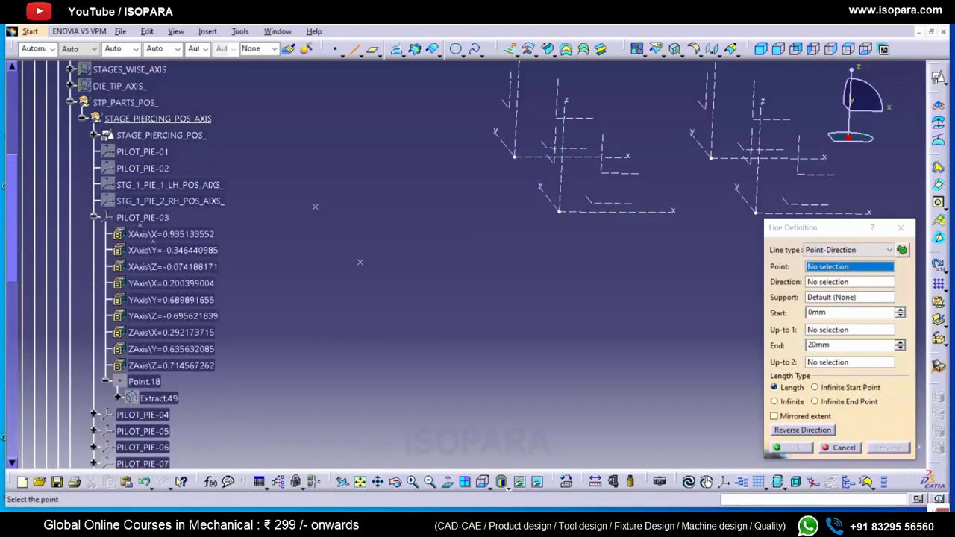
{"action": "left_click", "coordinate": [144, 381]}
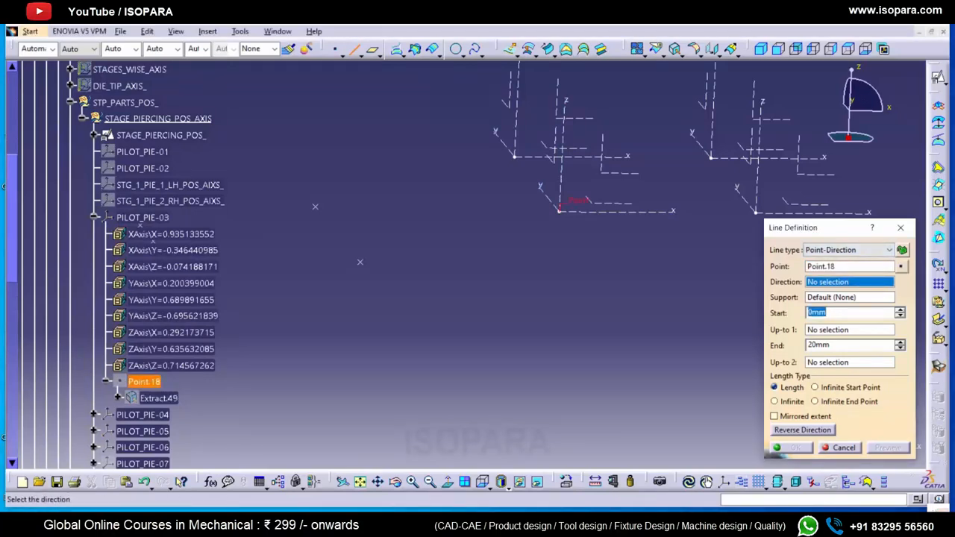
{"action": "right_click", "coordinate": [821, 282]}
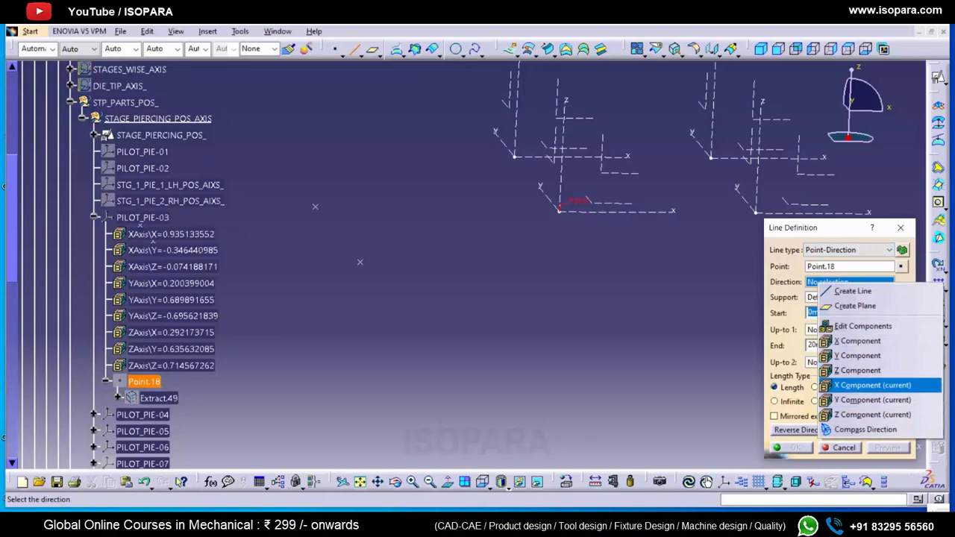
{"action": "left_click", "coordinate": [858, 371]}
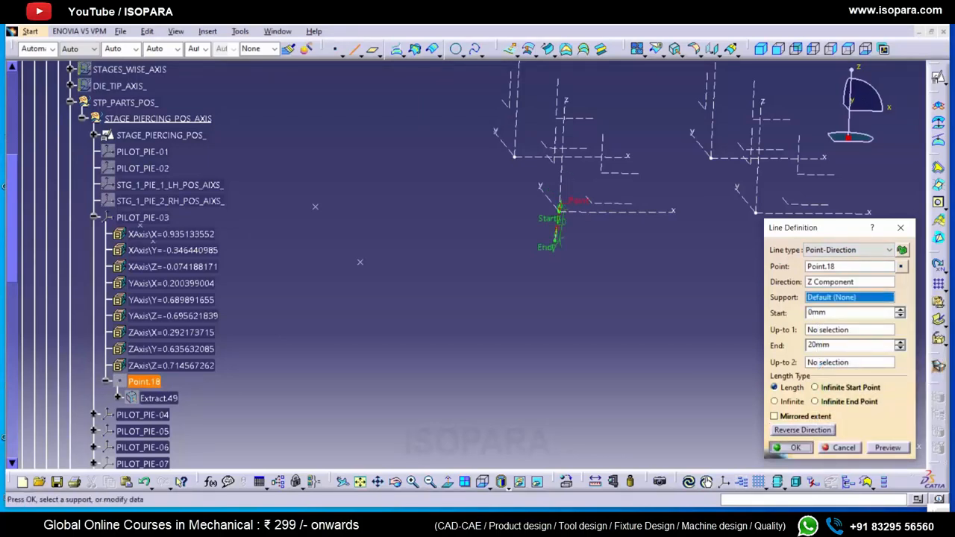
{"action": "left_click", "coordinate": [790, 448]}
- Redefine the PILOT_PIE-03 axis system with its origin at the far end of the 20 mm line
{"action": "double_click", "coordinate": [143, 217]}
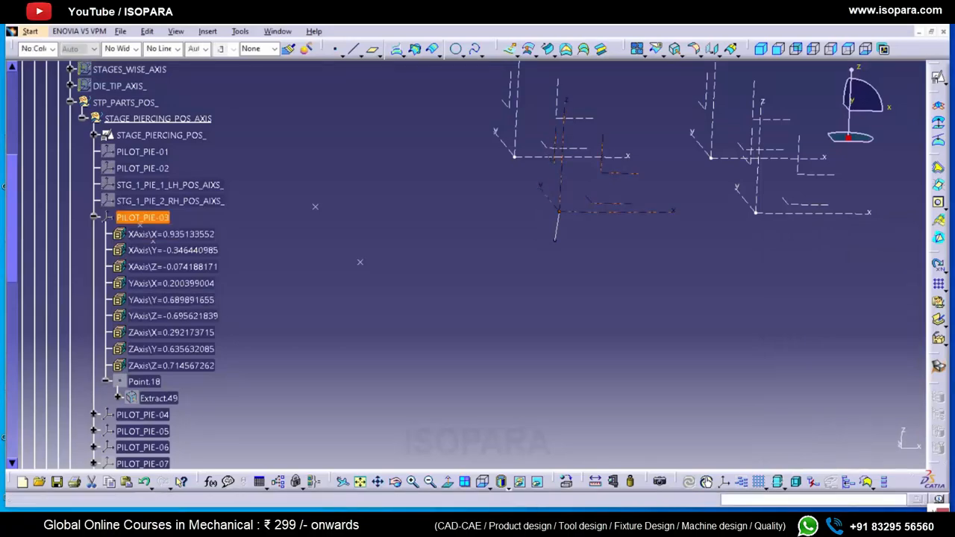
{"action": "middle_click_drag", "start_coordinate": [455, 281], "coordinate": [550, 277]}
{"action": "left_click", "coordinate": [523, 249]}
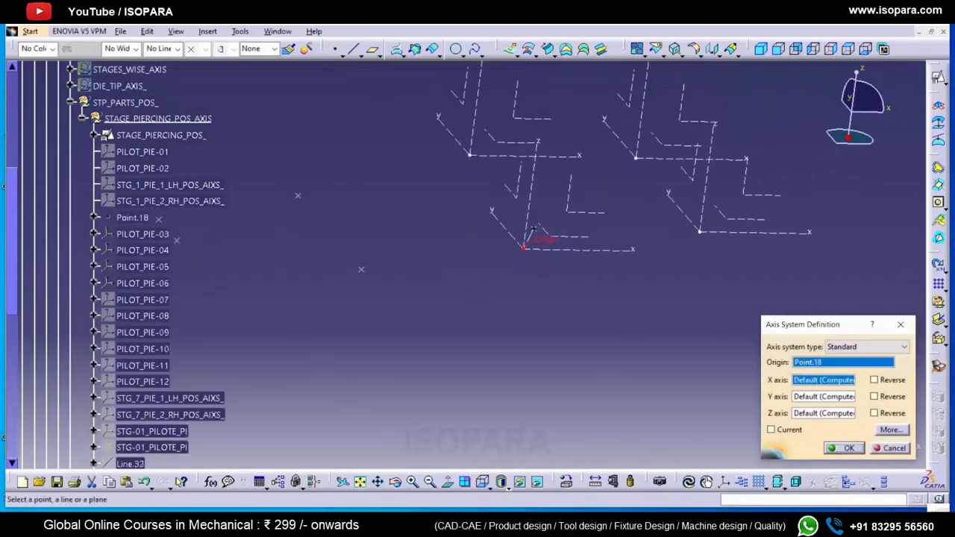
{"action": "left_click", "coordinate": [844, 448]}
- Try to change the direction of the line at Point.18 to the Z axis of PILOT_PIE-03
{"action": "middle_click_drag", "start_coordinate": [575, 303], "coordinate": [574, 312]}
{"action": "middle_click_drag", "start_coordinate": [533, 235], "coordinate": [544, 259]}
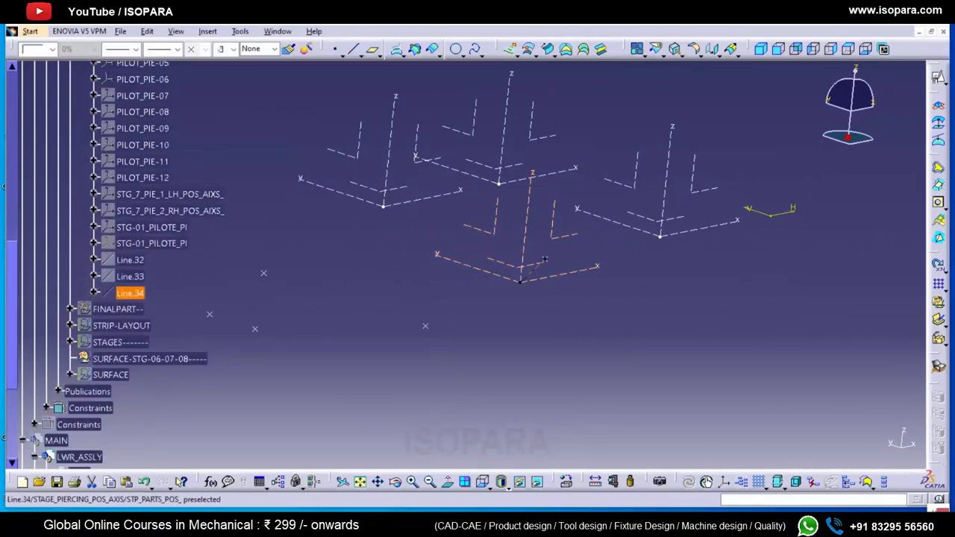
{"action": "double_click", "coordinate": [544, 259]}
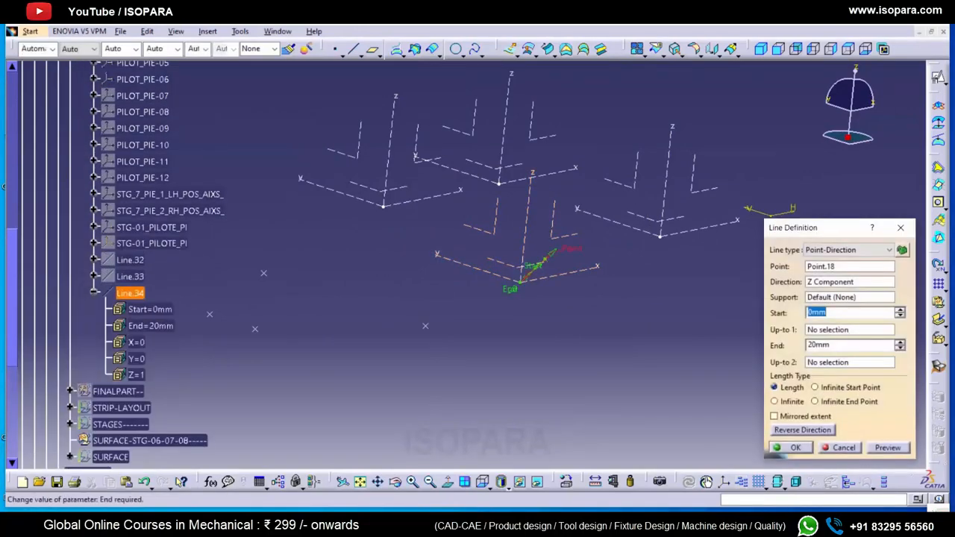
{"action": "left_click", "coordinate": [849, 282]}
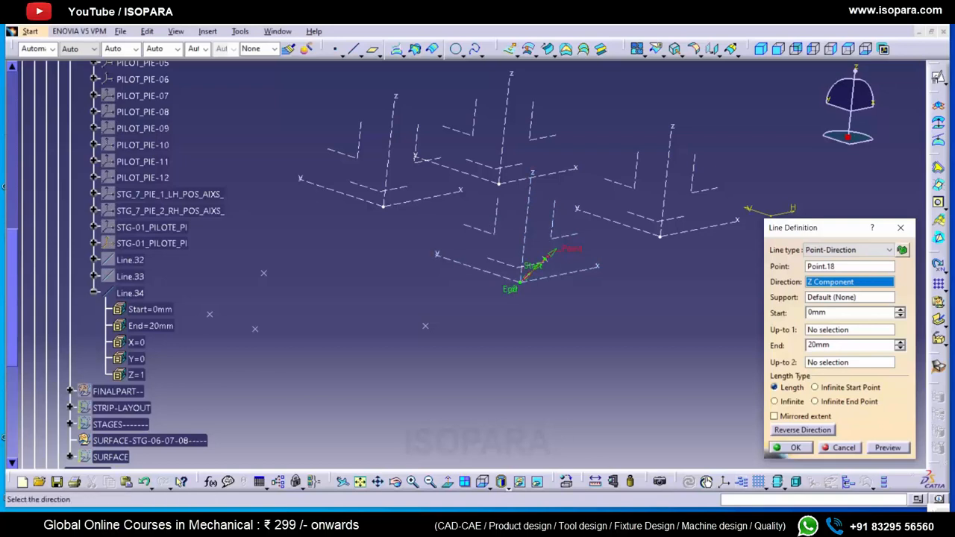
{"action": "left_click", "coordinate": [527, 224]}
{"action": "key", "text": "Return"}
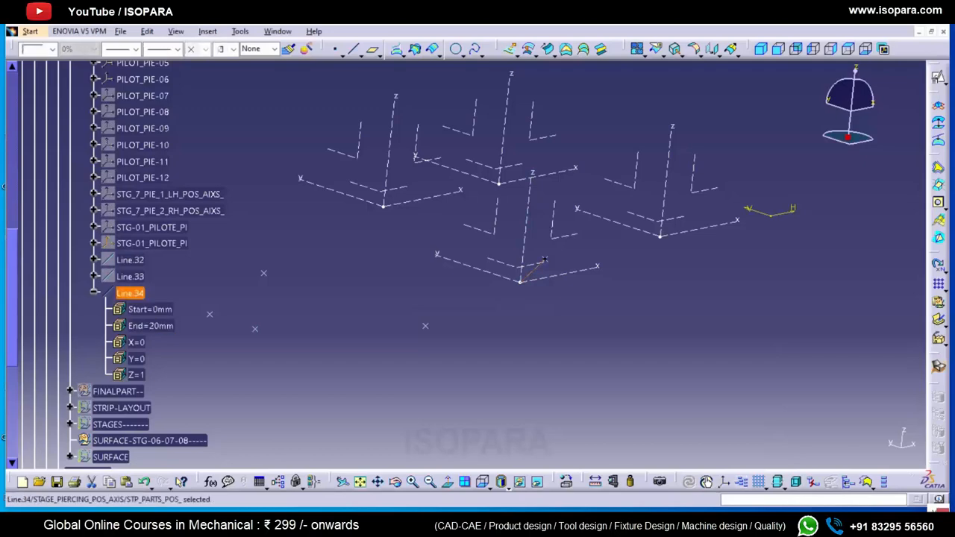
- Check Line.34 from the front and reopen its definition to choose another direction reference
{"action": "middle_click_drag", "start_coordinate": [552, 328], "coordinate": [439, 314]}
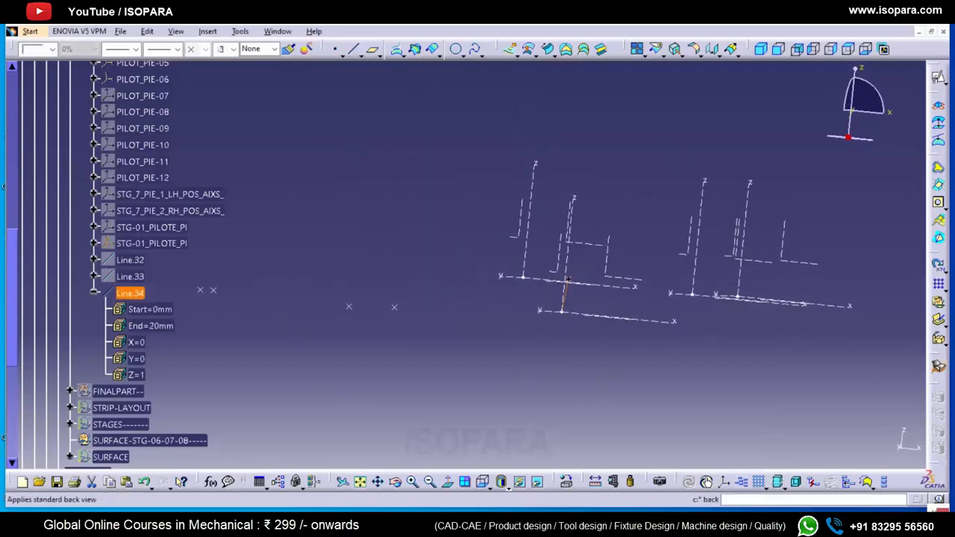
{"action": "double_click", "coordinate": [150, 325]}
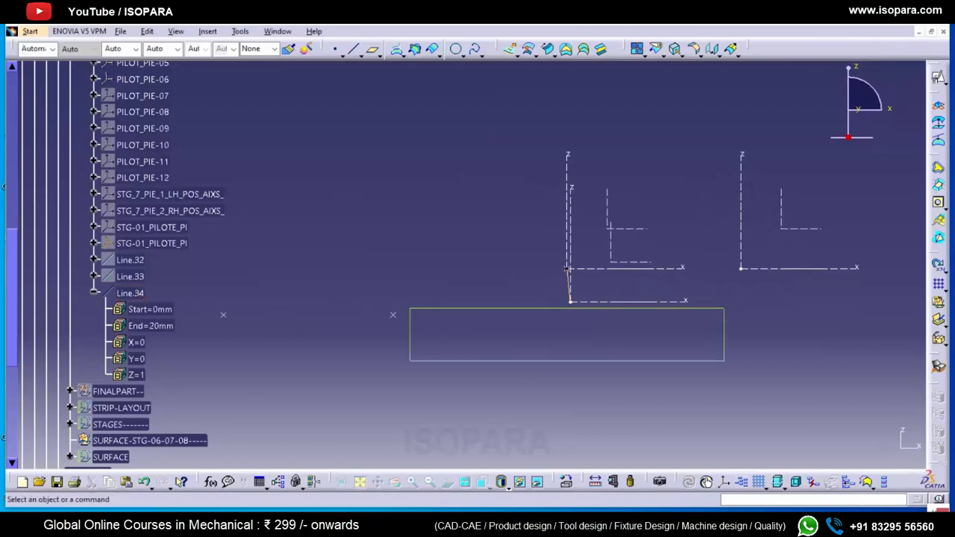
{"action": "double_click", "coordinate": [130, 293]}
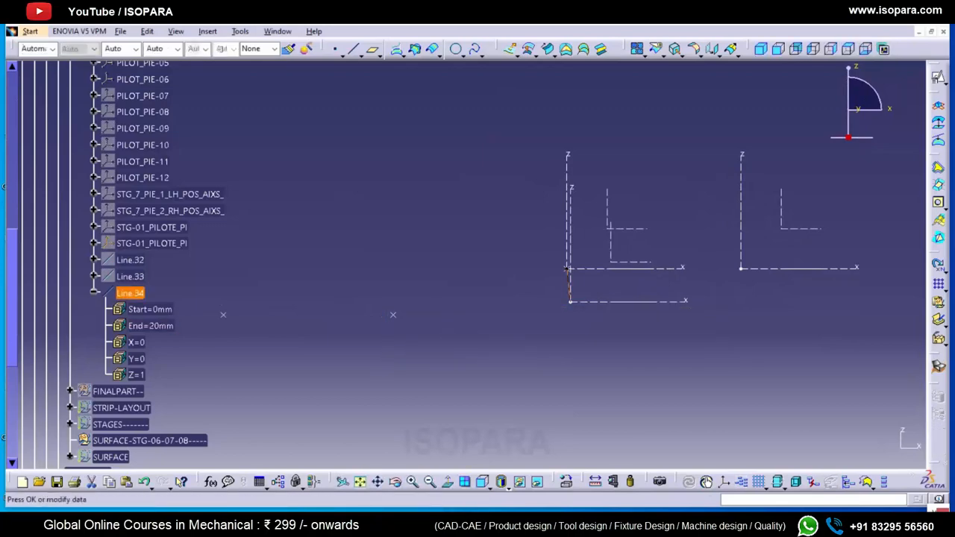
{"action": "left_click", "coordinate": [849, 282]}
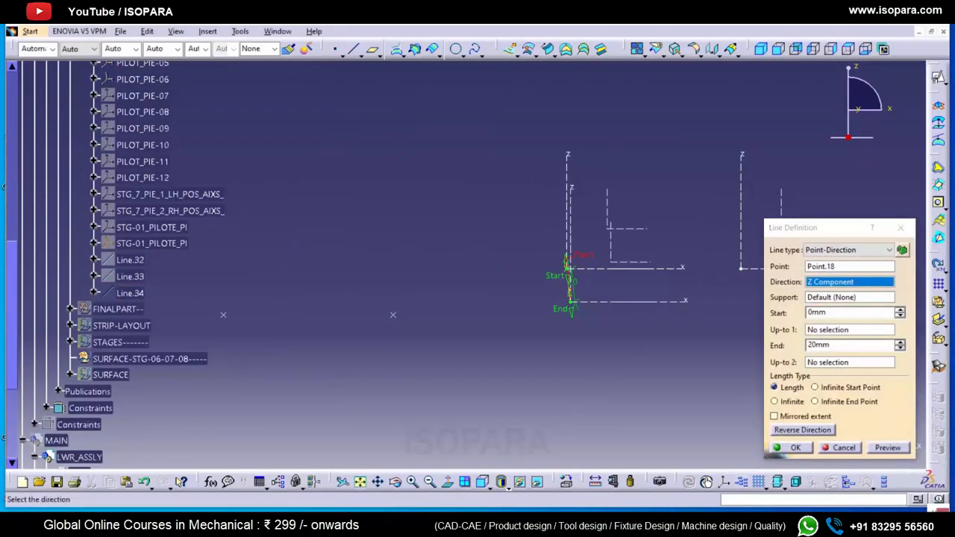
- Show the STAGES_WISE_AXIS set to look for a direction reference and hide it again
{"action": "scroll", "coordinate": [123, 261], "scroll_direction": "up", "scroll_amount": 6}
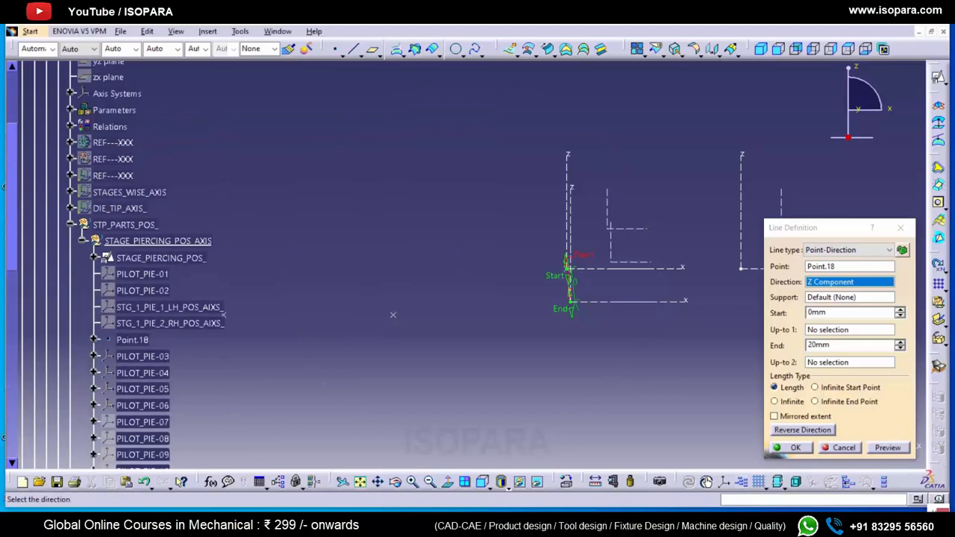
{"action": "right_click", "coordinate": [131, 191]}
{"action": "left_click", "coordinate": [169, 231]}
{"action": "mouse_move", "coordinate": [529, 290]}
{"action": "middle_mouse_down"}
{"action": "mouse_move", "coordinate": [467, 265]}
{"action": "mouse_move", "coordinate": [515, 287]}
{"action": "middle_mouse_up"}
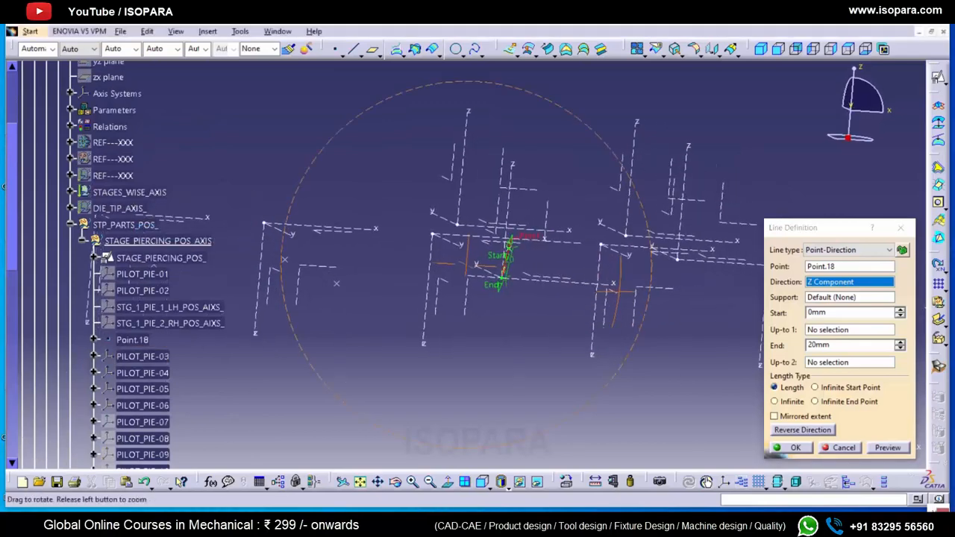
{"action": "middle_click_drag", "start_coordinate": [616, 292], "coordinate": [611, 295]}
{"action": "right_click", "coordinate": [166, 192]}
{"action": "left_click", "coordinate": [200, 231]}
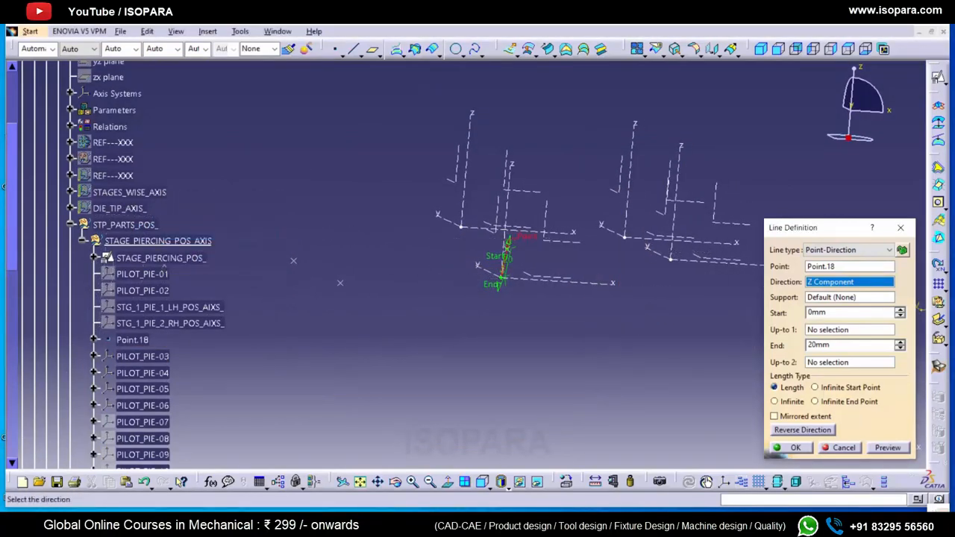
- Show the DIE_TIP_AXIS set and set the line's direction to the Z axis of Axis System.19
{"action": "right_click", "coordinate": [120, 209]}
{"action": "left_click", "coordinate": [153, 247]}
{"action": "middle_click_drag", "start_coordinate": [758, 285], "coordinate": [470, 264]}
{"action": "scroll", "coordinate": [467, 265], "scroll_direction": "up", "scroll_amount": 1}
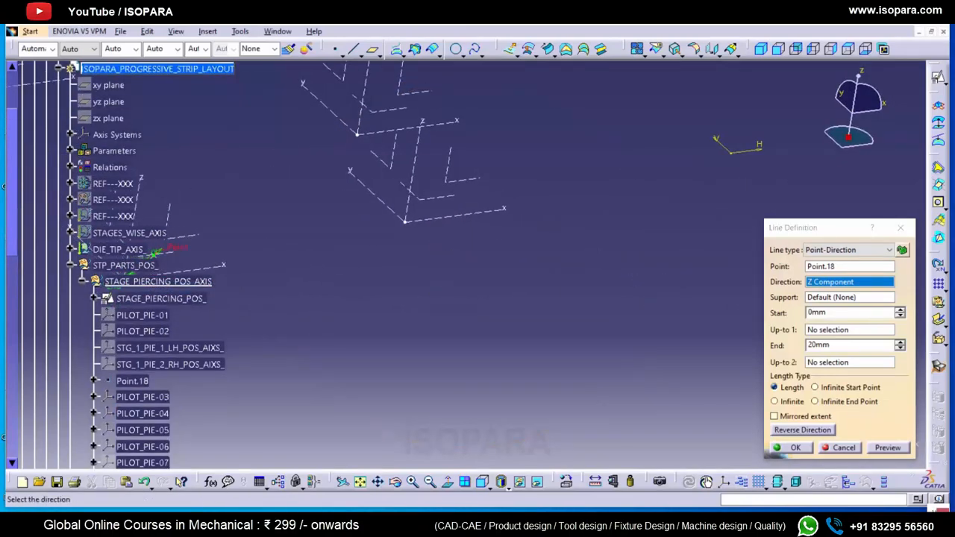
{"action": "left_click", "coordinate": [156, 240]}
{"action": "middle_click_drag", "start_coordinate": [157, 240], "coordinate": [340, 246]}
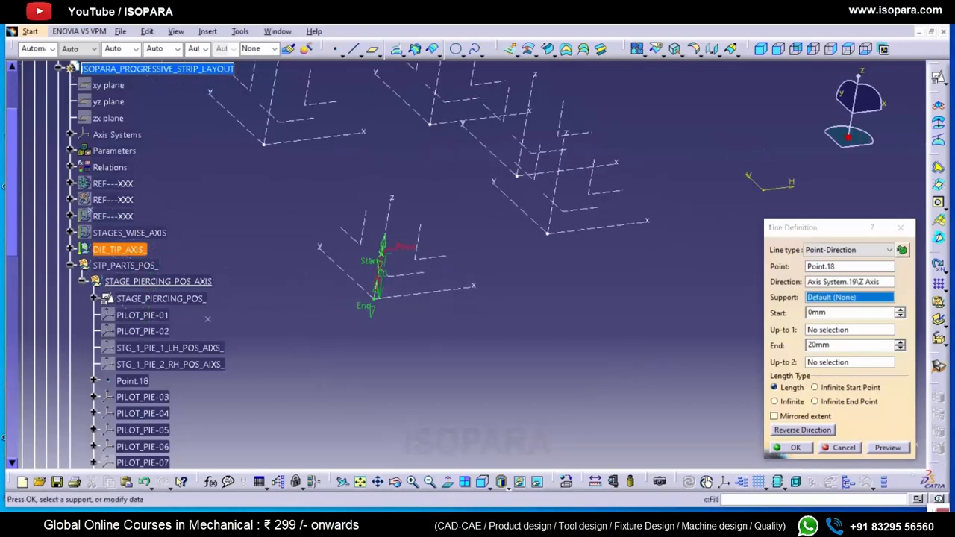
{"action": "left_click", "coordinate": [779, 49]}
{"action": "middle_click_drag", "start_coordinate": [462, 247], "coordinate": [664, 232]}
{"action": "left_click", "coordinate": [791, 447]}
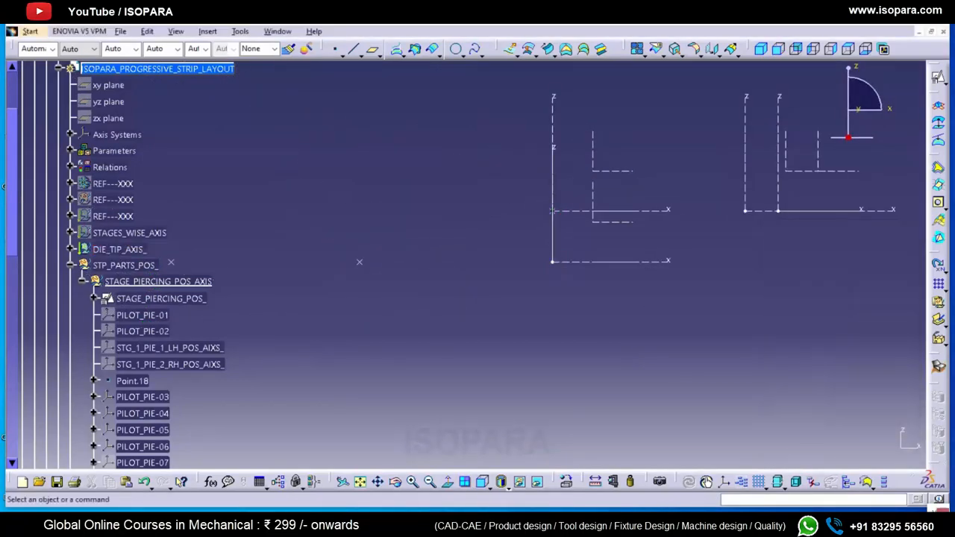
- Locate PILOT_PIE-03 and its offset line in the tree and duplicate Line.34 within STAGE_PIERCING_POS_AXIS
{"action": "right_click", "coordinate": [552, 232]}
{"action": "left_click", "coordinate": [591, 241]}
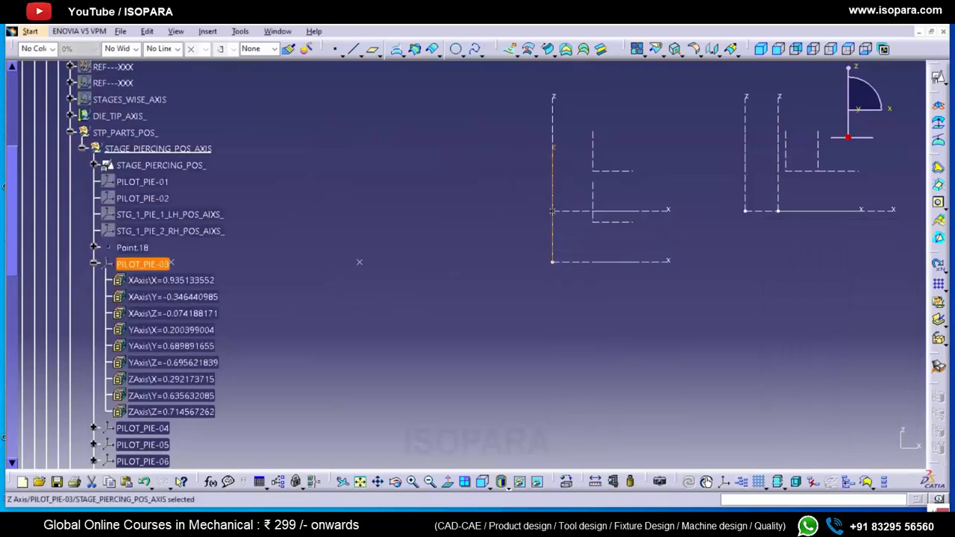
{"action": "left_click", "coordinate": [552, 212]}
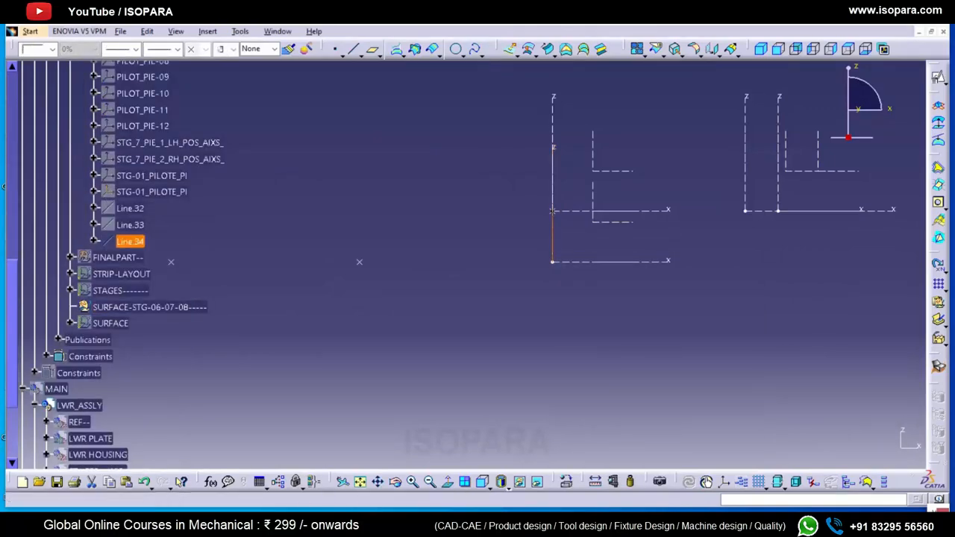
{"action": "right_click", "coordinate": [132, 241]}
{"action": "left_click", "coordinate": [157, 371]}
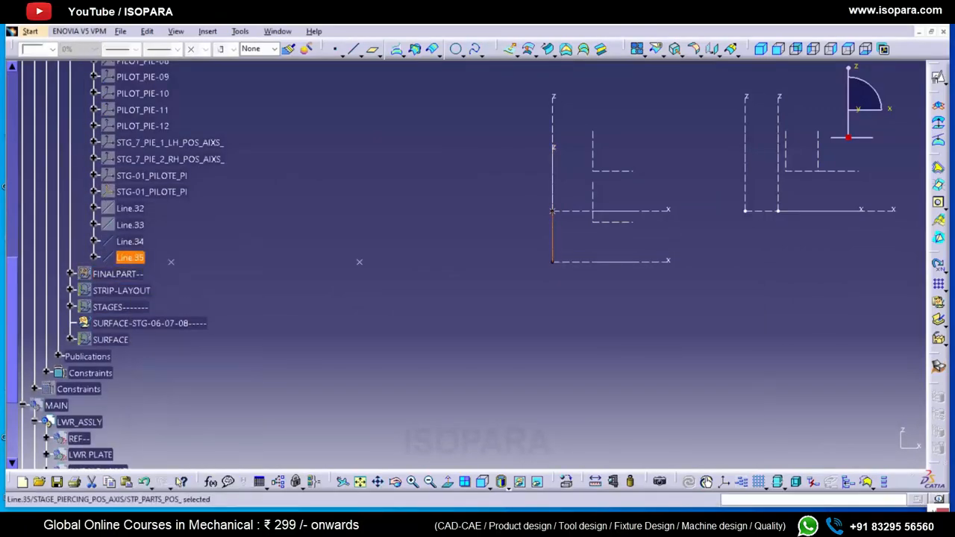
- Edit Line.35 to start at PILOT_PIE-04's origin Point.19 and run along the Z axis of Axis System.19
{"action": "double_click", "coordinate": [130, 258]}
{"action": "middle_click_drag", "start_coordinate": [448, 224], "coordinate": [488, 265]}
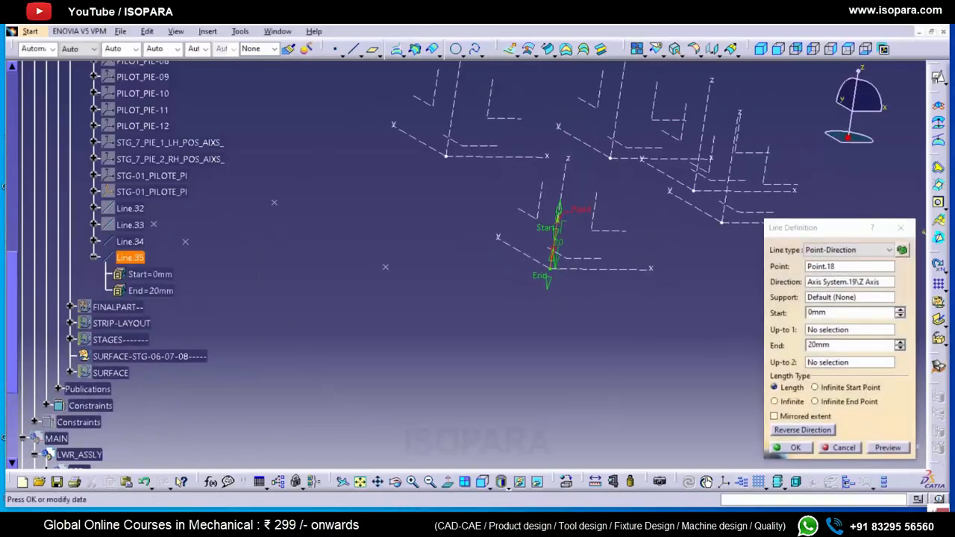
{"action": "right_click", "coordinate": [471, 156]}
{"action": "key", "text": "Escape"}
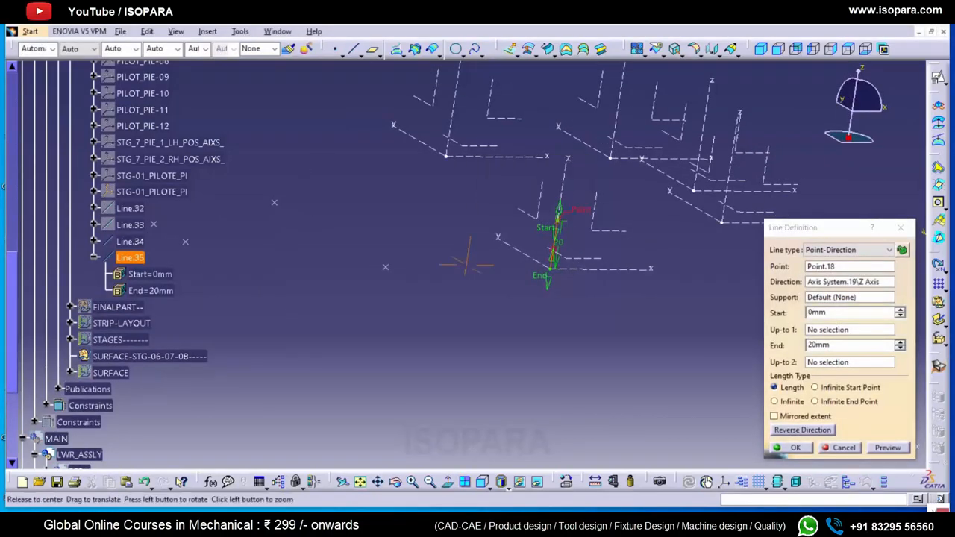
{"action": "middle_click_drag", "start_coordinate": [471, 224], "coordinate": [500, 285]}
{"action": "left_click", "coordinate": [849, 266]}
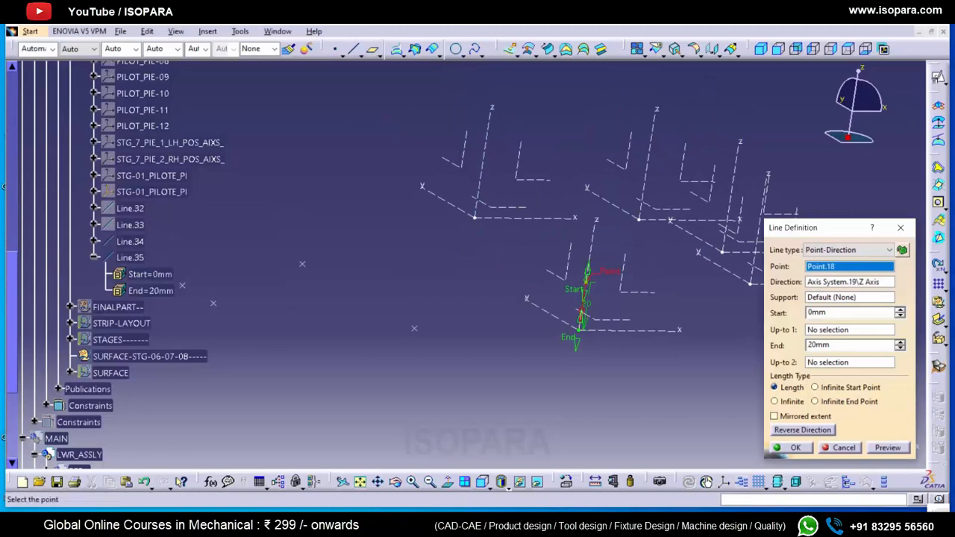
{"action": "right_click", "coordinate": [488, 145]}
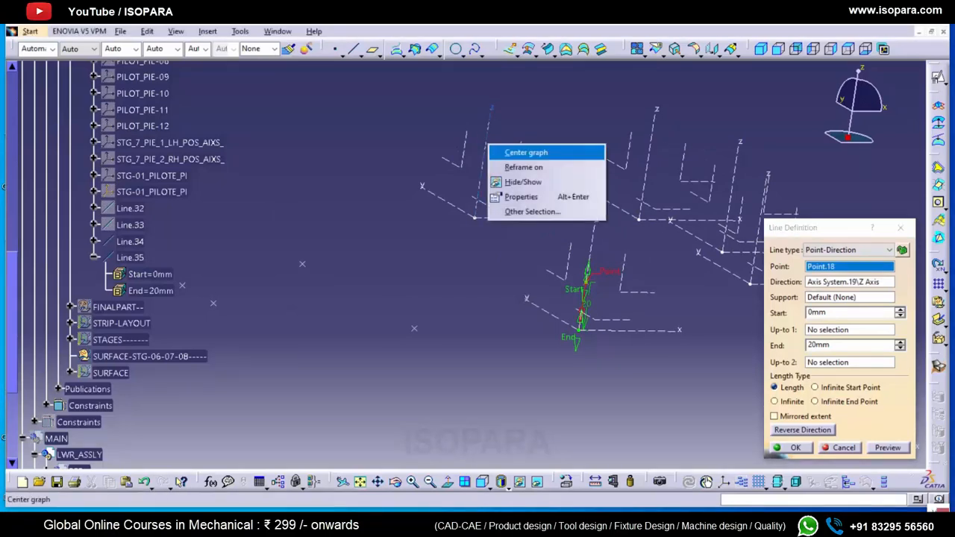
{"action": "left_click", "coordinate": [510, 154]}
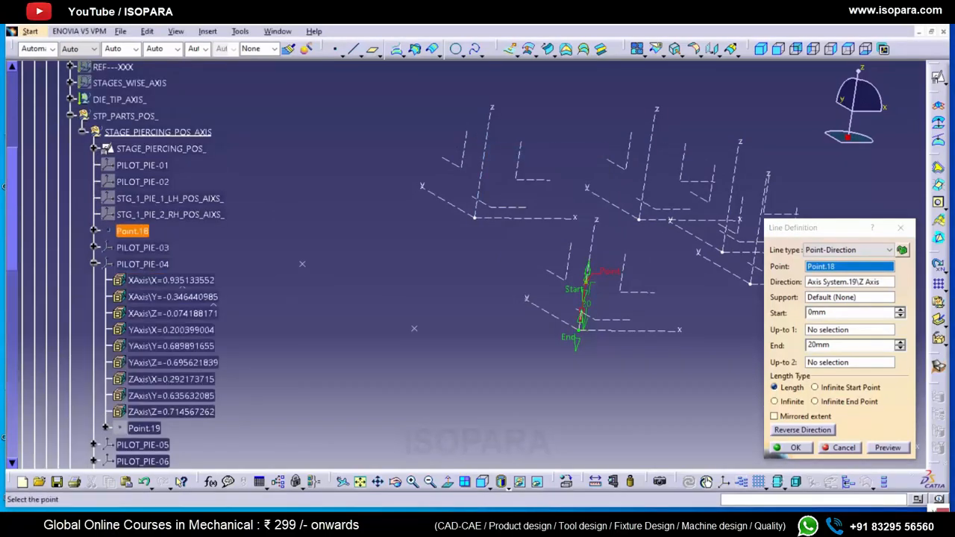
{"action": "left_click", "coordinate": [144, 428]}
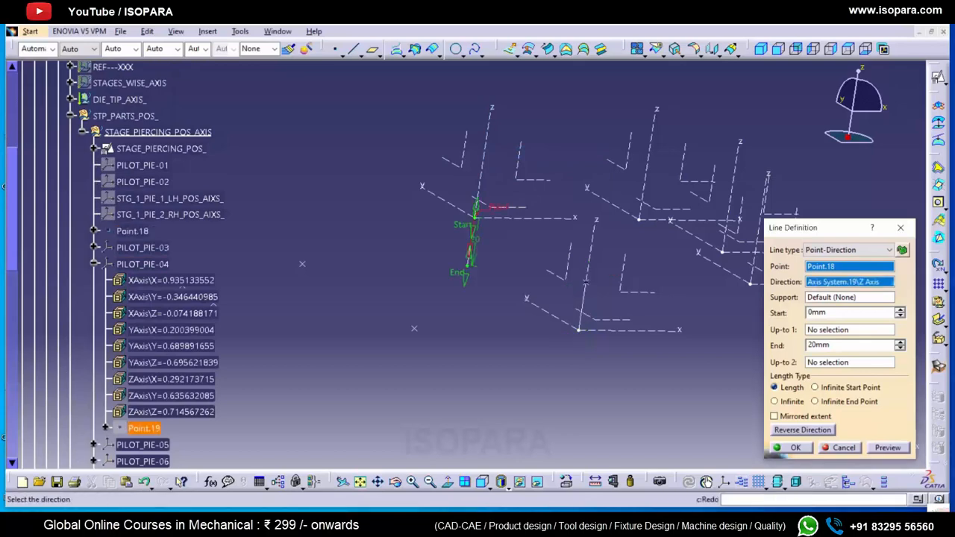
{"action": "middle_click_drag", "start_coordinate": [590, 274], "coordinate": [550, 291]}
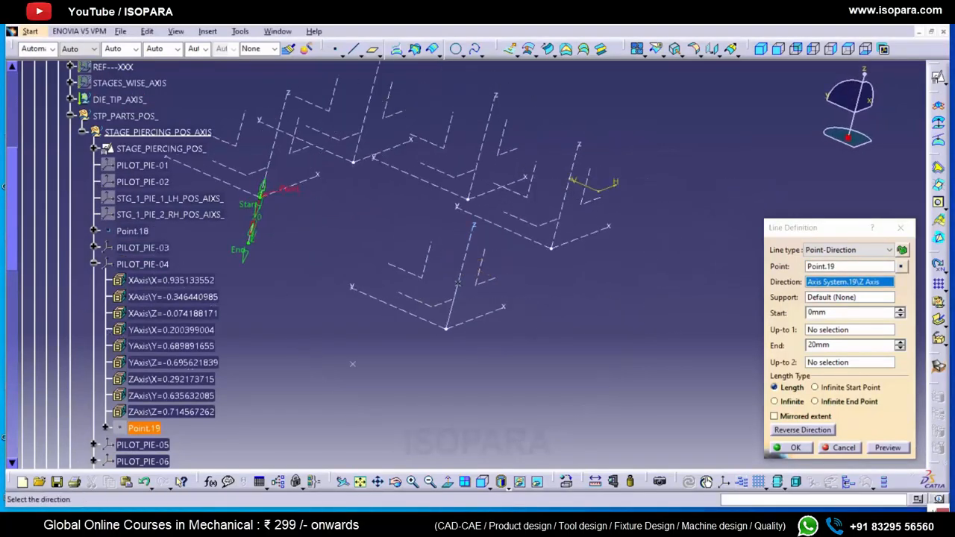
{"action": "left_click", "coordinate": [457, 282]}
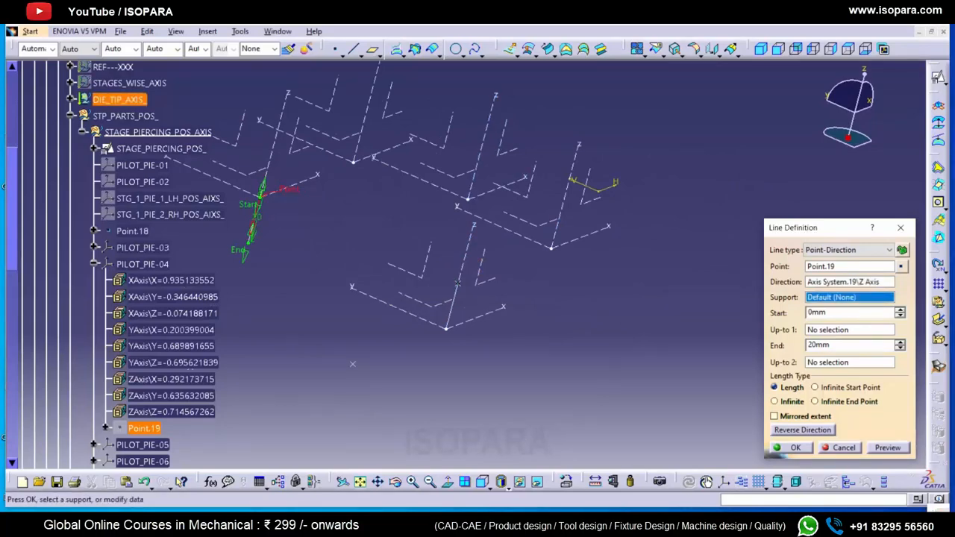
{"action": "left_click", "coordinate": [791, 449]}
- Move the PILOT_PIE-04 axis system's origin to the lower end point of its offset line
{"action": "middle_click", "coordinate": [385, 274]}
{"action": "middle_click_drag", "start_coordinate": [385, 275], "coordinate": [385, 317]}
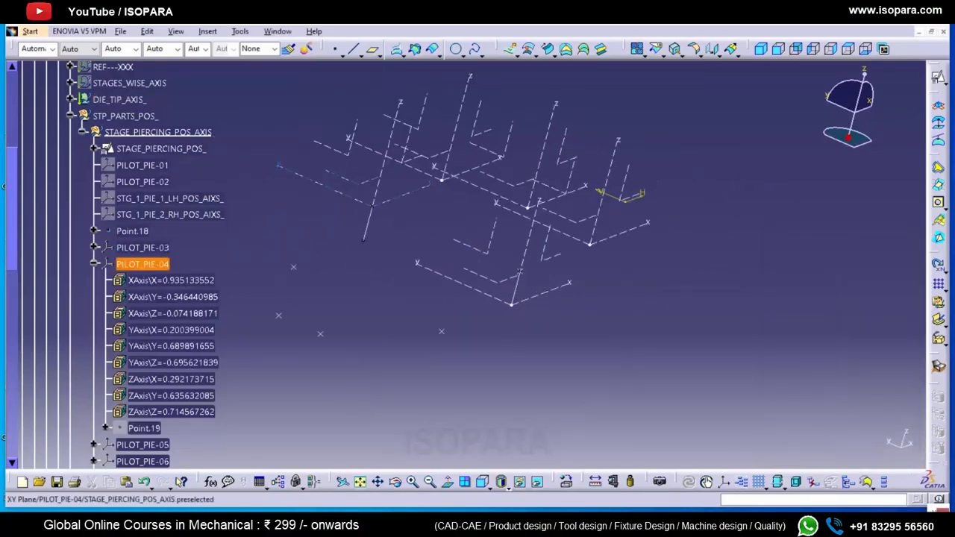
{"action": "double_click", "coordinate": [361, 183]}
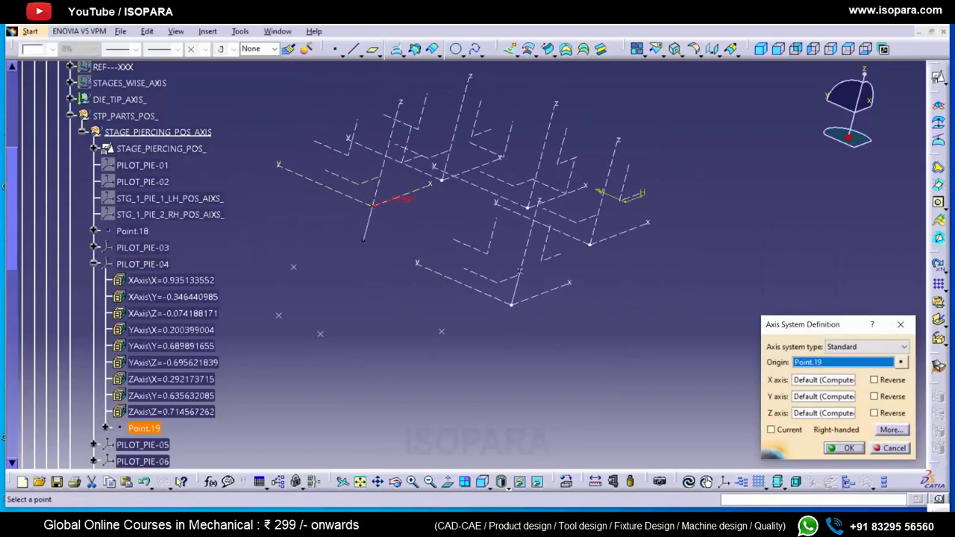
{"action": "left_click", "coordinate": [363, 240]}
{"action": "left_click", "coordinate": [844, 449]}
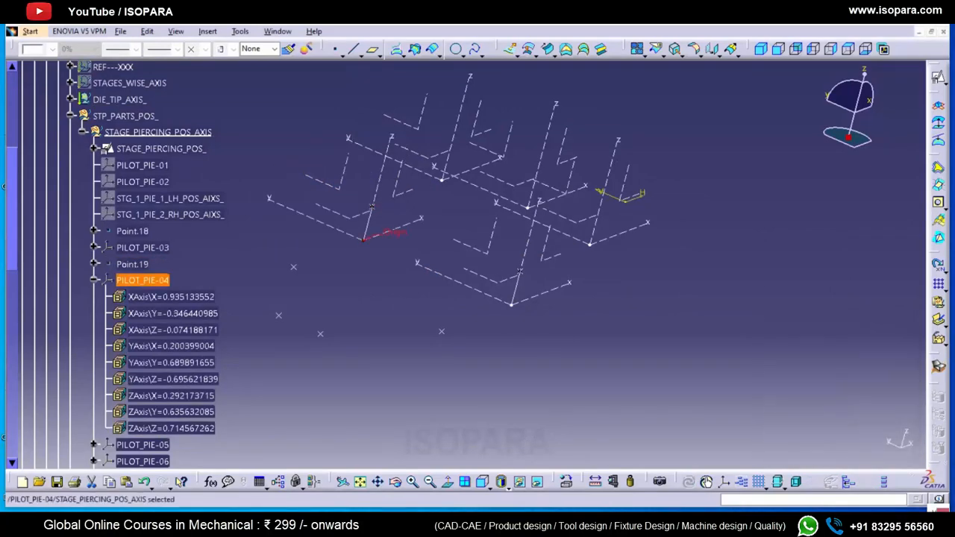
- Collapse the strip layout branches and the REF product in the tree, and show the MAIN assembly again
{"action": "middle_click_drag", "start_coordinate": [552, 321], "coordinate": [466, 304]}
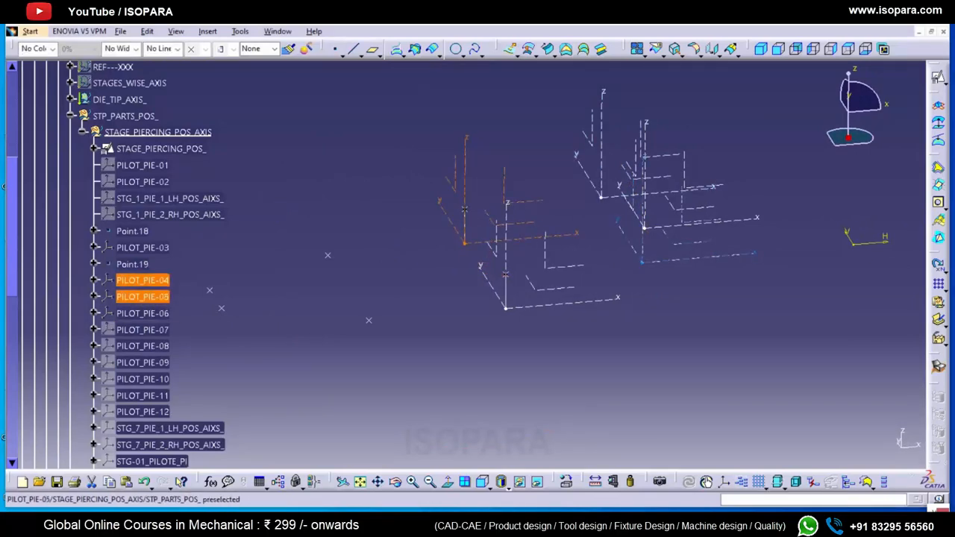
{"action": "left_click", "coordinate": [141, 313]}
{"action": "scroll", "coordinate": [130, 205], "scroll_direction": "up", "scroll_amount": 3}
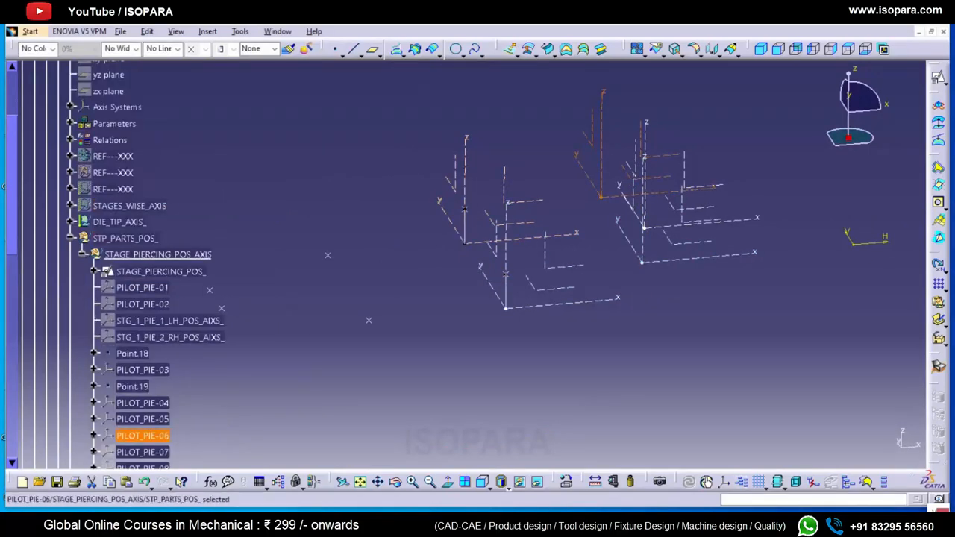
{"action": "left_click", "coordinate": [70, 238]}
{"action": "scroll", "coordinate": [70, 224], "scroll_direction": "up", "scroll_amount": 5}
{"action": "left_click", "coordinate": [22, 204]}
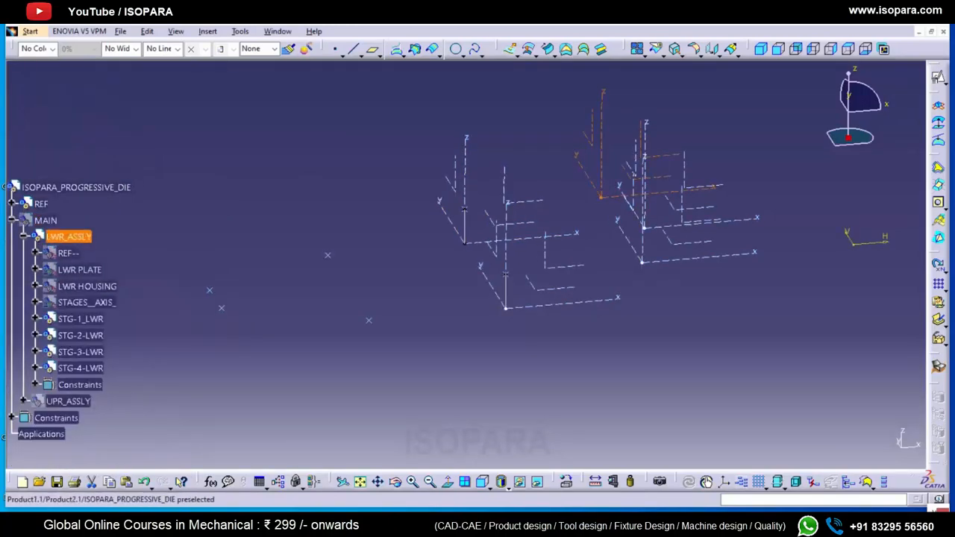
{"action": "left_click", "coordinate": [45, 220]}
{"action": "key", "text": "space"}
- Activate the top-level ISOPARA_PROGRESSIVE_DIE assembly and update it
{"action": "mouse_move", "coordinate": [489, 254]}
{"action": "middle_mouse_down"}
{"action": "mouse_move", "coordinate": [490, 239]}
{"action": "mouse_move", "coordinate": [501, 258]}
{"action": "middle_mouse_up"}
{"action": "middle_click_drag", "start_coordinate": [212, 246], "coordinate": [123, 298]}
{"action": "double_click", "coordinate": [76, 187]}
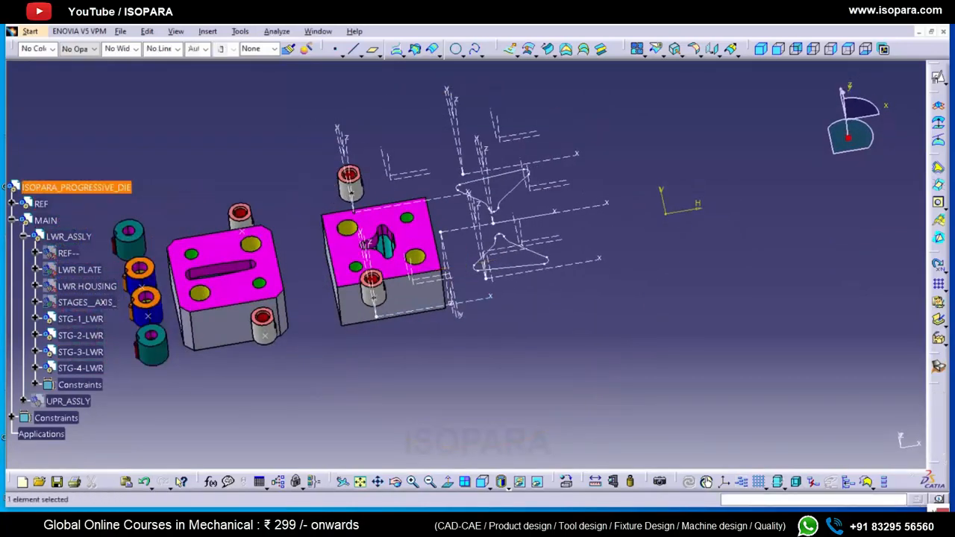
{"action": "left_click", "coordinate": [772, 482]}
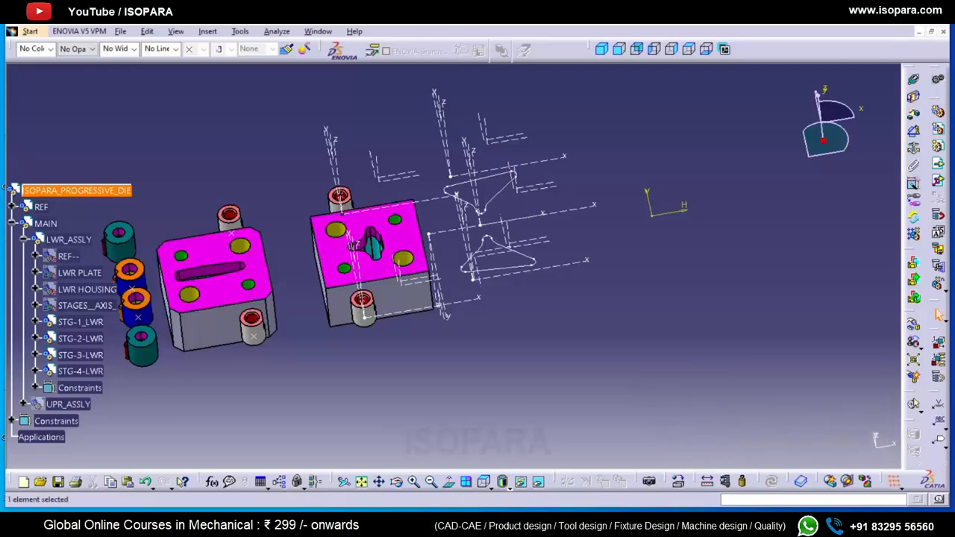
{"action": "middle_click_drag", "start_coordinate": [454, 266], "coordinate": [501, 316]}
{"action": "middle_click_drag", "start_coordinate": [432, 254], "coordinate": [421, 235]}
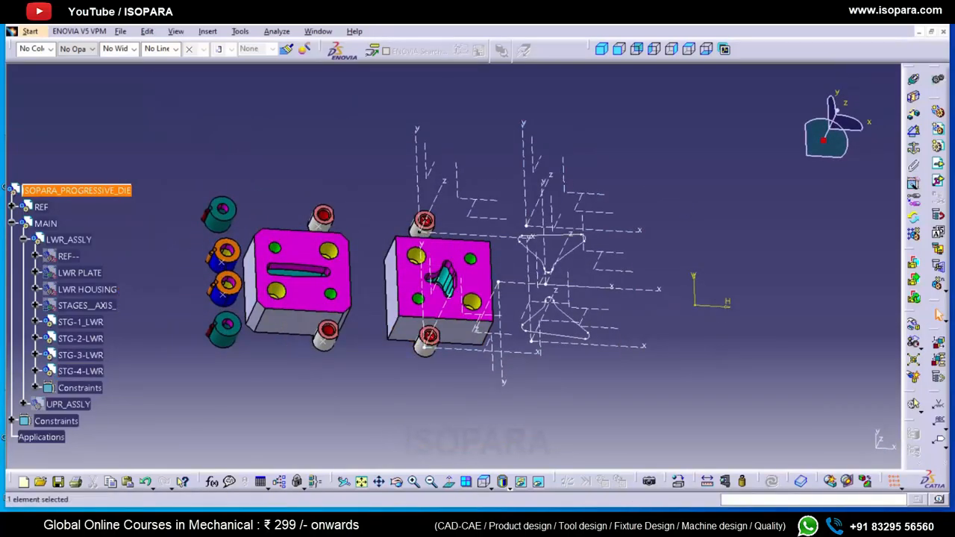
- Locate PILOT_PIE-06 in the tree from the top view and activate its part, 4-RH STG-STEEL
{"action": "left_click", "coordinate": [691, 49]}
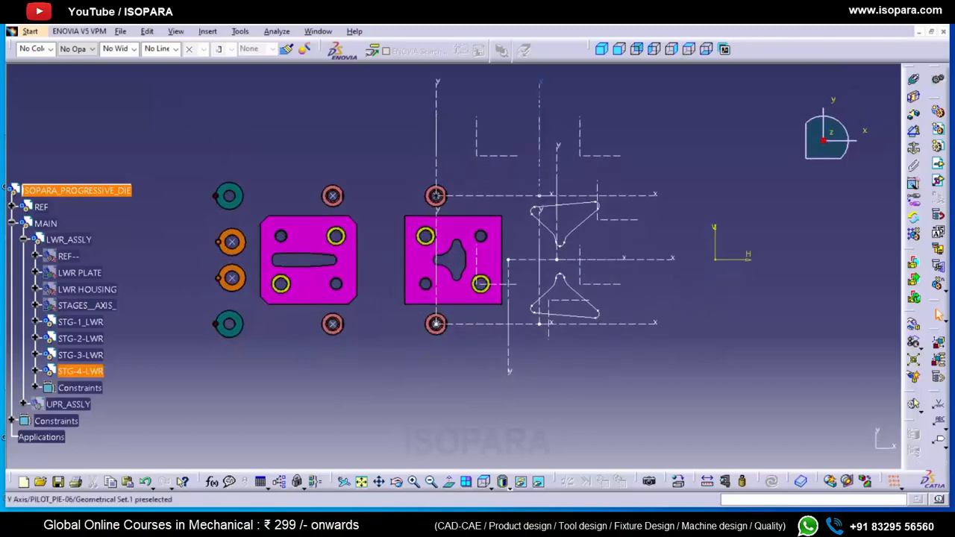
{"action": "right_click", "coordinate": [538, 167]}
{"action": "left_click", "coordinate": [565, 176]}
{"action": "left_click", "coordinate": [580, 175]}
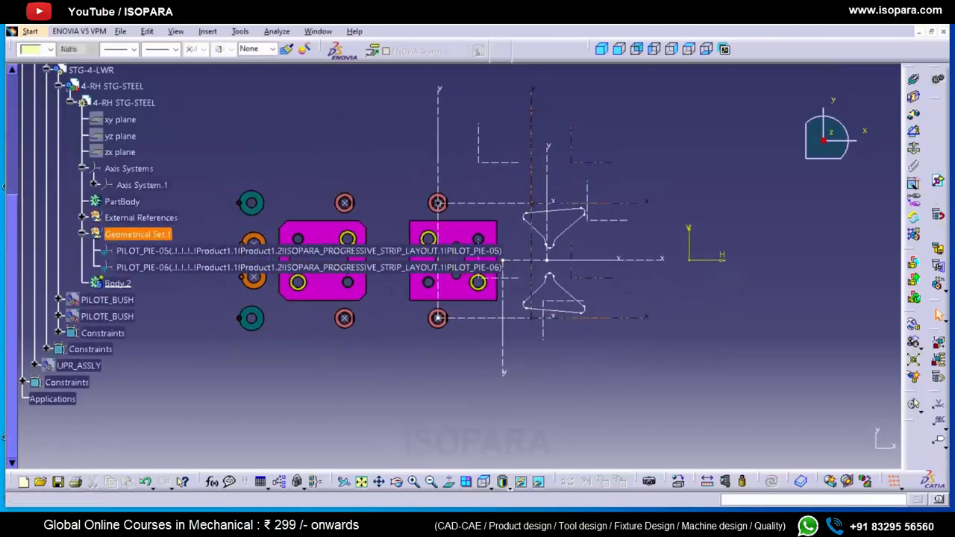
{"action": "double_click", "coordinate": [137, 234]}
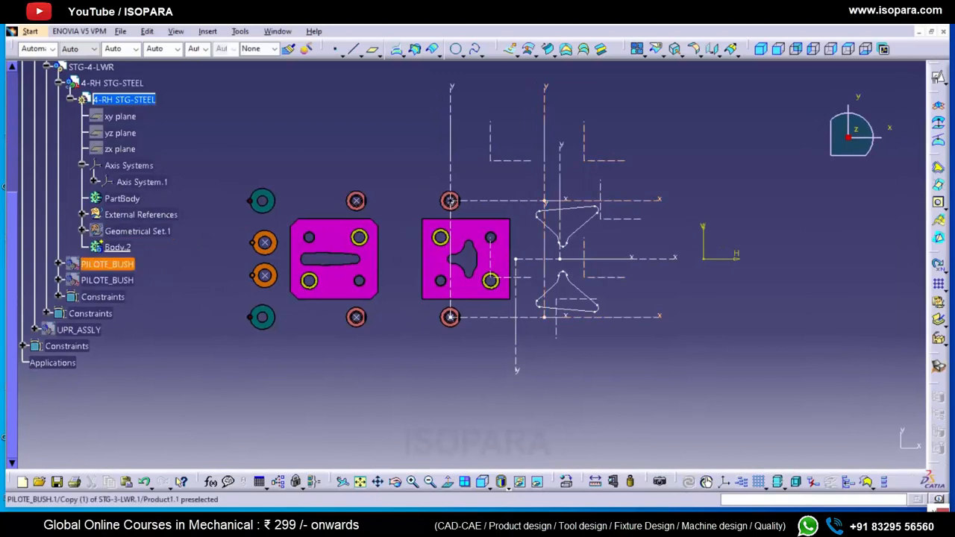
- Make STG-4-LWR the active product and try to toggle the activation of its two PILOTE_BUSH components
{"action": "right_click", "coordinate": [97, 265]}
{"action": "mouse_move", "coordinate": [149, 432]}
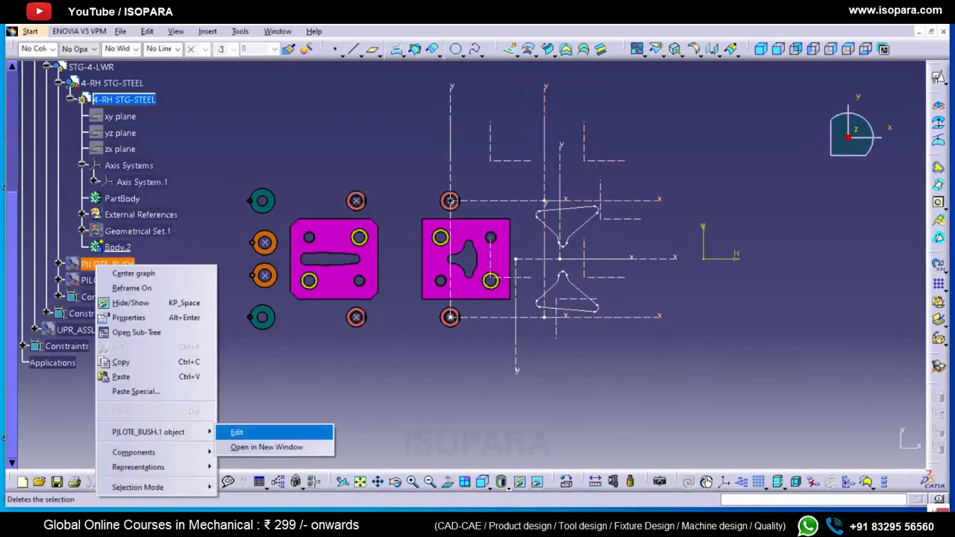
{"action": "left_click", "coordinate": [133, 273]}
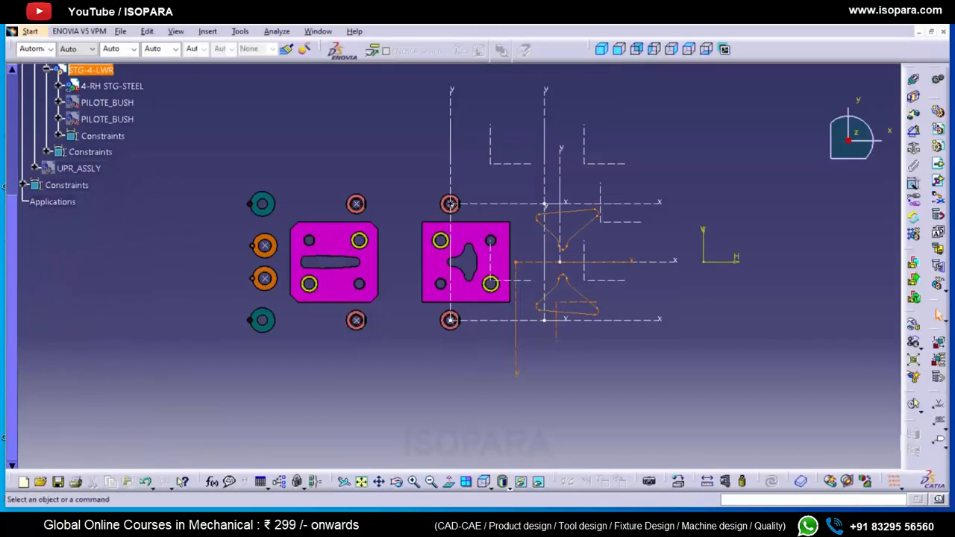
{"action": "right_click", "coordinate": [97, 102]}
{"action": "mouse_move", "coordinate": [186, 267]}
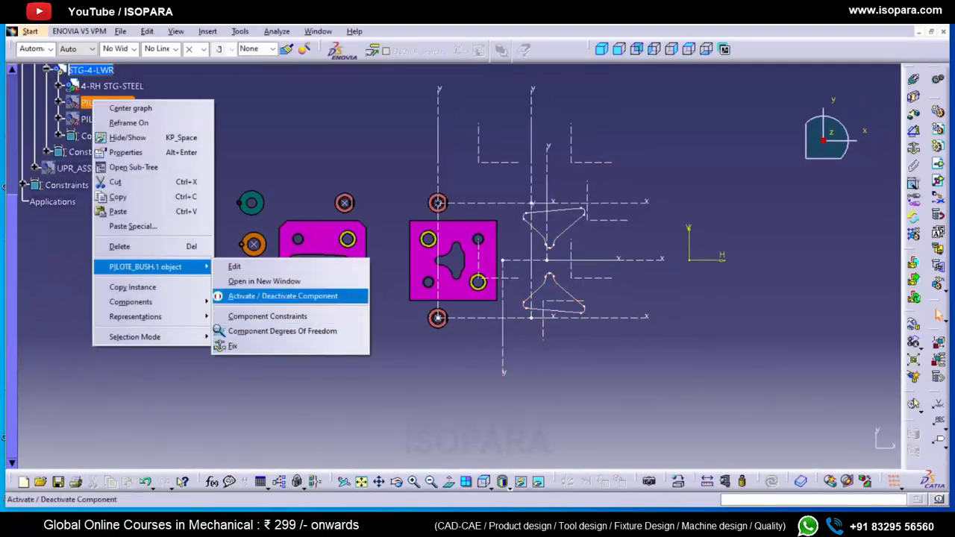
{"action": "left_click", "coordinate": [282, 296]}
{"action": "right_click", "coordinate": [112, 119]}
{"action": "mouse_move", "coordinate": [186, 287]}
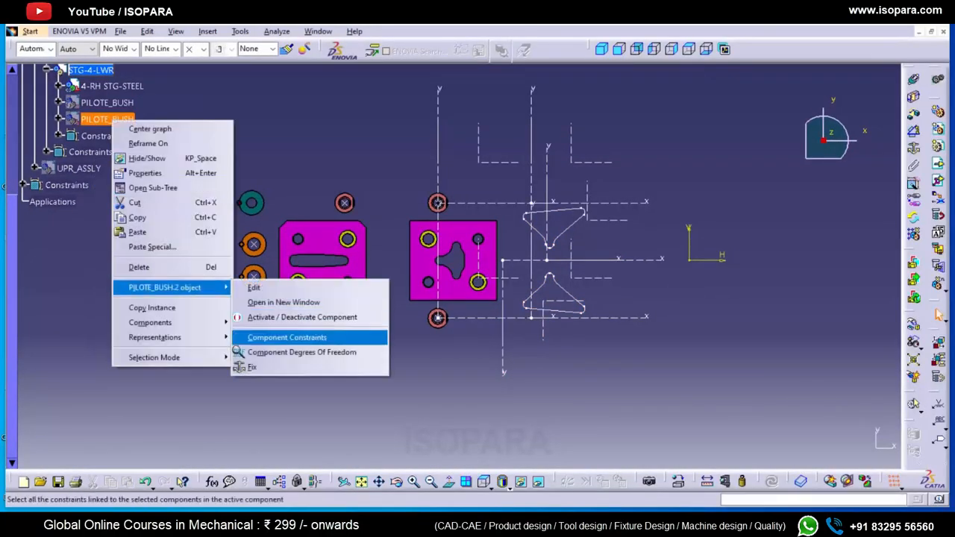
{"action": "left_click", "coordinate": [317, 334]}
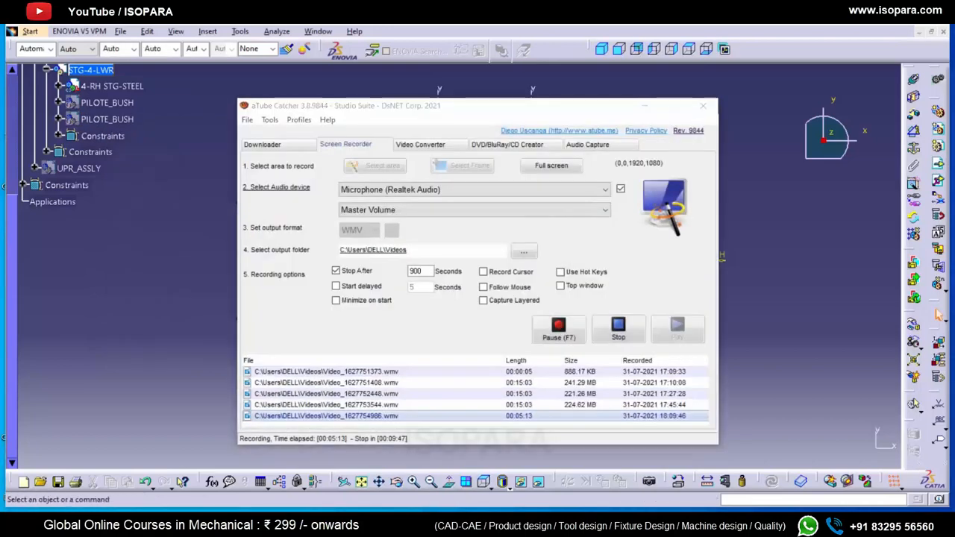
- Activate the 4-RH STG-STEEL part and create a positioned sketch on its xy plane with the V direction reversed
{"action": "scroll", "coordinate": [112, 208], "scroll_direction": "up", "scroll_amount": 3}
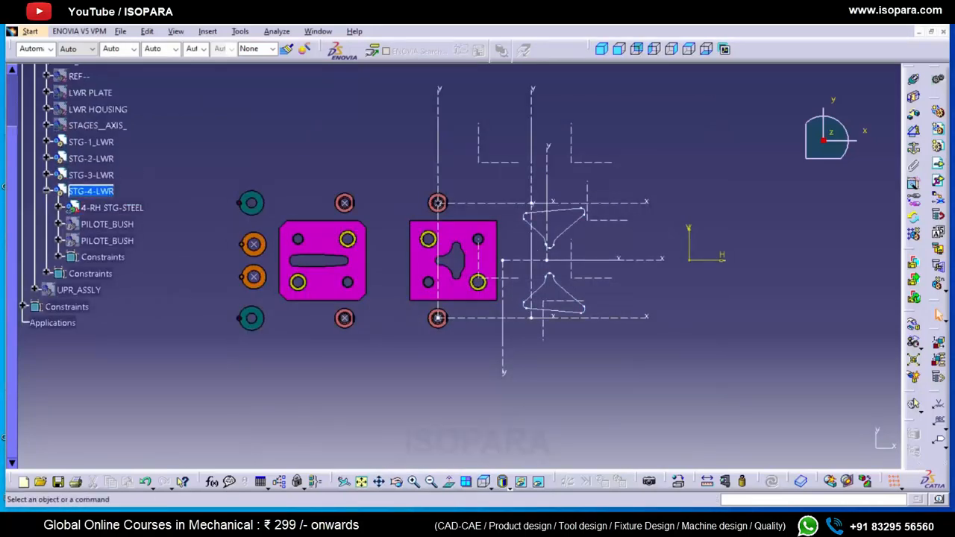
{"action": "left_click", "coordinate": [59, 207]}
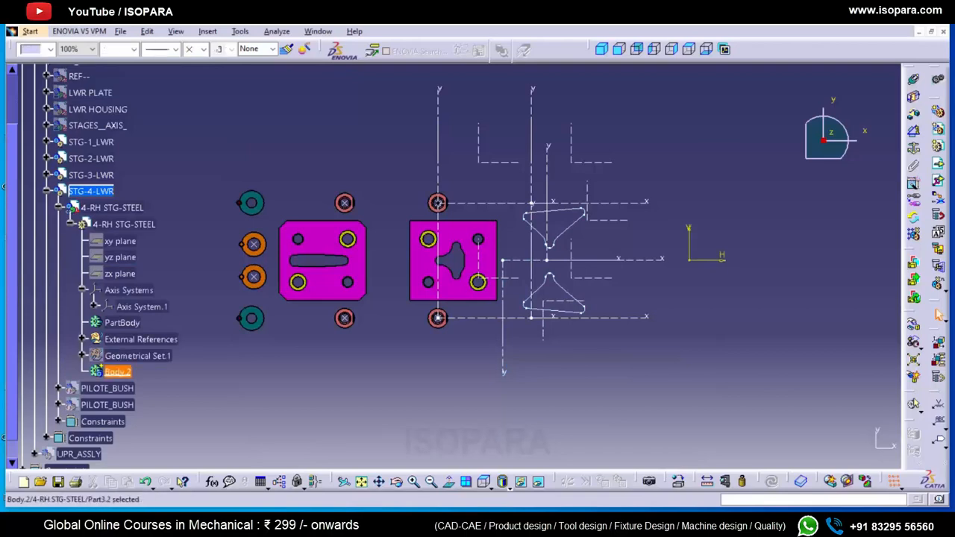
{"action": "double_click", "coordinate": [122, 223]}
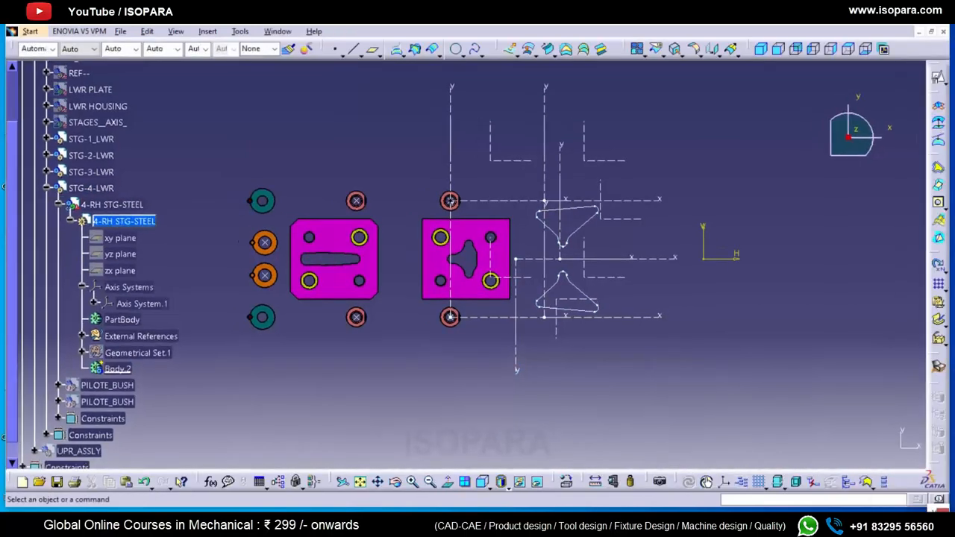
{"action": "left_click", "coordinate": [938, 78]}
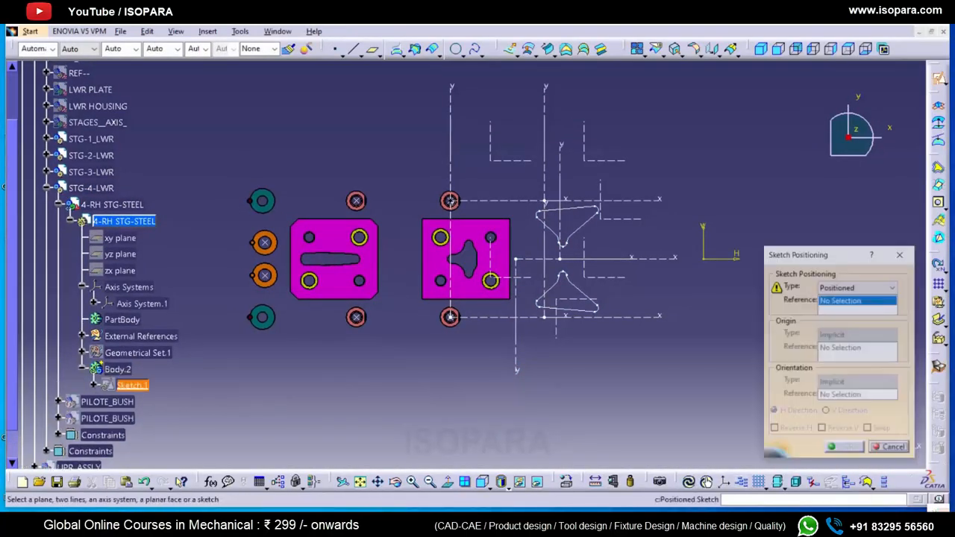
{"action": "left_click", "coordinate": [119, 238]}
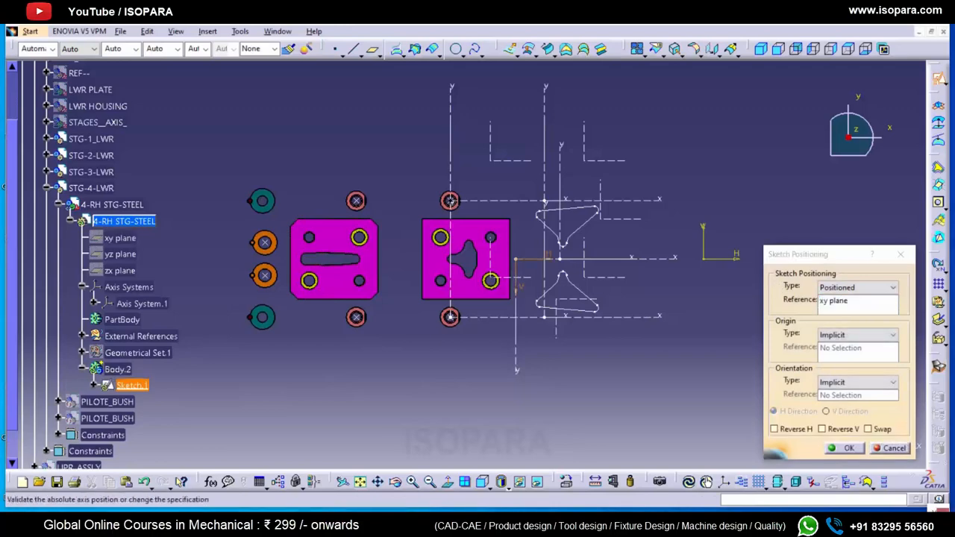
{"action": "left_click", "coordinate": [844, 448]}
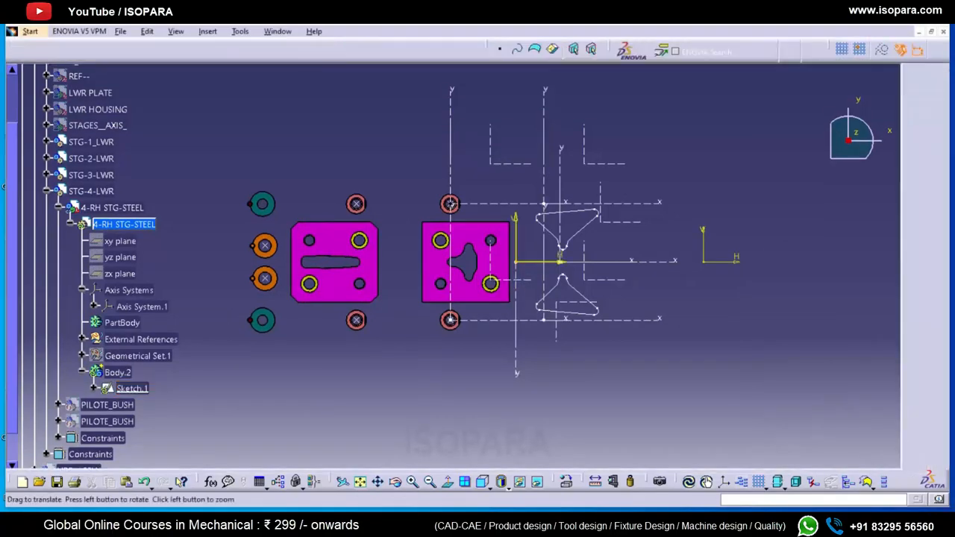
- Sketch a rectangle with its upper edge on the H axis, enclosing the lower triangular cutting profile
{"action": "mouse_move", "coordinate": [515, 262]}
{"action": "middle_mouse_down"}
{"action": "mouse_move", "coordinate": [455, 241]}
{"action": "mouse_move", "coordinate": [456, 196]}
{"action": "middle_mouse_up"}
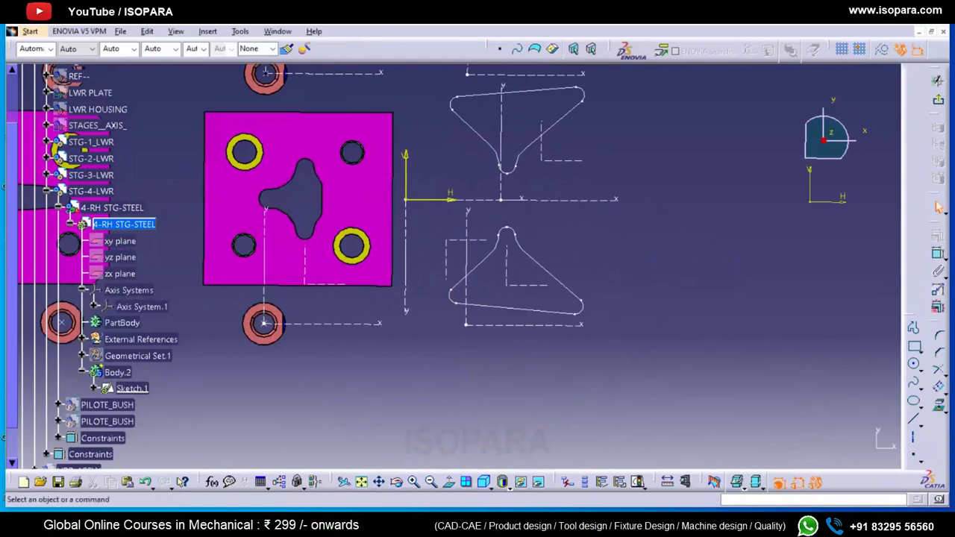
{"action": "left_click", "coordinate": [913, 346]}
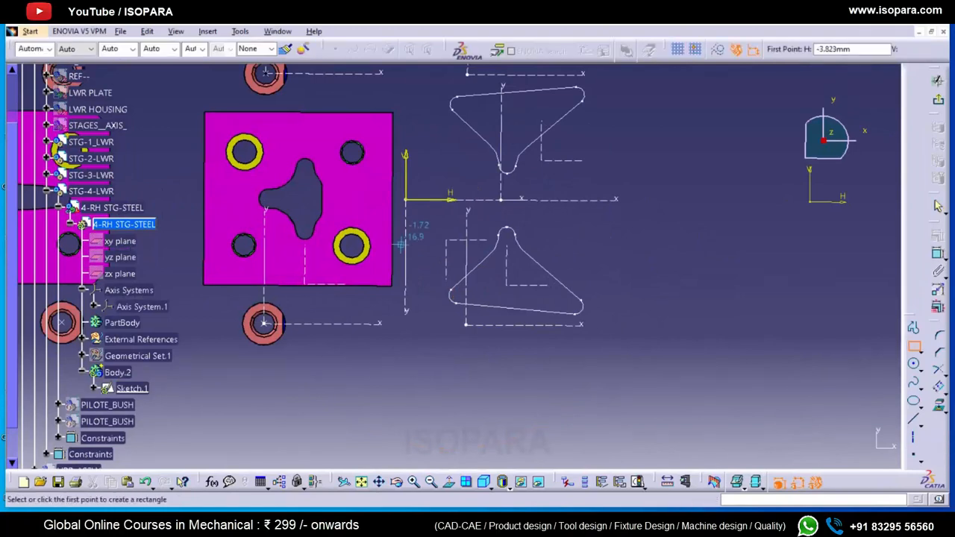
{"action": "left_click", "coordinate": [421, 199]}
{"action": "left_click", "coordinate": [635, 356]}
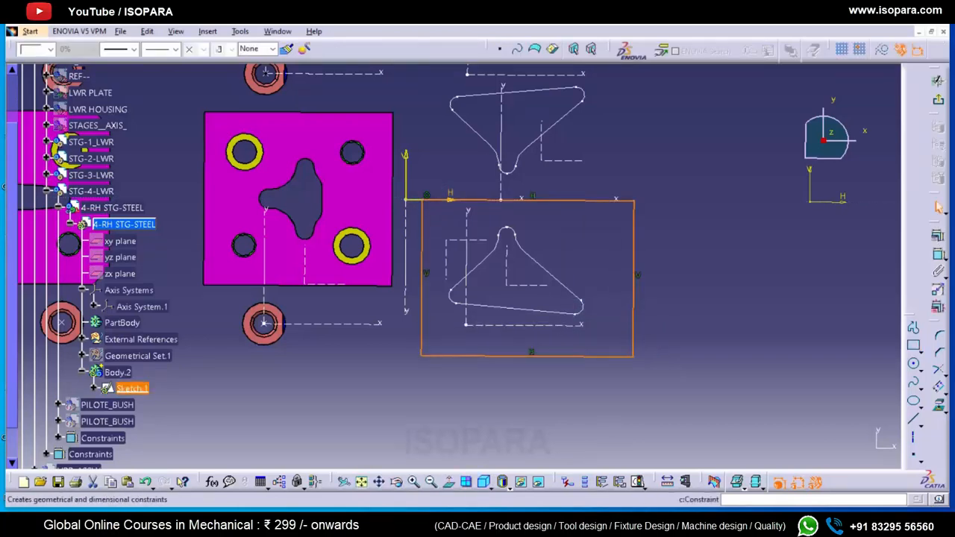
{"action": "left_click", "coordinate": [938, 254]}
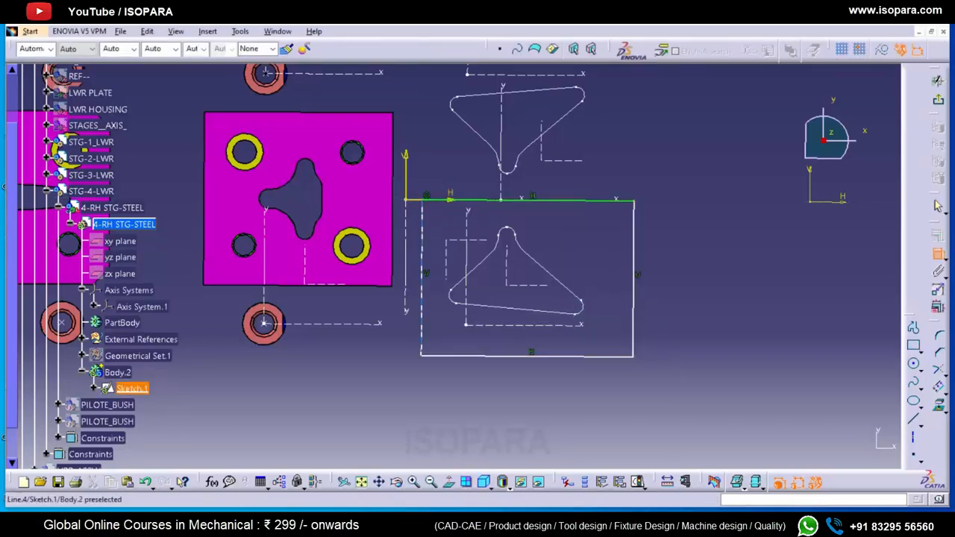
{"action": "left_click", "coordinate": [421, 298]}
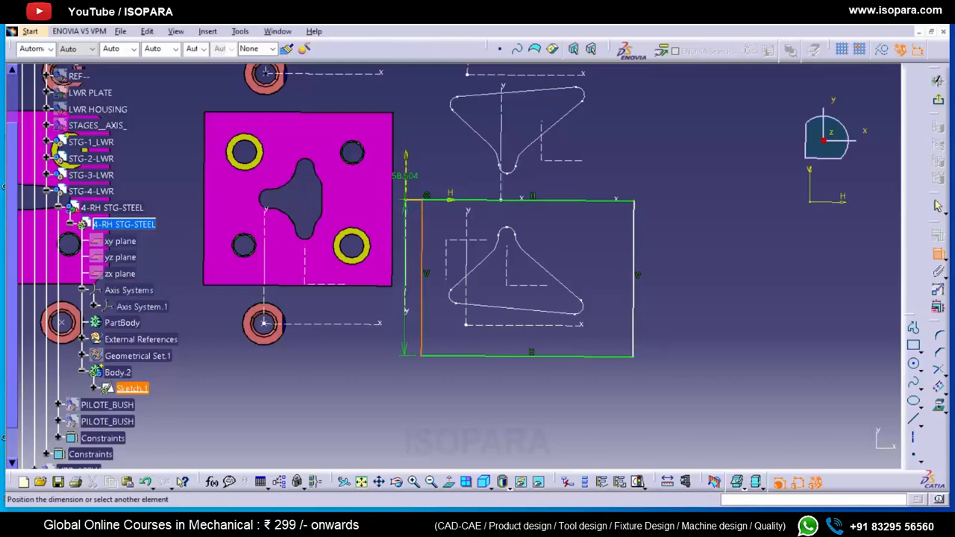
{"action": "key", "text": "Escape"}
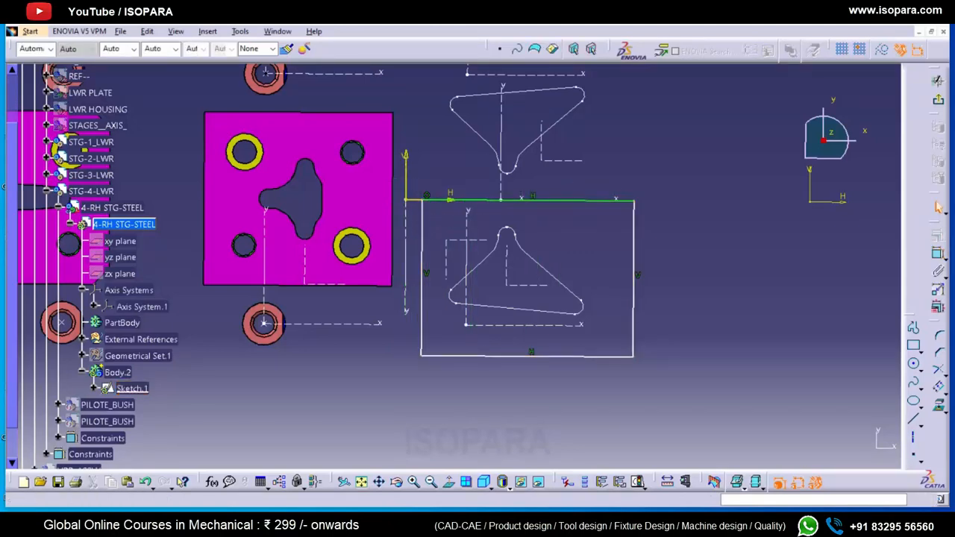
- Remove the coincidence between the rectangle's upper edge and the H axis, and stretch that edge upward to enclose both triangular profiles
{"action": "left_click", "coordinate": [429, 200]}
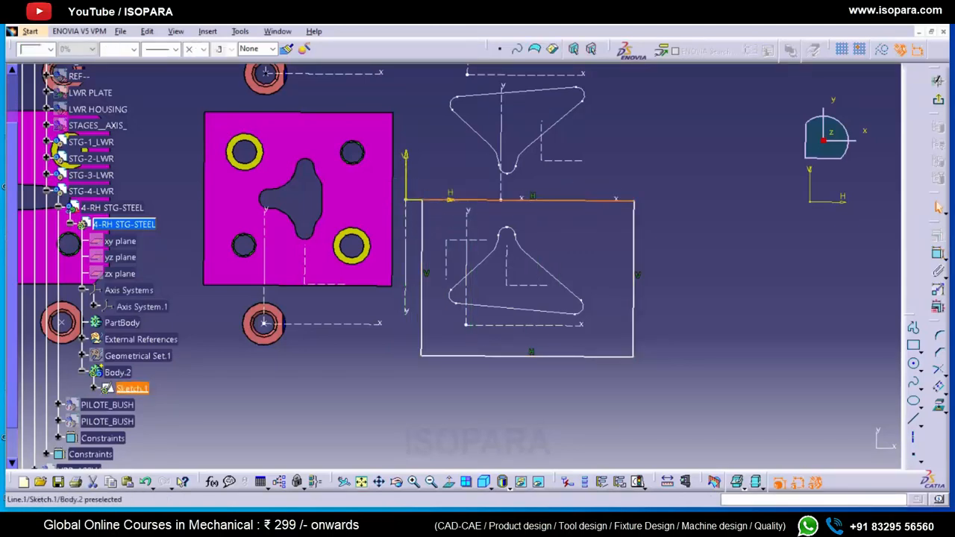
{"action": "left_click_drag", "start_coordinate": [522, 200], "coordinate": [515, 51]}
{"action": "left_click", "coordinate": [694, 246]}
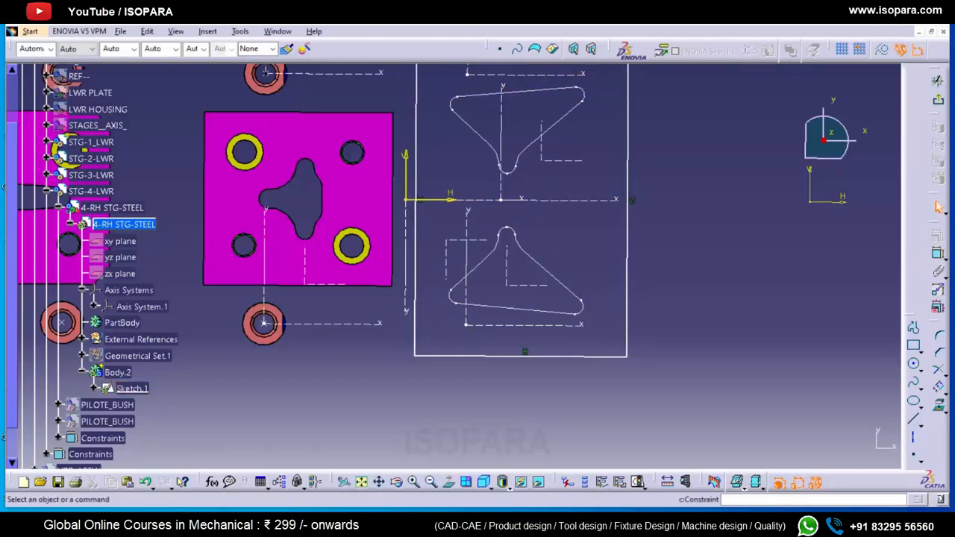
- Align the view to the sketch plane and display the 3D background elements in low light
{"action": "left_click", "coordinate": [938, 254]}
{"action": "scroll", "coordinate": [99, 267], "scroll_direction": "up", "scroll_amount": 1}
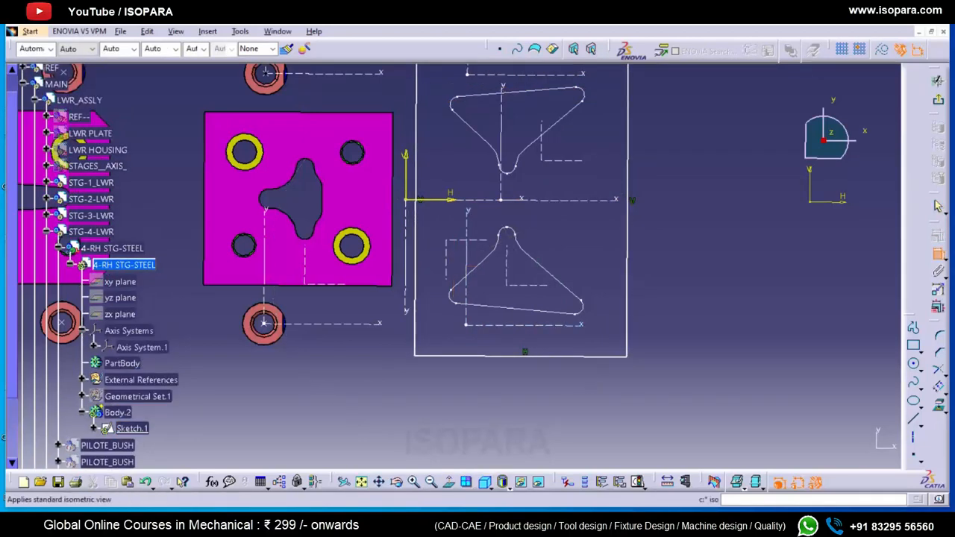
{"action": "left_click", "coordinate": [448, 481]}
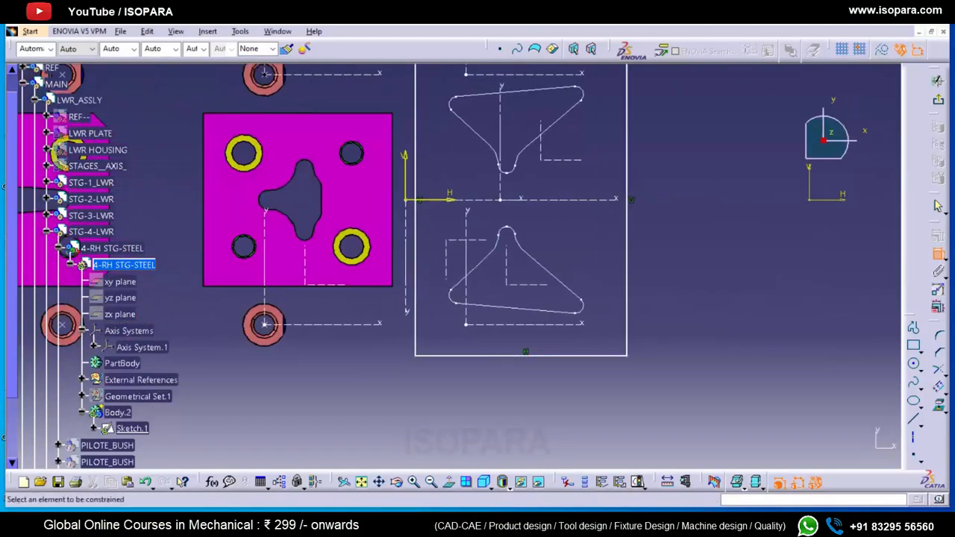
{"action": "left_click_drag", "start_coordinate": [493, 225], "coordinate": [534, 251]}
{"action": "left_click", "coordinate": [744, 488]}
{"action": "left_click", "coordinate": [746, 483]}
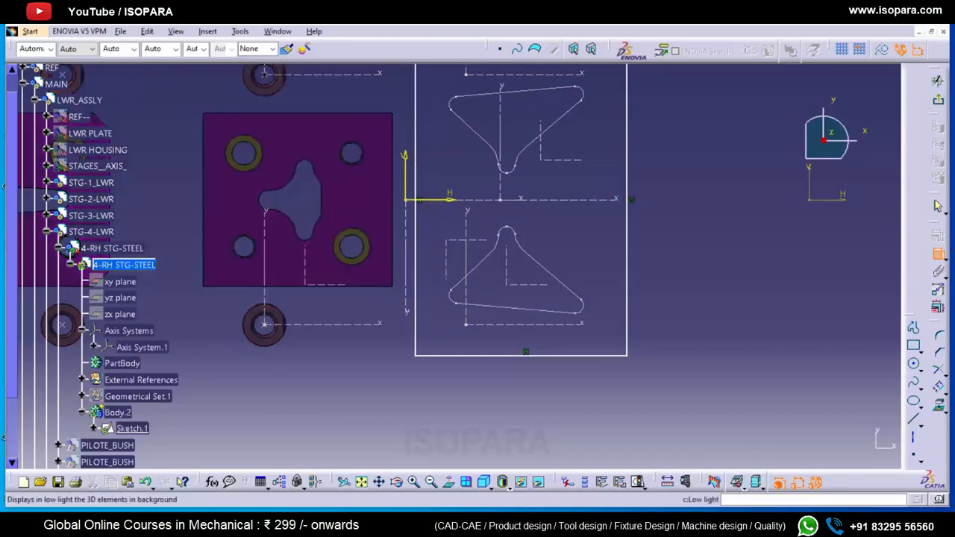
- Constrain the rectangle's upper and lower edges to be symmetric about the H axis
{"action": "middle_click_drag", "start_coordinate": [601, 142], "coordinate": [601, 195]}
{"action": "left_click", "coordinate": [536, 117]}
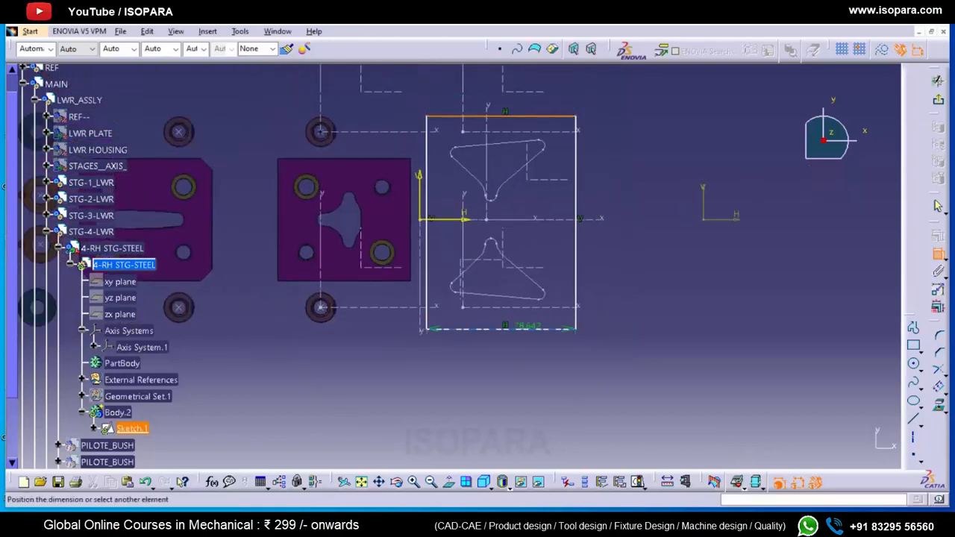
{"action": "right_click", "coordinate": [543, 262]}
{"action": "left_click", "coordinate": [589, 385]}
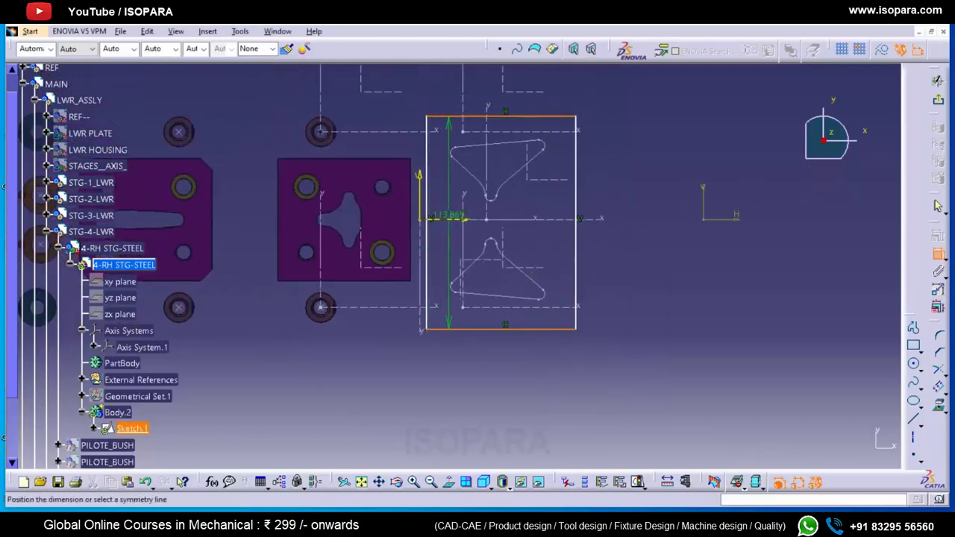
{"action": "left_click", "coordinate": [449, 219]}
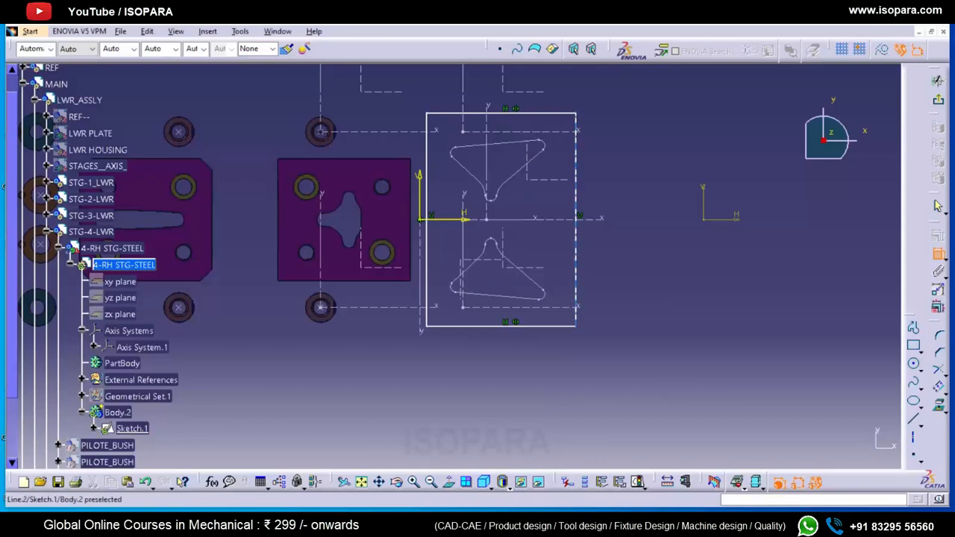
- Dimension the rectangle's height and width, placing the height dimension inside the rectangle
{"action": "left_click", "coordinate": [575, 281]}
{"action": "left_click", "coordinate": [541, 326]}
{"action": "left_click", "coordinate": [540, 342]}
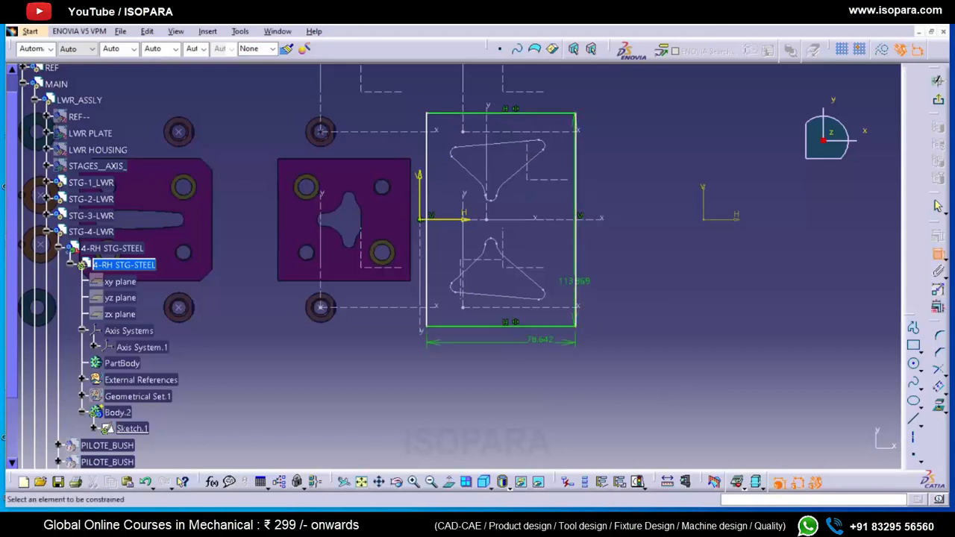
{"action": "left_click_drag", "start_coordinate": [575, 281], "coordinate": [554, 265]}
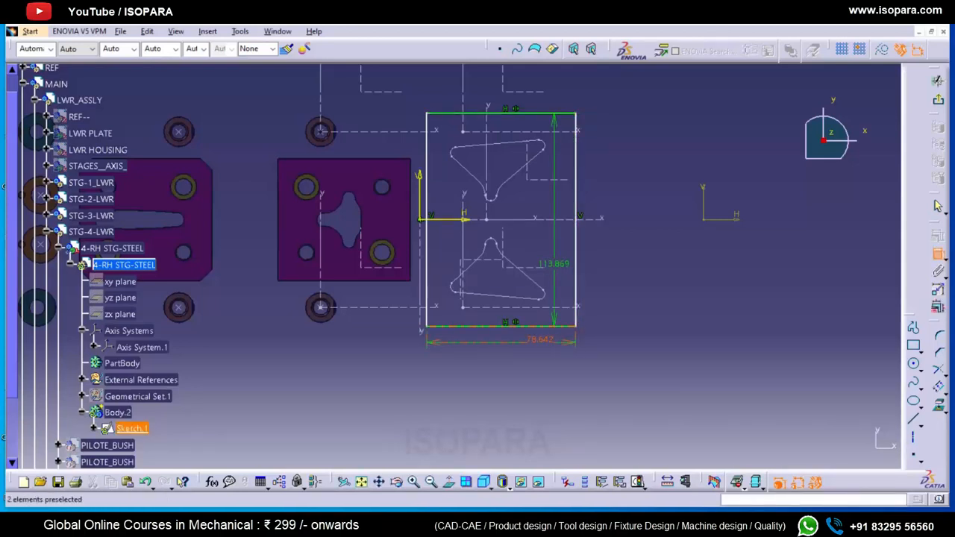
- Set the rectangle's height to 140 mm after a first trial with 120 mm
{"action": "double_click", "coordinate": [554, 263]}
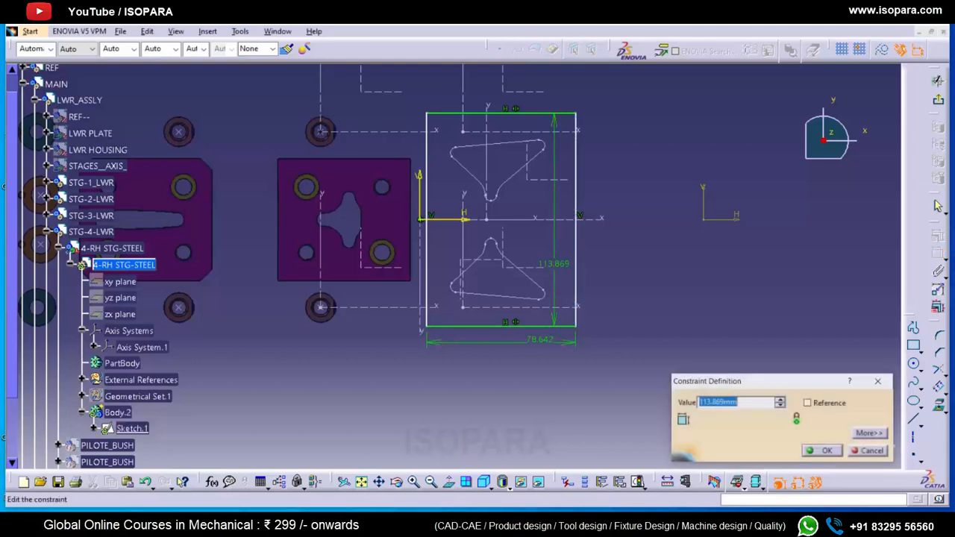
{"action": "key", "text": "Return"}
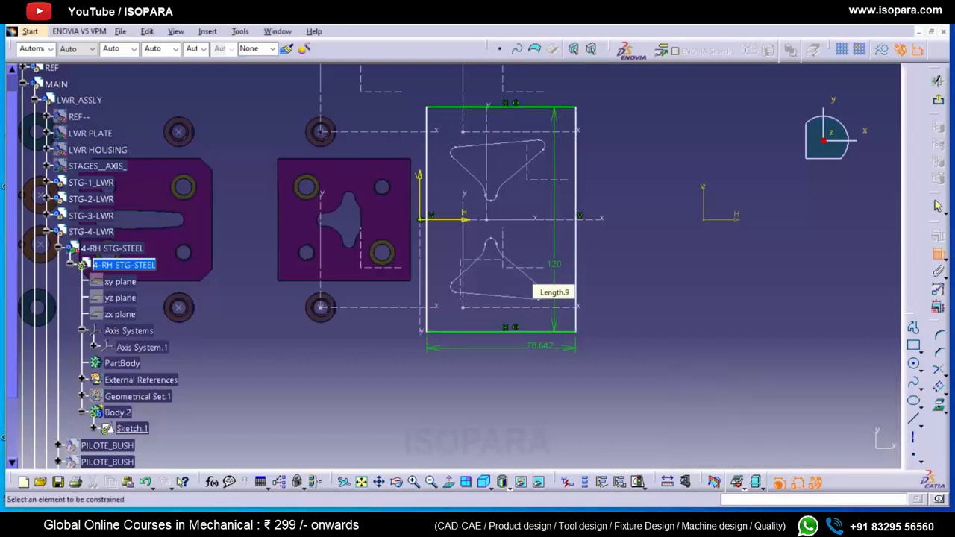
{"action": "double_click", "coordinate": [554, 264]}
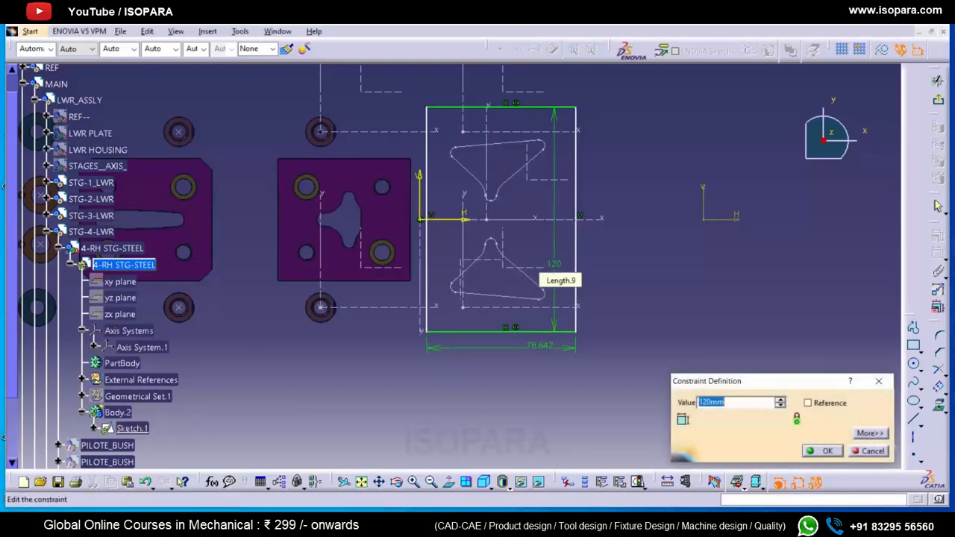
{"action": "type", "text": "140"}
{"action": "key", "text": "Return"}
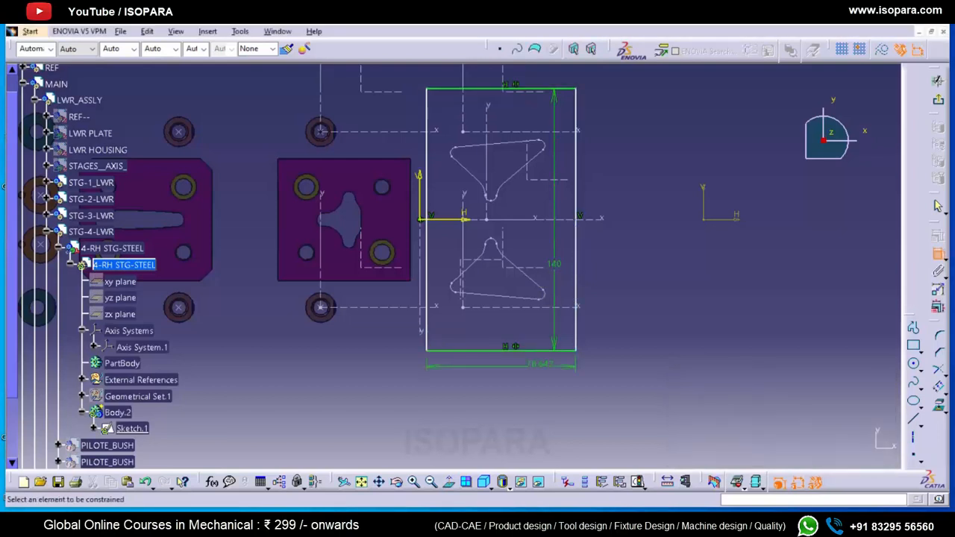
- Place a second width dimension inside the rectangle and constrain the rectangle's left edge 5 mm from the V axis
{"action": "left_click", "coordinate": [520, 331]}
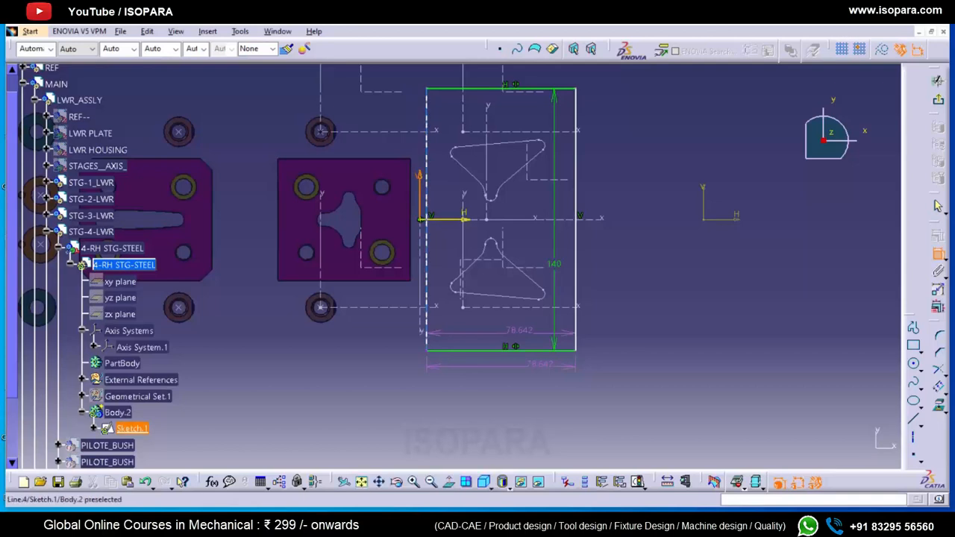
{"action": "left_click", "coordinate": [426, 192]}
{"action": "left_click", "coordinate": [452, 189]}
{"action": "double_click", "coordinate": [452, 188]}
{"action": "type", "text": "5mm"}
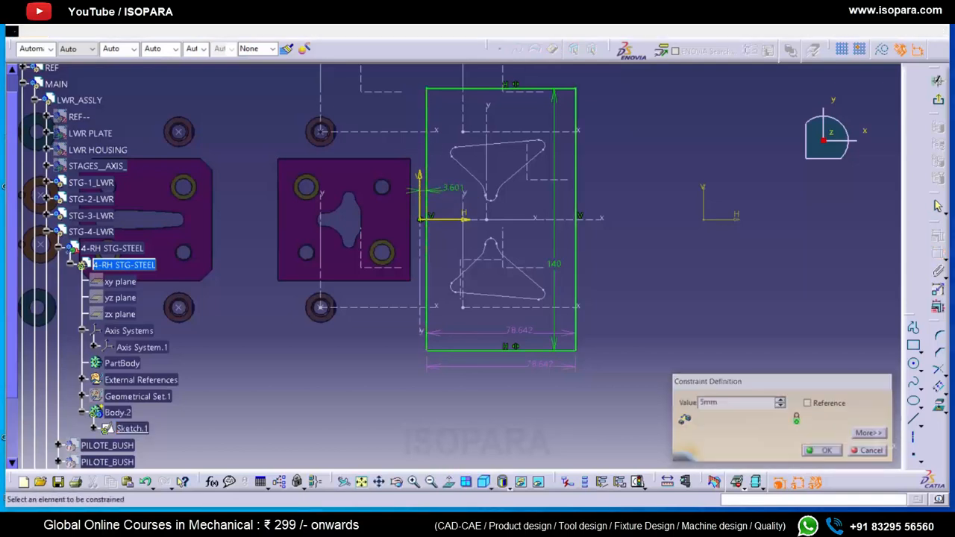
{"action": "key", "text": "Return"}
- Delete the duplicate width dimension below the rectangle and set the rectangle's width to 80 mm
{"action": "right_click", "coordinate": [542, 365]}
{"action": "left_click", "coordinate": [570, 355]}
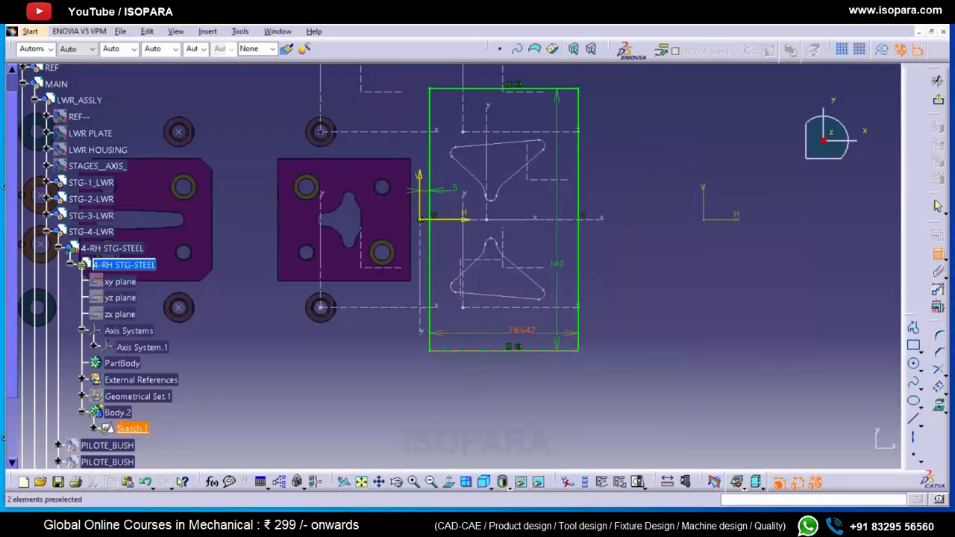
{"action": "double_click", "coordinate": [521, 331]}
{"action": "type", "text": "80"}
{"action": "key", "text": "Return"}
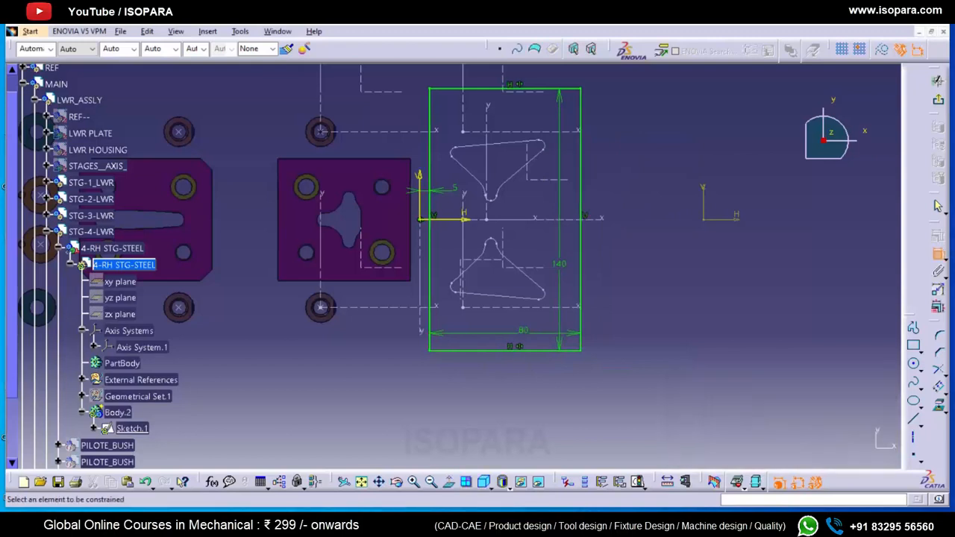
- Exit the rectangle sketch and switch to the Part Design workbench
{"action": "left_click", "coordinate": [756, 485]}
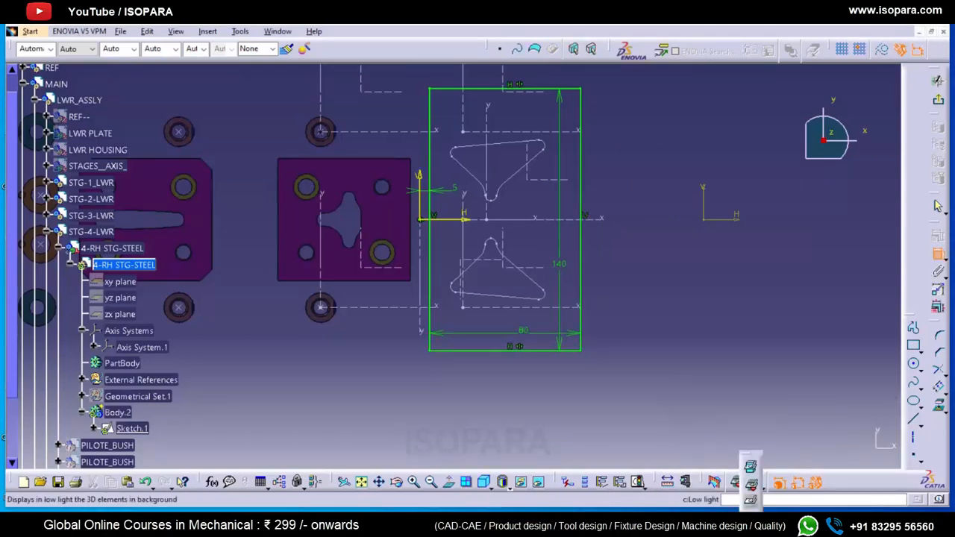
{"action": "left_click", "coordinate": [939, 100]}
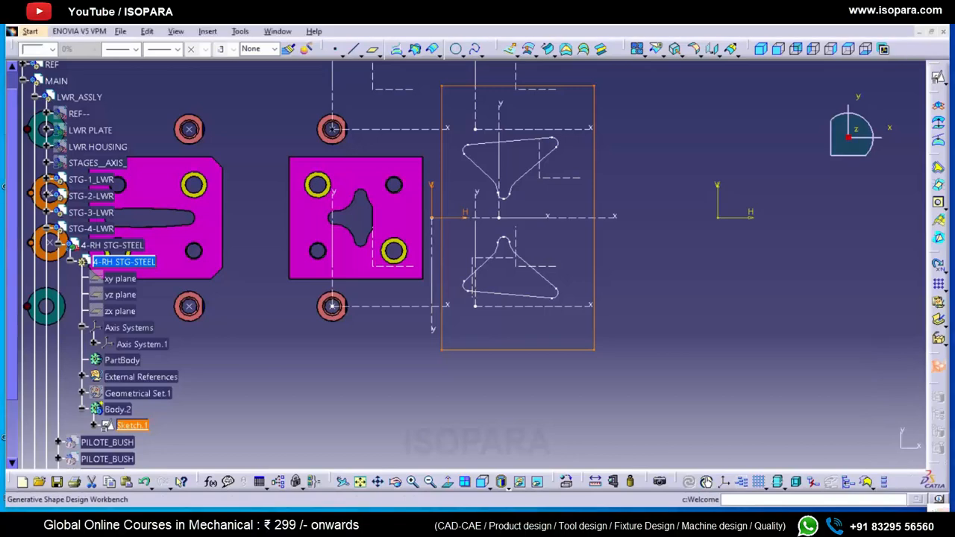
{"action": "left_click", "coordinate": [842, 341]}
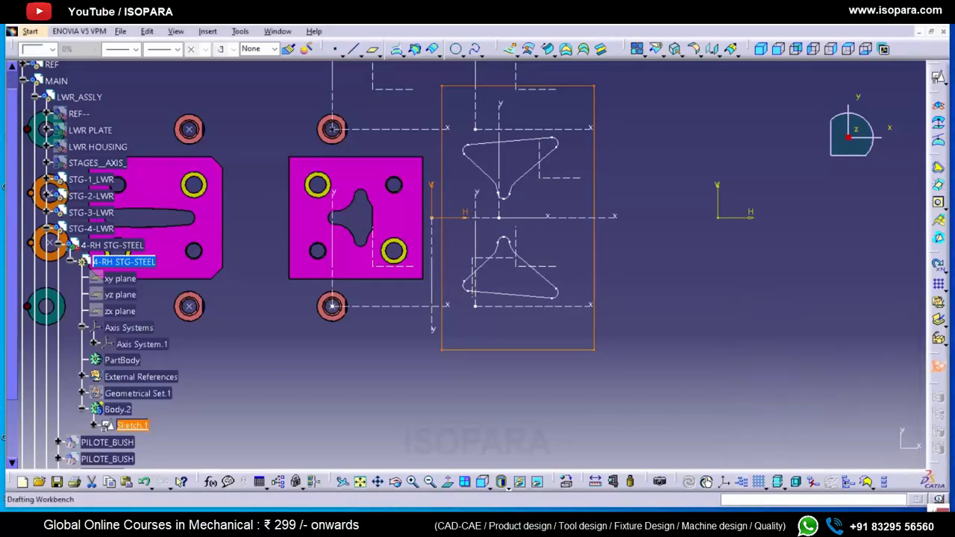
{"action": "middle_click_drag", "start_coordinate": [447, 336], "coordinate": [485, 213]}
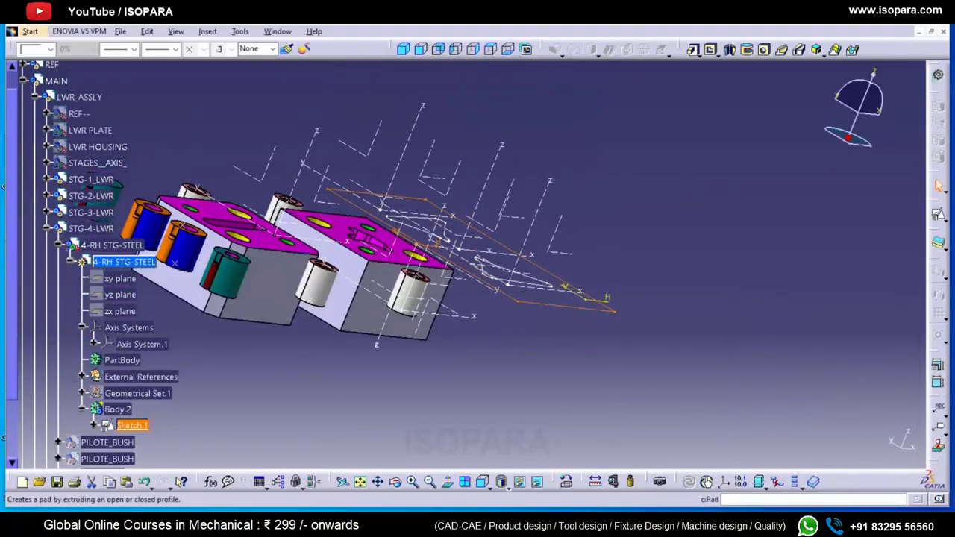
- Pad the rectangle sketch downward to form the solid block of the stage 4 die steel
{"action": "left_click", "coordinate": [692, 49]}
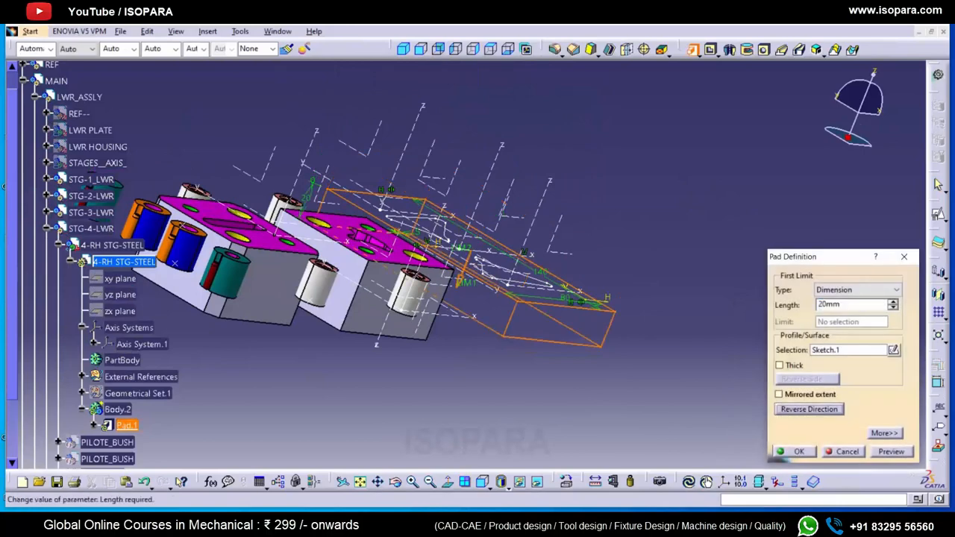
{"action": "key", "text": "Return"}
{"action": "key", "text": "Escape"}
{"action": "middle_click_drag", "start_coordinate": [477, 224], "coordinate": [470, 269]}
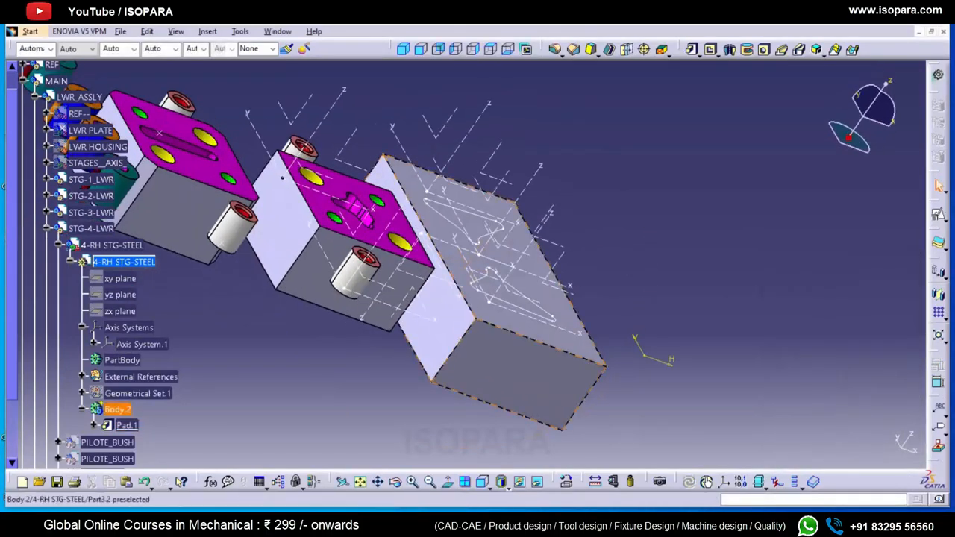
- Make Body.2 the in-work object and paste a copy of the pad's Sketch.1 into it
{"action": "right_click", "coordinate": [116, 410]}
{"action": "left_click", "coordinate": [163, 246]}
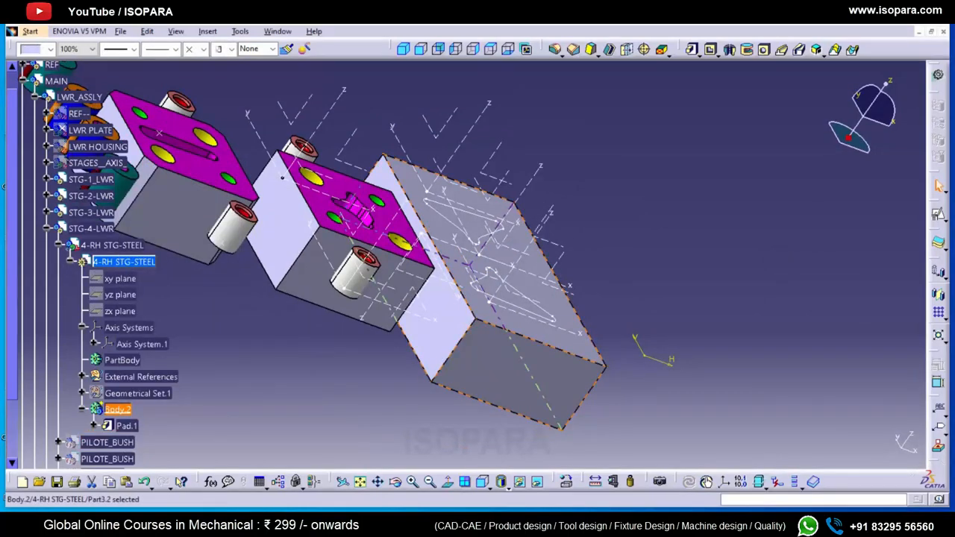
{"action": "left_click", "coordinate": [94, 426]}
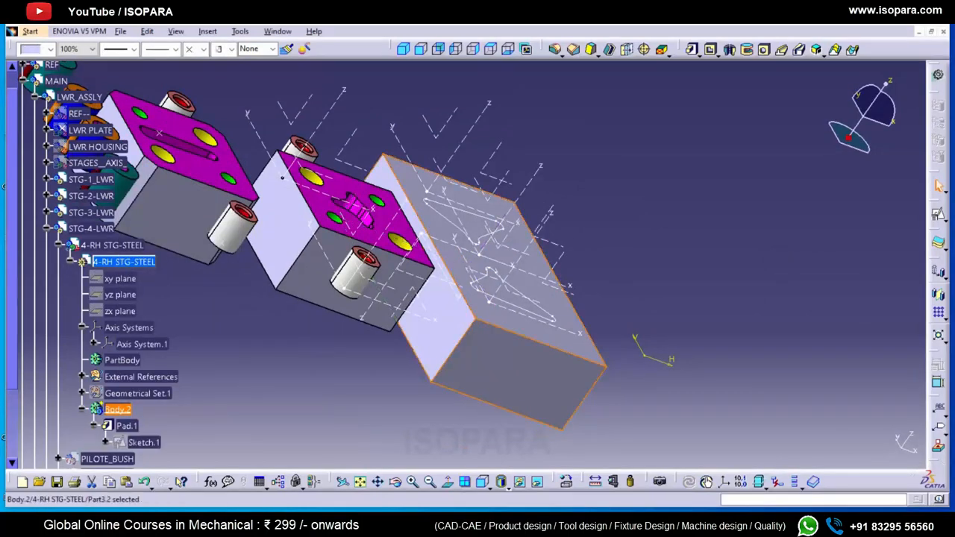
{"action": "left_click", "coordinate": [144, 442]}
{"action": "key", "text": "ctrl+c"}
{"action": "right_click", "coordinate": [119, 410]}
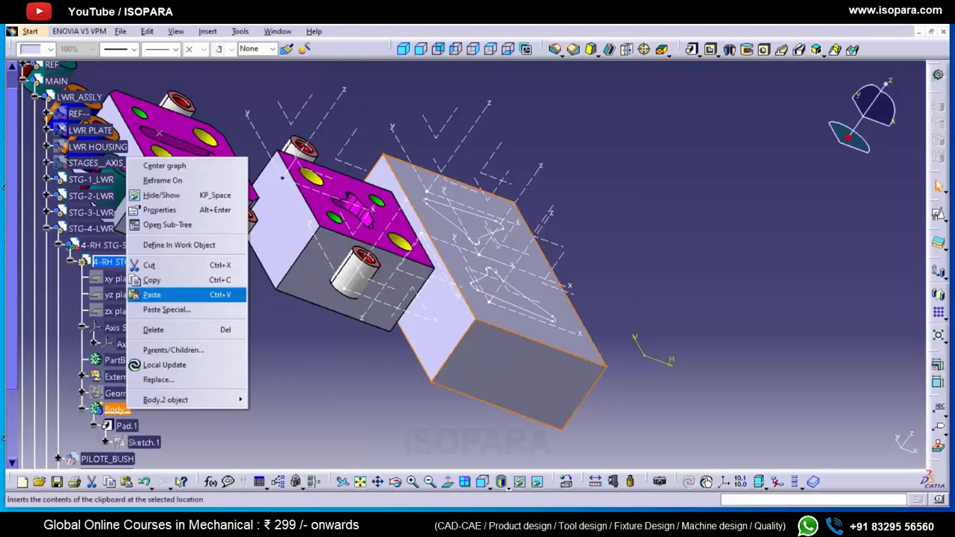
{"action": "left_click", "coordinate": [145, 296]}
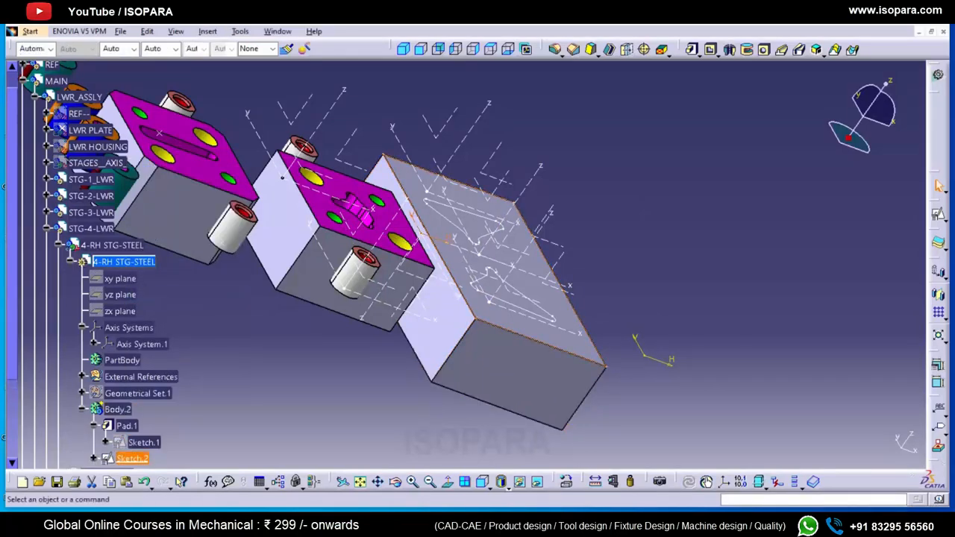
- Open the copied sketch, Sketch.2, and delete all of its rectangle geometry and constraints
{"action": "double_click", "coordinate": [132, 458]}
{"action": "left_click_drag", "start_coordinate": [677, 418], "coordinate": [498, 331]}
{"action": "key", "text": "Delete"}
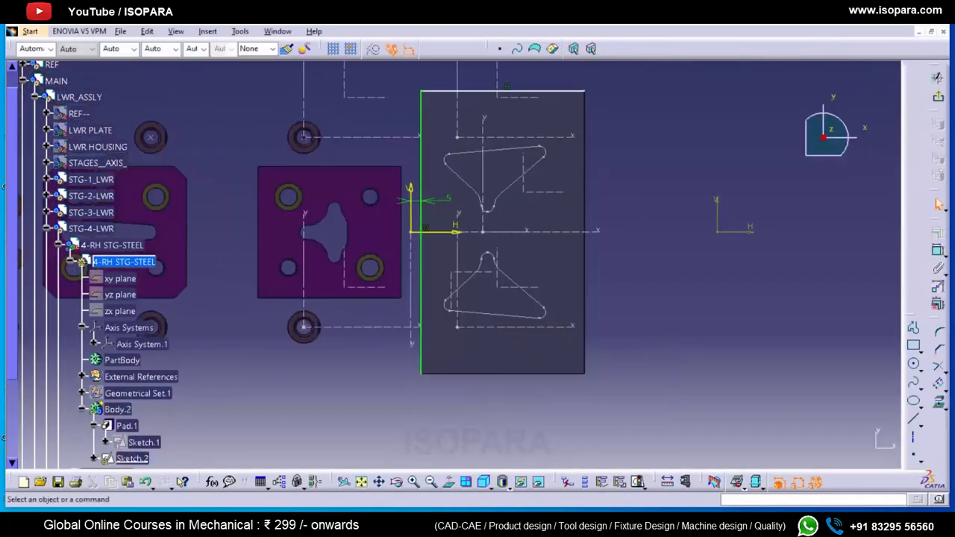
{"action": "key", "text": "Delete"}
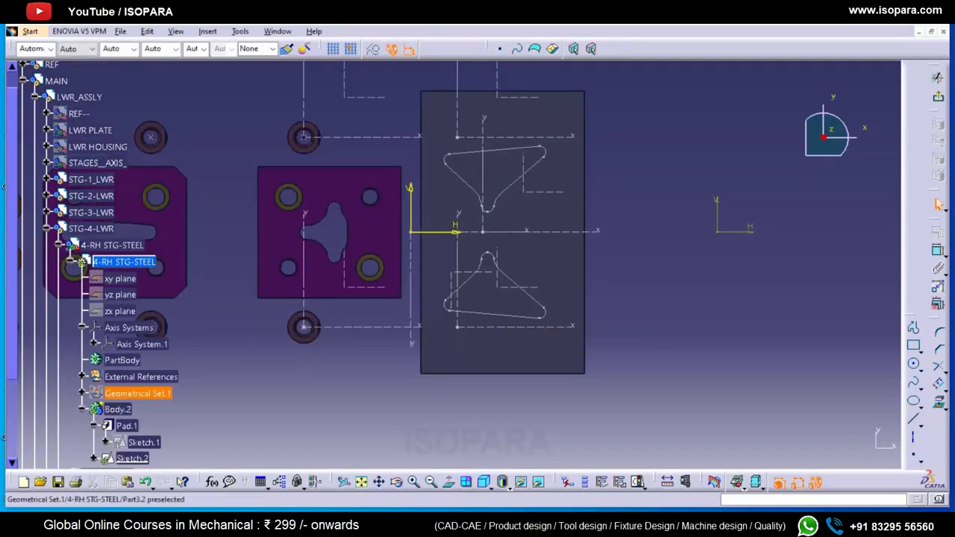
- Offset the external STG-04_NOTCH profile in Sketch.2 by 0.15 mm to form the upper opening
{"action": "left_click", "coordinate": [82, 376]}
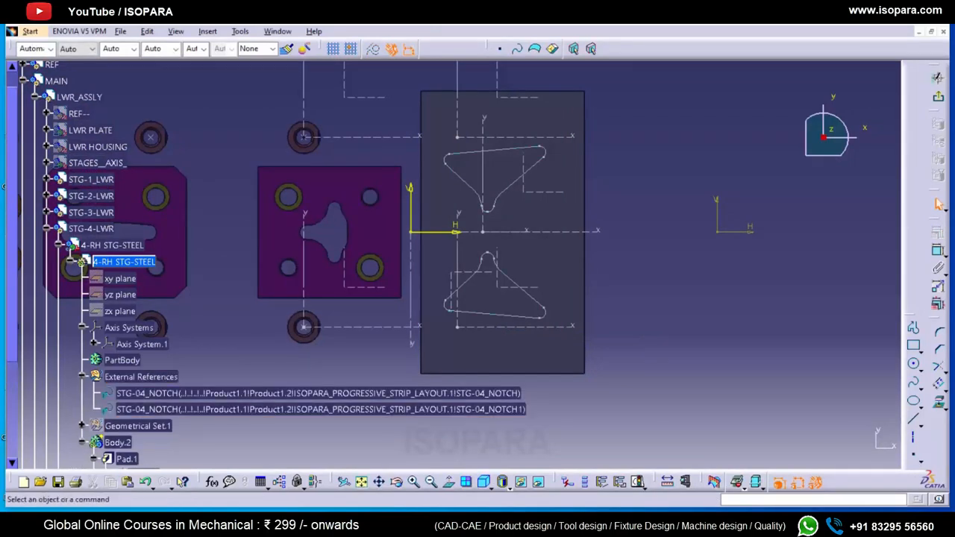
{"action": "left_click", "coordinate": [153, 393]}
{"action": "left_click", "coordinate": [939, 383]}
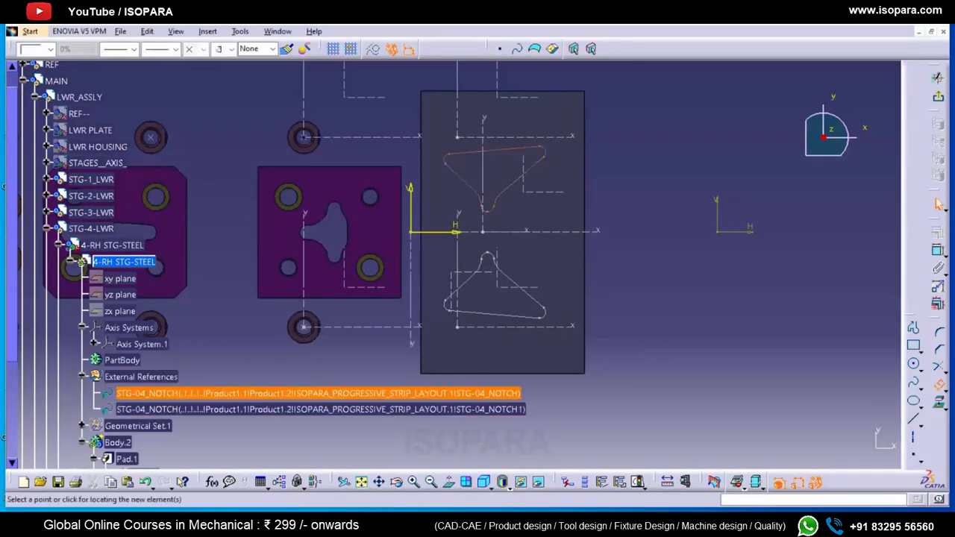
{"action": "left_click", "coordinate": [694, 315]}
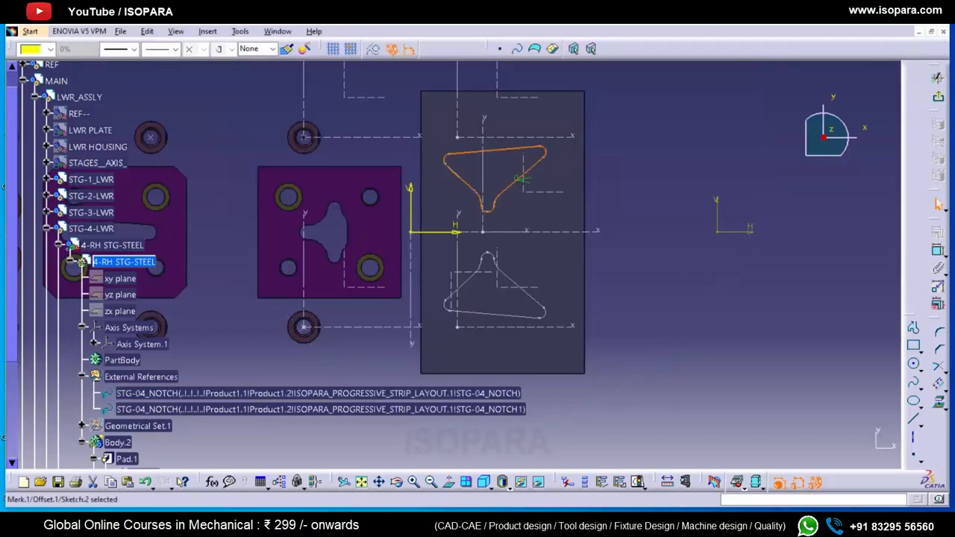
{"action": "double_click", "coordinate": [520, 180]}
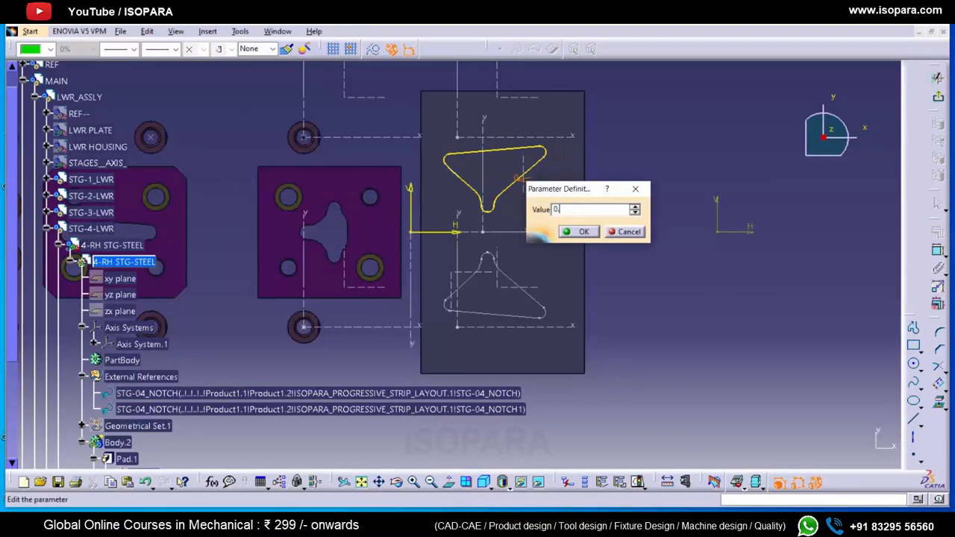
{"action": "key", "text": "Return"}
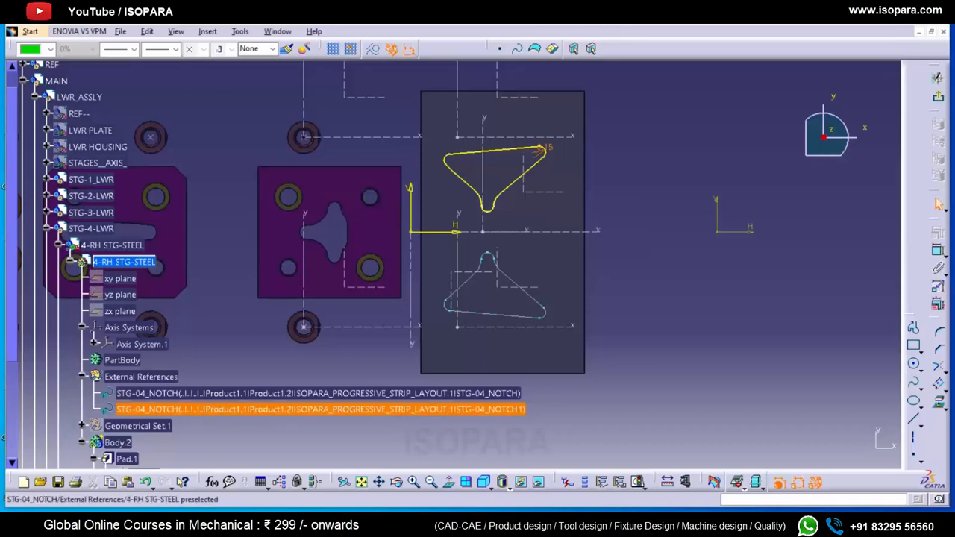
- Offset the STG-04_NOTCH1 profile by 0.15 mm for the lower opening and exit Sketch.2
{"action": "left_click", "coordinate": [520, 289]}
{"action": "left_click", "coordinate": [939, 384]}
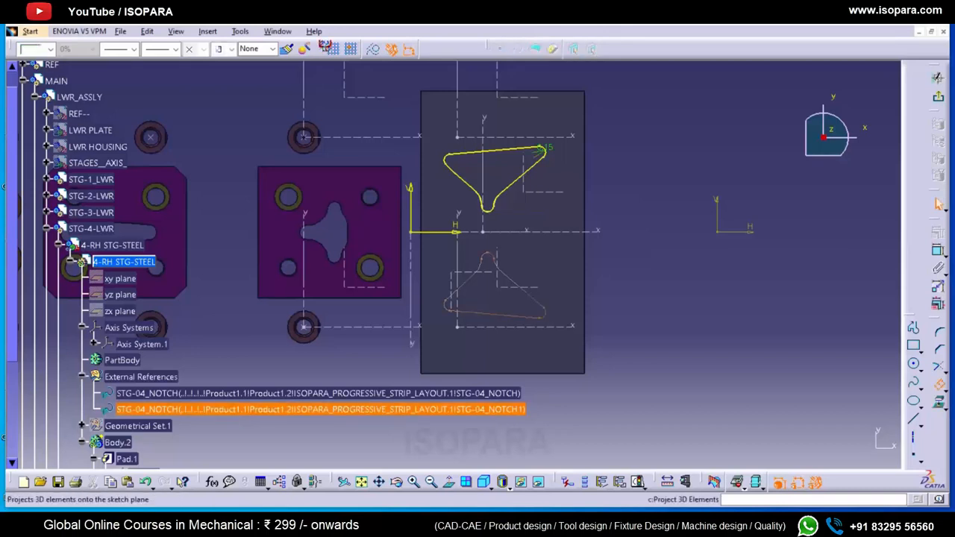
{"action": "left_click", "coordinate": [739, 327]}
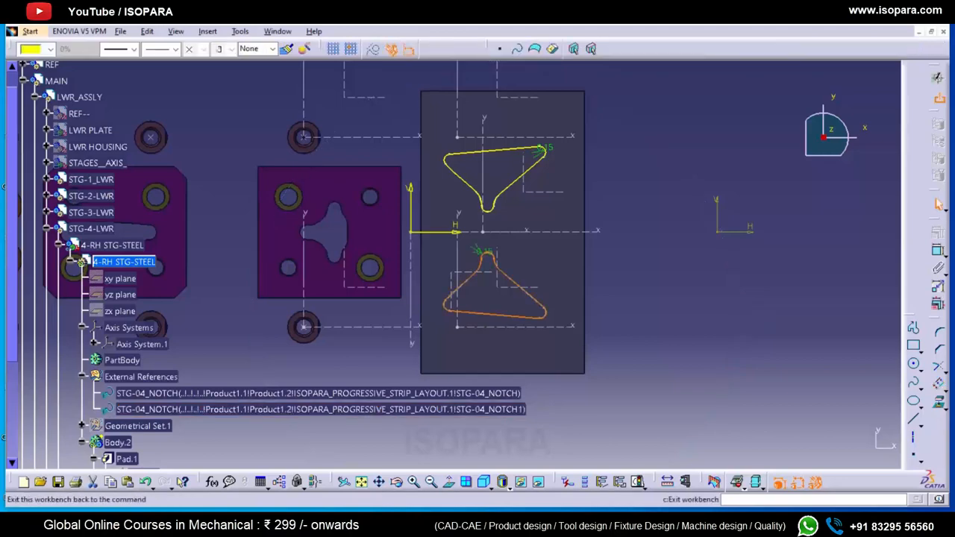
{"action": "left_click", "coordinate": [937, 78]}
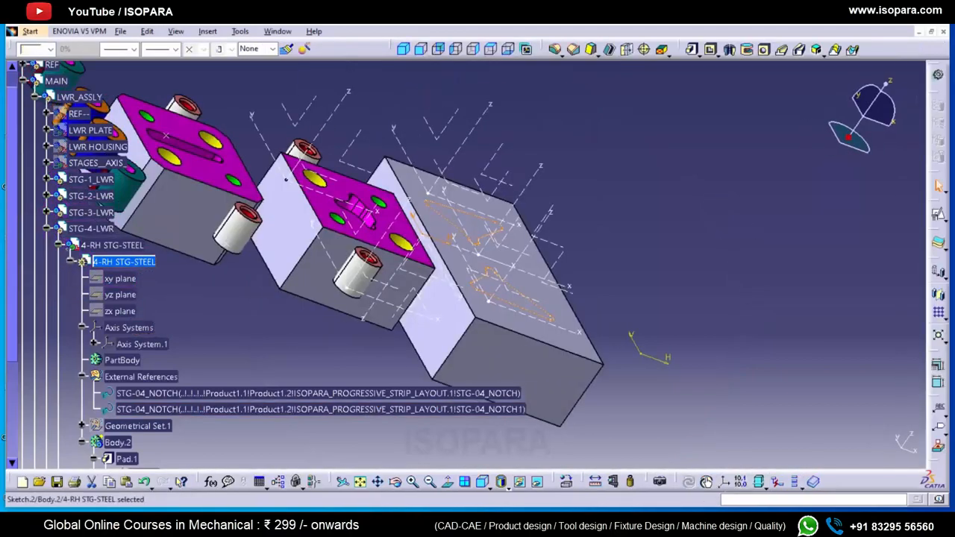
- Pocket Sketch.2 to cut both notch openings in the block and colour the pocket magenta
{"action": "left_click", "coordinate": [937, 365]}
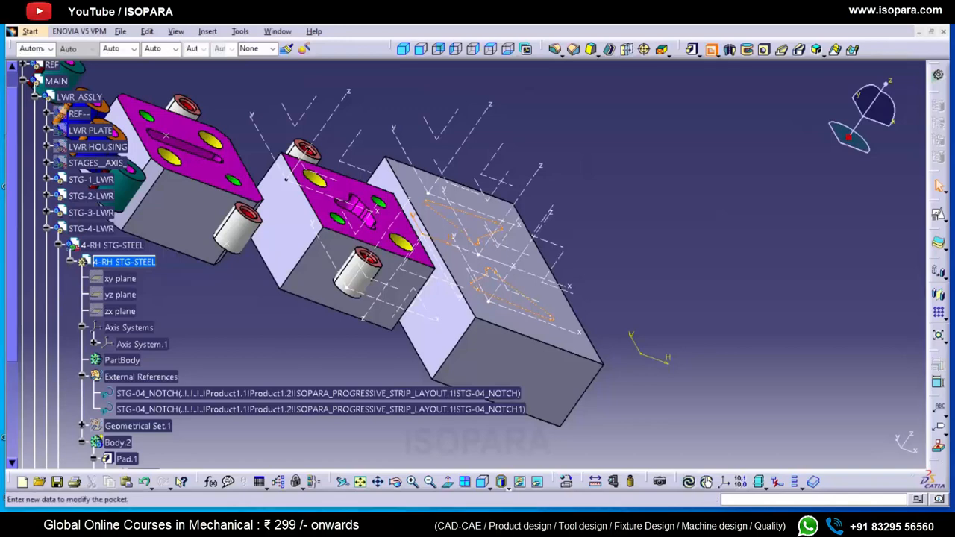
{"action": "left_click", "coordinate": [795, 451]}
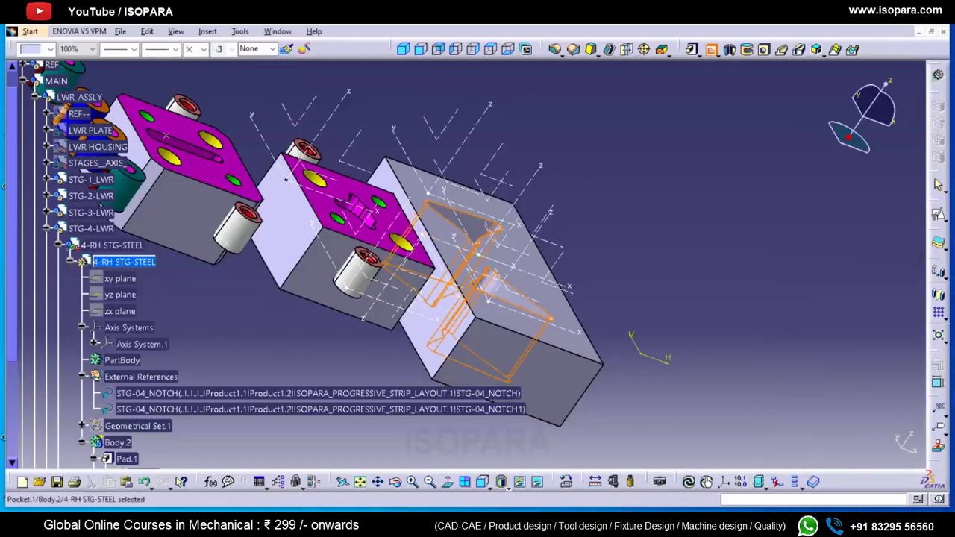
{"action": "left_click", "coordinate": [50, 49]}
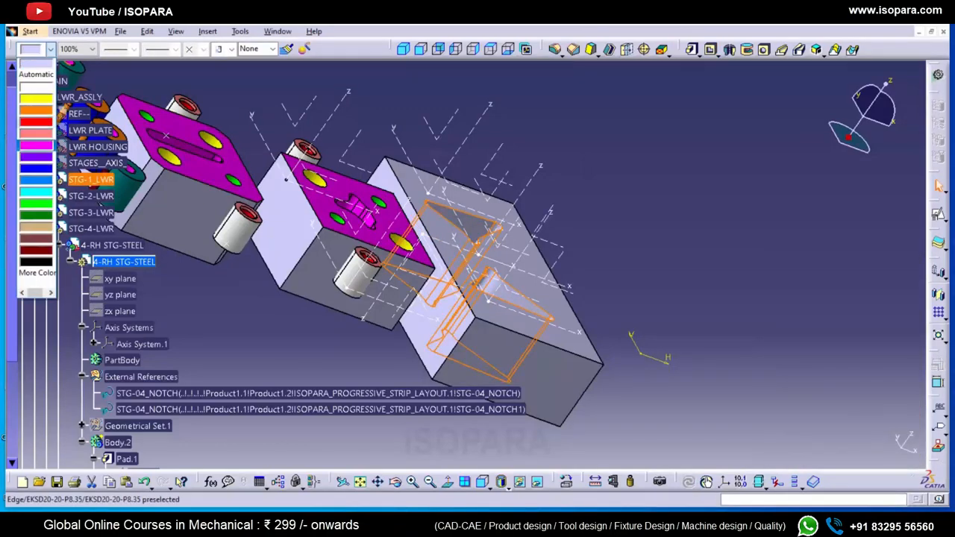
{"action": "left_click", "coordinate": [36, 133]}
- Copy the pocket's Sketch.2, paste it into Body.2 and open the copy for editing
{"action": "scroll", "coordinate": [106, 226], "scroll_direction": "down", "scroll_amount": 4}
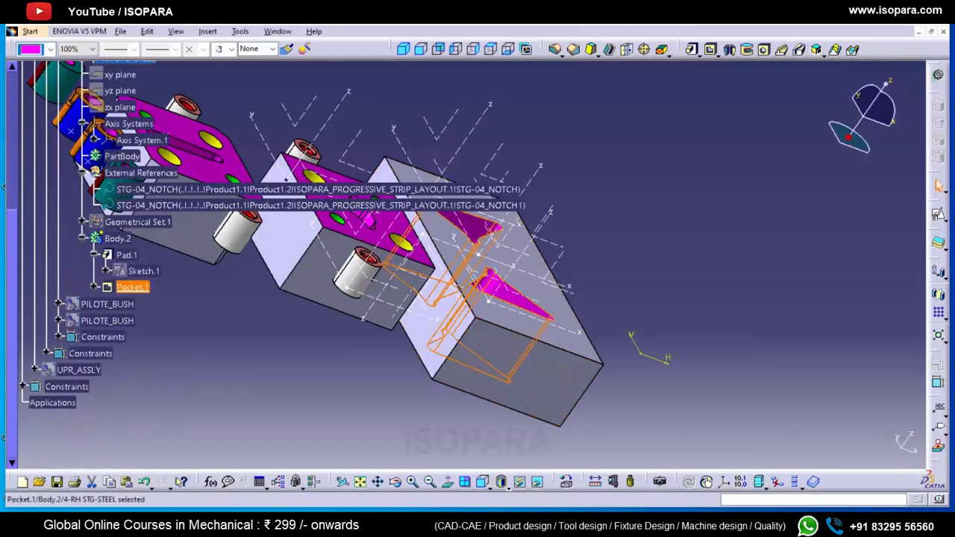
{"action": "left_click", "coordinate": [94, 279]}
{"action": "left_click", "coordinate": [94, 286]}
{"action": "left_click", "coordinate": [94, 279]}
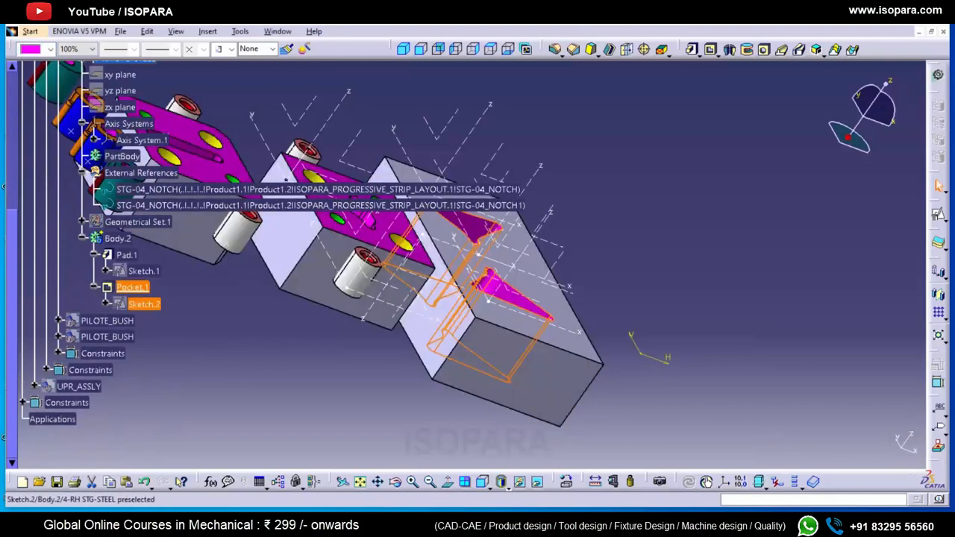
{"action": "left_click", "coordinate": [144, 304]}
{"action": "right_click", "coordinate": [118, 238]}
{"action": "left_click", "coordinate": [145, 361]}
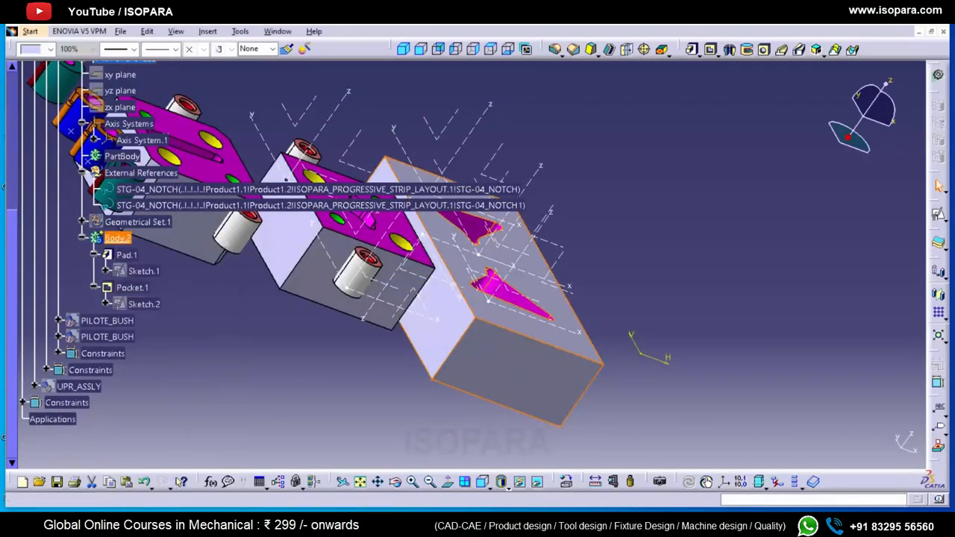
{"action": "right_click", "coordinate": [118, 238]}
{"action": "left_click", "coordinate": [145, 376]}
{"action": "double_click", "coordinate": [132, 320]}
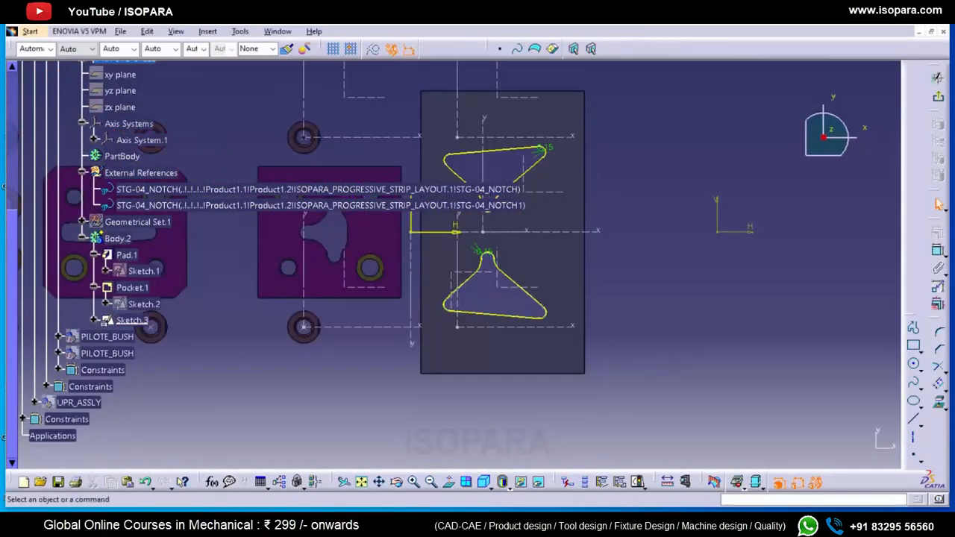
- Try an offset of 2 mm on both notch profiles in Sketch.3
{"action": "double_click", "coordinate": [484, 252]}
{"action": "type", "text": "2"}
{"action": "key", "text": "Return"}
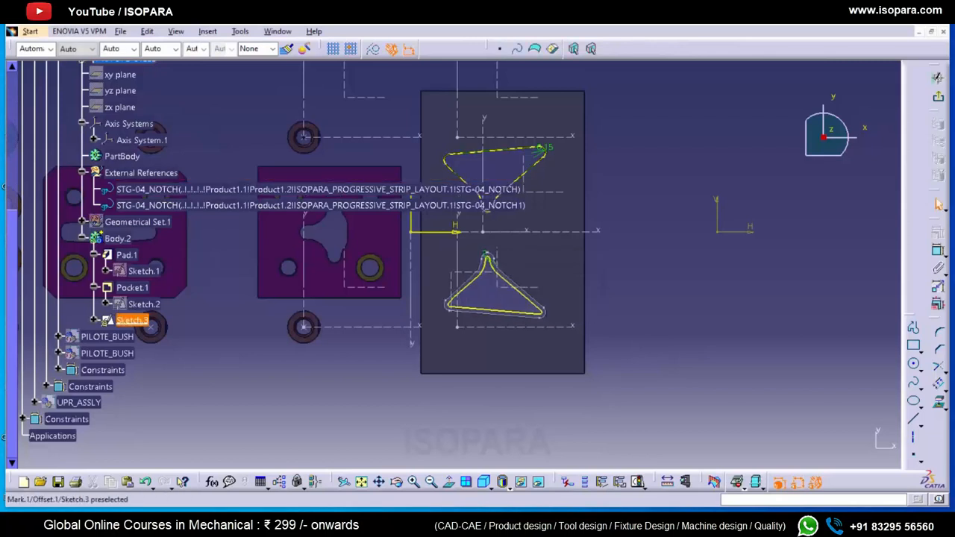
{"action": "double_click", "coordinate": [545, 149]}
{"action": "type", "text": "2mm"}
{"action": "key", "text": "Return"}
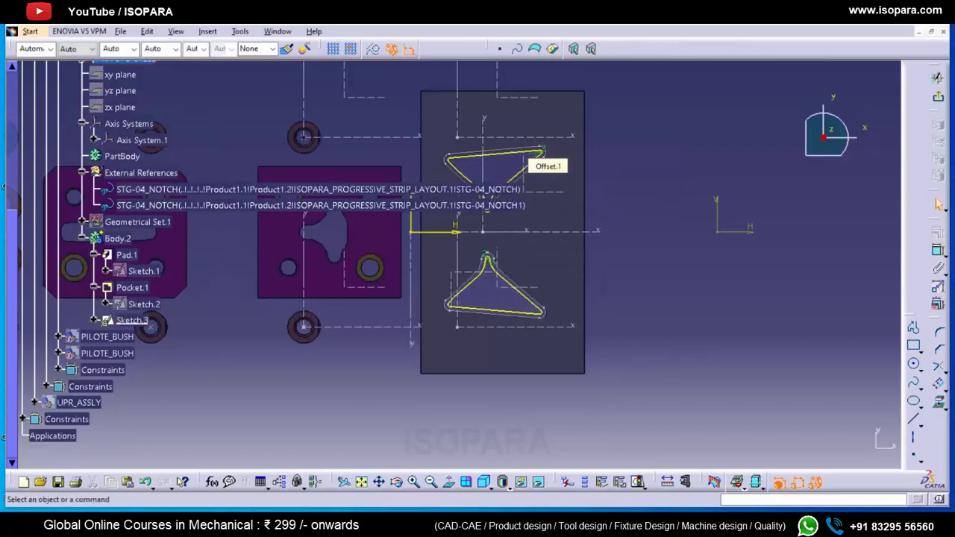
- Set the offset of both notch profiles in Sketch.3 to -2 mm and exit the sketch
{"action": "double_click", "coordinate": [543, 152]}
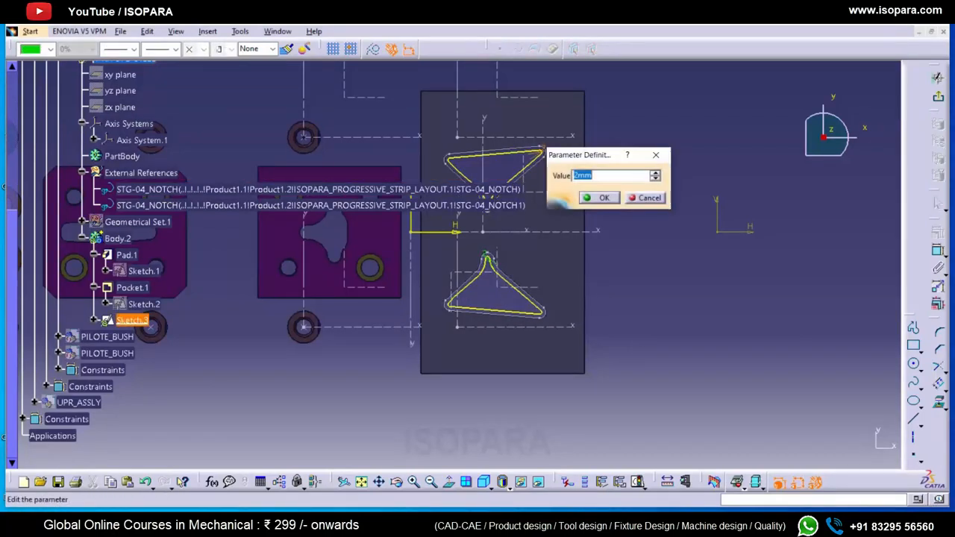
{"action": "type", "text": "-2"}
{"action": "key", "text": "Return"}
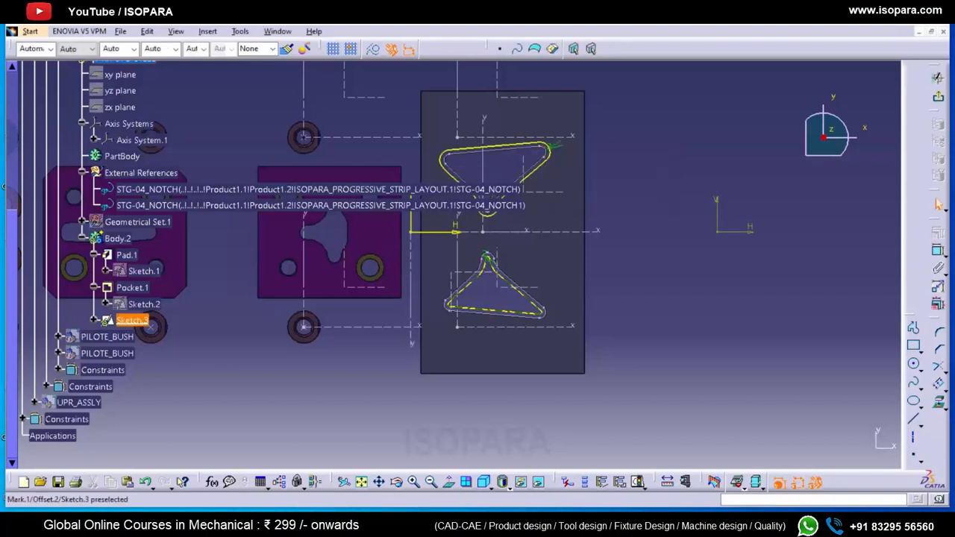
{"action": "double_click", "coordinate": [487, 257]}
{"action": "type", "text": "-"}
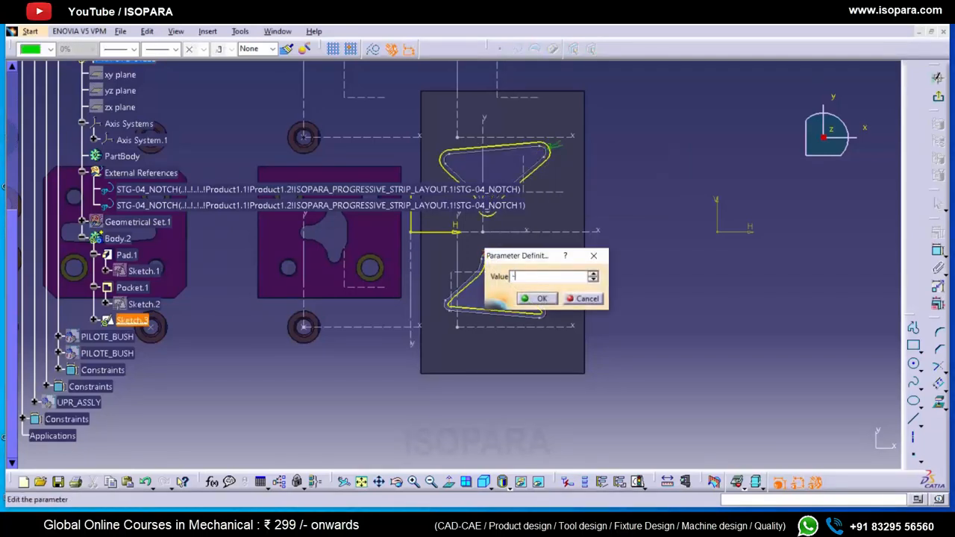
{"action": "type", "text": "2"}
{"action": "key", "text": "Return"}
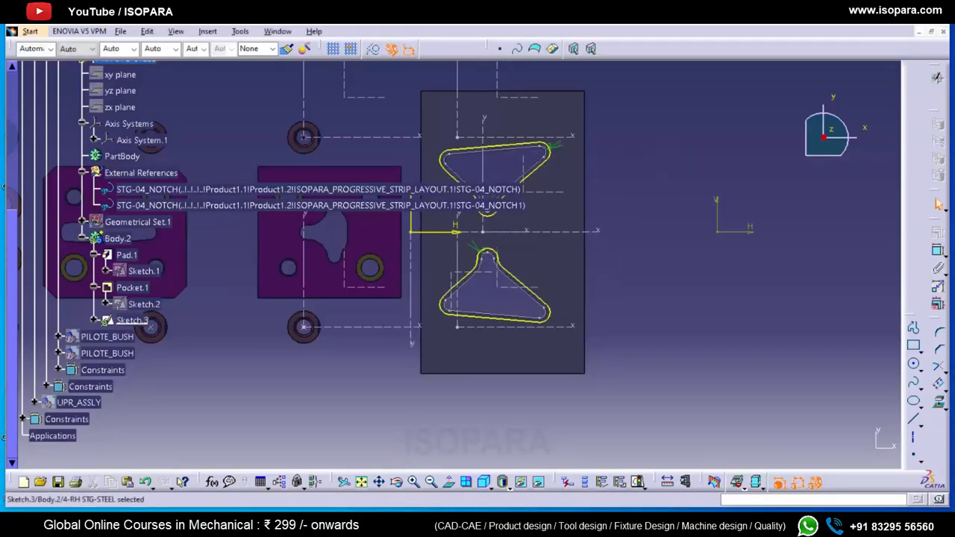
{"action": "left_click", "coordinate": [938, 78]}
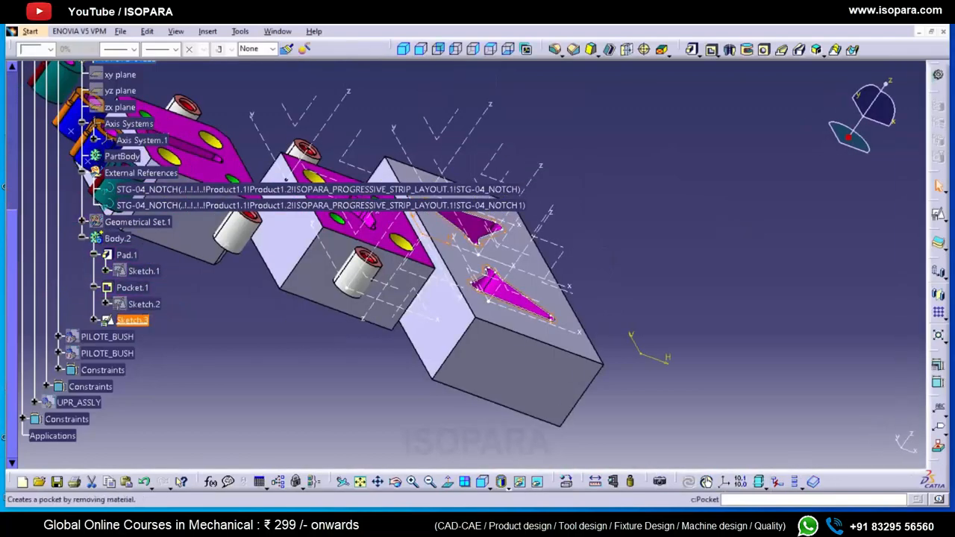
- Pocket Sketch.3 with the Up to next limit, starting below the block's top face, and colour the pocket cyan
{"action": "left_click", "coordinate": [711, 50]}
{"action": "left_click", "coordinate": [857, 289]}
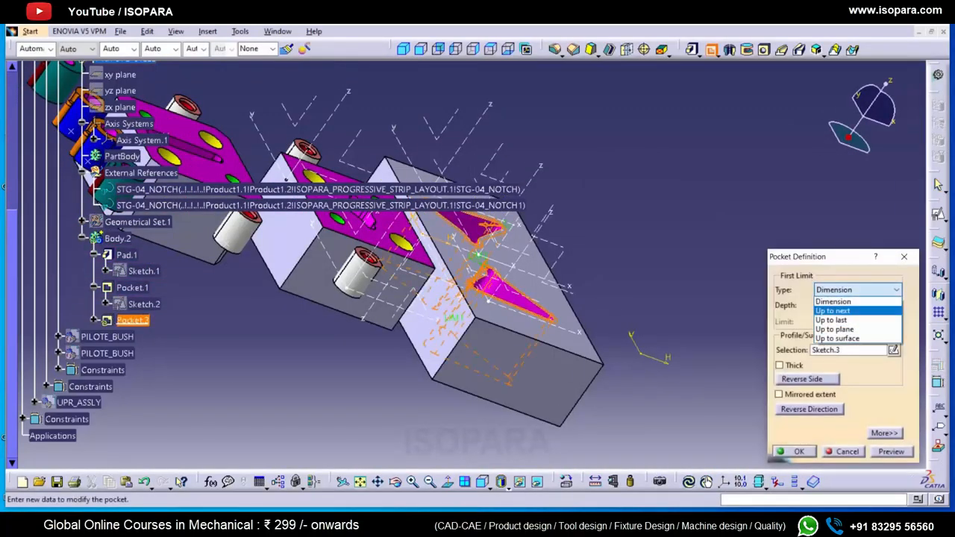
{"action": "left_click", "coordinate": [835, 311]}
{"action": "left_click", "coordinate": [884, 432]}
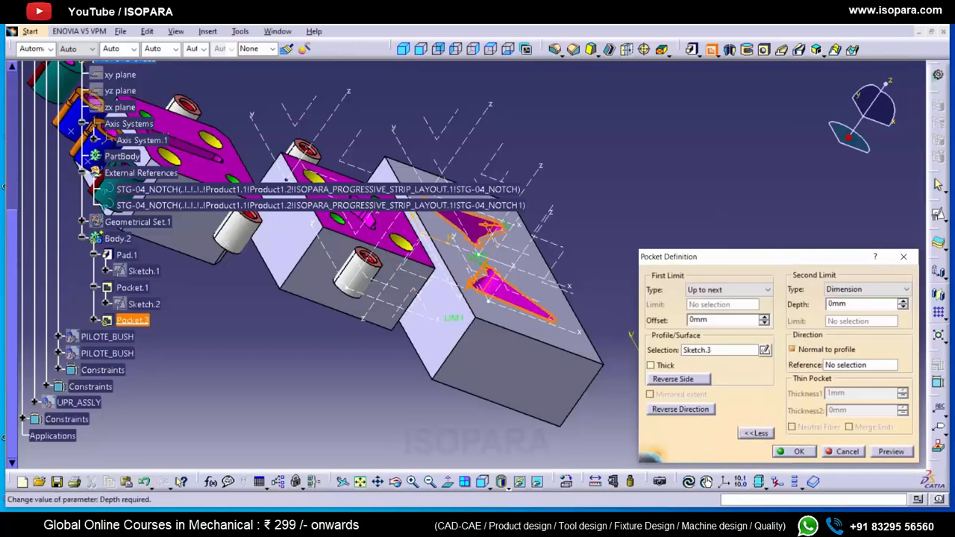
{"action": "key", "text": "Return"}
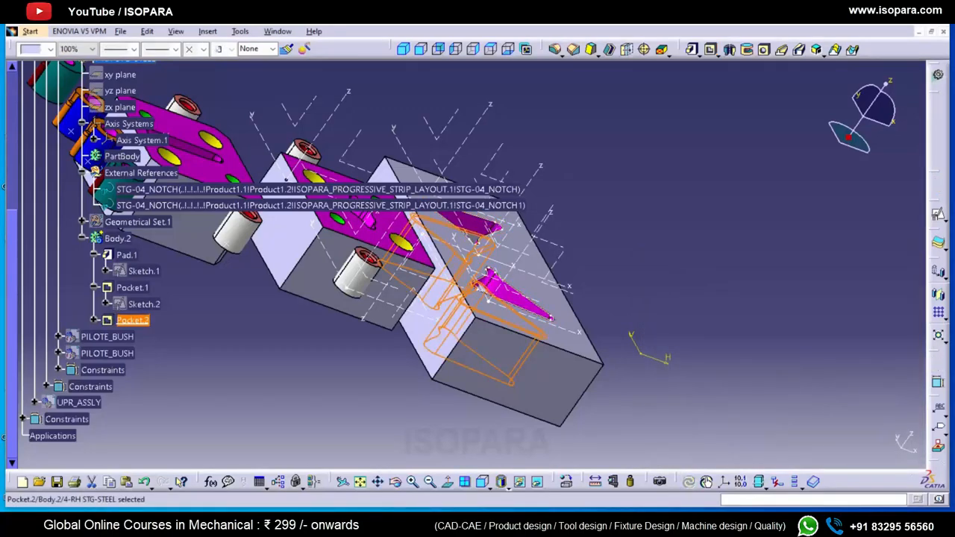
{"action": "left_click", "coordinate": [50, 48]}
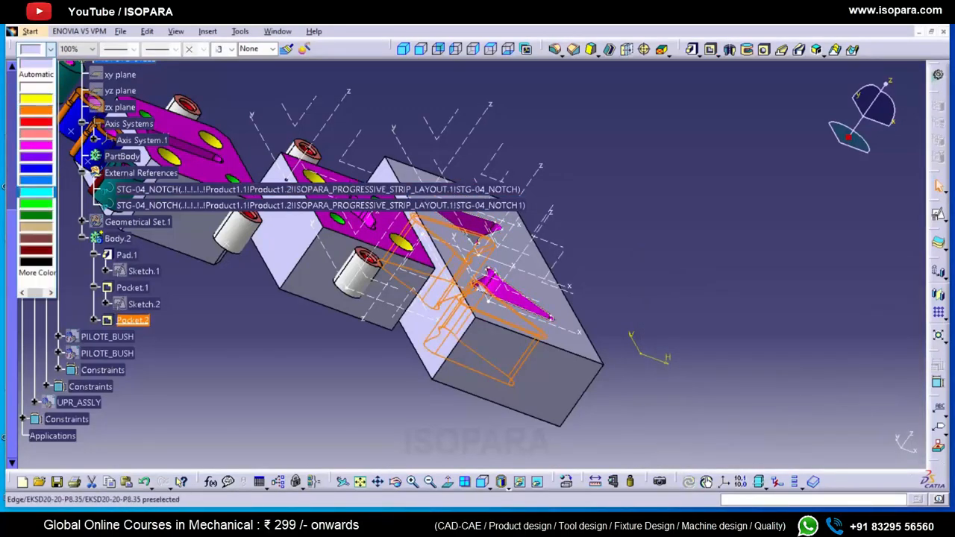
{"action": "left_click", "coordinate": [37, 192]}
{"action": "left_click", "coordinate": [246, 321]}
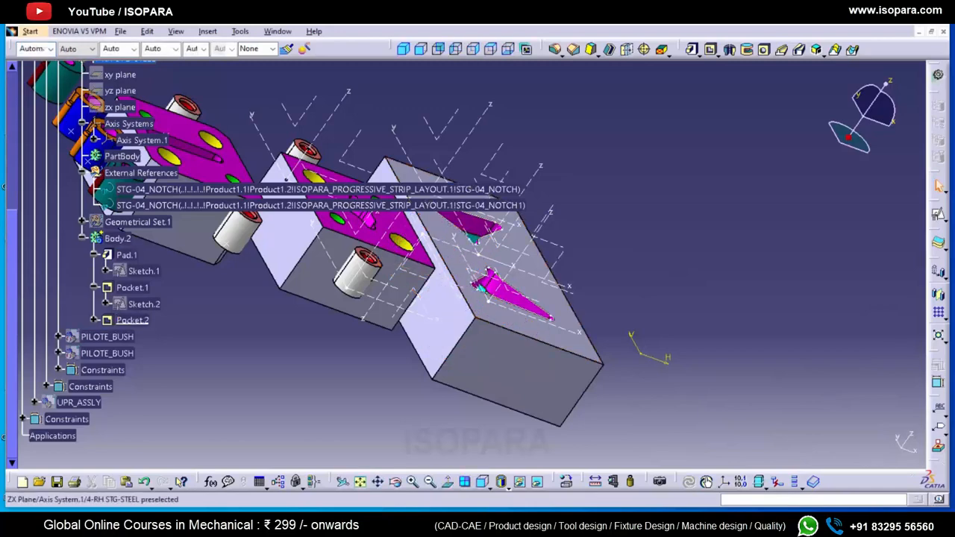
- Paint the stage 4 block's top face magenta by copying the format of the neighbouring stage's die face
{"action": "left_click", "coordinate": [528, 274]}
{"action": "left_click", "coordinate": [287, 49]}
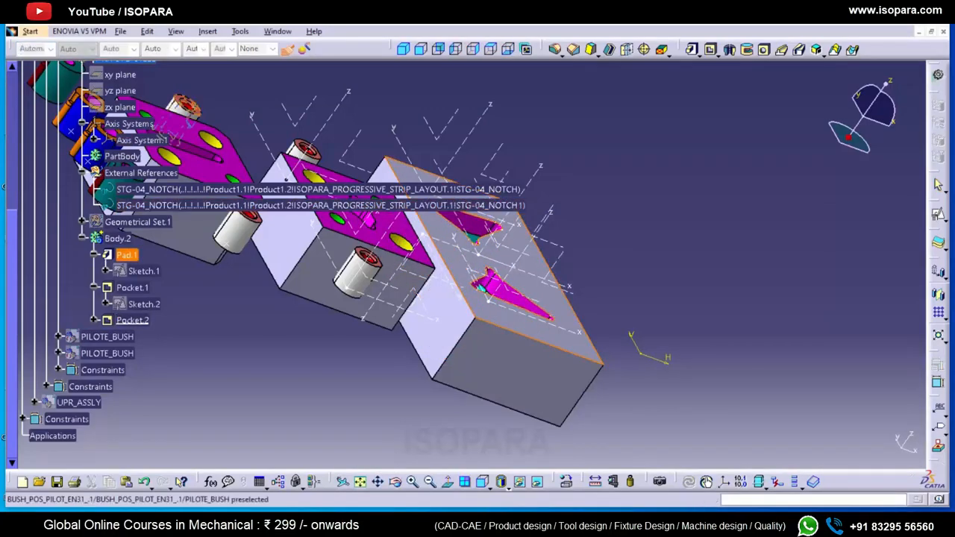
{"action": "left_click", "coordinate": [216, 156]}
{"action": "middle_click_drag", "start_coordinate": [216, 157], "coordinate": [224, 231]}
{"action": "middle_click_drag", "start_coordinate": [395, 276], "coordinate": [515, 254]}
{"action": "left_click", "coordinate": [522, 272]}
{"action": "left_click", "coordinate": [288, 49]}
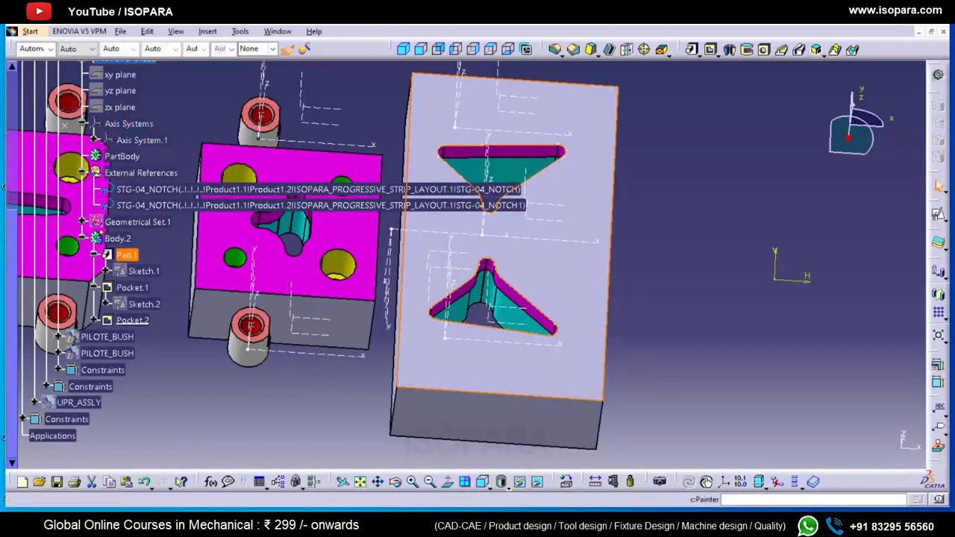
{"action": "left_click", "coordinate": [344, 232]}
{"action": "middle_click_drag", "start_coordinate": [477, 268], "coordinate": [477, 336]}
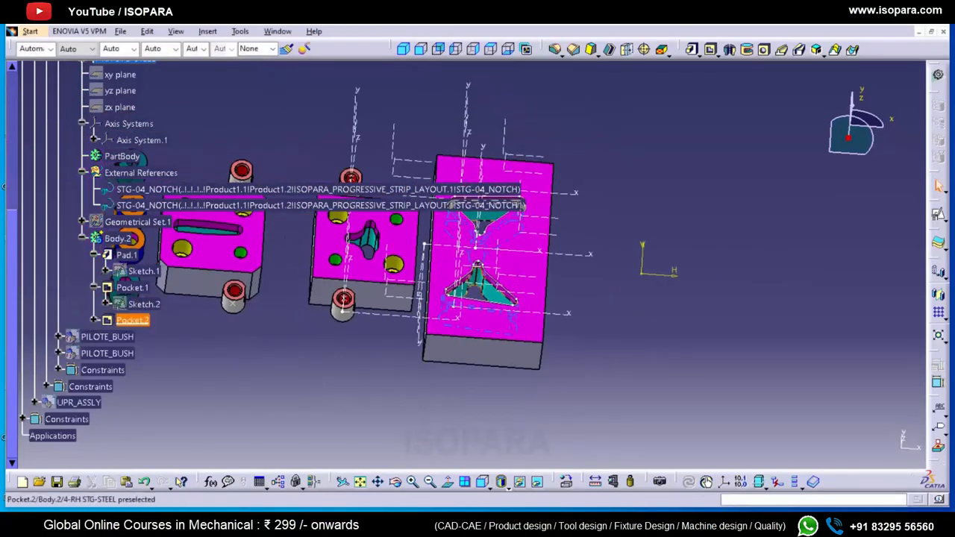
- Paste a copy of Sketch.1 into Body.2 and clear the rectangle geometry from the opened copy, Sketch.4
{"action": "left_click", "coordinate": [118, 238]}
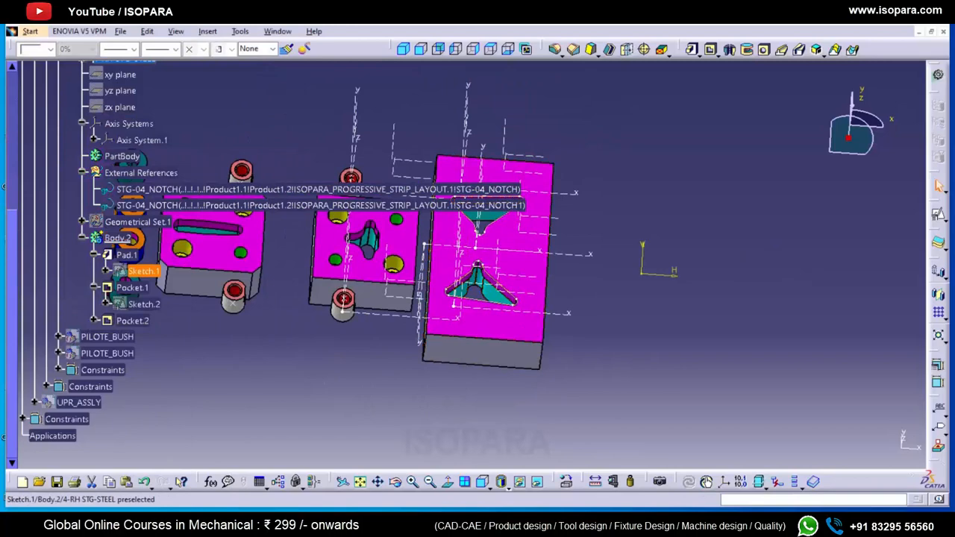
{"action": "right_click", "coordinate": [118, 239]}
{"action": "left_click", "coordinate": [146, 380]}
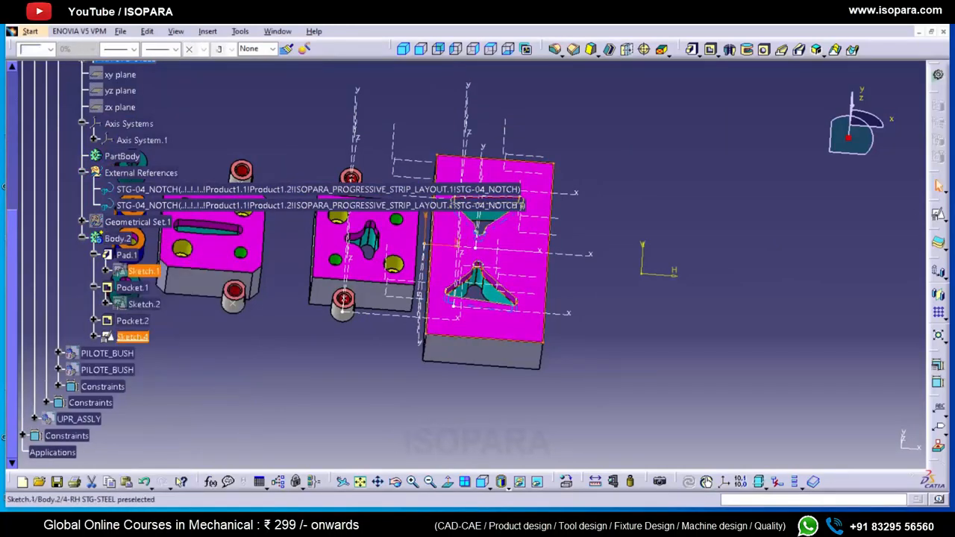
{"action": "double_click", "coordinate": [132, 336]}
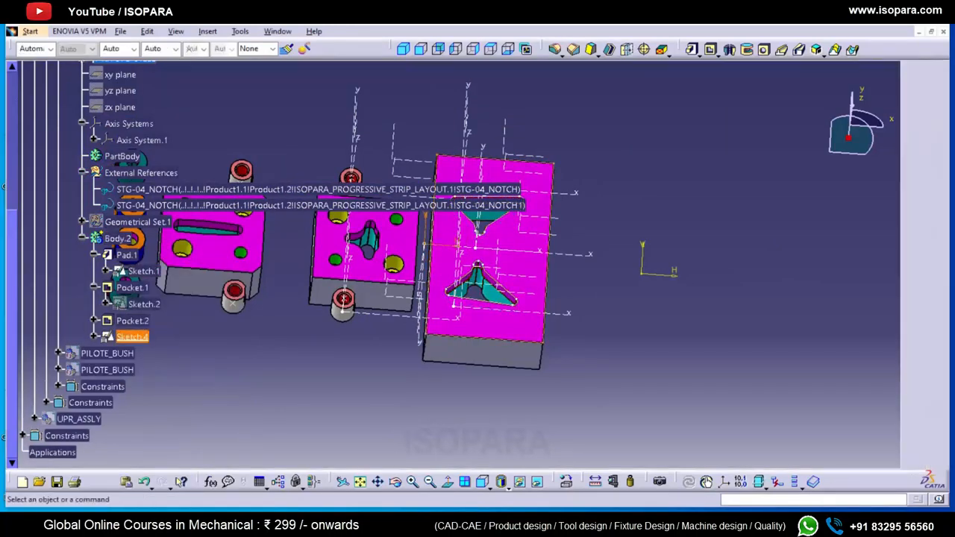
{"action": "key", "text": "Delete"}
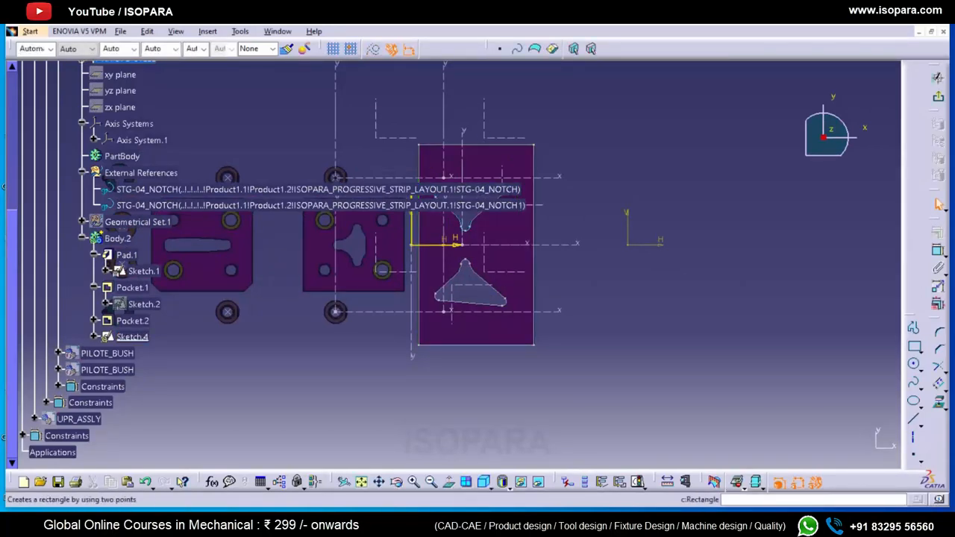
- Sketch a rectangle around both notch openings in Sketch.4, starting at about H 18.5 mm, V 62 mm, and convert it to construction geometry
{"action": "left_click", "coordinate": [914, 346]}
{"action": "middle_click_drag", "start_coordinate": [526, 225], "coordinate": [637, 267]}
{"action": "scroll", "coordinate": [637, 266], "scroll_direction": "down", "scroll_amount": 3}
{"action": "left_click", "coordinate": [550, 197]}
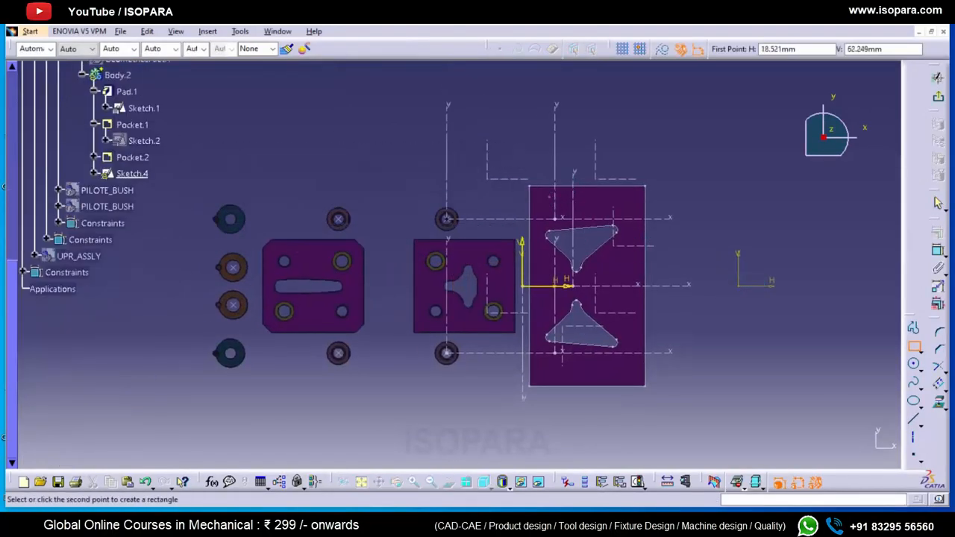
{"action": "left_click", "coordinate": [549, 197]}
{"action": "left_click", "coordinate": [621, 364]}
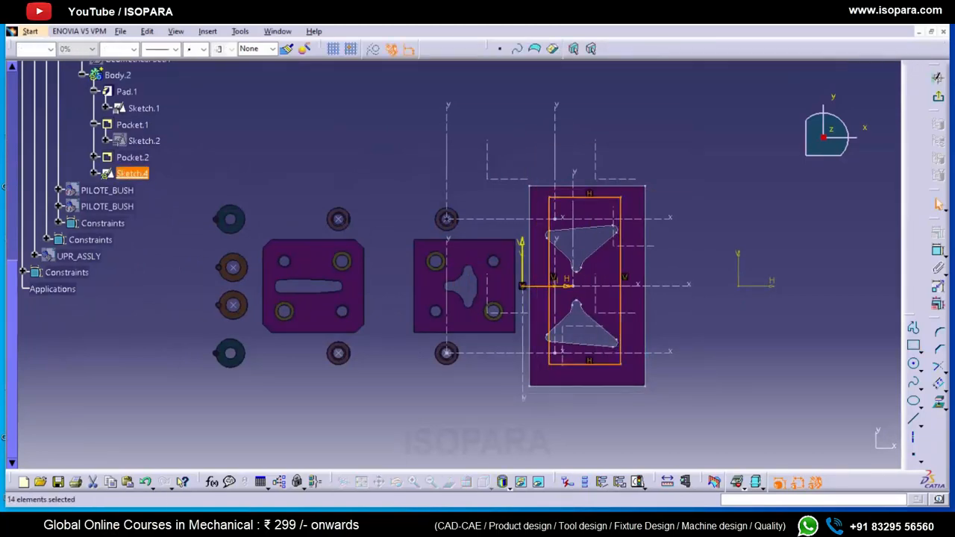
{"action": "left_click", "coordinate": [373, 49]}
{"action": "key", "text": "Escape"}
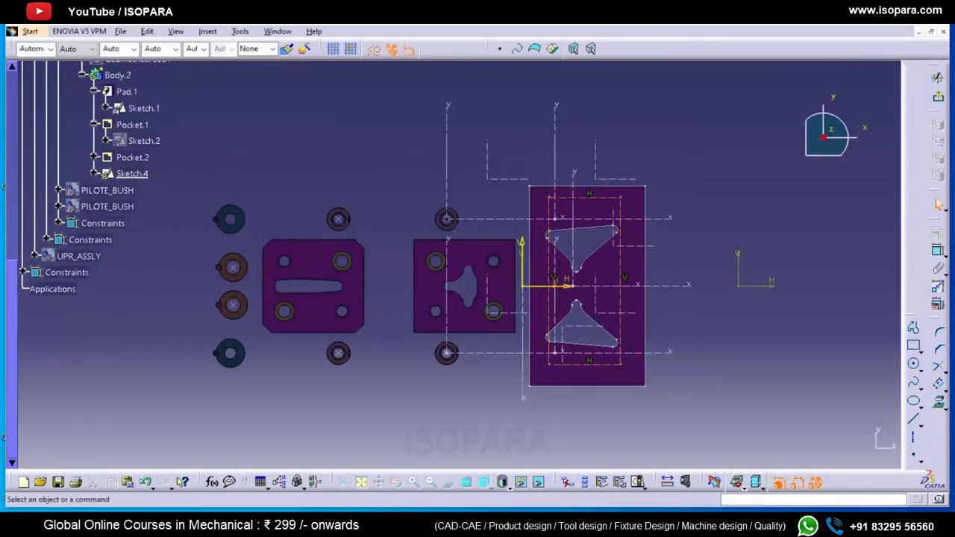
- Convert two opposite corner points of the construction rectangle to standard points and lower its upper edge to frame only the lower notch
{"action": "left_click", "coordinate": [132, 173]}
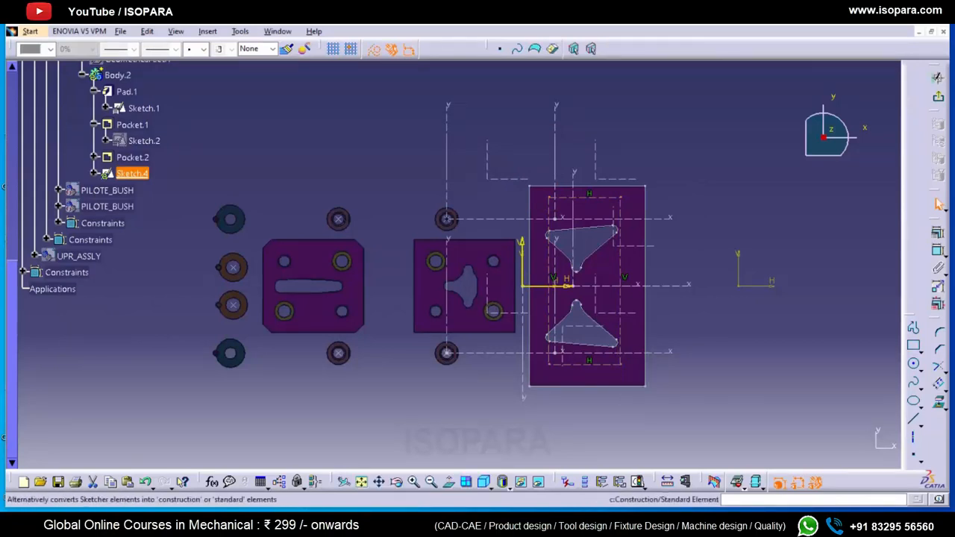
{"action": "left_click", "coordinate": [374, 49]}
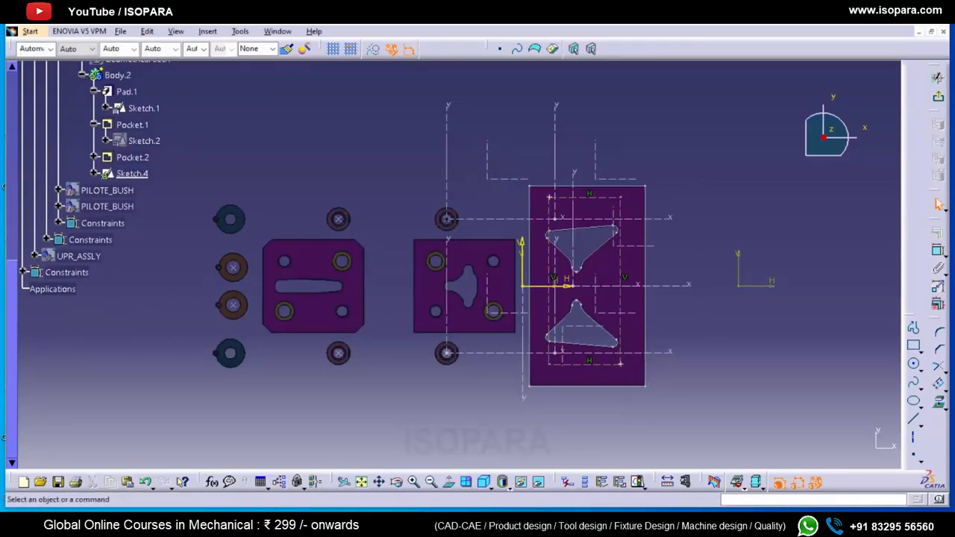
{"action": "left_click", "coordinate": [549, 197]}
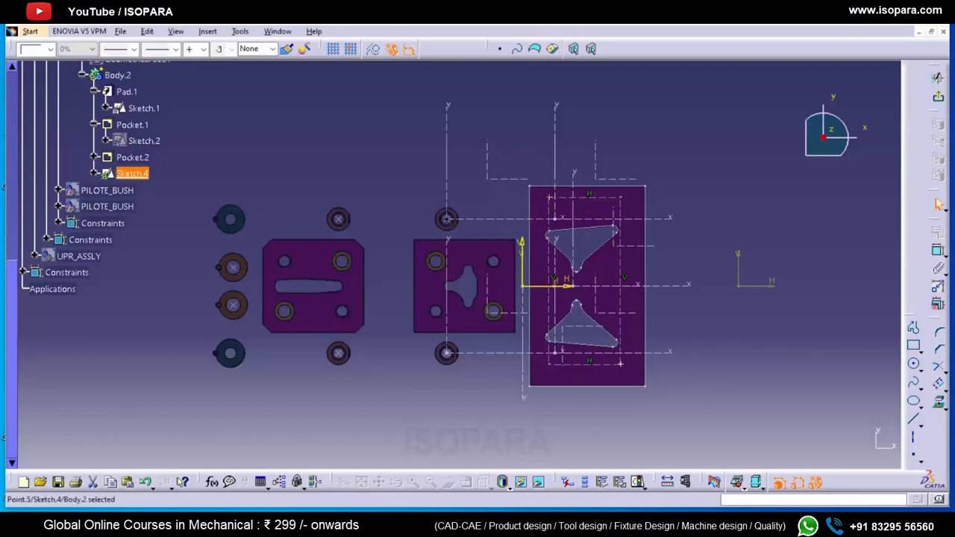
{"action": "left_click", "coordinate": [620, 365], "text": "ctrl"}
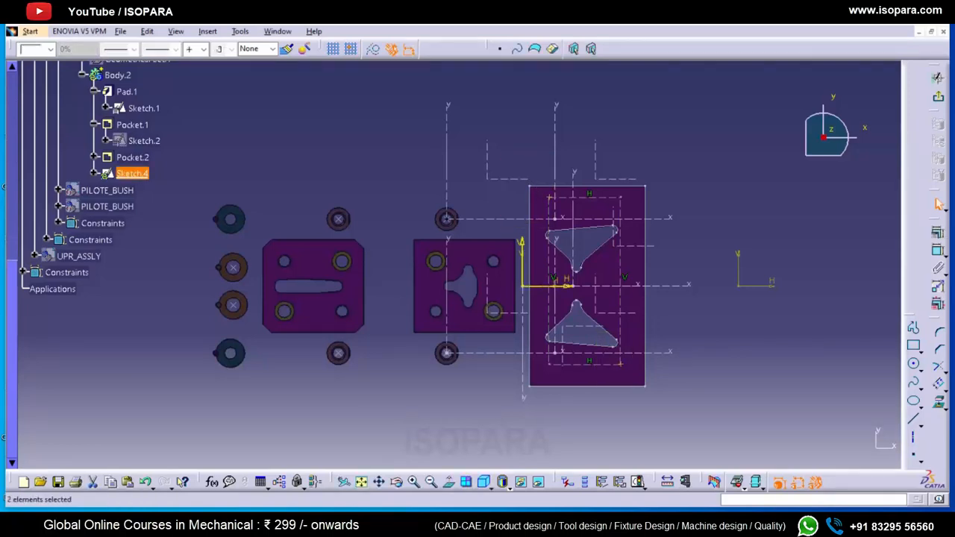
{"action": "left_click", "coordinate": [690, 172]}
{"action": "left_click_drag", "start_coordinate": [586, 197], "coordinate": [589, 313]}
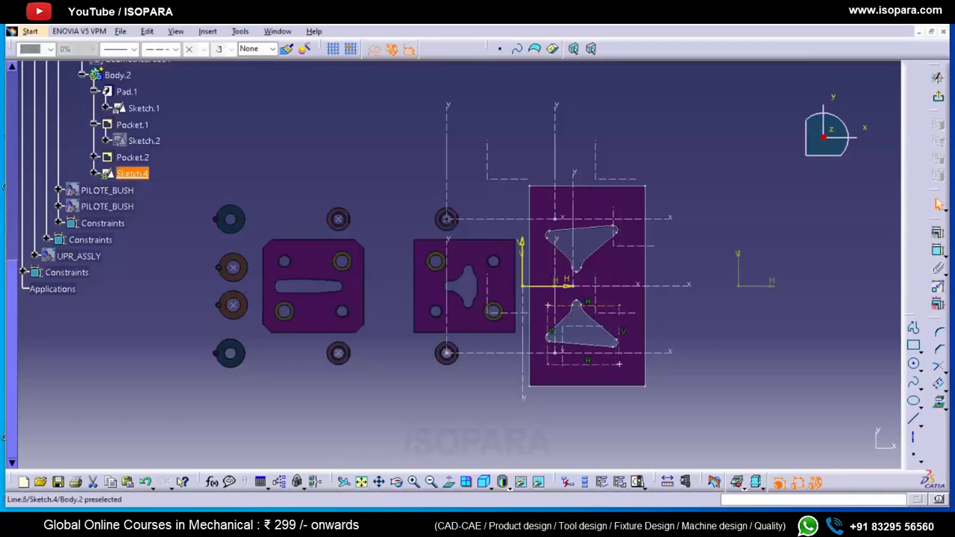
{"action": "left_click", "coordinate": [914, 345]}
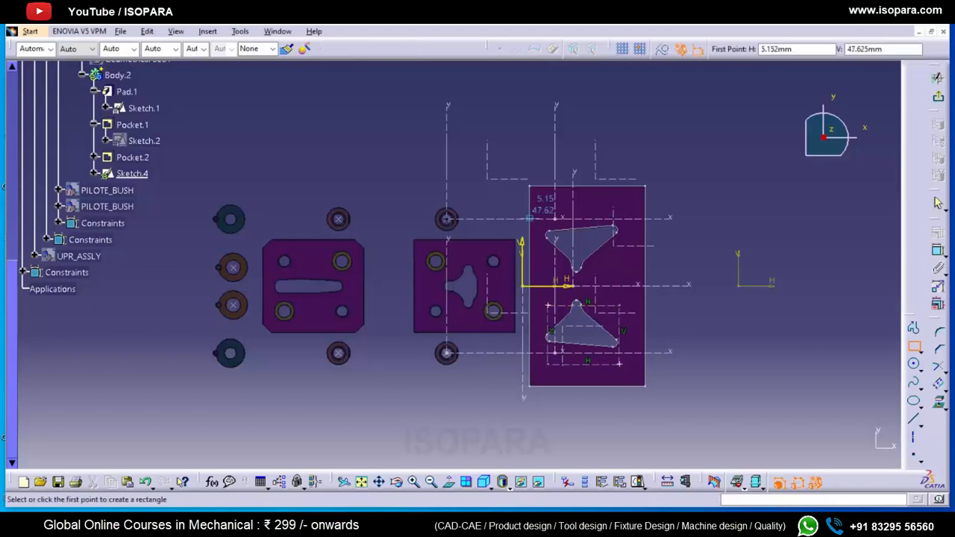
{"action": "left_click", "coordinate": [541, 201]}
{"action": "key", "text": "Escape"}
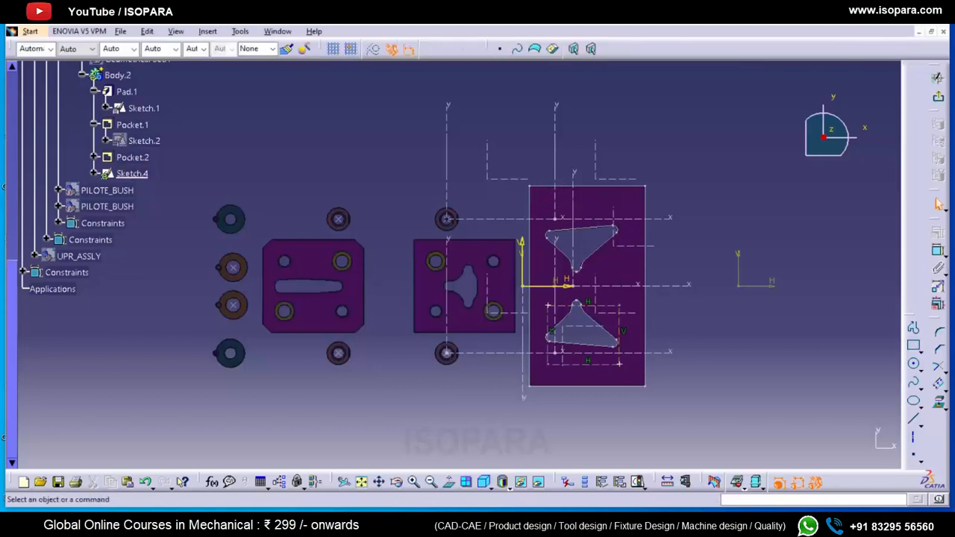
- Mirror the lower construction rectangle about the horizontal axis to frame the upper notch
{"action": "left_click_drag", "start_coordinate": [618, 363], "coordinate": [543, 299]}
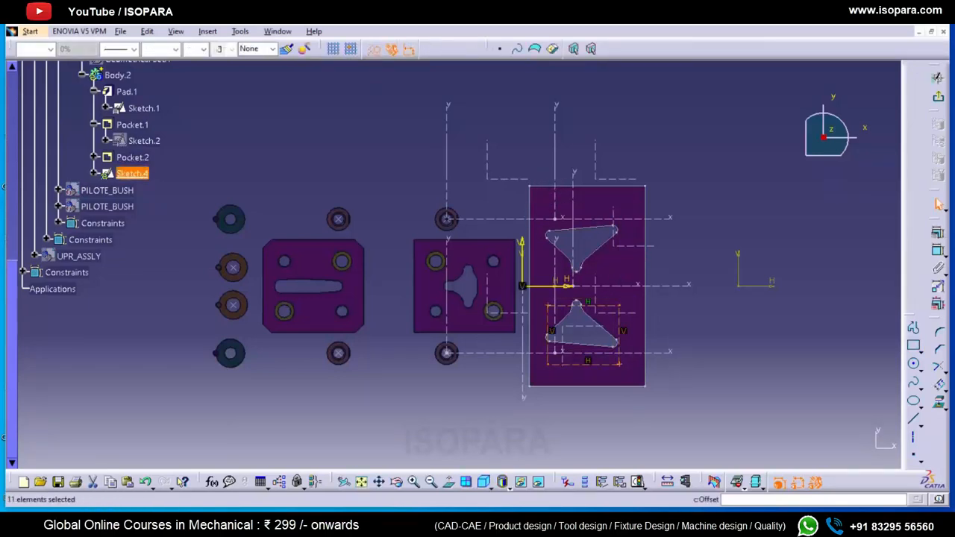
{"action": "left_click", "coordinate": [855, 396]}
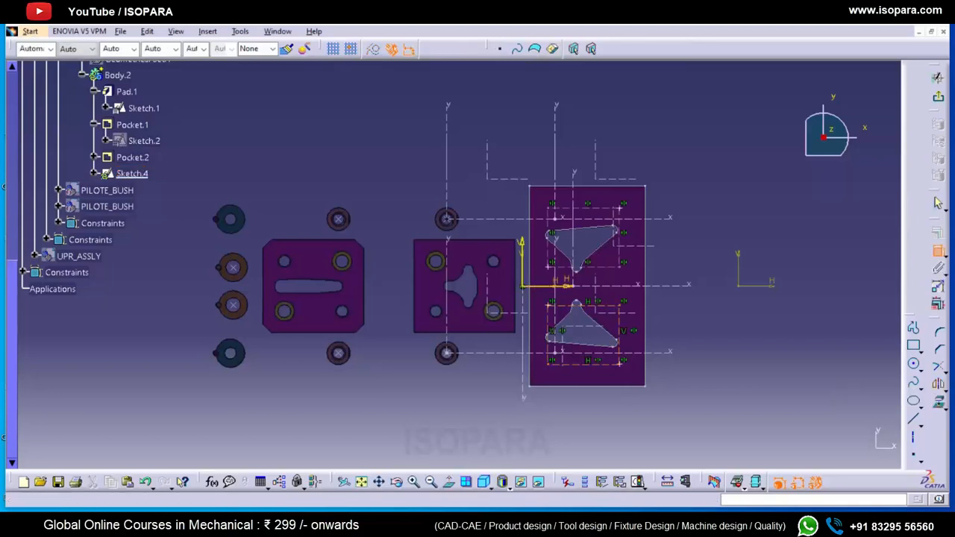
- Show the background geometry at normal brightness and dimension the lower rectangle's sides to the block's edges and the horizontal axis
{"action": "left_click", "coordinate": [746, 485]}
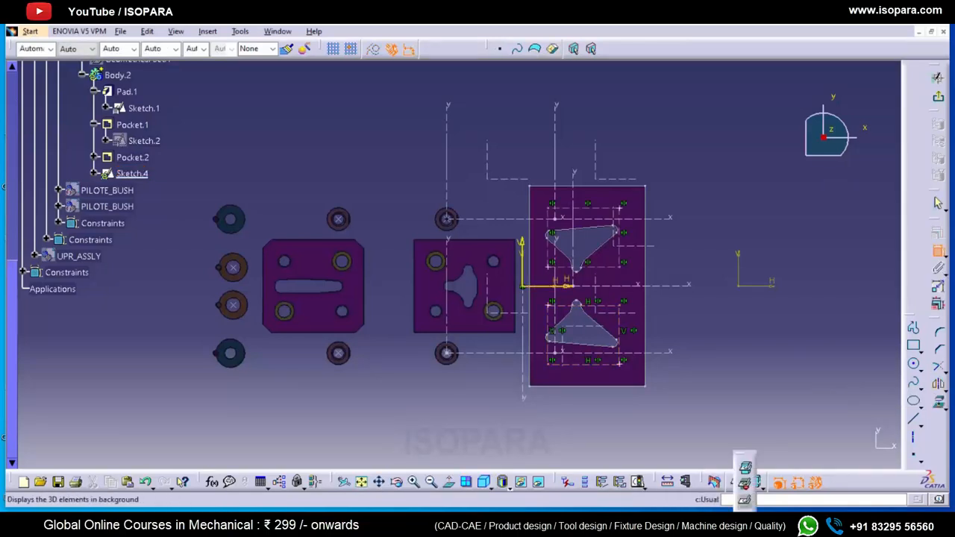
{"action": "left_click", "coordinate": [745, 466]}
{"action": "left_click", "coordinate": [565, 286]}
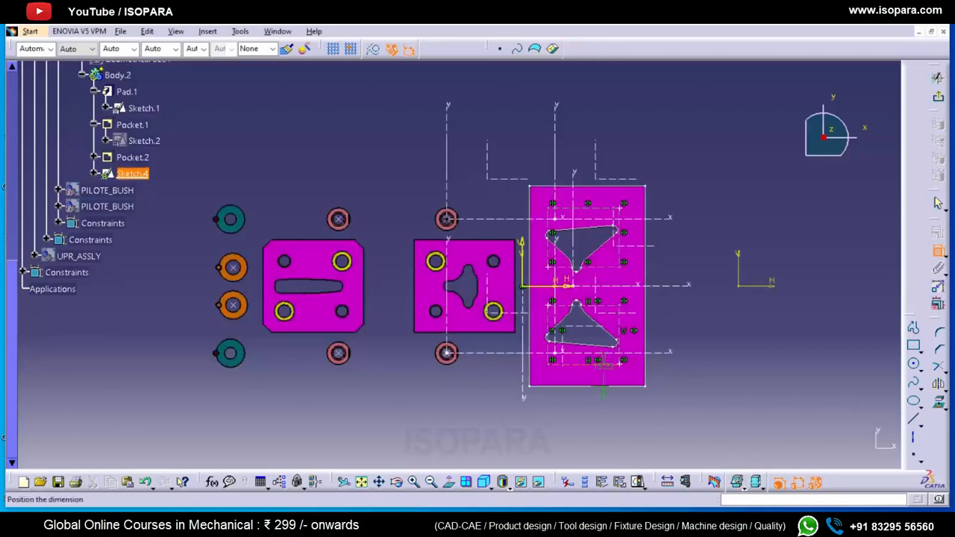
{"action": "left_click", "coordinate": [597, 393]}
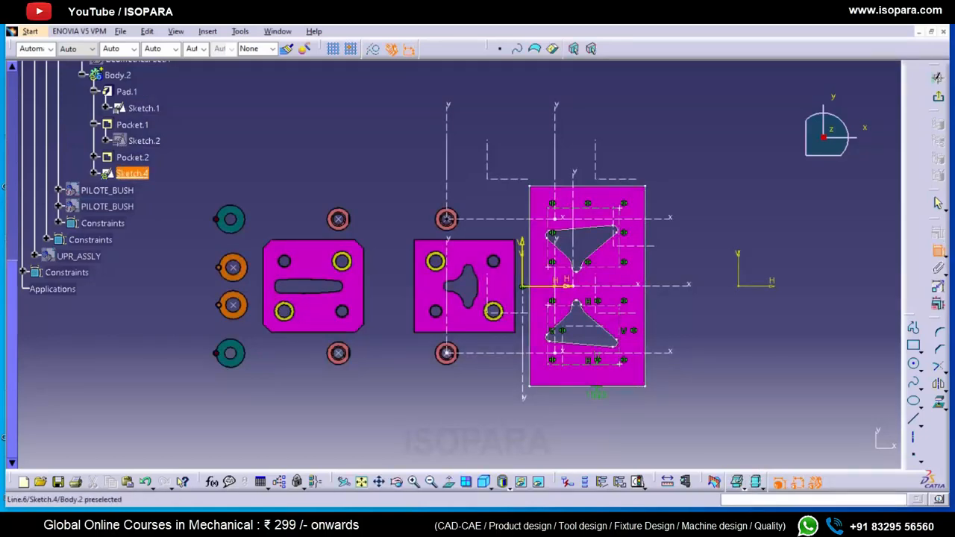
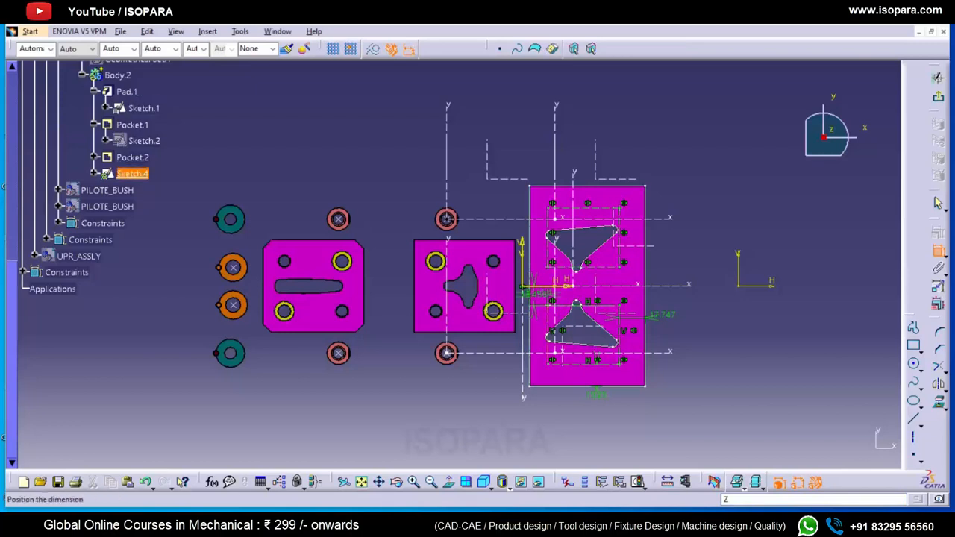
{"action": "left_click", "coordinate": [549, 406]}
- Dim the background geometry, set all four rectangle distances to 15 mm, and exit Sketch.4
{"action": "left_click", "coordinate": [744, 486]}
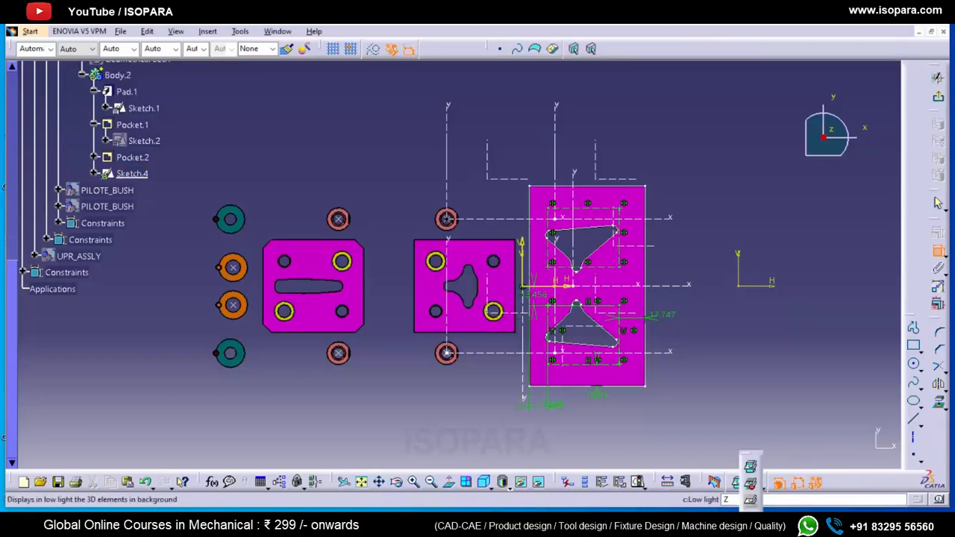
{"action": "left_click", "coordinate": [750, 500]}
{"action": "type", "text": "15"}
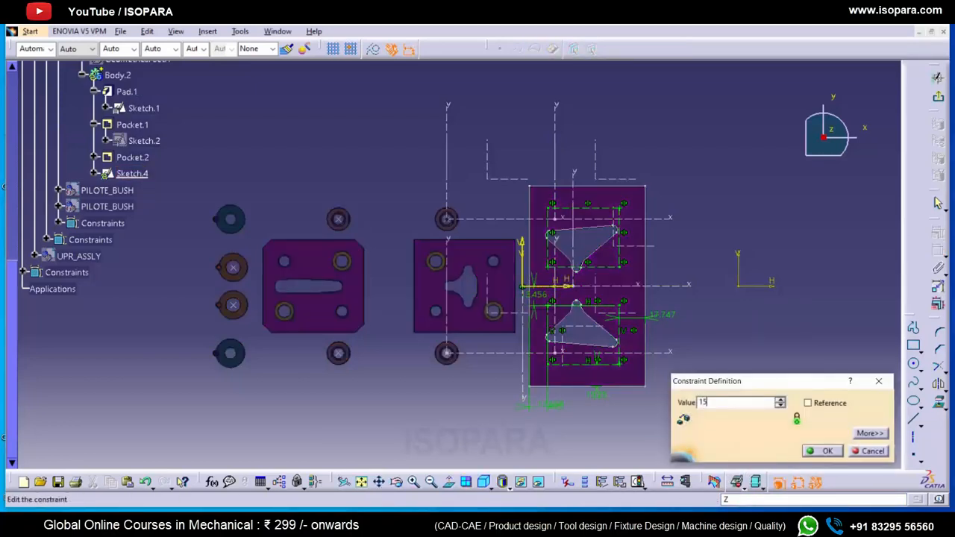
{"action": "key", "text": "Return"}
{"action": "double_click", "coordinate": [663, 315]}
{"action": "type", "text": "15"}
{"action": "key", "text": "Return"}
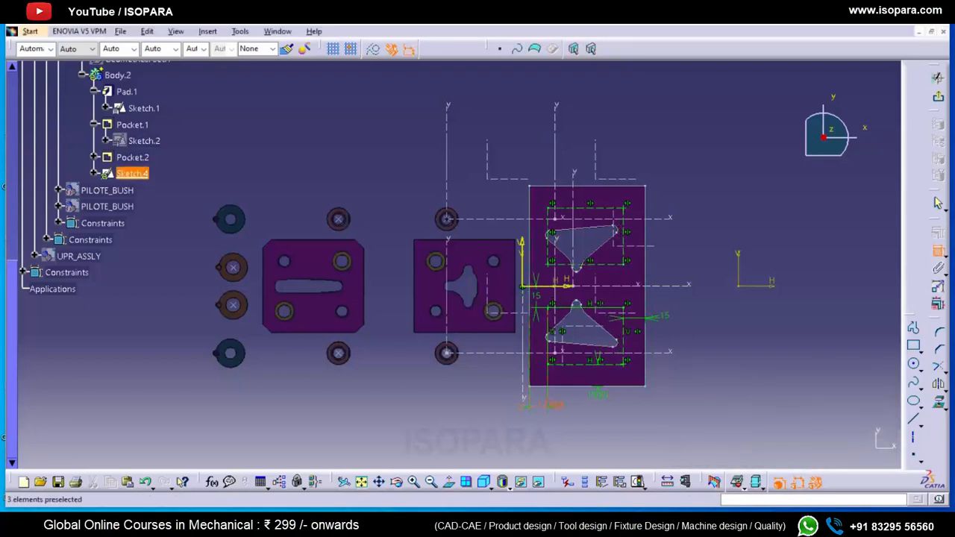
{"action": "double_click", "coordinate": [662, 315]}
{"action": "type", "text": "15mm"}
{"action": "key", "text": "Return"}
{"action": "double_click", "coordinate": [599, 395]}
{"action": "type", "text": "15"}
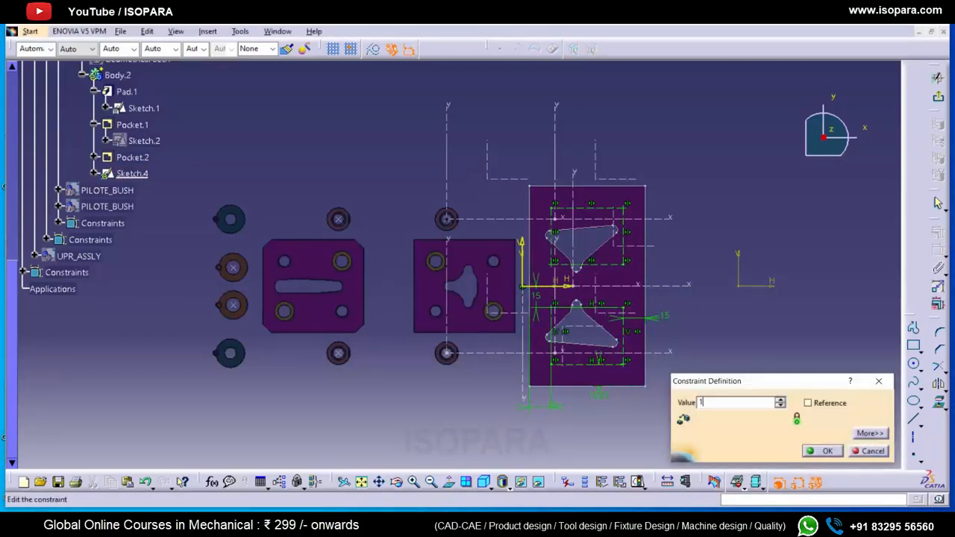
{"action": "key", "text": "Return"}
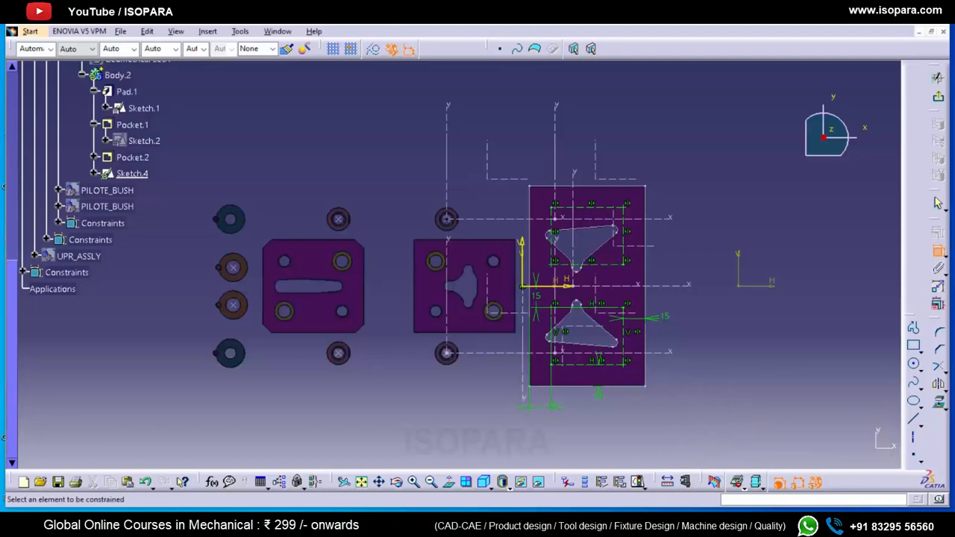
{"action": "left_click", "coordinate": [939, 97]}
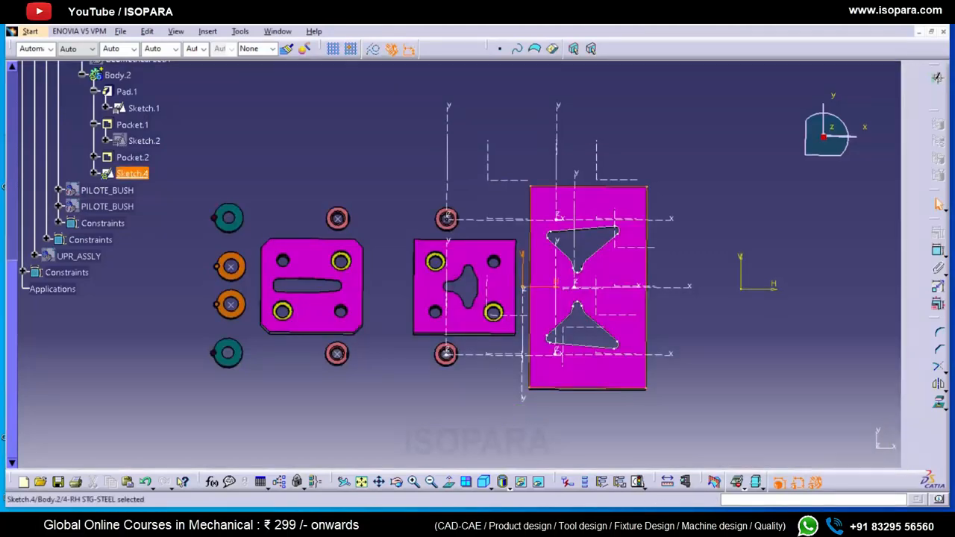
- Set the block outline's length in Sketch.1 to 150 mm
{"action": "left_click", "coordinate": [143, 108]}
{"action": "double_click", "coordinate": [143, 108]}
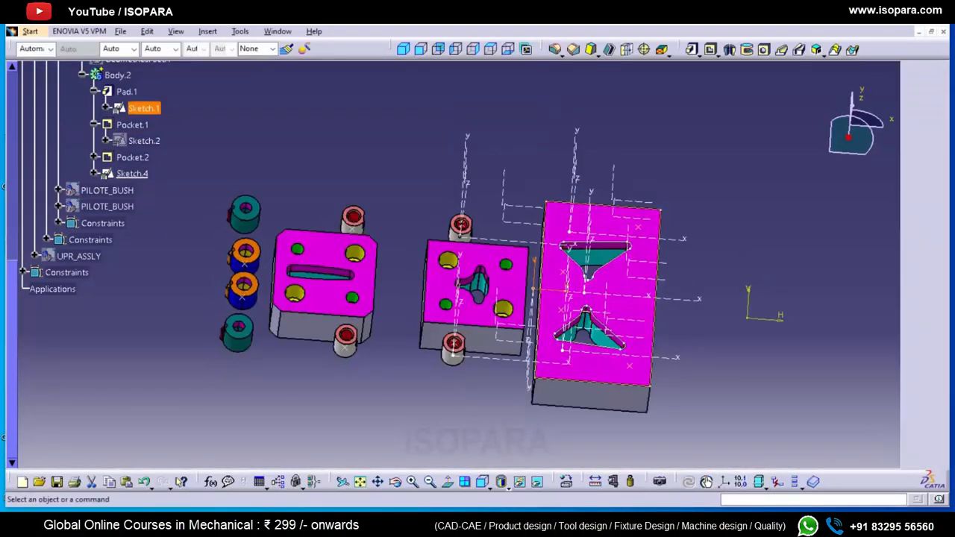
{"action": "left_click", "coordinate": [629, 320]}
{"action": "double_click", "coordinate": [629, 319]}
{"action": "type", "text": "150"}
{"action": "key", "text": "Return"}
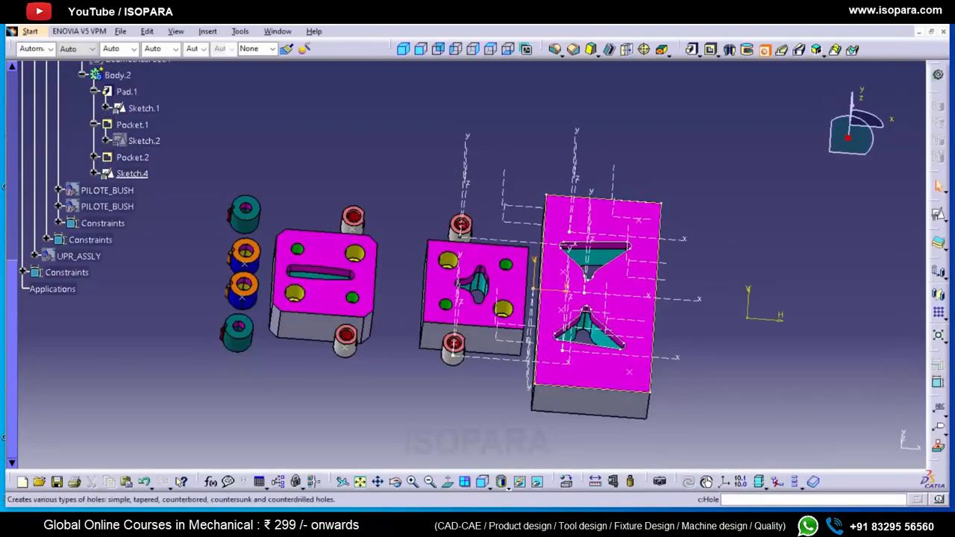
- Place a 9 mm diameter hole on the block's top face at the lower-right sketch point and change its depth extension type
{"action": "left_click", "coordinate": [765, 49]}
{"action": "left_click", "coordinate": [628, 371]}
{"action": "left_click", "coordinate": [611, 367]}
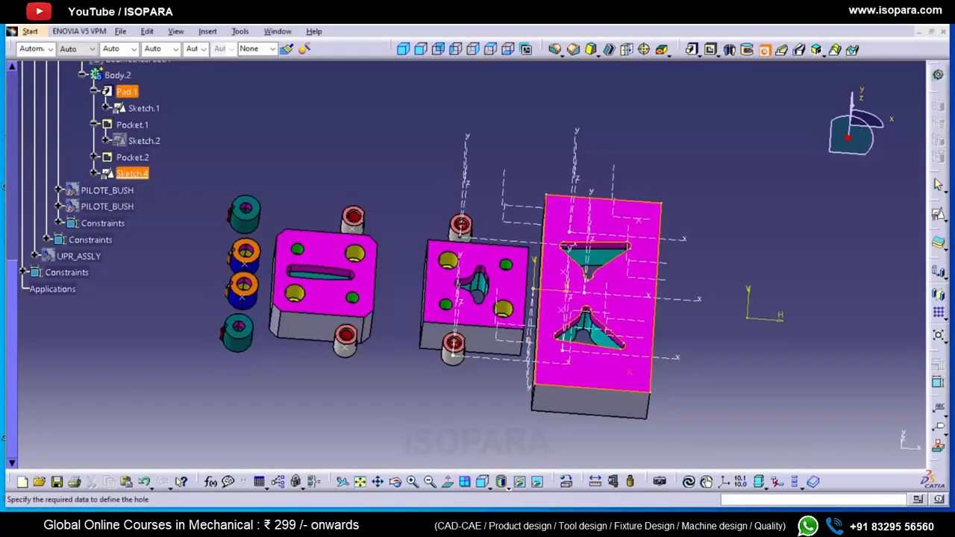
{"action": "type", "text": "9"}
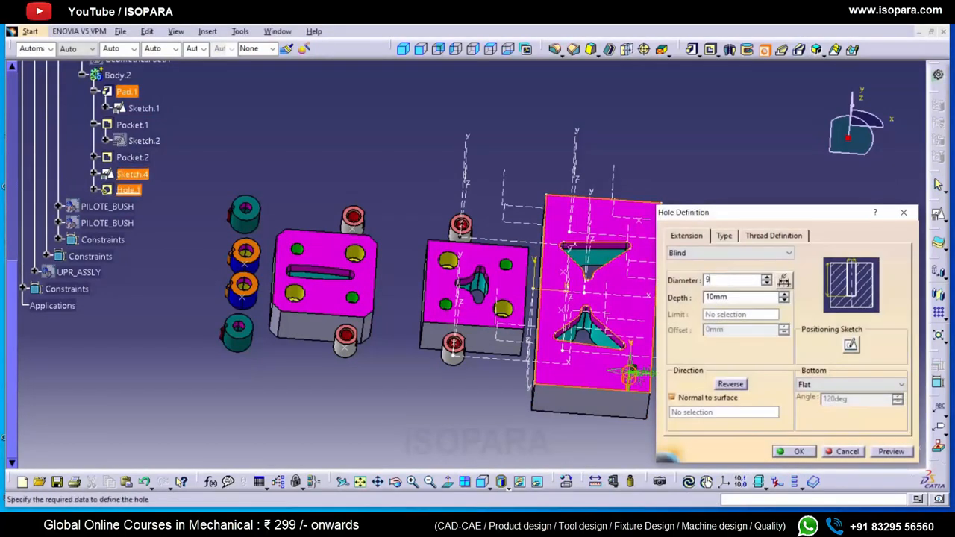
{"action": "left_click", "coordinate": [730, 252]}
{"action": "left_click", "coordinate": [727, 283]}
- Make the hole counterbored with a 14 mm counterbore diameter and create it
{"action": "left_click", "coordinate": [723, 235]}
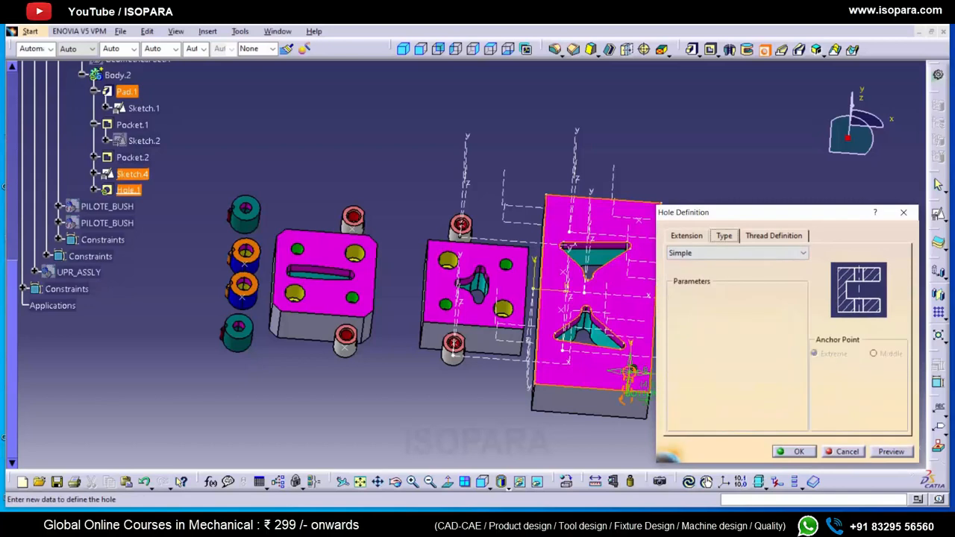
{"action": "left_click", "coordinate": [741, 253]}
{"action": "left_click", "coordinate": [728, 284]}
{"action": "double_click", "coordinate": [723, 314]}
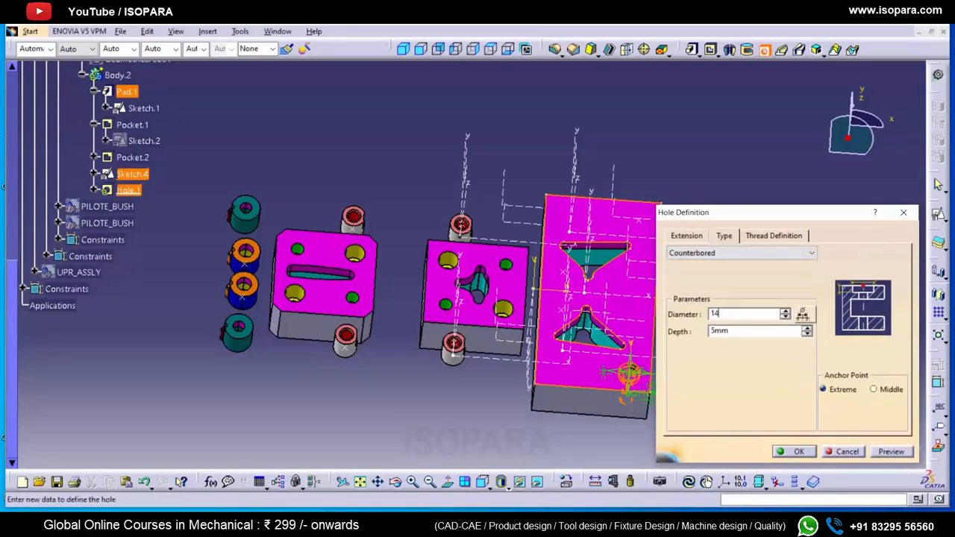
{"action": "key", "text": "Tab"}
{"action": "key", "text": "Return"}
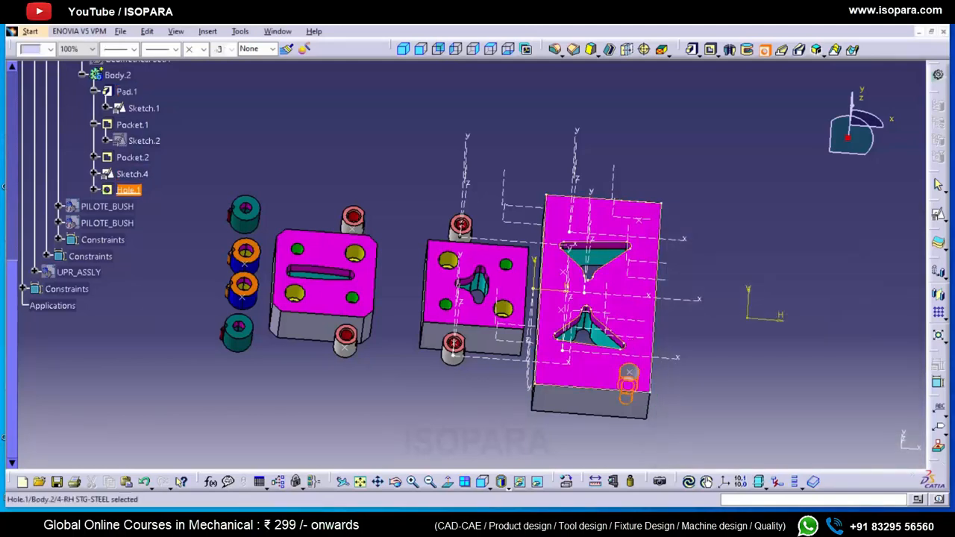
- Create a user pattern of Hole.1 using the points of Sketch.4 as positions
{"action": "left_click", "coordinate": [943, 318]}
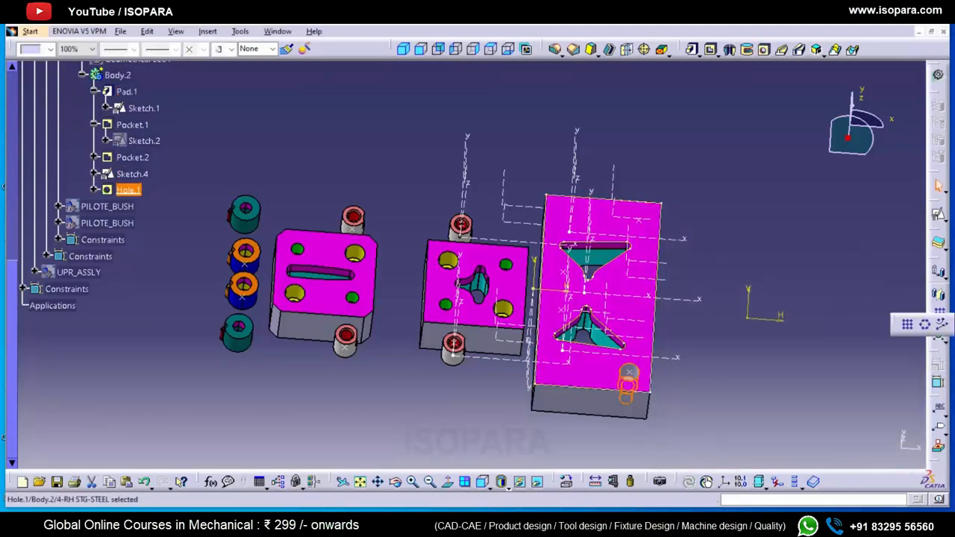
{"action": "left_click", "coordinate": [942, 324]}
{"action": "left_click", "coordinate": [132, 173]}
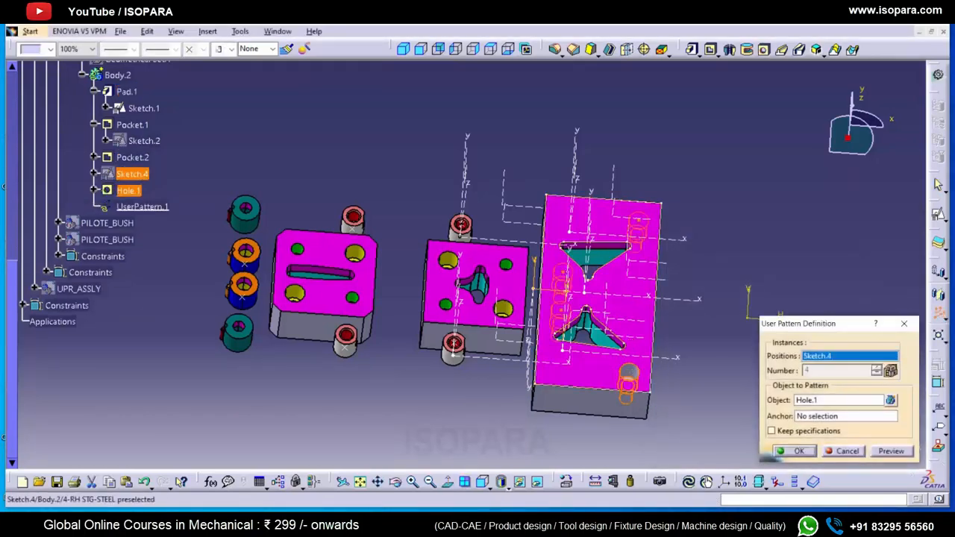
{"action": "left_click", "coordinate": [795, 451]}
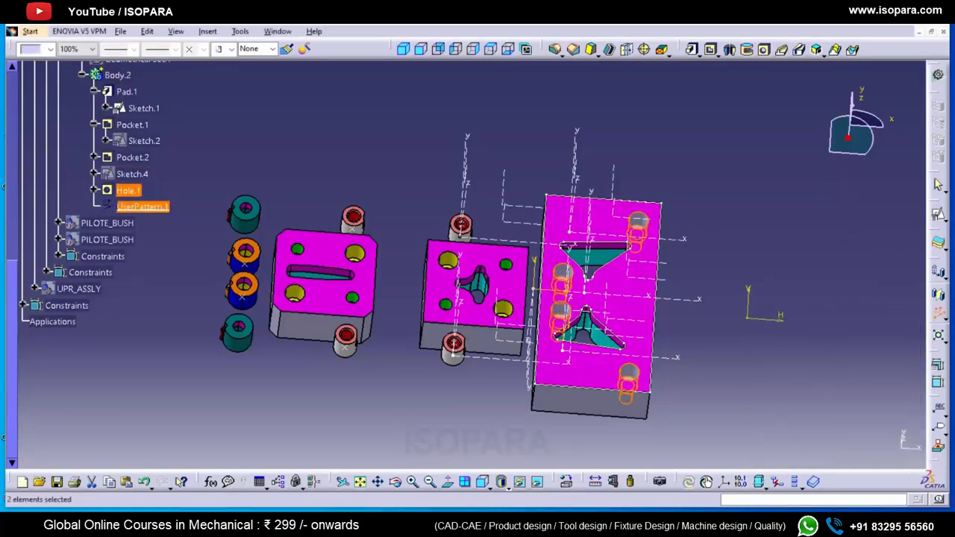
- Colour the counterbored hole and its user pattern yellow
{"action": "left_click", "coordinate": [50, 49]}
{"action": "left_click", "coordinate": [35, 98]}
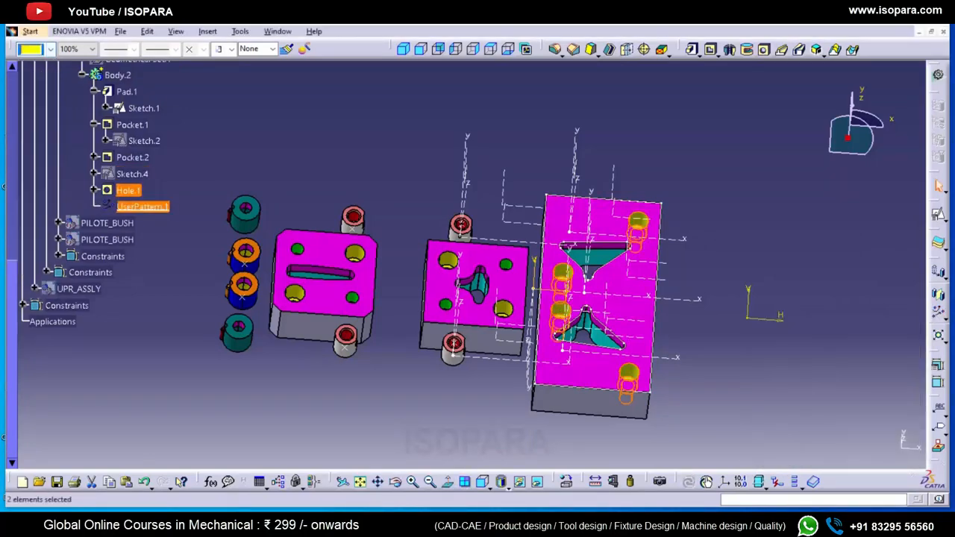
{"action": "left_click", "coordinate": [196, 150]}
{"action": "middle_click_drag", "start_coordinate": [470, 284], "coordinate": [467, 313]}
{"action": "middle_click_drag", "start_coordinate": [546, 314], "coordinate": [443, 224]}
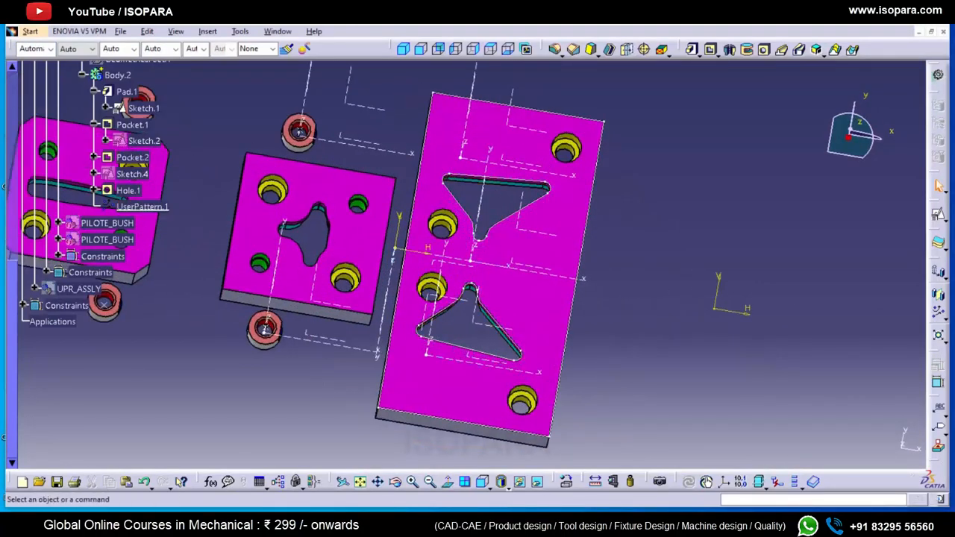
- Edit Sketch.4, setting the lower rectangle's offsets from the horizontal axis and from the block's left edge to 12 mm each
{"action": "left_click", "coordinate": [132, 174]}
{"action": "double_click", "coordinate": [132, 174]}
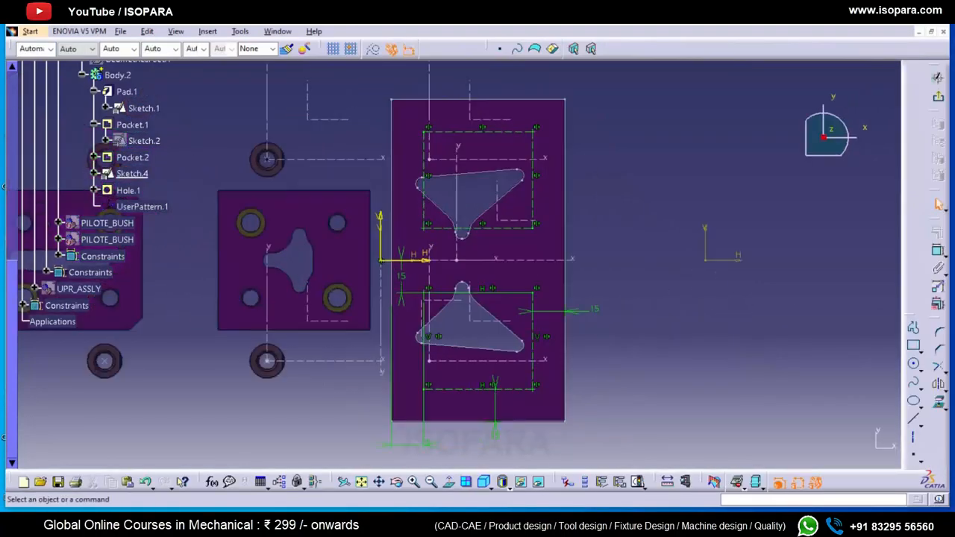
{"action": "double_click", "coordinate": [400, 278]}
{"action": "type", "text": "12"}
{"action": "key", "text": "Return"}
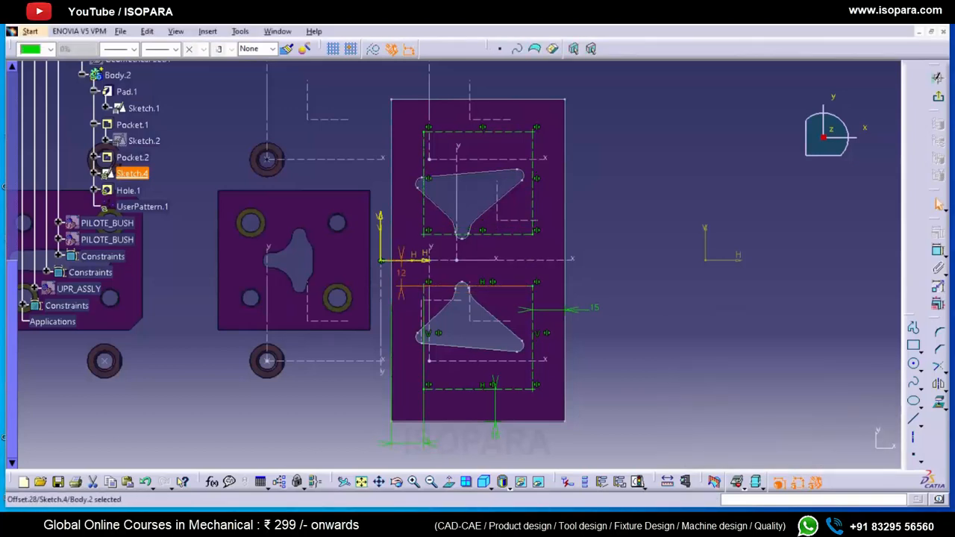
{"action": "double_click", "coordinate": [426, 442]}
{"action": "type", "text": "12"}
{"action": "key", "text": "Return"}
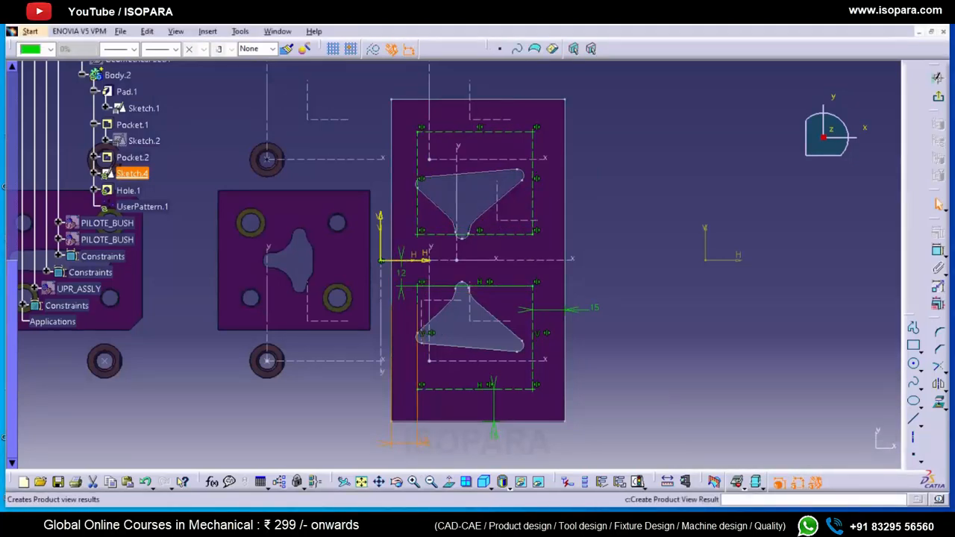
{"action": "left_click", "coordinate": [937, 78]}
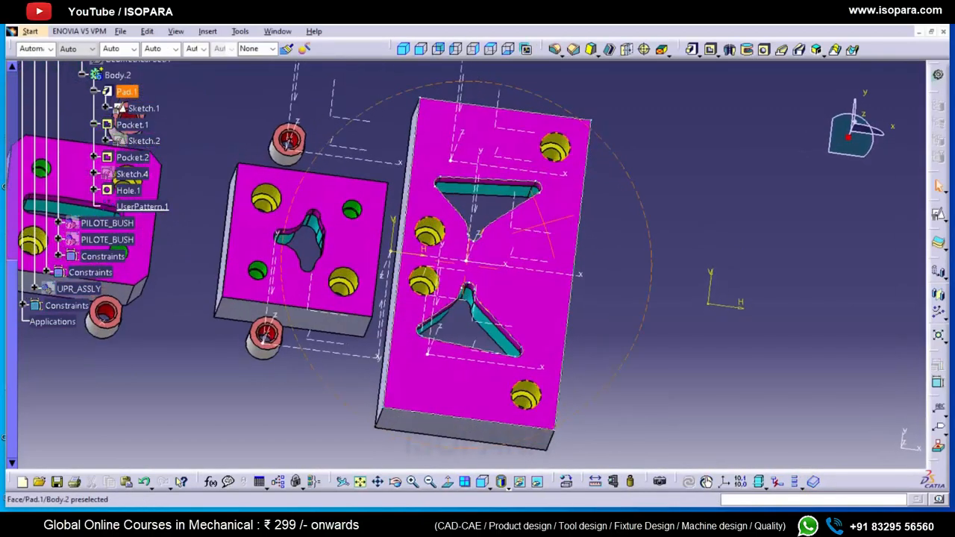
- Rename Sketch.4 as SCREW
{"action": "left_click", "coordinate": [132, 174]}
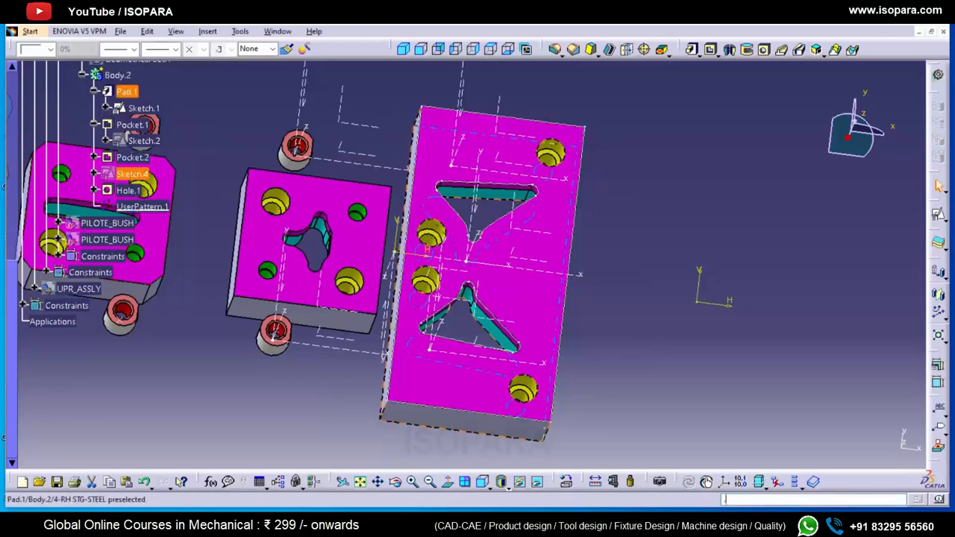
{"action": "right_click", "coordinate": [138, 171]}
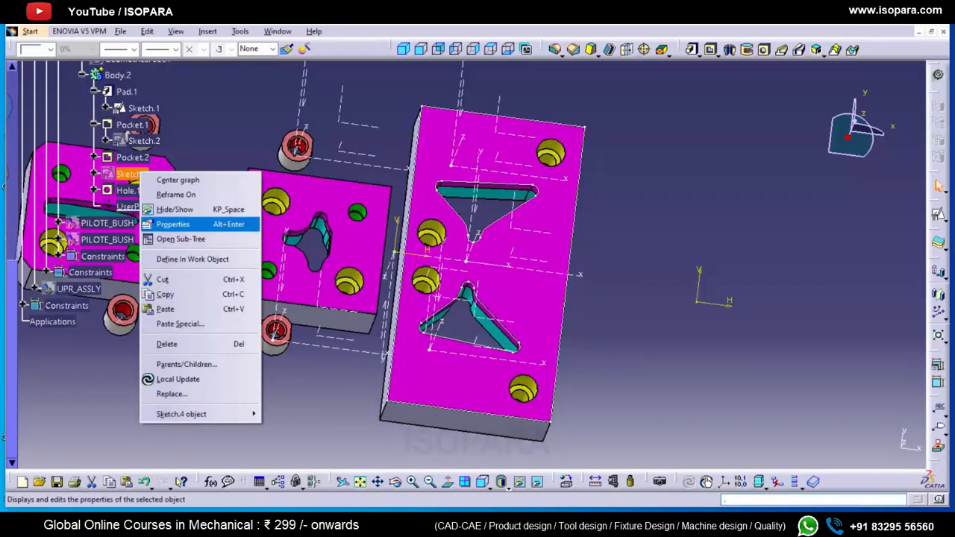
{"action": "left_click", "coordinate": [187, 222]}
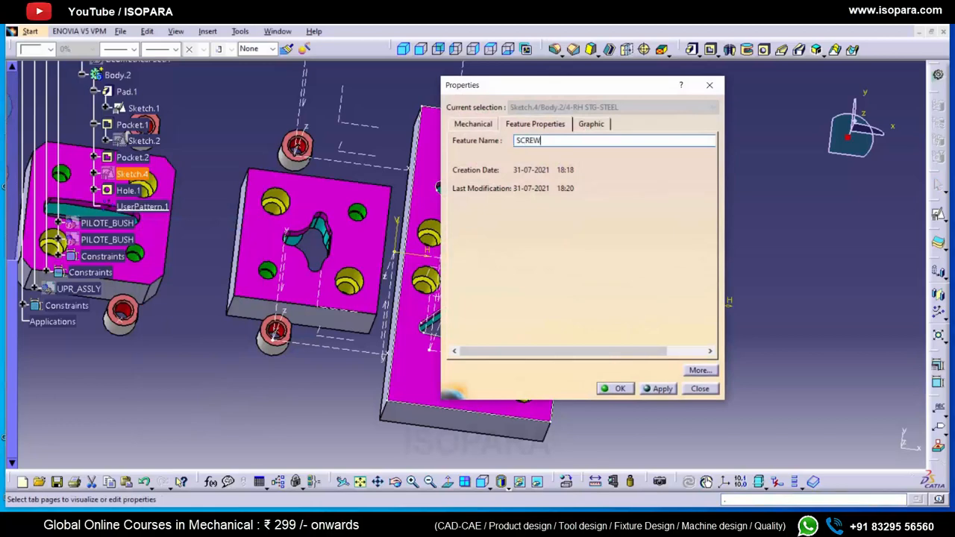
{"action": "key", "text": "Return"}
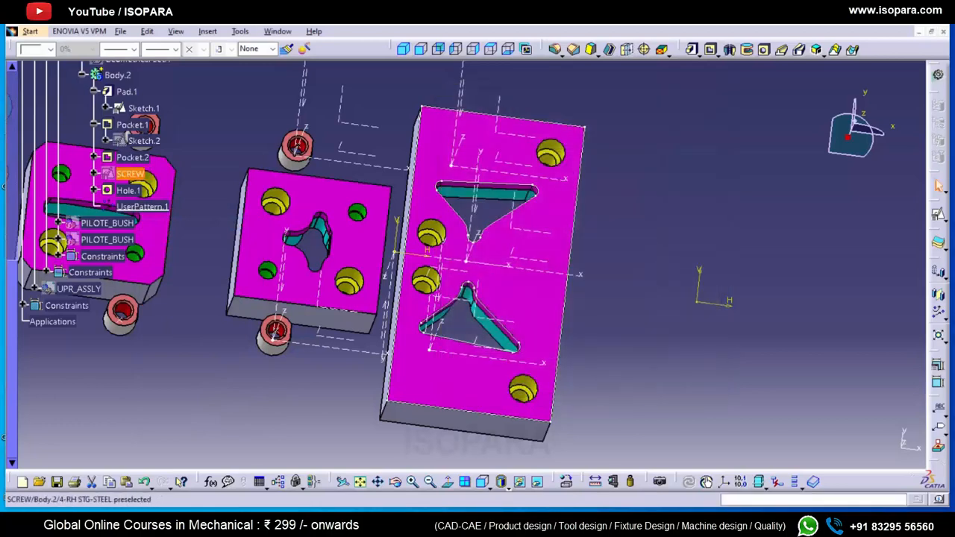
- Add a copy of the SCREW sketch after UserPattern.1 and rename the copy DOWEL
{"action": "right_click", "coordinate": [142, 206]}
{"action": "left_click", "coordinate": [190, 331]}
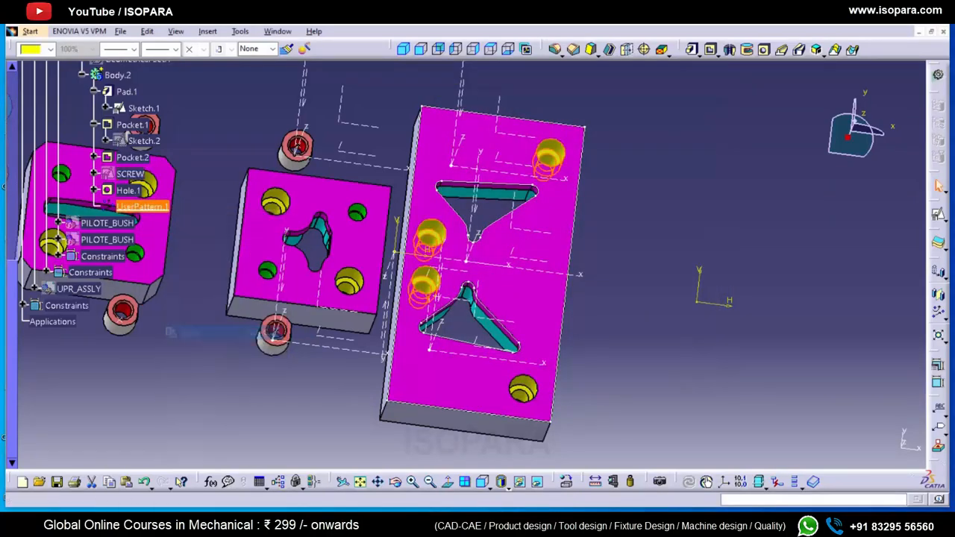
{"action": "key", "text": "Return"}
{"action": "right_click", "coordinate": [131, 173]}
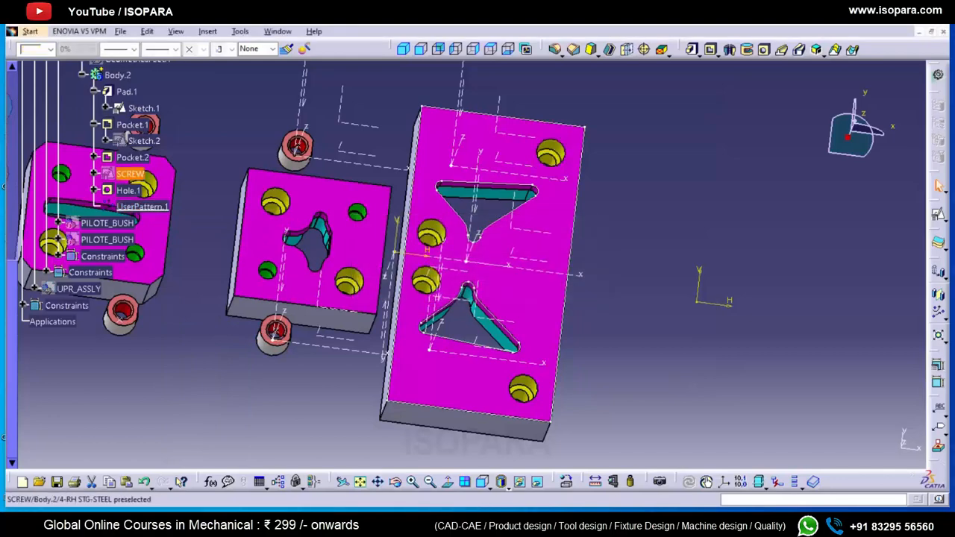
{"action": "right_click", "coordinate": [133, 206]}
{"action": "left_click", "coordinate": [171, 358]}
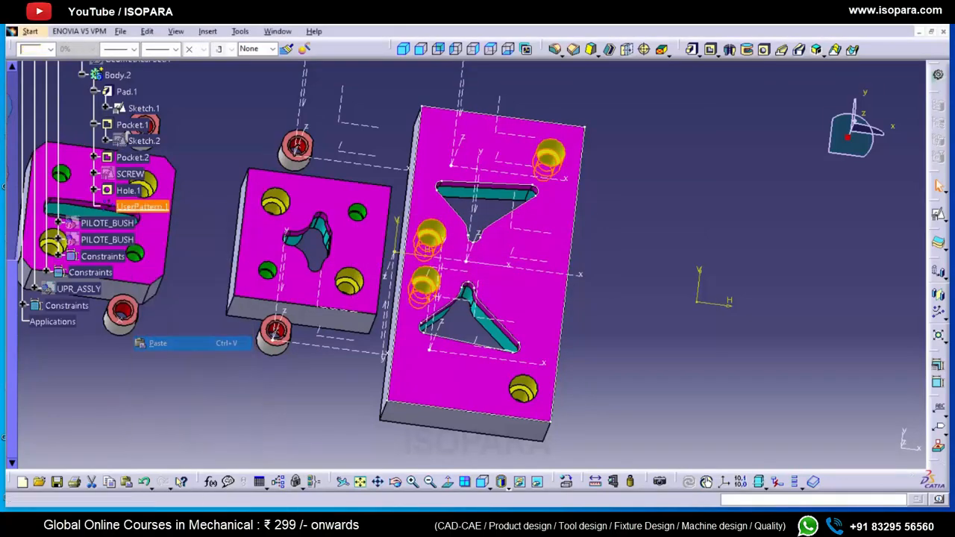
{"action": "left_click", "coordinate": [213, 337]}
{"action": "right_click", "coordinate": [132, 222]}
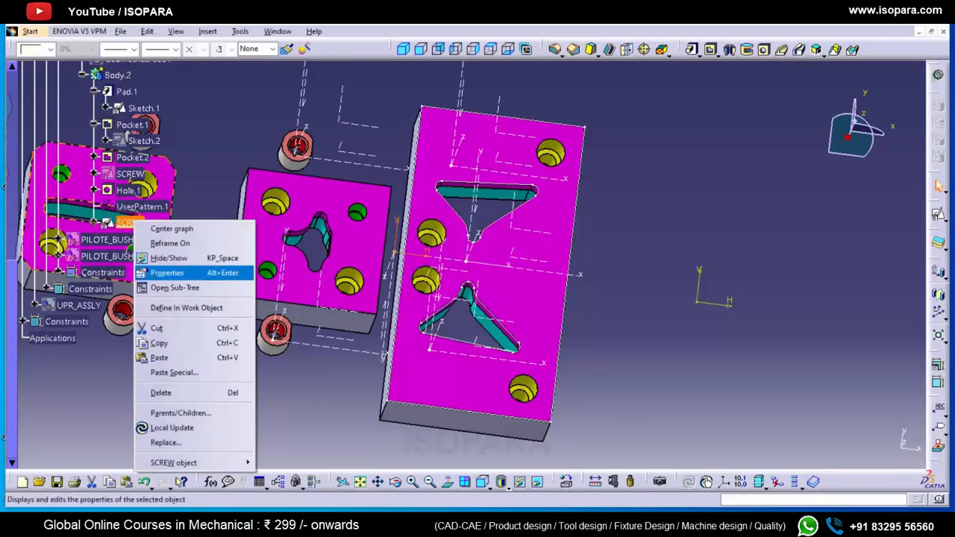
{"action": "left_click", "coordinate": [171, 269]}
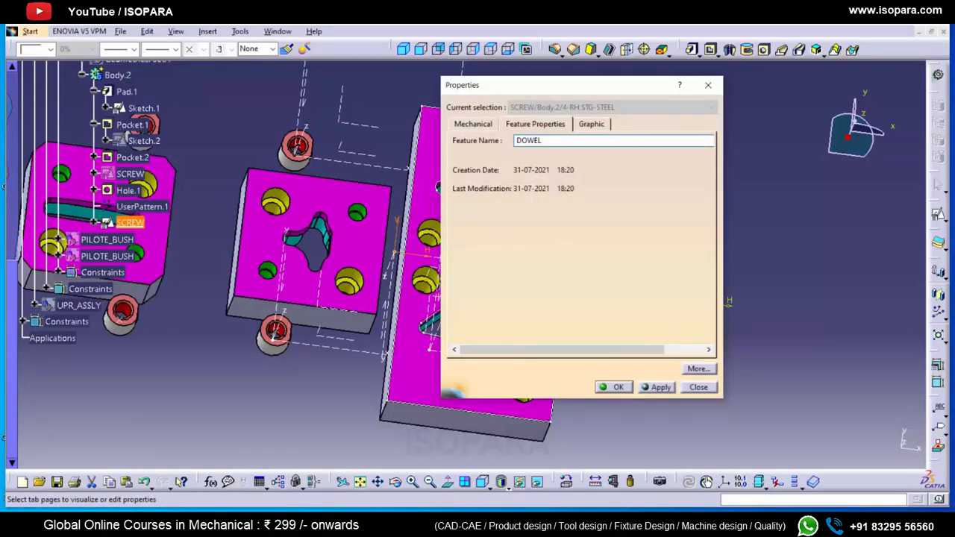
{"action": "left_click", "coordinate": [613, 386]}
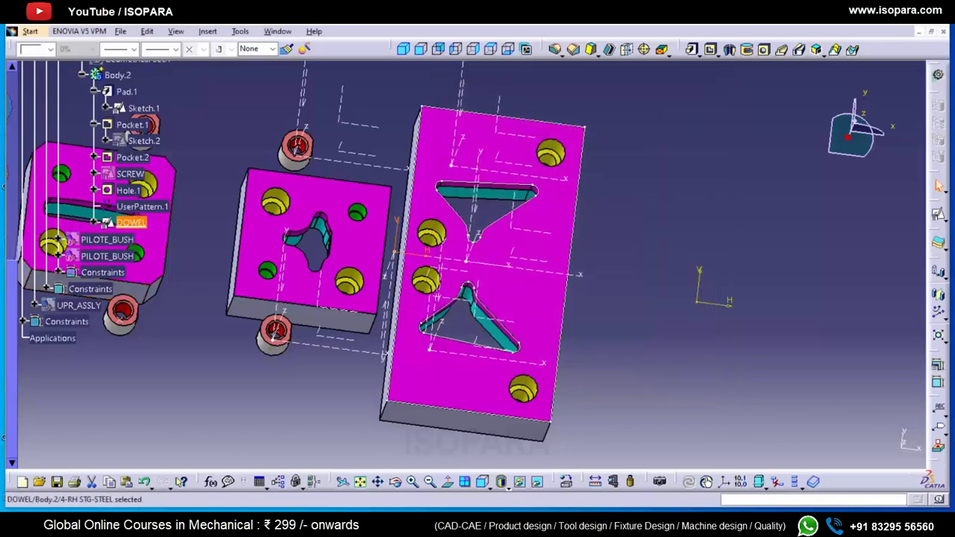
{"action": "double_click", "coordinate": [131, 223]}
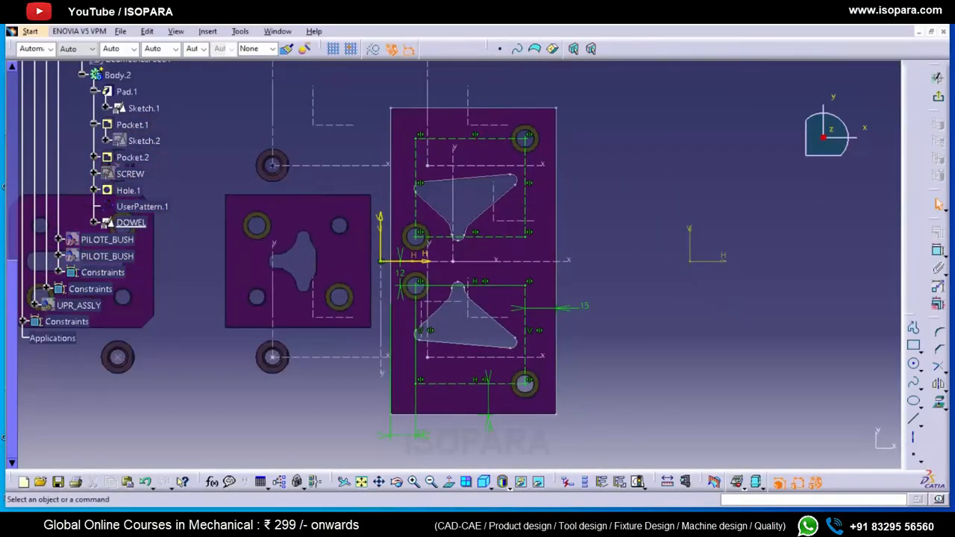
{"action": "left_click_drag", "start_coordinate": [396, 117], "coordinate": [440, 161]}
{"action": "left_click_drag", "start_coordinate": [480, 193], "coordinate": [542, 263], "text": "ctrl"}
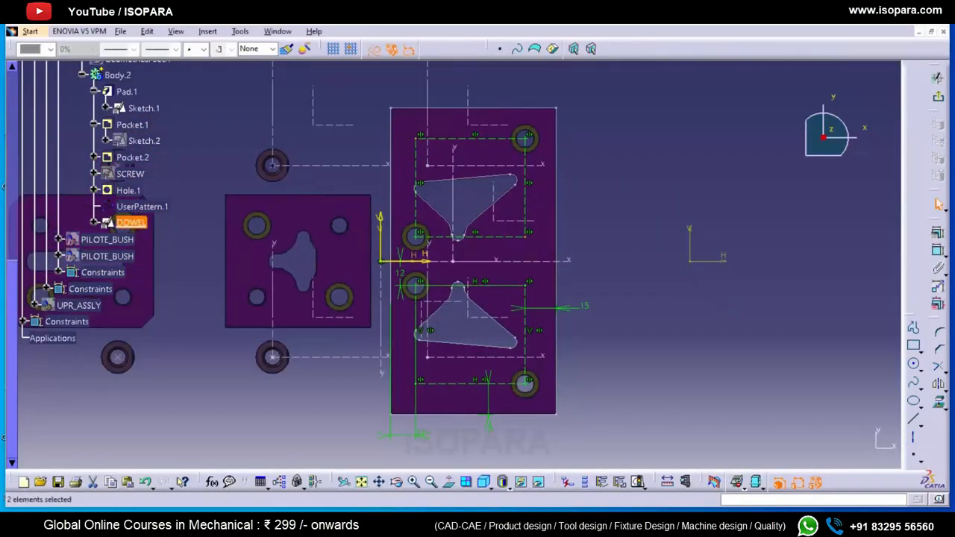
{"action": "left_click", "coordinate": [525, 285], "text": "ctrl"}
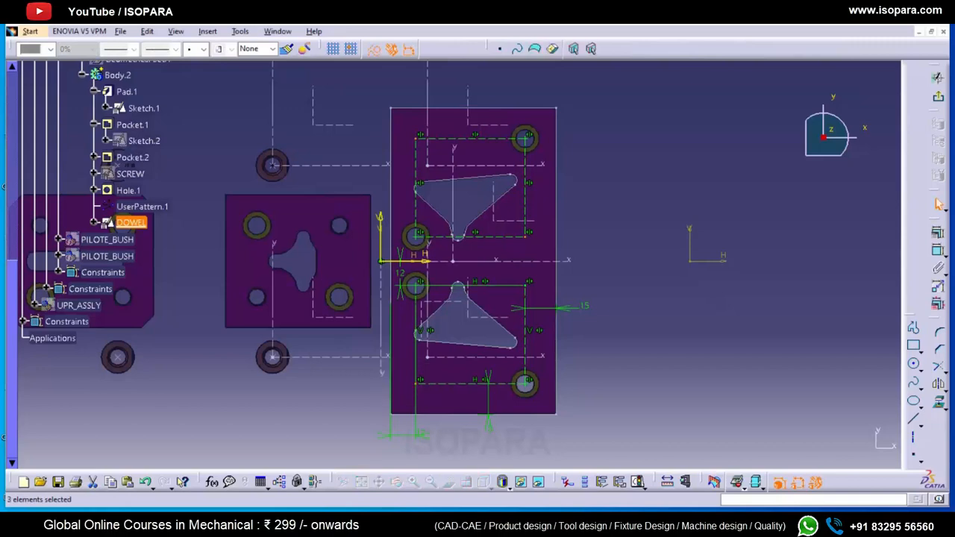
{"action": "left_click", "coordinate": [416, 383], "text": "ctrl"}
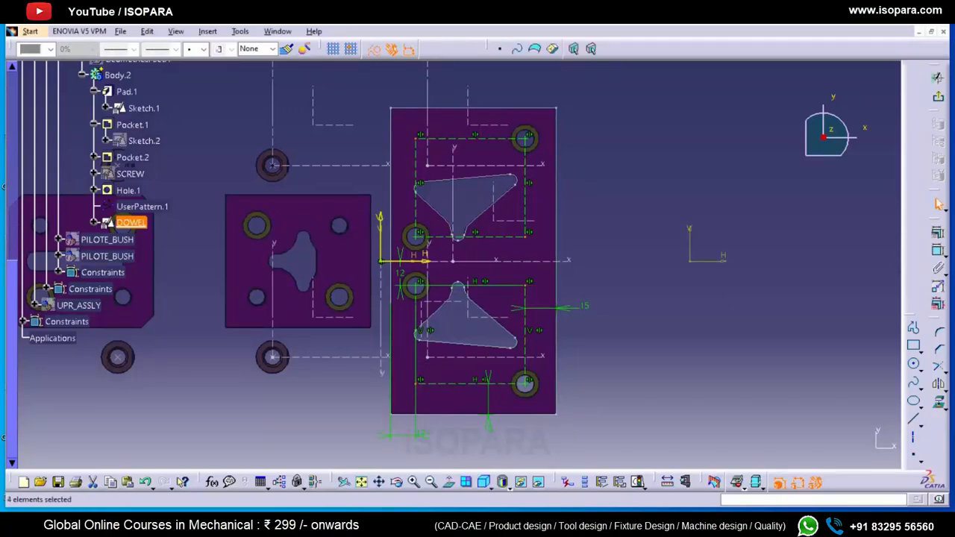
{"action": "left_click", "coordinate": [938, 97]}
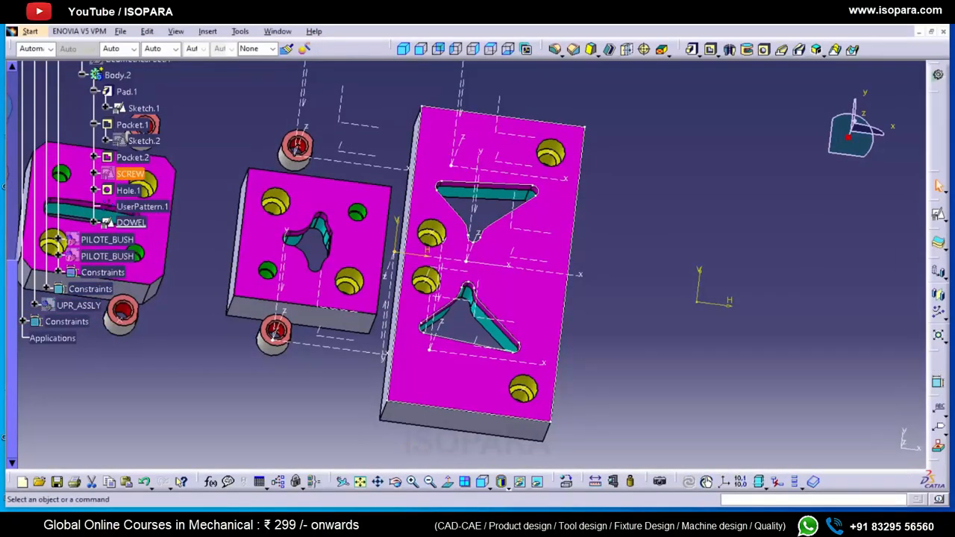
- In the SCREW sketch, turn the current hole points into construction points and make the rectangles' other four corner points standard
{"action": "double_click", "coordinate": [130, 173]}
{"action": "left_click_drag", "start_coordinate": [443, 238], "coordinate": [444, 228]}
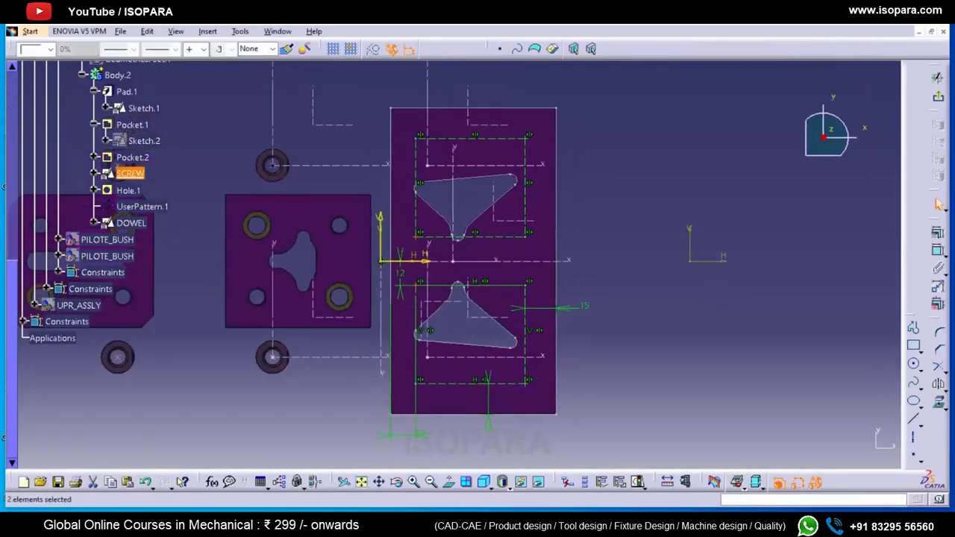
{"action": "left_click", "coordinate": [374, 49]}
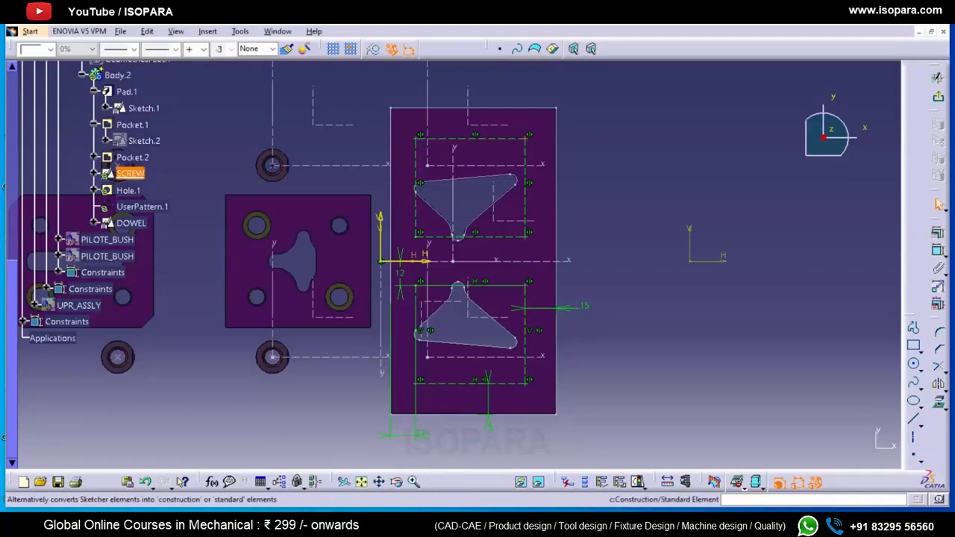
{"action": "left_click", "coordinate": [374, 49]}
{"action": "left_click", "coordinate": [374, 49]}
{"action": "left_click", "coordinate": [415, 138]}
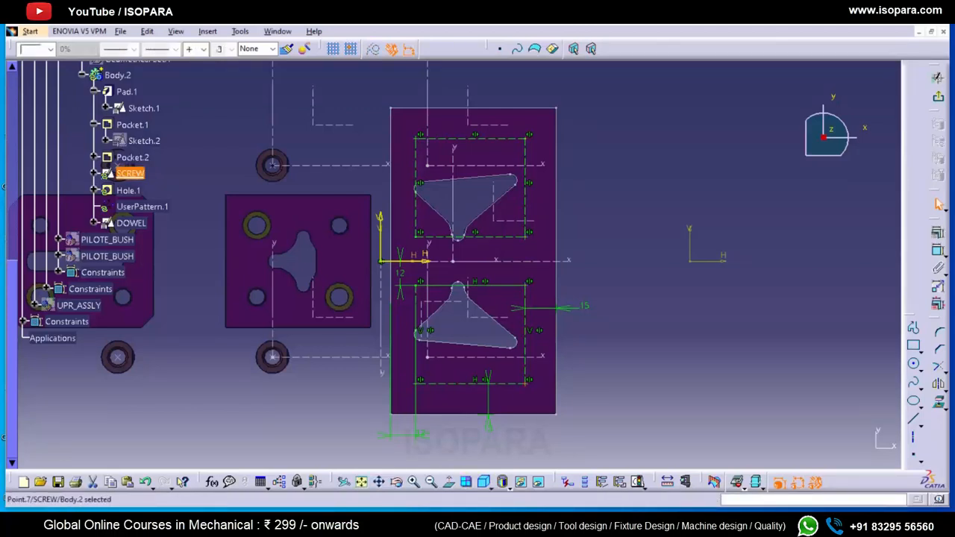
{"action": "left_click", "coordinate": [374, 50]}
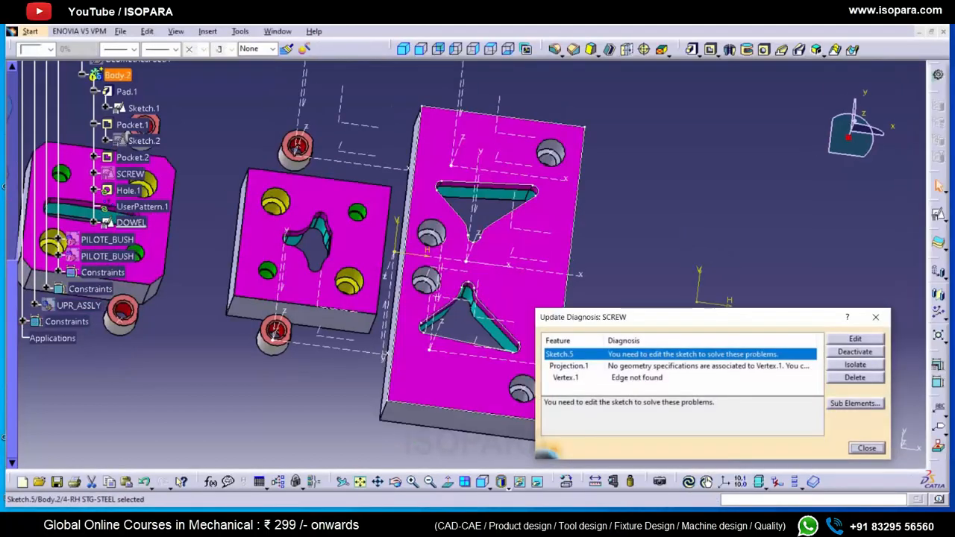
- Repair the broken Vertex.1 reference of Sketch.5 by reassigning it to the SCREW point near the block's lower-left corner
{"action": "left_click", "coordinate": [637, 377]}
{"action": "left_click", "coordinate": [855, 338]}
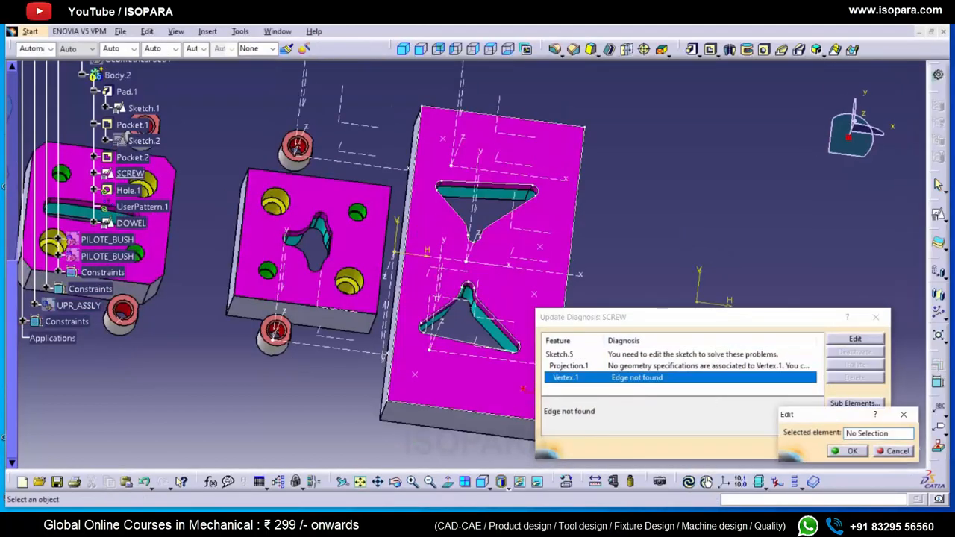
{"action": "left_click", "coordinate": [415, 375]}
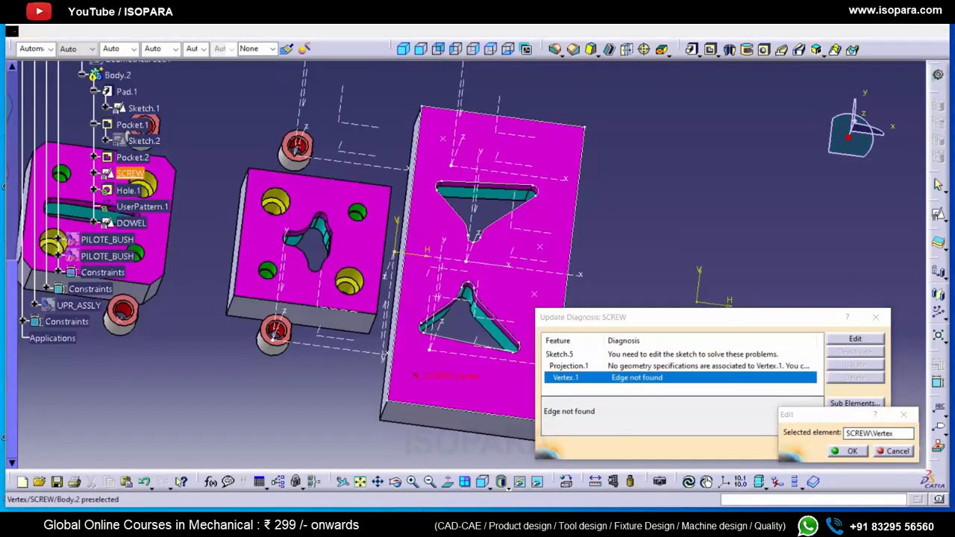
{"action": "left_click", "coordinate": [848, 451]}
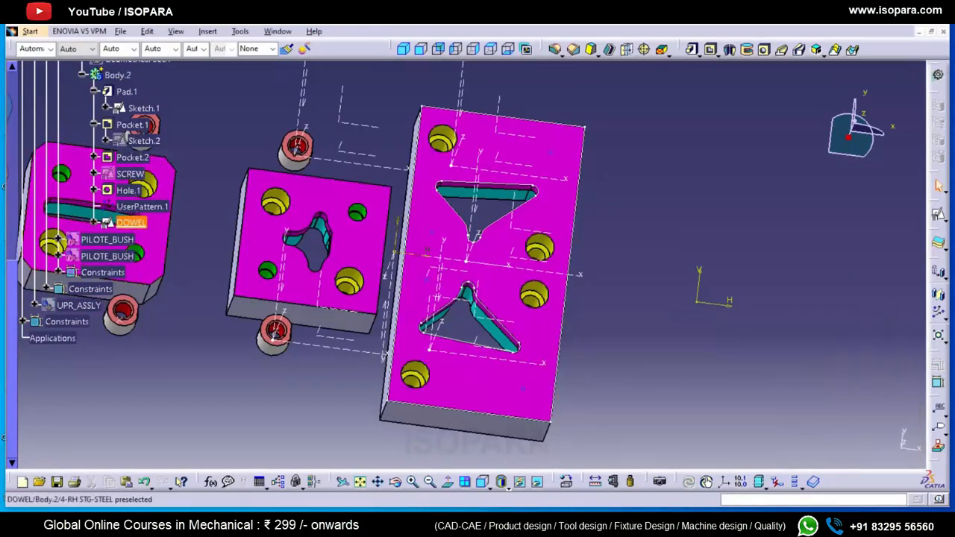
- Create a counterbored hole with a 9 mm counterbore diameter on the block's top face at the lower-right DOWEL sketch point
{"action": "double_click", "coordinate": [131, 222]}
{"action": "double_click", "coordinate": [130, 222]}
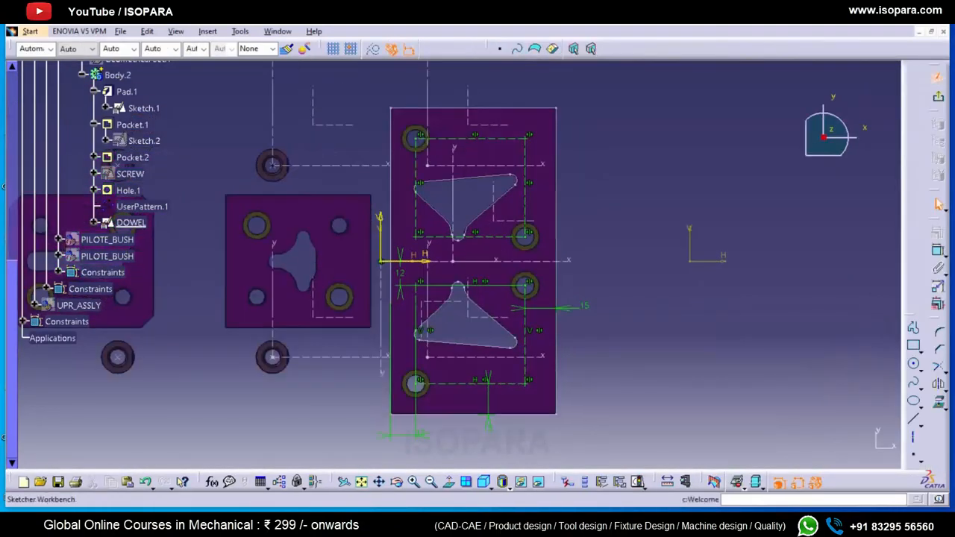
{"action": "left_click", "coordinate": [937, 78]}
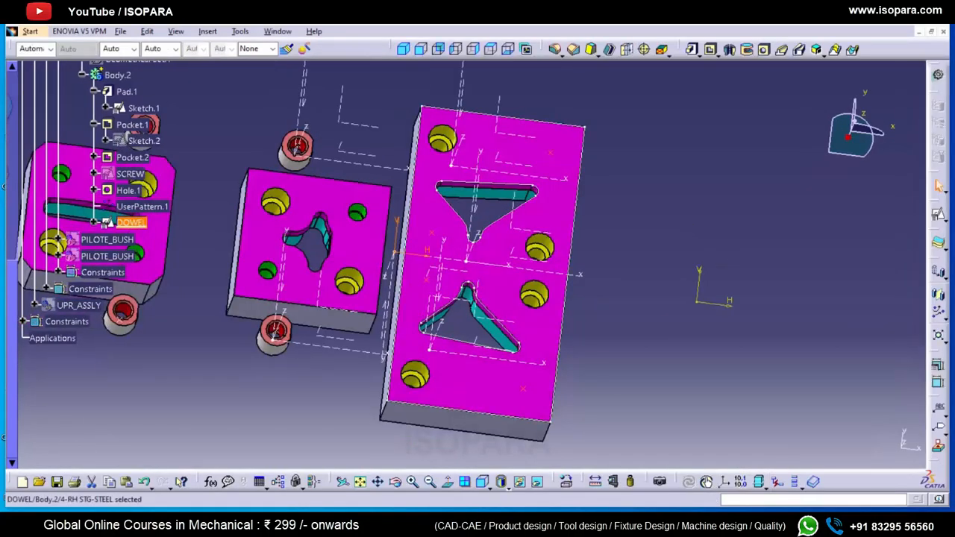
{"action": "left_click", "coordinate": [765, 49]}
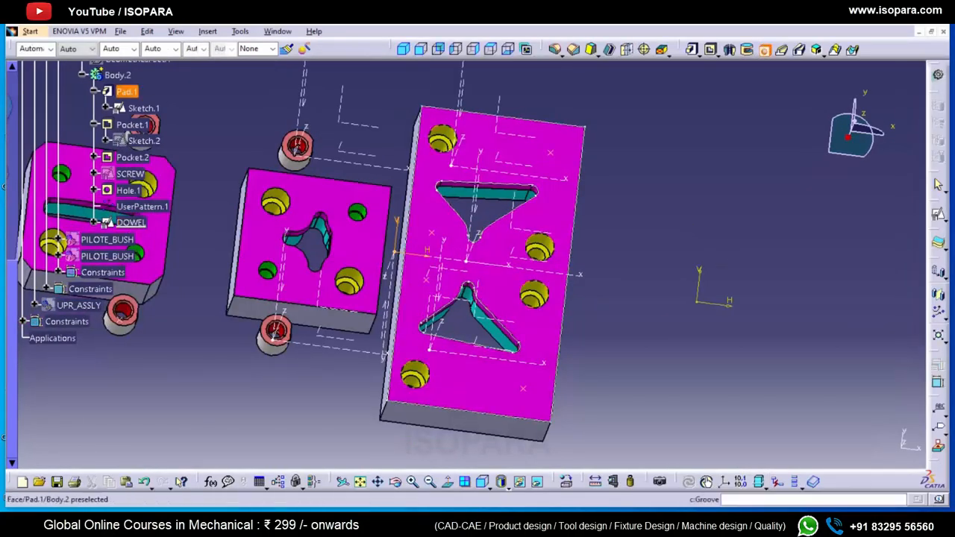
{"action": "left_click", "coordinate": [523, 388]}
{"action": "left_click", "coordinate": [507, 377]}
{"action": "left_click", "coordinate": [524, 390]}
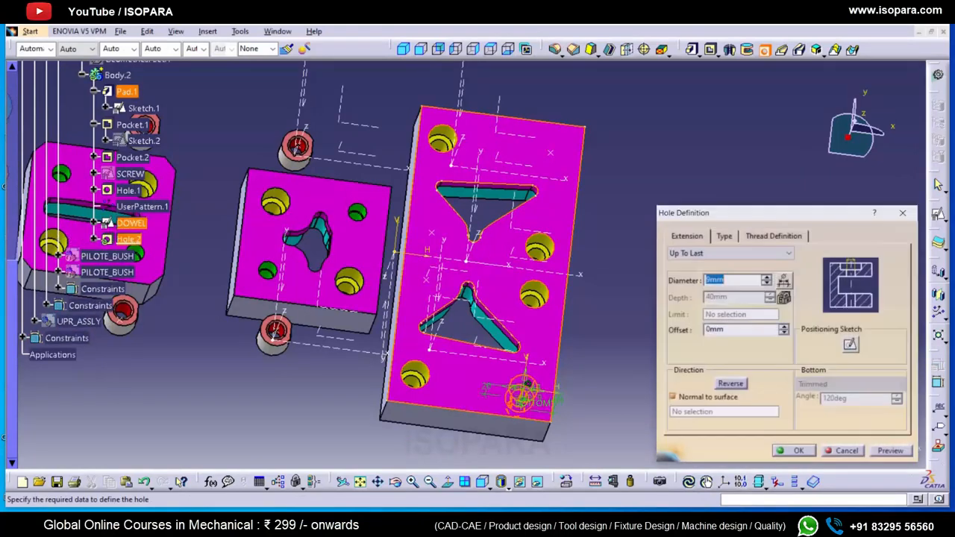
{"action": "left_click", "coordinate": [722, 235]}
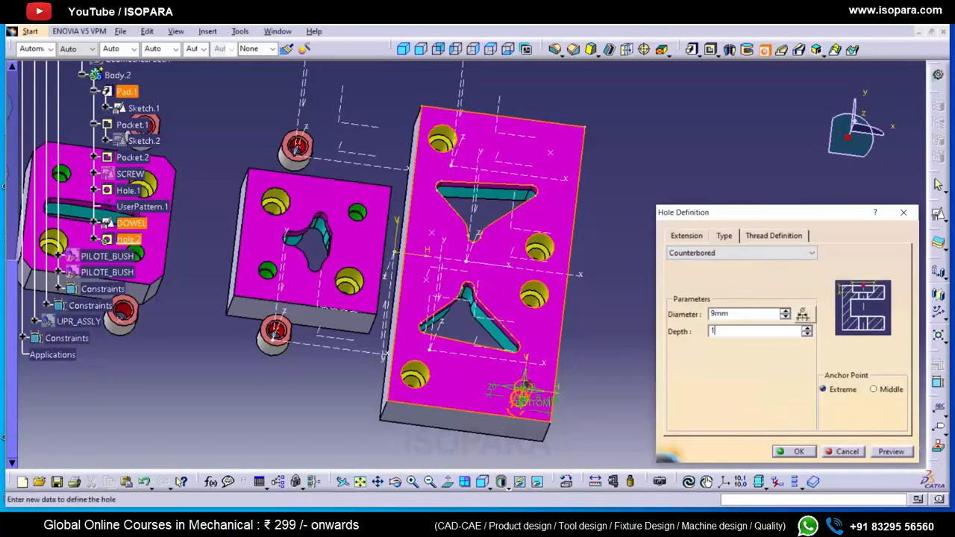
{"action": "key", "text": "Return"}
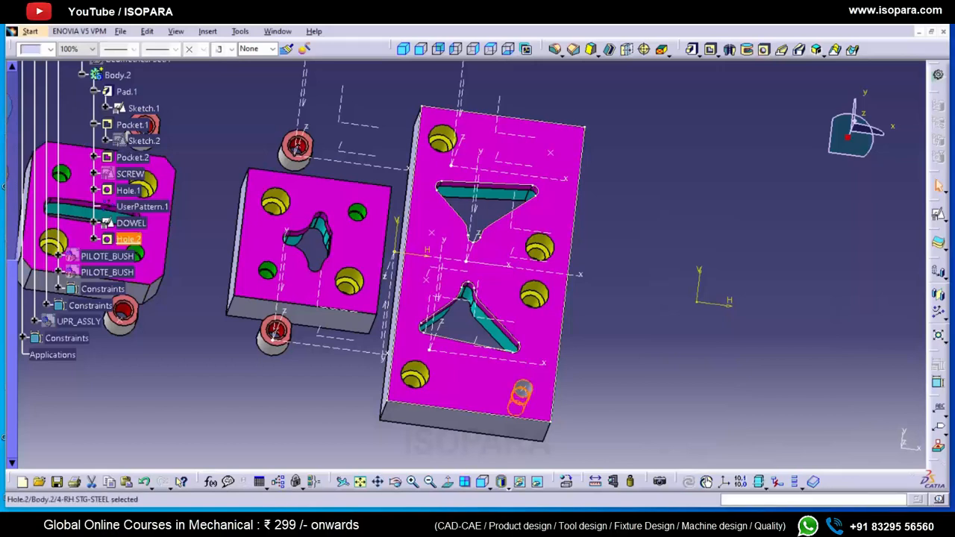
- Create a user pattern of Hole.2 using the points of the DOWEL sketch as positions
{"action": "left_click", "coordinate": [938, 313]}
{"action": "left_click", "coordinate": [131, 223]}
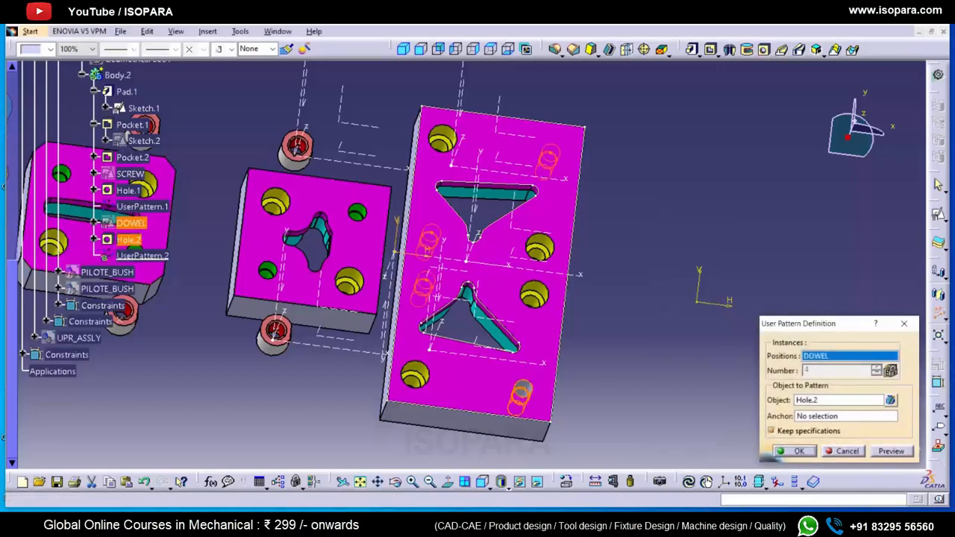
{"action": "left_click", "coordinate": [795, 450]}
- Colour Hole.2 and its user pattern green
{"action": "left_click", "coordinate": [50, 49]}
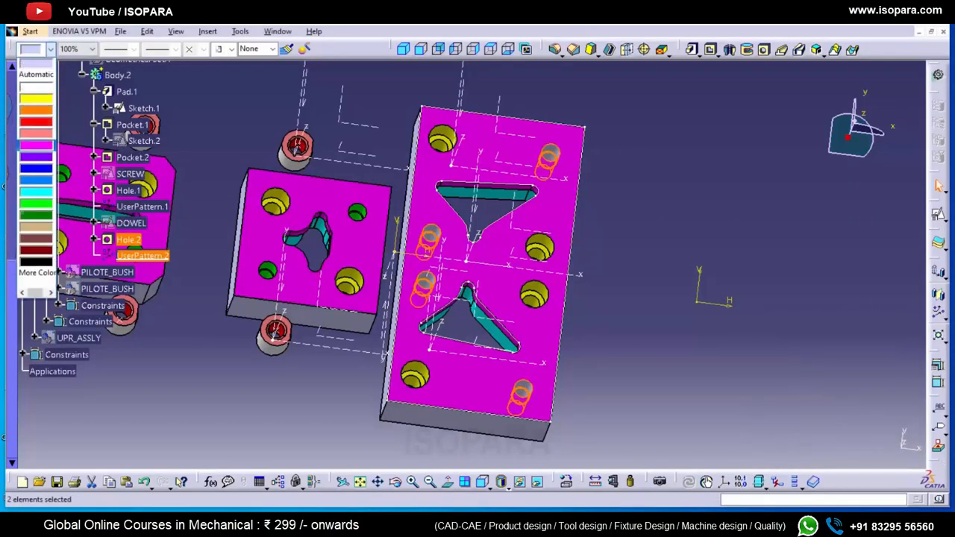
{"action": "left_click", "coordinate": [36, 204]}
{"action": "left_click", "coordinate": [634, 247]}
{"action": "middle_click_drag", "start_coordinate": [515, 224], "coordinate": [492, 304]}
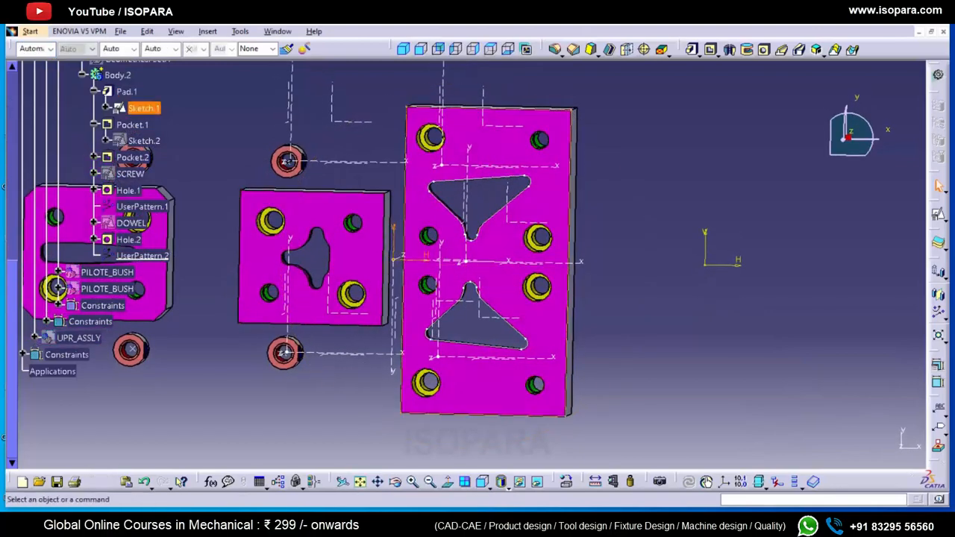
- Rename Body.2 of the stage 4 steel part as 4-RH STG-STEEL-, reusing the part number from the part's properties
{"action": "double_click", "coordinate": [118, 76]}
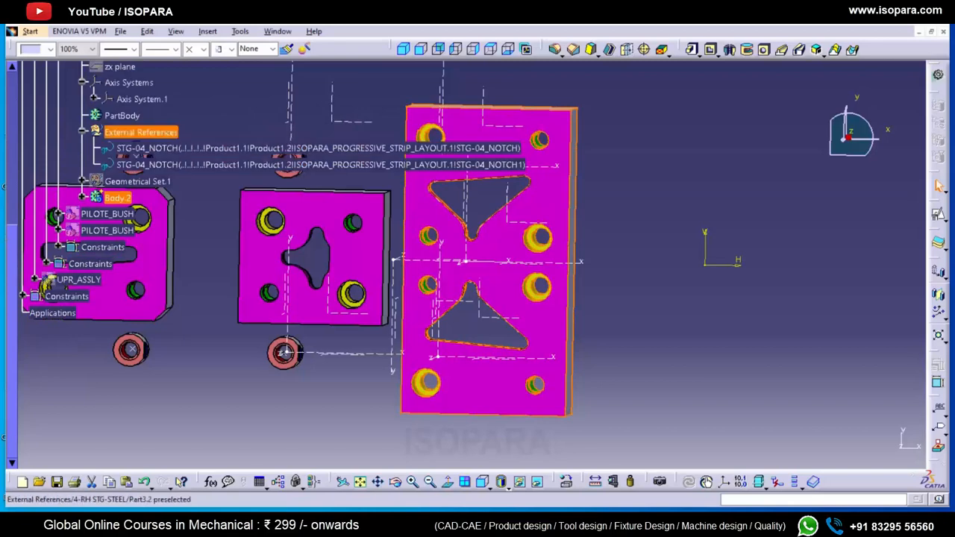
{"action": "scroll", "coordinate": [129, 165], "scroll_direction": "up", "scroll_amount": 4}
{"action": "right_click", "coordinate": [126, 180]}
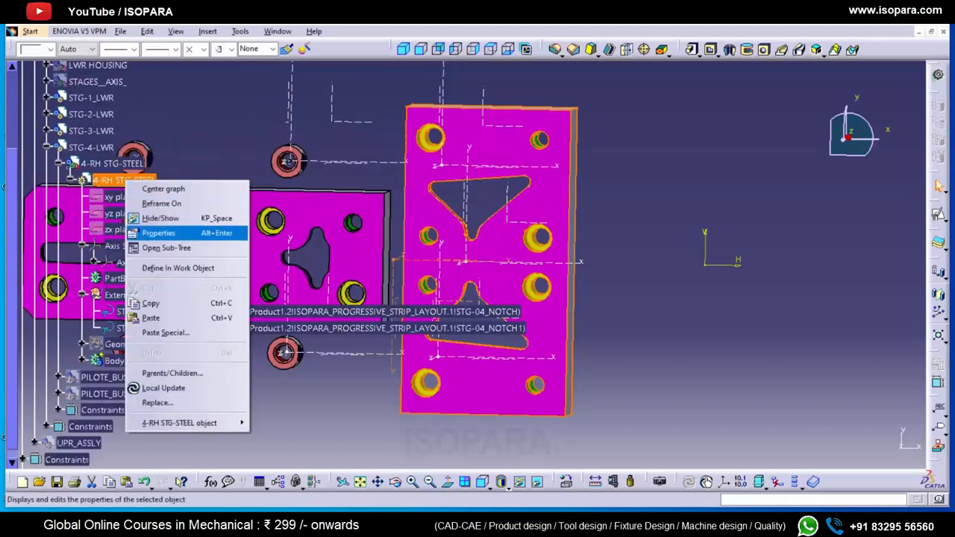
{"action": "left_click", "coordinate": [158, 232]}
{"action": "left_click", "coordinate": [549, 124]}
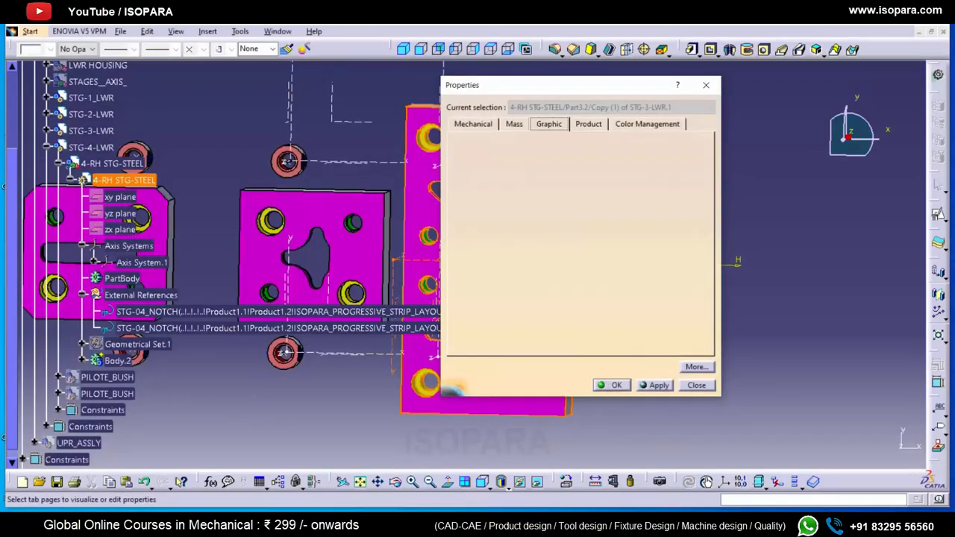
{"action": "left_click_drag", "start_coordinate": [556, 279], "coordinate": [534, 279]}
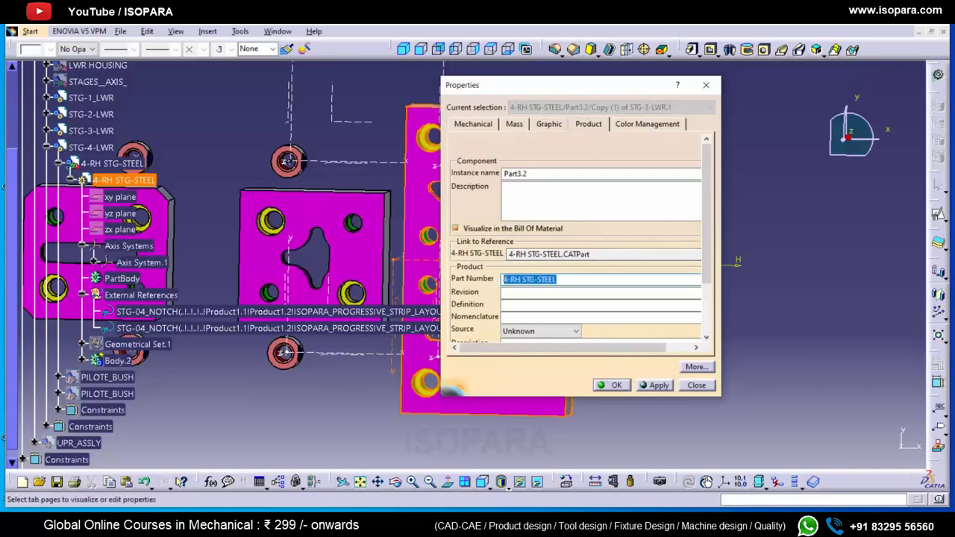
{"action": "key", "text": "Escape"}
{"action": "right_click", "coordinate": [117, 361]}
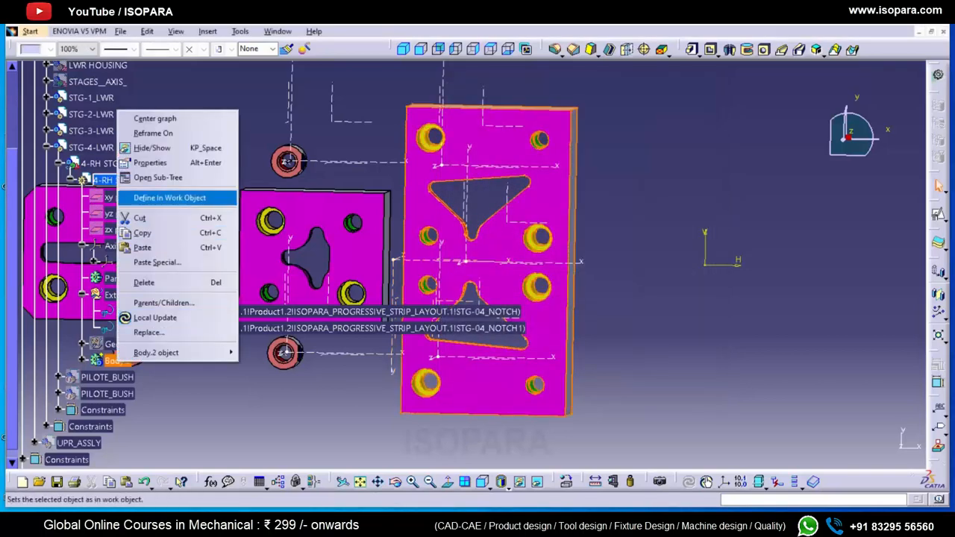
{"action": "left_click", "coordinate": [150, 162]}
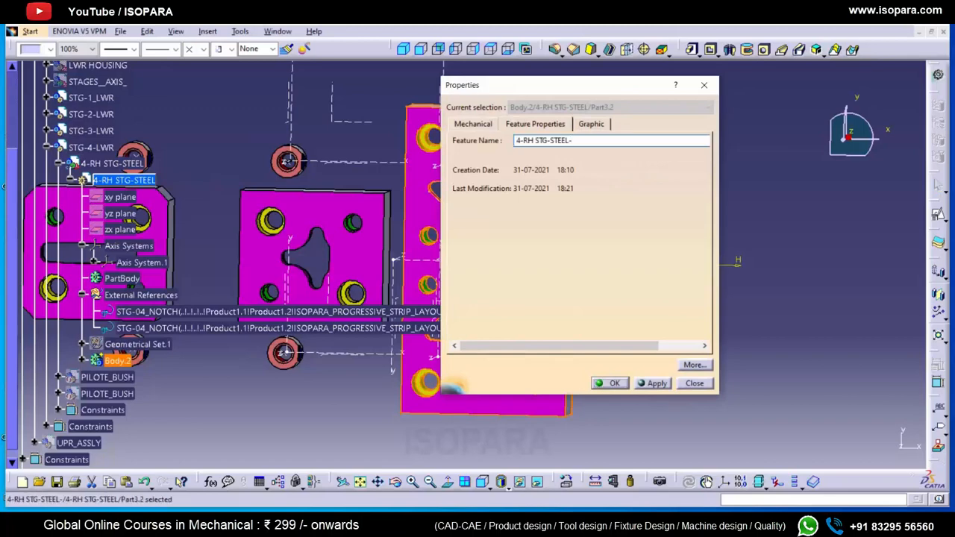
{"action": "key", "text": "Return"}
- Hide the STAGE_PIERCING_POS_AXIS set of the strip layout, located through one of its pilot axis systems in the model
{"action": "left_click", "coordinate": [58, 163]}
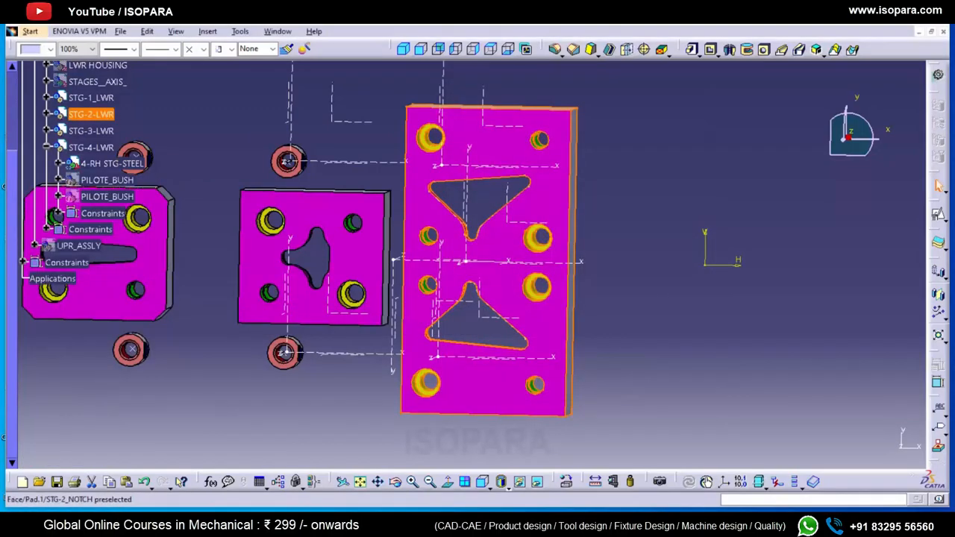
{"action": "right_click", "coordinate": [112, 164]}
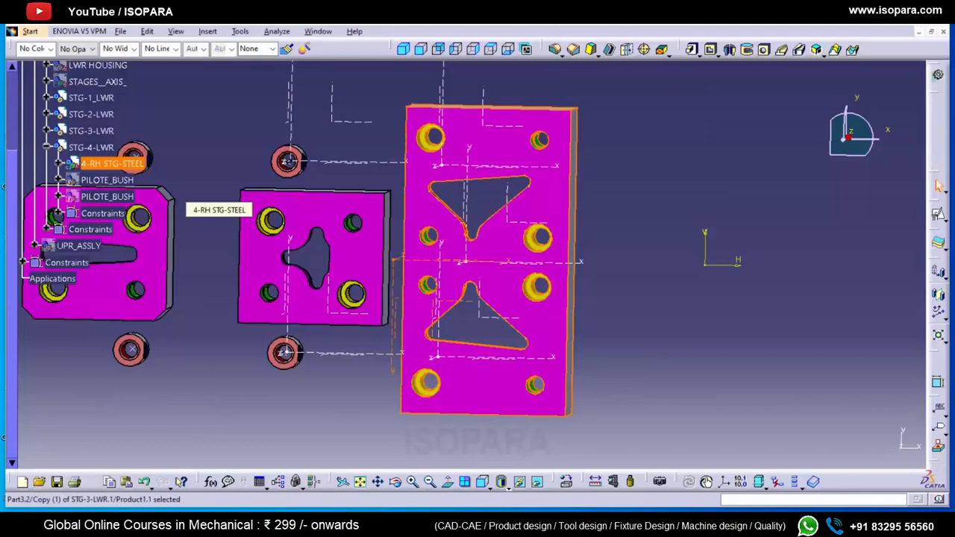
{"action": "middle_click_drag", "start_coordinate": [477, 224], "coordinate": [478, 321], "text": "ctrl"}
{"action": "right_click", "coordinate": [448, 132]}
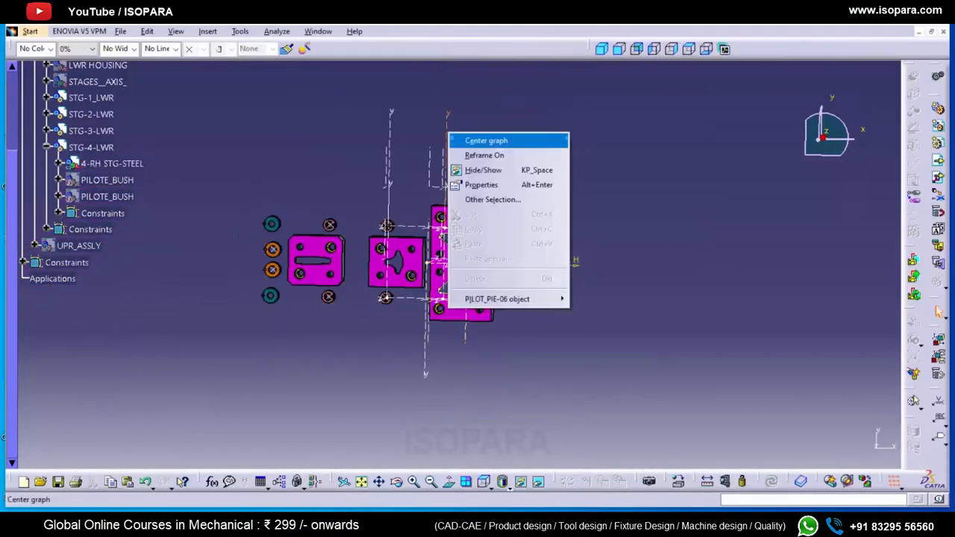
{"action": "left_click", "coordinate": [484, 140]}
{"action": "middle_click_drag", "start_coordinate": [484, 149], "coordinate": [484, 223], "text": "ctrl"}
{"action": "right_click", "coordinate": [157, 83]}
{"action": "double_click", "coordinate": [157, 83]}
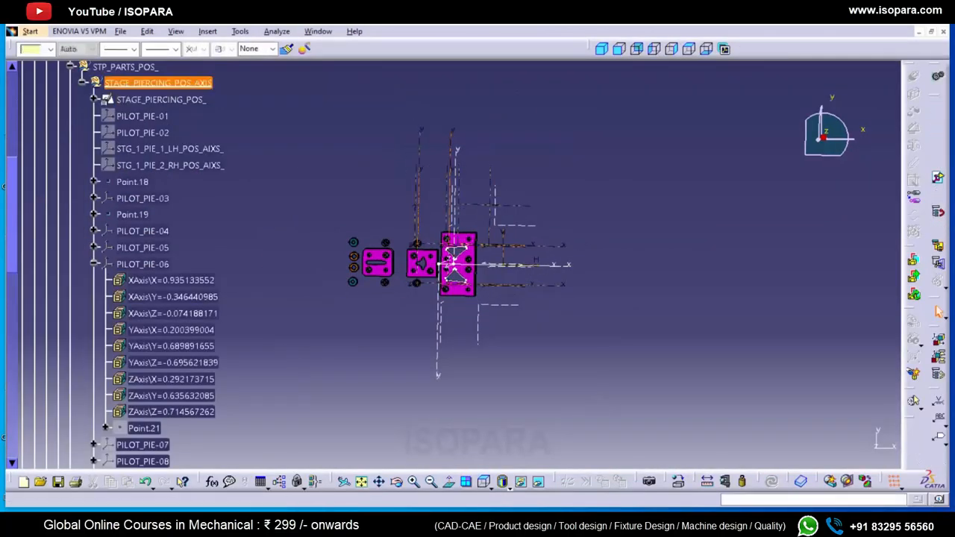
{"action": "key", "text": "ctrl+h"}
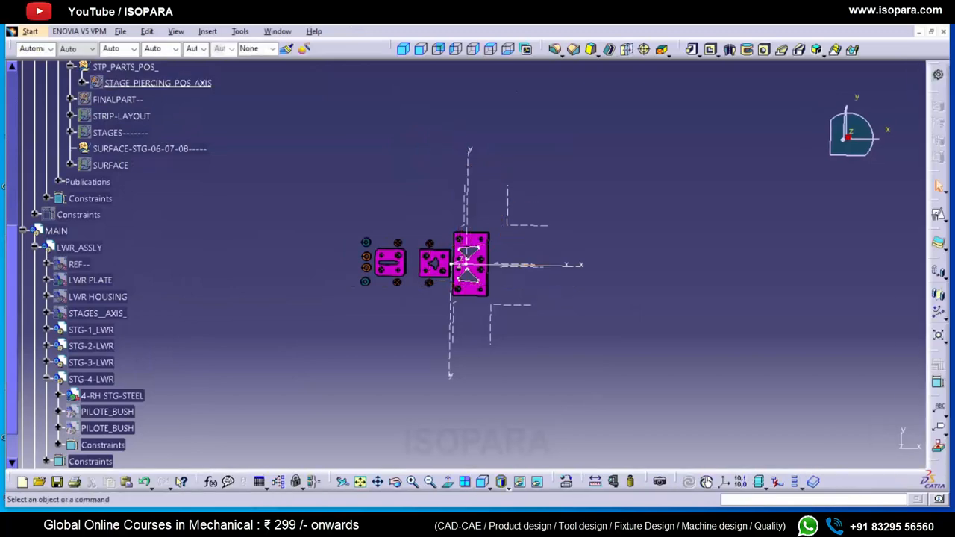
- Hide the DIE_TIP_AXIS_ set of the strip layout, located from its axis system at the stage 4 block
{"action": "middle_click_drag", "start_coordinate": [477, 320], "coordinate": [478, 224], "text": "ctrl"}
{"action": "right_click", "coordinate": [467, 158]}
{"action": "left_click", "coordinate": [507, 171]}
{"action": "middle_click_drag", "start_coordinate": [448, 171], "coordinate": [403, 224], "text": "ctrl"}
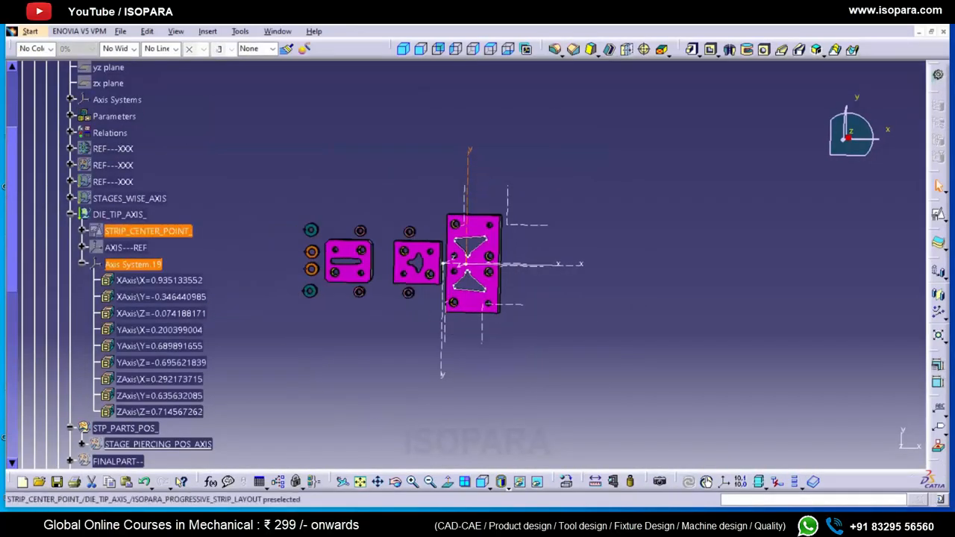
{"action": "left_click", "coordinate": [70, 214]}
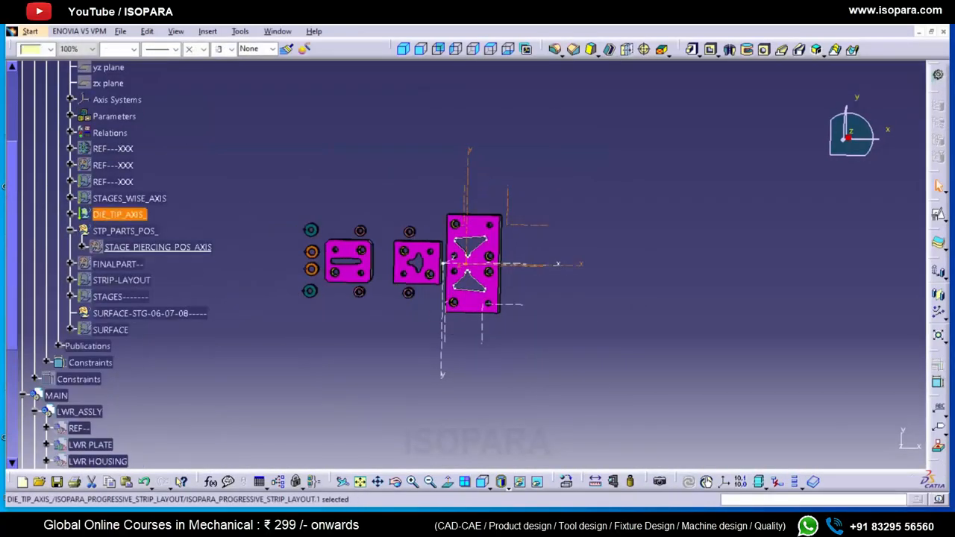
{"action": "key", "text": "ctrl+h"}
- Hide Axis System.1 of the 4-RH STG-STEEL part
{"action": "middle_click_drag", "start_coordinate": [470, 328], "coordinate": [464, 265], "text": "ctrl"}
{"action": "right_click", "coordinate": [461, 263]}
{"action": "left_click", "coordinate": [448, 275]}
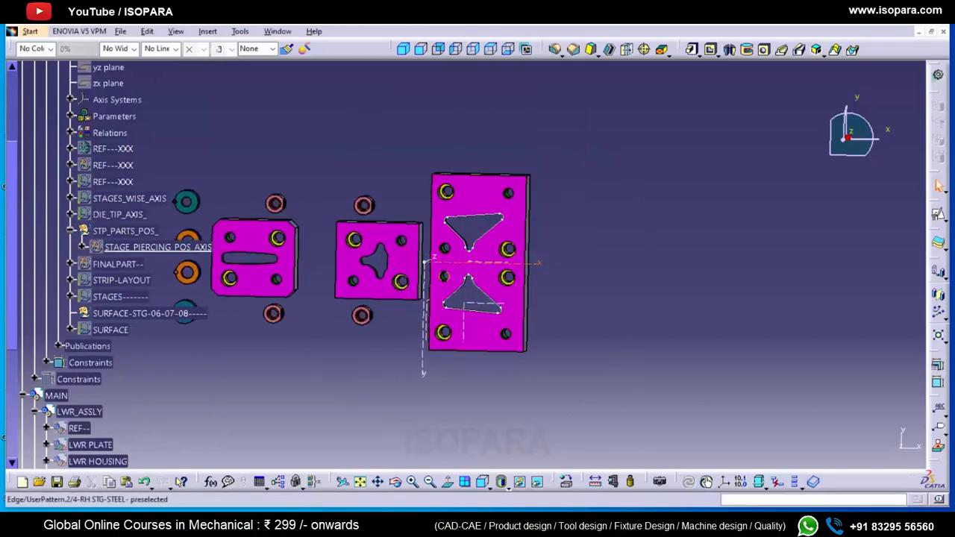
{"action": "right_click", "coordinate": [453, 265]}
{"action": "key", "text": "Escape"}
{"action": "key", "text": "Escape"}
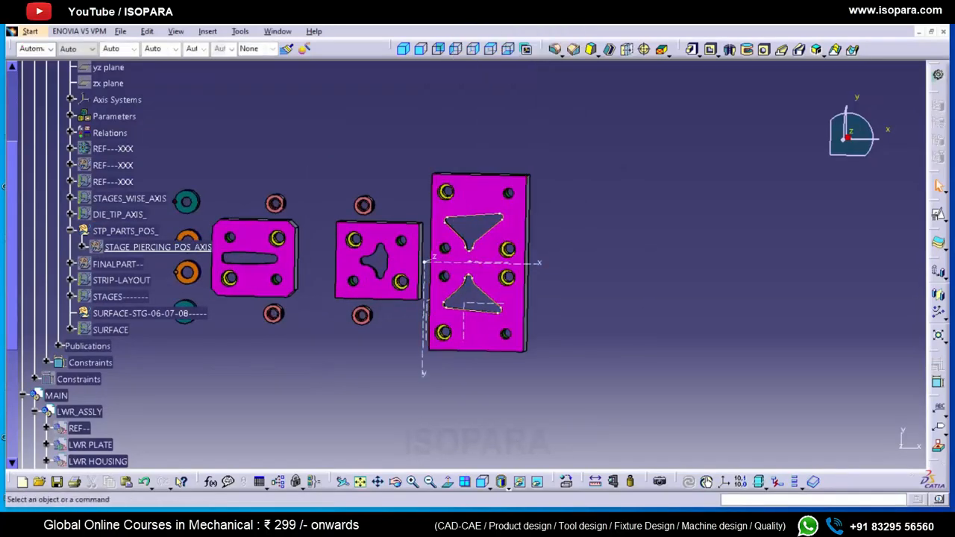
{"action": "right_click", "coordinate": [485, 263]}
{"action": "left_click", "coordinate": [523, 272]}
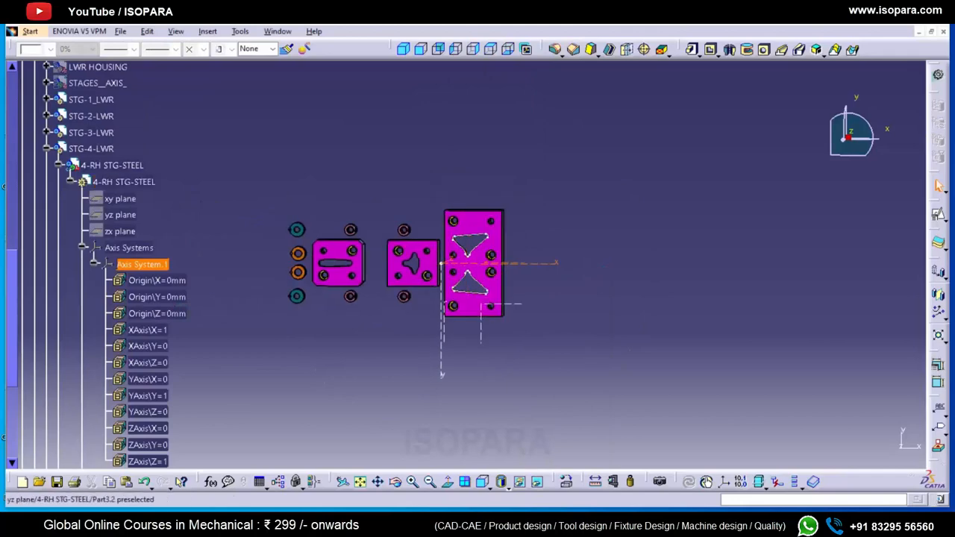
{"action": "double_click", "coordinate": [487, 262]}
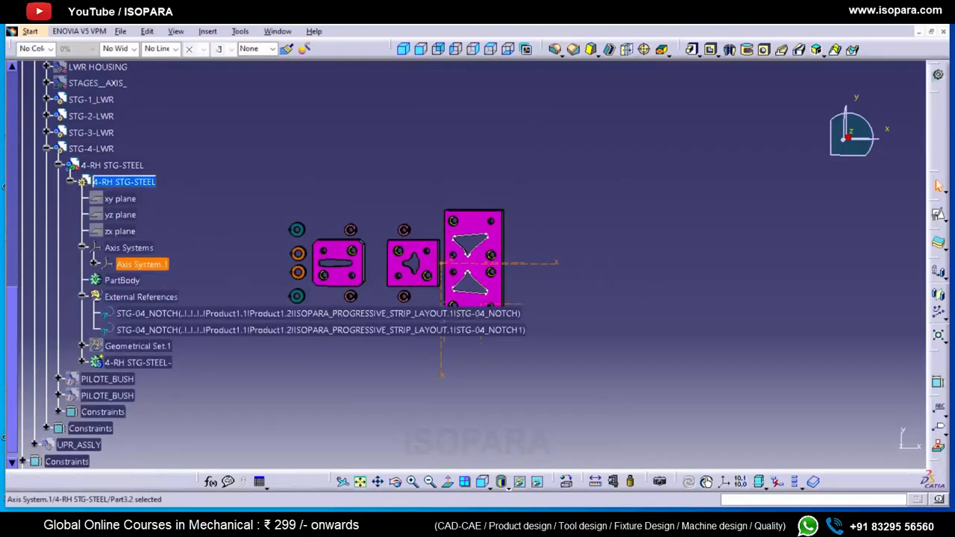
{"action": "left_click", "coordinate": [328, 373]}
{"action": "middle_click_drag", "start_coordinate": [329, 373], "coordinate": [396, 243]}
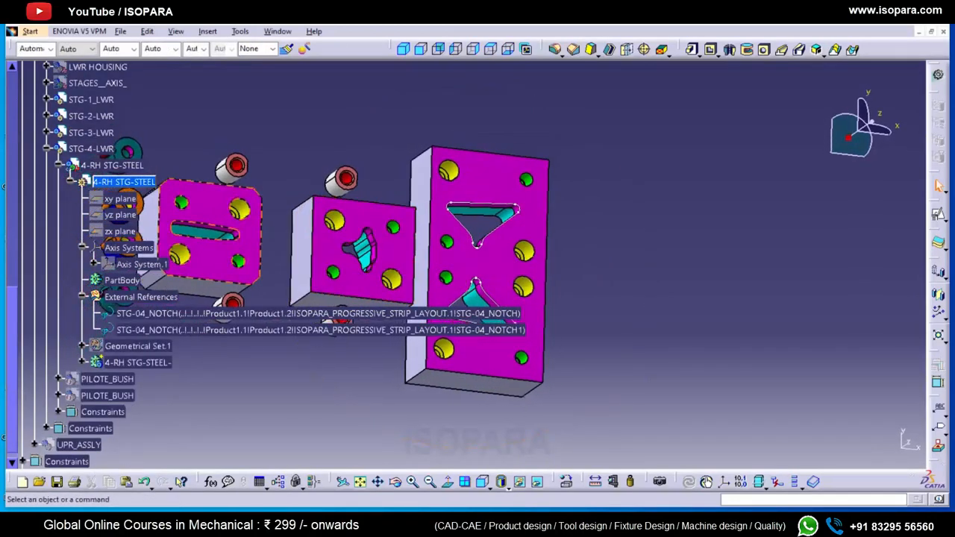
- Collapse the part's External References and define the 4-RH STG-STEEL- body as the in-work object
{"action": "left_click", "coordinate": [141, 297]}
{"action": "left_click", "coordinate": [82, 297]}
{"action": "right_click", "coordinate": [155, 331]}
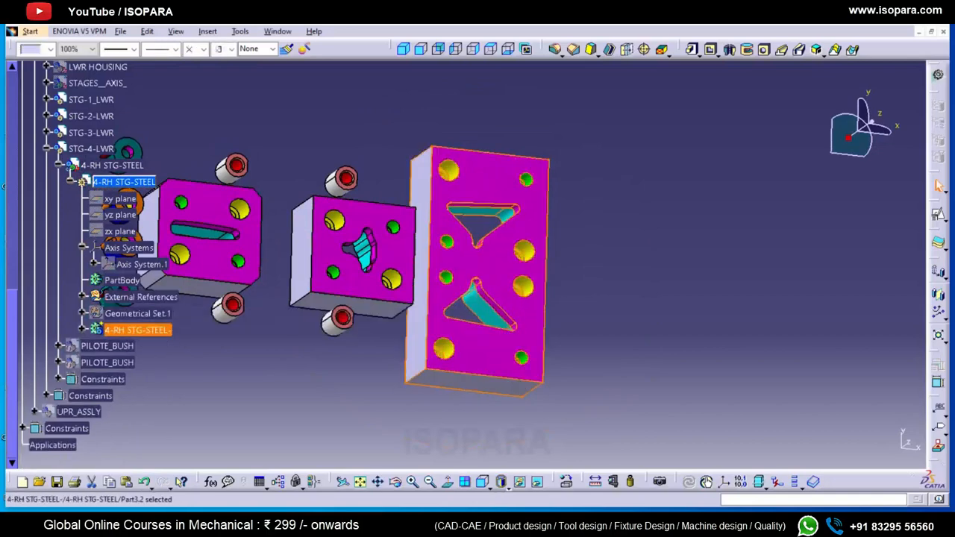
{"action": "left_click", "coordinate": [137, 329]}
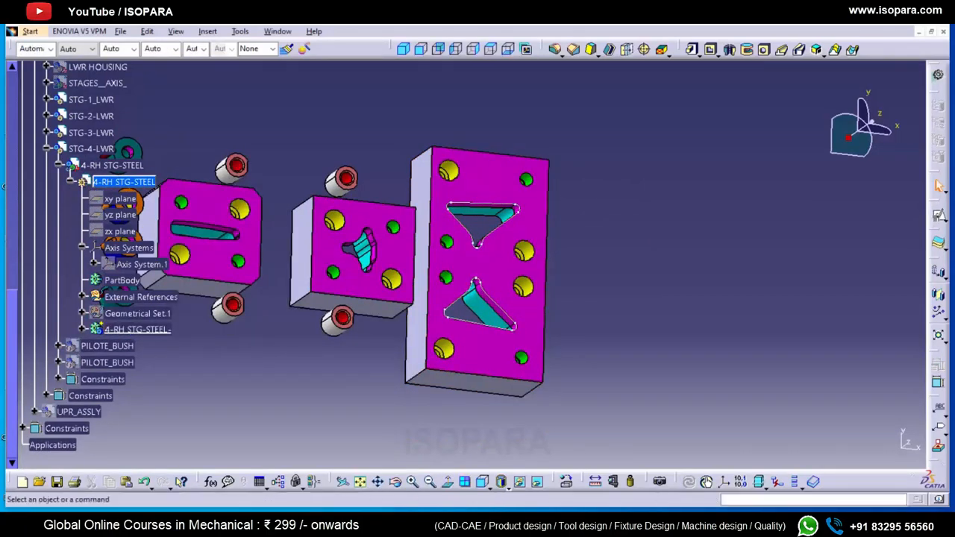
- Sketch a horizontal line along the H axis on the block's magenta face, between the two notch openings and past the block's right edge
{"action": "left_click", "coordinate": [939, 216]}
{"action": "left_click", "coordinate": [497, 262]}
{"action": "left_click", "coordinate": [847, 448]}
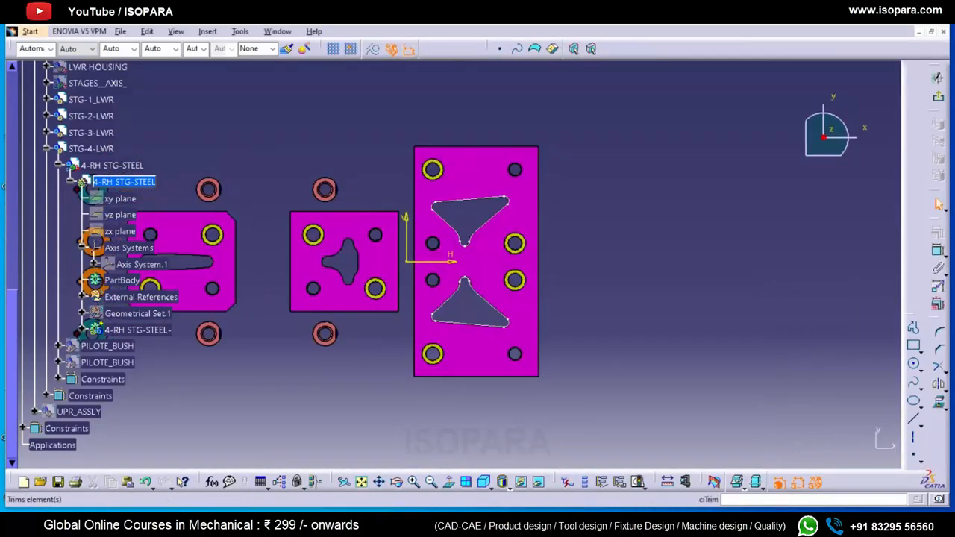
{"action": "left_click", "coordinate": [914, 421]}
{"action": "left_click", "coordinate": [406, 261]}
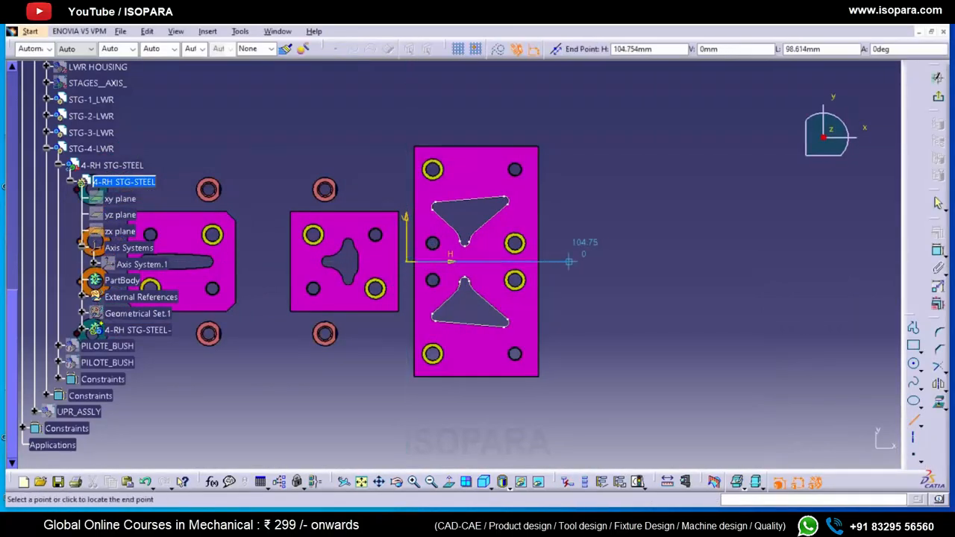
{"action": "left_click", "coordinate": [581, 261]}
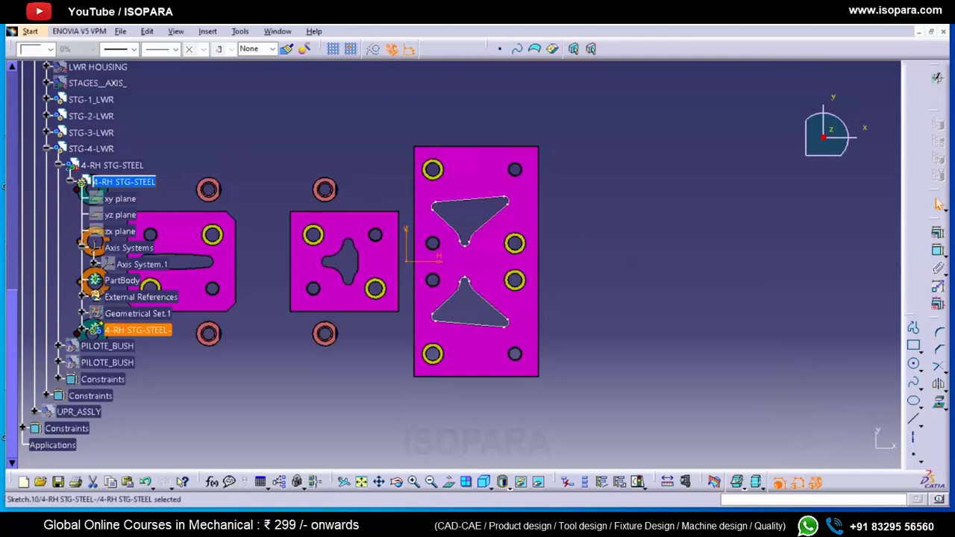
{"action": "key", "text": "Escape"}
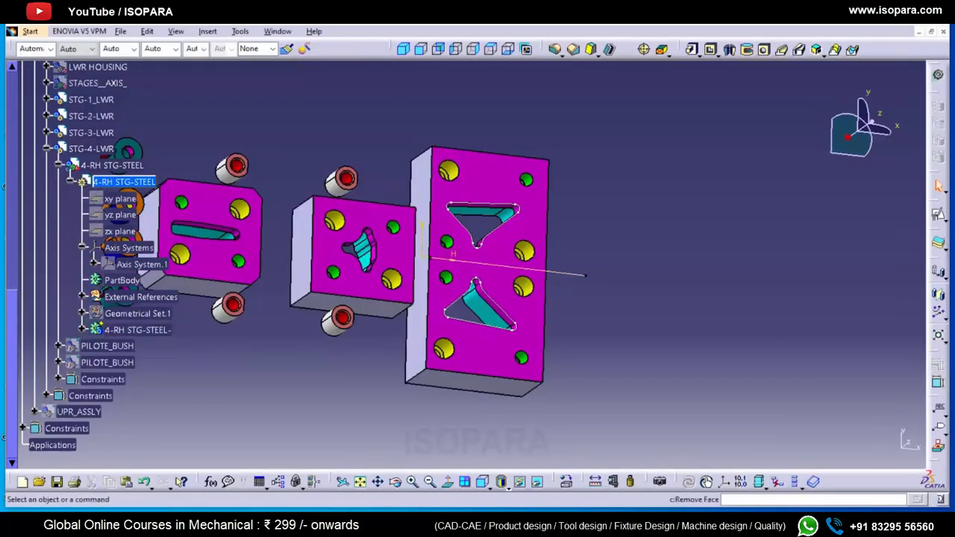
- Cut a thin pocket along the sketched line with the Up to next limit and the Thick and Neutral Fiber options
{"action": "left_click", "coordinate": [711, 50]}
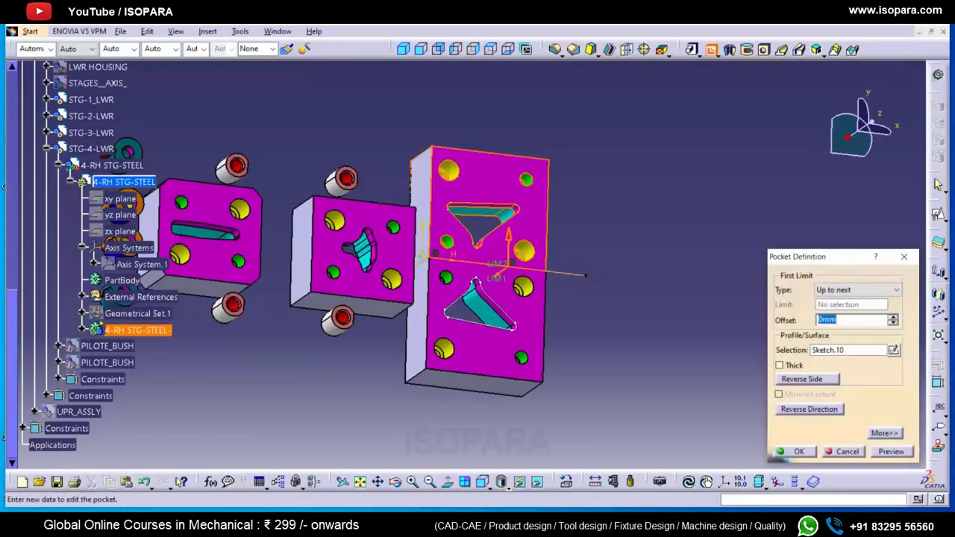
{"action": "left_click", "coordinate": [780, 365]}
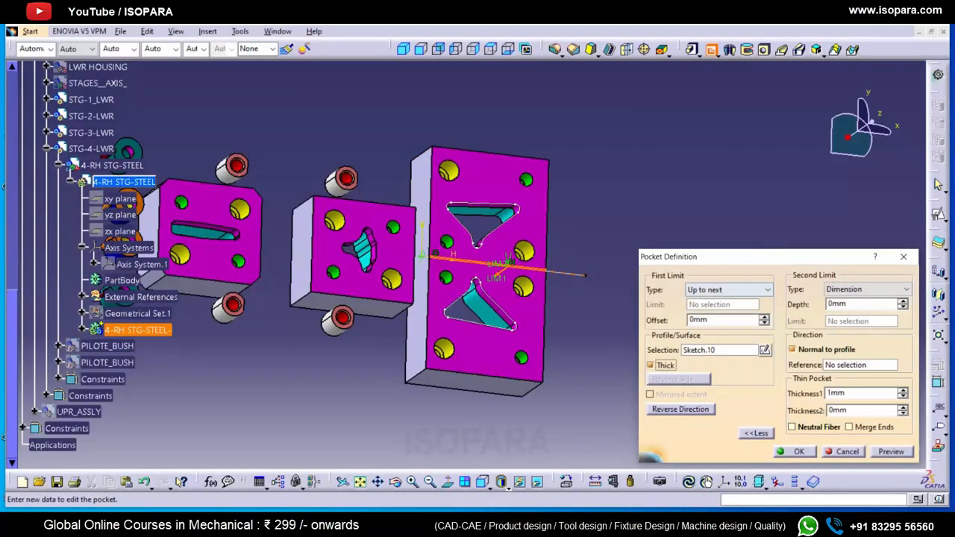
{"action": "left_click", "coordinate": [792, 427]}
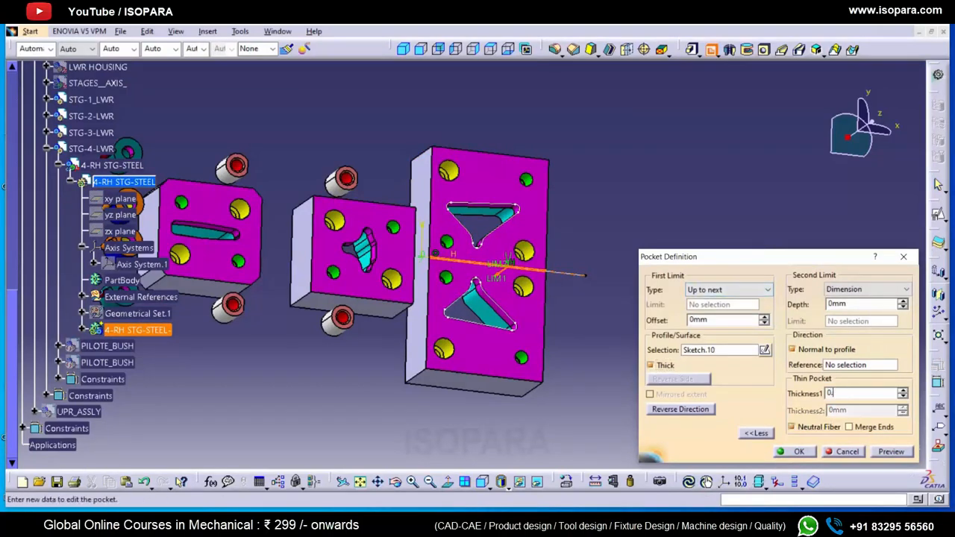
{"action": "key", "text": "Return"}
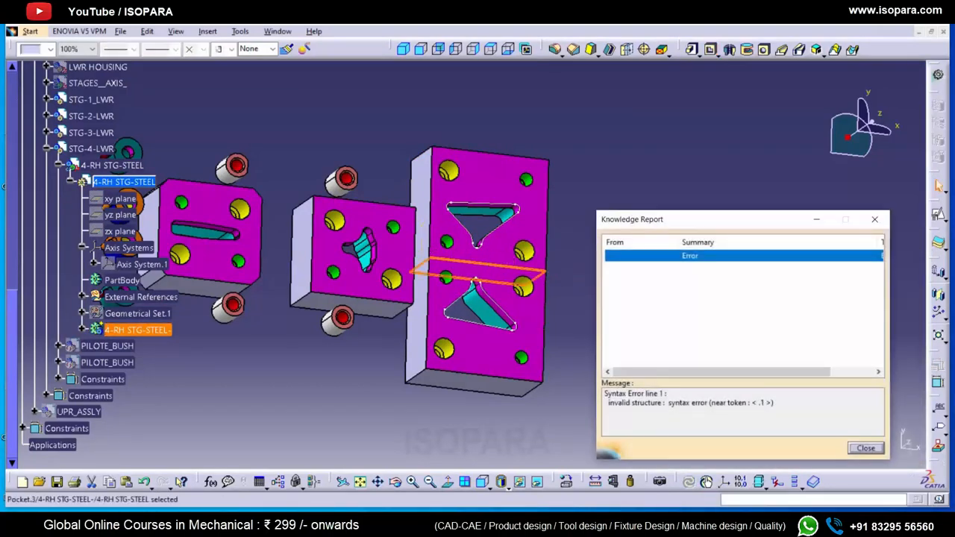
{"action": "key", "text": "Return"}
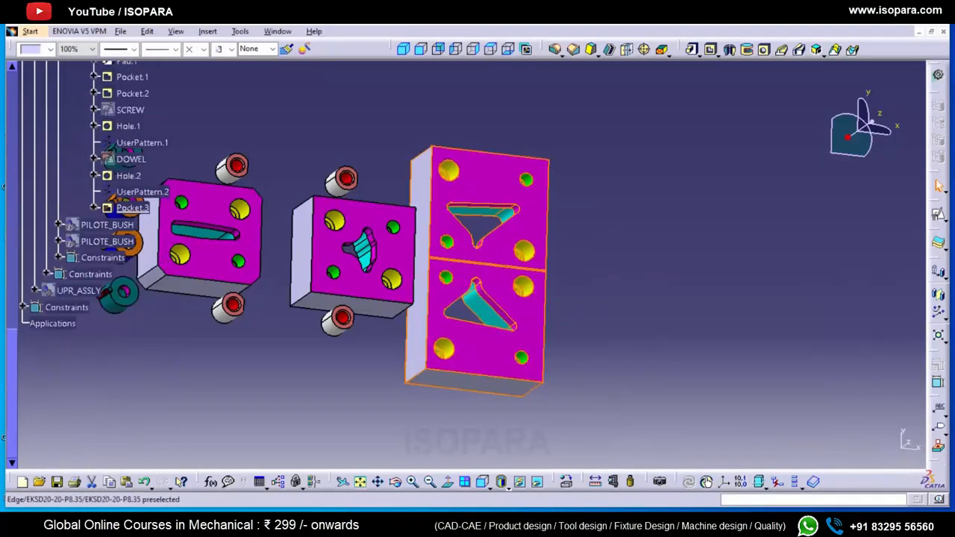
- Set the thin pocket thickness of Pocket.3 to 0.01 mm
{"action": "double_click", "coordinate": [132, 208]}
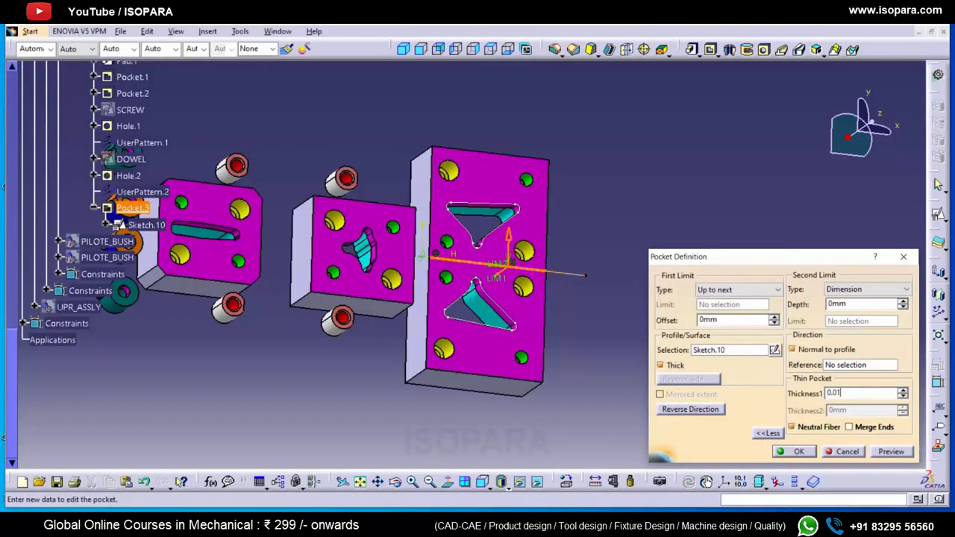
{"action": "key", "text": "Return"}
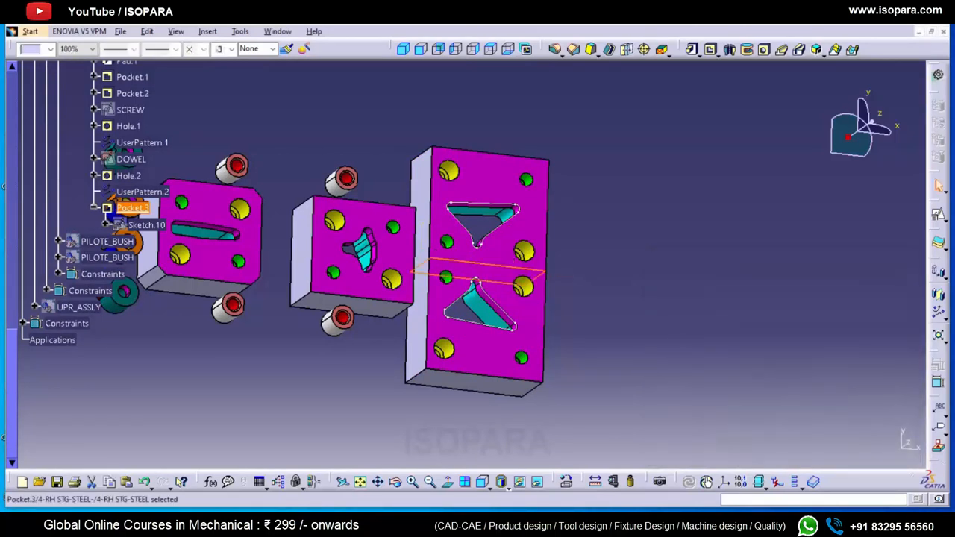
{"action": "key", "text": "Escape"}
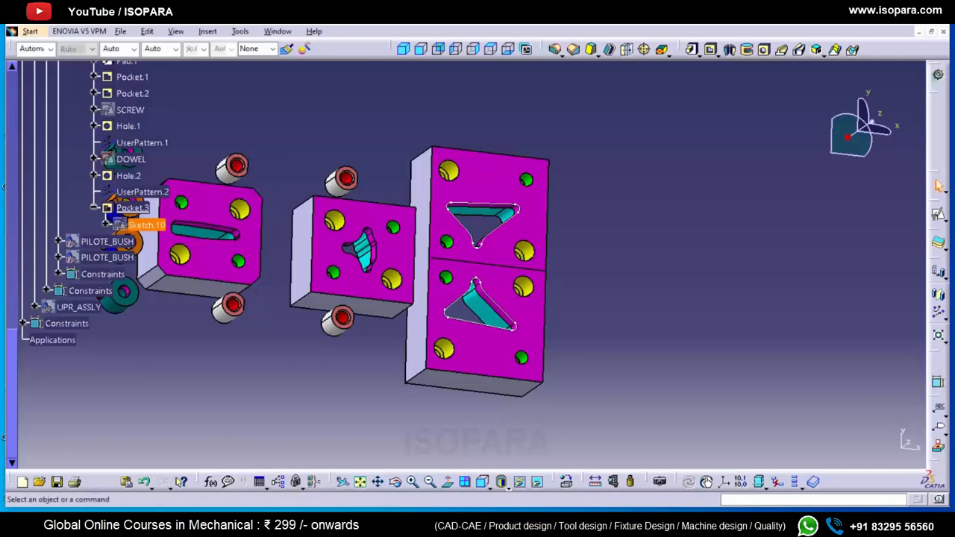
- Extend the left end of the line in Sketch.10 beyond the block's left edge and inspect the resulting split
{"action": "double_click", "coordinate": [146, 225]}
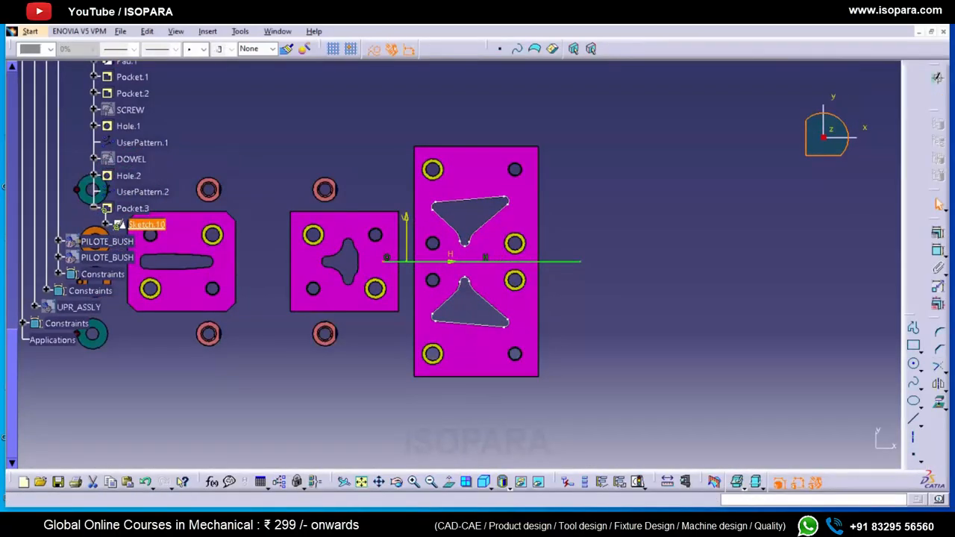
{"action": "left_click", "coordinate": [938, 78]}
{"action": "mouse_move", "coordinate": [641, 250]}
{"action": "middle_mouse_down"}
{"action": "mouse_move", "coordinate": [601, 239]}
{"action": "mouse_move", "coordinate": [601, 164]}
{"action": "middle_mouse_up"}
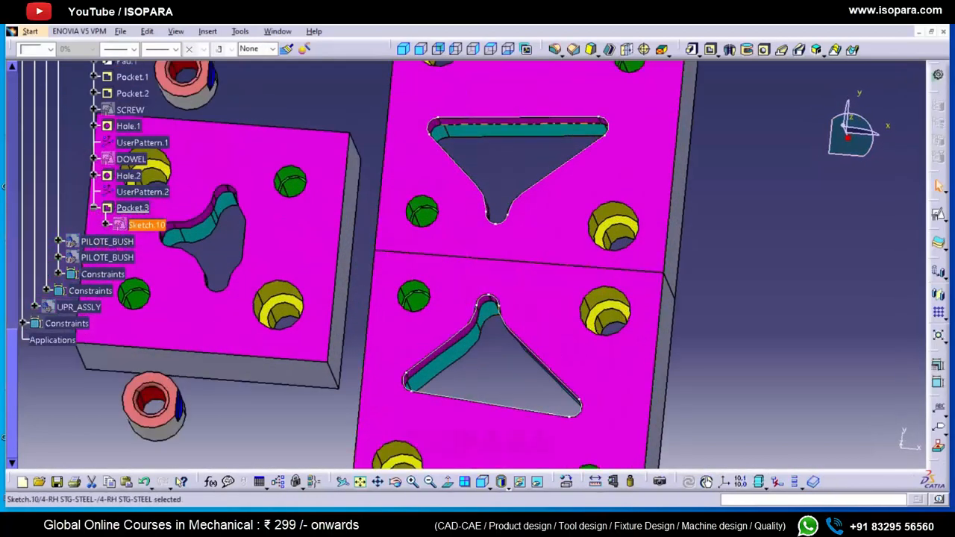
{"action": "middle_click_drag", "start_coordinate": [464, 149], "coordinate": [450, 257]}
{"action": "scroll", "coordinate": [142, 193], "scroll_direction": "up", "scroll_amount": 3}
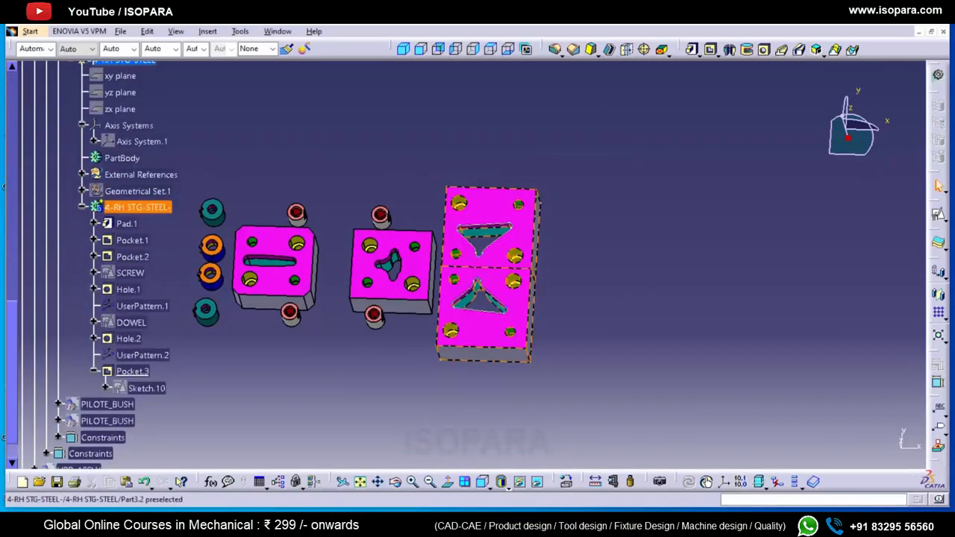
- Collapse the 4-RH STG-STEEL body and the STG-4-LWR branch, and view the lower die steels
{"action": "left_click", "coordinate": [138, 208]}
{"action": "left_click", "coordinate": [82, 207]}
{"action": "left_click", "coordinate": [186, 227]}
{"action": "middle_click_drag", "start_coordinate": [287, 183], "coordinate": [311, 191]}
{"action": "middle_click_drag", "start_coordinate": [281, 247], "coordinate": [314, 190]}
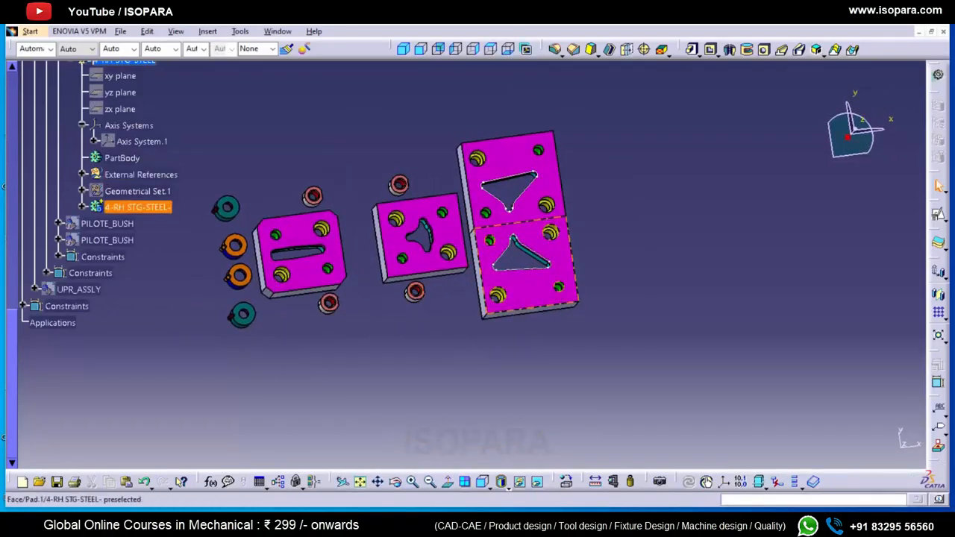
{"action": "middle_click_drag", "start_coordinate": [522, 269], "coordinate": [534, 213]}
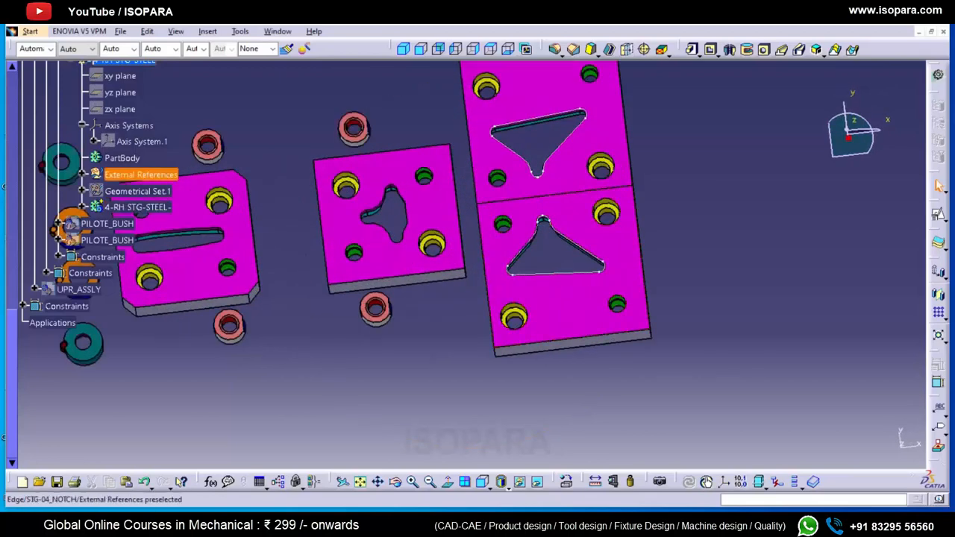
{"action": "scroll", "coordinate": [97, 224], "scroll_direction": "up", "scroll_amount": 3}
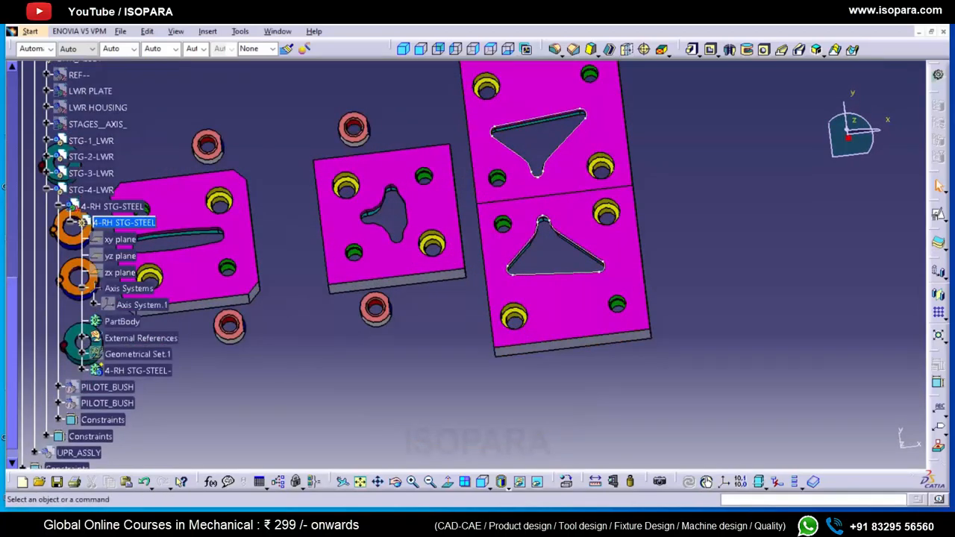
{"action": "left_click", "coordinate": [46, 190]}
{"action": "scroll", "coordinate": [97, 246], "scroll_direction": "up", "scroll_amount": 3}
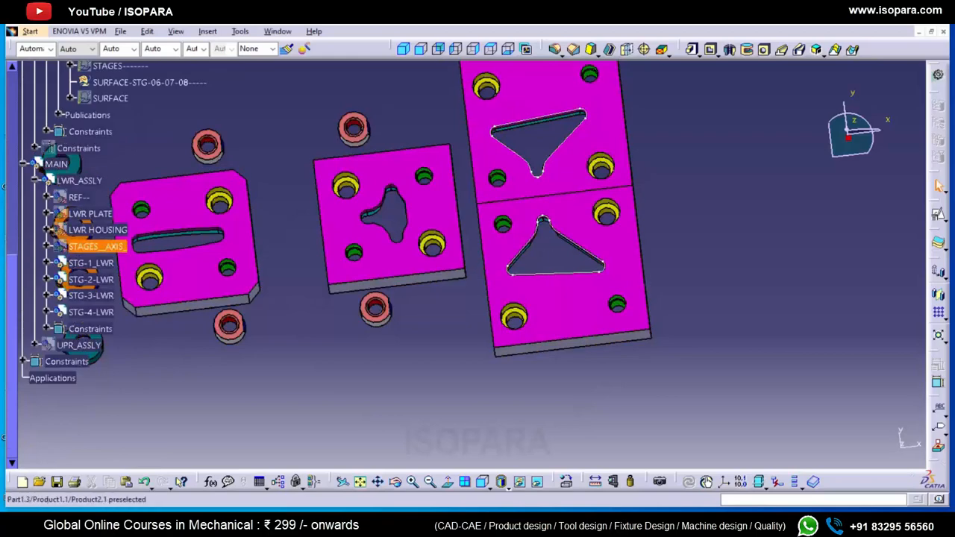
{"action": "mouse_move", "coordinate": [556, 298]}
{"action": "middle_mouse_down"}
{"action": "mouse_move", "coordinate": [567, 254]}
{"action": "mouse_move", "coordinate": [567, 314]}
{"action": "middle_mouse_up"}
{"action": "scroll", "coordinate": [97, 262], "scroll_direction": "up", "scroll_amount": 1}
{"action": "key", "text": "alt+Tab"}
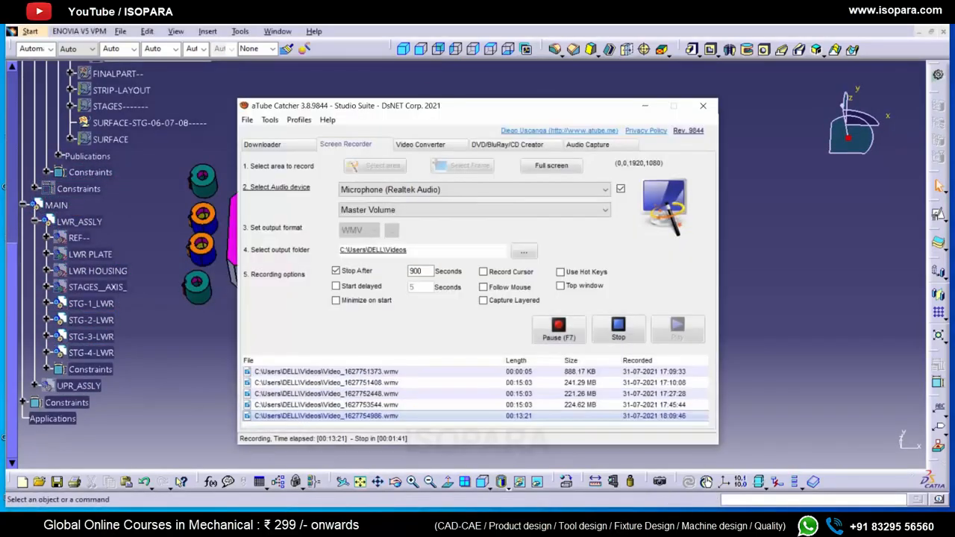
{"action": "key", "text": "alt+Tab"}
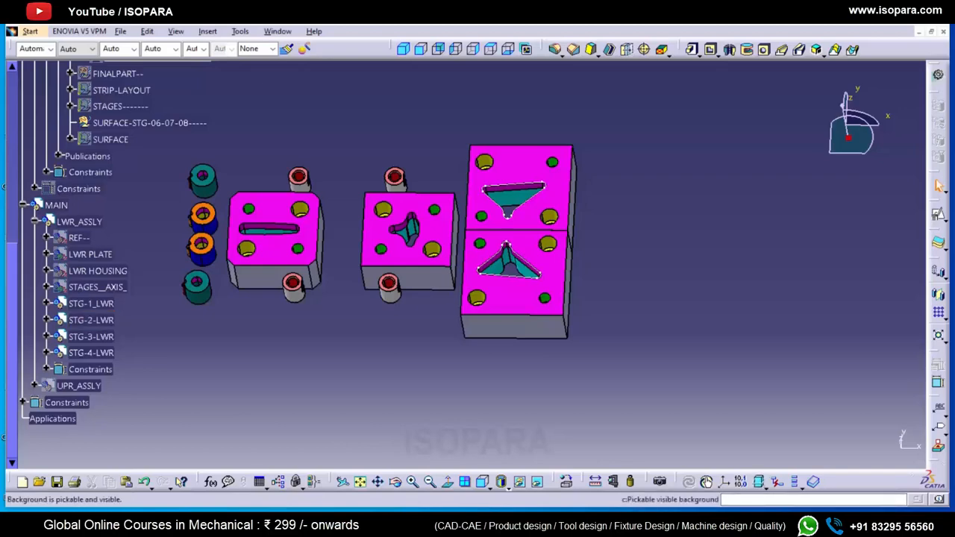
- Collapse the LWR_ASSLY and COMPONENT branches in the specification tree
{"action": "left_click", "coordinate": [34, 222]}
{"action": "scroll", "coordinate": [112, 264], "scroll_direction": "up", "scroll_amount": 5}
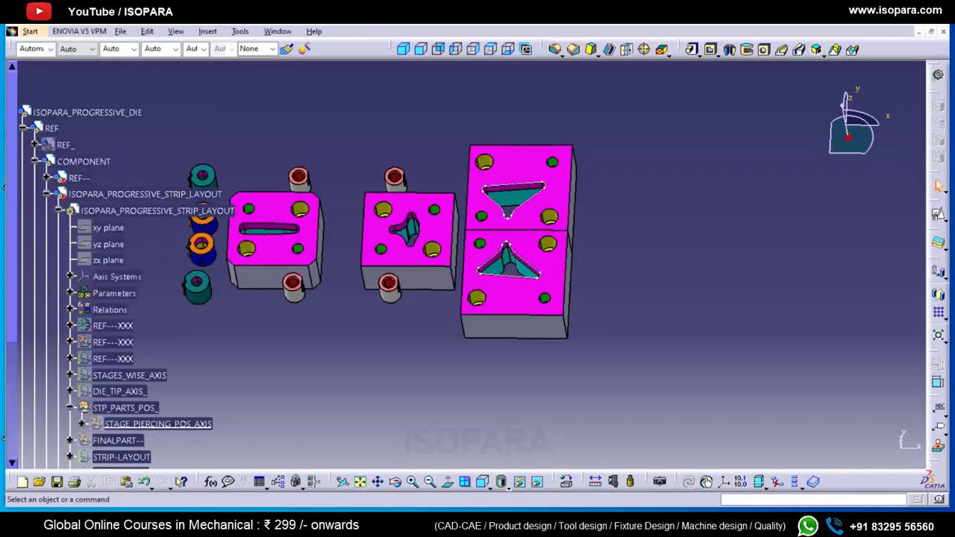
{"action": "left_click", "coordinate": [34, 161]}
- Show the UPR_ASSLY assembly, hide LWR_ASSLY, and turn the model to see the upper punches
{"action": "left_click", "coordinate": [68, 227]}
{"action": "key", "text": "space"}
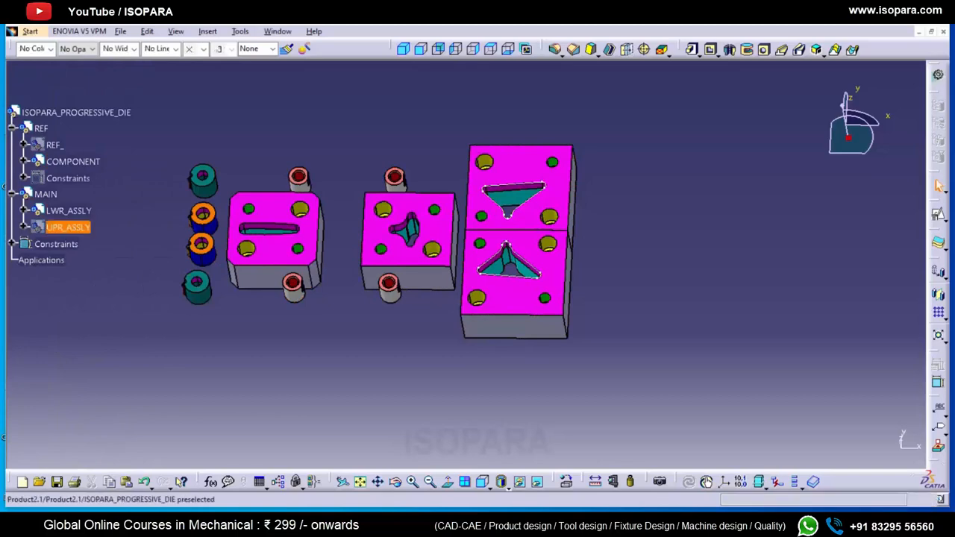
{"action": "left_click", "coordinate": [68, 210]}
{"action": "key", "text": "space"}
{"action": "middle_click_drag", "start_coordinate": [485, 359], "coordinate": [485, 194]}
{"action": "middle_click_drag", "start_coordinate": [328, 317], "coordinate": [421, 228]}
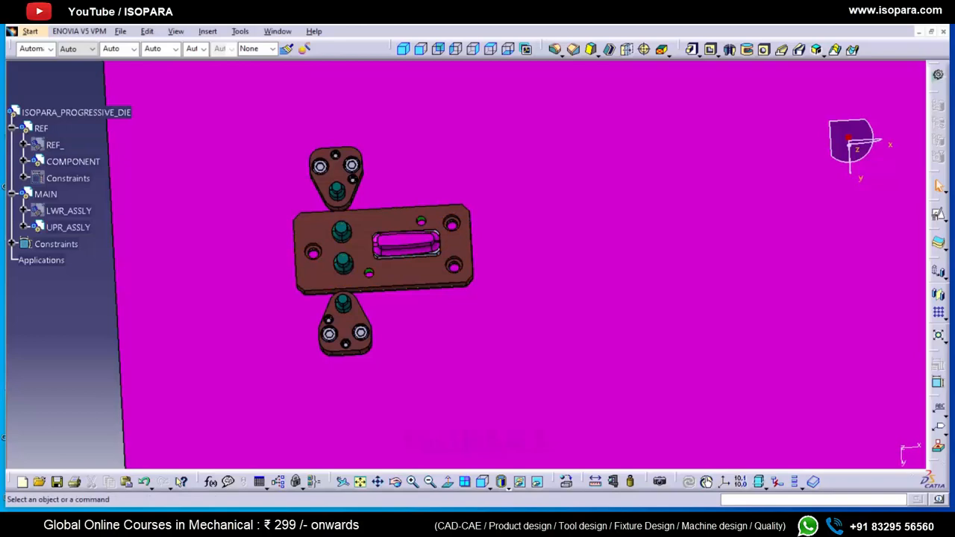
- Expand UPR_ASSLY and make it the active product for assembly editing
{"action": "left_click", "coordinate": [24, 227]}
{"action": "middle_click_drag", "start_coordinate": [344, 239], "coordinate": [291, 257]}
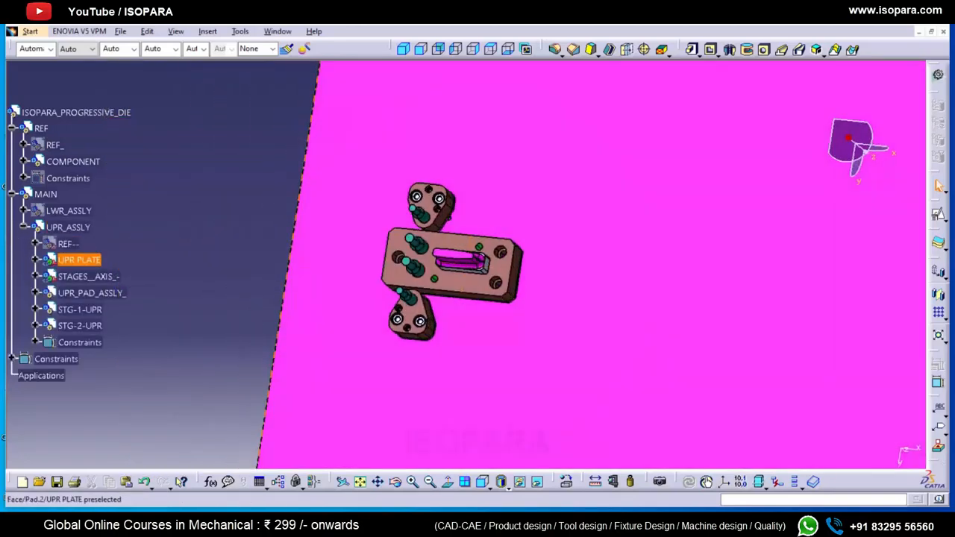
{"action": "middle_click_drag", "start_coordinate": [456, 261], "coordinate": [460, 194]}
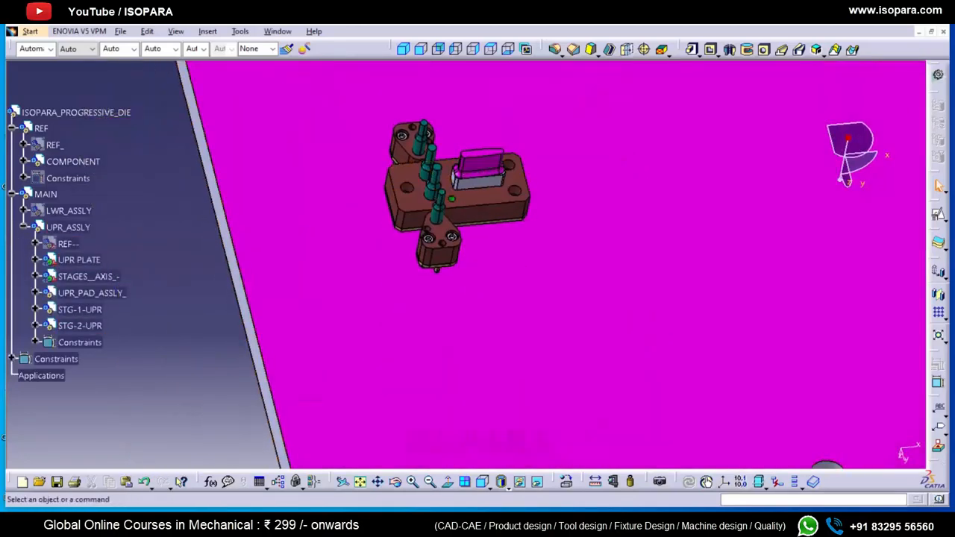
{"action": "left_click", "coordinate": [79, 326]}
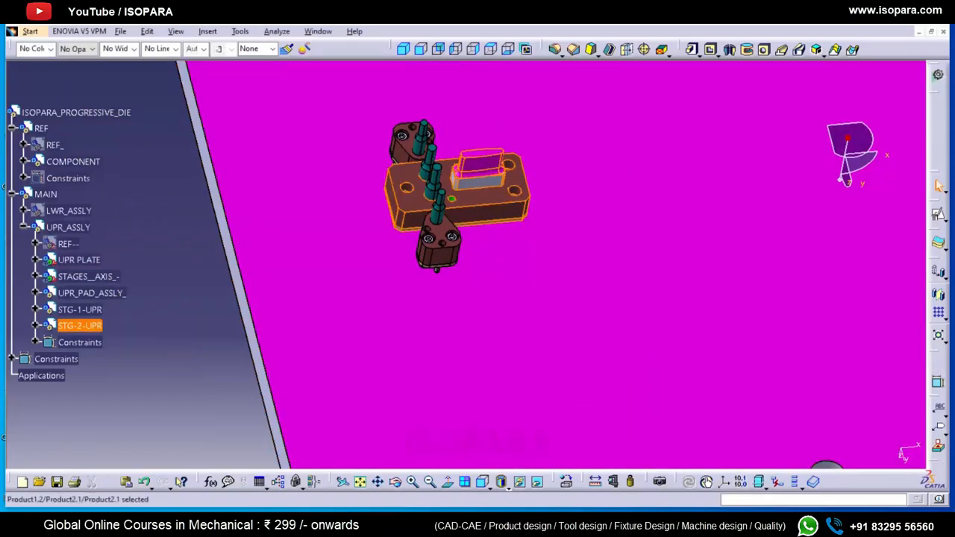
{"action": "double_click", "coordinate": [79, 325]}
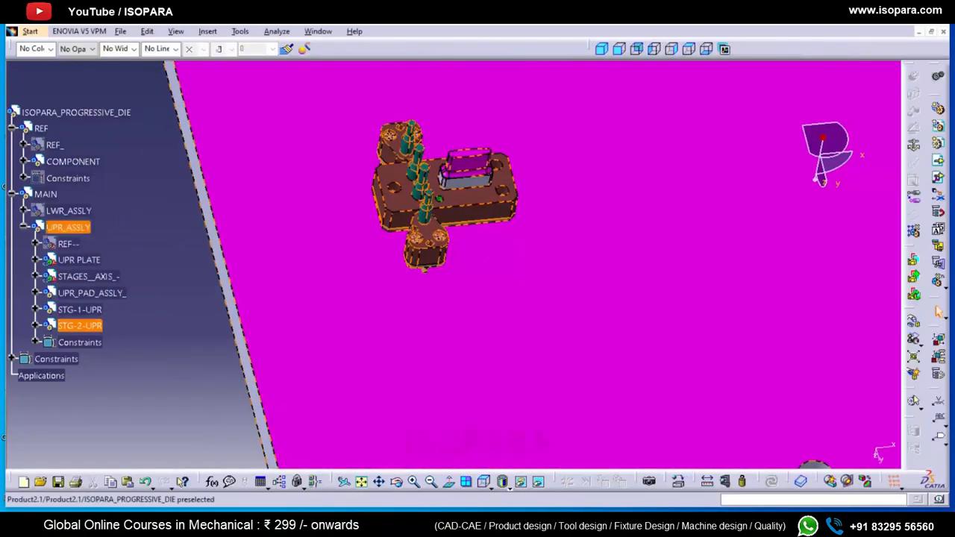
{"action": "left_click", "coordinate": [65, 227]}
{"action": "right_click", "coordinate": [65, 227]}
{"action": "key", "text": "Escape"}
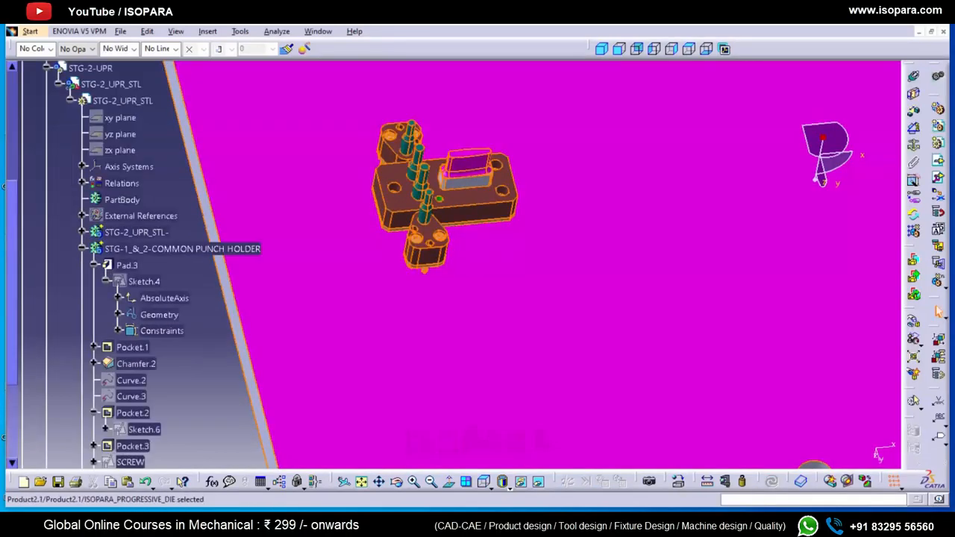
- Collapse the STG-1_&_2-COMMON PUNCH HOLDER body and the whole STG-2-UPR branch, and clear the assembly selection
{"action": "left_click", "coordinate": [82, 248]}
{"action": "scroll", "coordinate": [82, 249], "scroll_direction": "up", "scroll_amount": 2}
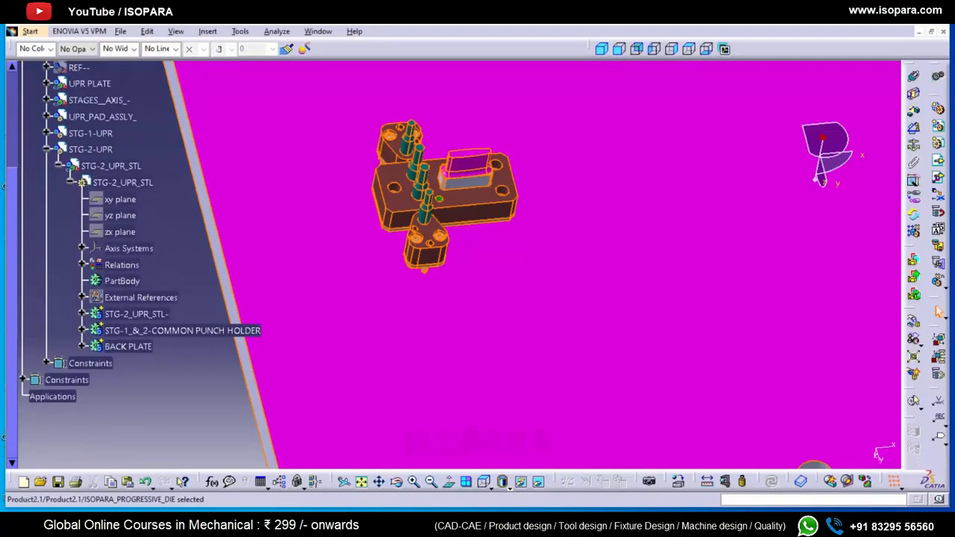
{"action": "left_click", "coordinate": [59, 166]}
{"action": "left_click", "coordinate": [46, 149]}
{"action": "left_click", "coordinate": [569, 266]}
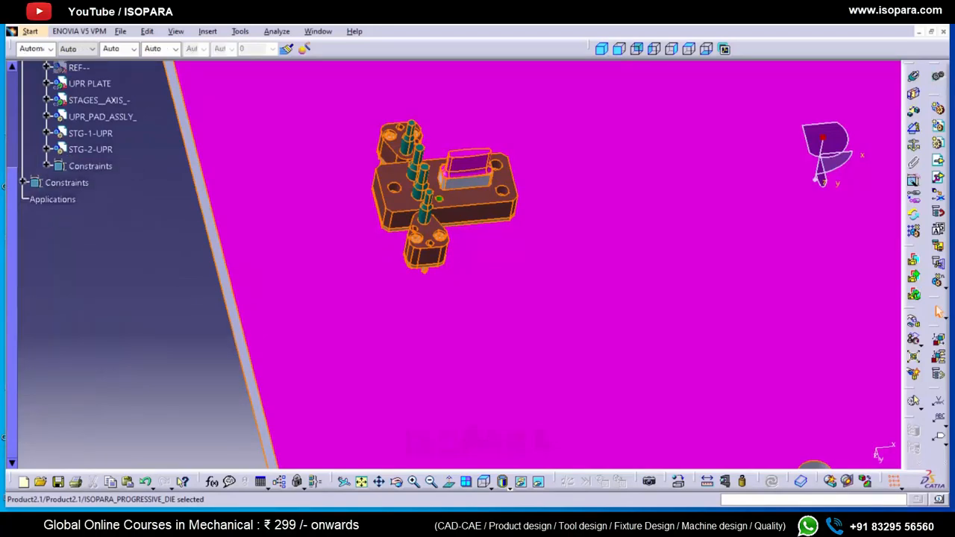
{"action": "middle_click_drag", "start_coordinate": [569, 267], "coordinate": [564, 224]}
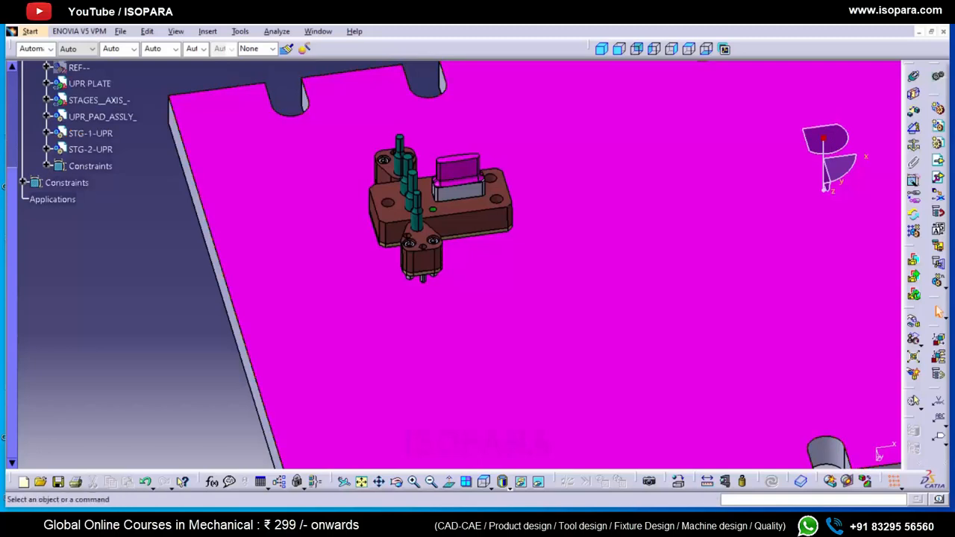
- Show the STAGES------- geometrical set of the ISOPARA_PROGRESSIVE_STRIP_LAYOUT part under COMPONENT
{"action": "scroll", "coordinate": [75, 134], "scroll_direction": "up", "scroll_amount": 5}
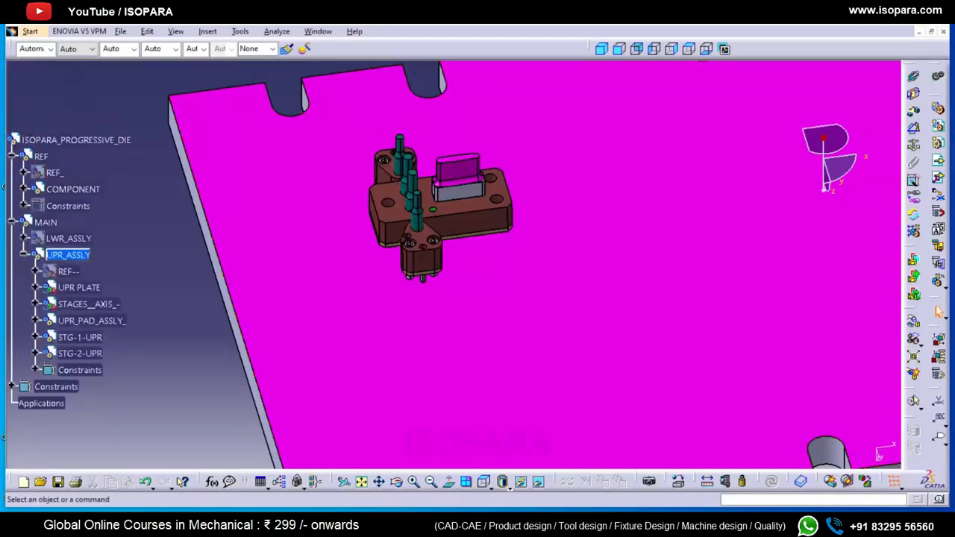
{"action": "left_click", "coordinate": [23, 189]}
{"action": "left_click", "coordinate": [125, 314]}
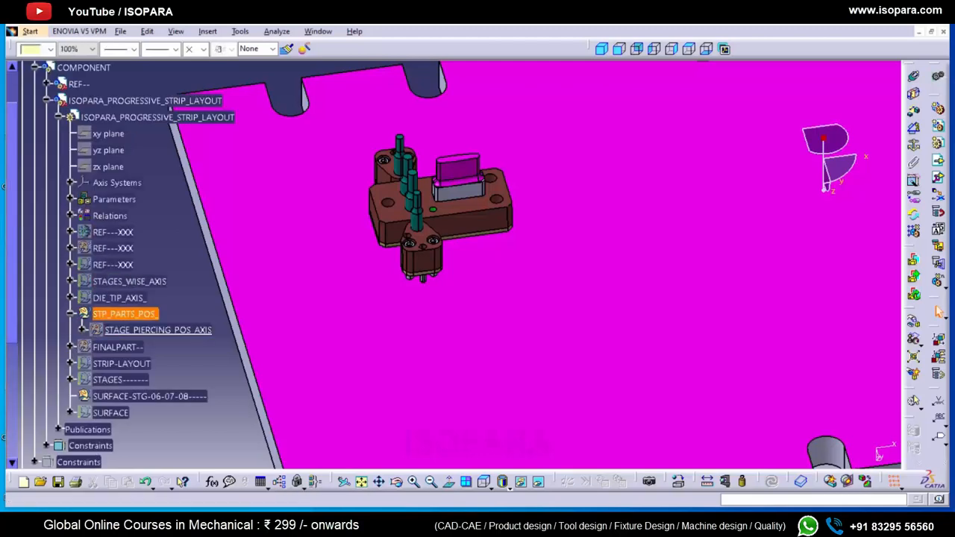
{"action": "left_click", "coordinate": [93, 118]}
{"action": "right_click", "coordinate": [93, 117]}
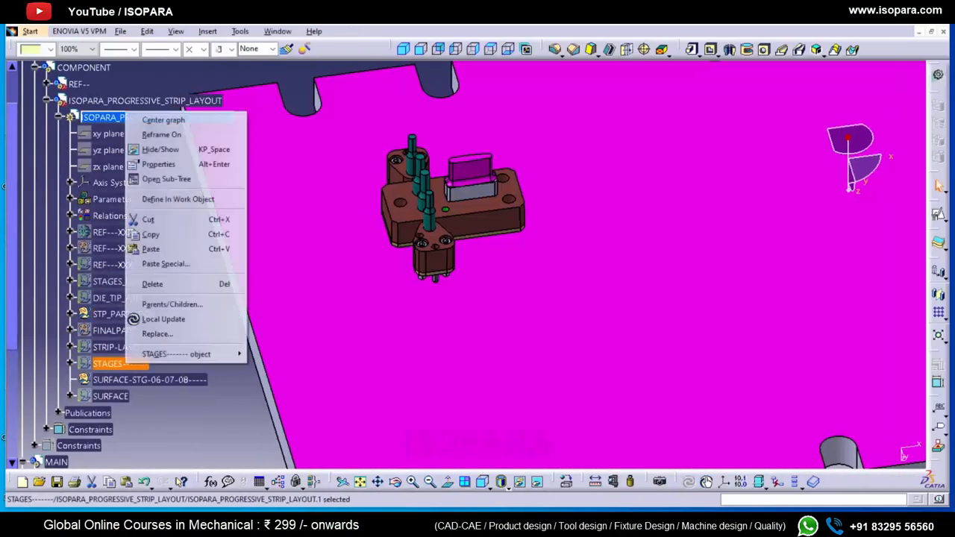
{"action": "left_click", "coordinate": [160, 148]}
{"action": "middle_click_drag", "start_coordinate": [561, 258], "coordinate": [551, 279]}
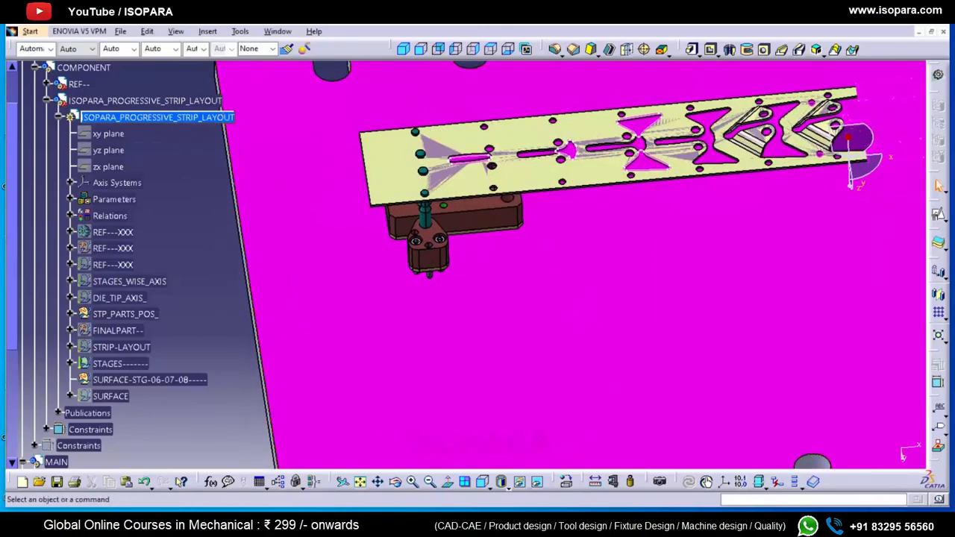
- Collapse the COMPONENT branch and examine the upper punches and holders against the strip layout from several angles
{"action": "left_click", "coordinate": [34, 67]}
{"action": "scroll", "coordinate": [34, 67], "scroll_direction": "up", "scroll_amount": 4}
{"action": "middle_click_drag", "start_coordinate": [473, 177], "coordinate": [455, 190]}
{"action": "middle_click_drag", "start_coordinate": [455, 298], "coordinate": [477, 220]}
{"action": "scroll", "coordinate": [75, 224], "scroll_direction": "down", "scroll_amount": 4}
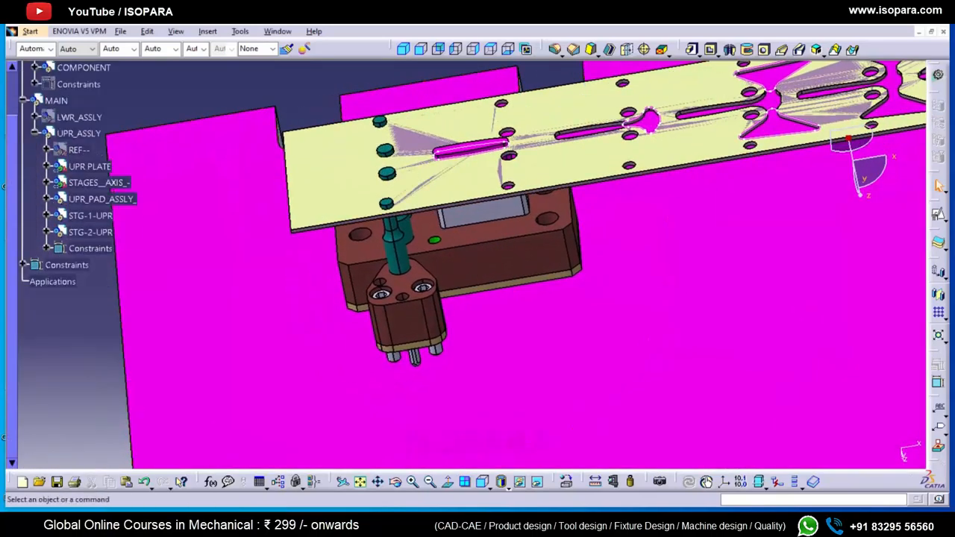
{"action": "middle_click_drag", "start_coordinate": [314, 298], "coordinate": [343, 239]}
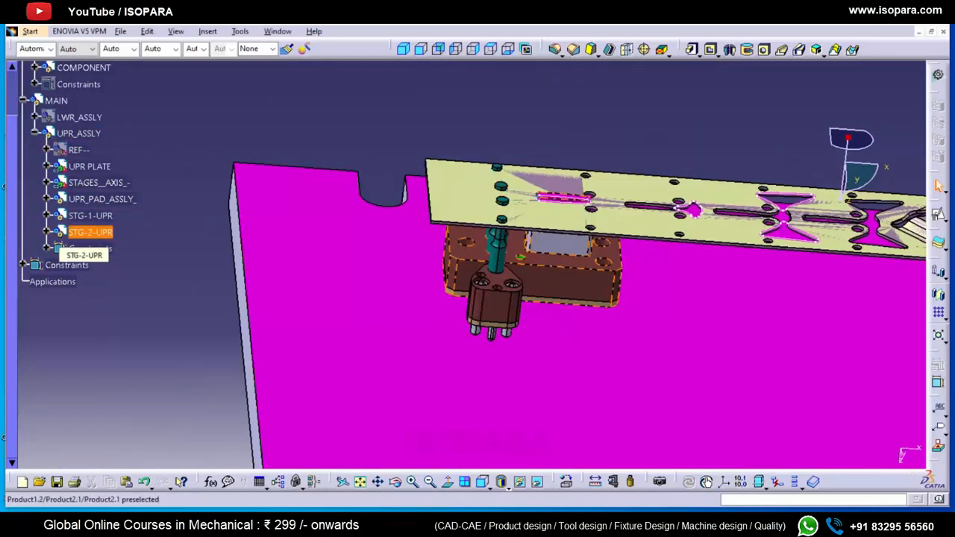
{"action": "mouse_move", "coordinate": [494, 314]}
{"action": "middle_mouse_down"}
{"action": "mouse_move", "coordinate": [476, 195]}
{"action": "mouse_move", "coordinate": [549, 324]}
{"action": "mouse_move", "coordinate": [507, 319]}
{"action": "middle_mouse_up"}
{"action": "middle_click", "coordinate": [346, 303]}
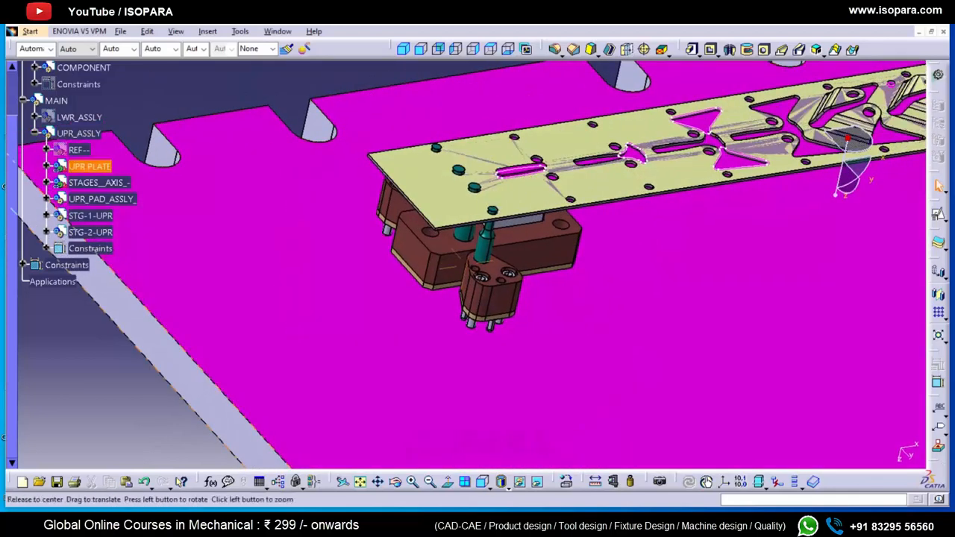
- Insert a new product under UPR_ASSLY
{"action": "left_click", "coordinate": [78, 133]}
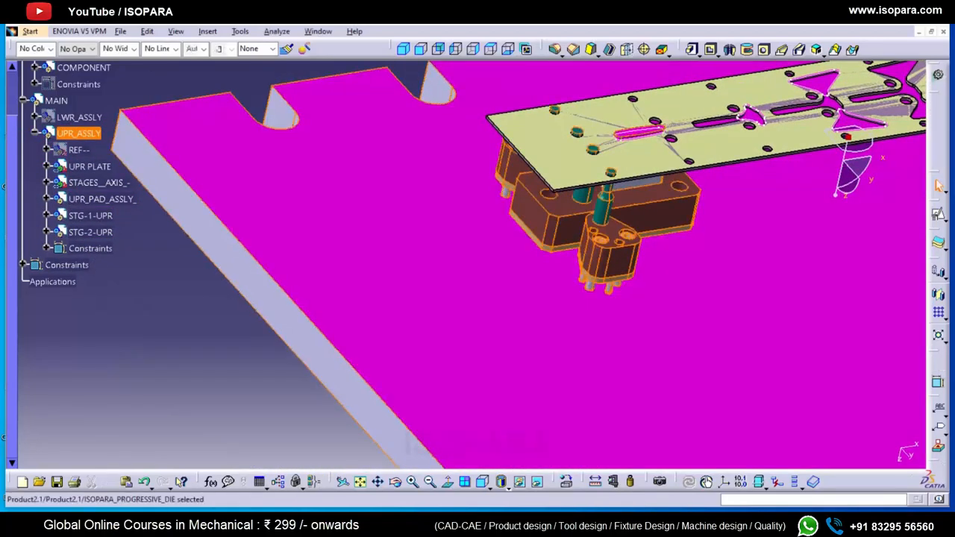
{"action": "left_click", "coordinate": [913, 93]}
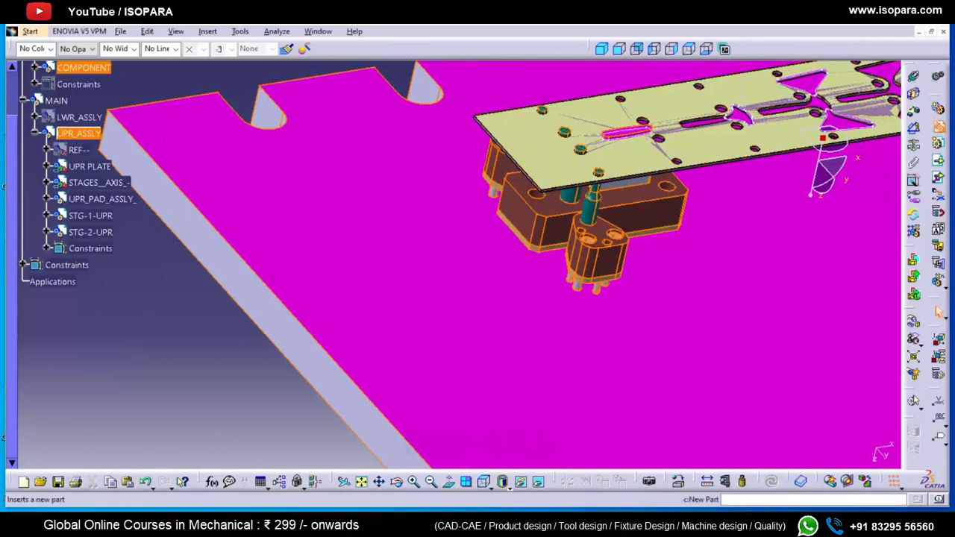
{"action": "left_click", "coordinate": [78, 133]}
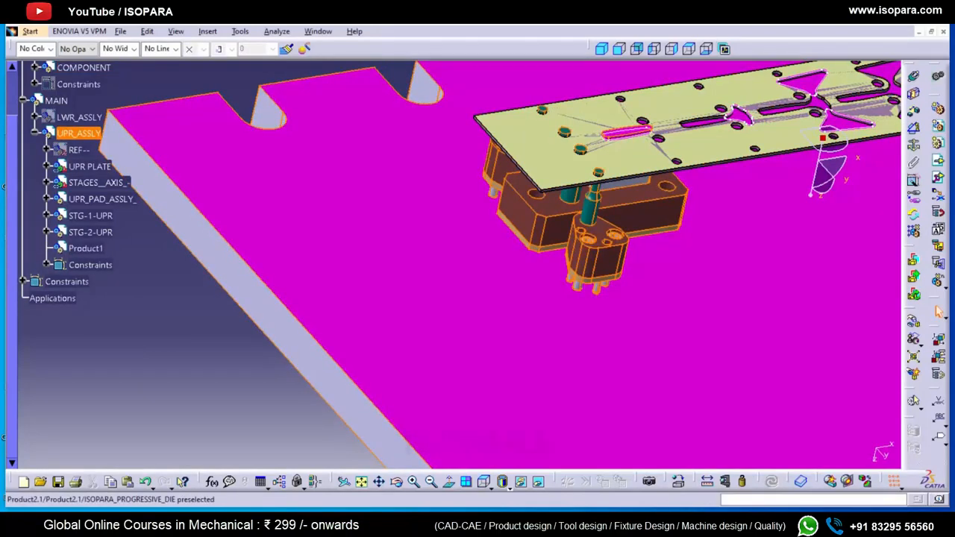
- Copy the part number text from the product properties of STG-2-UPR
{"action": "right_click", "coordinate": [88, 232]}
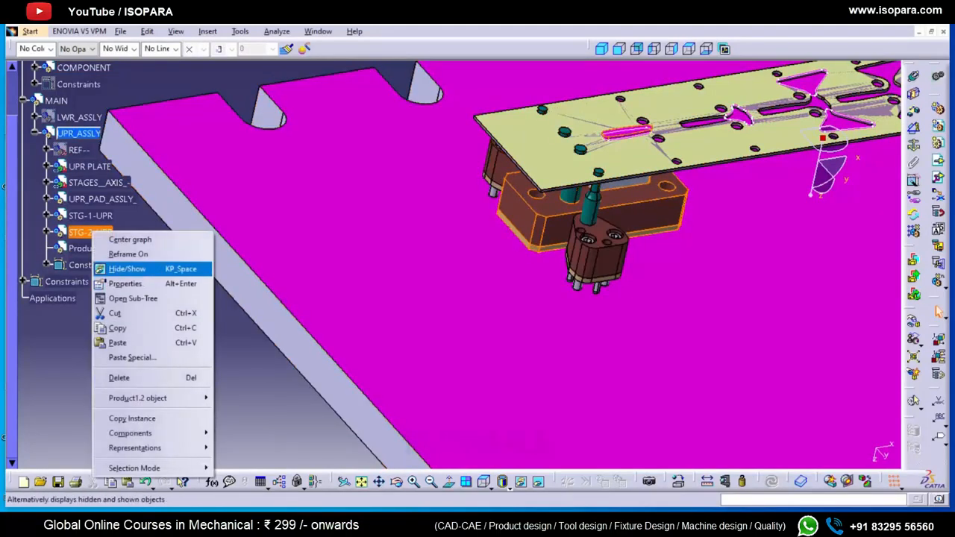
{"action": "left_click", "coordinate": [124, 283]}
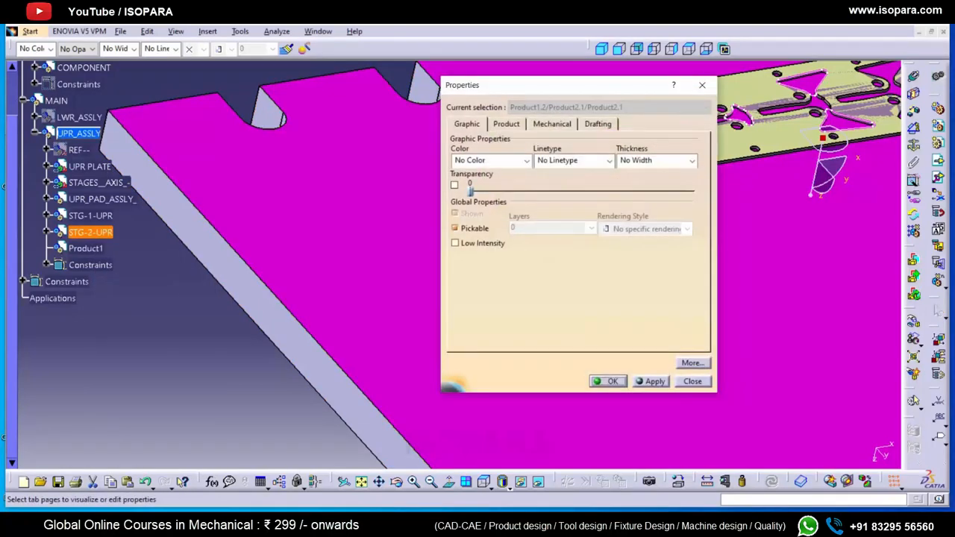
{"action": "left_click", "coordinate": [506, 124]}
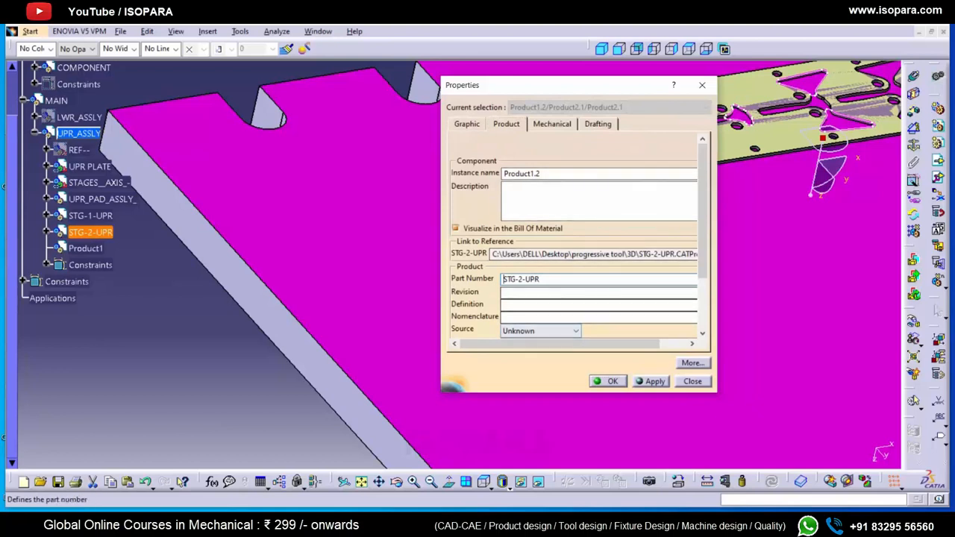
{"action": "double_click", "coordinate": [504, 279]}
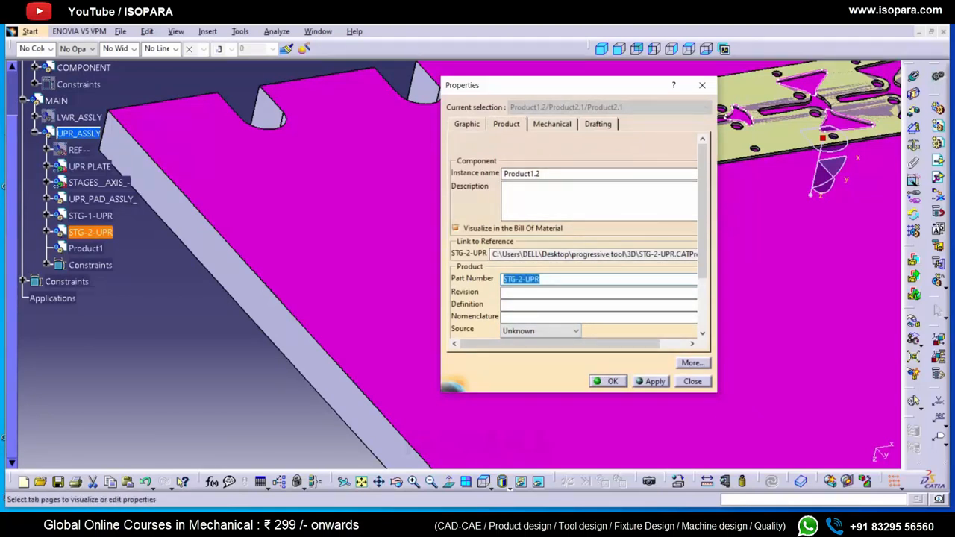
{"action": "key", "text": "Escape"}
- Remove Product1 from UPR_ASSLY and insert a new part named STG-3-UPR in its place
{"action": "right_click", "coordinate": [90, 232]}
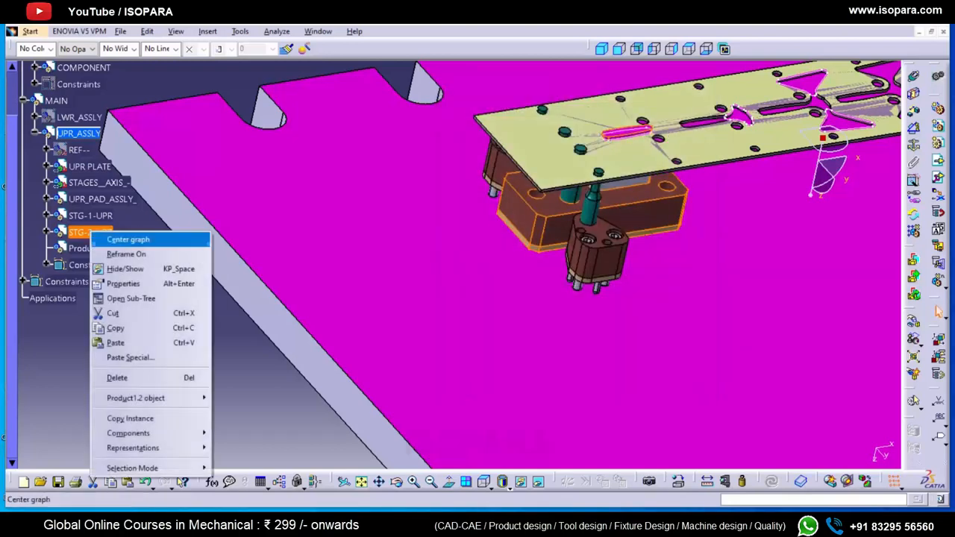
{"action": "key", "text": "Delete"}
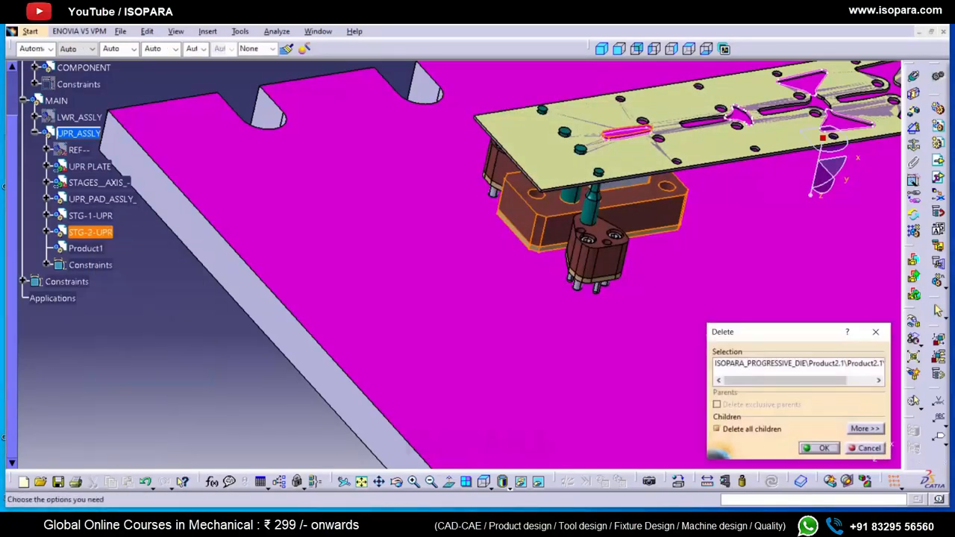
{"action": "key", "text": "Return"}
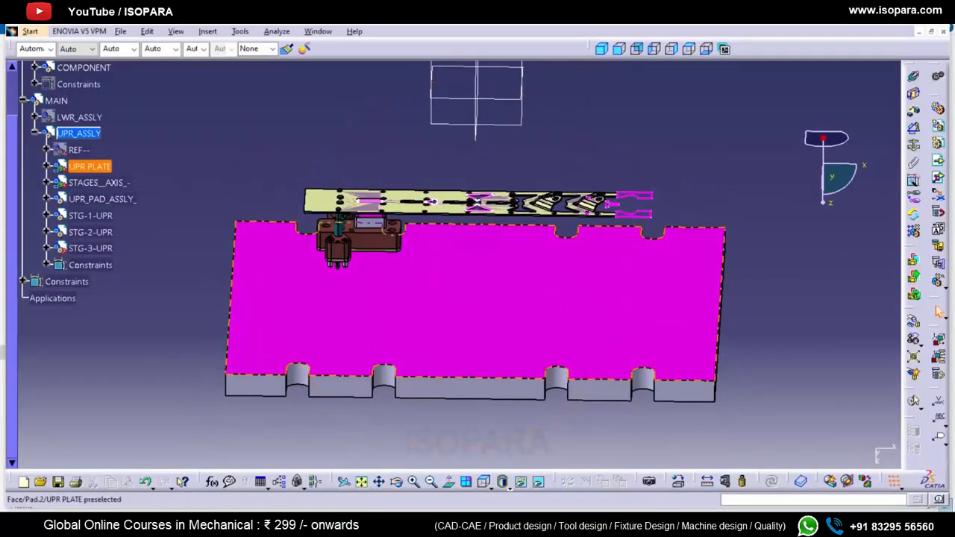
{"action": "left_click", "coordinate": [91, 247]}
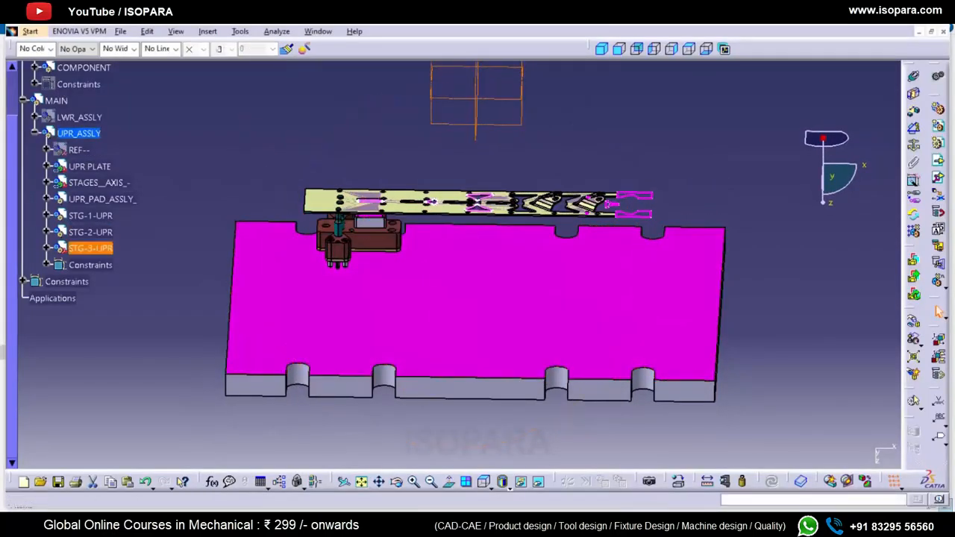
{"action": "middle_click_drag", "start_coordinate": [452, 273], "coordinate": [453, 247]}
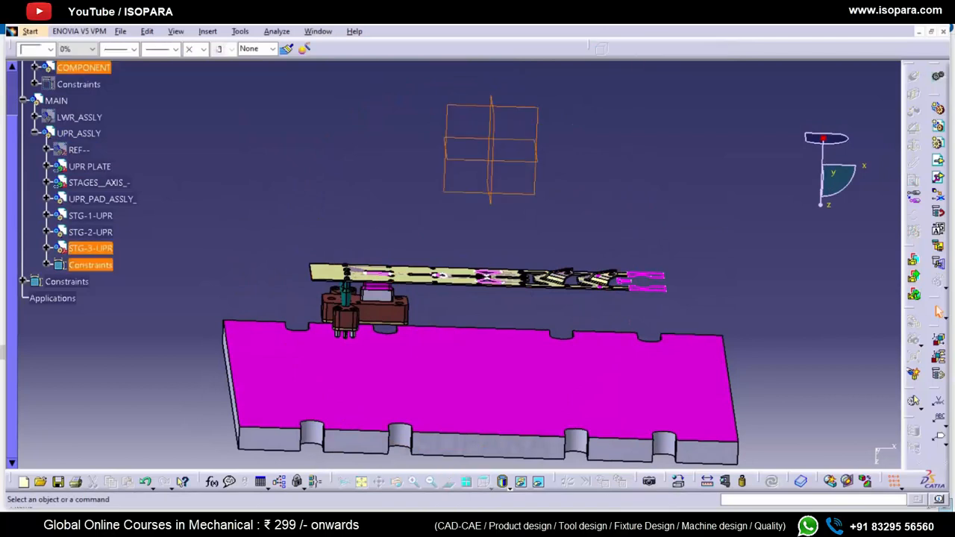
- Activate the STG-3-UPR part for editing and insert a standard axis system with default origin and axes
{"action": "double_click", "coordinate": [90, 247]}
{"action": "left_click", "coordinate": [46, 248]}
{"action": "left_click", "coordinate": [102, 265]}
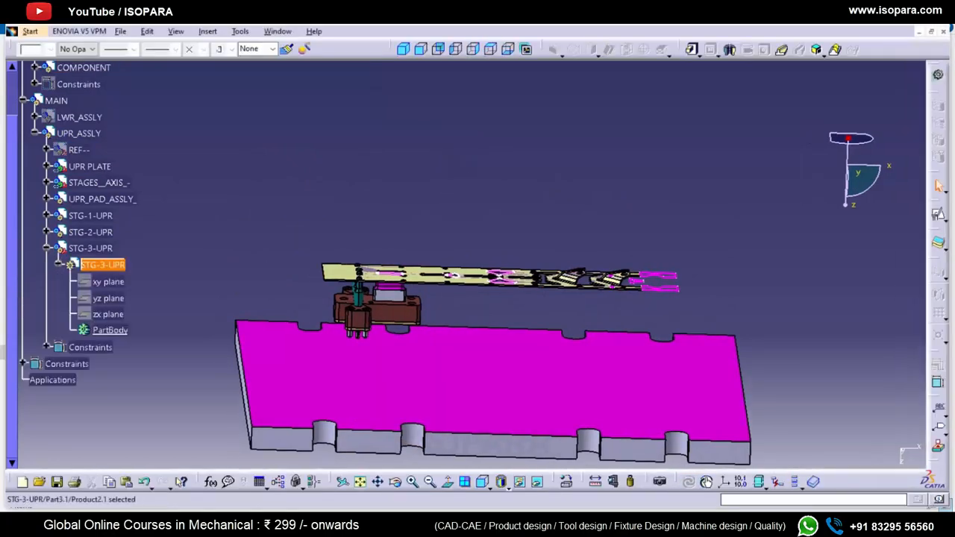
{"action": "left_click", "coordinate": [723, 481]}
{"action": "left_click", "coordinate": [771, 429]}
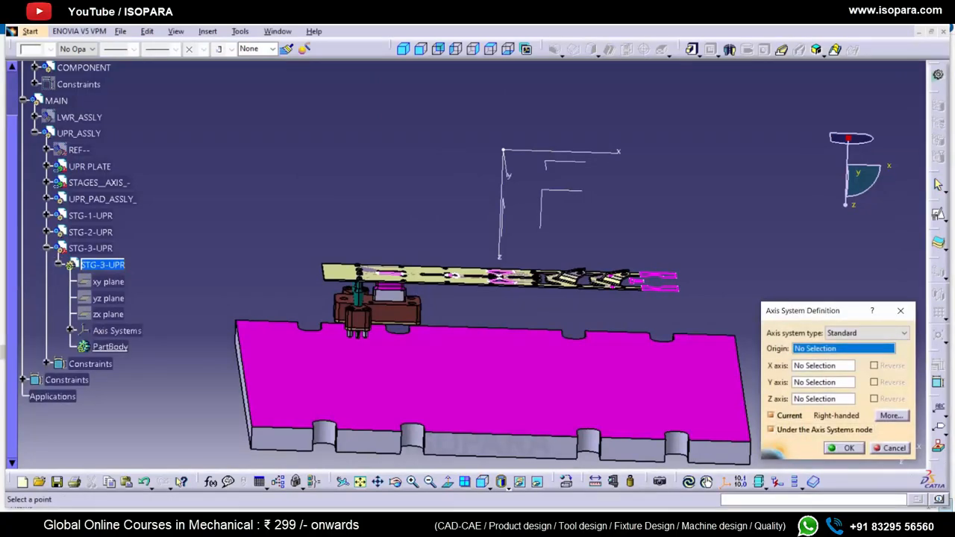
{"action": "left_click", "coordinate": [844, 448]}
{"action": "middle_click_drag", "start_coordinate": [477, 276], "coordinate": [542, 282]}
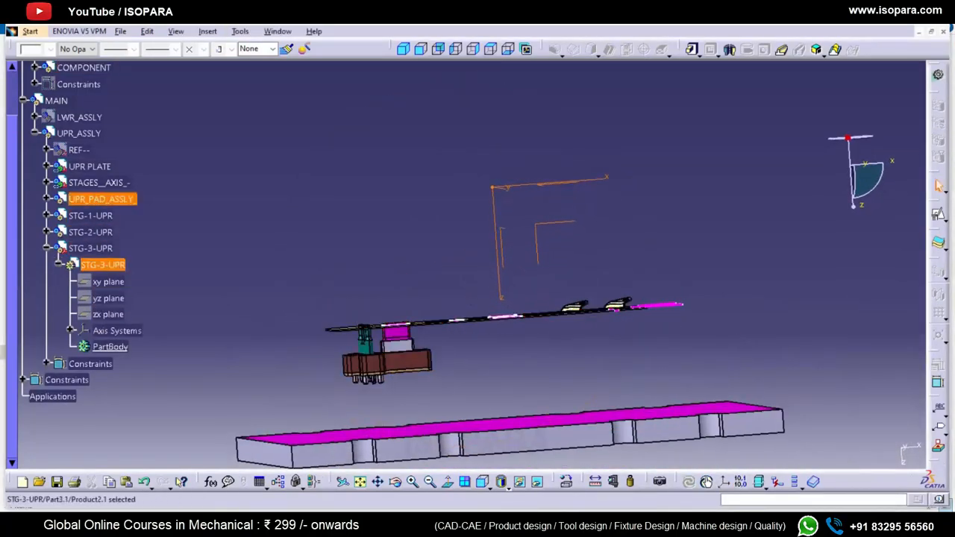
- Activate UPR_ASSLY, constrain STG-3-UPR's Axis System.1 coincident with STAGE_3-AXIS, and update the assembly
{"action": "left_click", "coordinate": [79, 133]}
{"action": "double_click", "coordinate": [78, 133]}
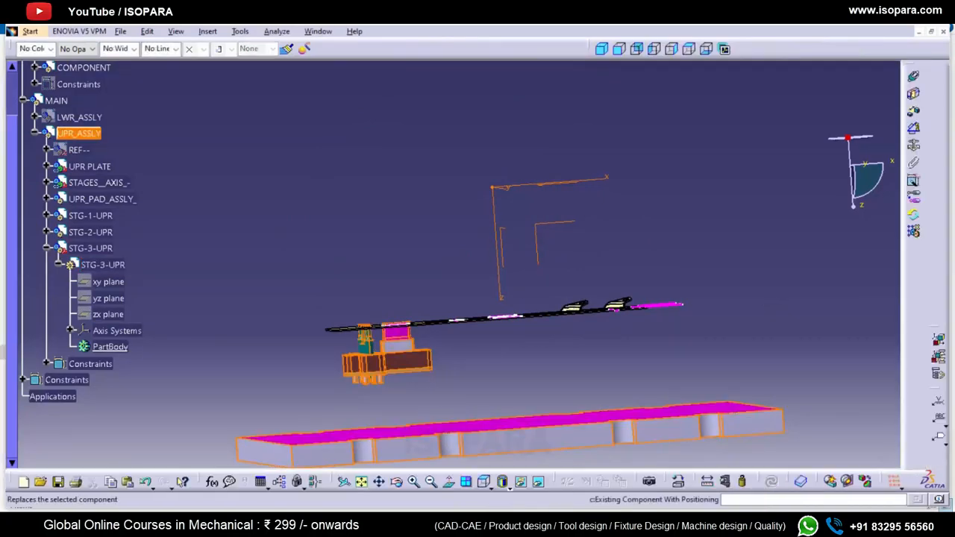
{"action": "left_click", "coordinate": [914, 76]}
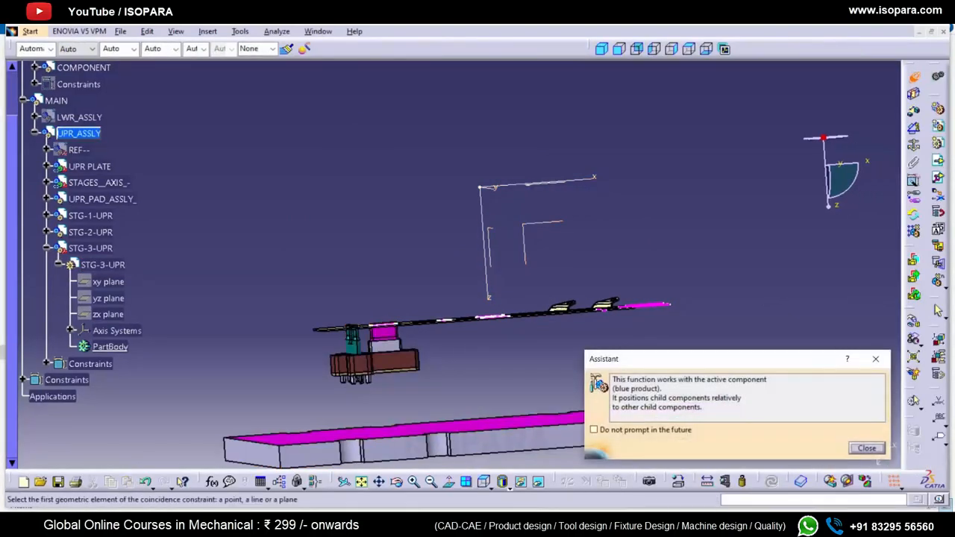
{"action": "left_click", "coordinate": [70, 331]}
{"action": "left_click", "coordinate": [129, 347]}
{"action": "left_click", "coordinate": [46, 182]}
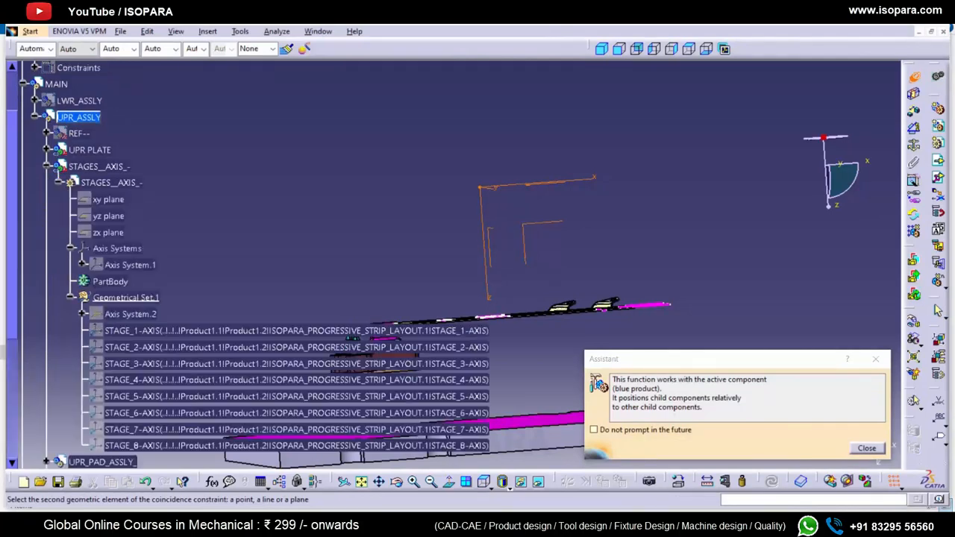
{"action": "left_click", "coordinate": [296, 364]}
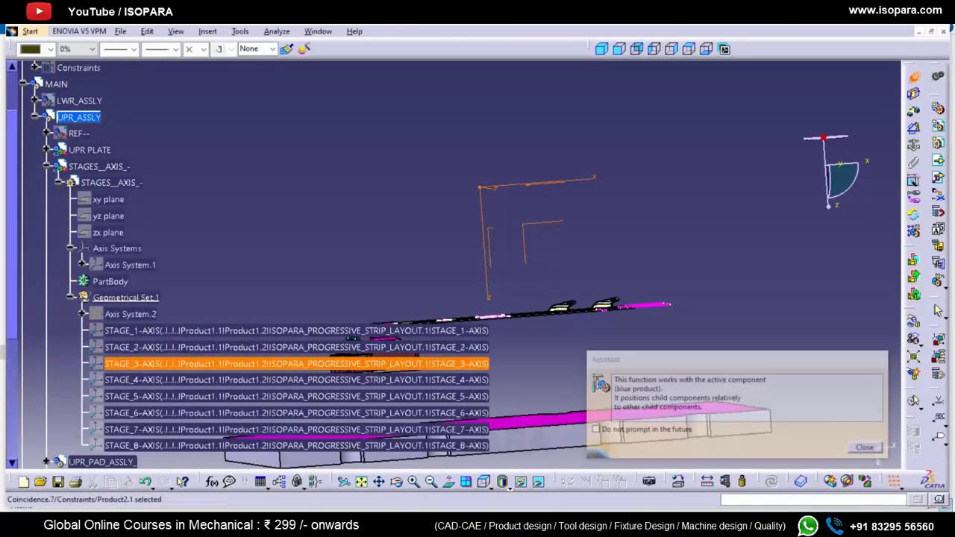
{"action": "middle_click_drag", "start_coordinate": [401, 194], "coordinate": [417, 350]}
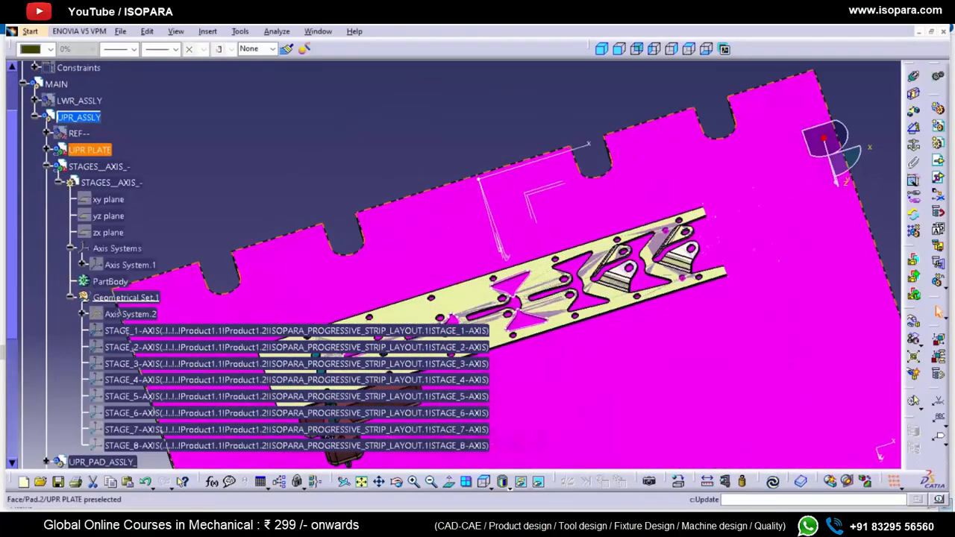
{"action": "middle_click_drag", "start_coordinate": [552, 358], "coordinate": [634, 231]}
{"action": "left_click", "coordinate": [70, 298]}
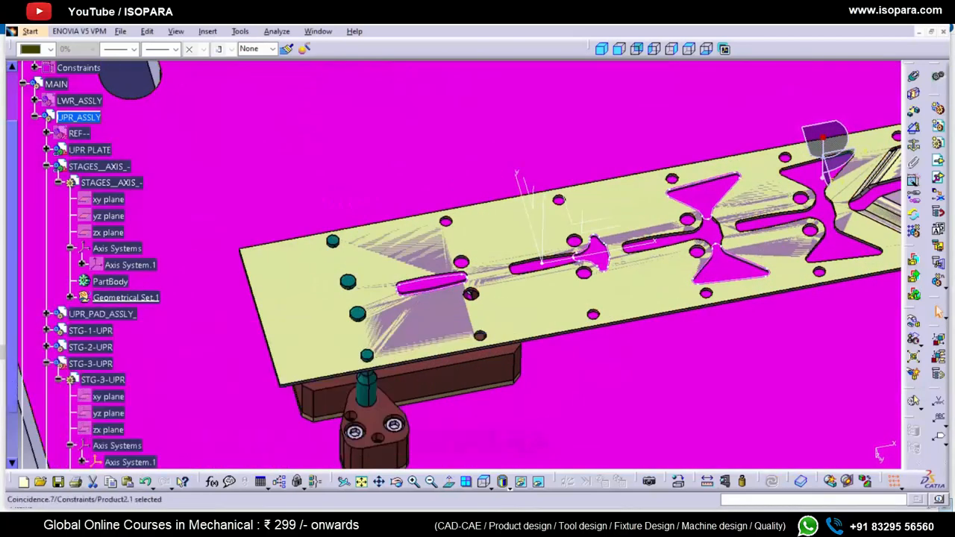
- Save ISOPARA_PROGRESSIVE_DIE and its modified documents through Save Management
{"action": "scroll", "coordinate": [90, 269], "scroll_direction": "up", "scroll_amount": 3}
{"action": "left_click", "coordinate": [87, 206]}
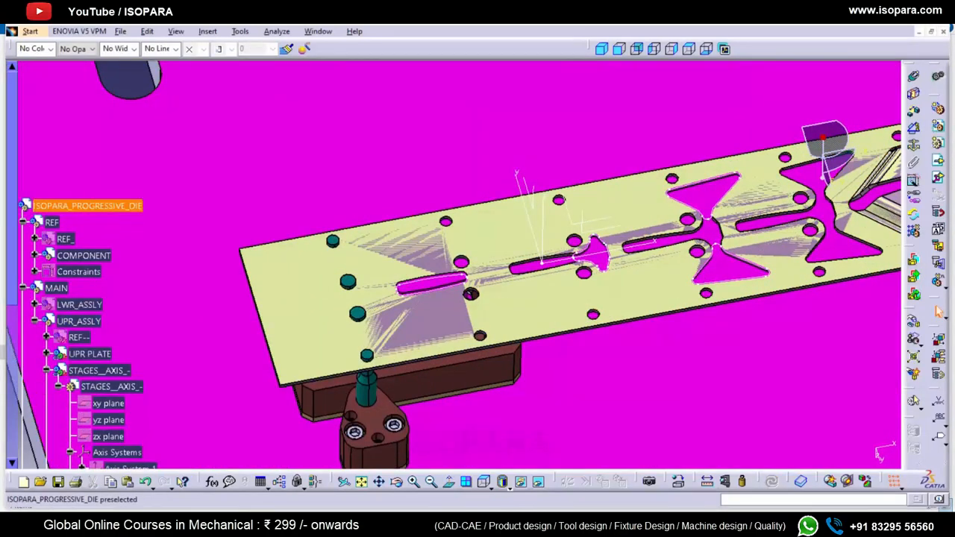
{"action": "left_click", "coordinate": [120, 30]}
{"action": "left_click", "coordinate": [149, 170]}
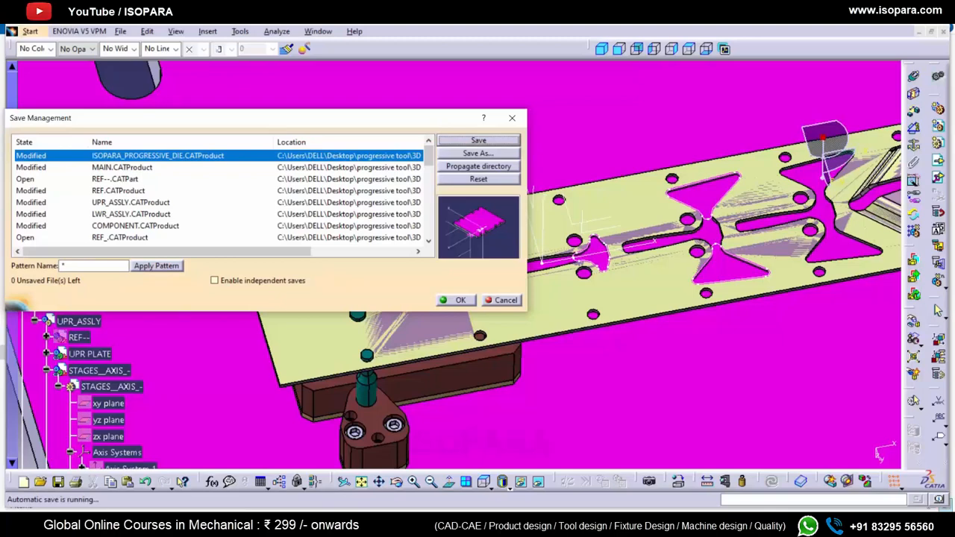
{"action": "key", "text": "Return"}
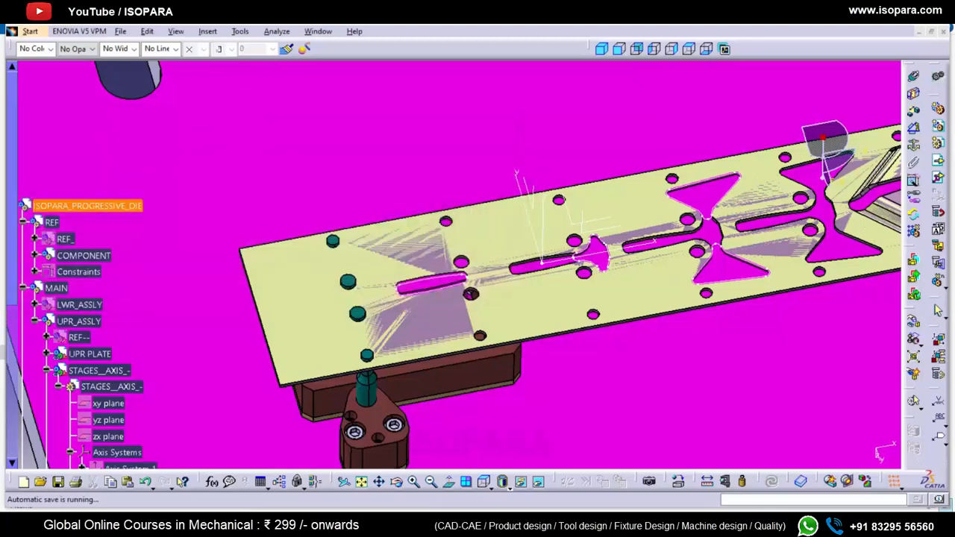
{"action": "key", "text": "alt+Tab"}
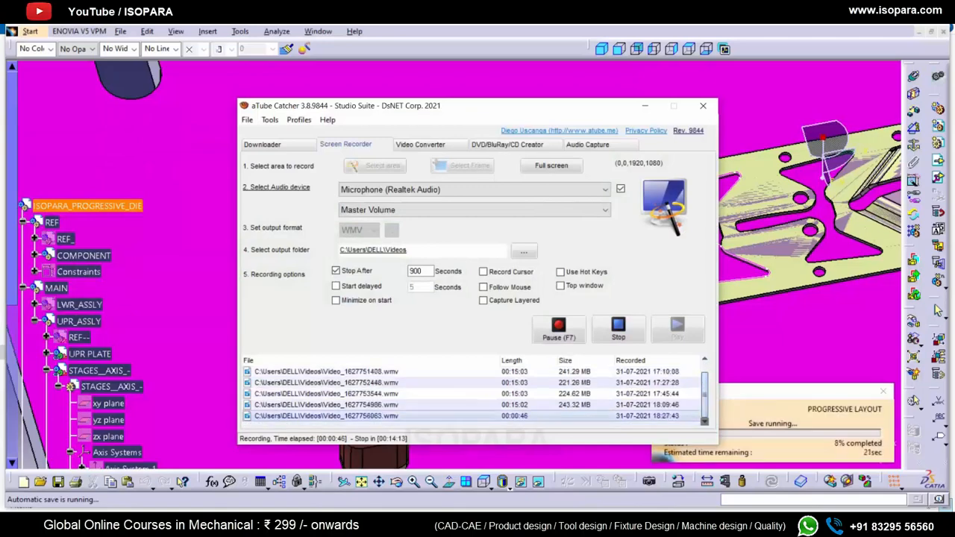
{"action": "left_click", "coordinate": [645, 105]}
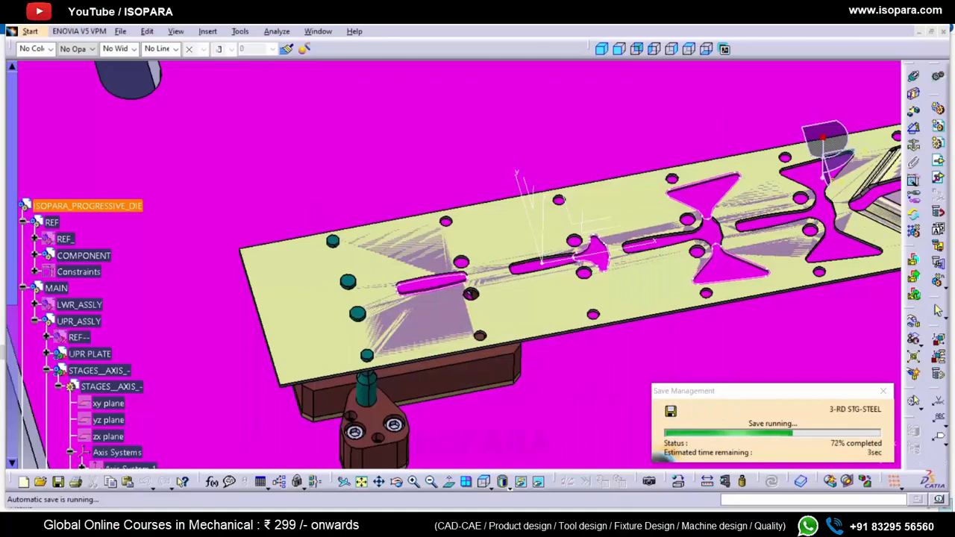
{"action": "mouse_move", "coordinate": [537, 523]}
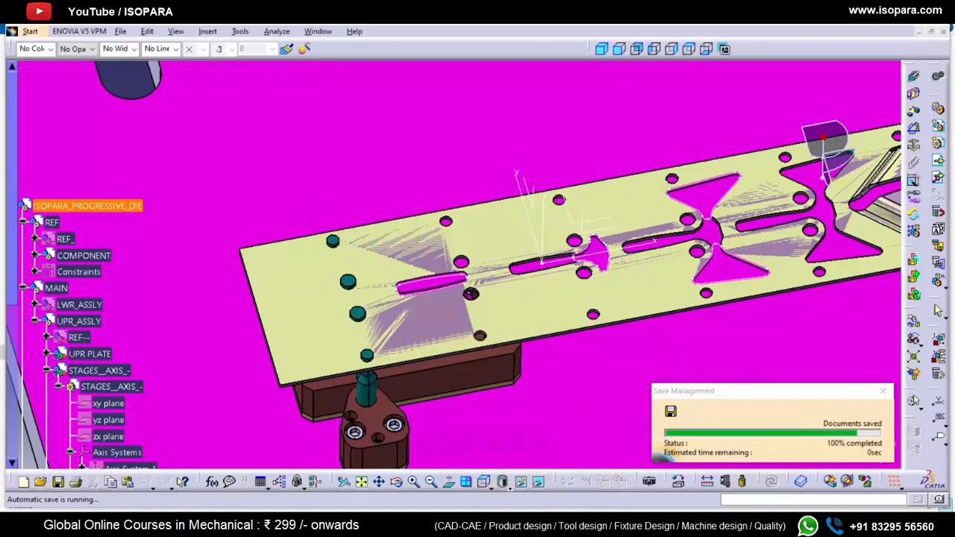
- Collapse the STAGES__AXIS_ branch and activate the STG-3-UPR part for editing through its PartBody
{"action": "middle_click_drag", "start_coordinate": [270, 288], "coordinate": [270, 351], "text": "ctrl"}
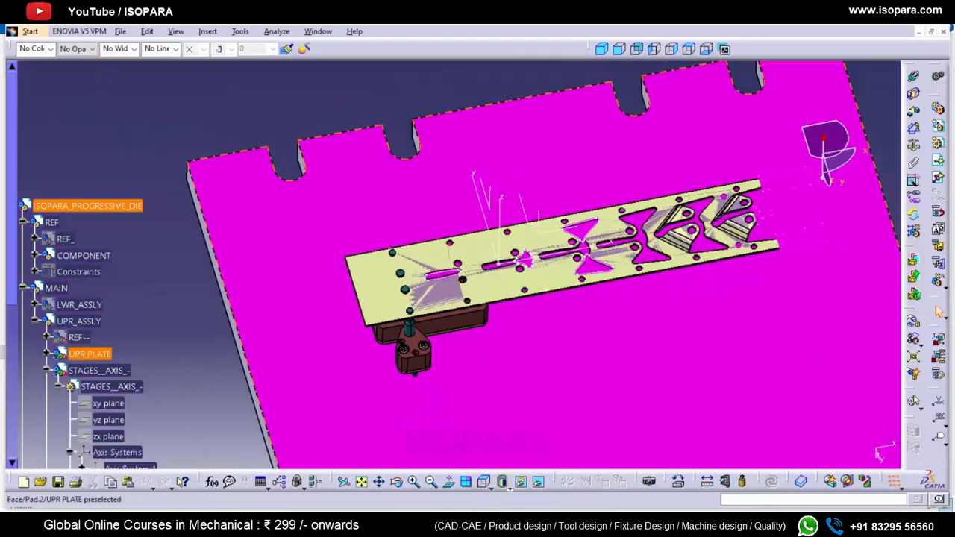
{"action": "scroll", "coordinate": [270, 351], "scroll_direction": "down", "scroll_amount": 4}
{"action": "middle_click_drag", "start_coordinate": [432, 388], "coordinate": [507, 306]}
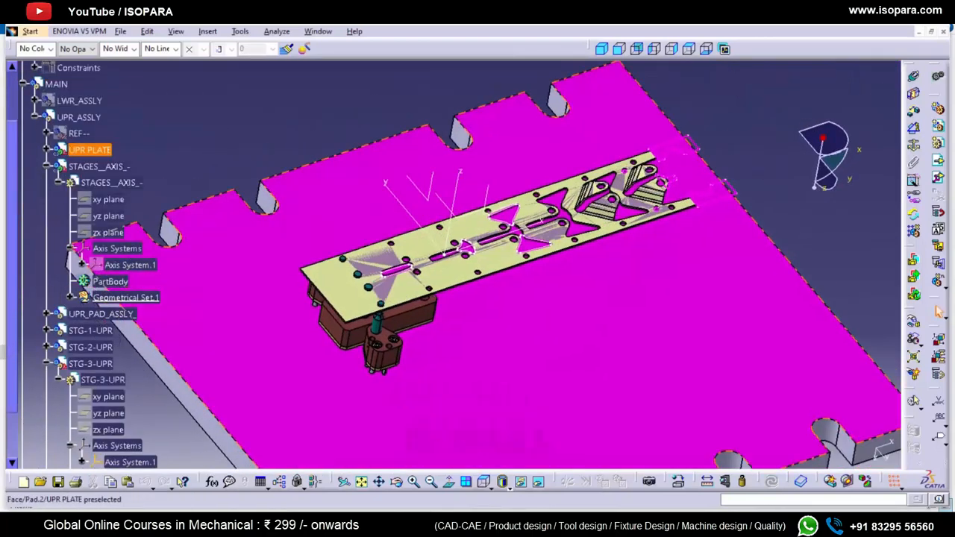
{"action": "middle_click", "coordinate": [412, 309]}
{"action": "left_click", "coordinate": [46, 166]}
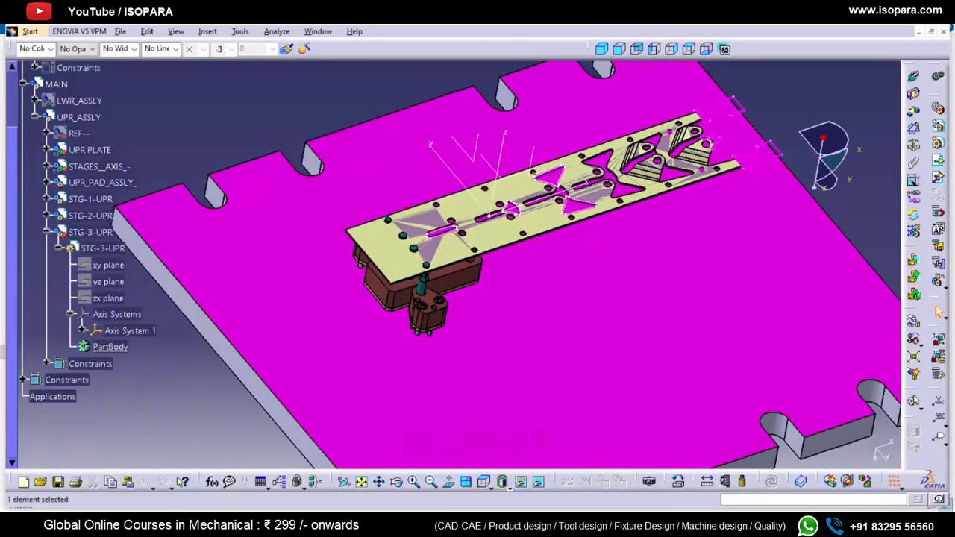
{"action": "left_click", "coordinate": [110, 346]}
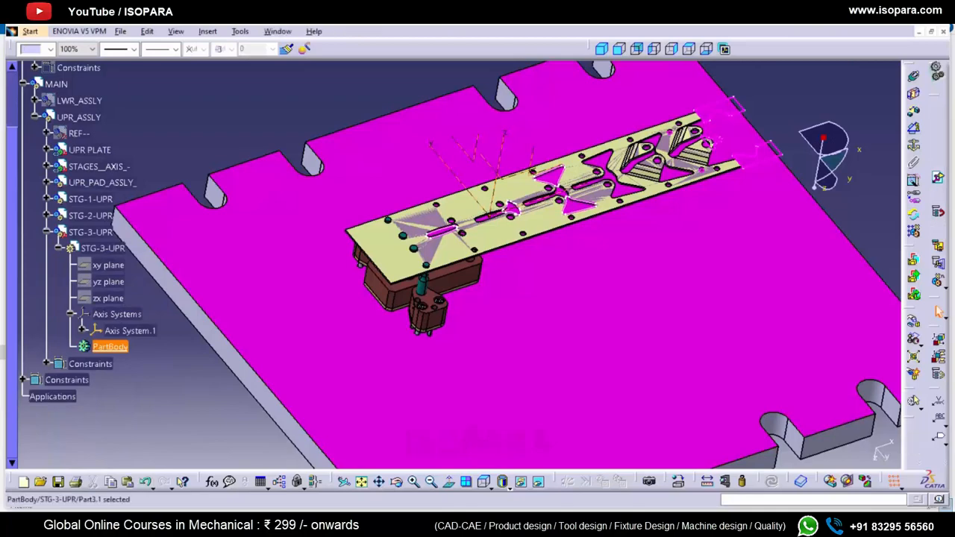
{"action": "scroll", "coordinate": [477, 343], "scroll_direction": "down", "scroll_amount": 1}
{"action": "middle_click_drag", "start_coordinate": [477, 344], "coordinate": [500, 257]}
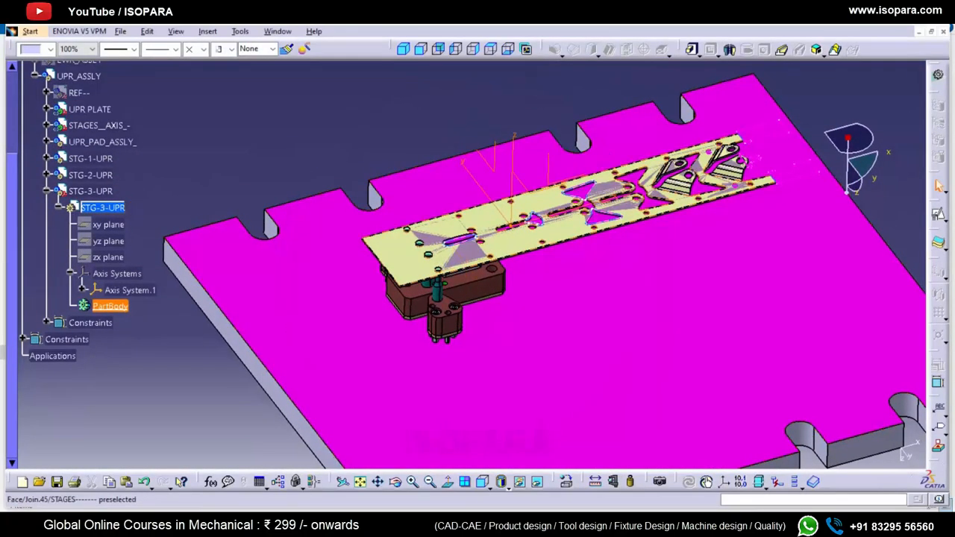
- Copy the STG-03_NOTCH publication of the ISOPARA_PROGRESSIVE_STRIP_LAYOUT part
{"action": "scroll", "coordinate": [87, 265], "scroll_direction": "up", "scroll_amount": 4}
{"action": "left_click", "coordinate": [35, 174]}
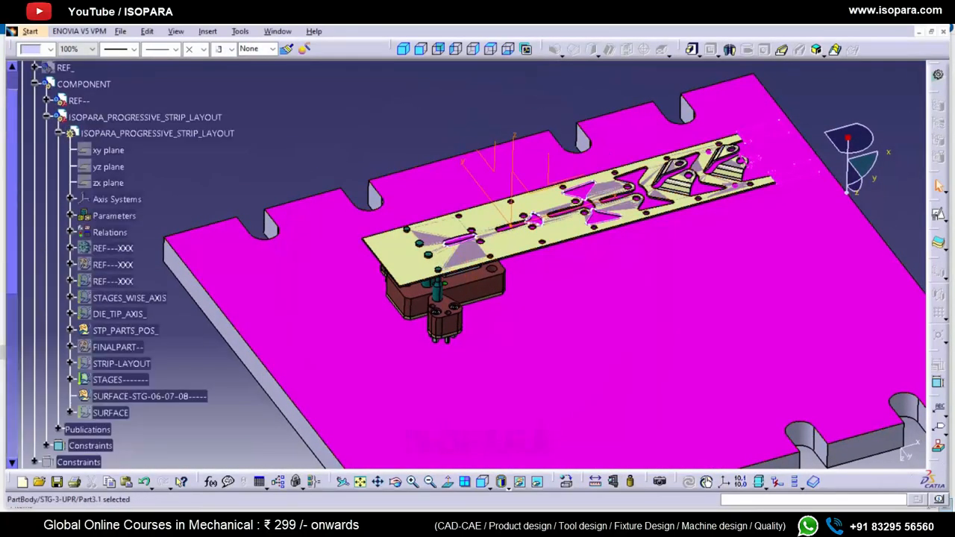
{"action": "scroll", "coordinate": [56, 232], "scroll_direction": "down", "scroll_amount": 5}
{"action": "left_click", "coordinate": [58, 185]}
{"action": "scroll", "coordinate": [120, 248], "scroll_direction": "down", "scroll_amount": 6}
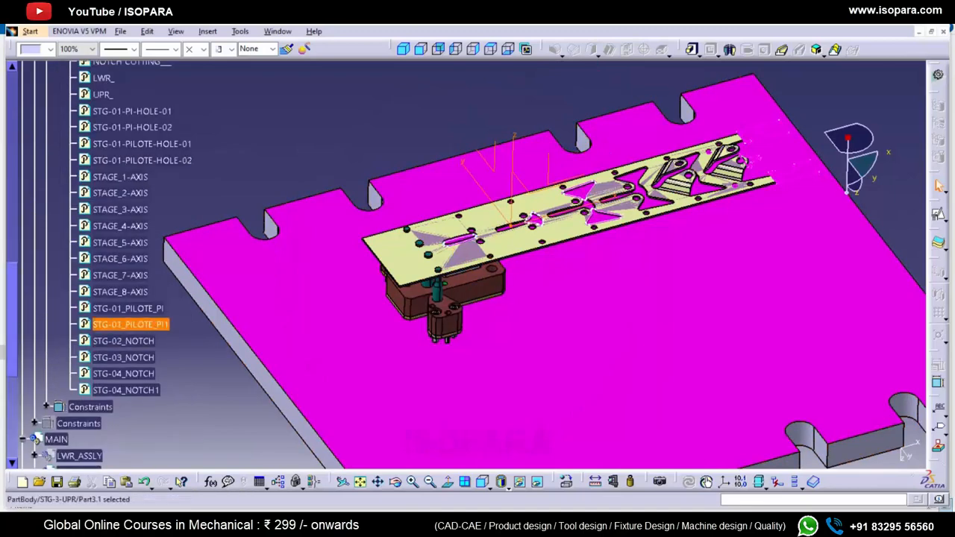
{"action": "left_click", "coordinate": [126, 390]}
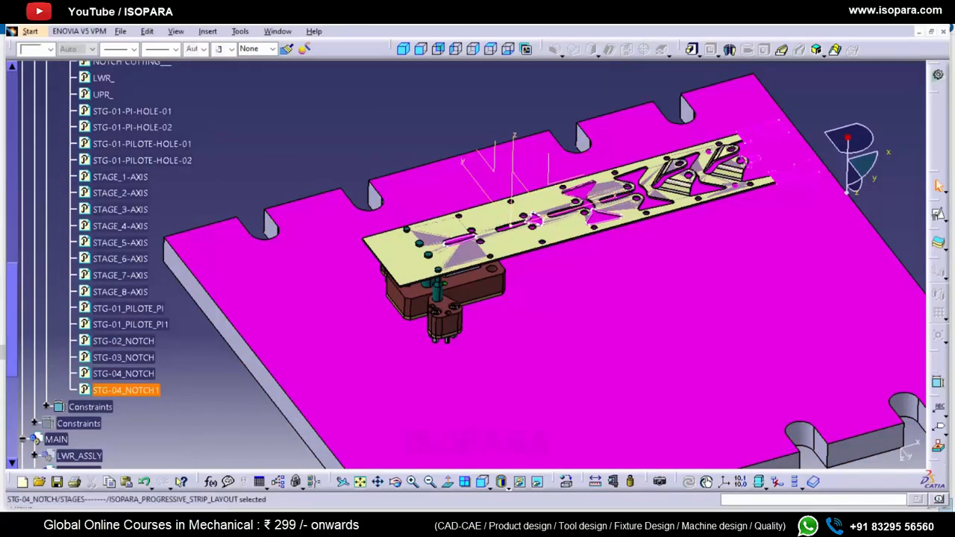
{"action": "left_click", "coordinate": [123, 373], "text": "ctrl"}
{"action": "left_click", "coordinate": [123, 374]}
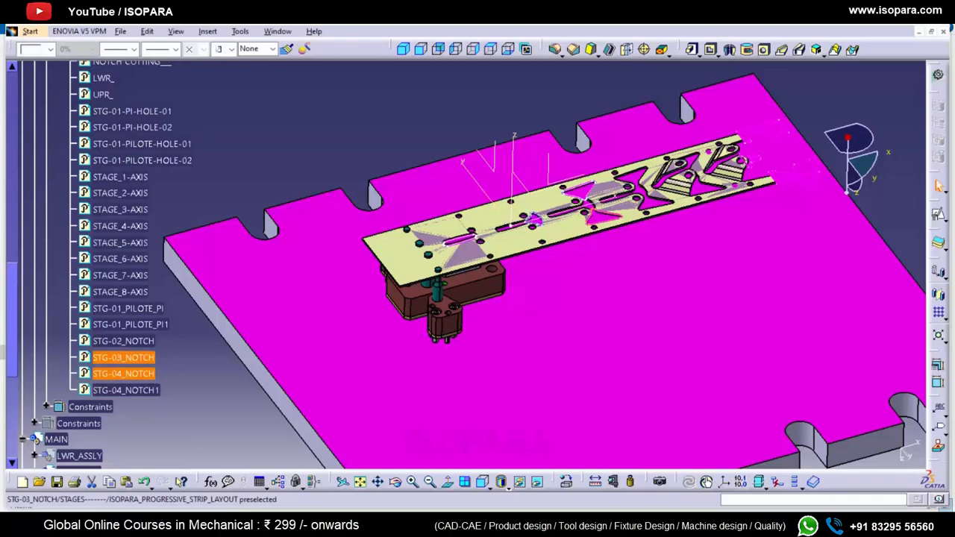
{"action": "left_click", "coordinate": [123, 357]}
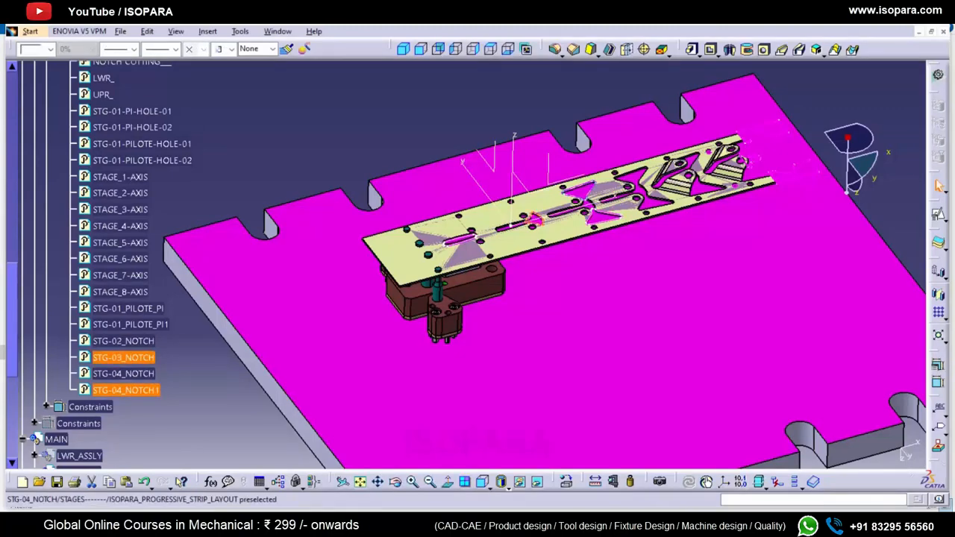
- Paste the copied notch into the STG-3-UPR part with Paste Special, using As Result With Link
{"action": "scroll", "coordinate": [105, 277], "scroll_direction": "down", "scroll_amount": 8}
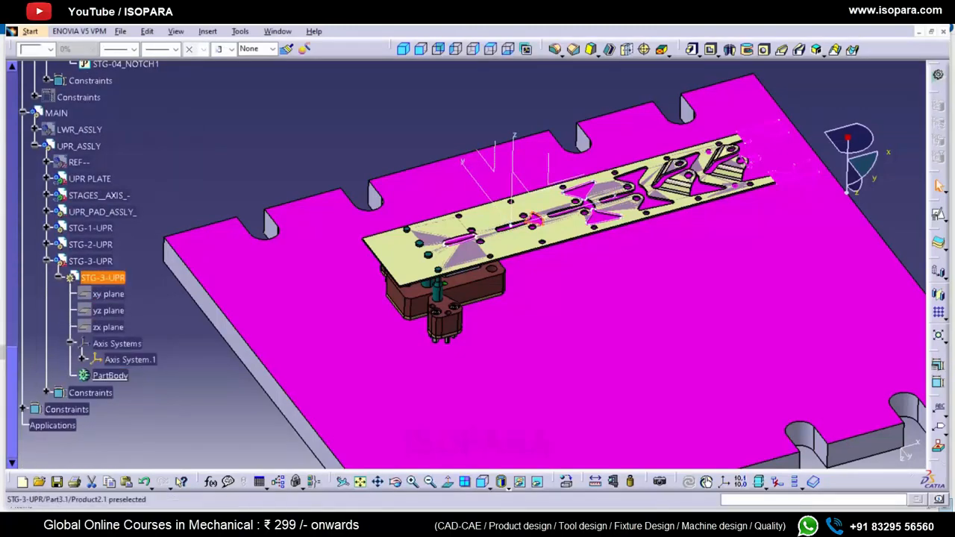
{"action": "right_click", "coordinate": [113, 278]}
{"action": "left_click", "coordinate": [150, 176]}
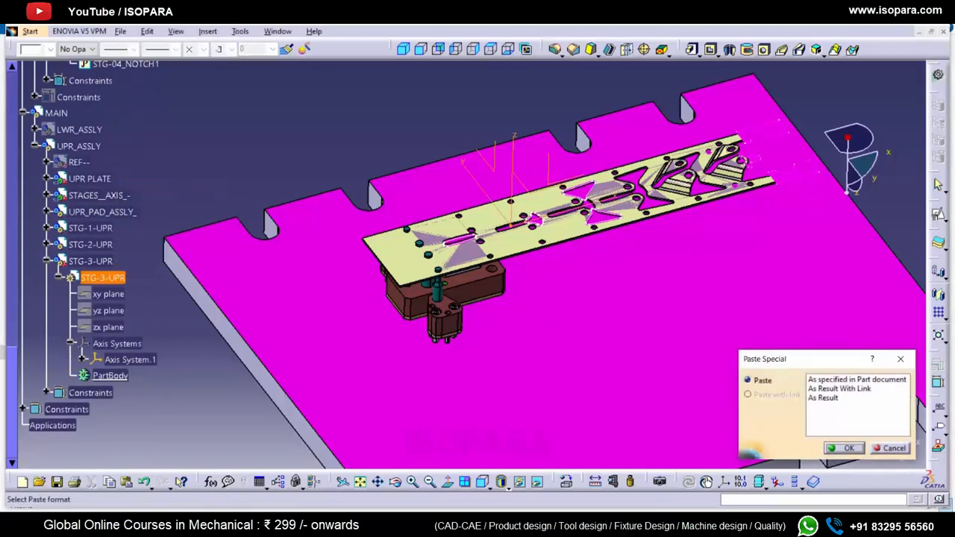
{"action": "left_click", "coordinate": [840, 389]}
{"action": "left_click", "coordinate": [844, 448]}
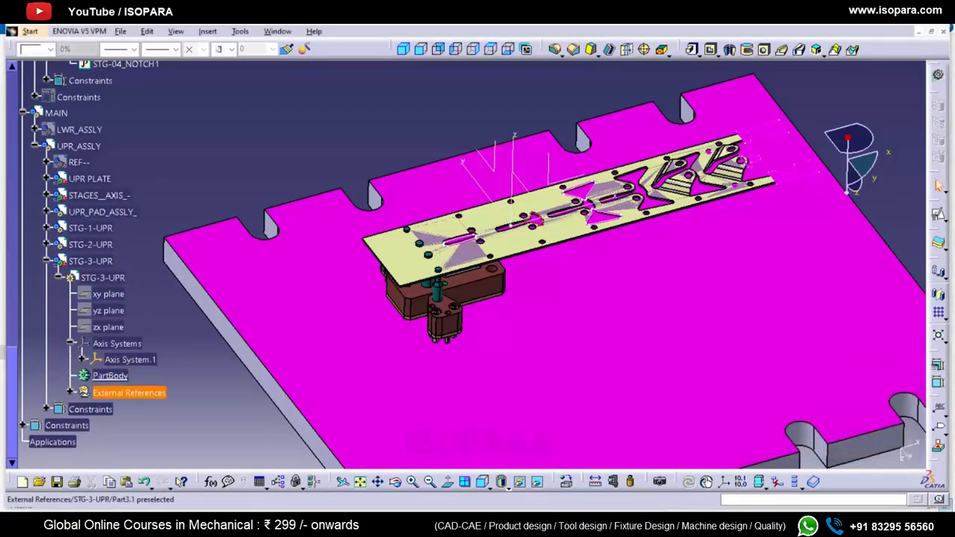
- Define the External References set of STG-3-UPR as the in-work object
{"action": "right_click", "coordinate": [123, 394]}
{"action": "left_click", "coordinate": [172, 230]}
{"action": "key", "text": "Return"}
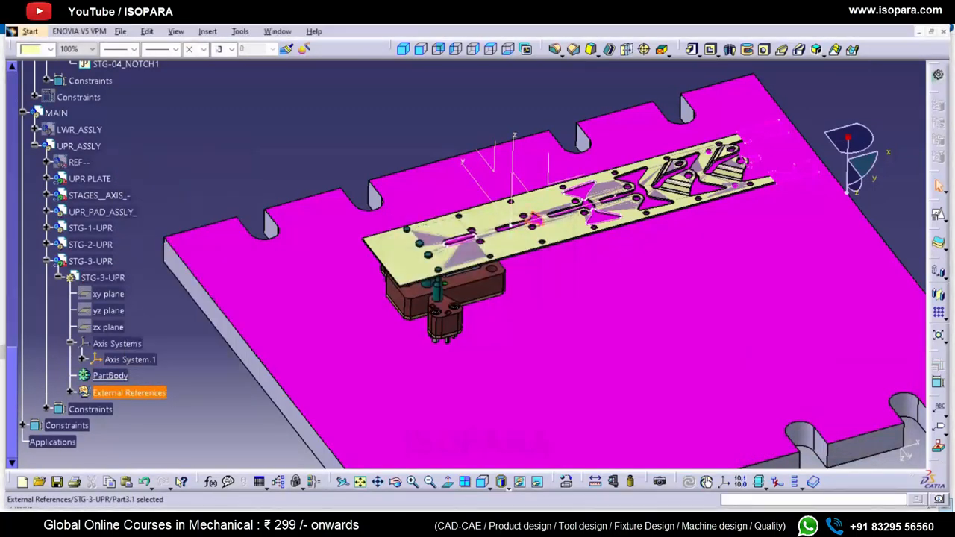
{"action": "right_click", "coordinate": [140, 394]}
{"action": "left_click", "coordinate": [186, 228]}
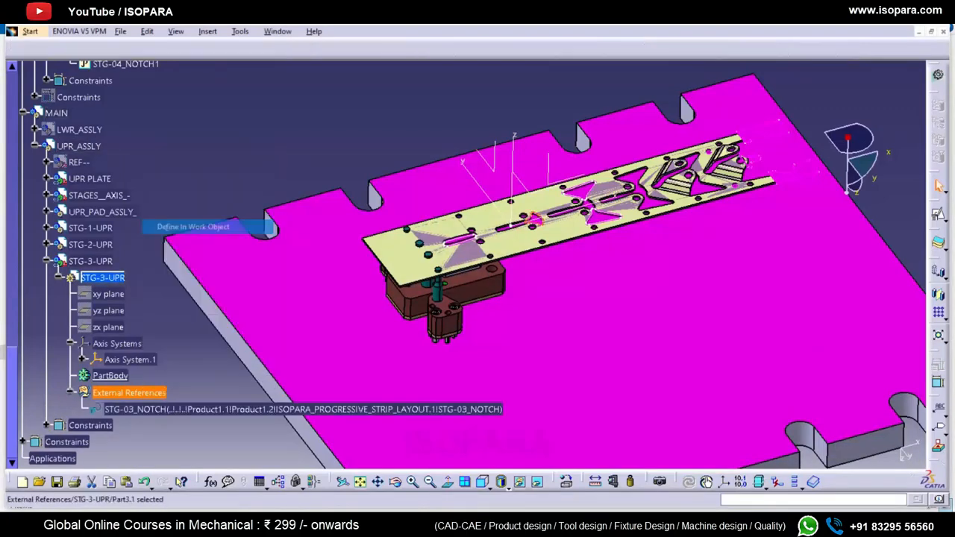
- Insert a new body into the STG-3-UPR part and name it STG-3_UPR_PUNCH
{"action": "left_click", "coordinate": [207, 31]}
{"action": "left_click", "coordinate": [224, 63]}
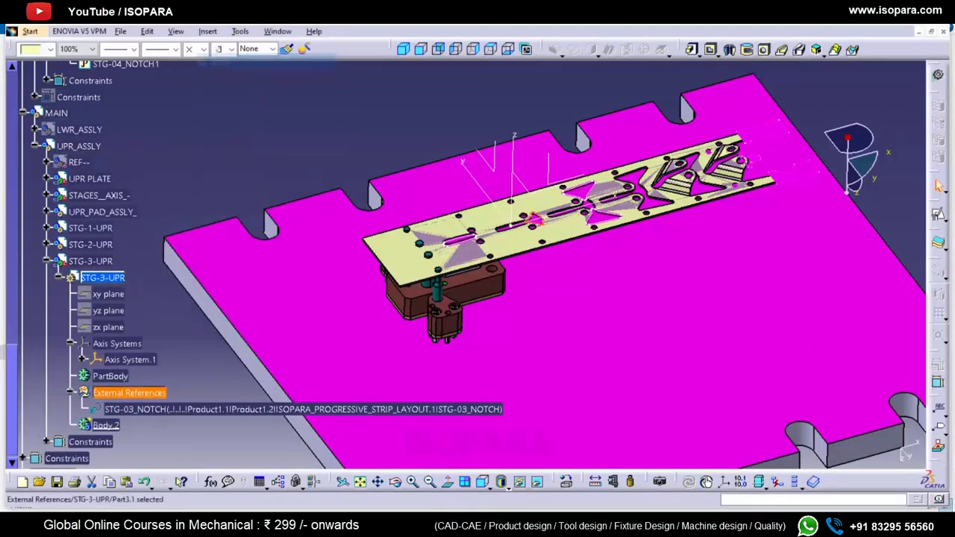
{"action": "left_click", "coordinate": [70, 391]}
{"action": "left_click", "coordinate": [106, 408]}
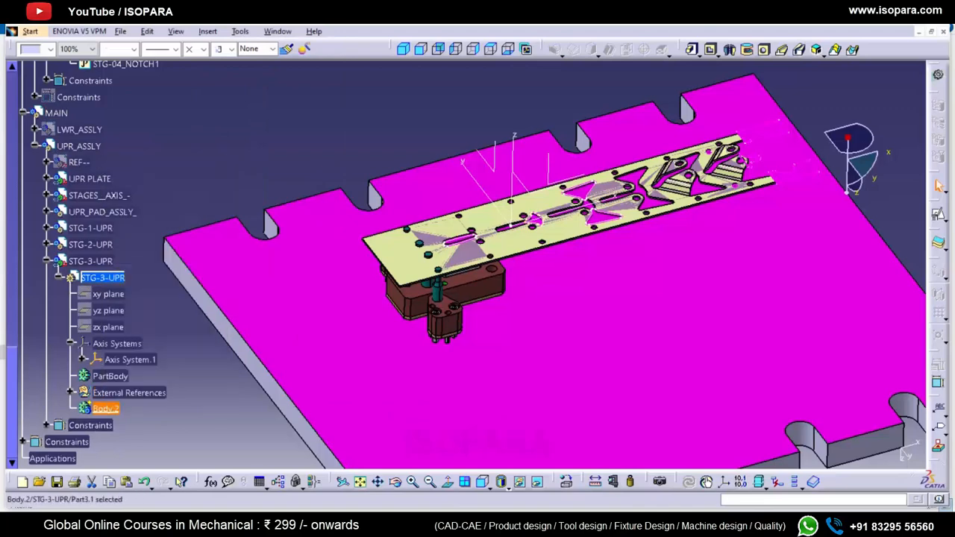
{"action": "right_click", "coordinate": [107, 408]}
{"action": "left_click", "coordinate": [149, 204]}
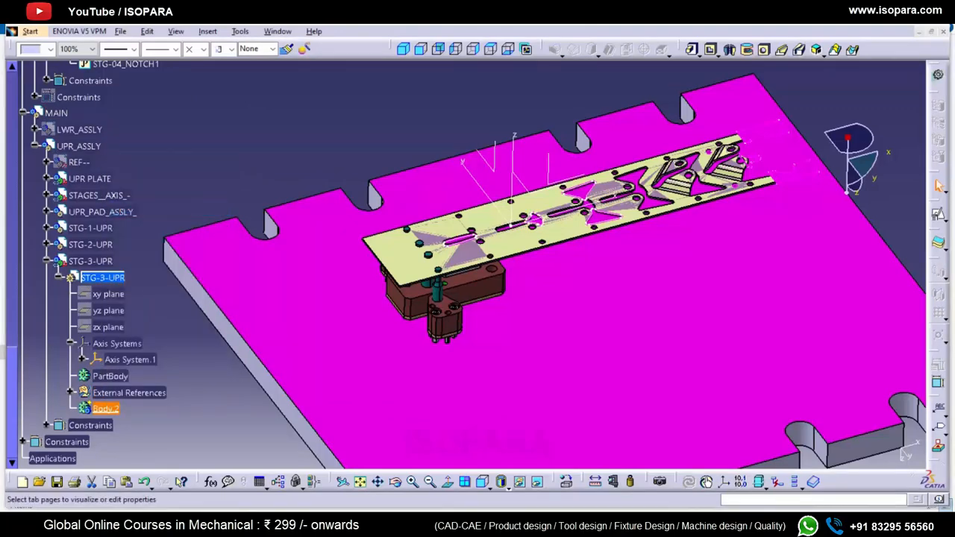
{"action": "left_click", "coordinate": [535, 124]}
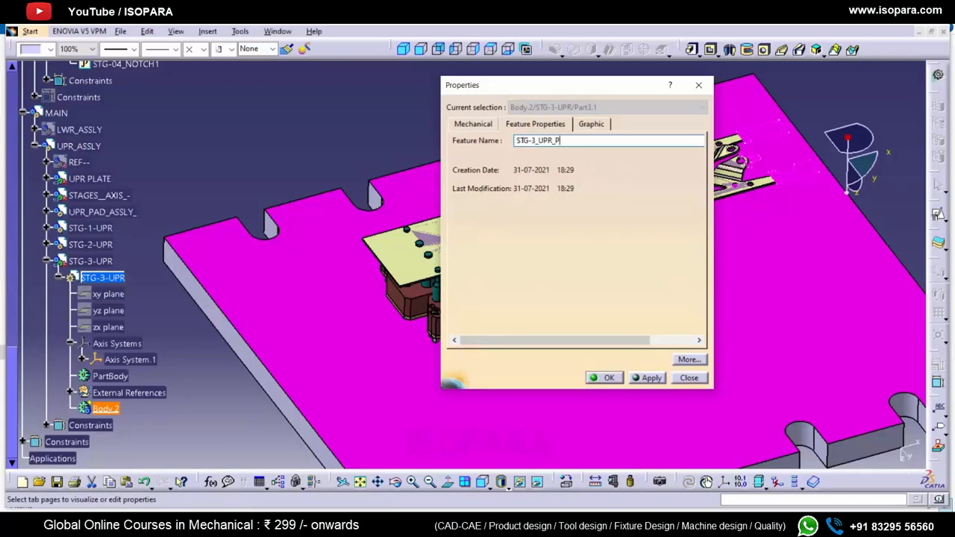
{"action": "type", "text": "CH"}
{"action": "key", "text": "Return"}
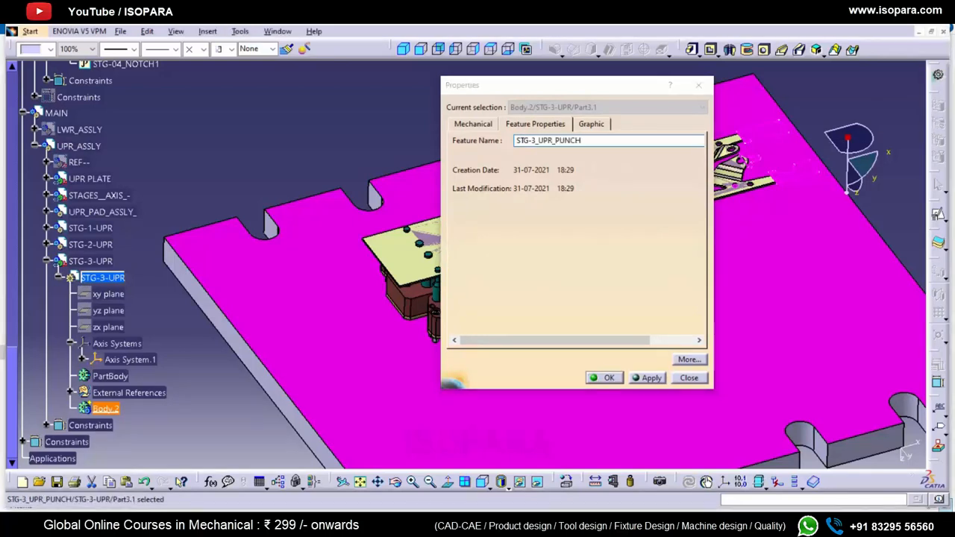
- Start a positioned sketch on STG-3-UPR's xy plane inside the STG-3_UPR_PUNCH body
{"action": "left_click", "coordinate": [939, 215]}
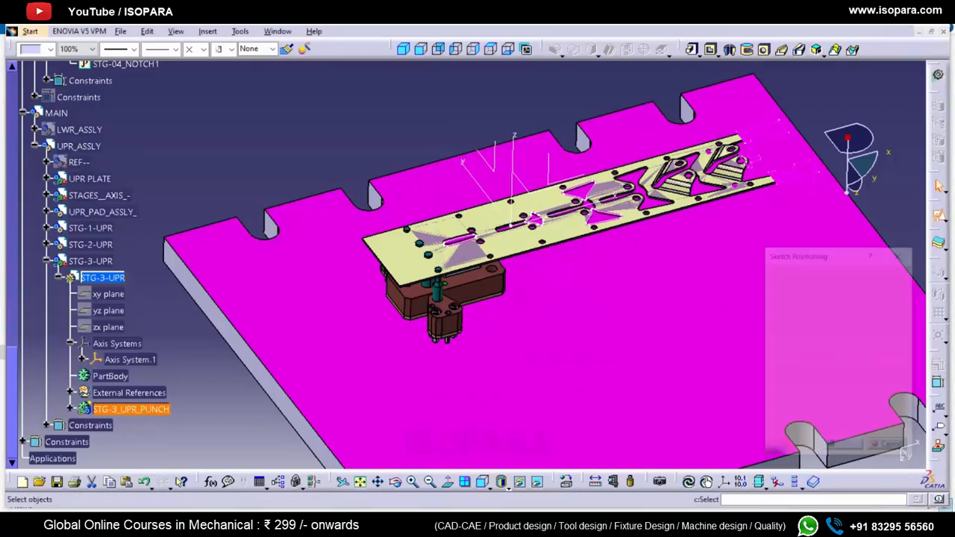
{"action": "left_click", "coordinate": [108, 294]}
{"action": "middle_click_drag", "start_coordinate": [437, 330], "coordinate": [425, 224]}
{"action": "key", "text": "Return"}
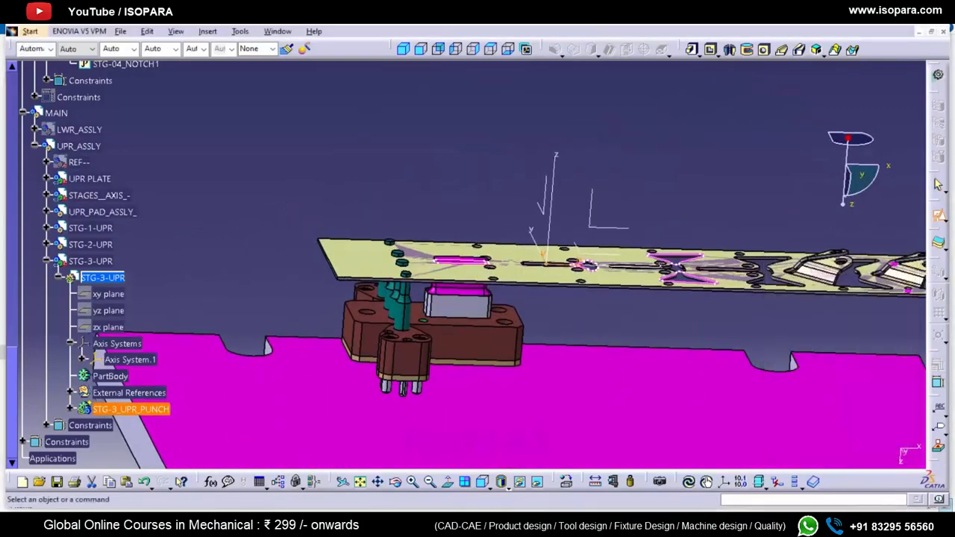
- Offset the linked STG-03_NOTCH profile by 0 in the sketch and dim the background geometry
{"action": "left_click", "coordinate": [70, 393]}
{"action": "left_click", "coordinate": [134, 409]}
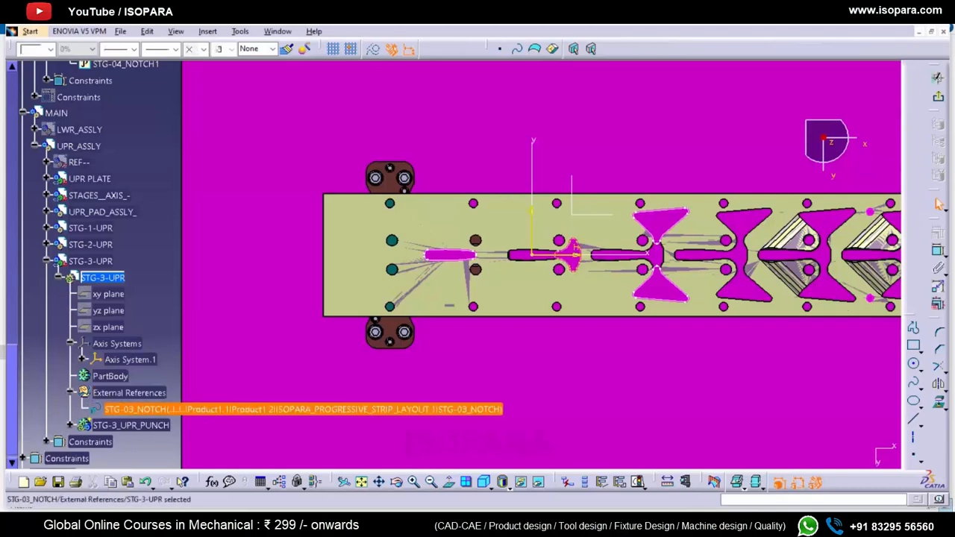
{"action": "left_click", "coordinate": [944, 389]}
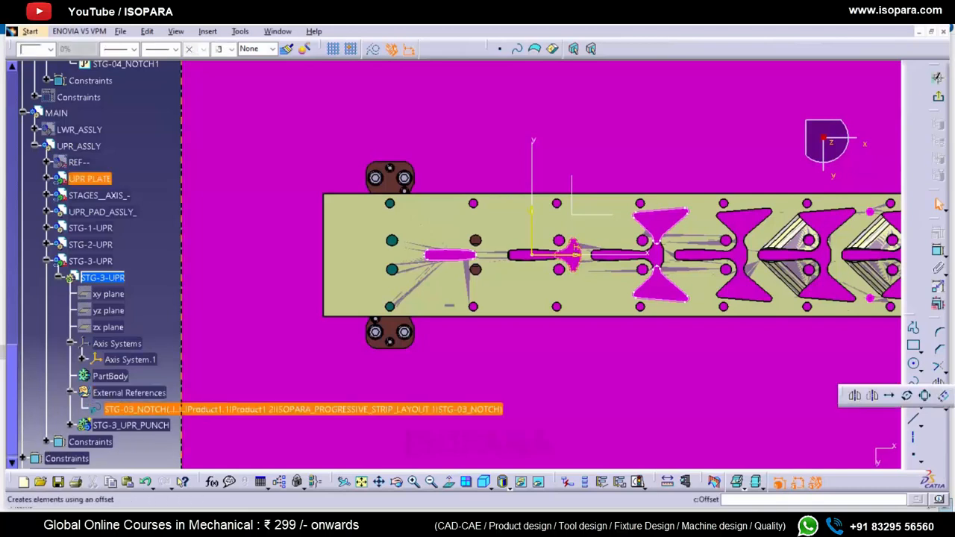
{"action": "left_click", "coordinate": [941, 396]}
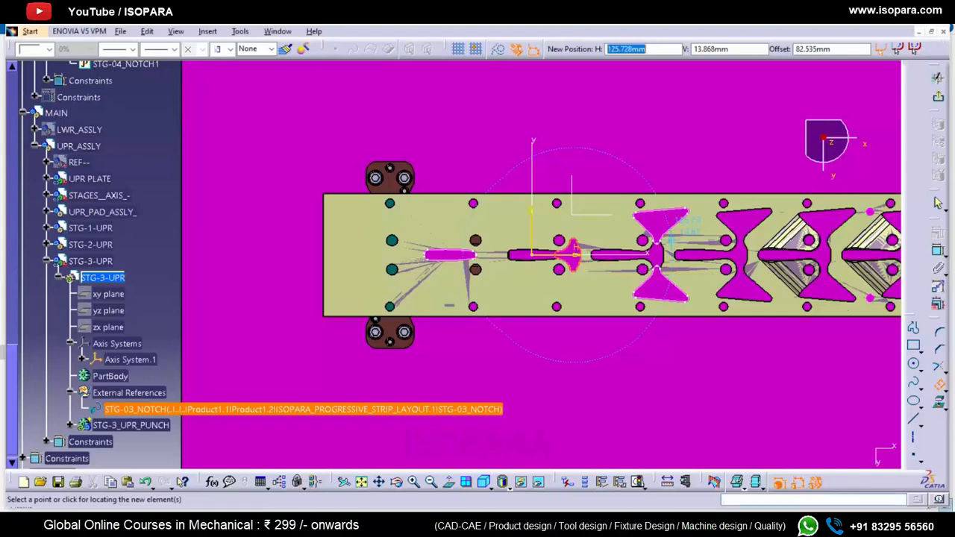
{"action": "type", "text": "0"}
{"action": "key", "text": "Return"}
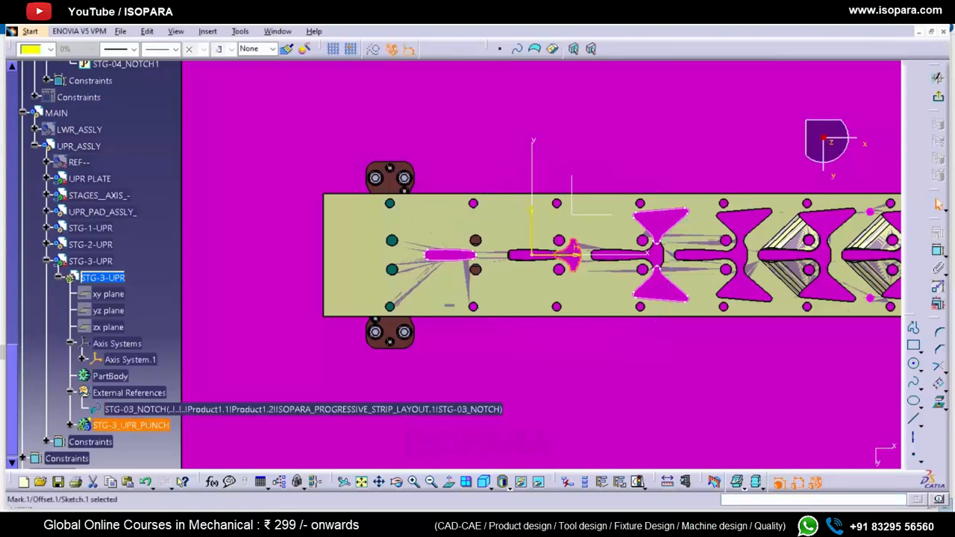
{"action": "left_click", "coordinate": [743, 487]}
{"action": "left_click", "coordinate": [745, 499]}
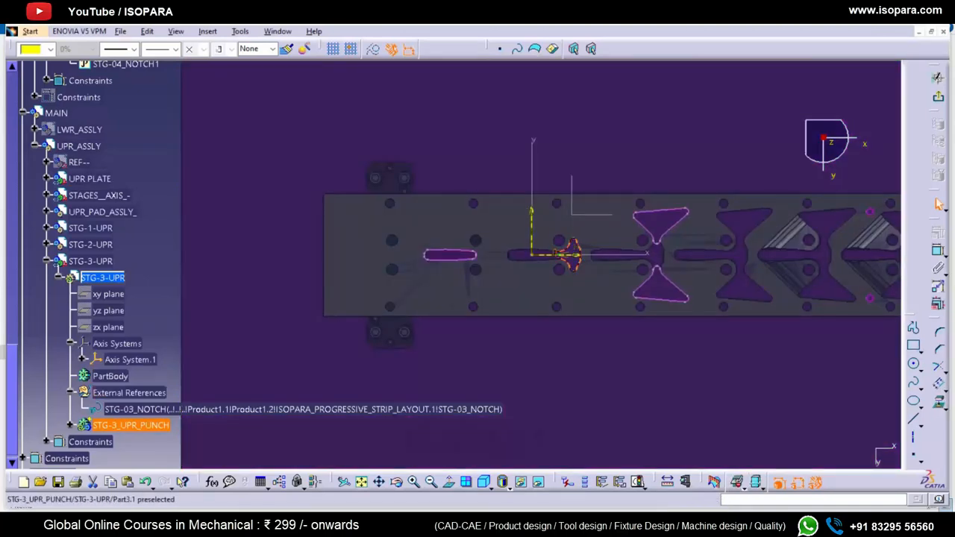
- Pad the notch sketch in the reversed direction with a new length, and make STG-3_UPR_PUNCH the in-work body
{"action": "left_click", "coordinate": [70, 424]}
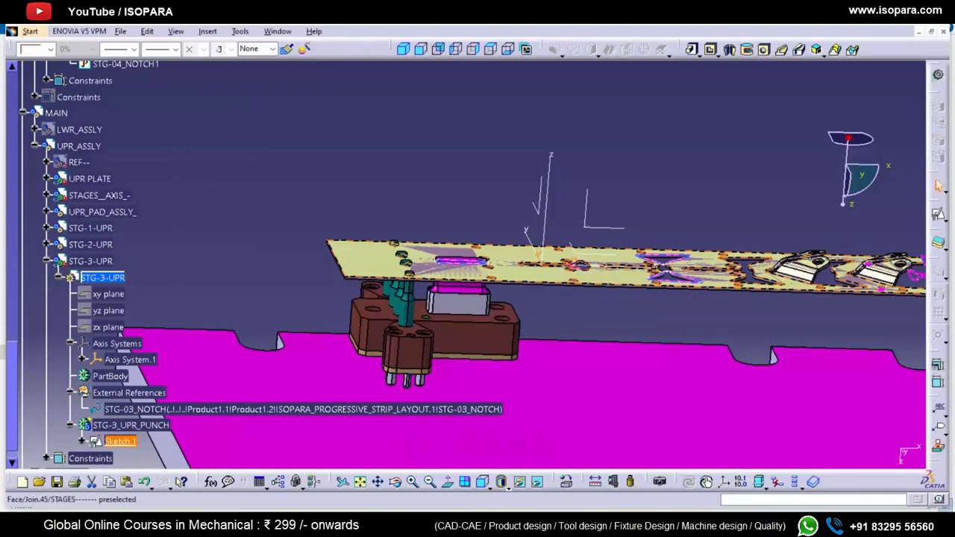
{"action": "mouse_move", "coordinate": [576, 259]}
{"action": "middle_mouse_down"}
{"action": "mouse_move", "coordinate": [549, 265]}
{"action": "mouse_move", "coordinate": [551, 231]}
{"action": "middle_mouse_up"}
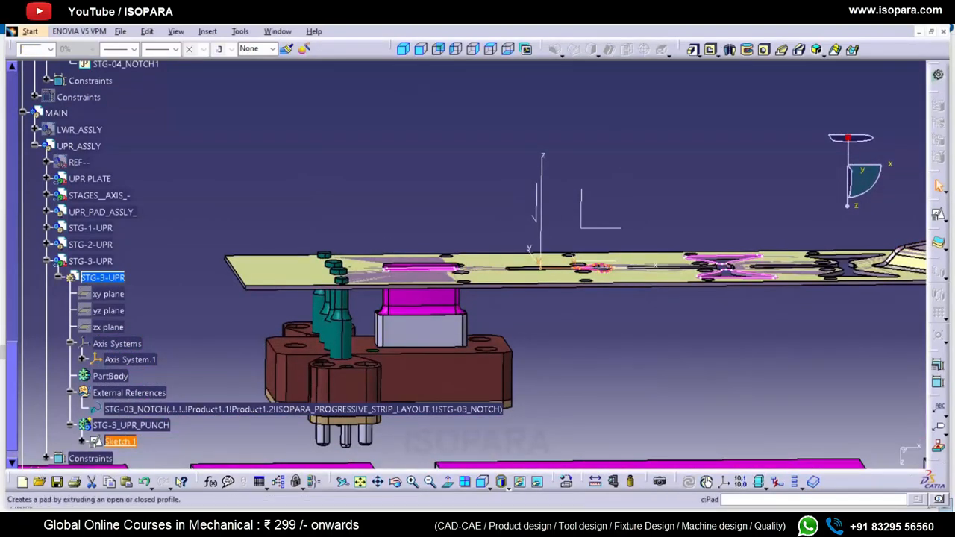
{"action": "left_click", "coordinate": [692, 49]}
{"action": "left_click", "coordinate": [809, 409]}
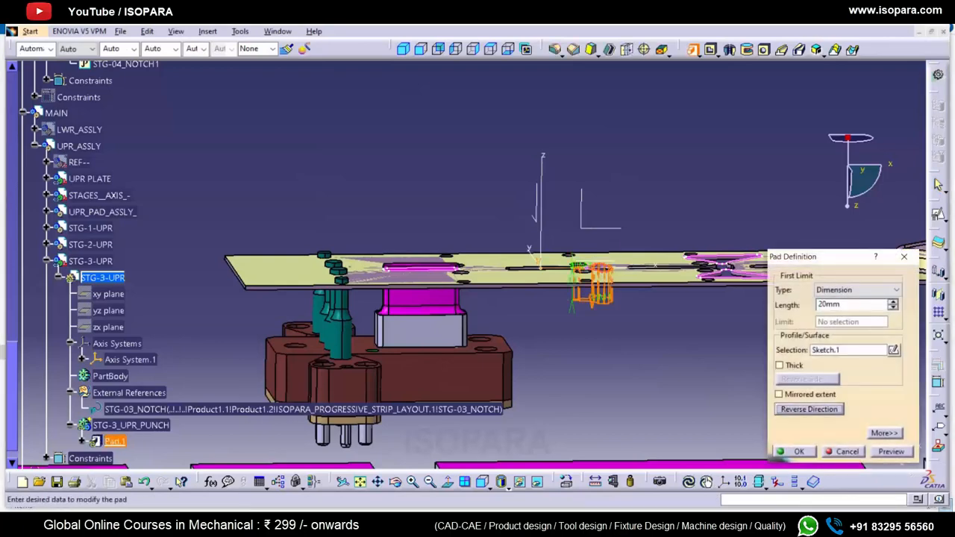
{"action": "middle_click_drag", "start_coordinate": [592, 283], "coordinate": [538, 299]}
{"action": "left_click_drag", "start_coordinate": [845, 305], "coordinate": [818, 304]}
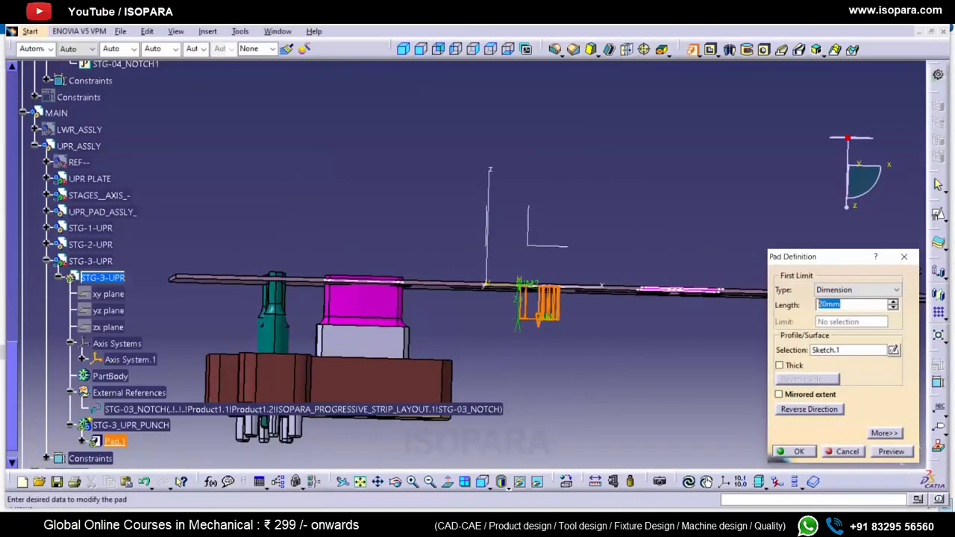
{"action": "key", "text": "Return"}
{"action": "middle_click_drag", "start_coordinate": [539, 314], "coordinate": [508, 194]}
{"action": "middle_click_drag", "start_coordinate": [485, 268], "coordinate": [507, 313]}
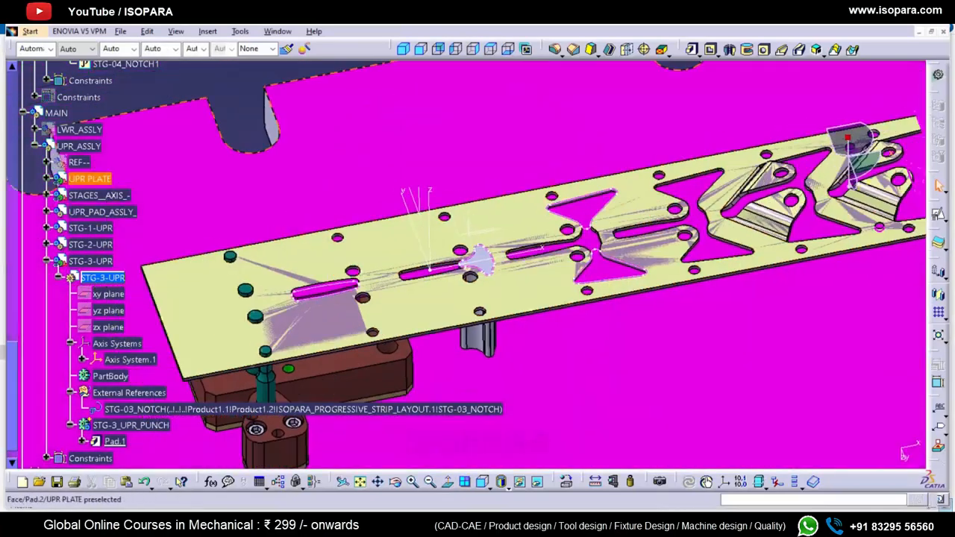
{"action": "left_click", "coordinate": [131, 426]}
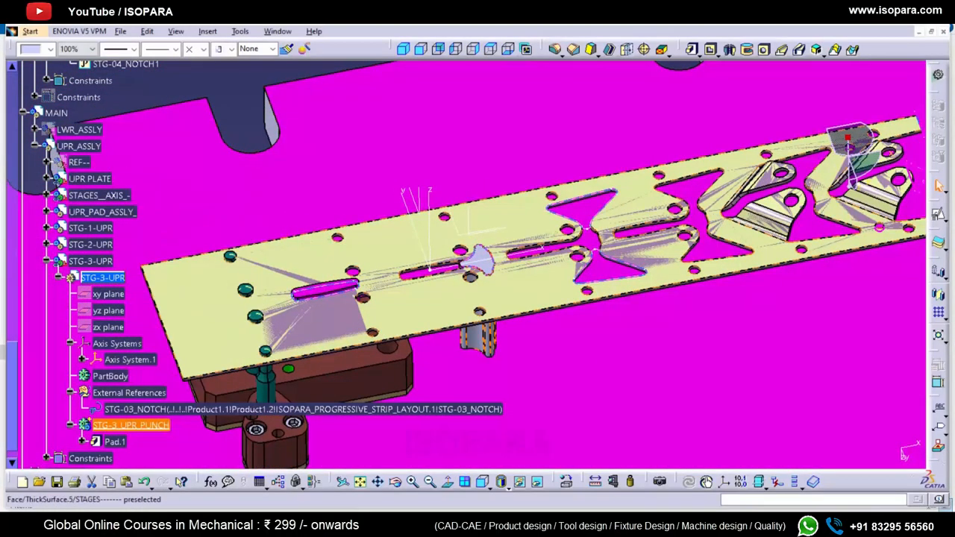
{"action": "middle_click_drag", "start_coordinate": [387, 348], "coordinate": [484, 328]}
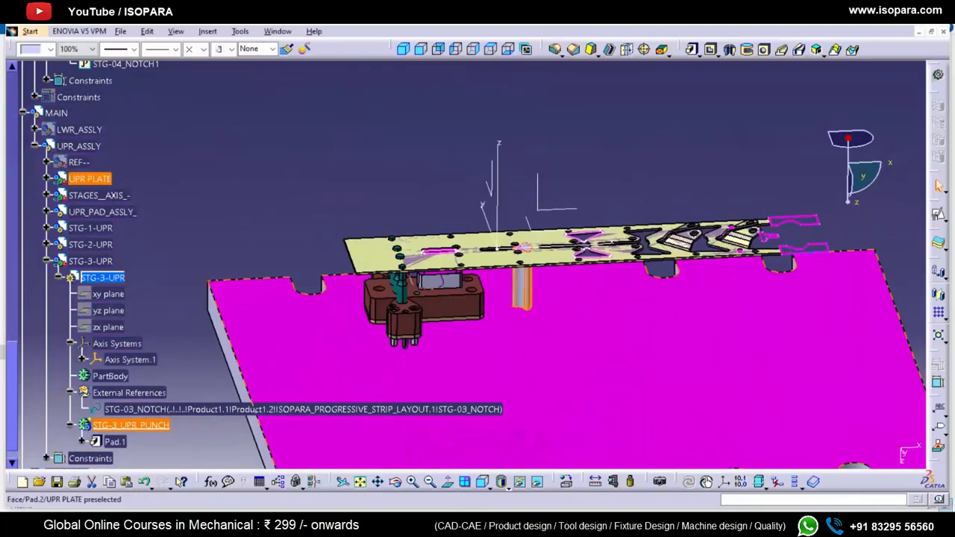
- Hide UPR PLATE, the components from STAGES__AXIS_ to STG-2-UPR, and the REF assembly to isolate the punch
{"action": "left_click", "coordinate": [523, 358]}
{"action": "key", "text": "ctrl+h"}
{"action": "left_click", "coordinate": [99, 196]}
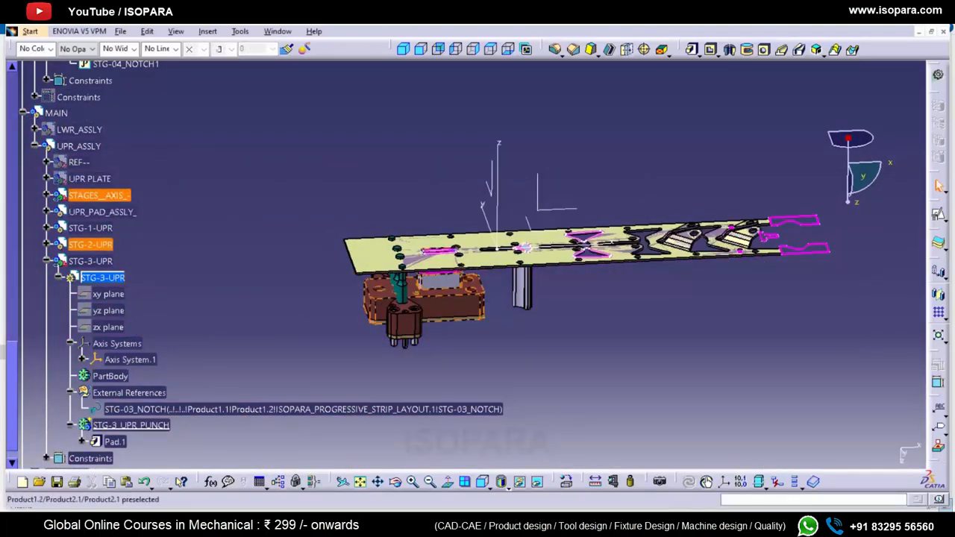
{"action": "left_click", "coordinate": [90, 245], "text": "shift"}
{"action": "key", "text": "ctrl+h"}
{"action": "left_click_drag", "start_coordinate": [12, 395], "coordinate": [12, 125]}
{"action": "left_click", "coordinate": [52, 87]}
{"action": "key", "text": "ctrl+h"}
{"action": "middle_click_drag", "start_coordinate": [567, 350], "coordinate": [634, 284]}
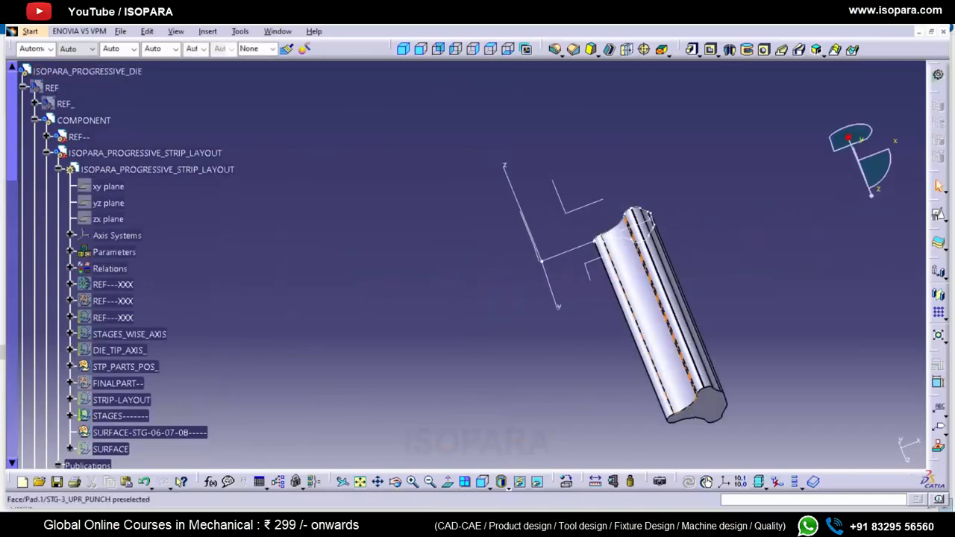
- Open a positioned sketch on the end face of the STG-3_UPR_PUNCH pad, with implicit origin and orientation
{"action": "middle_click", "coordinate": [699, 414]}
{"action": "middle_click_drag", "start_coordinate": [699, 414], "coordinate": [641, 350]}
{"action": "right_click", "coordinate": [447, 239]}
{"action": "left_click", "coordinate": [470, 247]}
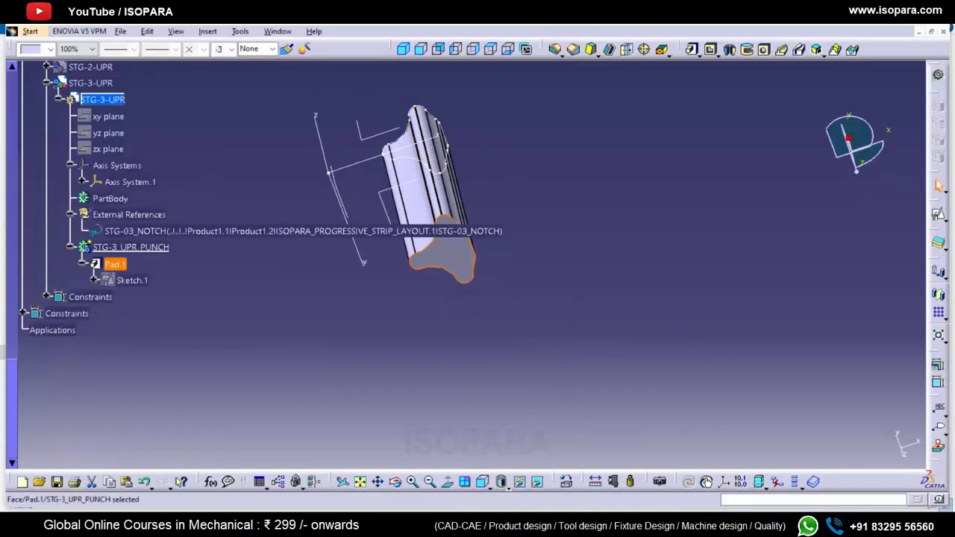
{"action": "right_click", "coordinate": [150, 246]}
{"action": "left_click", "coordinate": [179, 295]}
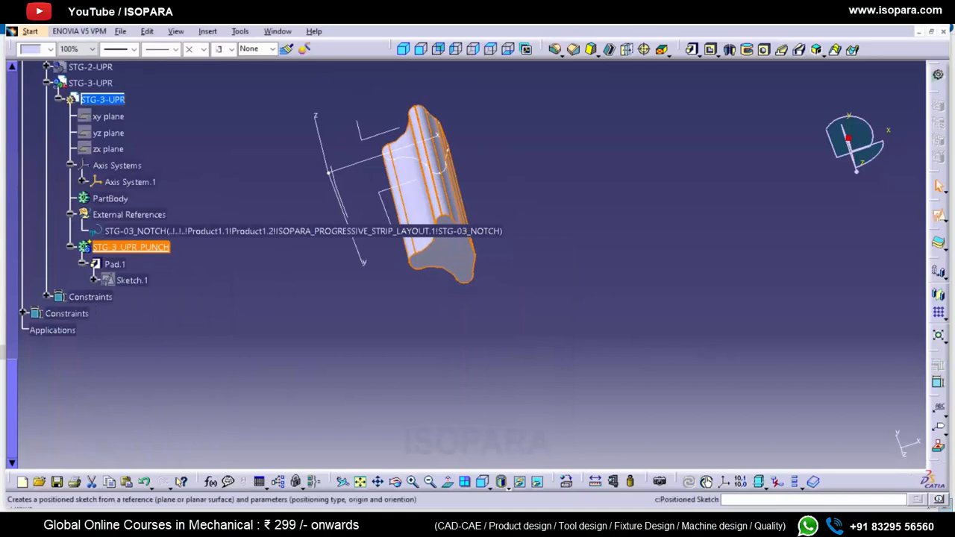
{"action": "left_click", "coordinate": [938, 215]}
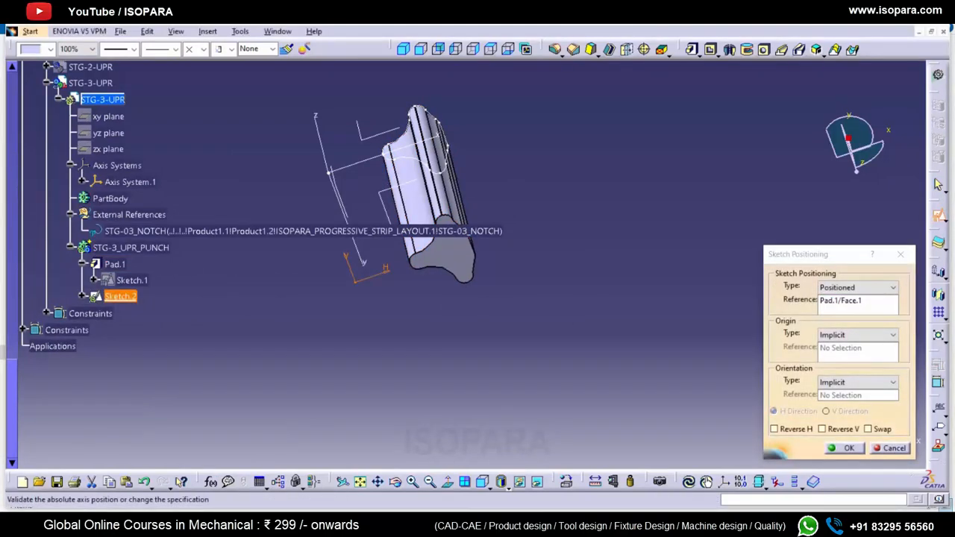
{"action": "left_click", "coordinate": [843, 448]}
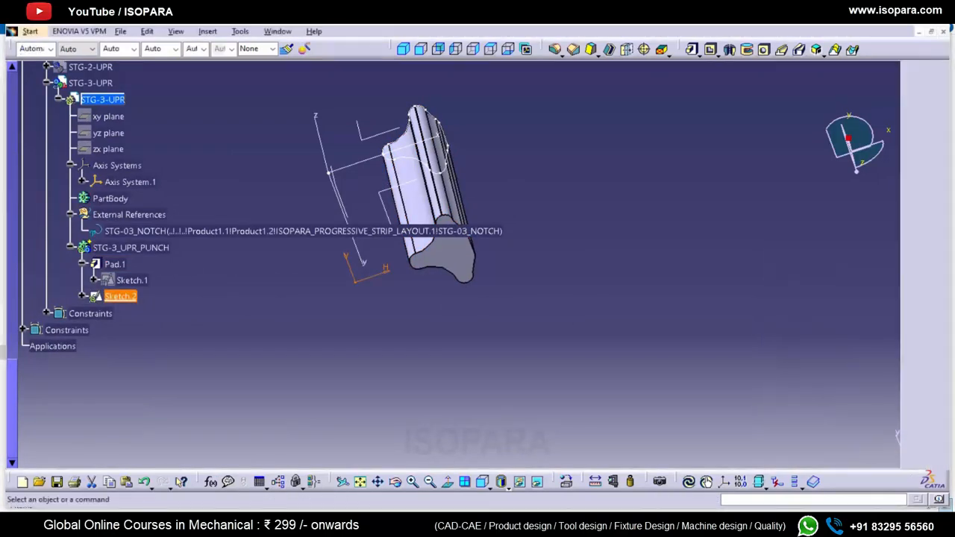
- Place a sketch point inside the punch's end-face outline, about 34.9 mm from the vertical sketch axis
{"action": "left_click", "coordinate": [915, 456]}
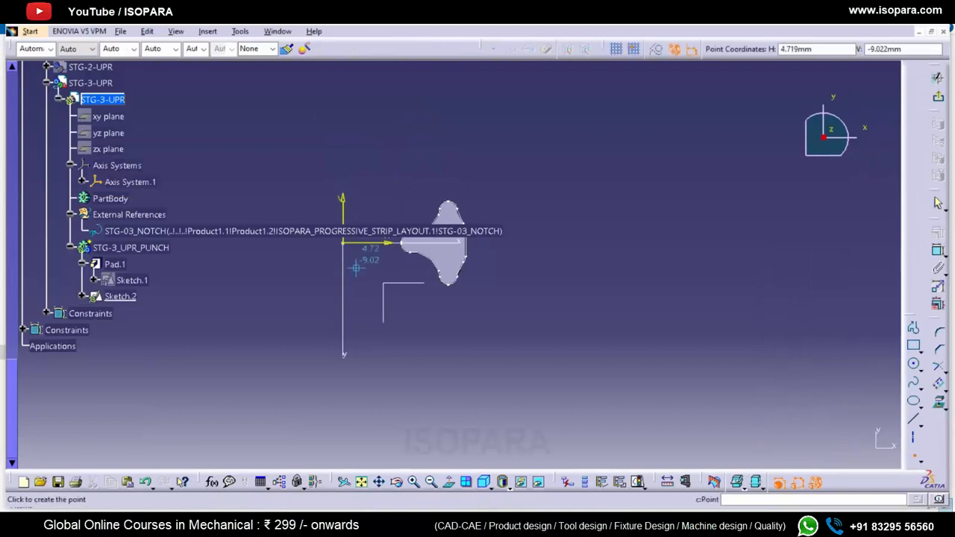
{"action": "middle_click_drag", "start_coordinate": [356, 265], "coordinate": [358, 233], "text": "ctrl"}
{"action": "scroll", "coordinate": [418, 224], "scroll_direction": "down", "scroll_amount": 4}
{"action": "left_click", "coordinate": [436, 223]}
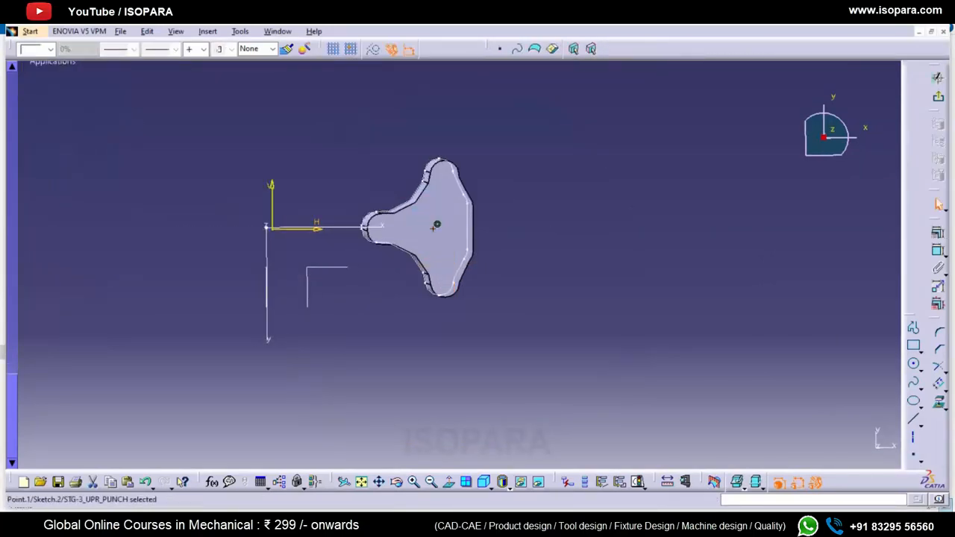
- Dimension the point 35 mm from the vertical sketch axis and exit the sketch
{"action": "left_click", "coordinate": [437, 224]}
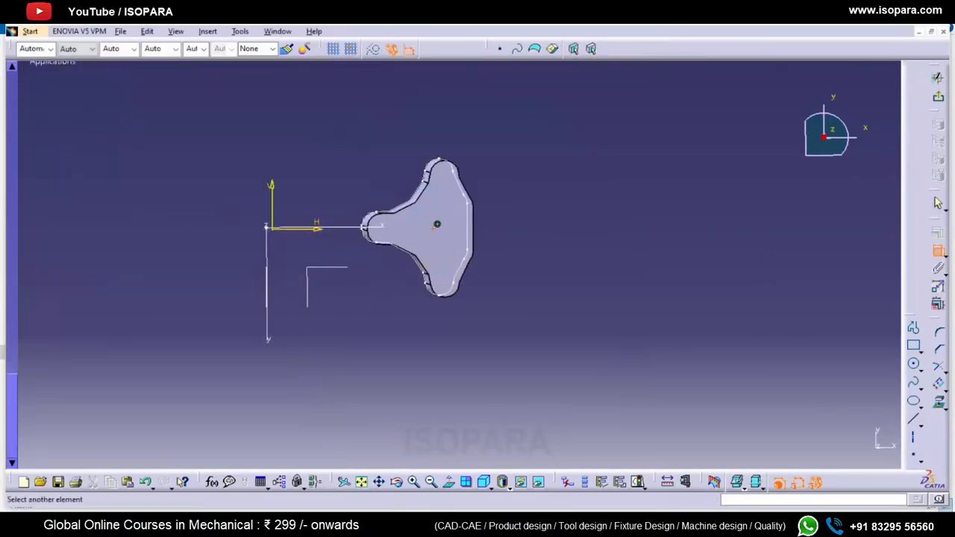
{"action": "left_click", "coordinate": [332, 175]}
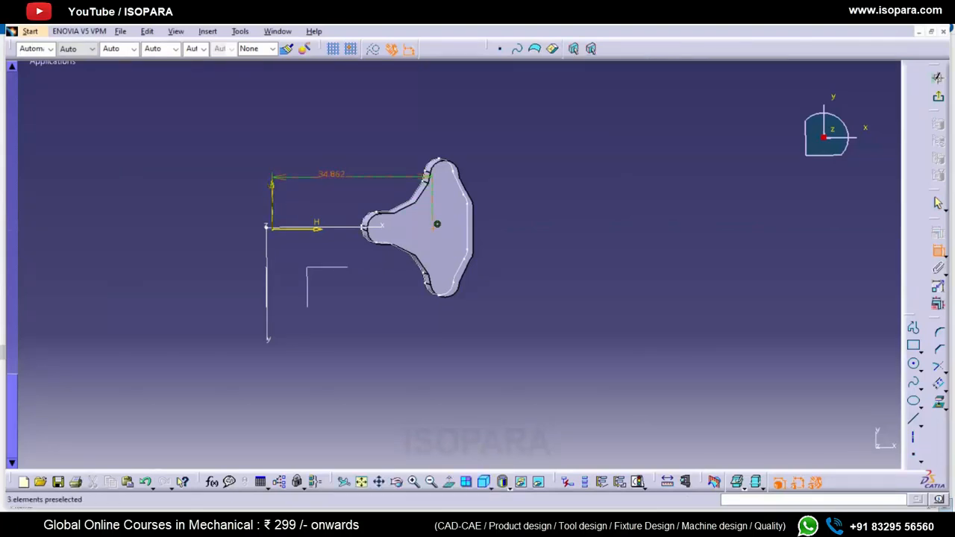
{"action": "double_click", "coordinate": [331, 175]}
{"action": "type", "text": "35mm"}
{"action": "key", "text": "Return"}
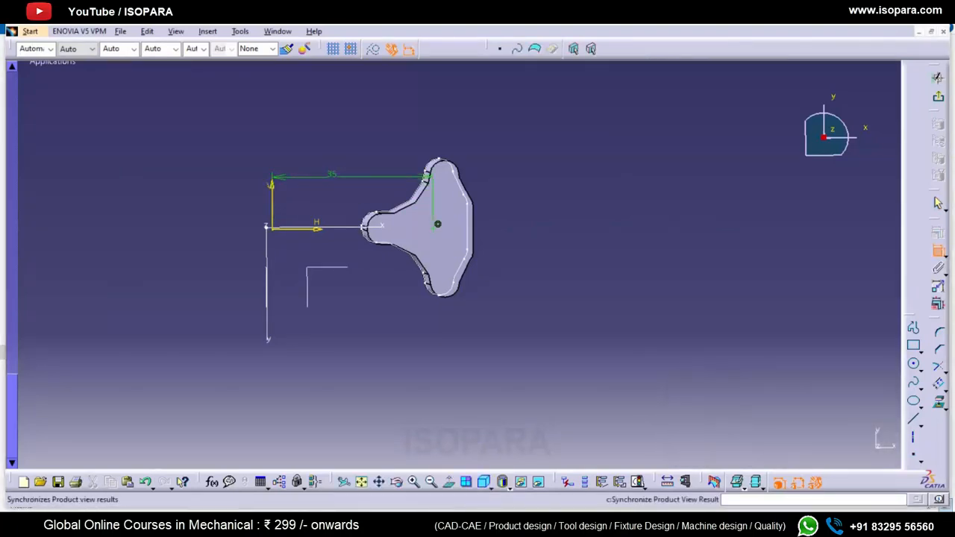
{"action": "left_click", "coordinate": [938, 94]}
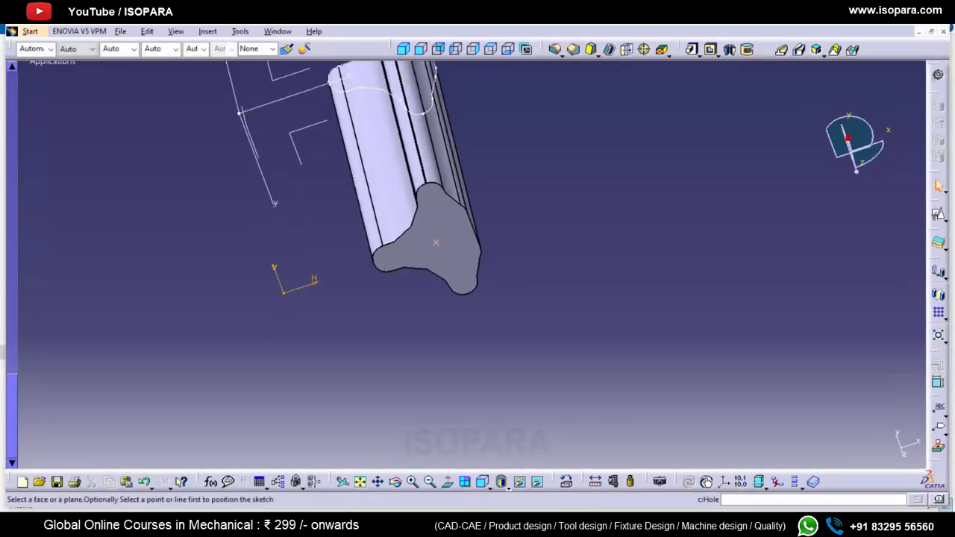
- Start a threaded blind hole at the sketch point on the punch's end face, using the Metric Thick Pitch standard
{"action": "left_click", "coordinate": [765, 49]}
{"action": "left_click", "coordinate": [438, 237]}
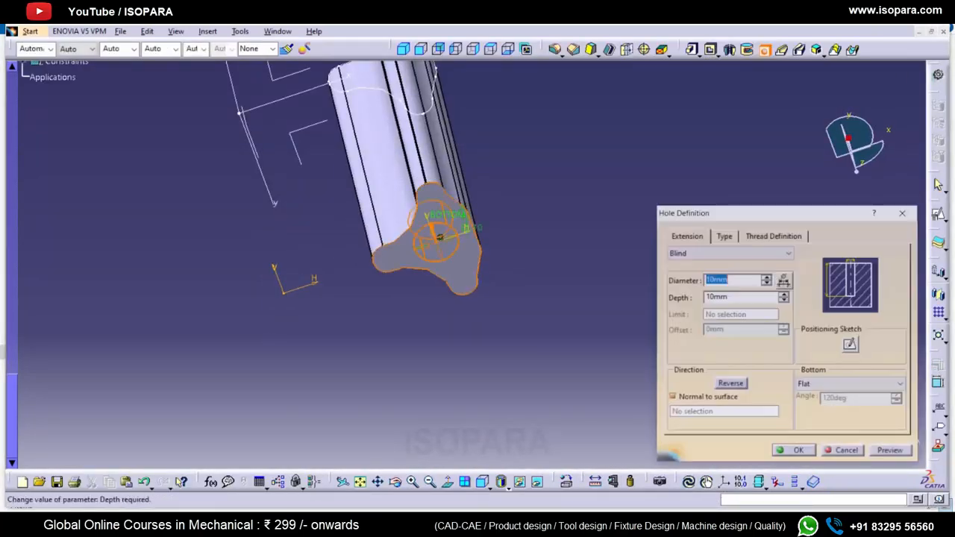
{"action": "left_click", "coordinate": [672, 253]}
{"action": "left_click", "coordinate": [723, 235]}
{"action": "left_click", "coordinate": [734, 253]}
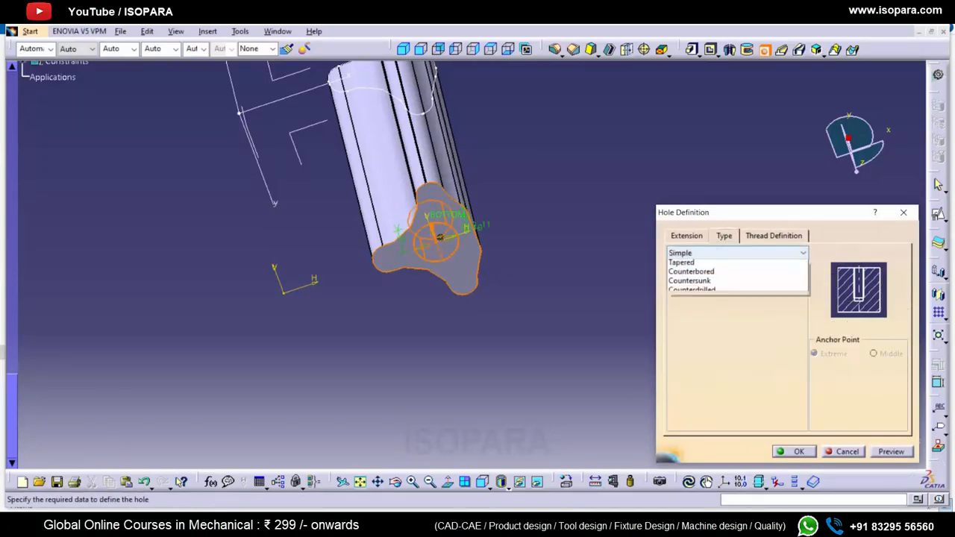
{"action": "left_click", "coordinate": [702, 263]}
{"action": "left_click", "coordinate": [686, 235]}
{"action": "left_click", "coordinate": [773, 235]}
{"action": "left_click", "coordinate": [784, 324]}
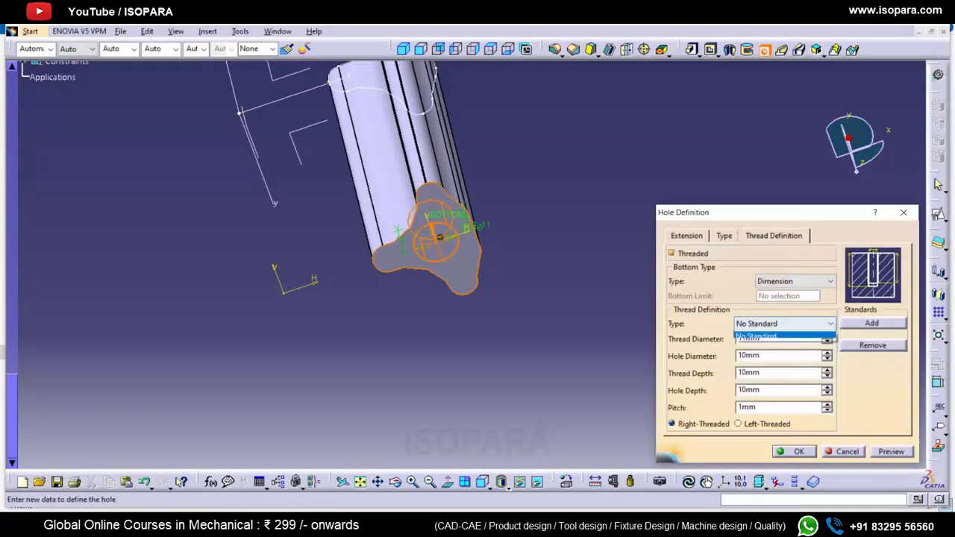
{"action": "left_click", "coordinate": [765, 344]}
{"action": "key", "text": "Return"}
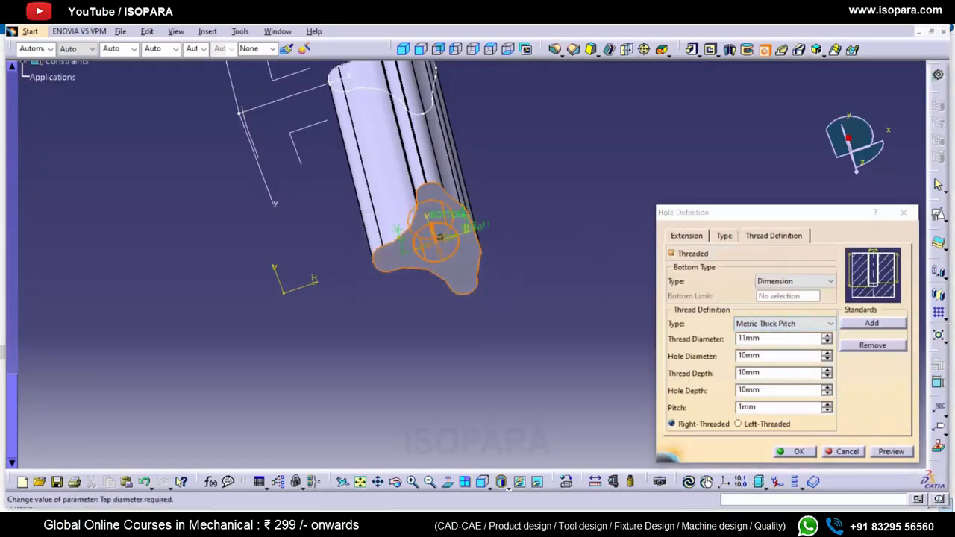
- Set the thread to M8 with an 18 mm thread depth and a 20 mm hole depth, and create the hole
{"action": "left_click", "coordinate": [783, 339]}
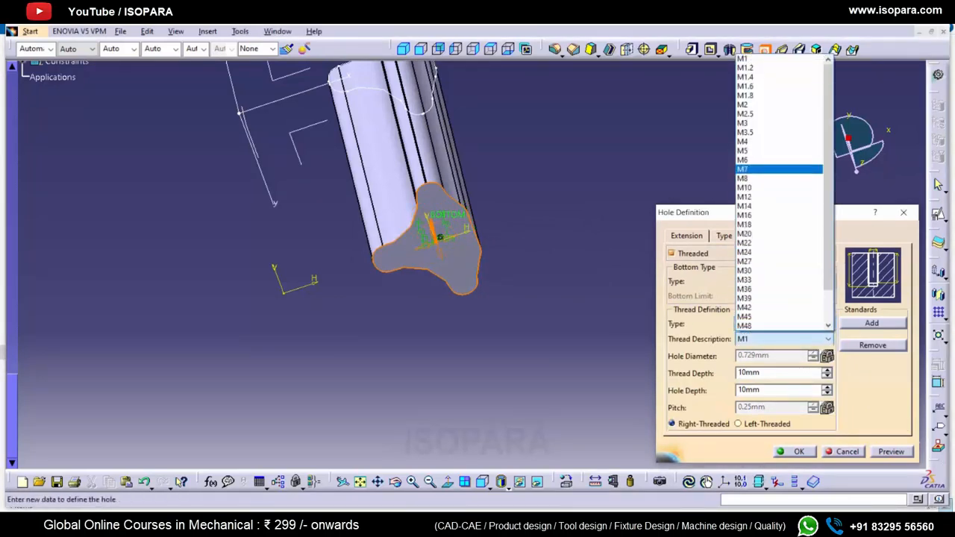
{"action": "left_click", "coordinate": [746, 178]}
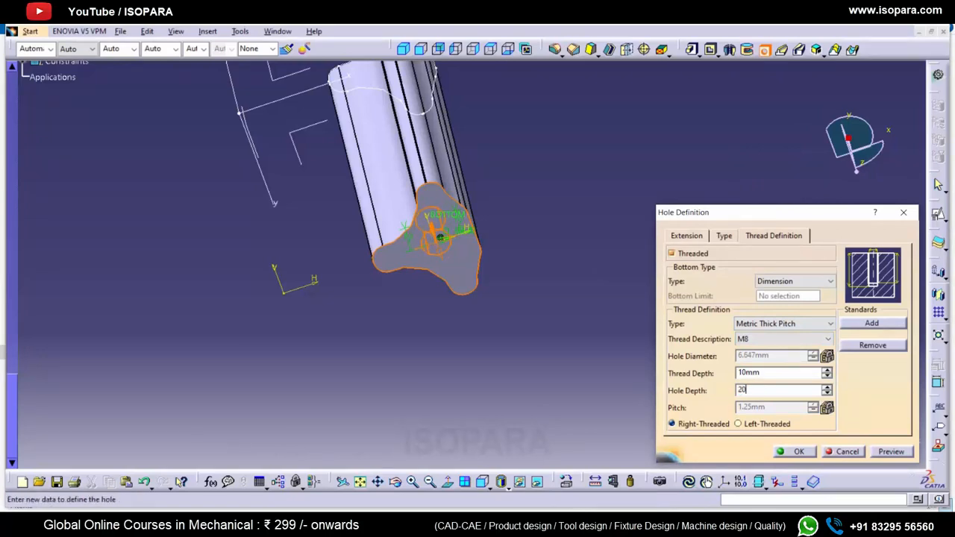
{"action": "double_click", "coordinate": [749, 372]}
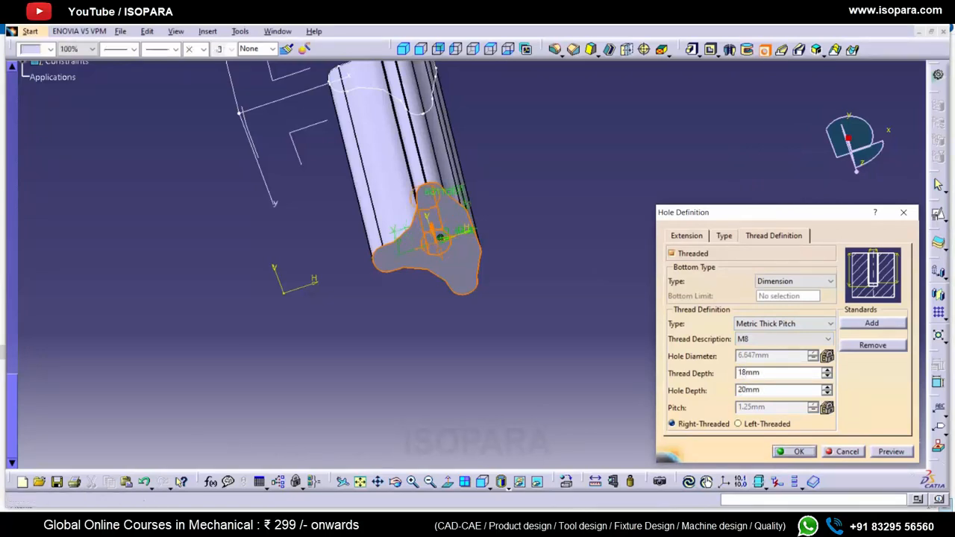
{"action": "left_click", "coordinate": [793, 452]}
- Edit the threaded hole in the punch to use a V-Bottom
{"action": "double_click", "coordinate": [436, 242]}
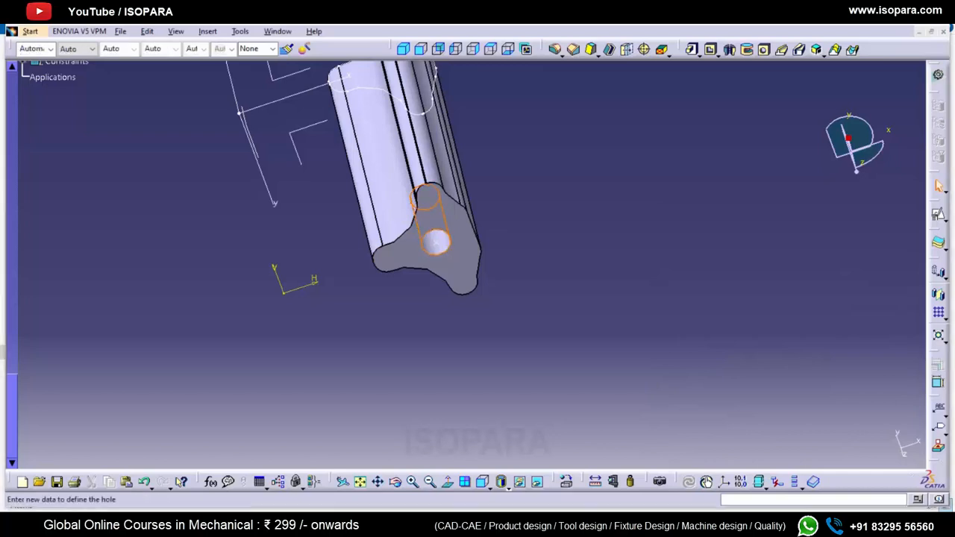
{"action": "left_click", "coordinate": [672, 234]}
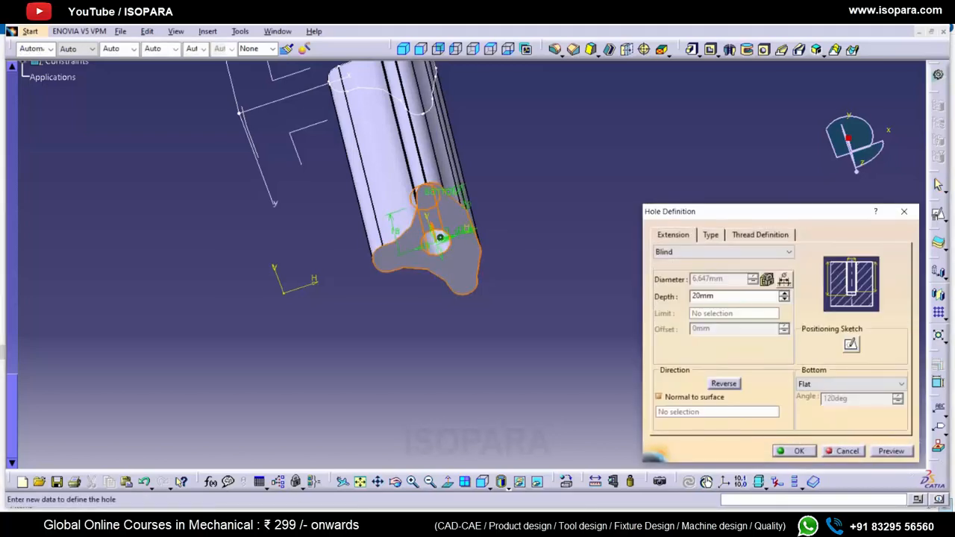
{"action": "left_click", "coordinate": [850, 384]}
{"action": "left_click", "coordinate": [813, 405]}
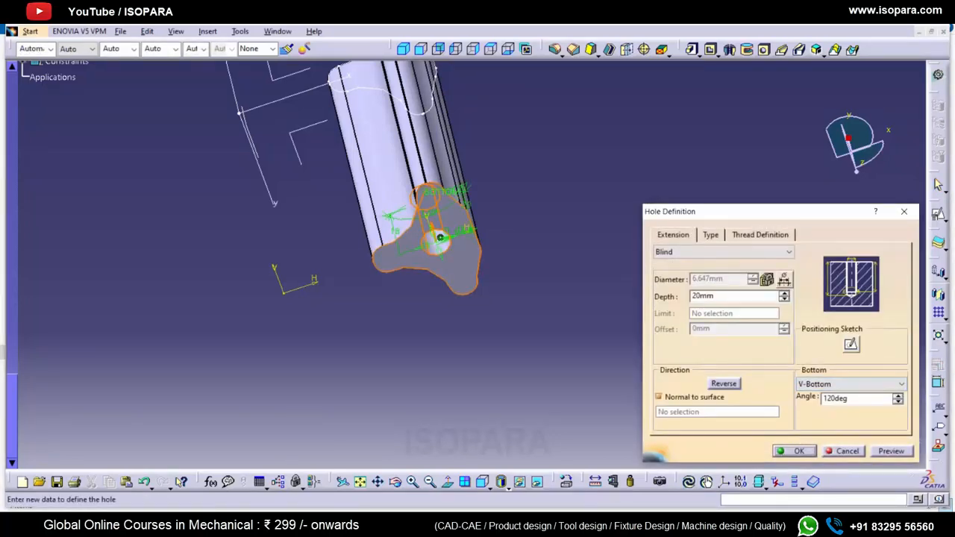
{"action": "left_click", "coordinate": [795, 451]}
- Colour the threaded hole in the punch yellow
{"action": "middle_click_drag", "start_coordinate": [496, 388], "coordinate": [485, 217]}
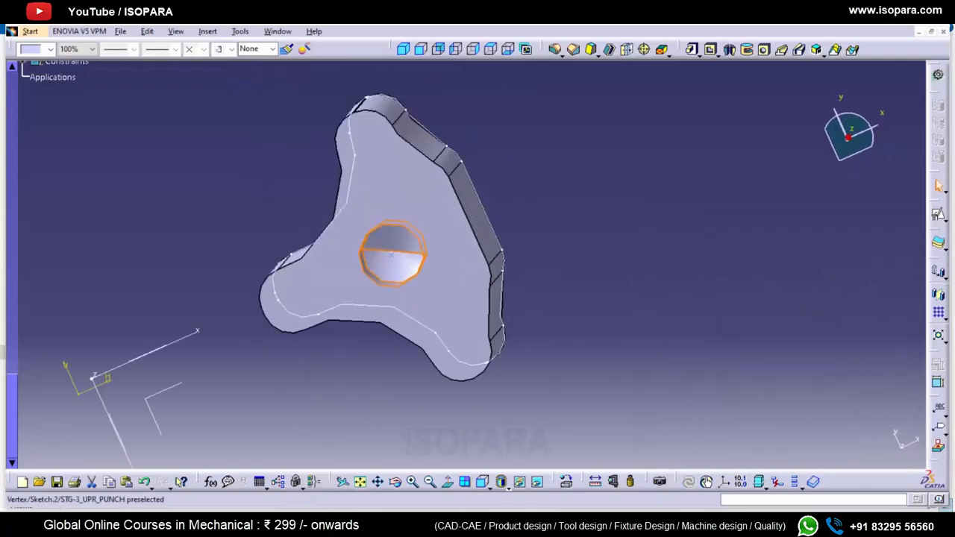
{"action": "left_click", "coordinate": [391, 255]}
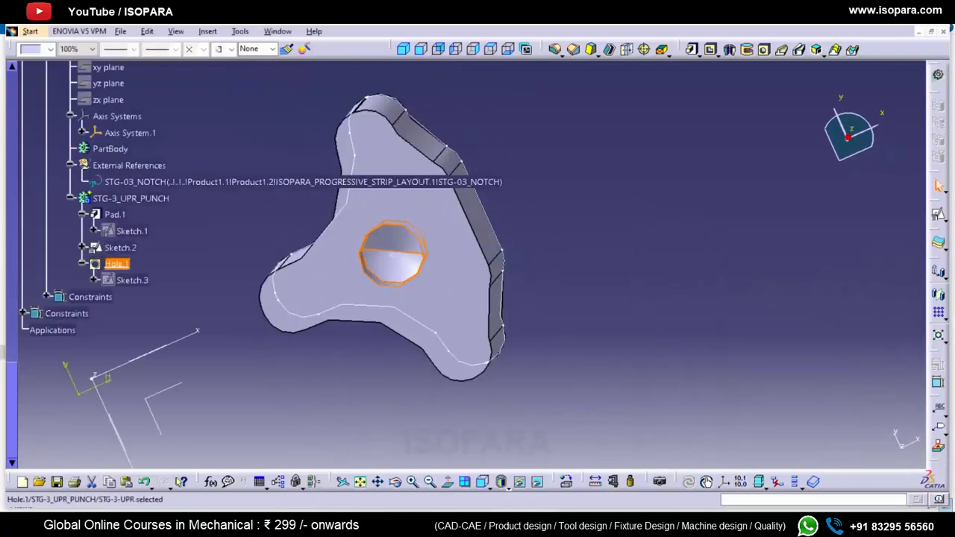
{"action": "left_click_drag", "start_coordinate": [54, 353], "coordinate": [126, 408]}
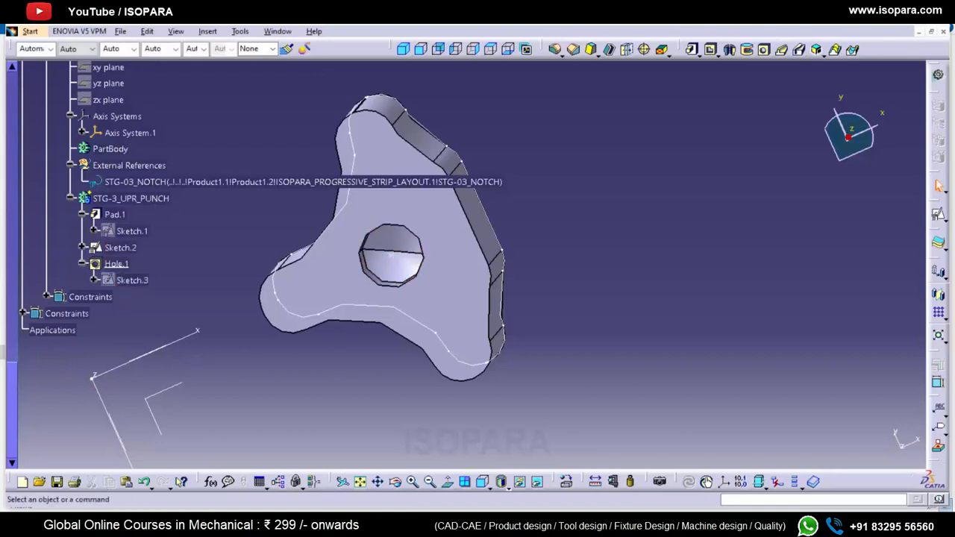
{"action": "left_click", "coordinate": [116, 263]}
{"action": "left_click", "coordinate": [50, 48]}
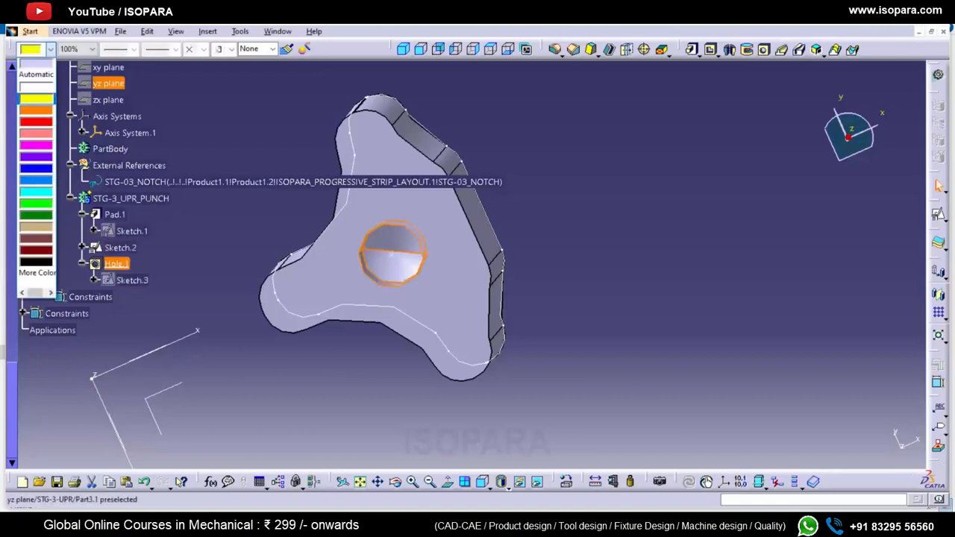
{"action": "left_click", "coordinate": [35, 98]}
- Define the STG-3_UPR_PUNCH body as the in-work object
{"action": "left_click", "coordinate": [131, 197]}
{"action": "right_click", "coordinate": [123, 197]}
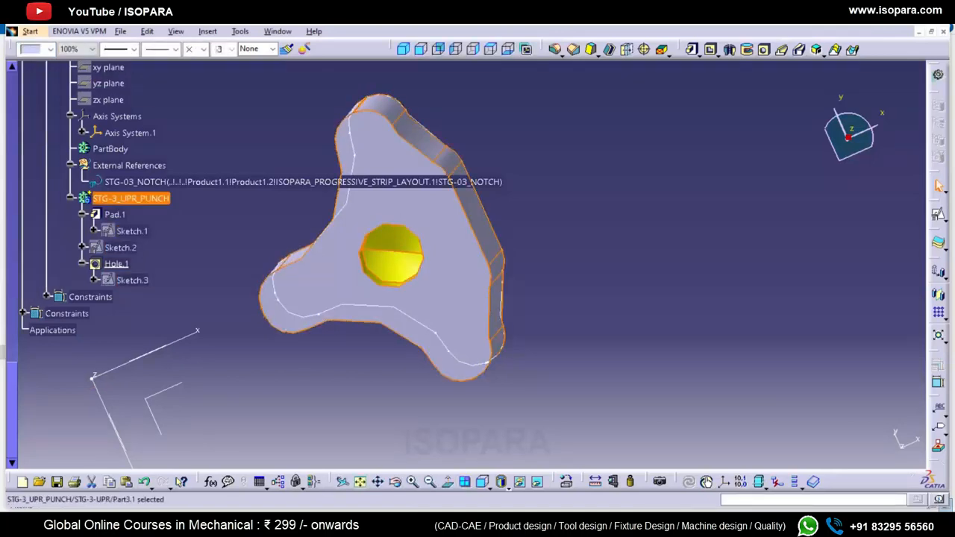
{"action": "left_click", "coordinate": [164, 287]}
- Hide the external references and the axis system of the STG-3-UPR part
{"action": "left_click", "coordinate": [70, 165]}
{"action": "key", "text": "space"}
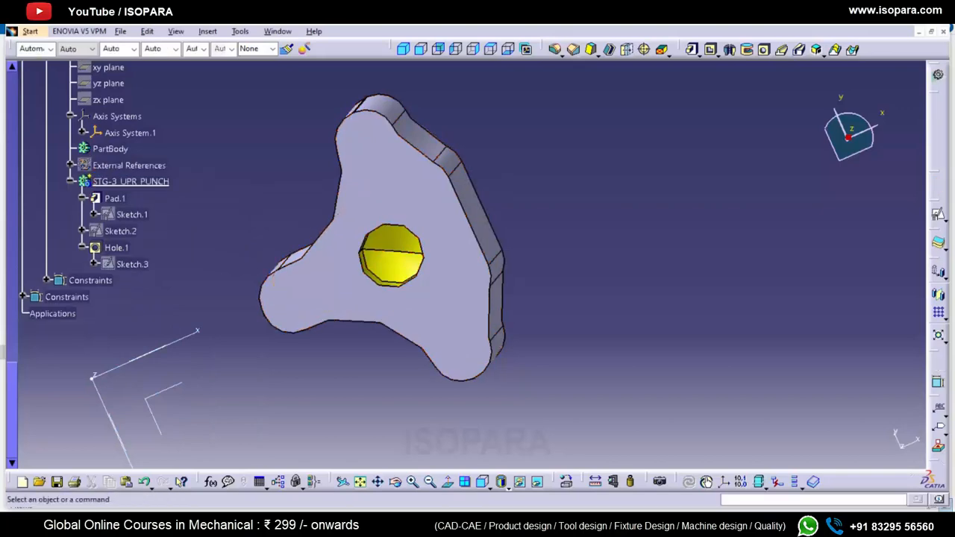
{"action": "middle_click_drag", "start_coordinate": [478, 194], "coordinate": [479, 273]}
{"action": "left_click", "coordinate": [336, 281]}
{"action": "key", "text": "space"}
{"action": "middle_click_drag", "start_coordinate": [462, 180], "coordinate": [463, 395]}
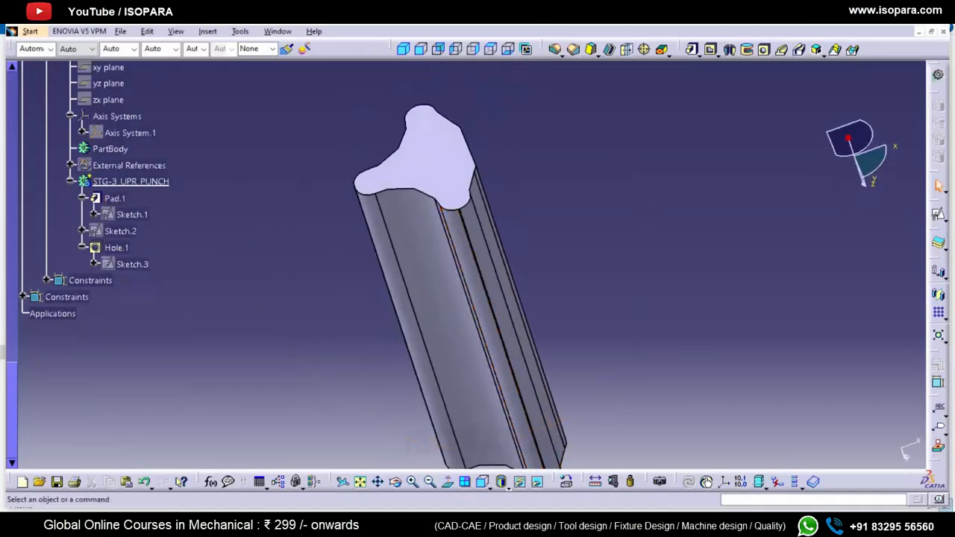
- Collapse the STG-3_UPR_PUNCH body in the specification tree and select it
{"action": "middle_click_drag", "start_coordinate": [395, 216], "coordinate": [485, 276]}
{"action": "left_click", "coordinate": [485, 280]}
{"action": "left_click", "coordinate": [130, 182]}
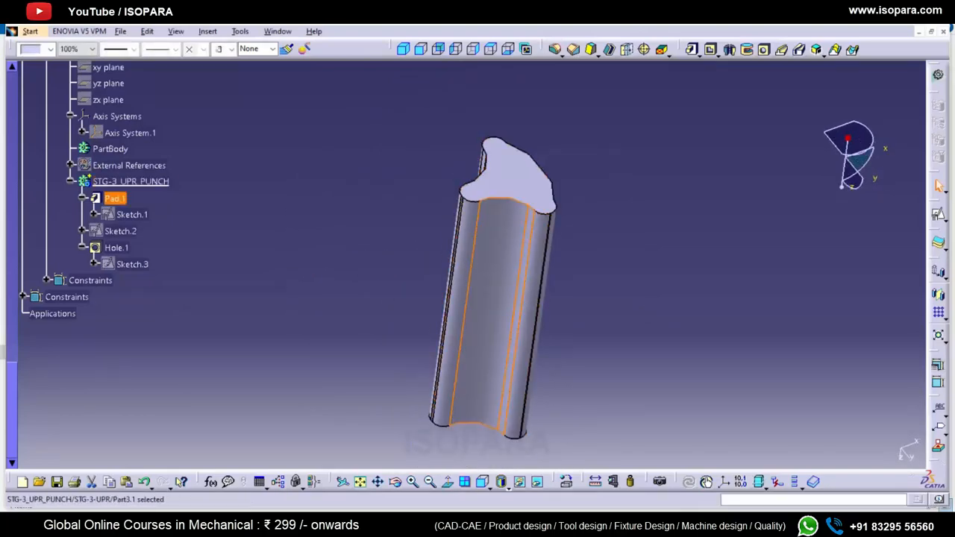
{"action": "left_click", "coordinate": [70, 181]}
{"action": "right_click", "coordinate": [115, 182]}
{"action": "key", "text": "Escape"}
{"action": "left_click", "coordinate": [130, 181]}
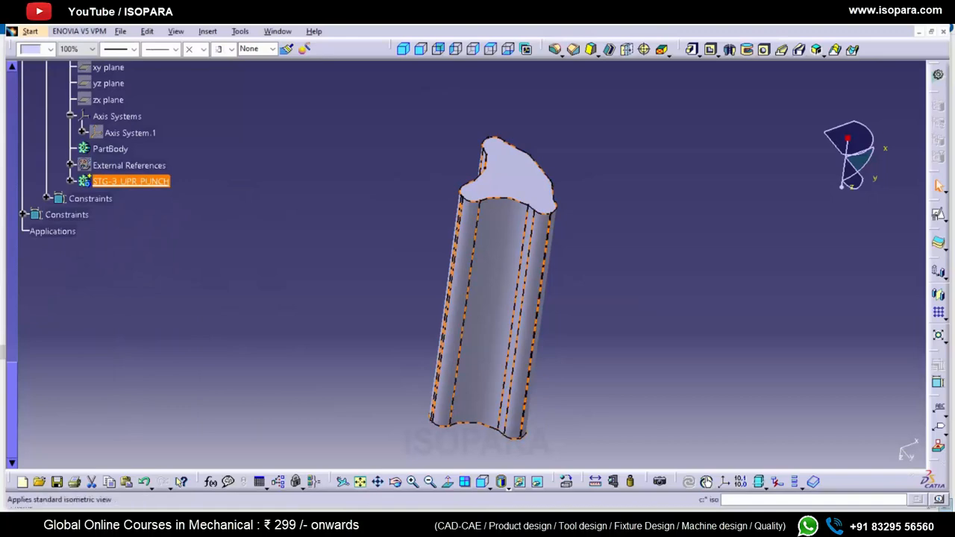
- Show the STG-2-UPR component again and view it side-on beside the punch
{"action": "left_click", "coordinate": [938, 214]}
{"action": "mouse_move", "coordinate": [477, 313]}
{"action": "middle_mouse_down"}
{"action": "mouse_move", "coordinate": [464, 162]}
{"action": "mouse_move", "coordinate": [452, 141]}
{"action": "middle_mouse_up"}
{"action": "key", "text": "Escape"}
{"action": "scroll", "coordinate": [90, 206], "scroll_direction": "up", "scroll_amount": 4}
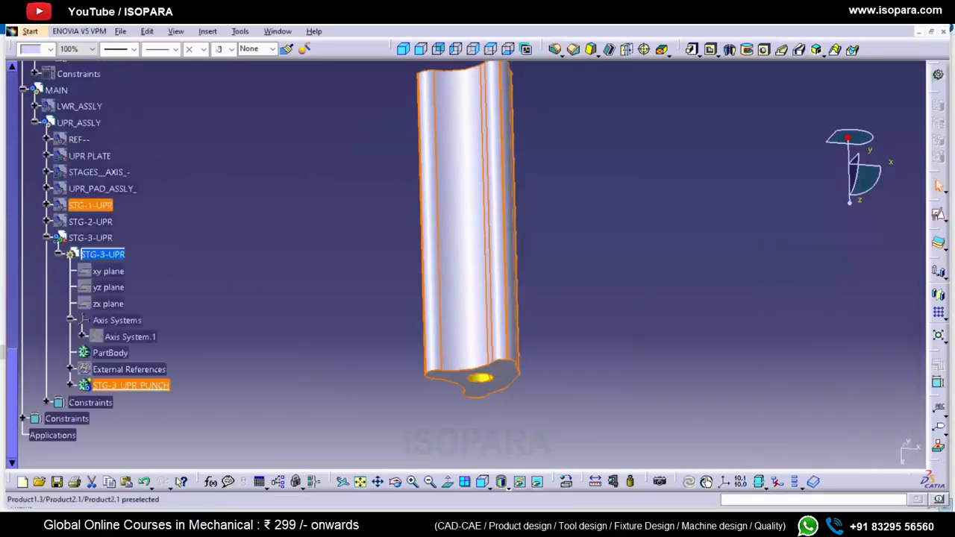
{"action": "left_click", "coordinate": [420, 48]}
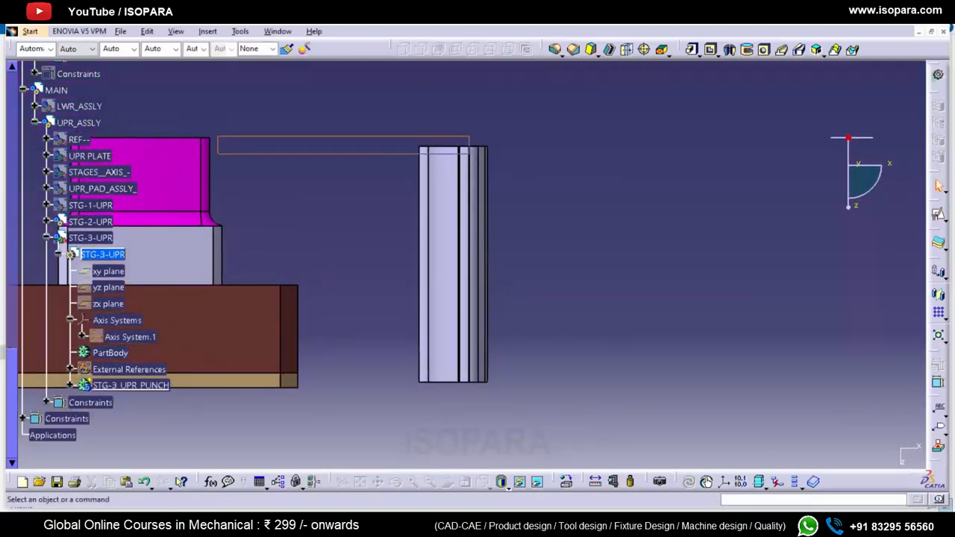
- Edit the punch pad to a first limit of 77 mm and a second limit of 3 mm
{"action": "double_click", "coordinate": [444, 224]}
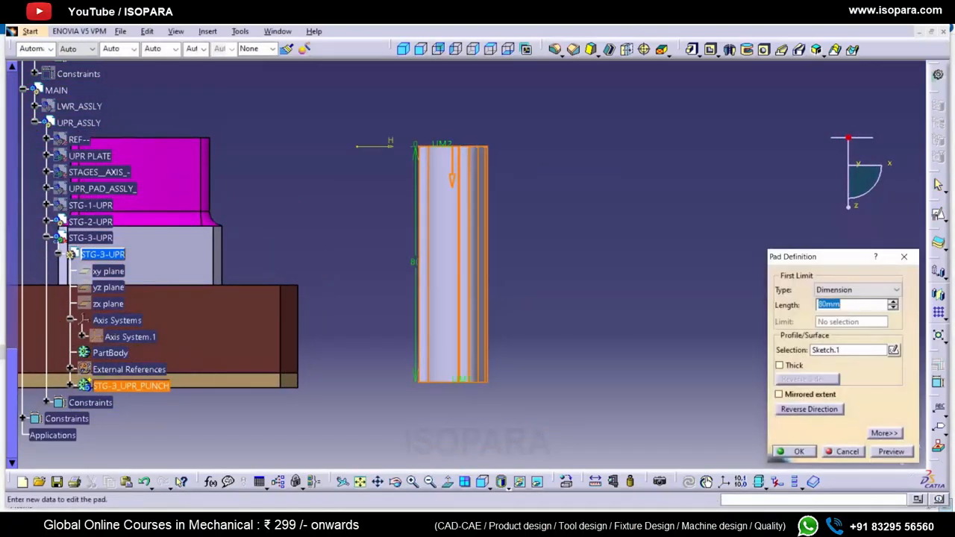
{"action": "left_click", "coordinate": [884, 433]}
{"action": "type", "text": "3"}
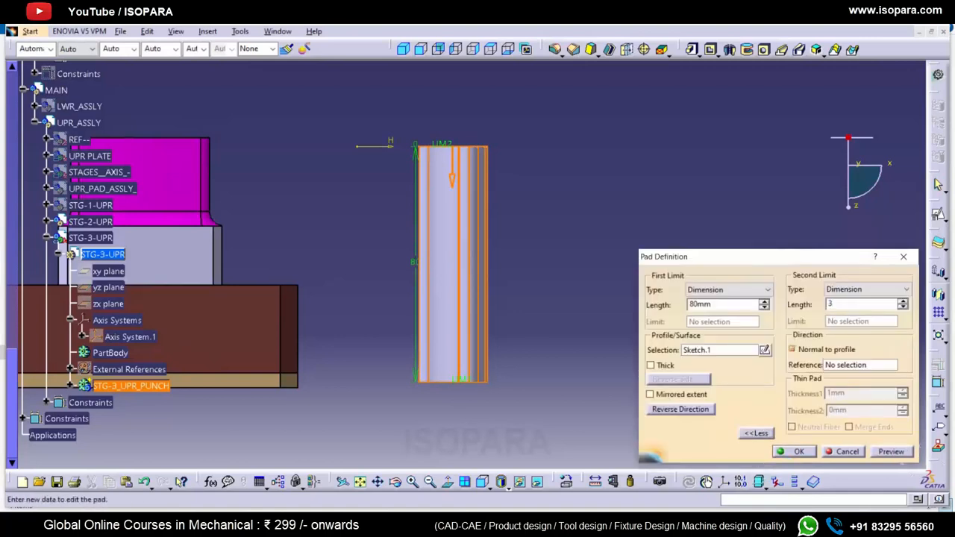
{"action": "double_click", "coordinate": [700, 304]}
{"action": "type", "text": "77"}
{"action": "key", "text": "Return"}
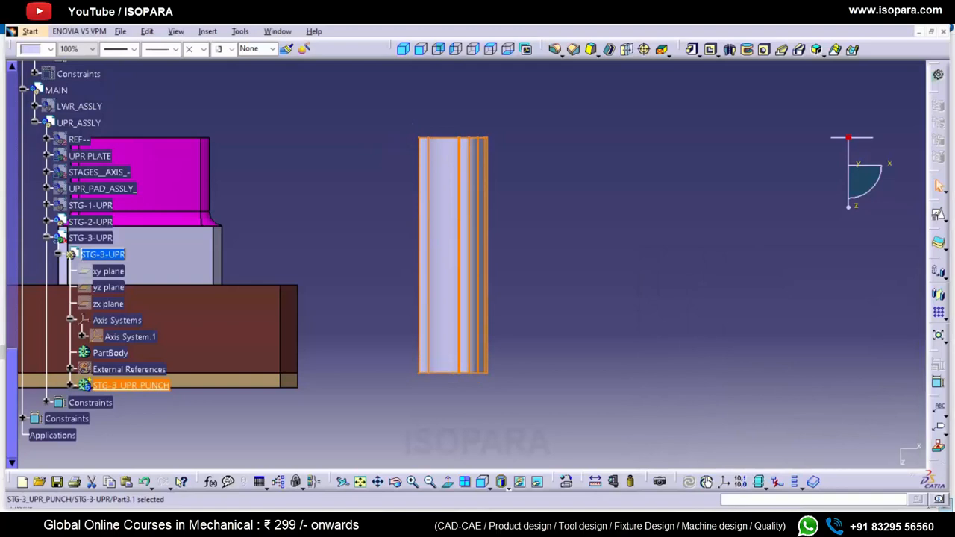
- Insert a new body in the STG-3-UPR part and rename it STG-3_PUNCH HOLDER
{"action": "left_click", "coordinate": [208, 30]}
{"action": "left_click", "coordinate": [217, 62]}
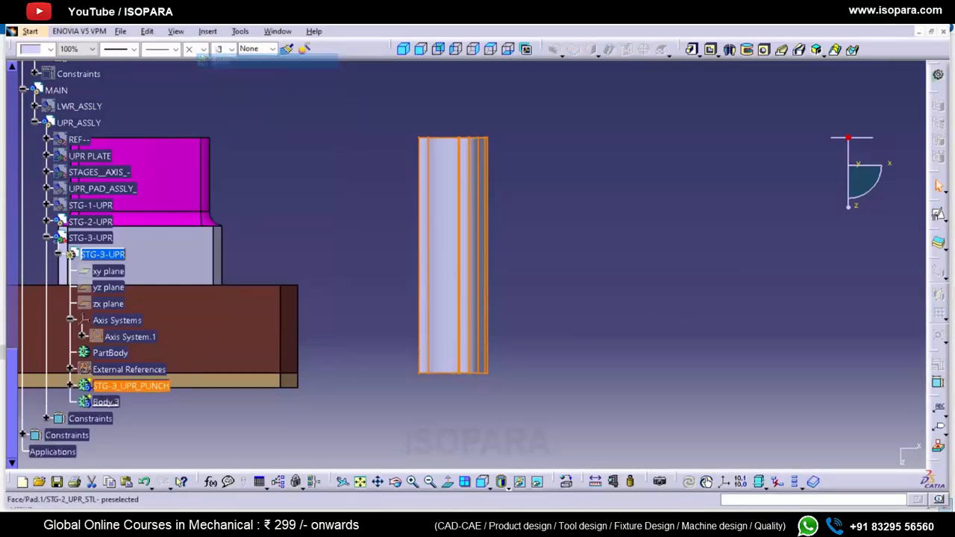
{"action": "right_click", "coordinate": [105, 401]}
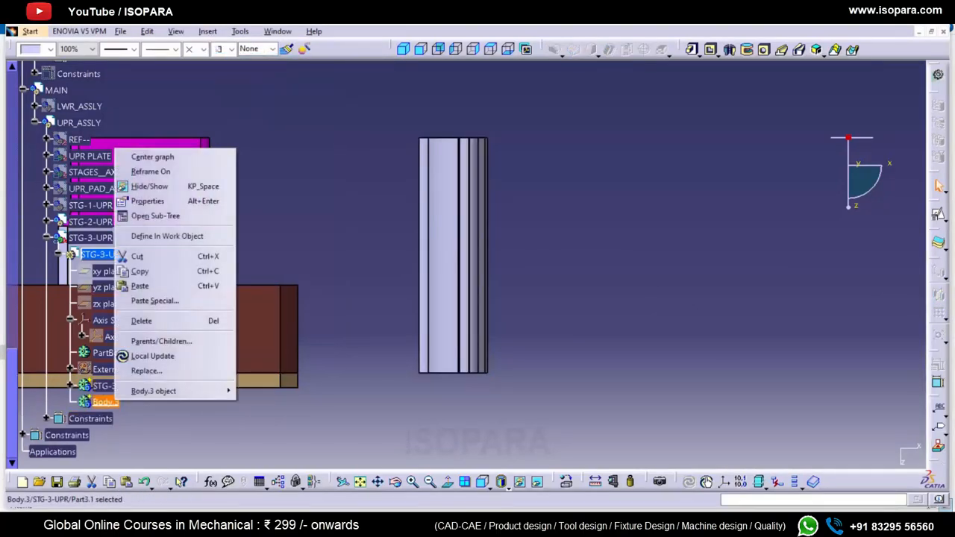
{"action": "left_click", "coordinate": [148, 201]}
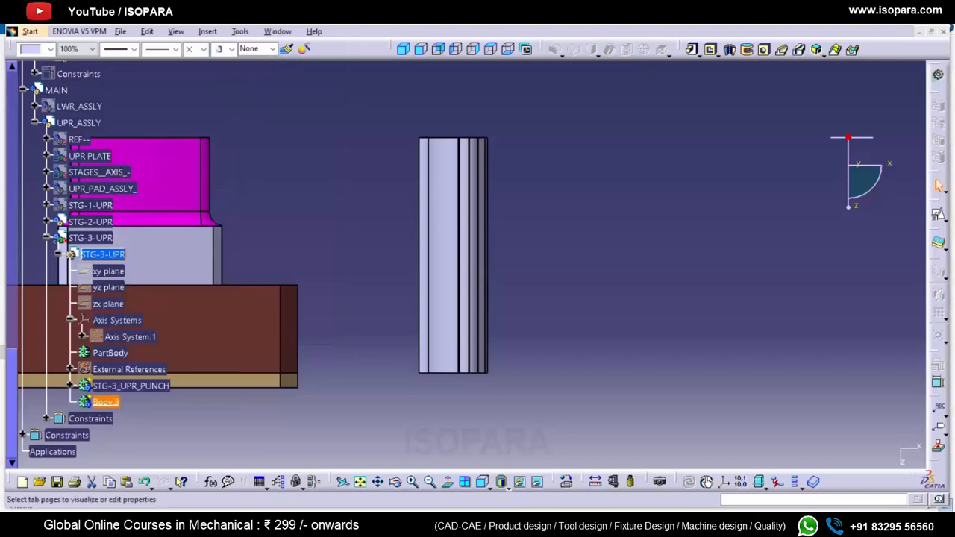
{"action": "type", "text": "p"}
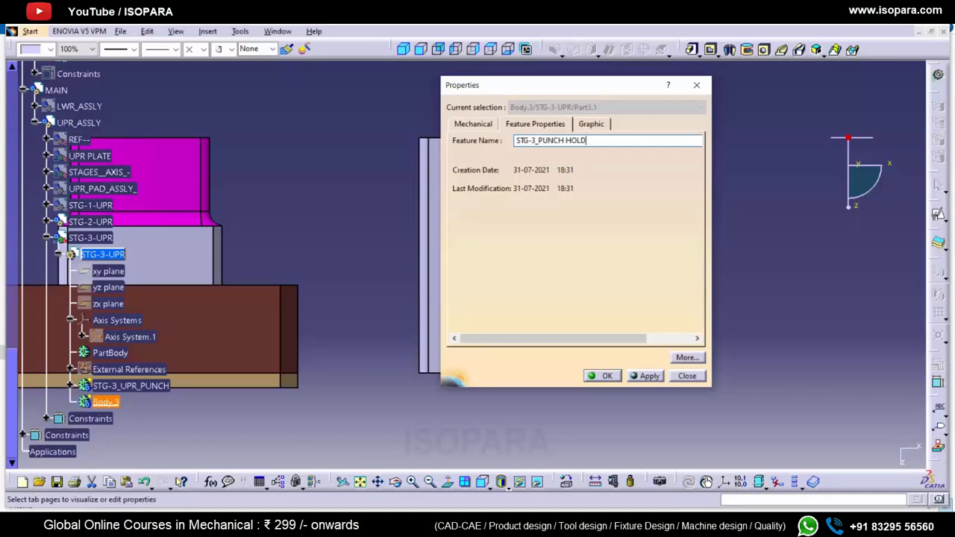
{"action": "key", "text": "Return"}
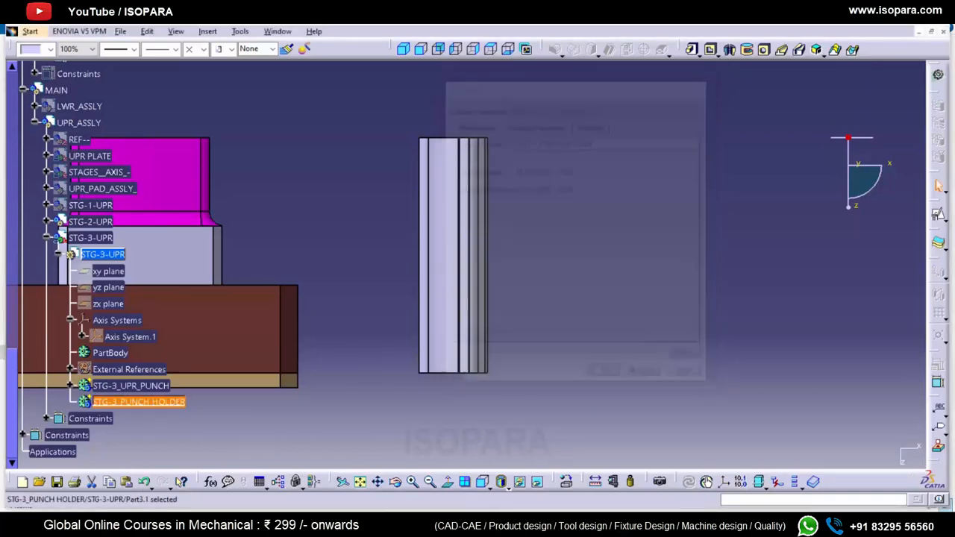
- Sketch a rectangle about 69 mm wide and 72 mm high around the punch outline, with one side on the sketch's vertical axis
{"action": "key", "text": "Escape"}
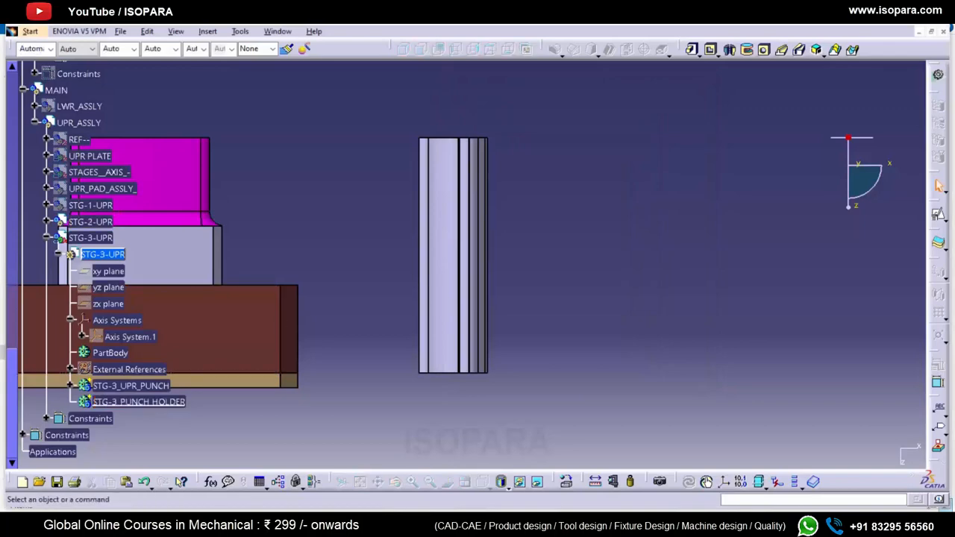
{"action": "left_click", "coordinate": [938, 216]}
{"action": "middle_click_drag", "start_coordinate": [492, 336], "coordinate": [455, 246]}
{"action": "left_click", "coordinate": [460, 291]}
{"action": "middle_click_drag", "start_coordinate": [459, 291], "coordinate": [465, 270]}
{"action": "key", "text": "Return"}
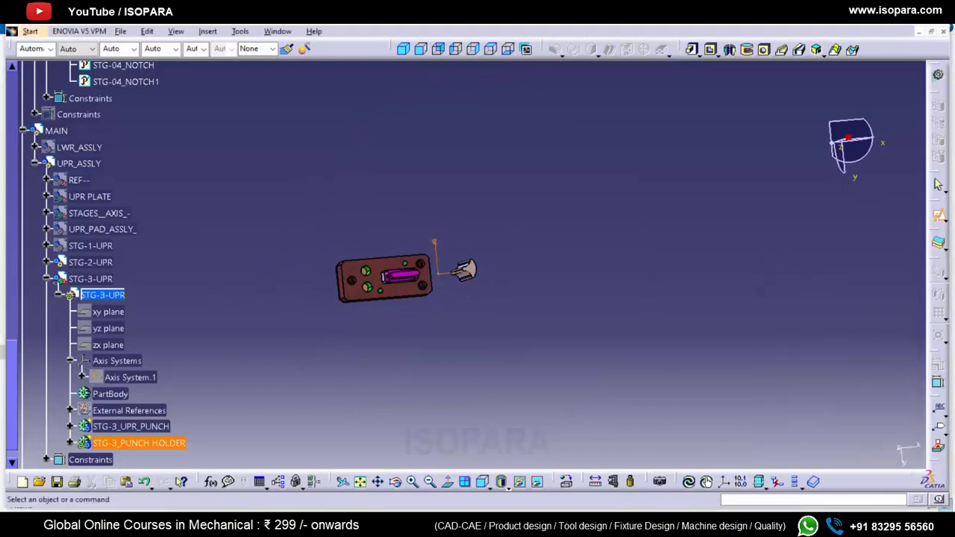
{"action": "middle_click_drag", "start_coordinate": [453, 298], "coordinate": [453, 216], "text": "ctrl"}
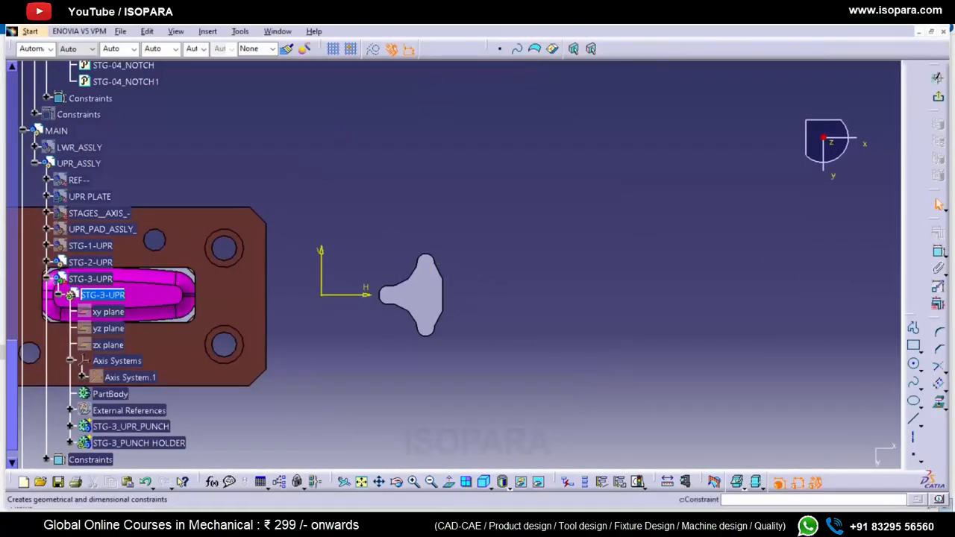
{"action": "left_click", "coordinate": [914, 346]}
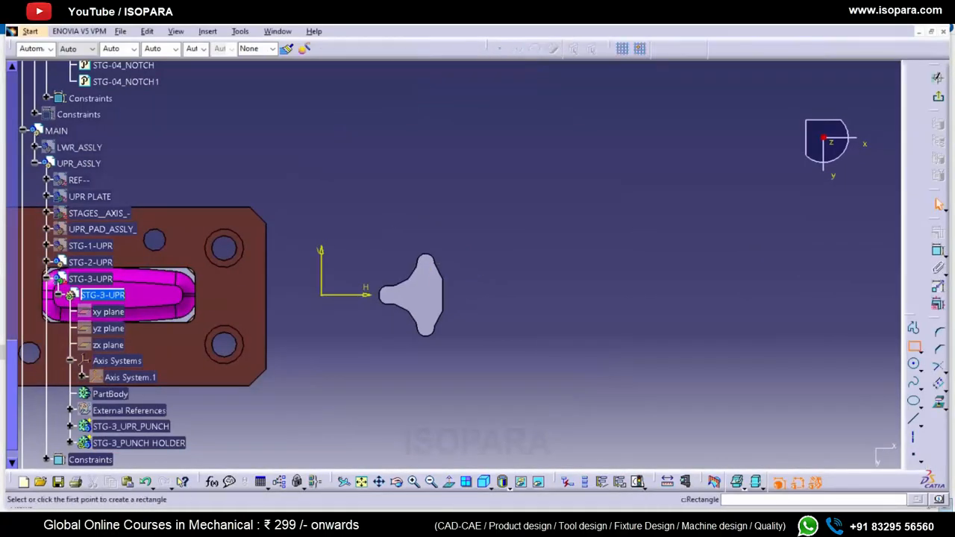
{"action": "left_click", "coordinate": [321, 187]}
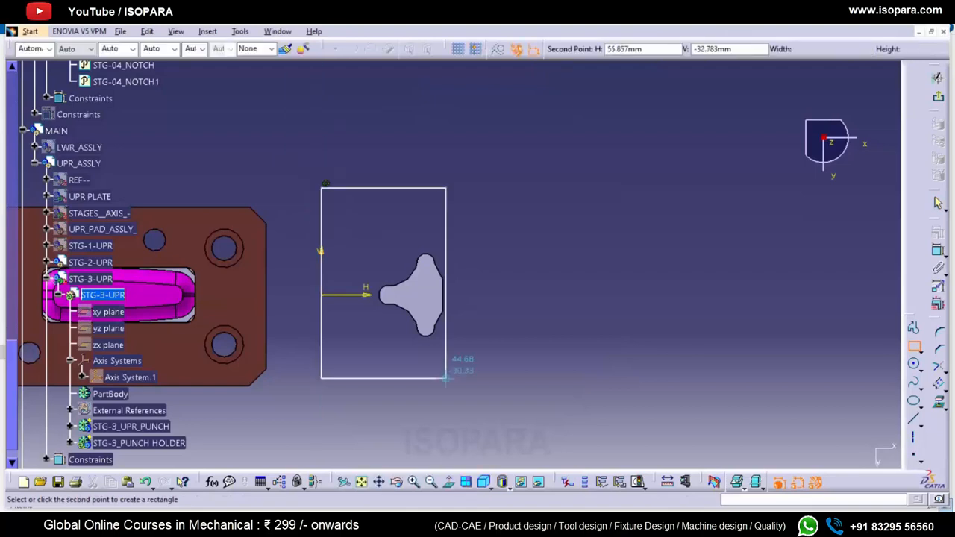
{"action": "left_click", "coordinate": [514, 387]}
- Dimension the rectangle's height and make its two horizontal edges symmetric about the sketch's horizontal axis
{"action": "left_click", "coordinate": [939, 252]}
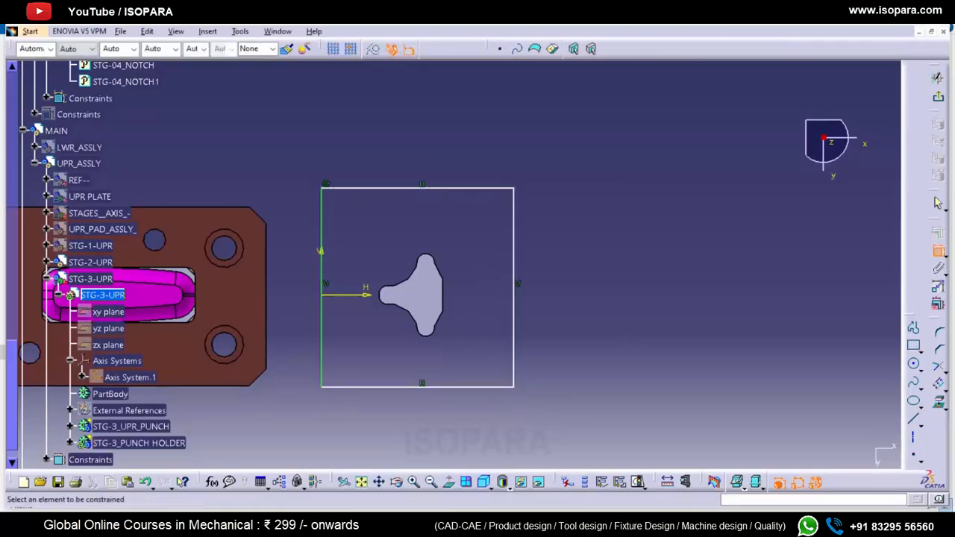
{"action": "left_click", "coordinate": [461, 188]}
{"action": "left_click", "coordinate": [473, 387]}
{"action": "right_click", "coordinate": [472, 303]}
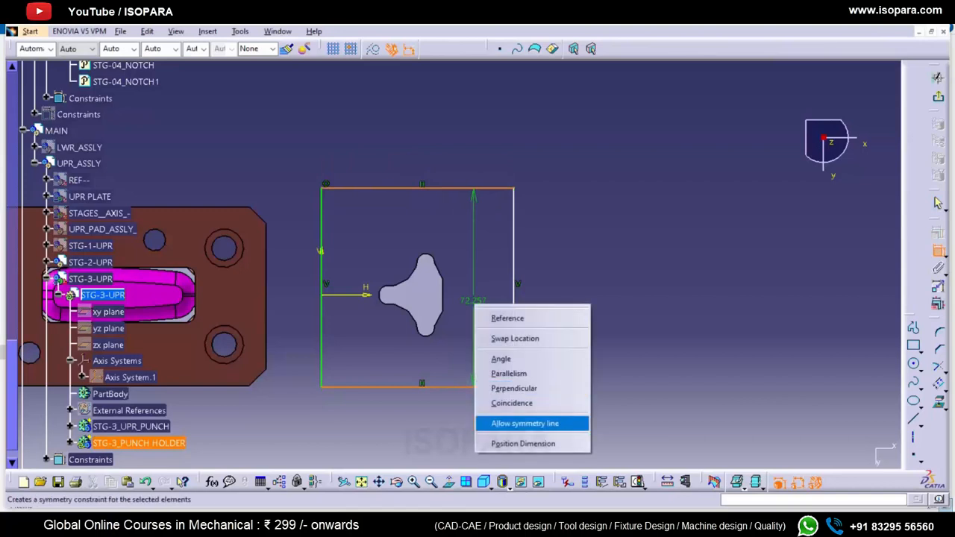
{"action": "left_click", "coordinate": [532, 424]}
{"action": "left_click", "coordinate": [359, 289]}
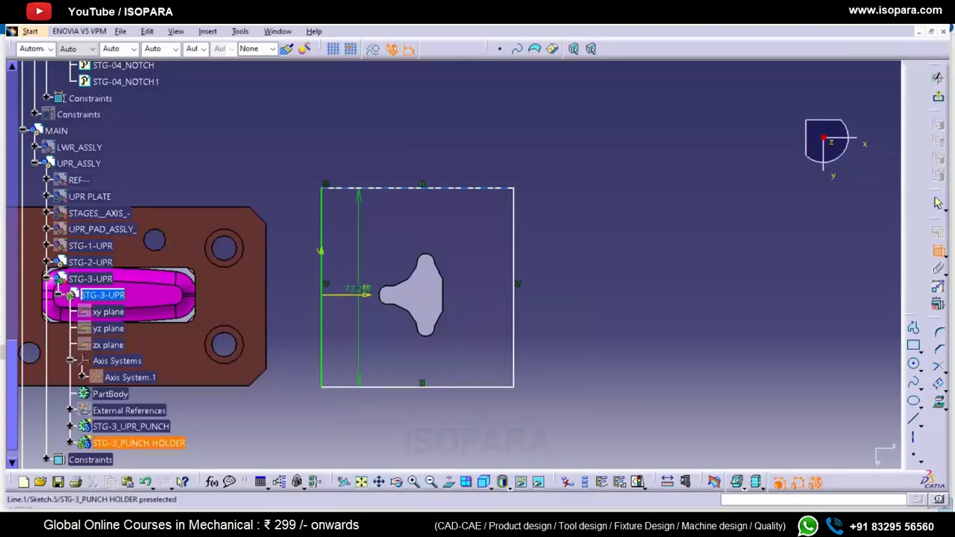
{"action": "left_click", "coordinate": [448, 188]}
{"action": "right_click", "coordinate": [472, 329]}
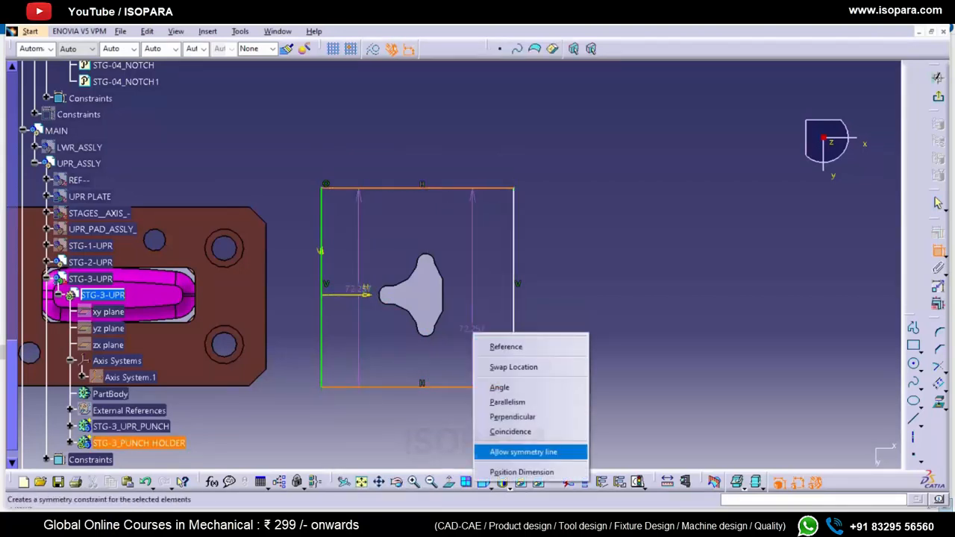
{"action": "left_click", "coordinate": [512, 450]}
{"action": "left_click", "coordinate": [342, 295]}
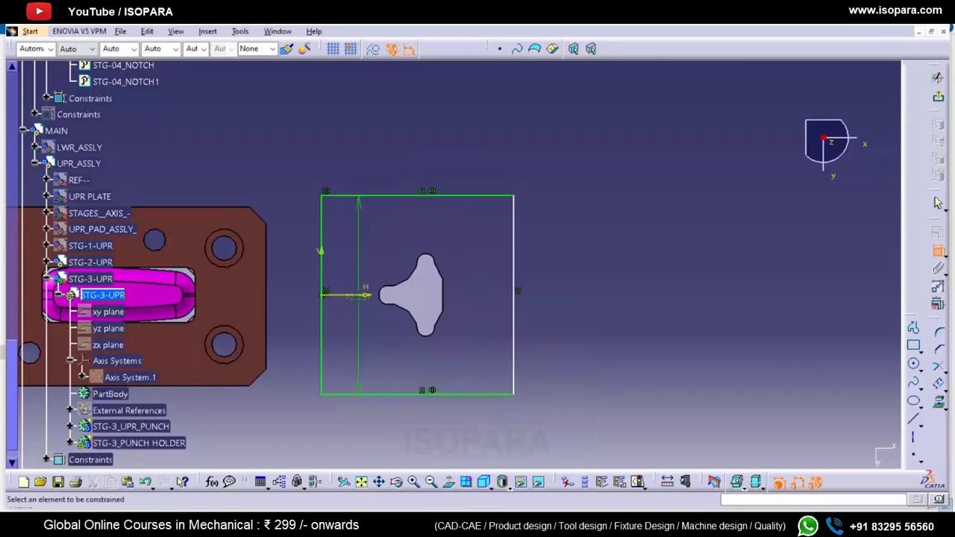
- Set the rectangle's height to 70 mm
{"action": "double_click", "coordinate": [359, 296]}
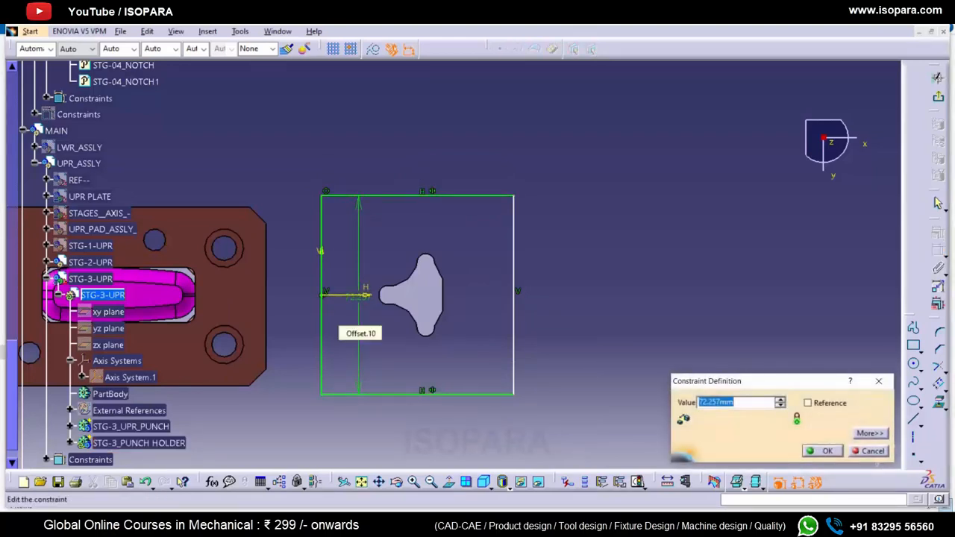
{"action": "type", "text": "70"}
{"action": "key", "text": "Return"}
- Dimension the rectangle's width as 70 mm and change its height to 65 mm
{"action": "left_click", "coordinate": [392, 391]}
{"action": "left_click", "coordinate": [392, 367]}
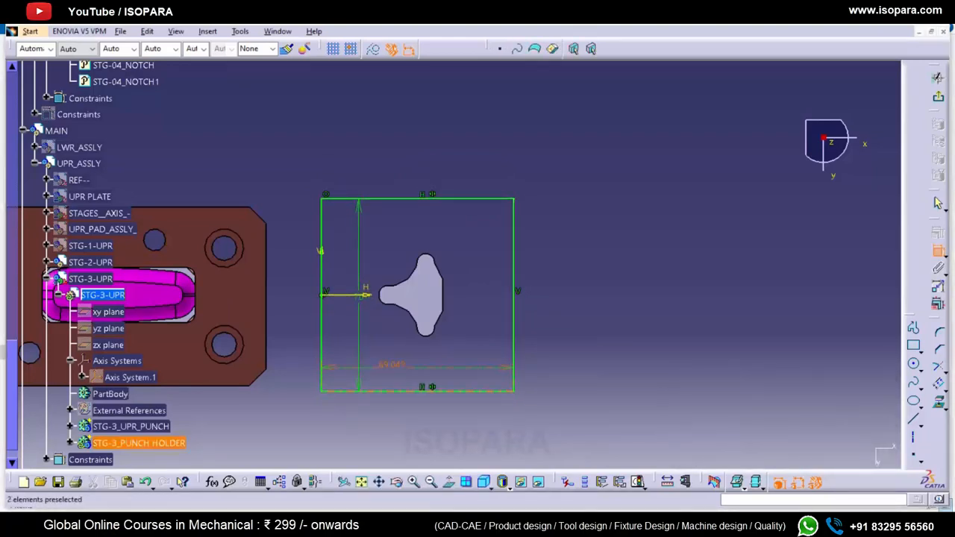
{"action": "double_click", "coordinate": [391, 365]}
{"action": "type", "text": "70"}
{"action": "key", "text": "Return"}
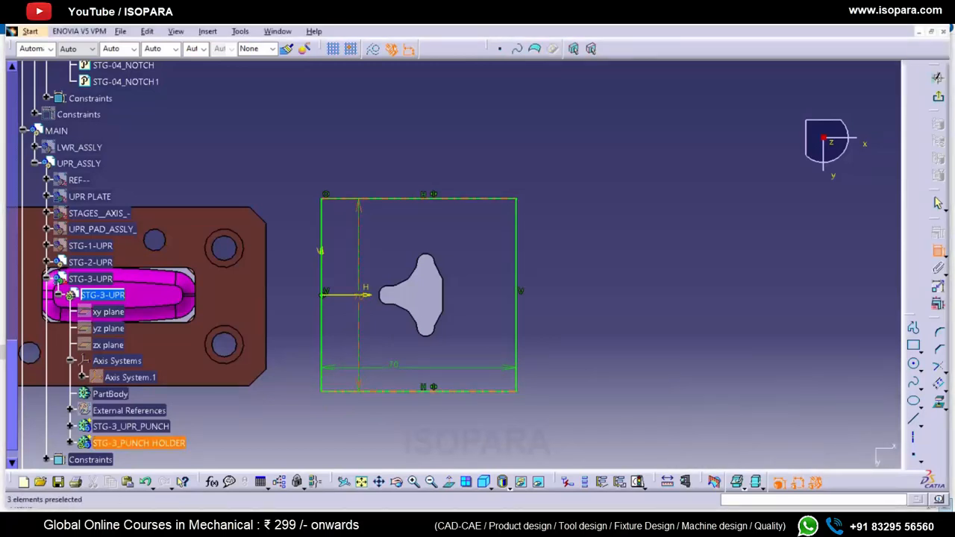
{"action": "double_click", "coordinate": [358, 321]}
{"action": "key", "text": "Return"}
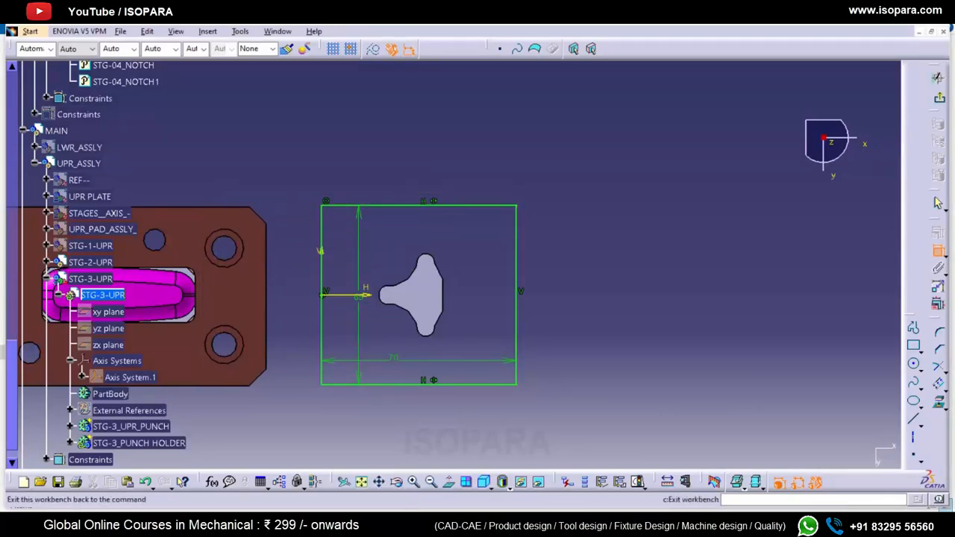
- Finish the rectangle sketch and pad it 30 mm around the punch
{"action": "middle_click_drag", "start_coordinate": [582, 314], "coordinate": [634, 299]}
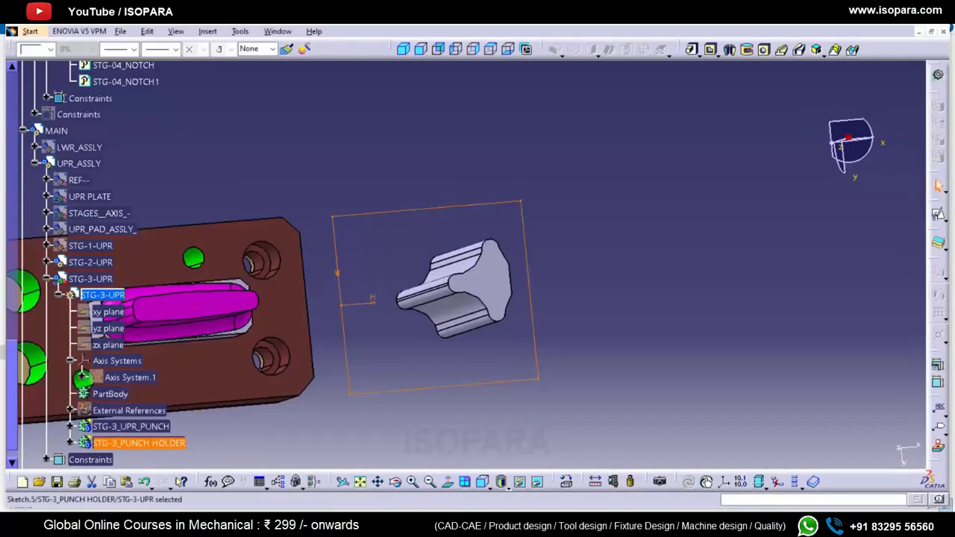
{"action": "left_click", "coordinate": [693, 49]}
{"action": "middle_click_drag", "start_coordinate": [582, 314], "coordinate": [582, 223]}
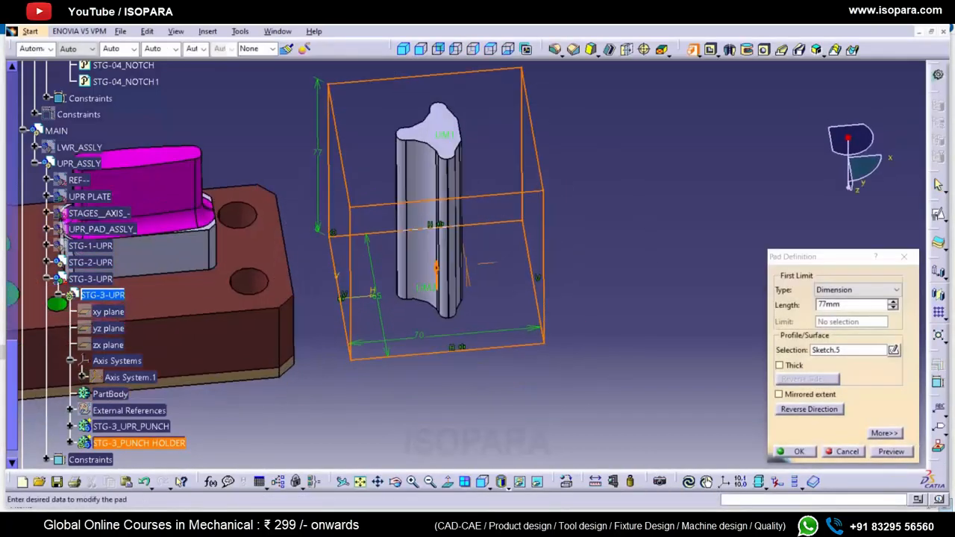
{"action": "double_click", "coordinate": [830, 304]}
{"action": "type", "text": "30"}
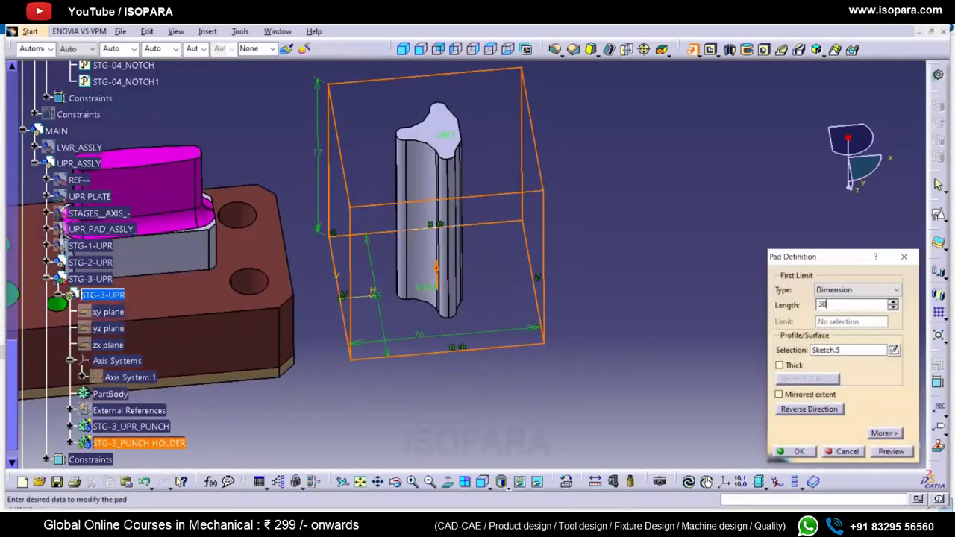
{"action": "left_click", "coordinate": [793, 451]}
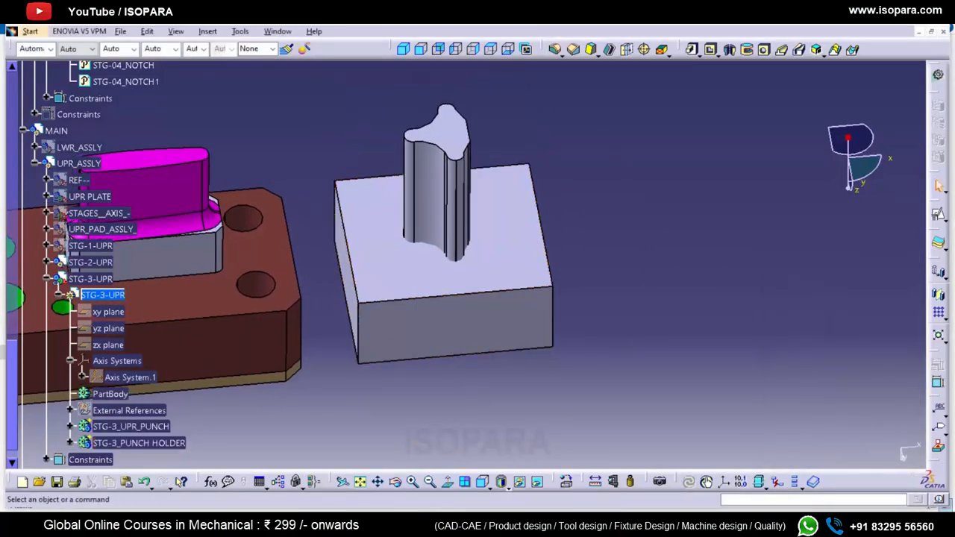
- Expand the STG-3_PUNCH HOLDER body in the specification tree and define it as the in-work object
{"action": "right_click", "coordinate": [139, 442]}
{"action": "left_click", "coordinate": [155, 443]}
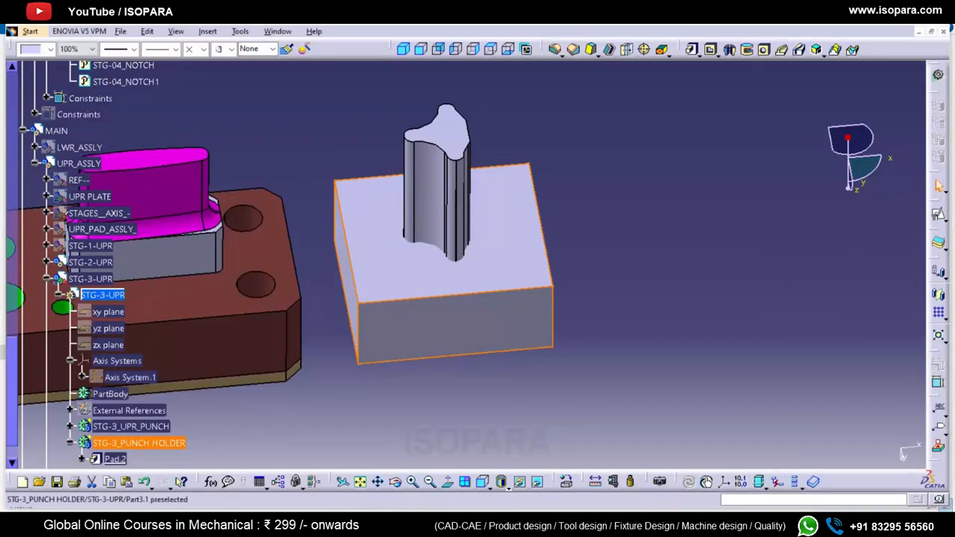
{"action": "right_click", "coordinate": [156, 443]}
{"action": "left_click", "coordinate": [156, 443]}
- Chamfer the four vertical corner edges of the punch holder block by 6 mm at 45 degrees
{"action": "left_click", "coordinate": [358, 334]}
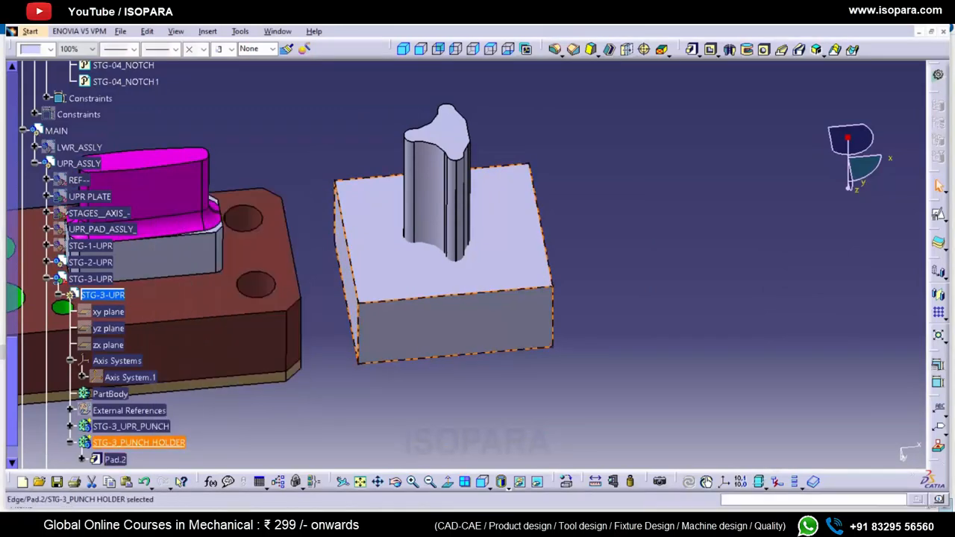
{"action": "left_click", "coordinate": [335, 238], "text": "ctrl"}
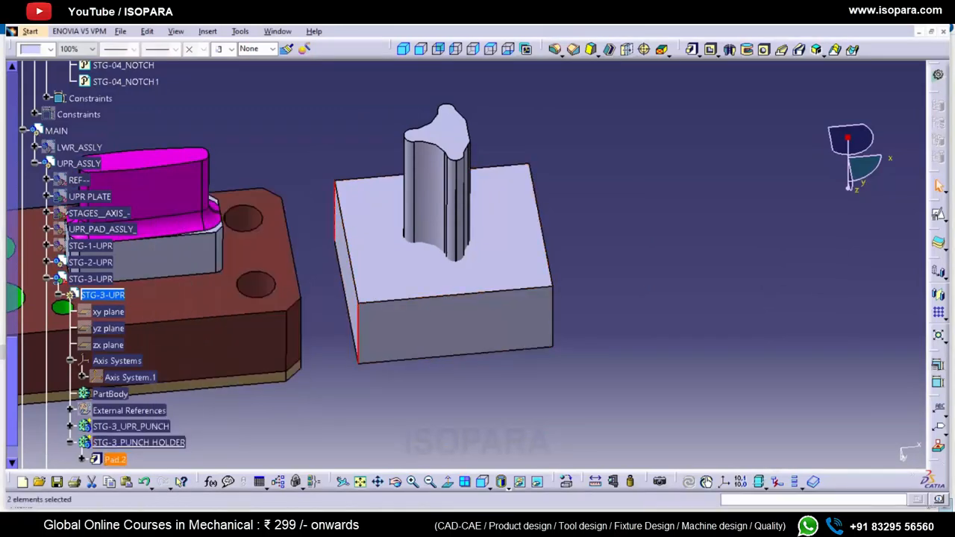
{"action": "middle_click_drag", "start_coordinate": [440, 310], "coordinate": [395, 313]}
{"action": "left_click", "coordinate": [508, 335], "text": "ctrl"}
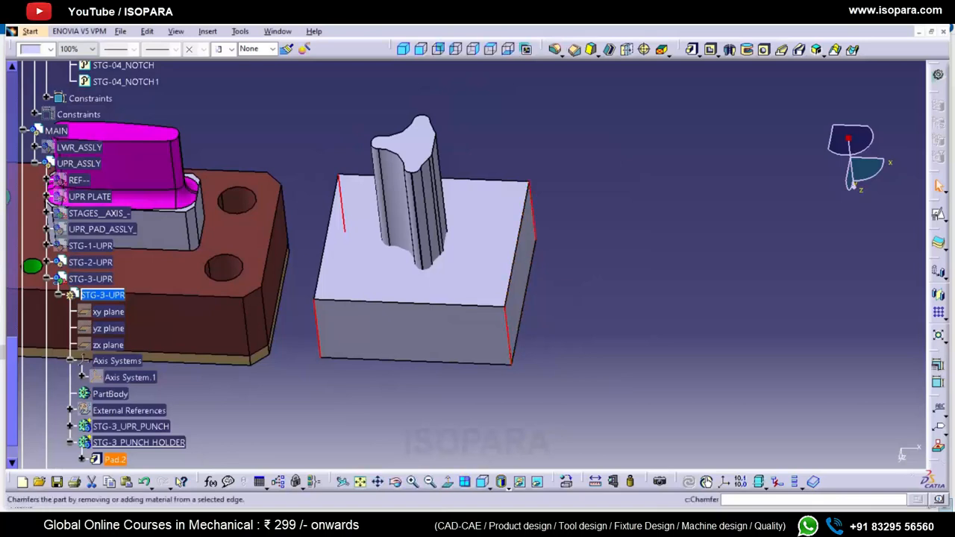
{"action": "left_click", "coordinate": [574, 50]}
{"action": "type", "text": "6"}
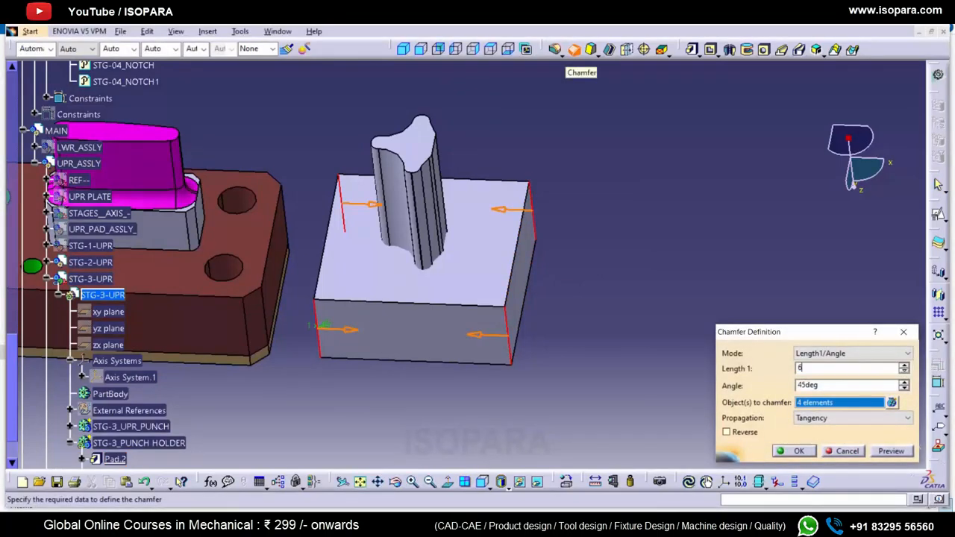
{"action": "key", "text": "Return"}
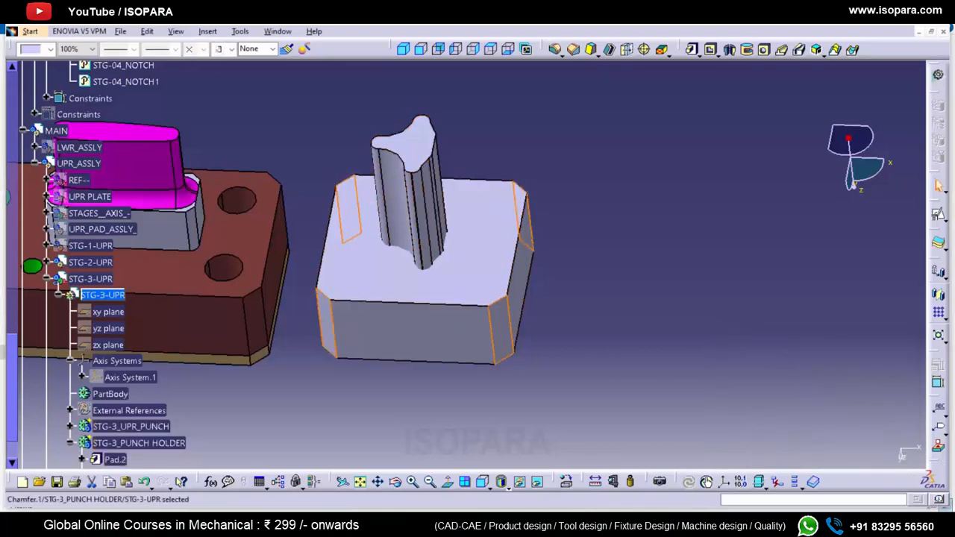
{"action": "key", "text": "Escape"}
- Make the STG-3_PUNCH HOLDER body in-work again and open its pad profile, Sketch.5, for editing
{"action": "right_click", "coordinate": [112, 445]}
{"action": "left_click", "coordinate": [164, 277]}
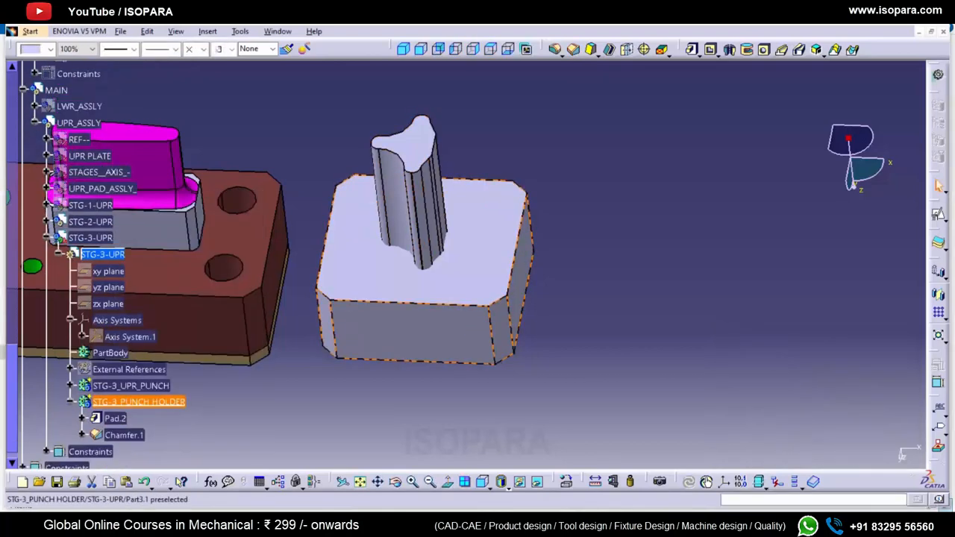
{"action": "scroll", "coordinate": [139, 401], "scroll_direction": "down", "scroll_amount": 3}
{"action": "left_click", "coordinate": [82, 215]}
{"action": "double_click", "coordinate": [132, 232]}
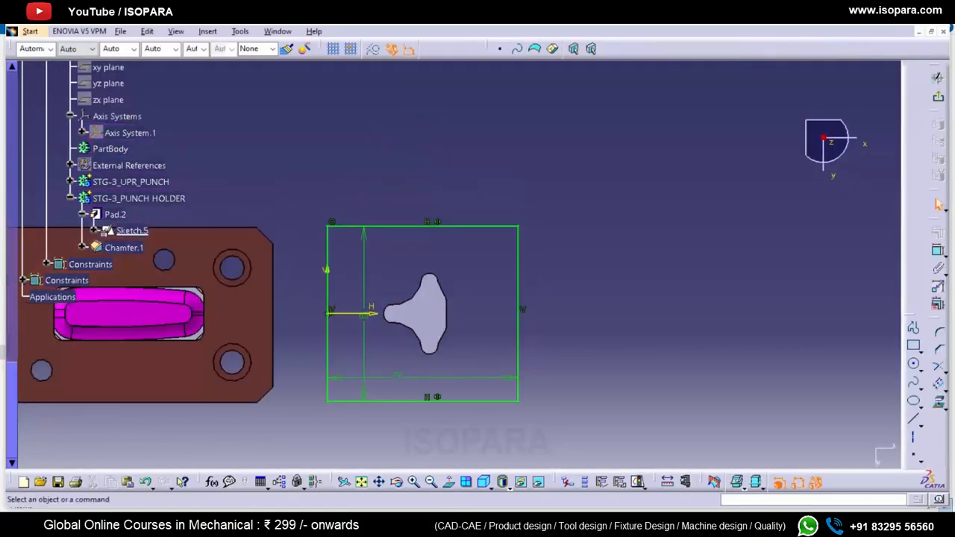
- Offset the punch pad's Sketch.1 profile into the holder's rectangle sketch and finish the sketch
{"action": "left_click", "coordinate": [70, 182]}
{"action": "left_click", "coordinate": [132, 214]}
{"action": "left_click", "coordinate": [939, 403]}
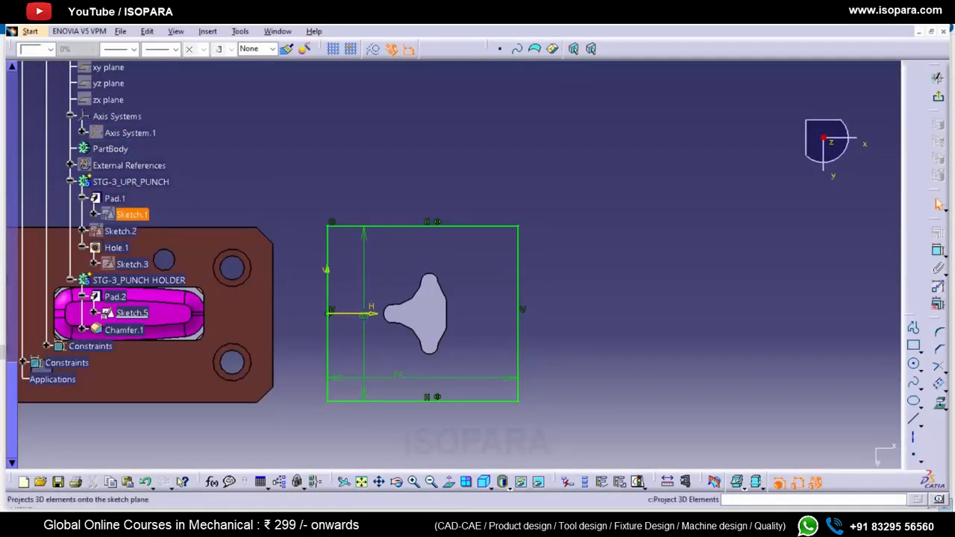
{"action": "left_click", "coordinate": [939, 383]}
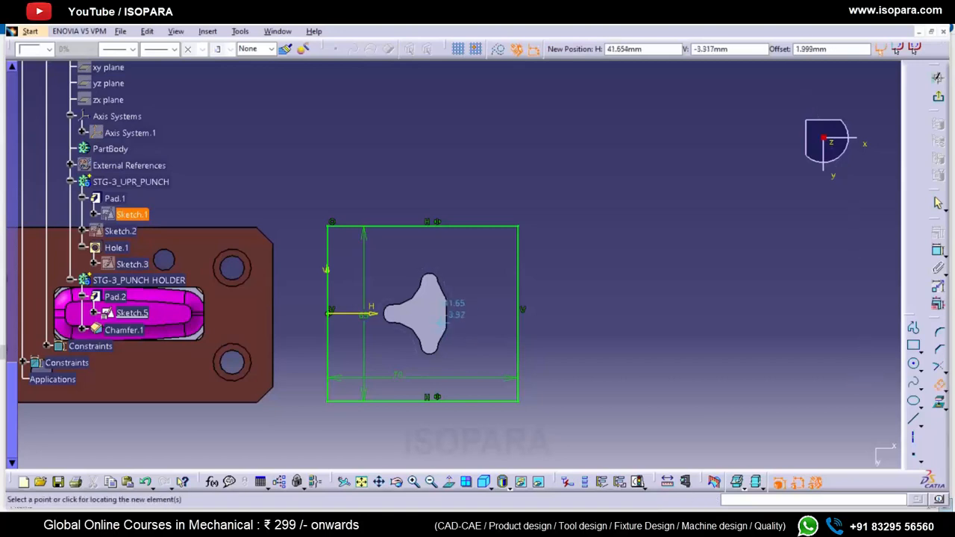
{"action": "left_click", "coordinate": [450, 317]}
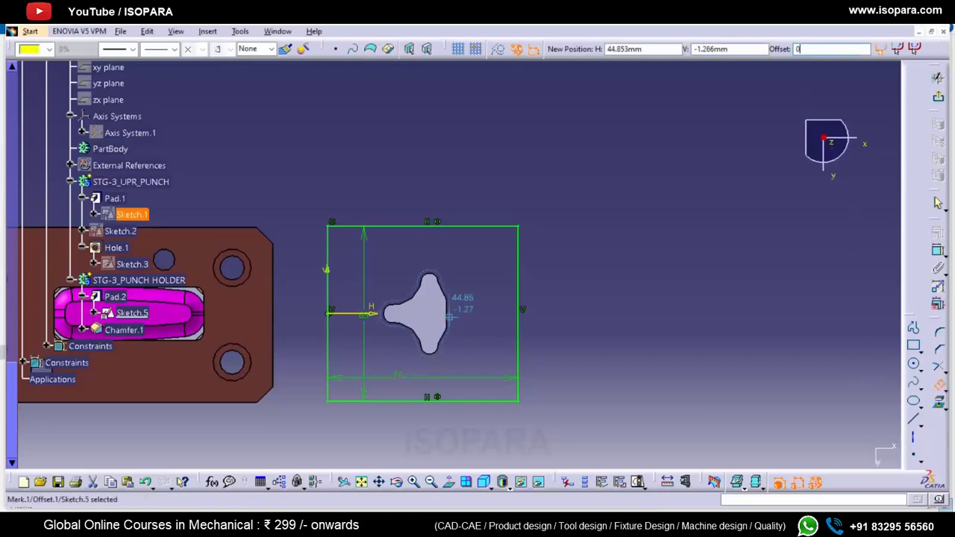
{"action": "key", "text": "Return"}
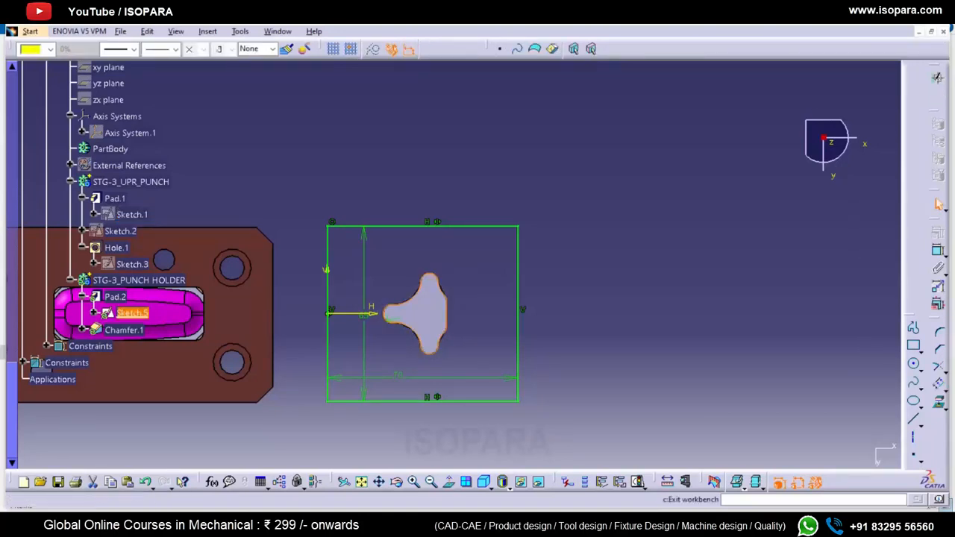
{"action": "left_click", "coordinate": [938, 77]}
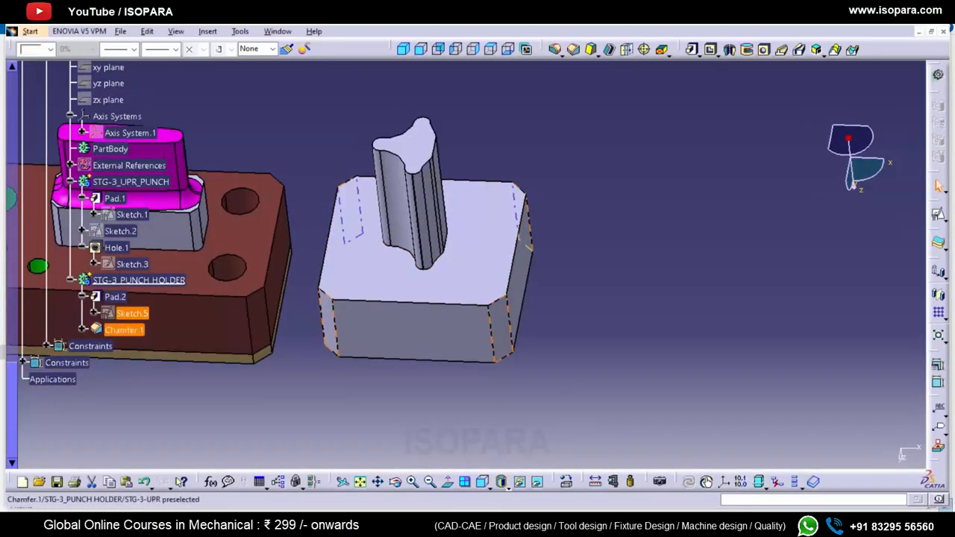
- Reopen the holder's Sketch.5 and set the offset of the punch profile to 0.01 mm
{"action": "left_click", "coordinate": [139, 280]}
{"action": "key", "text": "space"}
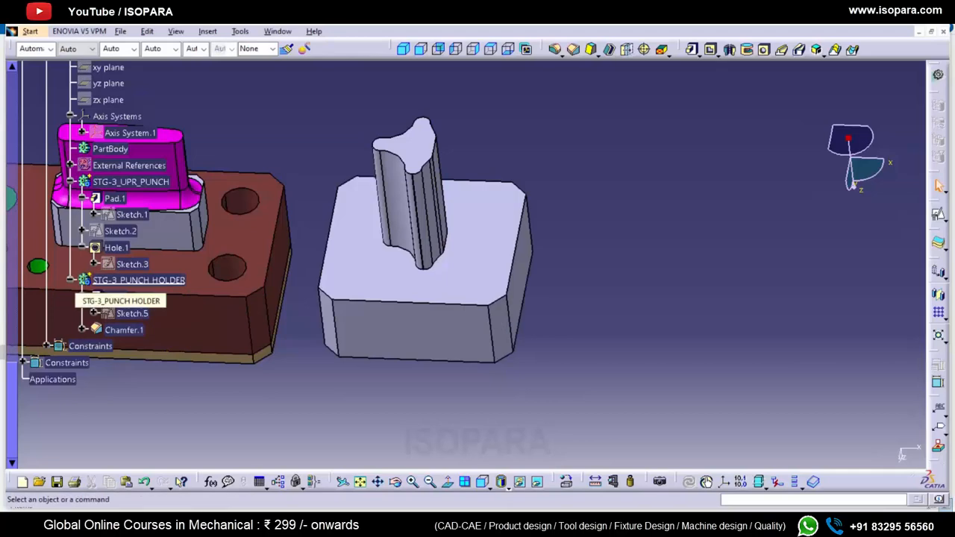
{"action": "left_click", "coordinate": [131, 314]}
{"action": "double_click", "coordinate": [132, 313]}
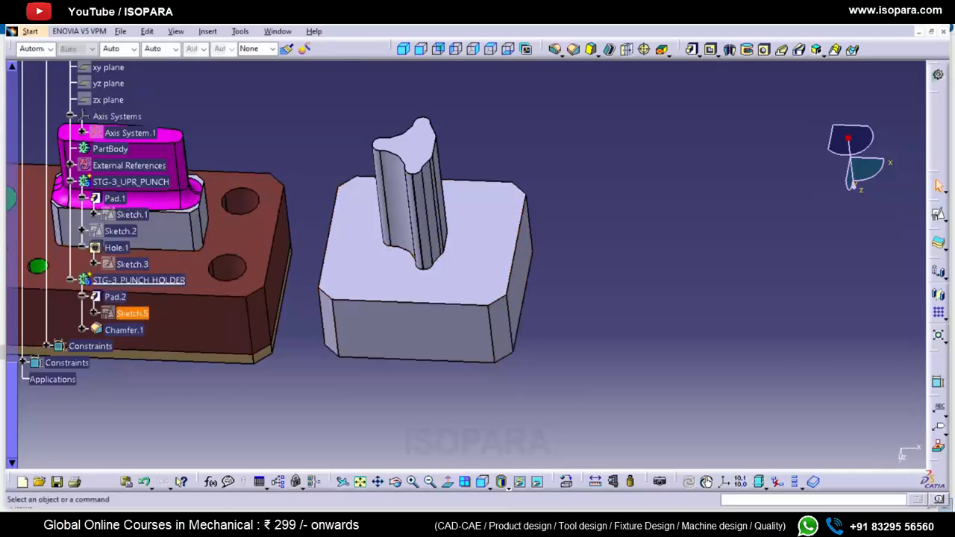
{"action": "double_click", "coordinate": [390, 318]}
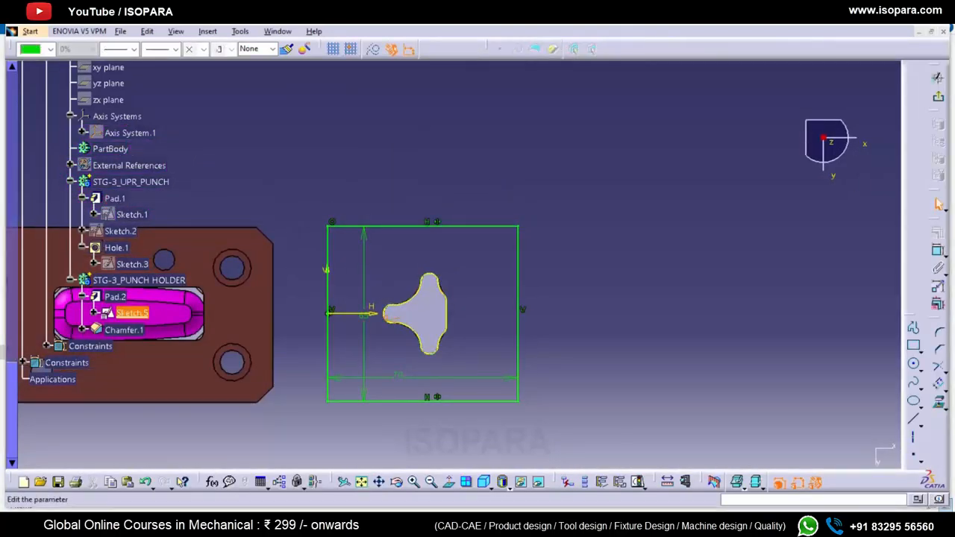
{"action": "type", "text": "0.01"}
{"action": "key", "text": "Return"}
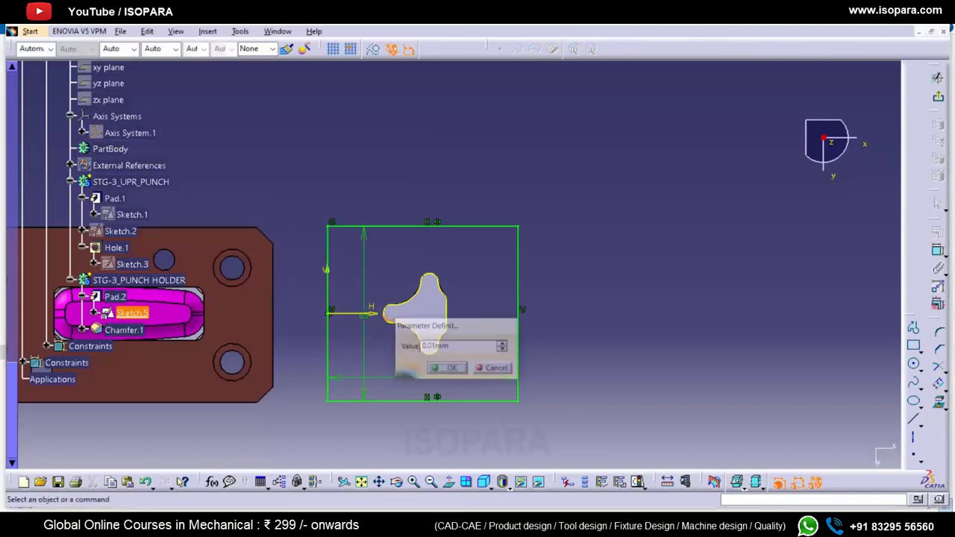
- Finish the punch holder sketch and colour the notch punch's Pad.1 magenta
{"action": "left_click", "coordinate": [408, 320]}
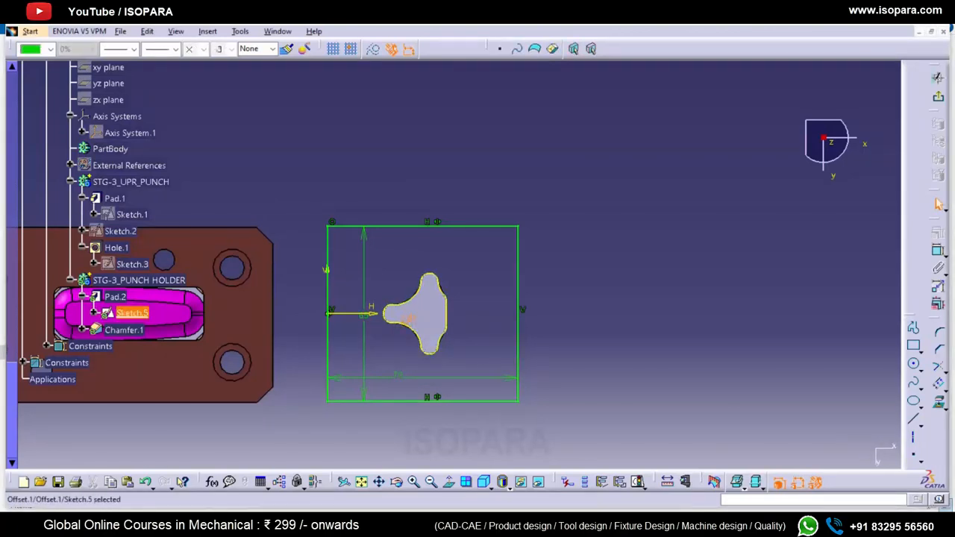
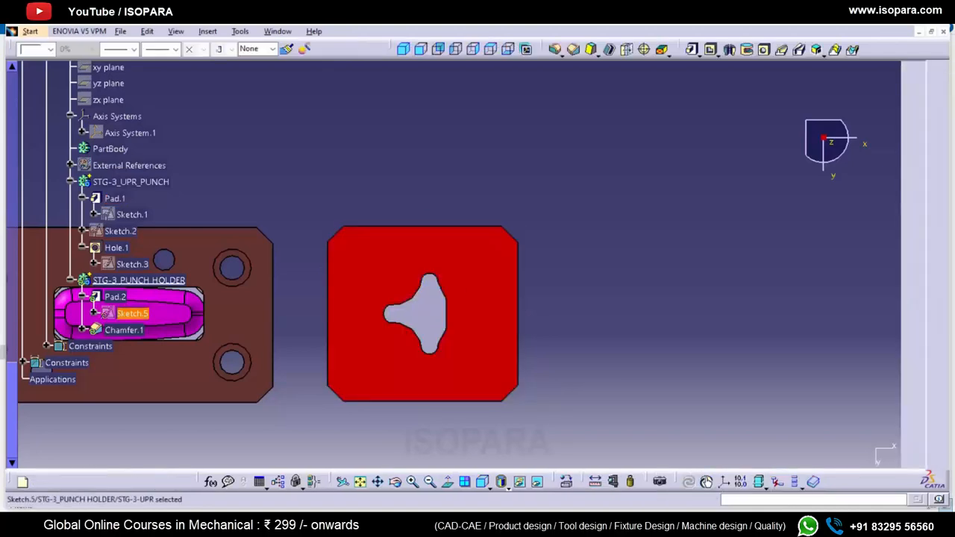
{"action": "left_click", "coordinate": [590, 246]}
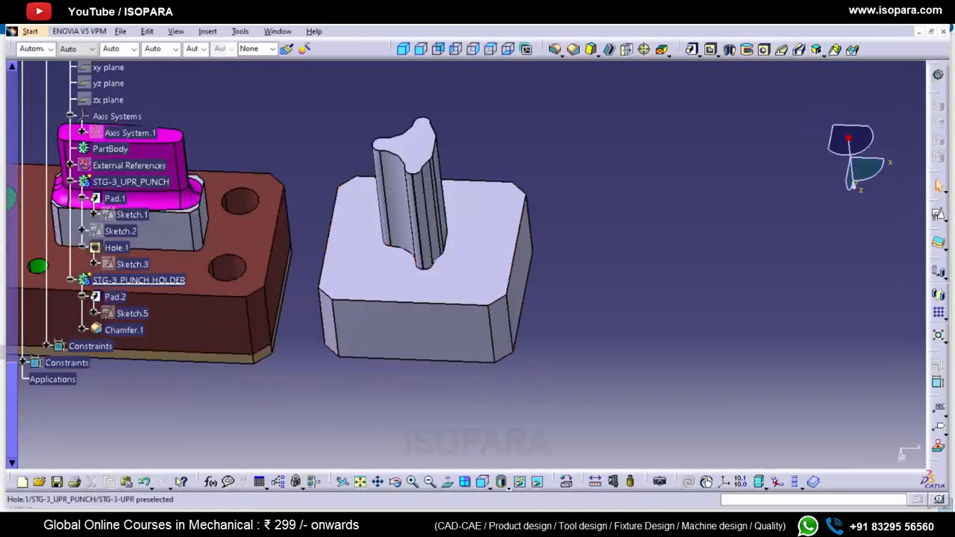
{"action": "left_click", "coordinate": [114, 199]}
{"action": "left_click", "coordinate": [49, 48]}
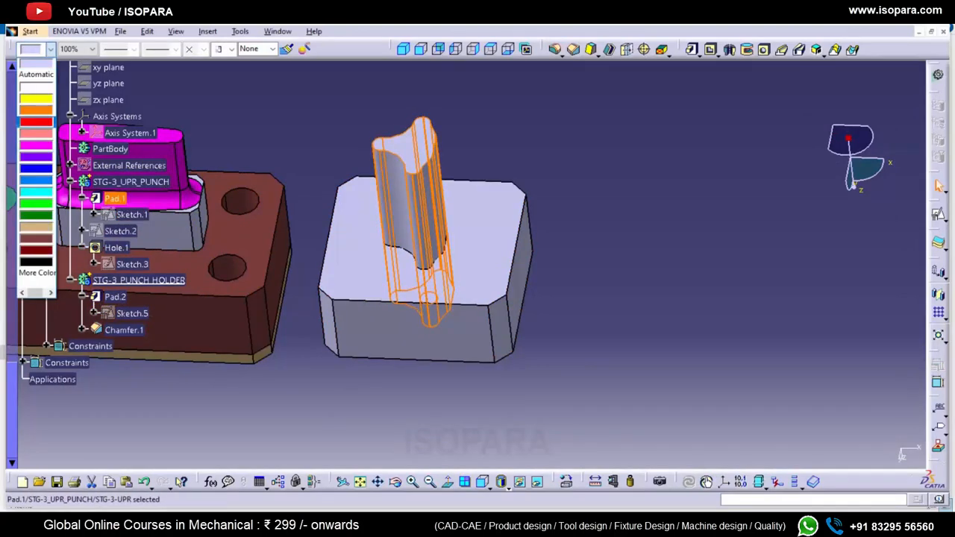
{"action": "left_click", "coordinate": [36, 146]}
{"action": "middle_click_drag", "start_coordinate": [37, 264], "coordinate": [162, 313]}
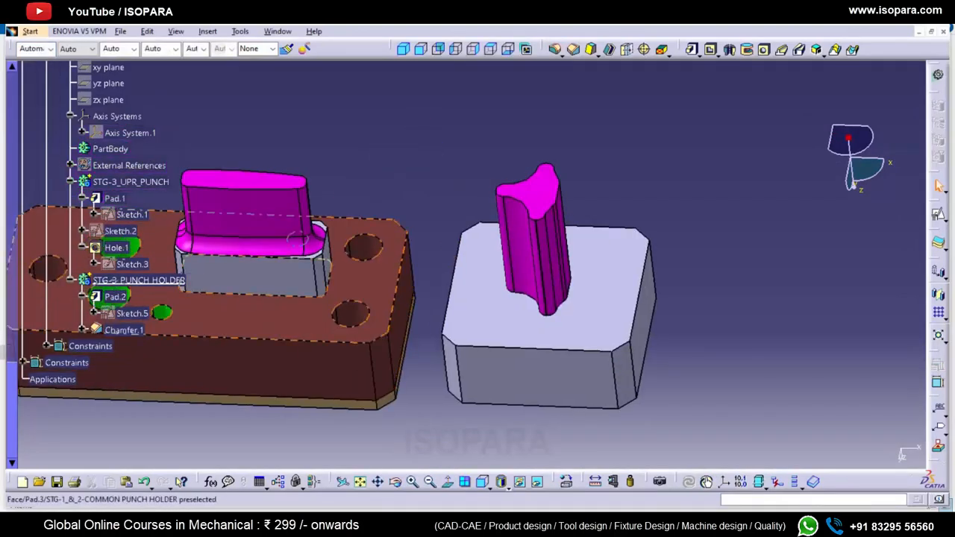
- Paint the grey base side of the magenta punch in the common holder to match that punch's magenta colour
{"action": "left_click", "coordinate": [246, 272]}
{"action": "middle_click_drag", "start_coordinate": [246, 272], "coordinate": [508, 270]}
{"action": "middle_click_drag", "start_coordinate": [425, 261], "coordinate": [537, 261]}
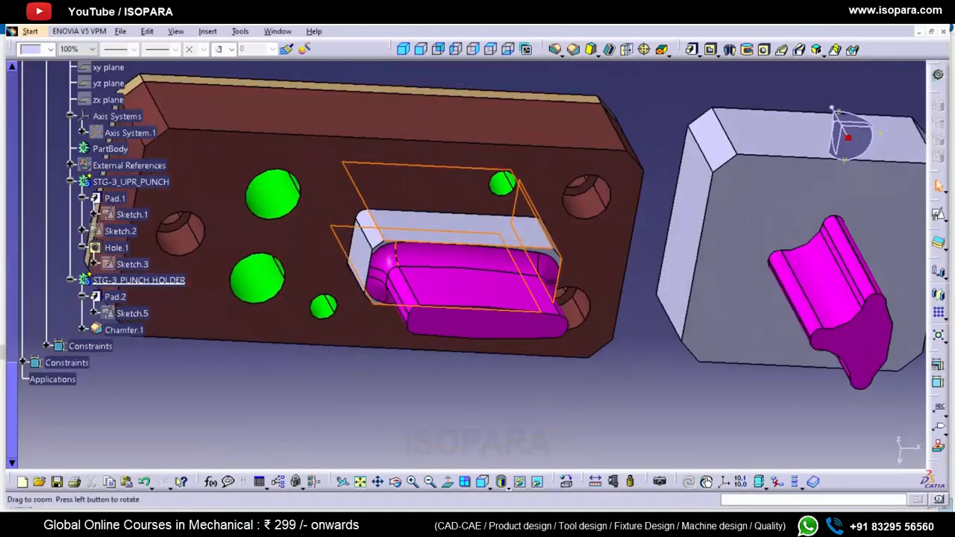
{"action": "left_click", "coordinate": [287, 49]}
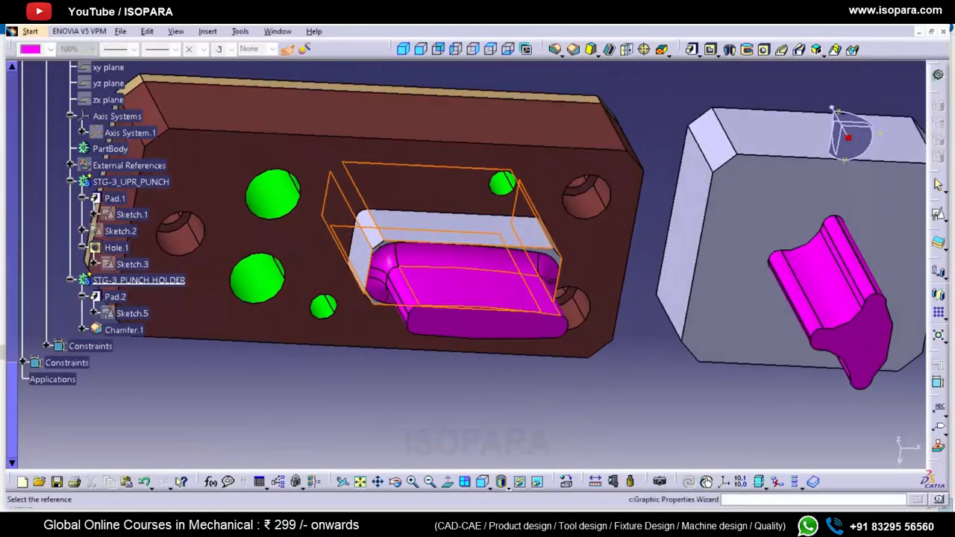
{"action": "left_click", "coordinate": [470, 289]}
{"action": "mouse_move", "coordinate": [470, 289]}
{"action": "middle_mouse_down"}
{"action": "mouse_move", "coordinate": [507, 246]}
{"action": "mouse_move", "coordinate": [477, 171]}
{"action": "middle_mouse_up"}
{"action": "middle_click_drag", "start_coordinate": [427, 279], "coordinate": [358, 294]}
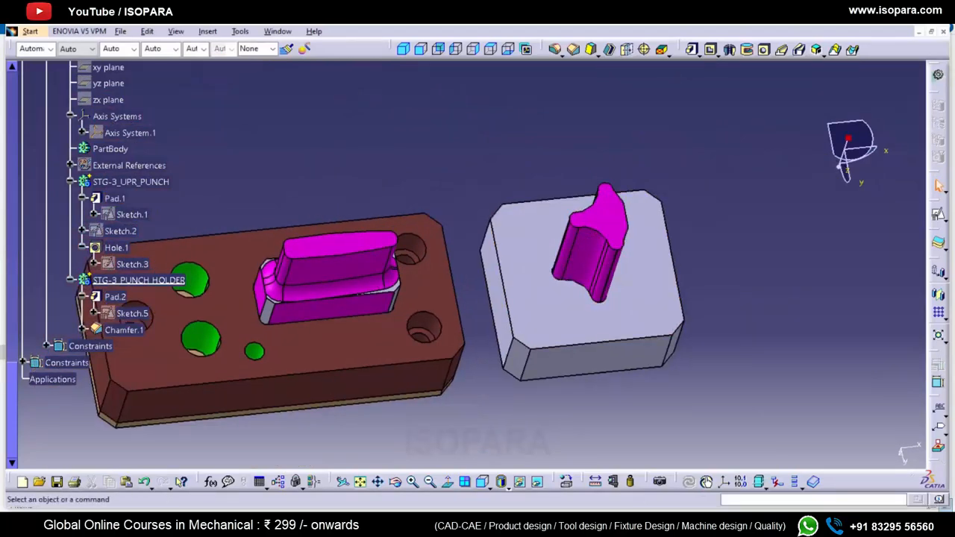
- Copy the brown colour of the common punch holder onto the whole STG-3_PUNCH HOLDER body with the Painter
{"action": "left_click", "coordinate": [600, 296]}
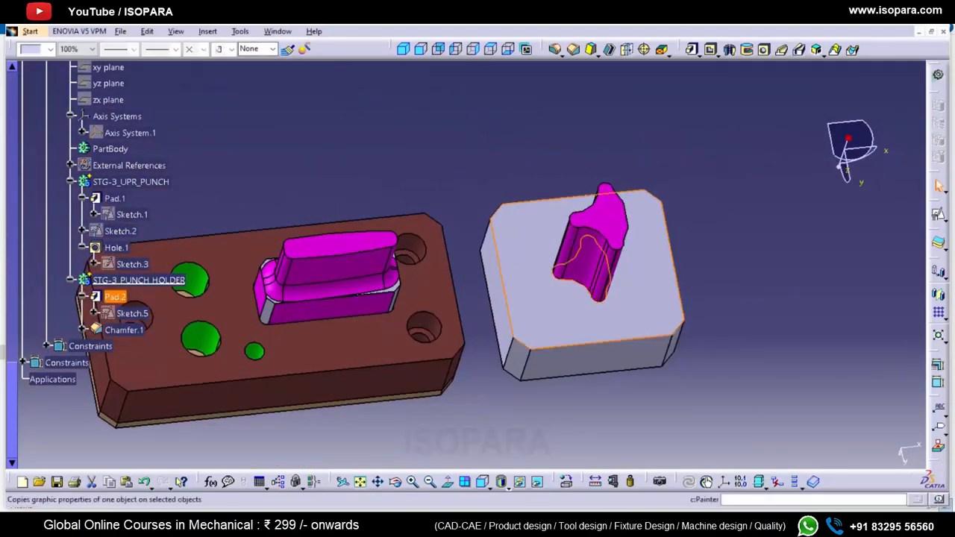
{"action": "left_click", "coordinate": [139, 279]}
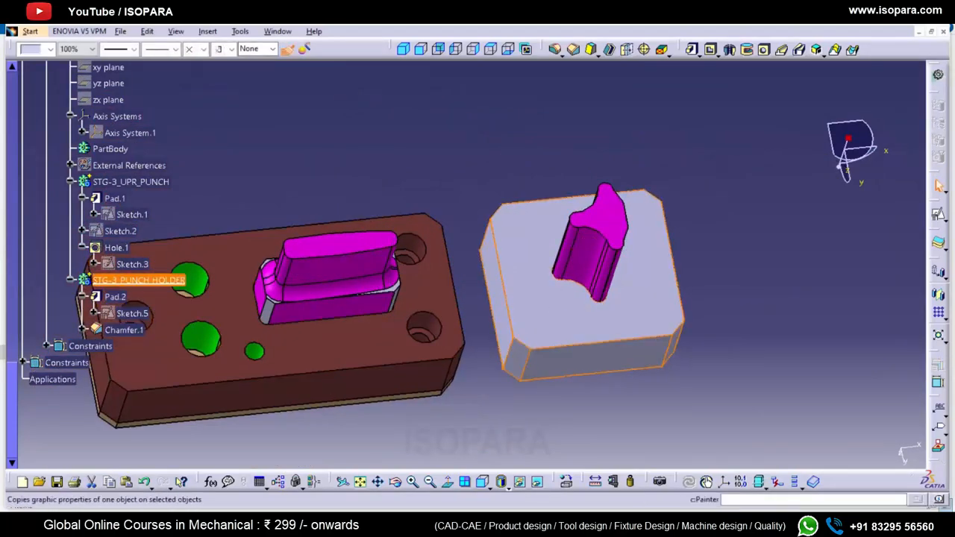
{"action": "left_click", "coordinate": [288, 51]}
{"action": "left_click", "coordinate": [342, 231]}
{"action": "mouse_move", "coordinate": [358, 238]}
{"action": "middle_mouse_down"}
{"action": "mouse_move", "coordinate": [384, 261]}
{"action": "mouse_move", "coordinate": [388, 314]}
{"action": "mouse_move", "coordinate": [386, 202]}
{"action": "mouse_move", "coordinate": [506, 137]}
{"action": "middle_mouse_up"}
- Show the hidden STG-1-UPR part in the upper assembly
{"action": "scroll", "coordinate": [96, 265], "scroll_direction": "up", "scroll_amount": 7}
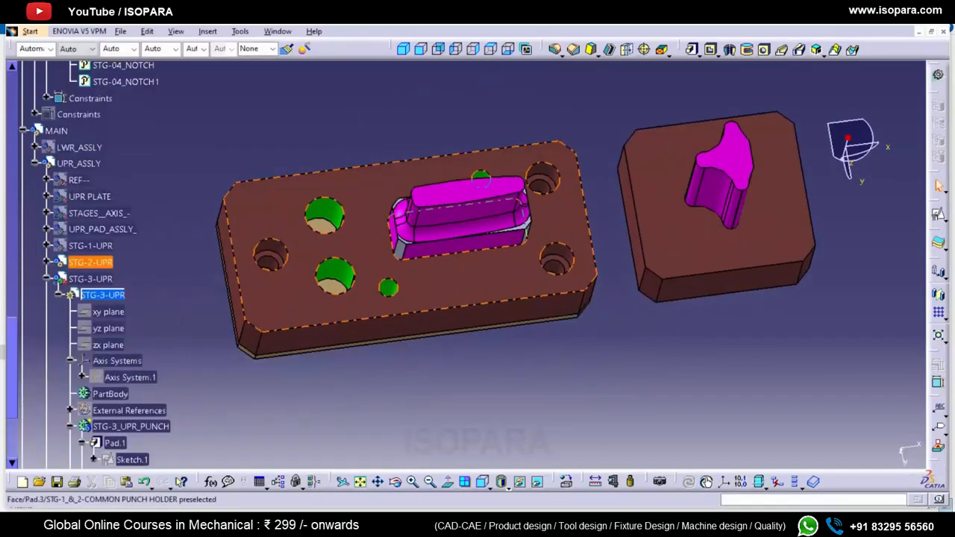
{"action": "left_click", "coordinate": [90, 369]}
{"action": "key", "text": "space"}
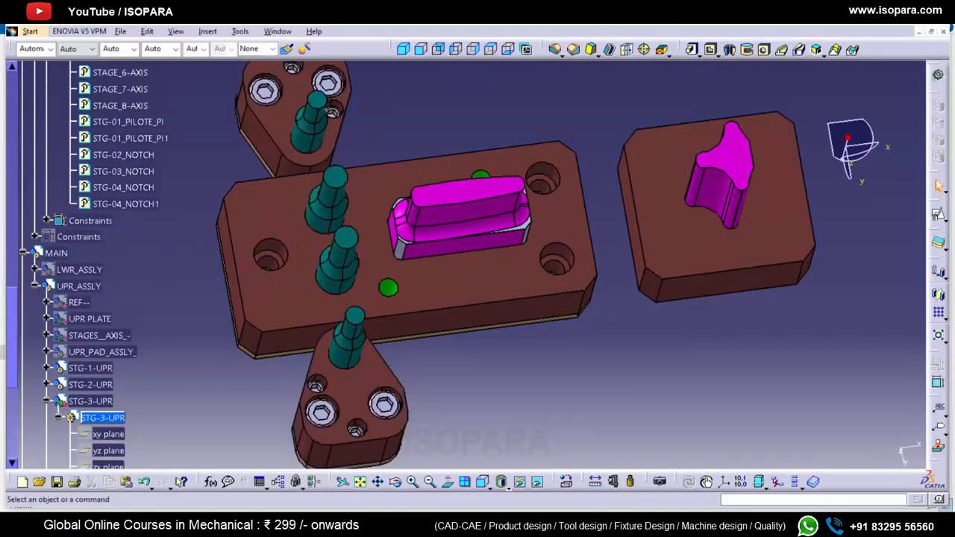
{"action": "middle_click_drag", "start_coordinate": [504, 176], "coordinate": [438, 195], "text": "ctrl"}
- Insert a new body after STG-3_PUNCH HOLDER in the STG-3-UPR part
{"action": "scroll", "coordinate": [571, 213], "scroll_direction": "down", "scroll_amount": 6}
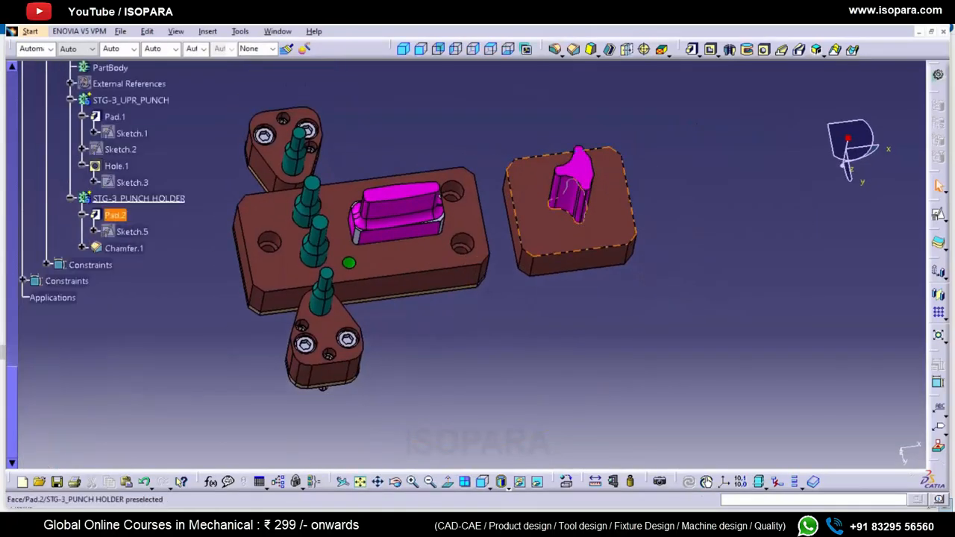
{"action": "double_click", "coordinate": [138, 198]}
{"action": "left_click", "coordinate": [207, 31]}
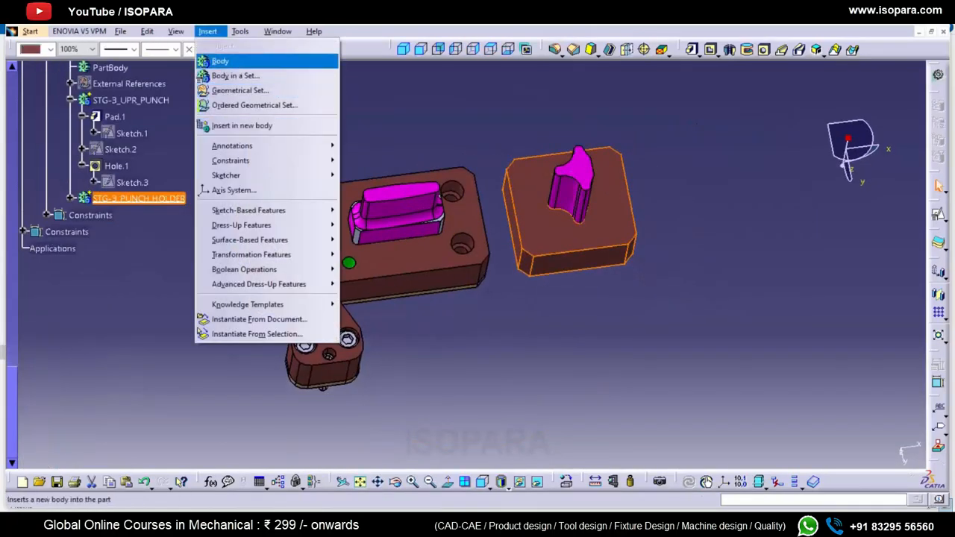
{"action": "left_click", "coordinate": [223, 59]}
{"action": "key", "text": "alt+Tab"}
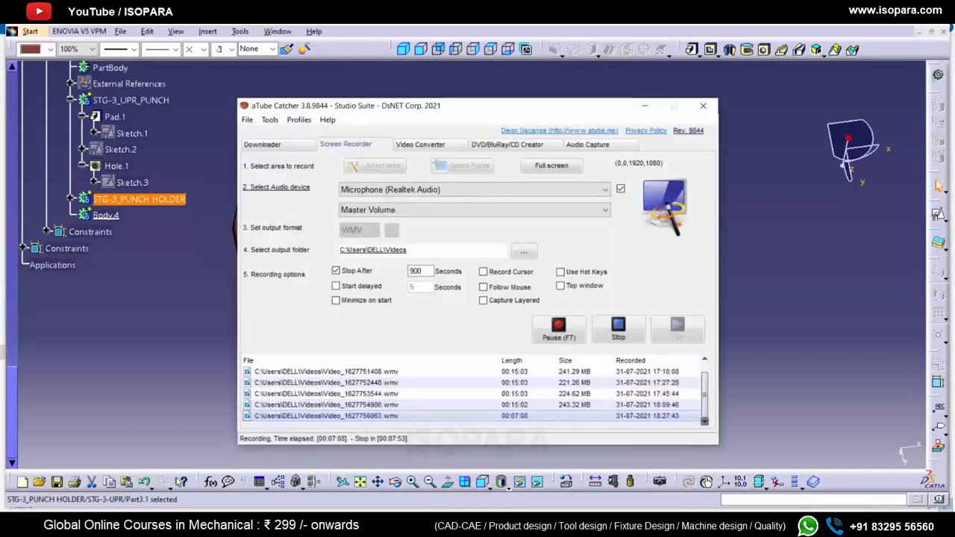
{"action": "left_click", "coordinate": [645, 105]}
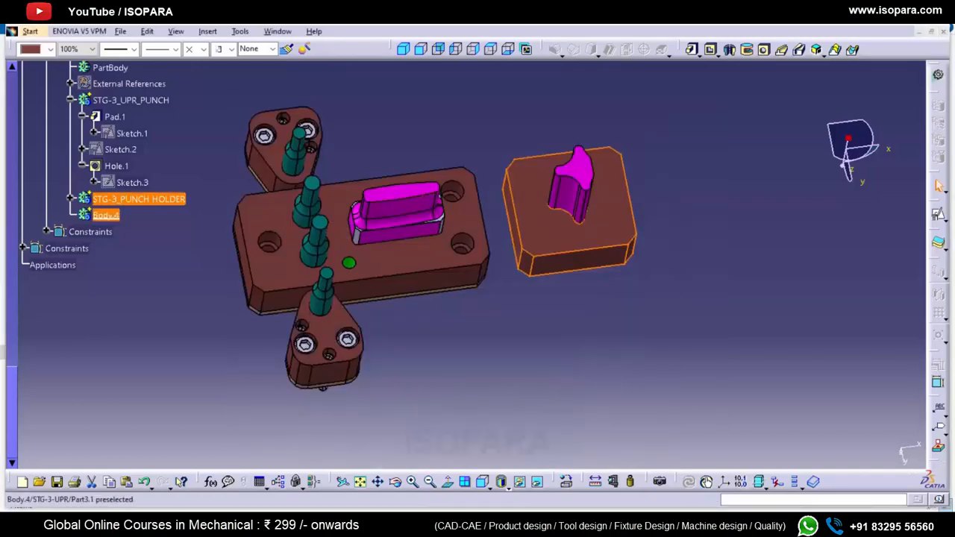
- Rename the new body as STG-3_PUNCH HOLDER BACK PLATE
{"action": "right_click", "coordinate": [130, 198]}
{"action": "left_click", "coordinate": [171, 253]}
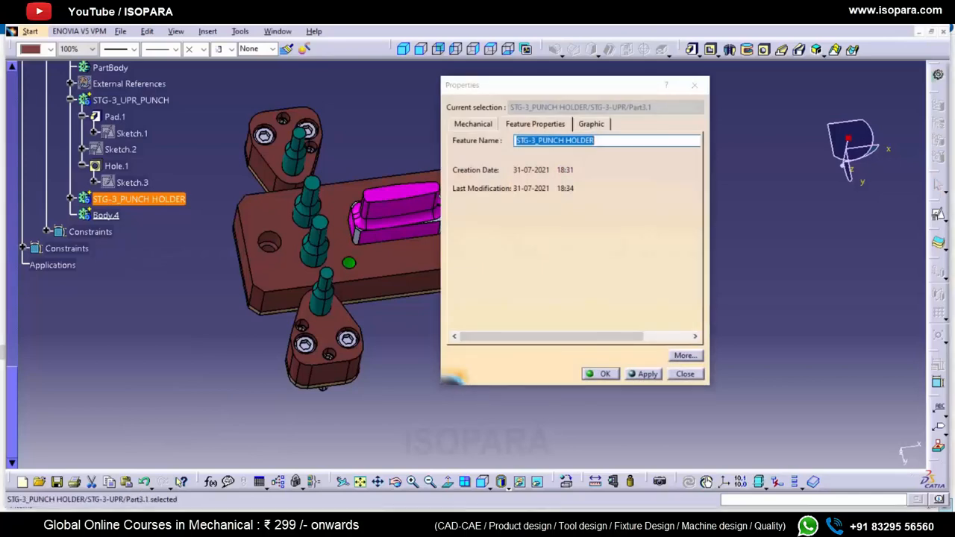
{"action": "key", "text": "Escape"}
{"action": "right_click", "coordinate": [106, 215]}
{"action": "left_click", "coordinate": [168, 266]}
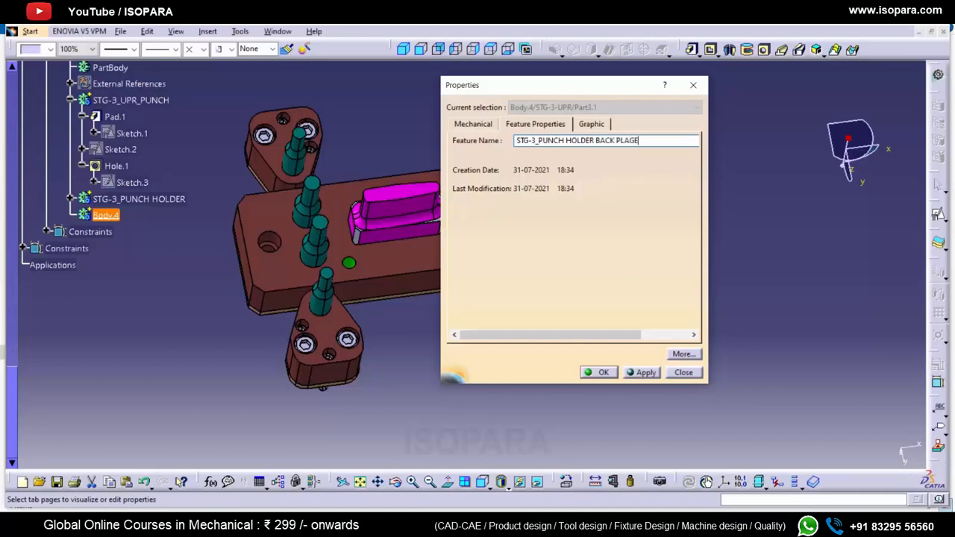
{"action": "key", "text": "Return"}
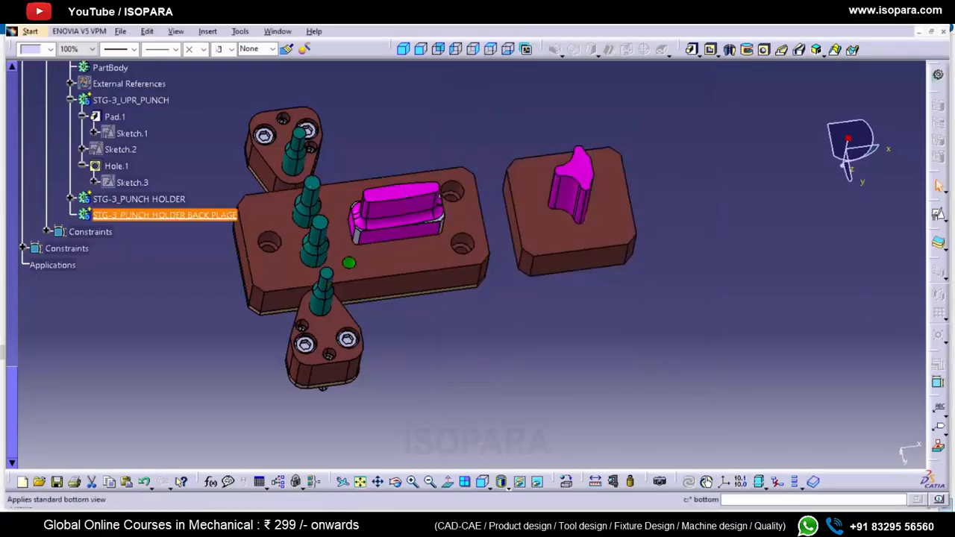
{"action": "right_click", "coordinate": [233, 215]}
{"action": "left_click", "coordinate": [265, 267]}
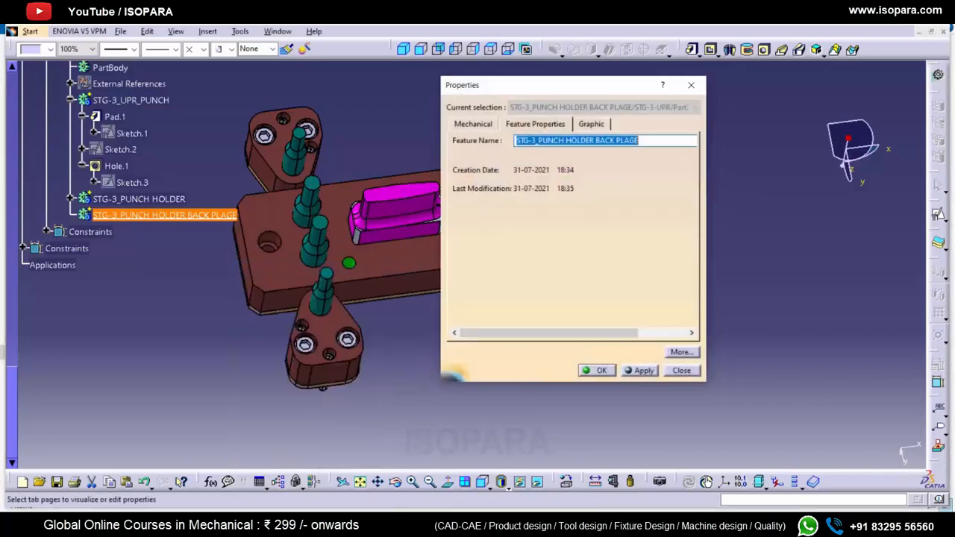
{"action": "left_click_drag", "start_coordinate": [640, 141], "coordinate": [624, 140]}
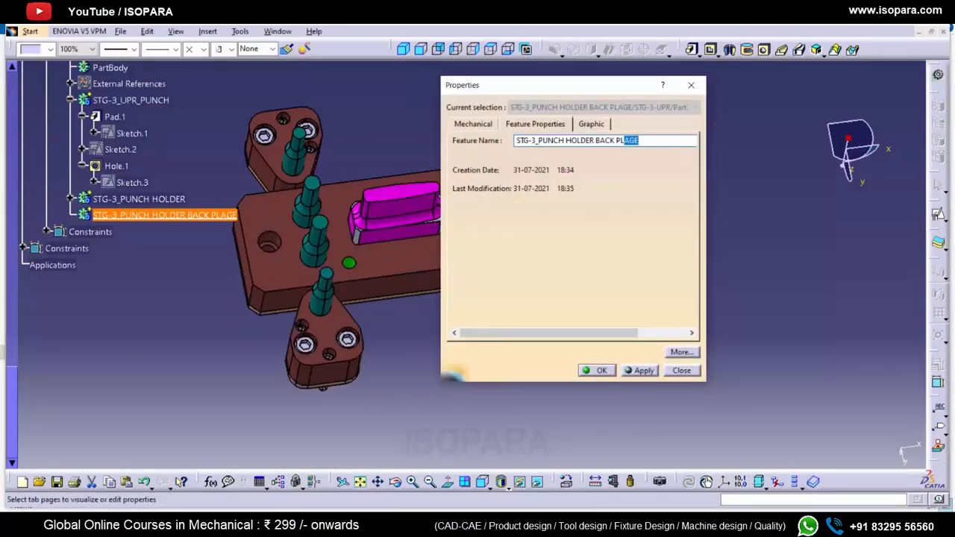
{"action": "type", "text": "ATE"}
{"action": "key", "text": "Return"}
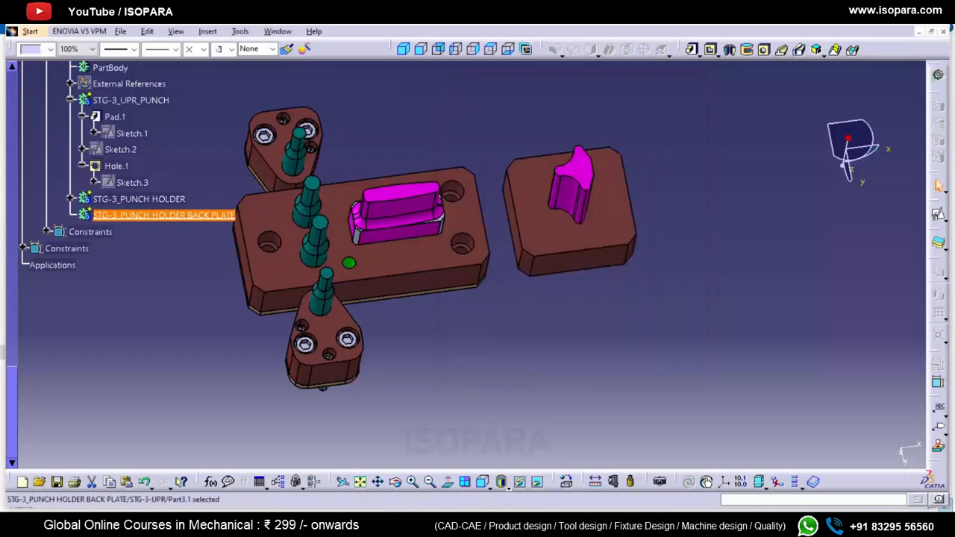
- Copy the punch holder's Sketch.5 into the STG-3_PUNCH HOLDER BACK PLATE body
{"action": "double_click", "coordinate": [139, 199]}
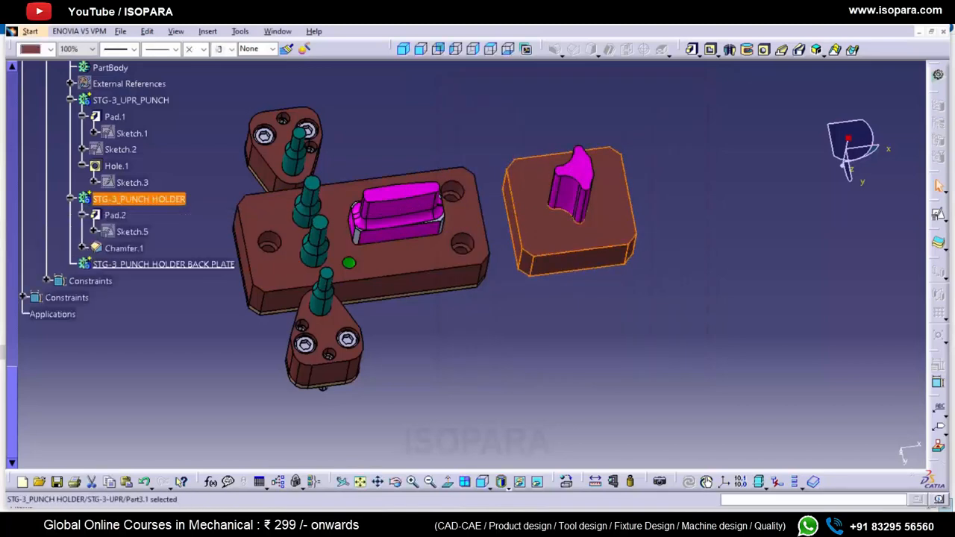
{"action": "left_click", "coordinate": [132, 231]}
{"action": "right_click", "coordinate": [163, 265]}
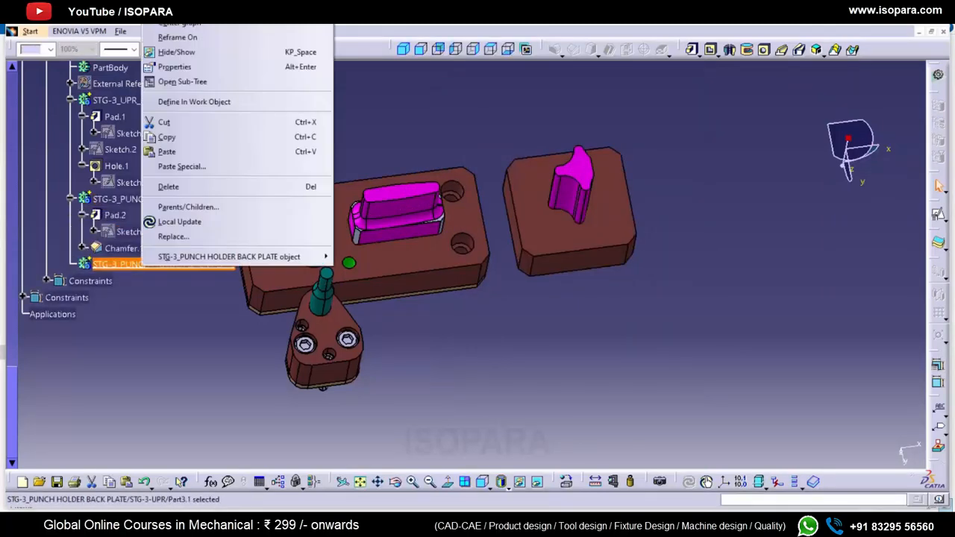
{"action": "key", "text": "Escape"}
{"action": "left_click", "coordinate": [70, 264]}
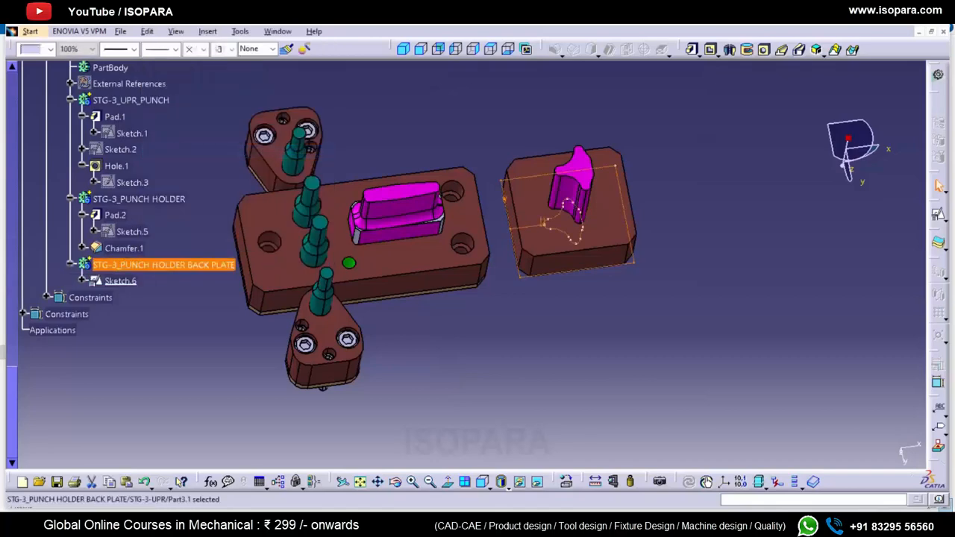
- Open the copied Sketch.6 for editing and delete all of its geometry
{"action": "double_click", "coordinate": [120, 280]}
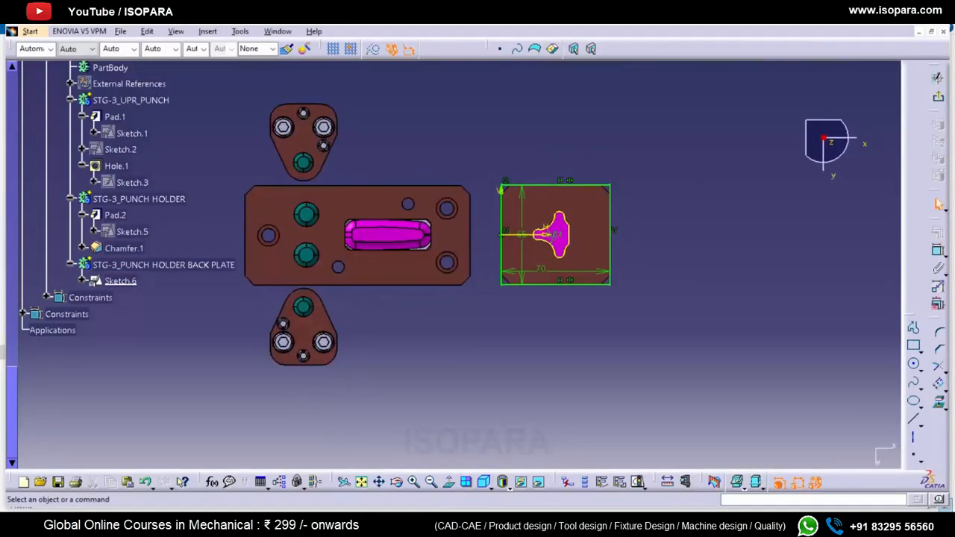
{"action": "mouse_move", "coordinate": [665, 156]}
{"action": "left_mouse_down"}
{"action": "mouse_move", "coordinate": [508, 361]}
{"action": "mouse_move", "coordinate": [477, 361]}
{"action": "left_mouse_up"}
{"action": "key", "text": "Delete"}
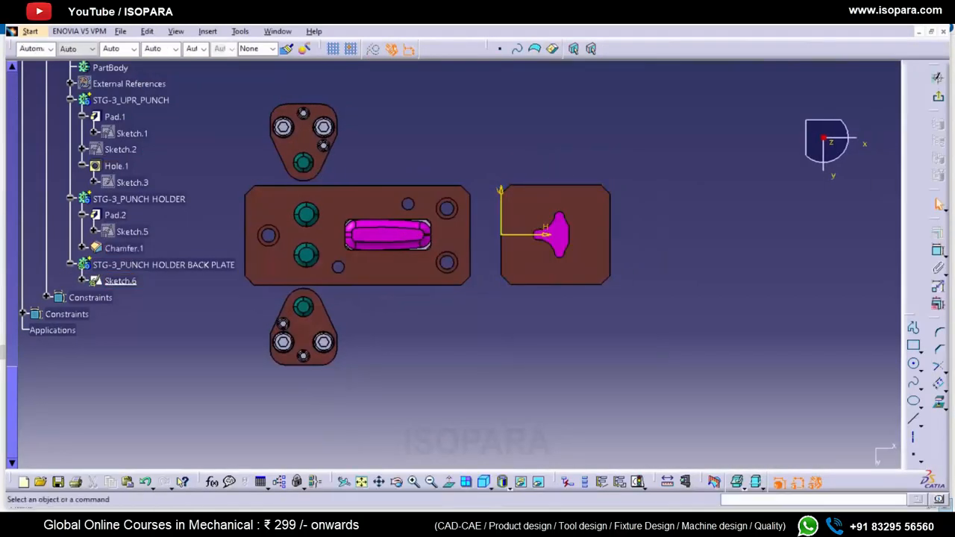
- Display Sketch.5 as a reference and draw a new rectangle in Sketch.6 overlapping the holder outline
{"action": "key", "text": "ctrl+a"}
{"action": "left_click", "coordinate": [914, 345]}
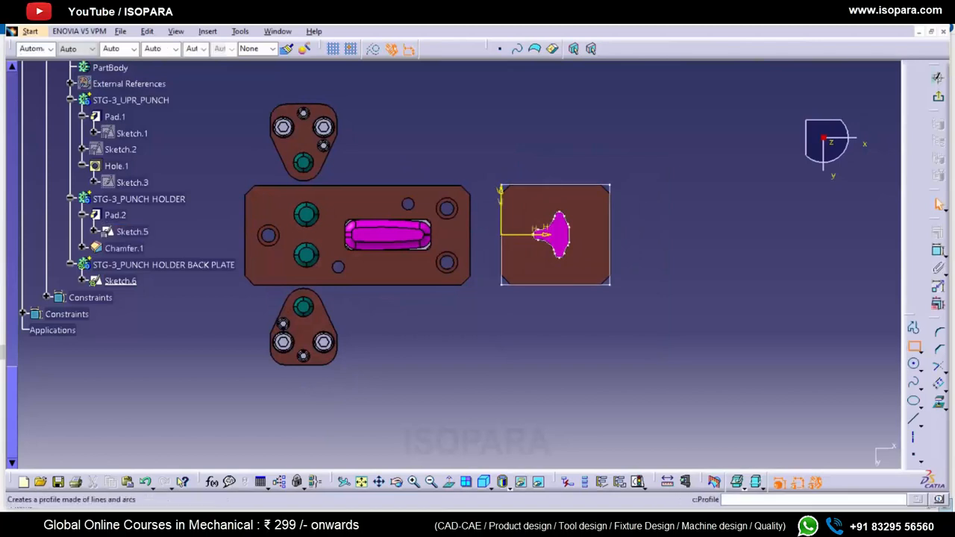
{"action": "left_click", "coordinate": [627, 329]}
{"action": "left_click", "coordinate": [521, 200]}
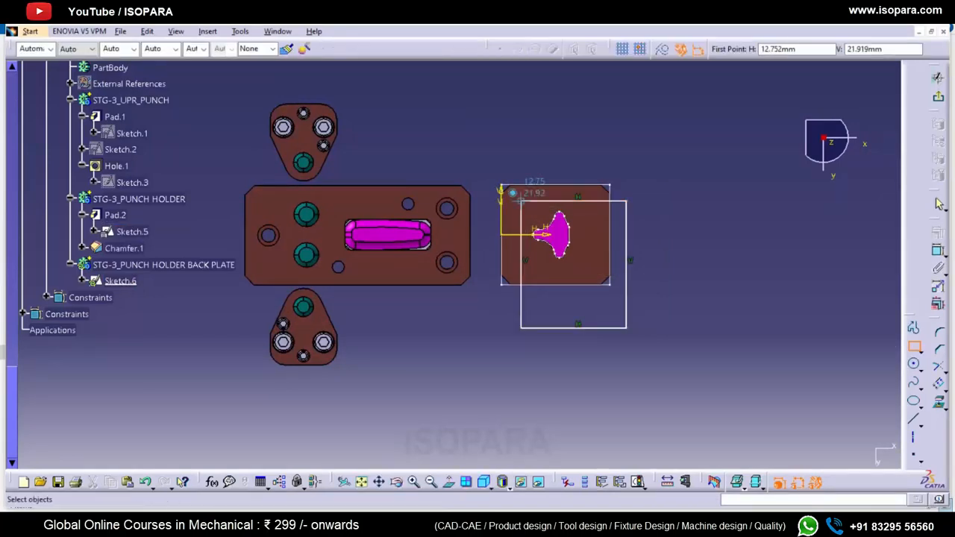
- Dimension each side of the new rectangle from the matching edge of the Sketch.5 holder outline
{"action": "left_click", "coordinate": [939, 250]}
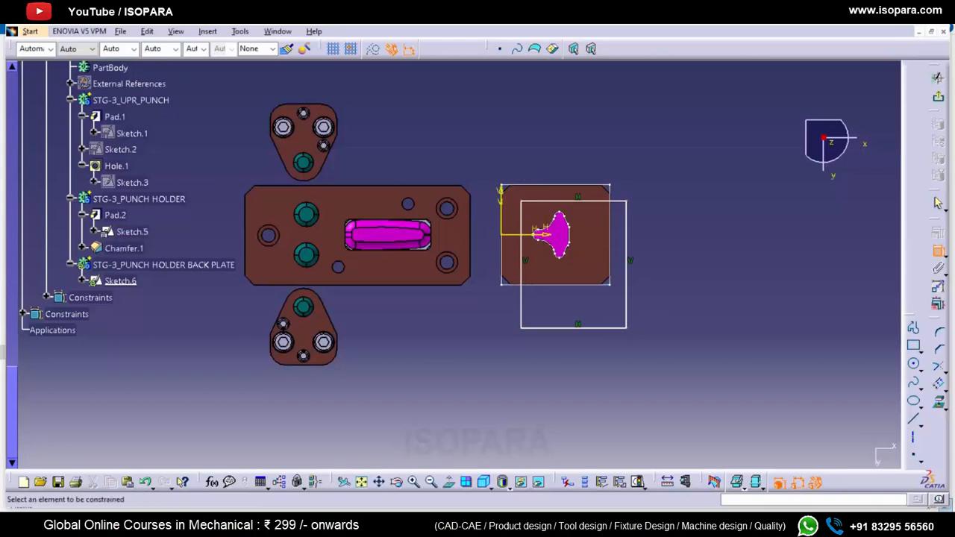
{"action": "left_click", "coordinate": [601, 328]}
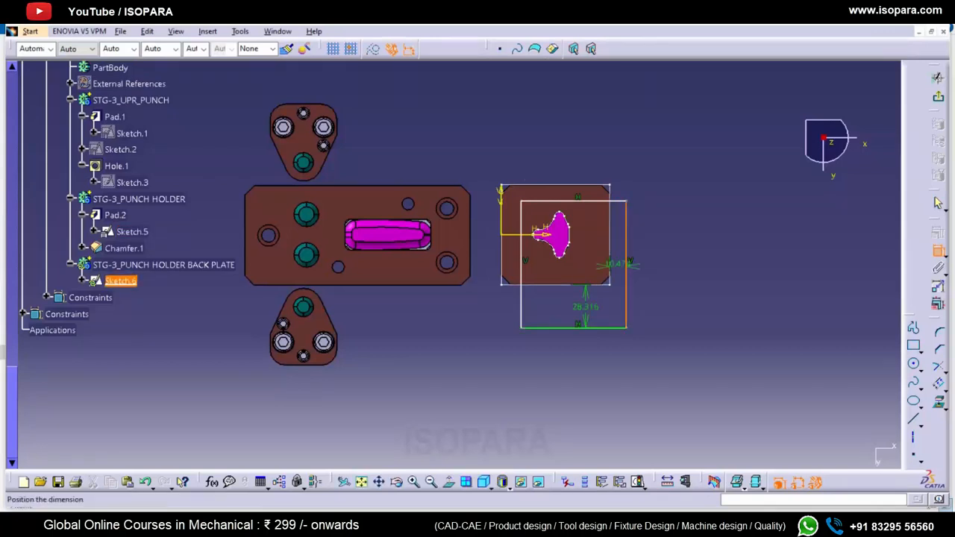
{"action": "left_click", "coordinate": [624, 283]}
{"action": "left_click", "coordinate": [584, 184]}
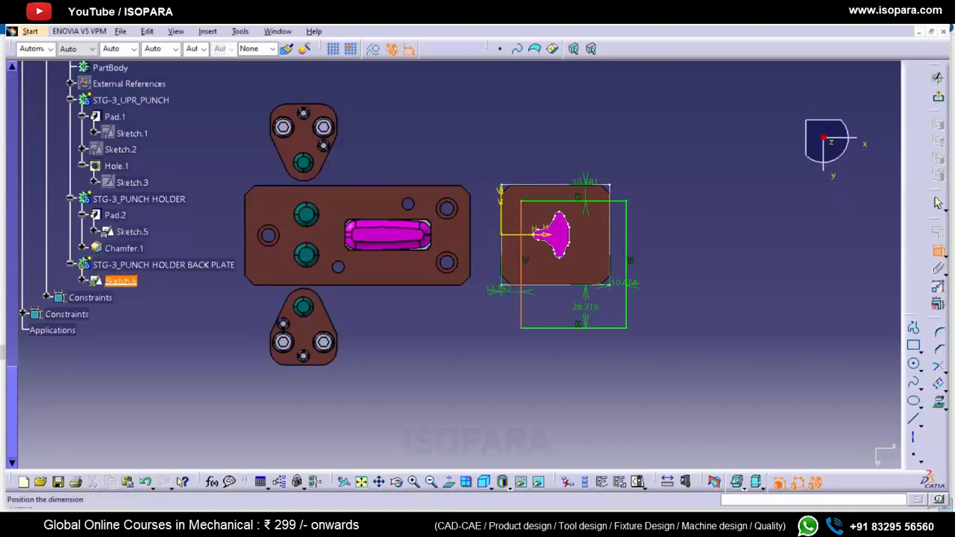
- Set all four distances between the rectangle's sides and the holder outline to 0
{"action": "double_click", "coordinate": [498, 290]}
{"action": "type", "text": "0"}
{"action": "key", "text": "Return"}
{"action": "double_click", "coordinate": [583, 307]}
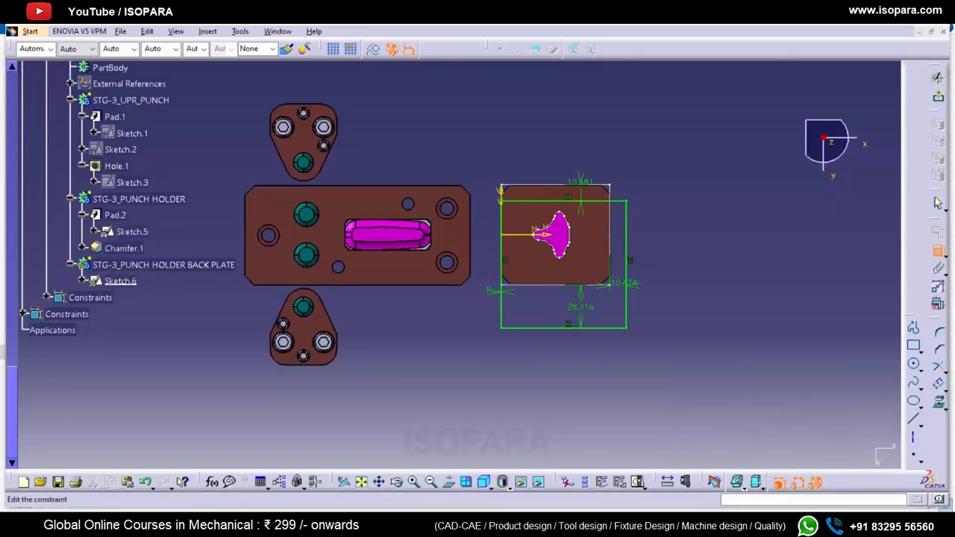
{"action": "type", "text": "0"}
{"action": "key", "text": "Return"}
{"action": "double_click", "coordinate": [623, 273]}
{"action": "type", "text": "0"}
{"action": "key", "text": "Return"}
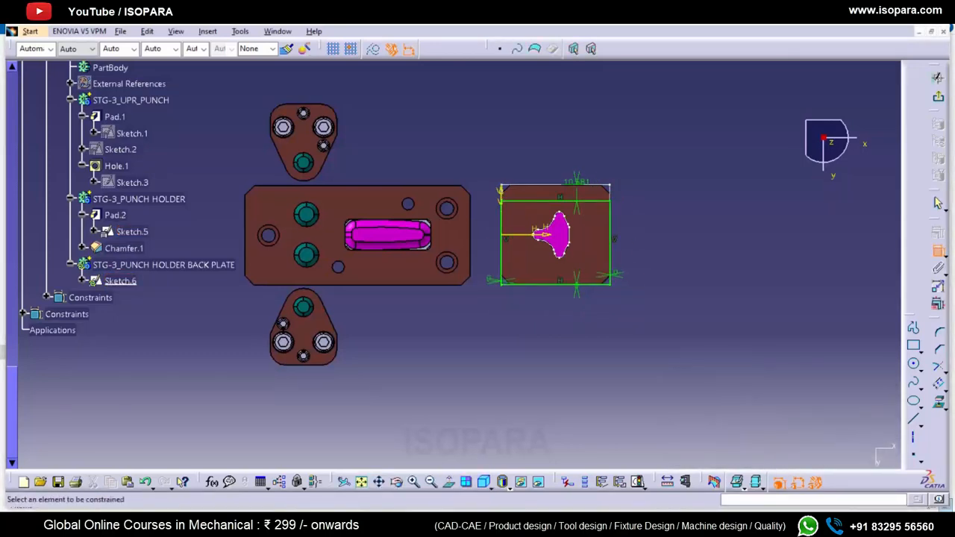
{"action": "key", "text": "Return"}
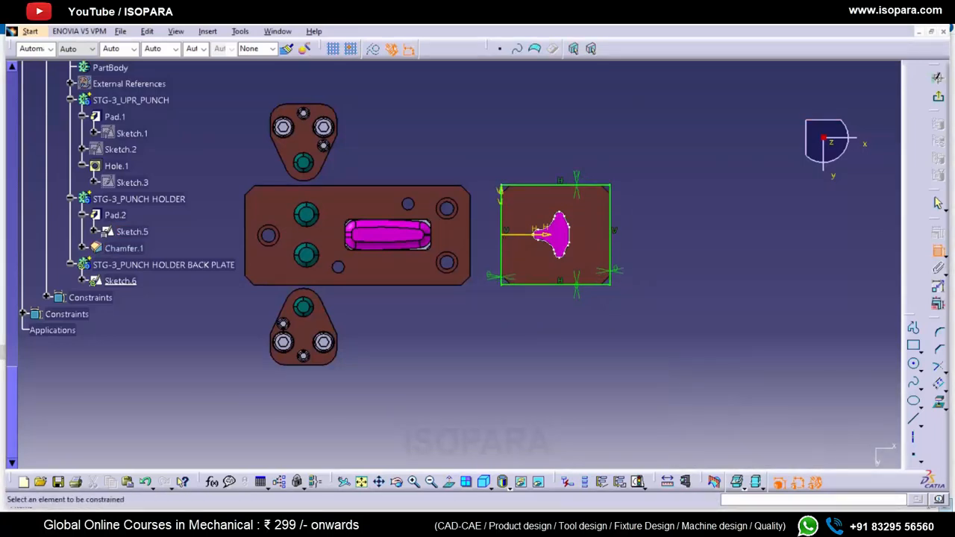
- Chamfer all four corners of the Sketch.6 rectangle at 45 degrees with a length of 6 mm
{"action": "left_click", "coordinate": [758, 486]}
{"action": "left_click", "coordinate": [758, 485]}
{"action": "key", "text": "Escape"}
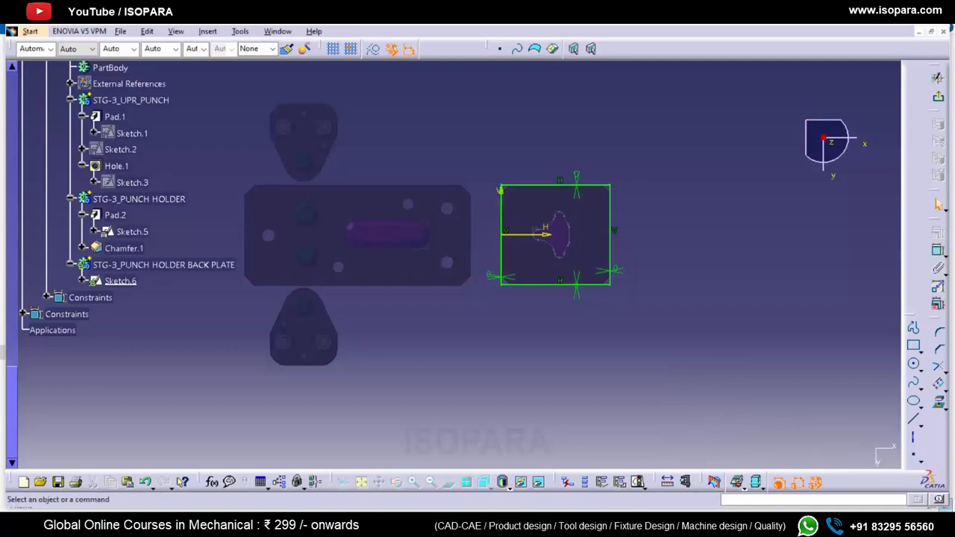
{"action": "left_click_drag", "start_coordinate": [465, 157], "coordinate": [669, 345]}
{"action": "left_click", "coordinate": [940, 349]}
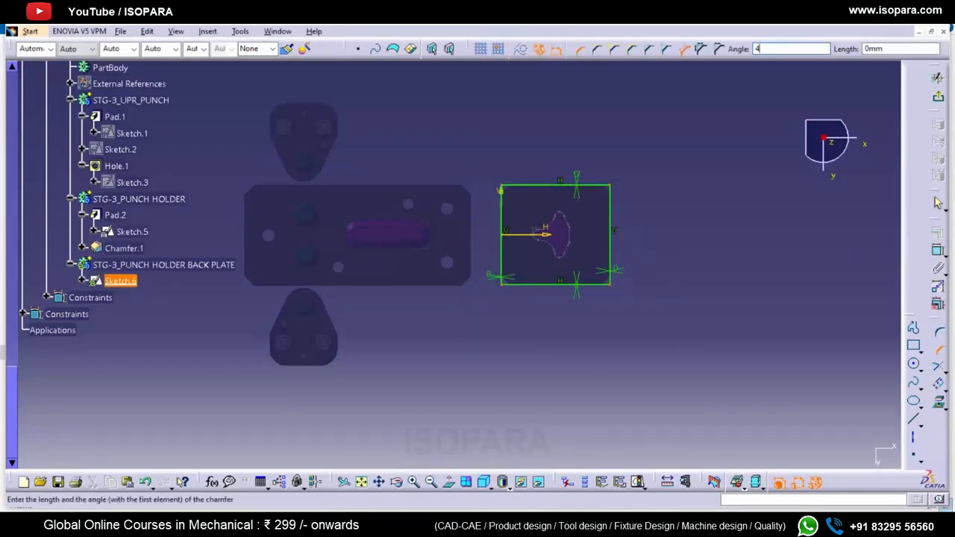
{"action": "key", "text": "Tab"}
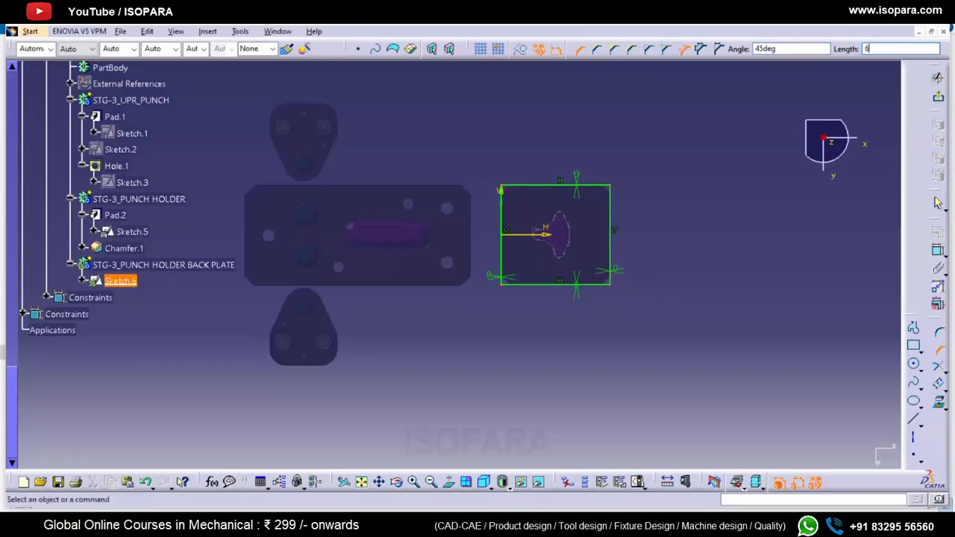
{"action": "type", "text": "6"}
{"action": "key", "text": "Return"}
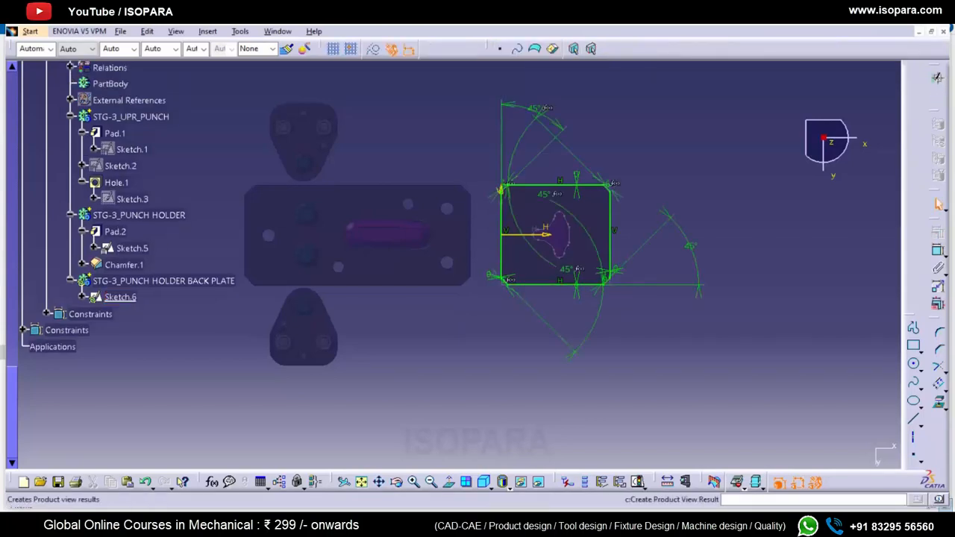
- Exit Sketch.6 and pad it 5 mm in the reversed direction, beneath the punch holder
{"action": "left_click", "coordinate": [938, 78]}
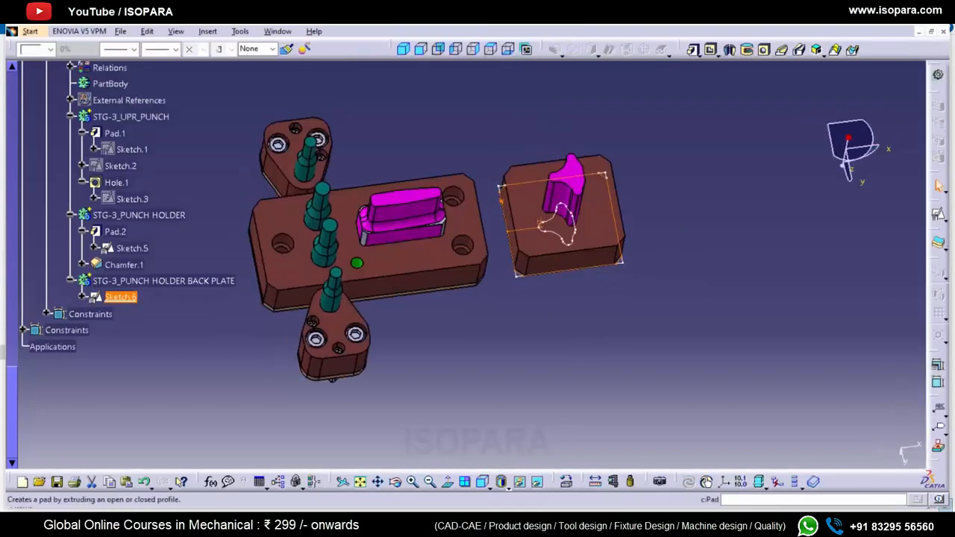
{"action": "left_click", "coordinate": [693, 50]}
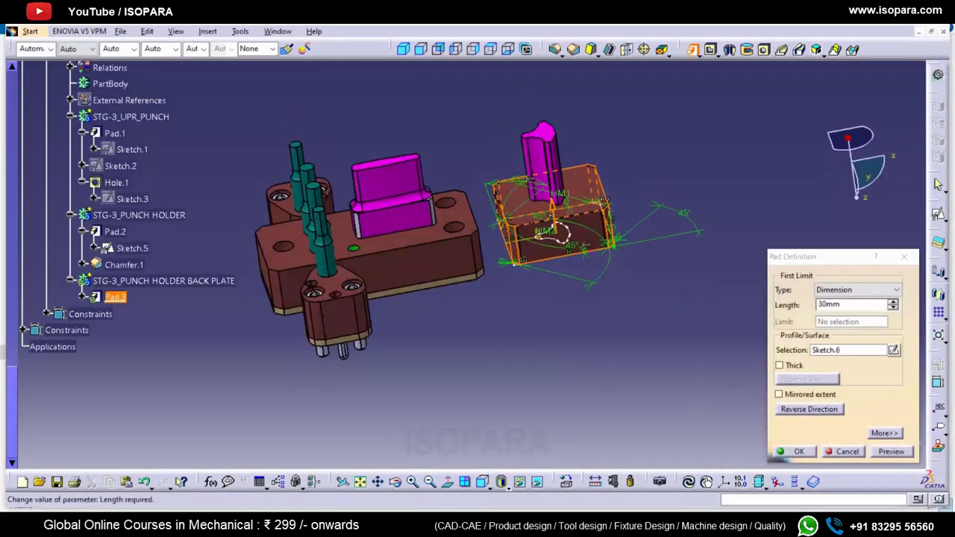
{"action": "left_click", "coordinate": [808, 409]}
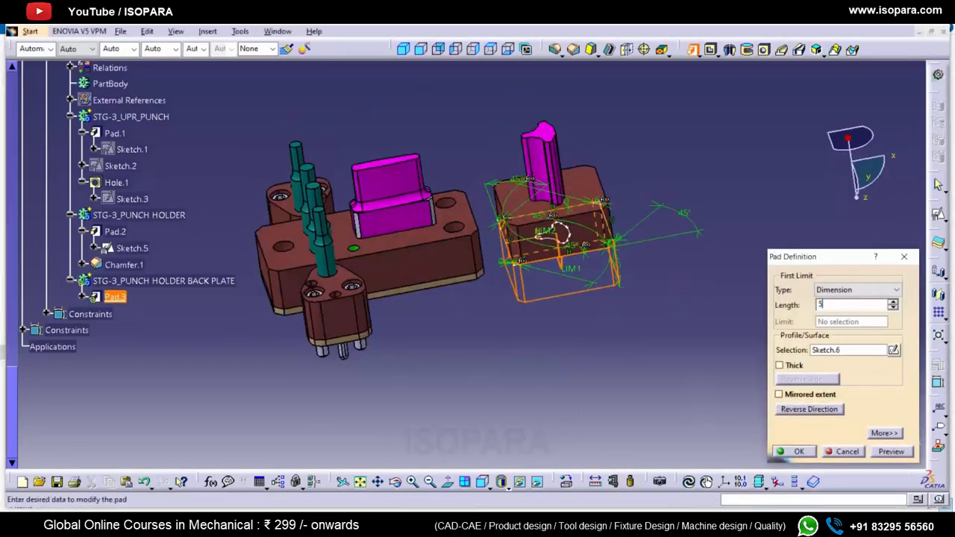
{"action": "left_click", "coordinate": [795, 452]}
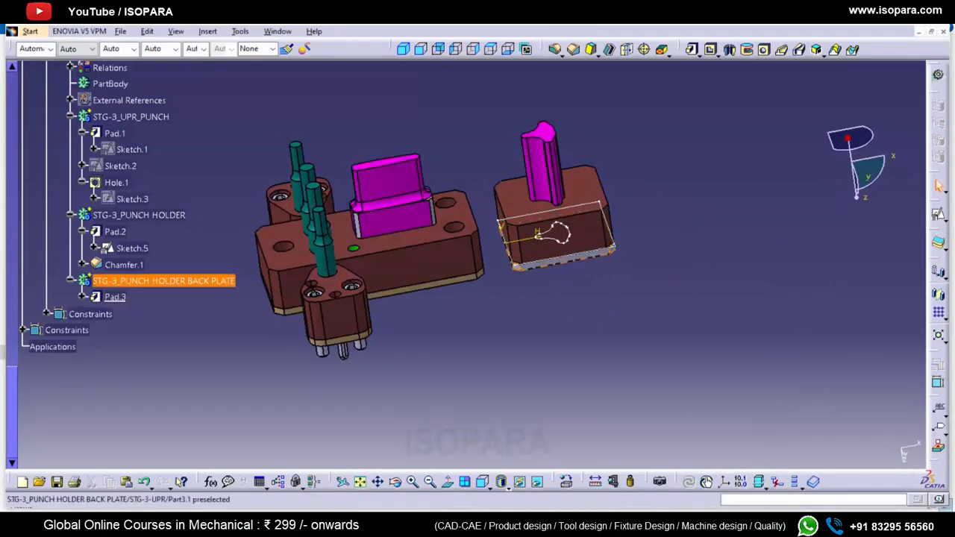
- Copy the graphic properties of the neighbouring stage's back plate to the STG-3_PUNCH HOLDER BACK PLATE body
{"action": "left_click", "coordinate": [162, 281]}
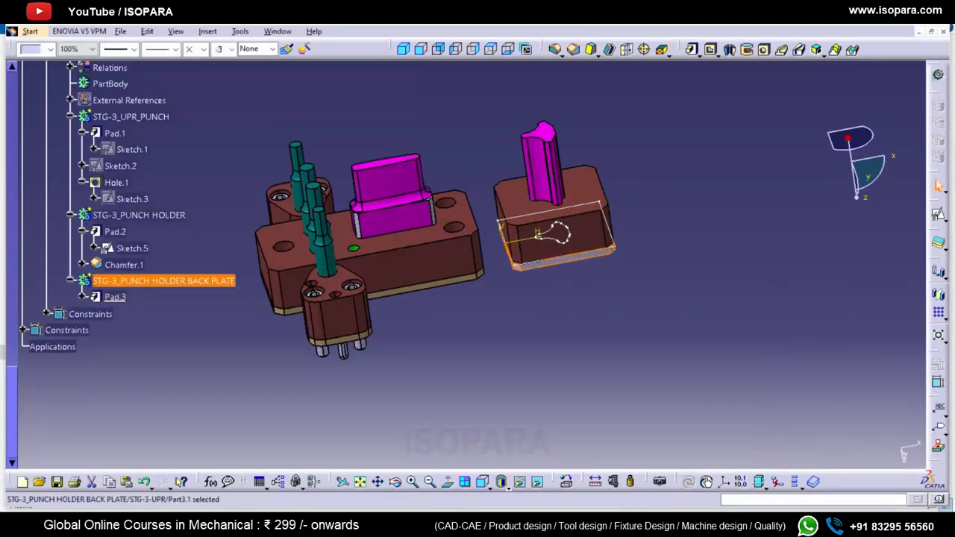
{"action": "left_click", "coordinate": [288, 50]}
{"action": "mouse_move", "coordinate": [420, 329]}
{"action": "middle_mouse_down"}
{"action": "mouse_move", "coordinate": [420, 246]}
{"action": "mouse_move", "coordinate": [373, 224]}
{"action": "middle_mouse_up"}
{"action": "left_click", "coordinate": [336, 254]}
{"action": "middle_click_drag", "start_coordinate": [336, 254], "coordinate": [336, 297], "text": "ctrl"}
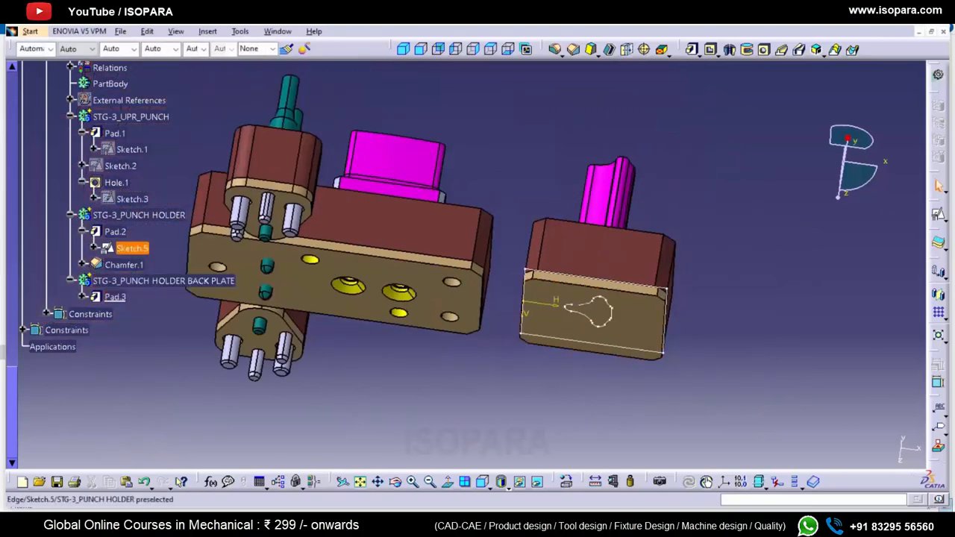
- Hide Sketch.5 and place an Up To Next hole on the back plate's outer face at the Sketch.2 point
{"action": "left_click", "coordinate": [131, 248]}
{"action": "key", "text": "Escape"}
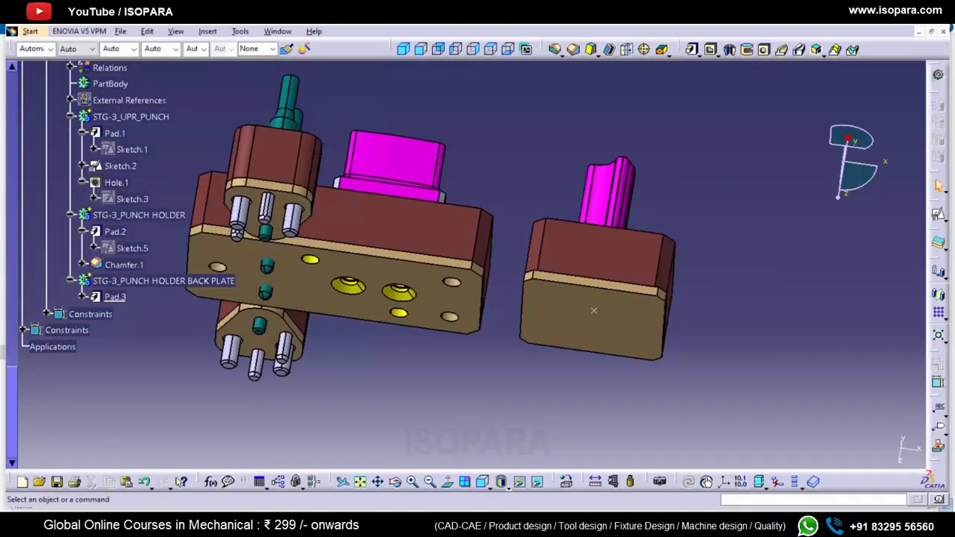
{"action": "left_click", "coordinate": [163, 280]}
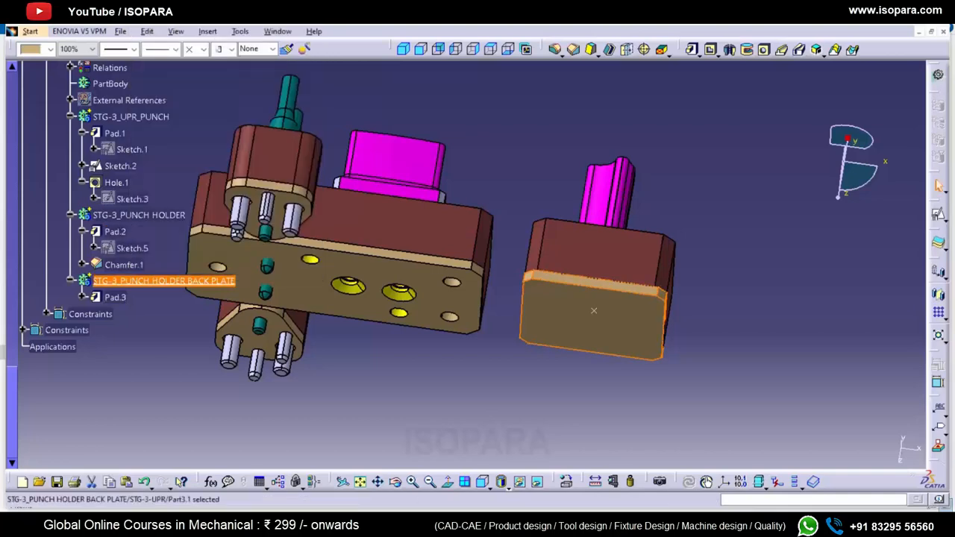
{"action": "left_click", "coordinate": [764, 49]}
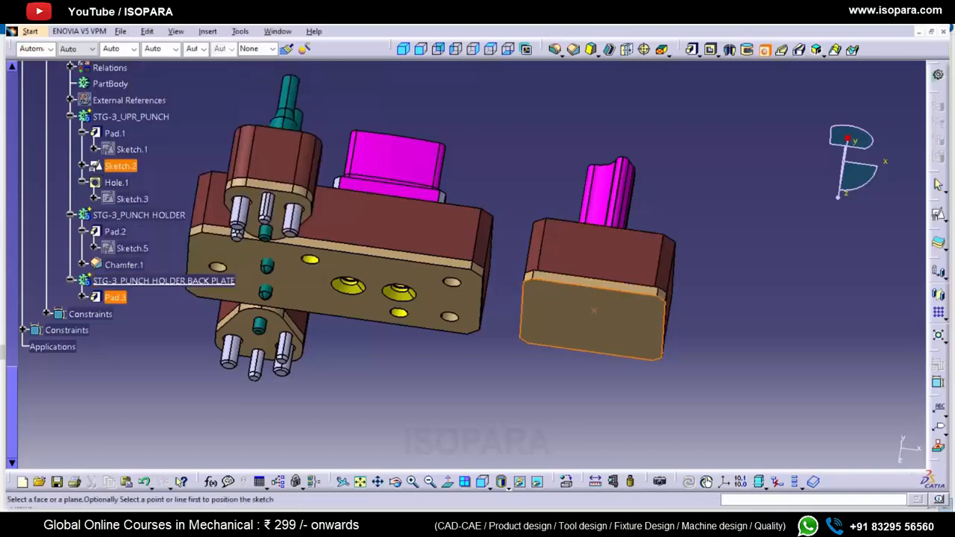
{"action": "left_click", "coordinate": [594, 310]}
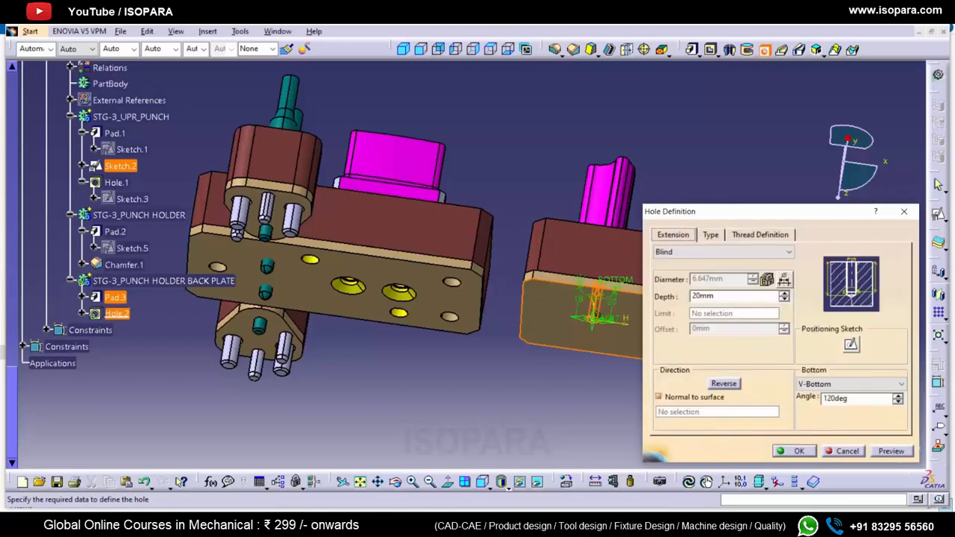
{"action": "left_click", "coordinate": [722, 251]}
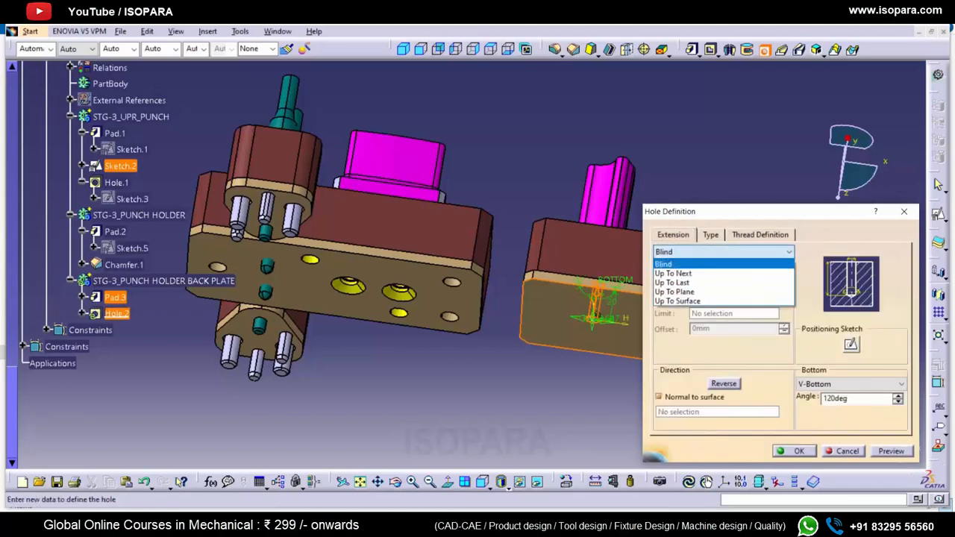
{"action": "left_click", "coordinate": [673, 273]}
- Make the hole countersunk in Depth & Diameter mode, with a depth of 3 mm and a diameter of 17 mm
{"action": "left_click", "coordinate": [710, 235]}
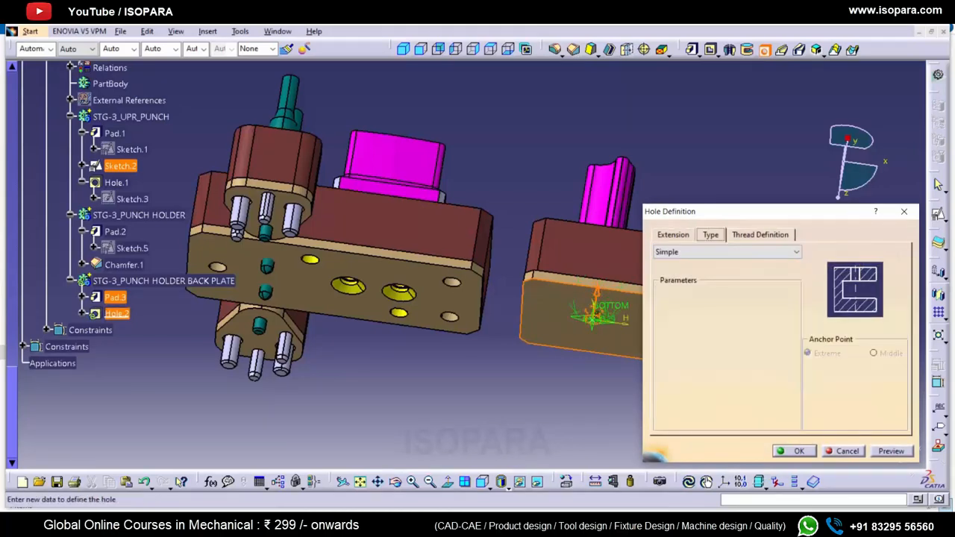
{"action": "left_click", "coordinate": [728, 251]}
{"action": "left_click", "coordinate": [677, 292]}
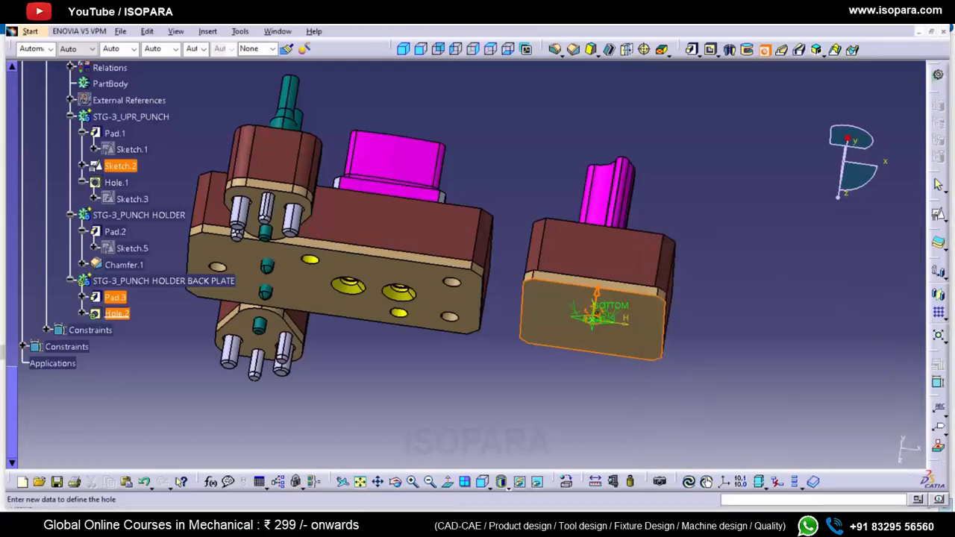
{"action": "key", "text": "Return"}
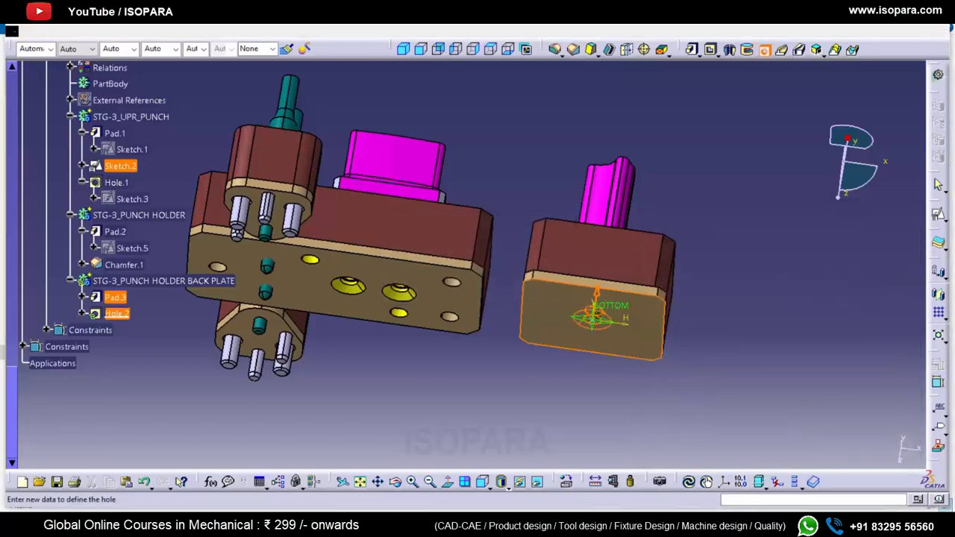
{"action": "left_click", "coordinate": [744, 313]}
{"action": "left_click", "coordinate": [727, 334]}
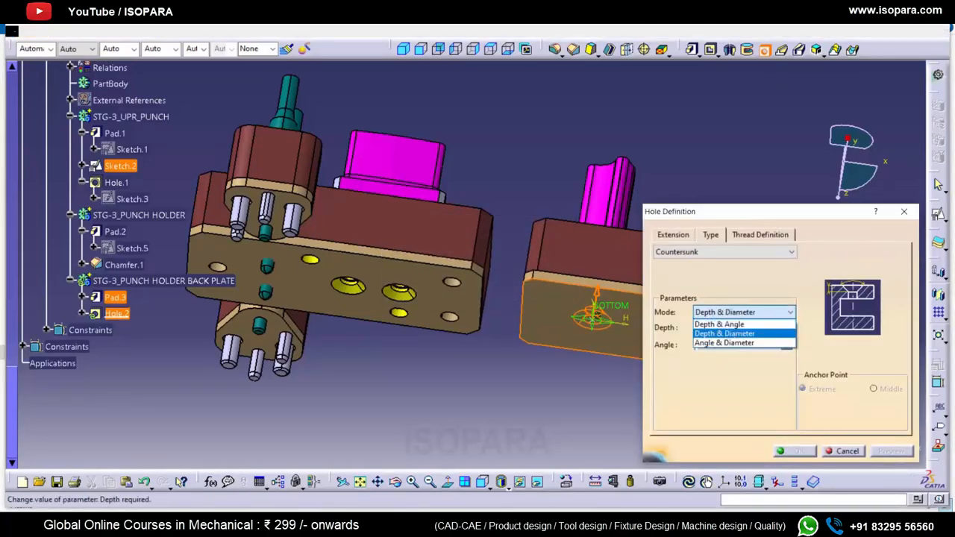
{"action": "key", "text": "Return"}
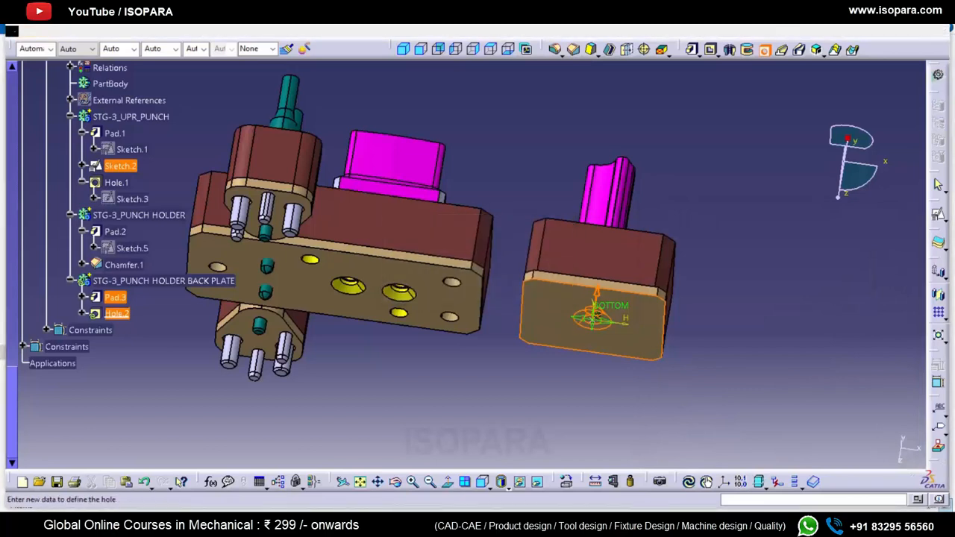
{"action": "key", "text": "Return"}
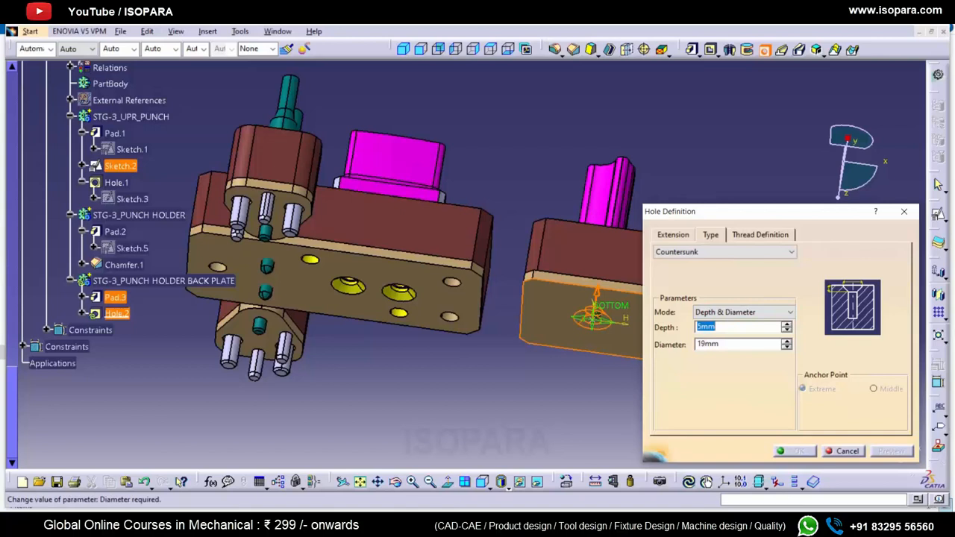
{"action": "key", "text": "Tab"}
{"action": "key", "text": "Return"}
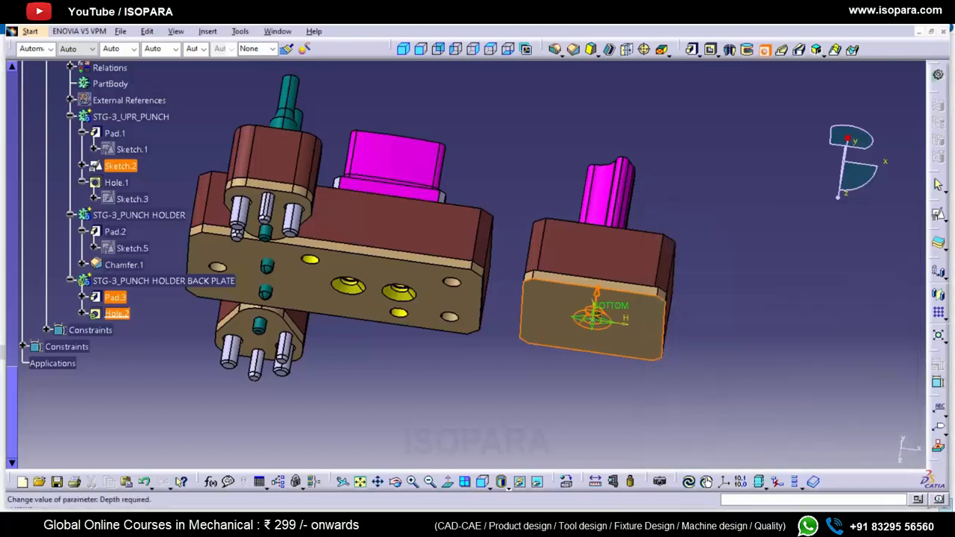
{"action": "key", "text": "Return"}
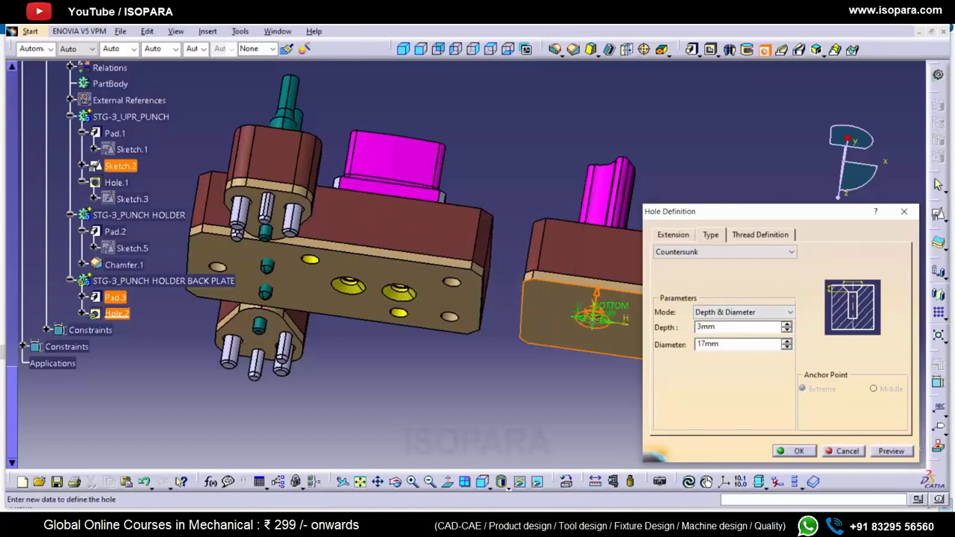
{"action": "key", "text": "Return"}
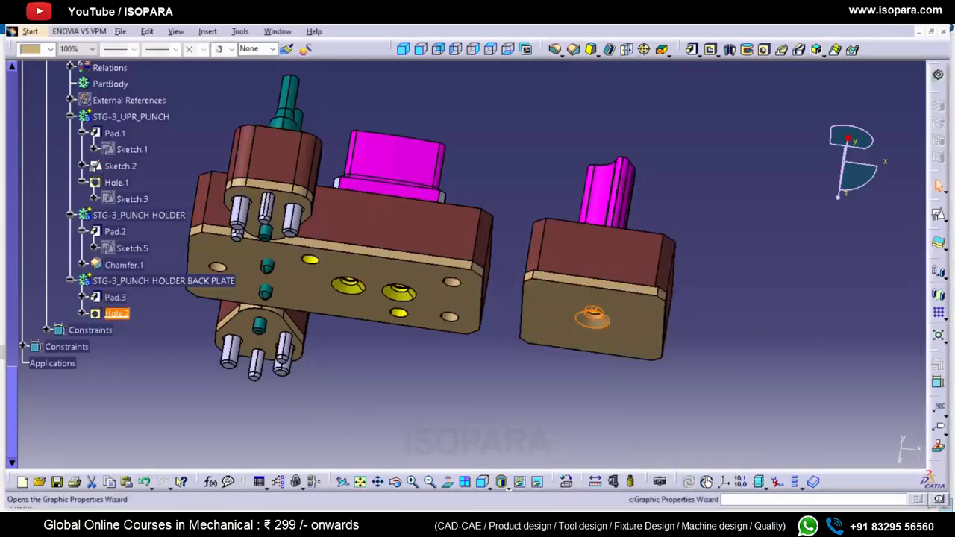
- Copy the yellow colour of the neighbouring plate's countersunk hole to the new hole, and hide Sketch.2
{"action": "left_click", "coordinate": [288, 49]}
{"action": "left_click", "coordinate": [348, 286]}
{"action": "left_click", "coordinate": [470, 362]}
{"action": "mouse_move", "coordinate": [471, 360]}
{"action": "middle_mouse_down"}
{"action": "mouse_move", "coordinate": [499, 191]}
{"action": "mouse_move", "coordinate": [614, 298]}
{"action": "middle_mouse_up"}
{"action": "left_click", "coordinate": [120, 166]}
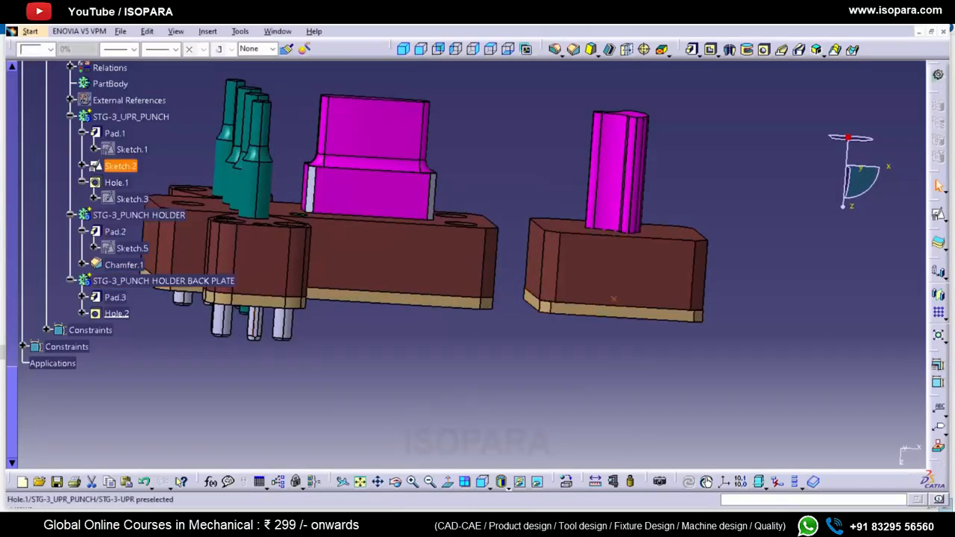
- Collapse the punch, holder and back plate bodies, defining each in turn as the work object and ending with the back plate
{"action": "left_click", "coordinate": [70, 117]}
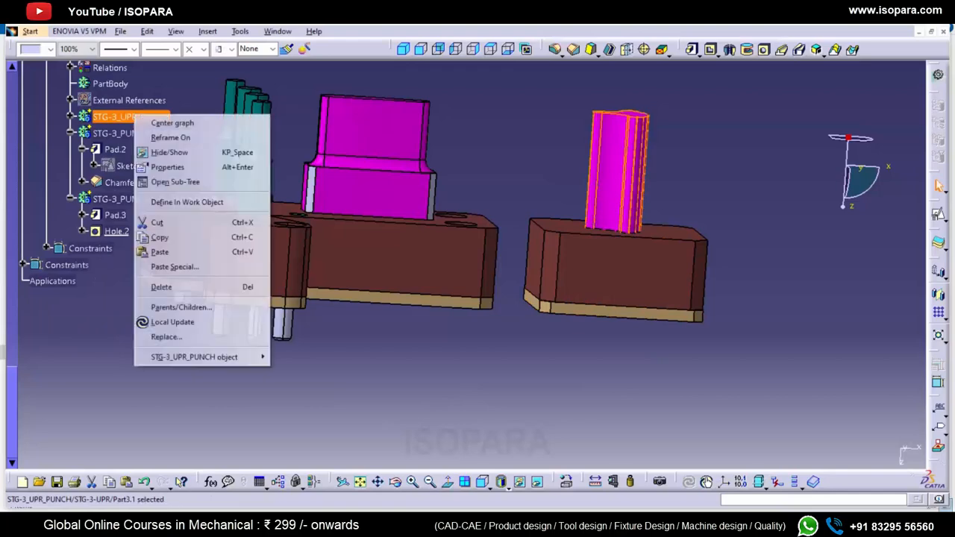
{"action": "right_click", "coordinate": [133, 115]}
{"action": "left_click", "coordinate": [160, 236]}
{"action": "left_click", "coordinate": [70, 133]}
{"action": "right_click", "coordinate": [114, 132]}
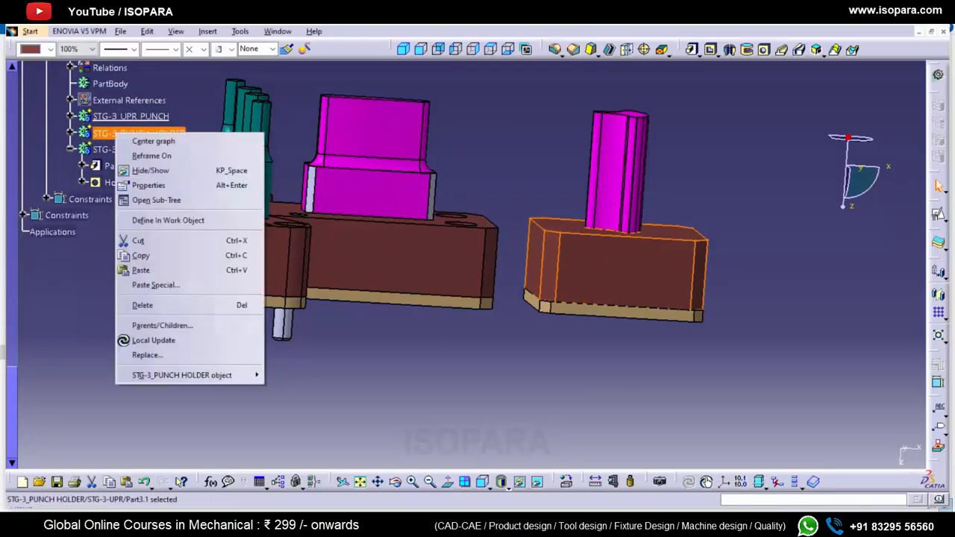
{"action": "left_click", "coordinate": [169, 220]}
{"action": "left_click", "coordinate": [70, 149]}
{"action": "right_click", "coordinate": [149, 150]}
{"action": "left_click", "coordinate": [169, 237]}
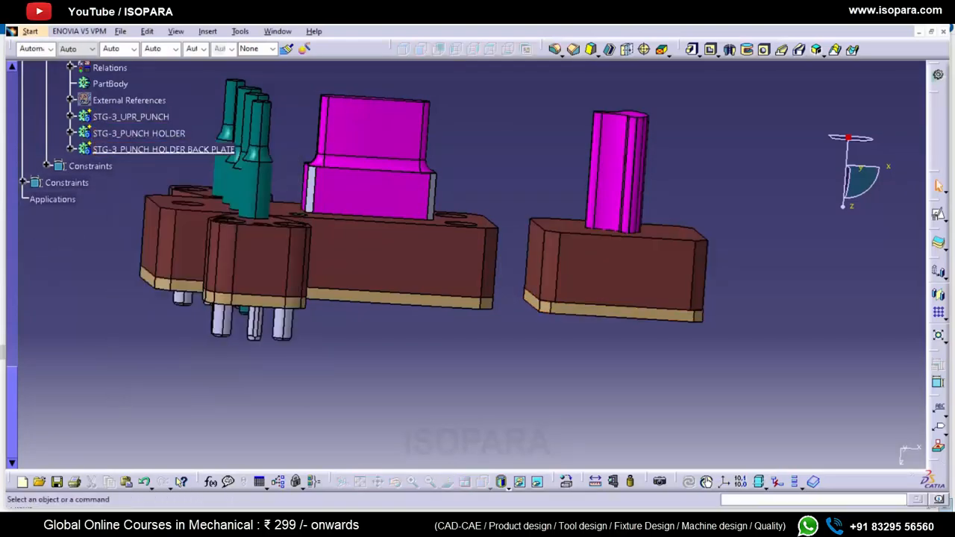
- Locate the punch holder's Pad.2 in the tree from its top face and open its Sketch.5 for editing
{"action": "middle_click_drag", "start_coordinate": [605, 316], "coordinate": [575, 298]}
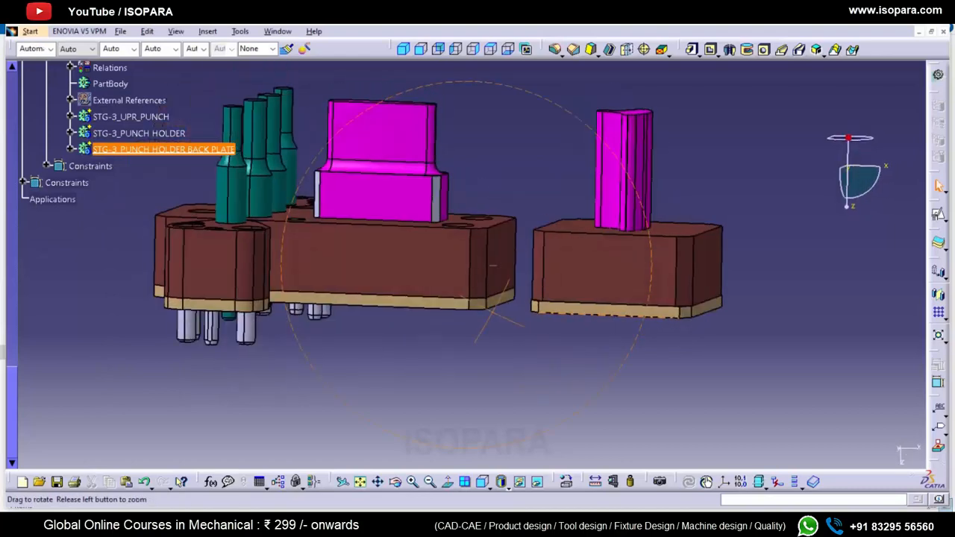
{"action": "middle_click", "coordinate": [612, 258]}
{"action": "middle_click_drag", "start_coordinate": [611, 258], "coordinate": [582, 272]}
{"action": "middle_click_drag", "start_coordinate": [466, 298], "coordinate": [470, 358]}
{"action": "middle_click_drag", "start_coordinate": [471, 359], "coordinate": [481, 231], "text": "ctrl"}
{"action": "right_click", "coordinate": [407, 252]}
{"action": "left_click", "coordinate": [448, 261]}
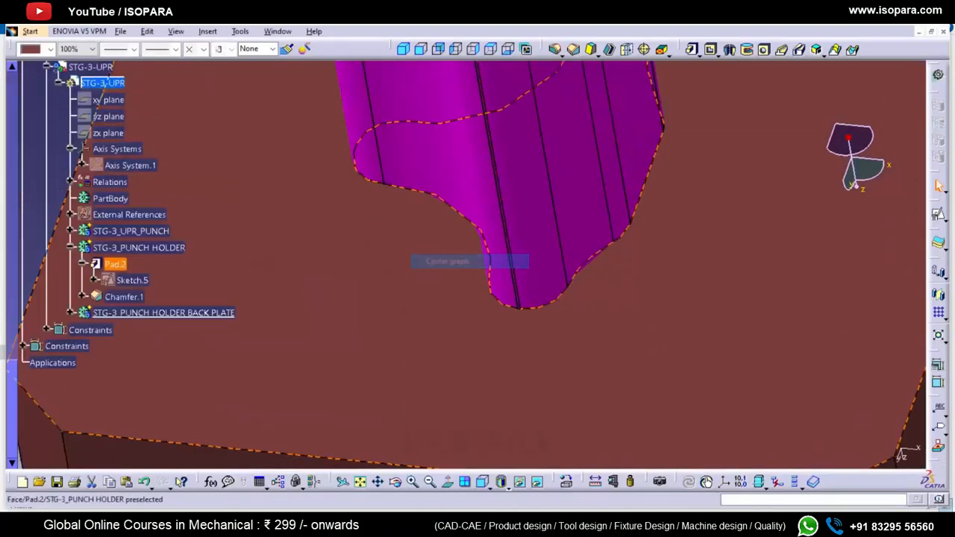
{"action": "middle_click_drag", "start_coordinate": [448, 260], "coordinate": [440, 351], "text": "ctrl"}
{"action": "double_click", "coordinate": [132, 281]}
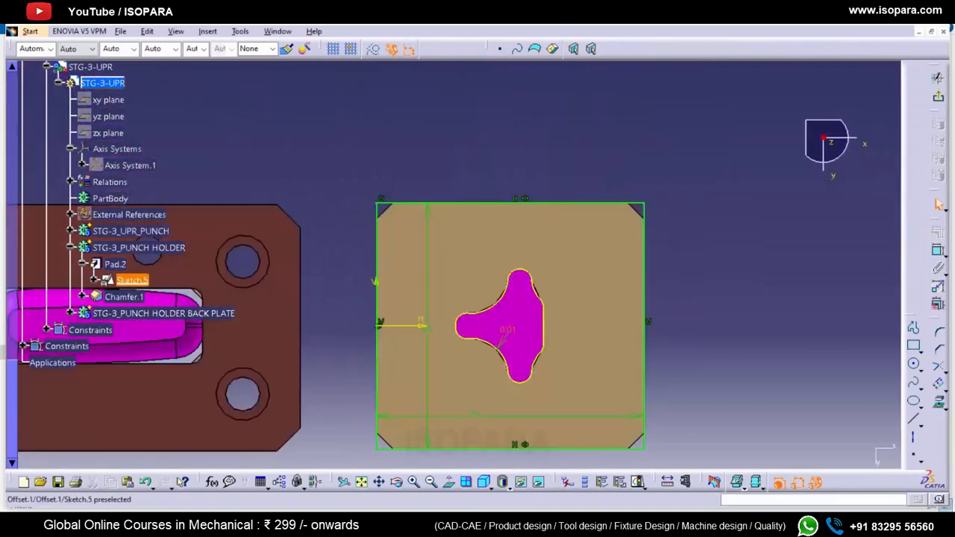
- Try offsets of -0.01 mm and -0.5 mm on the punch cutout profile in Sketch.5, finishing with a smaller negative offset than 0.5 mm
{"action": "double_click", "coordinate": [508, 331]}
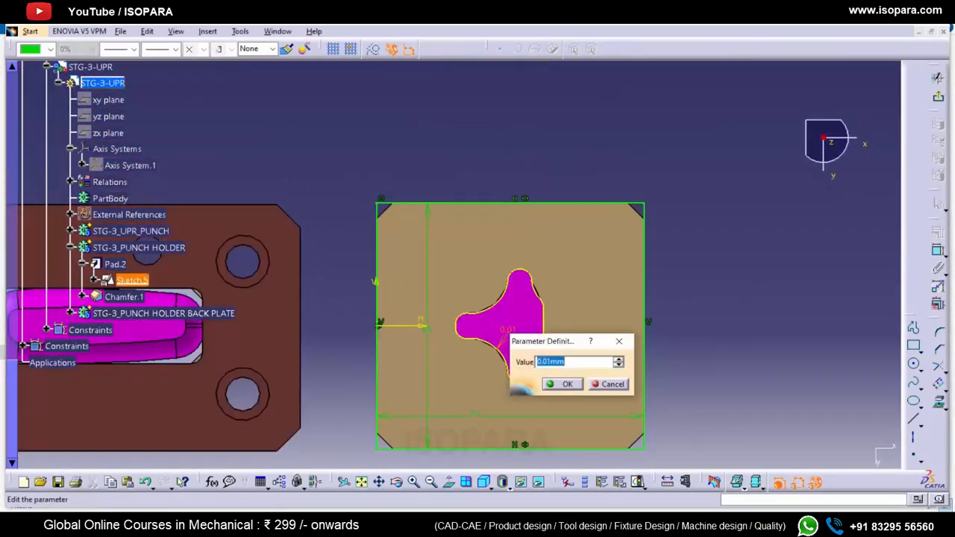
{"action": "key", "text": "Return"}
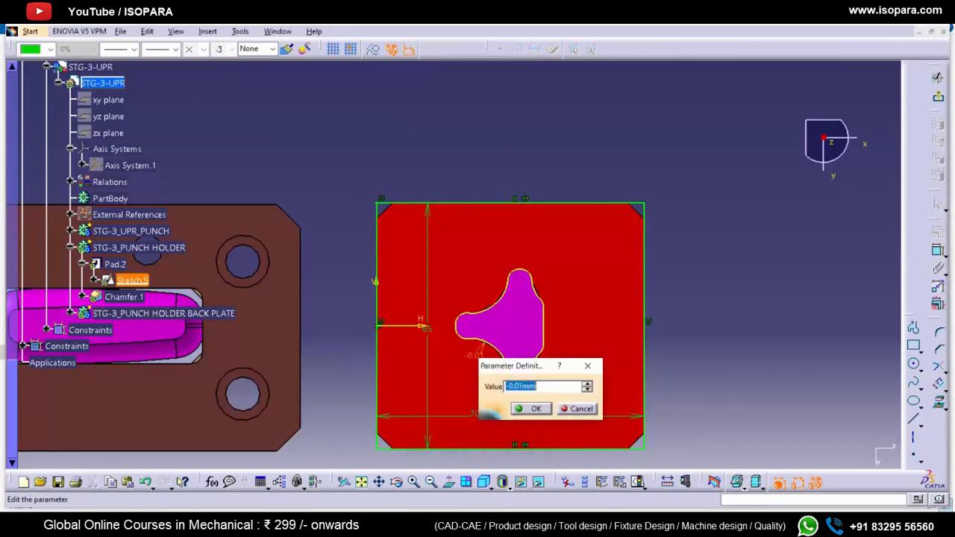
{"action": "key", "text": "Return"}
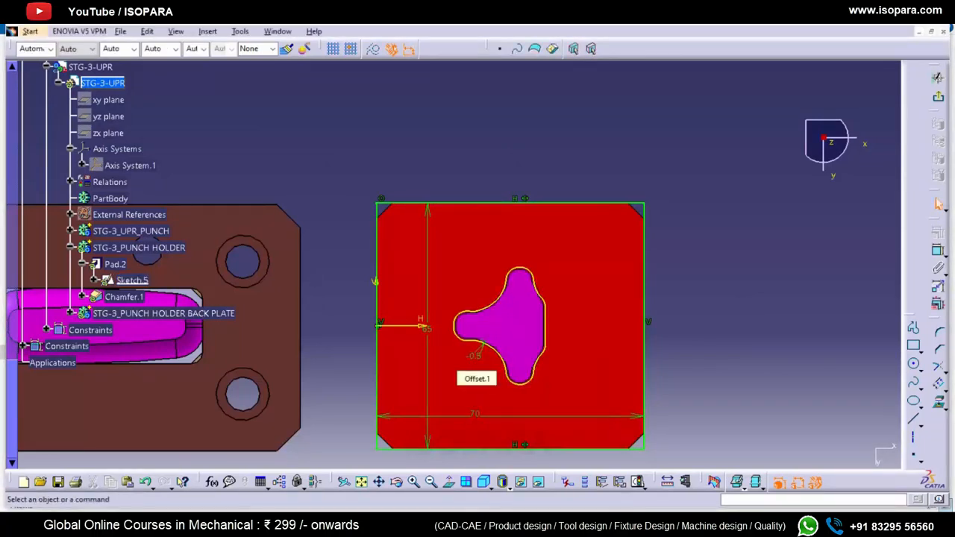
{"action": "double_click", "coordinate": [474, 356]}
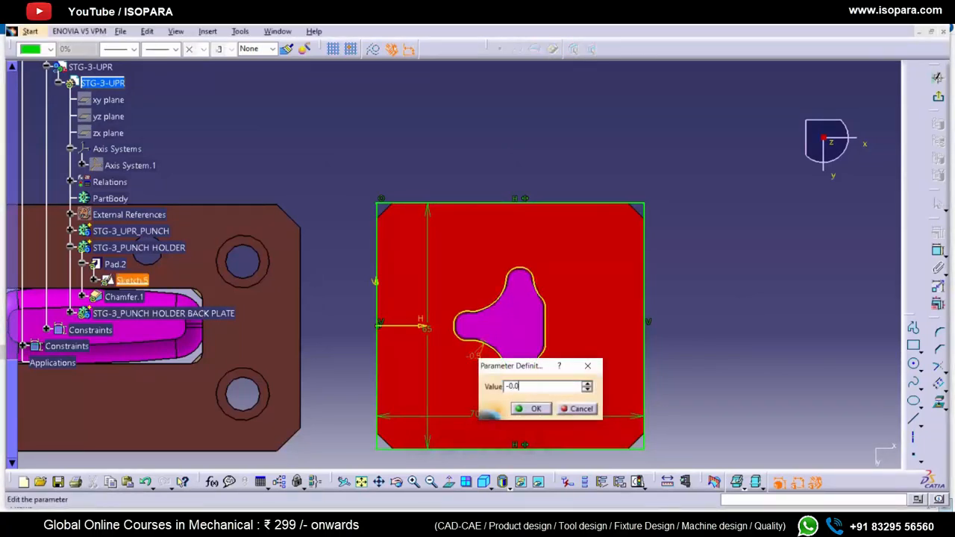
{"action": "key", "text": "Return"}
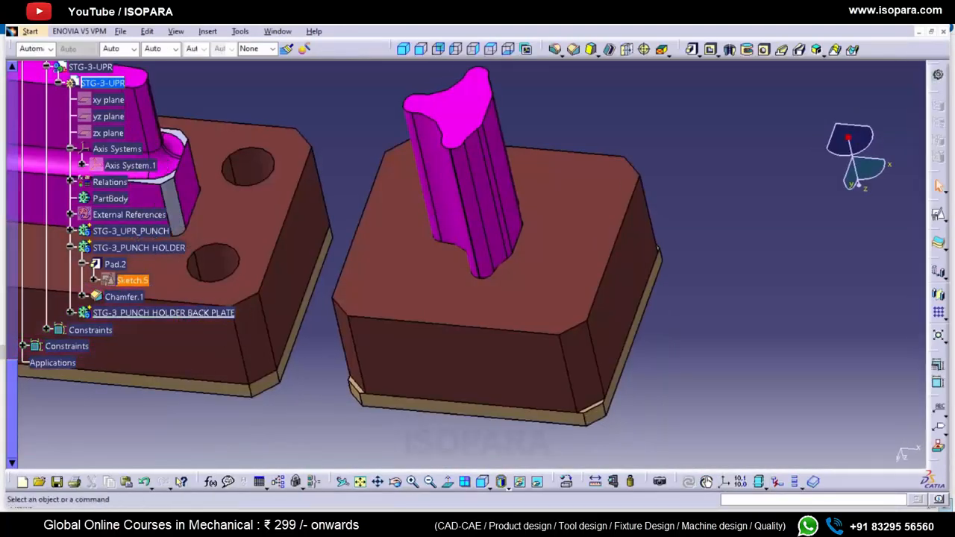
- Check the pad definition of the punch holder back plate without changing it
{"action": "mouse_move", "coordinate": [471, 196]}
{"action": "middle_mouse_down"}
{"action": "mouse_move", "coordinate": [471, 300]}
{"action": "mouse_move", "coordinate": [470, 195]}
{"action": "middle_mouse_up"}
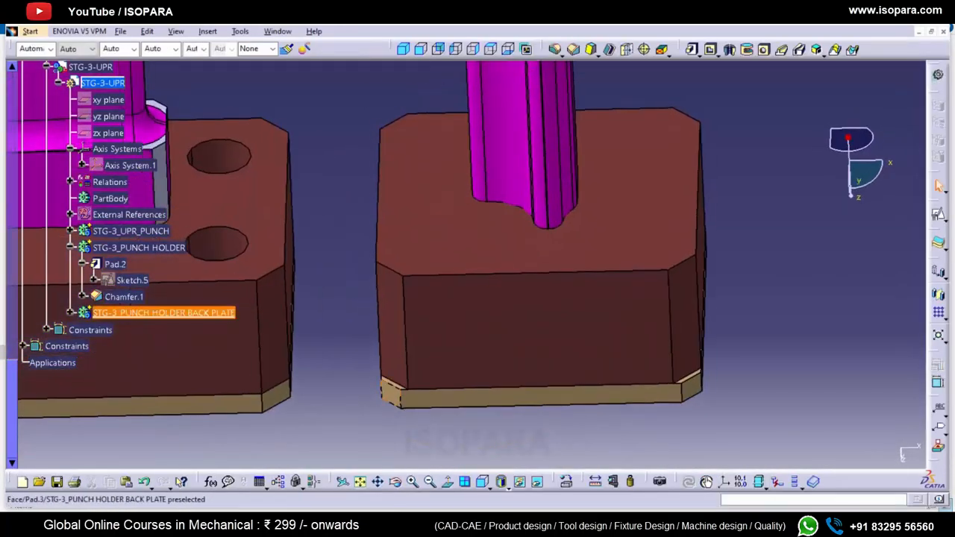
{"action": "double_click", "coordinate": [387, 395]}
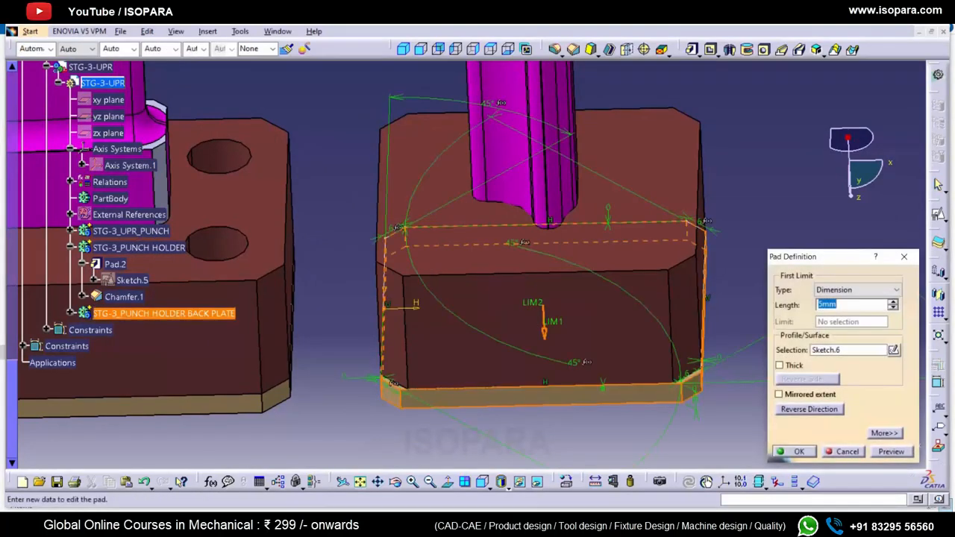
{"action": "key", "text": "Escape"}
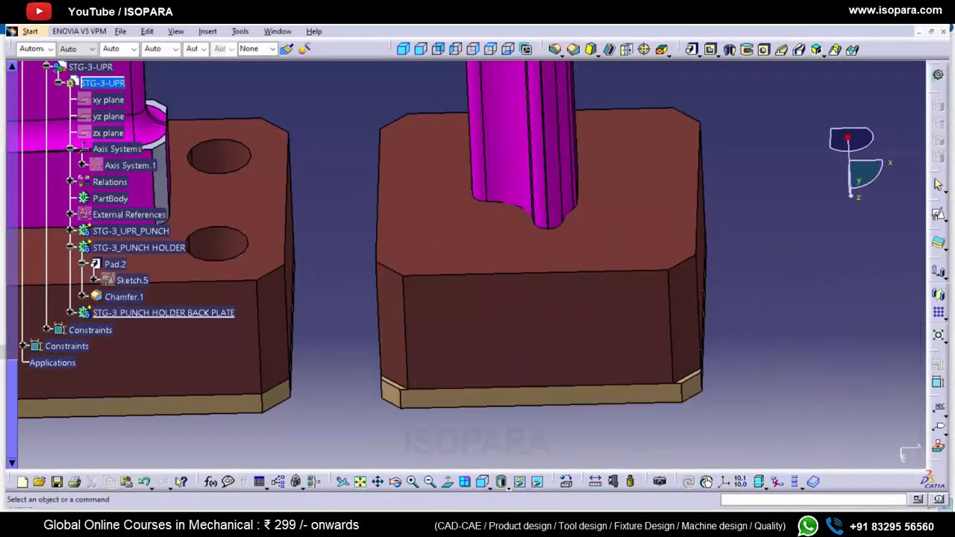
{"action": "middle_click_drag", "start_coordinate": [482, 431], "coordinate": [482, 463]}
{"action": "double_click", "coordinate": [139, 247]}
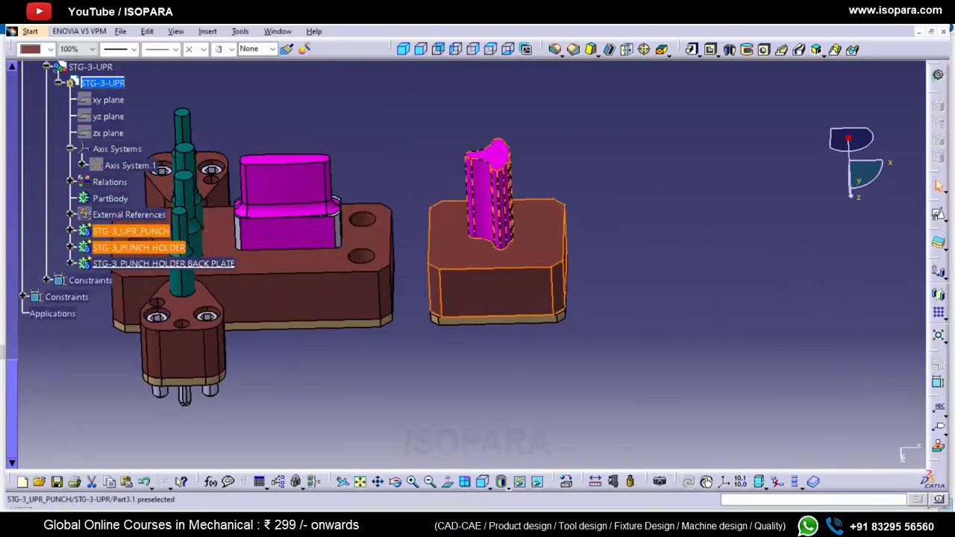
{"action": "double_click", "coordinate": [131, 231]}
{"action": "right_click", "coordinate": [96, 230]}
{"action": "left_click", "coordinate": [141, 321]}
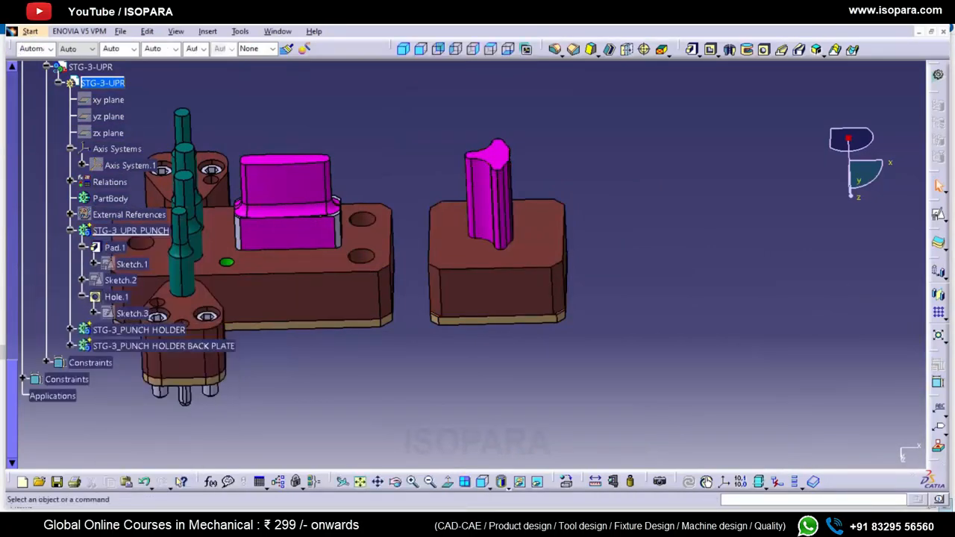
{"action": "left_click", "coordinate": [939, 215]}
{"action": "key", "text": "Escape"}
{"action": "left_click", "coordinate": [131, 231]}
{"action": "double_click", "coordinate": [131, 231]}
- Make STG-3_PUNCH HOLDER the work object and create a positioned sketch on its top face
{"action": "right_click", "coordinate": [108, 247]}
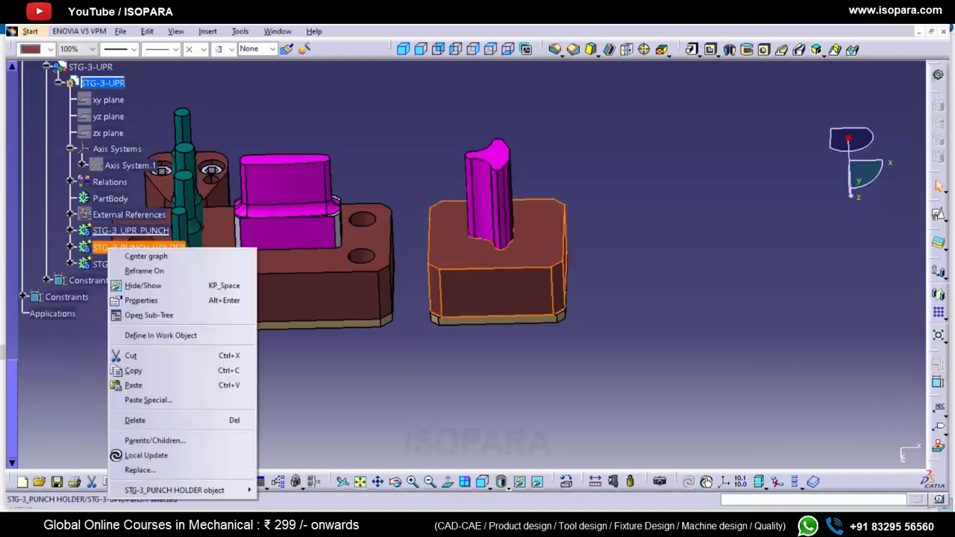
{"action": "left_click", "coordinate": [150, 335]}
{"action": "left_click", "coordinate": [939, 214]}
{"action": "left_click", "coordinate": [534, 238]}
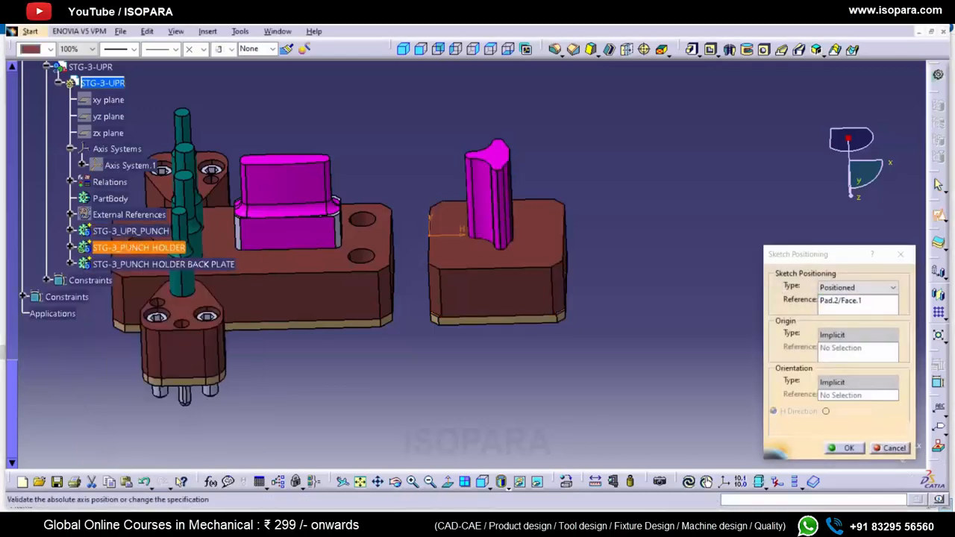
{"action": "left_click", "coordinate": [849, 448]}
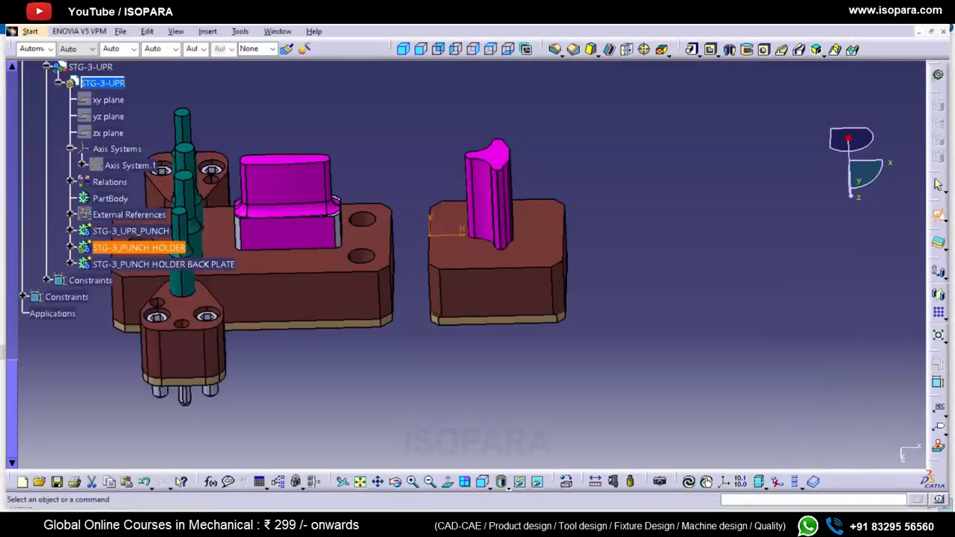
- Show Sketch.5, draw a rectangle around the punch profile in the new sketch, and dimension its sides from the holder's edges
{"action": "right_click", "coordinate": [134, 280]}
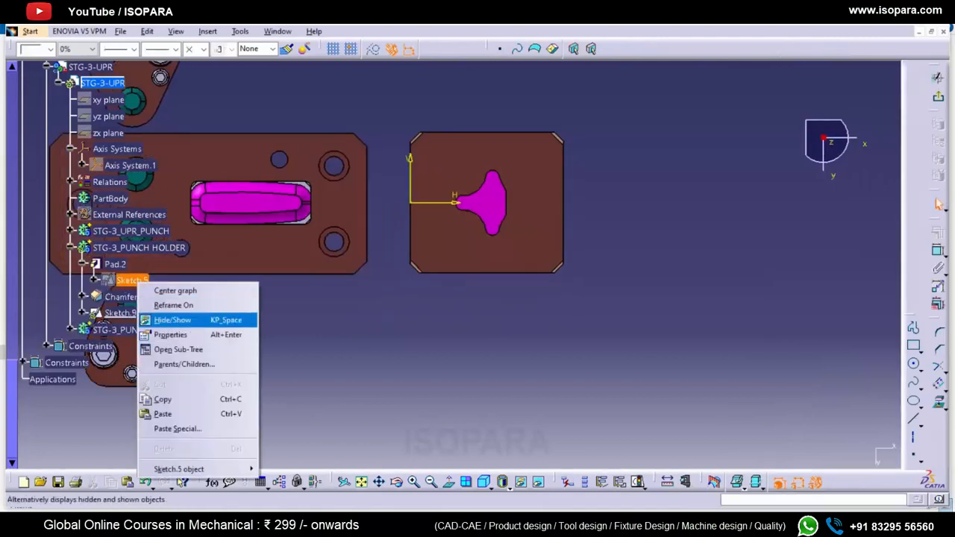
{"action": "left_click", "coordinate": [160, 318]}
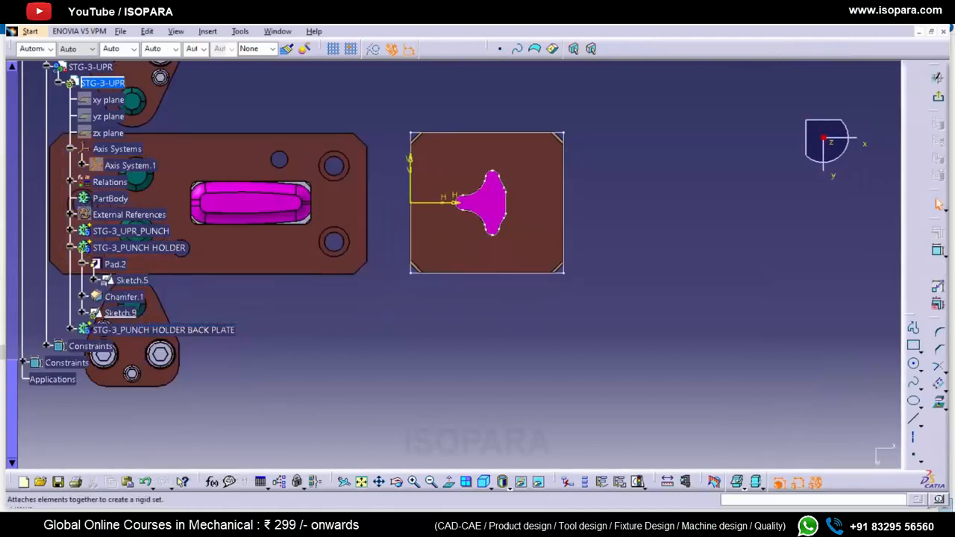
{"action": "left_click", "coordinate": [431, 159]}
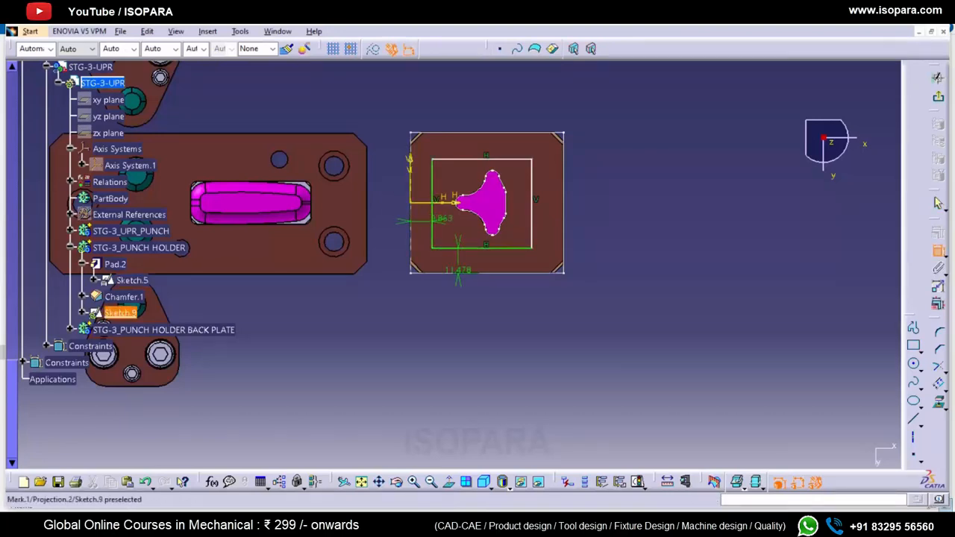
{"action": "left_click", "coordinate": [120, 313]}
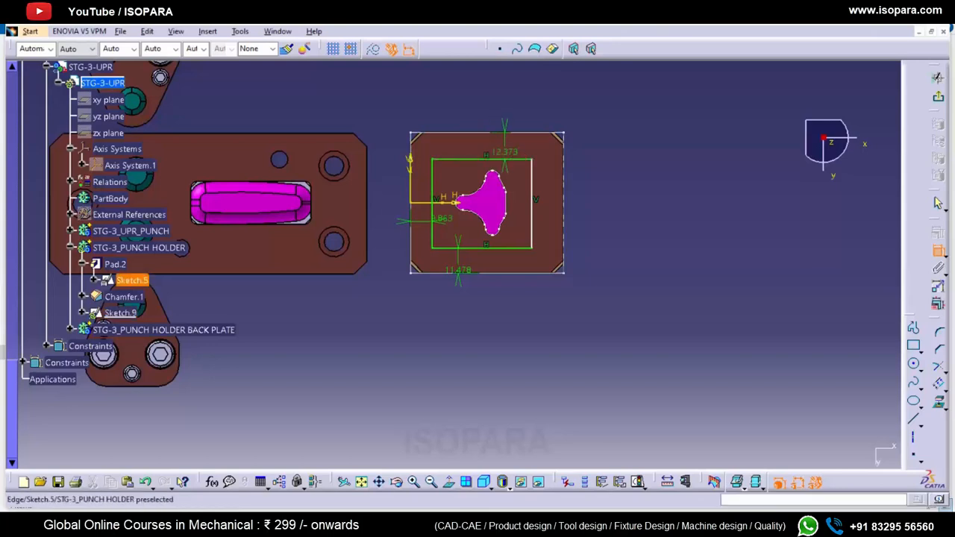
- Set the offsets of all four rectangle sides from the punch holder's edges to 15 mm
{"action": "double_click", "coordinate": [531, 223]}
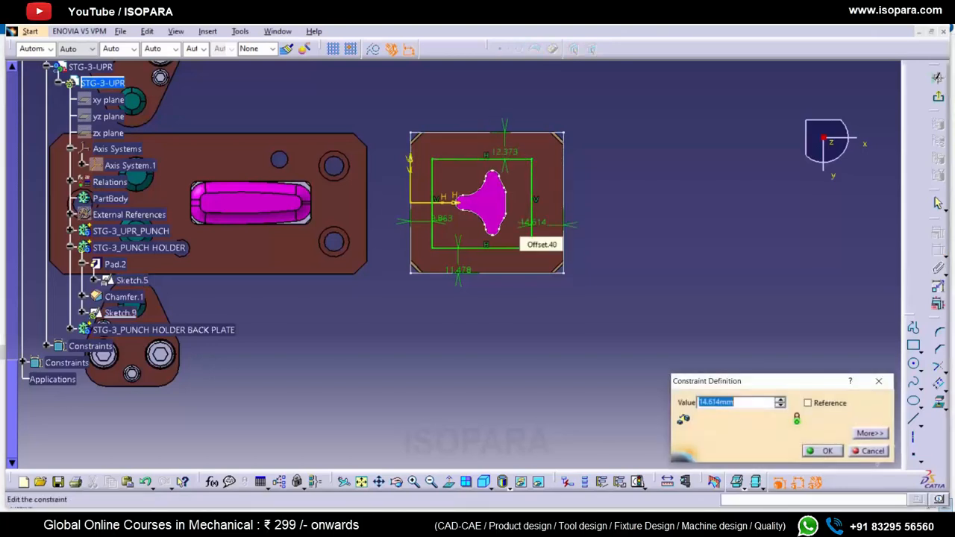
{"action": "key", "text": "Return"}
{"action": "double_click", "coordinate": [501, 158]}
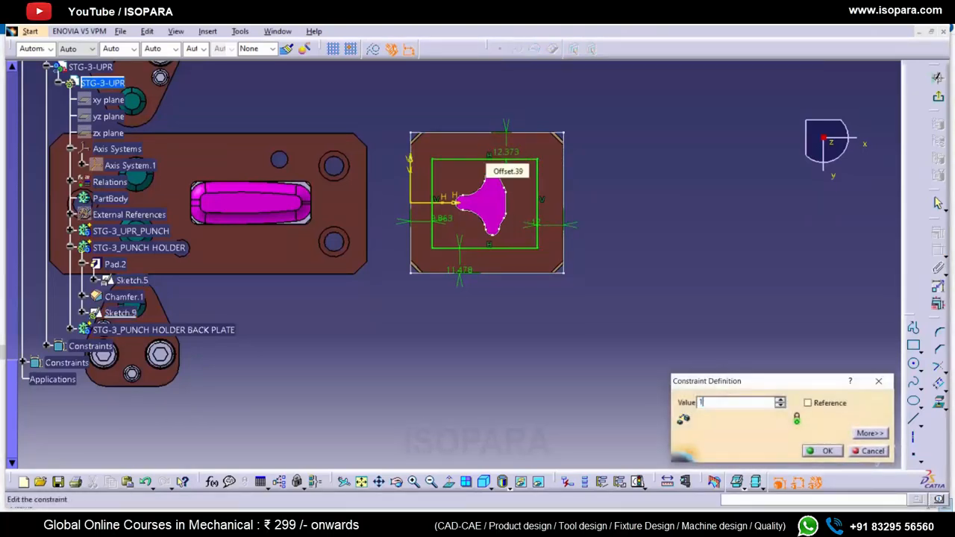
{"action": "key", "text": "Return"}
{"action": "double_click", "coordinate": [536, 223]}
{"action": "type", "text": "15"}
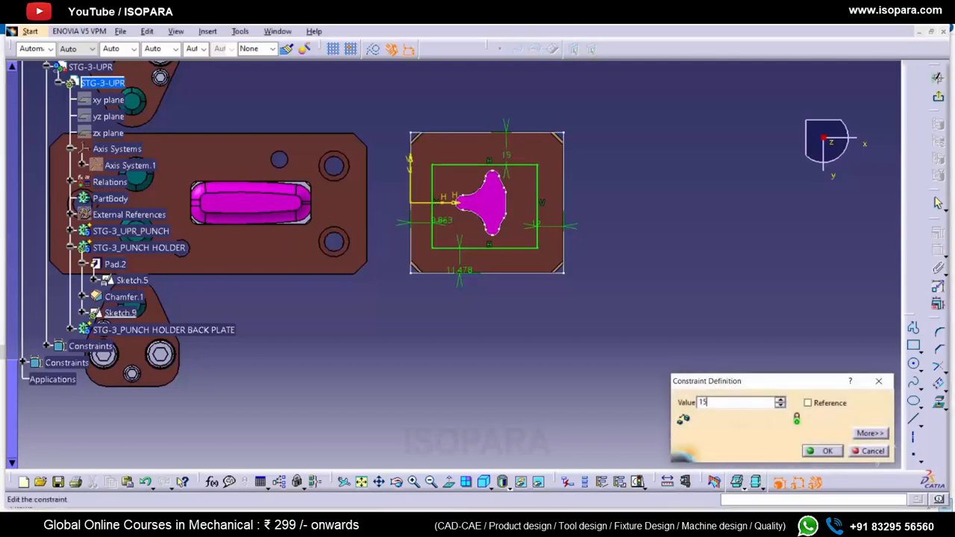
{"action": "key", "text": "Return"}
{"action": "double_click", "coordinate": [442, 220]}
{"action": "type", "text": "15"}
{"action": "key", "text": "Return"}
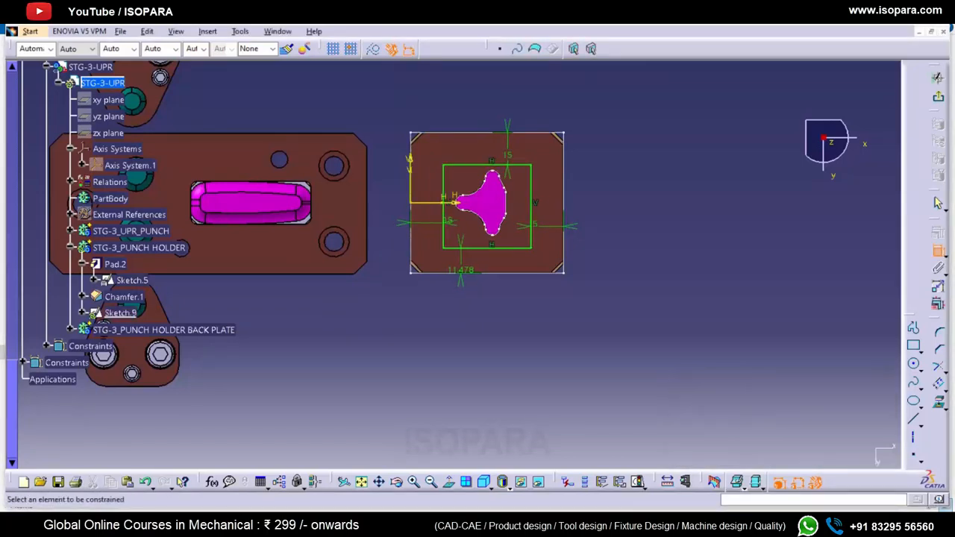
{"action": "double_click", "coordinate": [460, 270]}
{"action": "type", "text": "15mm"}
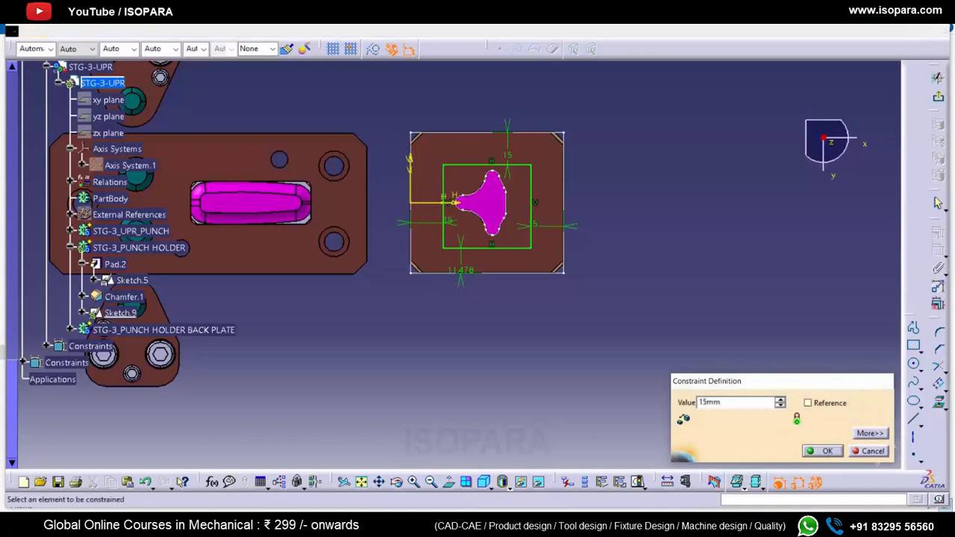
{"action": "key", "text": "Return"}
- Change the background display to fade the 3D parts, and convert the rectangle to construction geometry
{"action": "left_click", "coordinate": [742, 486]}
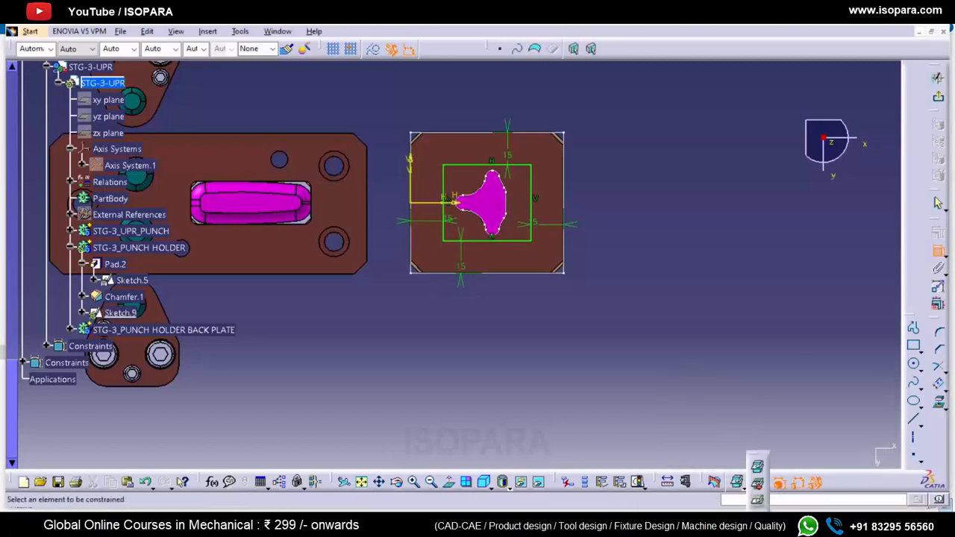
{"action": "left_click", "coordinate": [756, 483]}
{"action": "key", "text": "Escape"}
{"action": "left_click_drag", "start_coordinate": [613, 319], "coordinate": [409, 107]}
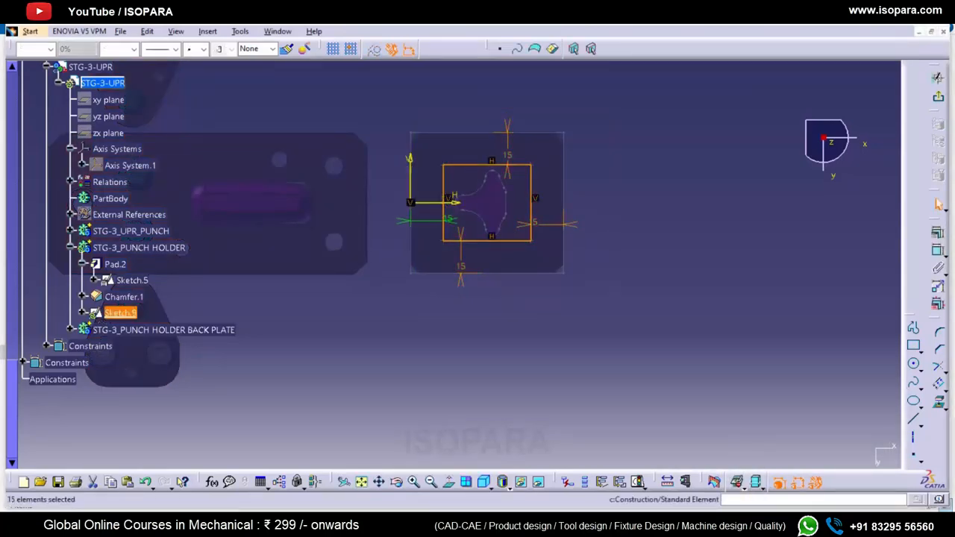
{"action": "left_click", "coordinate": [374, 49]}
- Set the rectangle's upper, lower and left side offsets from the punch holder's edges to 12 mm
{"action": "double_click", "coordinate": [507, 156]}
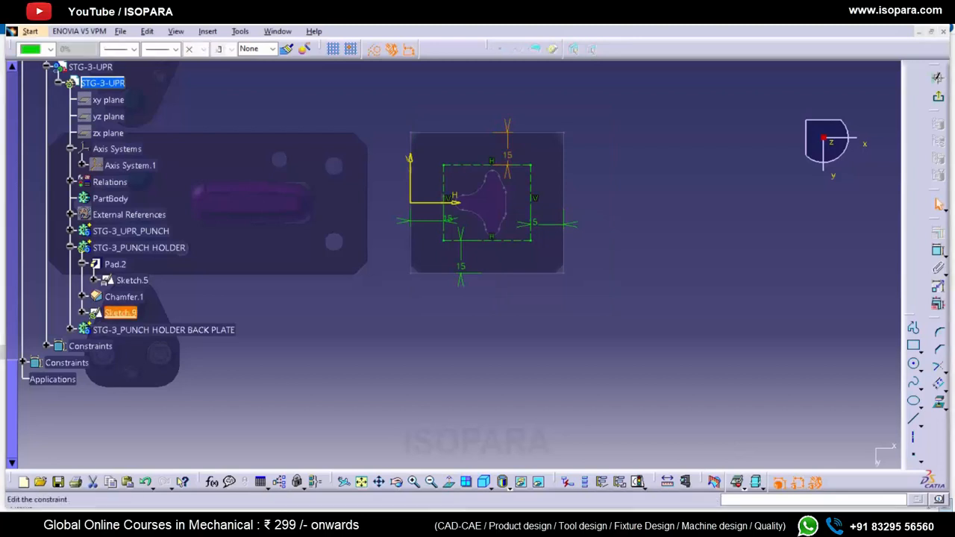
{"action": "type", "text": "12mm"}
{"action": "key", "text": "Return"}
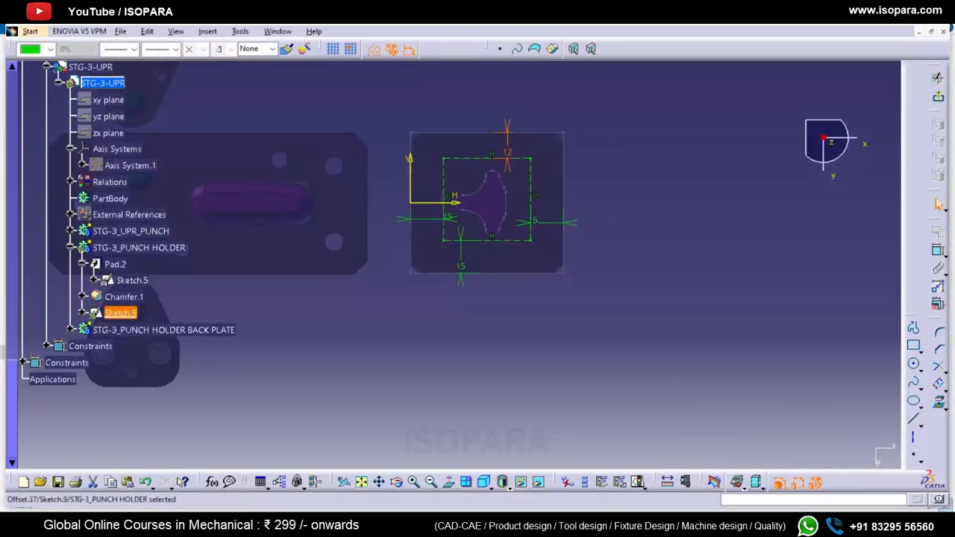
{"action": "double_click", "coordinate": [461, 267]}
{"action": "type", "text": "12"}
{"action": "key", "text": "Return"}
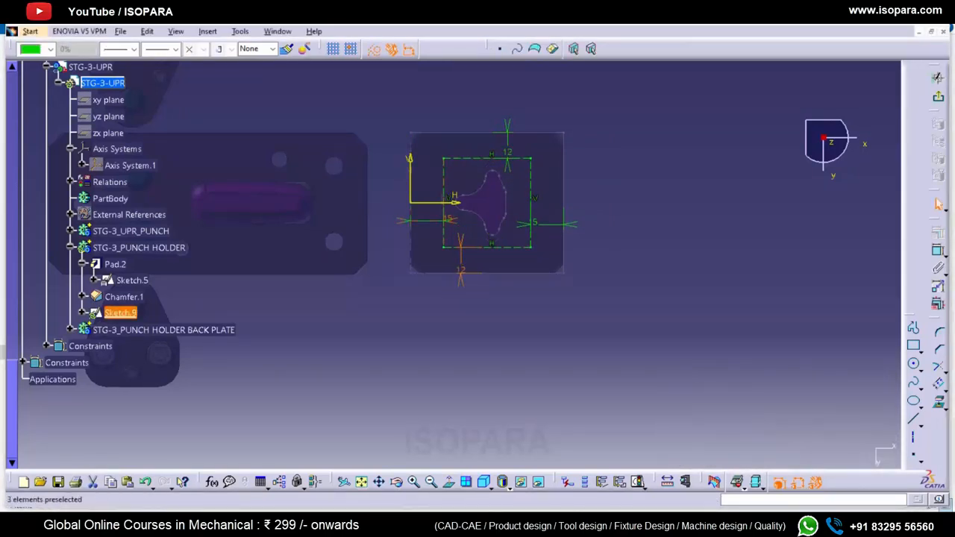
{"action": "double_click", "coordinate": [447, 219]}
{"action": "type", "text": "12mm"}
{"action": "key", "text": "Return"}
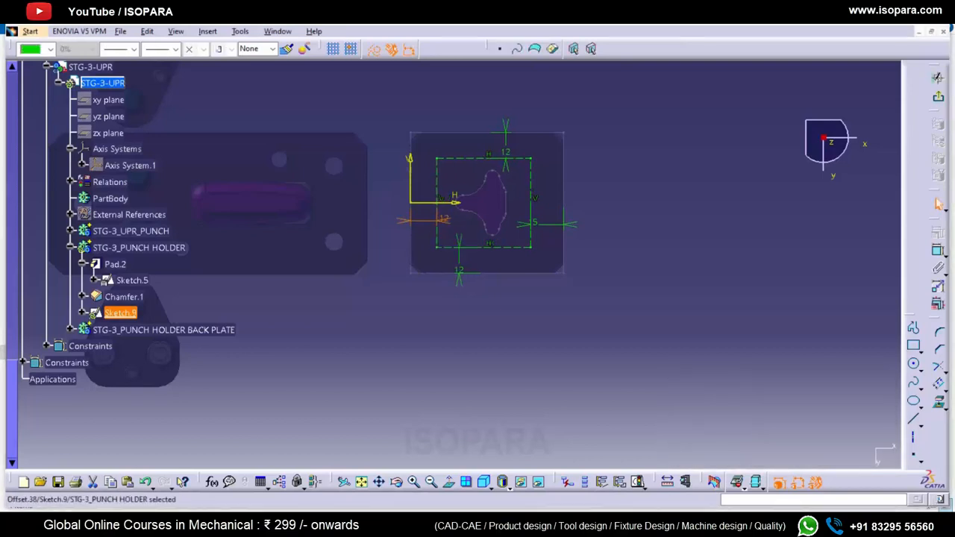
- Convert the rectangle's two diagonally opposite corner points, upper left and lower right, to standard elements and exit the sketch
{"action": "left_click", "coordinate": [477, 329]}
{"action": "left_click", "coordinate": [437, 158]}
{"action": "left_click", "coordinate": [531, 158], "text": "ctrl"}
{"action": "left_click", "coordinate": [531, 247], "text": "ctrl"}
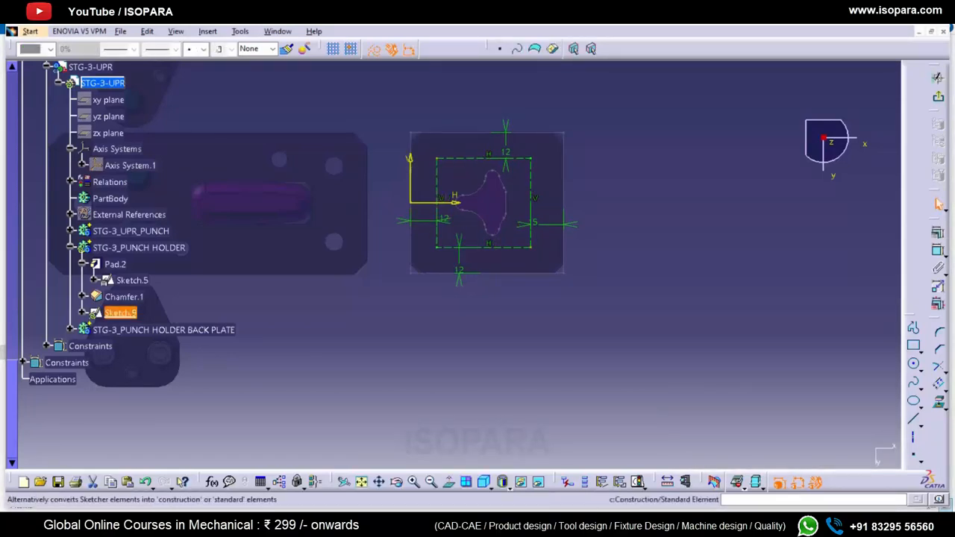
{"action": "left_click", "coordinate": [374, 49]}
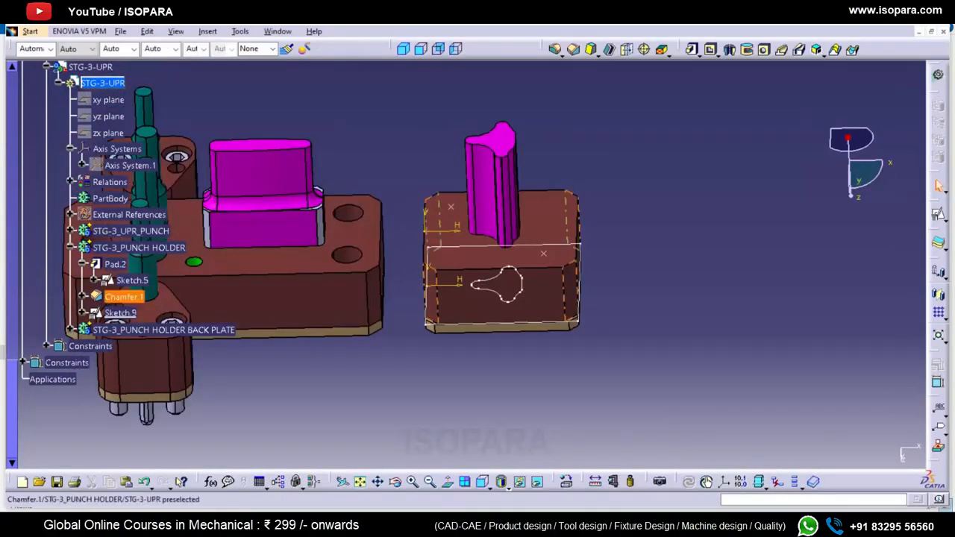
- Rename Sketch.9 as SCREW and hide the punch holder's Sketch.5
{"action": "left_click", "coordinate": [120, 314]}
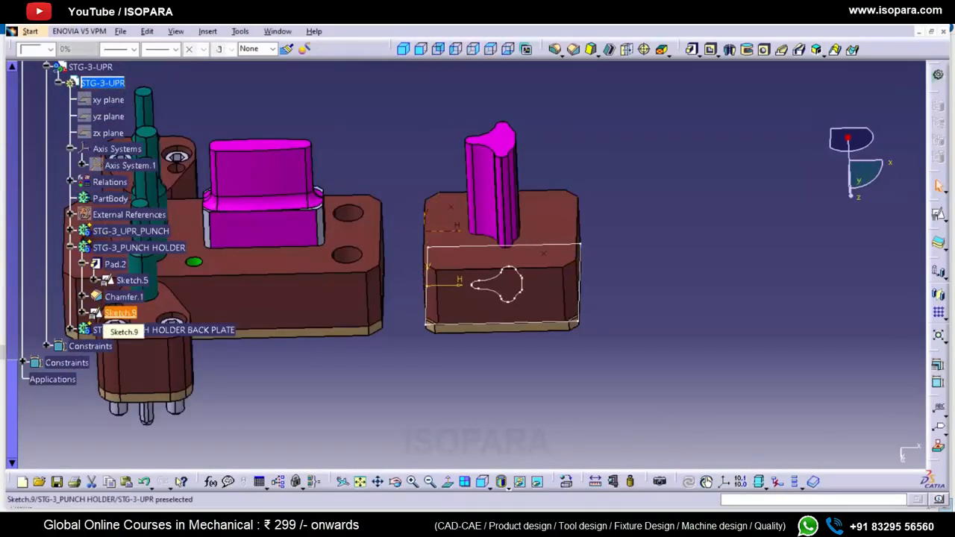
{"action": "right_click", "coordinate": [120, 313]}
{"action": "left_click", "coordinate": [172, 112]}
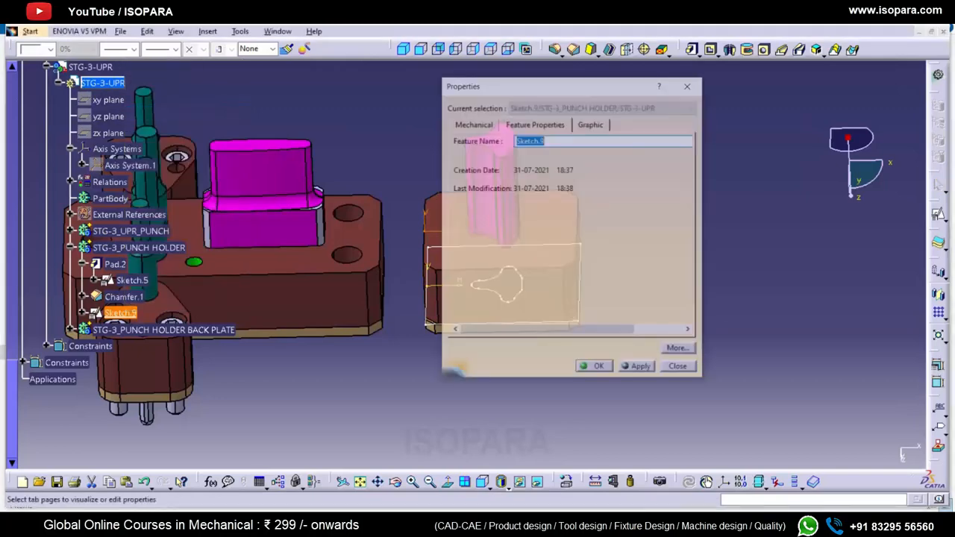
{"action": "type", "text": "SCREW"}
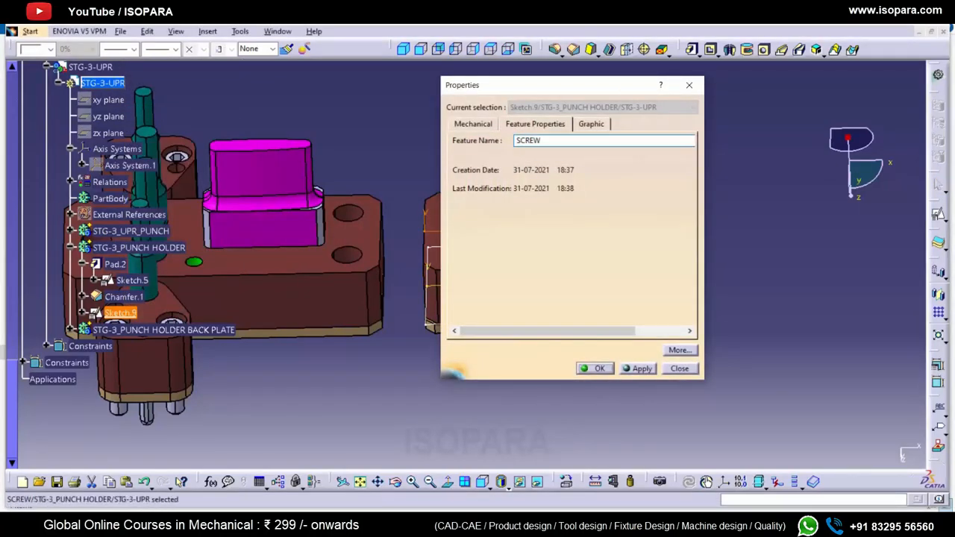
{"action": "key", "text": "Return"}
{"action": "right_click", "coordinate": [126, 280]}
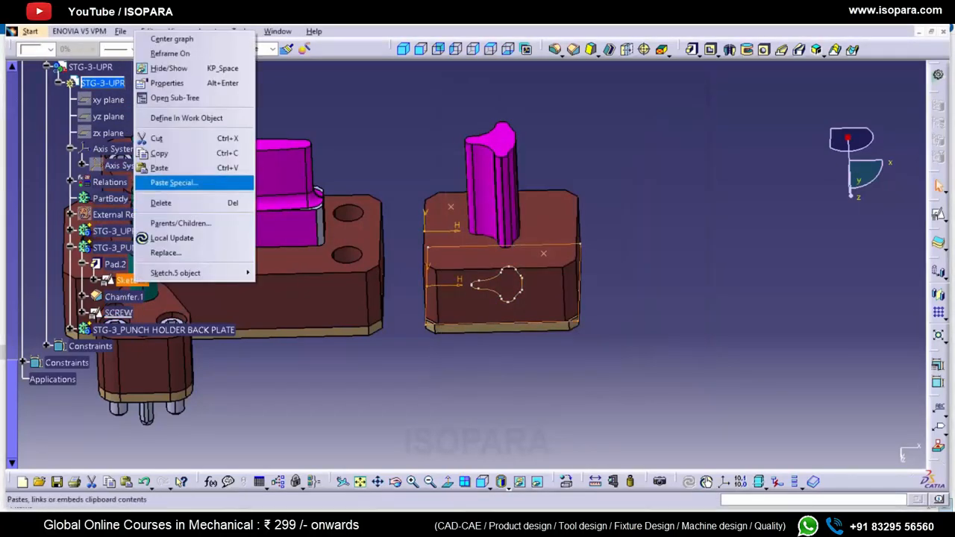
{"action": "left_click", "coordinate": [168, 68]}
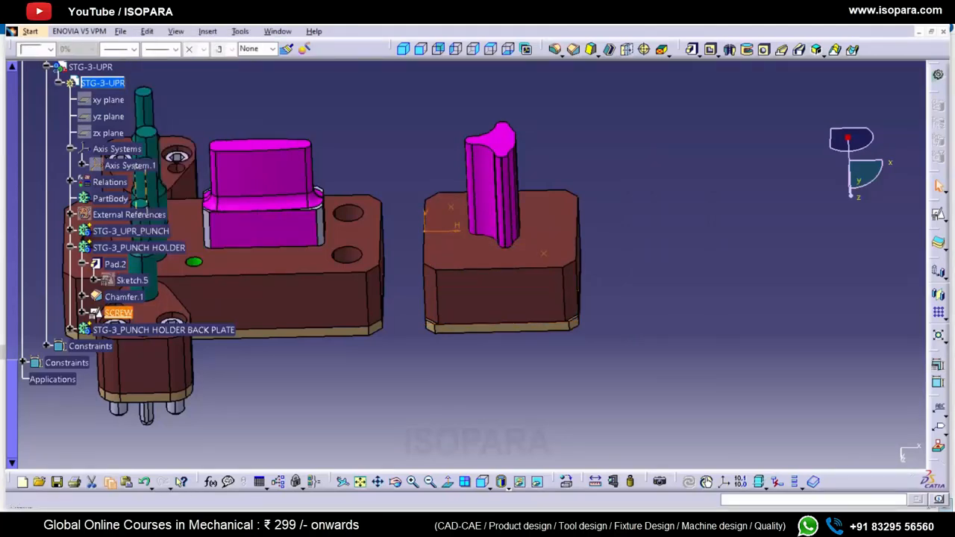
- Paste a copy of the SCREW sketch into the STG-3_PUNCH HOLDER body and rename the copy as DOWEL
{"action": "right_click", "coordinate": [138, 247]}
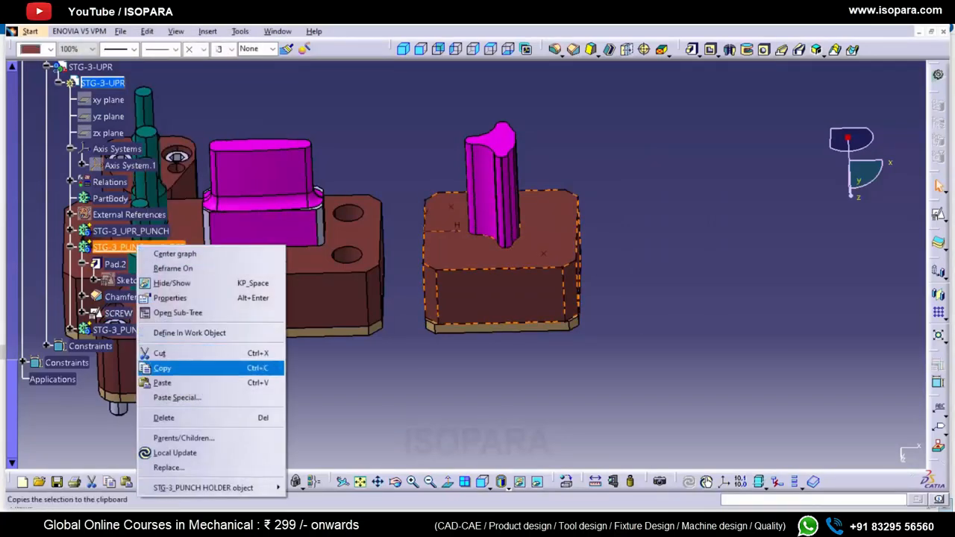
{"action": "left_click", "coordinate": [162, 382]}
{"action": "right_click", "coordinate": [123, 328]}
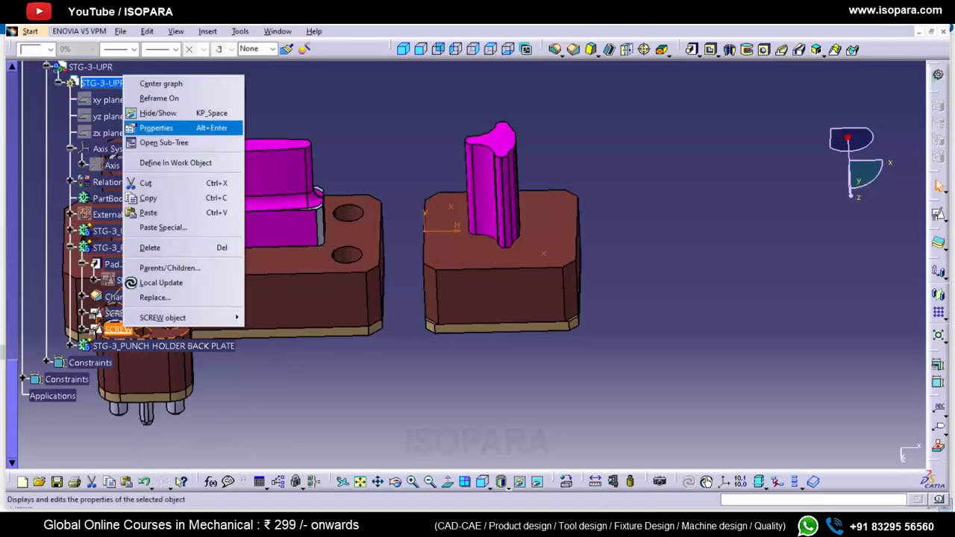
{"action": "left_click", "coordinate": [156, 128]}
{"action": "type", "text": "DOWLE"}
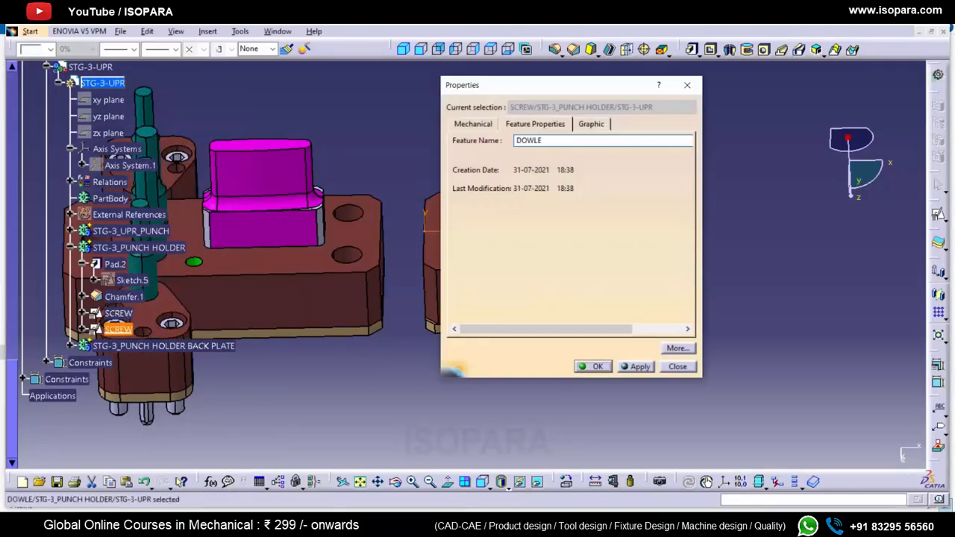
{"action": "key", "text": "Return"}
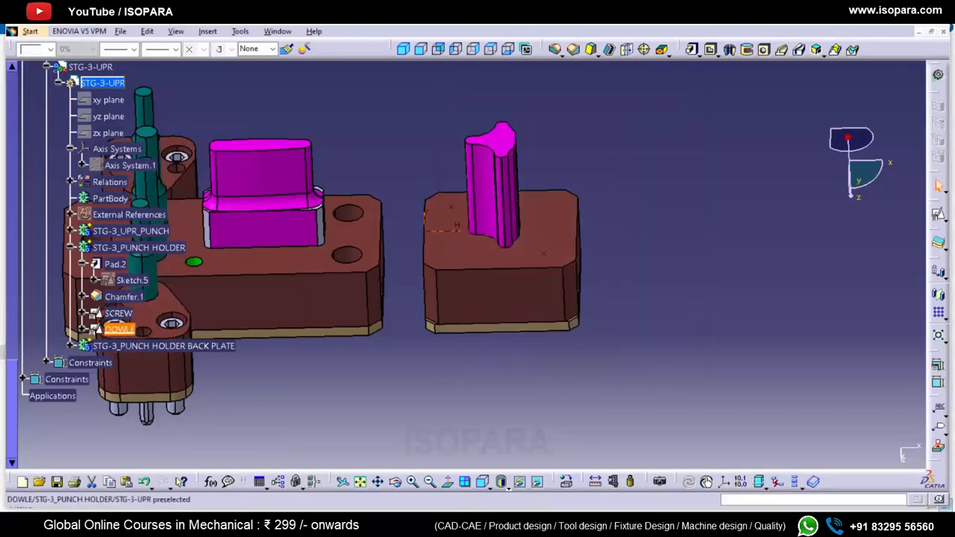
{"action": "right_click", "coordinate": [119, 329]}
{"action": "left_click", "coordinate": [156, 127]}
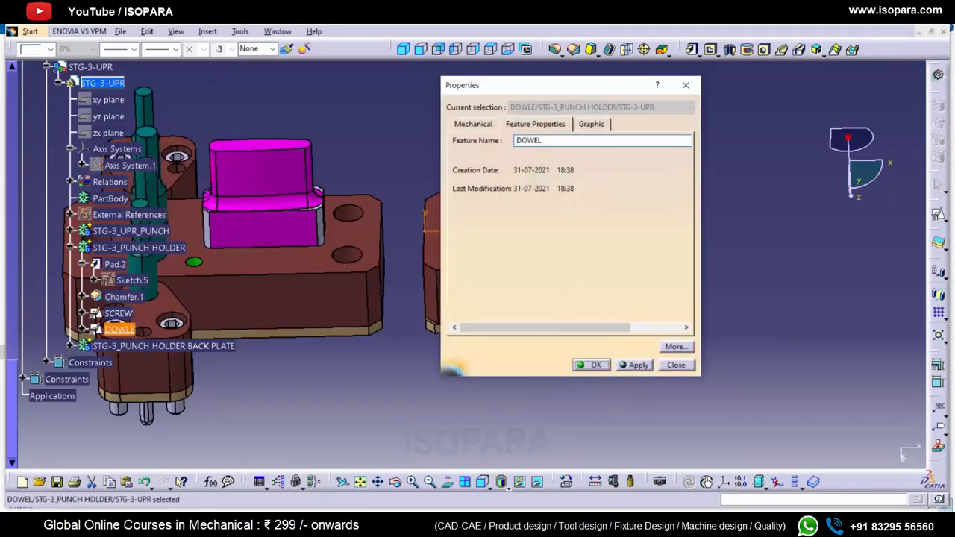
{"action": "type", "text": "DOWEL"}
{"action": "key", "text": "Return"}
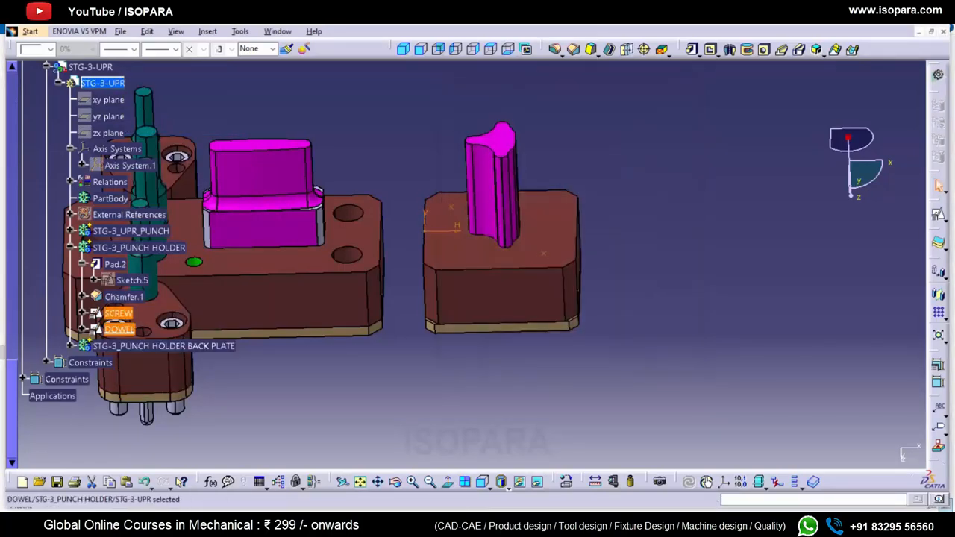
{"action": "right_click", "coordinate": [119, 313]}
{"action": "left_click", "coordinate": [156, 111]}
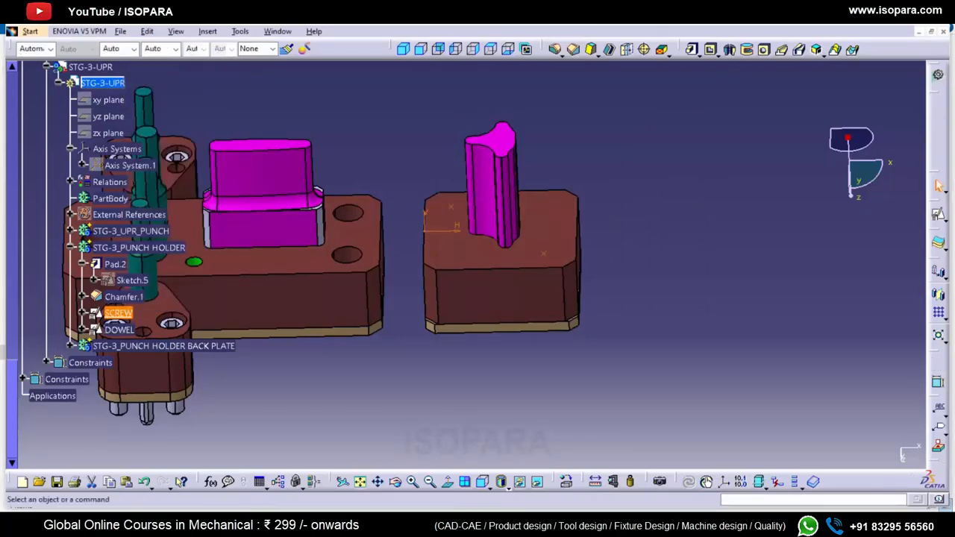
{"action": "double_click", "coordinate": [118, 313]}
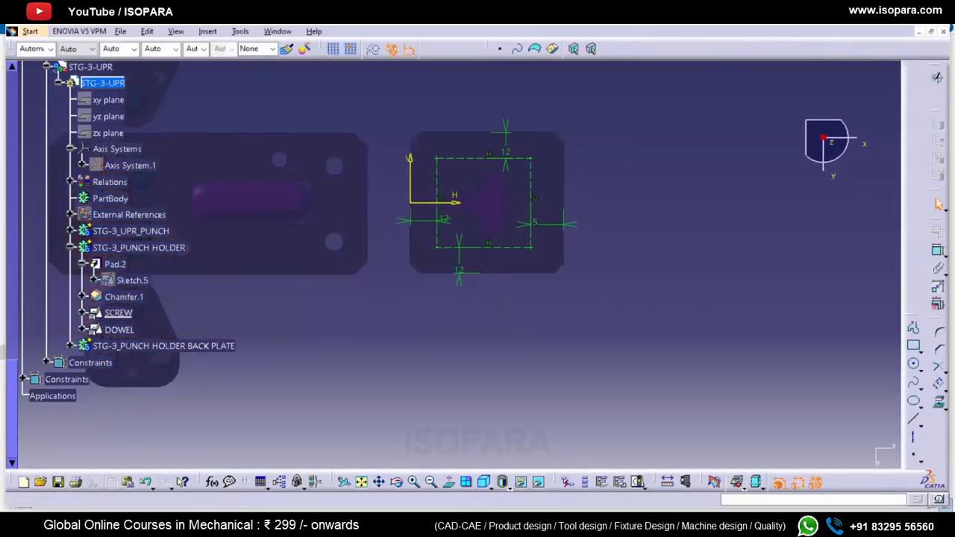
{"action": "key", "text": "ctrl+q"}
- In the DOWEL sketch, convert the upper left and lower right corner points to construction and the other two corners to standard elements
{"action": "double_click", "coordinate": [119, 330]}
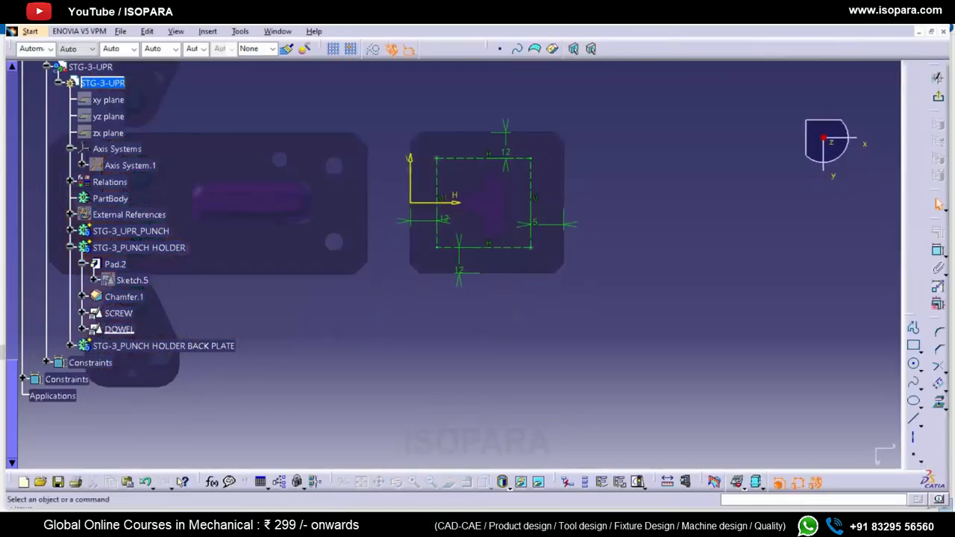
{"action": "left_click_drag", "start_coordinate": [481, 189], "coordinate": [423, 144], "text": "ctrl"}
{"action": "left_click", "coordinate": [373, 49]}
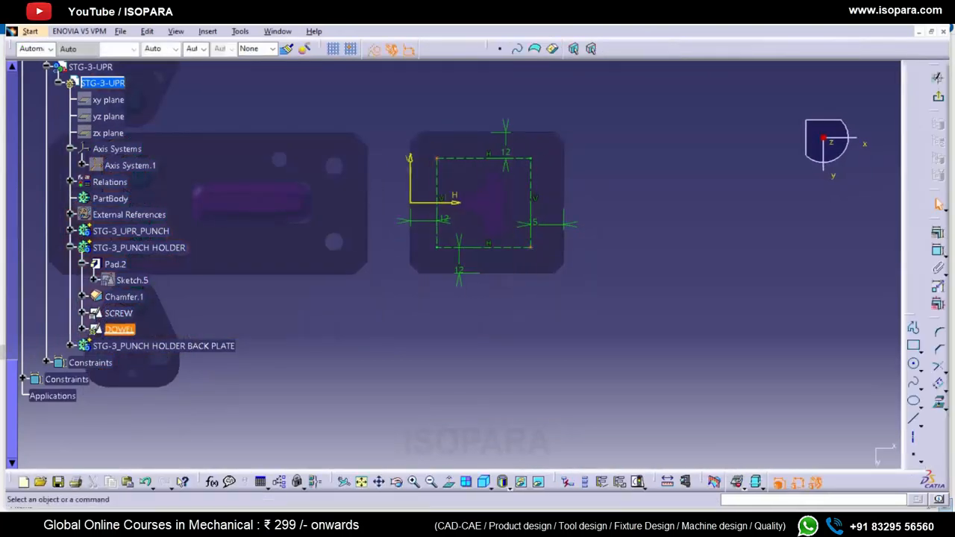
{"action": "left_click_drag", "start_coordinate": [478, 90], "coordinate": [559, 166]}
{"action": "left_click_drag", "start_coordinate": [437, 230], "coordinate": [481, 295]}
{"action": "left_click_drag", "start_coordinate": [406, 237], "coordinate": [422, 246]}
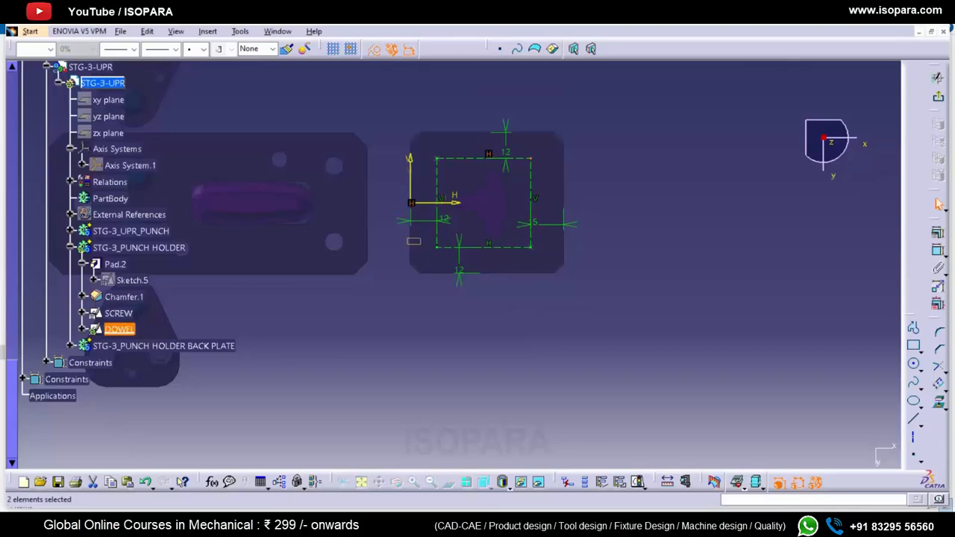
{"action": "left_click", "coordinate": [373, 49]}
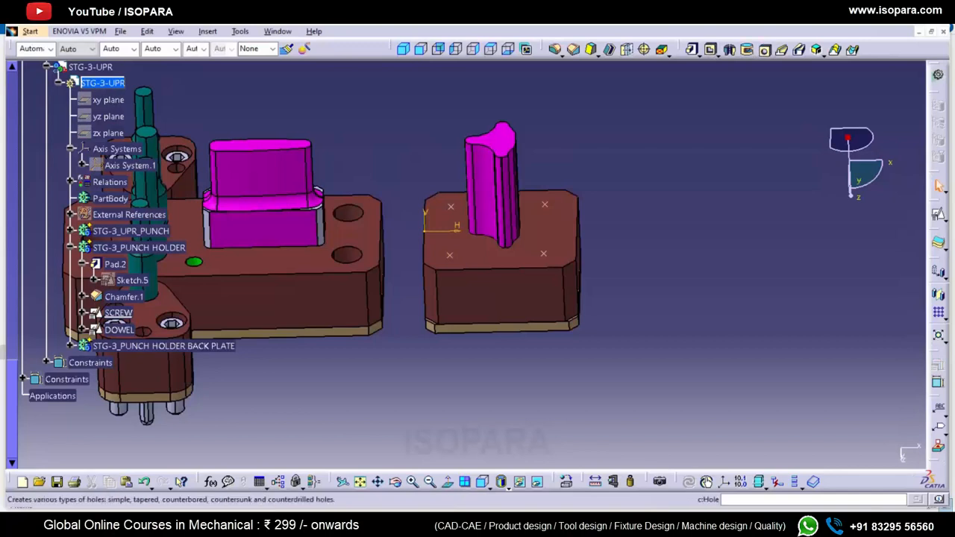
- Create a counterbored hole at the lower right SCREW point on the punch holder's top face, with counterbore diameter 14 mm and depth 15 mm
{"action": "left_click", "coordinate": [764, 49]}
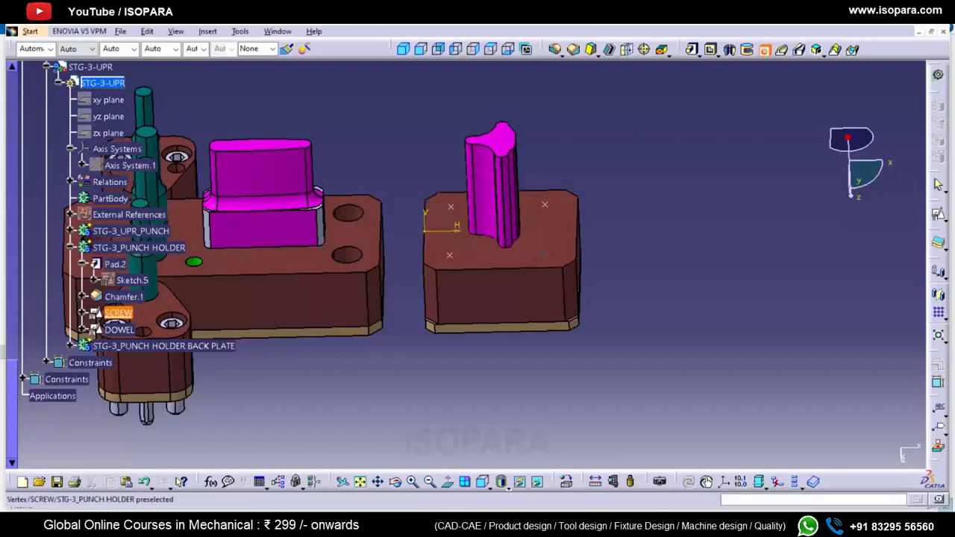
{"action": "left_click", "coordinate": [470, 258]}
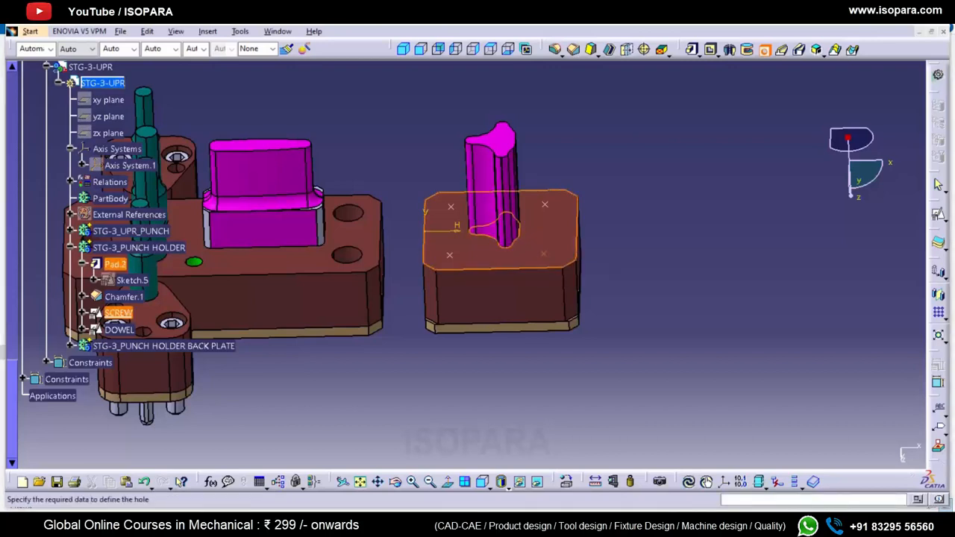
{"action": "left_click", "coordinate": [723, 235]}
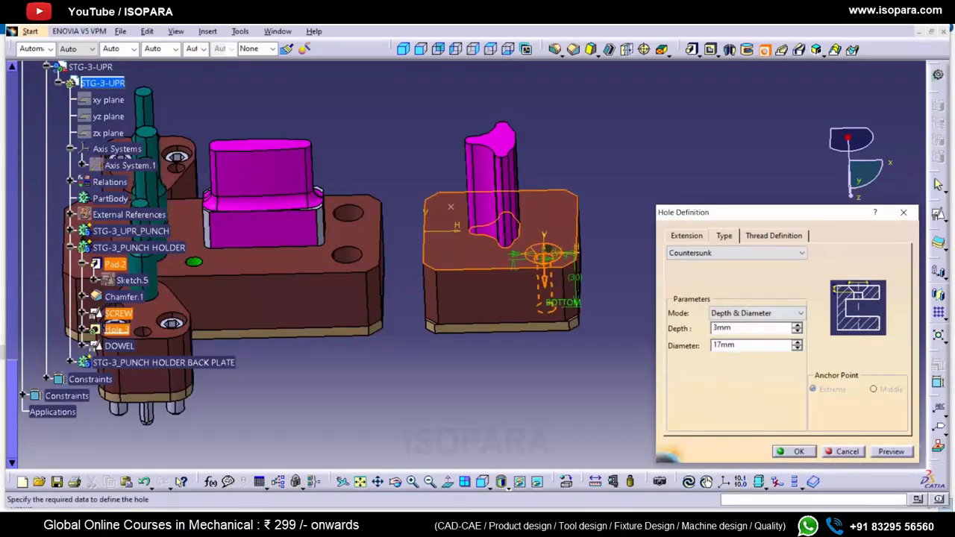
{"action": "left_click", "coordinate": [801, 253]}
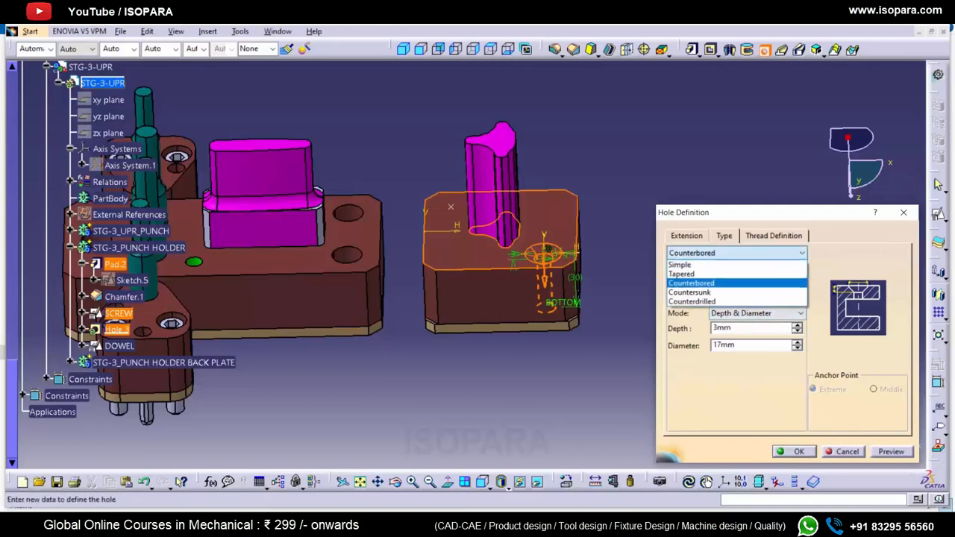
{"action": "left_click", "coordinate": [694, 281]}
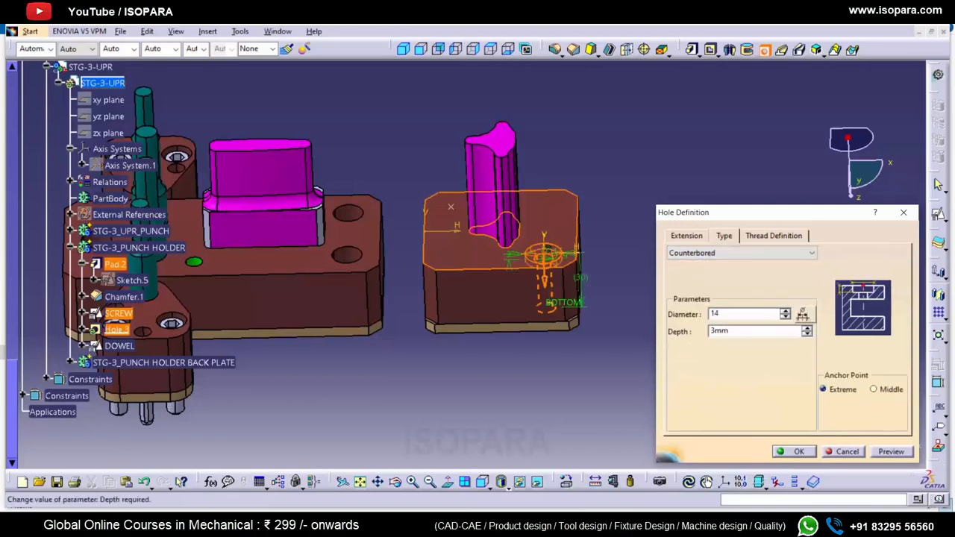
{"action": "type", "text": "14"}
{"action": "key", "text": "Tab"}
{"action": "key", "text": "Return"}
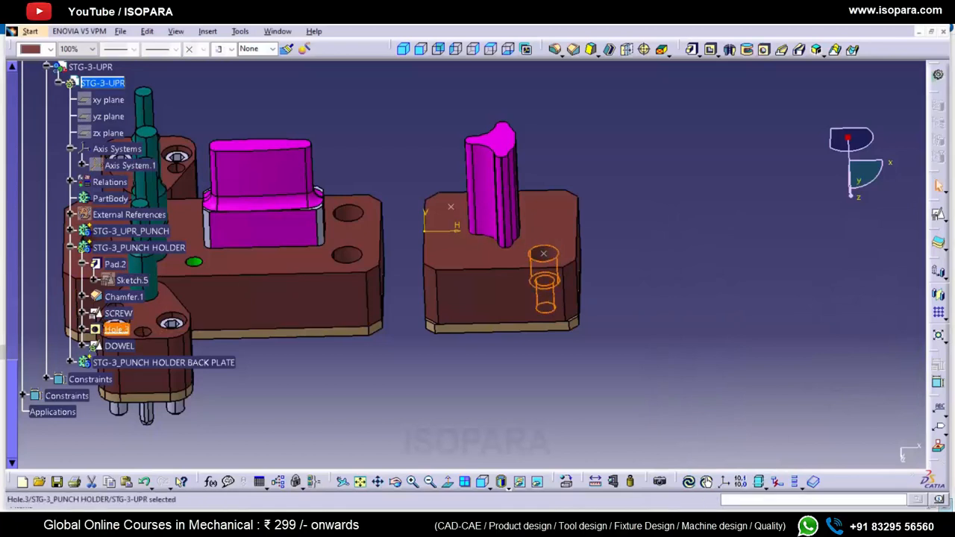
- Repeat the counterbored screw hole at the SCREW sketch points with a user pattern and colour both holes yellow
{"action": "left_click", "coordinate": [945, 320]}
{"action": "left_click", "coordinate": [942, 325]}
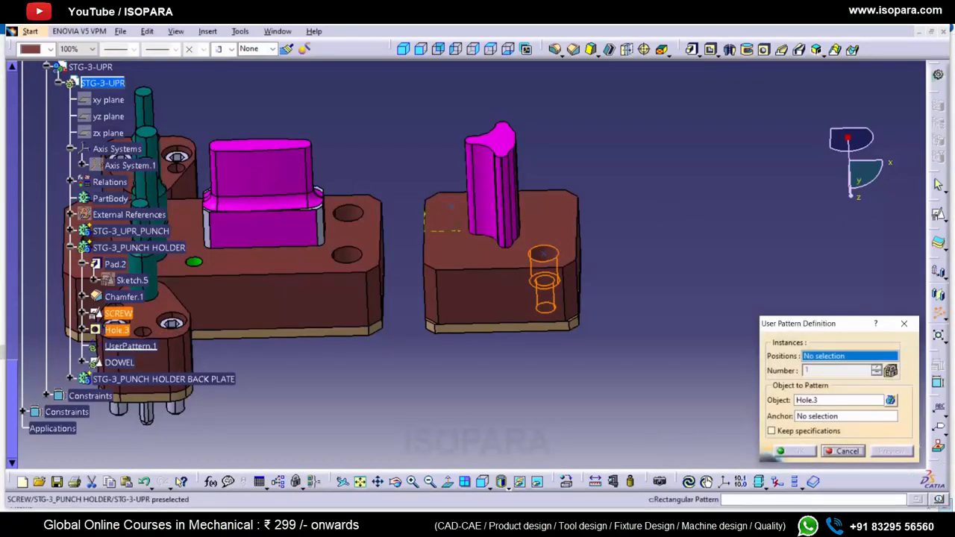
{"action": "left_click", "coordinate": [118, 314]}
{"action": "left_click", "coordinate": [793, 451]}
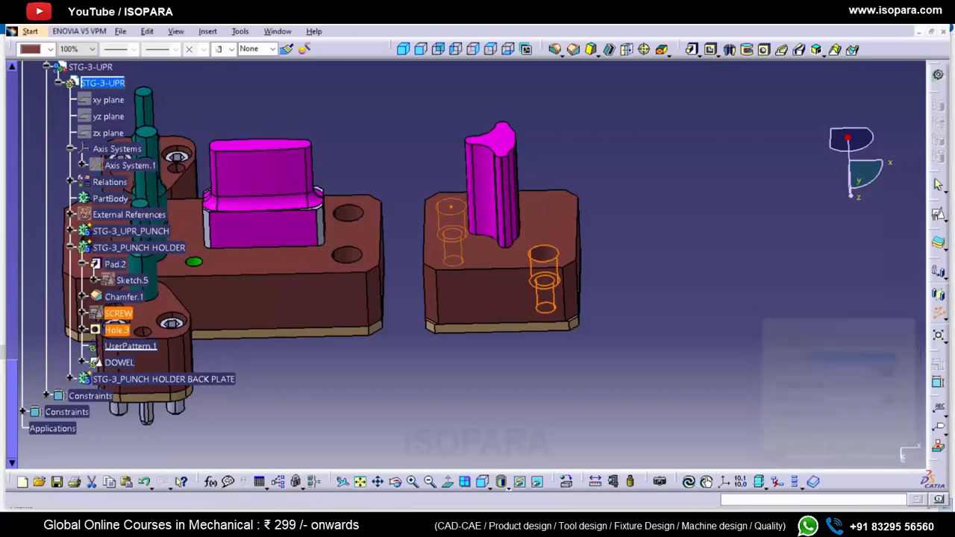
{"action": "left_click", "coordinate": [50, 48]}
{"action": "left_click", "coordinate": [37, 98]}
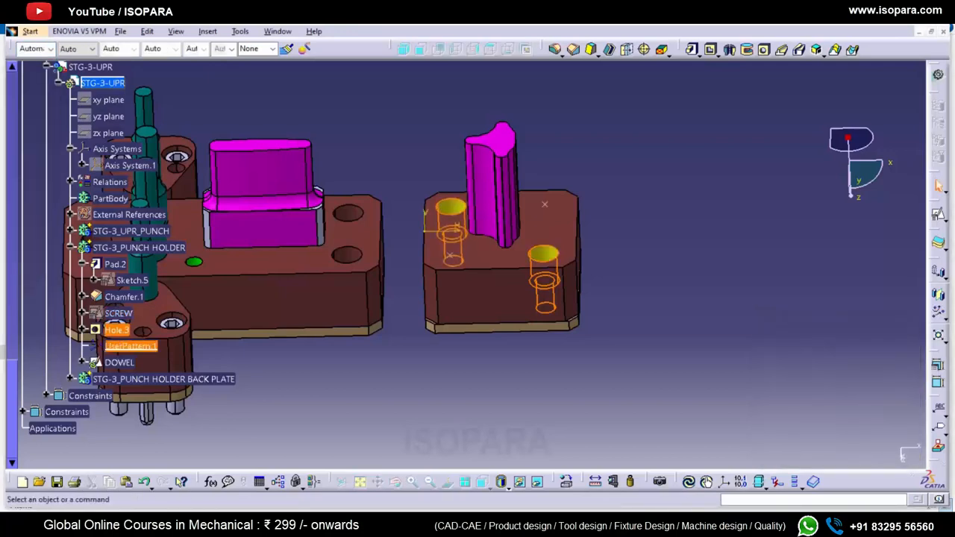
{"action": "key", "text": "alt+Tab"}
{"action": "key", "text": "alt+Tab"}
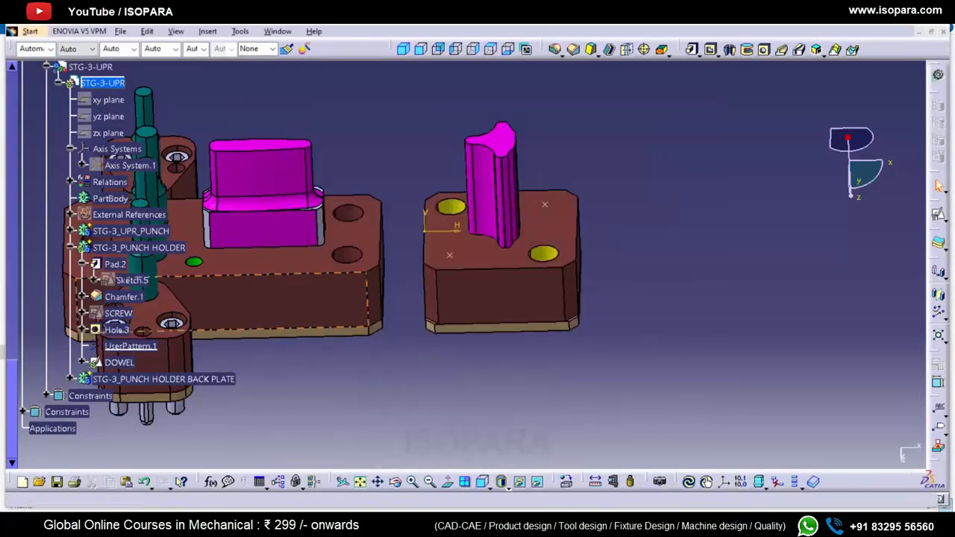
- Make DOWEL the work object and create an 8 mm counterbored hole with counterbore diameter 9 mm at its lower left point
{"action": "right_click", "coordinate": [120, 362]}
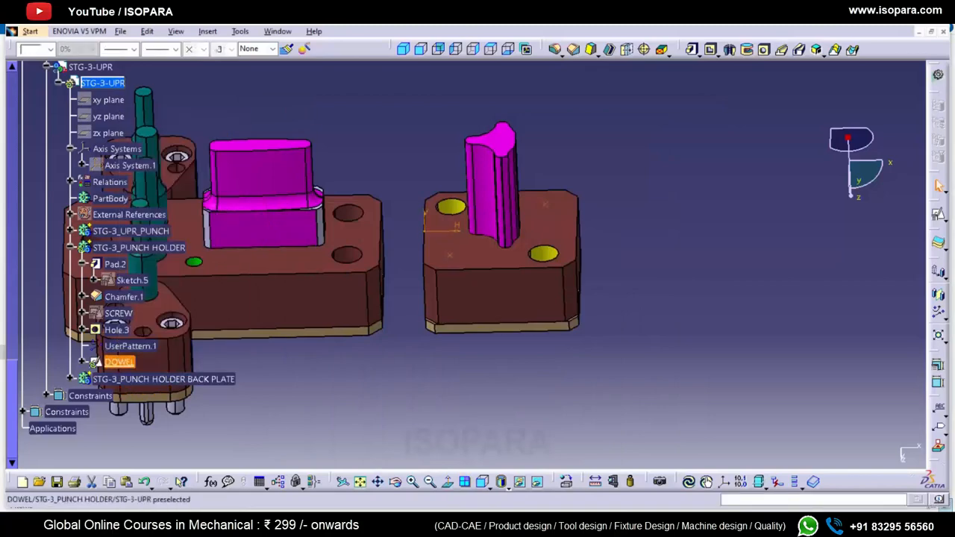
{"action": "left_click", "coordinate": [149, 321]}
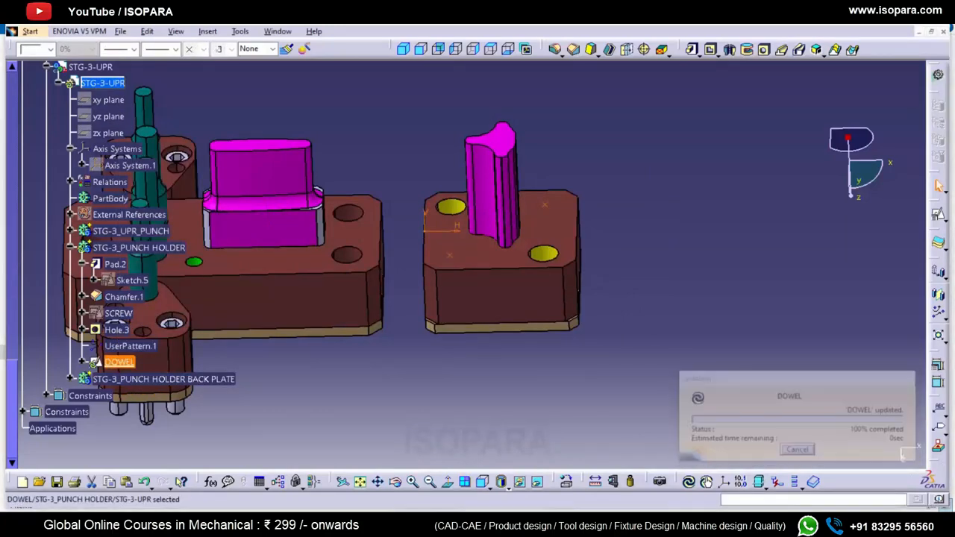
{"action": "left_click", "coordinate": [764, 49]}
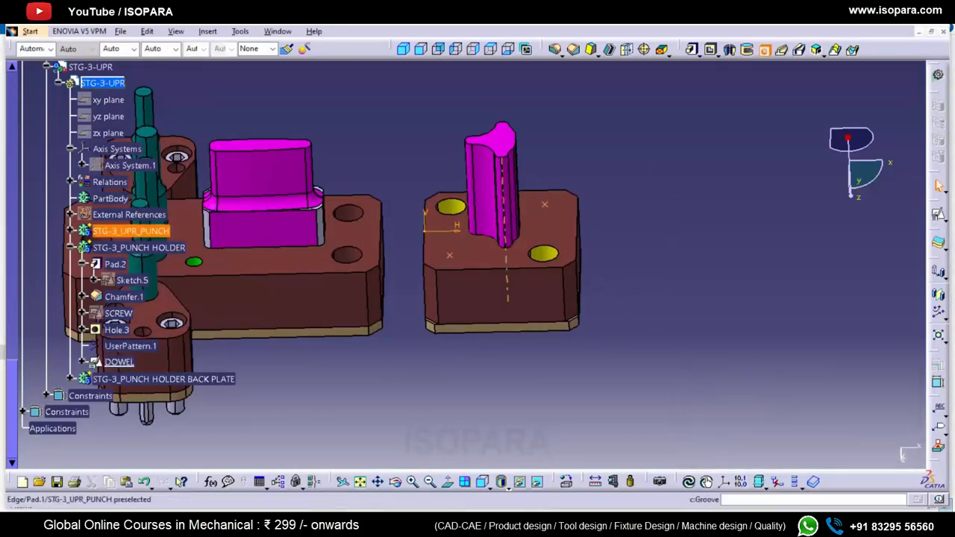
{"action": "left_click", "coordinate": [449, 255]}
{"action": "left_click", "coordinate": [478, 256]}
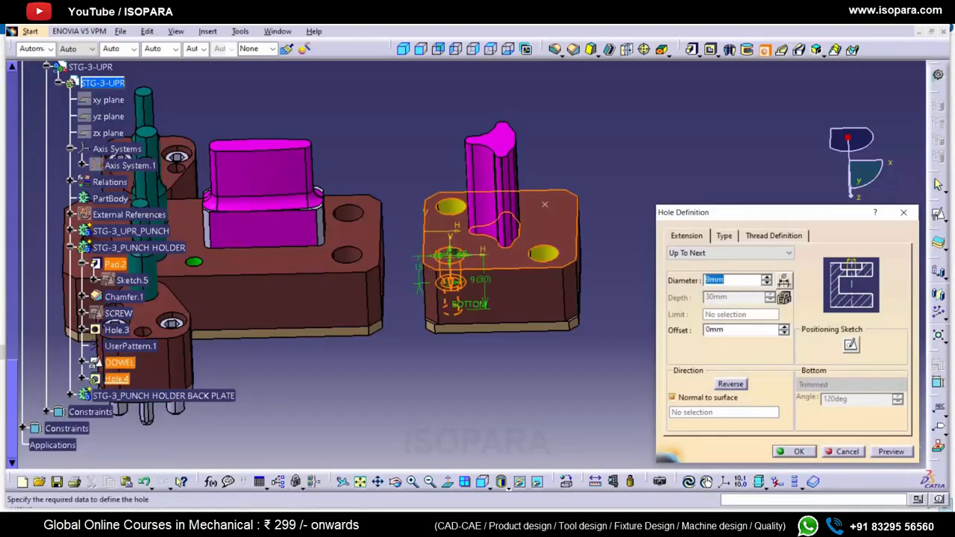
{"action": "type", "text": "8"}
{"action": "left_click", "coordinate": [723, 236]}
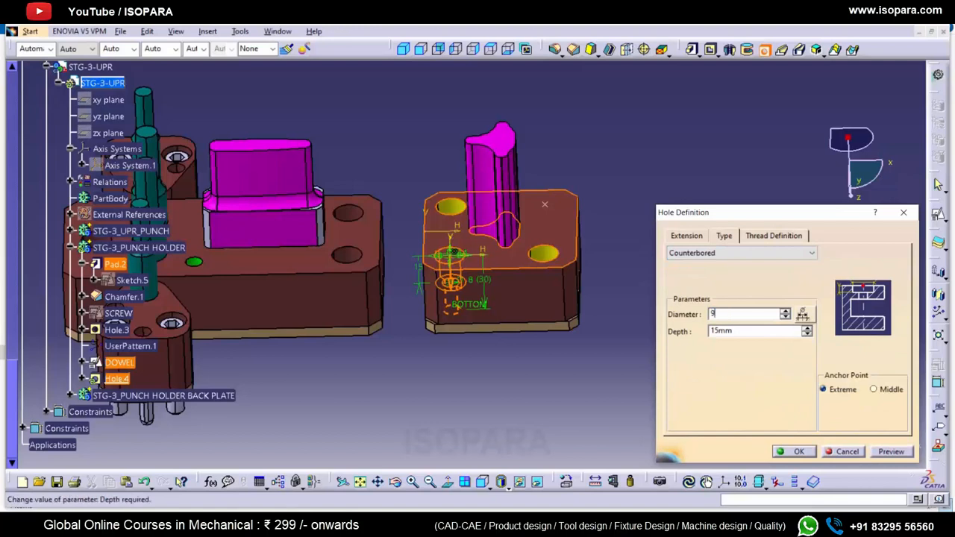
{"action": "type", "text": "9"}
{"action": "key", "text": "Tab"}
{"action": "key", "text": "Return"}
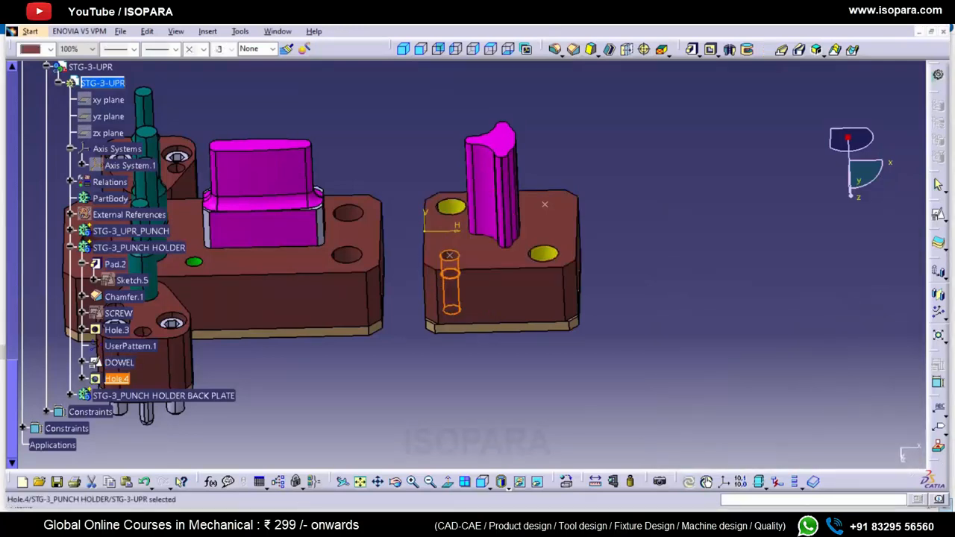
- Repeat the dowel hole at the DOWEL sketch points with a user pattern and colour both holes green
{"action": "type", "text": "c:Pad"}
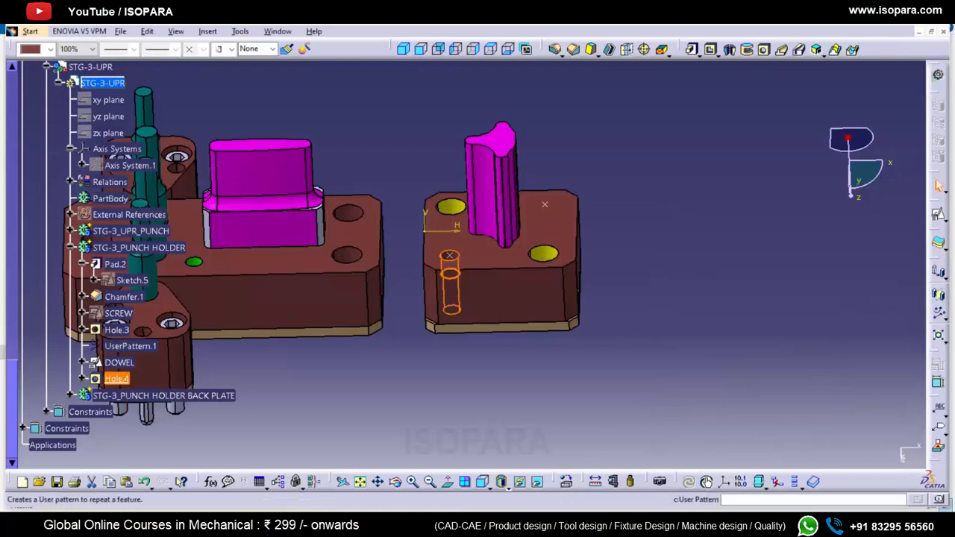
{"action": "left_click", "coordinate": [939, 312]}
{"action": "left_click", "coordinate": [120, 362]}
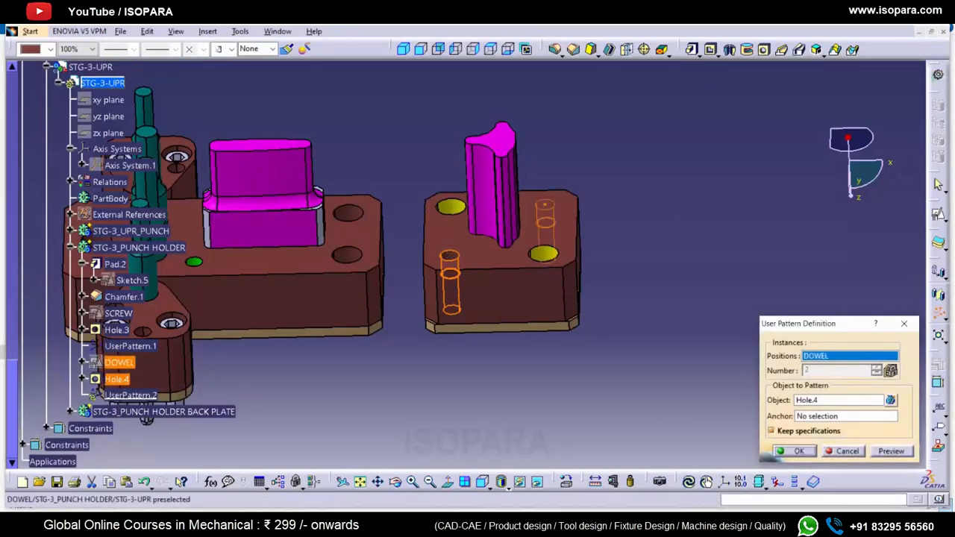
{"action": "left_click", "coordinate": [793, 450]}
{"action": "left_click", "coordinate": [50, 48]}
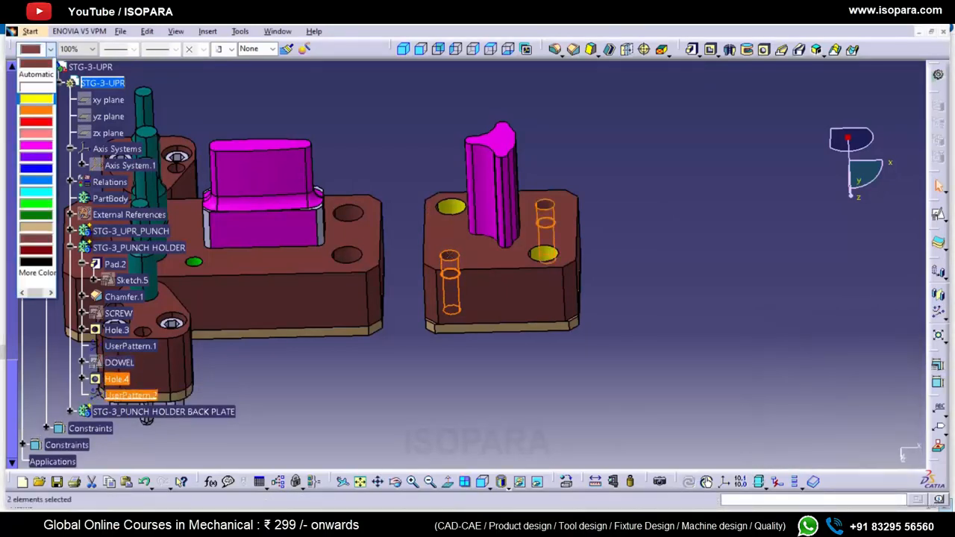
{"action": "left_click", "coordinate": [36, 203]}
{"action": "left_click", "coordinate": [406, 160]}
- Find the counterbored screw hole and its user pattern in STG-1_&_2-COMMON PUNCH HOLDER, and colour them yellow
{"action": "middle_click_drag", "start_coordinate": [522, 202], "coordinate": [440, 277]}
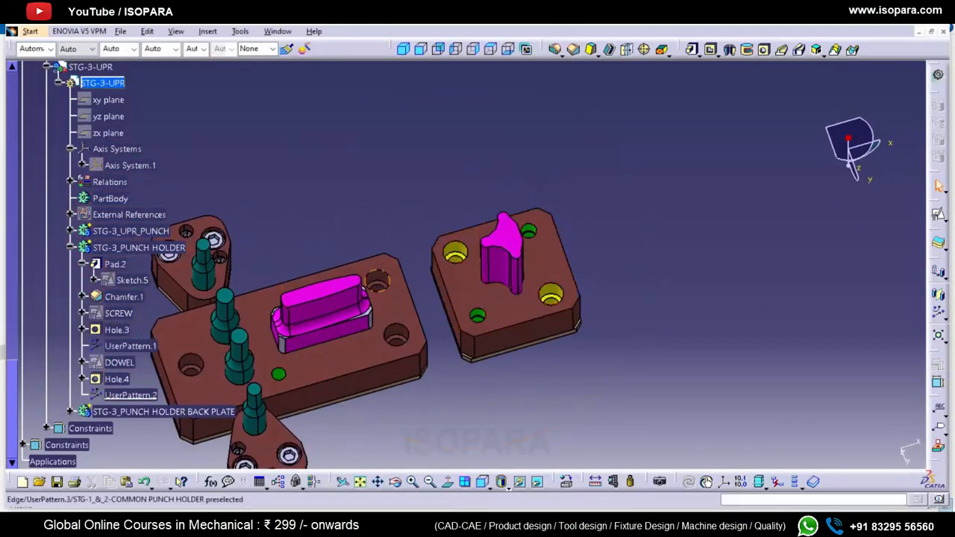
{"action": "right_click", "coordinate": [379, 279]}
{"action": "right_click", "coordinate": [376, 282]}
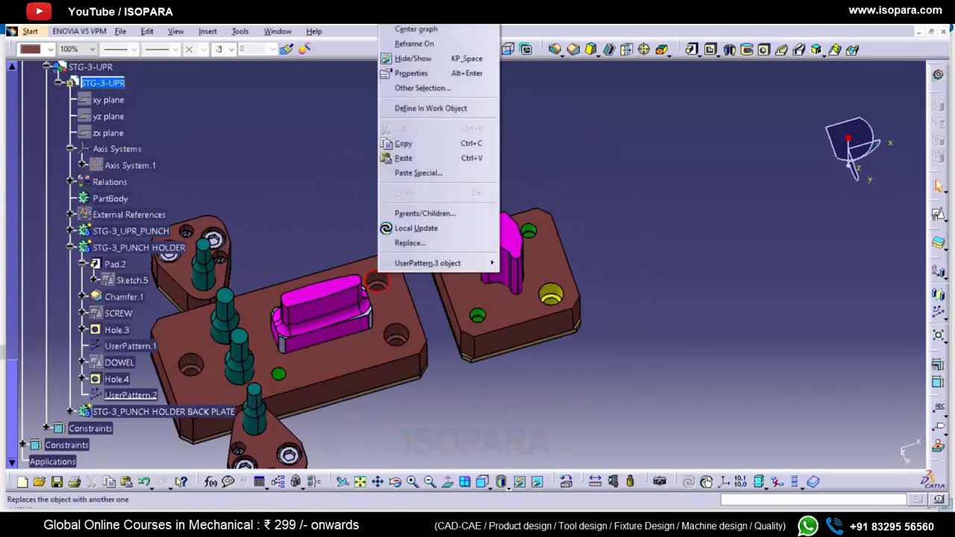
{"action": "key", "text": "Escape"}
{"action": "right_click", "coordinate": [373, 283]}
{"action": "left_click", "coordinate": [414, 31]}
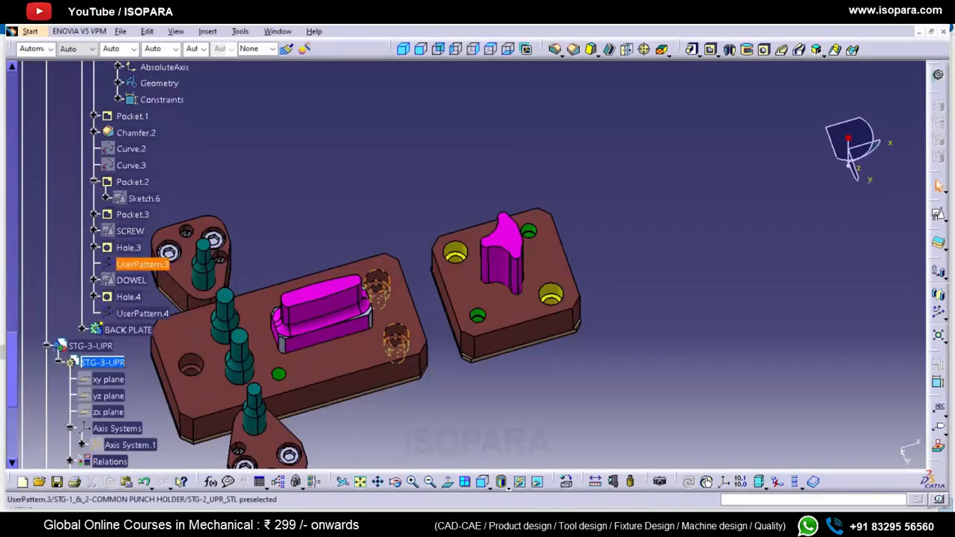
{"action": "left_click", "coordinate": [50, 50]}
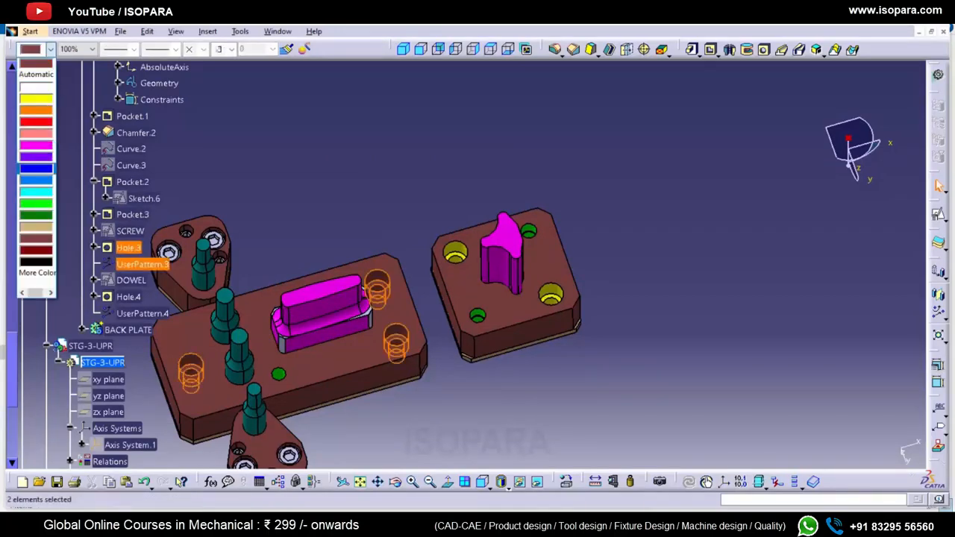
{"action": "left_click", "coordinate": [37, 98]}
- Make STG-3_PUNCH HOLDER BACK PLATE the work object and show the punch holder's SCREW and DOWEL sketches
{"action": "middle_click_drag", "start_coordinate": [447, 194], "coordinate": [469, 179]}
{"action": "right_click", "coordinate": [470, 306]}
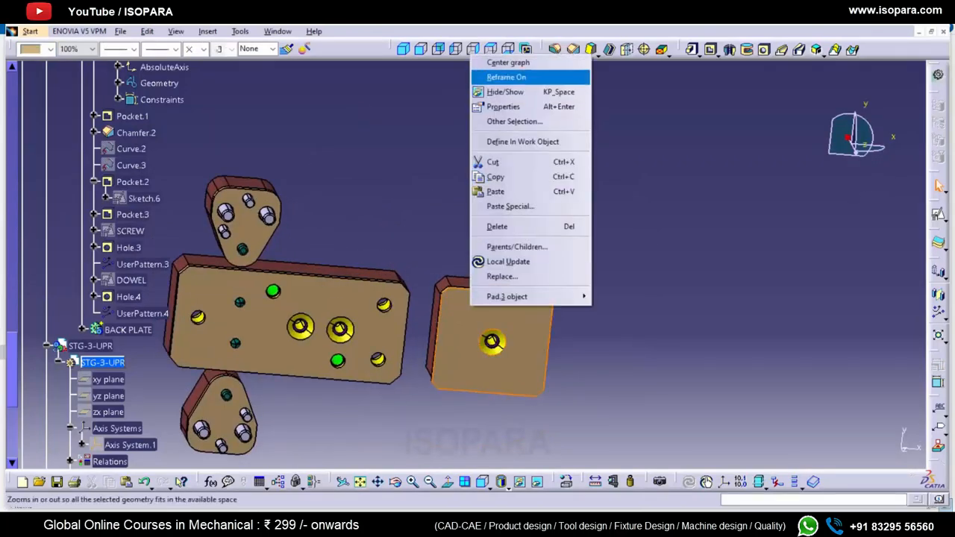
{"action": "left_click", "coordinate": [508, 62]}
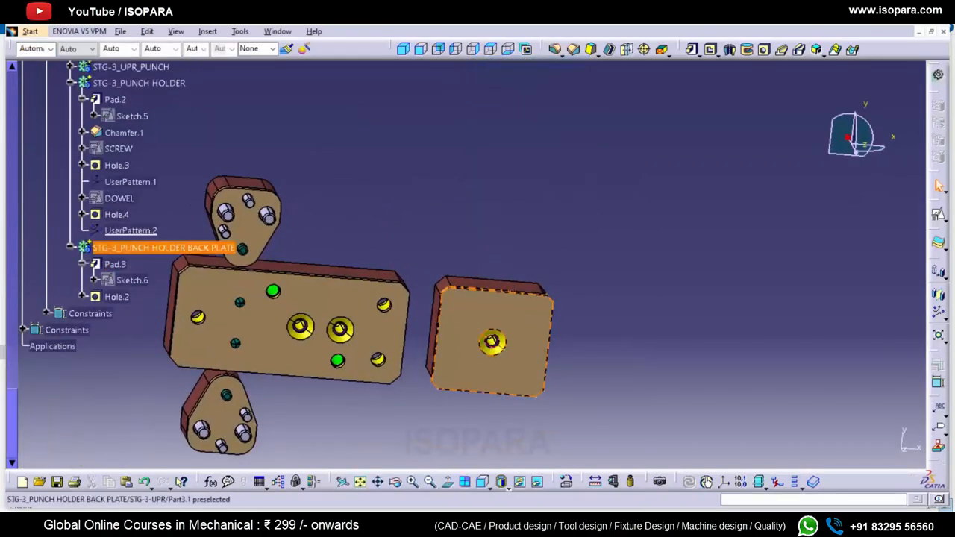
{"action": "right_click", "coordinate": [117, 247]}
{"action": "left_click", "coordinate": [169, 336]}
{"action": "key", "text": "ctrl+h"}
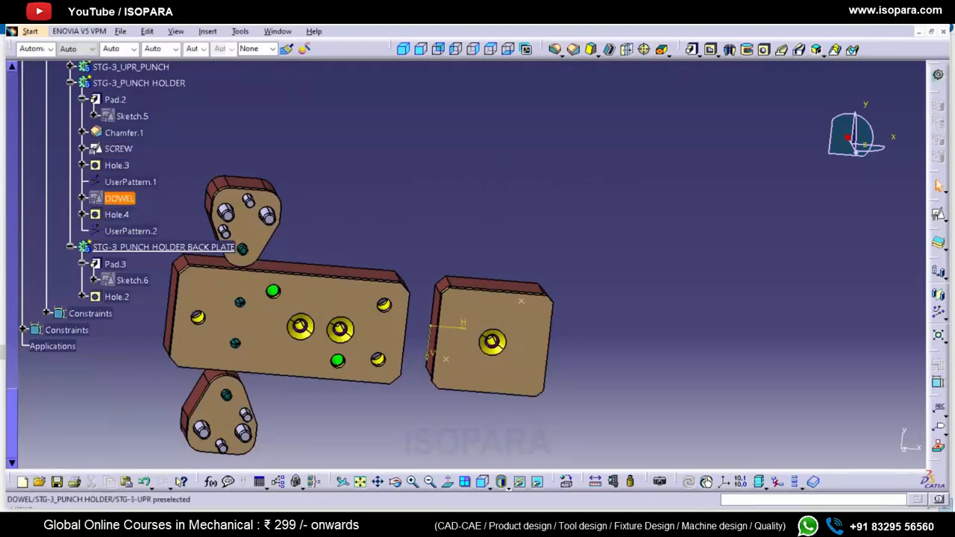
{"action": "left_click", "coordinate": [119, 199]}
{"action": "key", "text": "ctrl+h"}
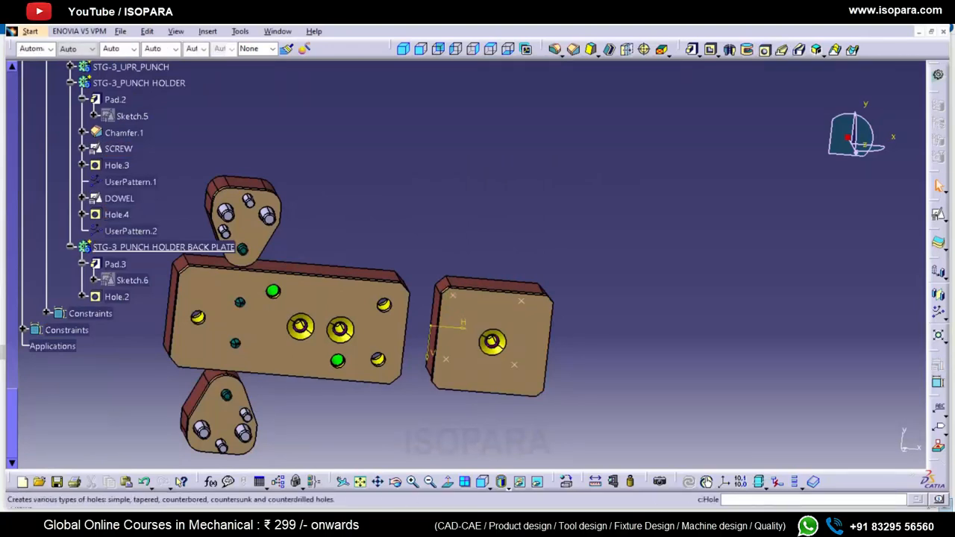
- Create a simple 9 mm hole, Up To Next, at the upper left DOWEL point on the back plate's face
{"action": "left_click", "coordinate": [452, 295]}
{"action": "left_click", "coordinate": [471, 310]}
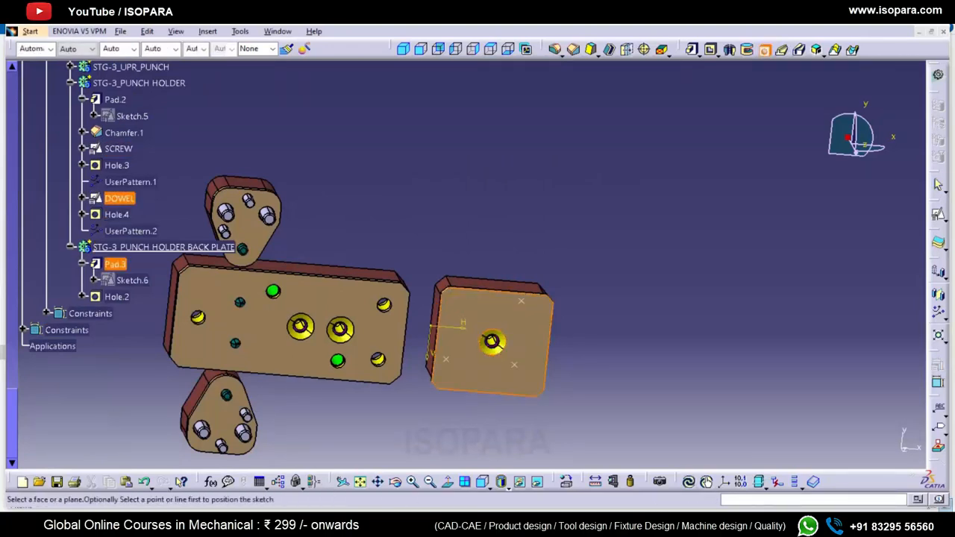
{"action": "key", "text": "Return"}
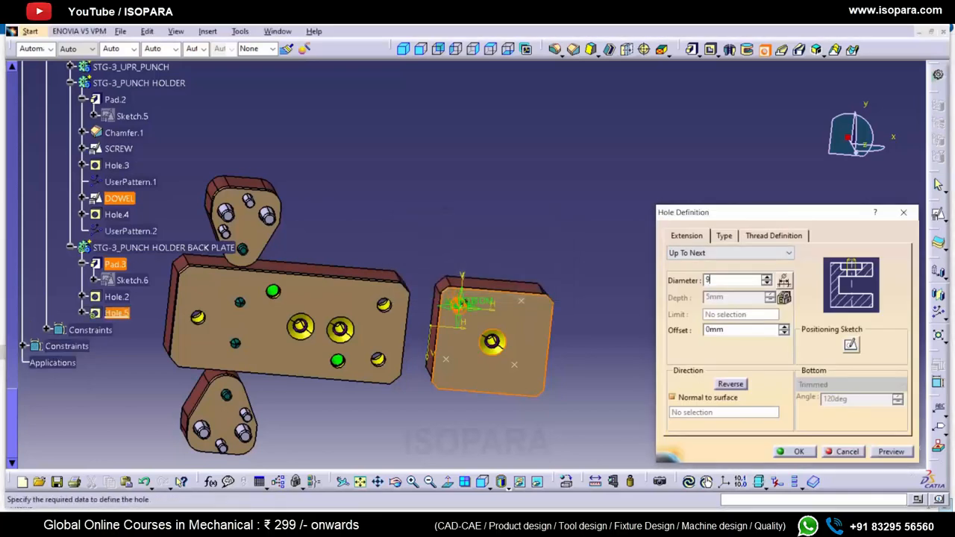
{"action": "type", "text": "9mm"}
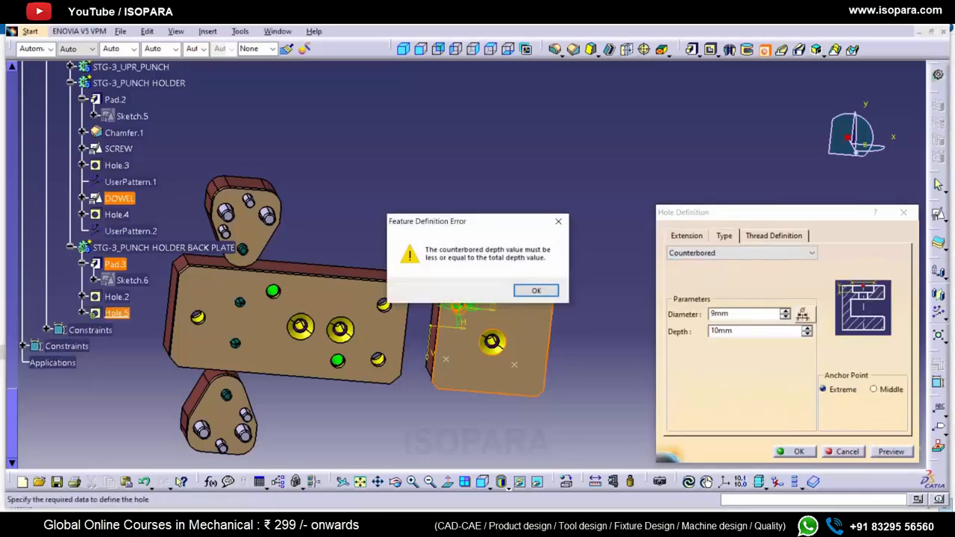
{"action": "key", "text": "Return"}
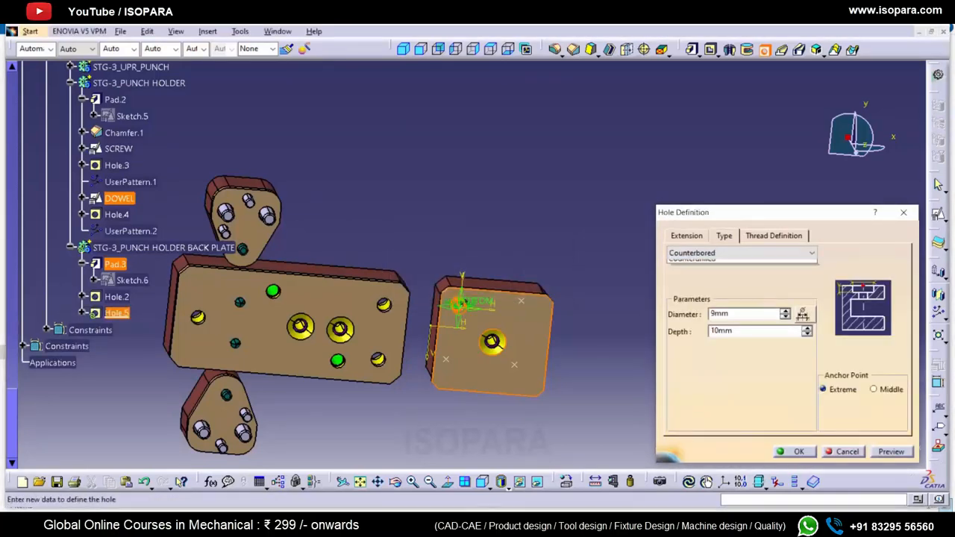
{"action": "left_click", "coordinate": [706, 265]}
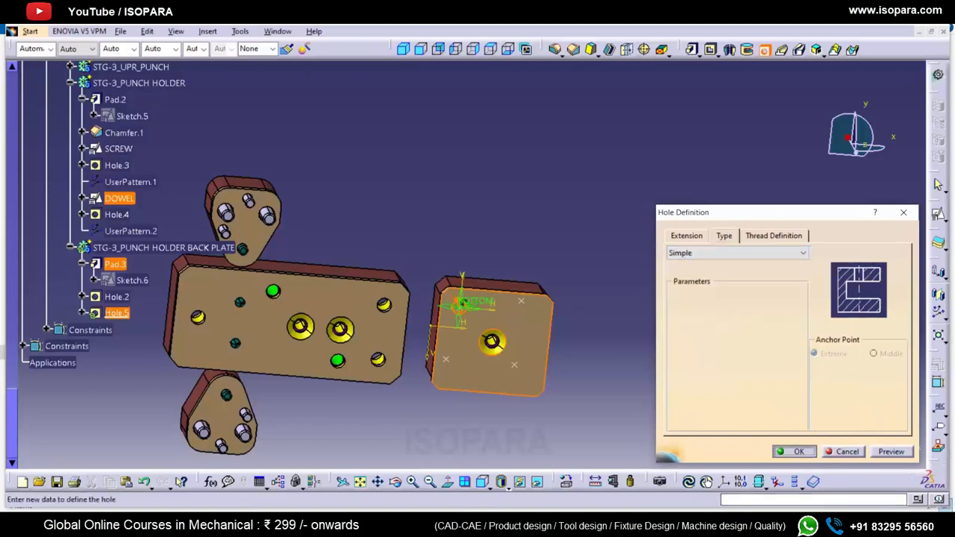
{"action": "left_click", "coordinate": [797, 452]}
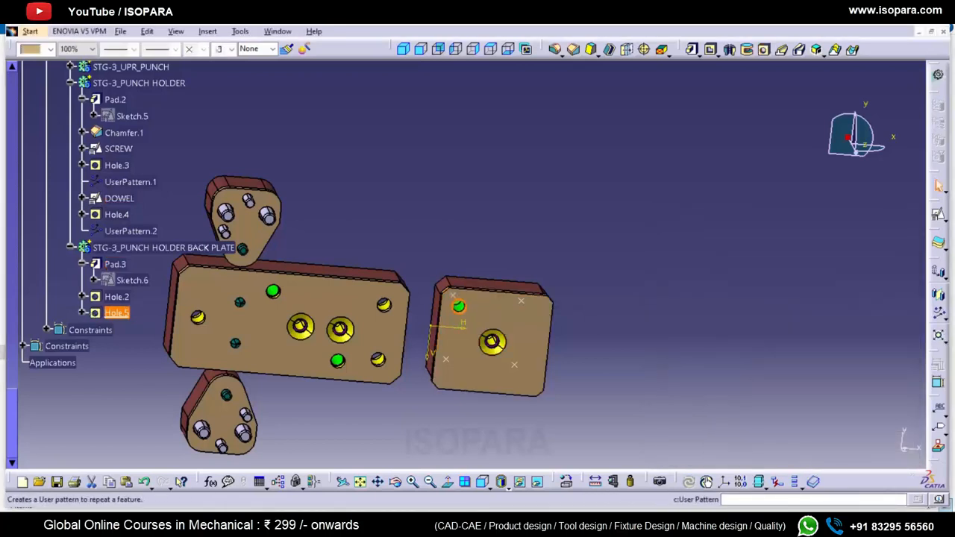
- Repeat the 9 mm back plate hole at the SCREW points and at the DOWEL points with two user patterns
{"action": "left_click", "coordinate": [939, 312]}
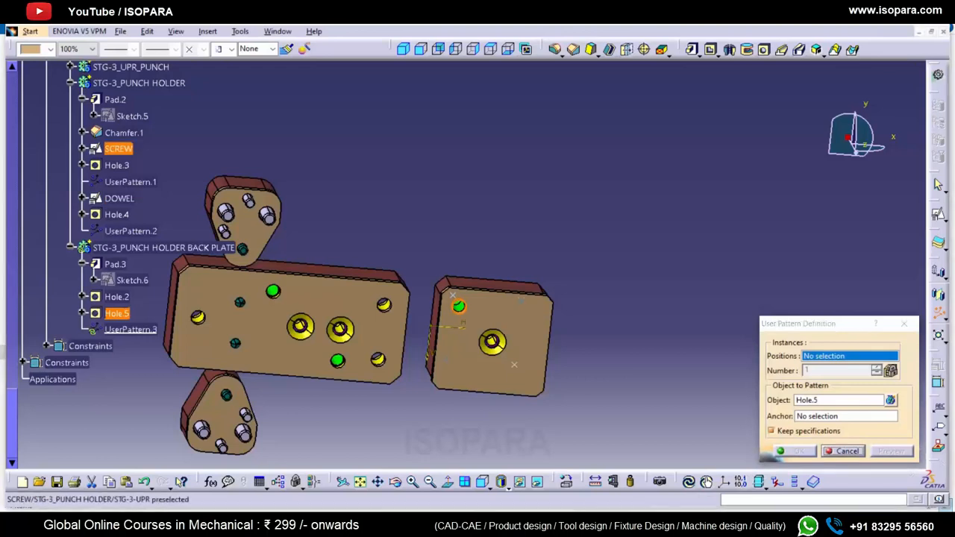
{"action": "left_click", "coordinate": [119, 149]}
{"action": "left_click", "coordinate": [794, 452]}
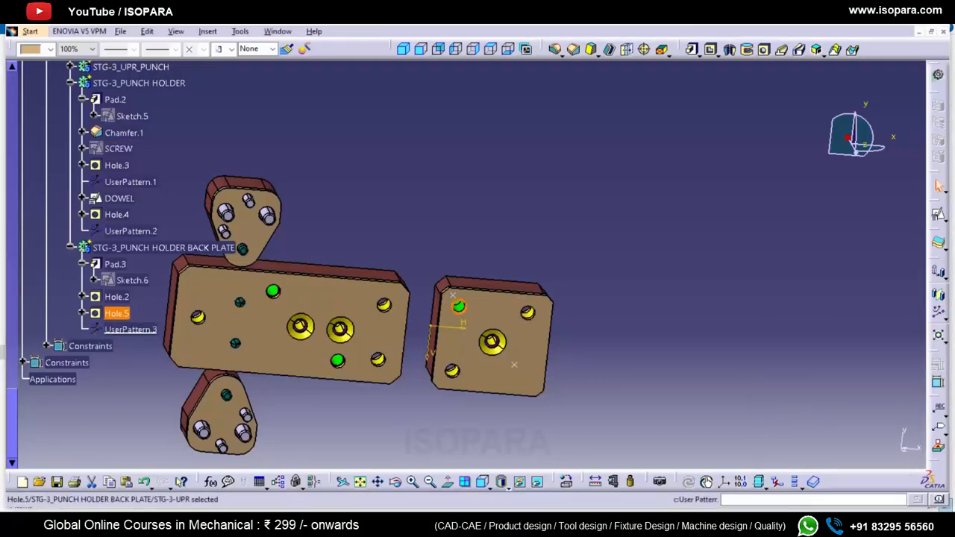
{"action": "left_click", "coordinate": [939, 312]}
{"action": "left_click", "coordinate": [119, 199]}
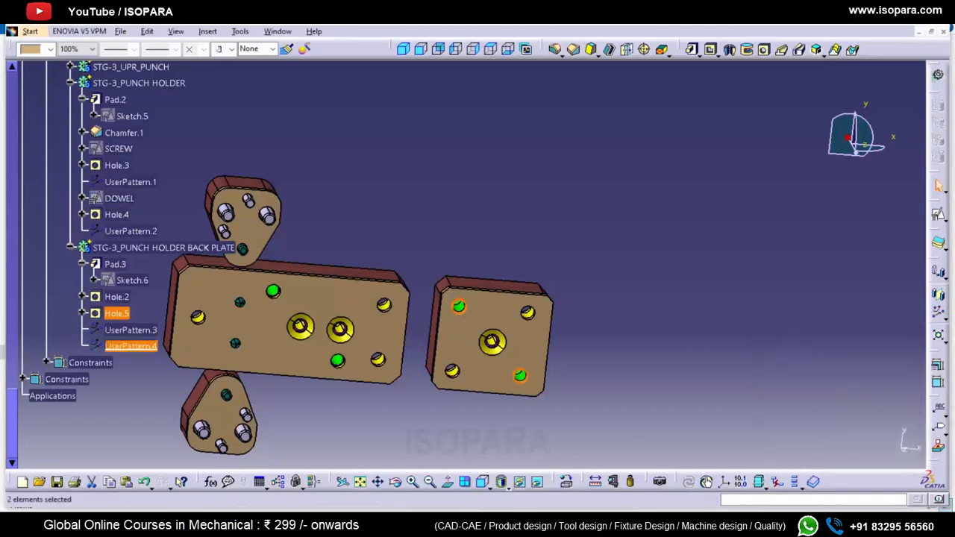
- Colour the back plate's 9 mm hole and its DOWEL user pattern yellow
{"action": "left_click", "coordinate": [35, 49]}
{"action": "left_click", "coordinate": [35, 98]}
{"action": "left_click", "coordinate": [467, 265]}
{"action": "middle_click_drag", "start_coordinate": [467, 265], "coordinate": [467, 374]}
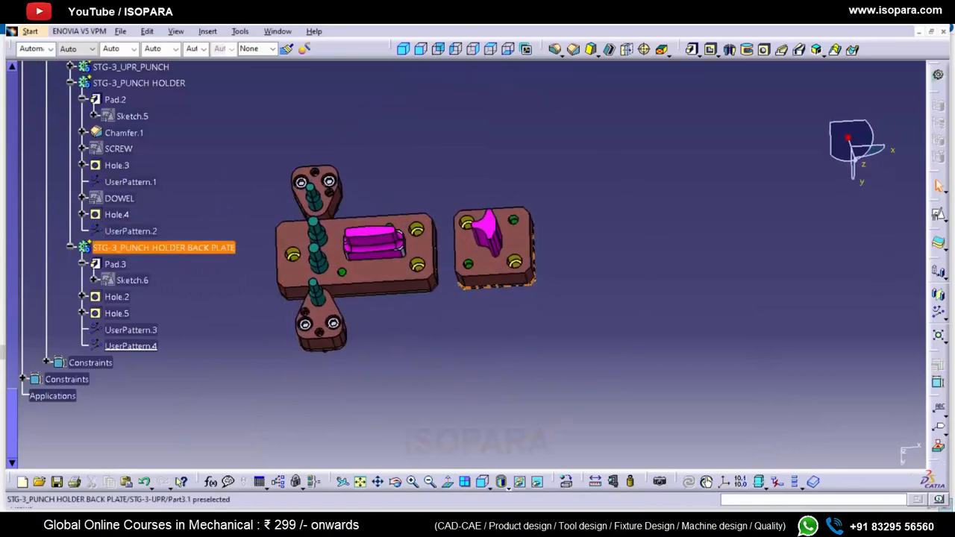
- Collapse the expanded STG-3-UPR and STG-2-UPR branches in the tree and activate UPR_ASSLY for assembly work
{"action": "left_click", "coordinate": [71, 247]}
{"action": "scroll", "coordinate": [71, 247], "scroll_direction": "up", "scroll_amount": 1}
{"action": "left_click", "coordinate": [70, 246]}
{"action": "scroll", "coordinate": [70, 232], "scroll_direction": "up", "scroll_amount": 1}
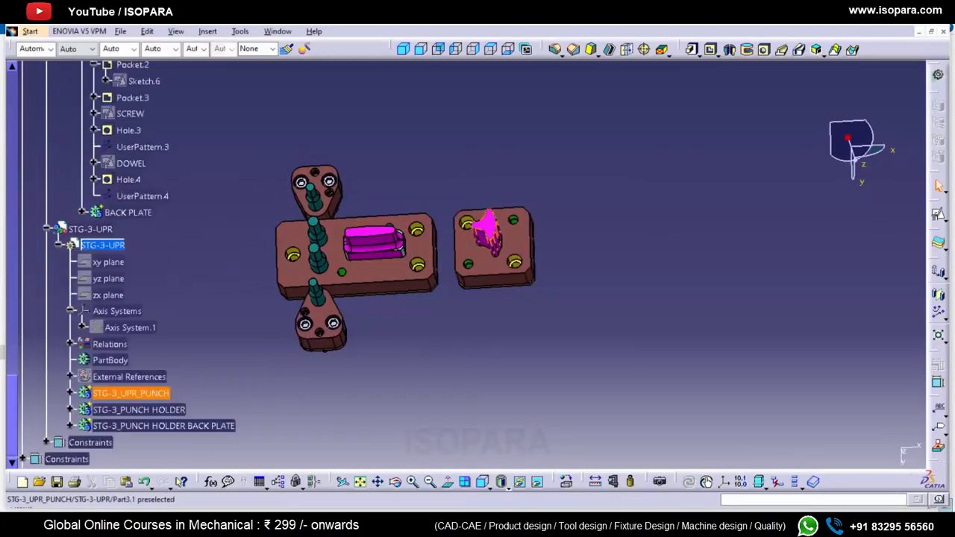
{"action": "left_click", "coordinate": [47, 228]}
{"action": "scroll", "coordinate": [46, 228], "scroll_direction": "up", "scroll_amount": 10}
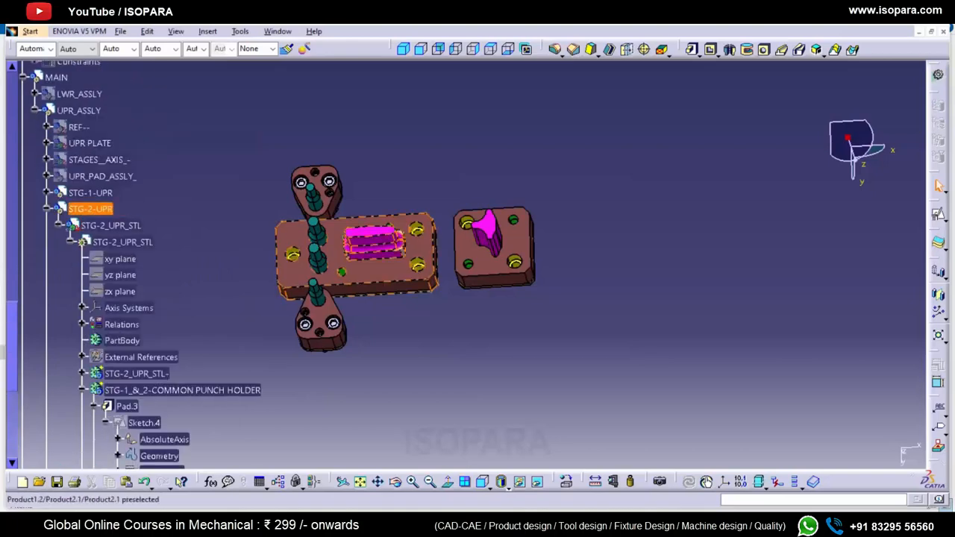
{"action": "left_click", "coordinate": [46, 209]}
{"action": "scroll", "coordinate": [46, 209], "scroll_direction": "up", "scroll_amount": 5}
{"action": "left_click", "coordinate": [78, 191]}
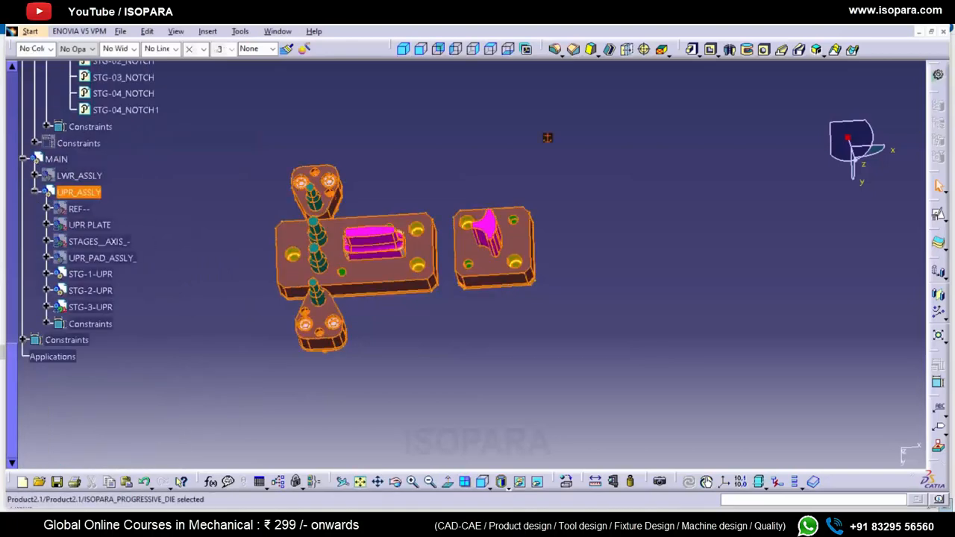
{"action": "type", "text": "F"}
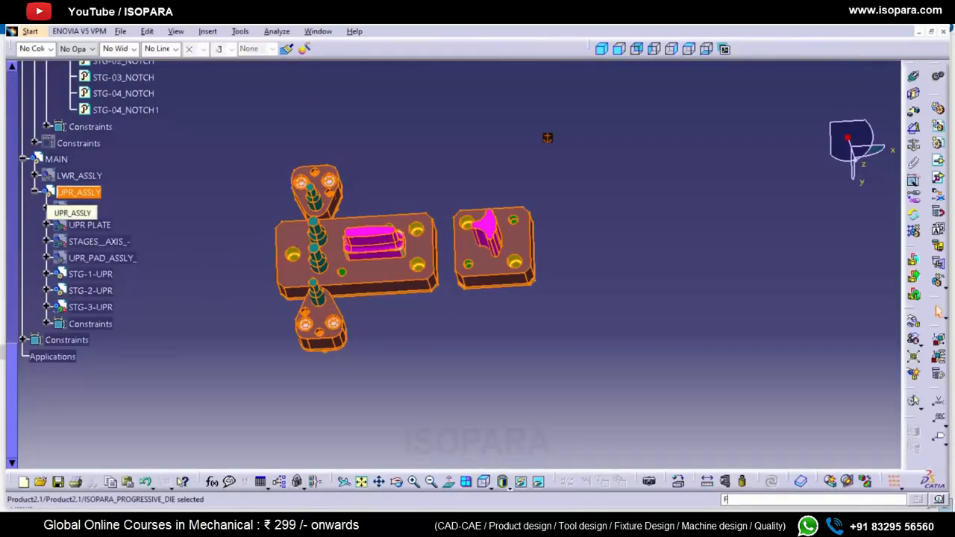
{"action": "right_click", "coordinate": [72, 192]}
{"action": "left_click", "coordinate": [97, 199]}
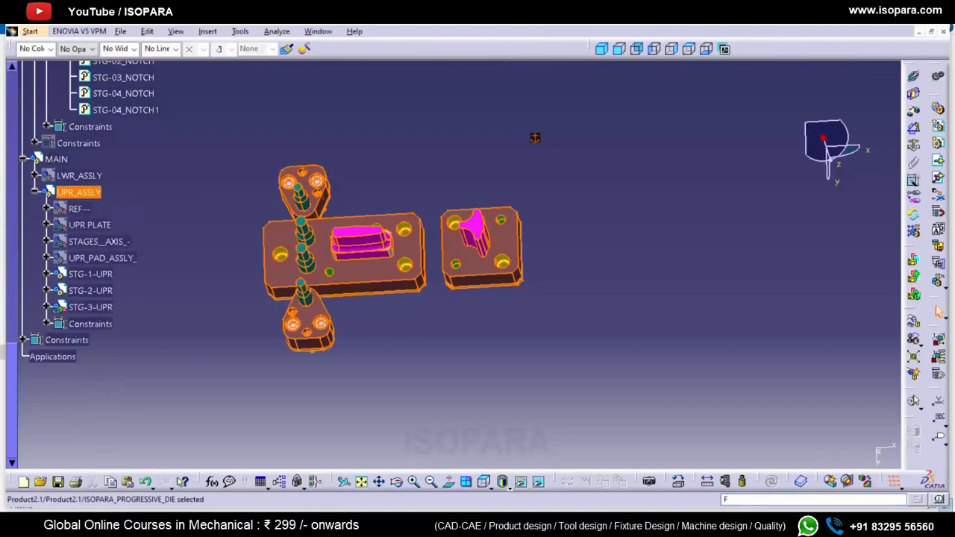
- Activate the root product ISOPARA_PROGRESSIVE_DIE and save all its files through Save Management with the directory propagated
{"action": "scroll", "coordinate": [90, 265], "scroll_direction": "up", "scroll_amount": 10}
{"action": "left_click", "coordinate": [88, 69]}
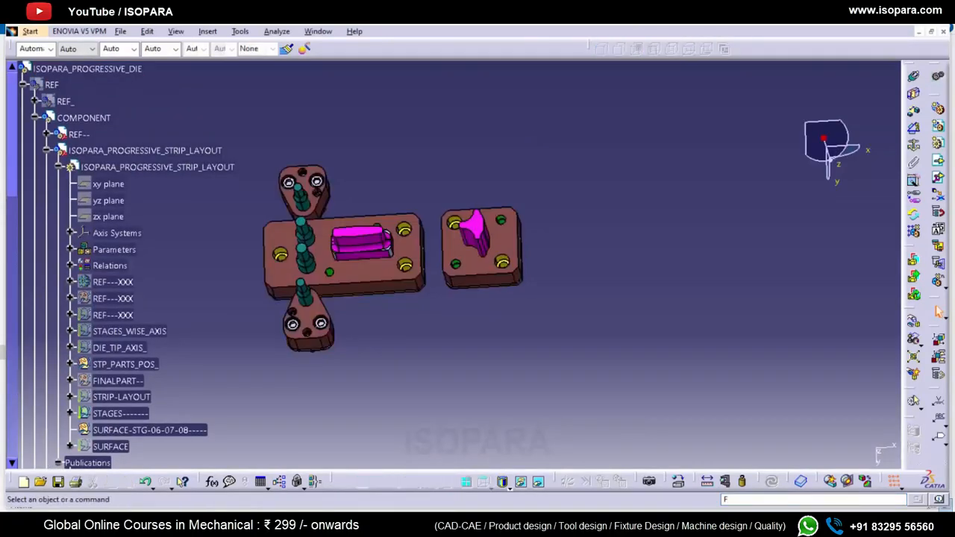
{"action": "left_click", "coordinate": [120, 30]}
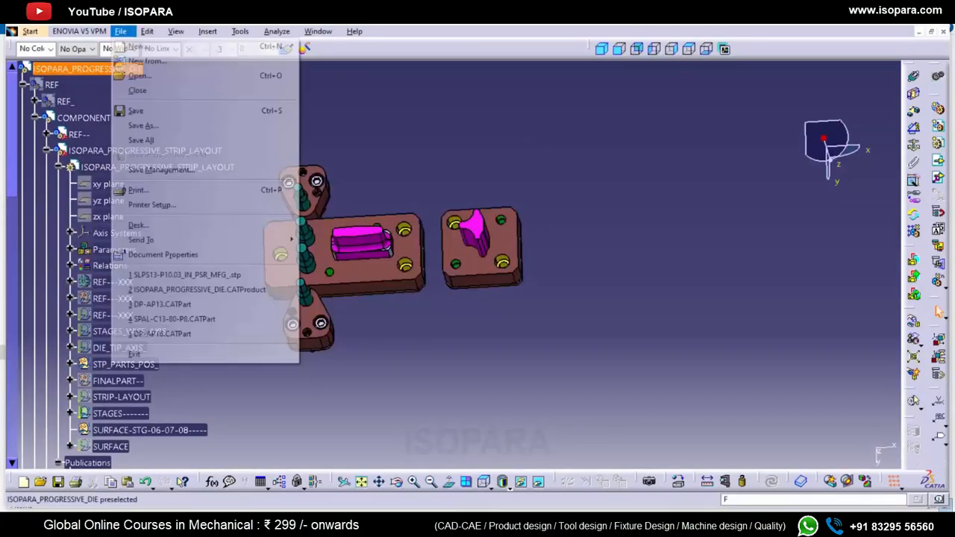
{"action": "left_click", "coordinate": [161, 169]}
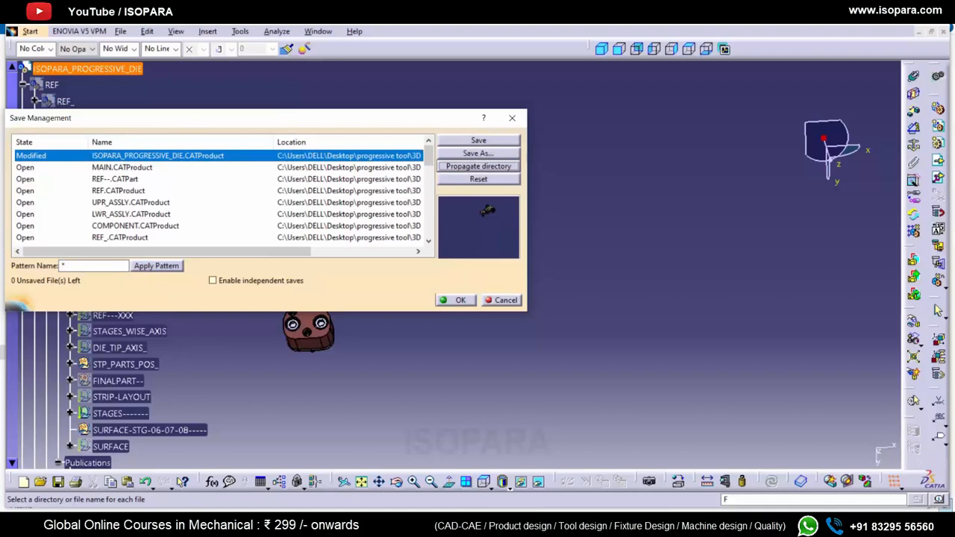
{"action": "key", "text": "Return"}
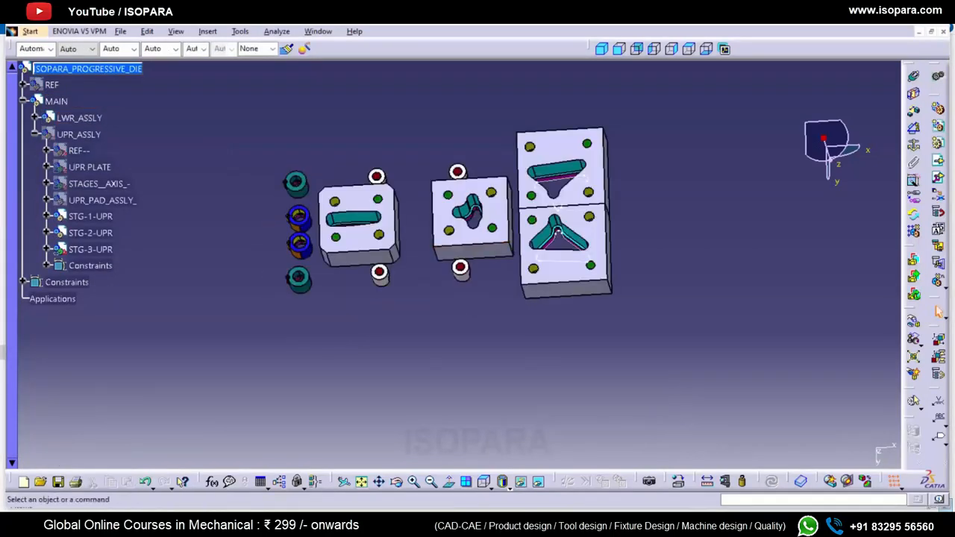
{"action": "middle_click_drag", "start_coordinate": [515, 306], "coordinate": [454, 186]}
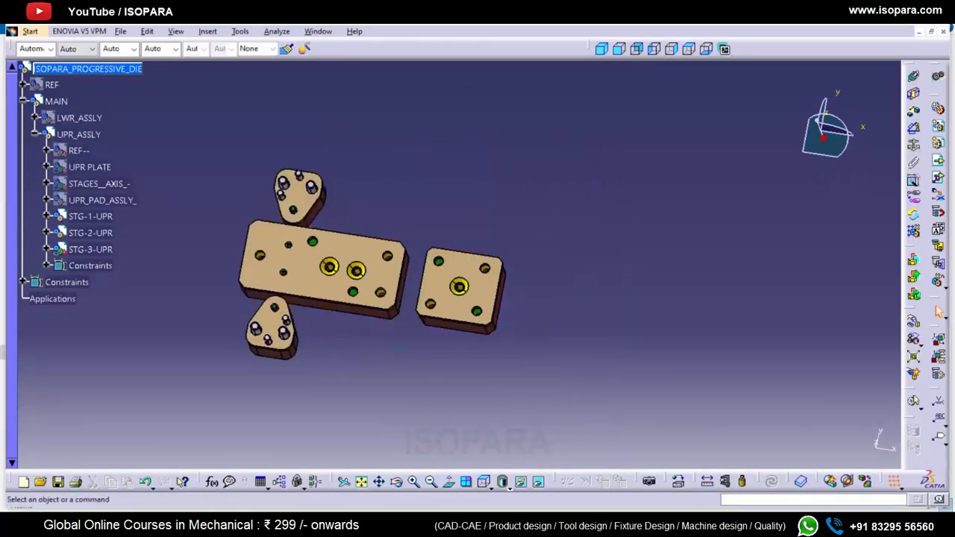
{"action": "middle_click_drag", "start_coordinate": [477, 268], "coordinate": [478, 298]}
{"action": "middle_click_drag", "start_coordinate": [425, 440], "coordinate": [514, 410]}
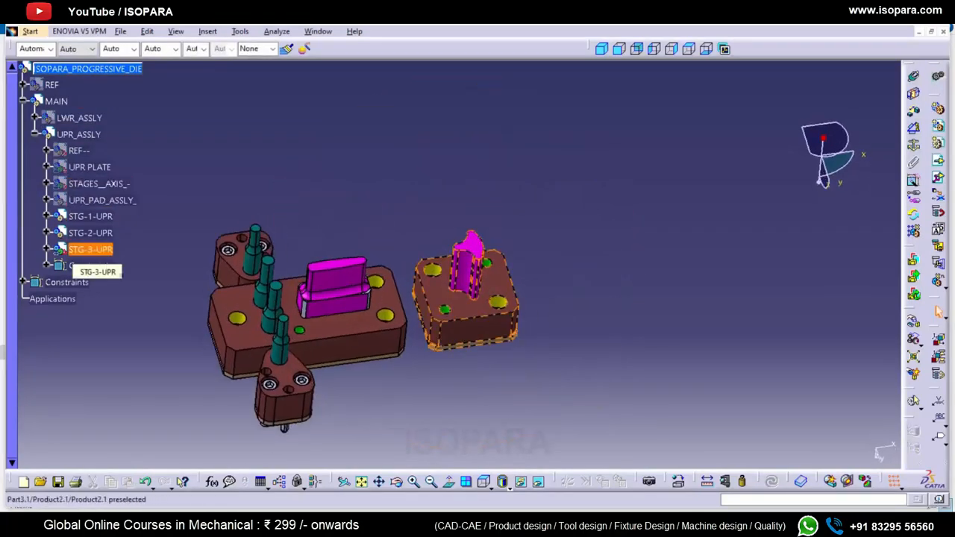
{"action": "left_click", "coordinate": [74, 249]}
{"action": "left_click", "coordinate": [468, 278]}
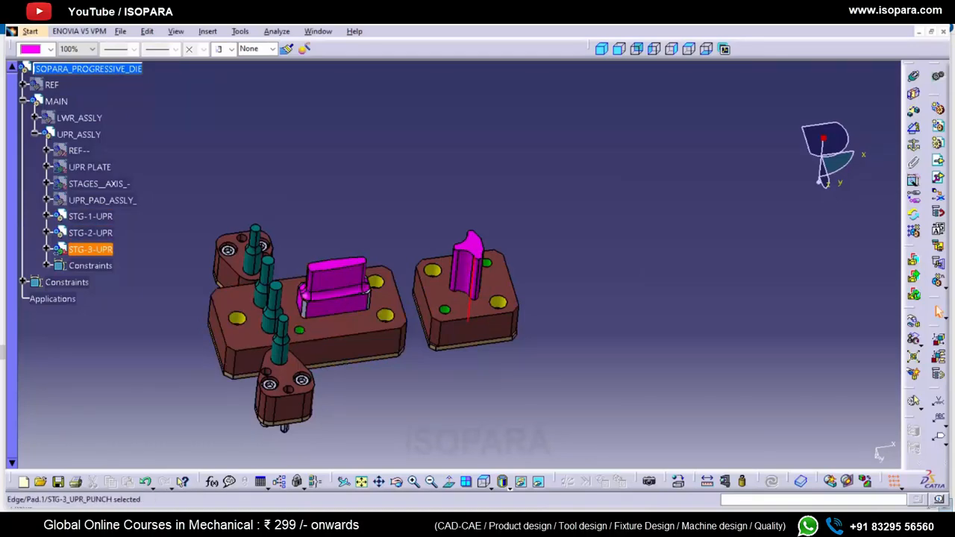
- Try duplicating STG-3-UPR inside UPR_ASSLY, and remove the pasted copy
{"action": "left_click", "coordinate": [78, 134]}
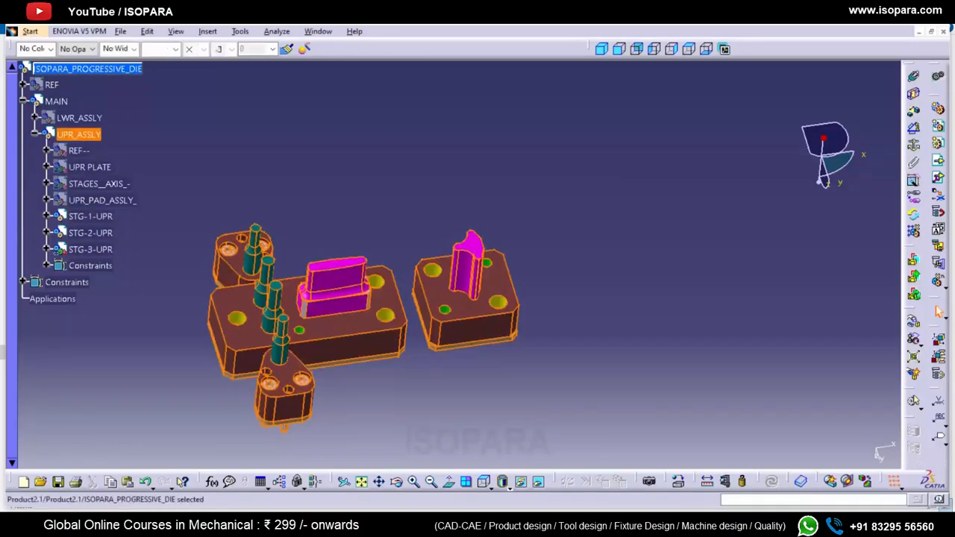
{"action": "left_click", "coordinate": [90, 249]}
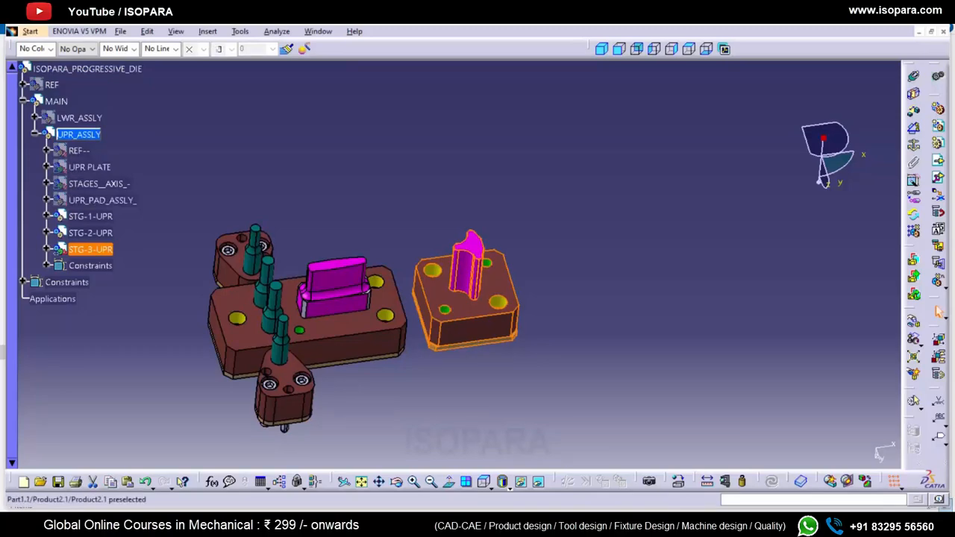
{"action": "right_click", "coordinate": [69, 134]}
{"action": "left_click", "coordinate": [95, 246]}
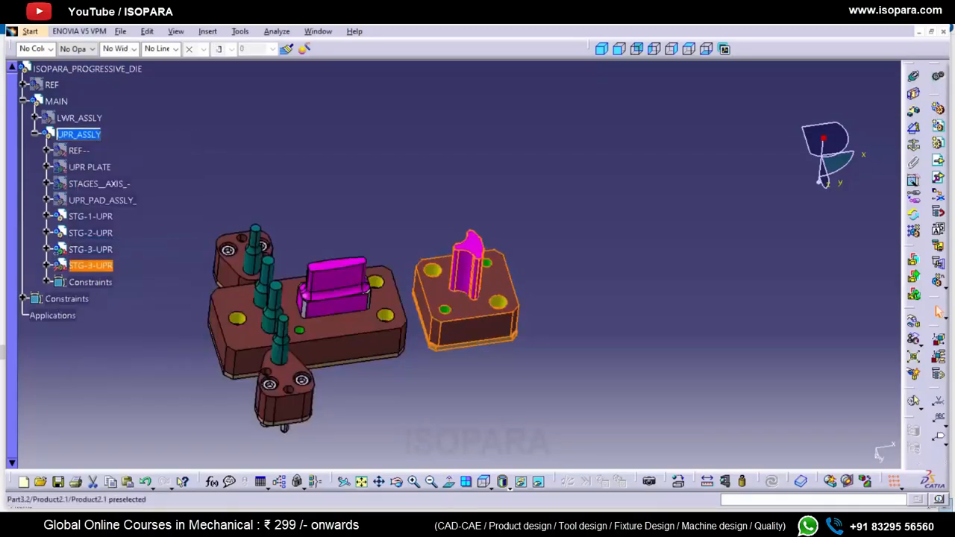
{"action": "right_click", "coordinate": [85, 265]}
{"action": "left_click", "coordinate": [127, 164]}
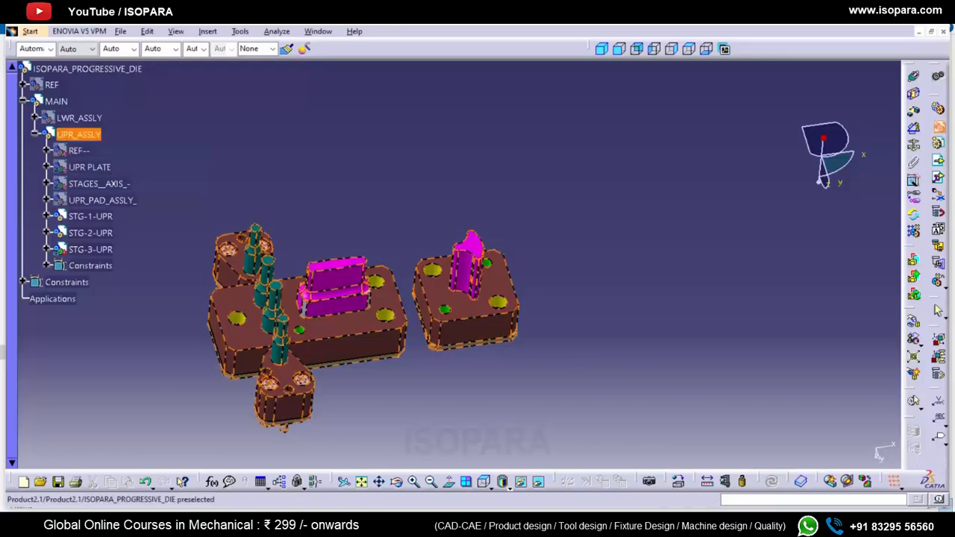
{"action": "left_click", "coordinate": [79, 135]}
{"action": "right_click", "coordinate": [85, 265]}
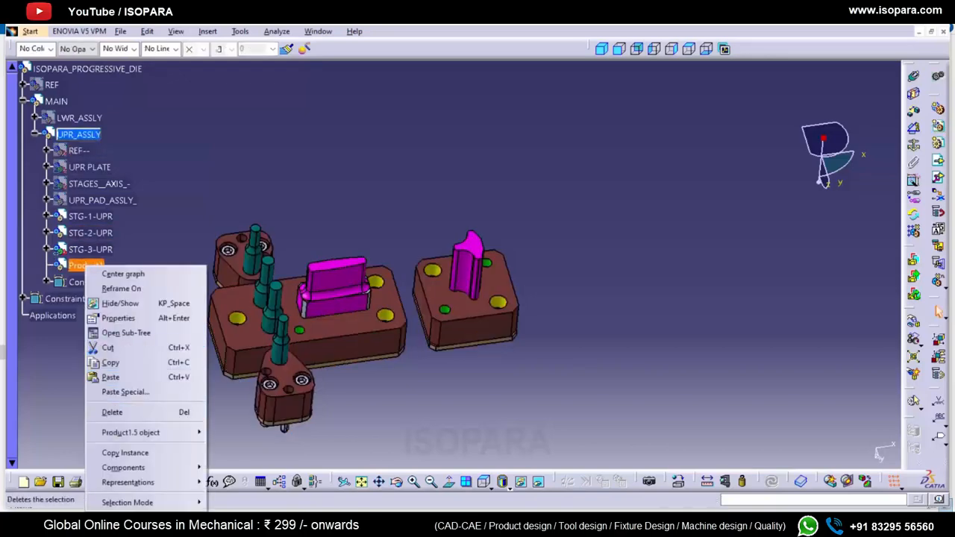
{"action": "left_click", "coordinate": [106, 412]}
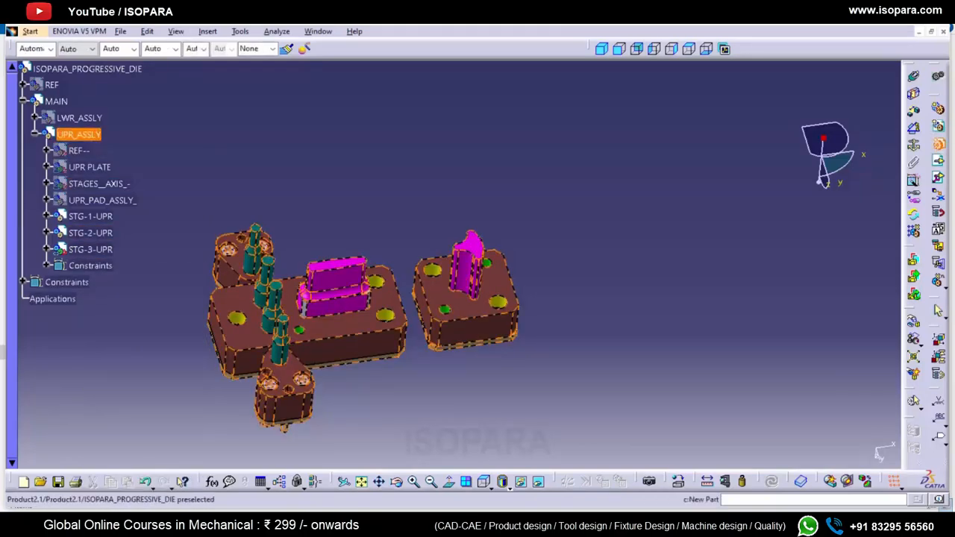
- Insert a new part into UPR_ASSLY and copy the part number from the properties of STG-3-UPR
{"action": "left_click", "coordinate": [79, 134]}
{"action": "left_click", "coordinate": [569, 308]}
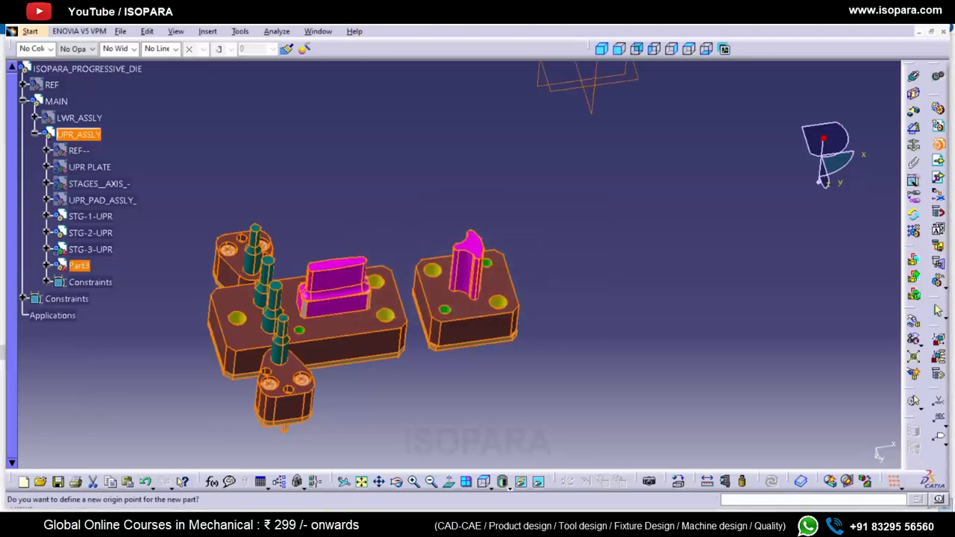
{"action": "right_click", "coordinate": [90, 265]}
{"action": "left_click", "coordinate": [96, 250]}
{"action": "right_click", "coordinate": [90, 249]}
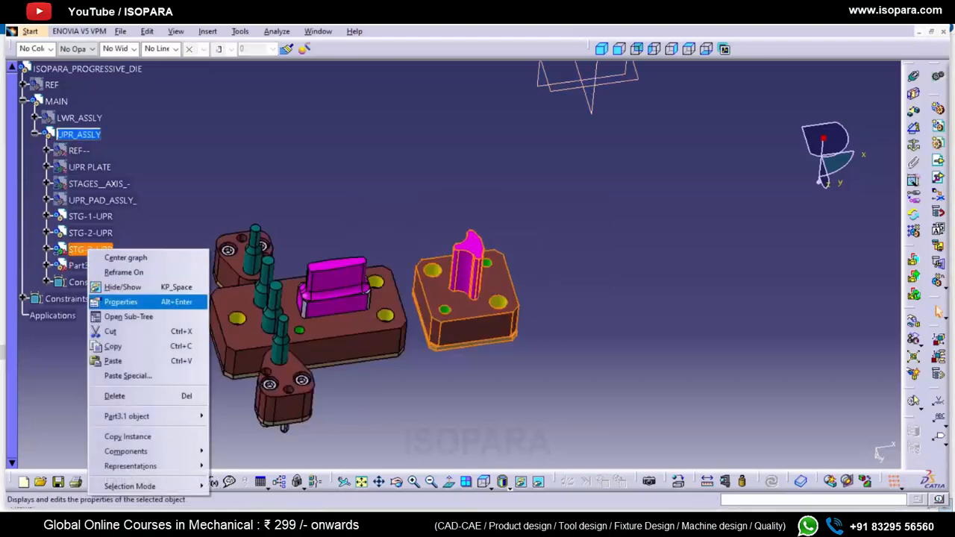
{"action": "left_click", "coordinate": [120, 303]}
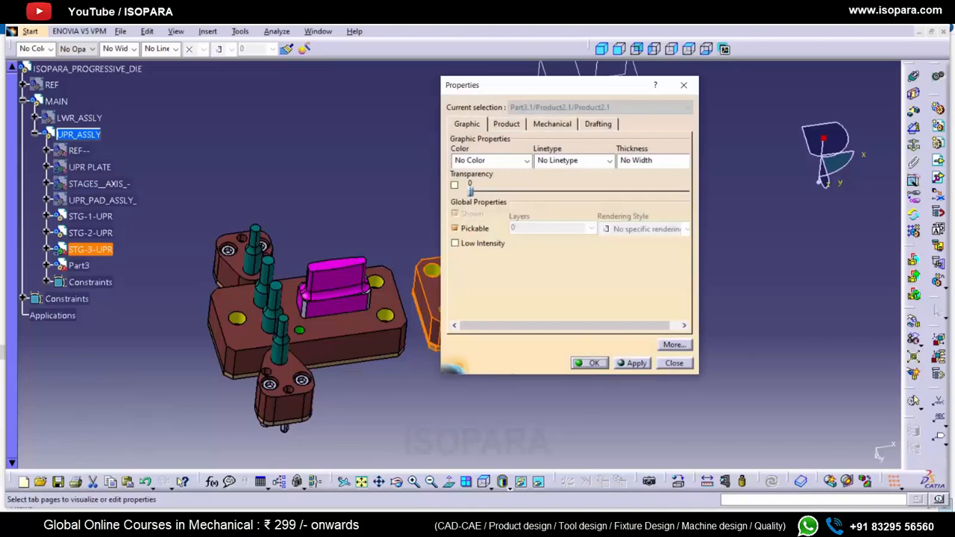
{"action": "left_click", "coordinate": [506, 124]}
{"action": "double_click", "coordinate": [520, 279]}
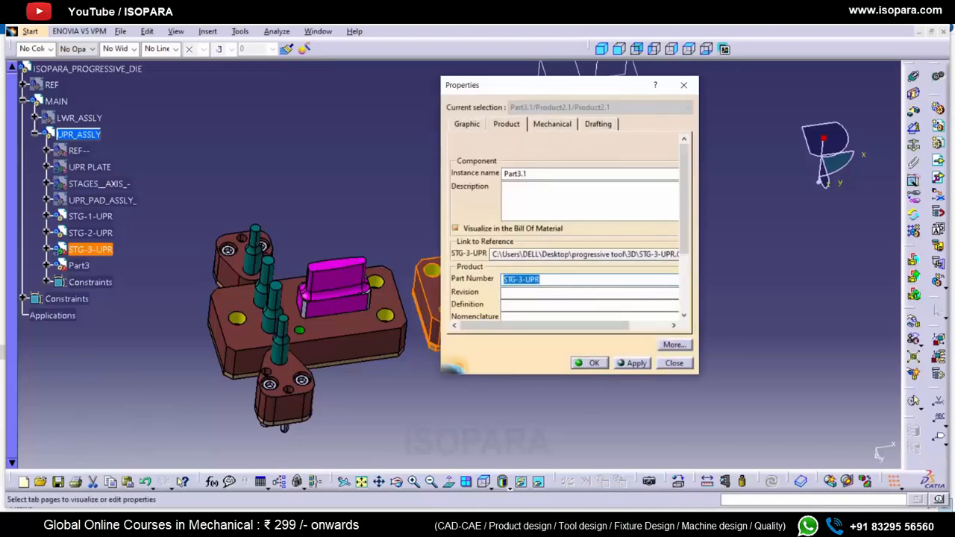
{"action": "key", "text": "Escape"}
- Set the new part's part number to STG-4-UPR in its properties
{"action": "right_click", "coordinate": [79, 264]}
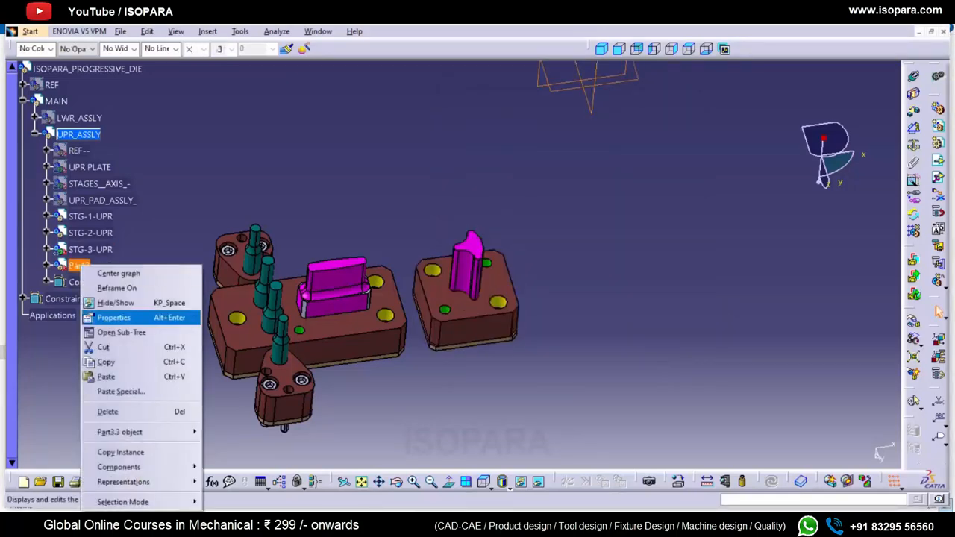
{"action": "left_click", "coordinate": [119, 318]}
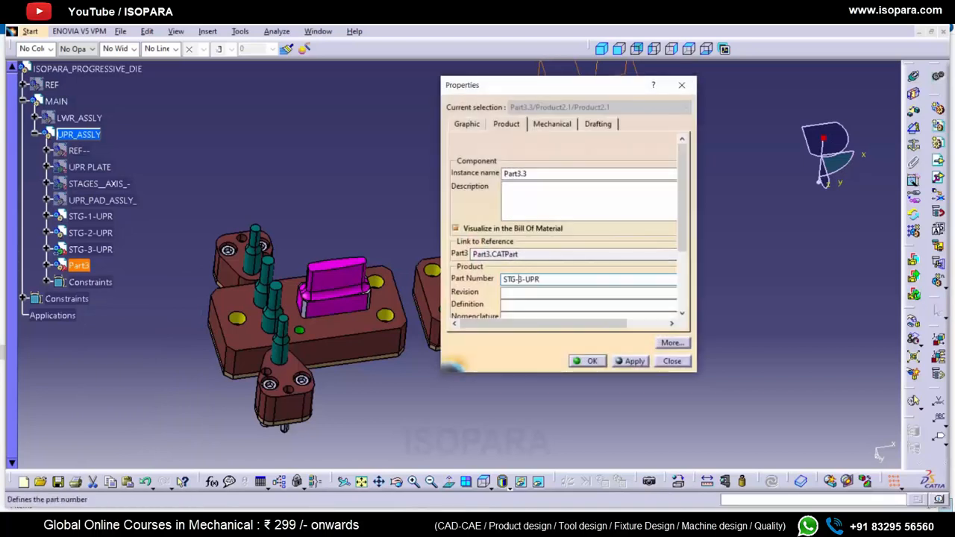
{"action": "type", "text": "4"}
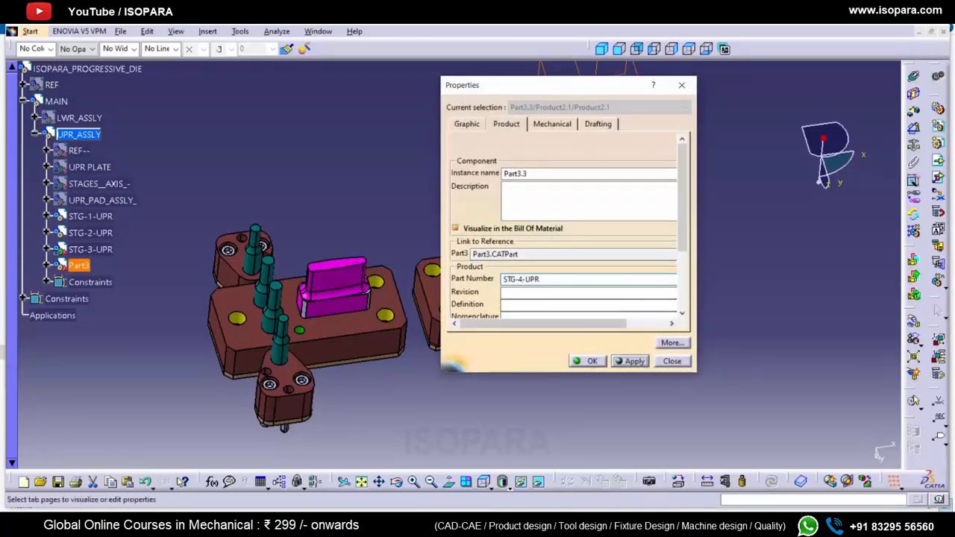
{"action": "left_click", "coordinate": [587, 361]}
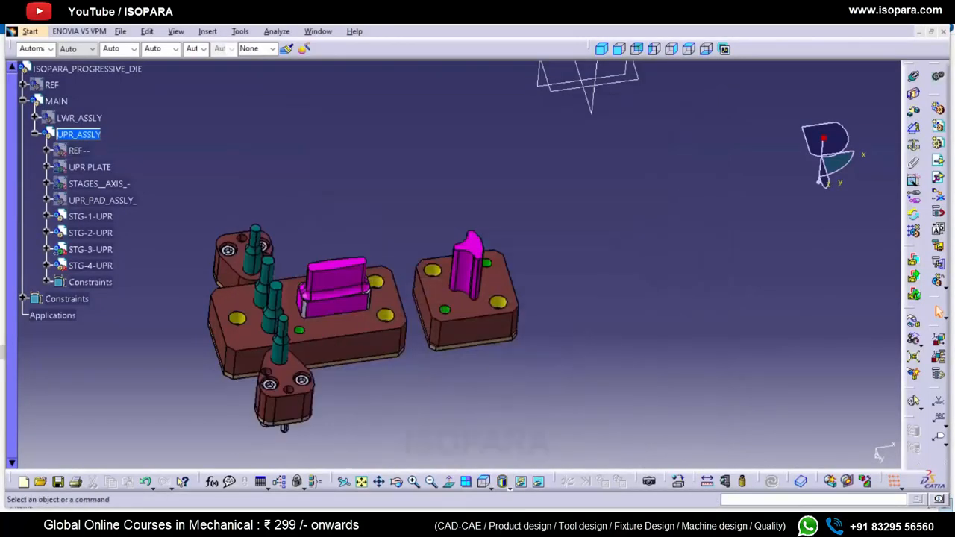
- Activate the STG-4-UPR component and hide its three reference planes
{"action": "double_click", "coordinate": [91, 266]}
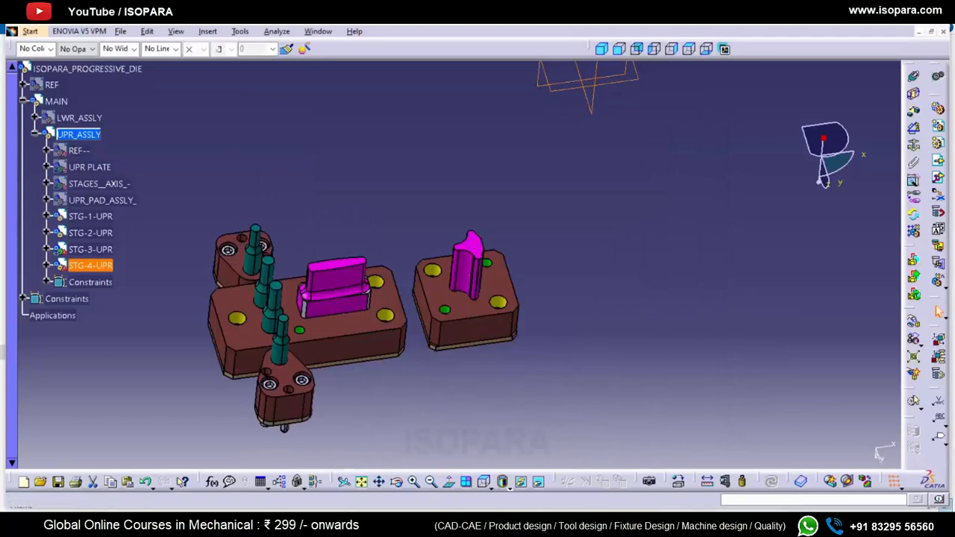
{"action": "middle_click_drag", "start_coordinate": [309, 185], "coordinate": [309, 298]}
{"action": "left_click_drag", "start_coordinate": [446, 113], "coordinate": [481, 114]}
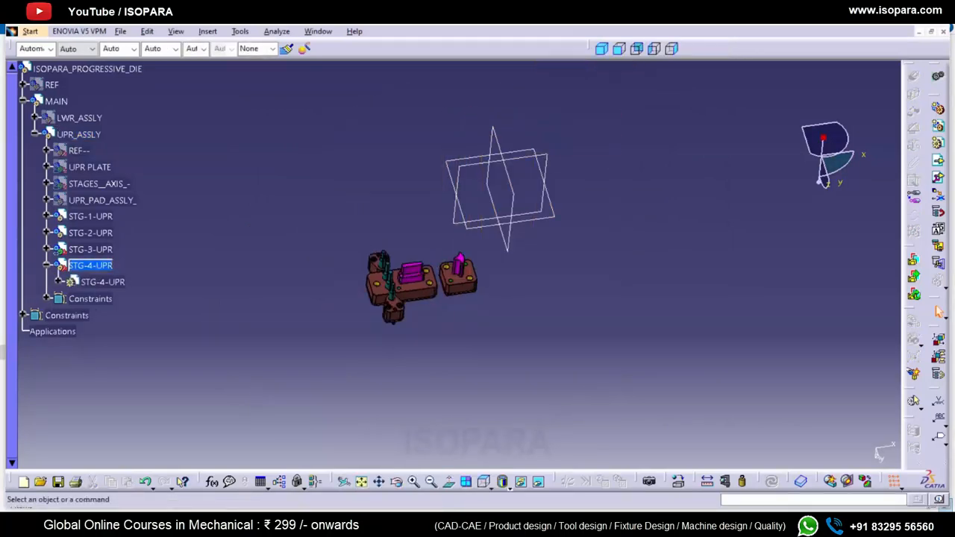
{"action": "middle_click_drag", "start_coordinate": [481, 187], "coordinate": [448, 187]}
{"action": "left_click_drag", "start_coordinate": [335, 113], "coordinate": [541, 277]}
{"action": "left_click", "coordinate": [521, 482]}
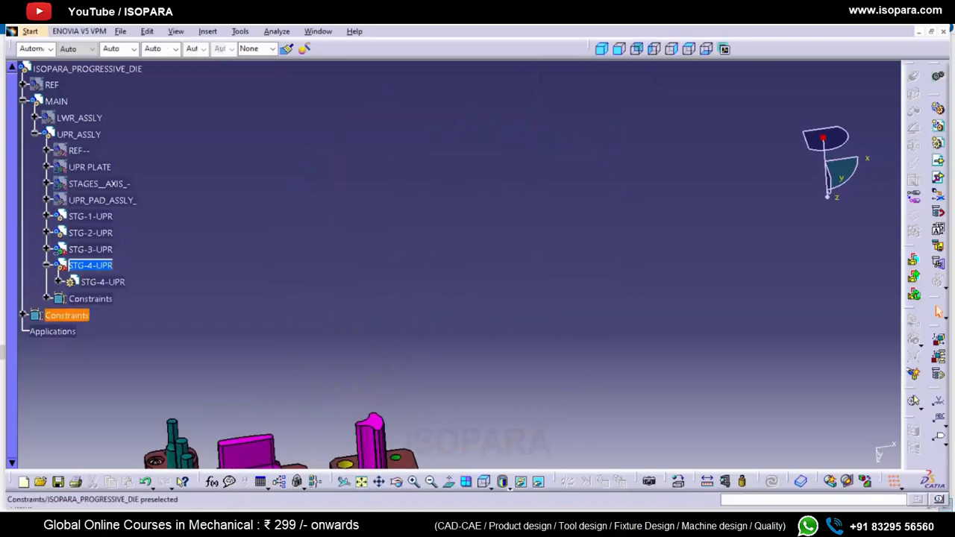
- Activate the STG-4-UPR part for part design and add a standard axis system with no origin or axis references selected
{"action": "left_click", "coordinate": [58, 282]}
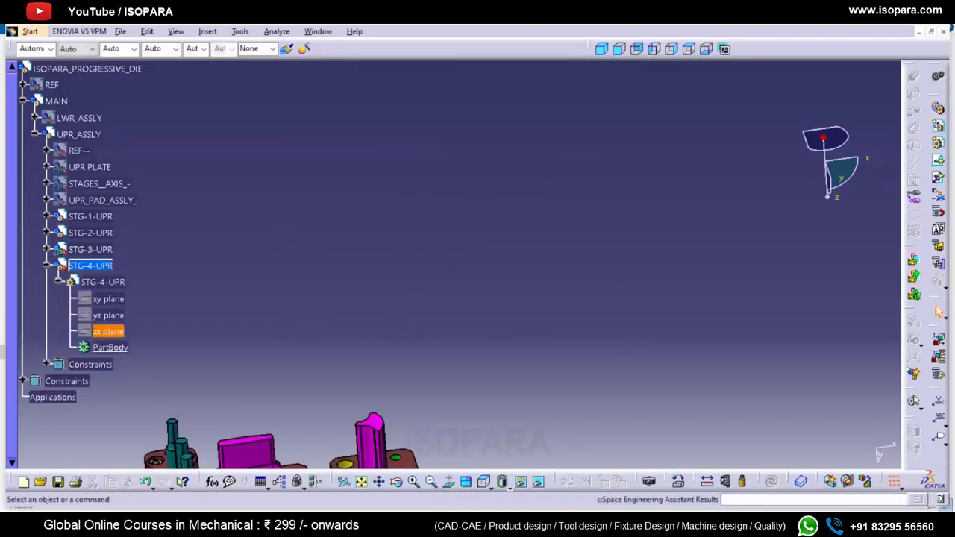
{"action": "left_click", "coordinate": [110, 347]}
{"action": "double_click", "coordinate": [110, 347]}
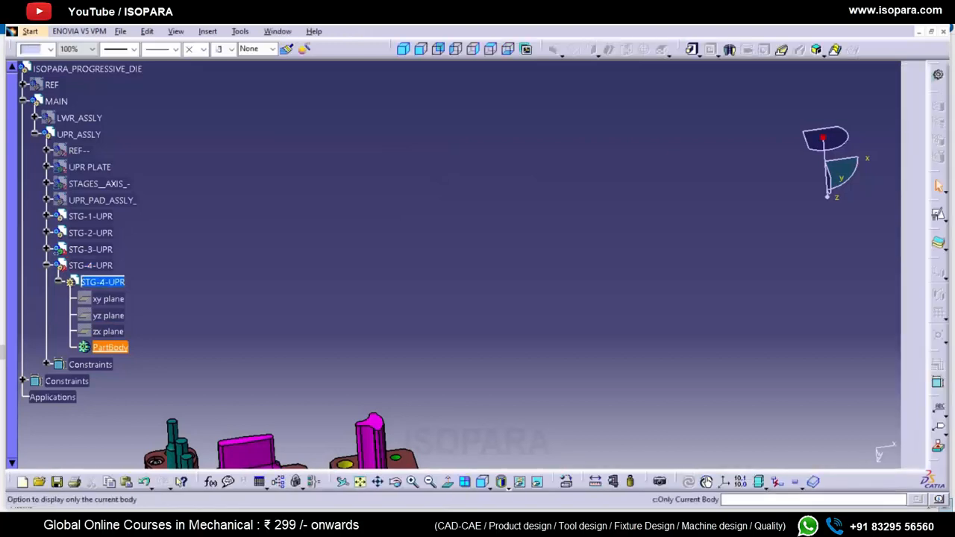
{"action": "left_click", "coordinate": [728, 481]}
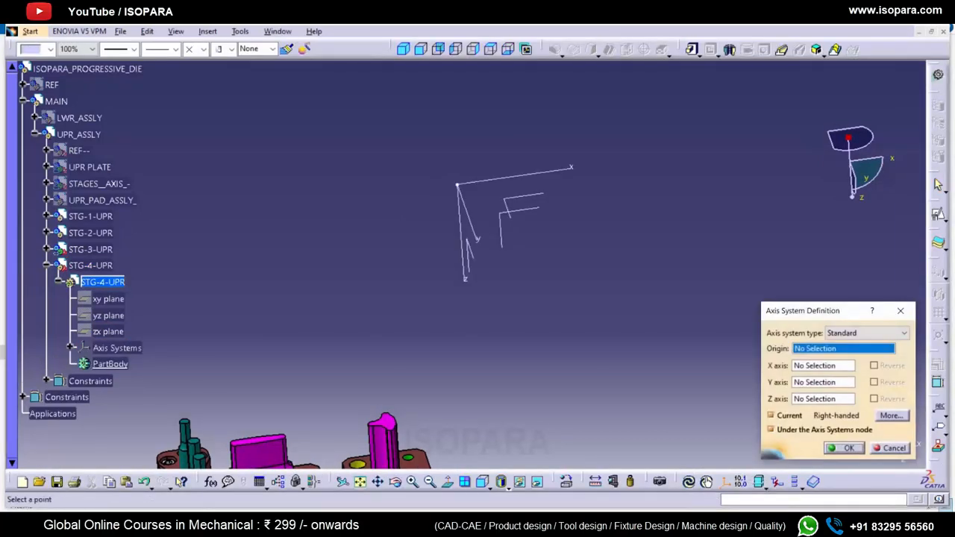
{"action": "key", "text": "Escape"}
- Activate UPR_ASSLY and start a coincidence constraint with the axis system of STG-4-UPR as the first element
{"action": "double_click", "coordinate": [79, 134]}
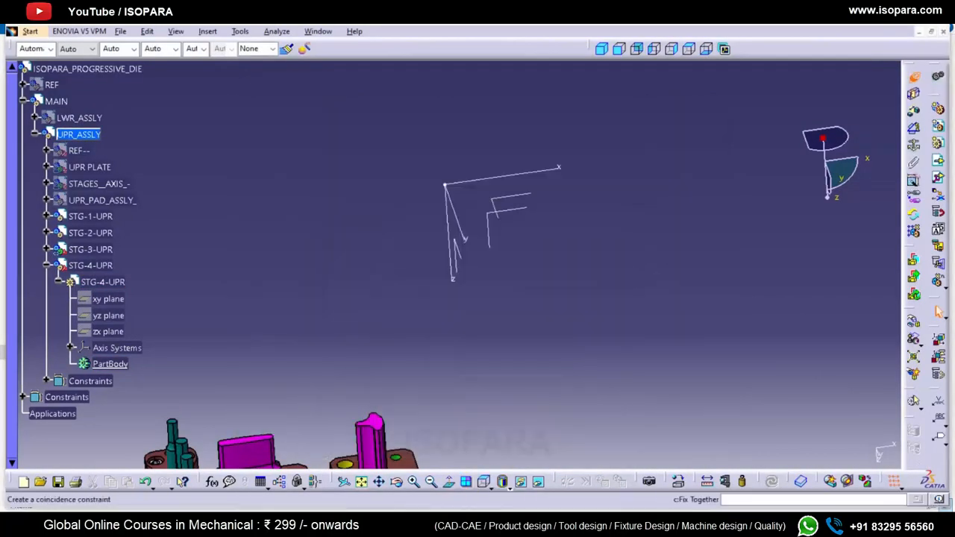
{"action": "left_click", "coordinate": [914, 321]}
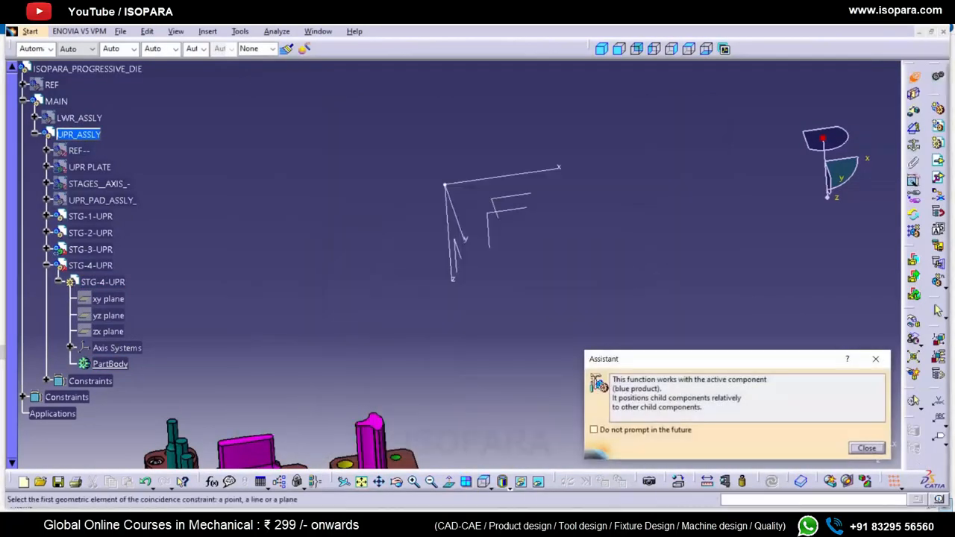
{"action": "left_click", "coordinate": [130, 365]}
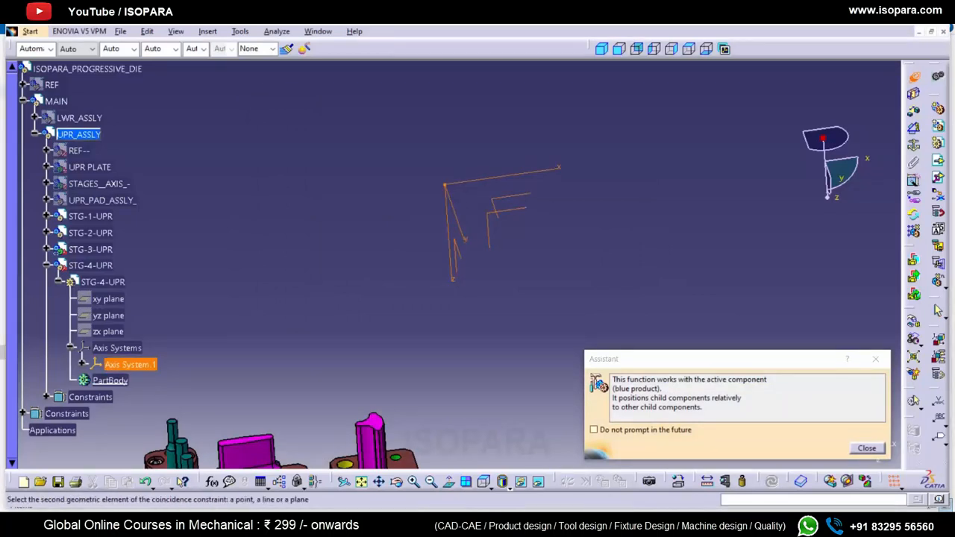
- Show the hidden REF component and bring the strip layout into view to find the stage 4 reference for the constraint
{"action": "right_click", "coordinate": [54, 85]}
{"action": "left_click", "coordinate": [101, 122]}
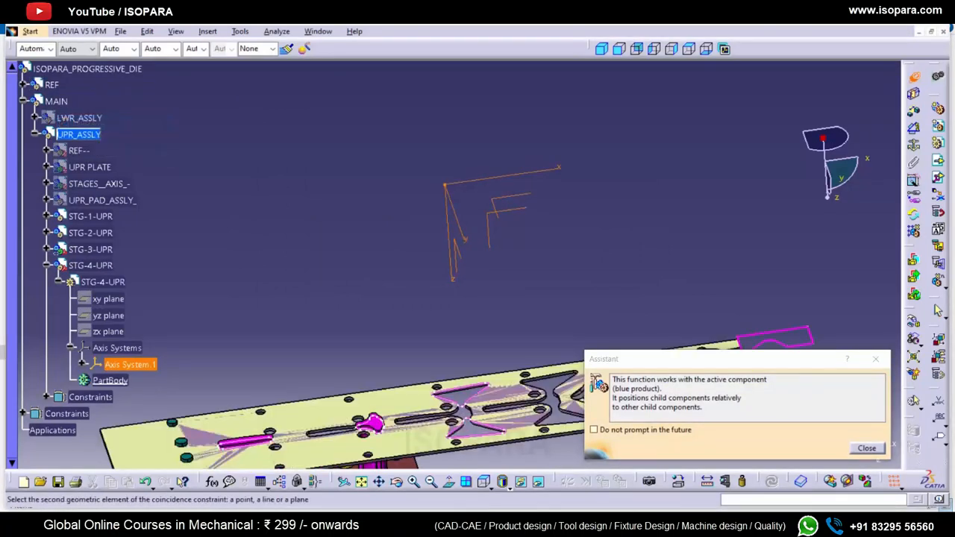
{"action": "middle_click_drag", "start_coordinate": [373, 272], "coordinate": [347, 95]}
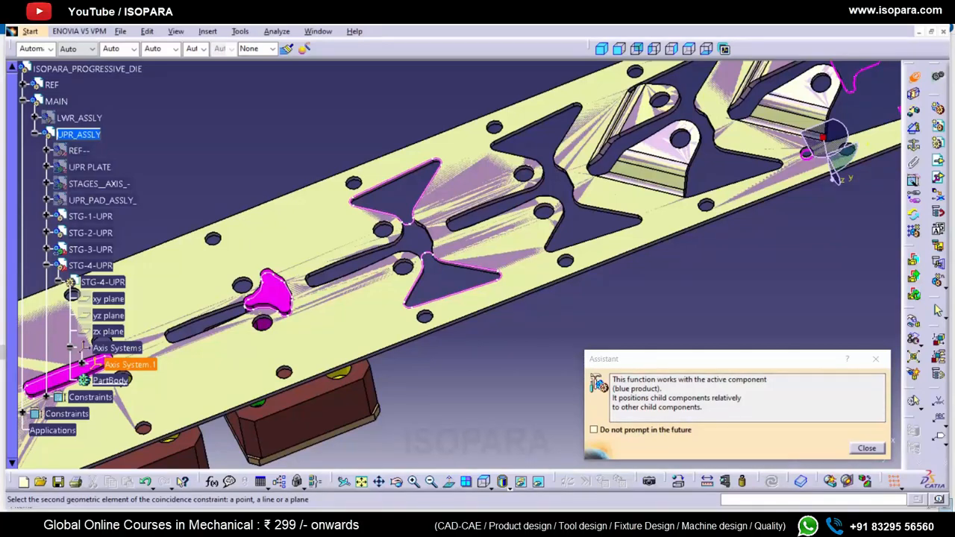
{"action": "left_click", "coordinate": [866, 447]}
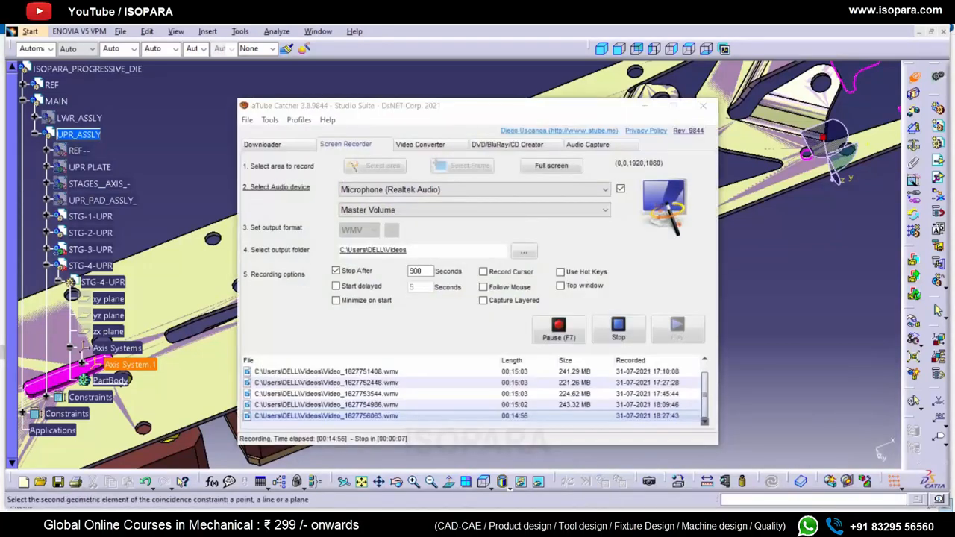
{"action": "key", "text": "alt+Tab"}
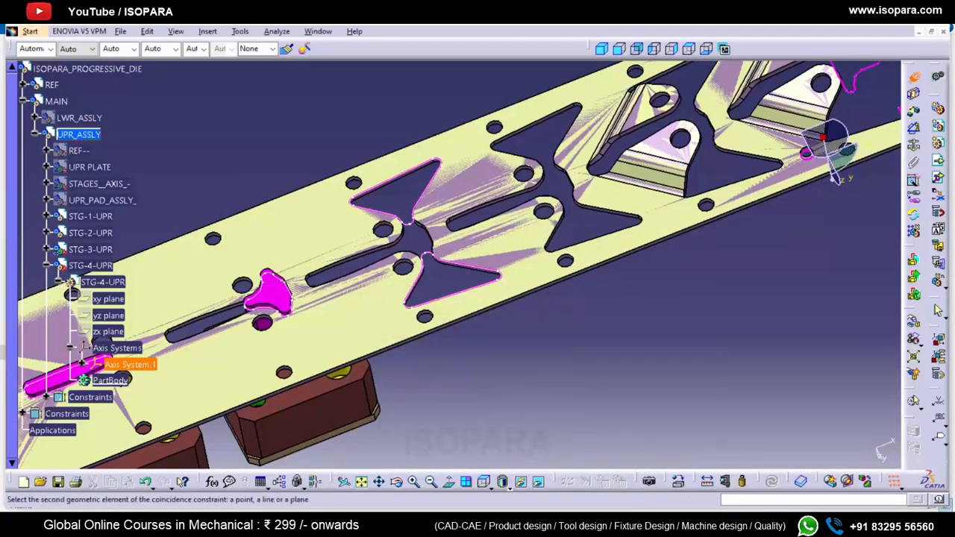
{"action": "left_click", "coordinate": [47, 184]}
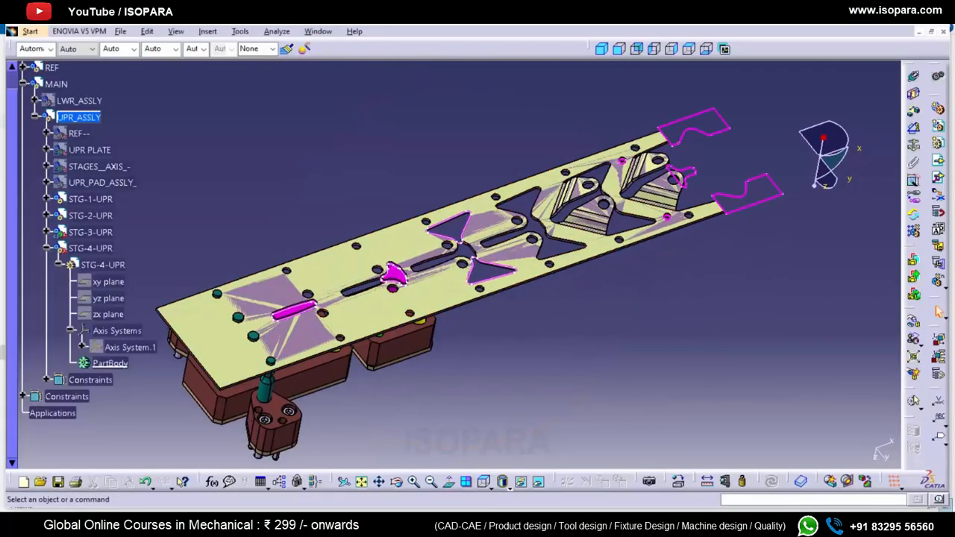
- Copy the STG-04_NOTCH and STG-04_NOTCH1 publications of the strip layout and activate the STG-4-UPR part for editing
{"action": "left_click", "coordinate": [23, 189]}
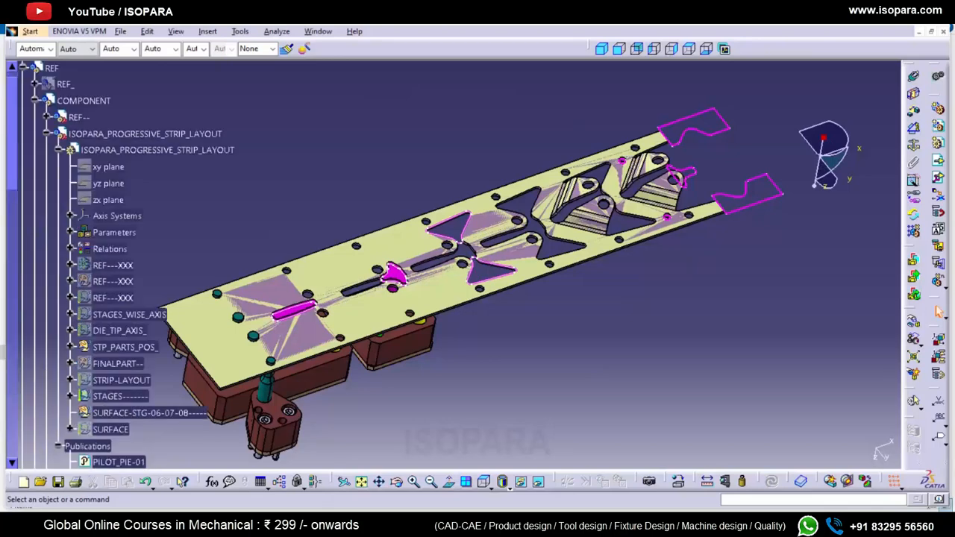
{"action": "scroll", "coordinate": [123, 302], "scroll_direction": "down", "scroll_amount": 15}
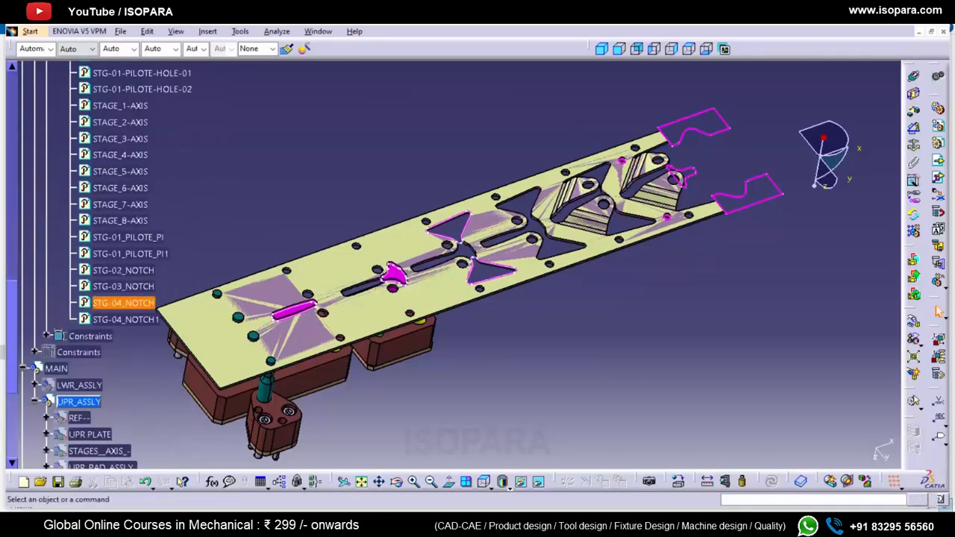
{"action": "left_click", "coordinate": [125, 319], "text": "ctrl"}
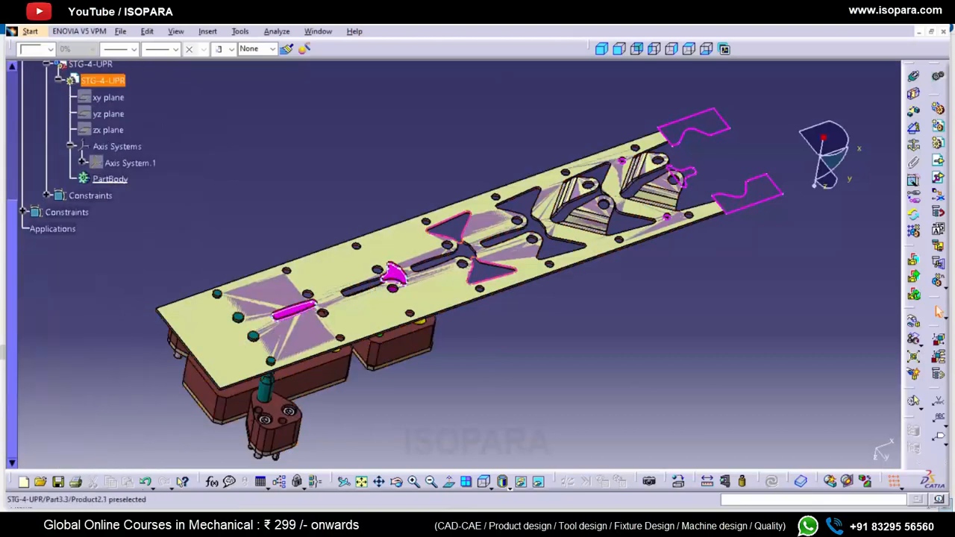
{"action": "right_click", "coordinate": [109, 81]}
{"action": "double_click", "coordinate": [109, 81]}
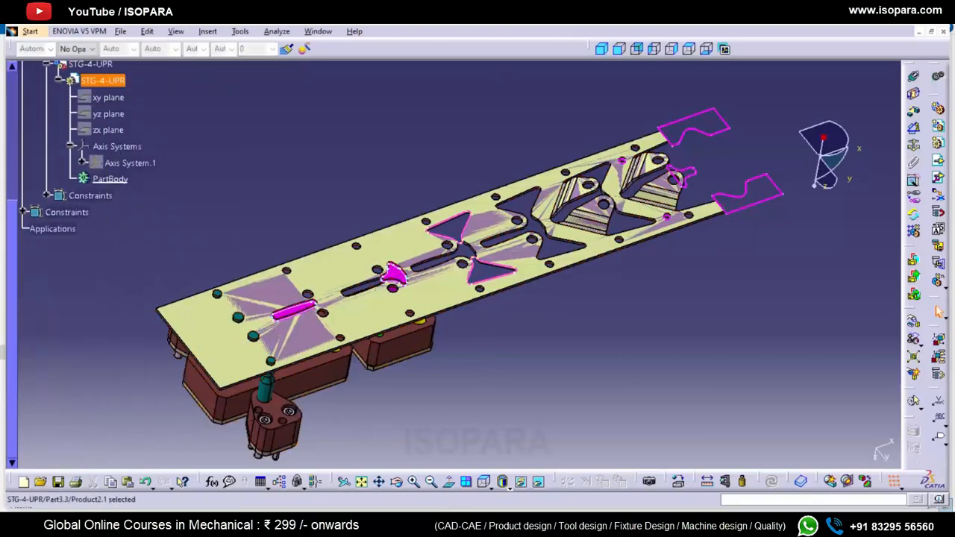
{"action": "type", "text": "F"}
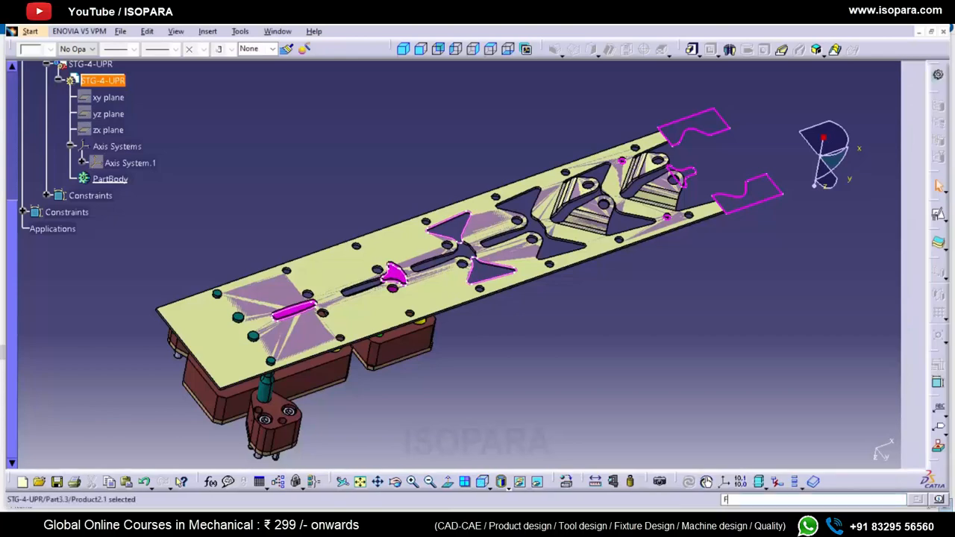
{"action": "right_click", "coordinate": [104, 80]}
{"action": "left_click", "coordinate": [138, 229]}
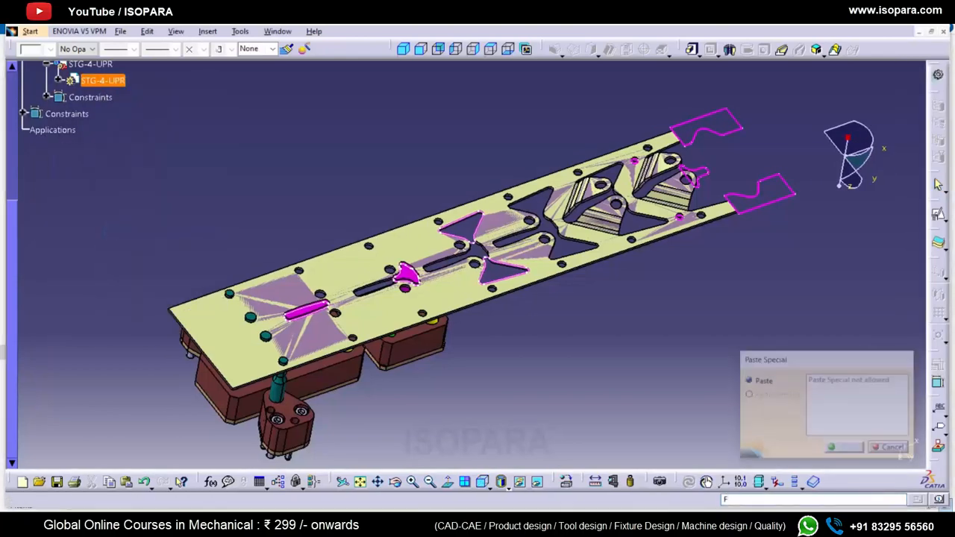
{"action": "left_click", "coordinate": [892, 448]}
{"action": "left_click", "coordinate": [59, 80]}
{"action": "right_click", "coordinate": [97, 82]}
{"action": "left_click", "coordinate": [85, 179]}
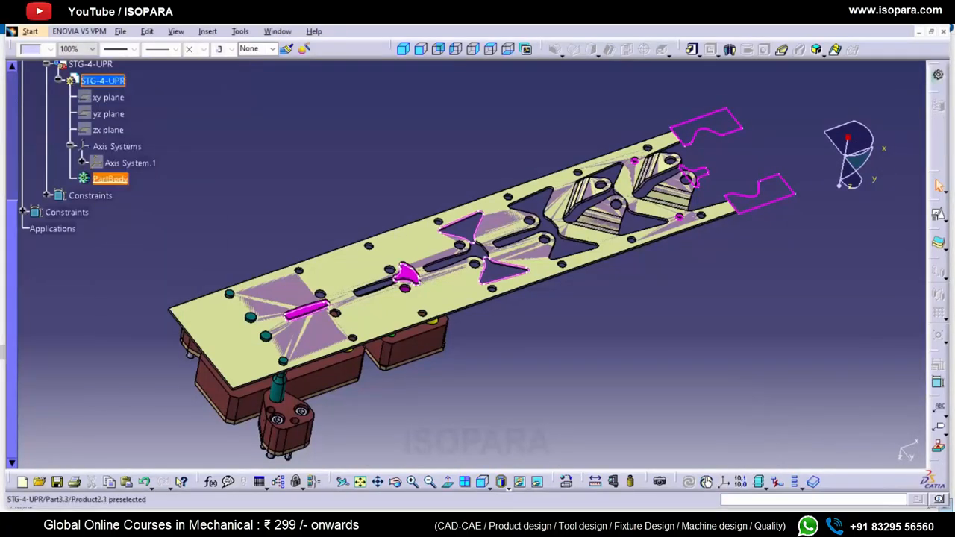
{"action": "right_click", "coordinate": [103, 80]}
{"action": "left_click", "coordinate": [143, 233]}
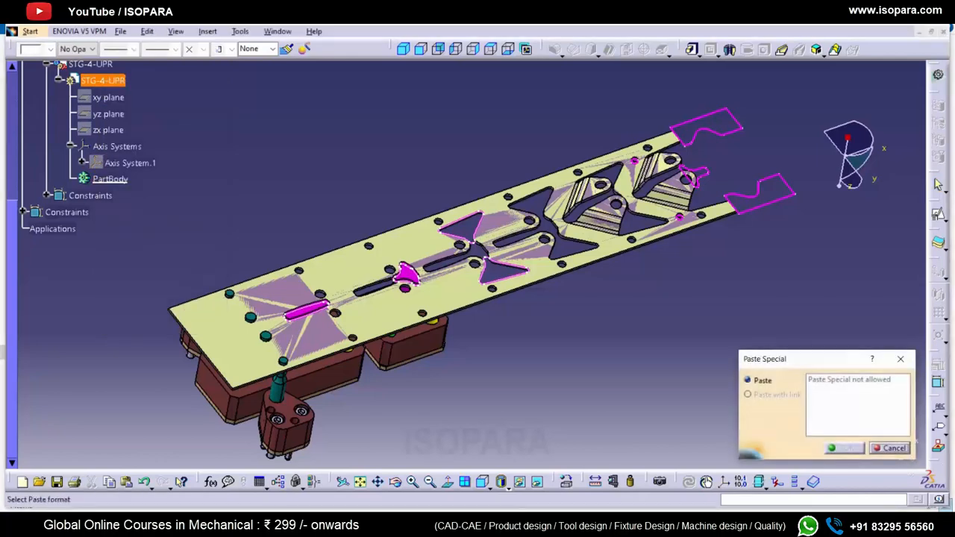
{"action": "left_click", "coordinate": [892, 447]}
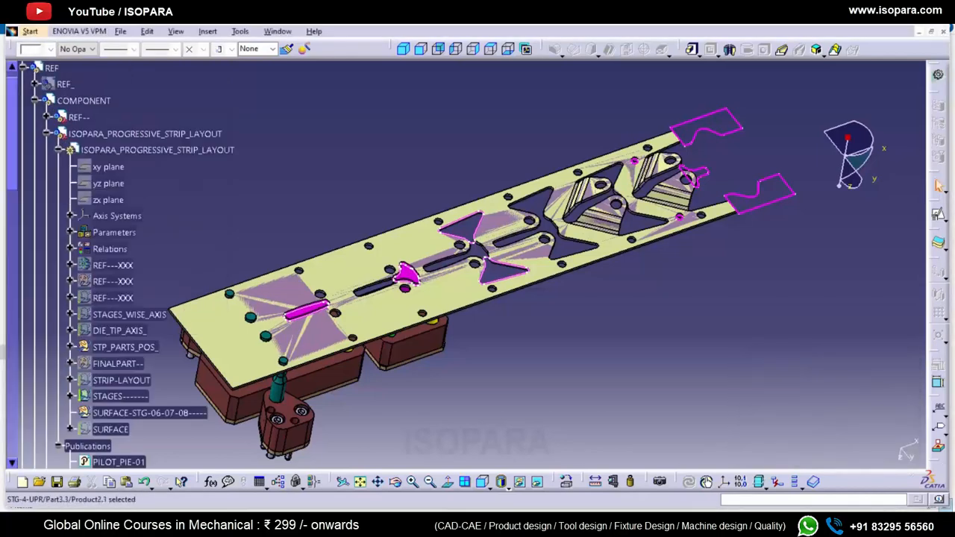
- Copy the STG-04_NOTCH and STG-04_NOTCH1 publications of the strip layout and paste them into the STG-4-UPR part As Result With Link
{"action": "left_click", "coordinate": [117, 363]}
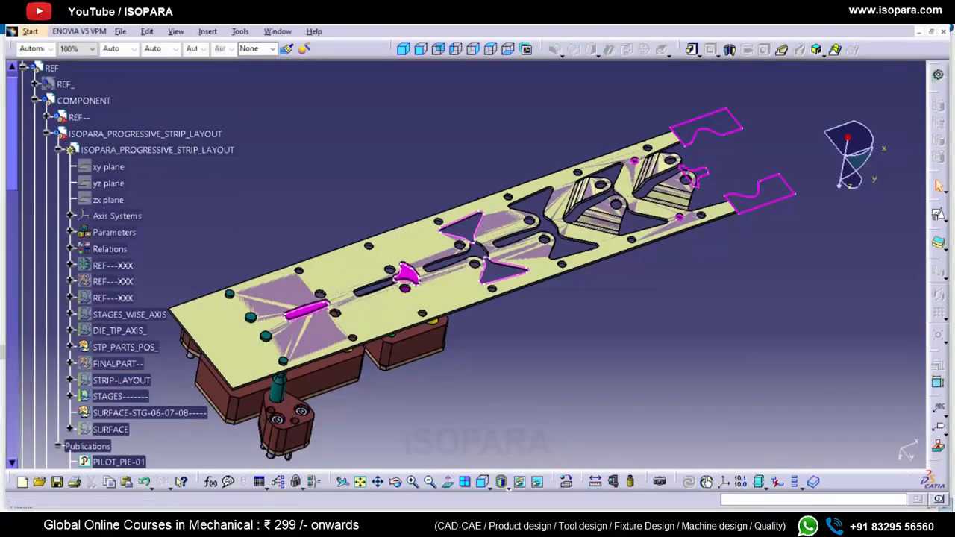
{"action": "double_click", "coordinate": [117, 363]}
{"action": "scroll", "coordinate": [119, 321], "scroll_direction": "down", "scroll_amount": 12}
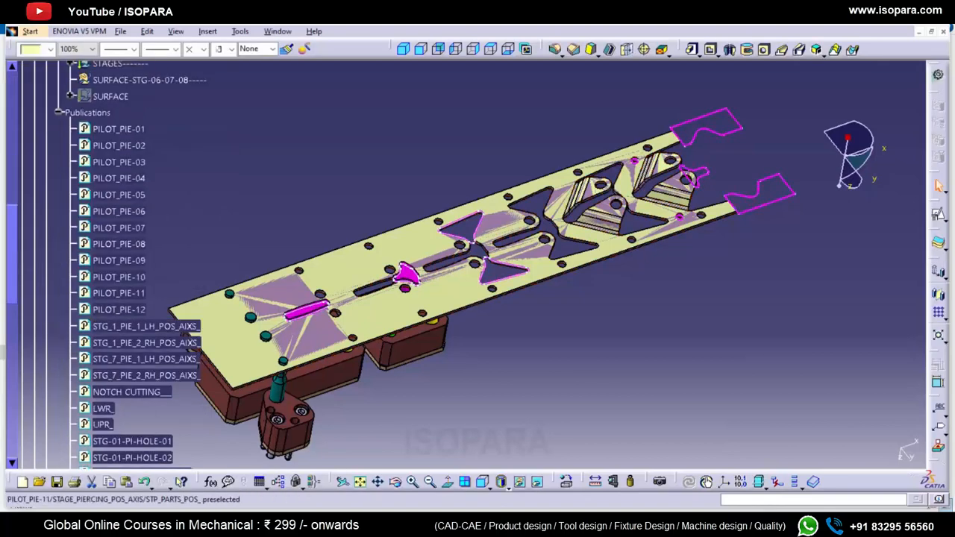
{"action": "left_click", "coordinate": [123, 378], "text": "ctrl"}
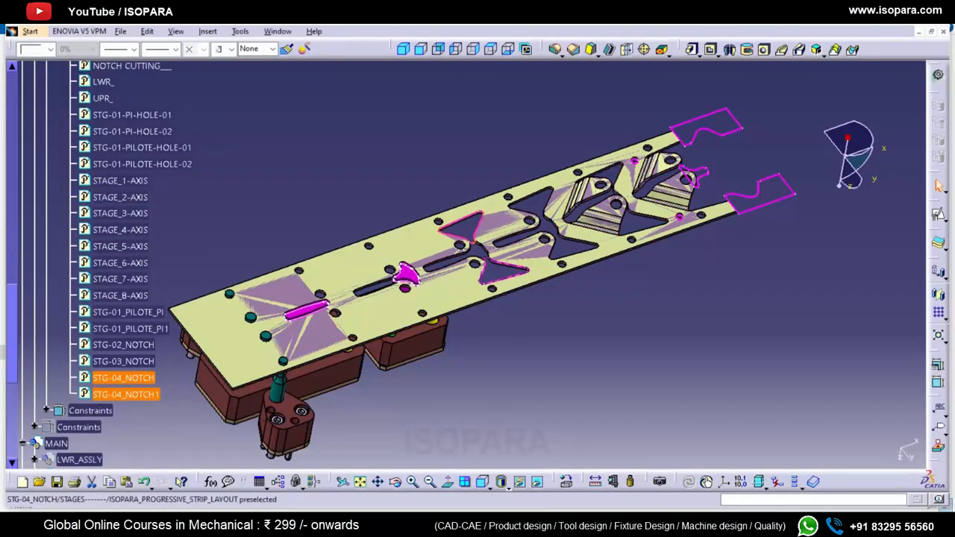
{"action": "scroll", "coordinate": [119, 321], "scroll_direction": "down", "scroll_amount": 7}
{"action": "right_click", "coordinate": [102, 258]}
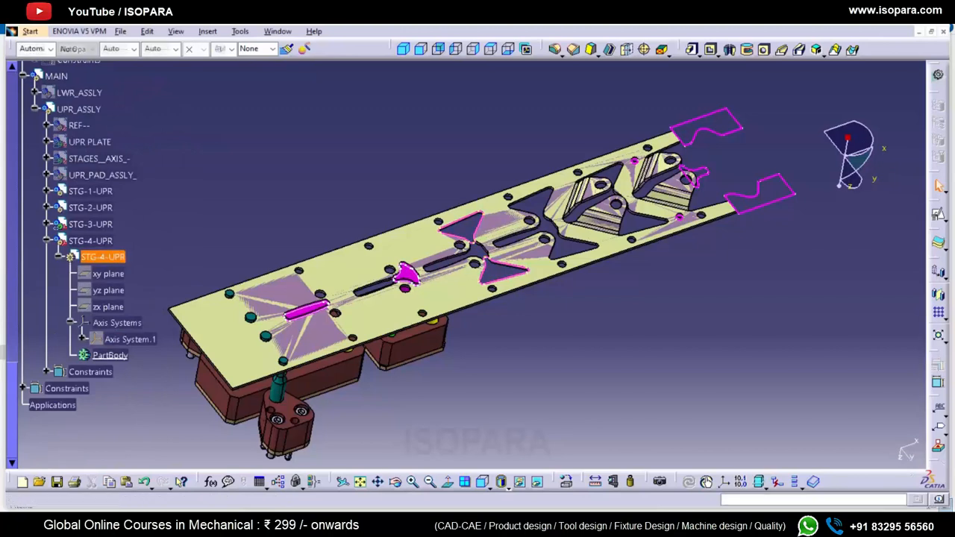
{"action": "right_click", "coordinate": [102, 258]}
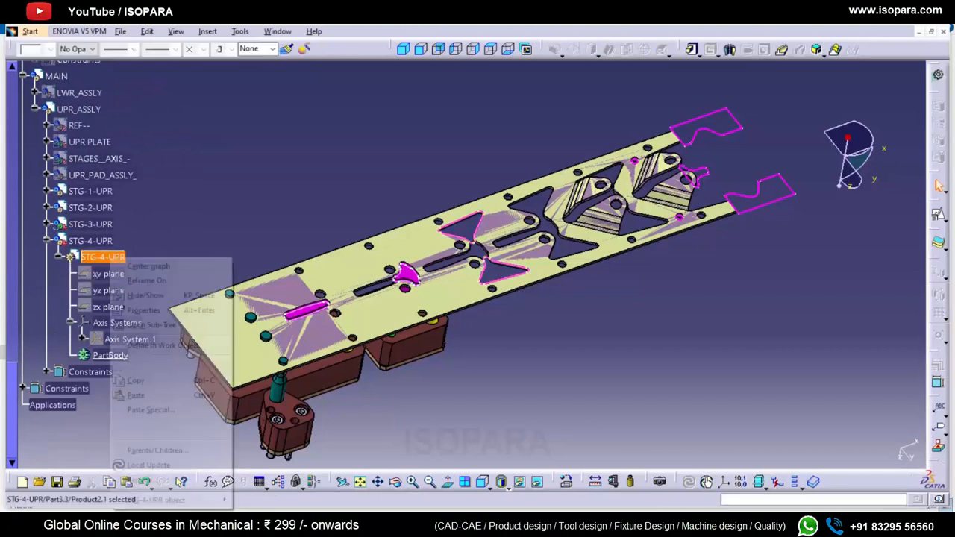
{"action": "left_click", "coordinate": [149, 409]}
{"action": "left_click", "coordinate": [857, 388]}
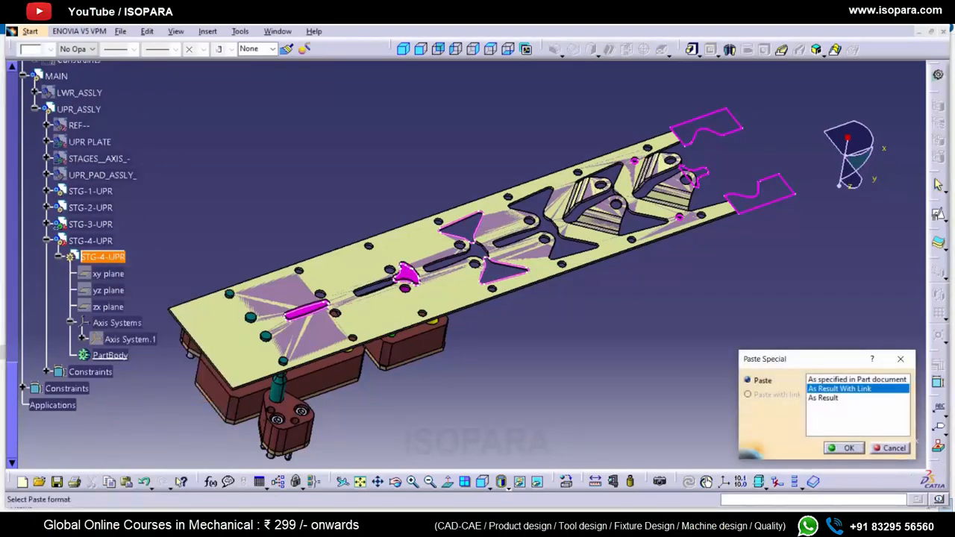
{"action": "left_click", "coordinate": [845, 448]}
- Define External References as the in-work object of the STG-4-UPR part and insert a new body
{"action": "left_click", "coordinate": [70, 372]}
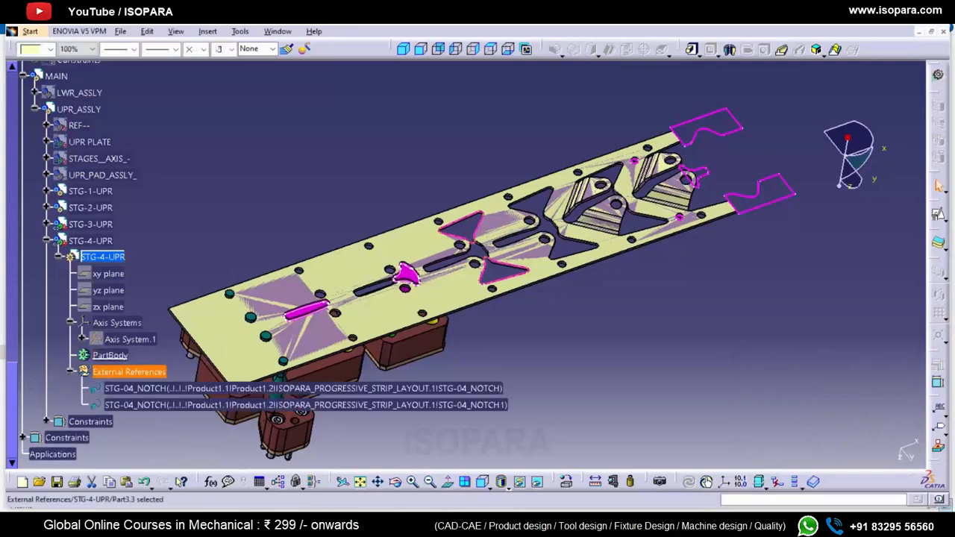
{"action": "right_click", "coordinate": [120, 372]}
{"action": "left_click", "coordinate": [160, 206]}
{"action": "left_click", "coordinate": [70, 372]}
{"action": "left_click", "coordinate": [240, 31]}
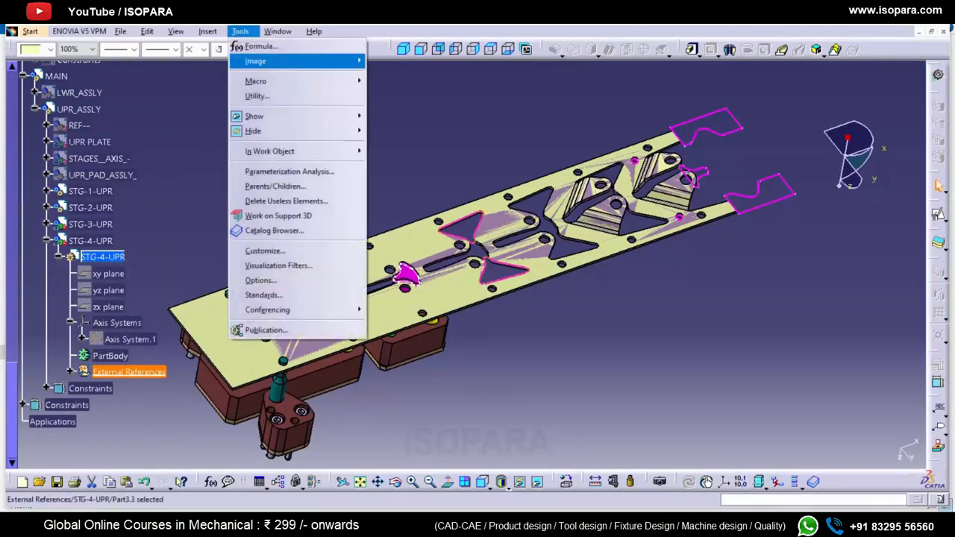
{"action": "mouse_move", "coordinate": [208, 31]}
{"action": "left_click", "coordinate": [220, 61]}
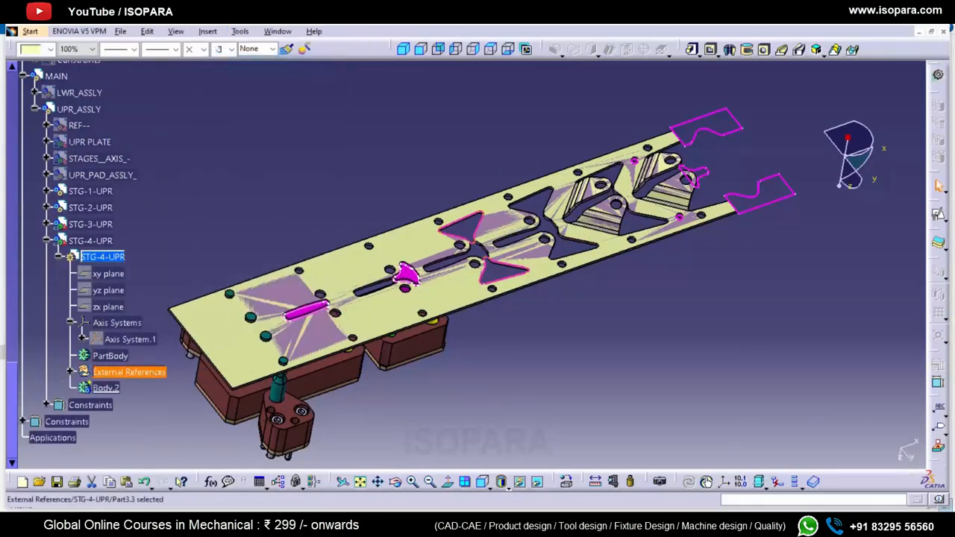
- Activate the STG-4-UPR part for editing through its new body and check the part's properties
{"action": "left_click_drag", "start_coordinate": [12, 403], "coordinate": [12, 90]}
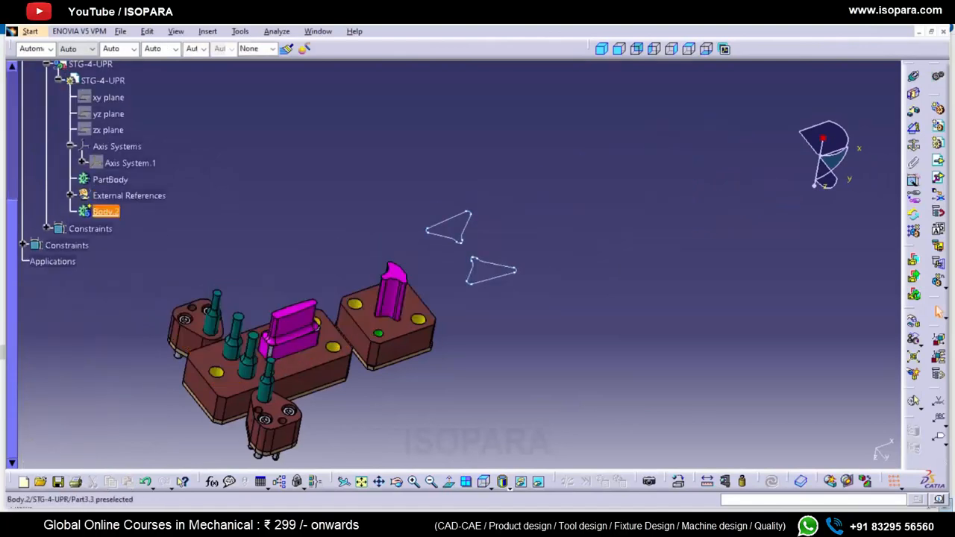
{"action": "double_click", "coordinate": [106, 212]}
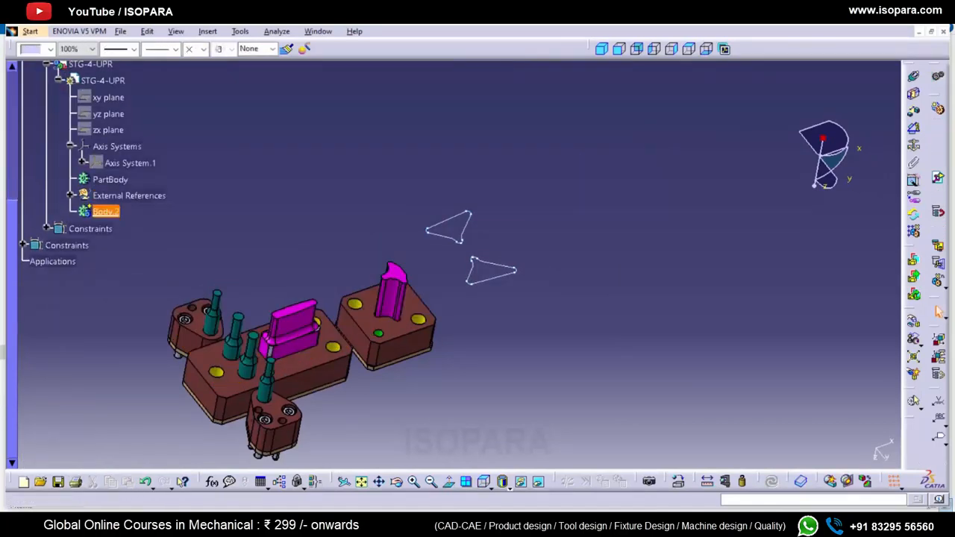
{"action": "right_click", "coordinate": [78, 80]}
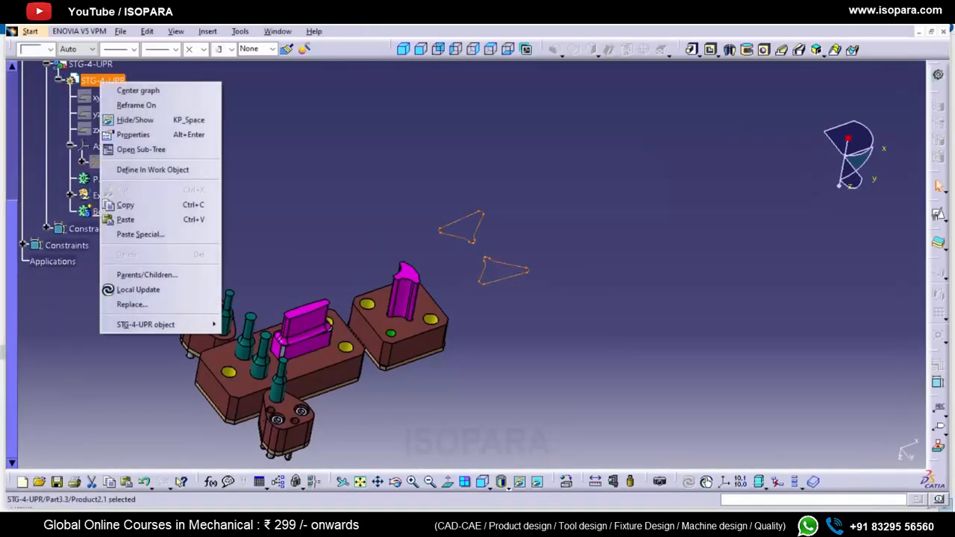
{"action": "left_click", "coordinate": [141, 135]}
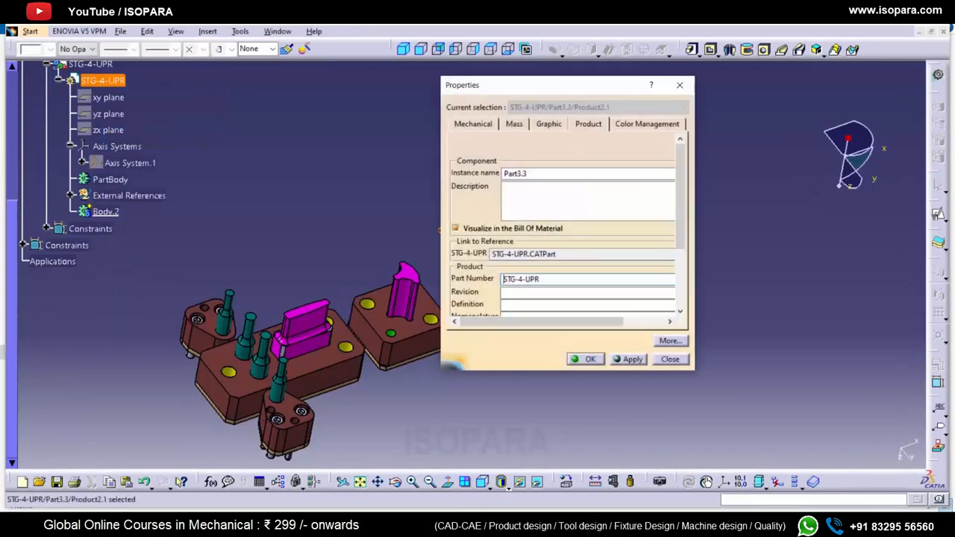
{"action": "left_click", "coordinate": [587, 358]}
- Rename the new body in STG-4-UPR as STG-4_UPR_PUNCH, taking the naming from the STG-3_UPR_PUNCH body's properties
{"action": "left_click", "coordinate": [46, 211]}
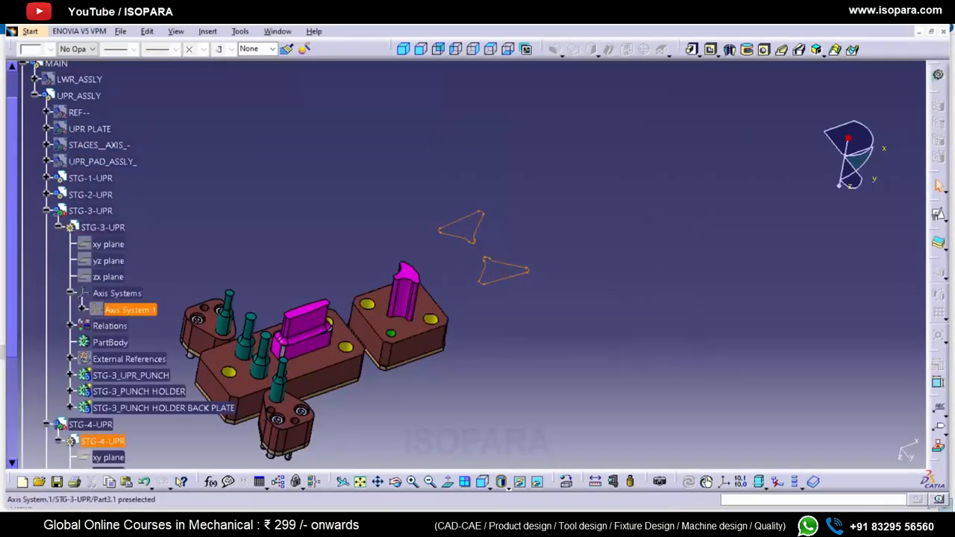
{"action": "right_click", "coordinate": [126, 374]}
{"action": "left_click", "coordinate": [158, 174]}
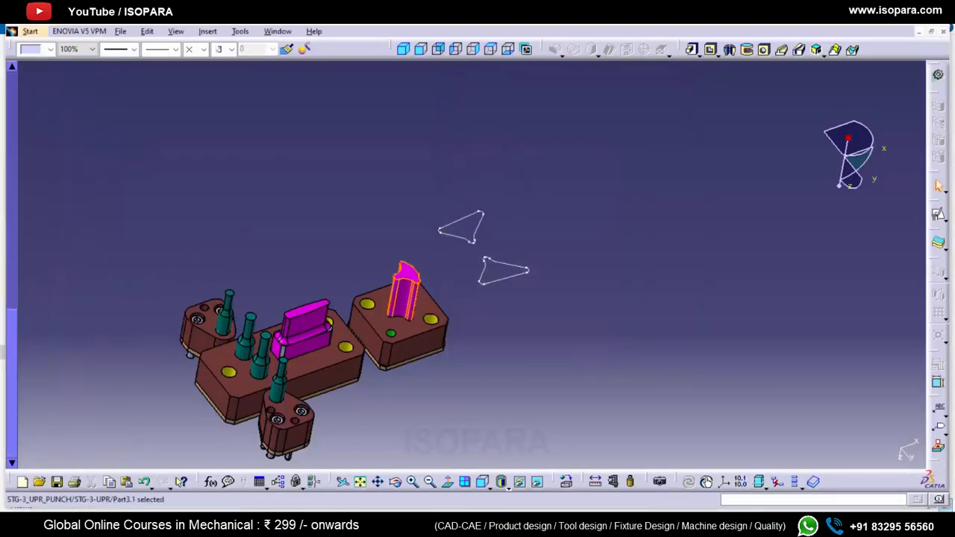
{"action": "scroll", "coordinate": [97, 261], "scroll_direction": "up", "scroll_amount": 5}
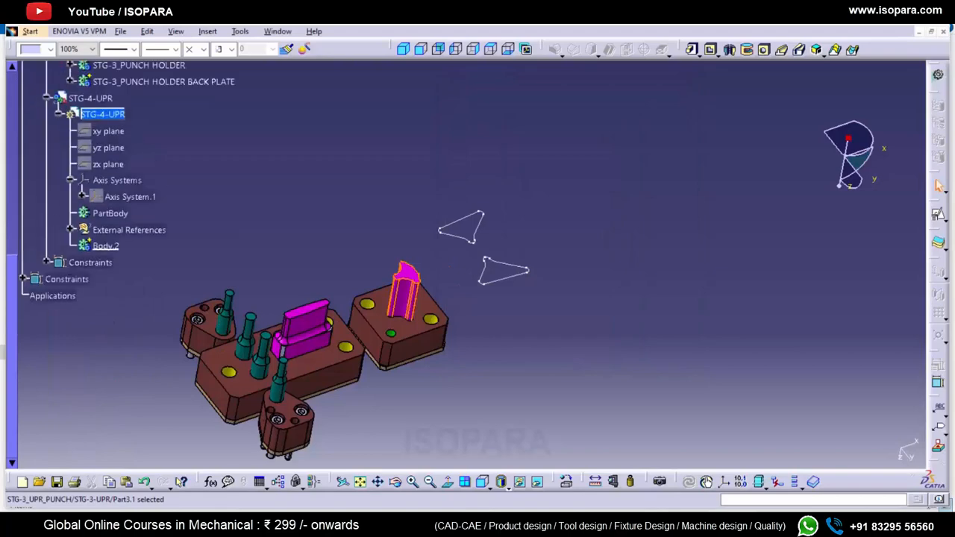
{"action": "right_click", "coordinate": [107, 245]}
{"action": "left_click", "coordinate": [141, 299]}
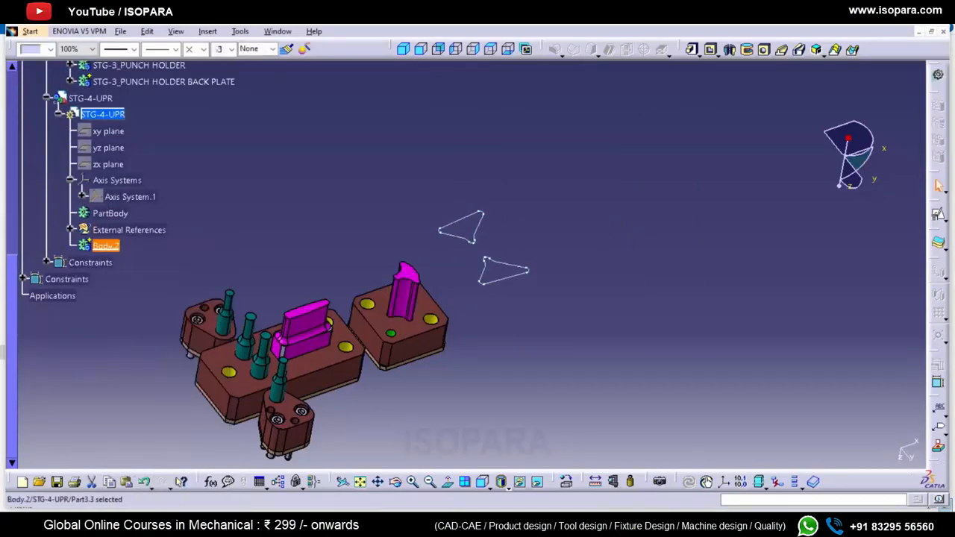
{"action": "right_click", "coordinate": [107, 245]}
{"action": "left_click", "coordinate": [141, 300]}
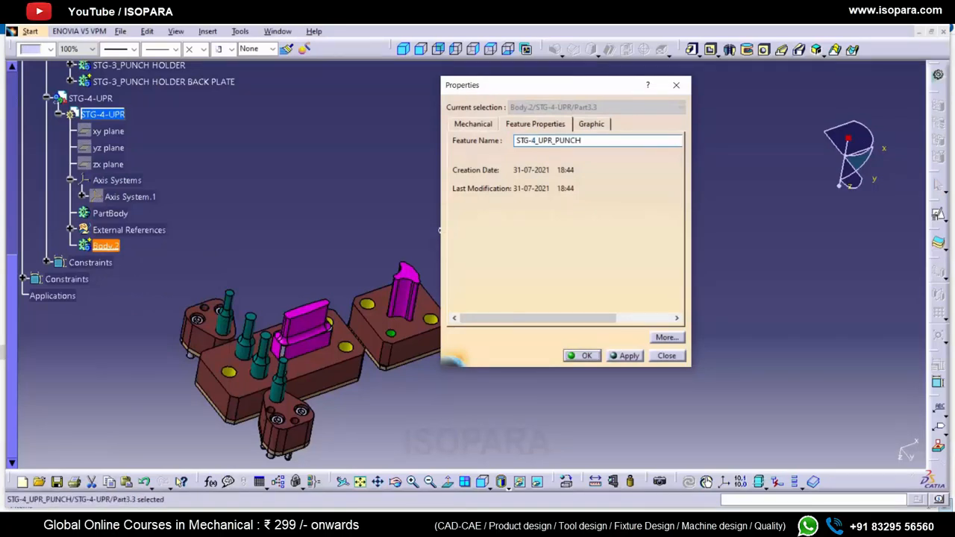
{"action": "key", "text": "Return"}
{"action": "type", "text": "F"}
{"action": "key", "text": "Escape"}
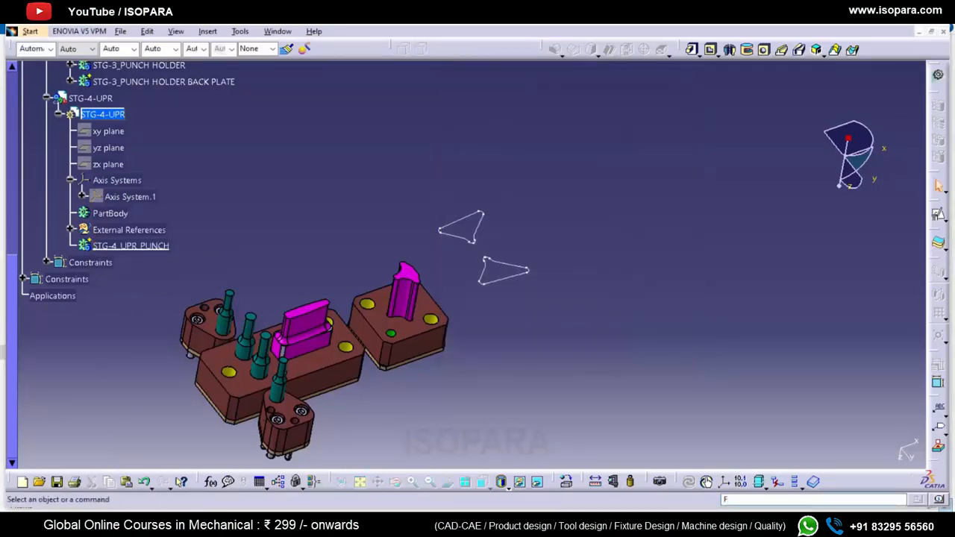
- Start a positioned sketch on the xy plane of STG-4-UPR with implicit origin and orientation
{"action": "double_click", "coordinate": [158, 230]}
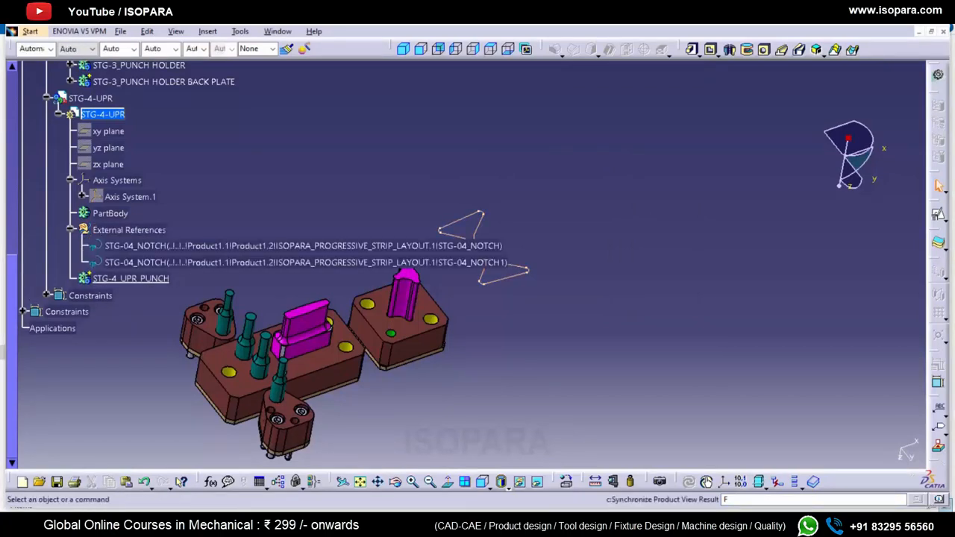
{"action": "left_click", "coordinate": [938, 215]}
{"action": "left_click", "coordinate": [108, 131]}
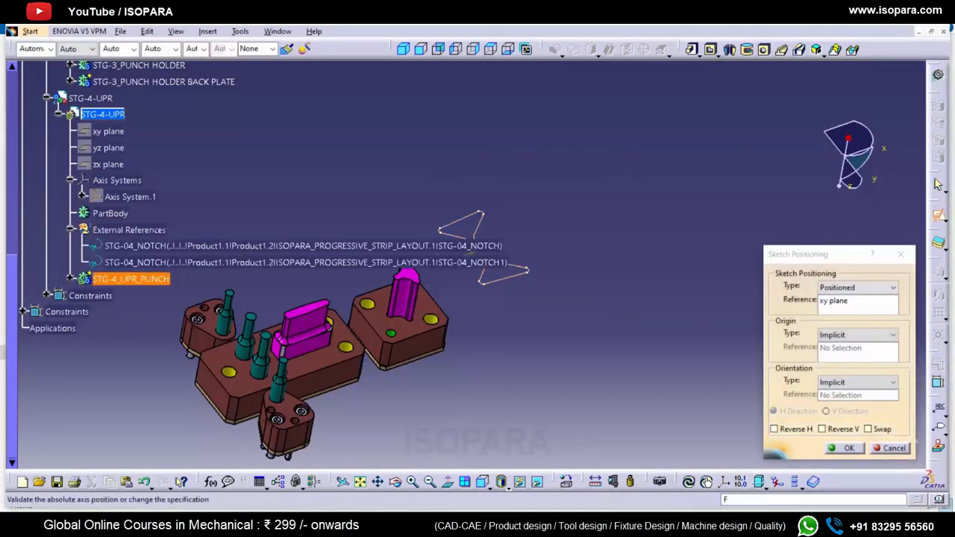
{"action": "middle_click_drag", "start_coordinate": [478, 269], "coordinate": [523, 306]}
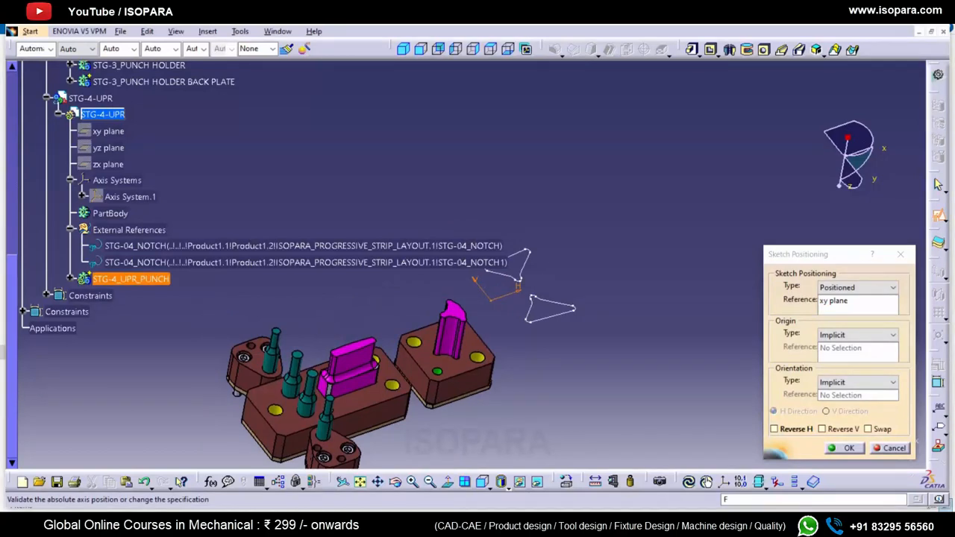
{"action": "left_click", "coordinate": [849, 447]}
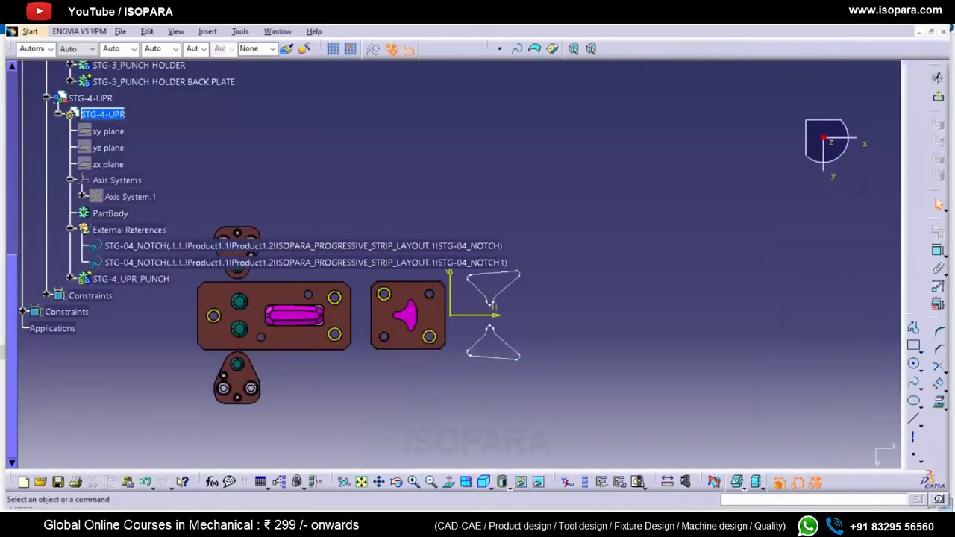
- Offset the STG-04_NOTCH external reference profile into the sketch
{"action": "left_click", "coordinate": [303, 246]}
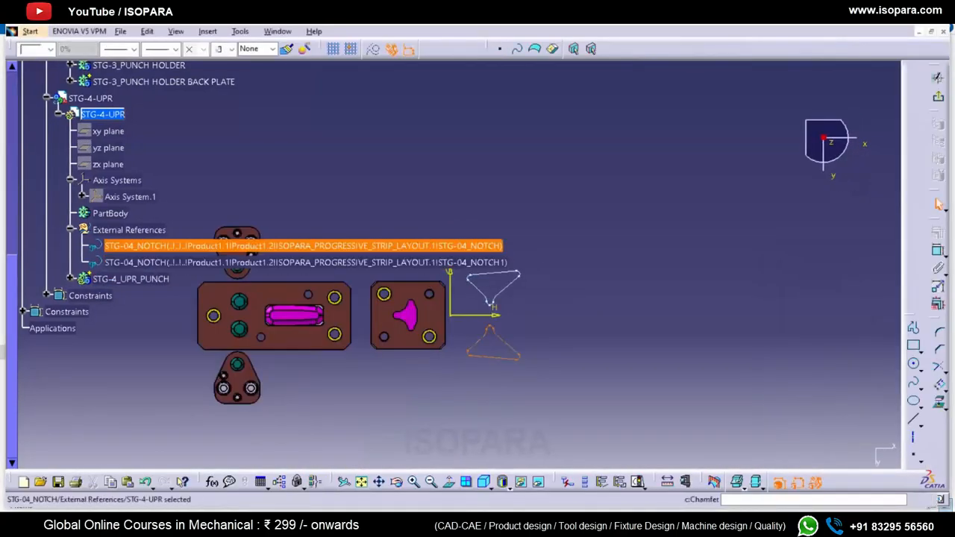
{"action": "left_click", "coordinate": [939, 384]}
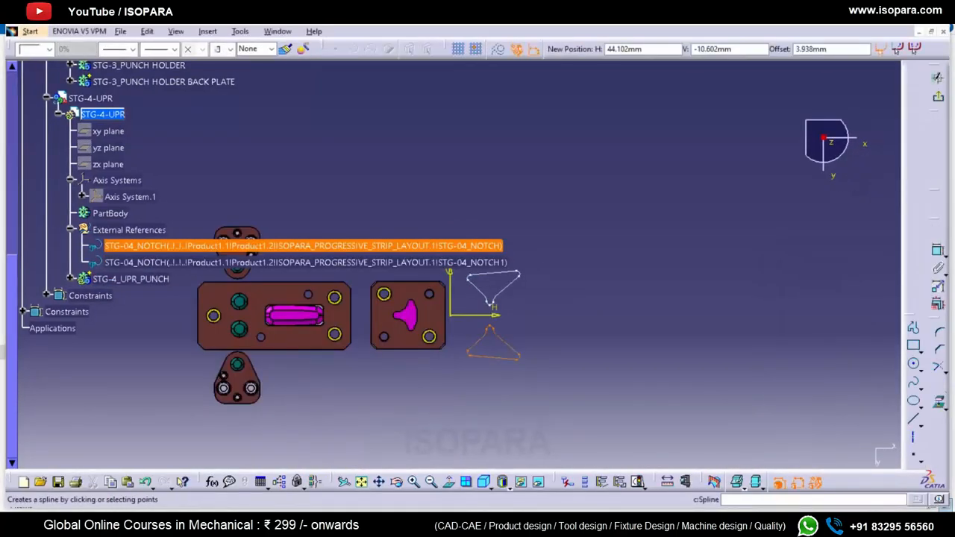
{"action": "left_click", "coordinate": [504, 329]}
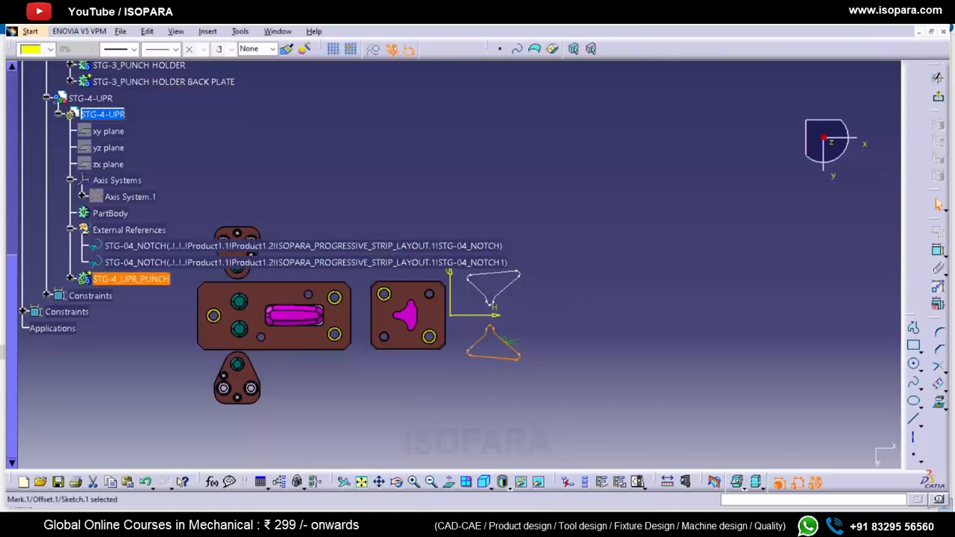
- Offset the second STG-04_NOTCH reference profile into the sketch at 0 mm and exit the sketch
{"action": "left_click", "coordinate": [305, 262]}
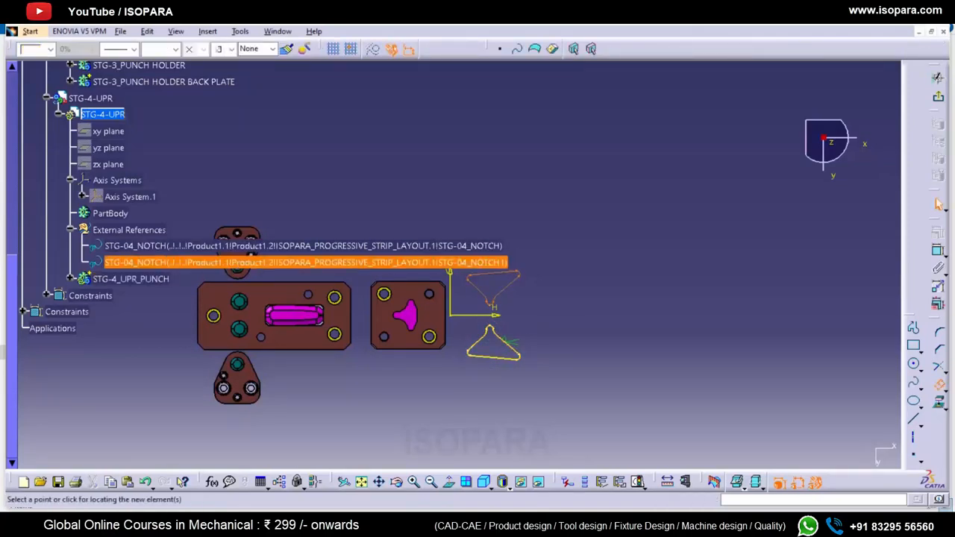
{"action": "type", "text": "0"}
{"action": "key", "text": "Return"}
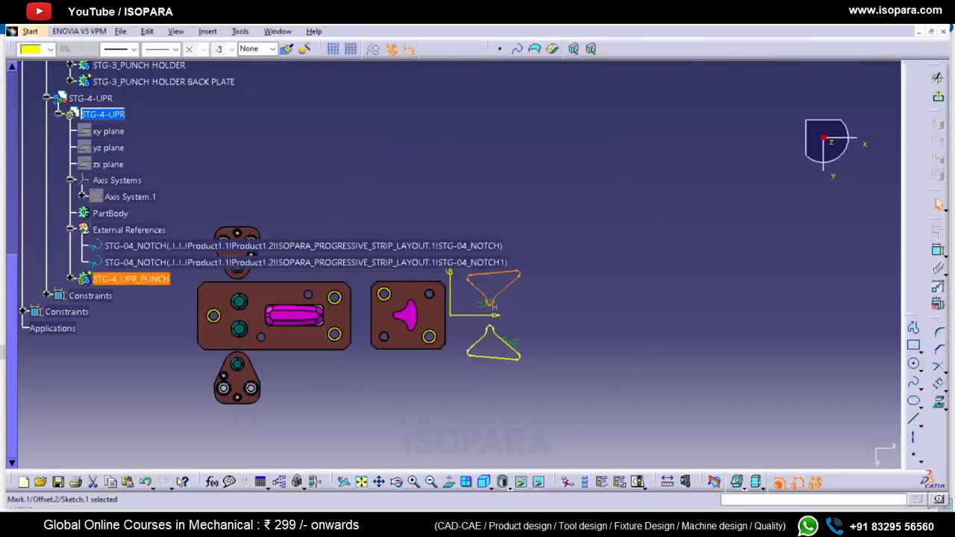
{"action": "left_click", "coordinate": [938, 98]}
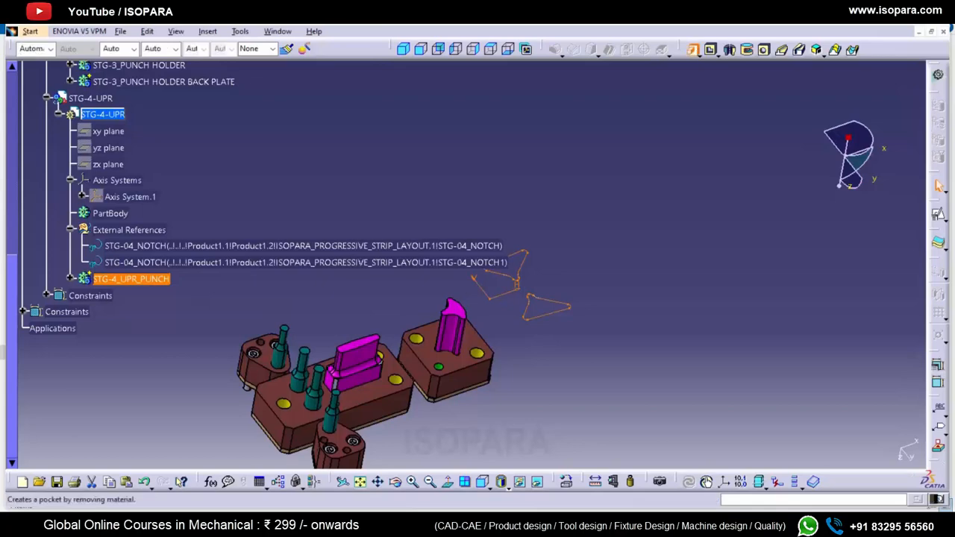
- Pad the sketched notch profiles 77 mm in the reversed direction within STG-4_UPR_PUNCH
{"action": "middle_click_drag", "start_coordinate": [523, 388], "coordinate": [514, 313]}
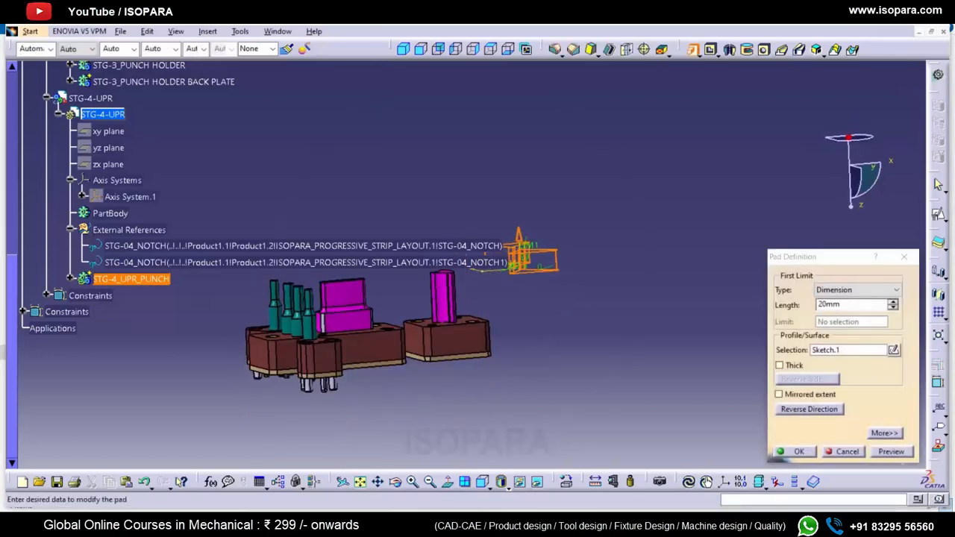
{"action": "left_click", "coordinate": [809, 409]}
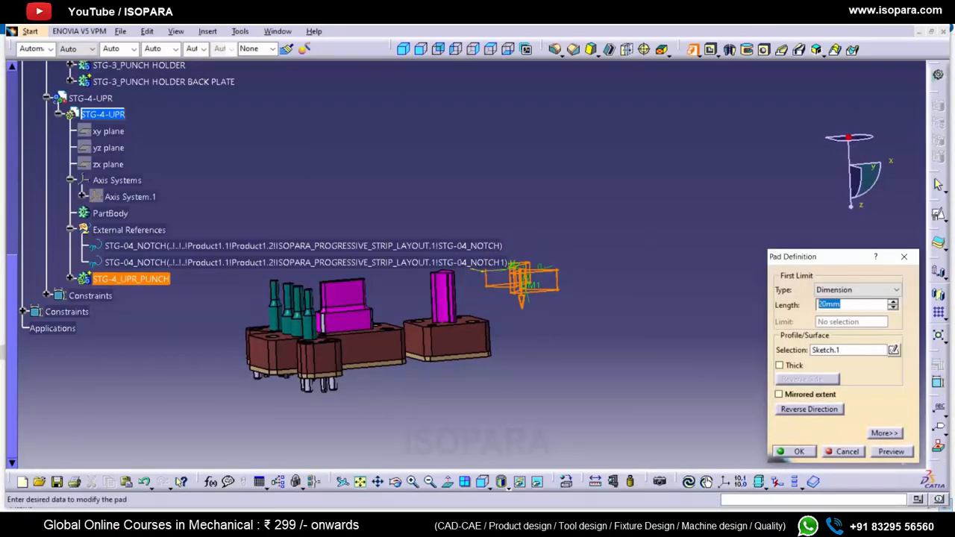
{"action": "left_click", "coordinate": [885, 433]}
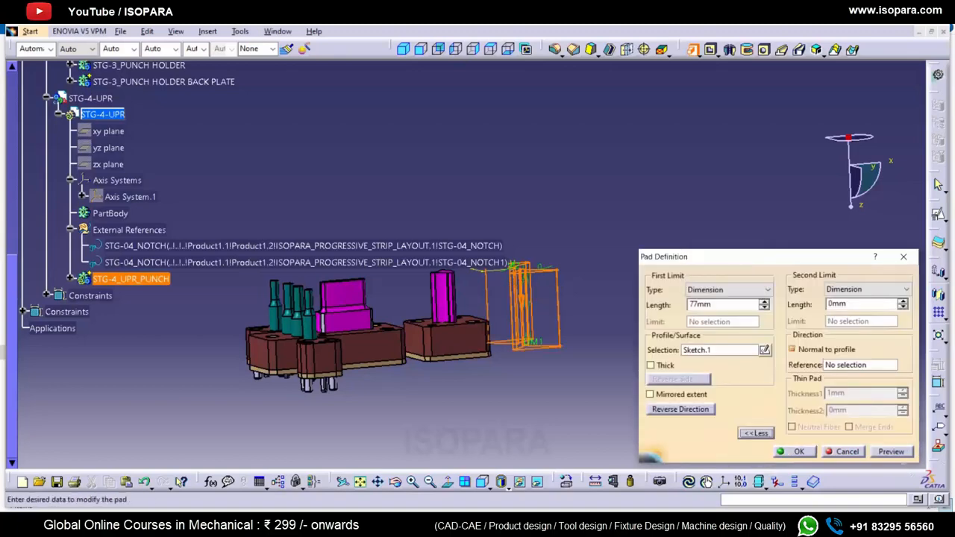
{"action": "key", "text": "Return"}
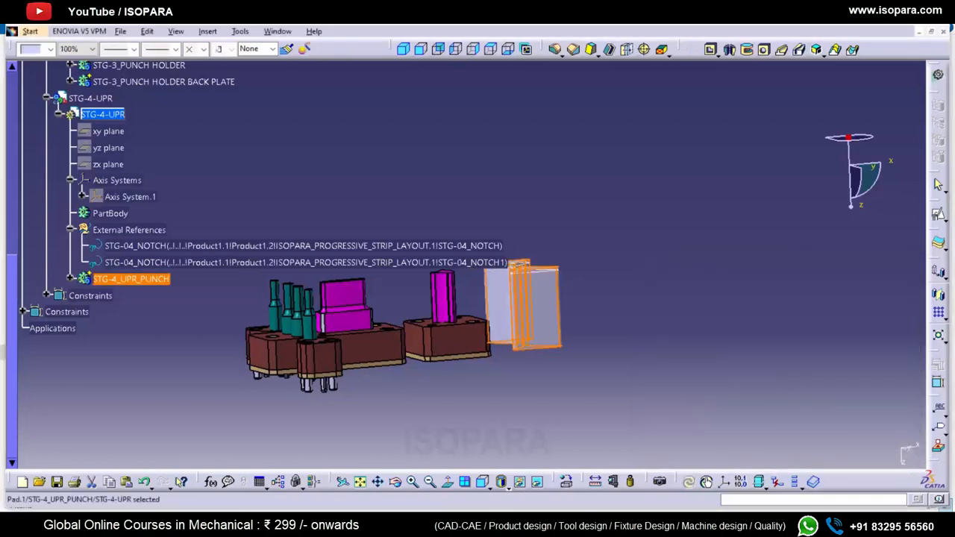
- Hide the External References of STG-4-UPR and collapse their branch in the tree
{"action": "left_click", "coordinate": [466, 282]}
{"action": "middle_click_drag", "start_coordinate": [492, 328], "coordinate": [465, 282]}
{"action": "middle_click_drag", "start_coordinate": [515, 351], "coordinate": [514, 305]}
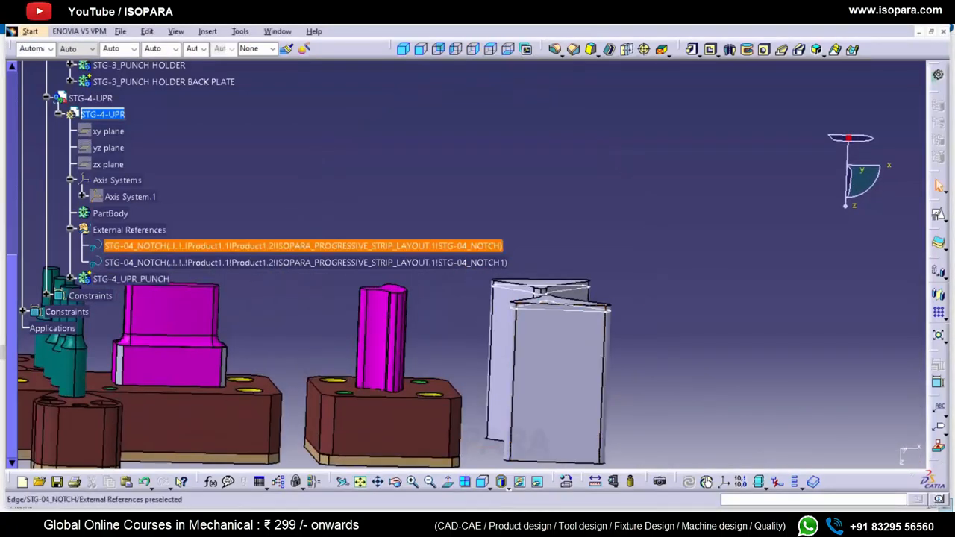
{"action": "middle_click_drag", "start_coordinate": [641, 336], "coordinate": [627, 281]}
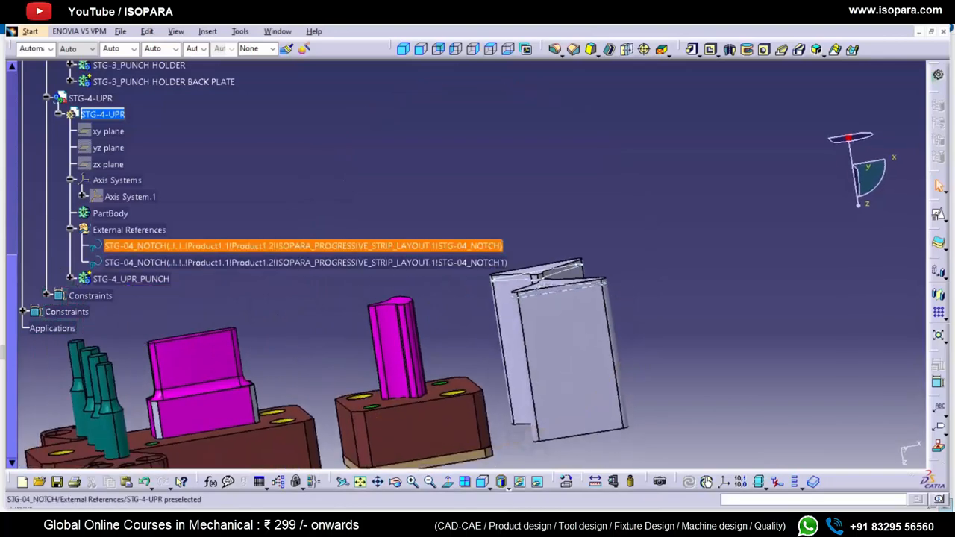
{"action": "left_click", "coordinate": [129, 230]}
{"action": "key", "text": "space"}
{"action": "left_click", "coordinate": [70, 229]}
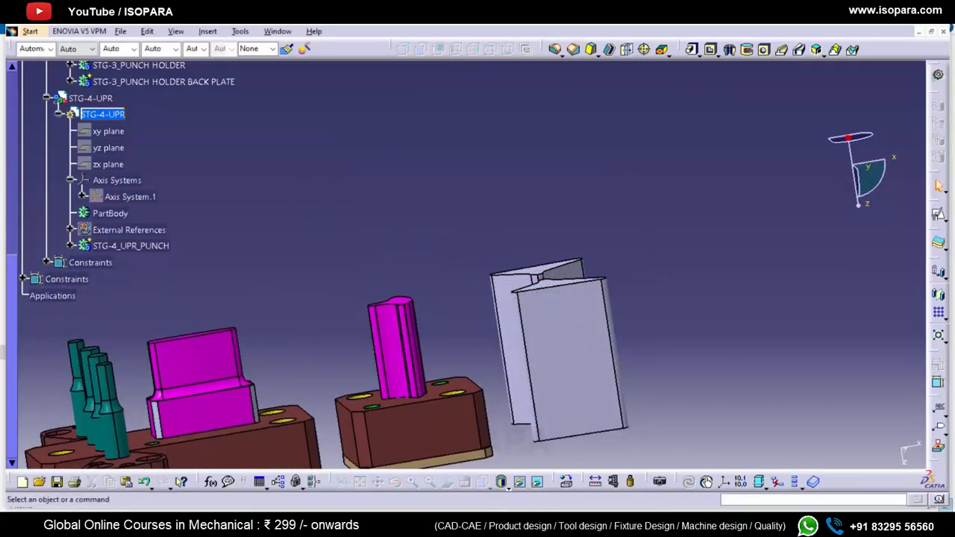
- Copy the magenta graphic properties of an existing punch onto the new stage 4 punch pad with the Painter
{"action": "middle_click_drag", "start_coordinate": [507, 344], "coordinate": [538, 302]}
{"action": "left_click", "coordinate": [567, 336]}
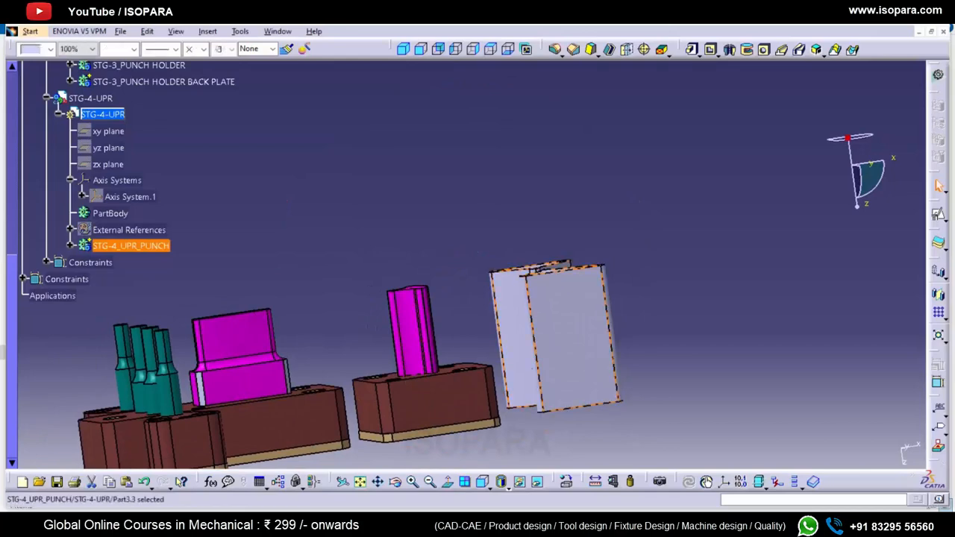
{"action": "left_click", "coordinate": [114, 262]}
{"action": "left_click", "coordinate": [286, 48]}
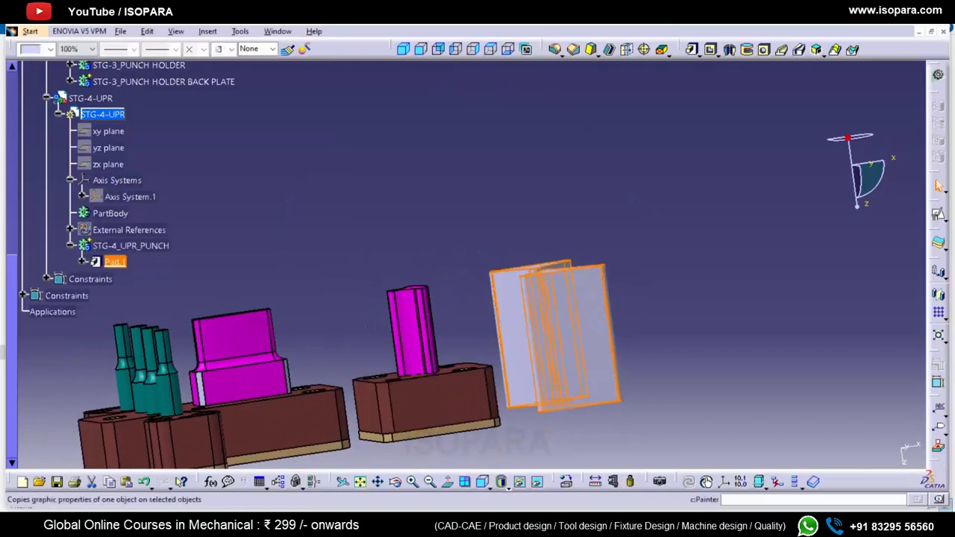
{"action": "left_click", "coordinate": [242, 380]}
{"action": "middle_click_drag", "start_coordinate": [478, 314], "coordinate": [425, 336]}
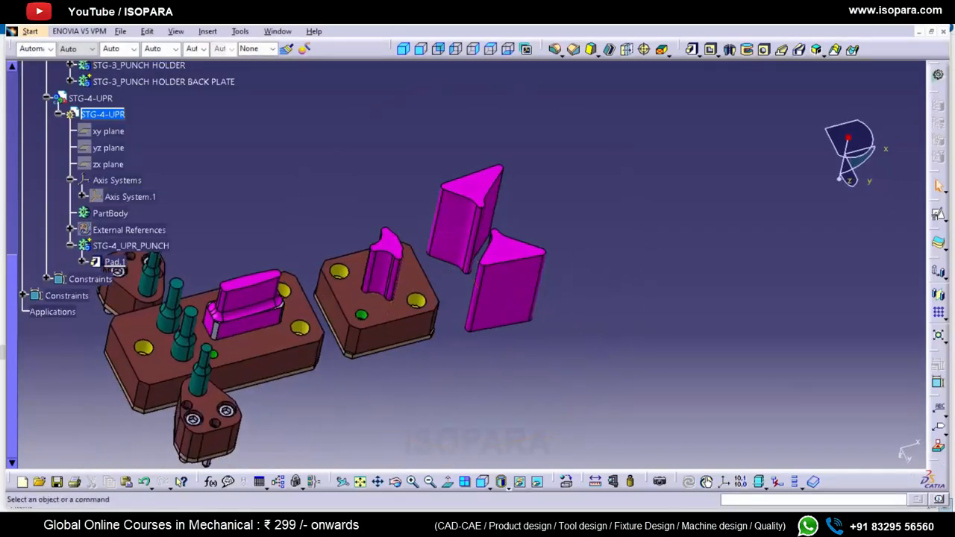
- Make STG-4_UPR_PUNCH the in-work object and start a positioned sketch on the end face of the notch punch
{"action": "left_click", "coordinate": [112, 247]}
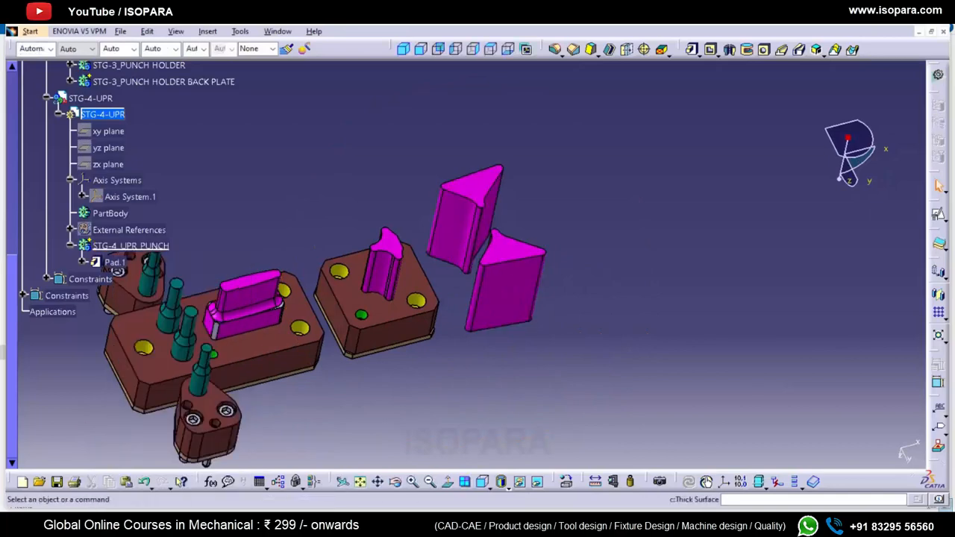
{"action": "left_click", "coordinate": [939, 215]}
{"action": "mouse_move", "coordinate": [515, 358]}
{"action": "middle_mouse_down"}
{"action": "mouse_move", "coordinate": [467, 198]}
{"action": "mouse_move", "coordinate": [488, 212]}
{"action": "middle_mouse_up"}
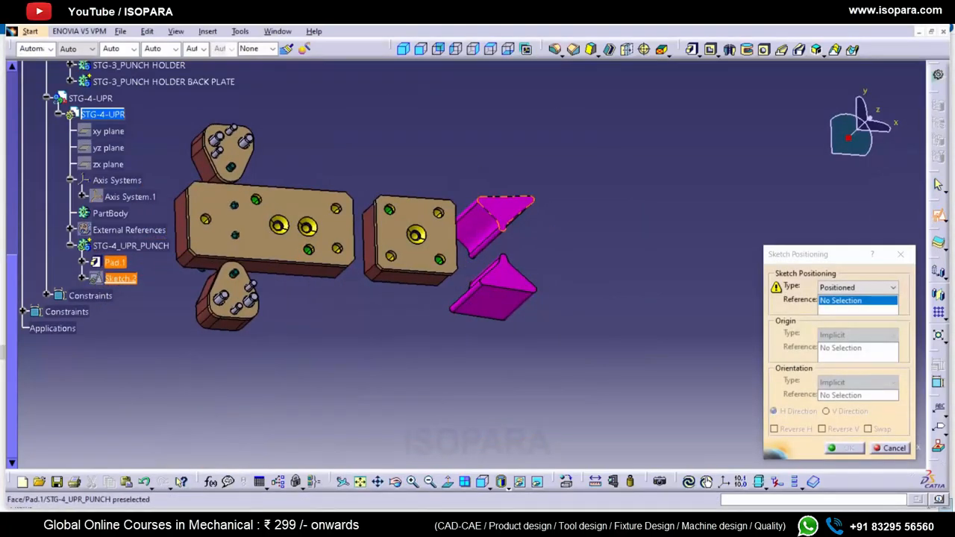
{"action": "left_click", "coordinate": [499, 211]}
{"action": "left_click", "coordinate": [843, 448]}
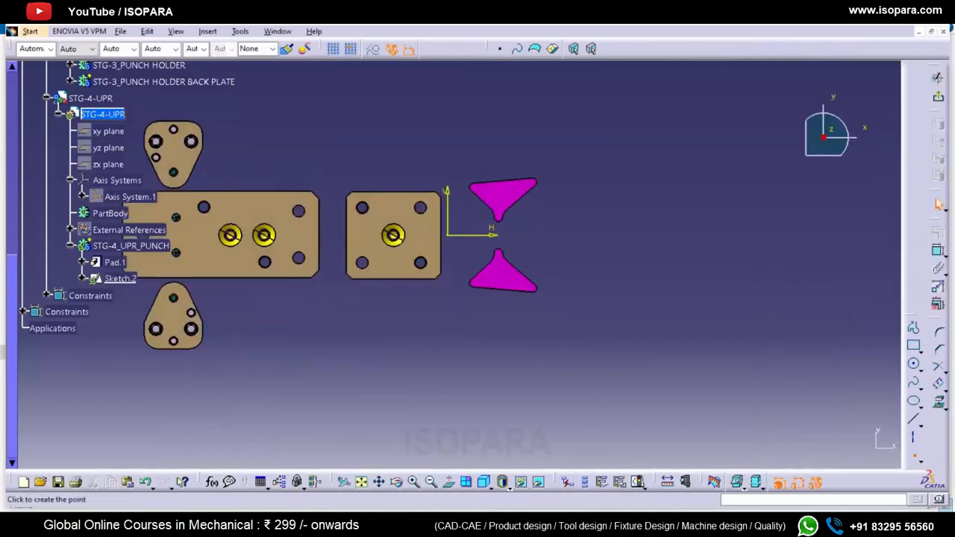
- Place one sketch point inside each notch punch face, the upper one about 37 mm along H and 32 mm along V
{"action": "left_click", "coordinate": [913, 364]}
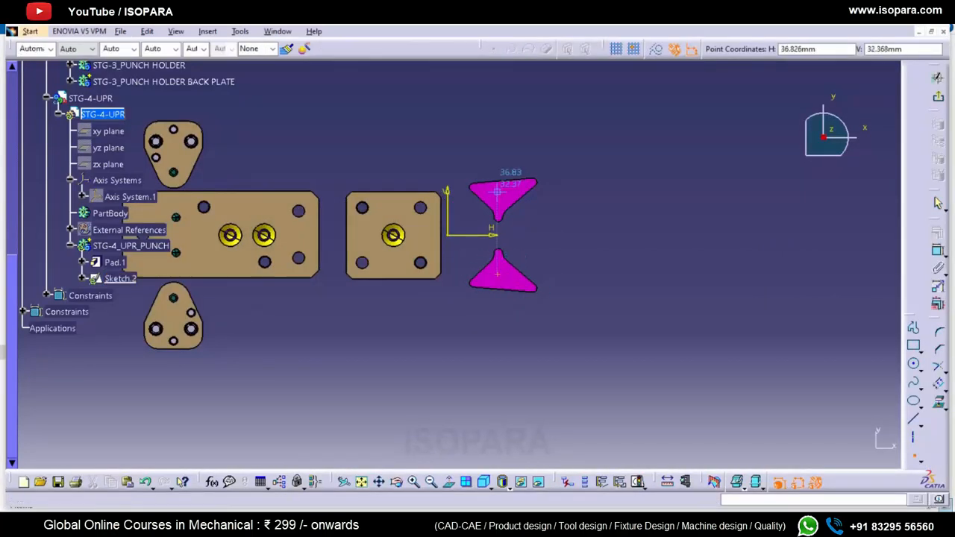
{"action": "left_click", "coordinate": [497, 192]}
{"action": "left_click", "coordinate": [939, 204]}
{"action": "left_click_drag", "start_coordinate": [542, 317], "coordinate": [457, 165]}
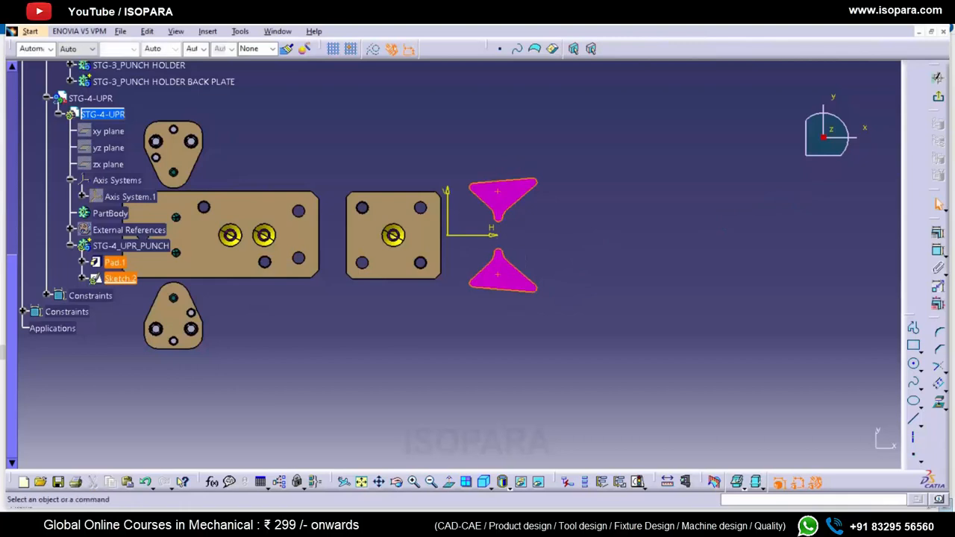
{"action": "left_click", "coordinate": [631, 286]}
- Draw a vertical axis line between the two points and make the points symmetric about the horizontal sketch axis
{"action": "left_click", "coordinate": [913, 438]}
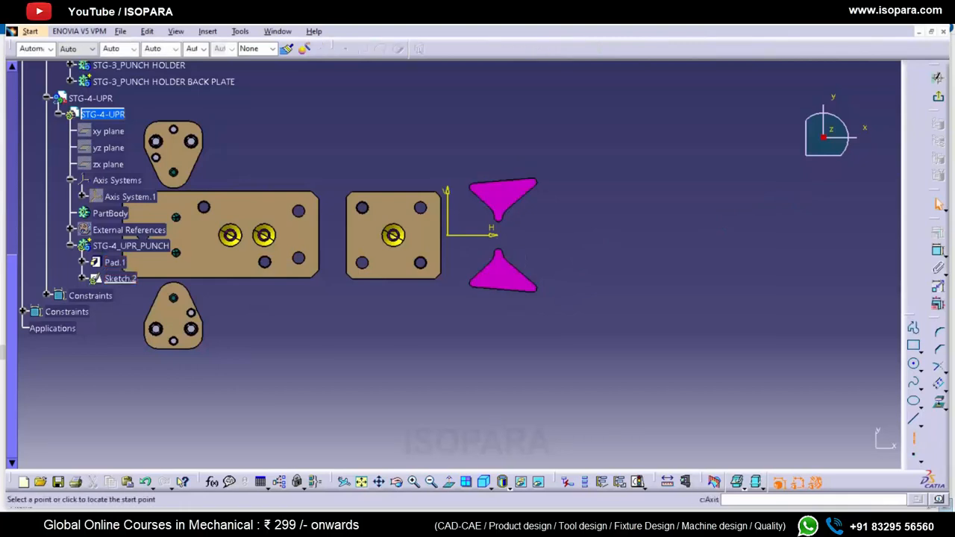
{"action": "left_click", "coordinate": [497, 192]}
{"action": "left_click", "coordinate": [497, 275]}
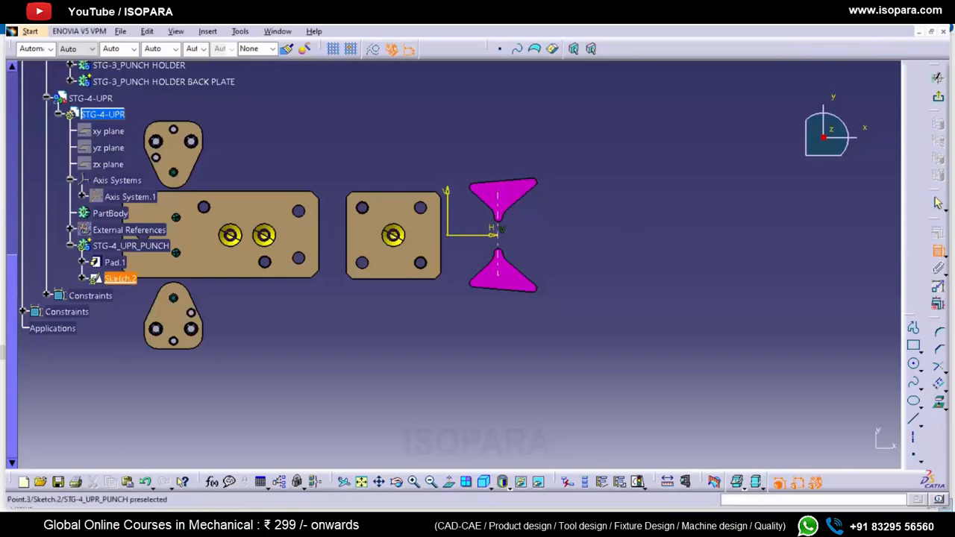
{"action": "right_click", "coordinate": [521, 227]}
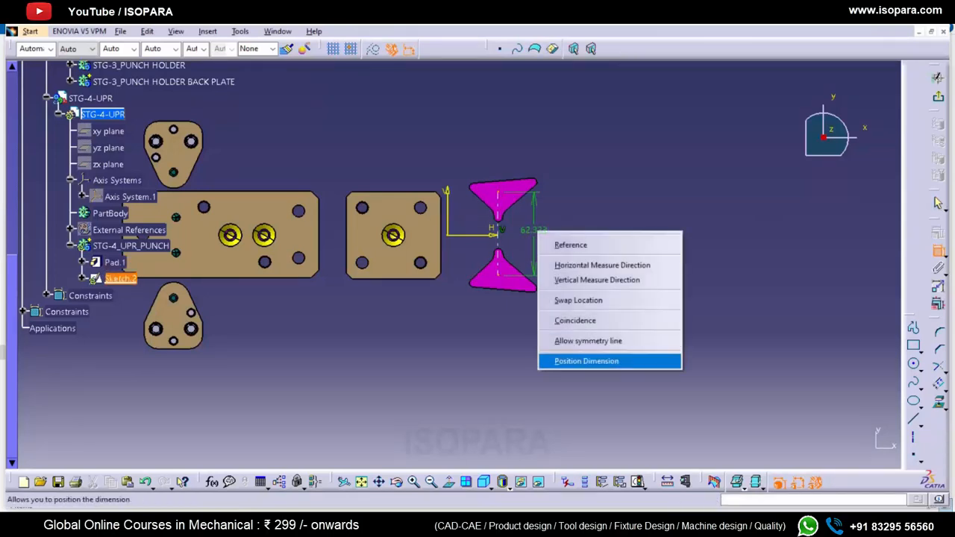
{"action": "left_click", "coordinate": [580, 360]}
{"action": "left_click", "coordinate": [495, 232]}
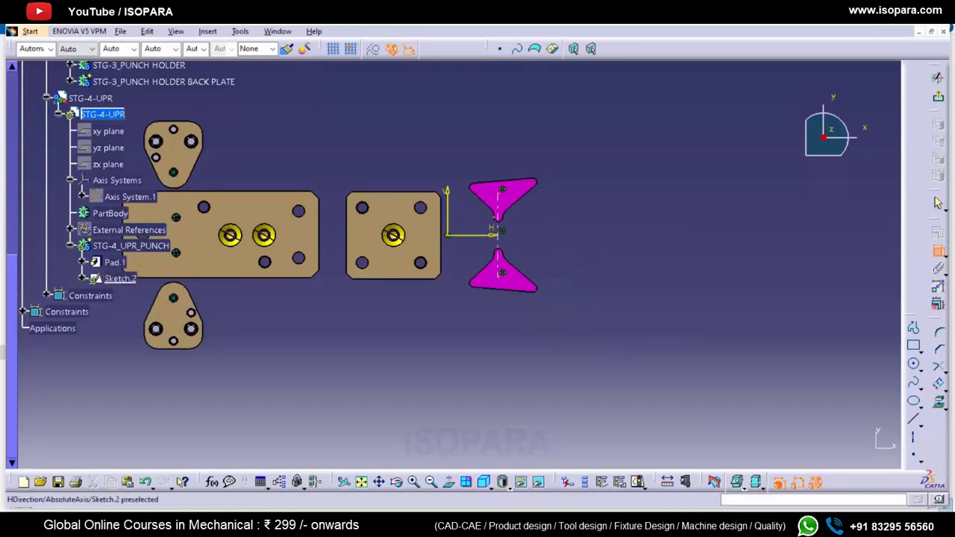
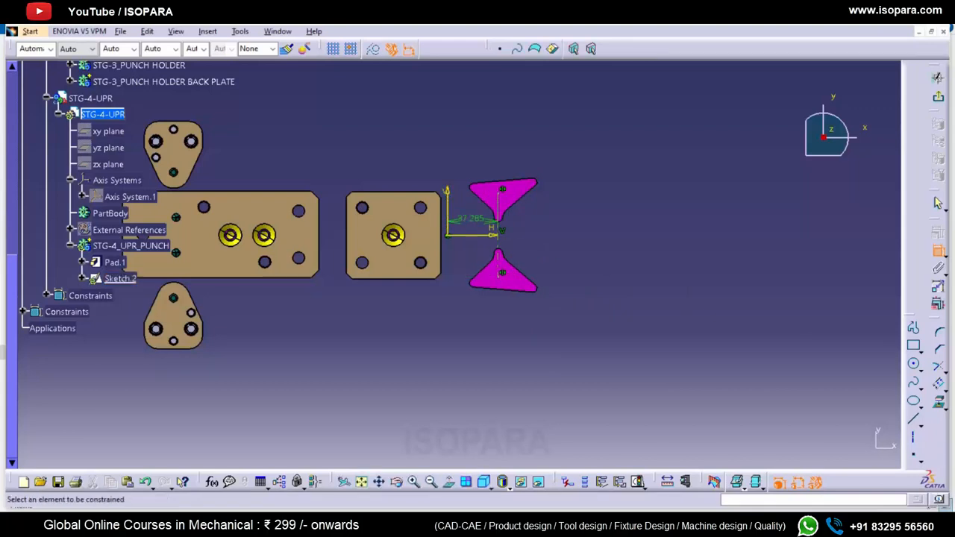
- Set the axis line's distance from the vertical sketch axis to 35 mm and the spacing between the points to 60 mm
{"action": "double_click", "coordinate": [492, 227]}
{"action": "type", "text": "35mm"}
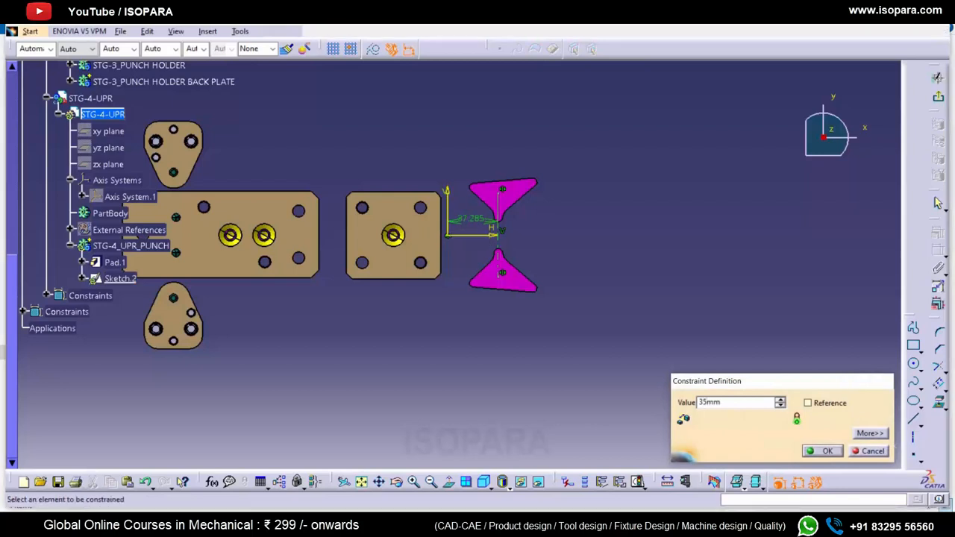
{"action": "key", "text": "Return"}
{"action": "left_click", "coordinate": [544, 223]}
{"action": "double_click", "coordinate": [544, 223]}
{"action": "type", "text": "60"}
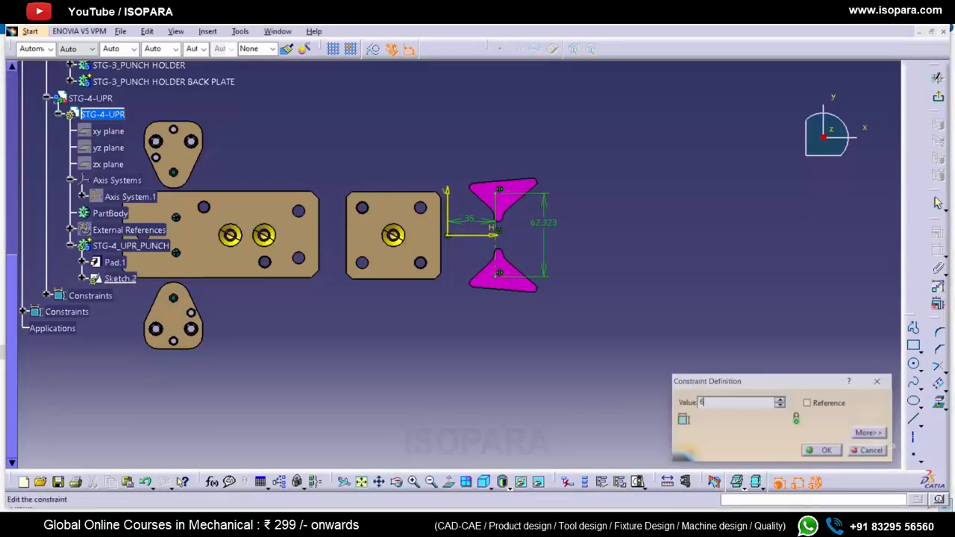
{"action": "key", "text": "Return"}
- Try 40 mm for the axis line's distance from the vertical sketch axis and settle on 38 mm
{"action": "double_click", "coordinate": [493, 227]}
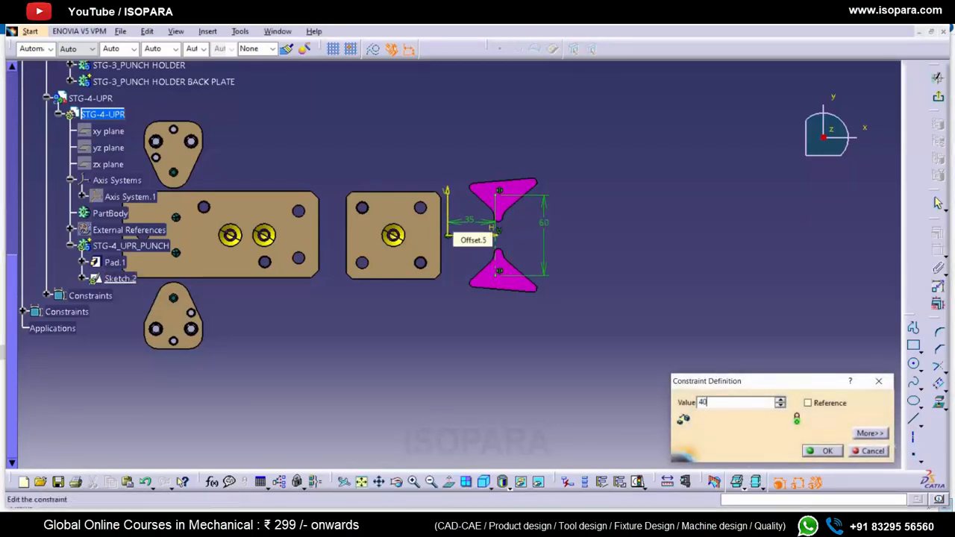
{"action": "type", "text": "40"}
{"action": "key", "text": "Return"}
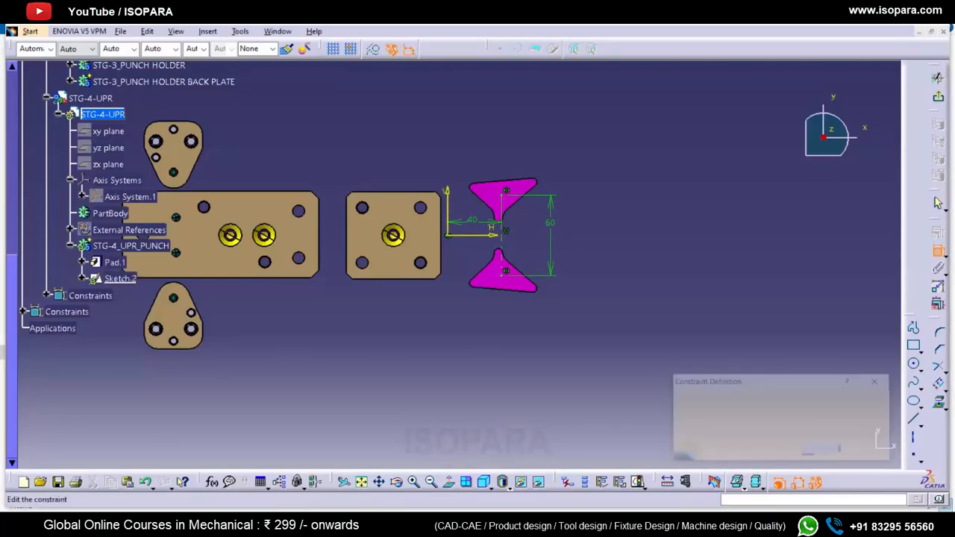
{"action": "type", "text": "38"}
{"action": "key", "text": "Return"}
{"action": "key", "text": "Escape"}
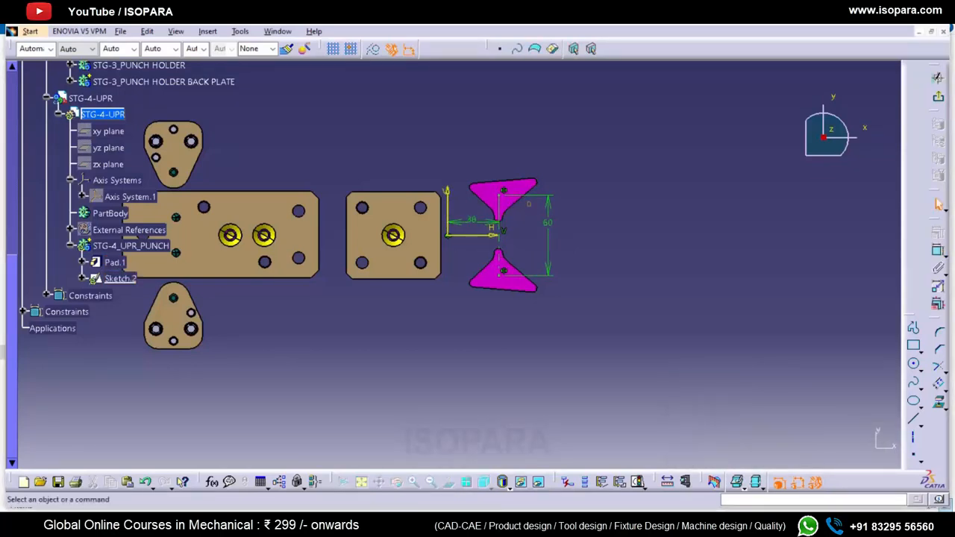
- Convert the two sketch points to standard elements and exit the sketch
{"action": "left_click", "coordinate": [119, 278]}
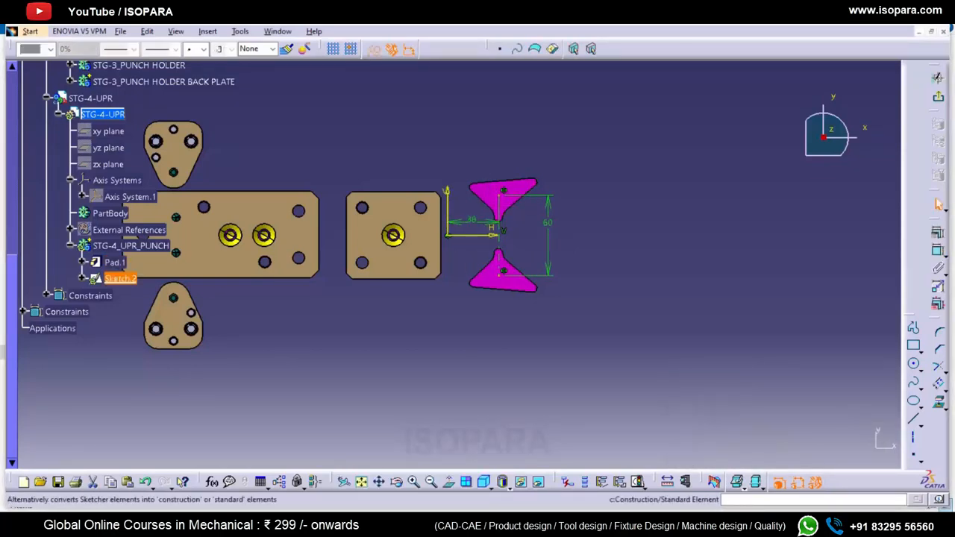
{"action": "key", "text": "Escape"}
{"action": "left_click", "coordinate": [938, 96]}
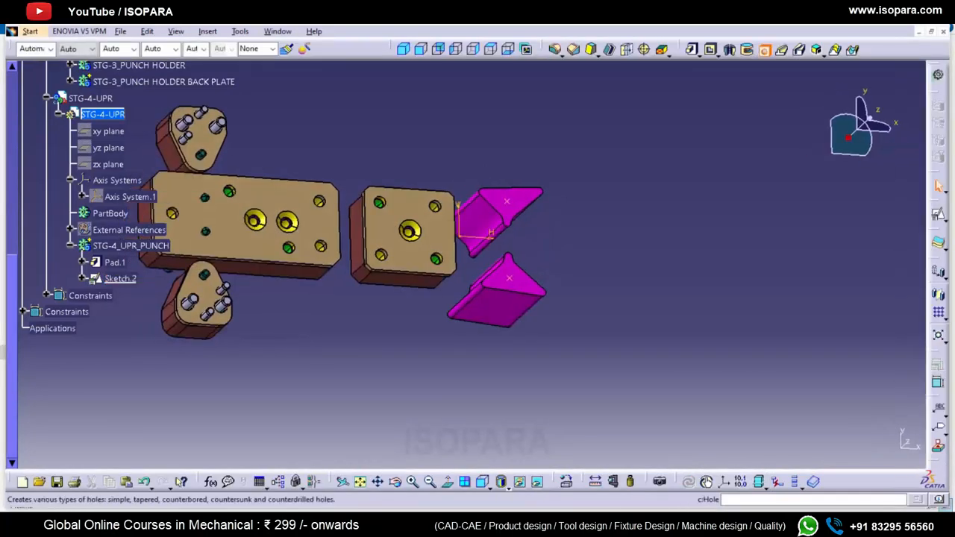
- Start a simple hole on the lower notch punch's end face, centred on its sketch point
{"action": "left_click", "coordinate": [510, 278]}
{"action": "left_click", "coordinate": [514, 285]}
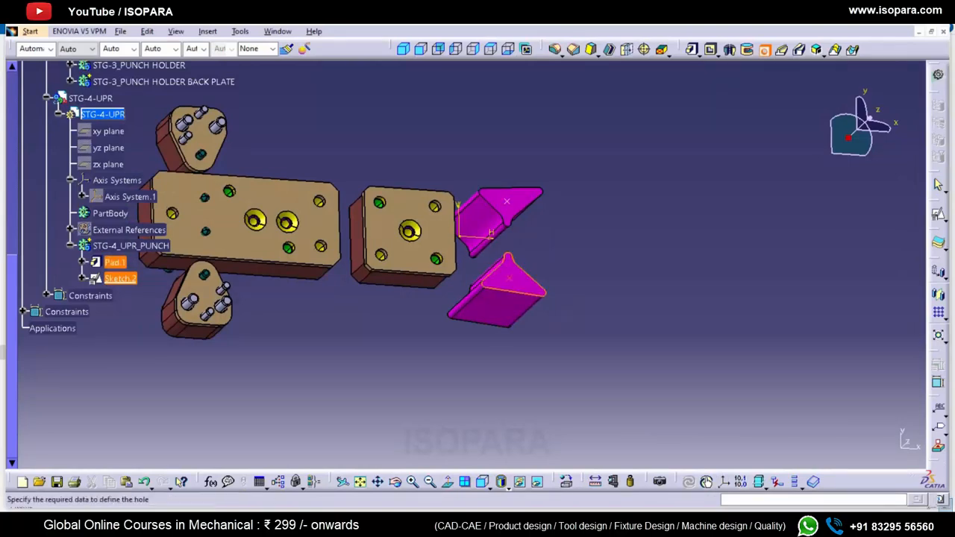
{"action": "left_click", "coordinate": [773, 236]}
{"action": "left_click", "coordinate": [723, 235]}
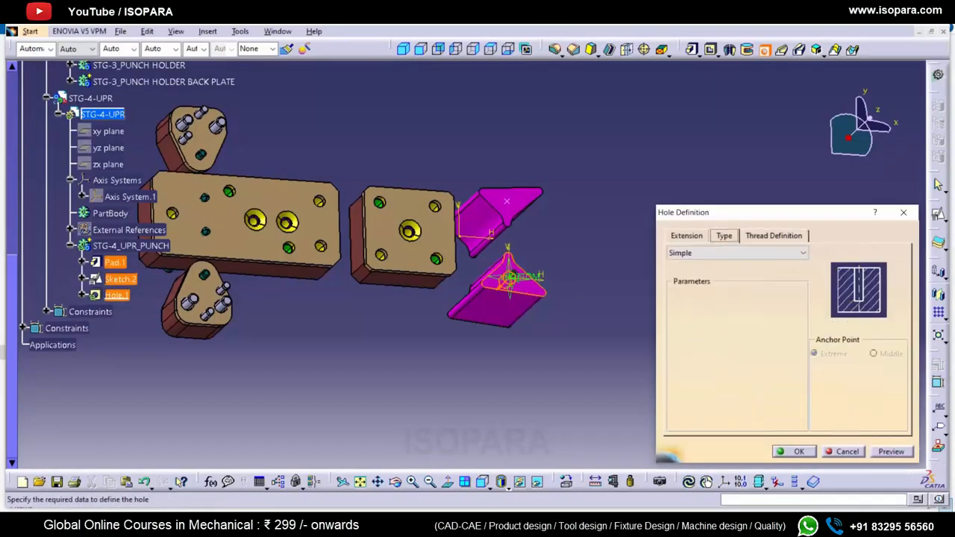
- Make the hole threaded as Metric Thick Pitch M8, with an 18 mm thread depth and a 20 mm hole depth
{"action": "left_click", "coordinate": [687, 236]}
{"action": "left_click", "coordinate": [773, 236]}
{"action": "left_click", "coordinate": [672, 253]}
{"action": "left_click", "coordinate": [783, 323]}
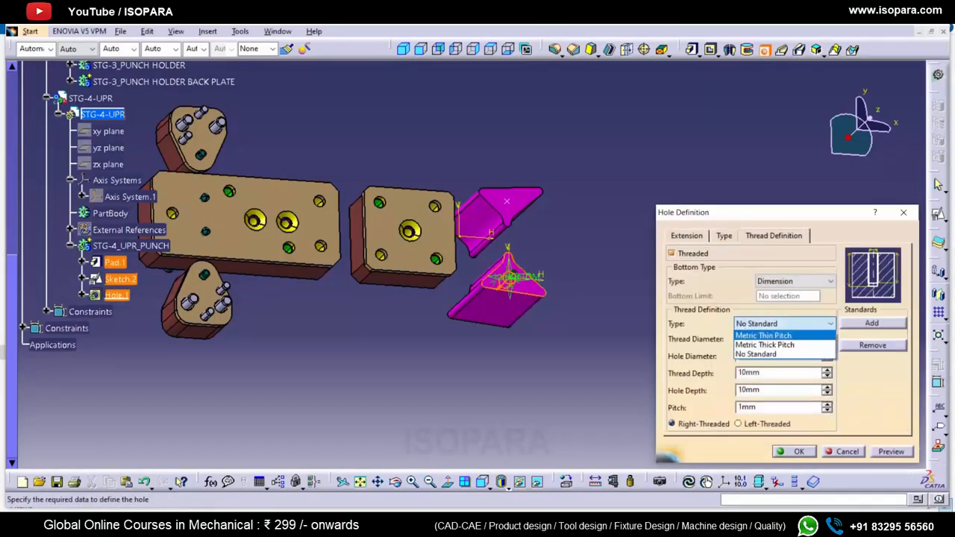
{"action": "left_click", "coordinate": [765, 344]}
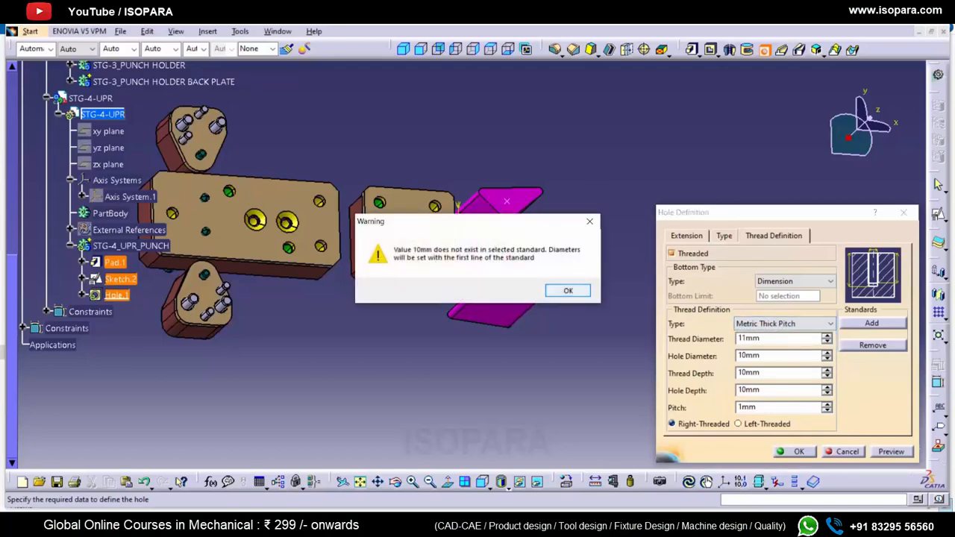
{"action": "left_click", "coordinate": [568, 290]}
{"action": "left_click", "coordinate": [724, 236]}
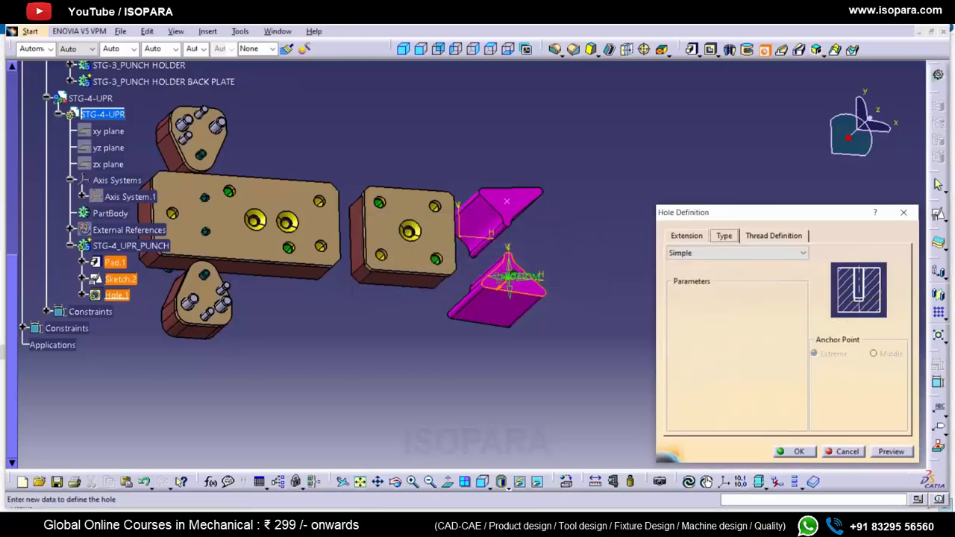
{"action": "left_click", "coordinate": [773, 236]}
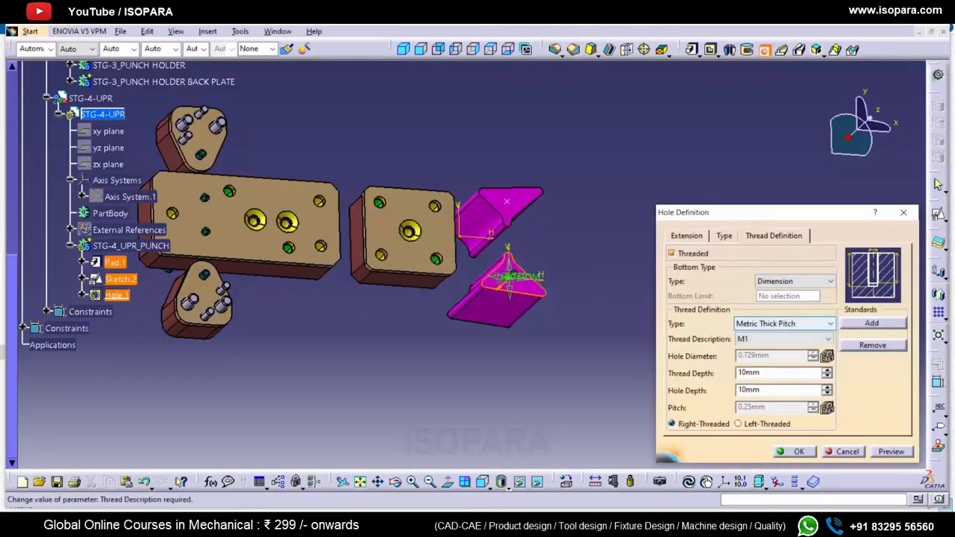
{"action": "left_click", "coordinate": [783, 339]}
{"action": "left_click", "coordinate": [779, 178]}
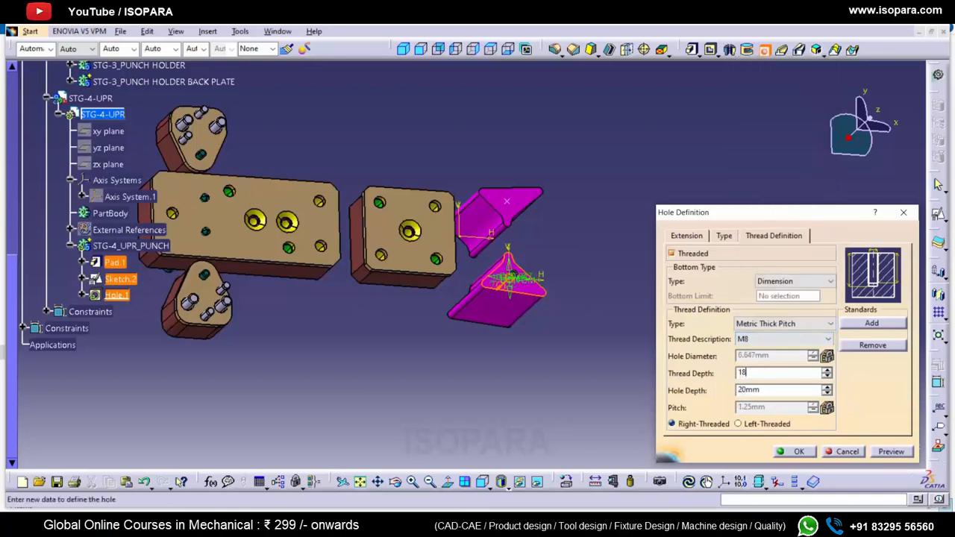
- Give the blind threaded hole a V-Bottom and create it in the lower notch punch
{"action": "left_click", "coordinate": [686, 235]}
{"action": "left_click", "coordinate": [851, 384]}
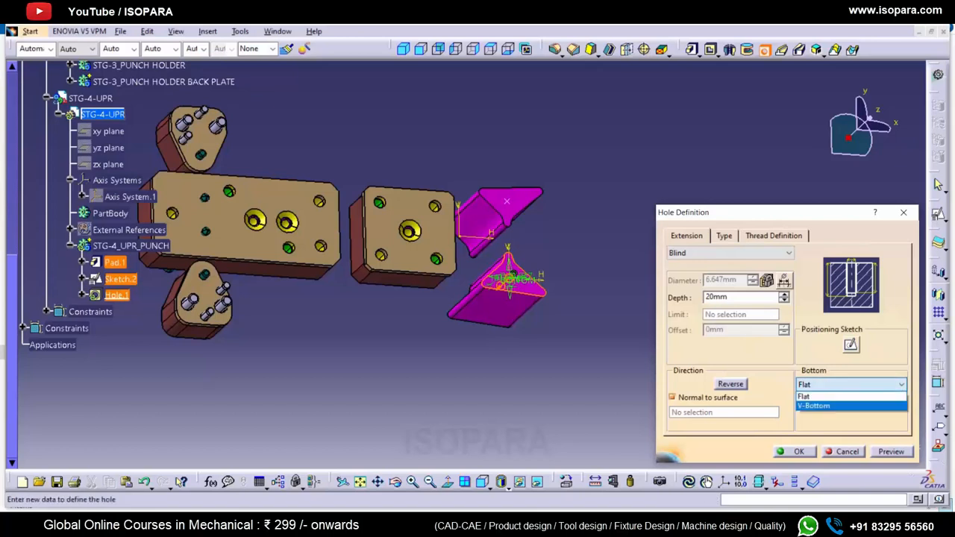
{"action": "left_click", "coordinate": [813, 397]}
{"action": "key", "text": "Return"}
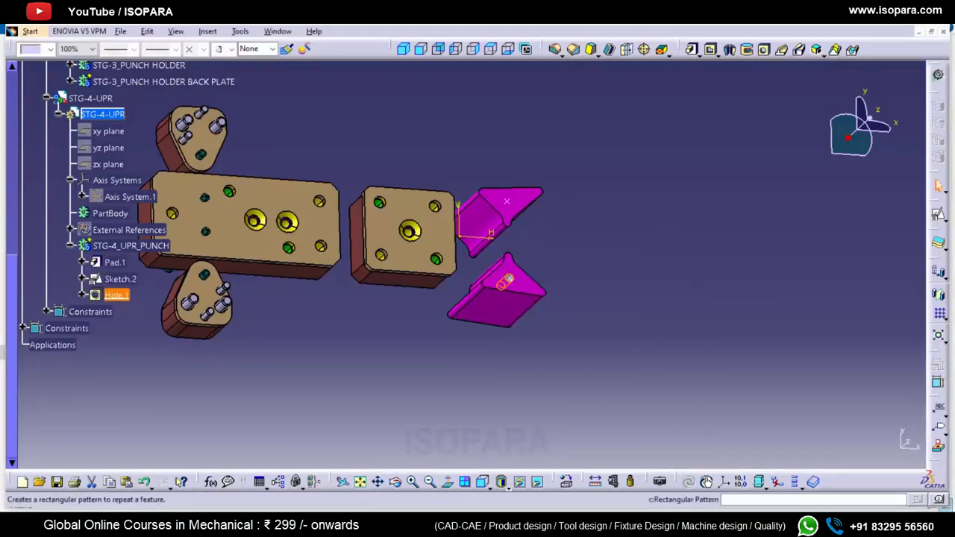
- Repeat the threaded hole on the other notch punch with a user pattern positioned by Sketch.2
{"action": "left_click", "coordinate": [944, 319]}
{"action": "left_click", "coordinate": [938, 325]}
{"action": "left_click", "coordinate": [121, 279]}
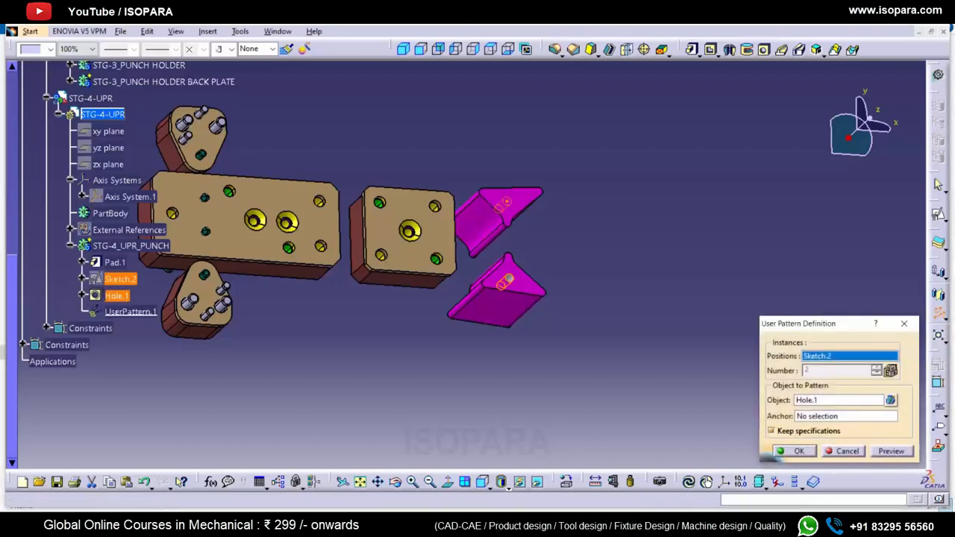
{"action": "left_click", "coordinate": [794, 452]}
- Colour the threaded hole and its user pattern yellow
{"action": "left_click", "coordinate": [117, 295], "text": "ctrl"}
{"action": "left_click", "coordinate": [50, 49]}
{"action": "left_click", "coordinate": [45, 100]}
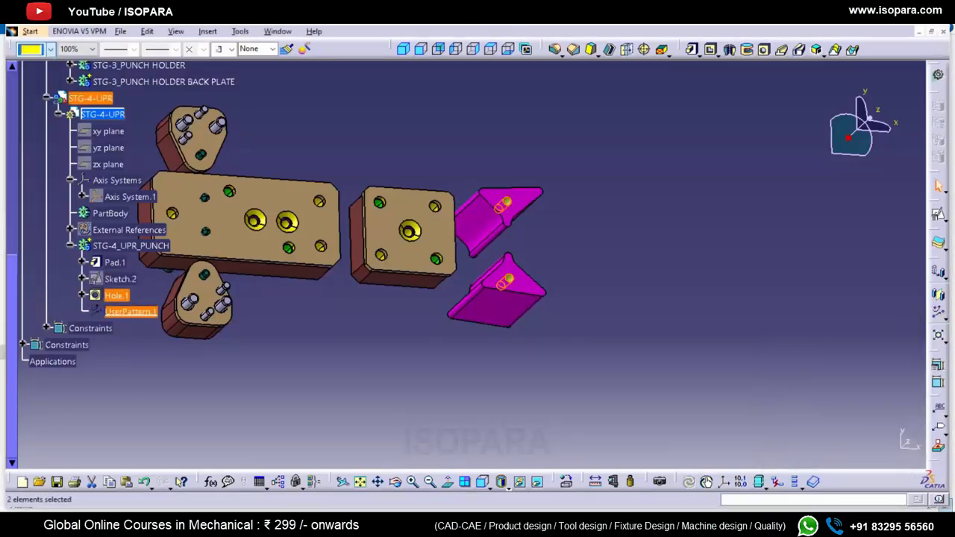
{"action": "left_click", "coordinate": [538, 240]}
- Insert a new body for the punch holder in the STG-4-UPR part
{"action": "middle_click_drag", "start_coordinate": [509, 278], "coordinate": [481, 290]}
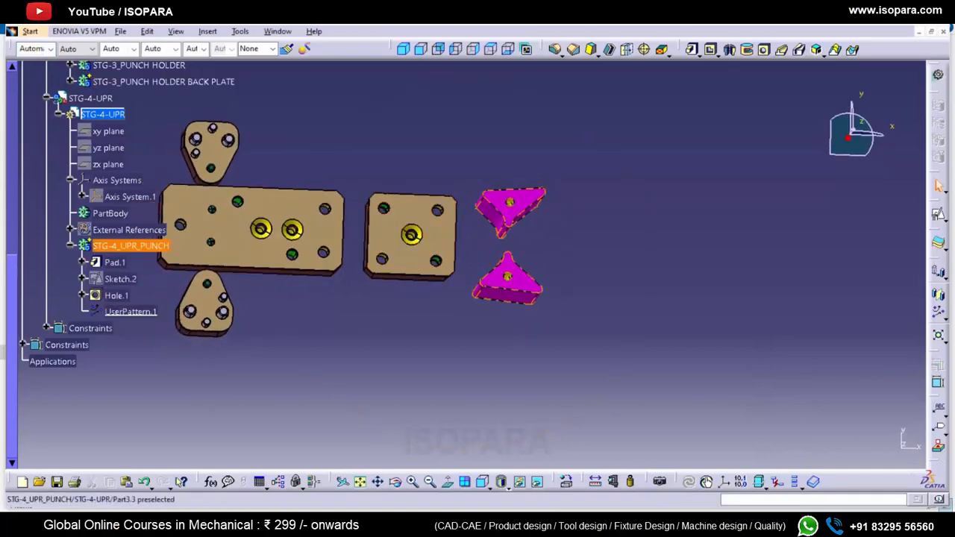
{"action": "double_click", "coordinate": [131, 246]}
{"action": "left_click", "coordinate": [208, 31]}
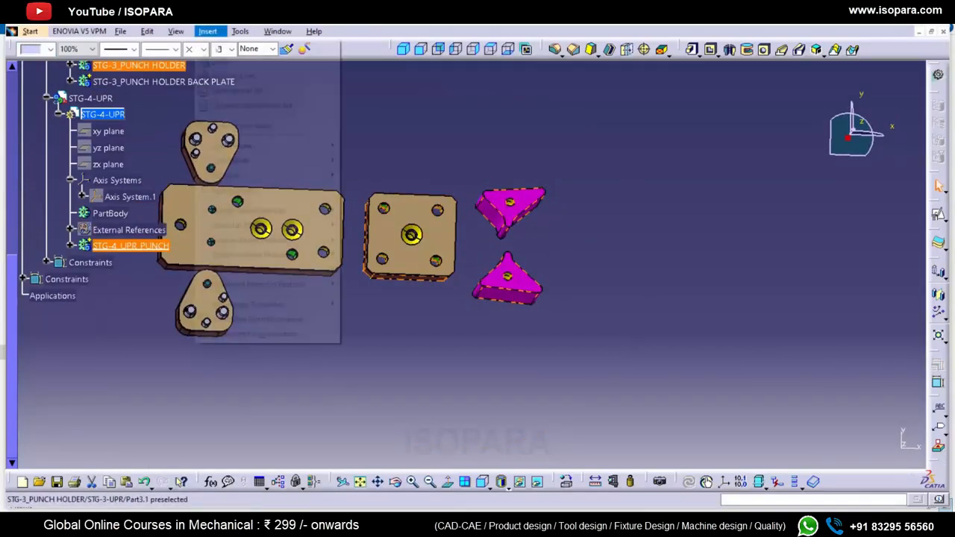
{"action": "left_click", "coordinate": [224, 60]}
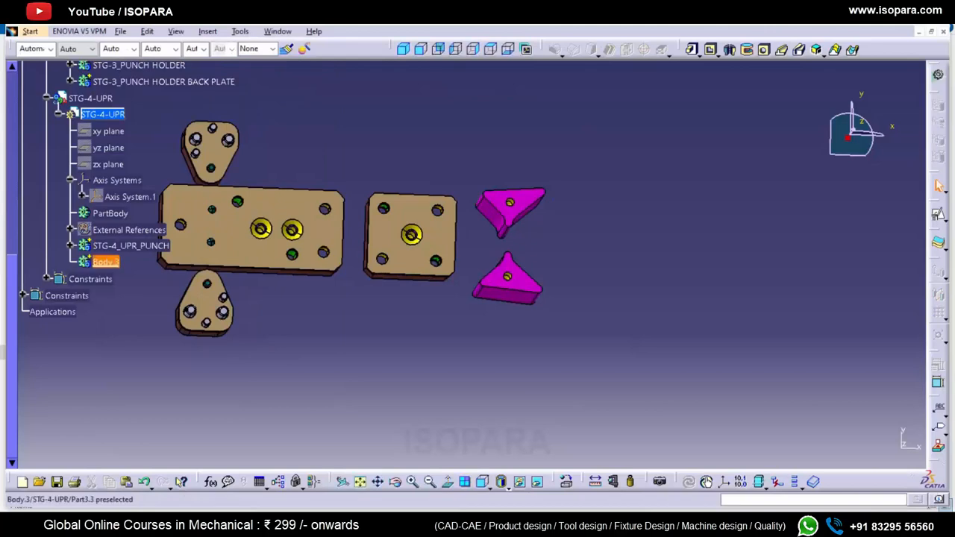
- Rename the new body STG-4_PUNCH HOLDER, reusing the name of the STG-3_PUNCH HOLDER body
{"action": "scroll", "coordinate": [136, 224], "scroll_direction": "up", "scroll_amount": 2}
{"action": "left_click", "coordinate": [138, 147]}
{"action": "right_click", "coordinate": [153, 145]}
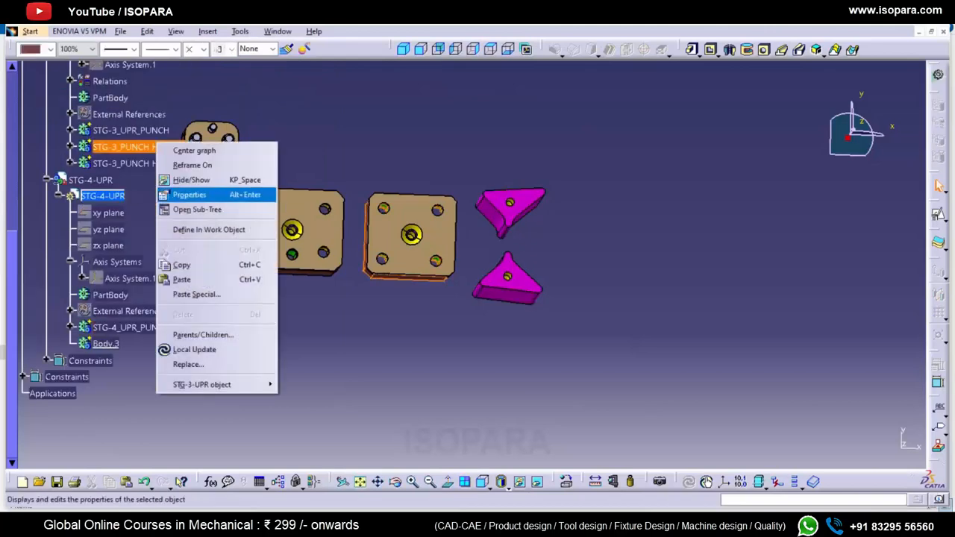
{"action": "left_click", "coordinate": [216, 194]}
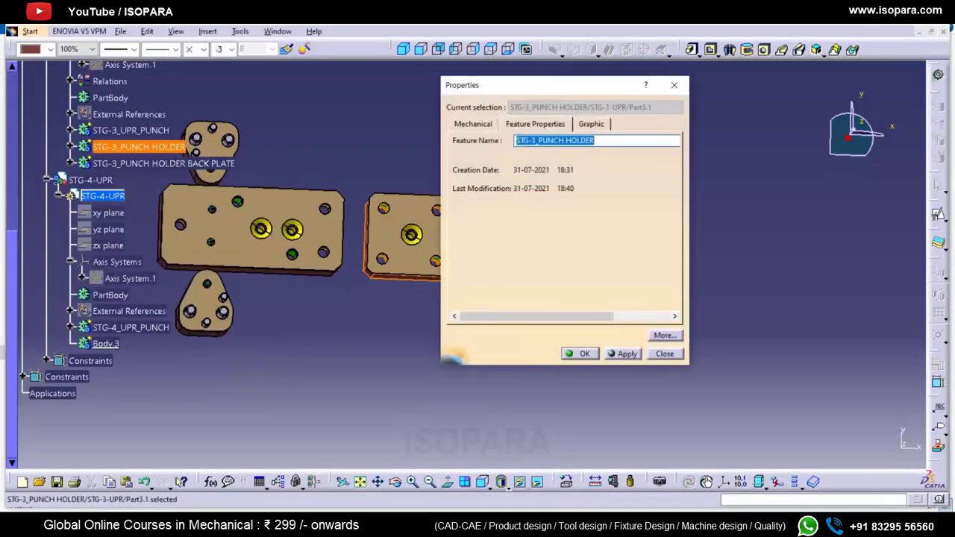
{"action": "left_click", "coordinate": [581, 353]}
{"action": "right_click", "coordinate": [107, 344]}
{"action": "left_click", "coordinate": [142, 144]}
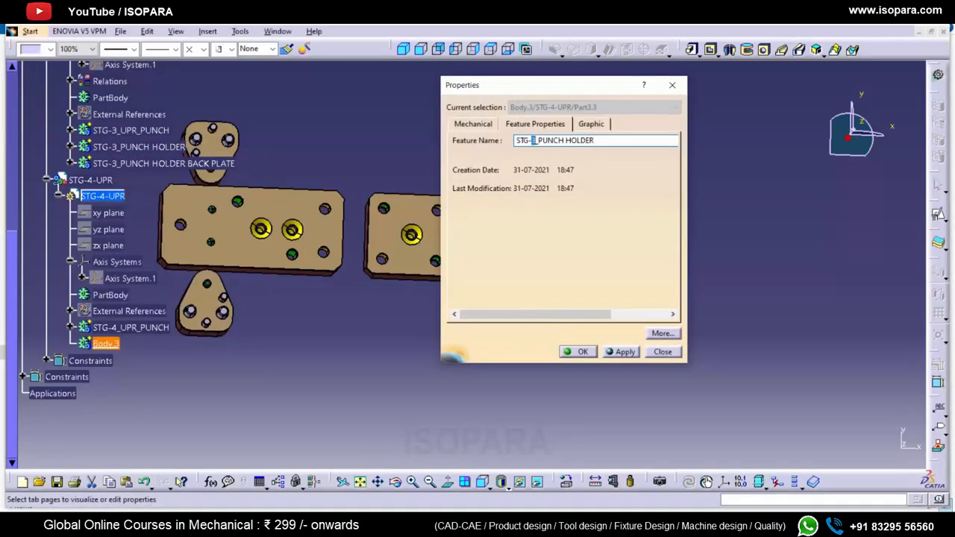
{"action": "key", "text": "Return"}
- Make STG-4_PUNCH HOLDER the work object and start a positioned sketch on the lower notch punch's end face
{"action": "right_click", "coordinate": [117, 343]}
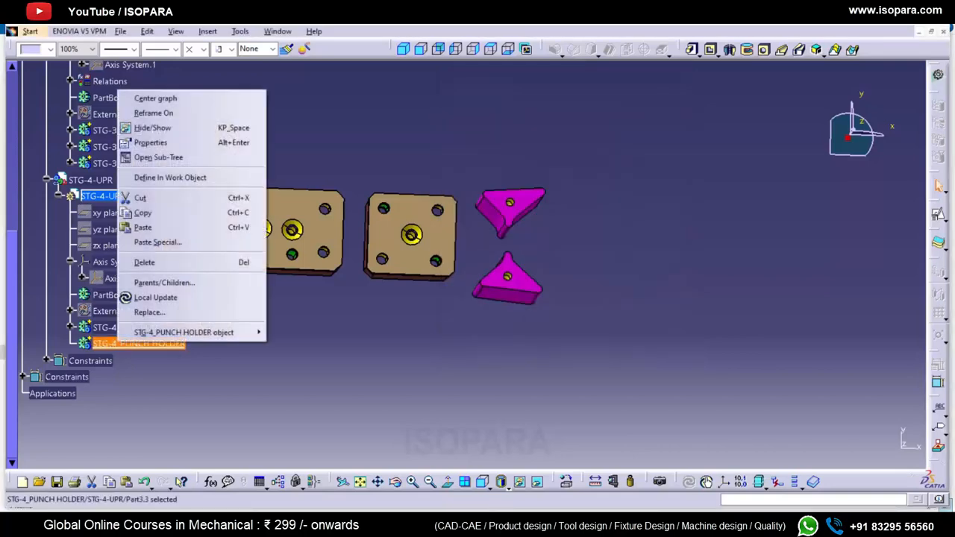
{"action": "left_click", "coordinate": [170, 177]}
{"action": "left_click", "coordinate": [939, 214]}
{"action": "mouse_move", "coordinate": [403, 196]}
{"action": "middle_mouse_down"}
{"action": "mouse_move", "coordinate": [399, 216]}
{"action": "mouse_move", "coordinate": [396, 188]}
{"action": "mouse_move", "coordinate": [403, 191]}
{"action": "middle_mouse_up"}
{"action": "left_click", "coordinate": [522, 272]}
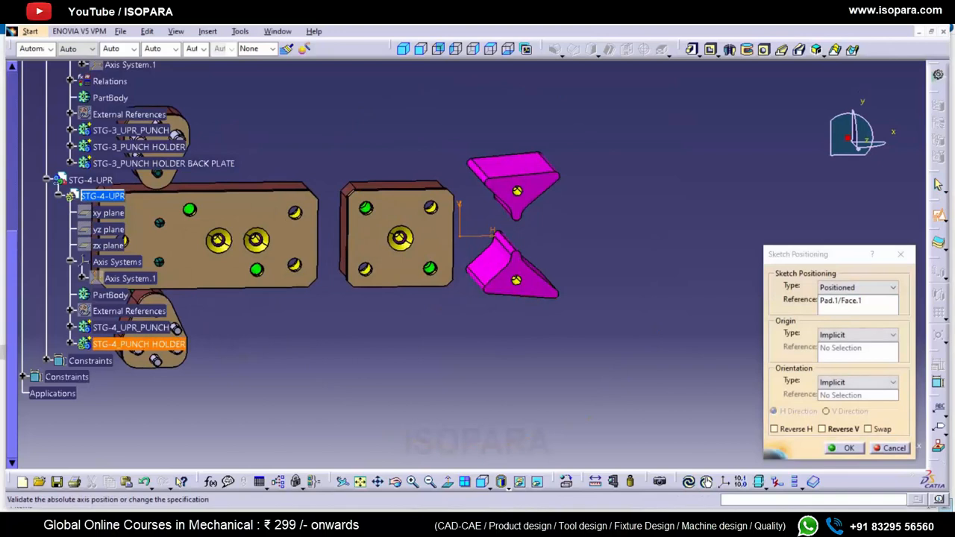
{"action": "key", "text": "Return"}
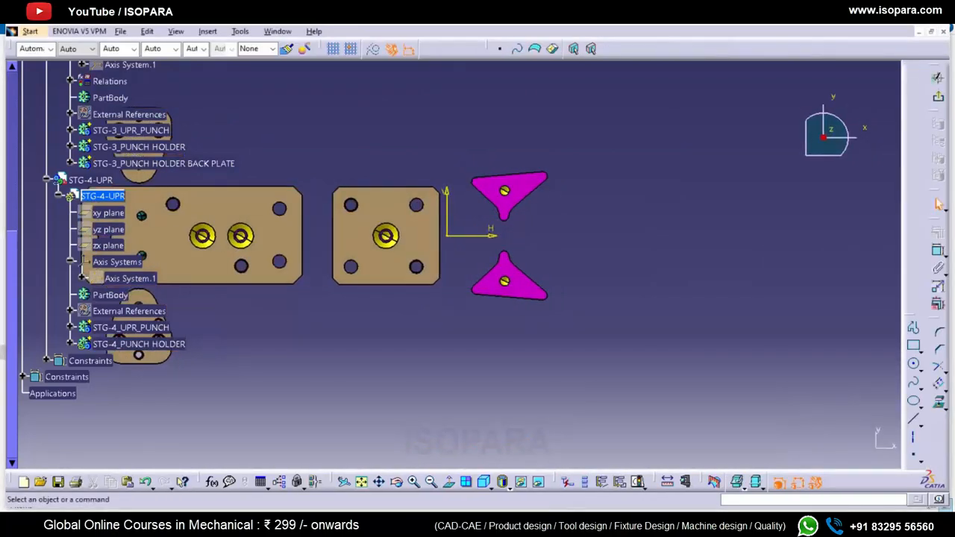
- Sketch a rectangle about 89 by 121 mm around both punches and set its left edge's distance from the vertical axis to 0
{"action": "left_click", "coordinate": [451, 149]}
{"action": "left_click", "coordinate": [586, 331]}
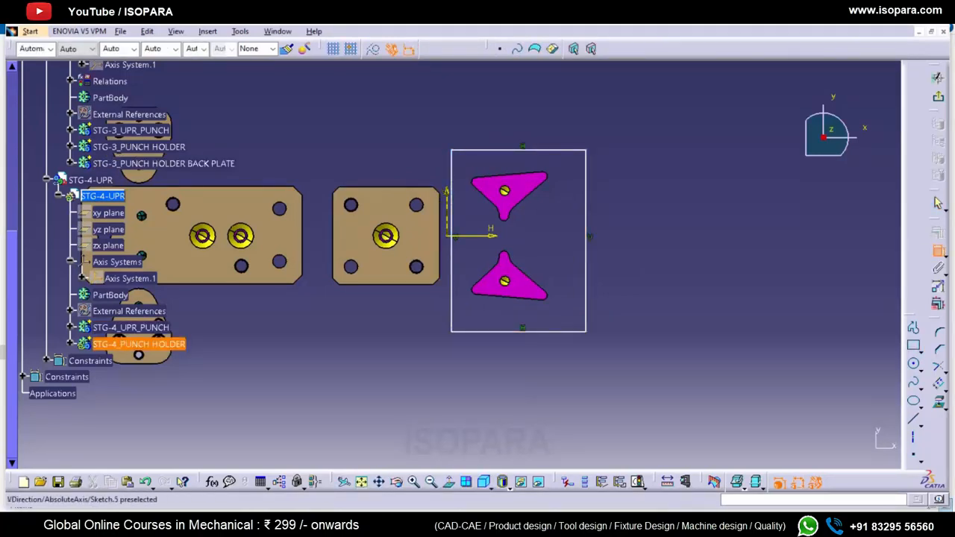
{"action": "left_click", "coordinate": [464, 218]}
{"action": "double_click", "coordinate": [464, 218]}
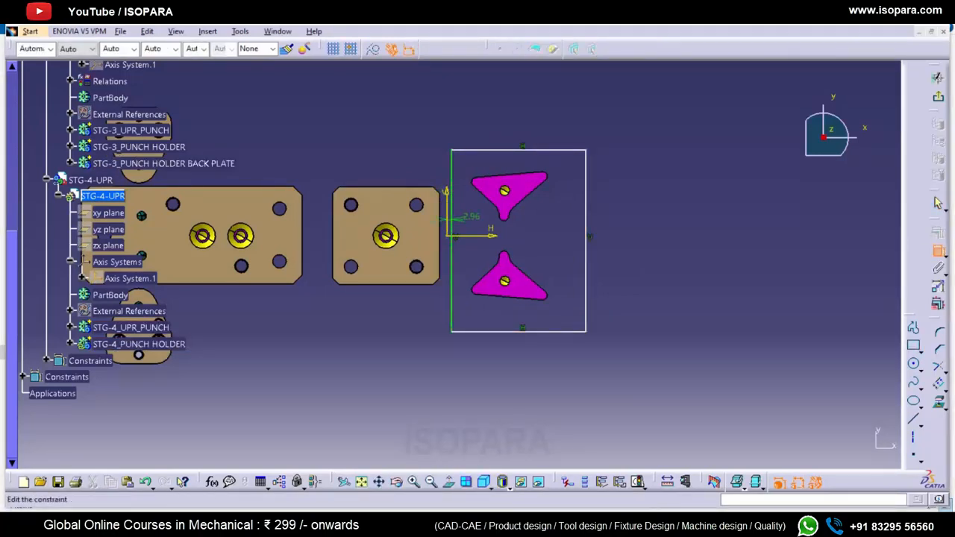
{"action": "type", "text": "0"}
{"action": "key", "text": "Return"}
- Make the rectangle's upper and lower edges symmetric about the horizontal axis and set its height to 120 mm
{"action": "left_click", "coordinate": [508, 330]}
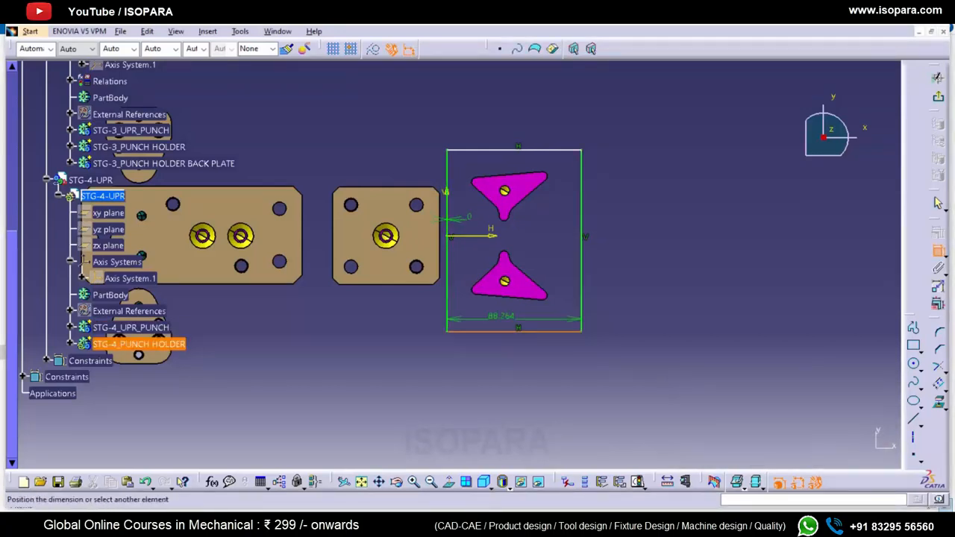
{"action": "right_click", "coordinate": [543, 142]}
{"action": "left_click", "coordinate": [597, 258]}
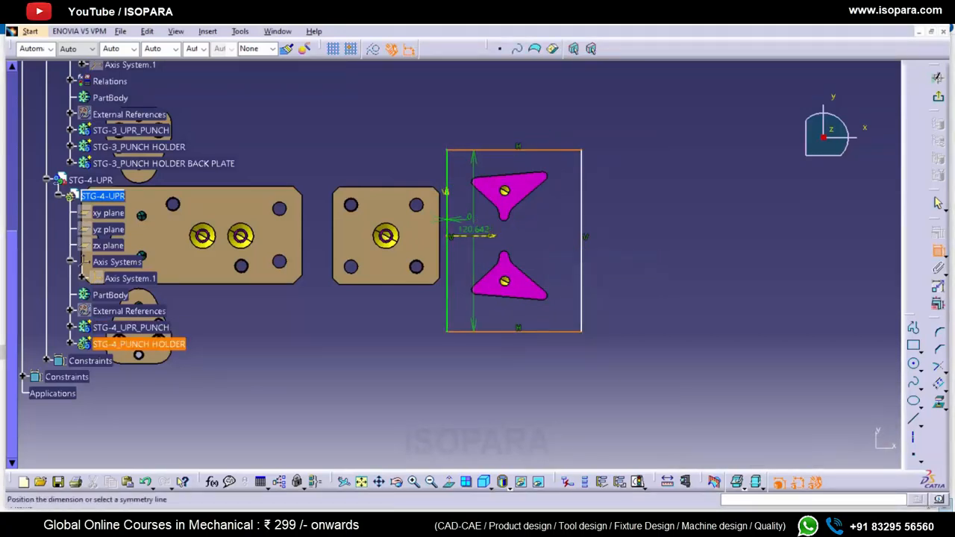
{"action": "left_click", "coordinate": [463, 235]}
{"action": "left_click", "coordinate": [582, 222]}
{"action": "left_click", "coordinate": [562, 234]}
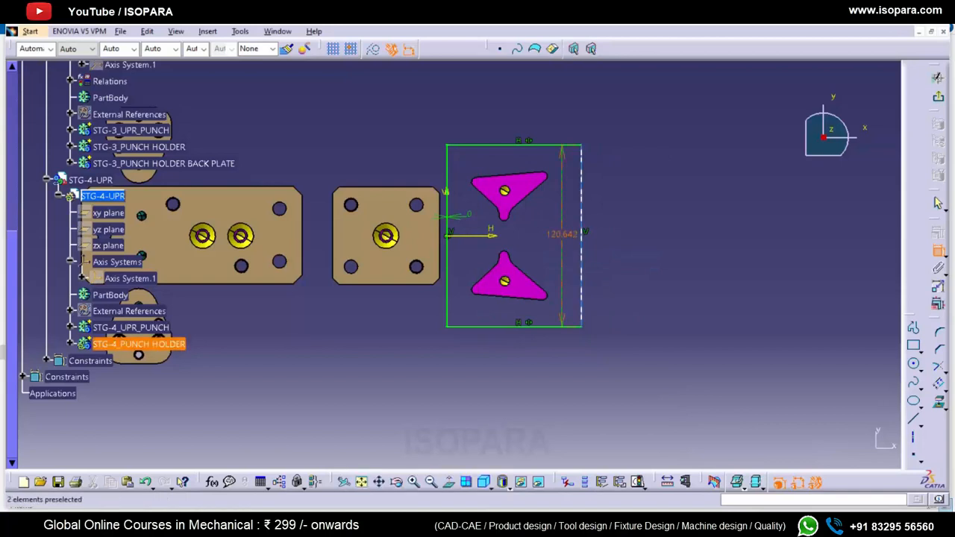
{"action": "double_click", "coordinate": [562, 234]}
{"action": "type", "text": "120"}
{"action": "key", "text": "Return"}
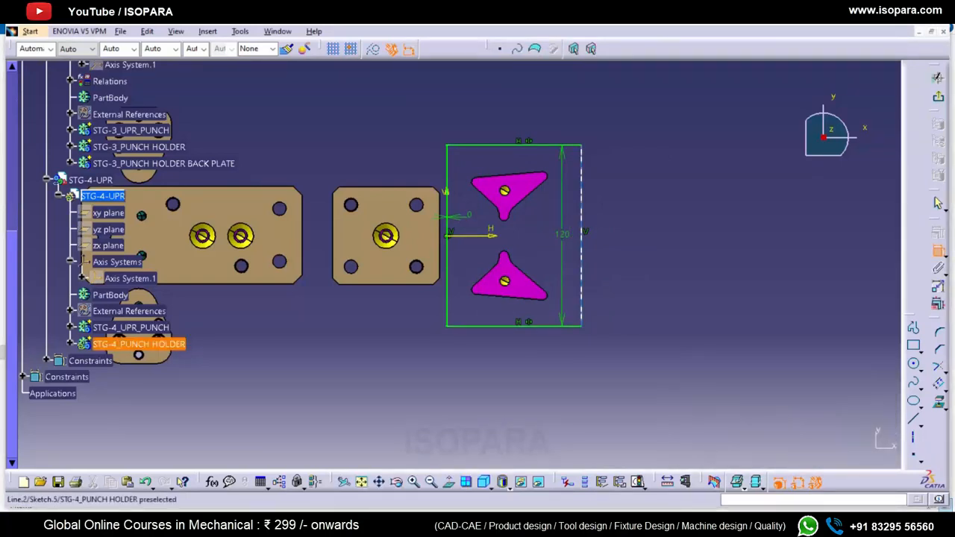
- Dimension the rectangle's width and set it to 90 mm
{"action": "left_click", "coordinate": [527, 326]}
{"action": "left_click", "coordinate": [527, 347]}
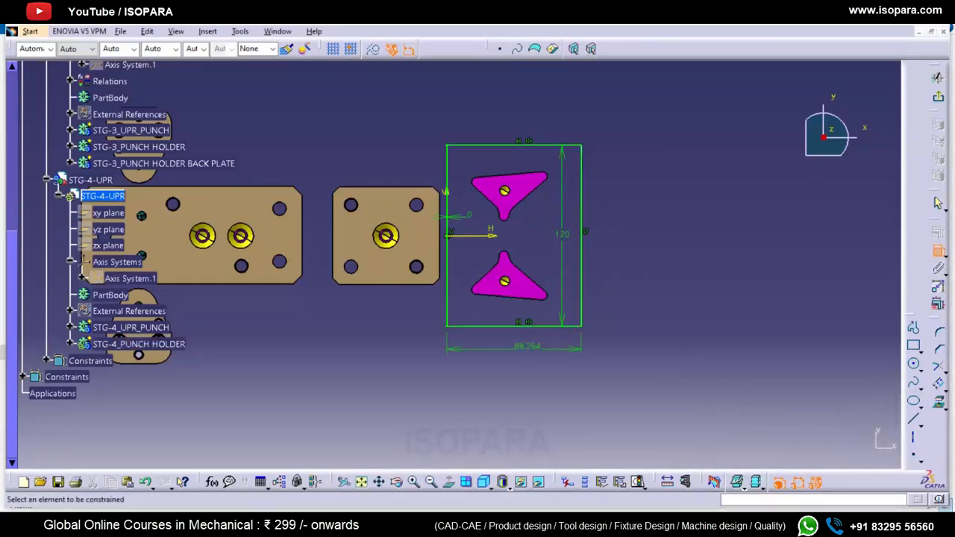
{"action": "key", "text": "Return"}
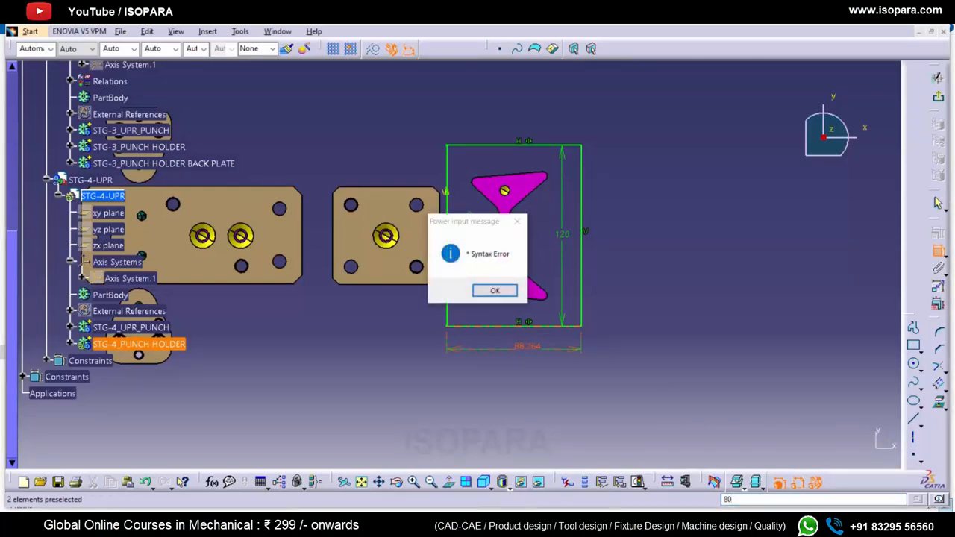
{"action": "key", "text": "Return"}
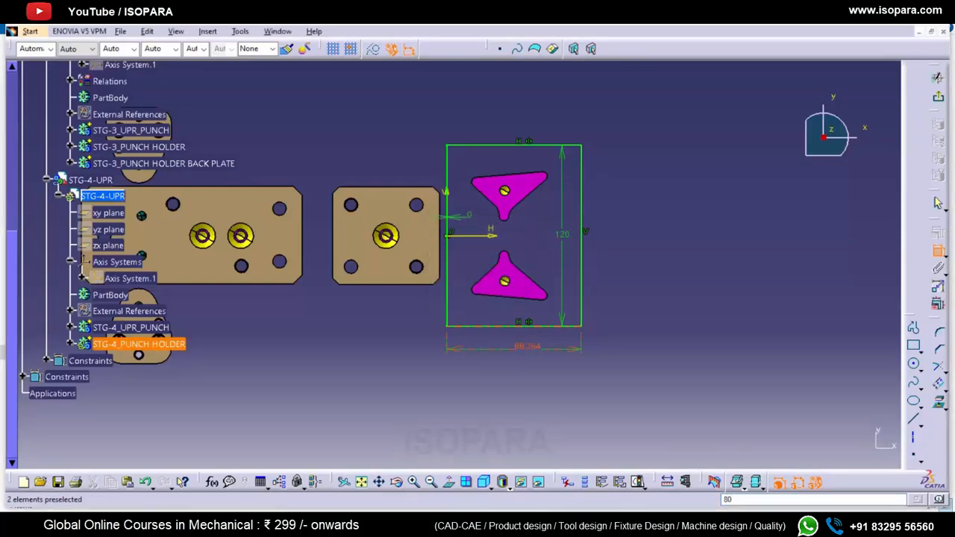
{"action": "double_click", "coordinate": [526, 346]}
{"action": "type", "text": "90"}
{"action": "key", "text": "Return"}
{"action": "key", "text": "Return"}
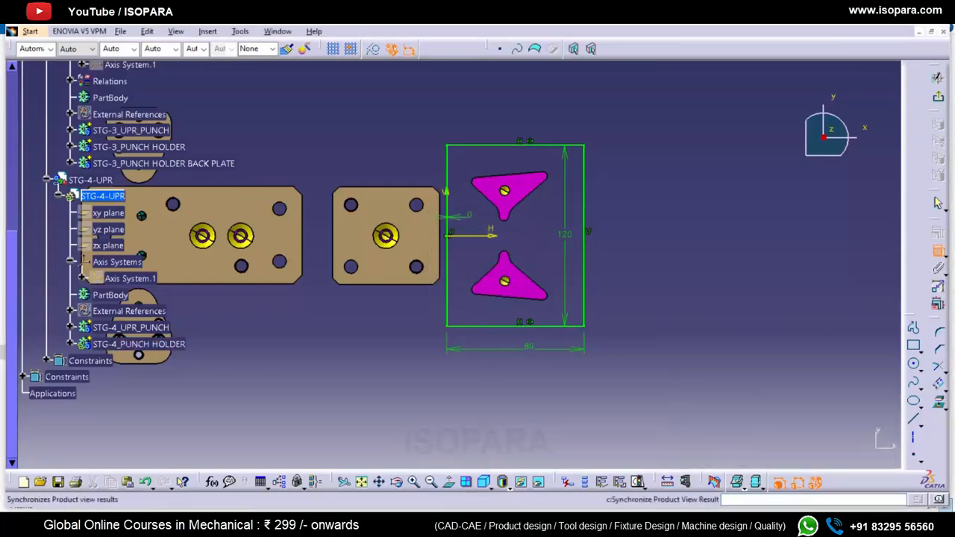
- Exit the sketch and pad the rectangle 30 mm in the reversed direction, toward the punch bodies
{"action": "left_click", "coordinate": [938, 97]}
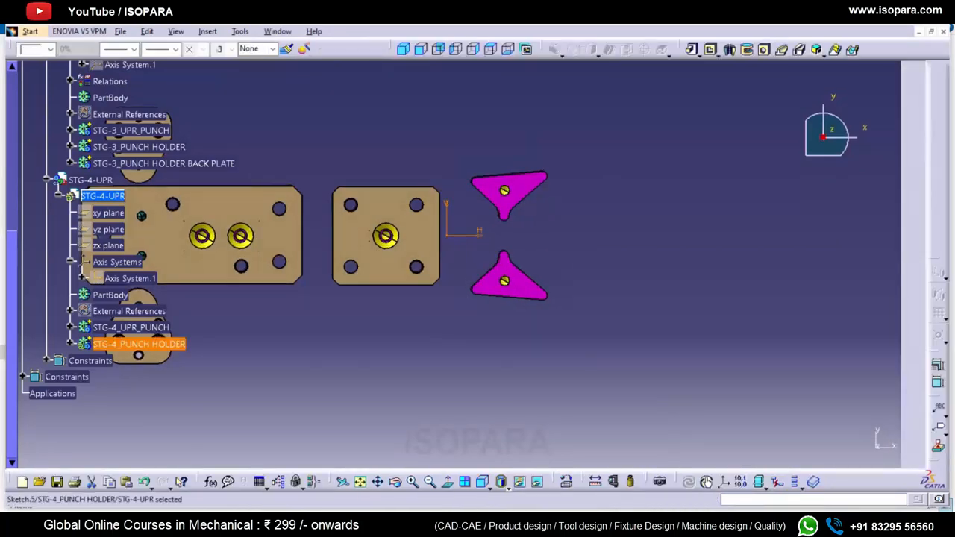
{"action": "left_click", "coordinate": [692, 49]}
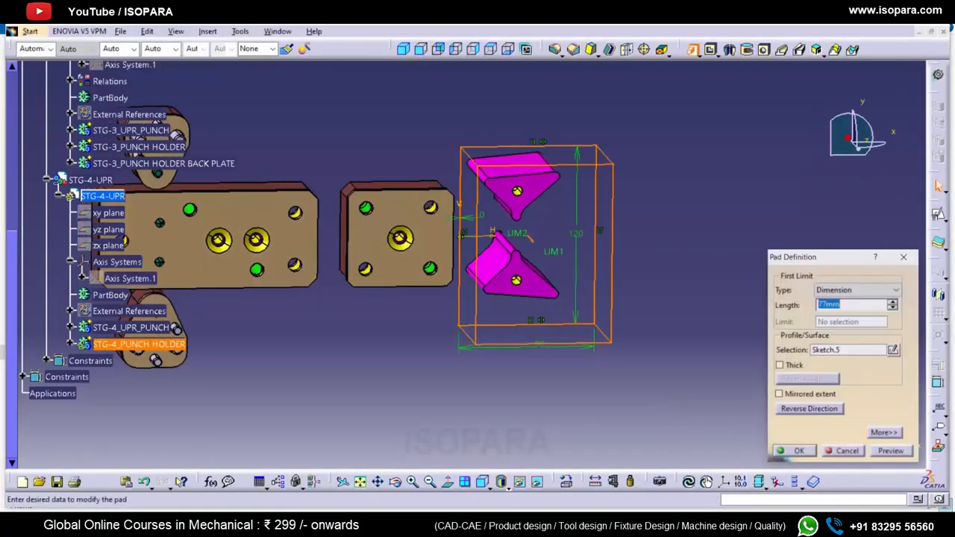
{"action": "middle_click_drag", "start_coordinate": [515, 246], "coordinate": [532, 396]}
{"action": "left_click", "coordinate": [809, 409]}
{"action": "double_click", "coordinate": [829, 304]}
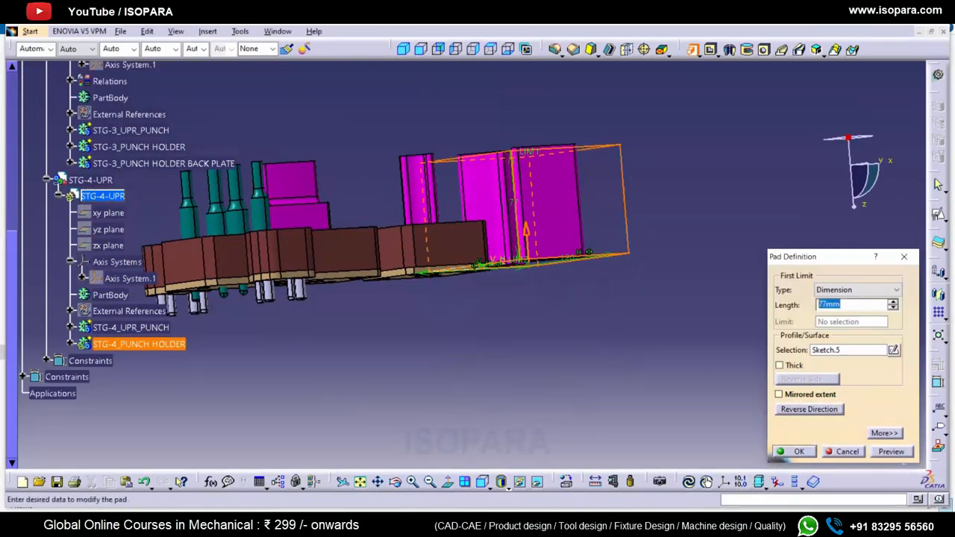
{"action": "type", "text": "30"}
{"action": "key", "text": "Return"}
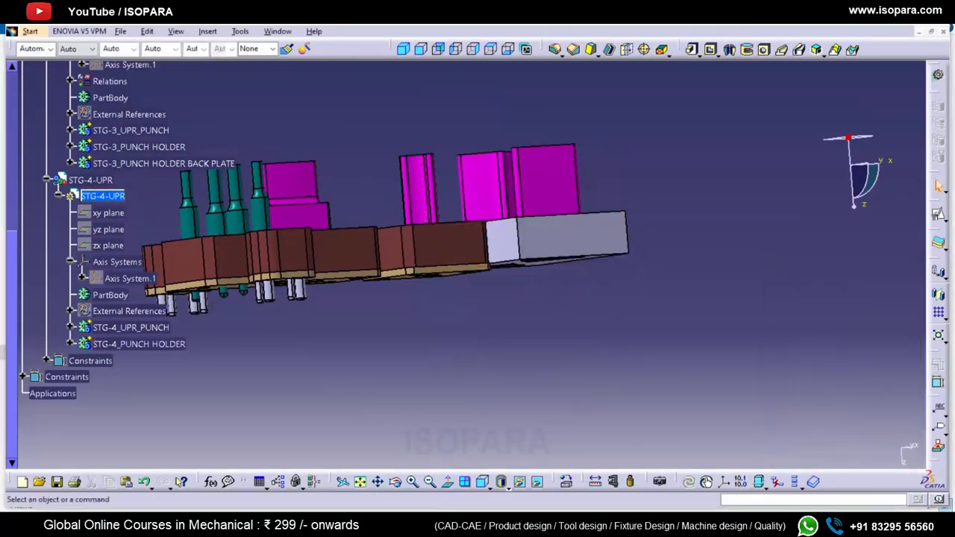
- Show the STG-4-UPR external references and reopen the punch holder pad's Sketch.5 for editing
{"action": "left_click", "coordinate": [82, 361]}
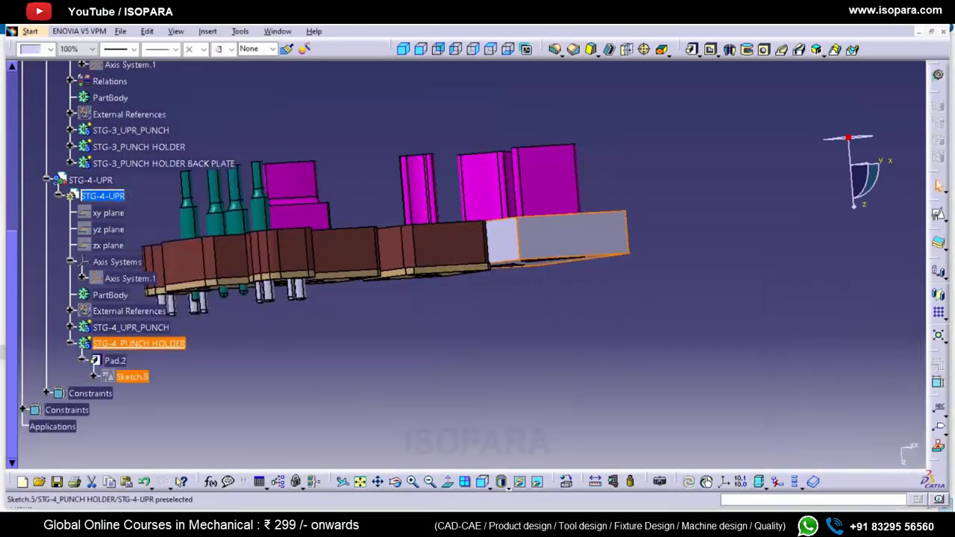
{"action": "left_click", "coordinate": [71, 311]}
{"action": "left_click", "coordinate": [129, 311]}
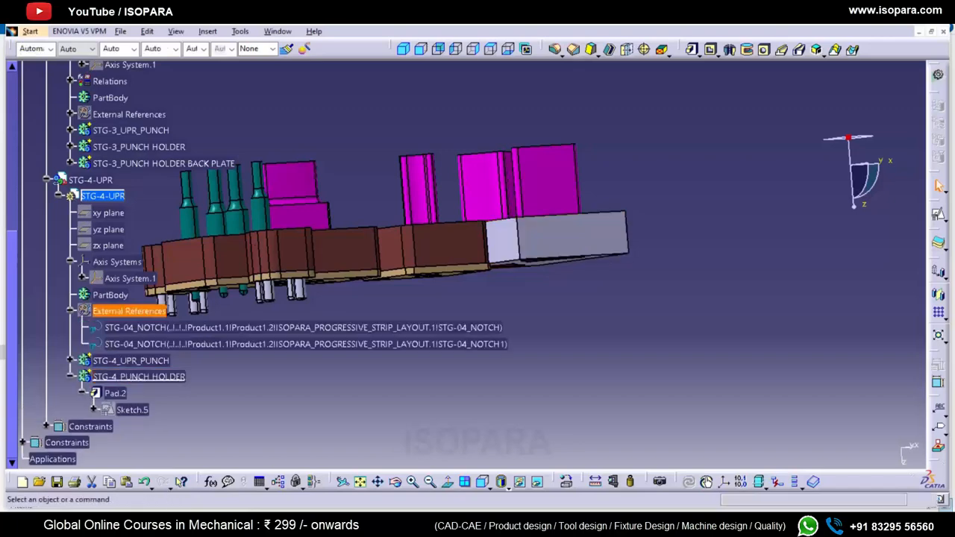
{"action": "key", "text": "space"}
{"action": "double_click", "coordinate": [132, 411]}
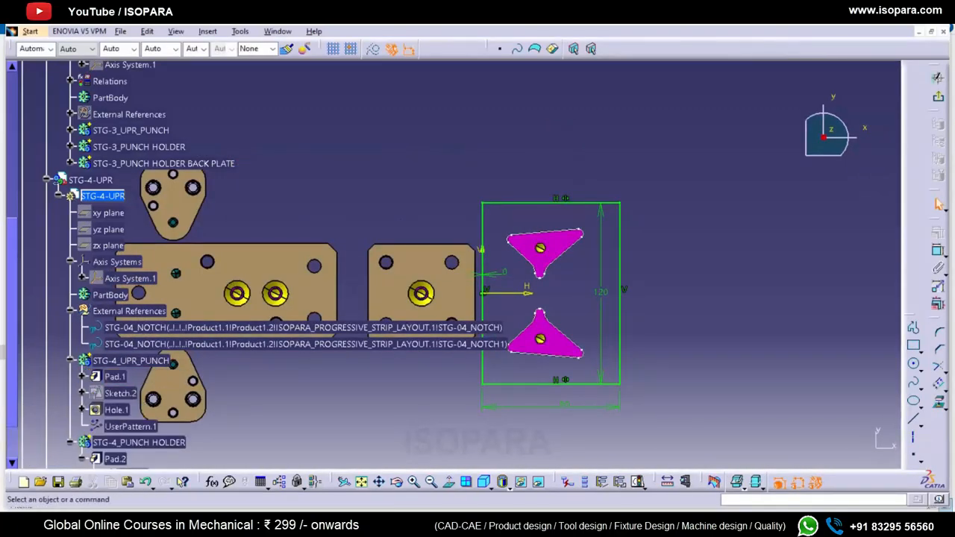
- Offset the first STG-04_NOTCH reference contour by 0.01 mm in the punch holder sketch
{"action": "left_click", "coordinate": [82, 377]}
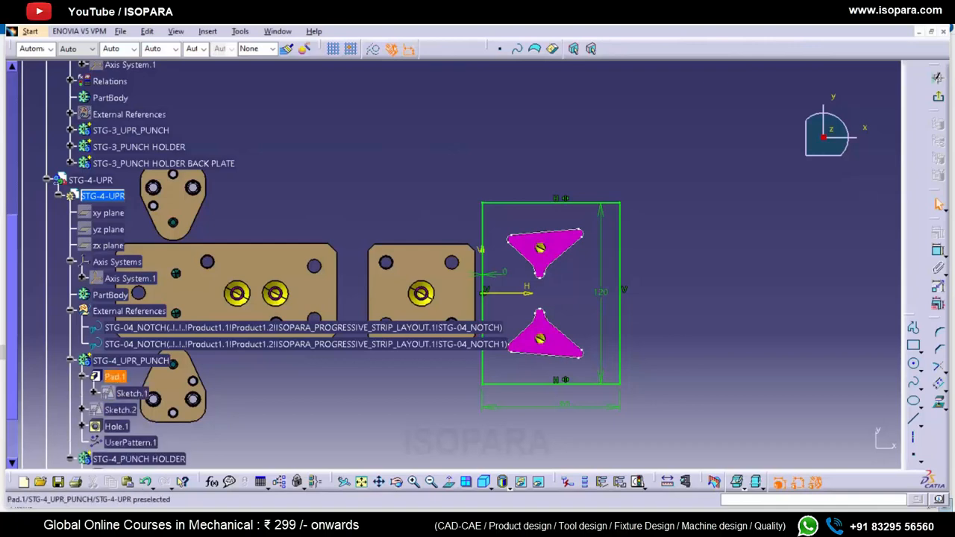
{"action": "left_click", "coordinate": [157, 328]}
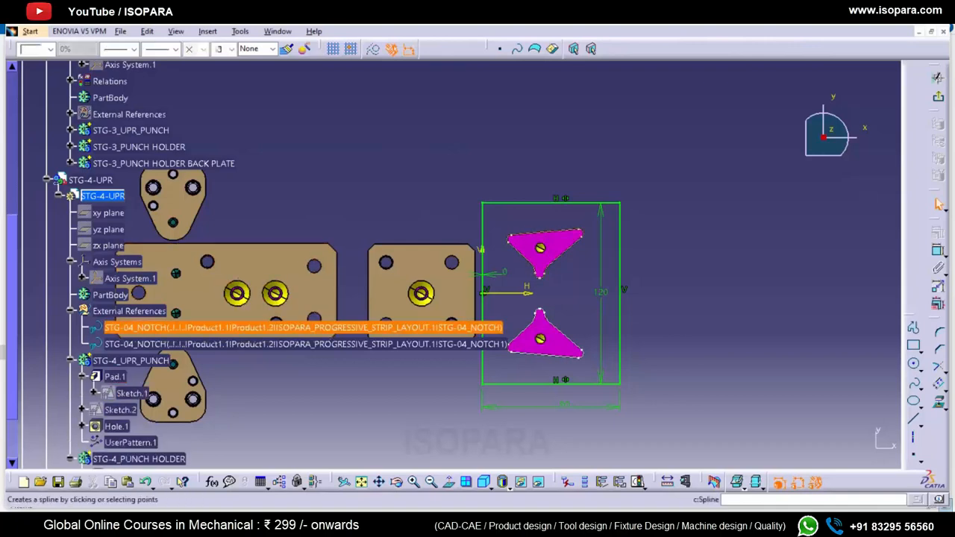
{"action": "left_click", "coordinate": [940, 384]}
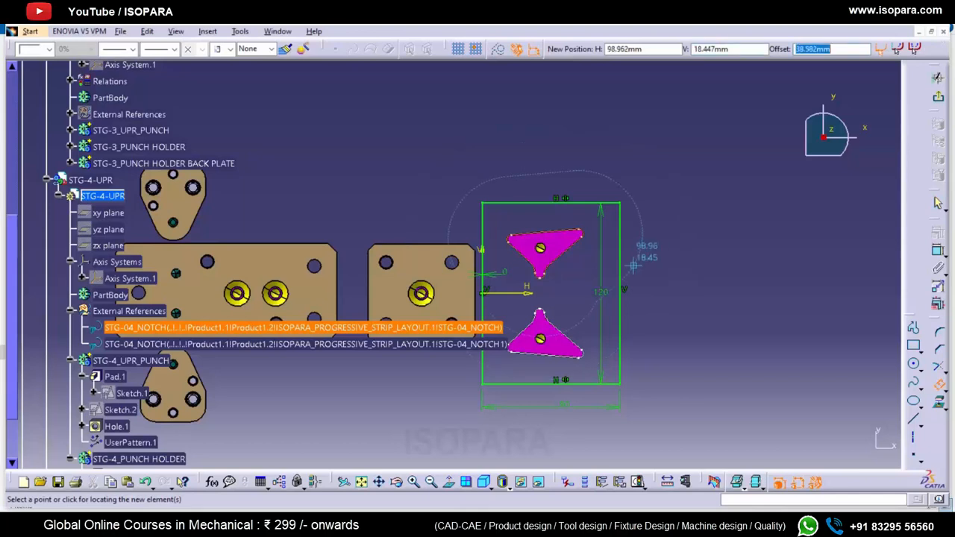
{"action": "key", "text": "Return"}
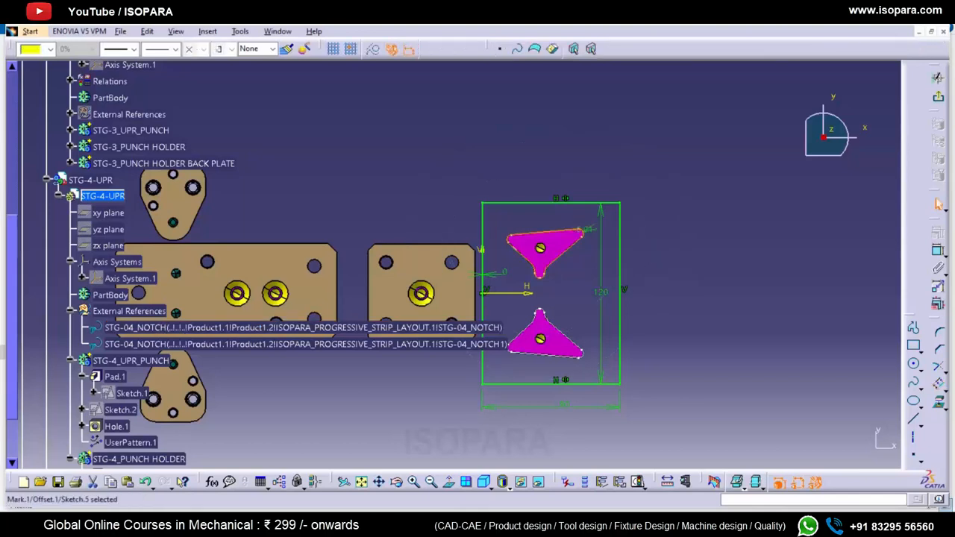
- Offset the second STG-04_NOTCH reference contour and set its offset dimension to 0.01 mm
{"action": "left_click", "coordinate": [914, 382]}
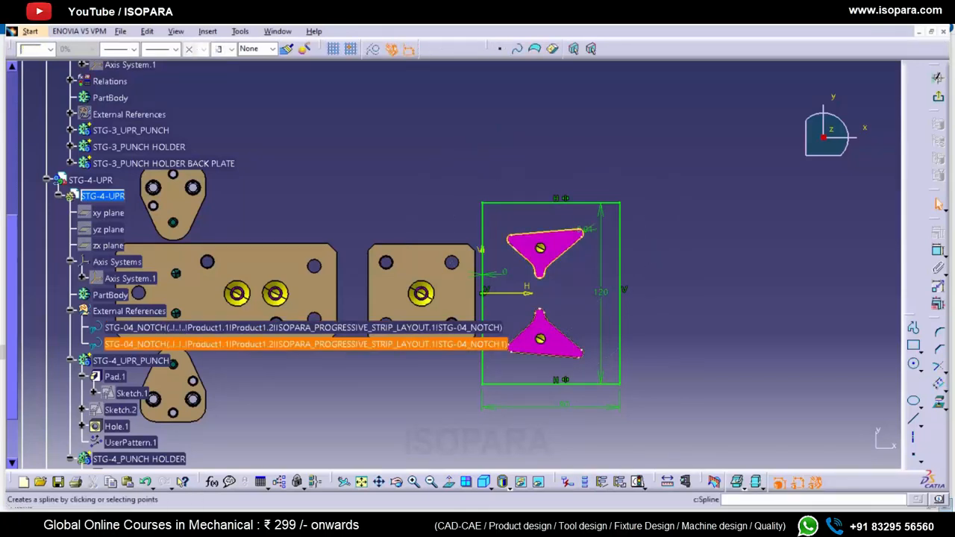
{"action": "left_click", "coordinate": [940, 384]}
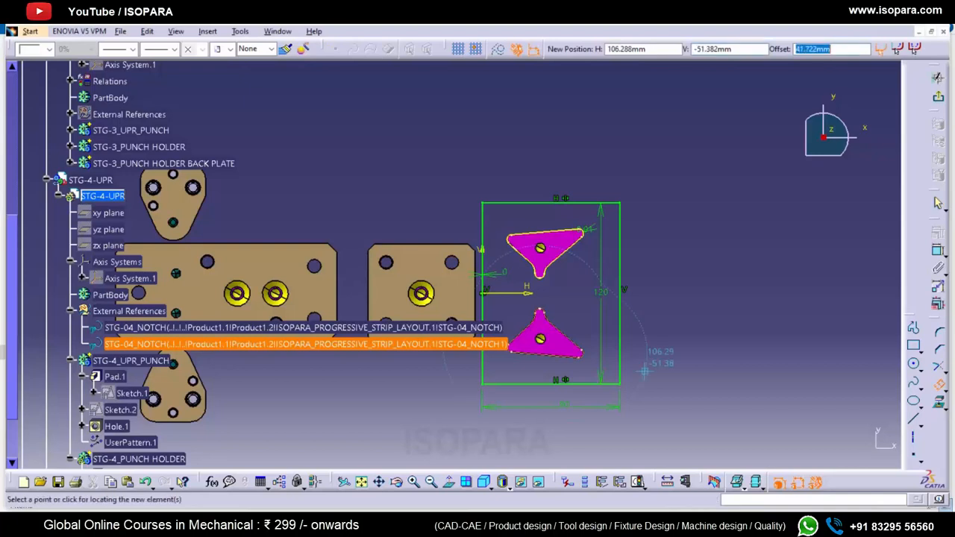
{"action": "type", "text": "0.01"}
{"action": "key", "text": "Return"}
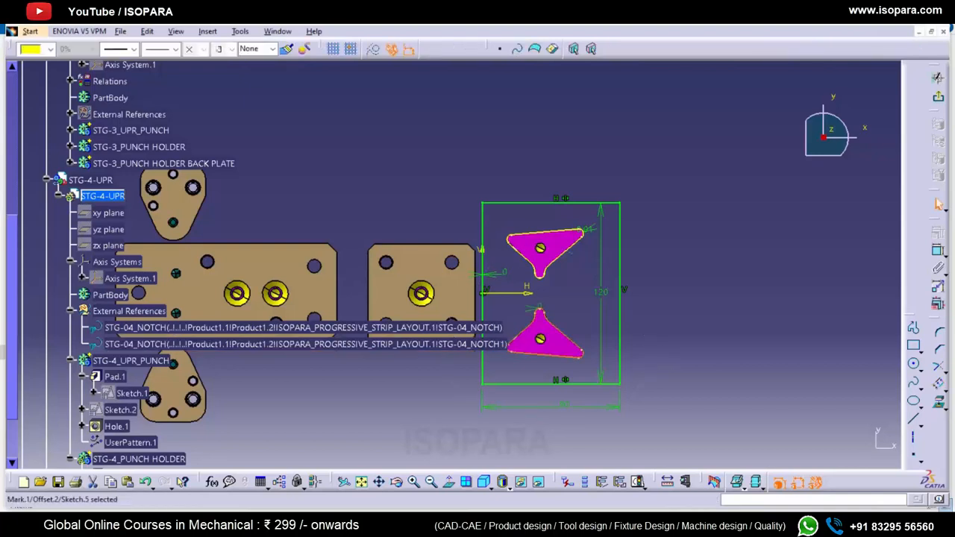
{"action": "double_click", "coordinate": [536, 305]}
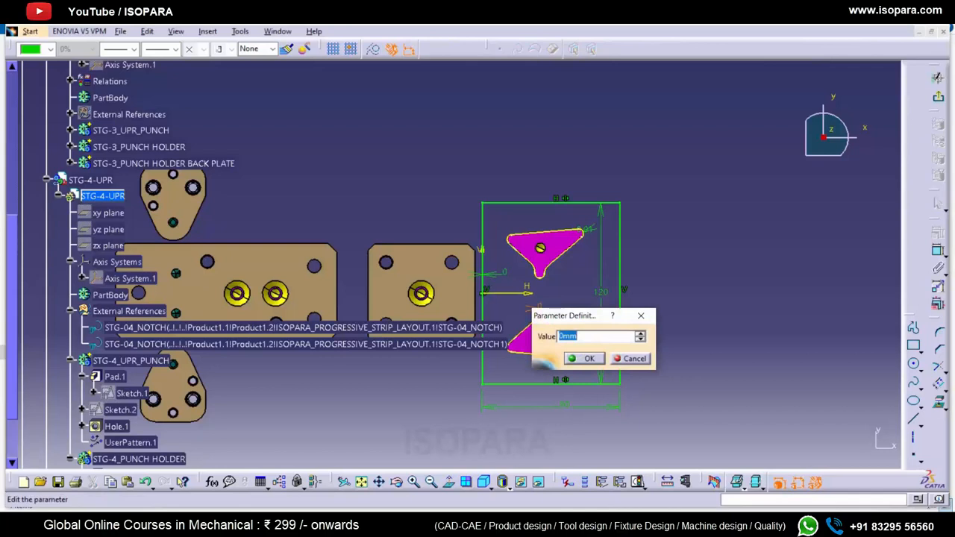
{"action": "key", "text": "Return"}
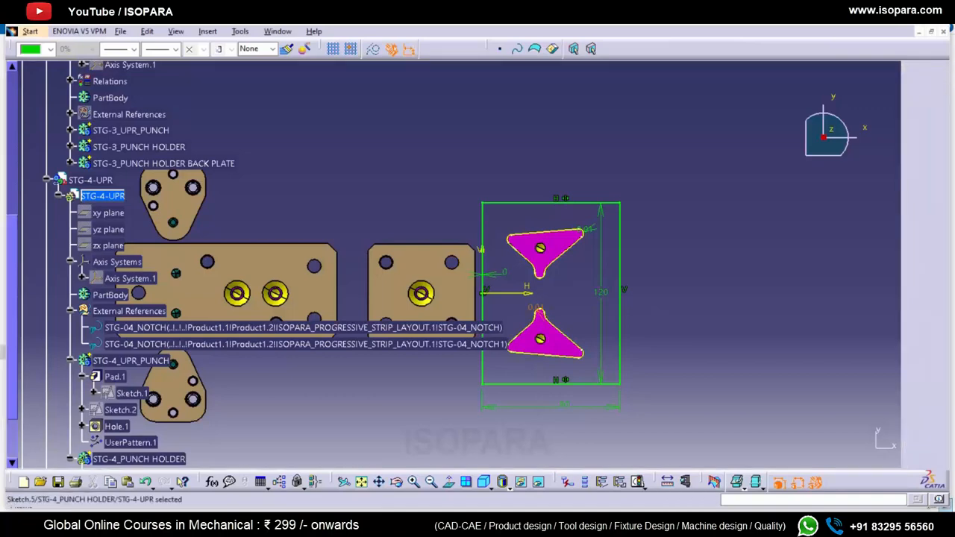
- Exit the sketch and copy the brown format of the neighbouring punch holder onto the STG-4_PUNCH HOLDER body
{"action": "left_click", "coordinate": [937, 77]}
{"action": "mouse_move", "coordinate": [579, 233]}
{"action": "middle_mouse_down"}
{"action": "mouse_move", "coordinate": [531, 179]}
{"action": "mouse_move", "coordinate": [503, 273]}
{"action": "mouse_move", "coordinate": [522, 224]}
{"action": "mouse_move", "coordinate": [422, 131]}
{"action": "middle_mouse_up"}
{"action": "scroll", "coordinate": [421, 131], "scroll_direction": "down", "scroll_amount": 1}
{"action": "scroll", "coordinate": [132, 271], "scroll_direction": "down", "scroll_amount": 1}
{"action": "double_click", "coordinate": [130, 237]}
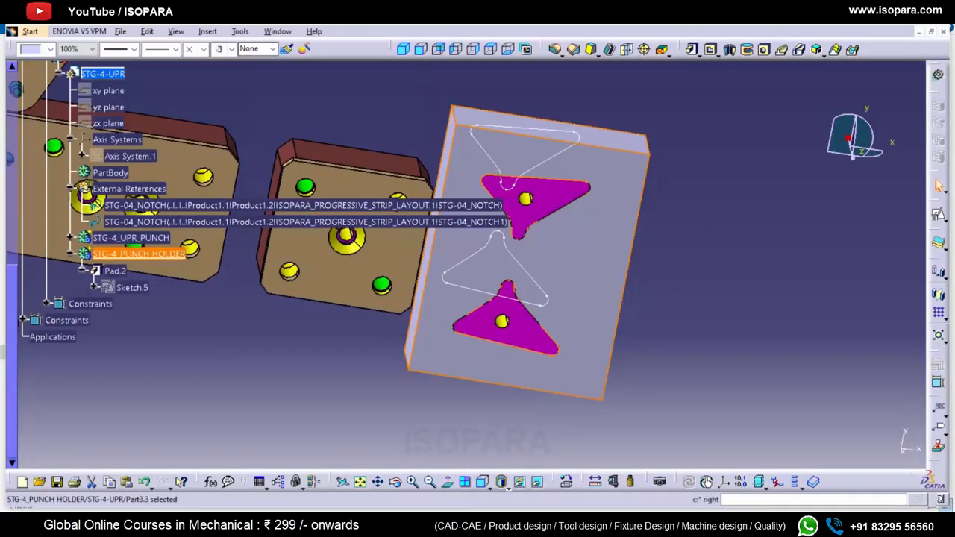
{"action": "left_click", "coordinate": [287, 48]}
{"action": "left_click", "coordinate": [350, 156]}
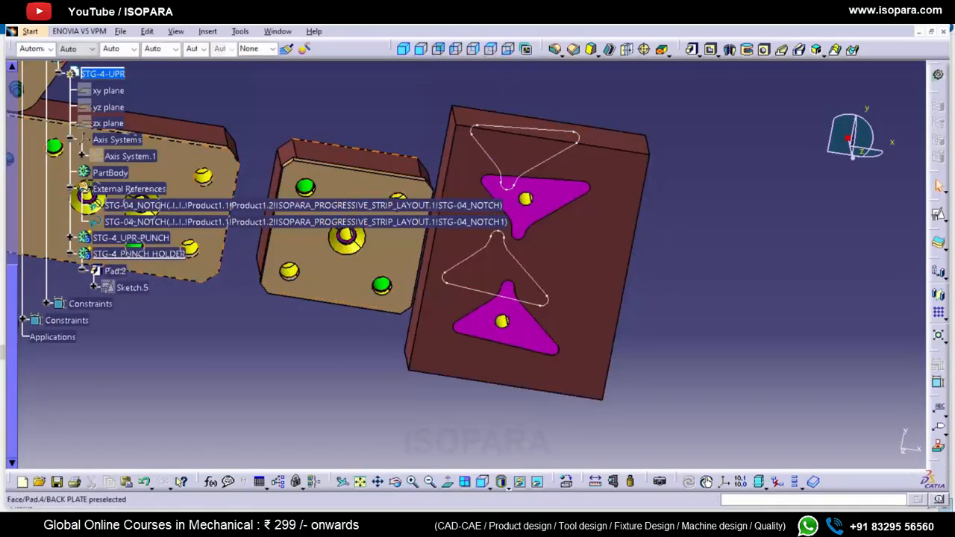
{"action": "double_click", "coordinate": [121, 254]}
{"action": "right_click", "coordinate": [121, 254]}
{"action": "left_click", "coordinate": [151, 292]}
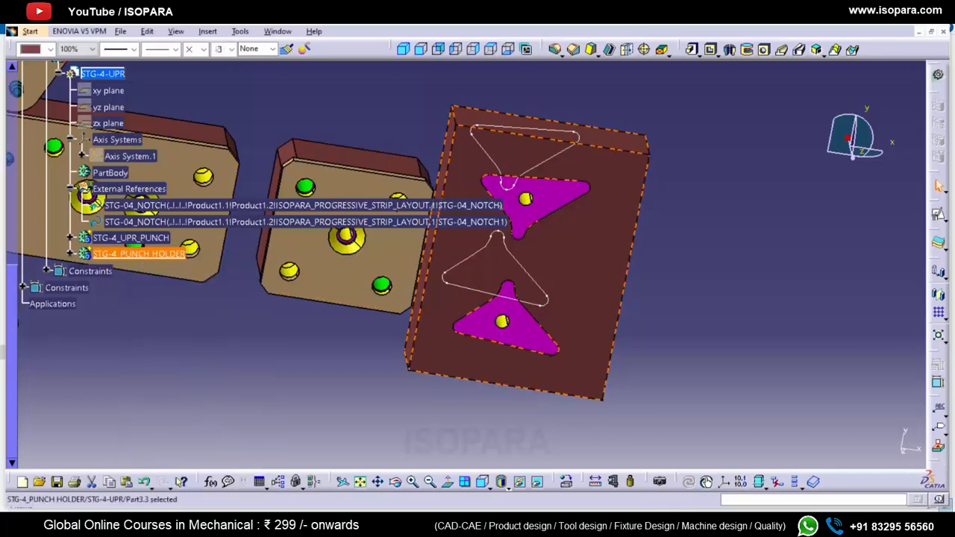
- Chamfer the punch holder's four vertical corner edges with 6 mm length at 45 degrees
{"action": "middle_click_drag", "start_coordinate": [421, 273], "coordinate": [428, 262]}
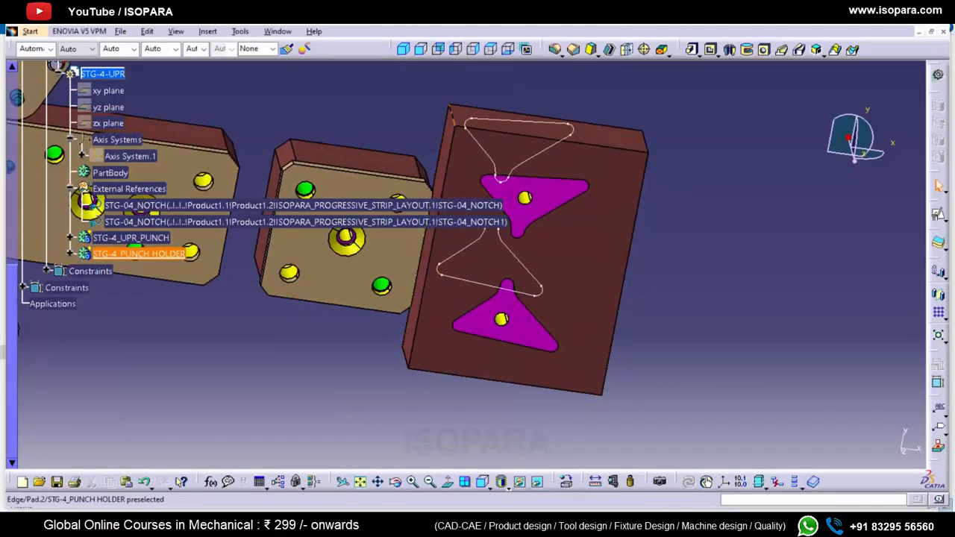
{"action": "left_click", "coordinate": [453, 121]}
{"action": "middle_click_drag", "start_coordinate": [562, 380], "coordinate": [569, 321]}
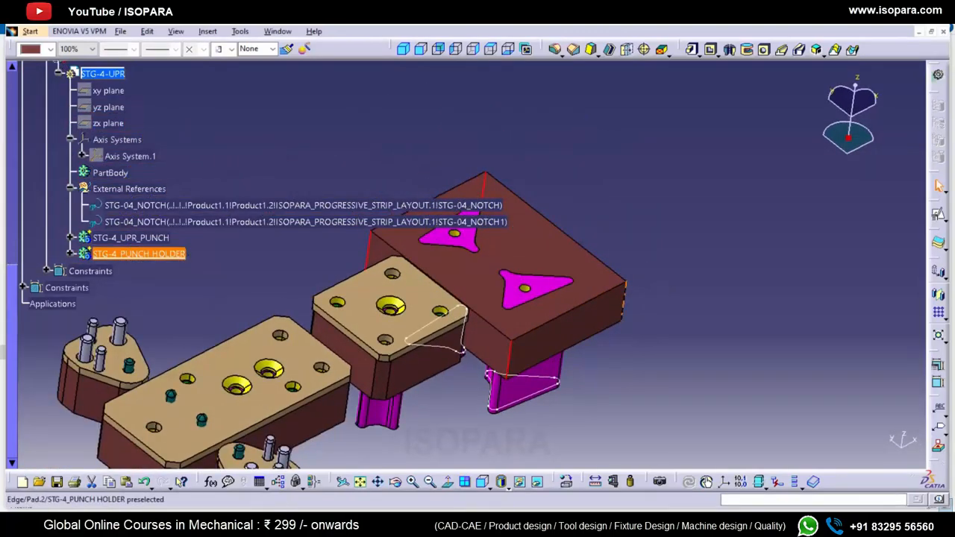
{"action": "key", "text": "Return"}
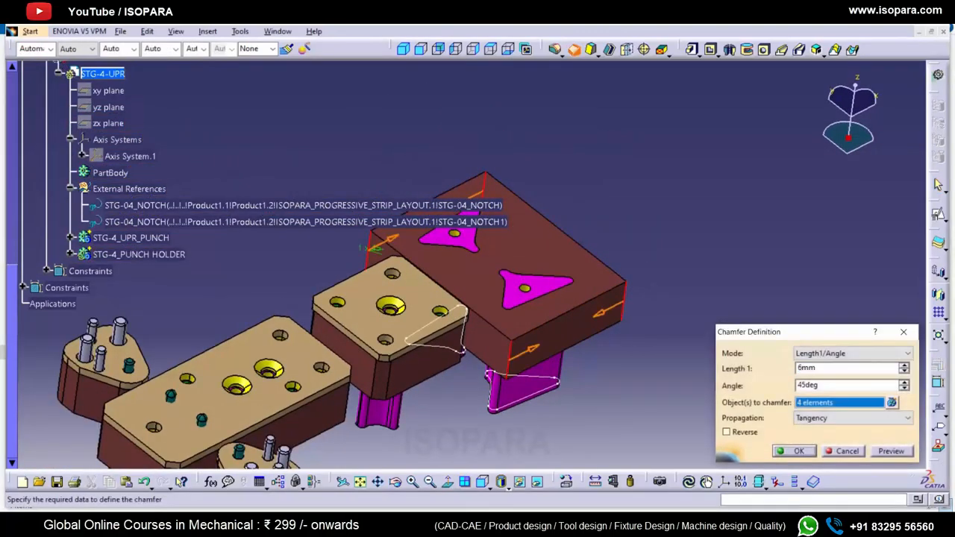
{"action": "key", "text": "Escape"}
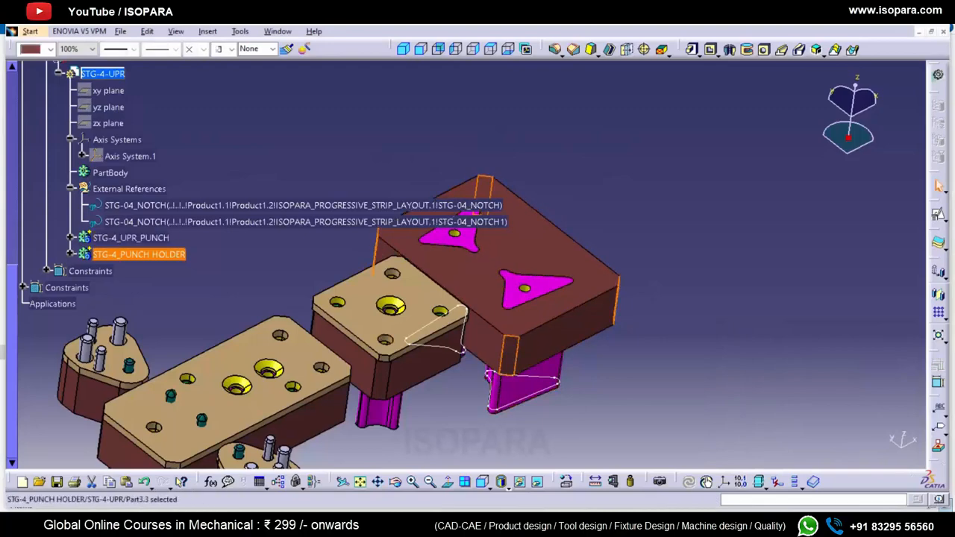
- Define the STG-4_PUNCH HOLDER body as the in-work object
{"action": "right_click", "coordinate": [116, 254]}
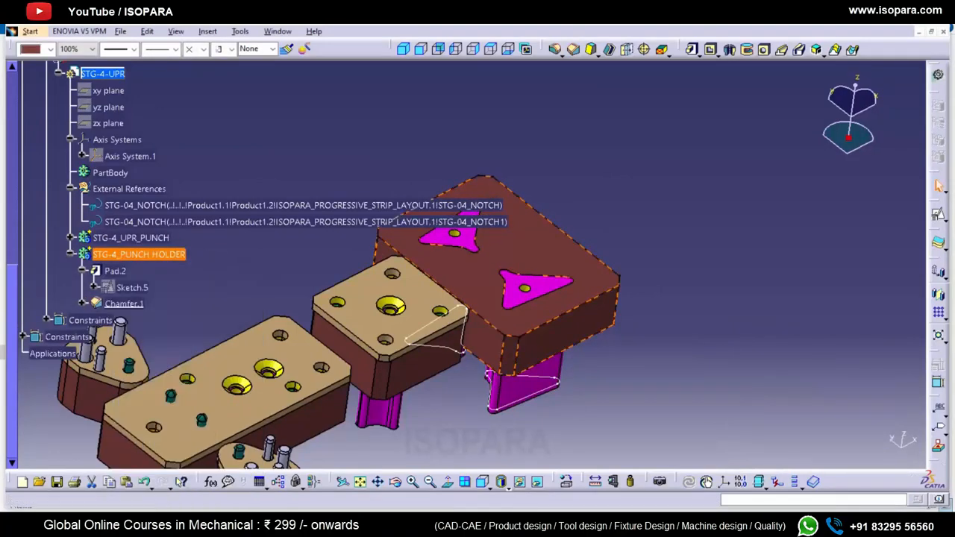
{"action": "left_click", "coordinate": [70, 253]}
{"action": "right_click", "coordinate": [115, 254]}
{"action": "left_click", "coordinate": [71, 254]}
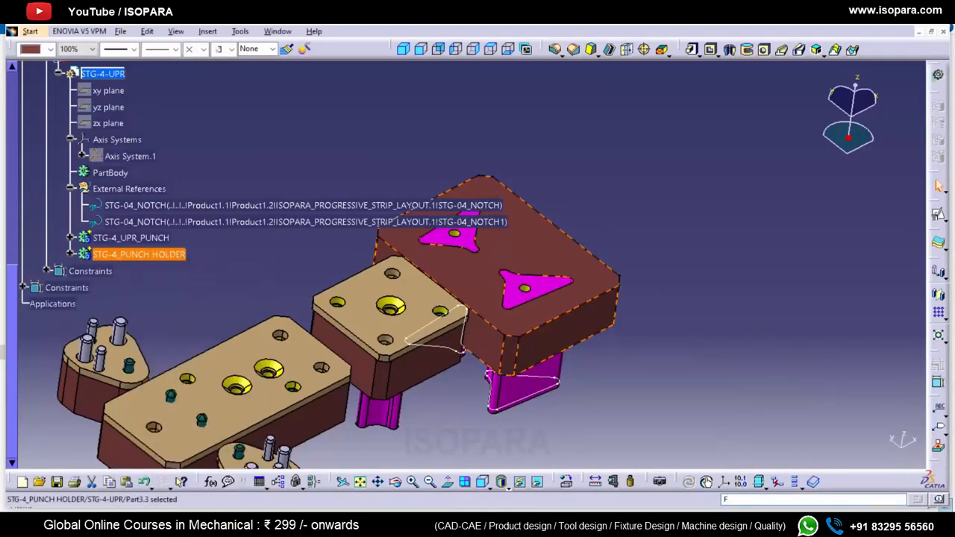
{"action": "left_click", "coordinate": [71, 254]}
{"action": "right_click", "coordinate": [124, 255]}
{"action": "left_click", "coordinate": [176, 341]}
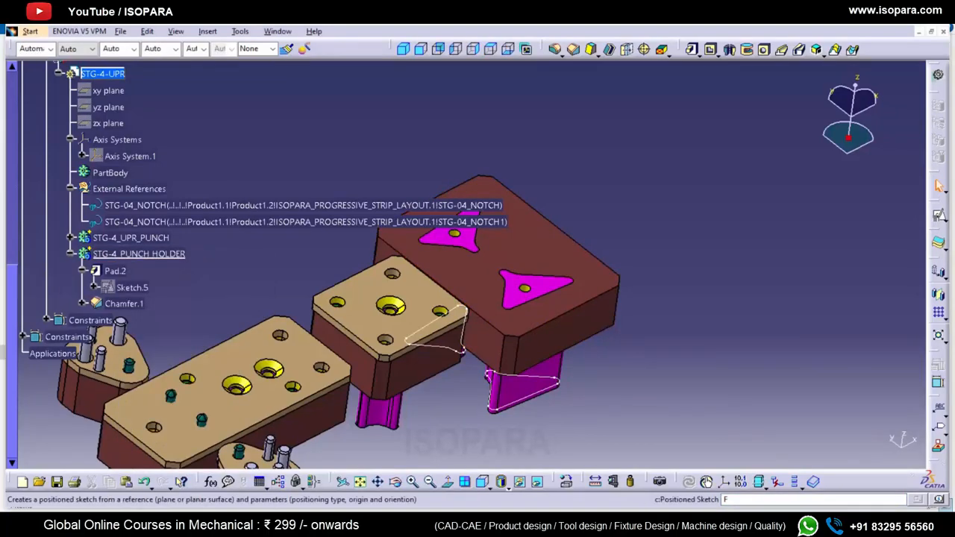
- Create a positioned sketch on the punch holder face from which the notching punches protrude
{"action": "left_click", "coordinate": [938, 215]}
{"action": "middle_click_drag", "start_coordinate": [523, 388], "coordinate": [513, 284]}
{"action": "middle_click_drag", "start_coordinate": [464, 262], "coordinate": [470, 290]}
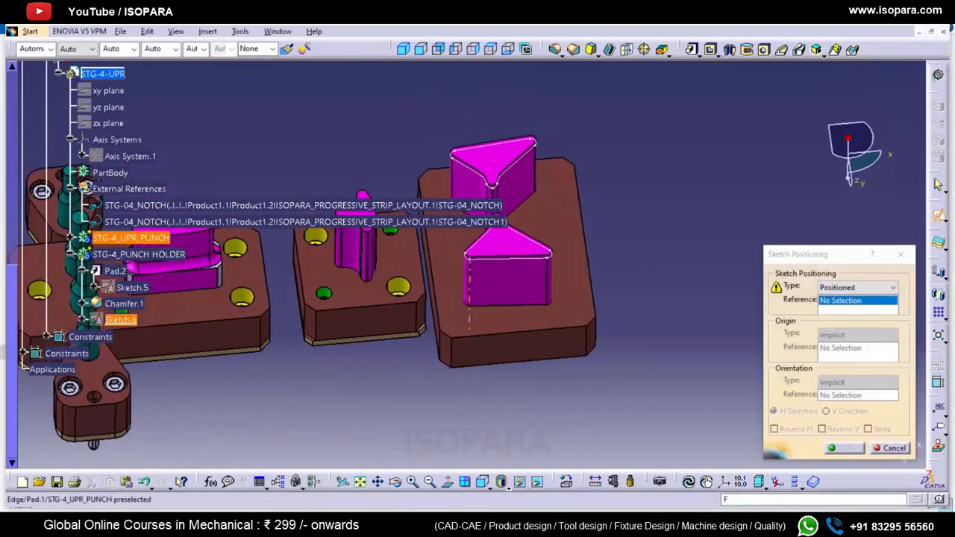
{"action": "left_click", "coordinate": [470, 287]}
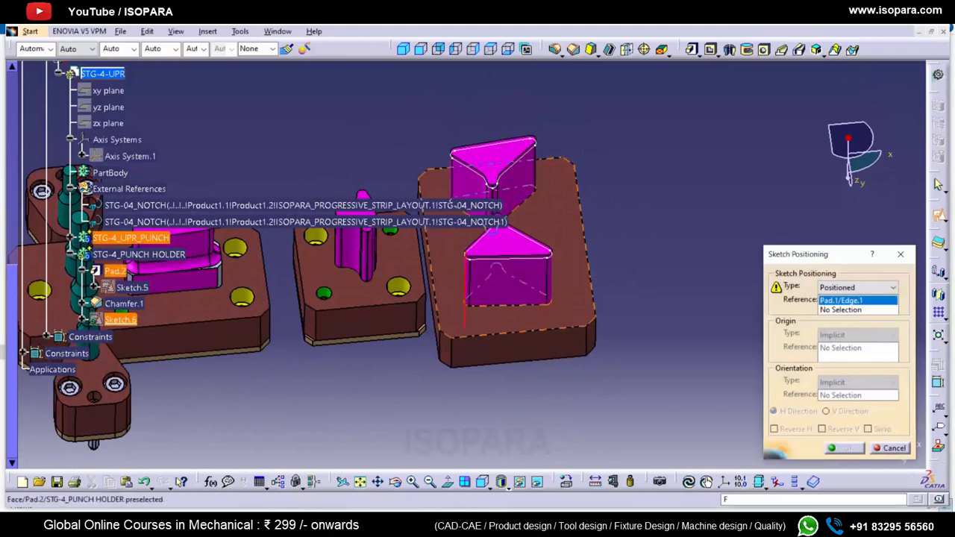
{"action": "left_click", "coordinate": [447, 287]}
{"action": "left_click", "coordinate": [844, 447]}
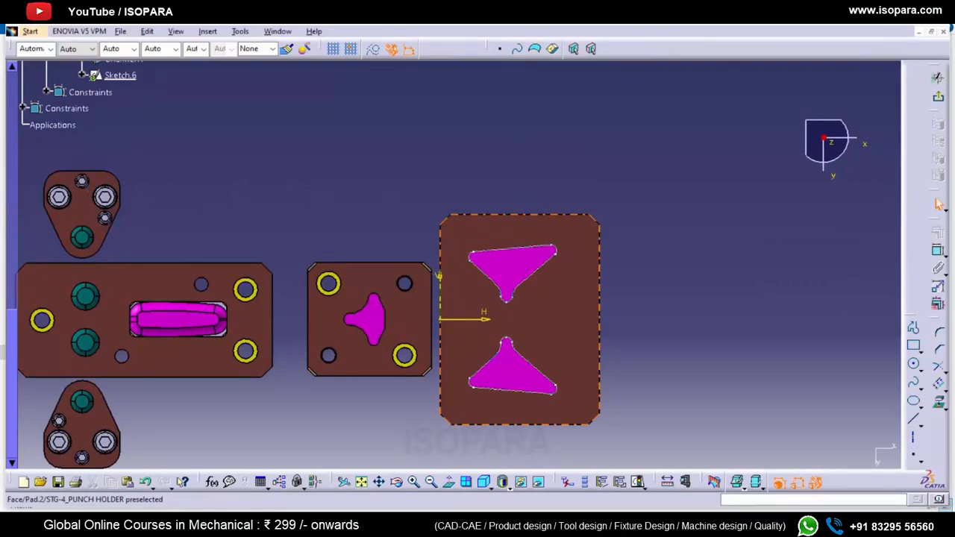
- Sketch a rectangle about 71 mm wide around the two punches inside the holder outline and convert it to construction geometry
{"action": "left_click", "coordinate": [914, 346]}
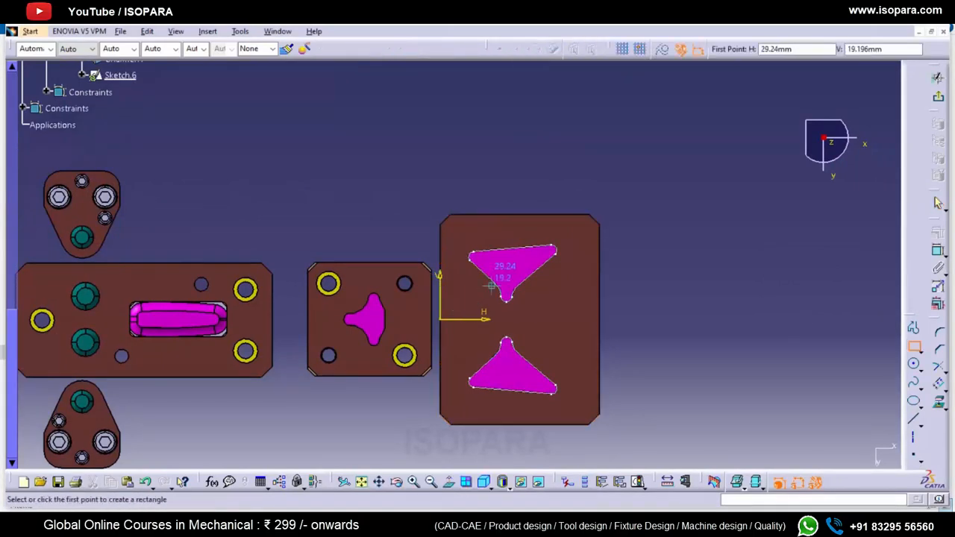
{"action": "left_click", "coordinate": [582, 251]}
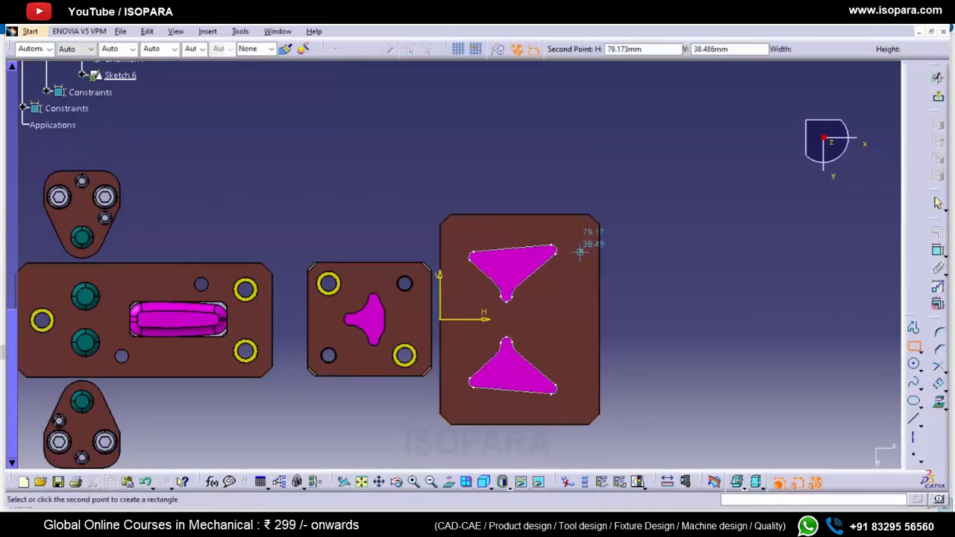
{"action": "left_click", "coordinate": [455, 403]}
{"action": "left_click", "coordinate": [373, 48]}
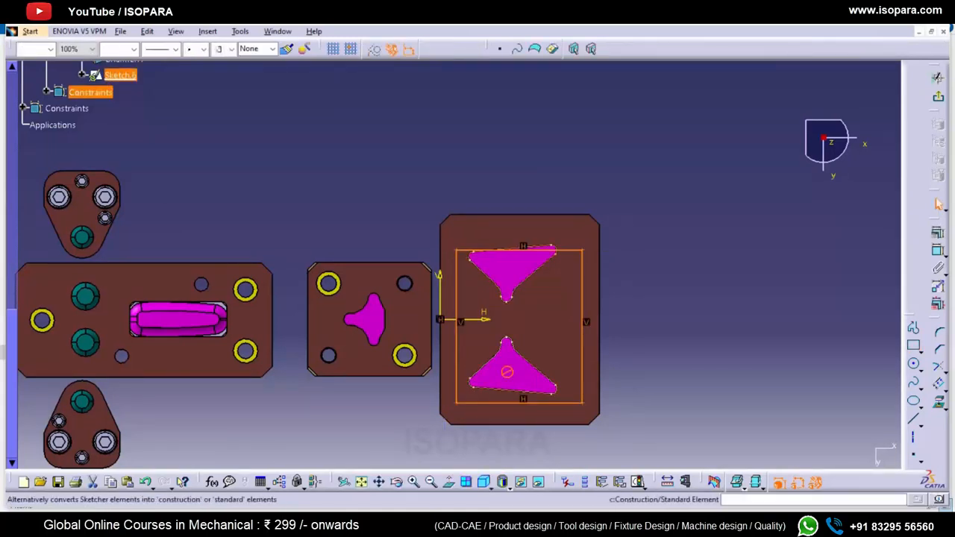
- Locate the punch holder in the specification tree and show the pad's Sketch.5 as a reference outline
{"action": "left_click", "coordinate": [418, 149]}
{"action": "right_click", "coordinate": [463, 230]}
{"action": "left_click", "coordinate": [487, 239]}
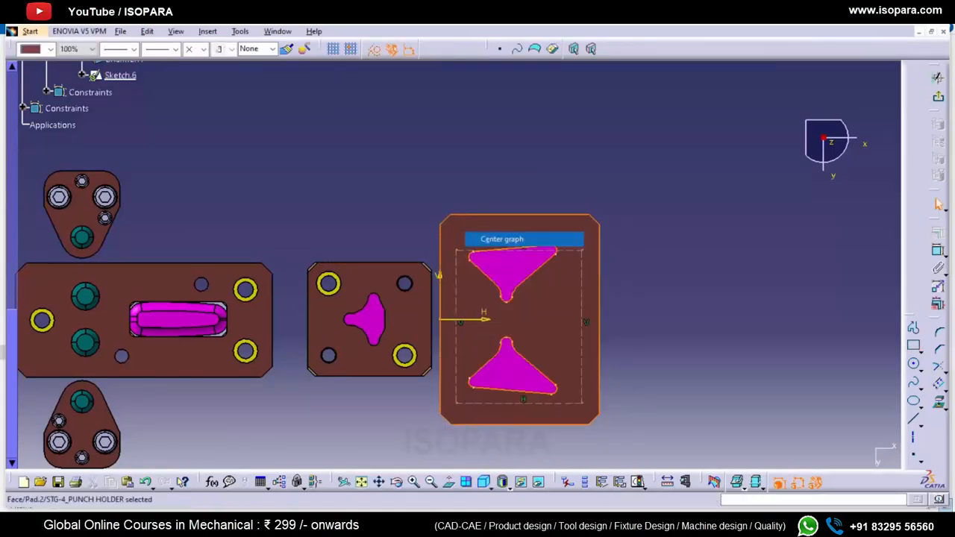
{"action": "right_click", "coordinate": [123, 280]}
{"action": "left_click", "coordinate": [172, 317]}
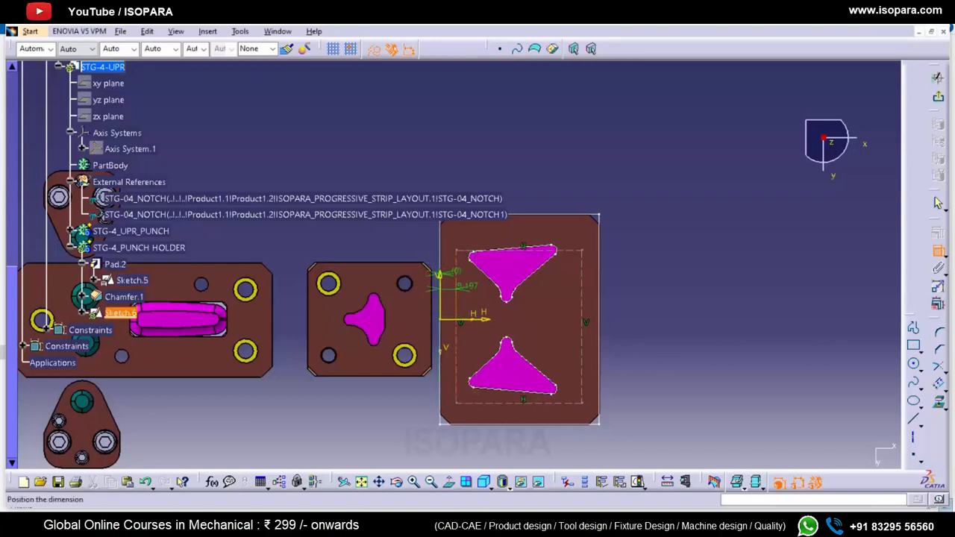
- Dimension the distance from each of the construction rectangle's four sides to the matching edge of the Sketch.5 outline
{"action": "left_click", "coordinate": [473, 288]}
{"action": "left_click", "coordinate": [548, 250]}
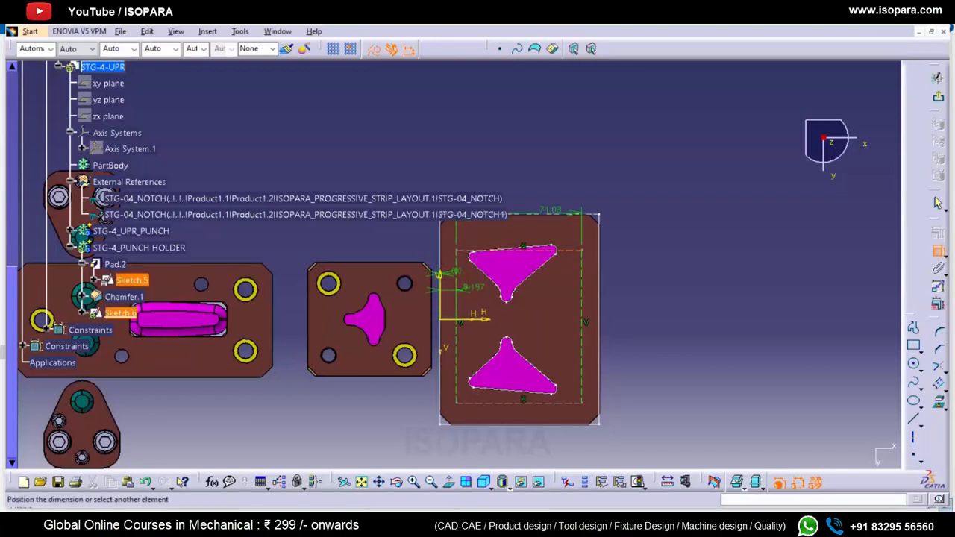
{"action": "left_click", "coordinate": [120, 312]}
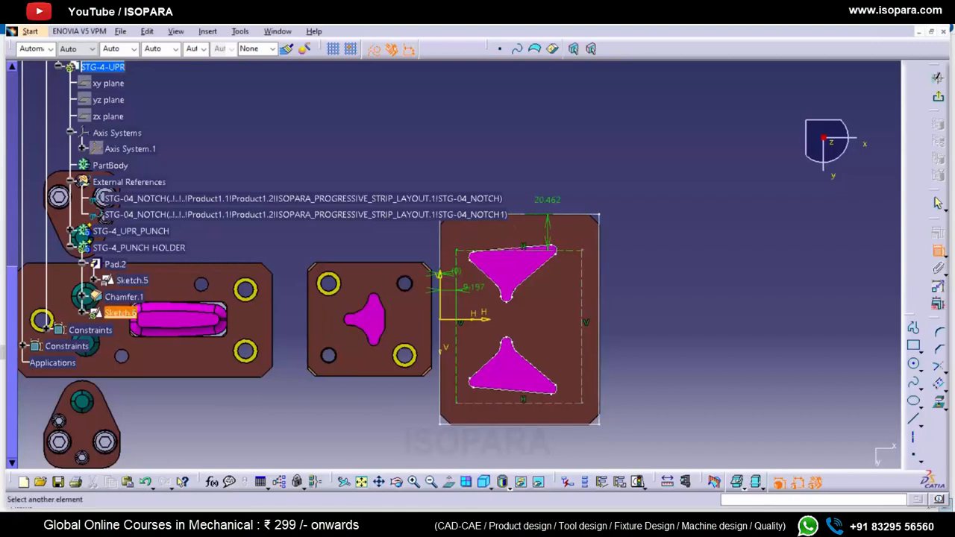
{"action": "left_click", "coordinate": [563, 311]}
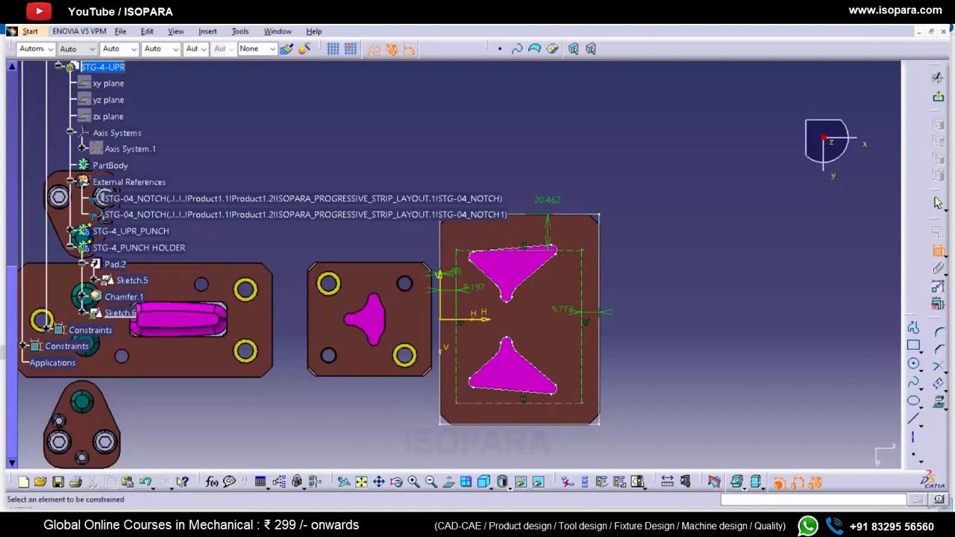
{"action": "left_click", "coordinate": [520, 403]}
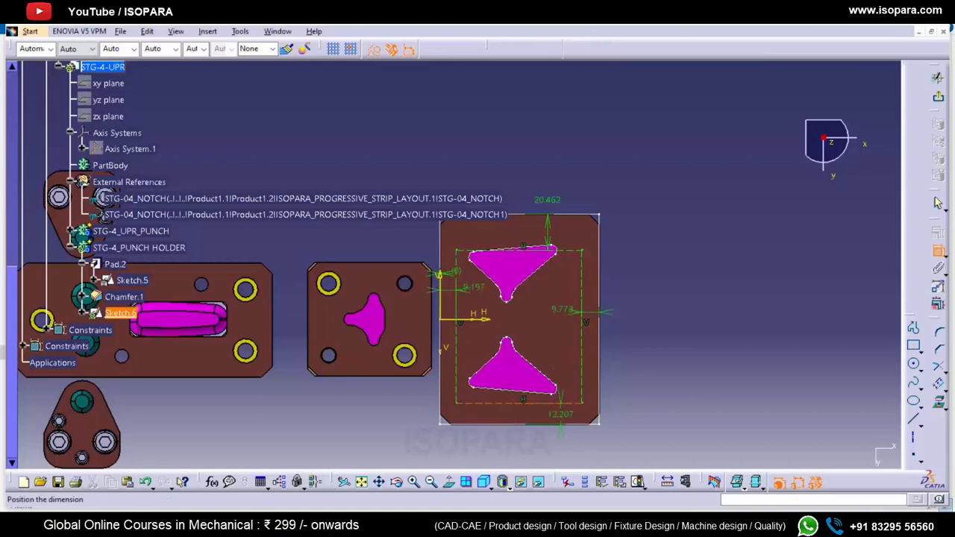
{"action": "left_click", "coordinate": [564, 375]}
- Set all four edge distances between the construction rectangle and the holder outline to 15 mm
{"action": "type", "text": "15"}
{"action": "key", "text": "Return"}
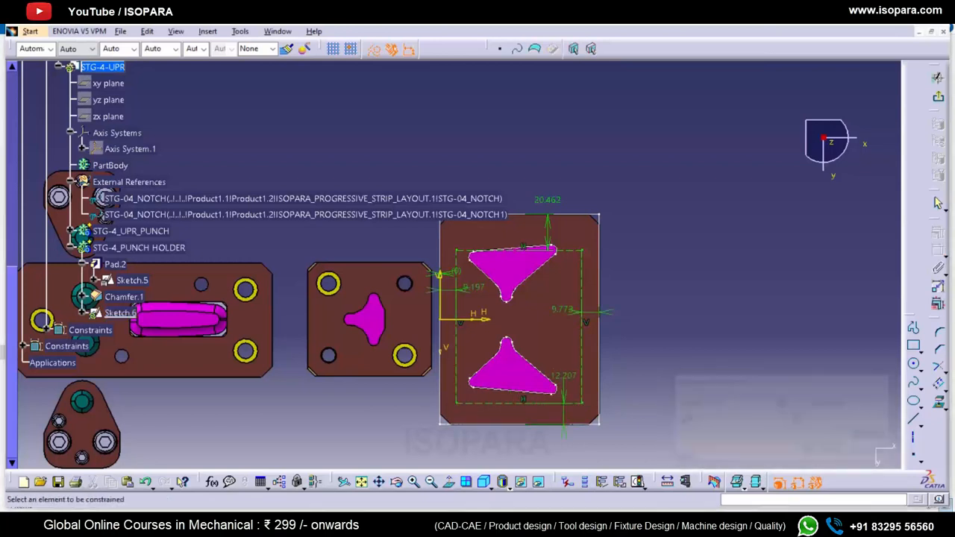
{"action": "double_click", "coordinate": [562, 309]}
{"action": "type", "text": "15mm"}
{"action": "left_click", "coordinate": [823, 450]}
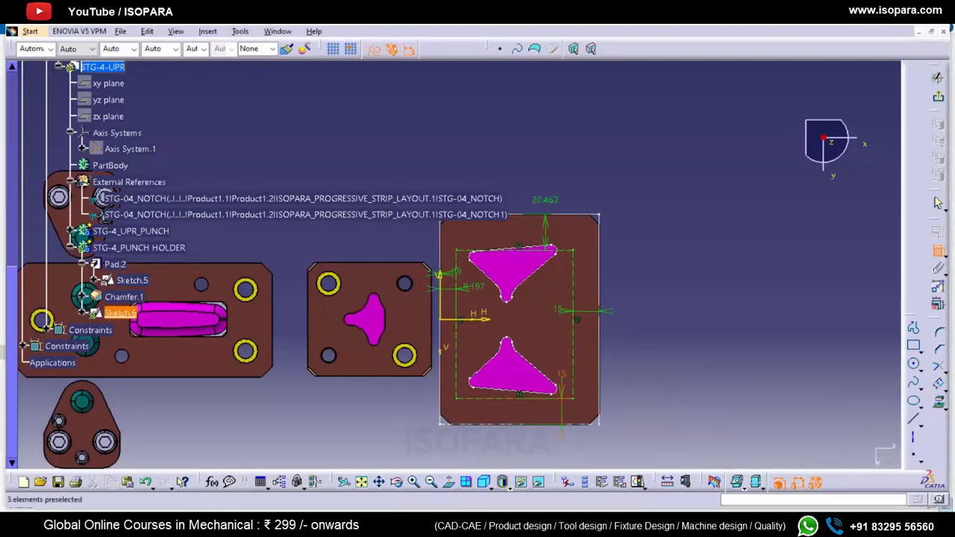
{"action": "double_click", "coordinate": [473, 287]}
{"action": "type", "text": "15"}
{"action": "key", "text": "Return"}
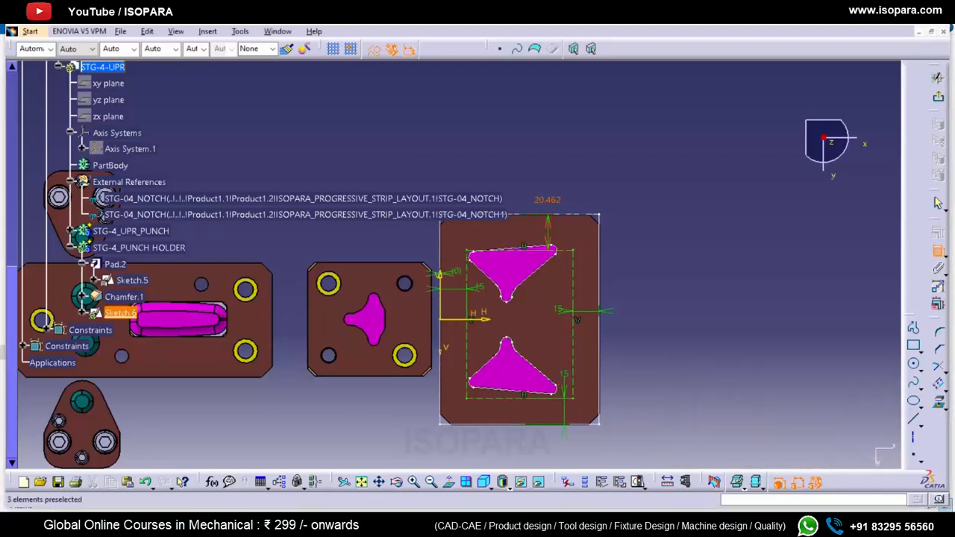
{"action": "double_click", "coordinate": [547, 200]}
{"action": "type", "text": "15"}
{"action": "key", "text": "Return"}
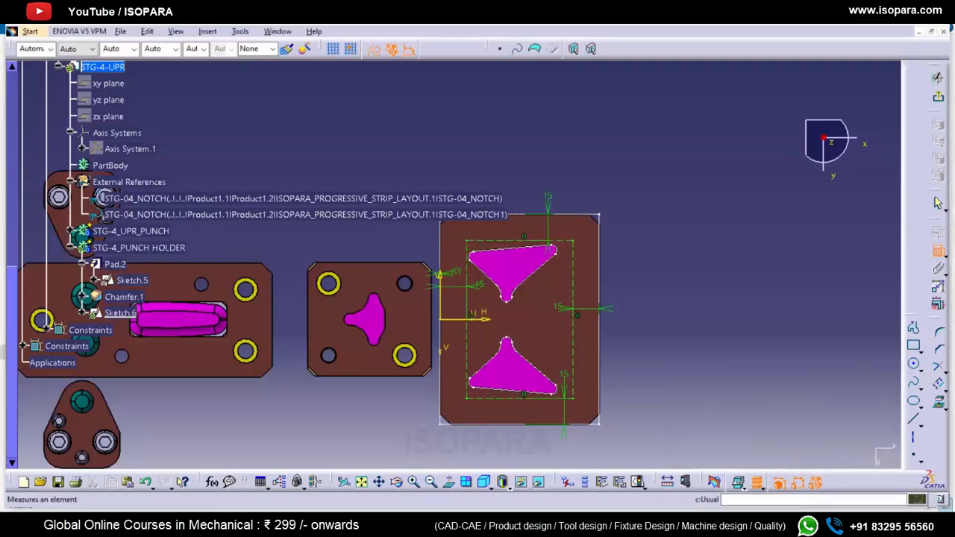
- Dim the geometry outside the sketch, place points on the midpoints of the construction rectangle's two vertical sides, and exit Sketch.6
{"action": "left_click", "coordinate": [743, 487]}
{"action": "left_click", "coordinate": [754, 484]}
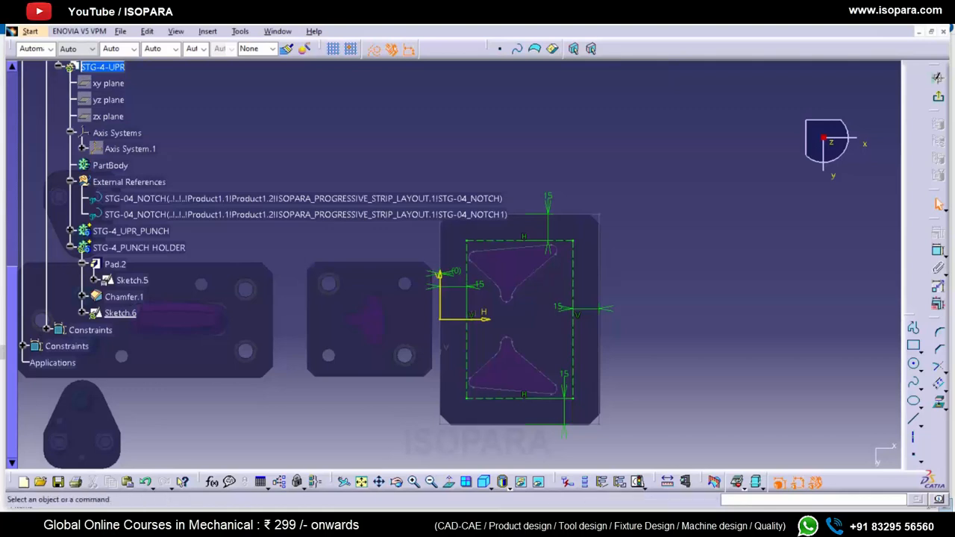
{"action": "left_click", "coordinate": [913, 455]}
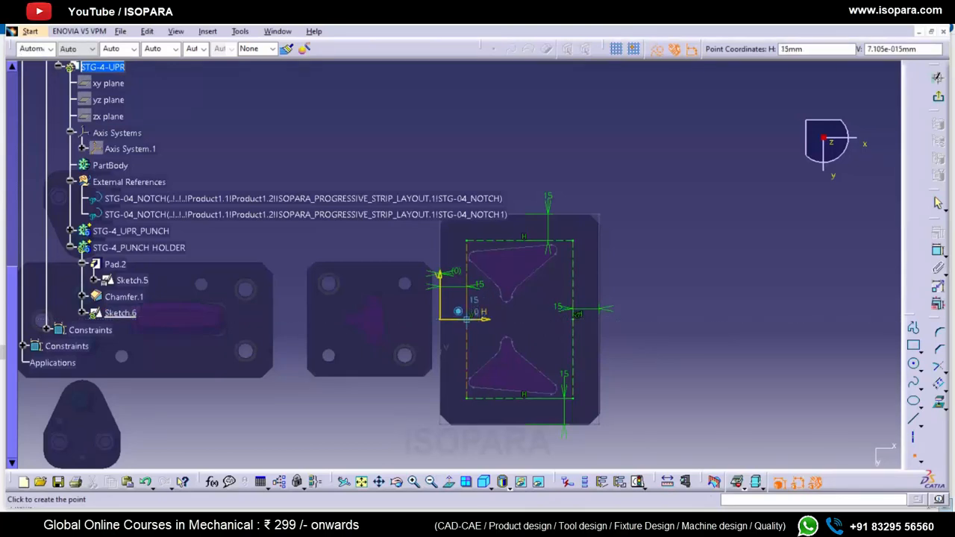
{"action": "left_click", "coordinate": [458, 311]}
{"action": "key", "text": "ctrl+a"}
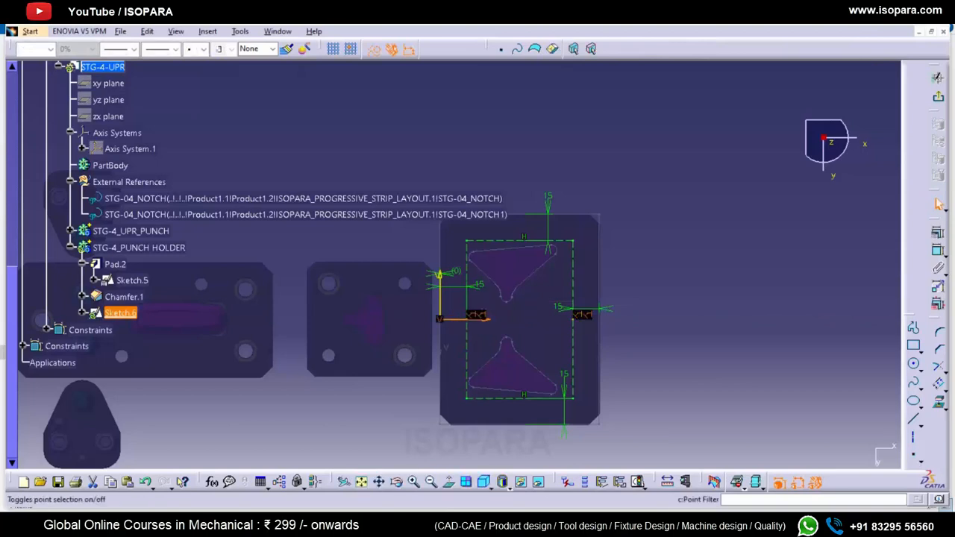
{"action": "key", "text": "Escape"}
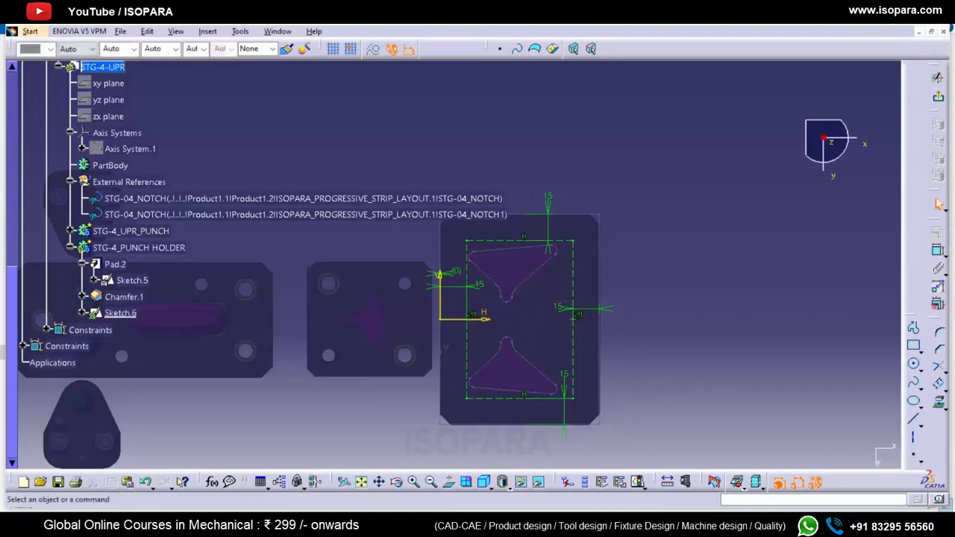
{"action": "left_click", "coordinate": [938, 78]}
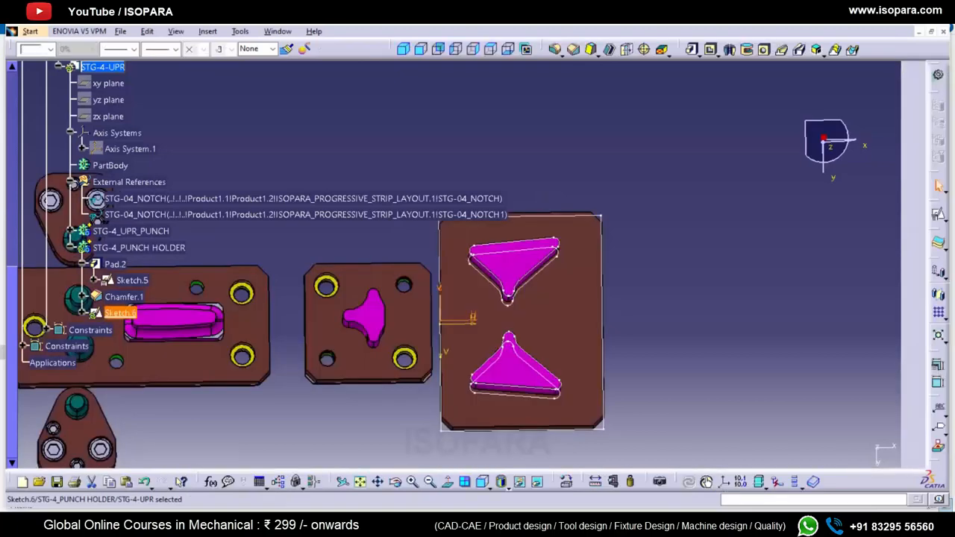
- Set the vertical length of the punch holder outline in Sketch.5 to 150 mm, reduce it to 140 mm, and exit the sketch
{"action": "middle_click_drag", "start_coordinate": [522, 373], "coordinate": [530, 306]}
{"action": "left_click", "coordinate": [587, 242]}
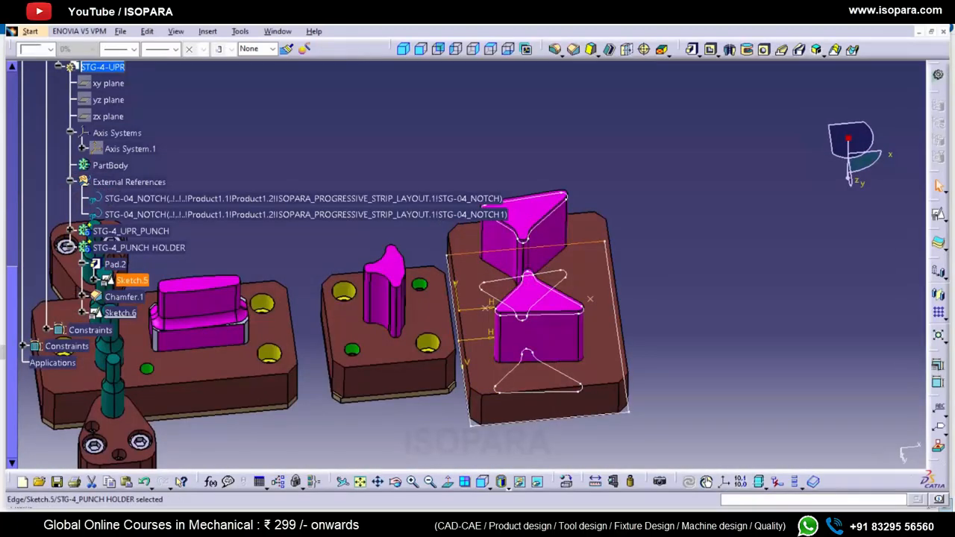
{"action": "right_click", "coordinate": [582, 242]}
{"action": "left_click", "coordinate": [619, 251]}
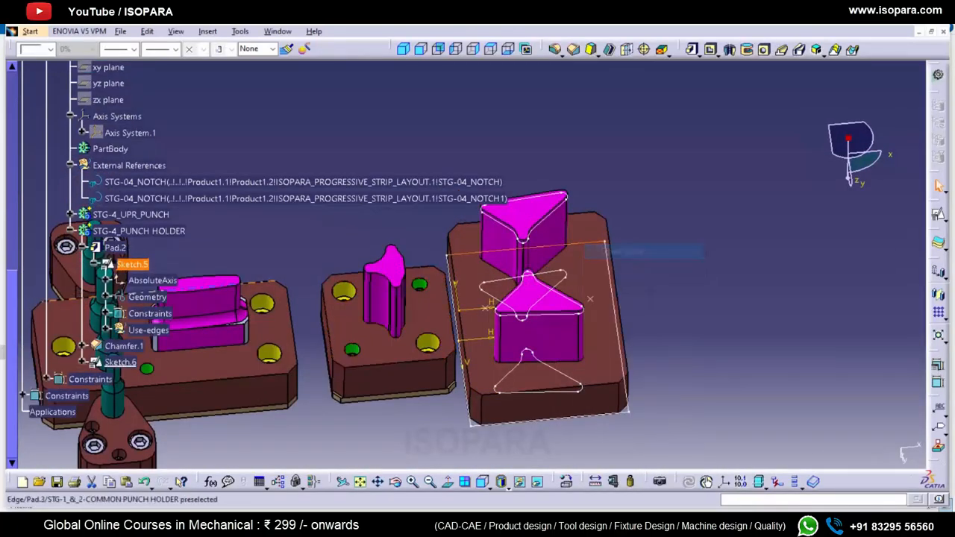
{"action": "double_click", "coordinate": [132, 264]}
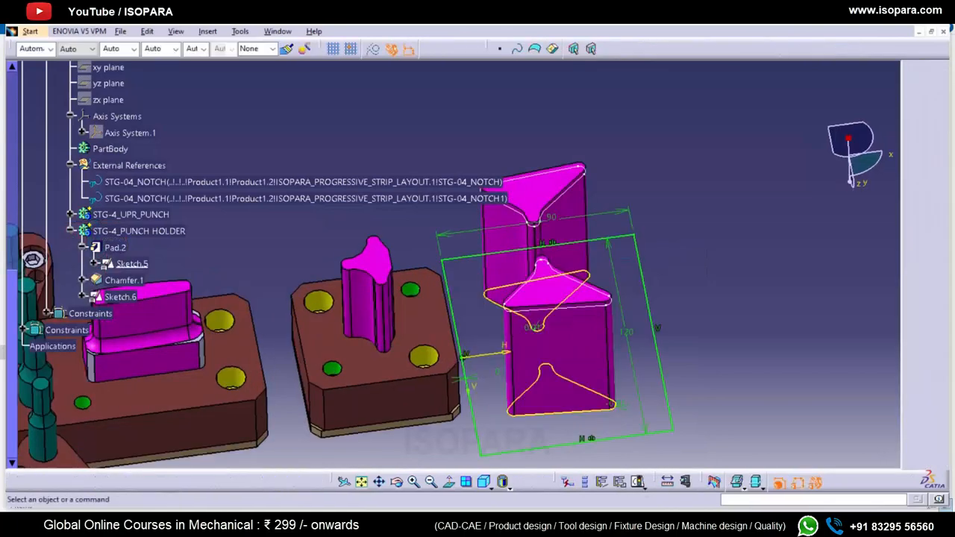
{"action": "type", "text": "150"}
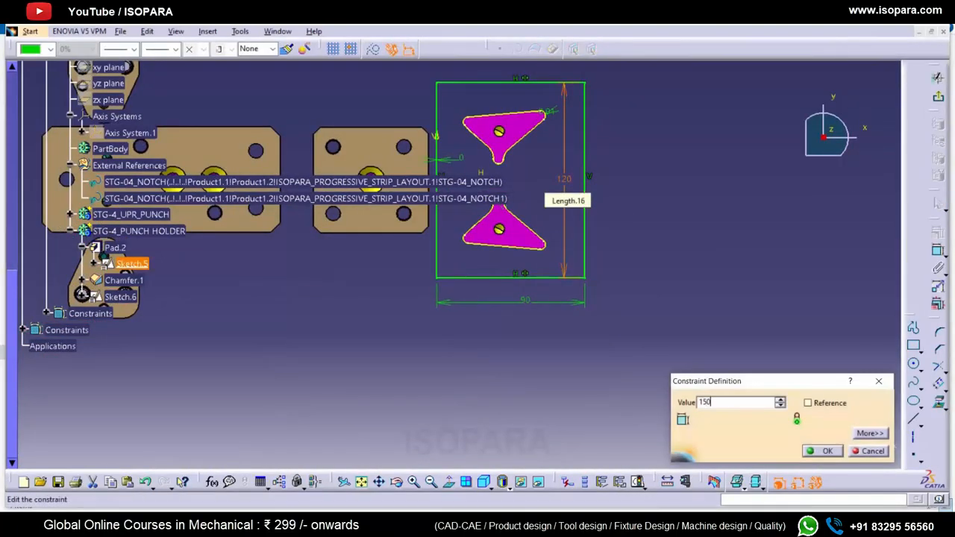
{"action": "key", "text": "Return"}
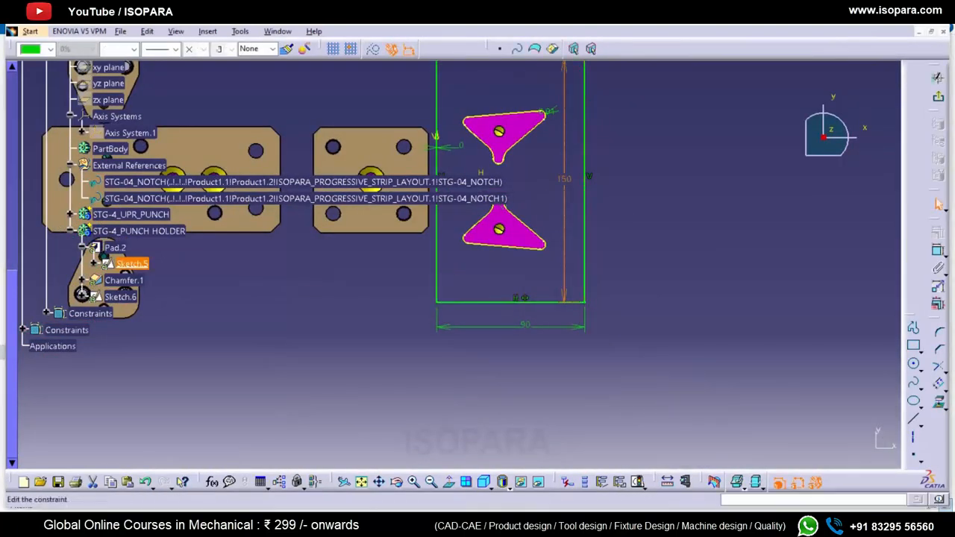
{"action": "double_click", "coordinate": [564, 190]}
{"action": "type", "text": "140"}
{"action": "key", "text": "Return"}
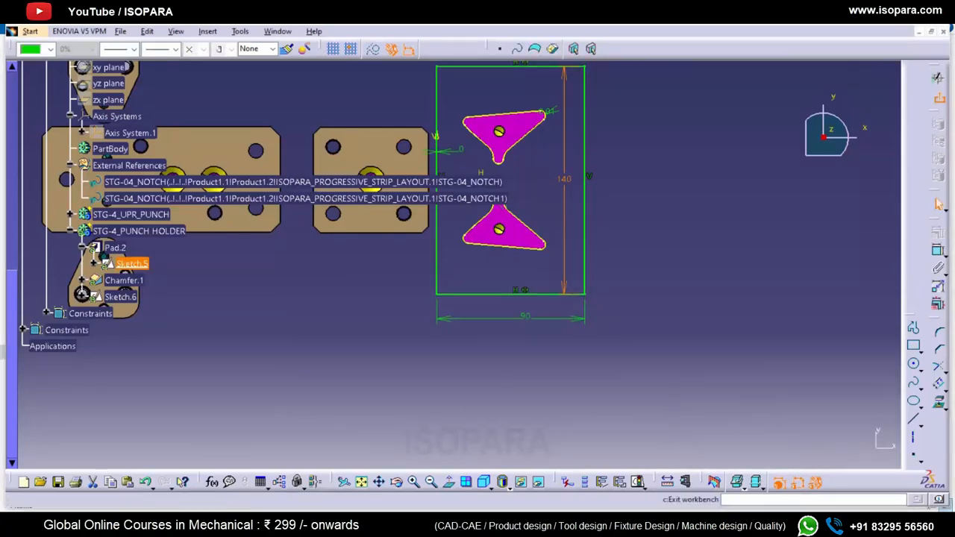
{"action": "left_click", "coordinate": [938, 78]}
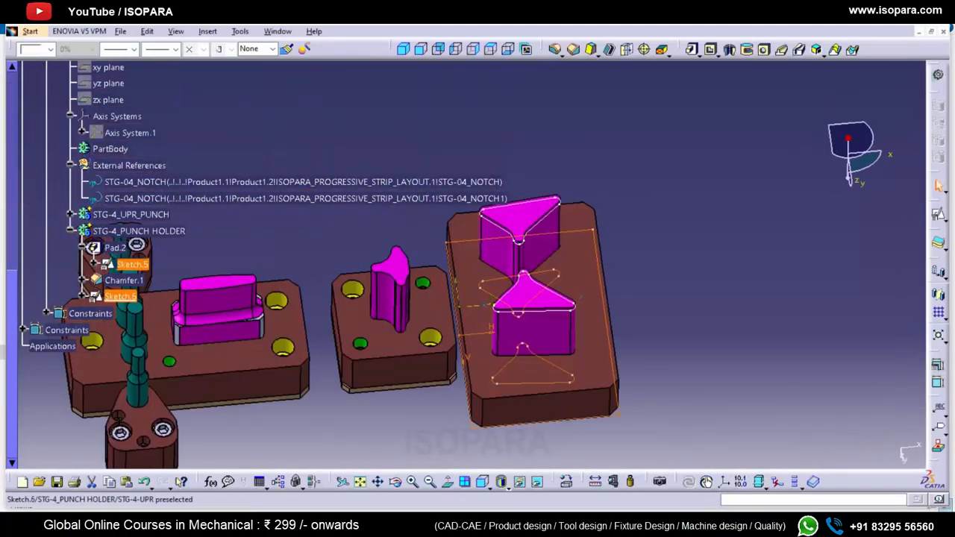
- Place points on the midpoints of the construction rectangle's two horizontal sides in Sketch.6 and exit the sketch
{"action": "double_click", "coordinate": [120, 296]}
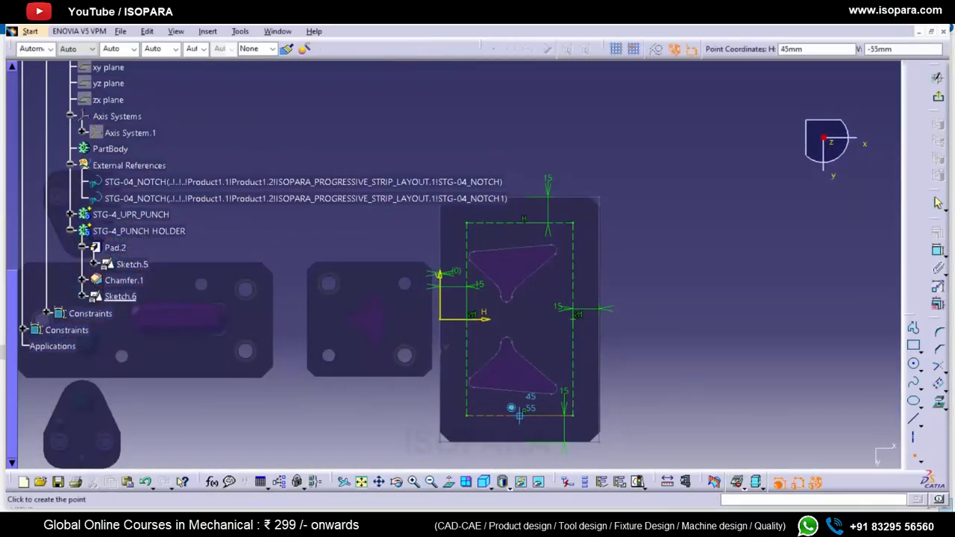
{"action": "left_click", "coordinate": [520, 222]}
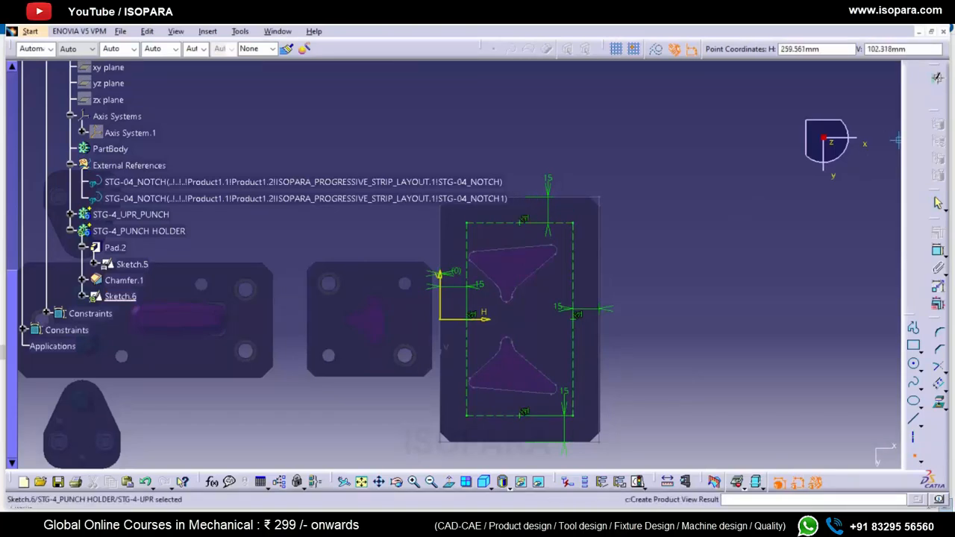
{"action": "left_click", "coordinate": [937, 78]}
- Set the vertical length of the punch holder outline in Sketch.5 to 150 mm and exit the sketch
{"action": "right_click", "coordinate": [128, 264]}
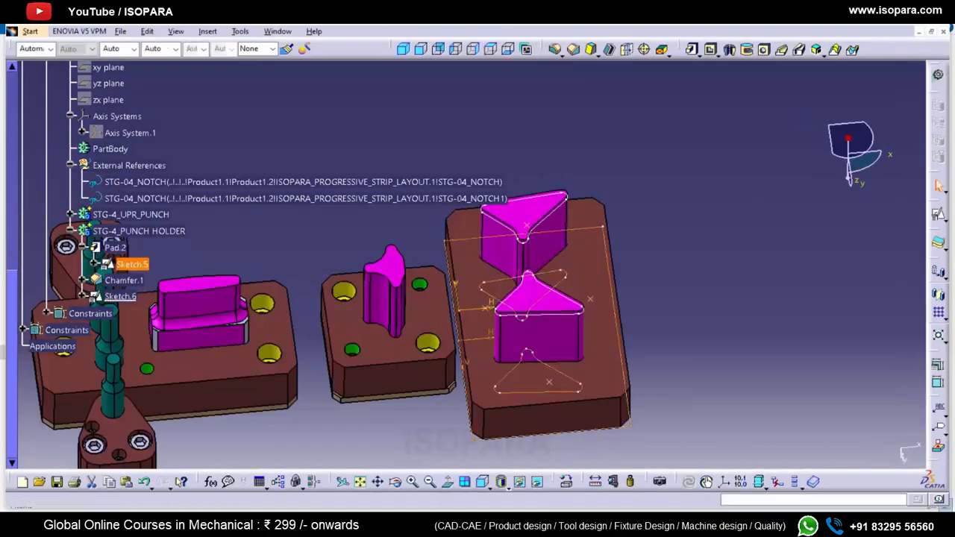
{"action": "double_click", "coordinate": [132, 264]}
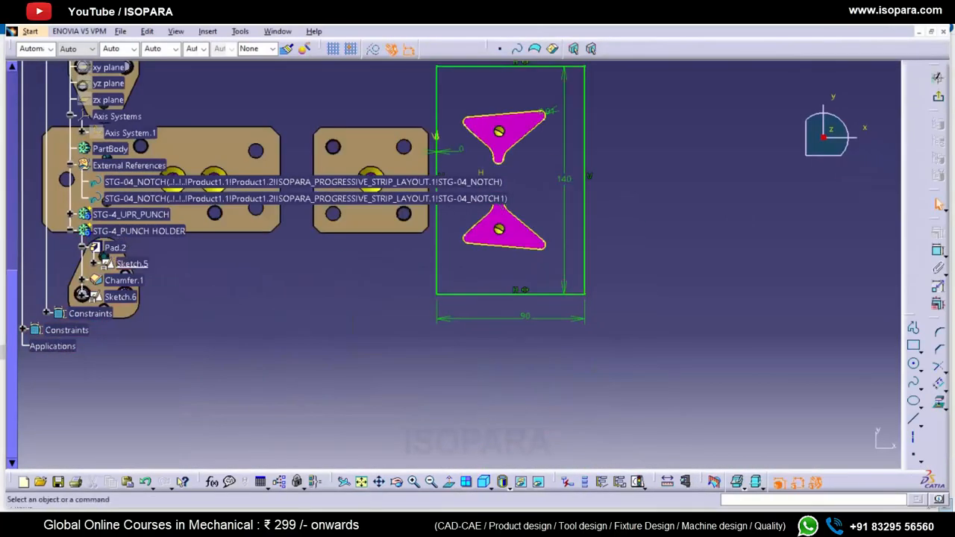
{"action": "double_click", "coordinate": [564, 179]}
{"action": "type", "text": "150"}
{"action": "key", "text": "Return"}
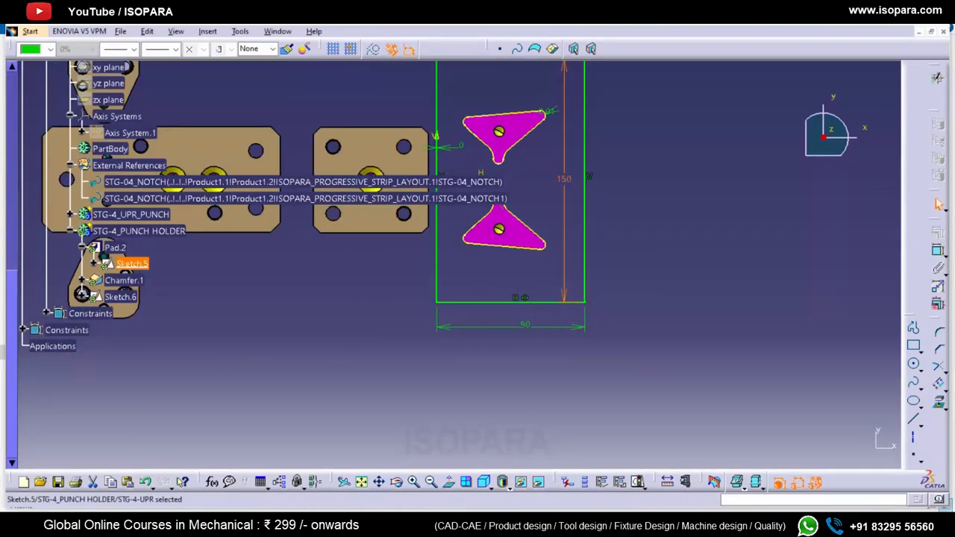
{"action": "left_click", "coordinate": [938, 77]}
{"action": "key", "text": "Escape"}
{"action": "middle_click_drag", "start_coordinate": [478, 246], "coordinate": [477, 298], "text": "ctrl"}
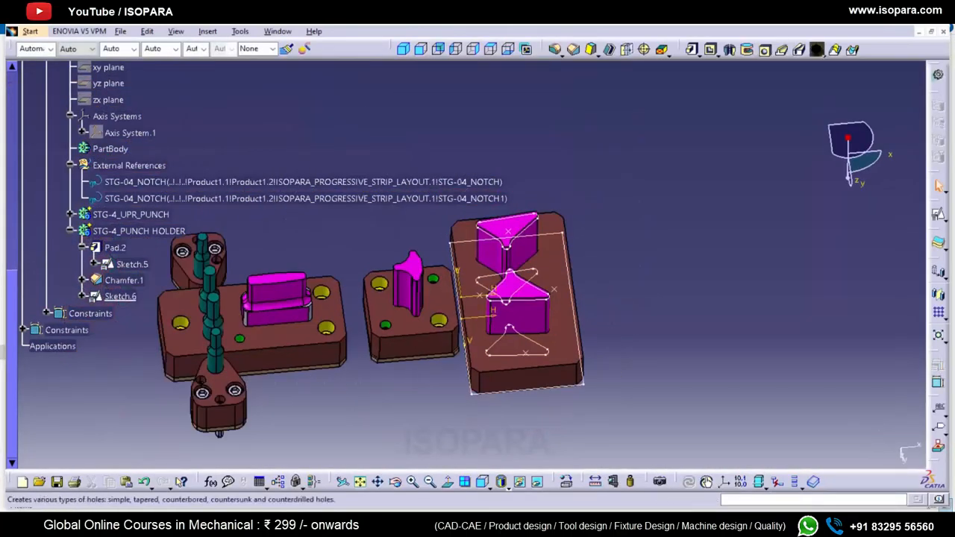
- Start a hole on the STG-4 punch holder face at the Sketch.6 point near its front edge, extending Up To Next
{"action": "left_click", "coordinate": [765, 49]}
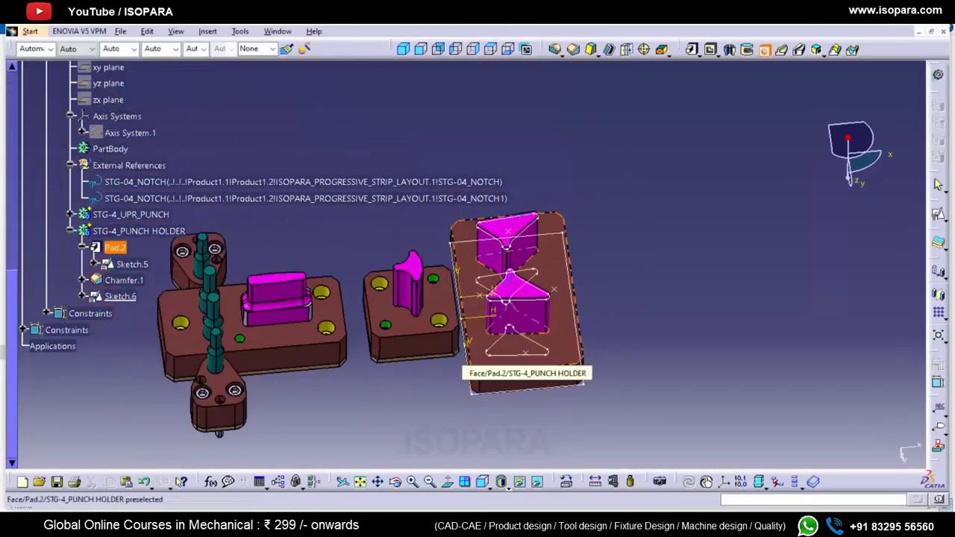
{"action": "left_click", "coordinate": [526, 352]}
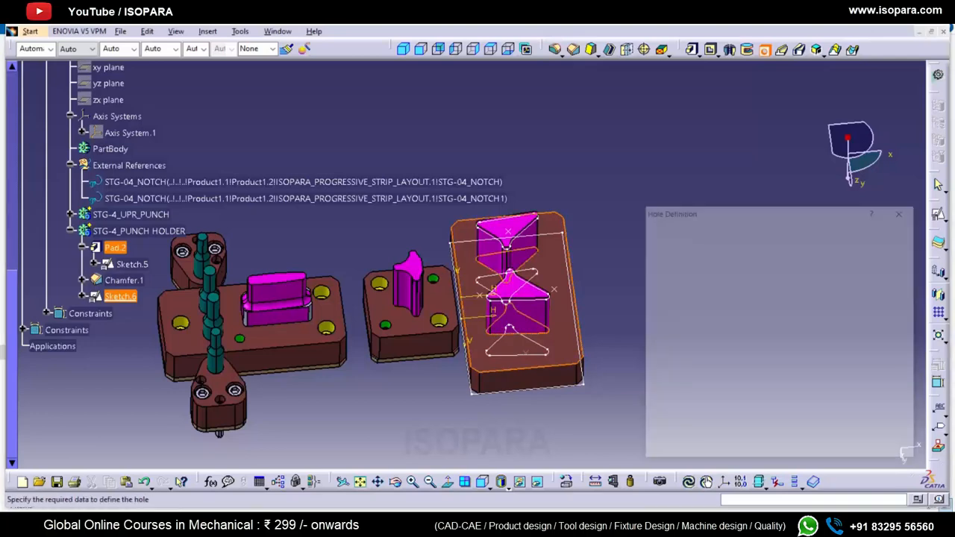
{"action": "left_click", "coordinate": [658, 253]}
{"action": "left_click", "coordinate": [673, 234]}
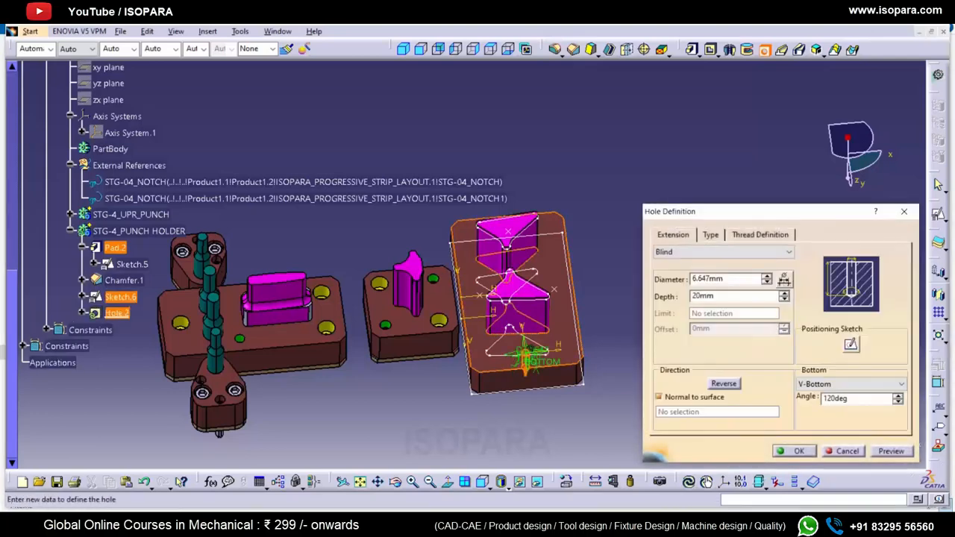
{"action": "left_click", "coordinate": [722, 251]}
{"action": "left_click", "coordinate": [673, 273]}
{"action": "key", "text": "Return"}
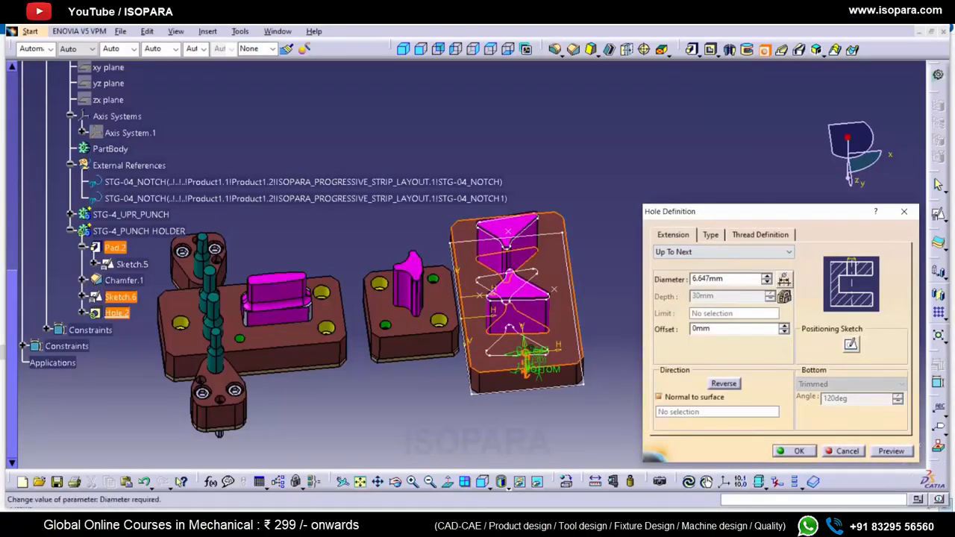
{"action": "double_click", "coordinate": [707, 278]}
- Make the hole counterbored with a 14 mm counterbore diameter and 15 mm counterbore depth, and create it
{"action": "left_click", "coordinate": [709, 234]}
{"action": "left_click", "coordinate": [731, 251]}
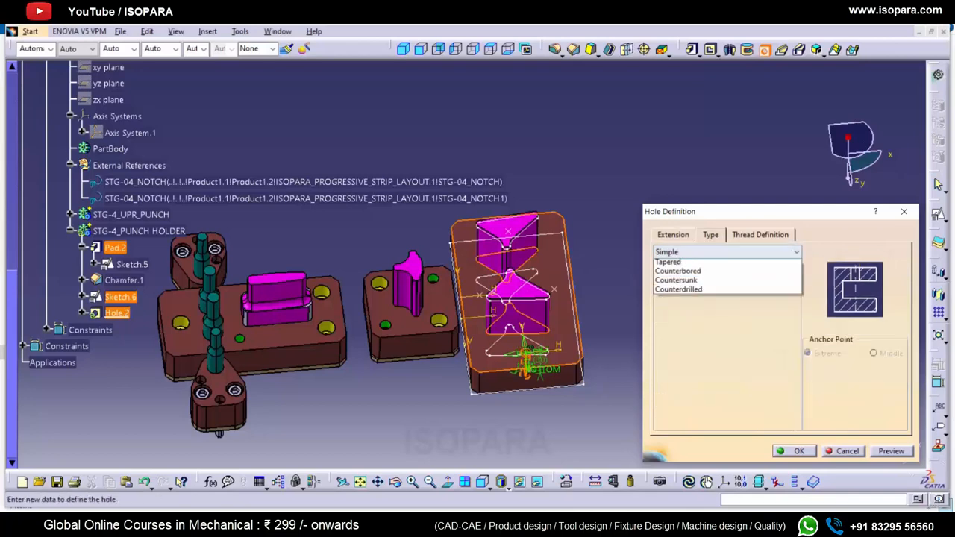
{"action": "left_click", "coordinate": [682, 282]}
{"action": "mouse_move", "coordinate": [478, 313]}
{"action": "middle_mouse_down"}
{"action": "mouse_move", "coordinate": [477, 351]}
{"action": "mouse_move", "coordinate": [477, 313]}
{"action": "middle_mouse_up"}
{"action": "double_click", "coordinate": [710, 313]}
{"action": "key", "text": "Tab"}
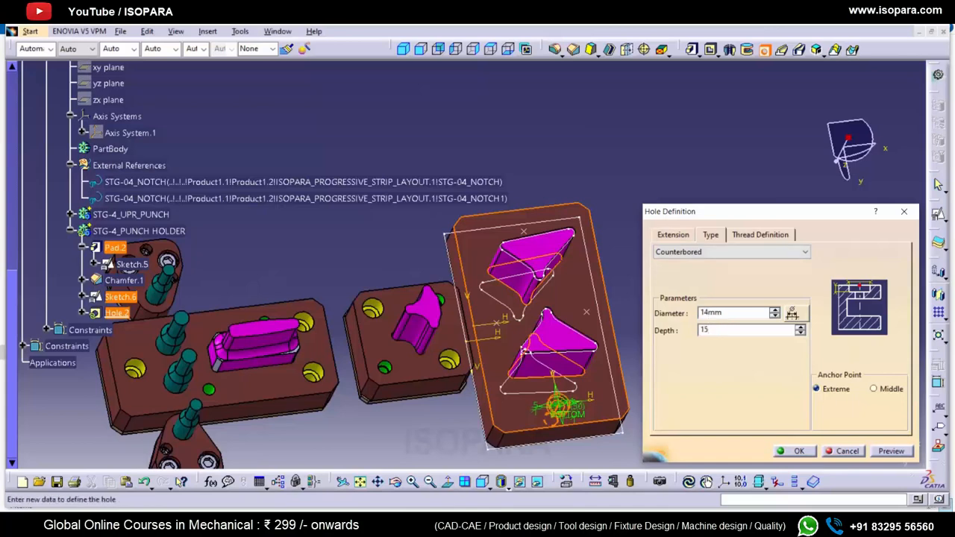
{"action": "key", "text": "Return"}
{"action": "key", "text": "Return"}
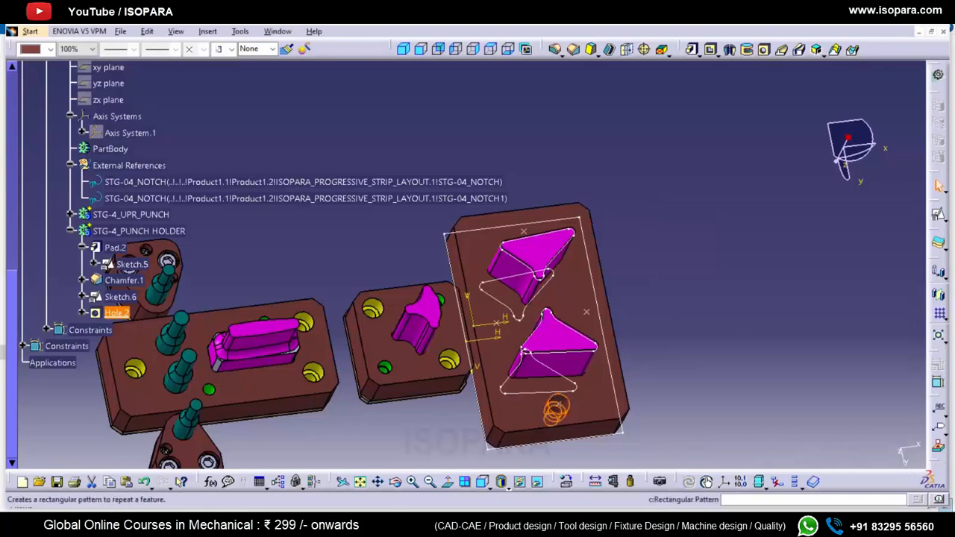
- Repeat the counterbored hole at the Sketch.6 points with a user pattern and colour the hole and its pattern yellow
{"action": "left_click", "coordinate": [947, 319]}
{"action": "left_click", "coordinate": [943, 326]}
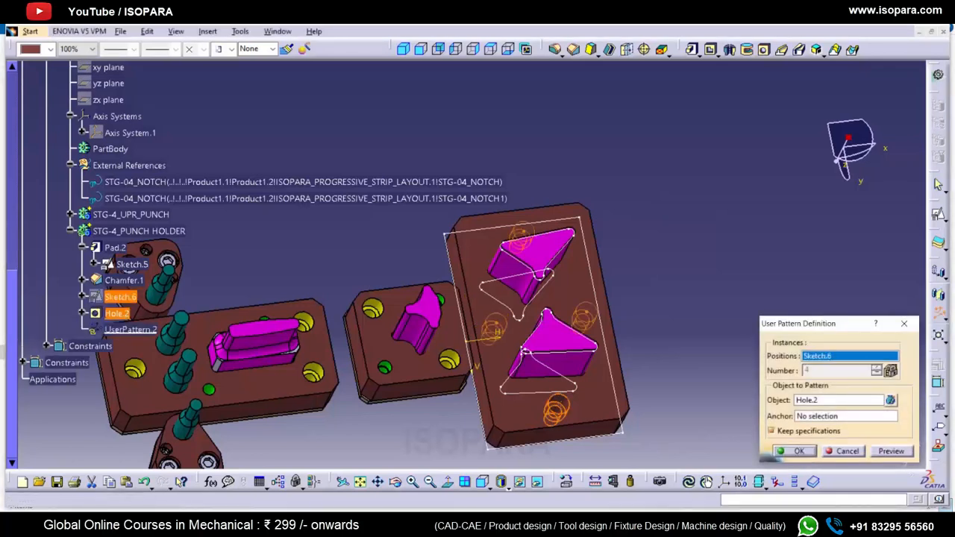
{"action": "key", "text": "Return"}
{"action": "left_click", "coordinate": [50, 48]}
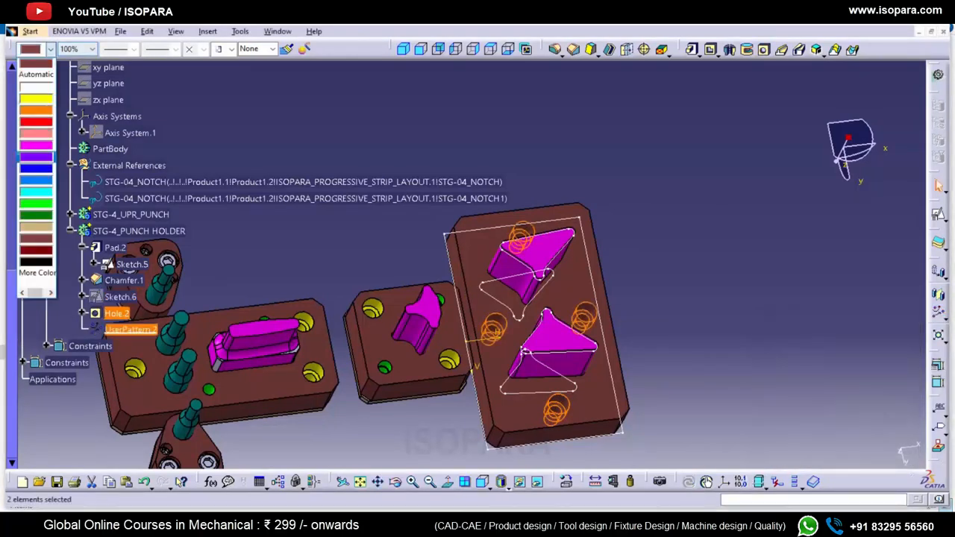
{"action": "left_click", "coordinate": [50, 48]}
{"action": "left_click", "coordinate": [50, 48]}
{"action": "left_click", "coordinate": [36, 99]}
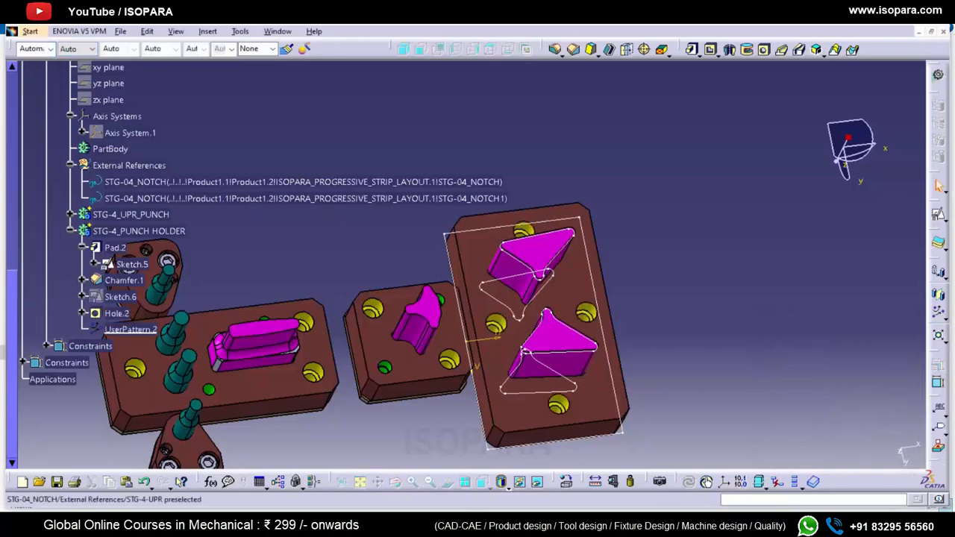
- Rename the hole position sketch, Sketch.6, as SCREW
{"action": "mouse_move", "coordinate": [120, 250]}
{"action": "middle_mouse_down"}
{"action": "mouse_move", "coordinate": [110, 311]}
{"action": "mouse_move", "coordinate": [115, 292]}
{"action": "middle_mouse_up"}
{"action": "left_click", "coordinate": [119, 296]}
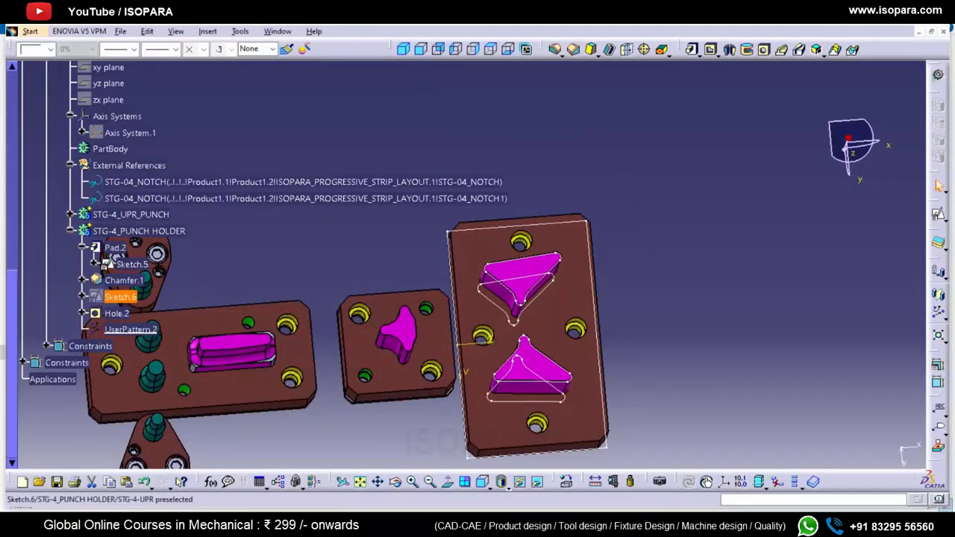
{"action": "right_click", "coordinate": [119, 296]}
{"action": "left_click", "coordinate": [157, 97]}
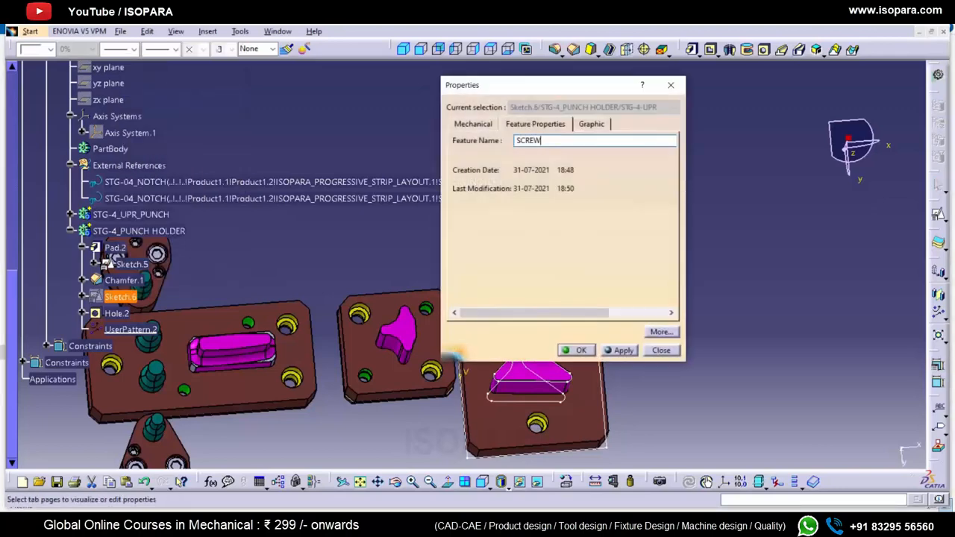
{"action": "key", "text": "Return"}
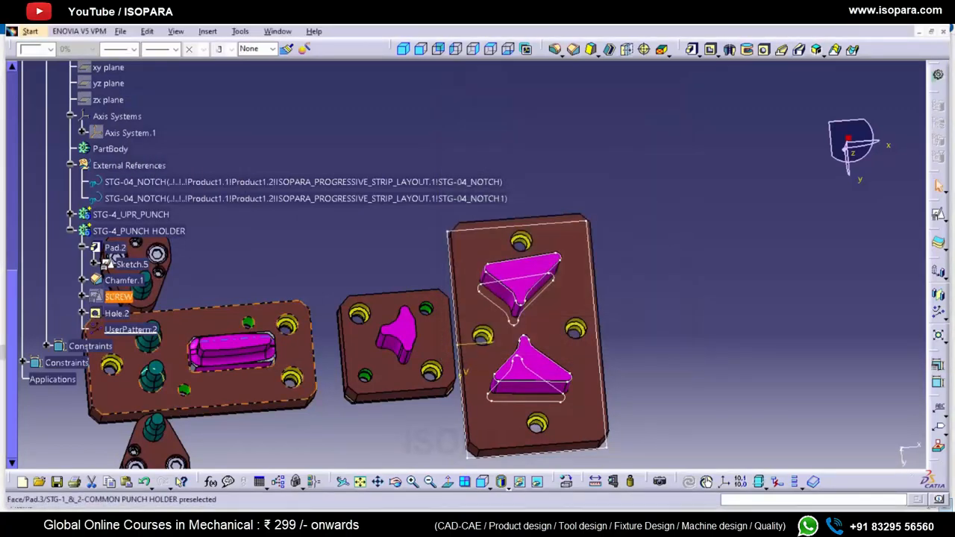
{"action": "right_click", "coordinate": [120, 296]}
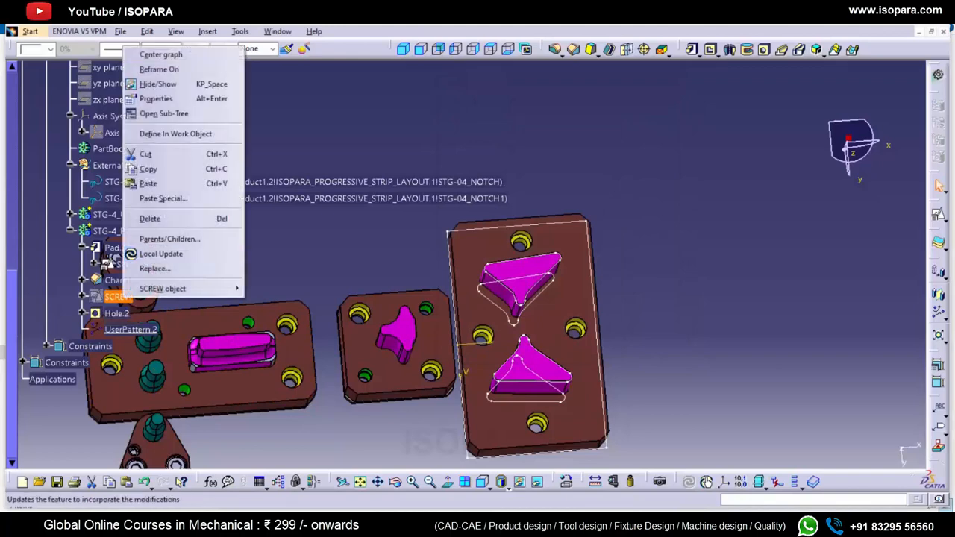
{"action": "left_click", "coordinate": [157, 98]}
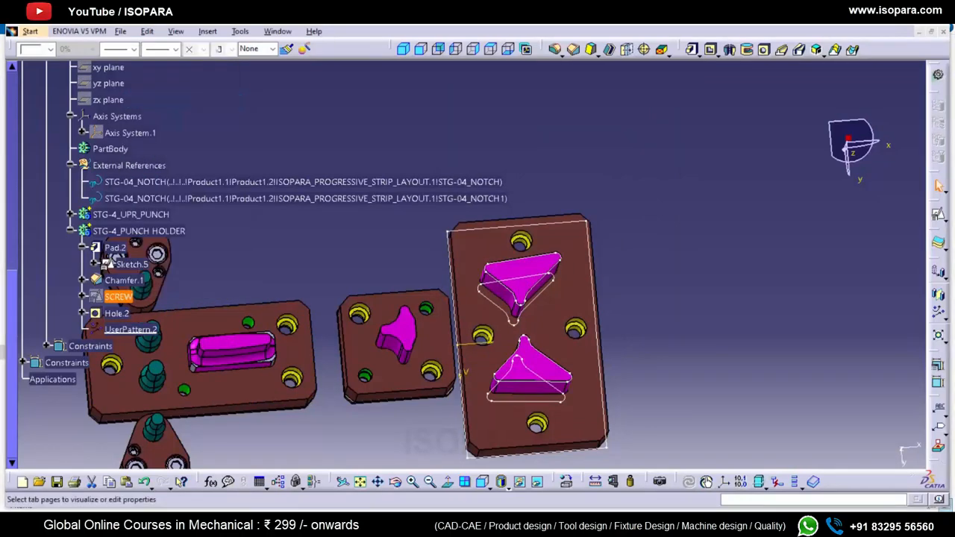
{"action": "key", "text": "Escape"}
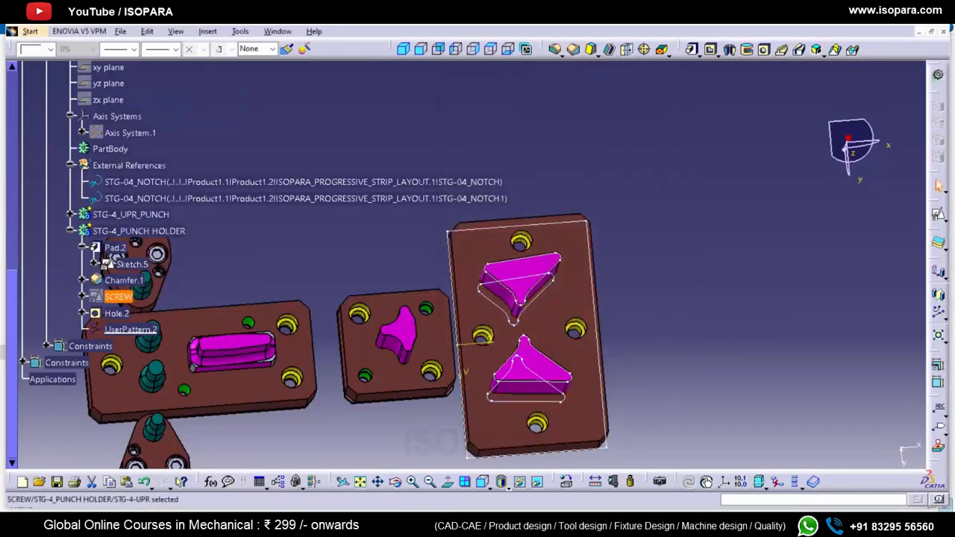
- Define the STG-4_PUNCH HOLDER body as the in-work object
{"action": "right_click", "coordinate": [145, 231]}
{"action": "left_click", "coordinate": [195, 320]}
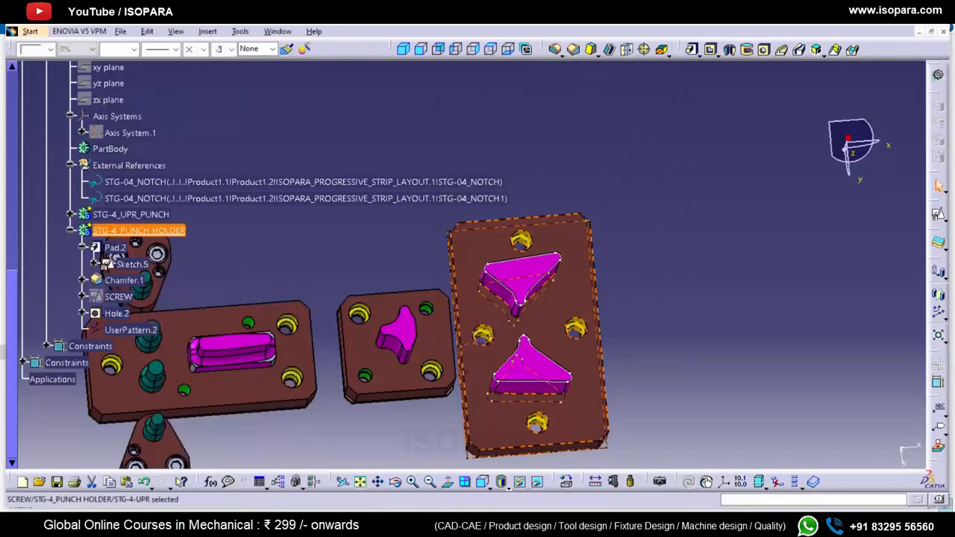
- Paste a copy of the SCREW sketch into the STG-4_PUNCH HOLDER body and hide its profile sketch, Sketch.5
{"action": "right_click", "coordinate": [140, 230]}
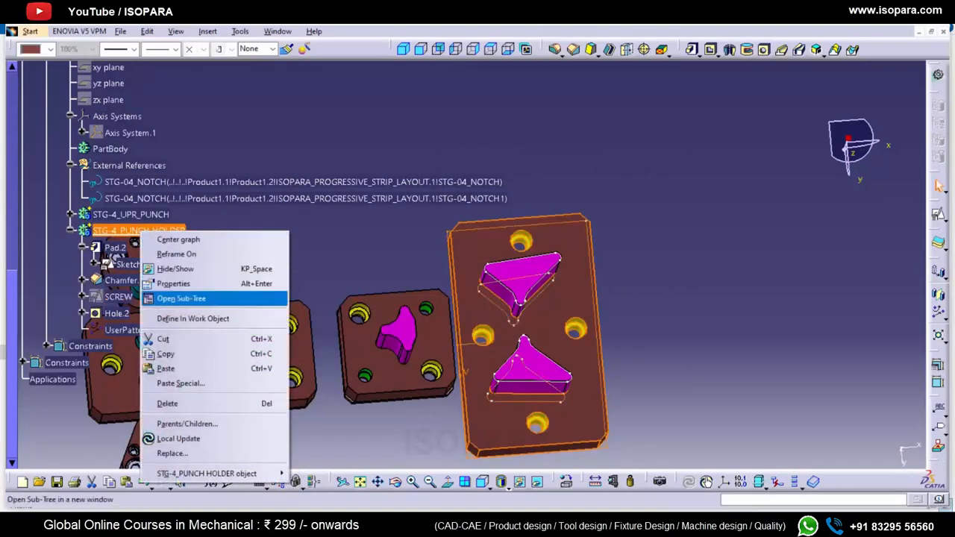
{"action": "left_click", "coordinate": [165, 369]}
{"action": "left_click", "coordinate": [119, 264]}
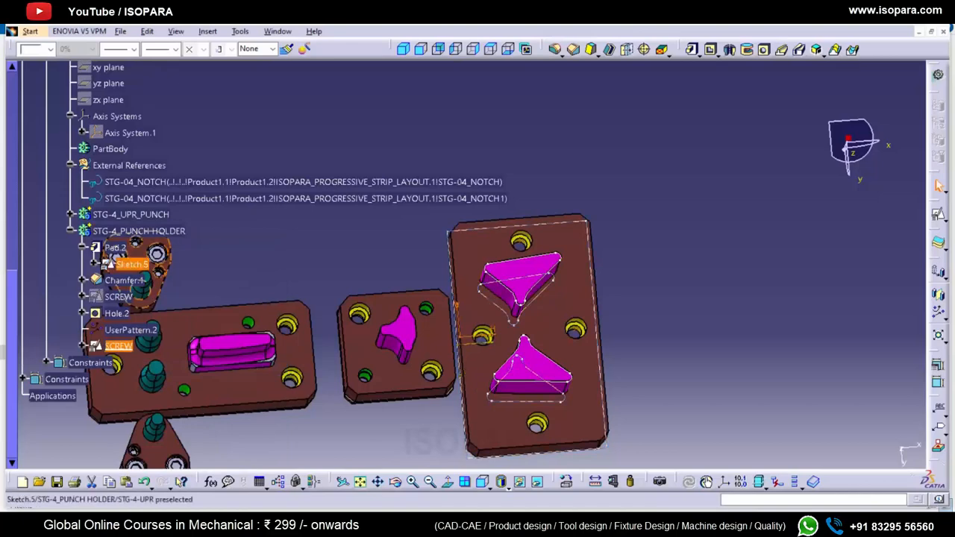
{"action": "right_click", "coordinate": [119, 265]}
{"action": "left_click", "coordinate": [164, 47]}
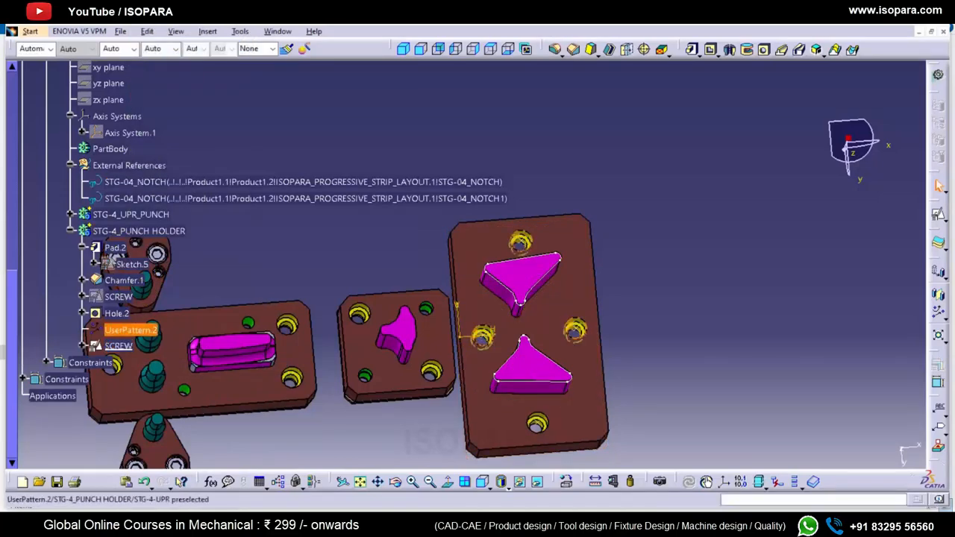
- Edit the copied SCREW sketch and delete the screw points at the middles of the rectangle's sides
{"action": "double_click", "coordinate": [118, 347]}
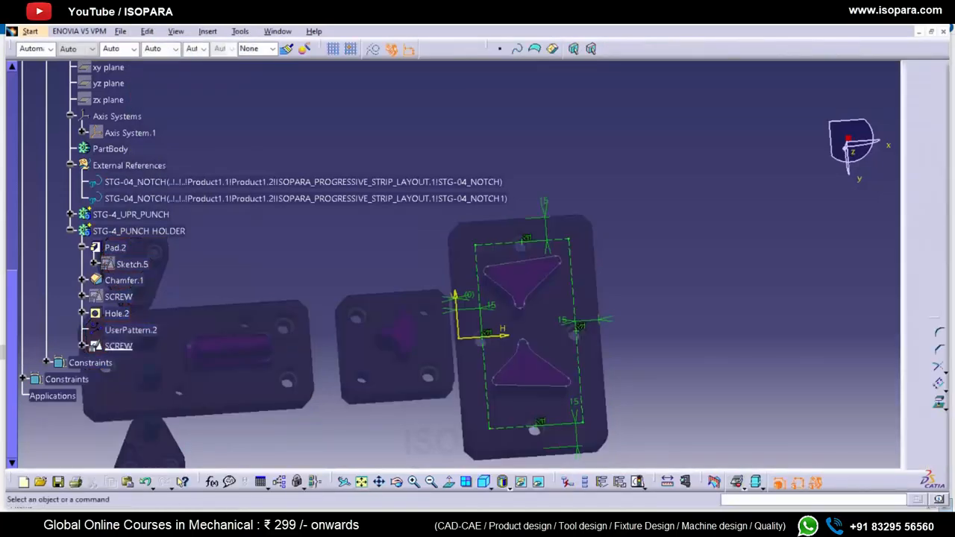
{"action": "left_click", "coordinate": [564, 342], "text": "ctrl"}
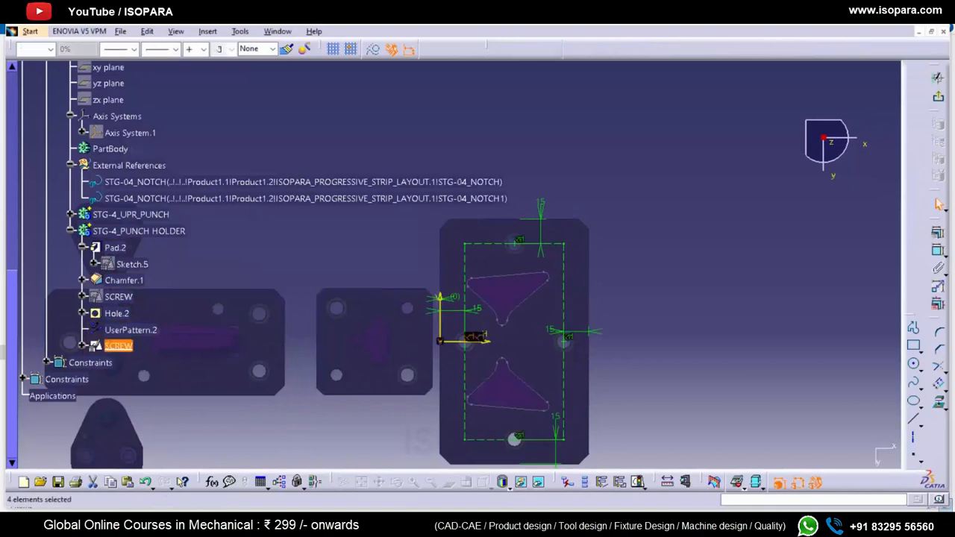
{"action": "key", "text": "Delete"}
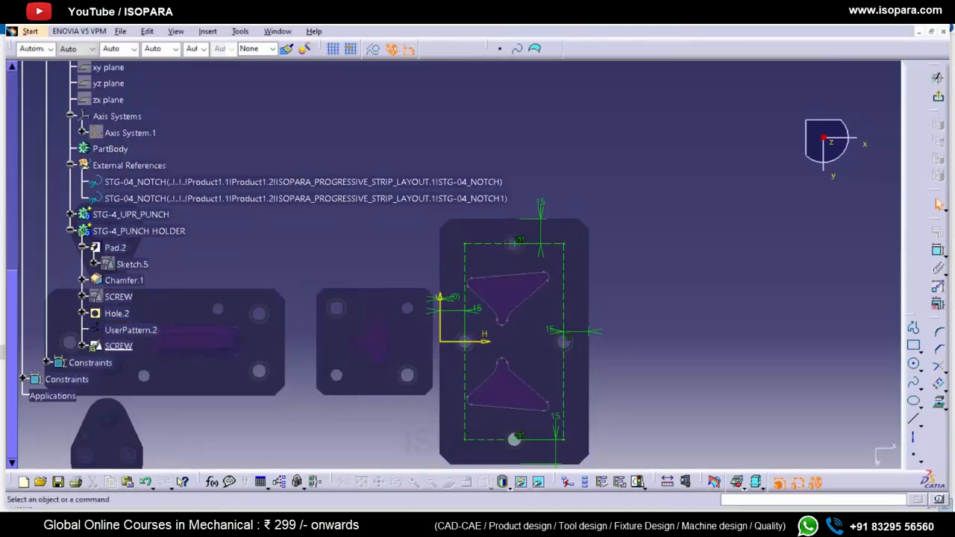
{"action": "left_click", "coordinate": [565, 341]}
{"action": "key", "text": "Delete"}
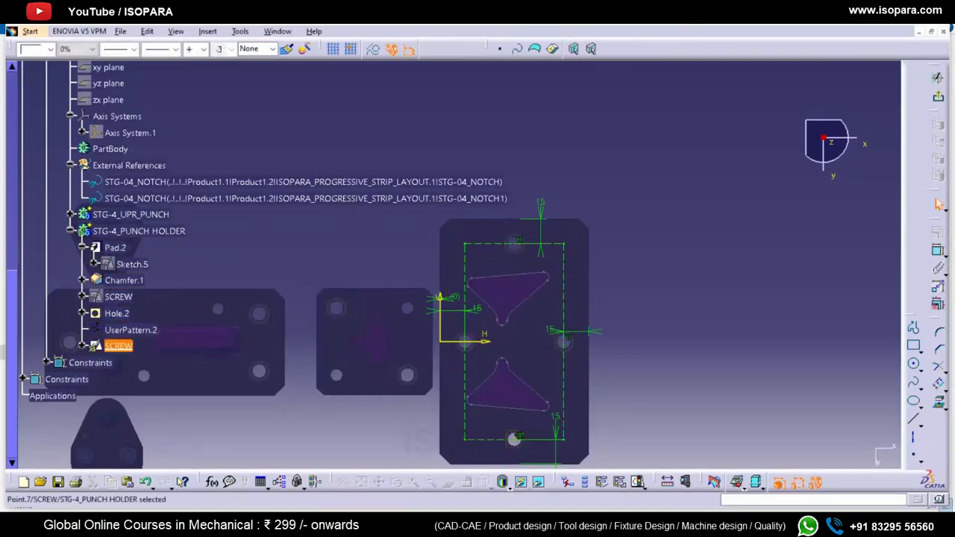
- Convert two diagonally opposite corner points of the construction rectangle to standard elements and exit the sketch
{"action": "left_click", "coordinate": [465, 439]}
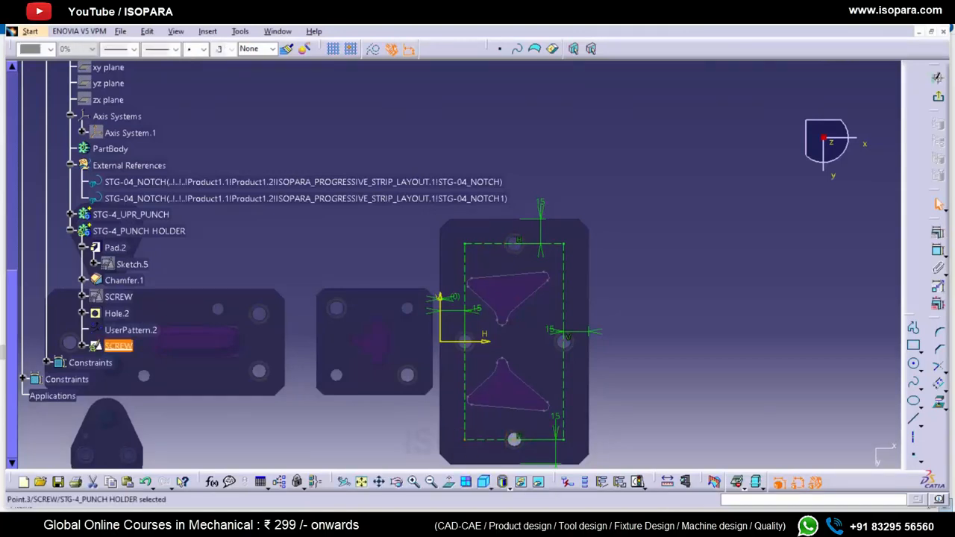
{"action": "left_click", "coordinate": [563, 243], "text": "ctrl"}
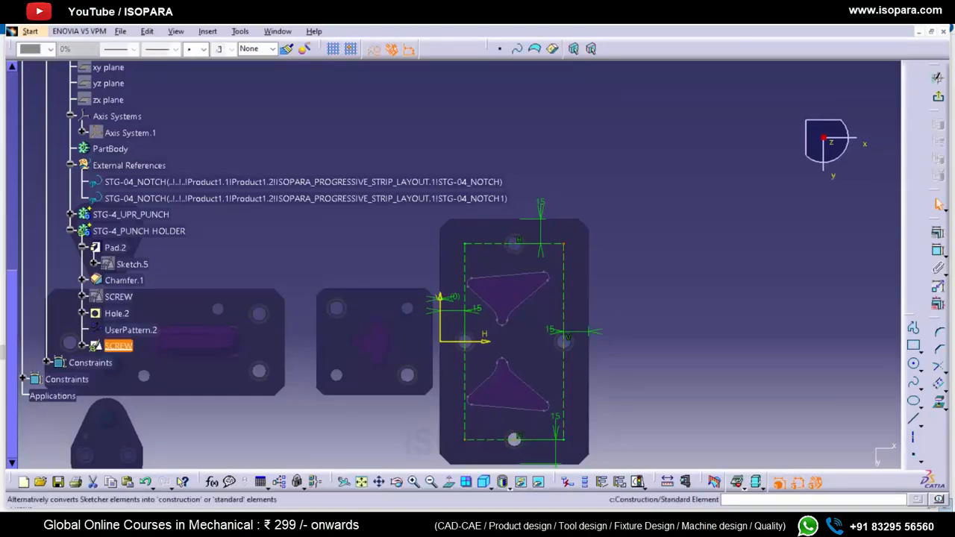
{"action": "left_click", "coordinate": [374, 50]}
{"action": "left_click", "coordinate": [938, 78]}
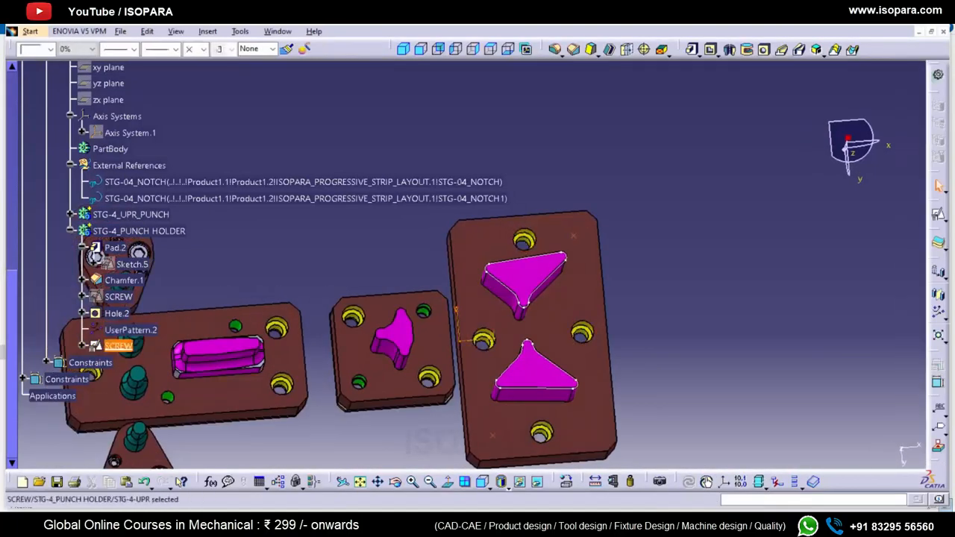
- Rename the copied SCREW sketch as DOWEL
{"action": "right_click", "coordinate": [118, 345]}
{"action": "left_click", "coordinate": [154, 145]}
{"action": "type", "text": "DOWEL"}
{"action": "key", "text": "Return"}
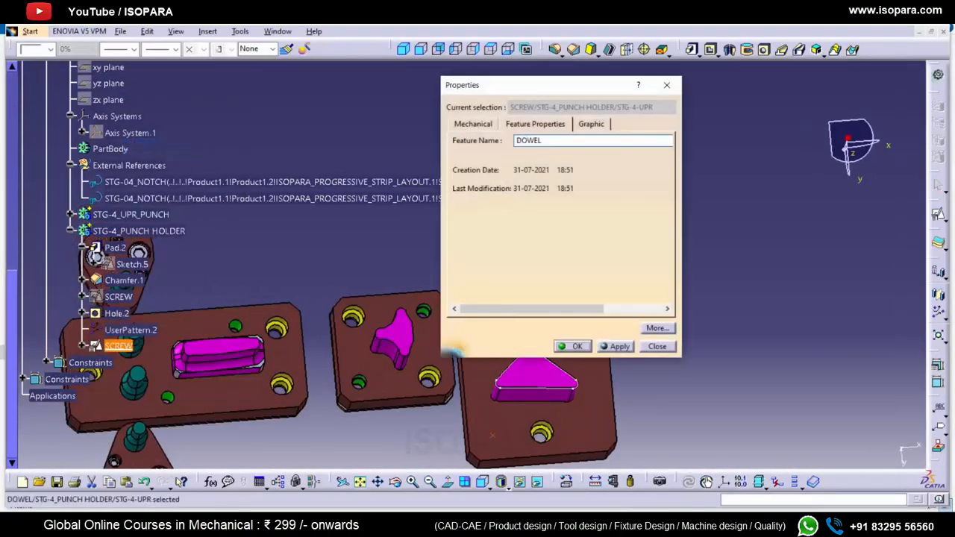
- Create an 8 mm counterbored hole at one DOWEL point on the punch holder, with a 9 mm counterbore diameter and 10 mm counterbore depth
{"action": "left_click", "coordinate": [493, 434]}
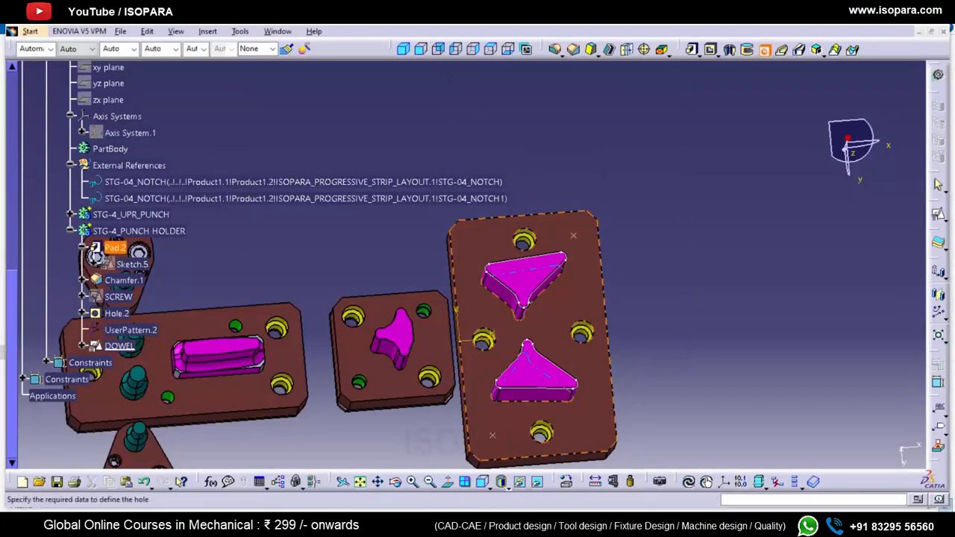
{"action": "key", "text": "Escape"}
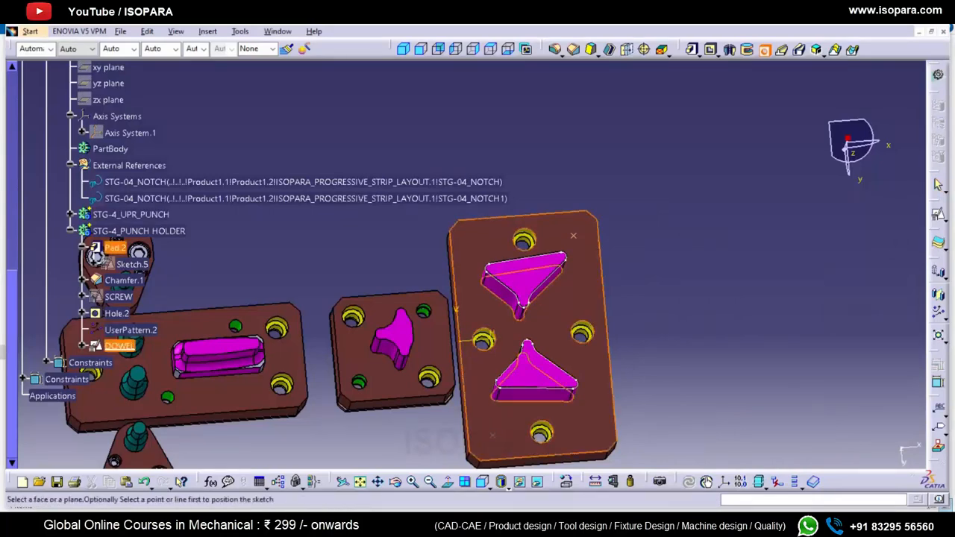
{"action": "left_click", "coordinate": [493, 435]}
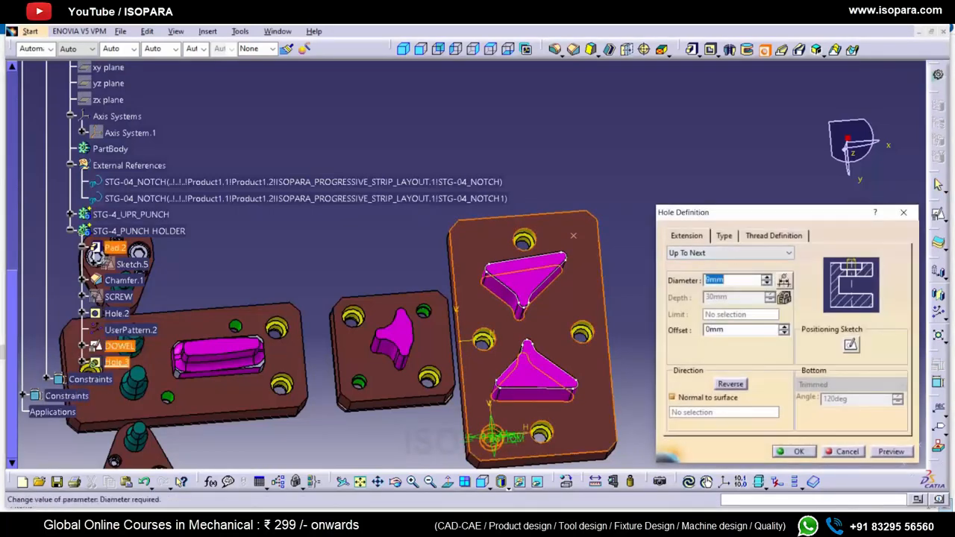
{"action": "left_click", "coordinate": [723, 235]}
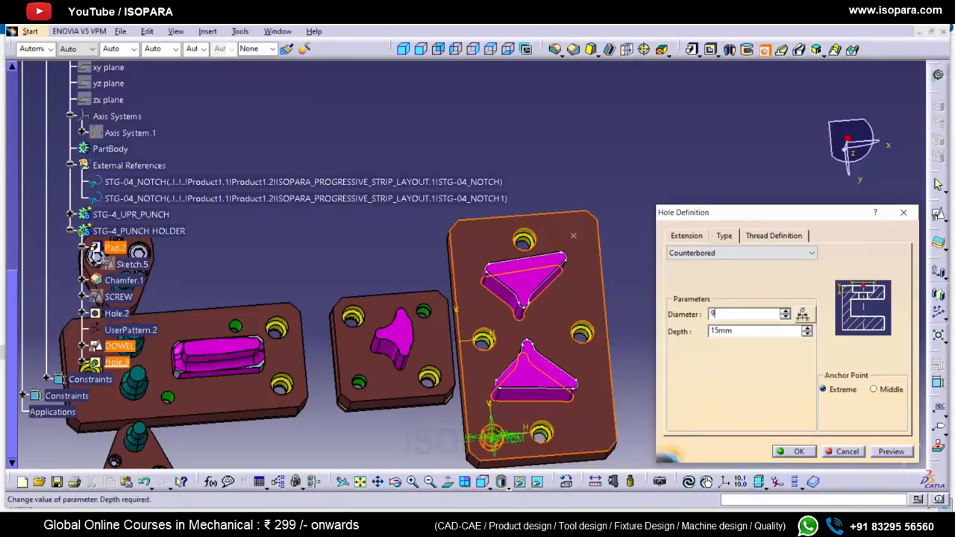
{"action": "key", "text": "Tab"}
{"action": "type", "text": "10"}
{"action": "left_click", "coordinate": [687, 235]}
{"action": "left_click", "coordinate": [774, 235]}
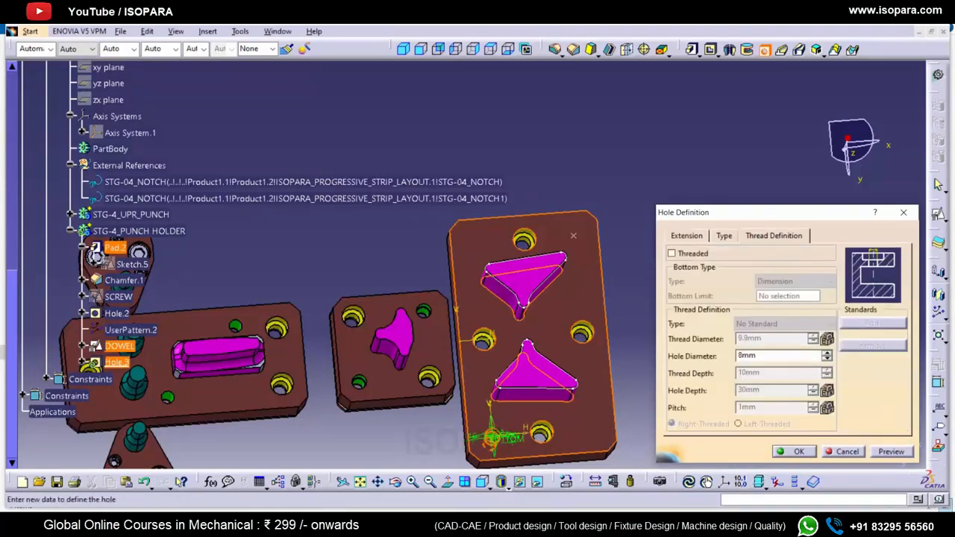
{"action": "left_click", "coordinate": [792, 452]}
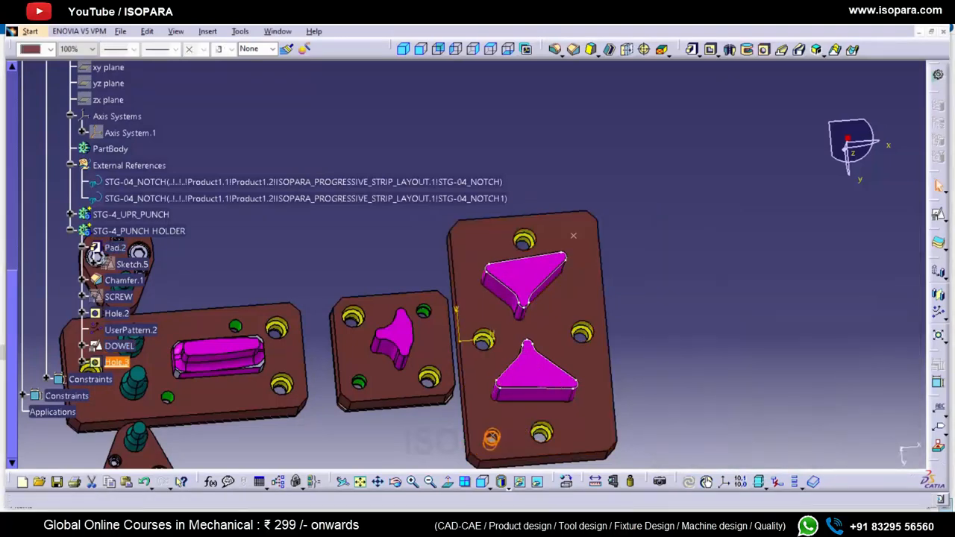
- Repeat the dowel hole at the DOWEL sketch points with a user pattern and colour the hole and its pattern green
{"action": "left_click", "coordinate": [938, 313]}
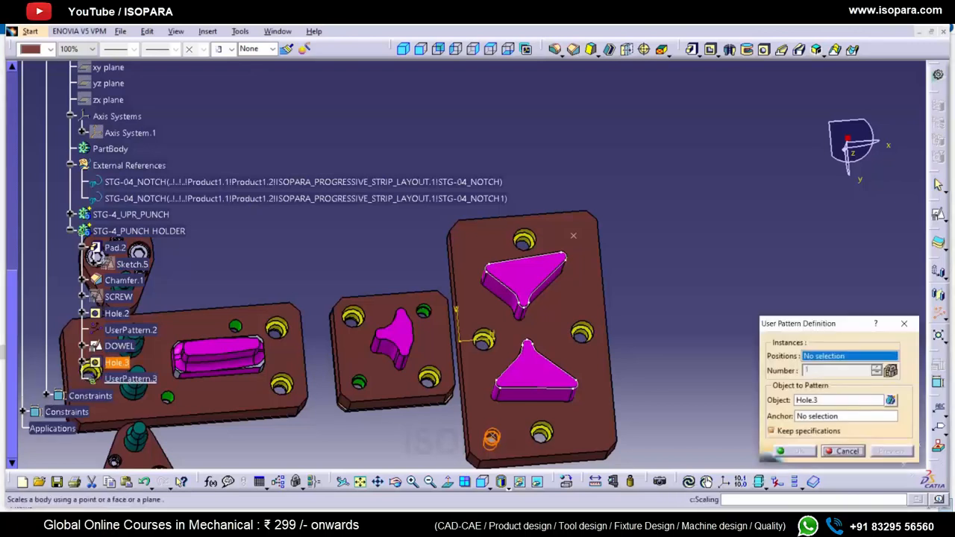
{"action": "left_click", "coordinate": [119, 346]}
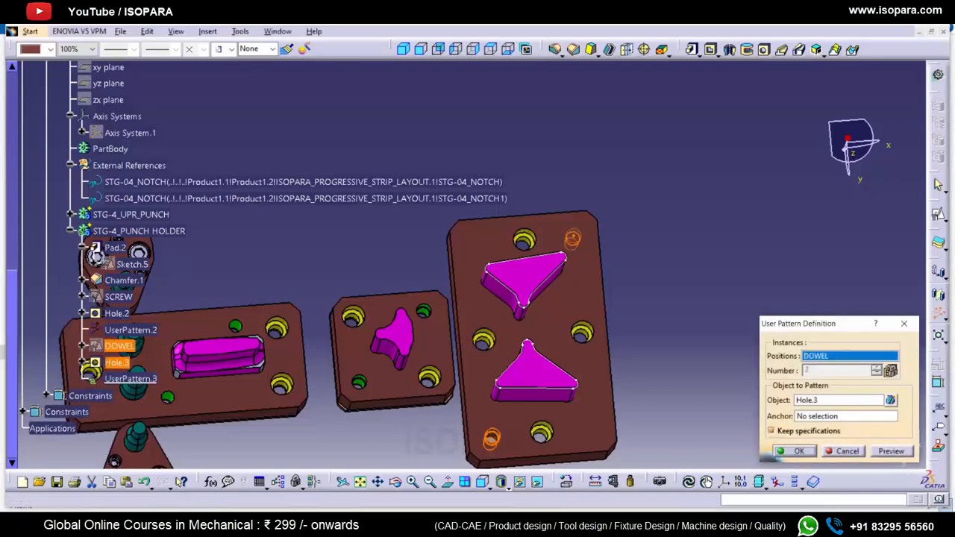
{"action": "key", "text": "Return"}
{"action": "left_click", "coordinate": [50, 49]}
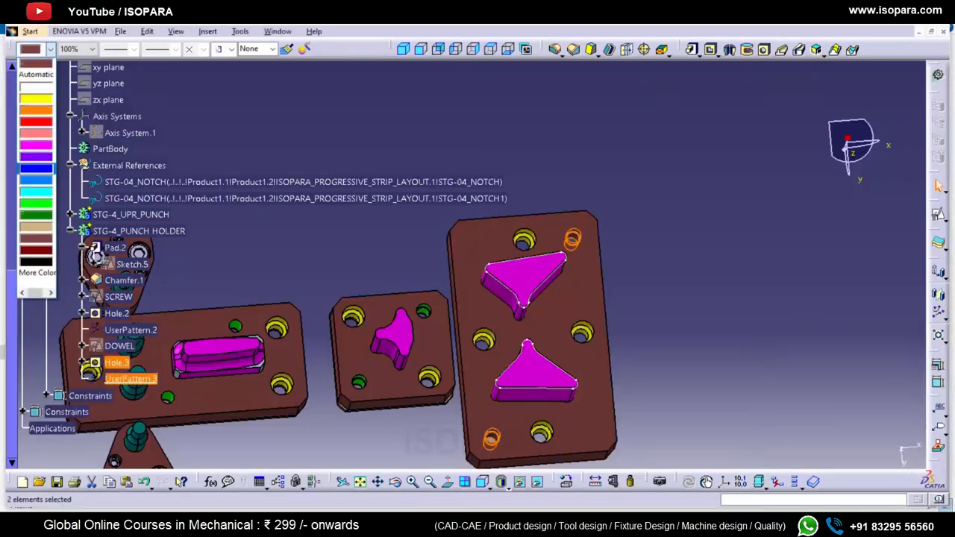
{"action": "left_click", "coordinate": [35, 214]}
{"action": "left_click", "coordinate": [436, 153]}
{"action": "middle_click_drag", "start_coordinate": [436, 153], "coordinate": [421, 172], "text": "ctrl"}
- Collapse the punch holder and external references branches and insert a new body in STG-4-UPR
{"action": "left_click", "coordinate": [139, 231]}
{"action": "left_click", "coordinate": [70, 231]}
{"action": "left_click", "coordinate": [84, 165]}
{"action": "left_click", "coordinate": [71, 165]}
{"action": "left_click", "coordinate": [418, 223]}
{"action": "middle_click_drag", "start_coordinate": [586, 328], "coordinate": [586, 306]}
{"action": "middle_click_drag", "start_coordinate": [514, 319], "coordinate": [526, 179]}
{"action": "middle_click_drag", "start_coordinate": [567, 351], "coordinate": [556, 182]}
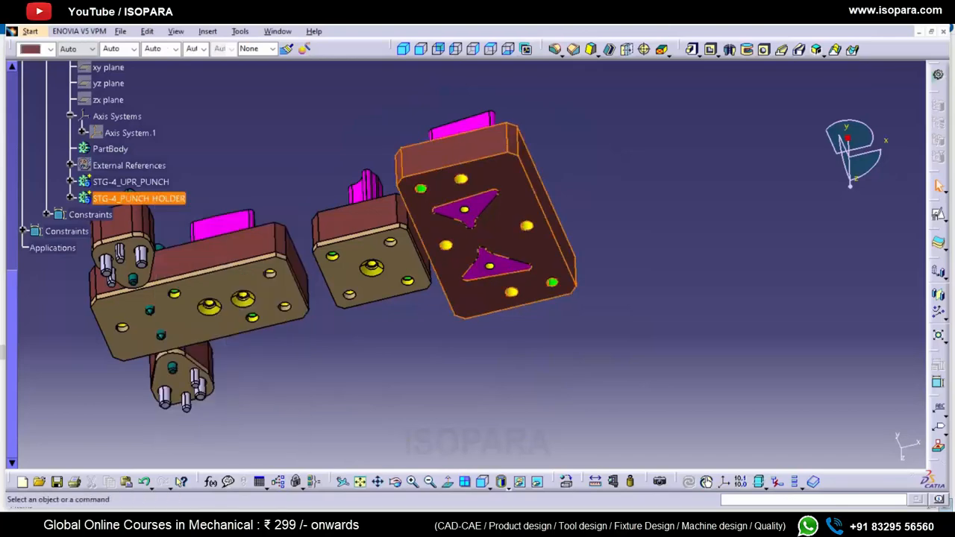
{"action": "left_click", "coordinate": [207, 31]}
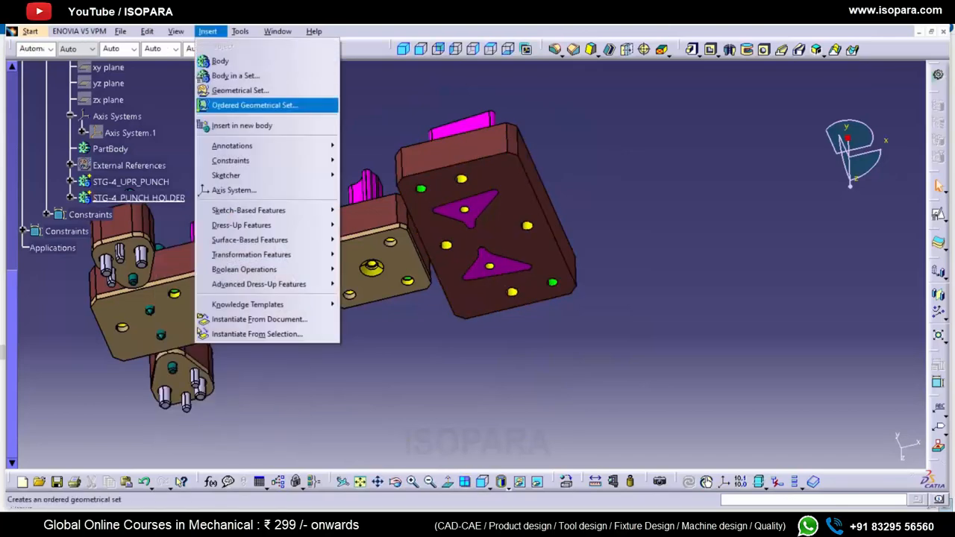
{"action": "left_click", "coordinate": [224, 60]}
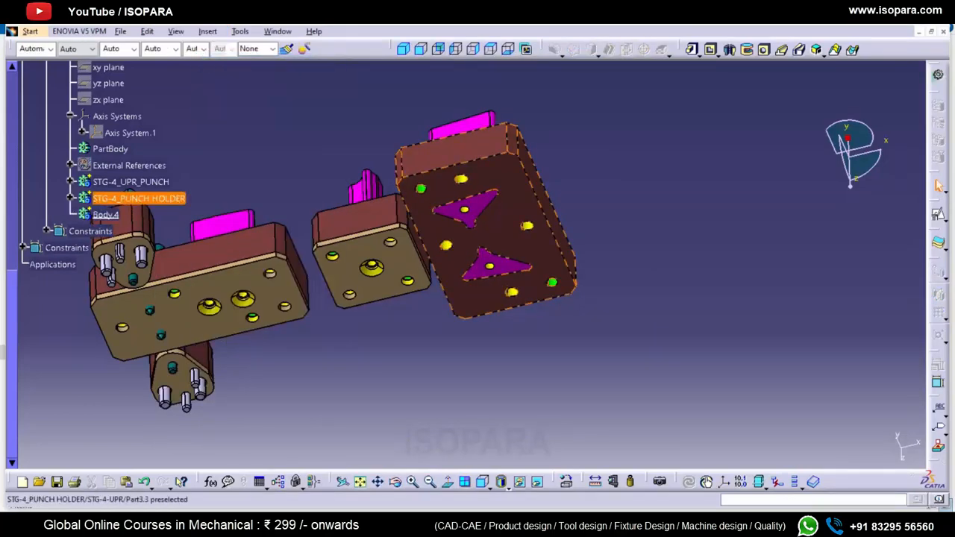
- Rename the new body STG-4_PUNCH HOLDER BACK PLATE, following the stage 3 back plate's name
{"action": "right_click", "coordinate": [126, 197]}
{"action": "left_click", "coordinate": [139, 165]}
{"action": "scroll", "coordinate": [139, 164], "scroll_direction": "up", "scroll_amount": 3}
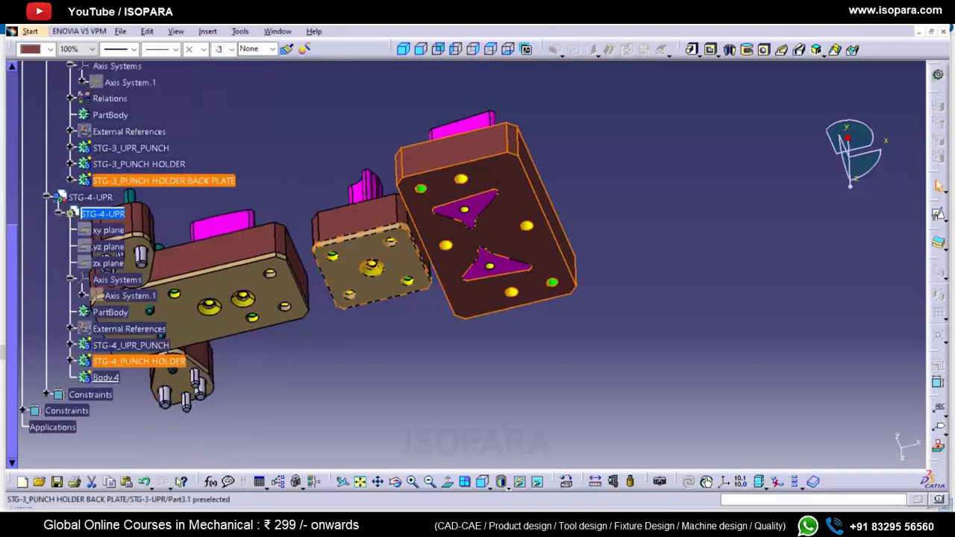
{"action": "right_click", "coordinate": [145, 180]}
{"action": "left_click", "coordinate": [176, 232]}
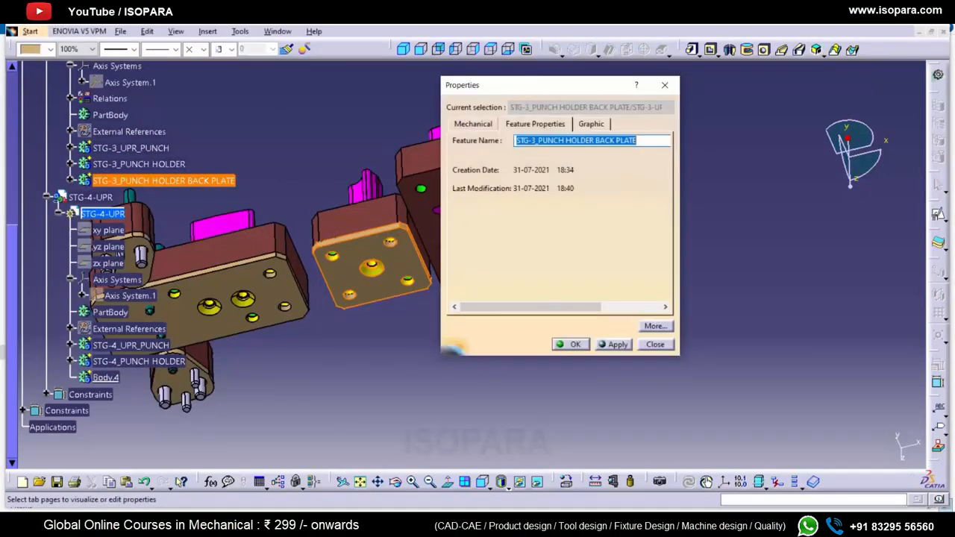
{"action": "key", "text": "Escape"}
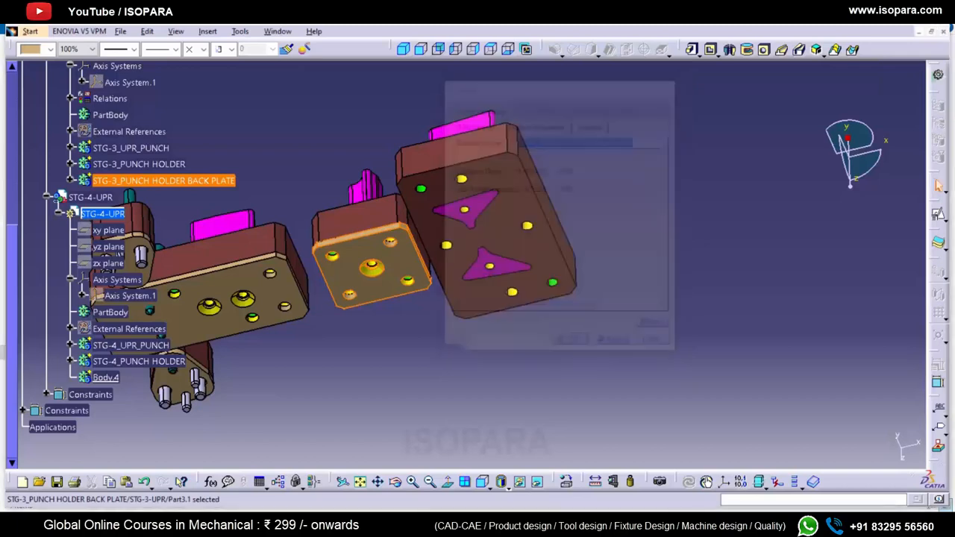
{"action": "right_click", "coordinate": [109, 379]}
{"action": "left_click", "coordinate": [143, 182]}
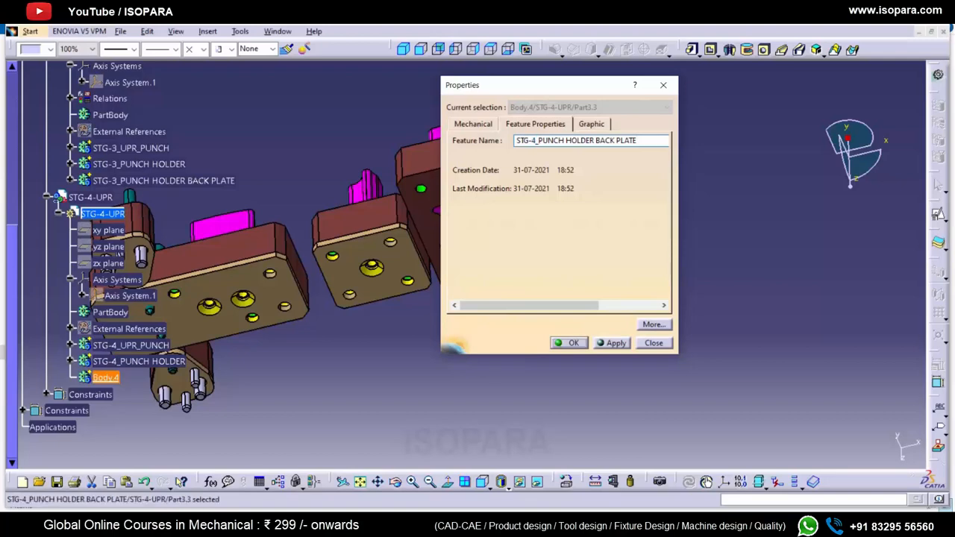
{"action": "key", "text": "Return"}
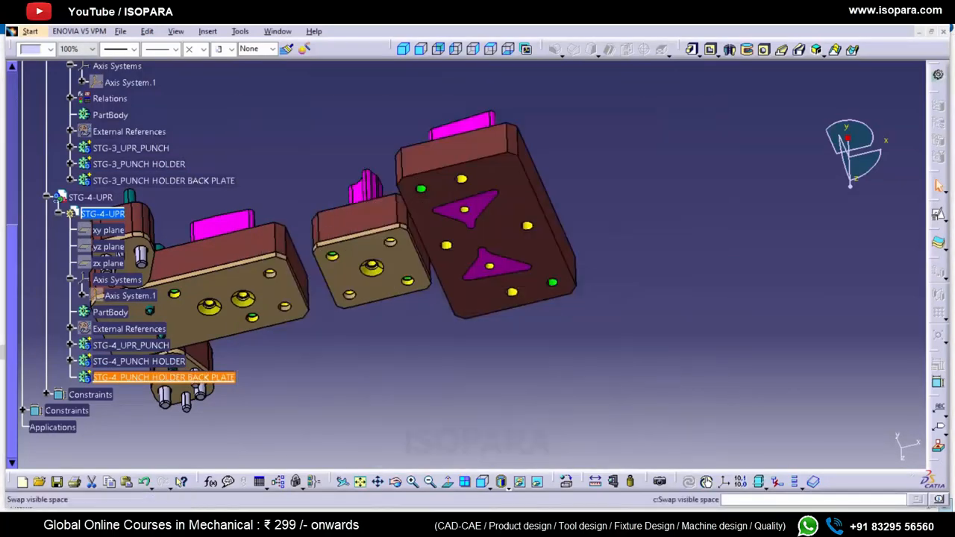
{"action": "key", "text": "Escape"}
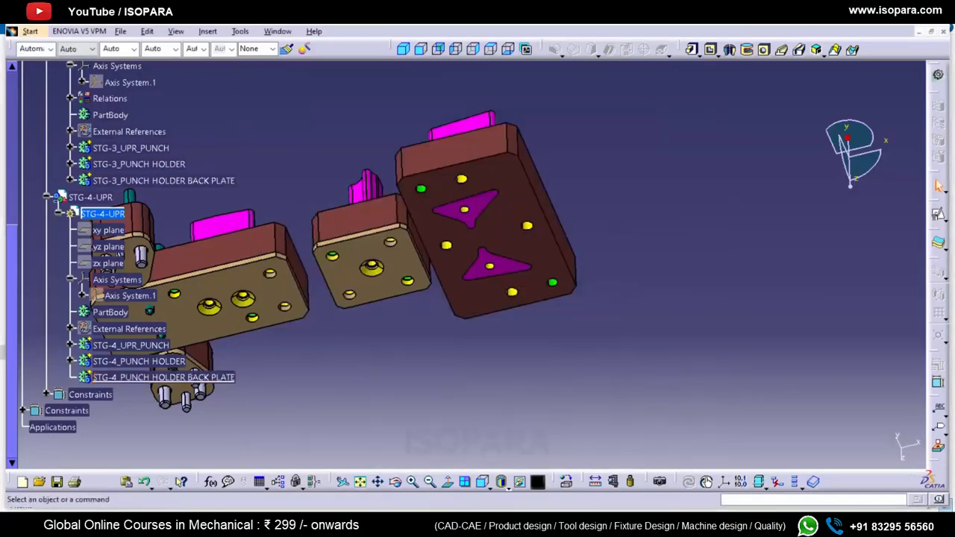
- Copy the profile sketch, Sketch.5, from STG-4_PUNCH HOLDER and paste it into STG-4_PUNCH HOLDER BACK PLATE
{"action": "middle_click_drag", "start_coordinate": [373, 261], "coordinate": [377, 306]}
{"action": "middle_click_drag", "start_coordinate": [403, 261], "coordinate": [425, 227]}
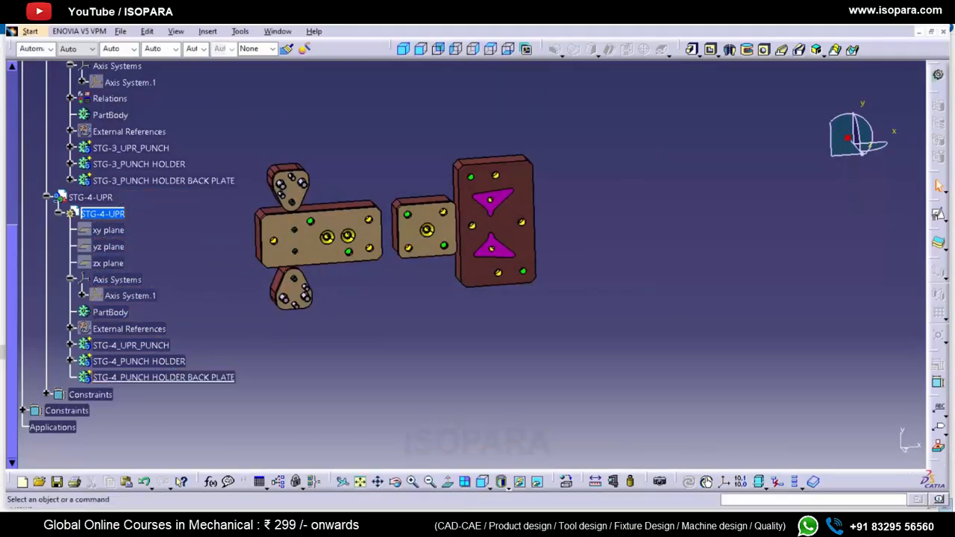
{"action": "left_click", "coordinate": [139, 362]}
{"action": "left_click", "coordinate": [70, 361]}
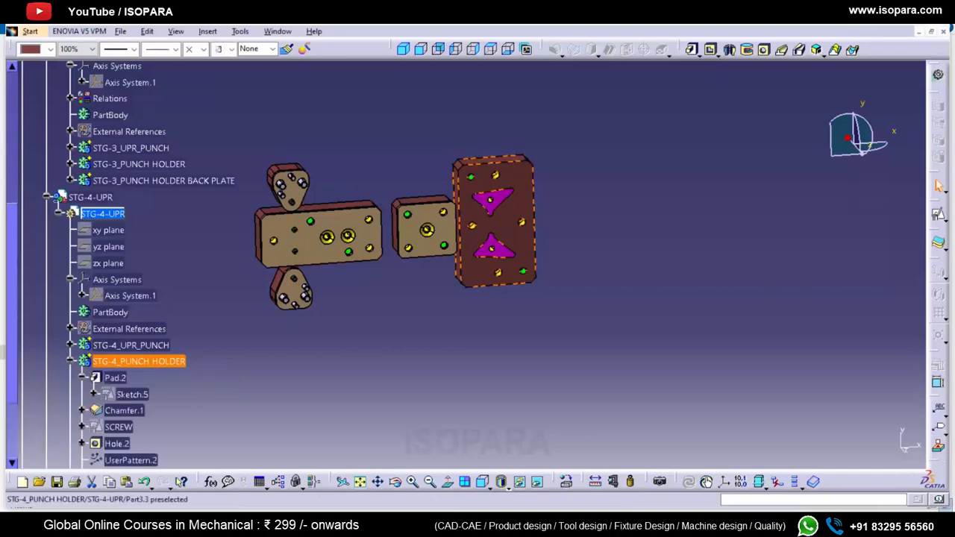
{"action": "double_click", "coordinate": [133, 393]}
{"action": "left_click", "coordinate": [138, 361]}
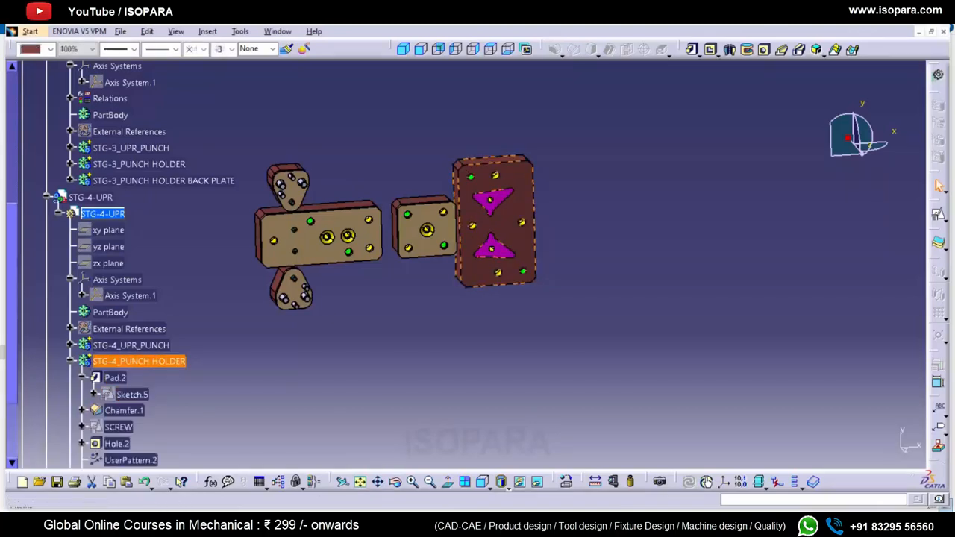
{"action": "left_click", "coordinate": [70, 361]}
{"action": "right_click", "coordinate": [215, 133]}
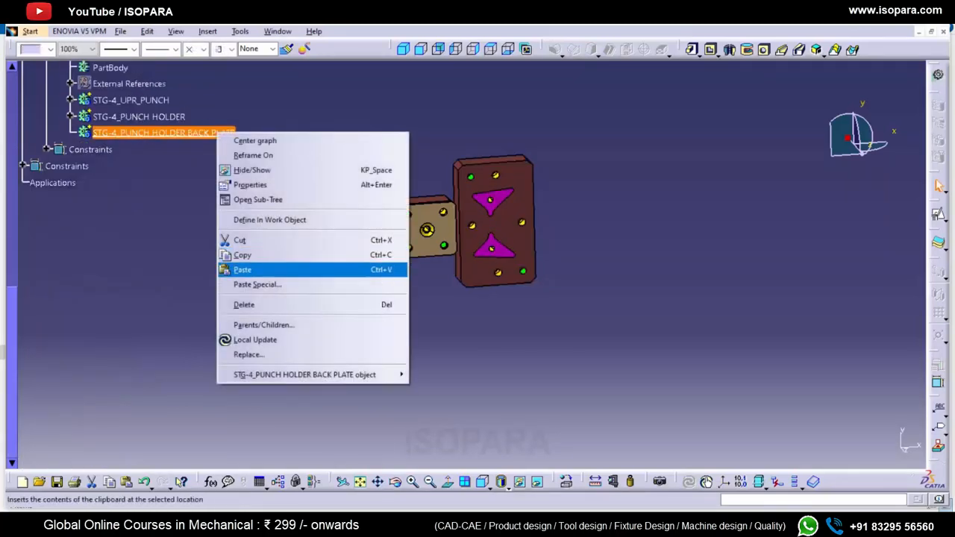
{"action": "left_click", "coordinate": [238, 269]}
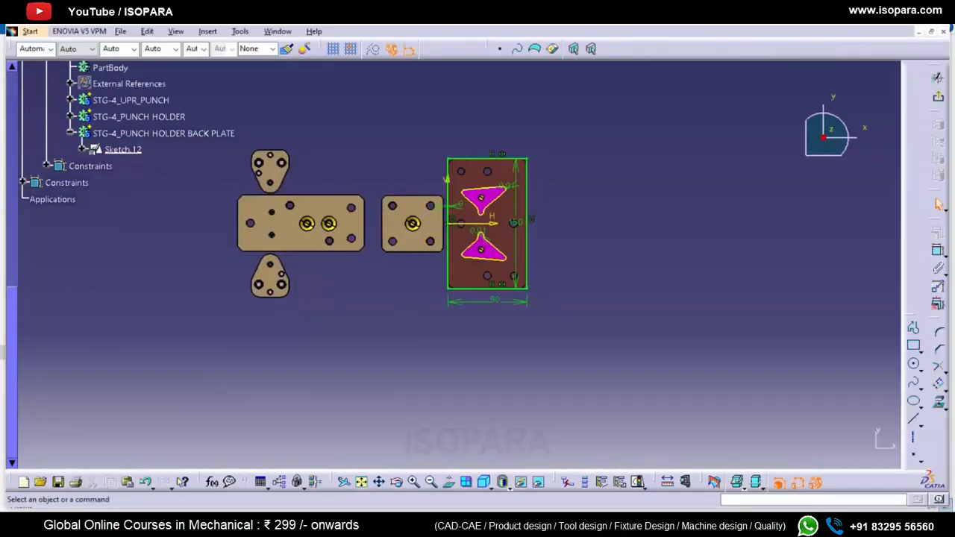
- Delete all the pasted geometry in the back plate's sketch and show Sketch.5 of STG-4_PUNCH HOLDER as a reference
{"action": "key", "text": "ctrl+a"}
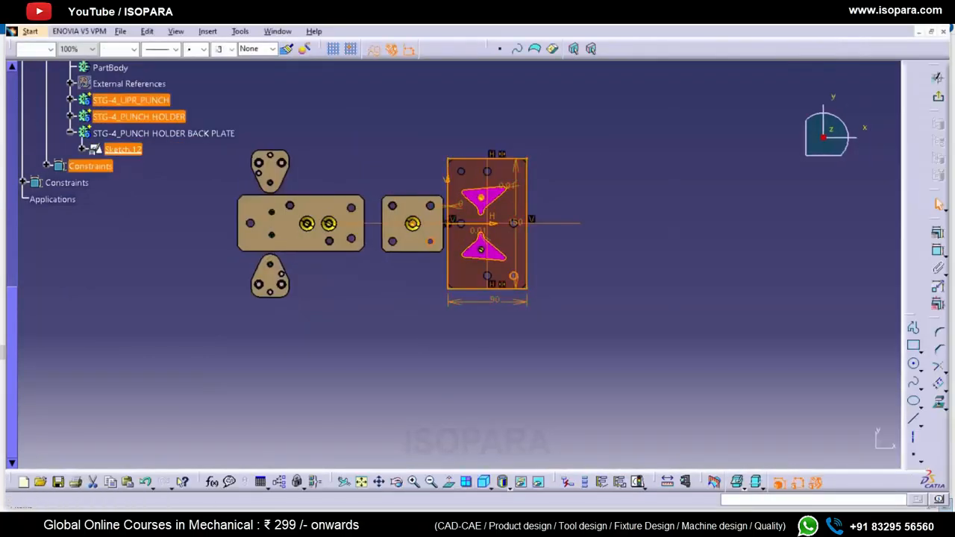
{"action": "key", "text": "Escape"}
{"action": "left_click", "coordinate": [71, 117]}
{"action": "right_click", "coordinate": [132, 150]}
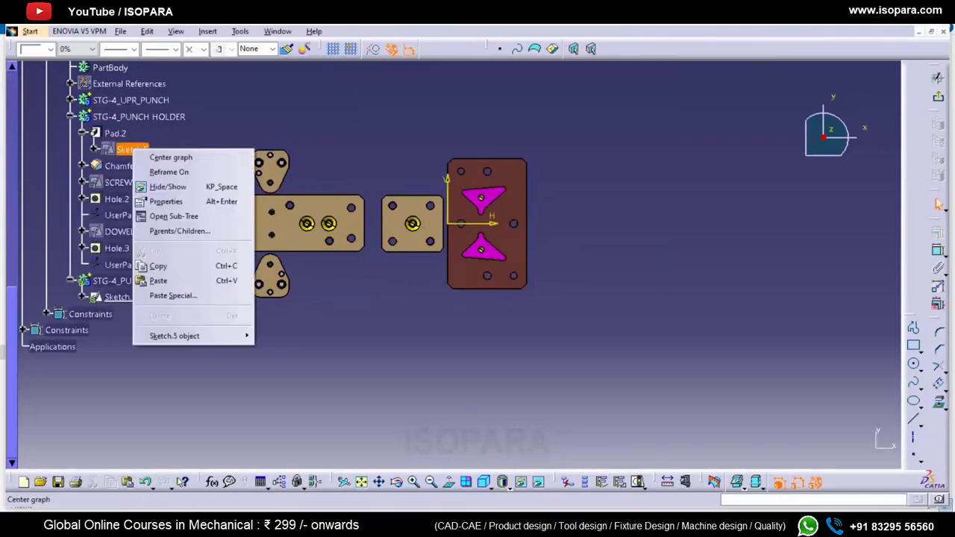
{"action": "left_click", "coordinate": [167, 187]}
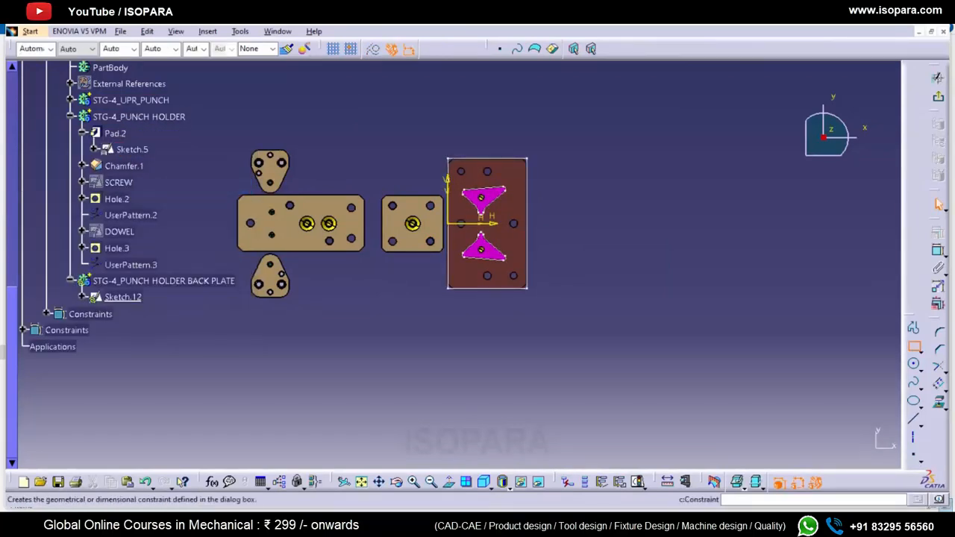
- Sketch a rectangle overlapping the punch holder outline
{"action": "left_click", "coordinate": [573, 322]}
{"action": "left_click", "coordinate": [464, 173]}
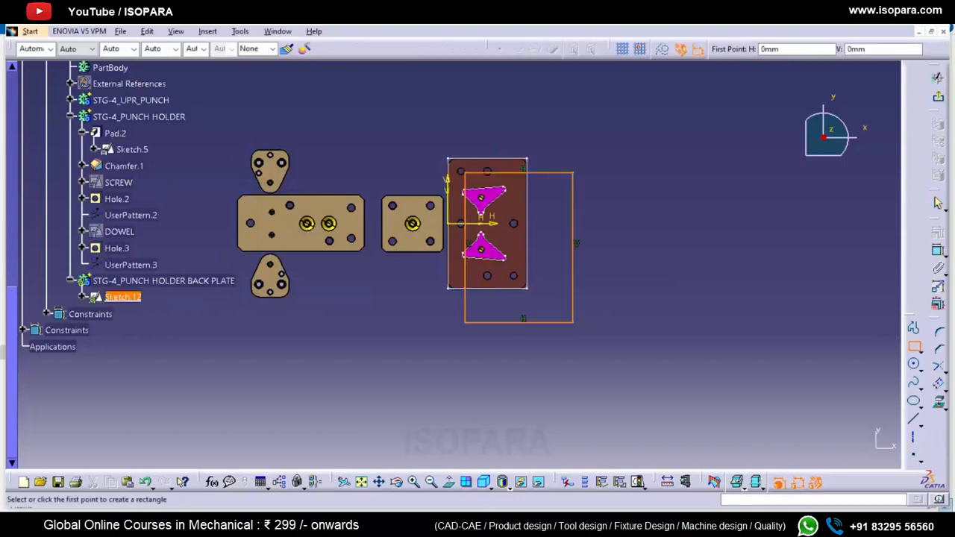
{"action": "key", "text": "Escape"}
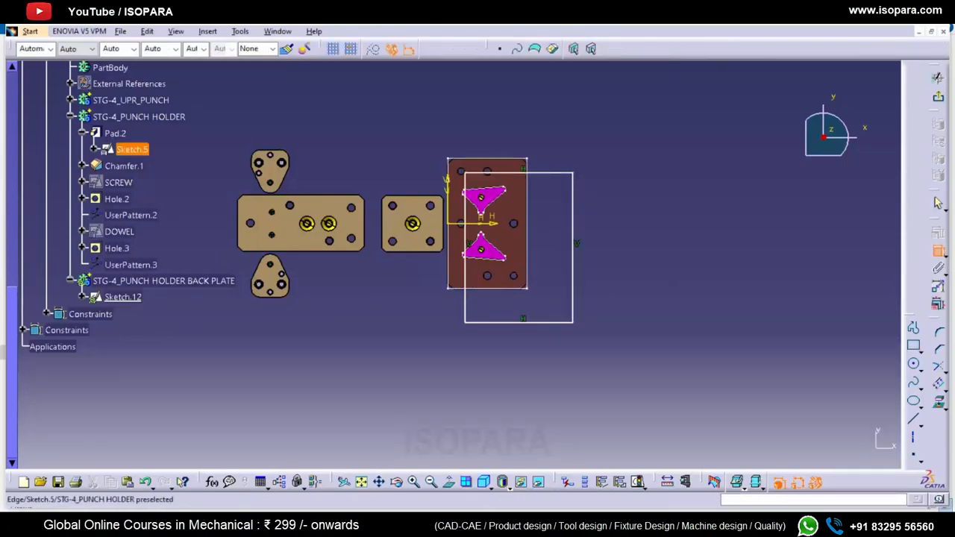
- Dimension the offset between each side of the new rectangle and the matching edge of the punch holder outline in Sketch.5
{"action": "left_click", "coordinate": [496, 288]}
{"action": "left_click", "coordinate": [497, 322]}
{"action": "left_click", "coordinate": [497, 308]}
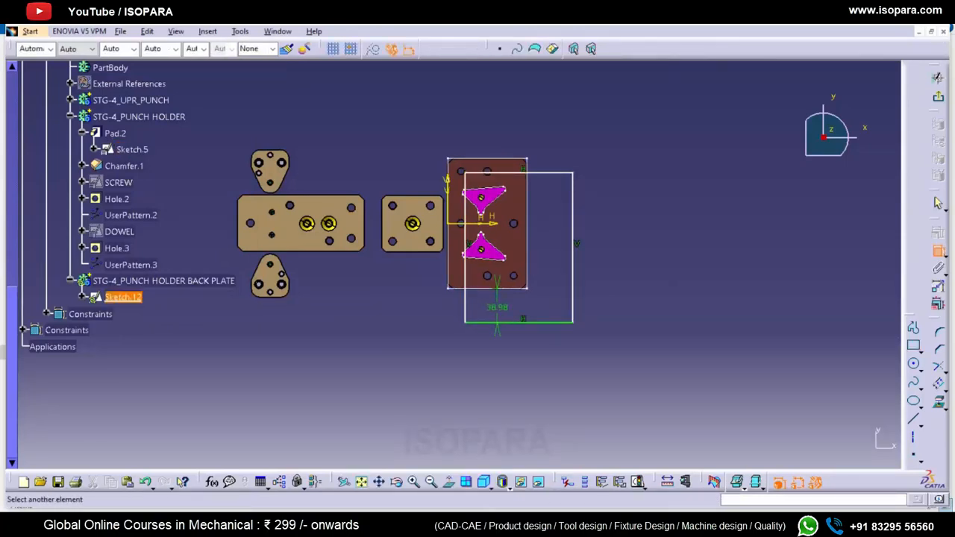
{"action": "left_click", "coordinate": [428, 276]}
{"action": "left_click", "coordinate": [511, 158]}
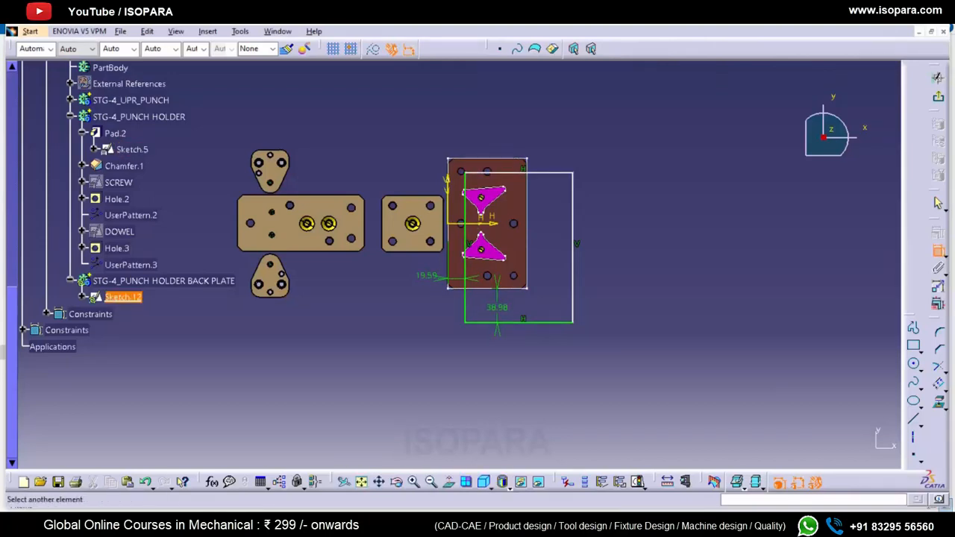
{"action": "left_click", "coordinate": [513, 173]}
{"action": "left_click", "coordinate": [517, 142]}
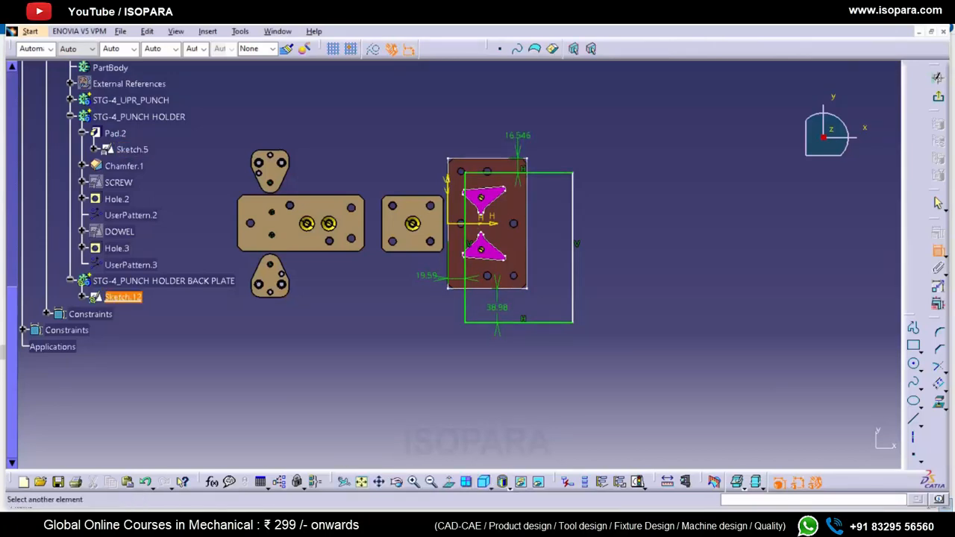
{"action": "left_click", "coordinate": [573, 244]}
{"action": "left_click", "coordinate": [587, 225]}
- Set all four offsets between the rectangle and the punch holder outline to 0
{"action": "double_click", "coordinate": [586, 225]}
{"action": "type", "text": "0"}
{"action": "key", "text": "Return"}
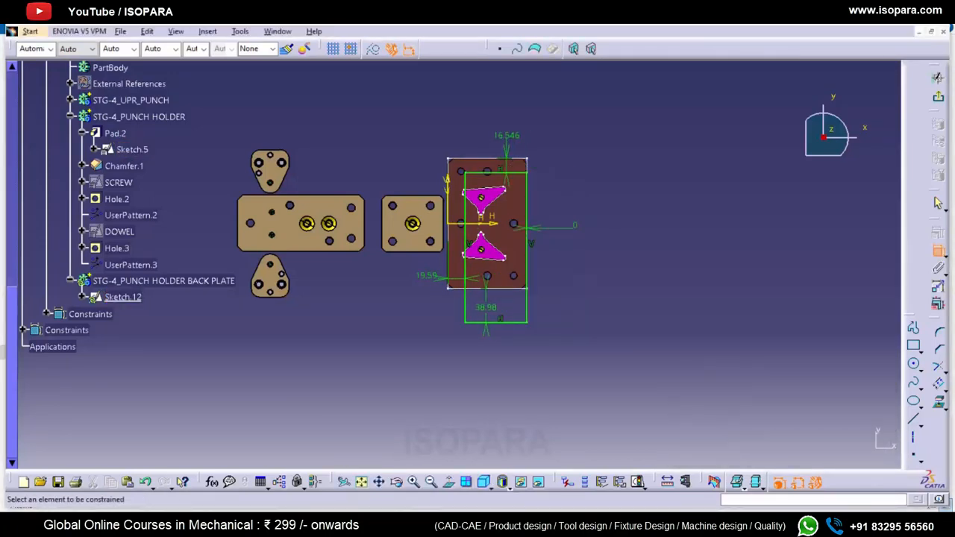
{"action": "double_click", "coordinate": [507, 136]}
{"action": "type", "text": "0"}
{"action": "key", "text": "Return"}
{"action": "double_click", "coordinate": [428, 273]}
{"action": "type", "text": "0"}
{"action": "key", "text": "Return"}
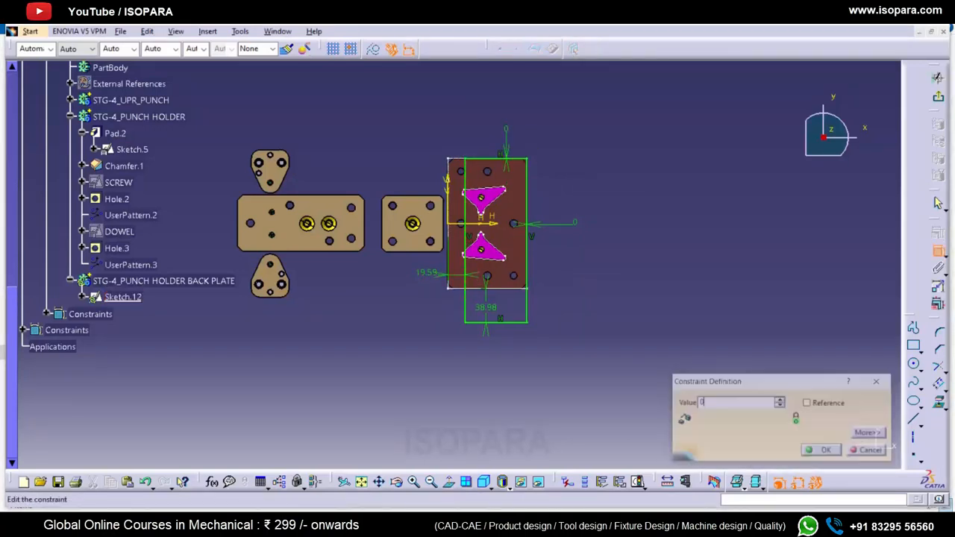
{"action": "double_click", "coordinate": [485, 307]}
{"action": "type", "text": "0"}
{"action": "key", "text": "Return"}
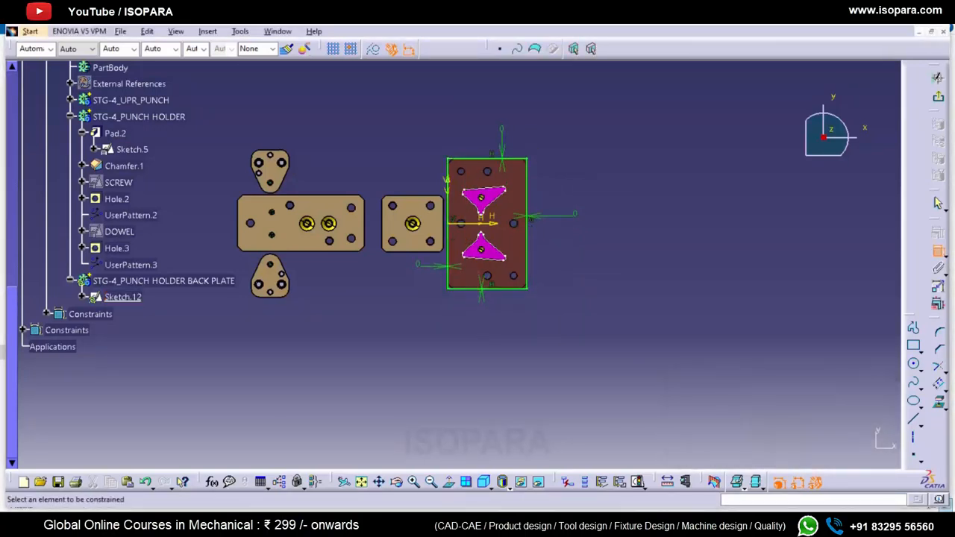
- Try to chamfer all corners of the sketch rectangle at 45 degrees
{"action": "key", "text": "ctrl+a"}
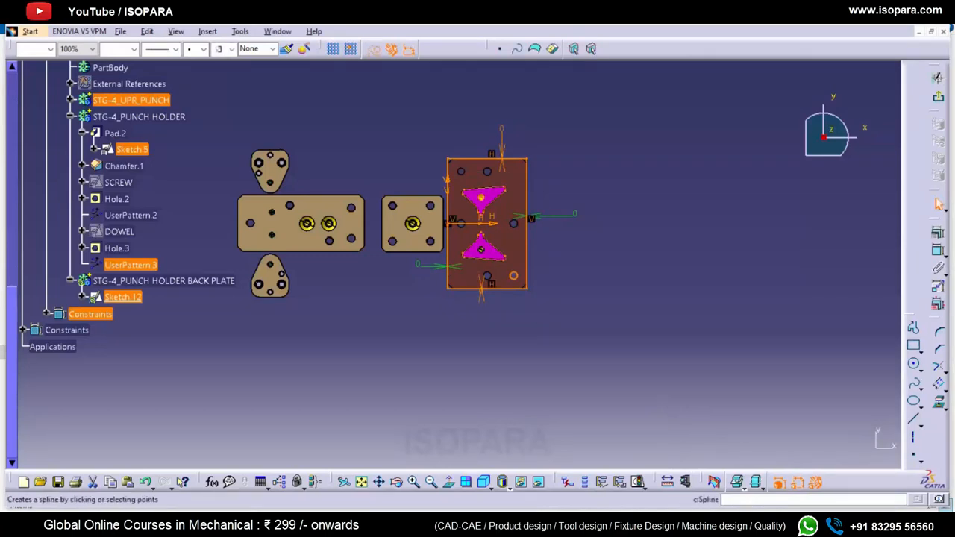
{"action": "left_click", "coordinate": [939, 350]}
{"action": "left_click", "coordinate": [789, 49]}
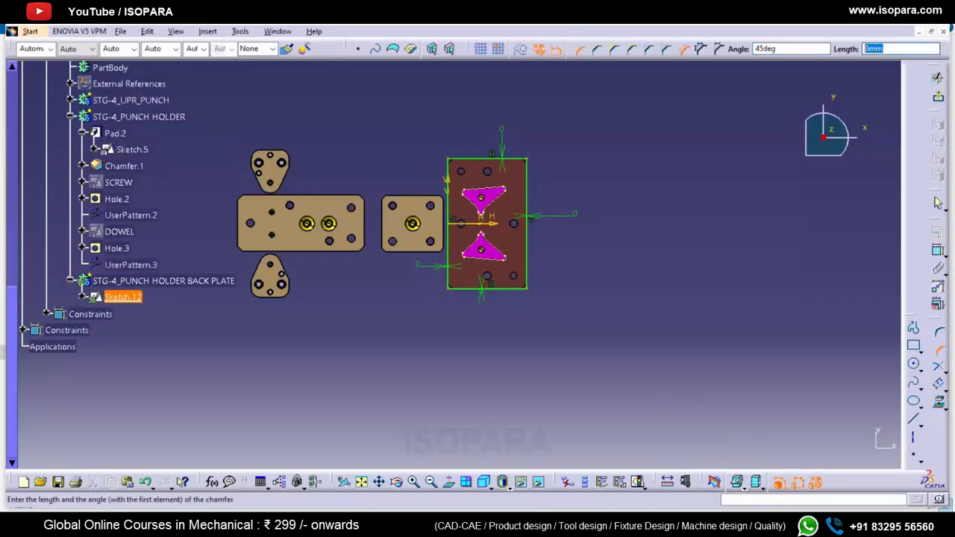
{"action": "key", "text": "Return"}
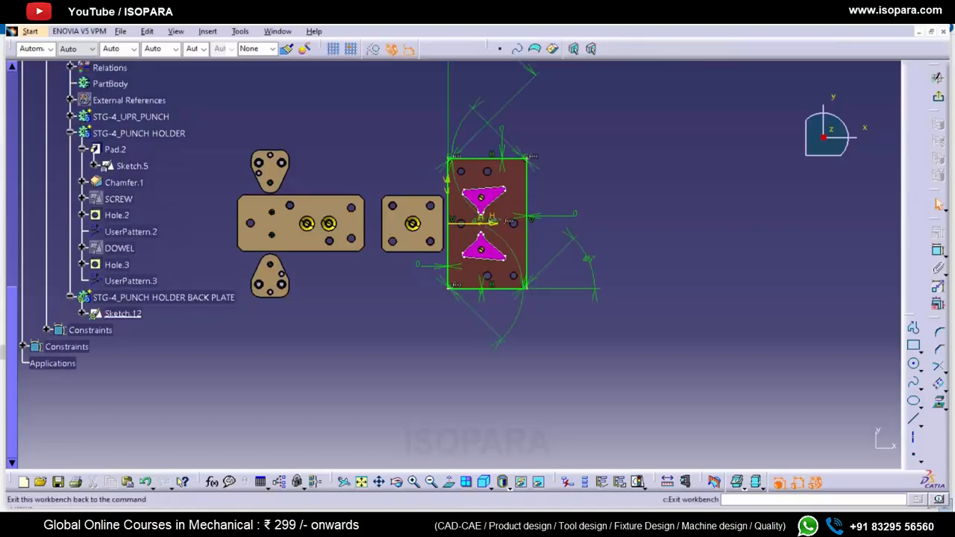
{"action": "middle_click_drag", "start_coordinate": [492, 224], "coordinate": [491, 175]}
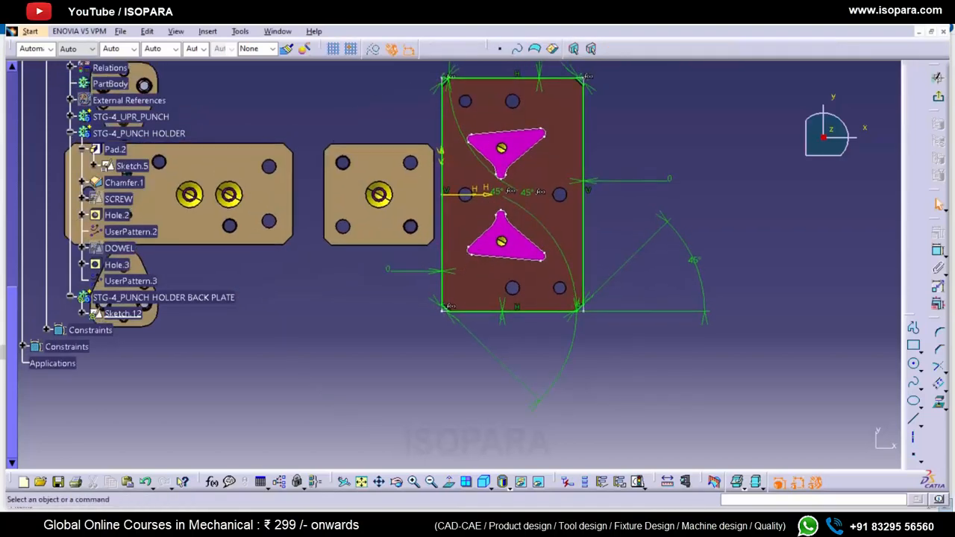
{"action": "key", "text": "ctrl+z"}
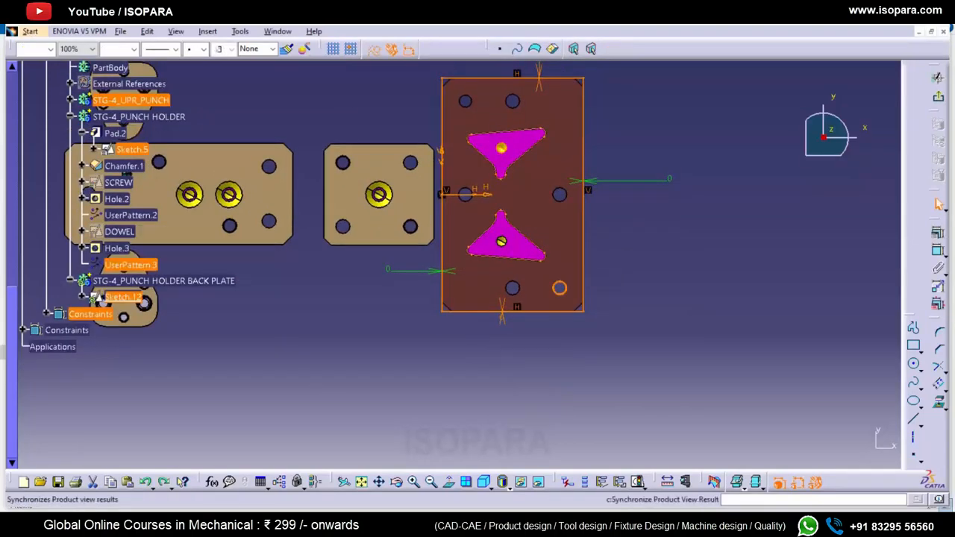
- Chamfer all four corners of the back plate rectangle at 45 degrees and exit the sketch
{"action": "left_click", "coordinate": [940, 349]}
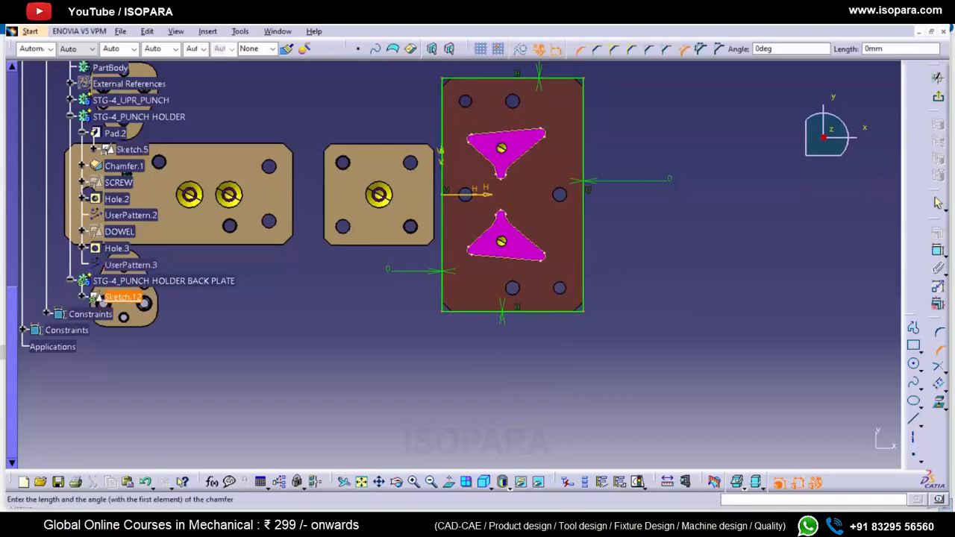
{"action": "double_click", "coordinate": [899, 48]}
{"action": "key", "text": "Return"}
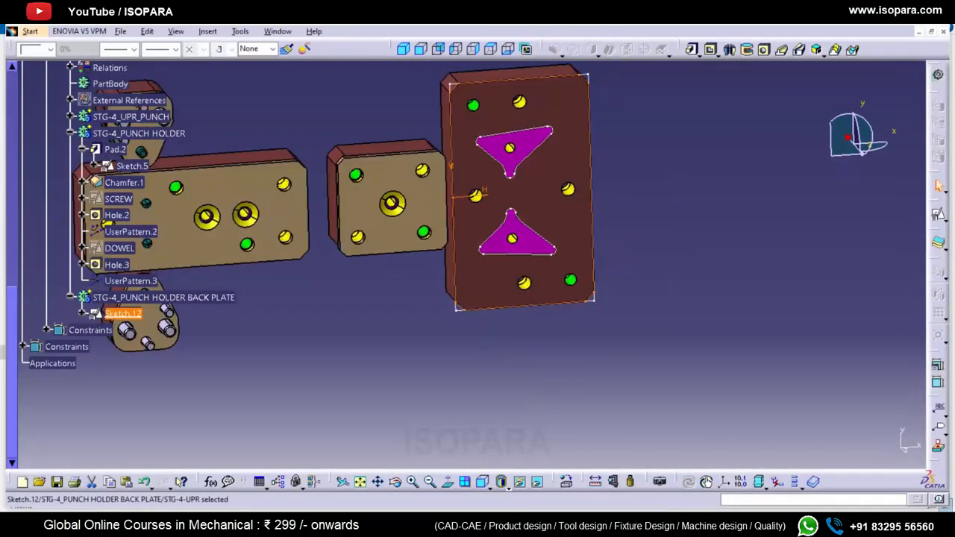
- Pad Sketch.12 outward from the punch holder face and colour the back plate body tan like the neighbouring back plates
{"action": "left_click", "coordinate": [693, 49]}
{"action": "middle_click_drag", "start_coordinate": [642, 179], "coordinate": [646, 253]}
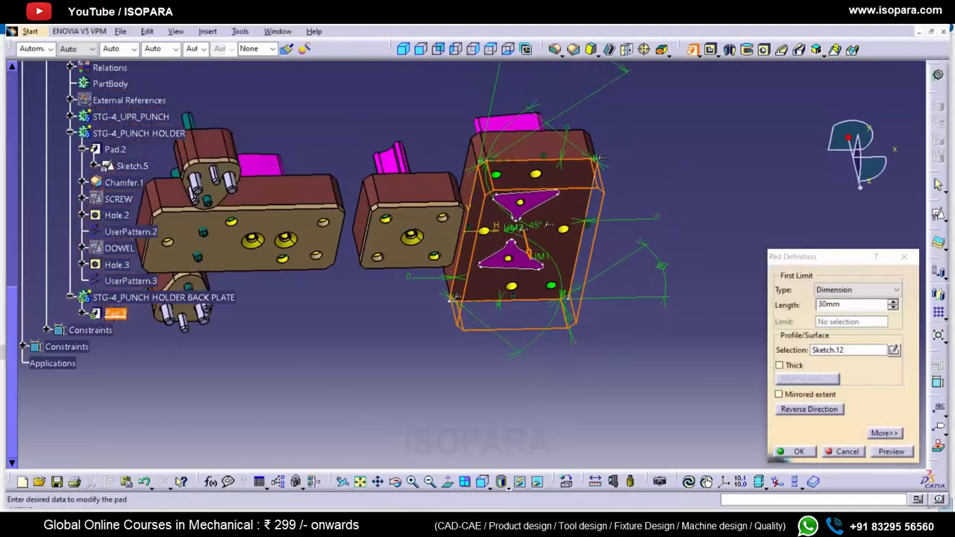
{"action": "key", "text": "Return"}
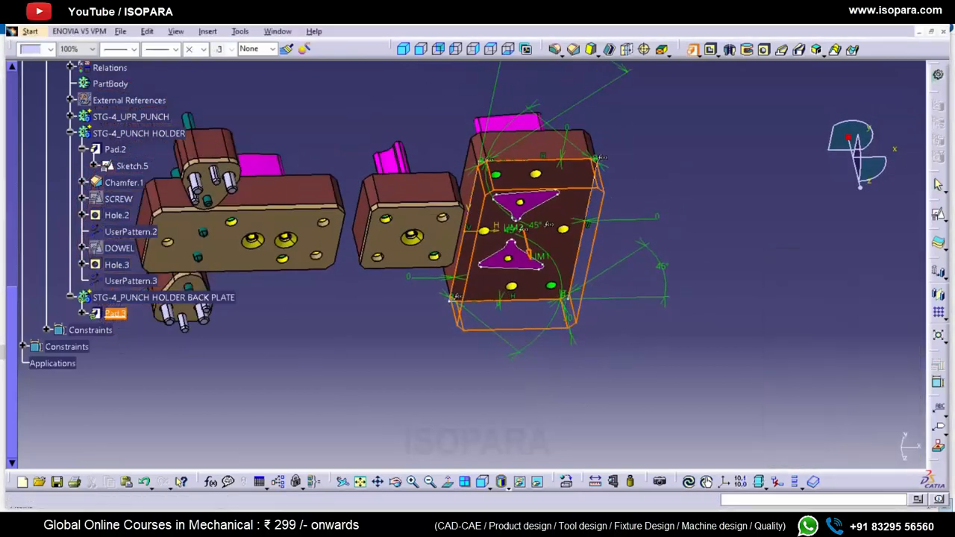
{"action": "left_click", "coordinate": [495, 226]}
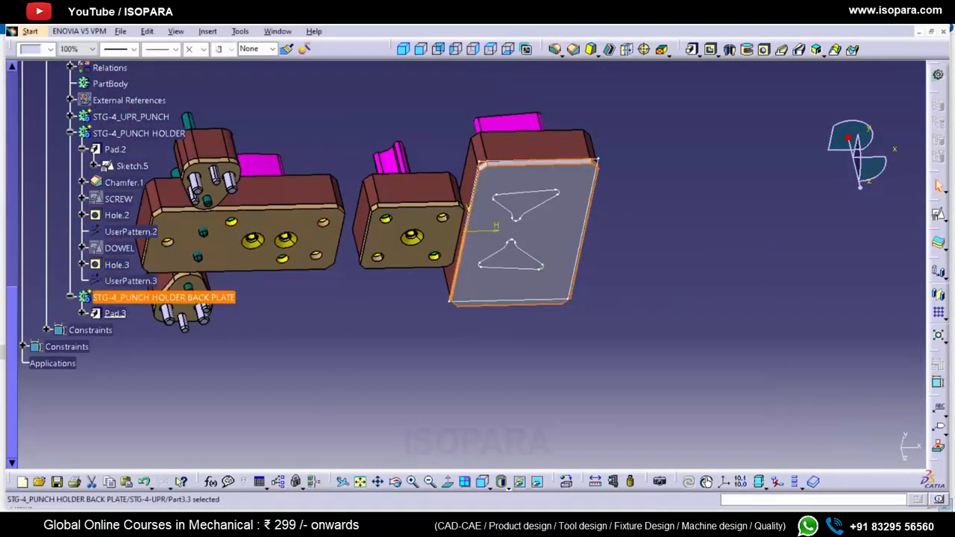
{"action": "key", "text": "Escape"}
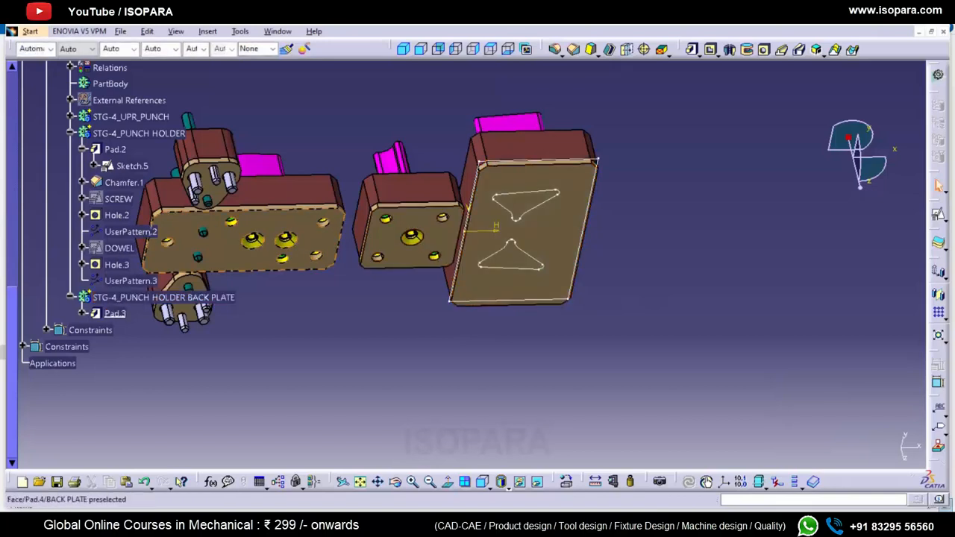
- Hide Sketch.5, collapse STG-4_PUNCH HOLDER, and show the hole point sketch, Sketch.2, in STG-4_UPR_PUNCH
{"action": "left_click", "coordinate": [71, 132]}
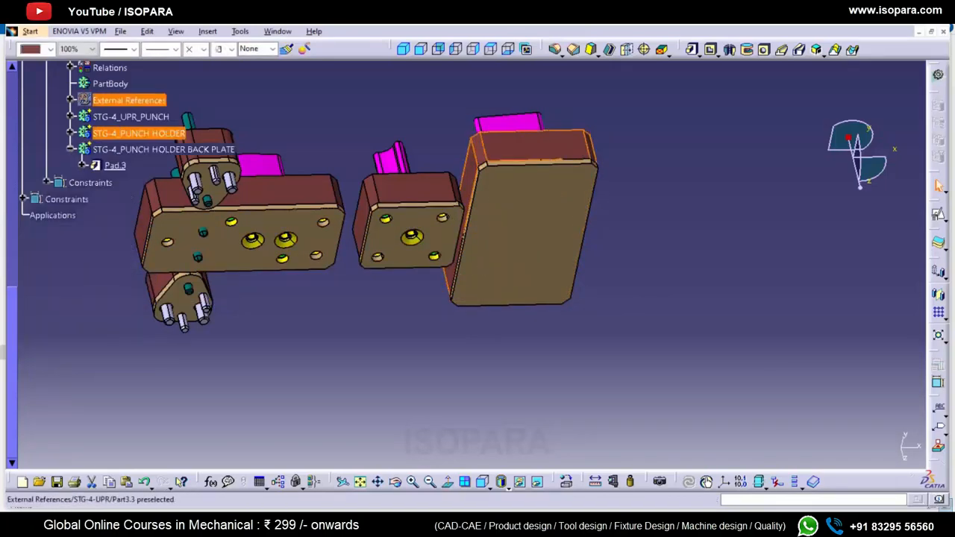
{"action": "double_click", "coordinate": [139, 134]}
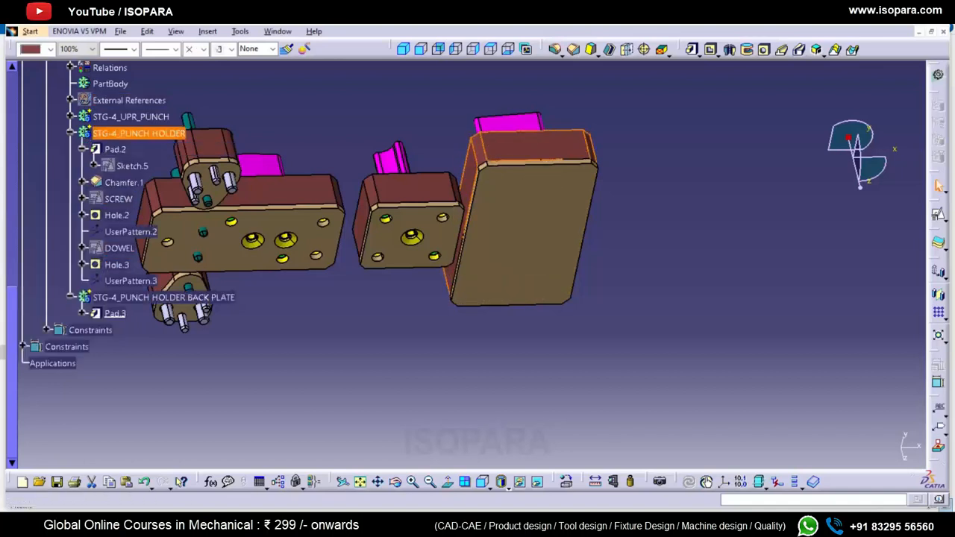
{"action": "left_click", "coordinate": [71, 133]}
{"action": "double_click", "coordinate": [131, 116]}
{"action": "left_click", "coordinate": [120, 165]}
{"action": "key", "text": "space"}
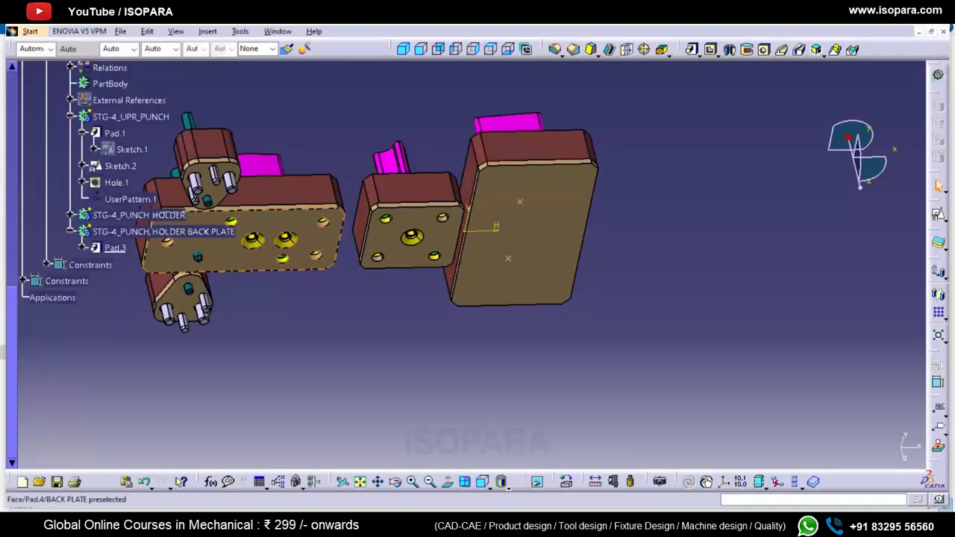
- Make STG-4_PUNCH HOLDER BACK PLATE the work object and place a hole on its outer face at the lower Sketch.2 point
{"action": "right_click", "coordinate": [105, 231]}
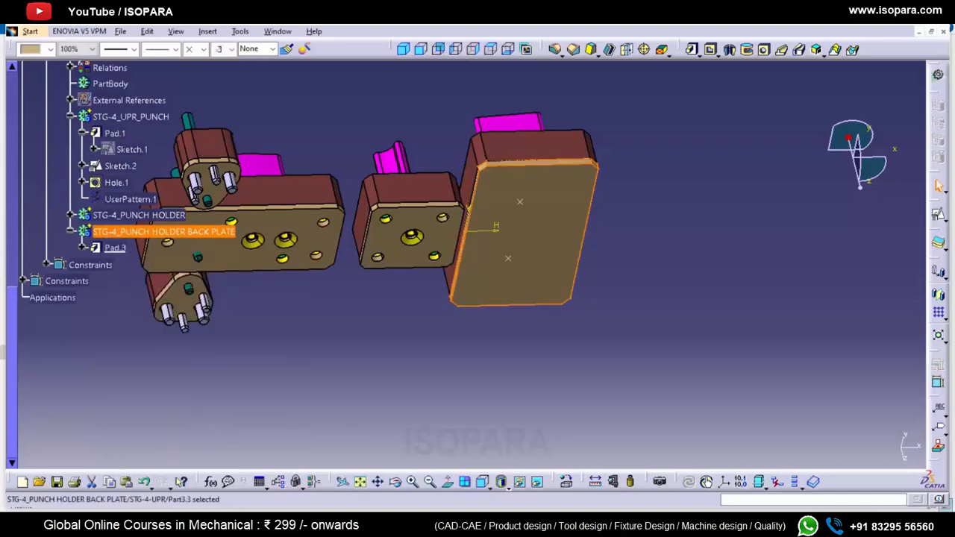
{"action": "double_click", "coordinate": [164, 231]}
{"action": "left_click", "coordinate": [764, 49]}
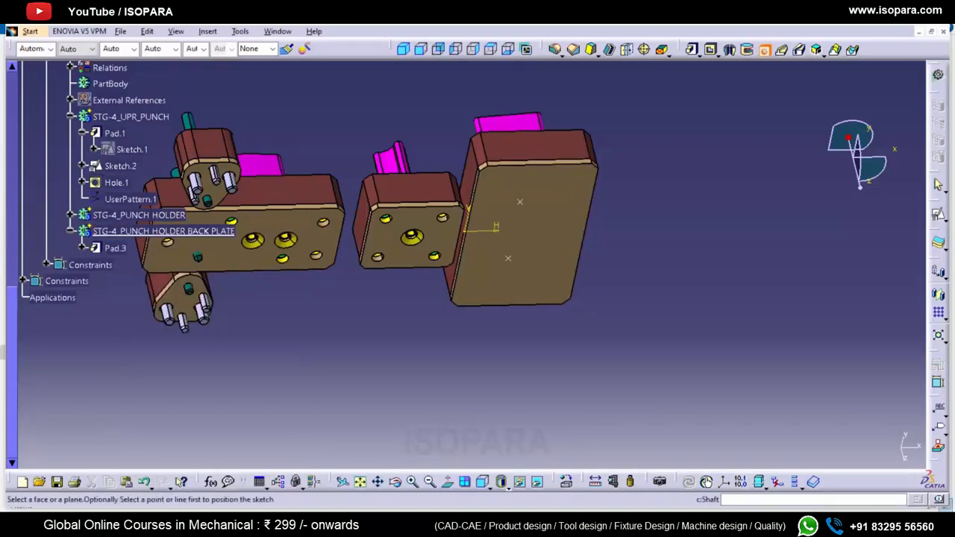
{"action": "left_click", "coordinate": [522, 231]}
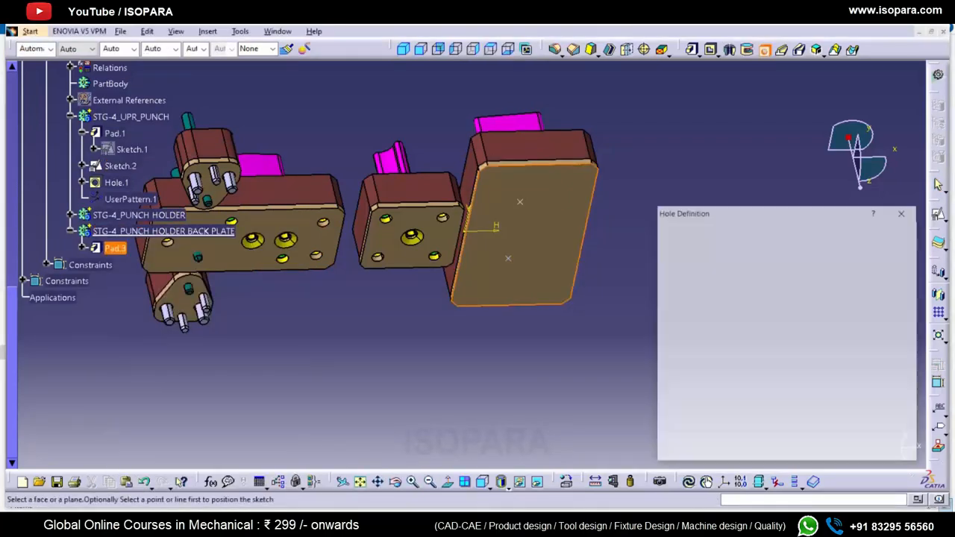
{"action": "left_click", "coordinate": [535, 291]}
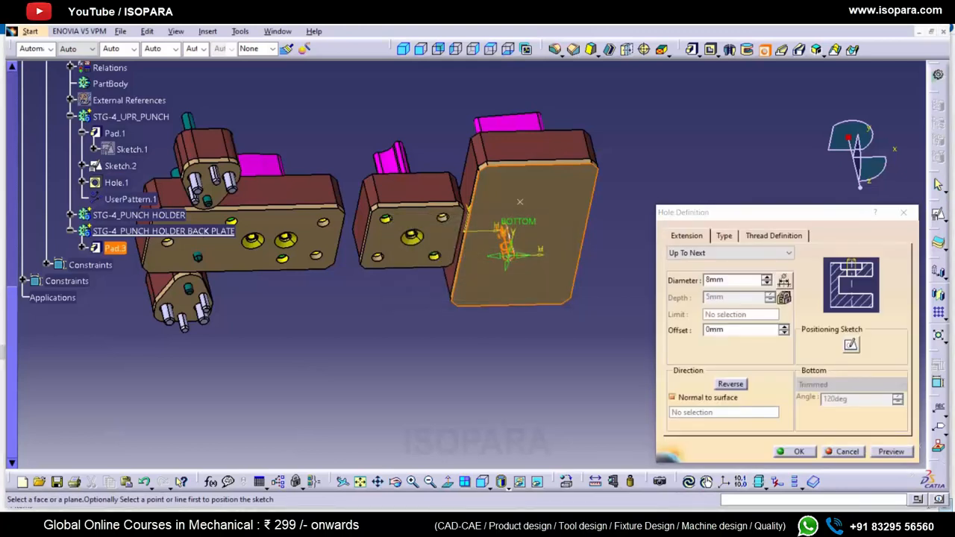
- Set the type of the new back plate hole to Countersunk
{"action": "left_click", "coordinate": [723, 236]}
{"action": "left_click", "coordinate": [741, 253]}
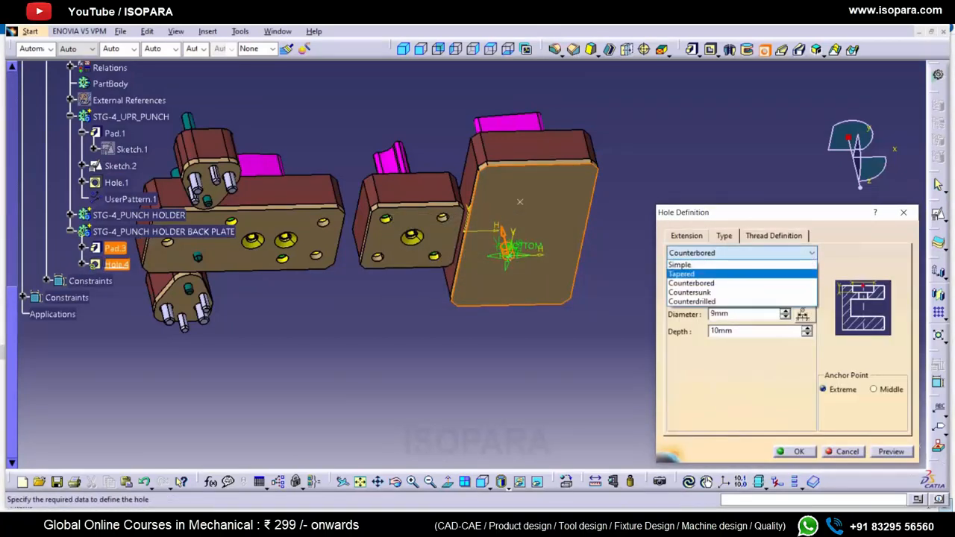
{"action": "left_click", "coordinate": [691, 283]}
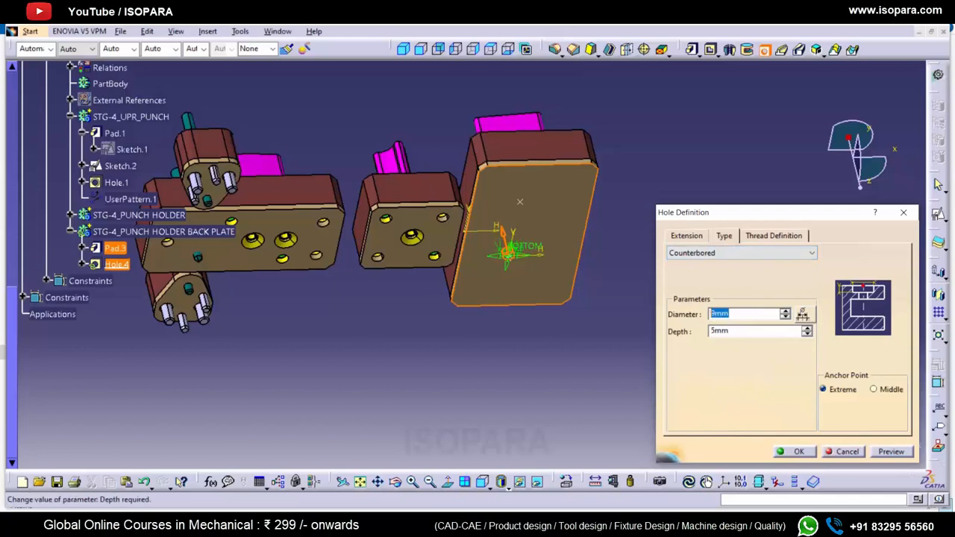
{"action": "left_click", "coordinate": [740, 253]}
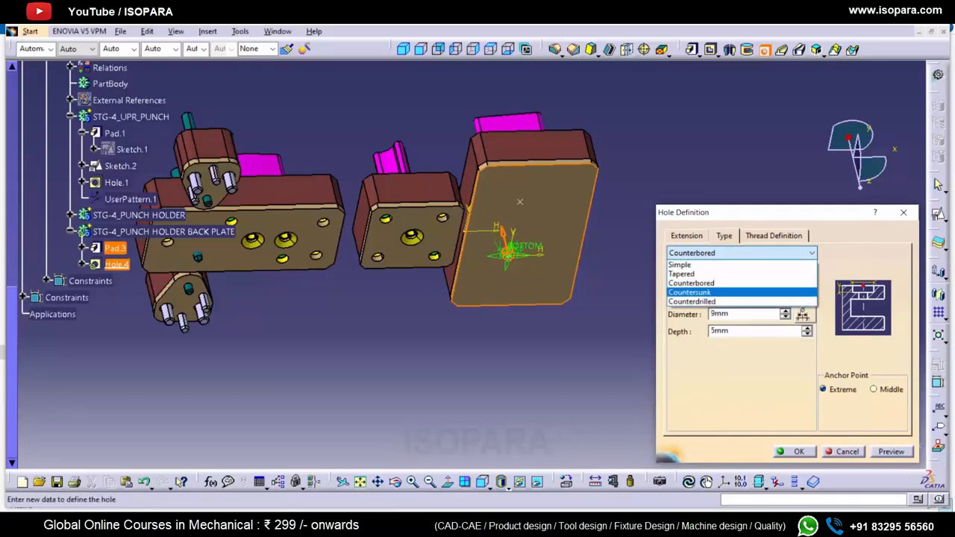
{"action": "left_click", "coordinate": [691, 293]}
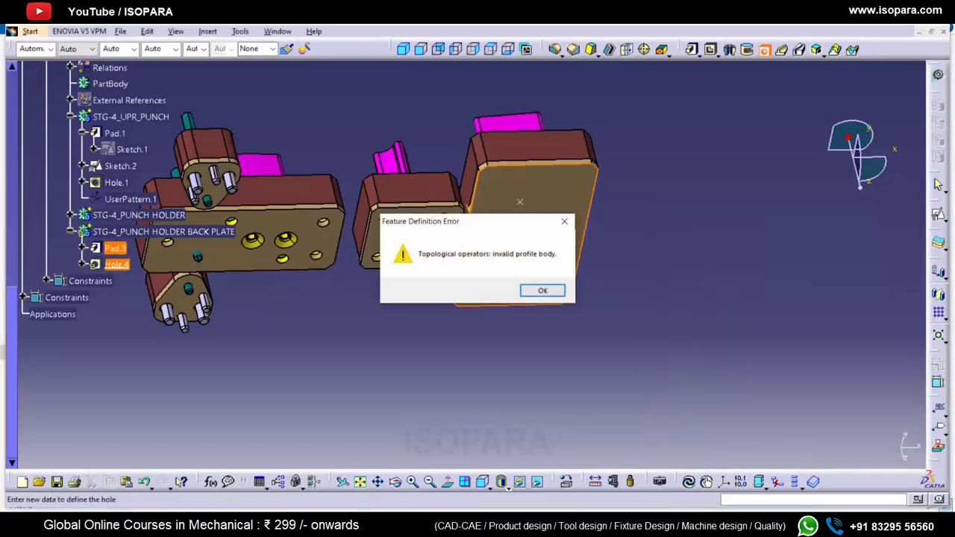
{"action": "key", "text": "Return"}
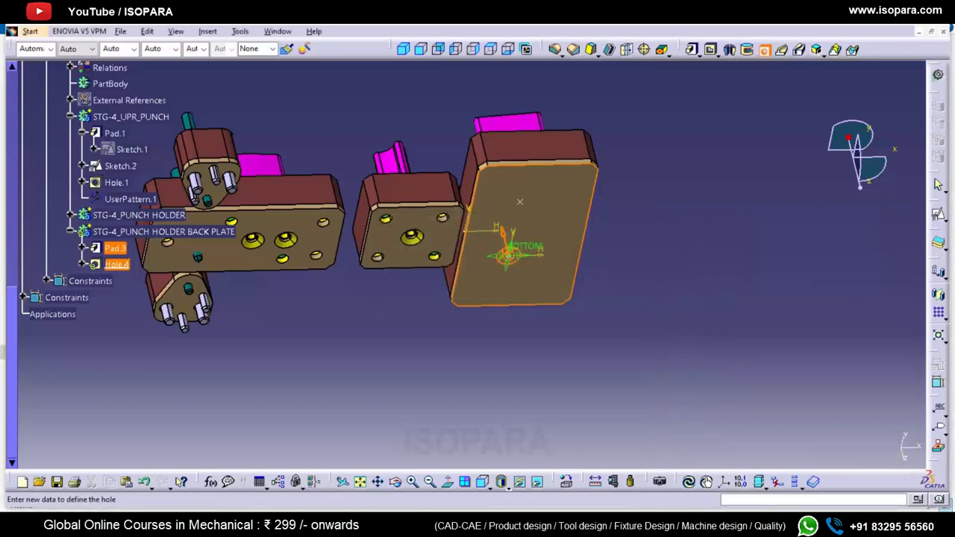
- Define the countersink by Depth & Diameter with a 3 mm depth and 14 mm diameter, and create the hole
{"action": "left_click", "coordinate": [752, 314]}
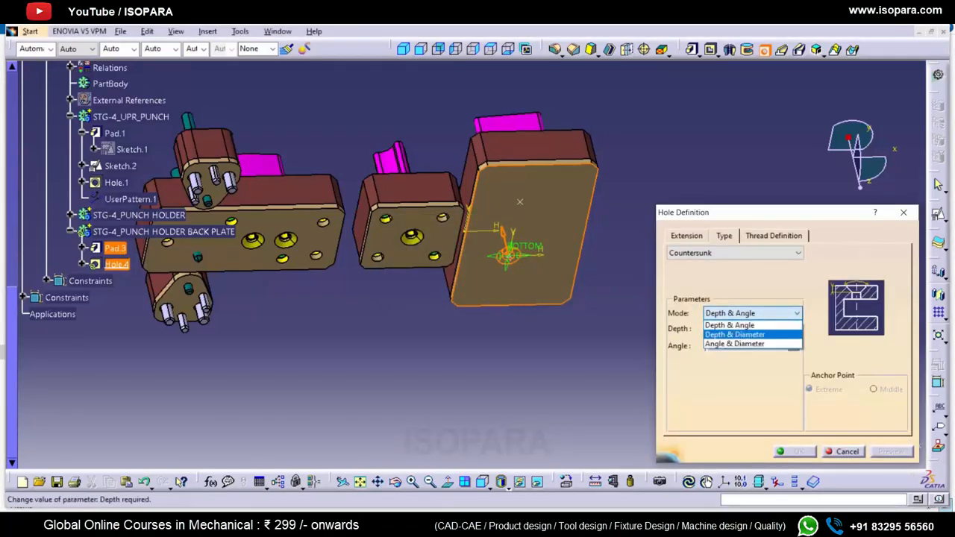
{"action": "left_click", "coordinate": [752, 335]}
{"action": "key", "text": "Return"}
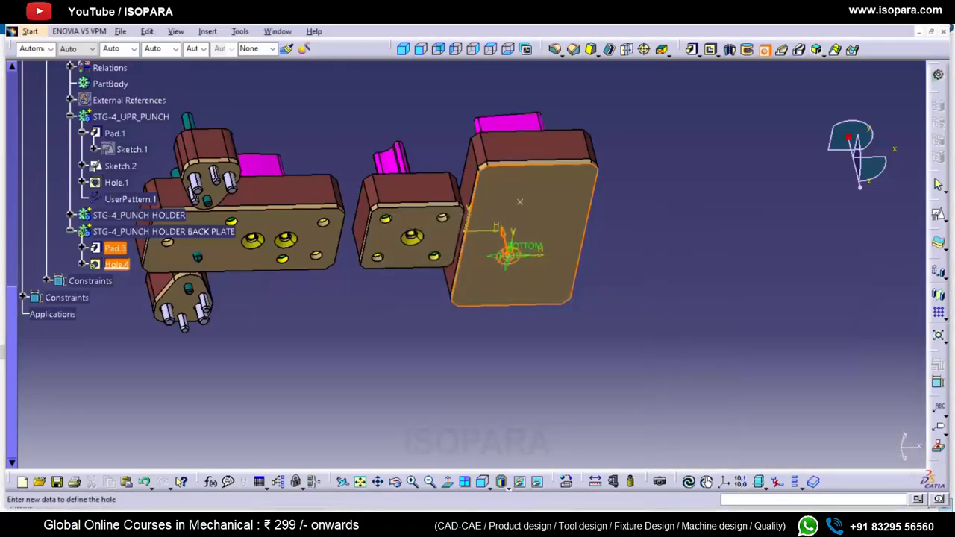
{"action": "key", "text": "Return"}
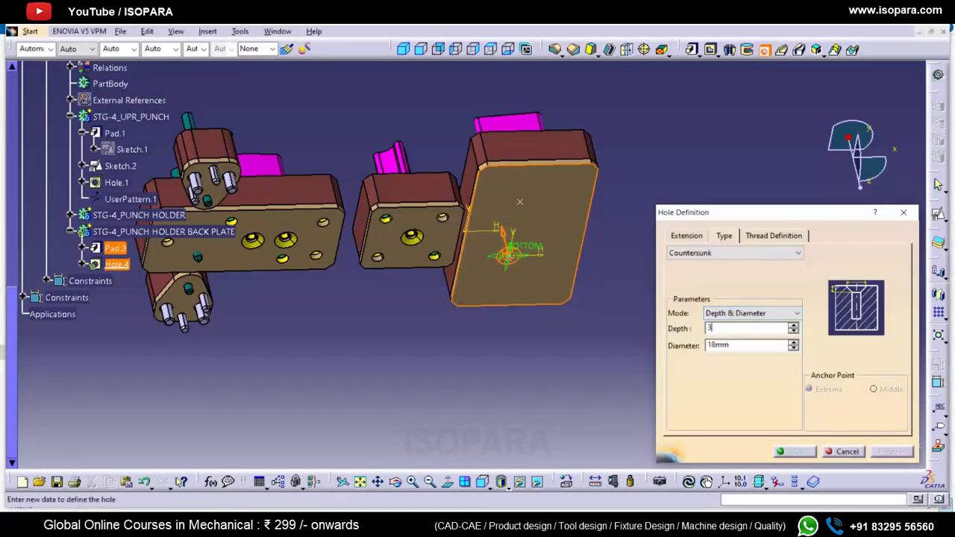
{"action": "key", "text": "Tab"}
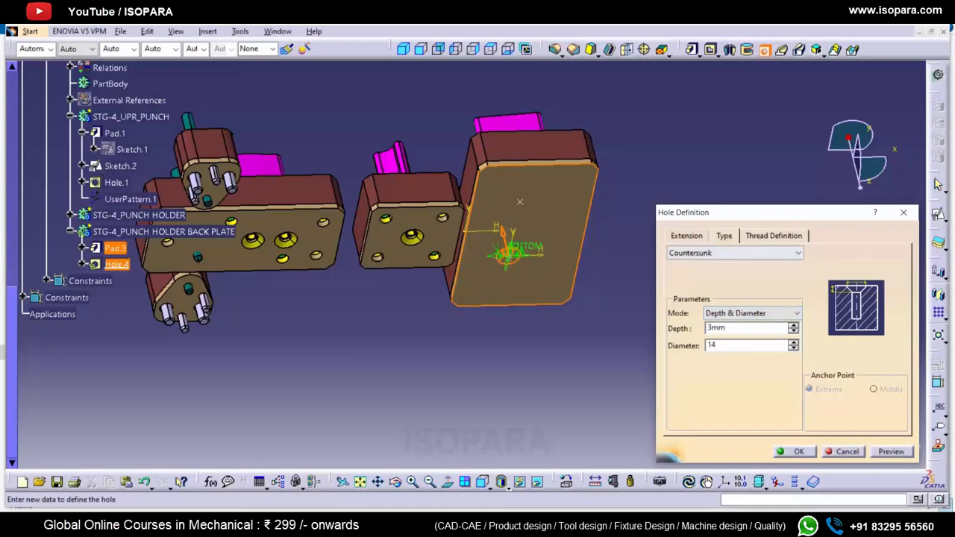
{"action": "key", "text": "Return"}
{"action": "key", "text": "Return"}
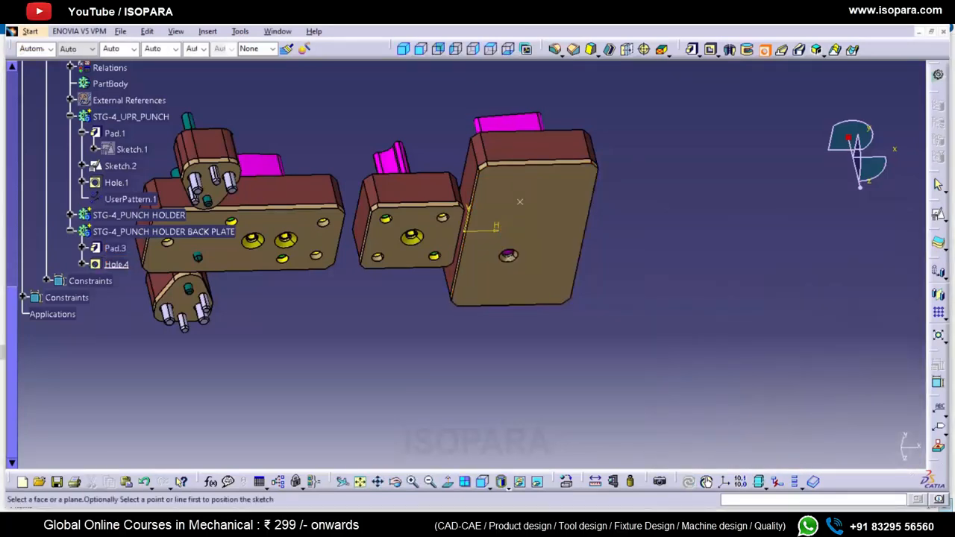
{"action": "key", "text": "Escape"}
- Reopen the new back plate hole and check its countersink type settings
{"action": "left_click", "coordinate": [508, 255]}
{"action": "middle_click_drag", "start_coordinate": [478, 385], "coordinate": [516, 244]}
{"action": "double_click", "coordinate": [516, 244]}
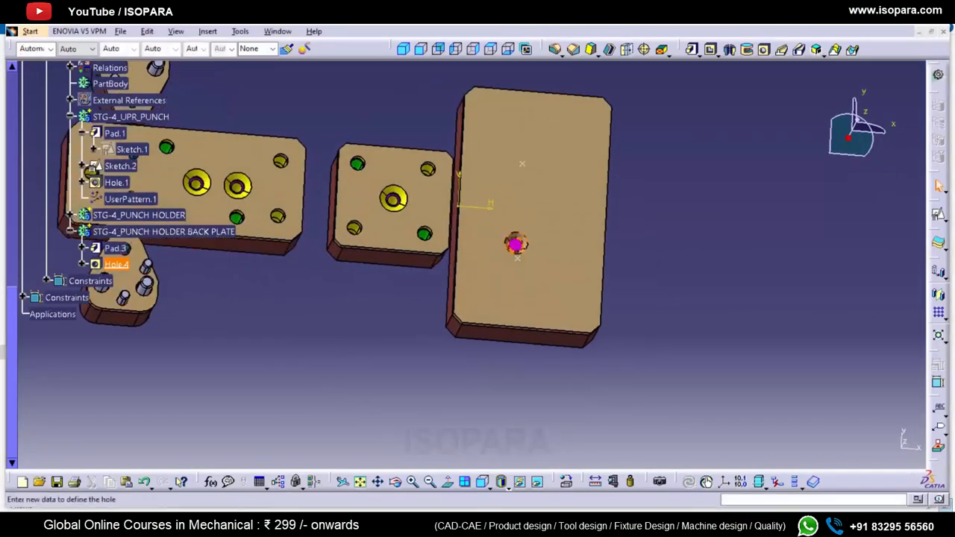
{"action": "left_click", "coordinate": [723, 236]}
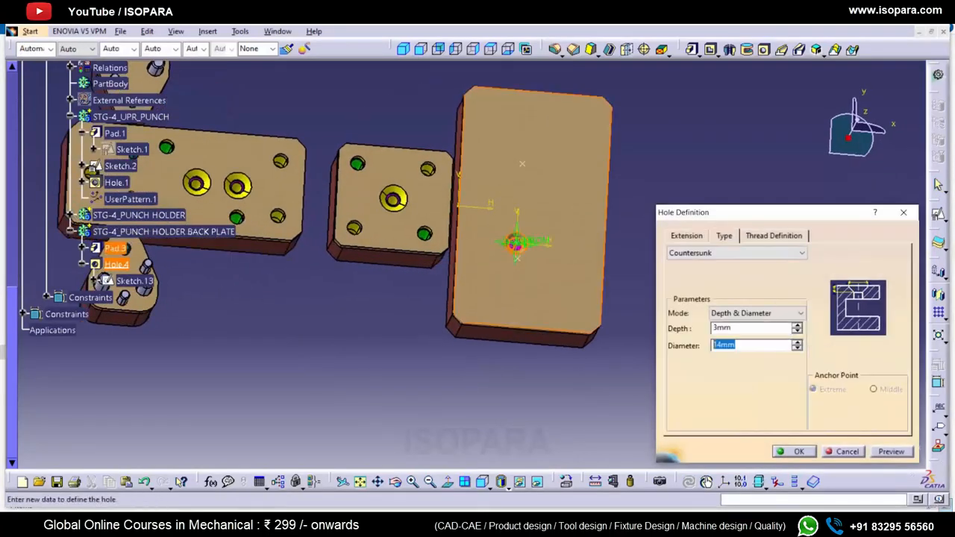
{"action": "key", "text": "Return"}
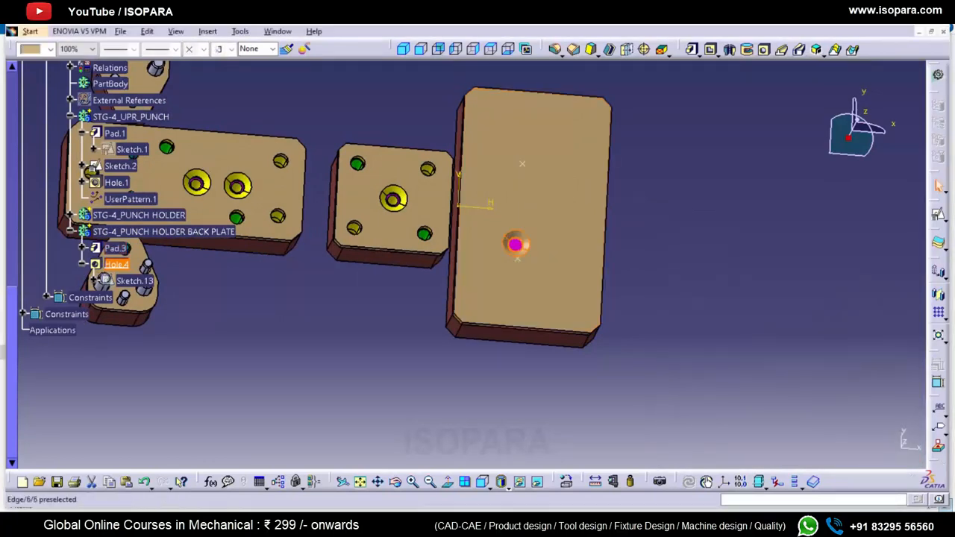
- Pattern Hole.4 at the Sketch.2 points with a user pattern and colour the holes yellow
{"action": "left_click", "coordinate": [943, 318]}
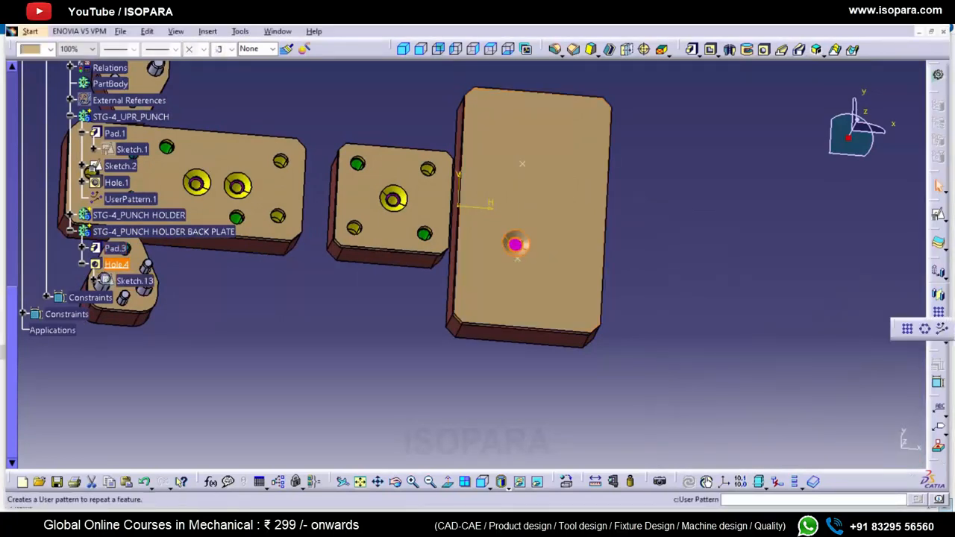
{"action": "left_click", "coordinate": [941, 329]}
{"action": "left_click", "coordinate": [120, 166]}
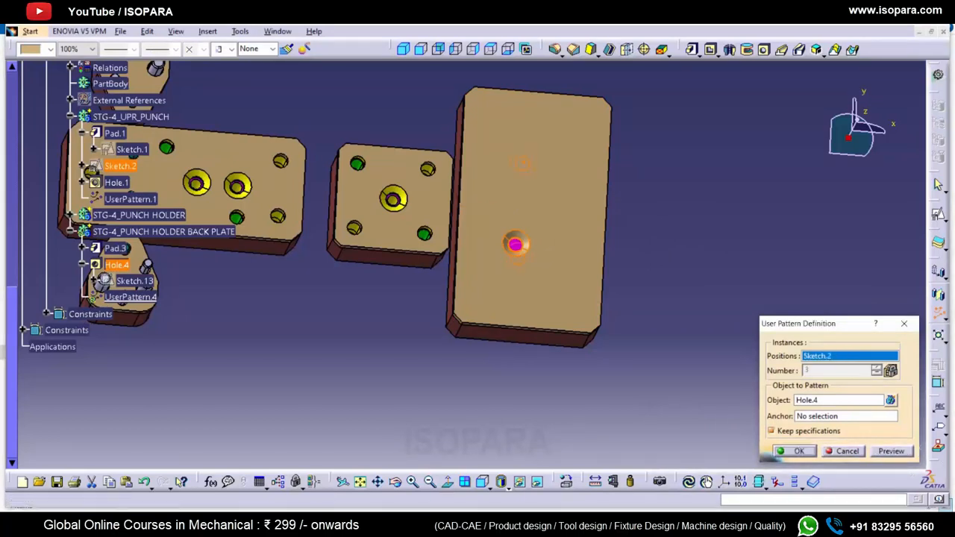
{"action": "key", "text": "Return"}
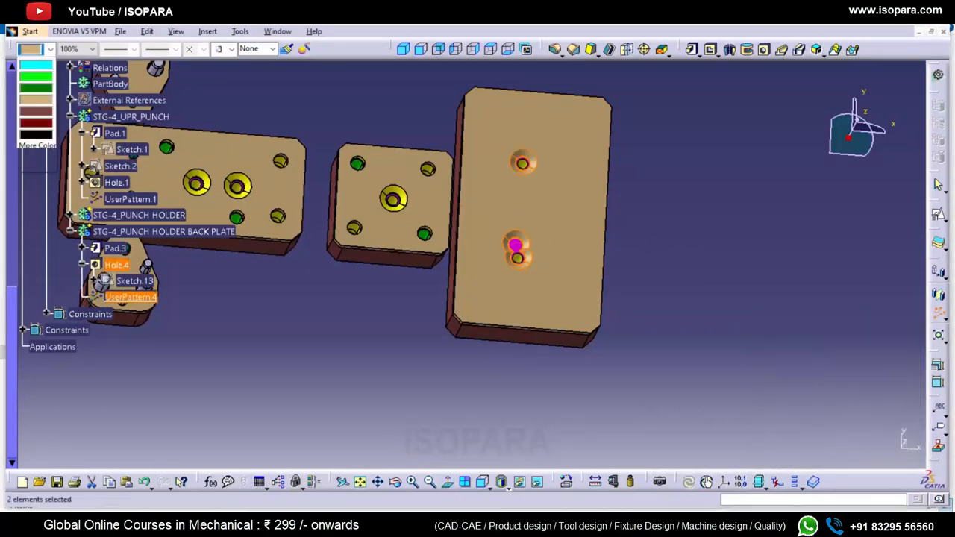
{"action": "left_click", "coordinate": [36, 100]}
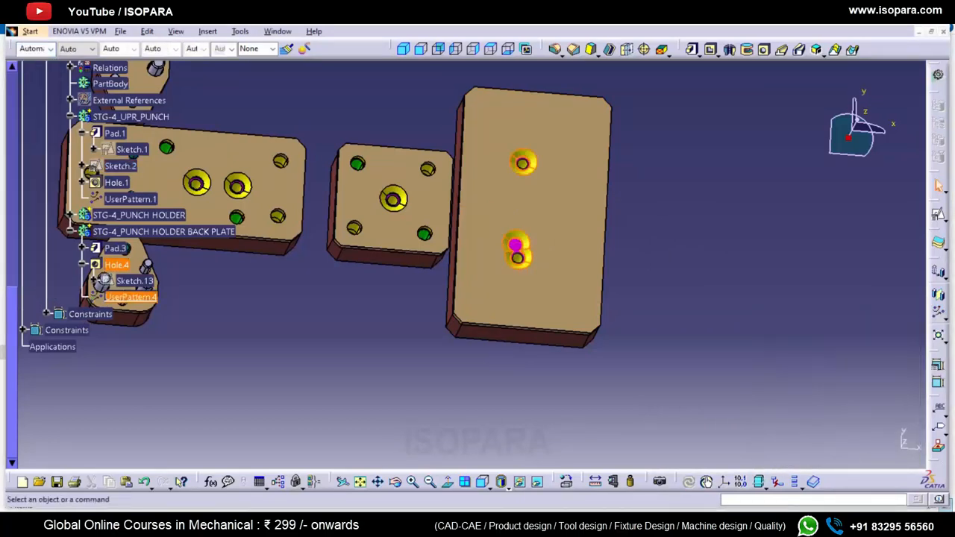
{"action": "middle_click_drag", "start_coordinate": [119, 239], "coordinate": [131, 281], "text": "ctrl"}
- Delete Hole.4 together with its user pattern from the back plate
{"action": "left_click", "coordinate": [131, 297]}
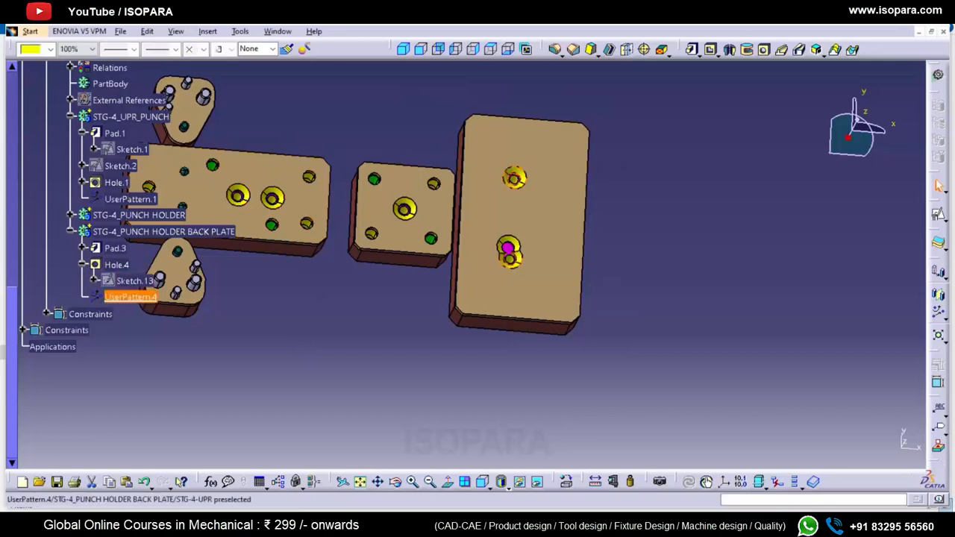
{"action": "left_click", "coordinate": [116, 265]}
{"action": "right_click", "coordinate": [116, 264]}
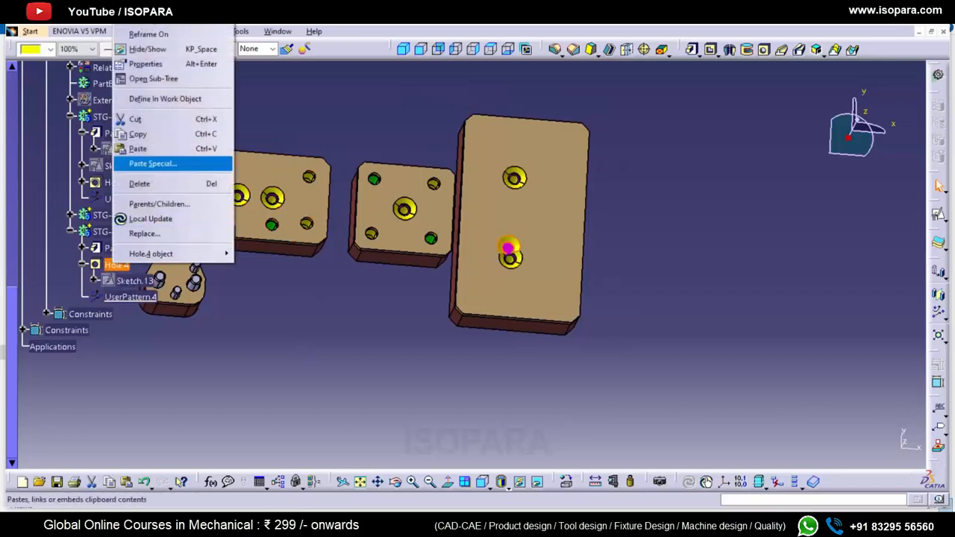
{"action": "left_click", "coordinate": [139, 184]}
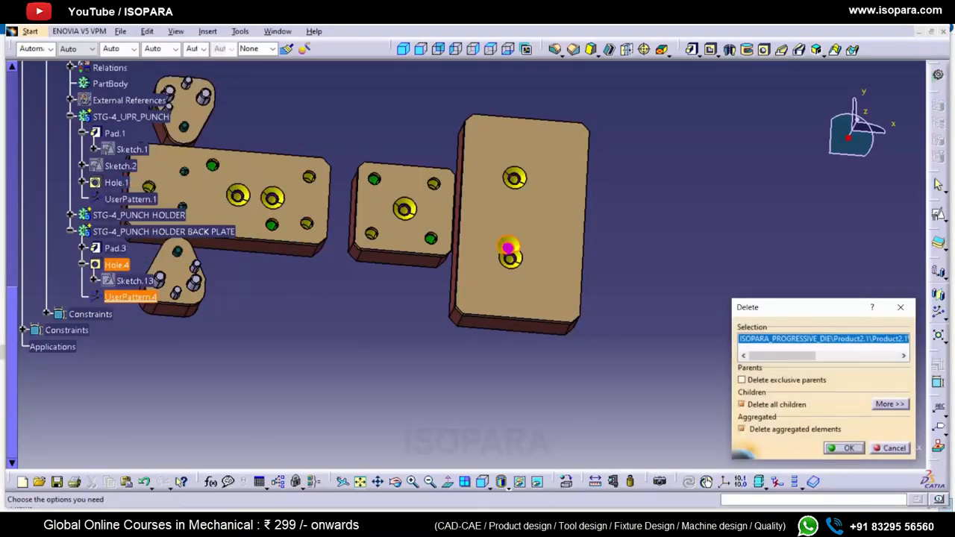
{"action": "key", "text": "Return"}
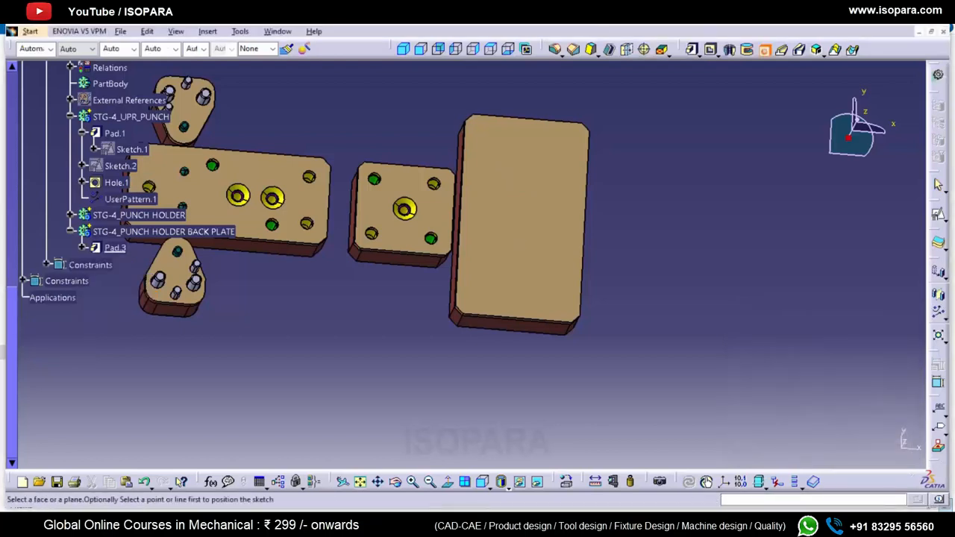
{"action": "right_click", "coordinate": [123, 165]}
{"action": "left_click", "coordinate": [158, 201]}
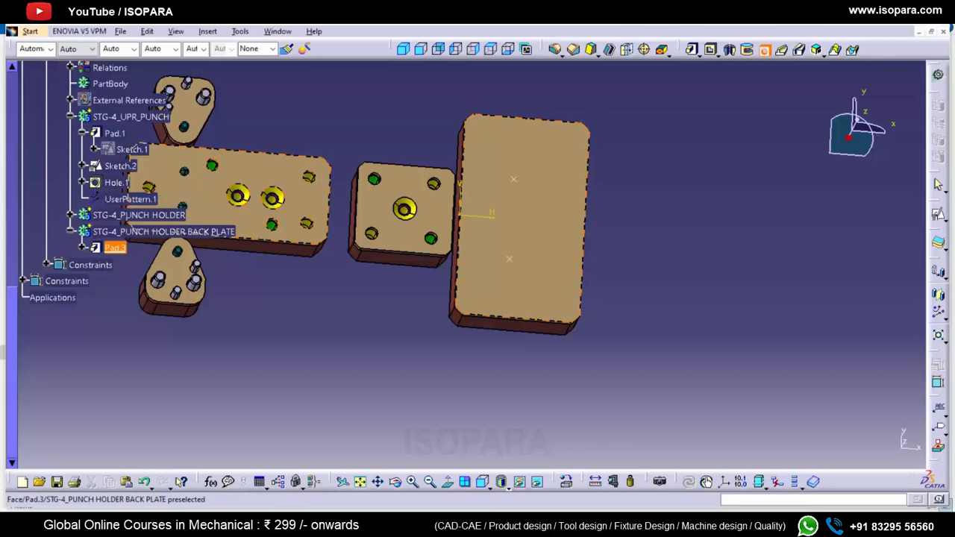
{"action": "left_click", "coordinate": [510, 261]}
{"action": "left_click", "coordinate": [842, 451]}
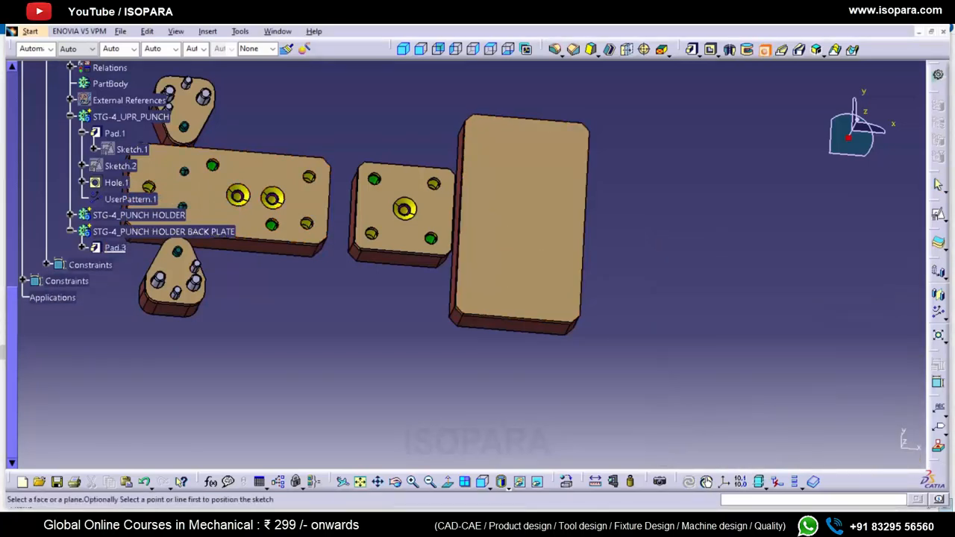
- Show Sketch.2 and place a countersunk hole on the back plate's outer face near its lower point
{"action": "right_click", "coordinate": [125, 165]}
{"action": "left_click", "coordinate": [161, 203]}
{"action": "middle_click_drag", "start_coordinate": [522, 261], "coordinate": [526, 205]}
{"action": "left_click", "coordinate": [523, 260]}
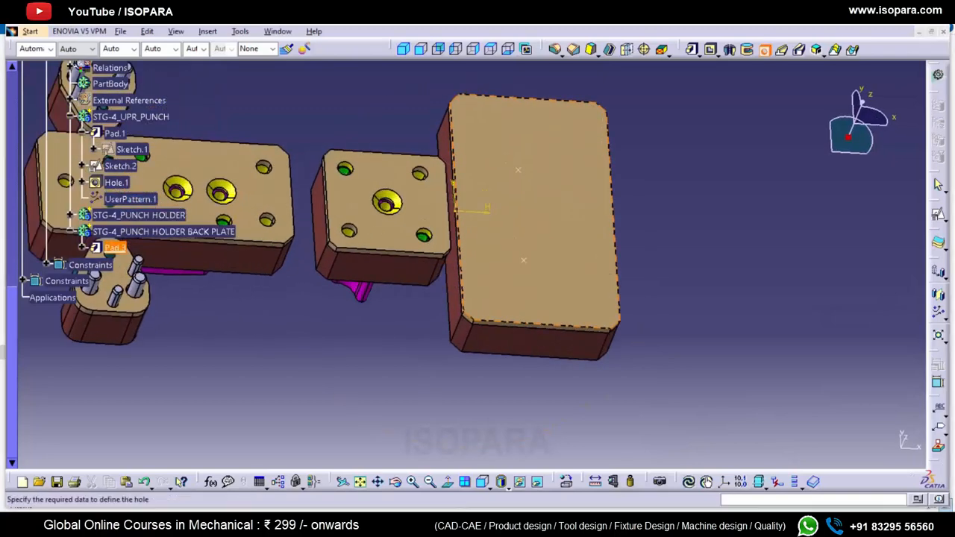
{"action": "key", "text": "Return"}
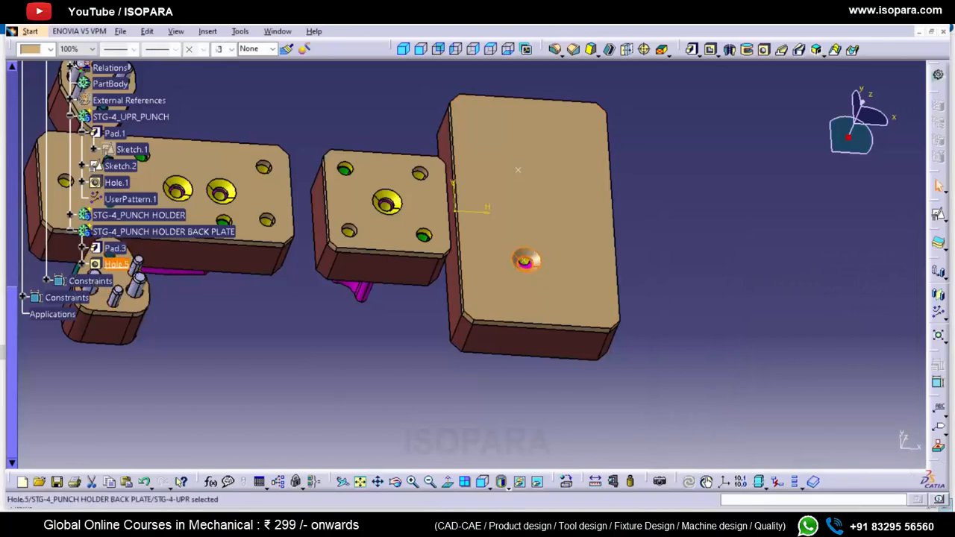
- Constrain the point of positioning sketch Sketch.15 coincident with the lower Sketch.2 point and exit the sketch
{"action": "left_click", "coordinate": [82, 265]}
{"action": "double_click", "coordinate": [134, 282]}
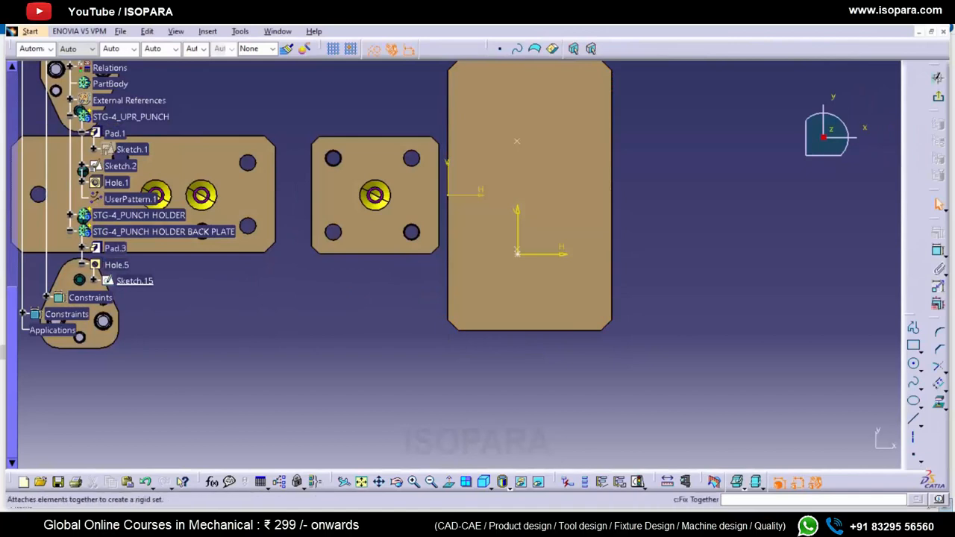
{"action": "left_click", "coordinate": [939, 203]}
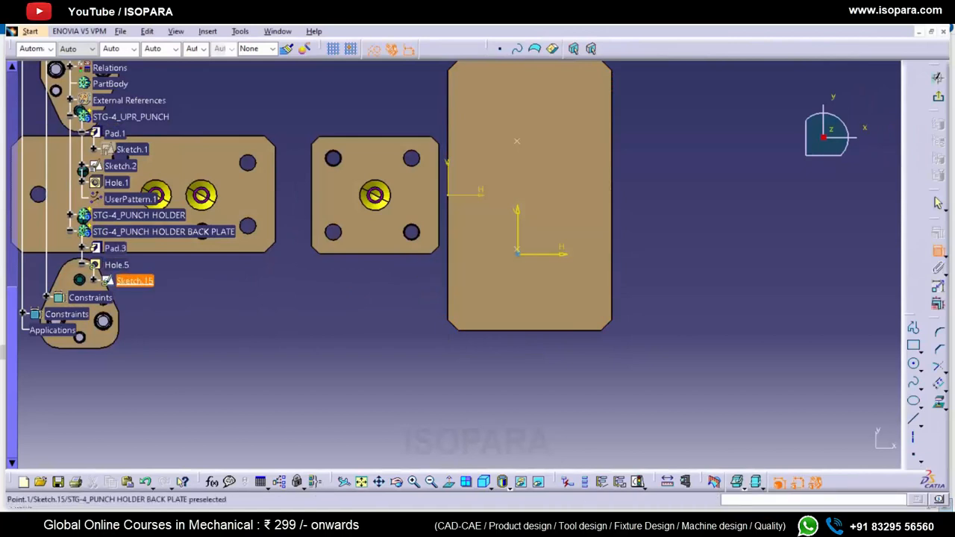
{"action": "right_click", "coordinate": [536, 236]}
{"action": "left_click", "coordinate": [605, 387]}
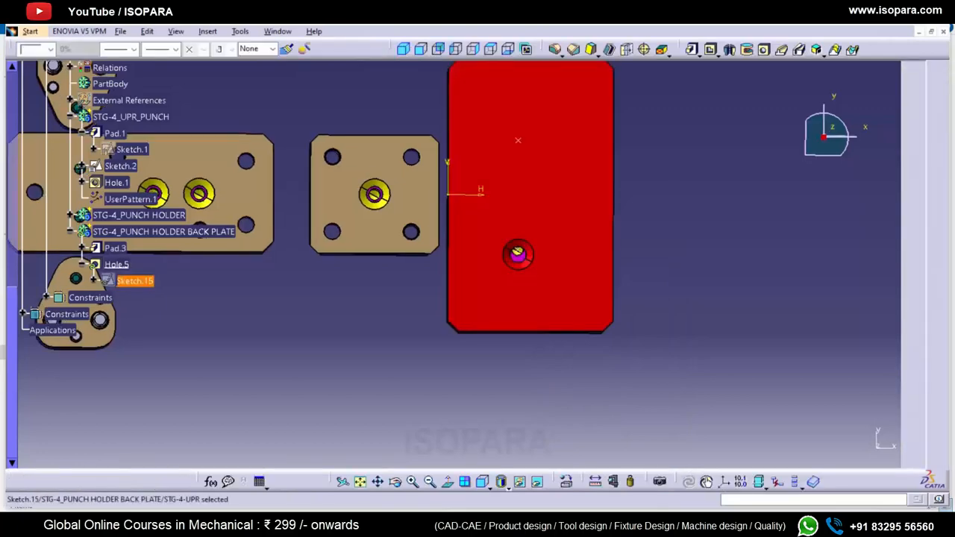
- Repeat Hole.5 at the Sketch.2 positions with a user pattern and colour the hole and its pattern yellow
{"action": "left_click", "coordinate": [131, 260]}
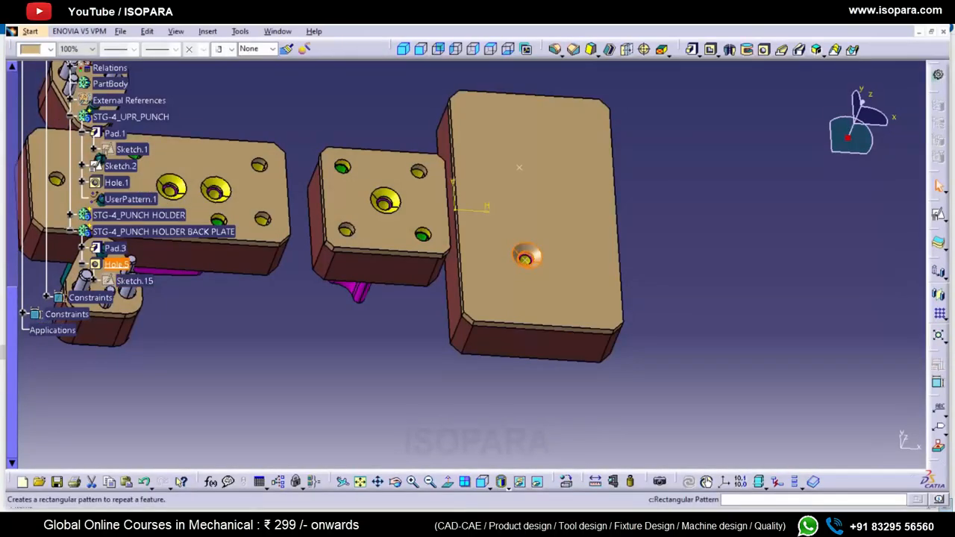
{"action": "left_click", "coordinate": [942, 314]}
{"action": "left_click", "coordinate": [942, 323]}
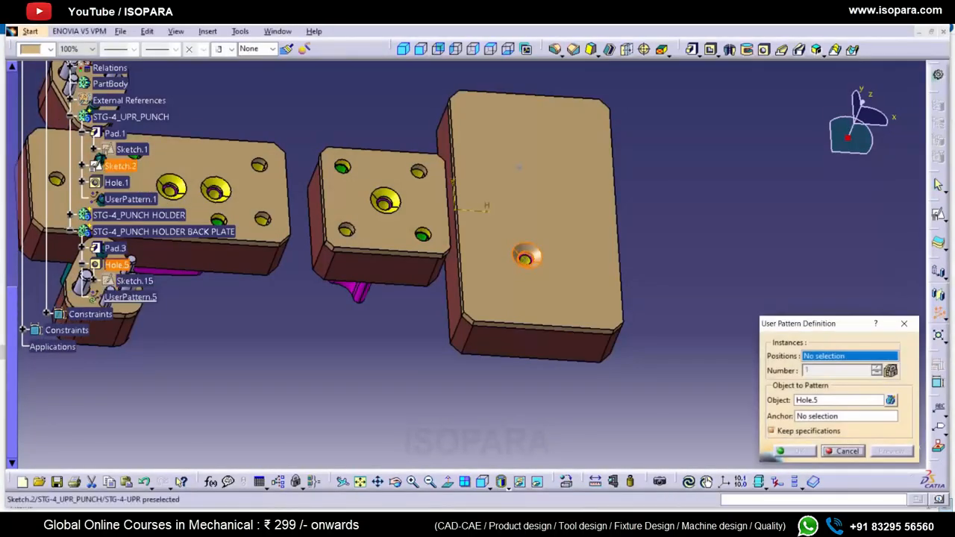
{"action": "left_click", "coordinate": [518, 167]}
{"action": "left_click", "coordinate": [793, 450]}
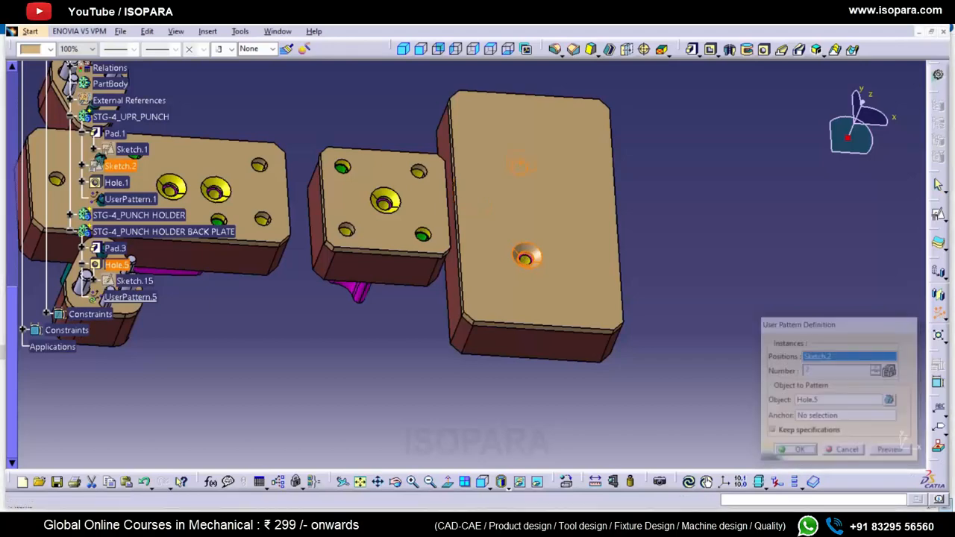
{"action": "left_click", "coordinate": [50, 49]}
{"action": "left_click", "coordinate": [36, 98]}
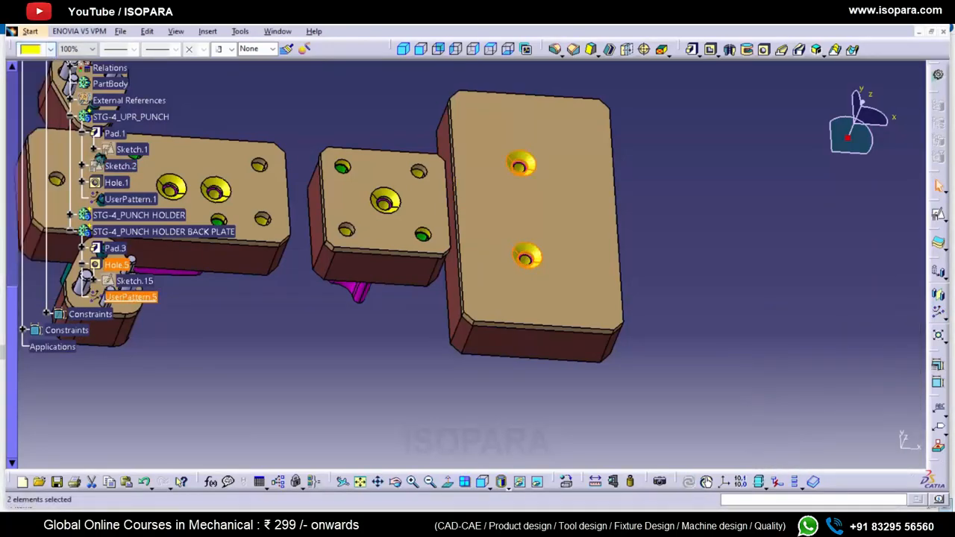
{"action": "key", "text": "Escape"}
- Collapse STG-4_PUNCH HOLDER BACK PLATE and inspect the finished punch assembly and the back plate's countersunk holes
{"action": "middle_click_drag", "start_coordinate": [477, 224], "coordinate": [426, 313]}
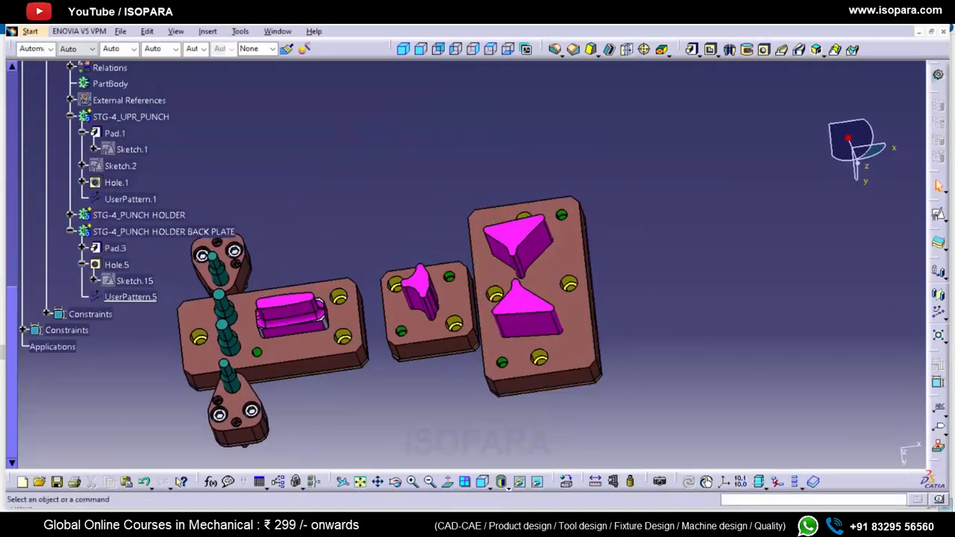
{"action": "double_click", "coordinate": [108, 231]}
{"action": "right_click", "coordinate": [107, 229]}
{"action": "left_click", "coordinate": [132, 353]}
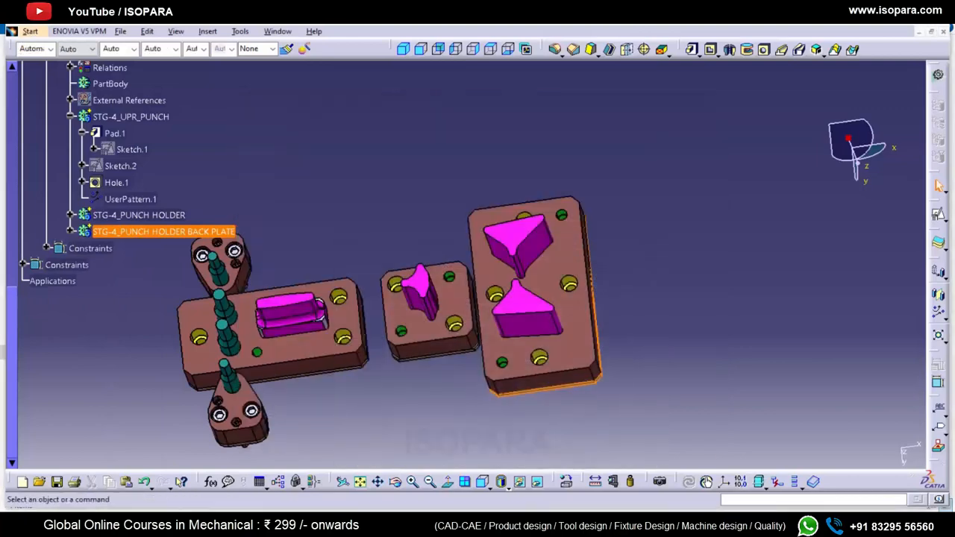
{"action": "middle_click_drag", "start_coordinate": [320, 311], "coordinate": [324, 247]}
{"action": "left_click", "coordinate": [531, 246]}
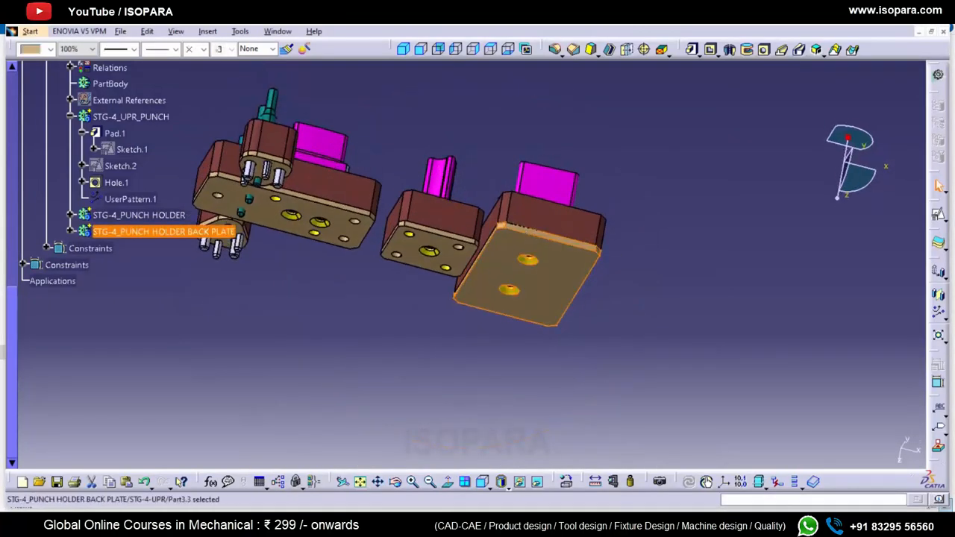
- Expand STG-4_PUNCH HOLDER and show its SCREW and DOWEL sketches
{"action": "left_click", "coordinate": [70, 215]}
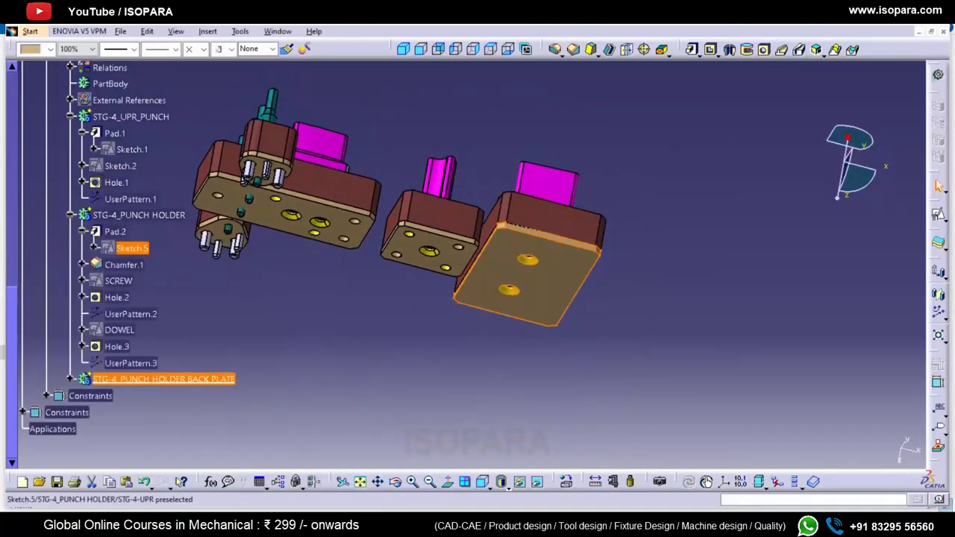
{"action": "left_click", "coordinate": [118, 280]}
{"action": "key", "text": "space"}
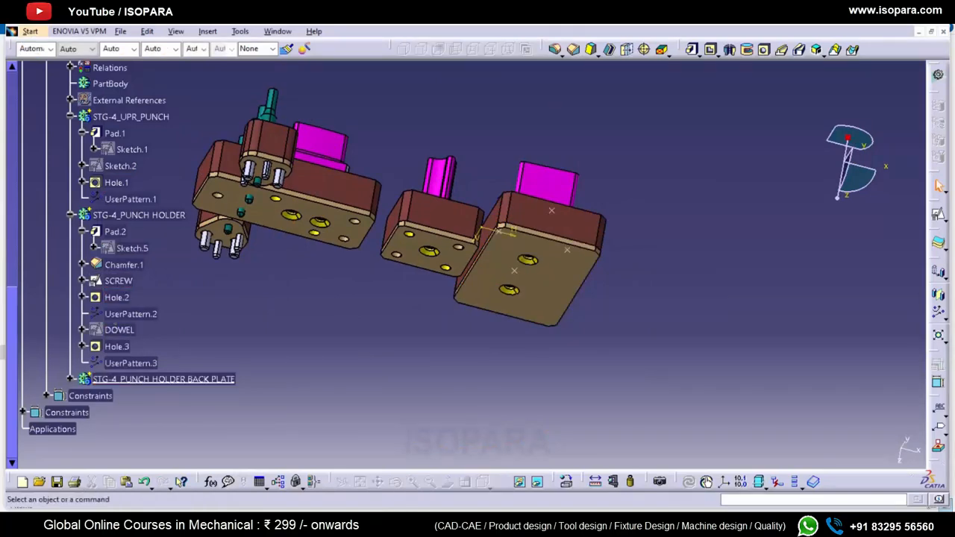
{"action": "left_click", "coordinate": [118, 329]}
{"action": "key", "text": "space"}
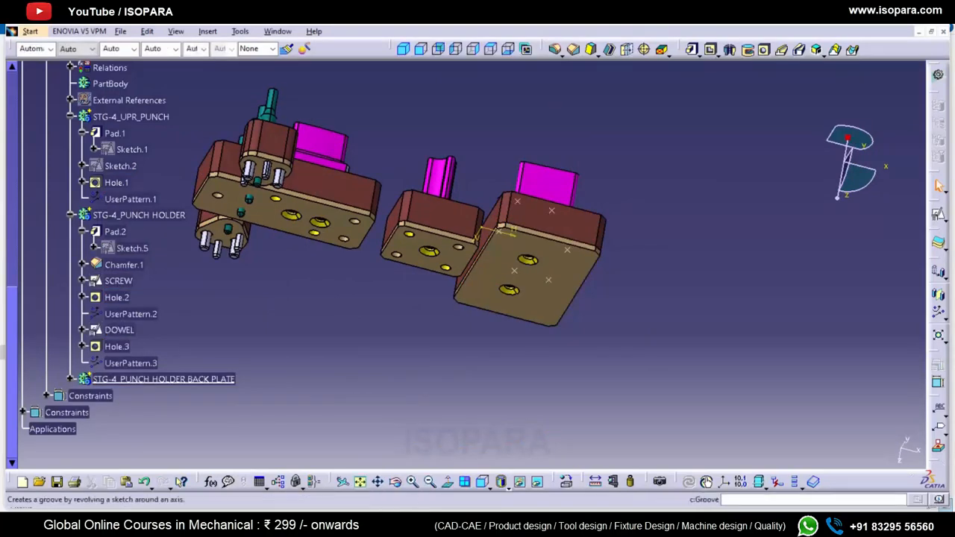
- Place a simple 9 mm Up To Next hole through the back plate, centred on the punch holder's screw hole beside the dowel hole
{"action": "left_click", "coordinate": [765, 49]}
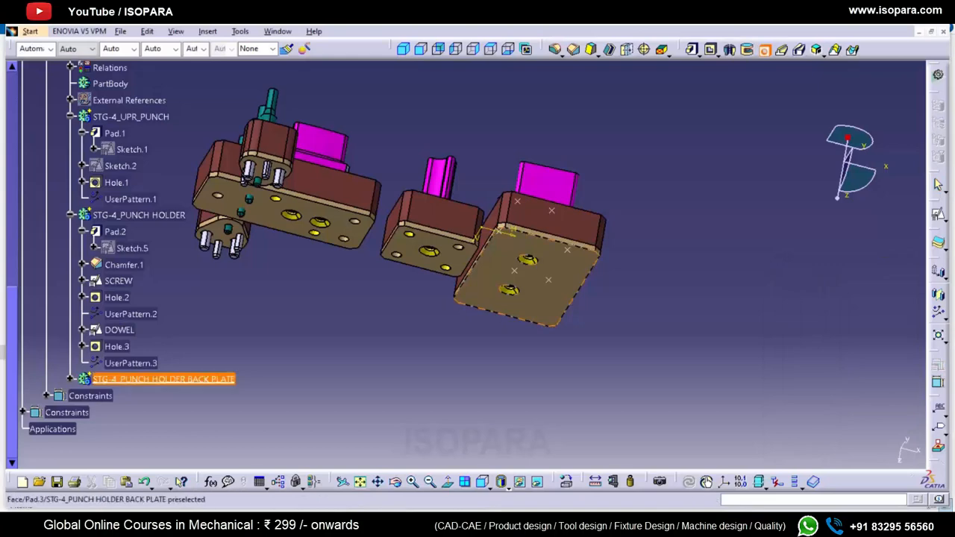
{"action": "middle_click_drag", "start_coordinate": [514, 223], "coordinate": [470, 217]}
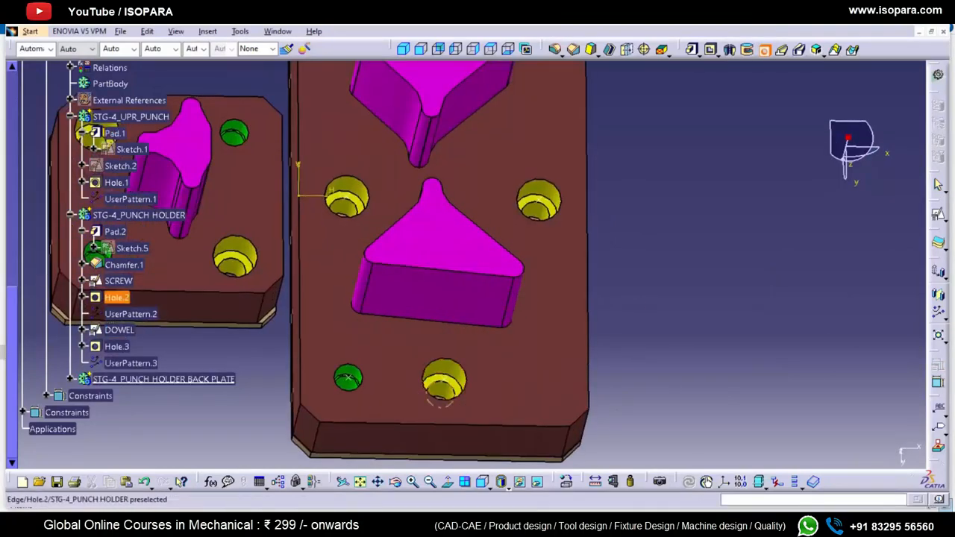
{"action": "middle_click_drag", "start_coordinate": [445, 368], "coordinate": [411, 195]}
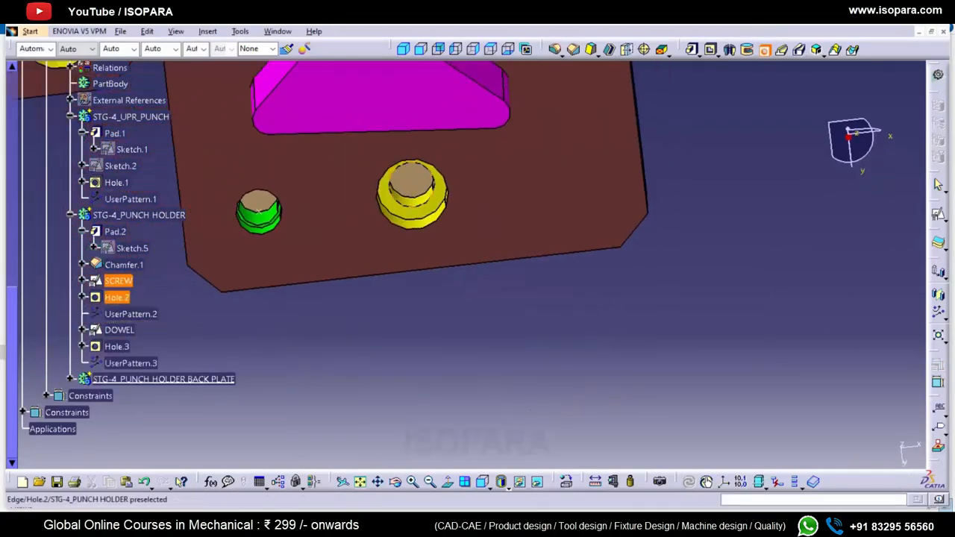
{"action": "left_click", "coordinate": [317, 180]}
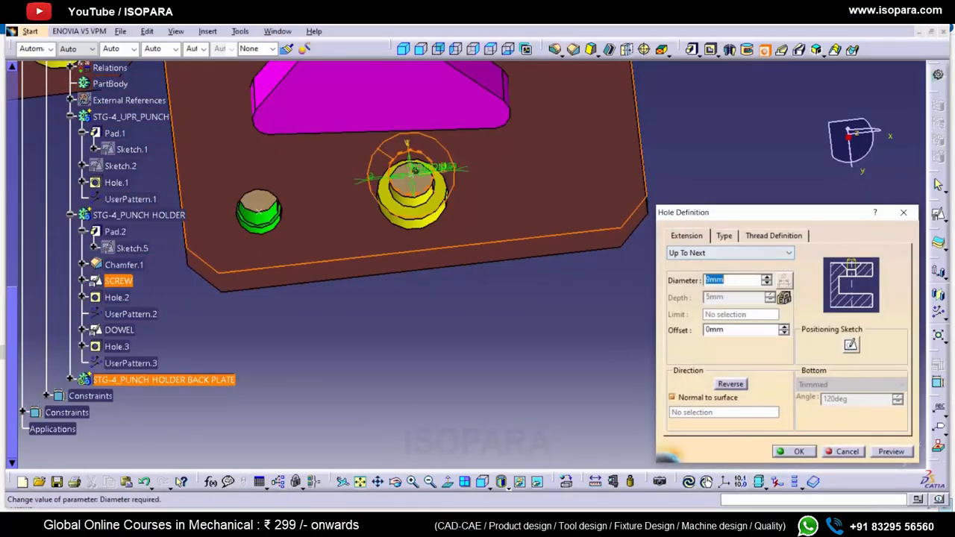
{"action": "left_click", "coordinate": [723, 236]}
{"action": "left_click", "coordinate": [736, 253]}
{"action": "left_click", "coordinate": [690, 264]}
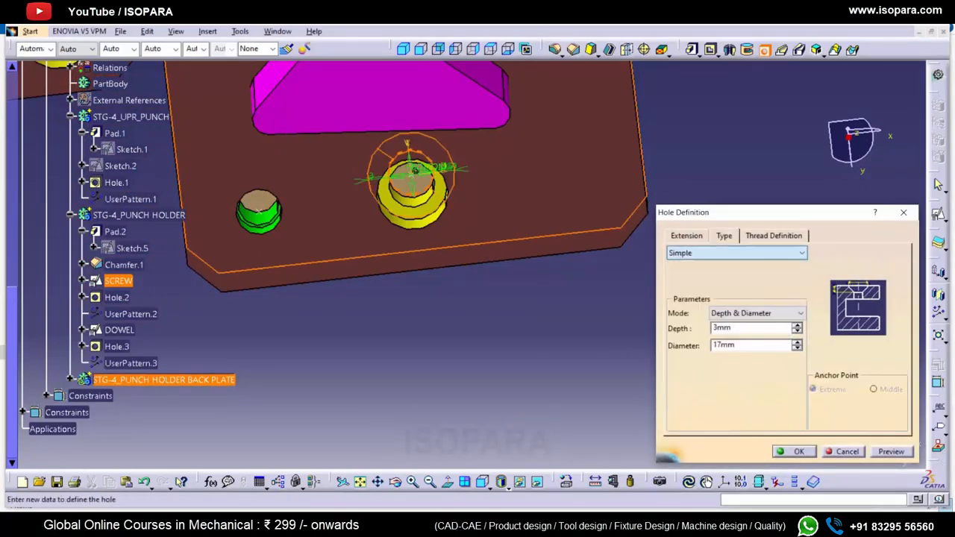
{"action": "key", "text": "Return"}
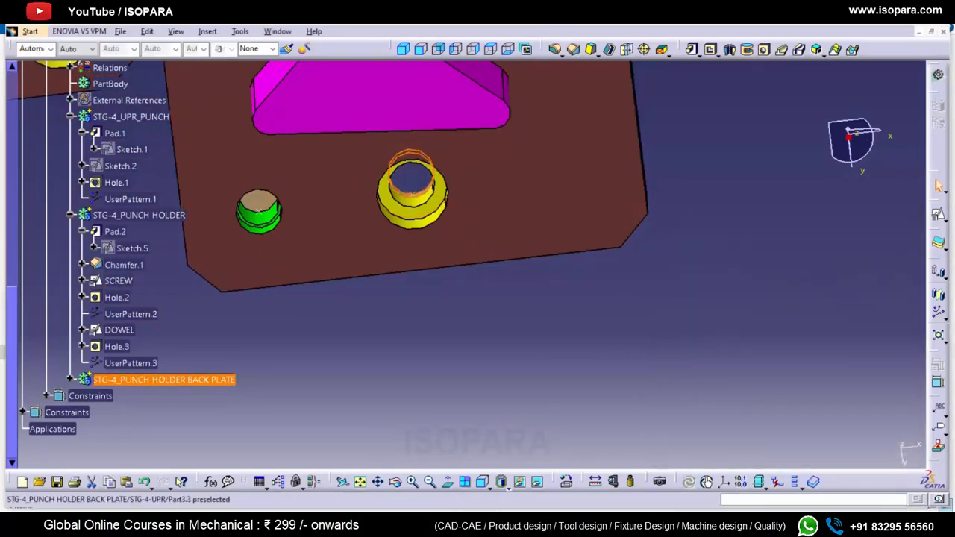
- Expand STG-4_PUNCH HOLDER BACK PLATE and repeat Hole.6 at the SCREW sketch positions with a user pattern
{"action": "scroll", "coordinate": [127, 246], "scroll_direction": "down", "scroll_amount": 3}
{"action": "double_click", "coordinate": [138, 216]}
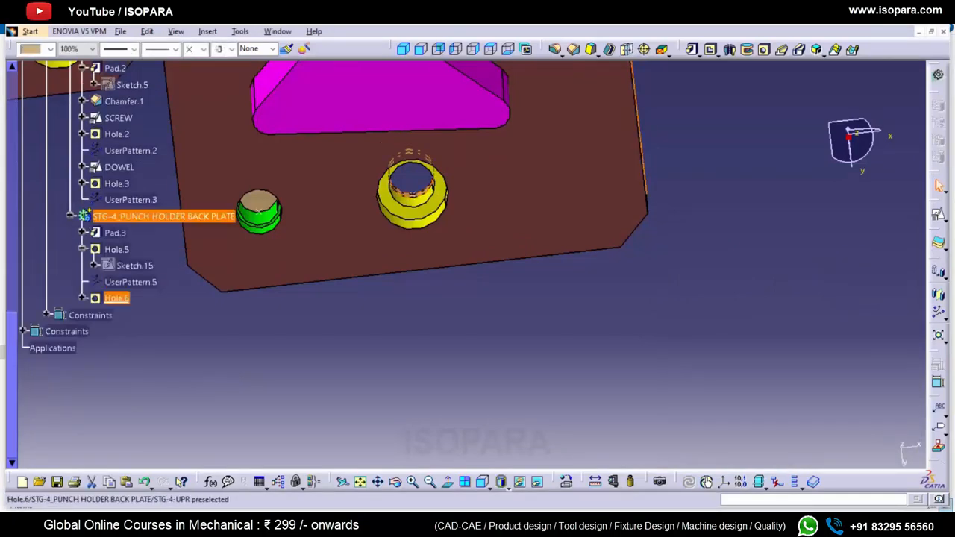
{"action": "left_click", "coordinate": [117, 298]}
{"action": "left_click", "coordinate": [939, 312]}
{"action": "middle_click_drag", "start_coordinate": [672, 254], "coordinate": [671, 344], "text": "ctrl"}
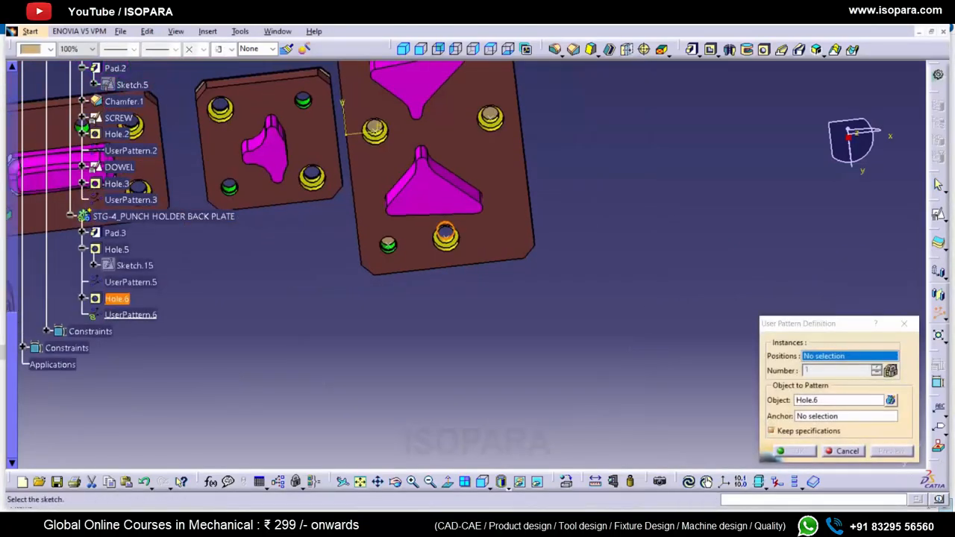
{"action": "left_click", "coordinate": [794, 450]}
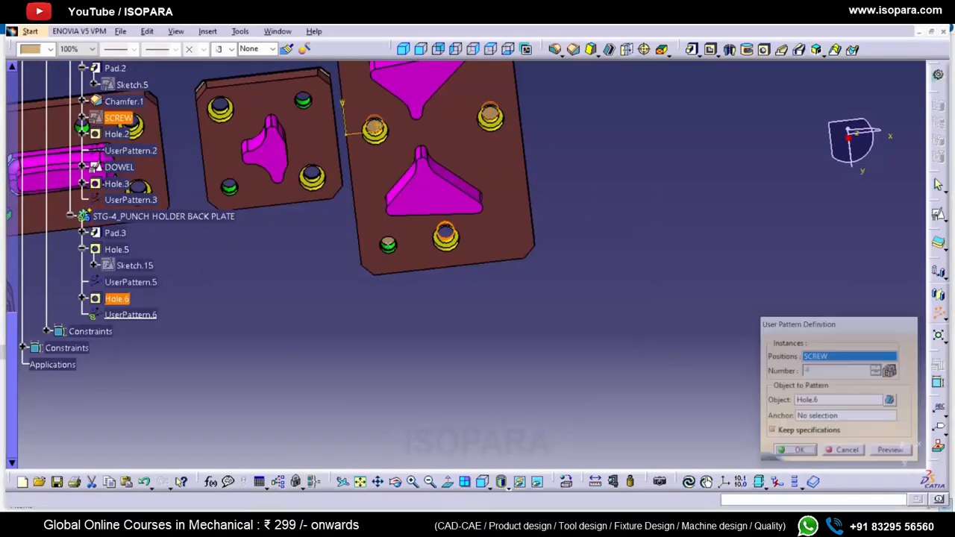
{"action": "left_click", "coordinate": [187, 302]}
- Repeat Hole.6 at the DOWEL sketch positions with a second user pattern
{"action": "left_click", "coordinate": [117, 299]}
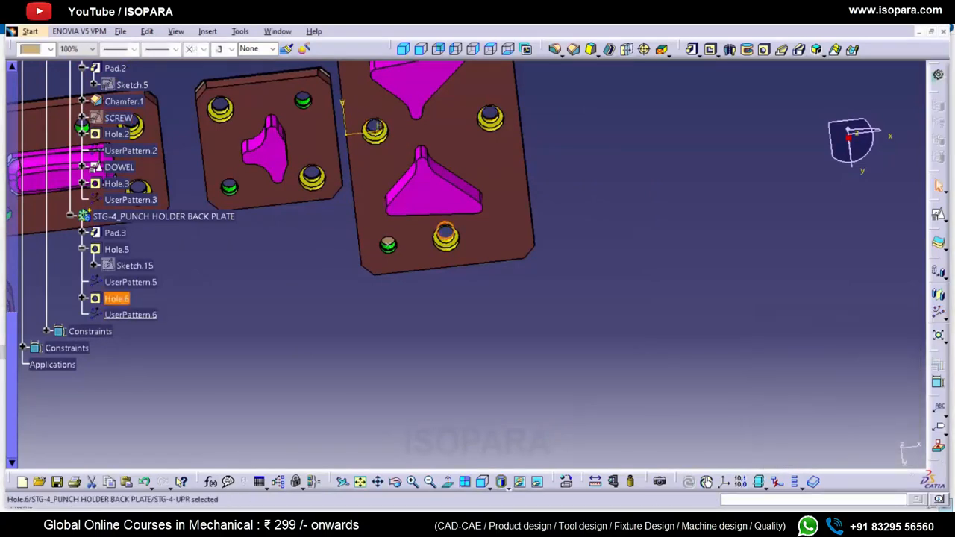
{"action": "left_click", "coordinate": [938, 313]}
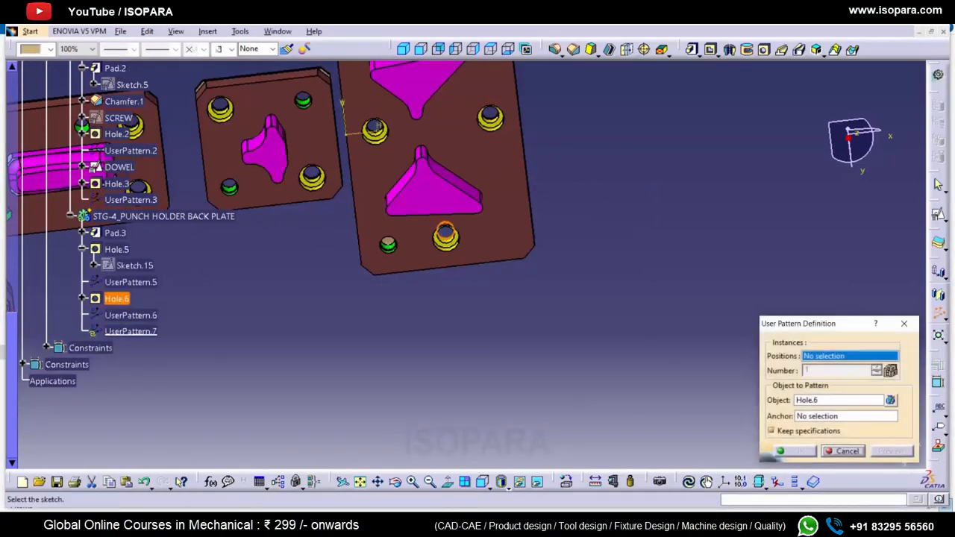
{"action": "left_click", "coordinate": [120, 167]}
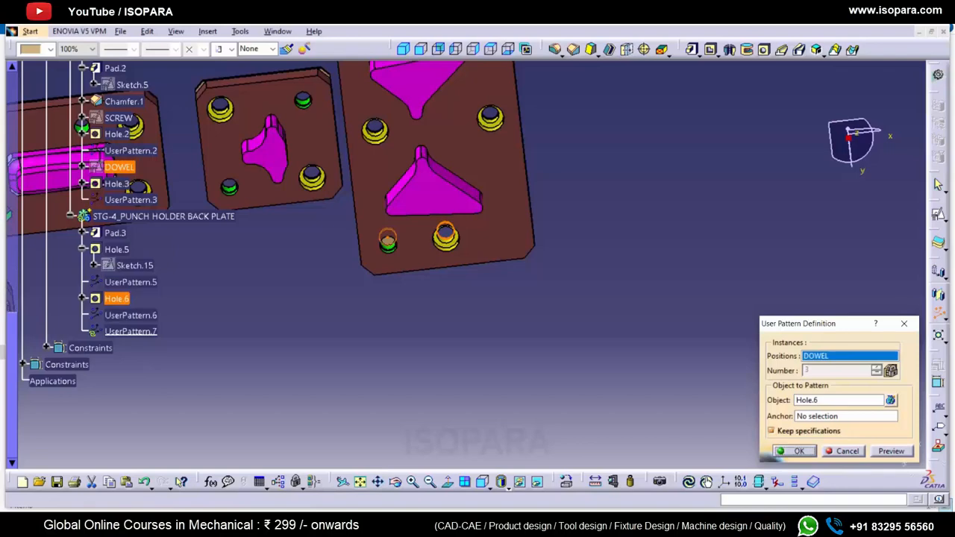
{"action": "left_click", "coordinate": [794, 450]}
- Recolour Hole.6 together with UserPattern.6 and UserPattern.7 on the back plate
{"action": "middle_click_drag", "start_coordinate": [467, 277], "coordinate": [493, 254]}
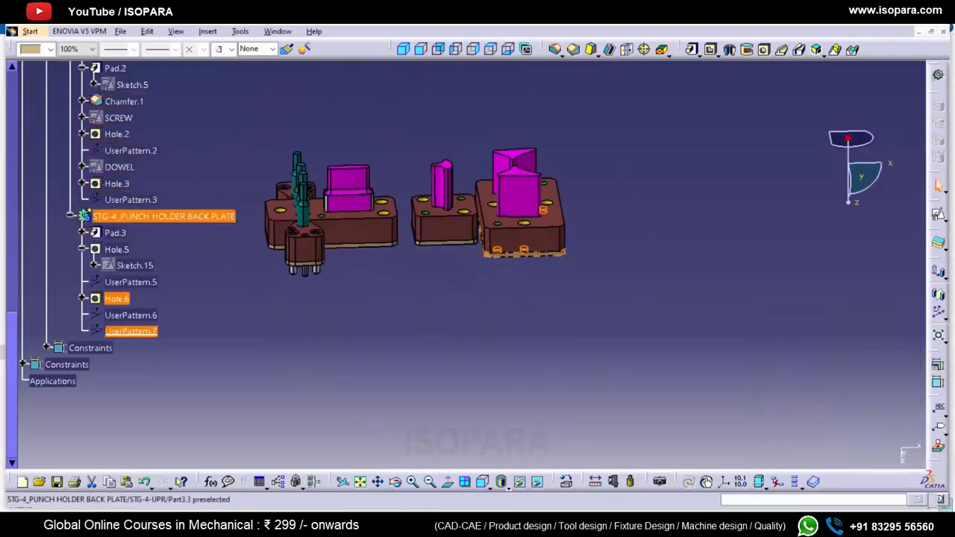
{"action": "left_click", "coordinate": [130, 315], "text": "ctrl"}
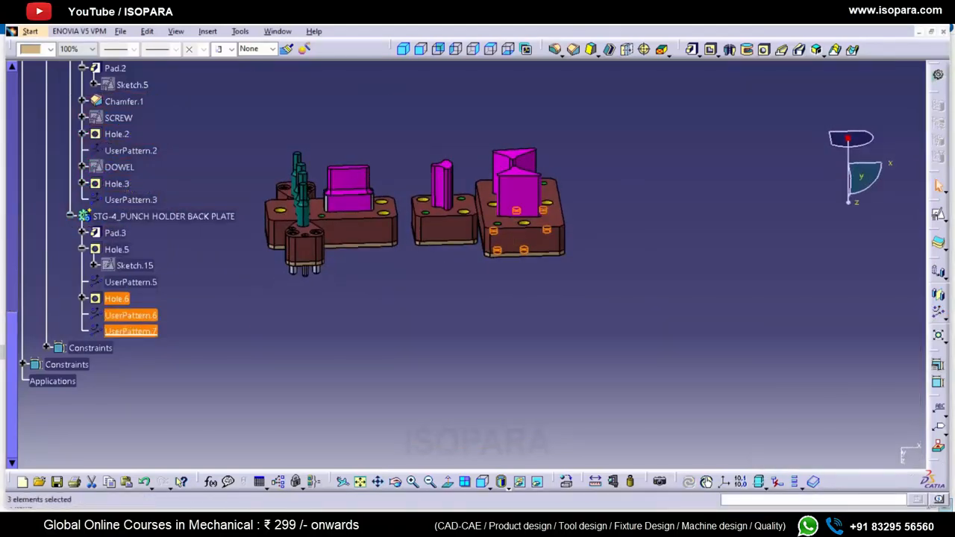
{"action": "left_click", "coordinate": [50, 48]}
{"action": "left_click", "coordinate": [36, 121]}
{"action": "left_click", "coordinate": [441, 313]}
{"action": "middle_click_drag", "start_coordinate": [448, 261], "coordinate": [479, 310]}
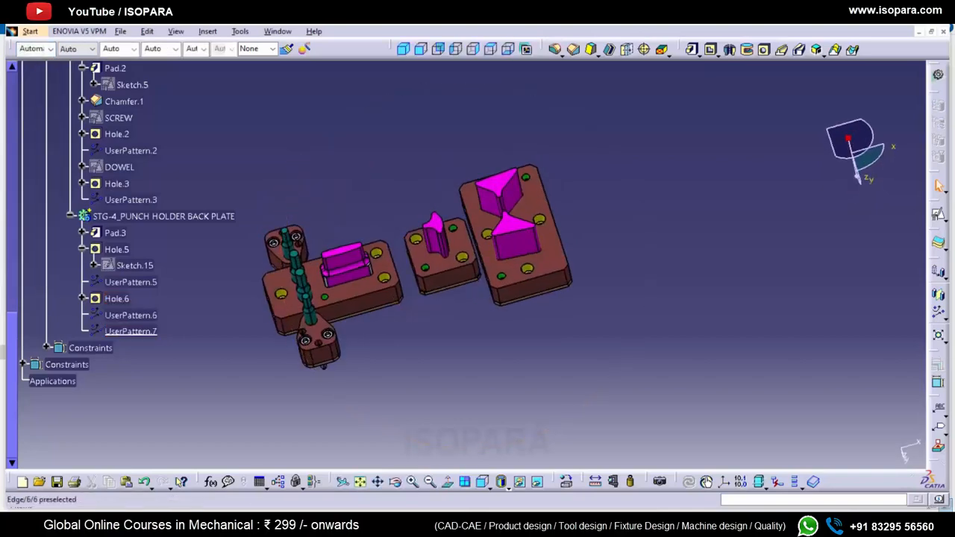
- Collapse the three STG-4 bodies and the STG-4-UPR and STG-3-UPR branches in the specification tree
{"action": "scroll", "coordinate": [448, 283], "scroll_direction": "up", "scroll_amount": 5}
{"action": "left_click", "coordinate": [70, 198]}
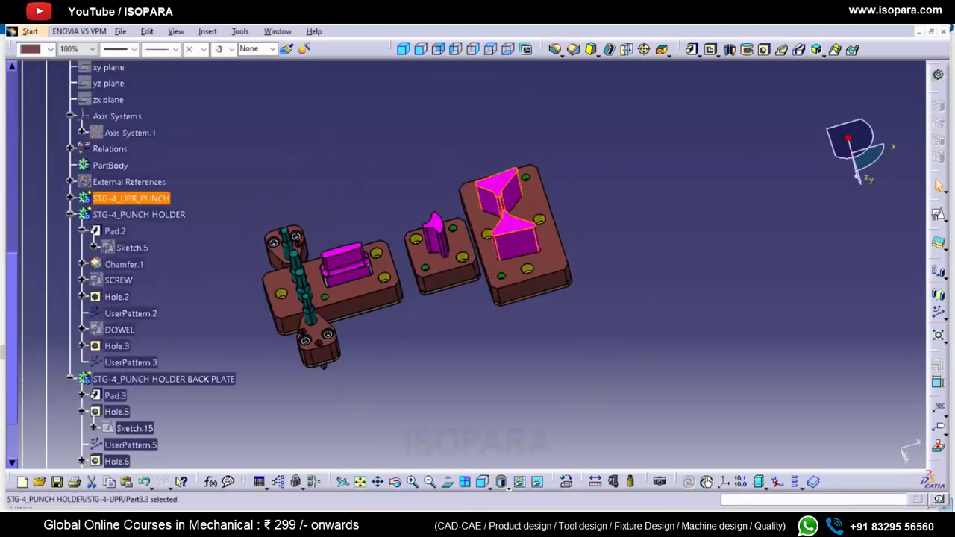
{"action": "left_click", "coordinate": [70, 214]}
{"action": "left_click", "coordinate": [70, 230]}
{"action": "scroll", "coordinate": [89, 248], "scroll_direction": "up", "scroll_amount": 5}
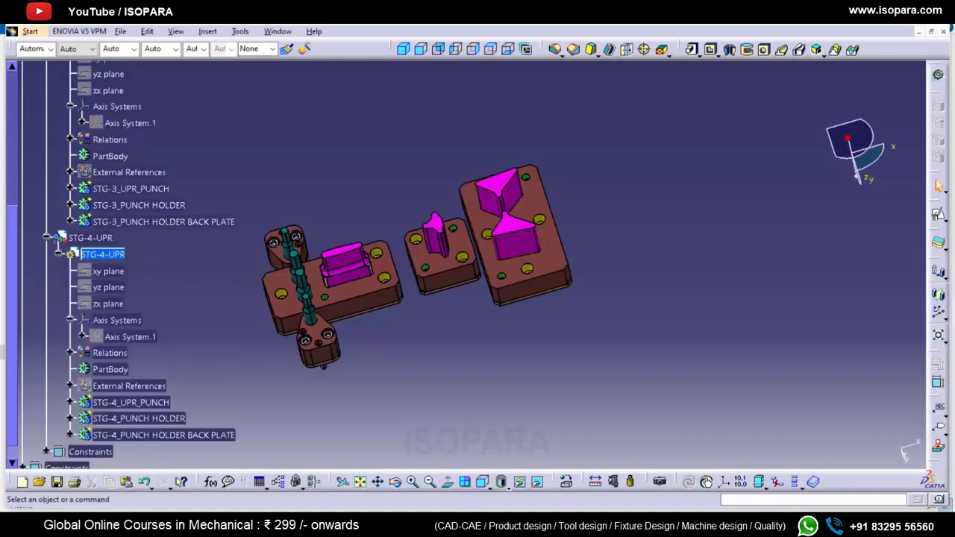
{"action": "left_click", "coordinate": [46, 237]}
{"action": "scroll", "coordinate": [75, 238], "scroll_direction": "up", "scroll_amount": 4}
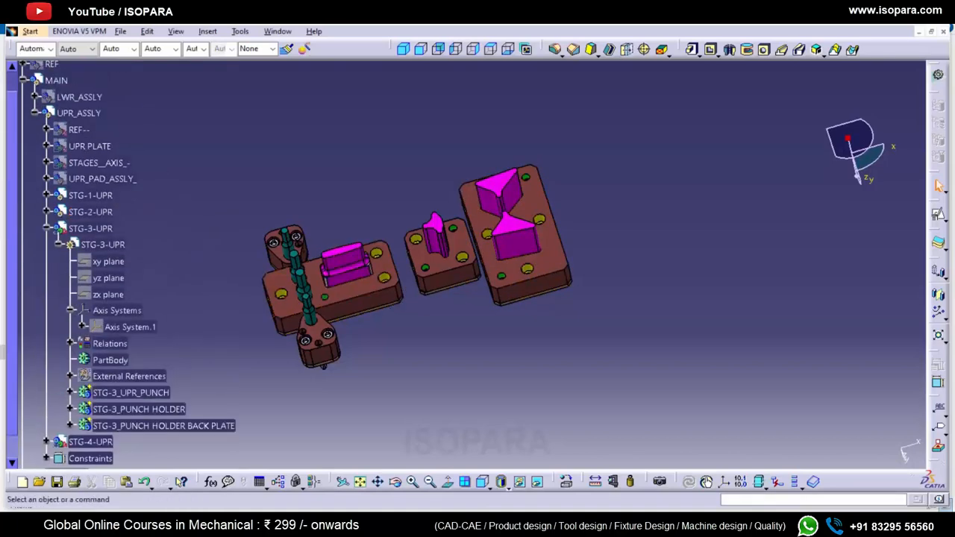
{"action": "left_click", "coordinate": [46, 229]}
{"action": "scroll", "coordinate": [75, 224], "scroll_direction": "up", "scroll_amount": 4}
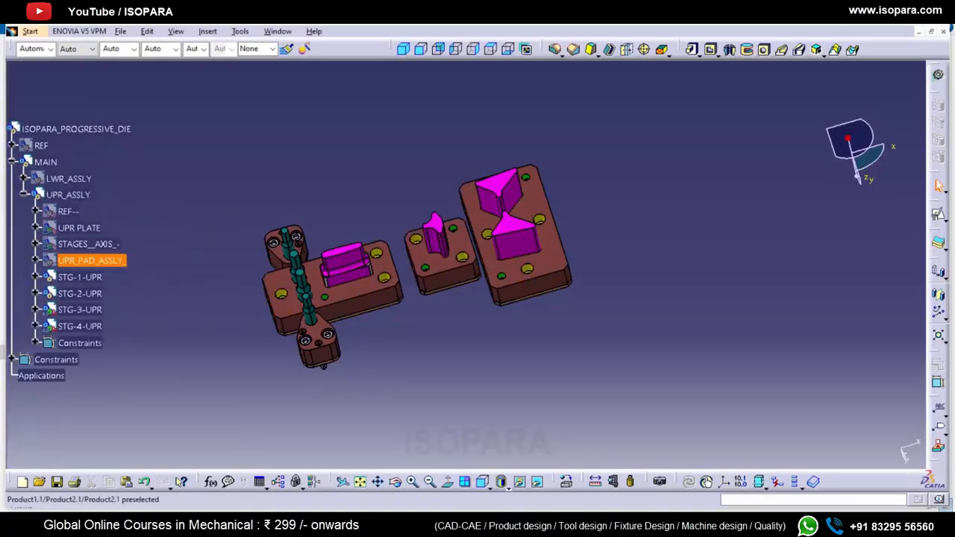
- Show the hidden upper plate, collapse UPR_ASSLY and show LWR_ASSLY
{"action": "left_click", "coordinate": [88, 244]}
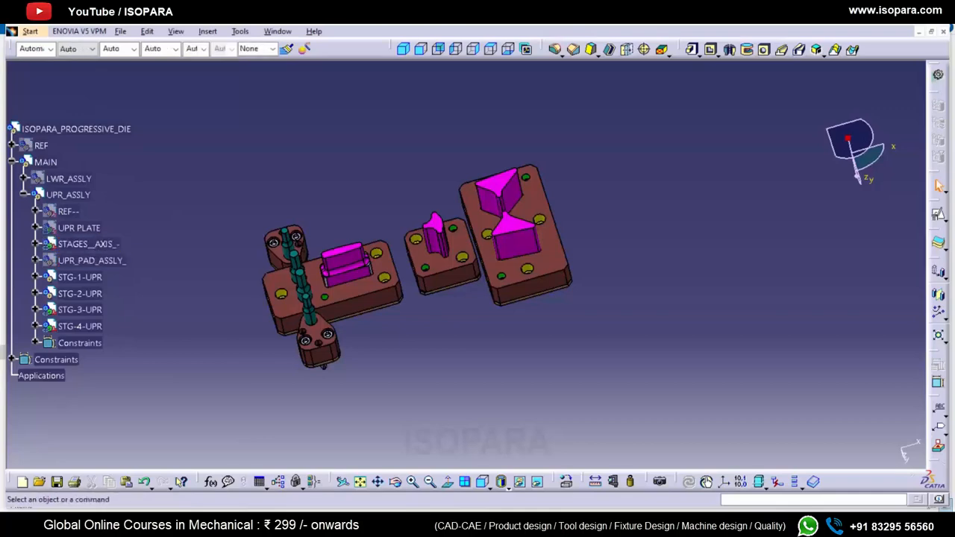
{"action": "key", "text": "space"}
{"action": "left_click", "coordinate": [23, 195]}
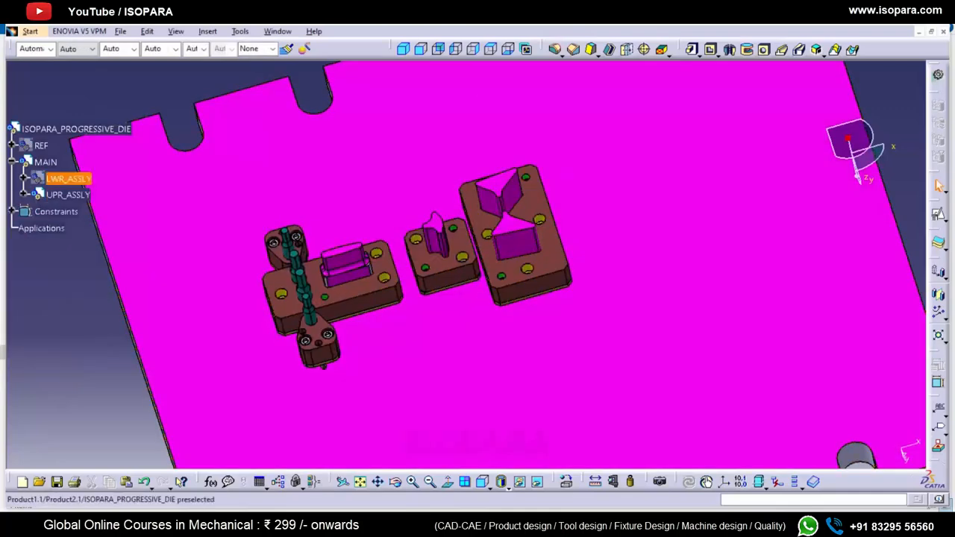
{"action": "left_click", "coordinate": [69, 179]}
{"action": "key", "text": "space"}
{"action": "scroll", "coordinate": [478, 265], "scroll_direction": "up", "scroll_amount": 1}
{"action": "middle_click_drag", "start_coordinate": [477, 246], "coordinate": [477, 298], "text": "ctrl"}
- Activate ISOPARA_PROGRESSIVE_DIE, show the REF product and view the whole punch and die assembly from the side
{"action": "left_click", "coordinate": [76, 170]}
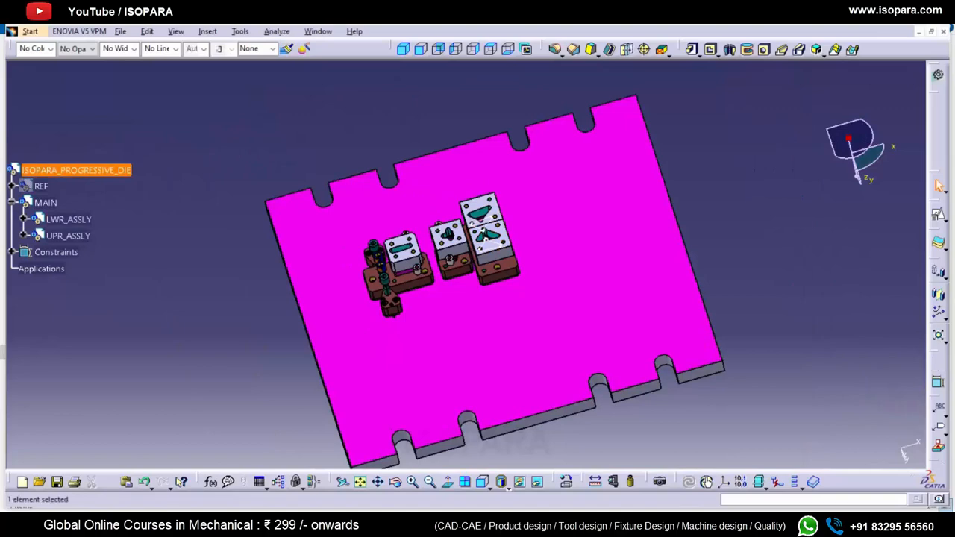
{"action": "double_click", "coordinate": [76, 170]}
{"action": "left_click", "coordinate": [41, 186]}
{"action": "key", "text": "space"}
{"action": "left_click", "coordinate": [706, 48]}
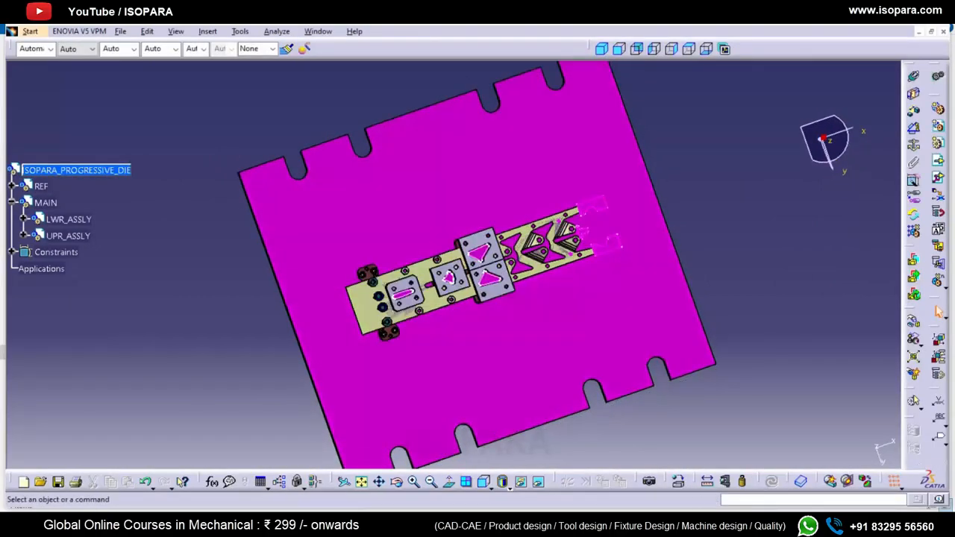
{"action": "middle_click_drag", "start_coordinate": [452, 264], "coordinate": [549, 96]}
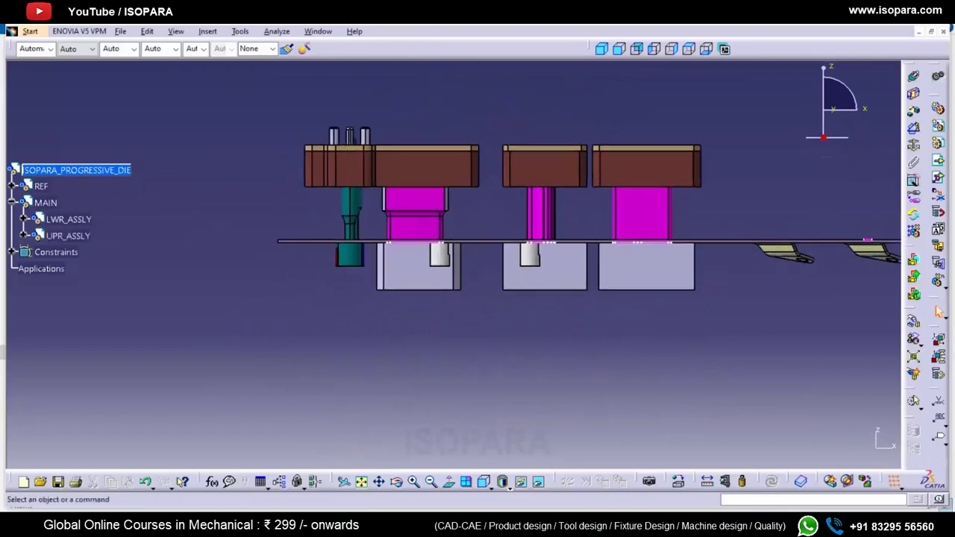
- Save ISOPARA_PROGRESSIVE_DIE and its modified component files through Save Management
{"action": "left_click", "coordinate": [76, 170]}
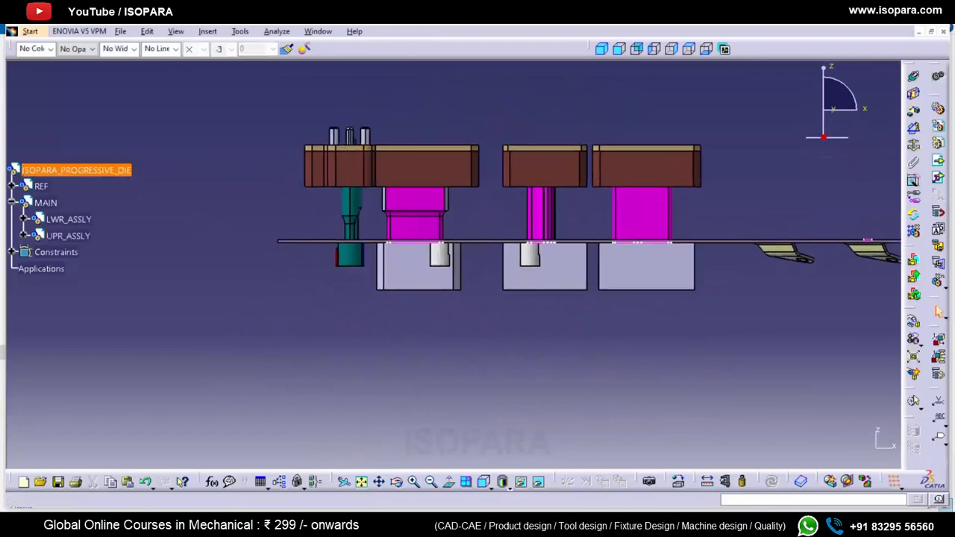
{"action": "left_click", "coordinate": [120, 31]}
{"action": "left_click", "coordinate": [187, 169]}
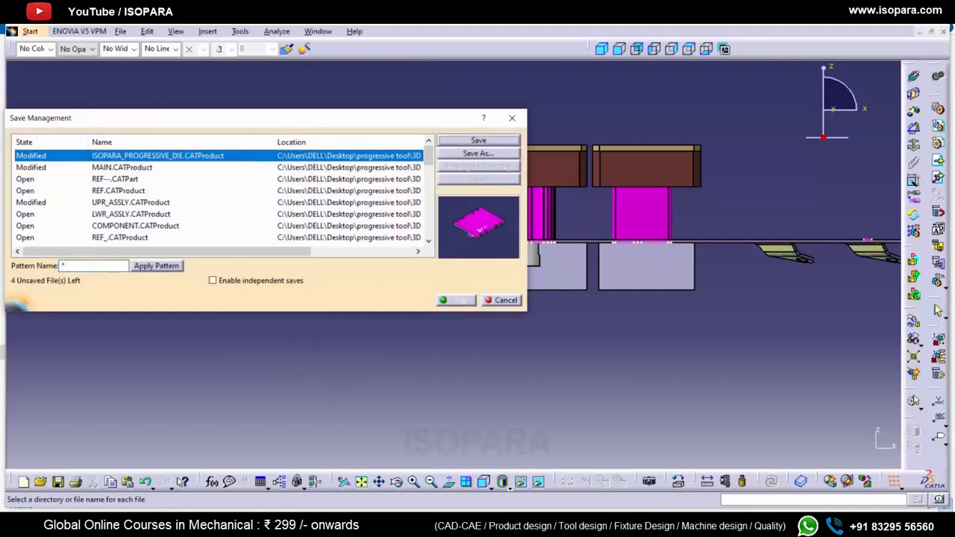
{"action": "left_click", "coordinate": [455, 300]}
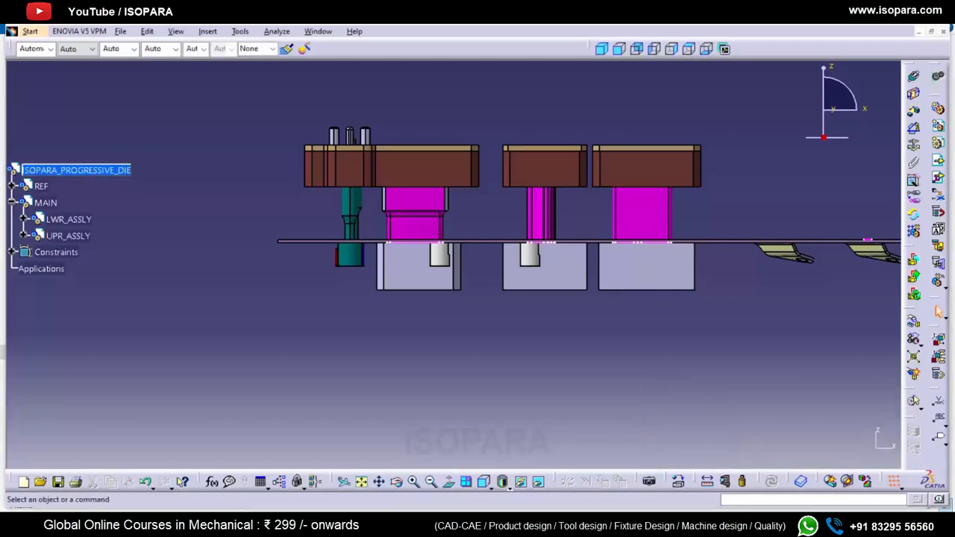
- Section the progressive die assembly and shift the section plane through the stage punches to examine their engagement in the die blocks
{"action": "left_click", "coordinate": [346, 482]}
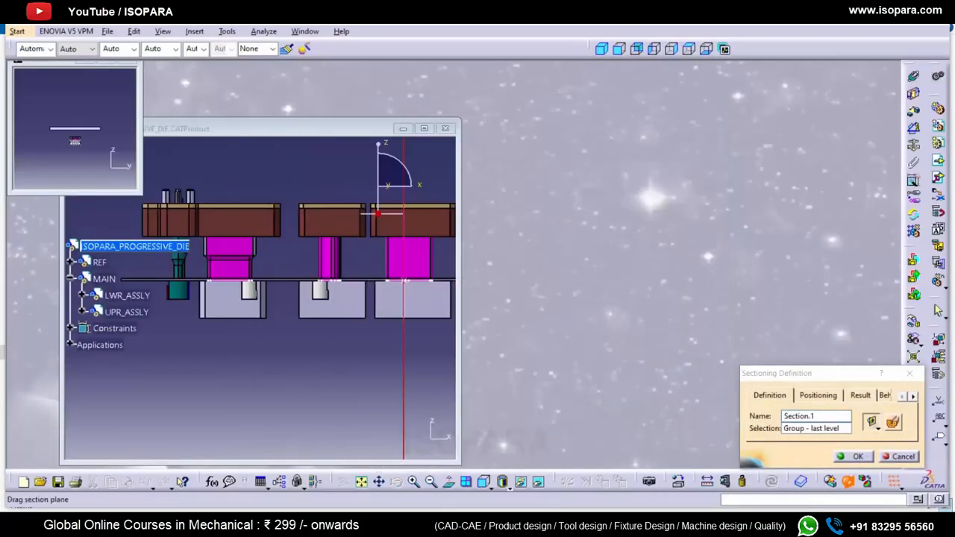
{"action": "left_click_drag", "start_coordinate": [299, 129], "coordinate": [704, 70]}
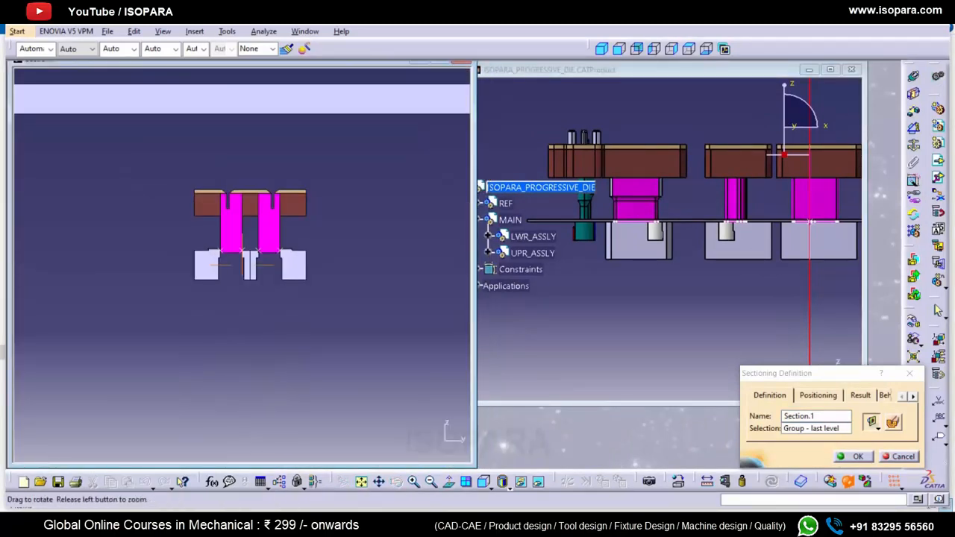
{"action": "middle_click_drag", "start_coordinate": [672, 246], "coordinate": [586, 325]}
{"action": "mouse_move", "coordinate": [634, 313]}
{"action": "left_mouse_down"}
{"action": "mouse_move", "coordinate": [661, 307]}
{"action": "mouse_move", "coordinate": [643, 311]}
{"action": "left_mouse_up"}
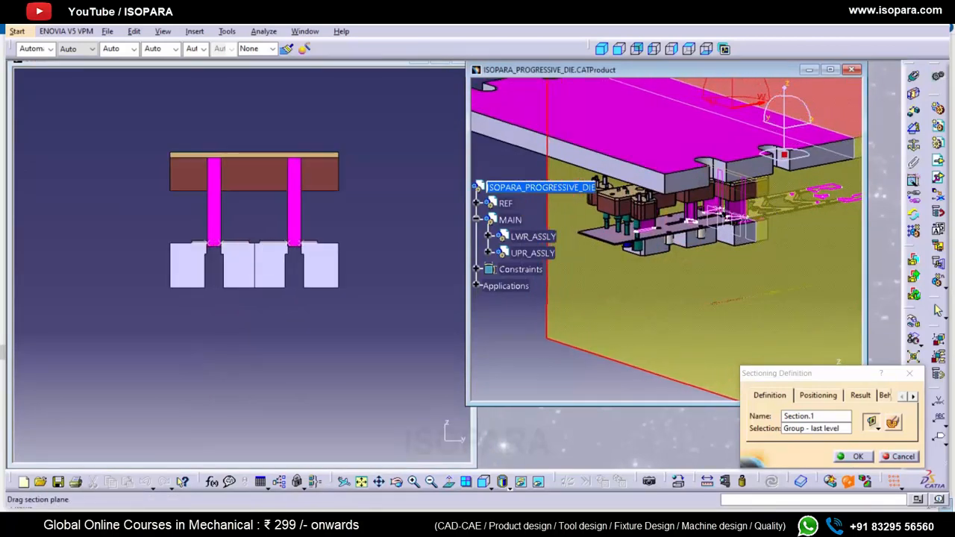
{"action": "middle_click_drag", "start_coordinate": [243, 299], "coordinate": [292, 268]}
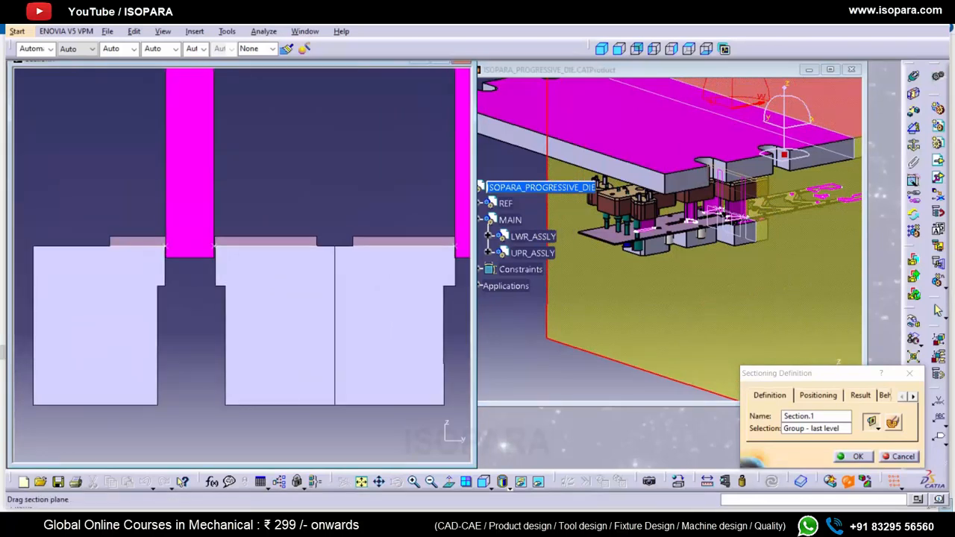
{"action": "left_click_drag", "start_coordinate": [643, 311], "coordinate": [601, 319]}
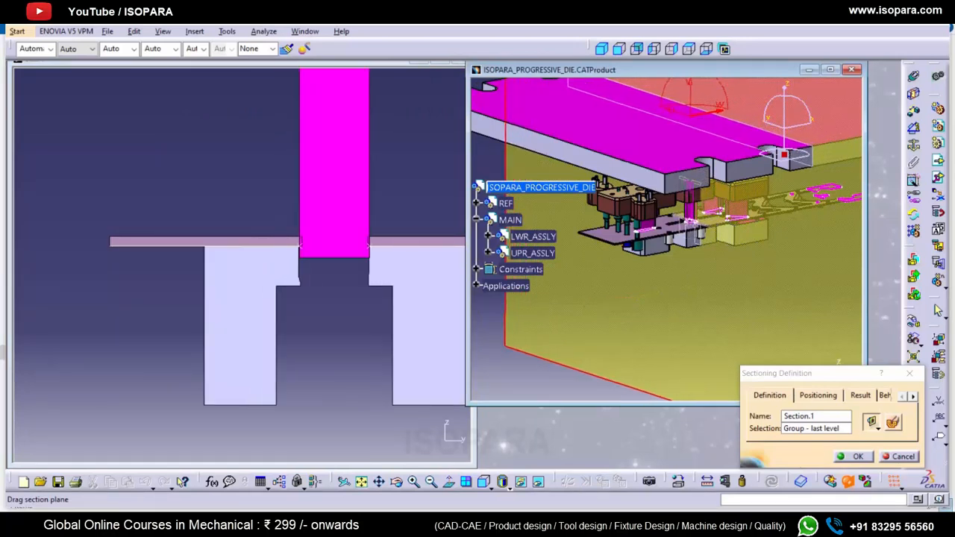
{"action": "middle_click_drag", "start_coordinate": [292, 285], "coordinate": [243, 270]}
- Move the section plane to the piercing and pilot punches, examine their engagement, and close the sectioning without keeping it
{"action": "left_click", "coordinate": [684, 286]}
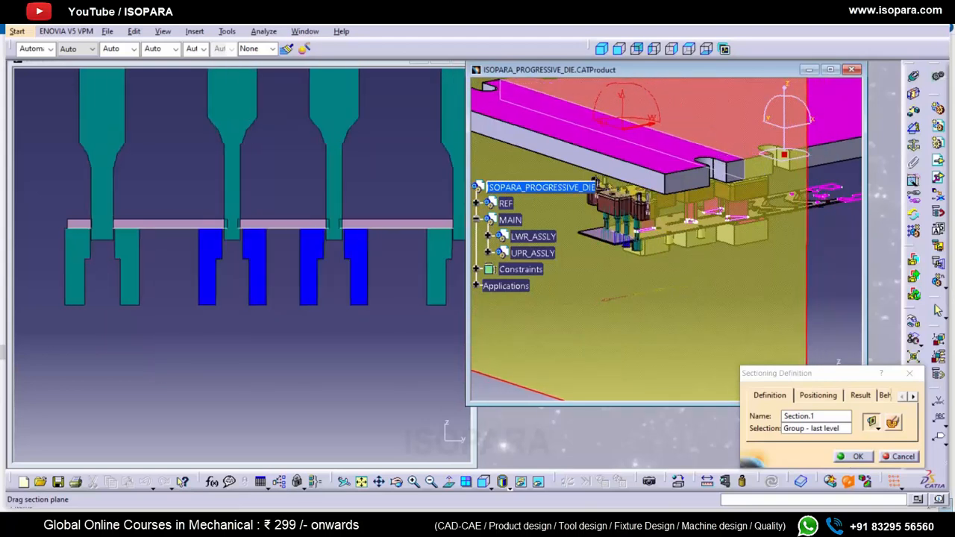
{"action": "middle_click_drag", "start_coordinate": [242, 265], "coordinate": [242, 320], "text": "ctrl"}
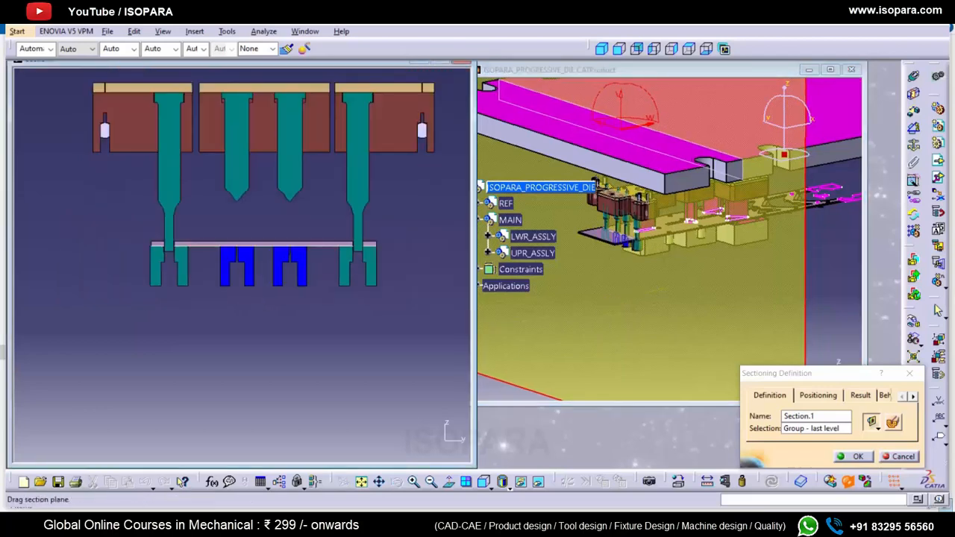
{"action": "left_click_drag", "start_coordinate": [671, 313], "coordinate": [664, 315]}
{"action": "left_click", "coordinate": [830, 69]}
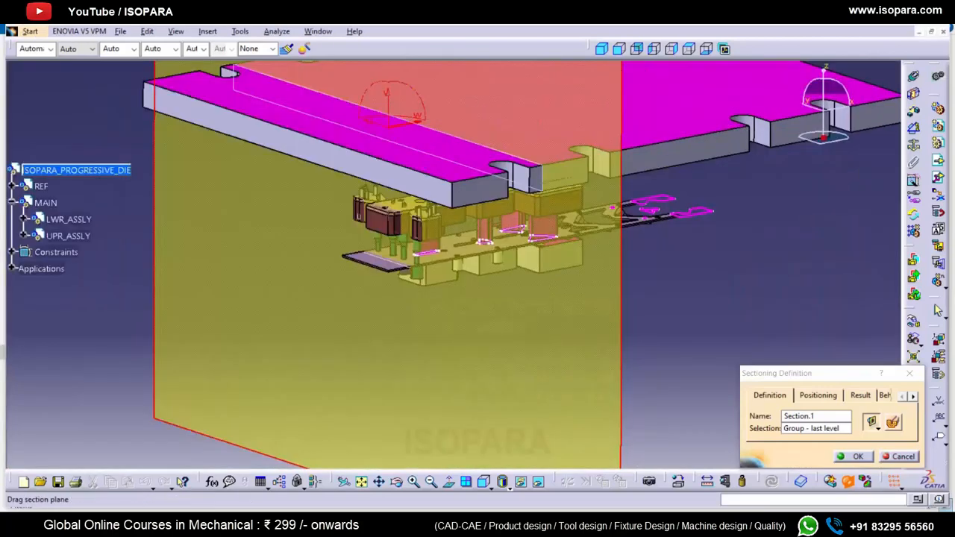
{"action": "left_click", "coordinate": [899, 456]}
- Hide the REF product, expand the UPR_ASSLY branch and hide UPR PLATE
{"action": "left_click", "coordinate": [41, 187]}
{"action": "key", "text": "space"}
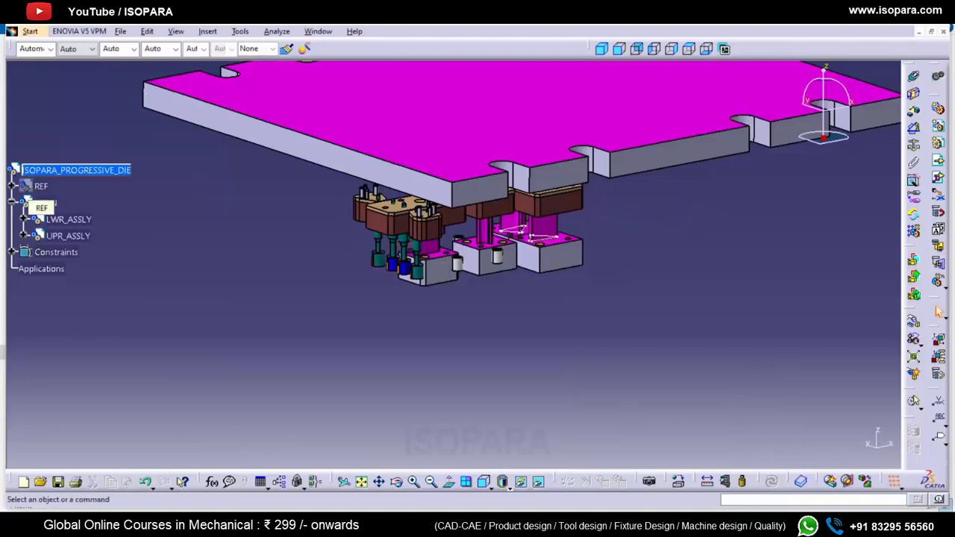
{"action": "left_click", "coordinate": [68, 220]}
{"action": "left_click", "coordinate": [24, 235]}
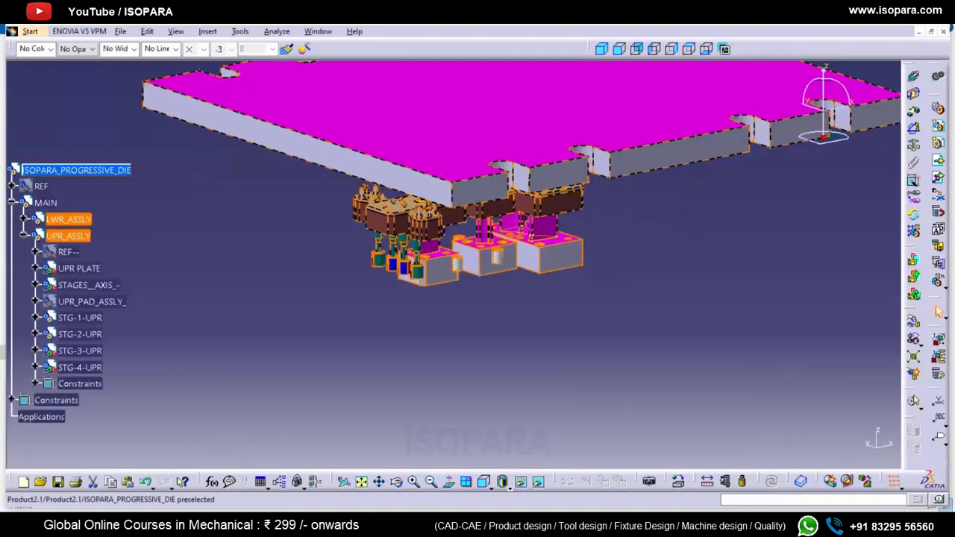
{"action": "left_click", "coordinate": [68, 236]}
{"action": "double_click", "coordinate": [68, 236]}
{"action": "left_click", "coordinate": [79, 269]}
{"action": "key", "text": "space"}
- Examine the stage dies from below, then show REF and inspect the strip between the punches and dies
{"action": "middle_click_drag", "start_coordinate": [448, 298], "coordinate": [478, 261]}
{"action": "left_click", "coordinate": [689, 49]}
{"action": "left_click", "coordinate": [707, 50]}
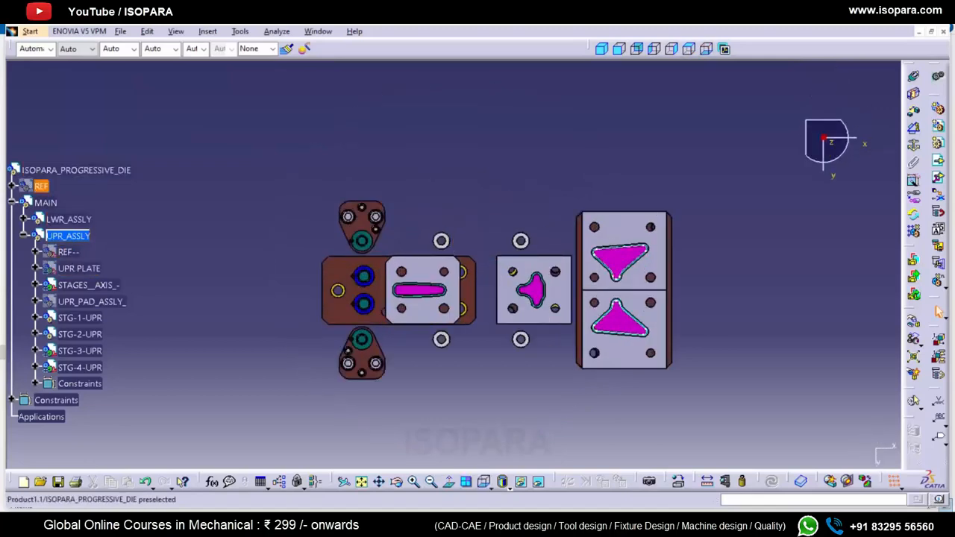
{"action": "left_click", "coordinate": [41, 187]}
{"action": "key", "text": "space"}
{"action": "middle_click_drag", "start_coordinate": [595, 286], "coordinate": [593, 135]}
{"action": "middle_click_drag", "start_coordinate": [493, 299], "coordinate": [458, 215]}
{"action": "left_click", "coordinate": [620, 49]}
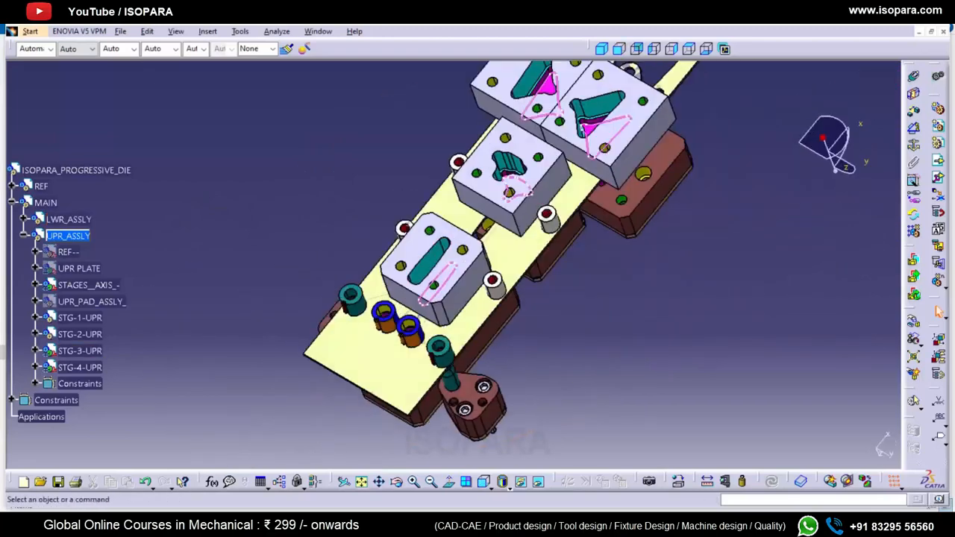
{"action": "middle_click_drag", "start_coordinate": [445, 302], "coordinate": [502, 332]}
- Hide the REF product and collapse its branch in the specification tree
{"action": "left_click", "coordinate": [12, 186]}
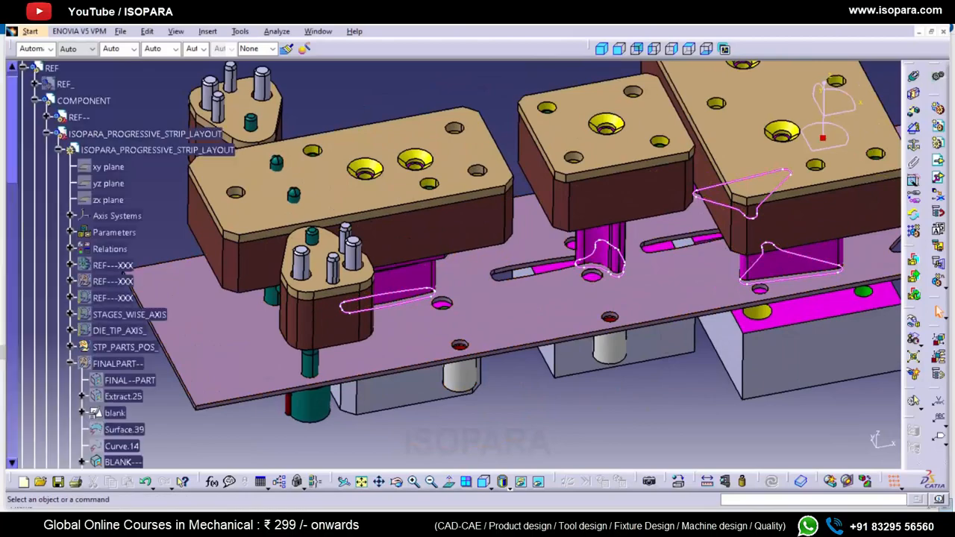
{"action": "scroll", "coordinate": [52, 68], "scroll_direction": "up", "scroll_amount": 1}
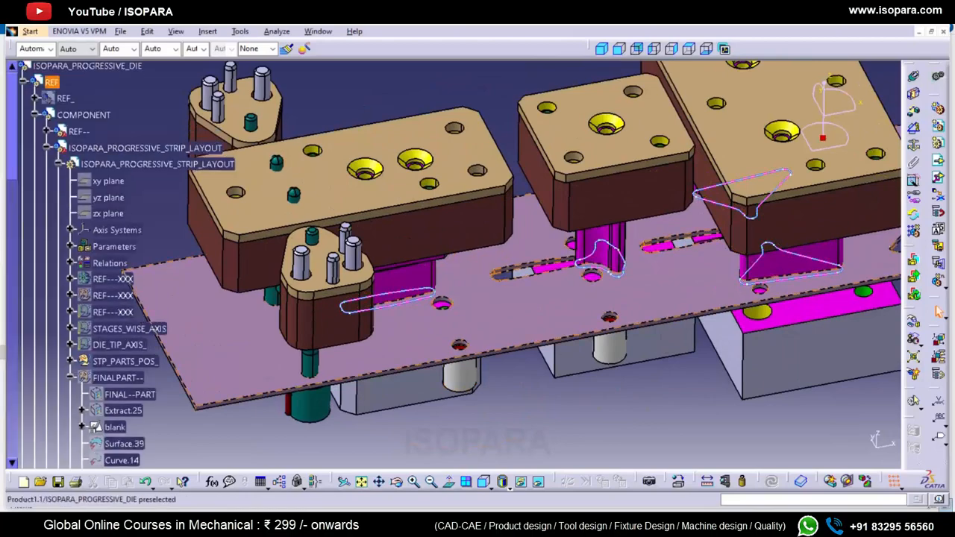
{"action": "left_click", "coordinate": [51, 82]}
{"action": "left_click", "coordinate": [521, 482]}
{"action": "left_click", "coordinate": [23, 82]}
- Examine the stage punch holders, punches and die blocks from several angles without the strip
{"action": "middle_click_drag", "start_coordinate": [449, 262], "coordinate": [445, 369]}
{"action": "middle_click_drag", "start_coordinate": [440, 212], "coordinate": [440, 243]}
{"action": "middle_click_drag", "start_coordinate": [685, 263], "coordinate": [407, 186]}
{"action": "middle_click_drag", "start_coordinate": [556, 298], "coordinate": [456, 263]}
{"action": "middle_click_drag", "start_coordinate": [478, 205], "coordinate": [479, 240]}
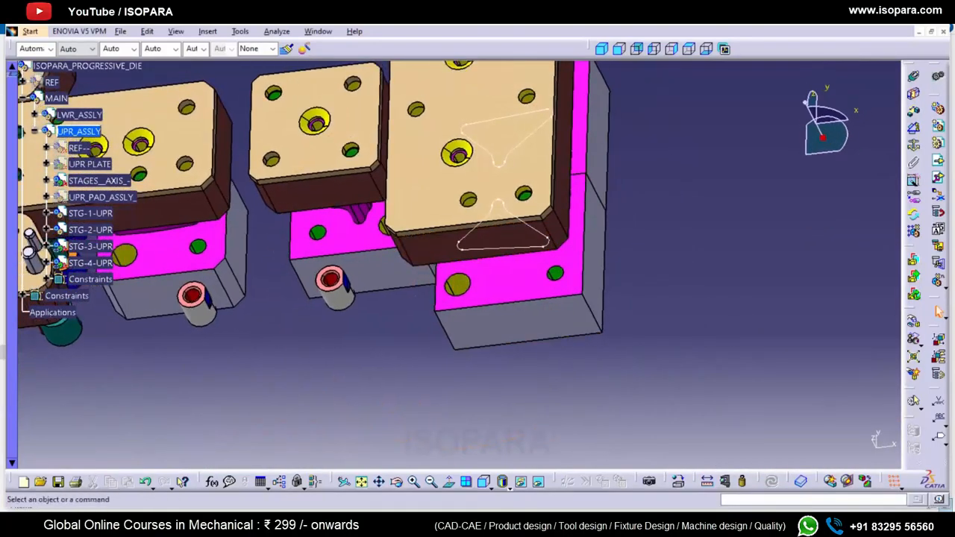
{"action": "middle_click_drag", "start_coordinate": [377, 201], "coordinate": [392, 179]}
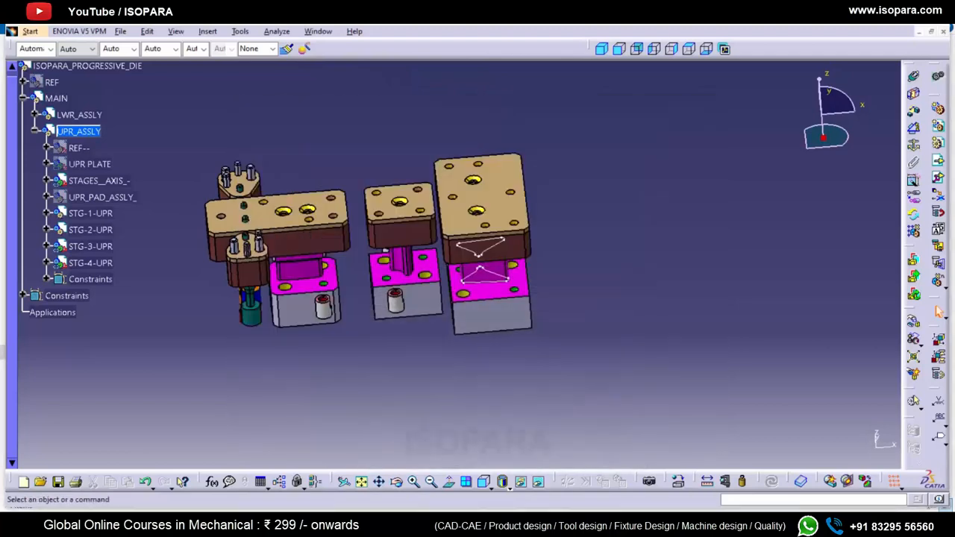
{"action": "middle_click_drag", "start_coordinate": [418, 355], "coordinate": [490, 329]}
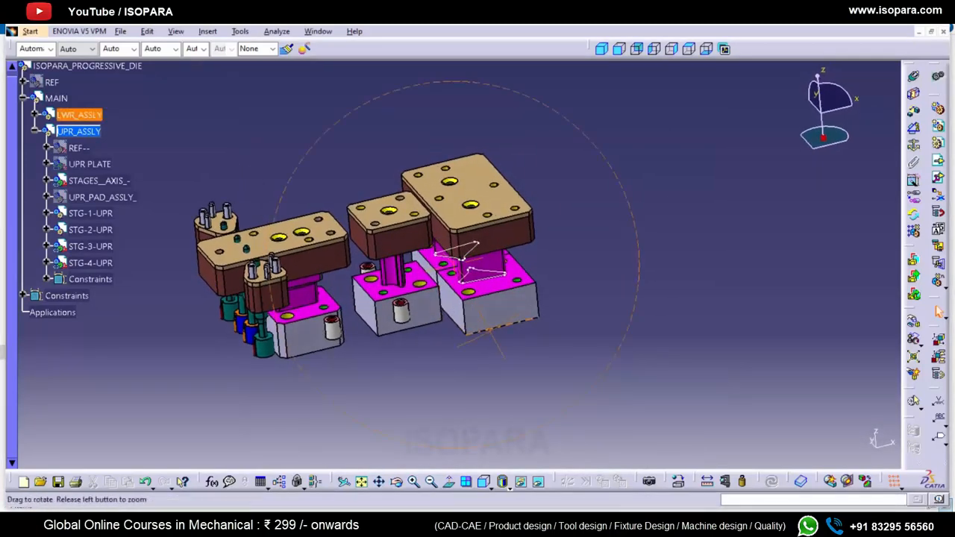
{"action": "middle_click_drag", "start_coordinate": [485, 280], "coordinate": [446, 441]}
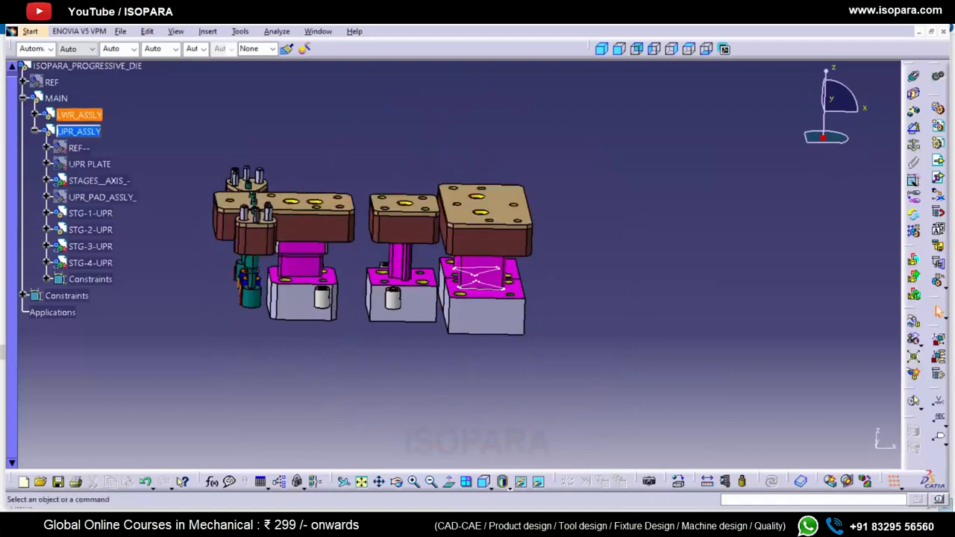
- Show the REF product and examine the strip layout from the first stages to the trim profiles beyond stage 4
{"action": "left_click", "coordinate": [52, 82]}
{"action": "key", "text": "space"}
{"action": "mouse_move", "coordinate": [403, 224]}
{"action": "middle_mouse_down"}
{"action": "mouse_move", "coordinate": [395, 284]}
{"action": "mouse_move", "coordinate": [396, 223]}
{"action": "middle_mouse_up"}
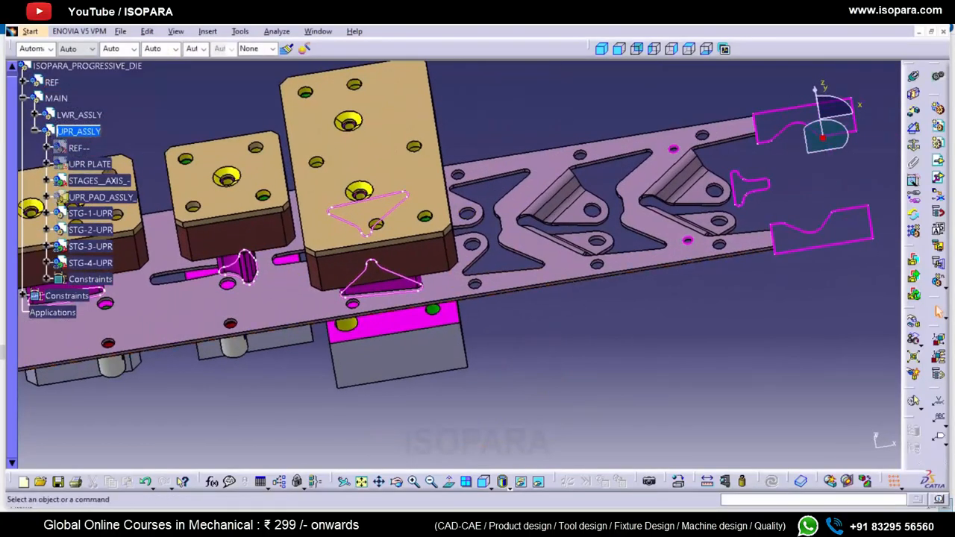
{"action": "middle_click_drag", "start_coordinate": [522, 247], "coordinate": [447, 231]}
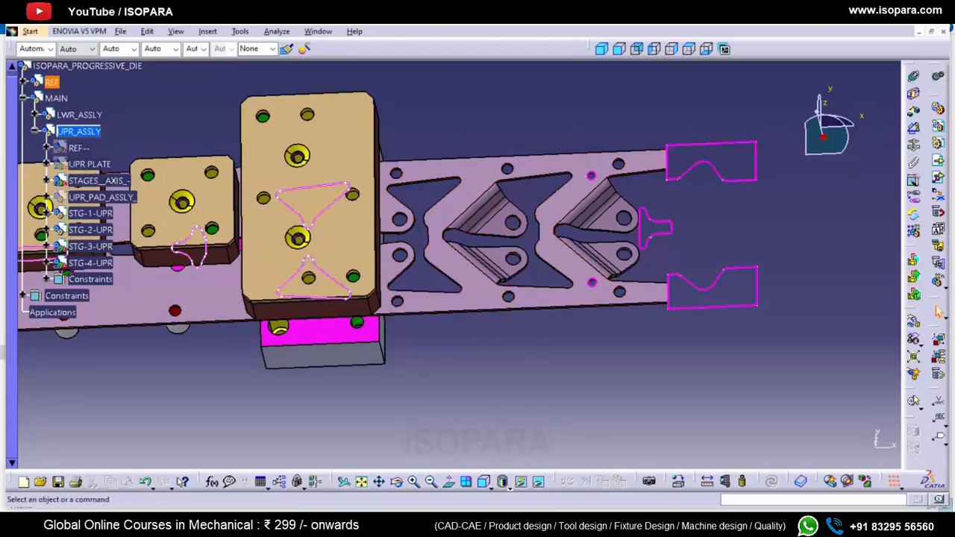
{"action": "middle_click_drag", "start_coordinate": [619, 224], "coordinate": [619, 243]}
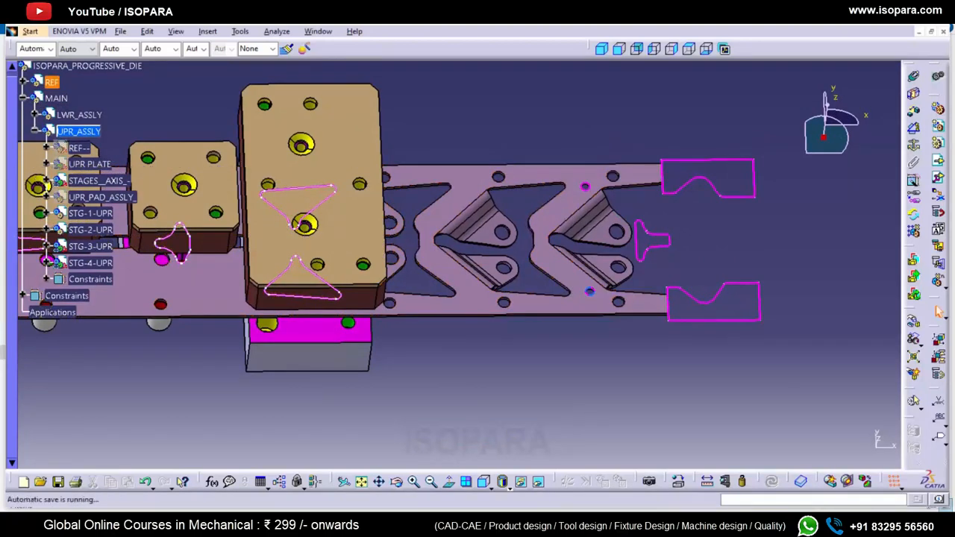
{"action": "middle_click_drag", "start_coordinate": [477, 269], "coordinate": [811, 334]}
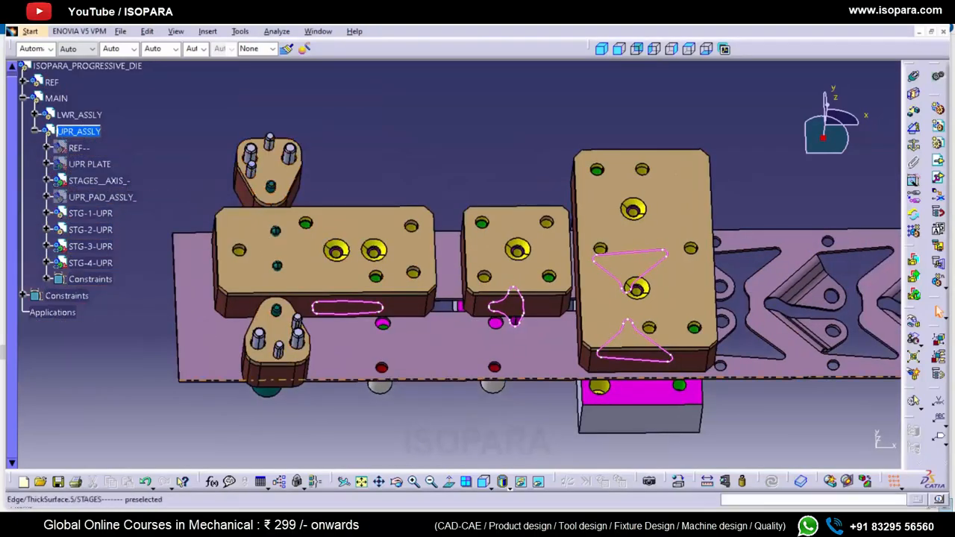
{"action": "middle_click_drag", "start_coordinate": [811, 379], "coordinate": [377, 291]}
{"action": "scroll", "coordinate": [377, 291], "scroll_direction": "up", "scroll_amount": 1}
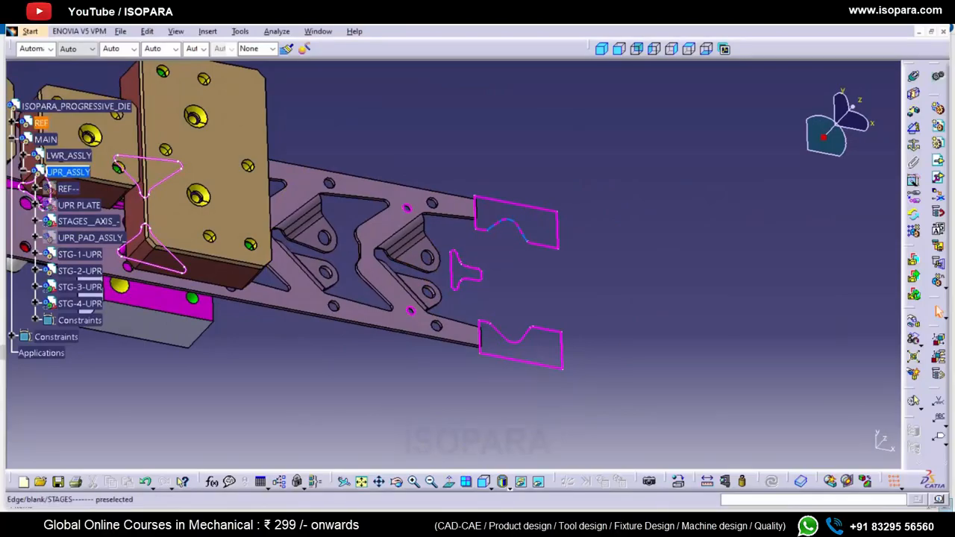